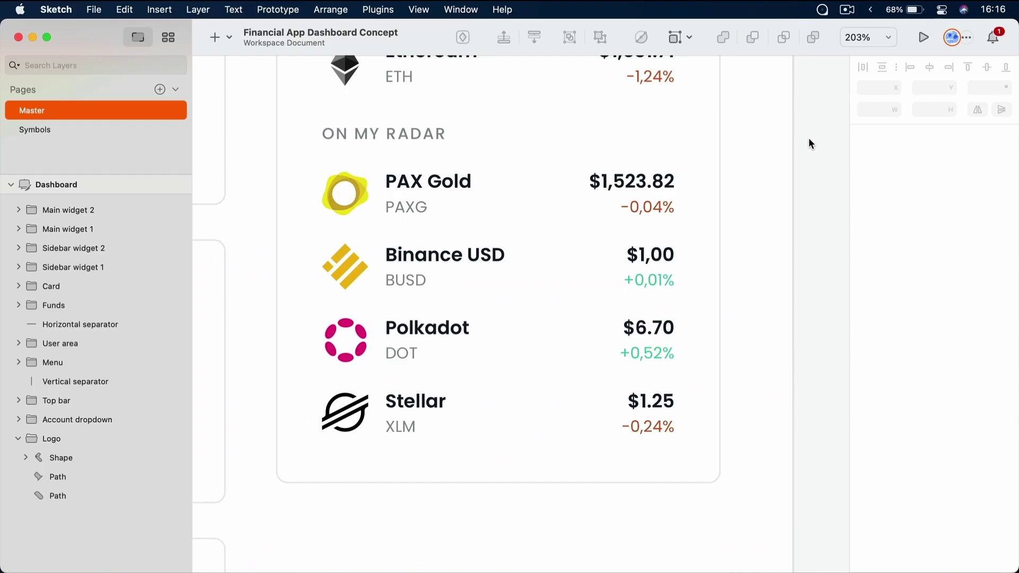
Zoom to fit so the entire Dashboard artboard is visible (Cmd+1)
key("super+1")
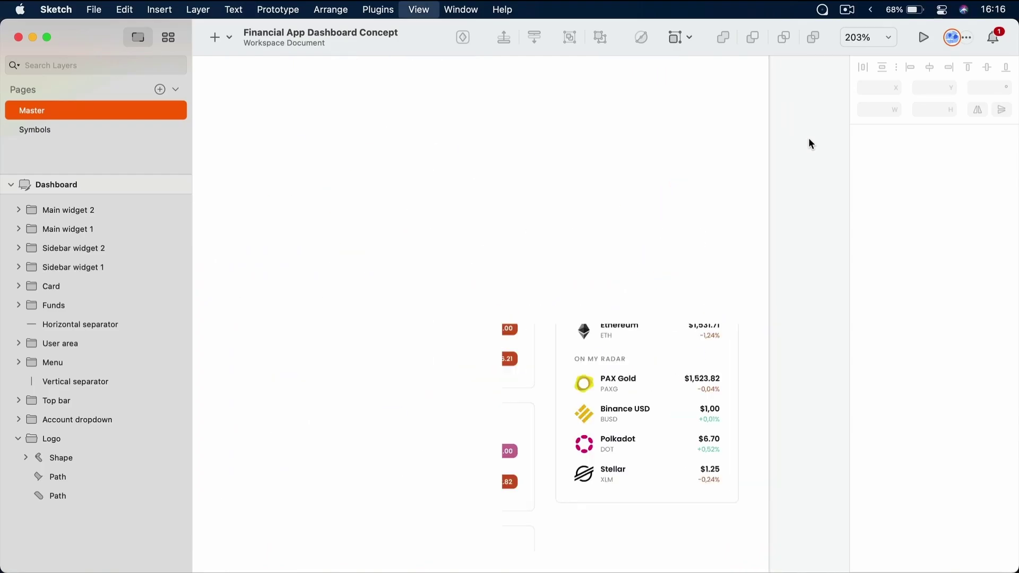
Browse the document's symbols, then its Text Styles, Layer Styles and Color Variables
left_click(167, 39)
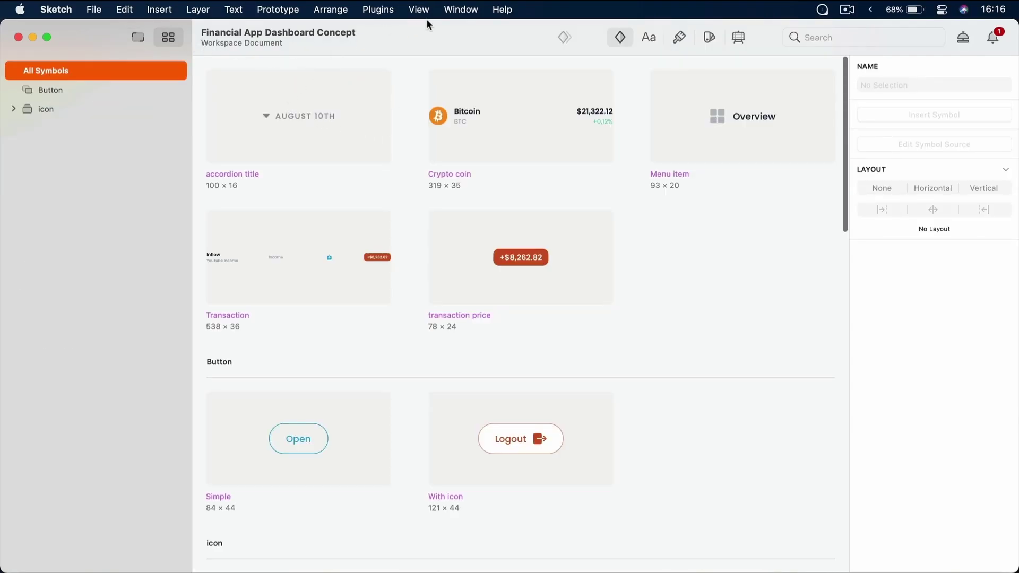
left_click(651, 40)
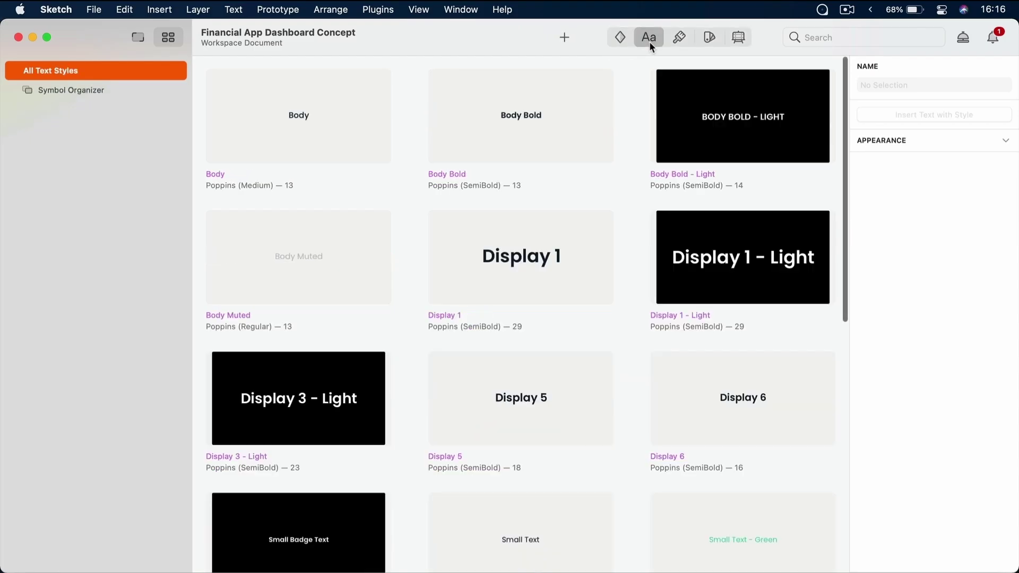
scroll(638, 169, "down", 5)
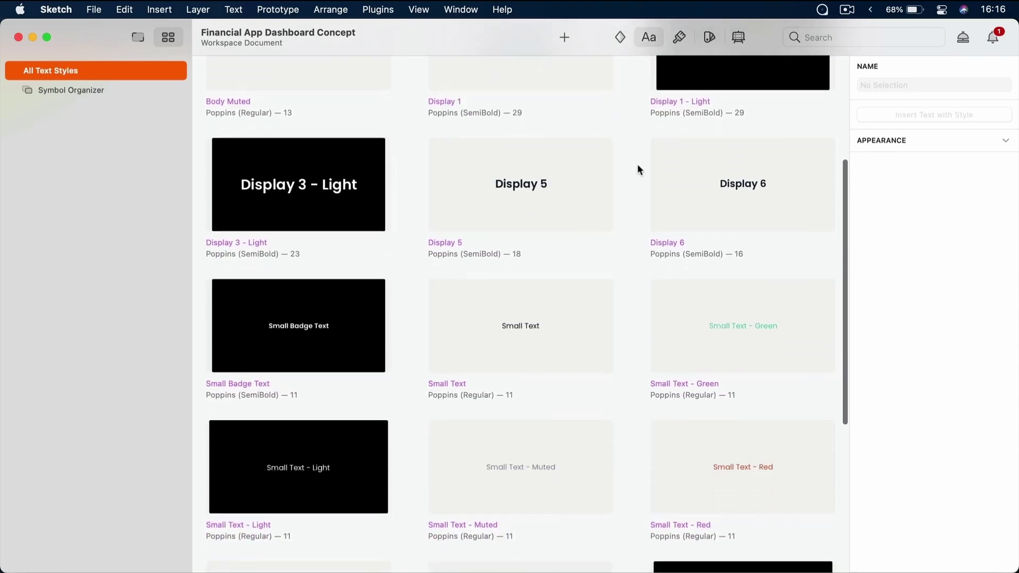
scroll(638, 168, "up", 5)
left_click(682, 39)
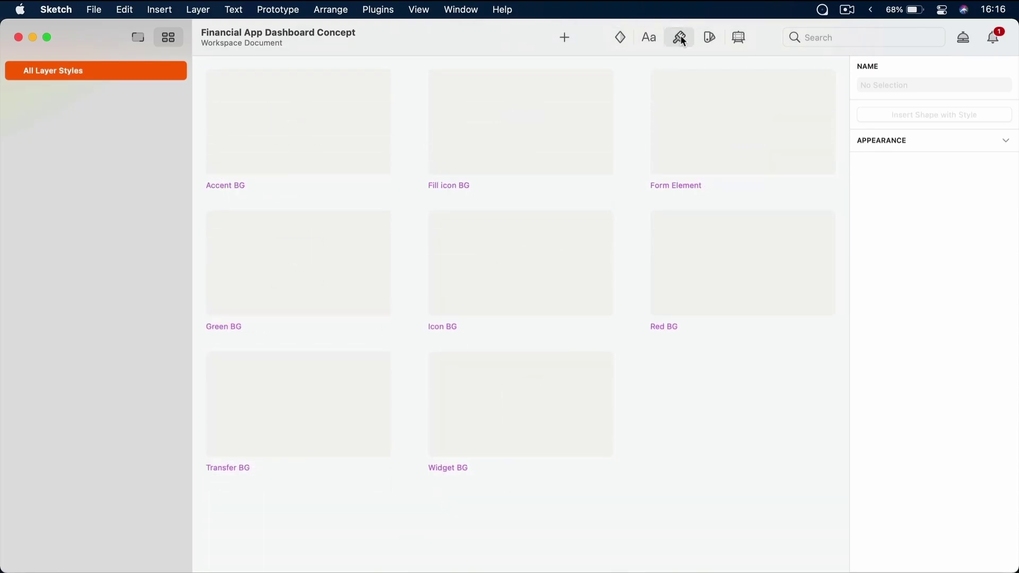
left_click(710, 39)
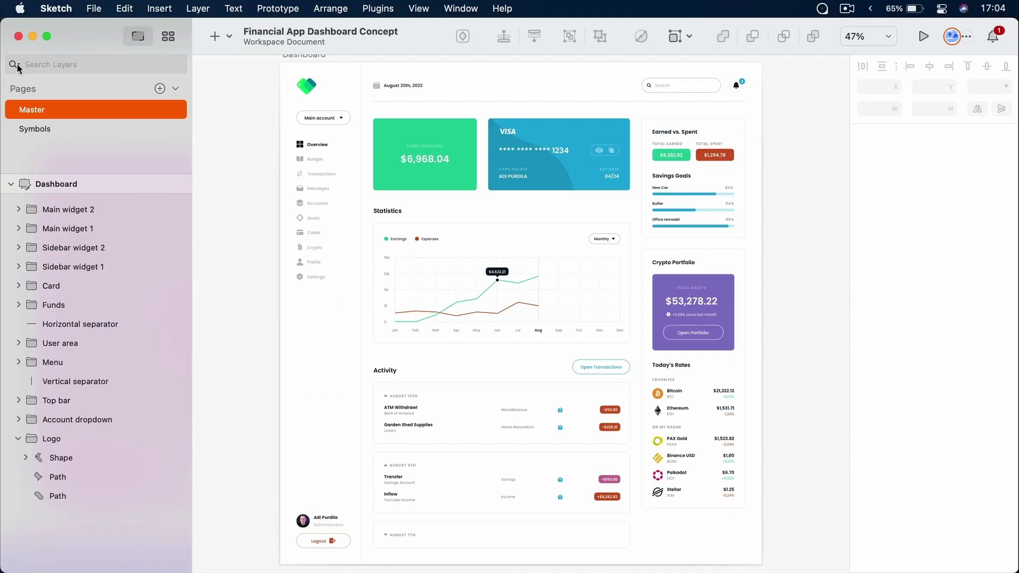
Filter layers to Text, select the 1k layer, then group the sidebar navigation items
left_click(17, 65)
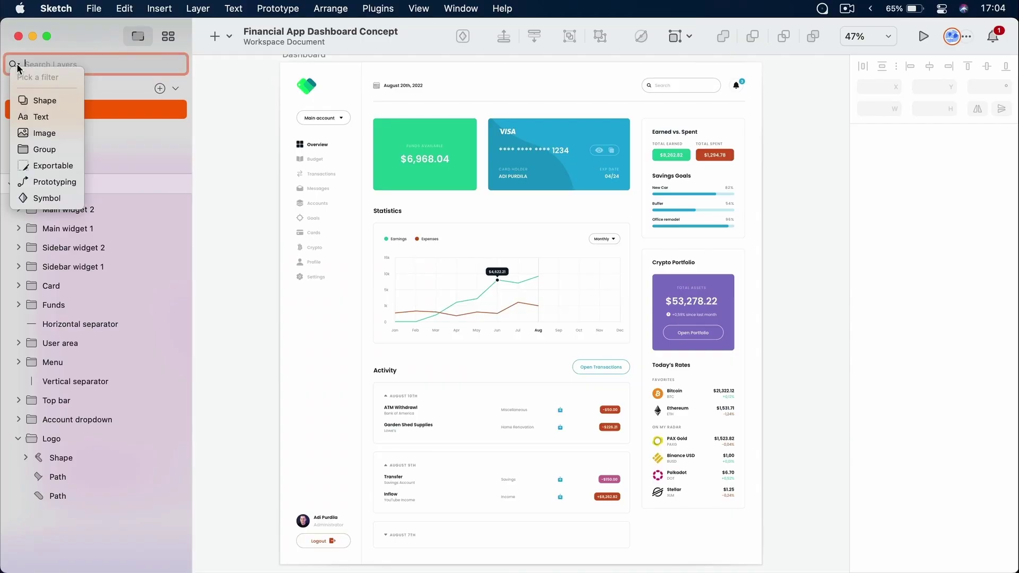
left_click(44, 114)
scroll(85, 245, "down", 5)
scroll(90, 255, "down", 6)
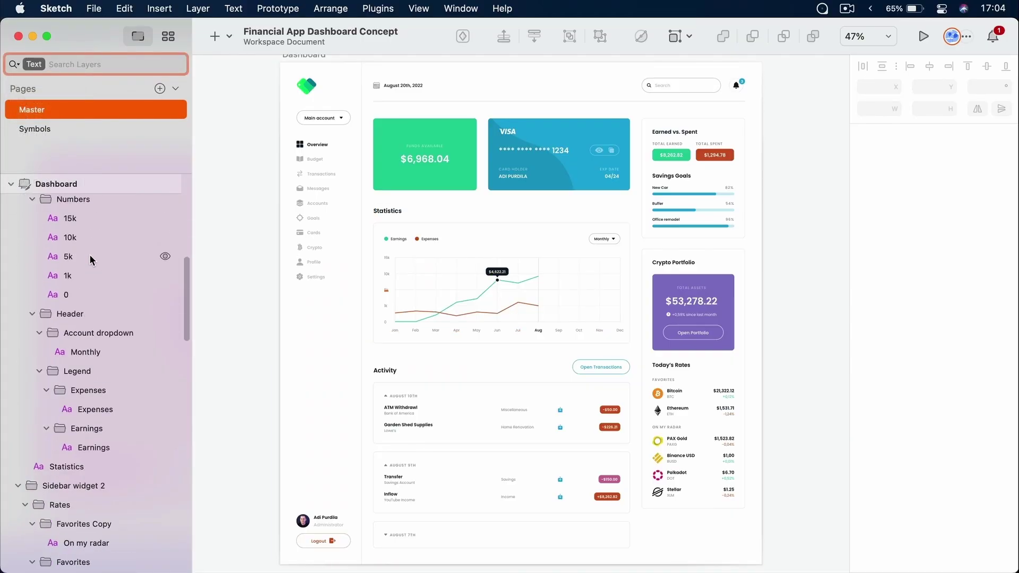
left_click(82, 271)
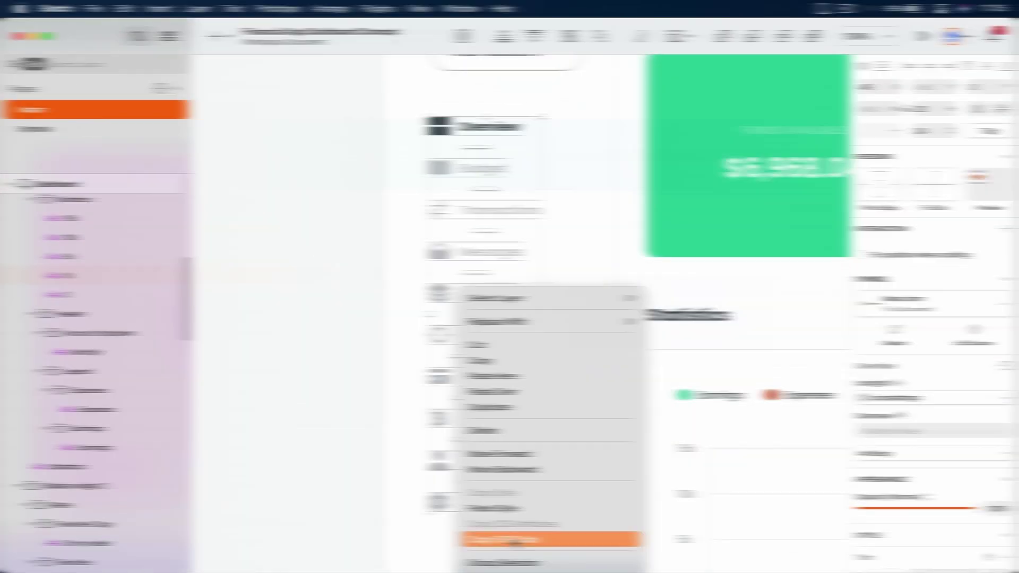
left_click(518, 557)
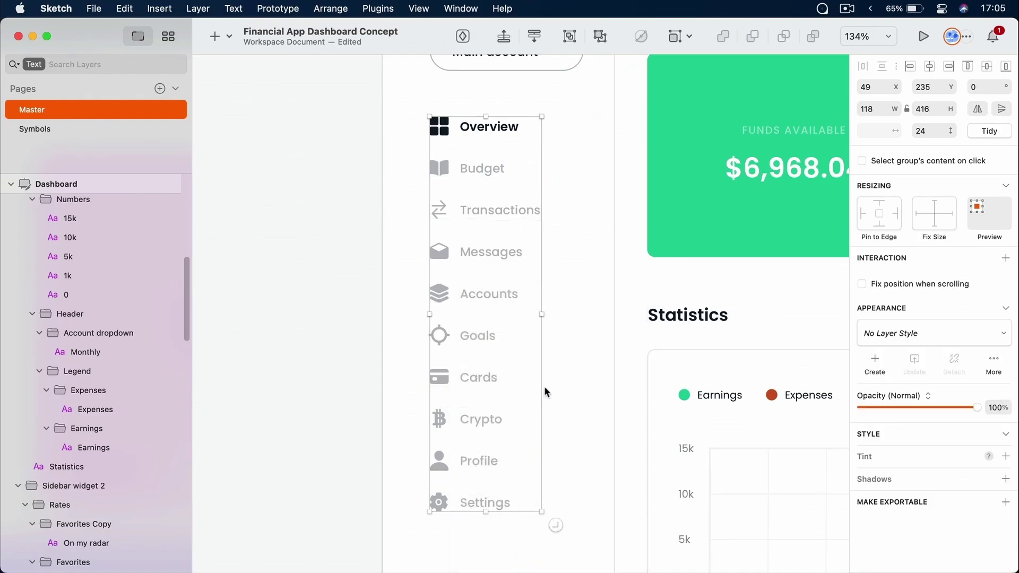
scroll(165, 266, "down", 4)
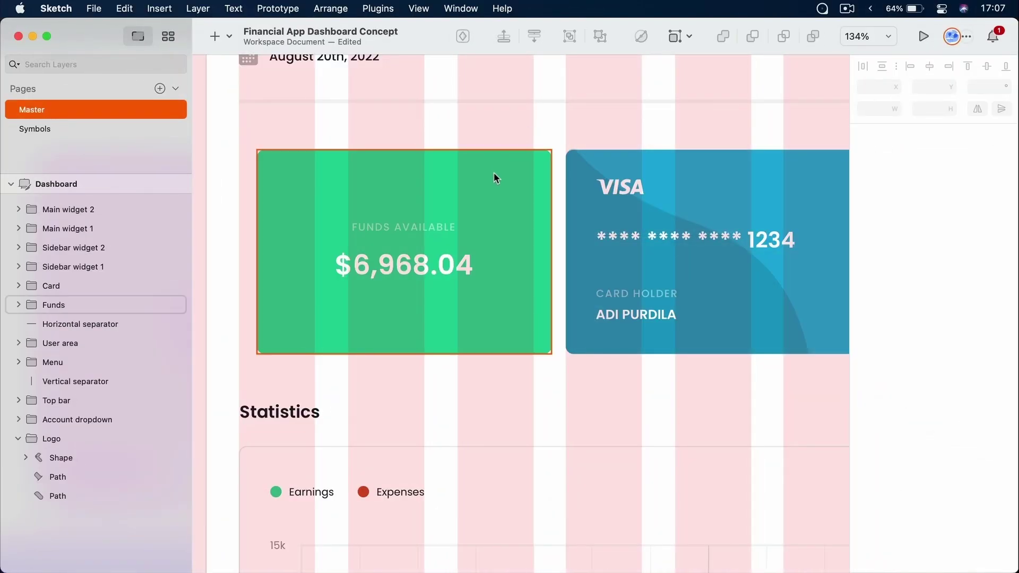
Nudge the Funds card left, insert a text layer on the canvas, and finish editing Path 3's points
left_click_drag(494, 173, 478, 175)
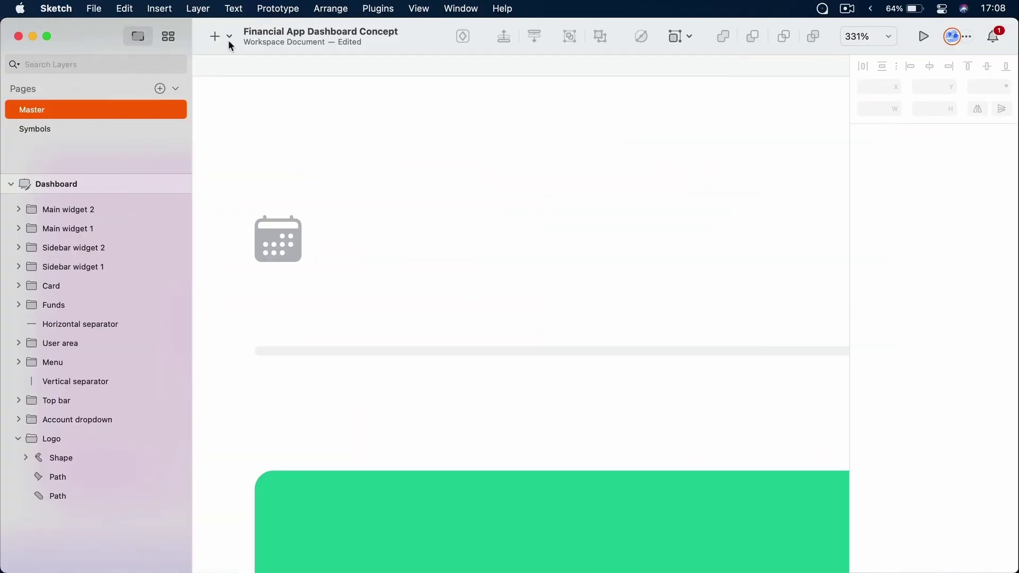
left_click(229, 37)
left_click(249, 143)
left_click(341, 238)
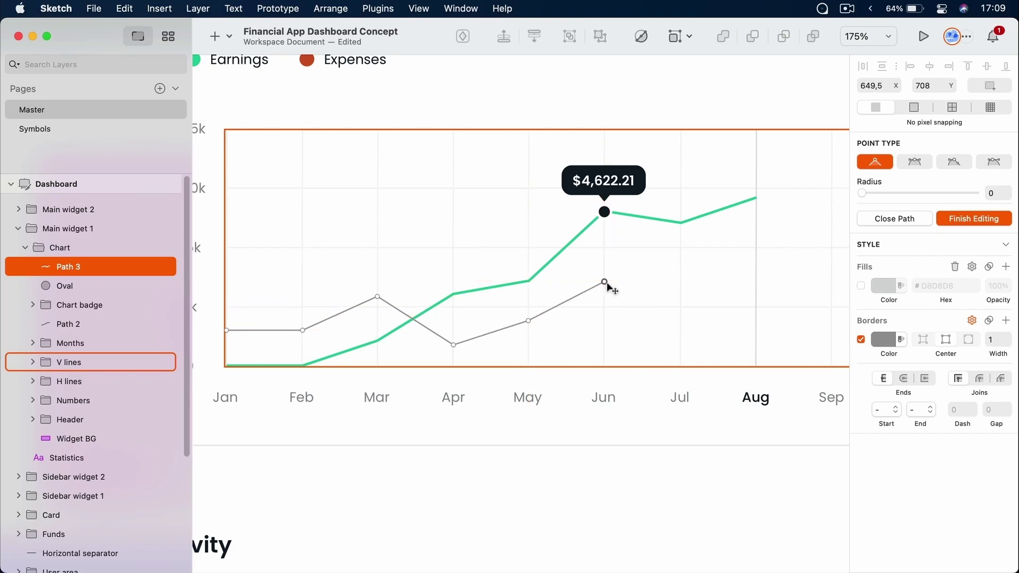
key("Escape")
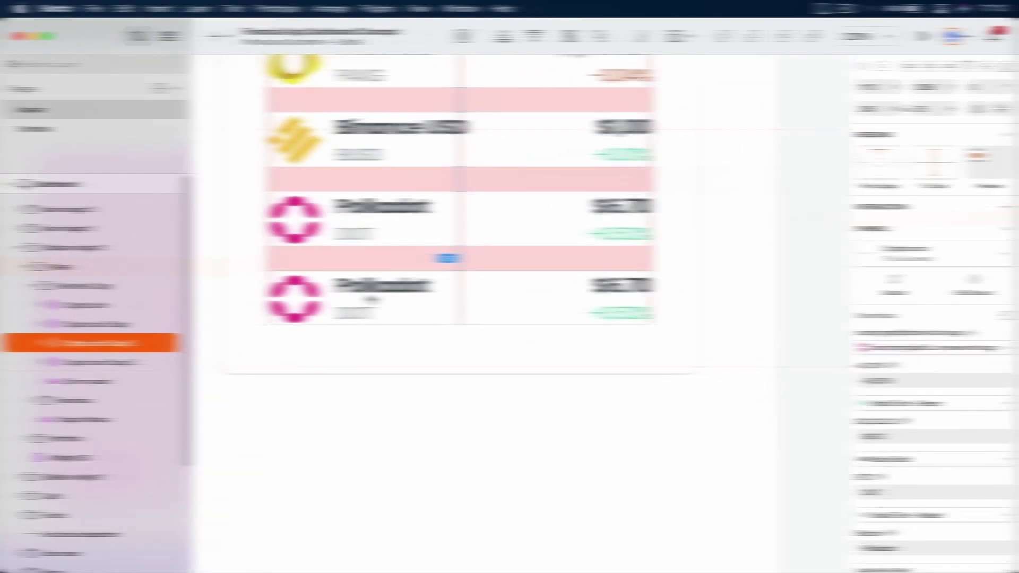
Override the Crypto coin Copy 3 icon from Polkadot to stellar-xlm-logo
left_click(944, 347)
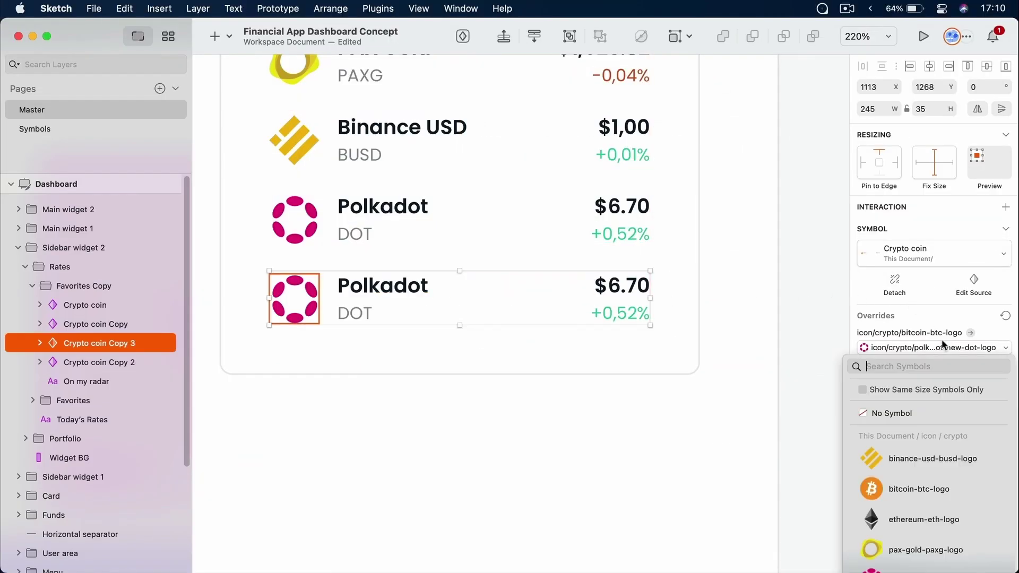
scroll(930, 443, "down", 3)
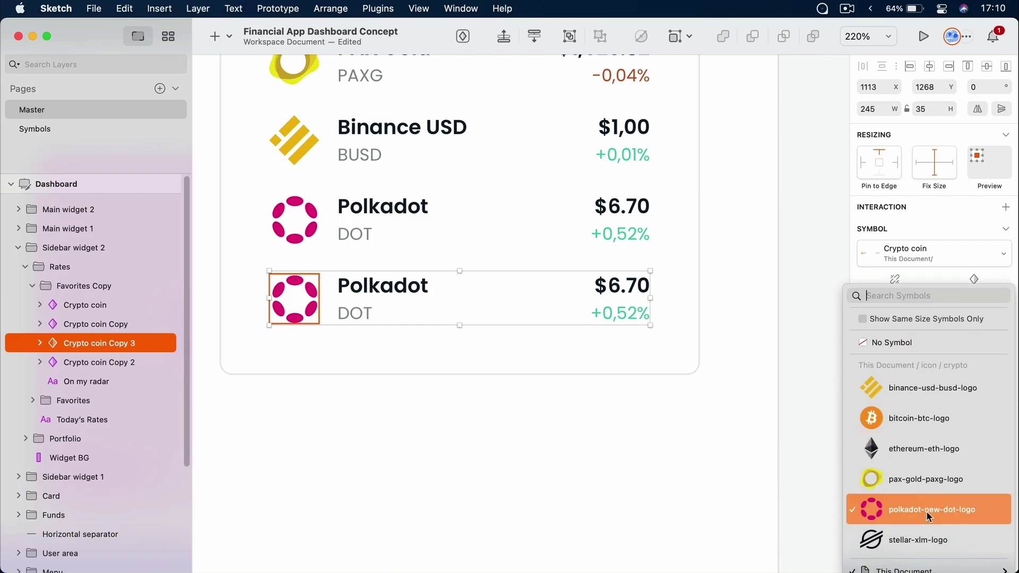
left_click(925, 541)
scroll(921, 411, "down", 1)
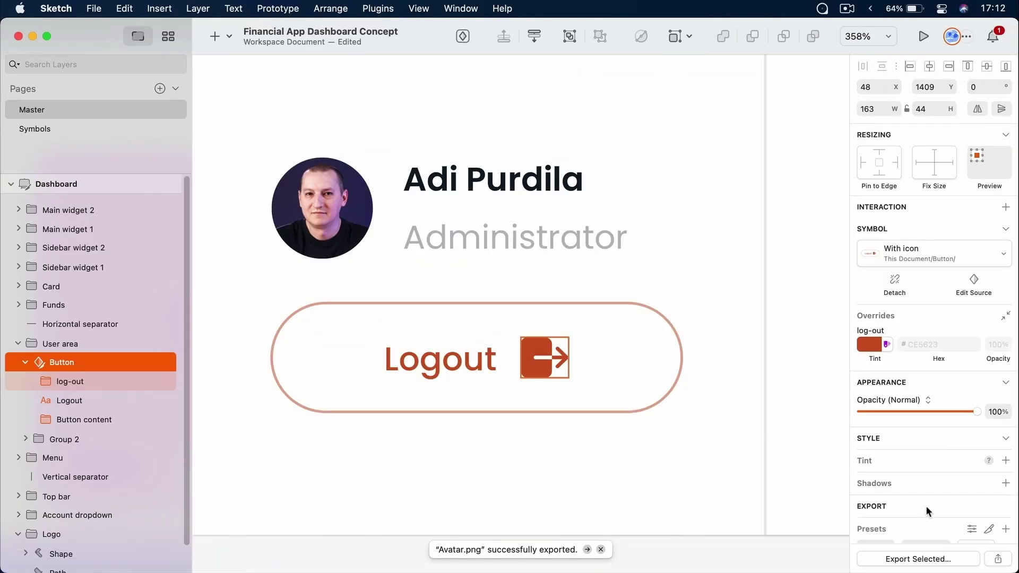
Scroll to the Logout button's Export settings and open the PNG format list
scroll(928, 485, "down", 3)
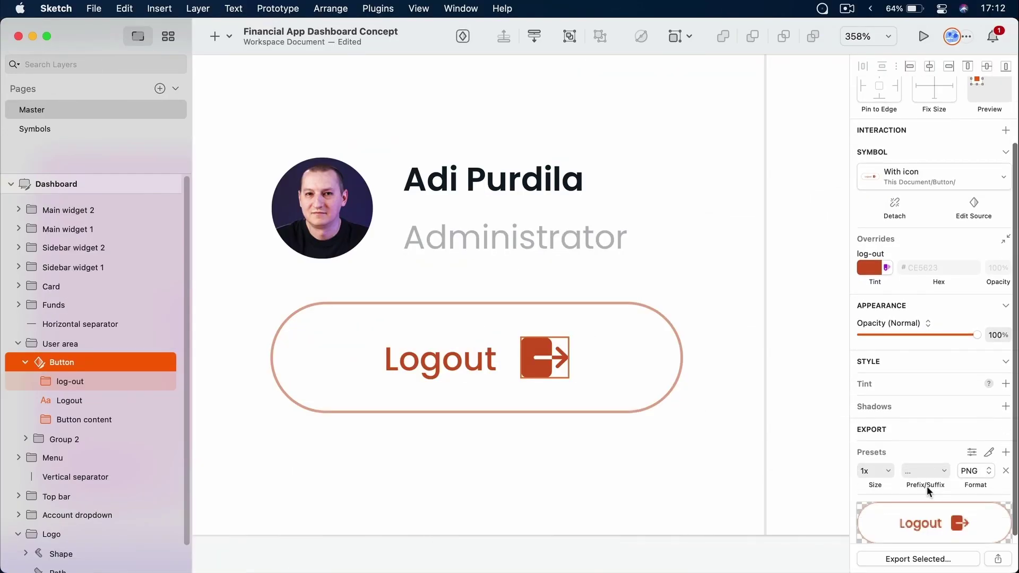
left_click(963, 462)
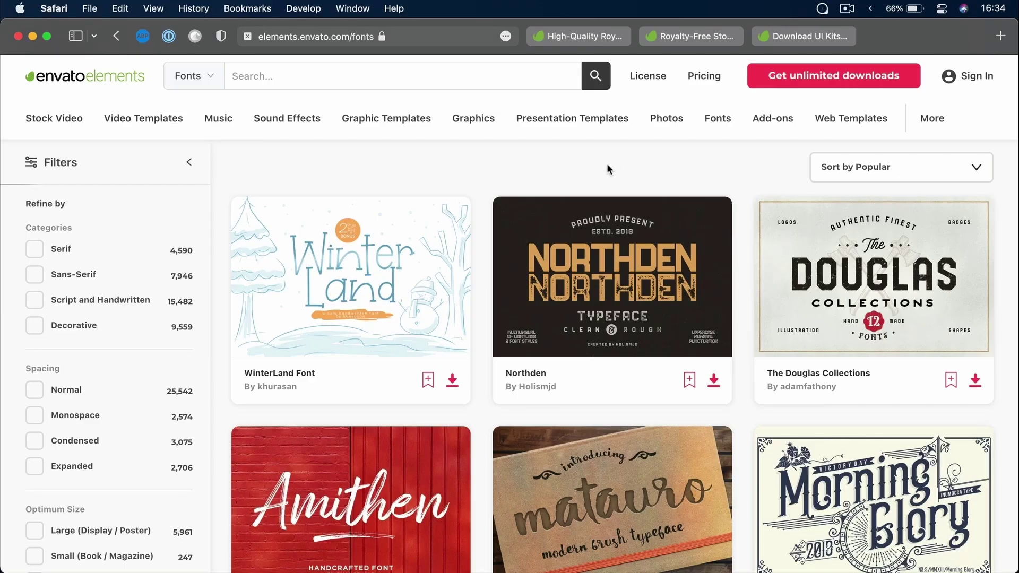
Cycle Safari tabs past Music and Stock Video to the UX/UI Graphic Templates tab
key("ctrl+Tab")
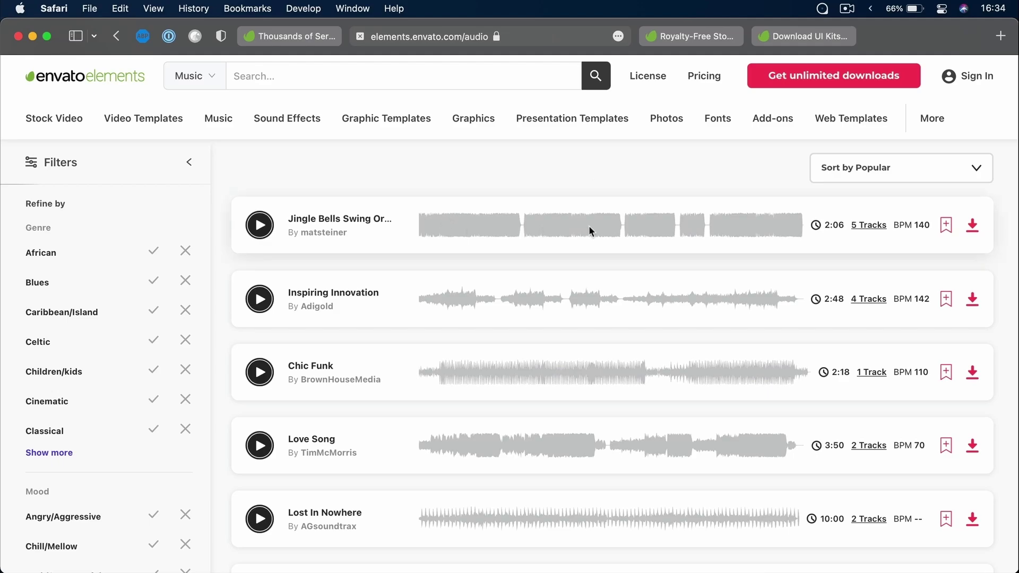
key("ctrl+Tab")
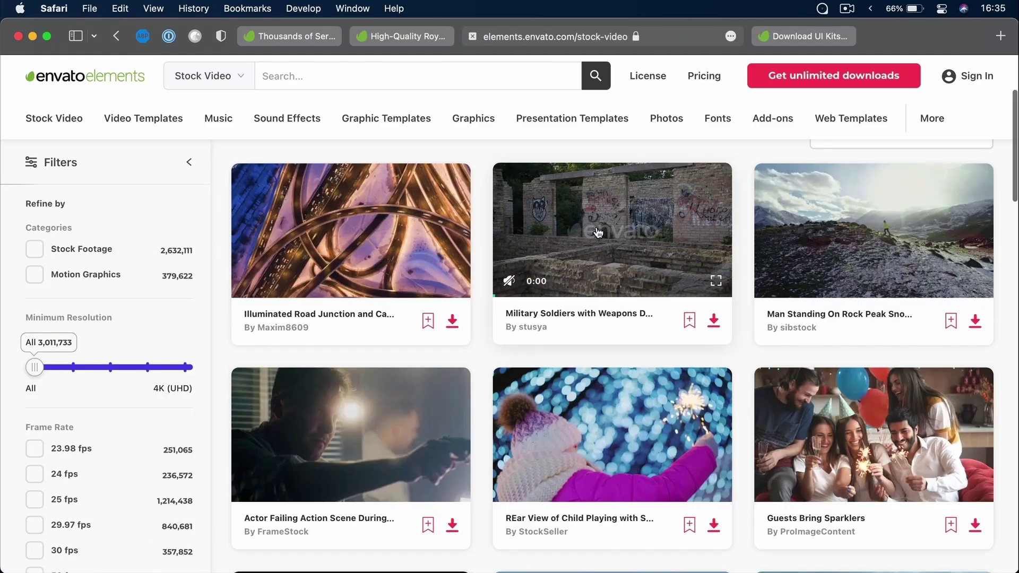
scroll(596, 228, "down", 1)
scroll(598, 233, "down", 5)
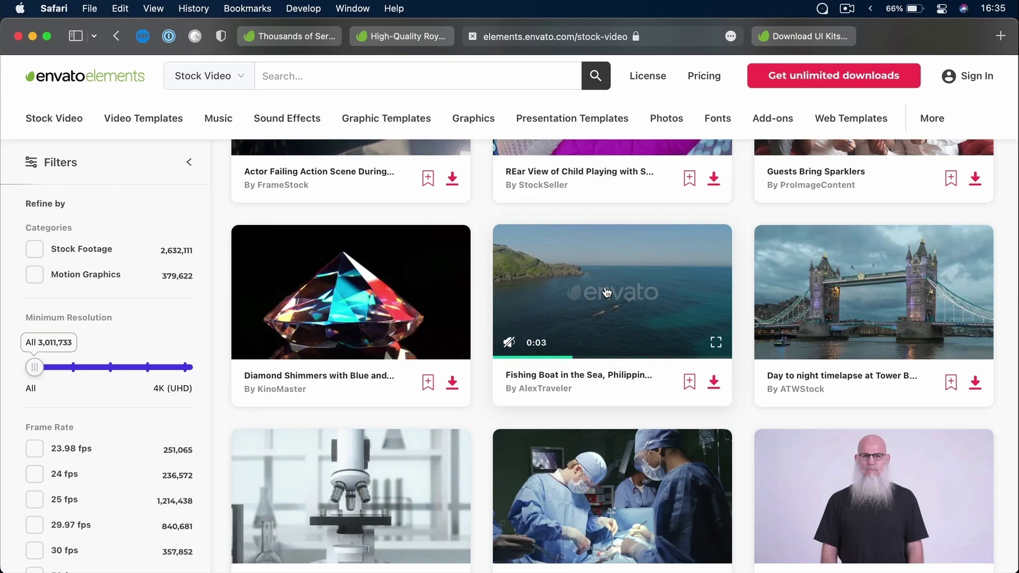
key("ctrl+Tab")
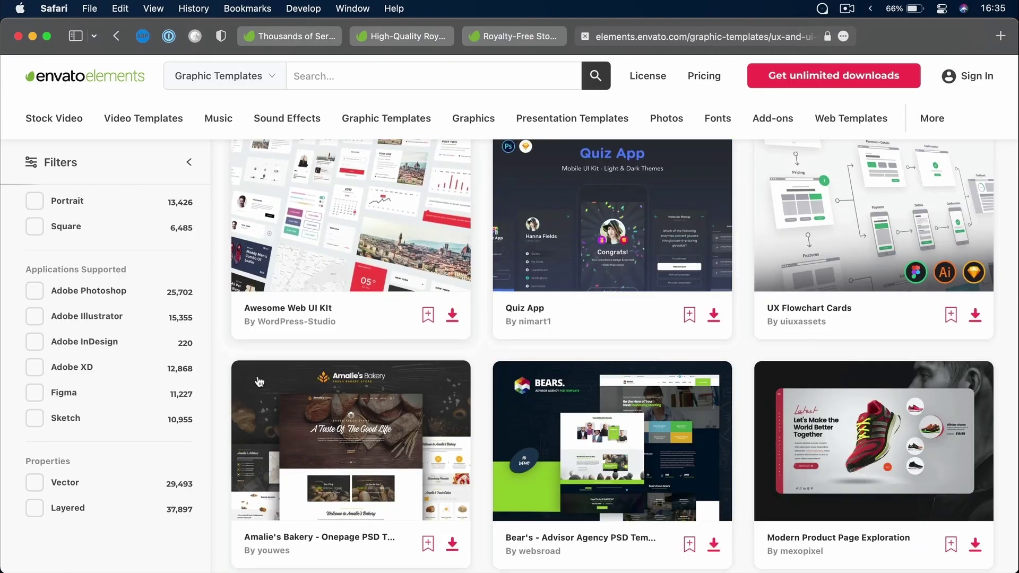
Filter templates to Sketch under Applications Supported and open the Gleek-Admin Dashboard kit page
left_click(35, 419)
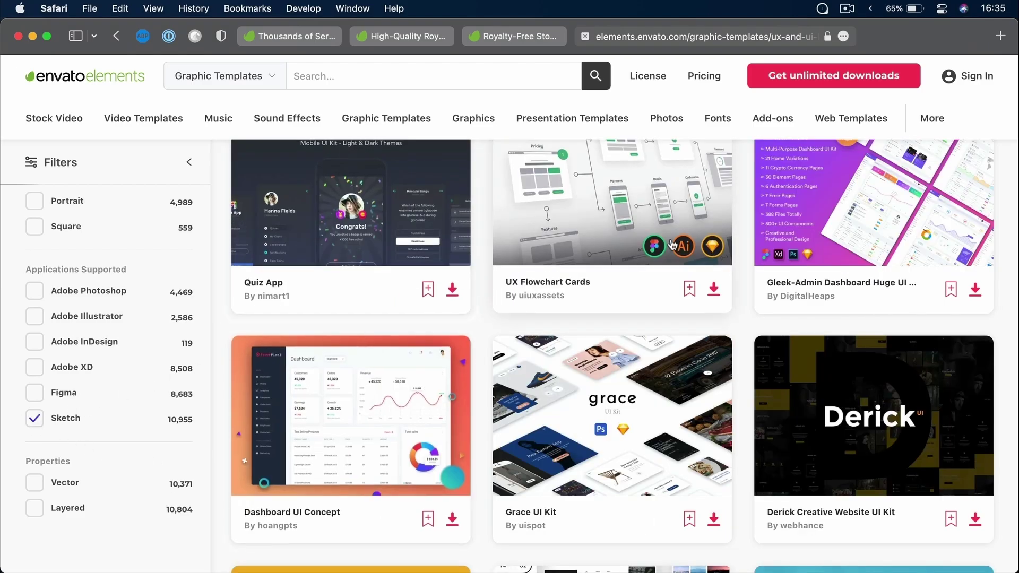
left_click(850, 207)
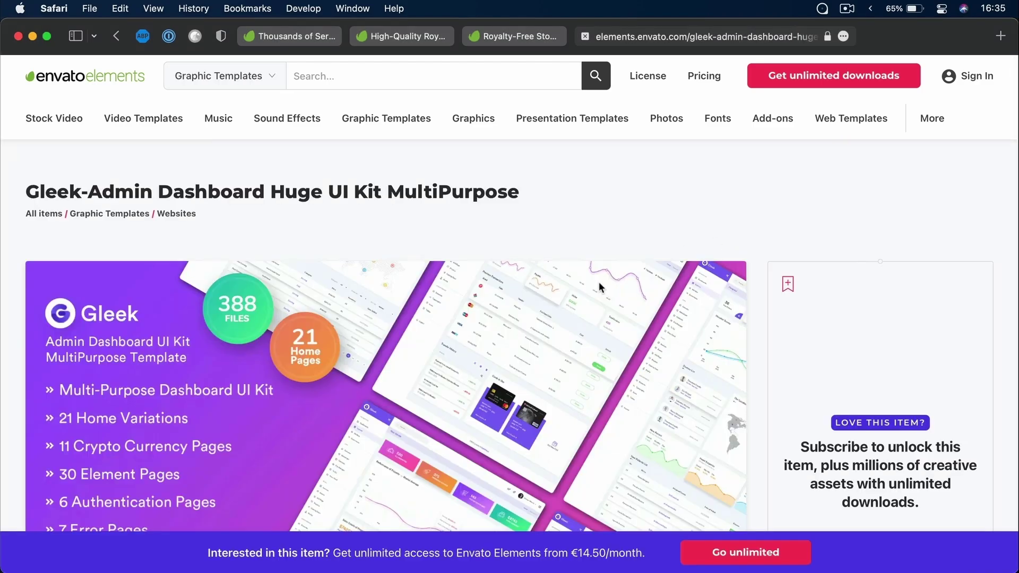
scroll(599, 287, "down", 5)
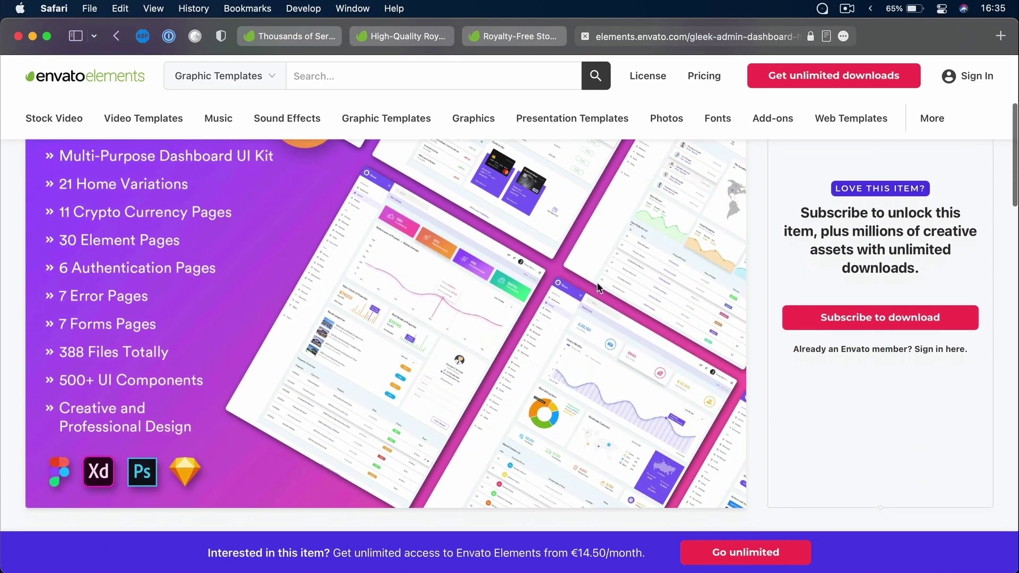
scroll(597, 282, "up", 3)
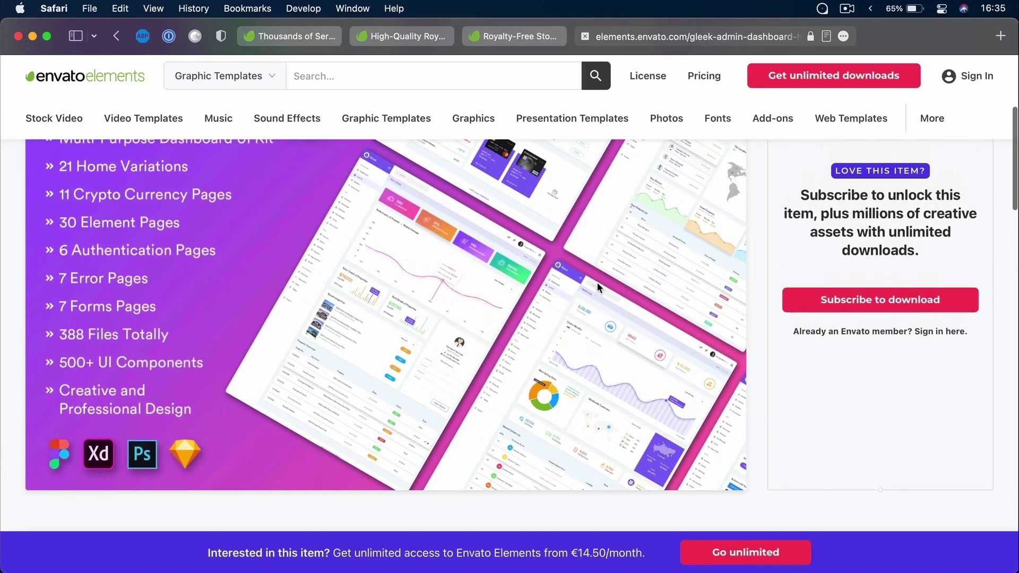
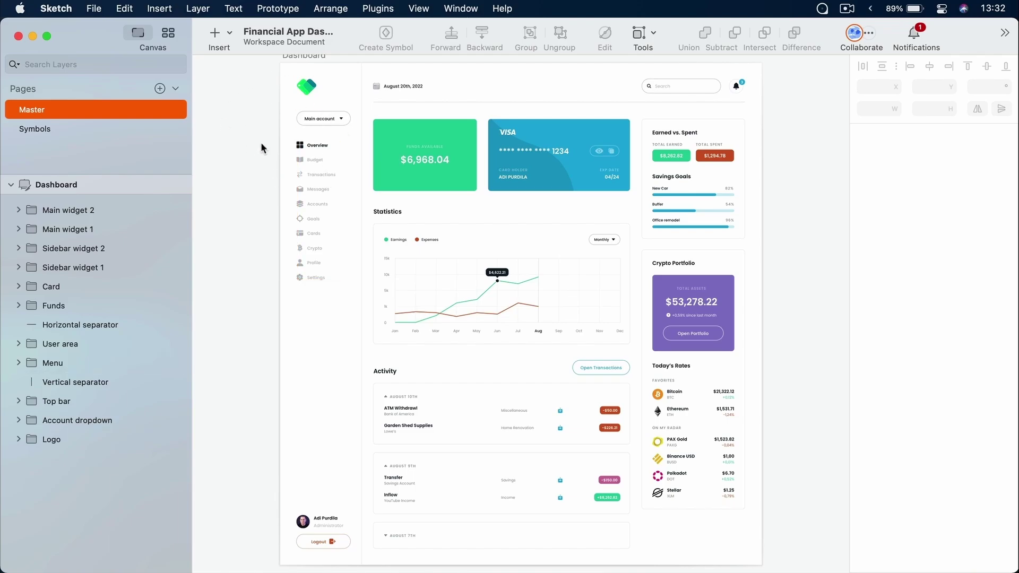
left_click(56, 8)
left_click(53, 29)
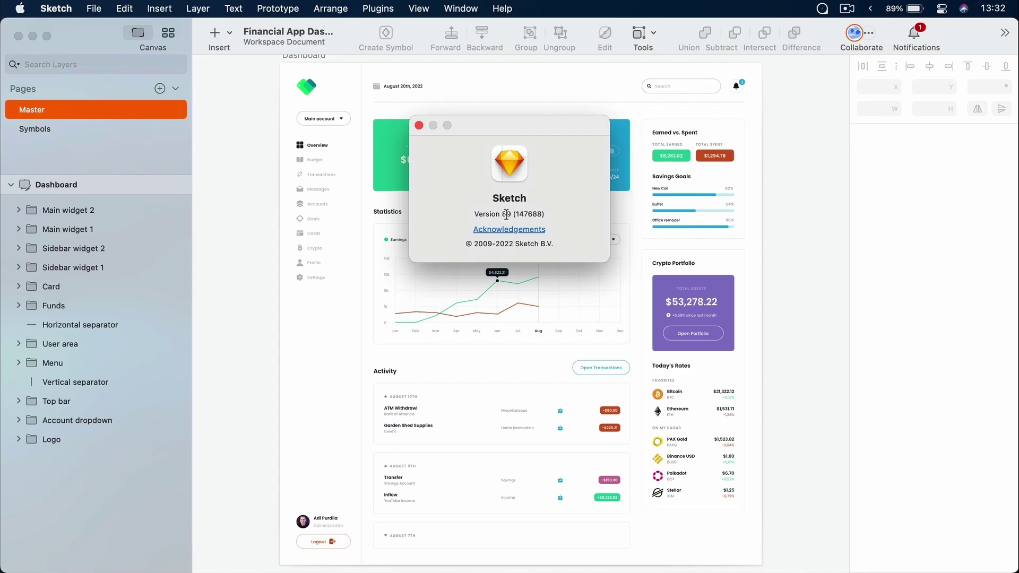
left_click(419, 125)
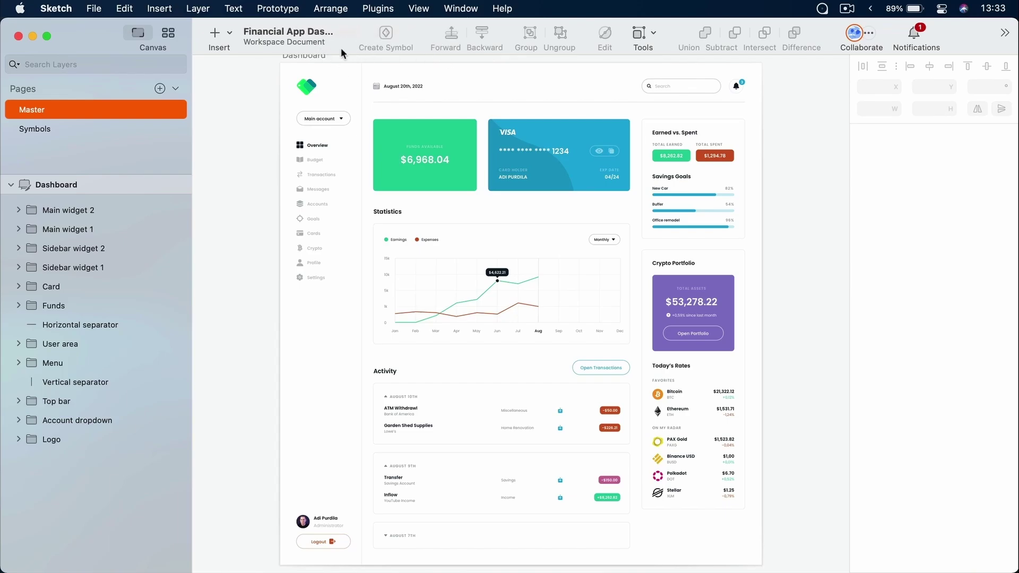
Look at the Insert menu and the toolbar overflow items, closing both without changes
left_click(231, 30)
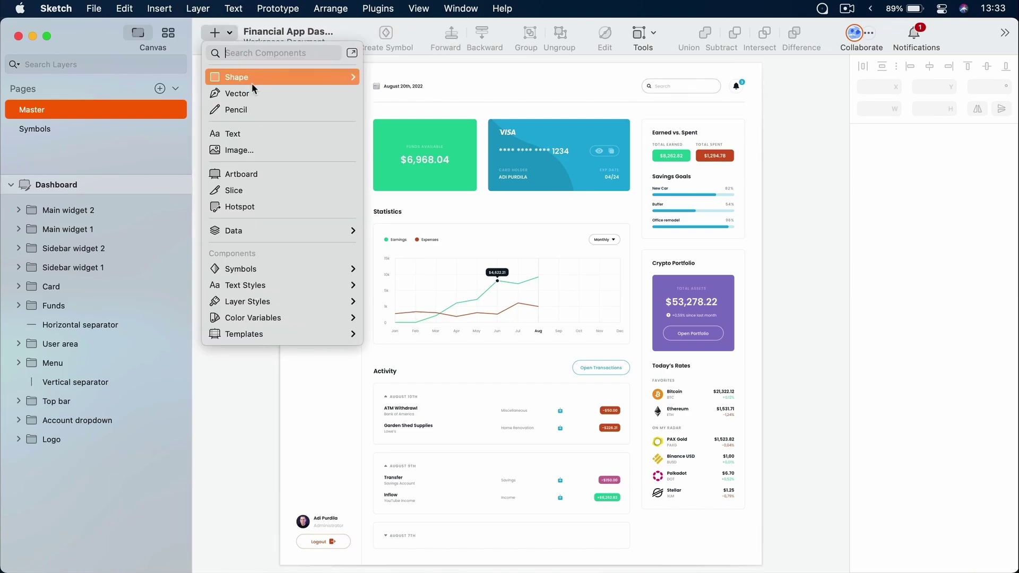
mouse_move(286, 270)
left_click(804, 87)
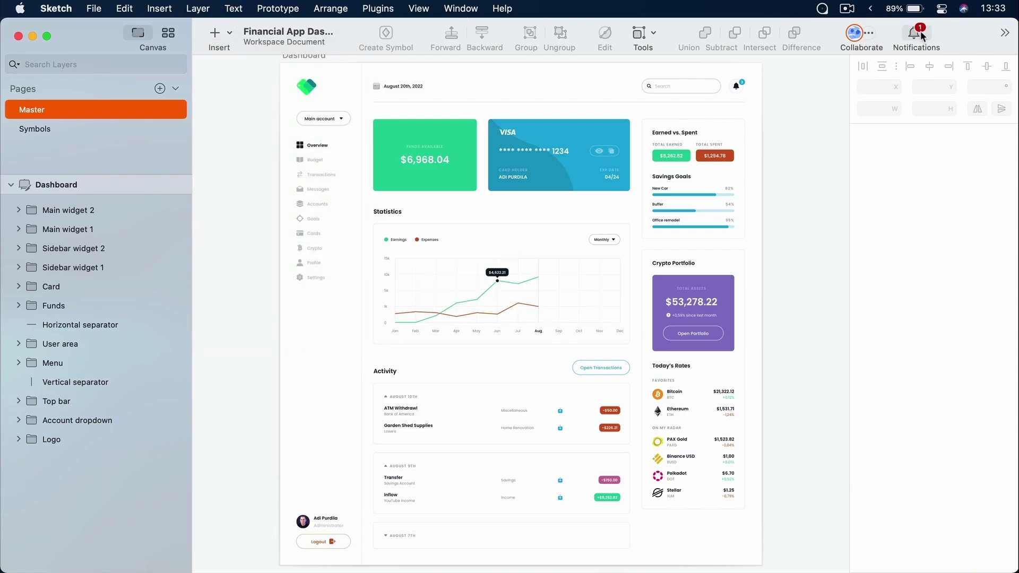
left_click(1005, 33)
mouse_move(1007, 33)
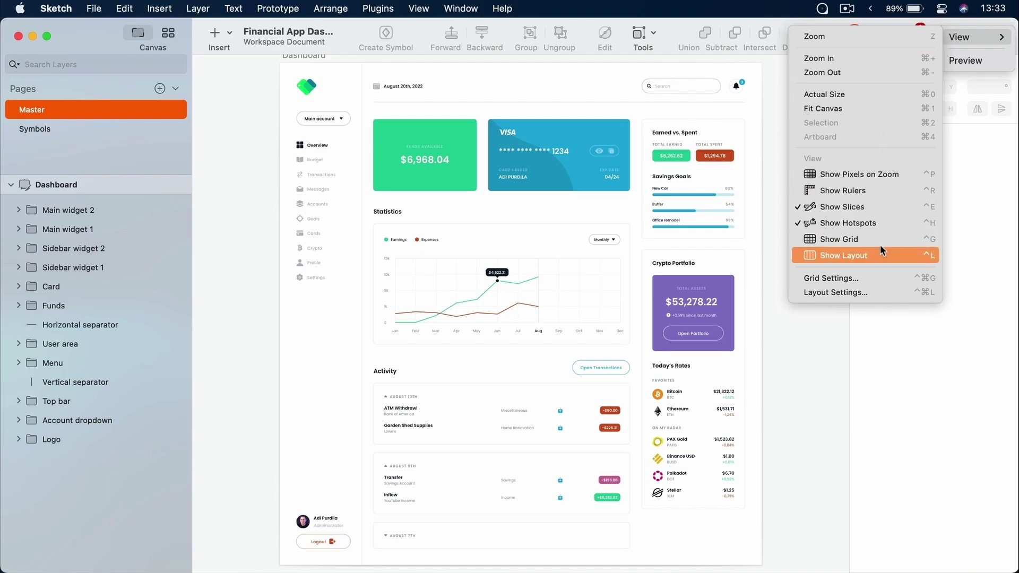
left_click(832, 329)
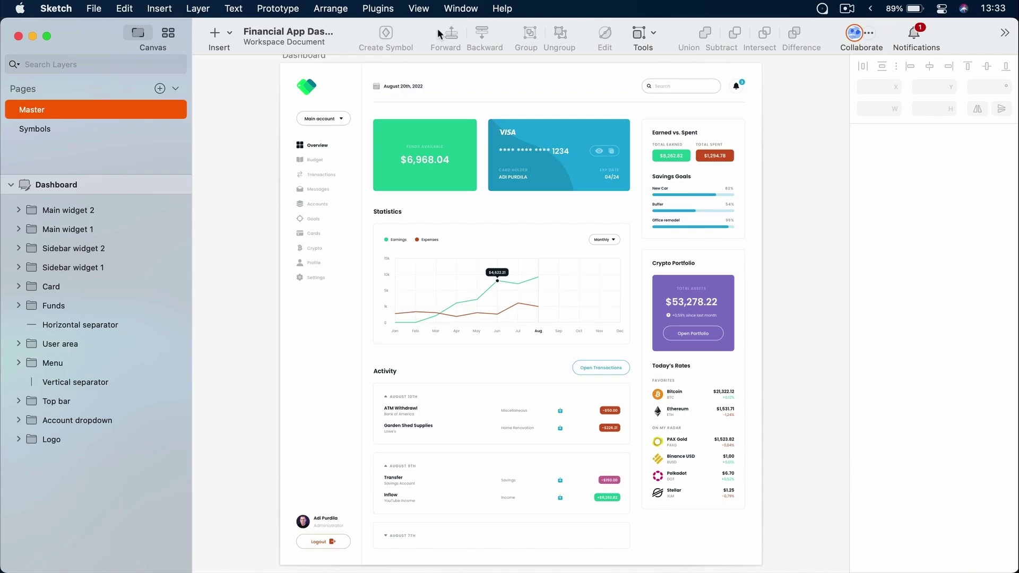
Switch the toolbar to Icon Only, back to Icon and Text, then reopen its display options
right_click(424, 30)
left_click(453, 51)
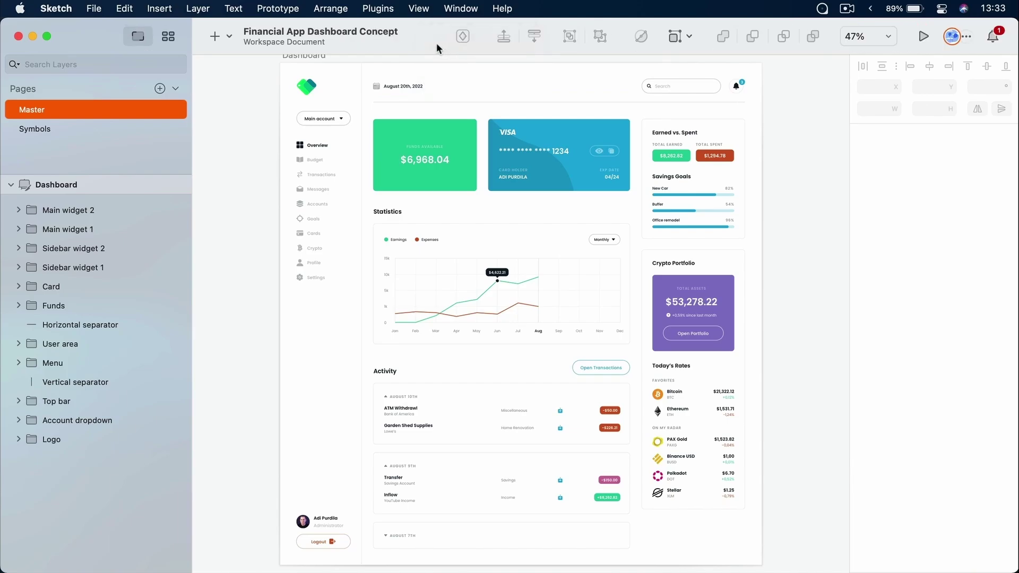
right_click(434, 39)
left_click(462, 46)
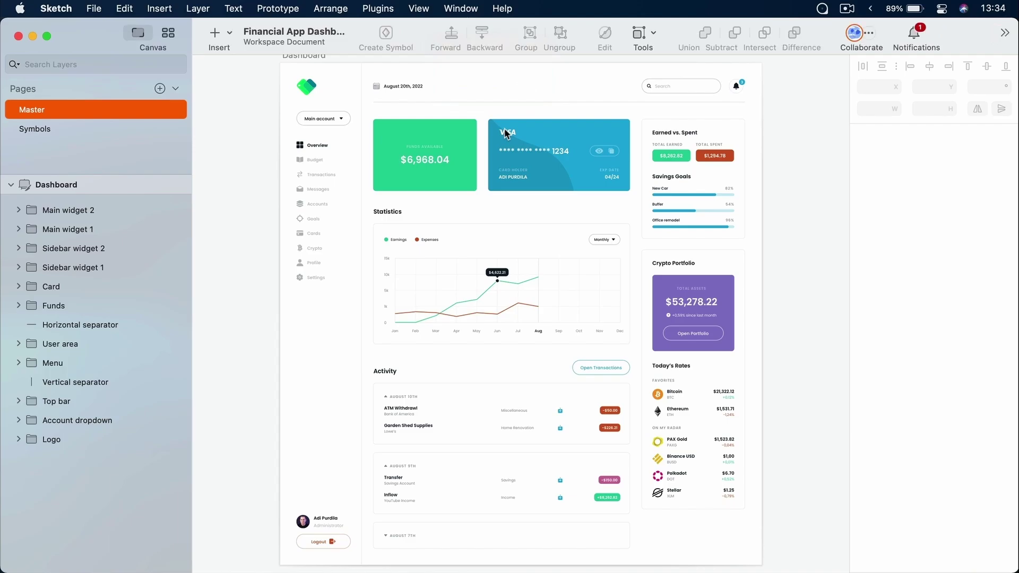
right_click(422, 25)
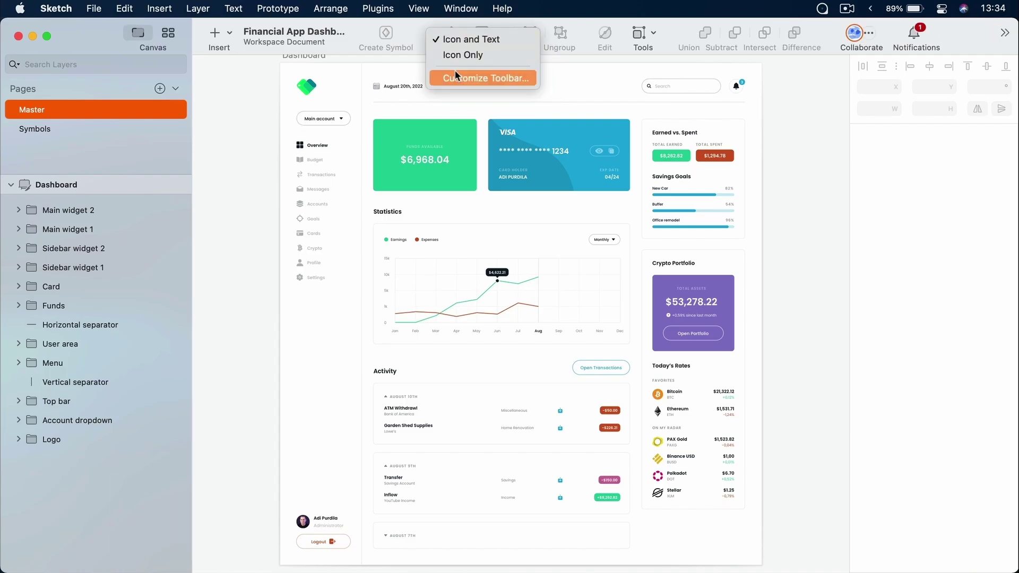
Customize the toolbar by removing forward/backward and adding text, pencil and spacer, then restore the default set
left_click(557, 202)
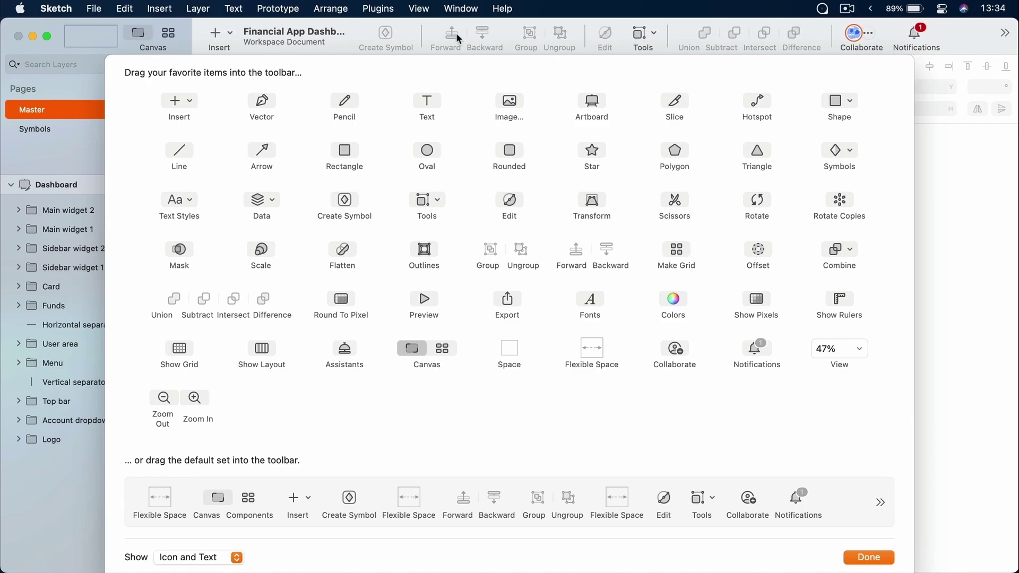
left_click_drag(452, 31, 481, 167)
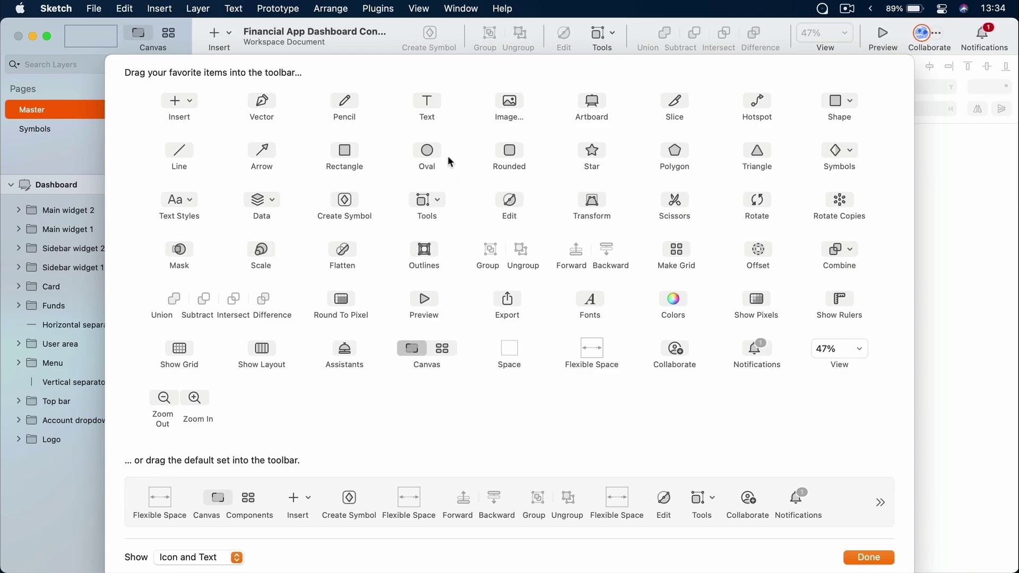
left_click_drag(430, 102, 446, 40)
left_click_drag(347, 100, 476, 42)
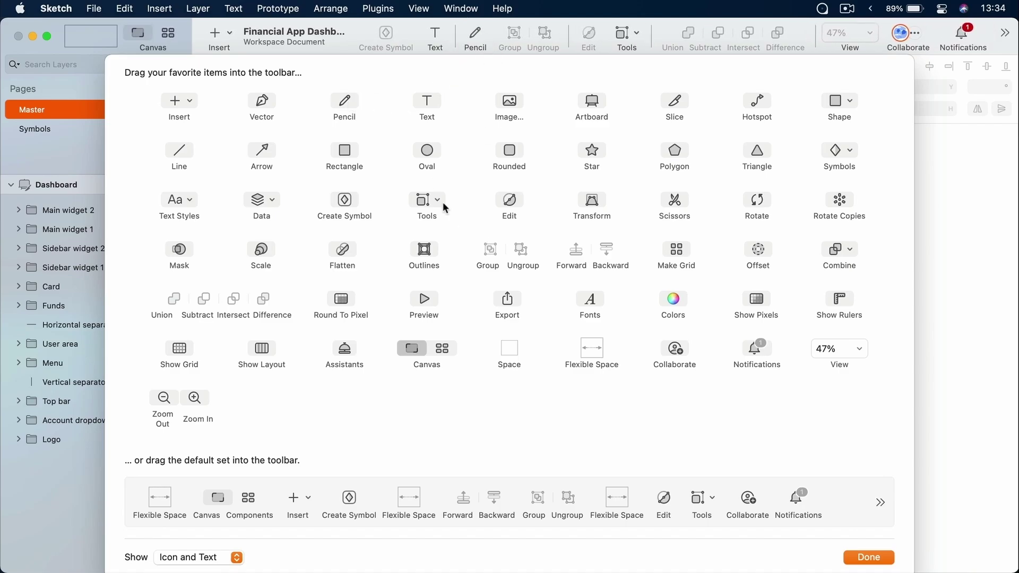
left_click_drag(510, 338, 507, 39)
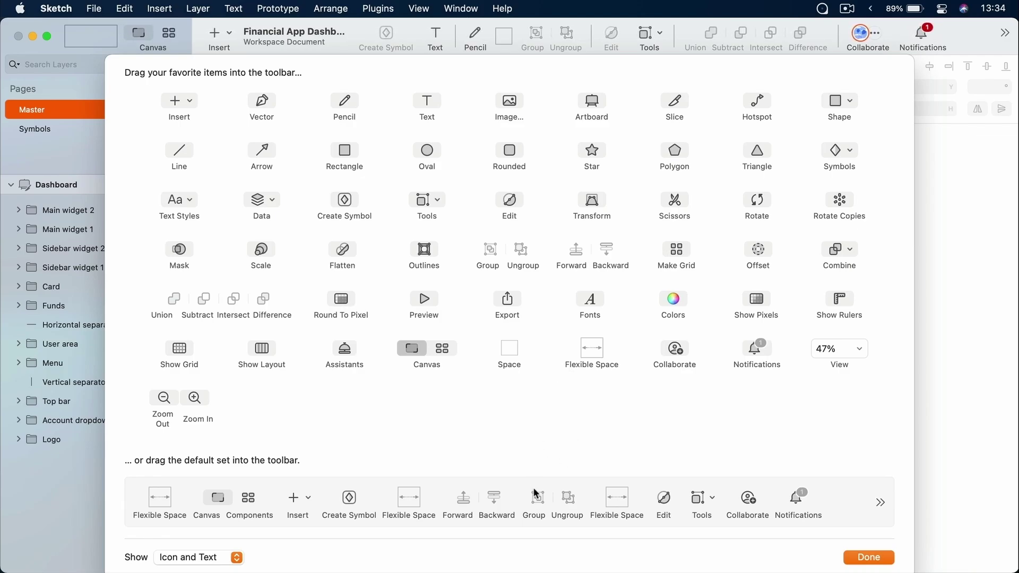
left_click_drag(533, 501, 564, 42)
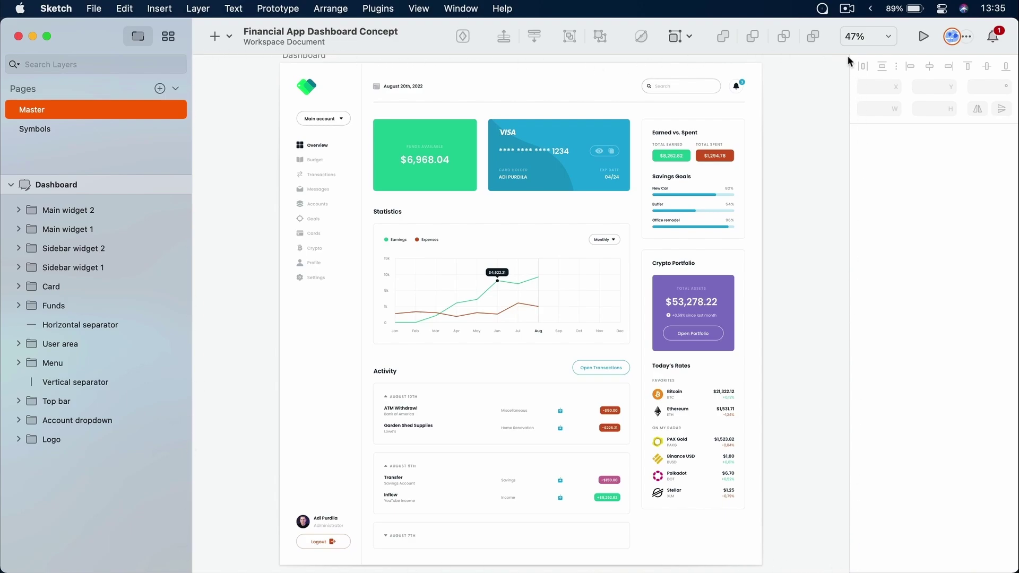
scroll(811, 153, "down", 5)
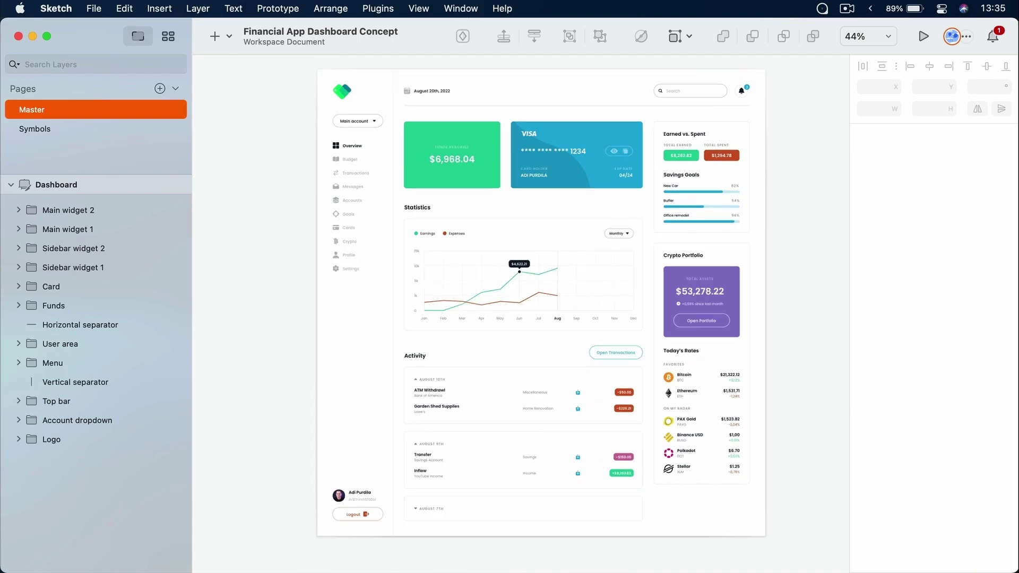
scroll(814, 159, "down", 3)
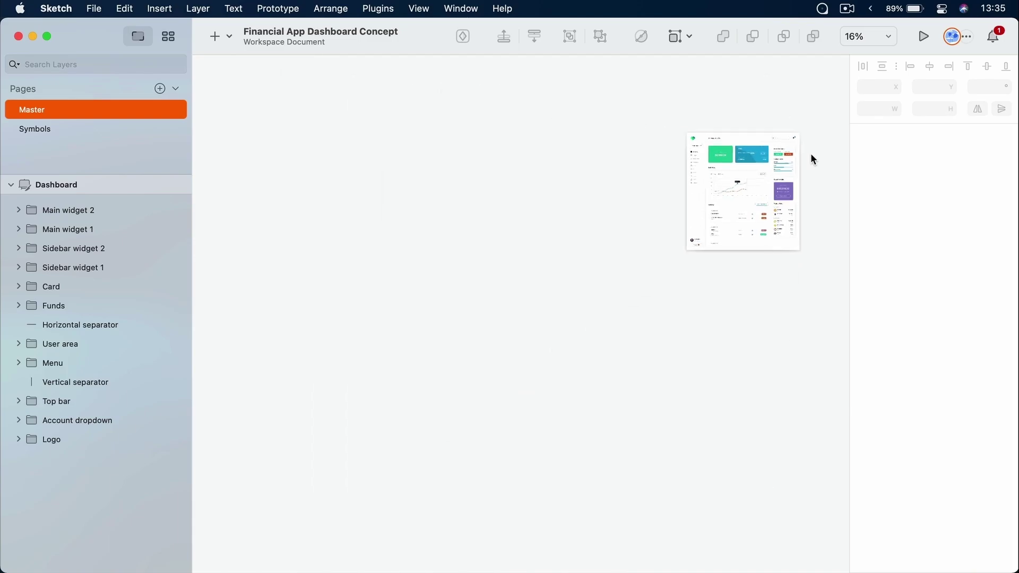
scroll(813, 156, "down", 4)
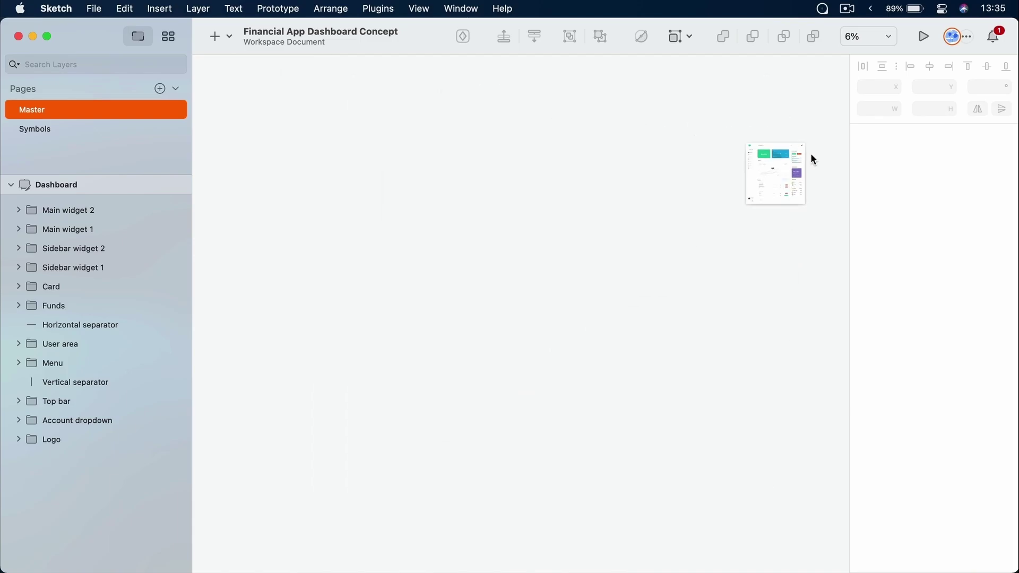
left_click_drag(784, 295, 505, 266)
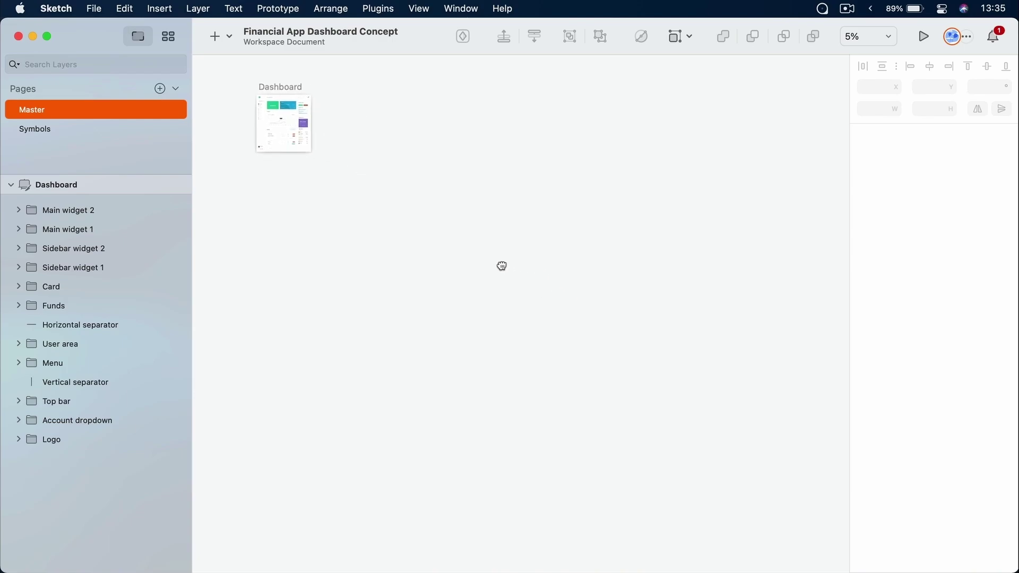
left_click_drag(699, 186, 442, 234)
left_click_drag(681, 230, 570, 241)
left_click_drag(670, 208, 554, 251)
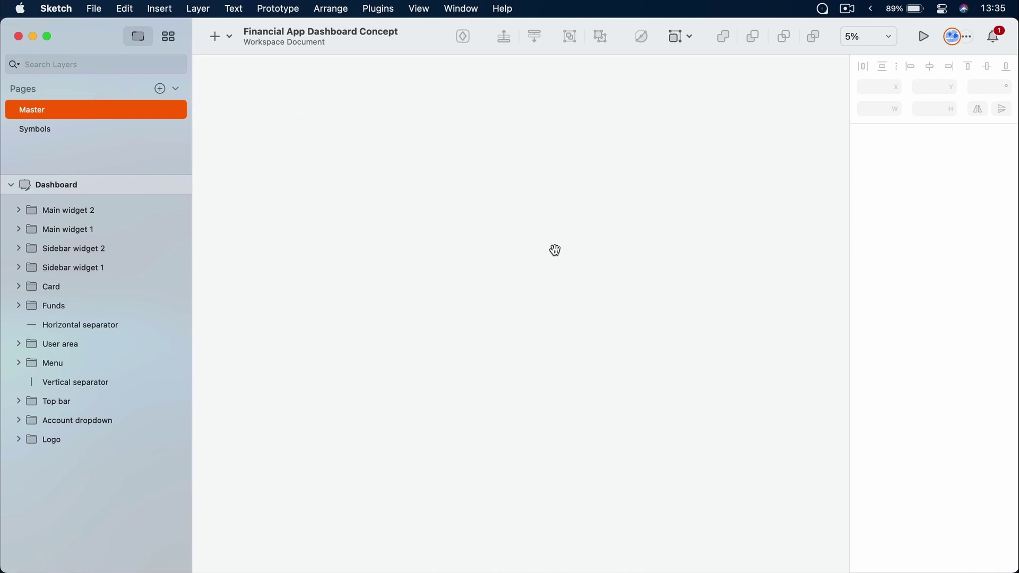
left_click_drag(553, 163, 667, 349)
left_click_drag(421, 313, 732, 259)
left_click_drag(470, 282, 590, 334)
scroll(590, 334, "down", 10)
scroll(590, 333, "left", 8)
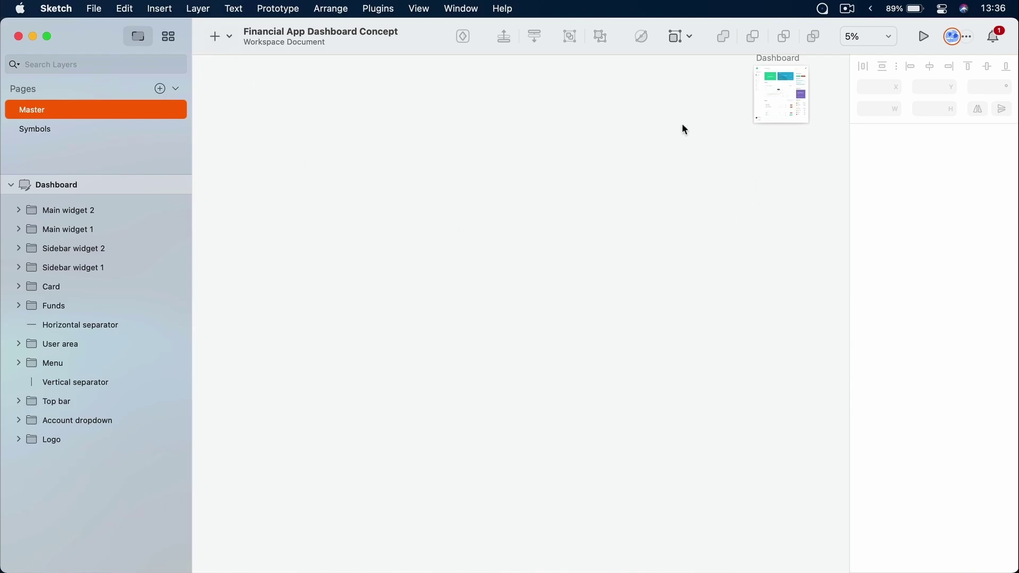
key("super+1")
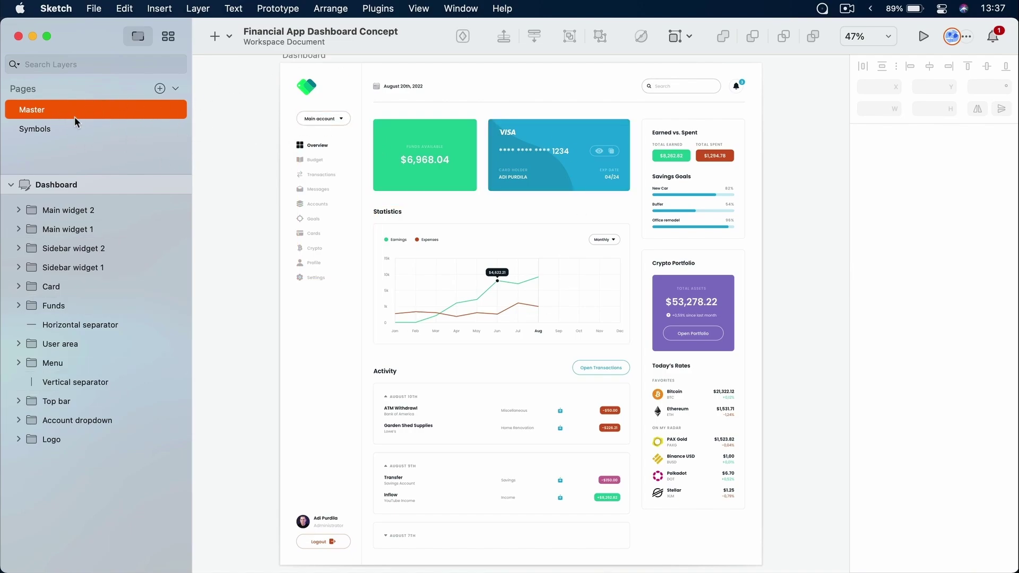
left_click(50, 129)
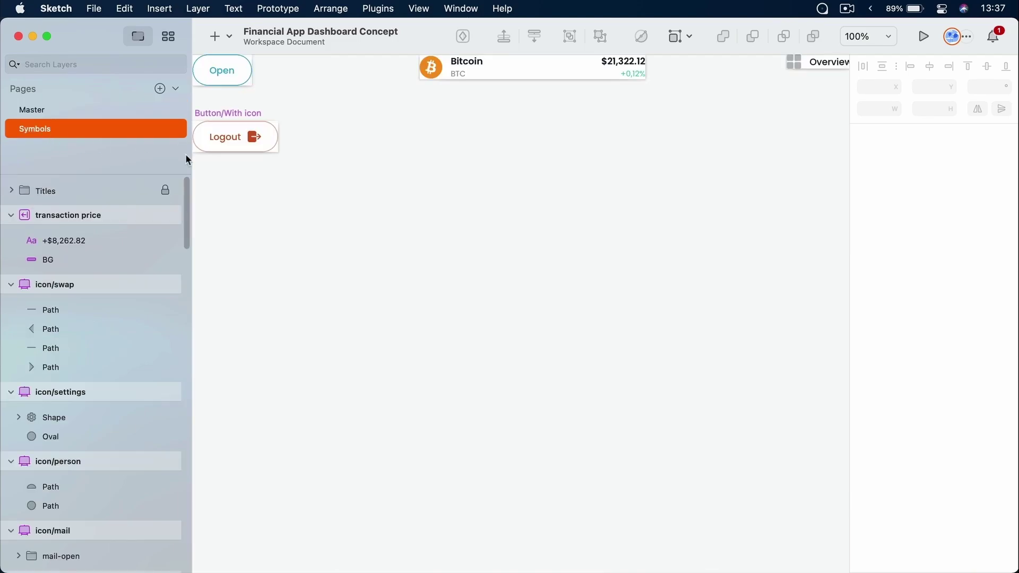
key("super+1")
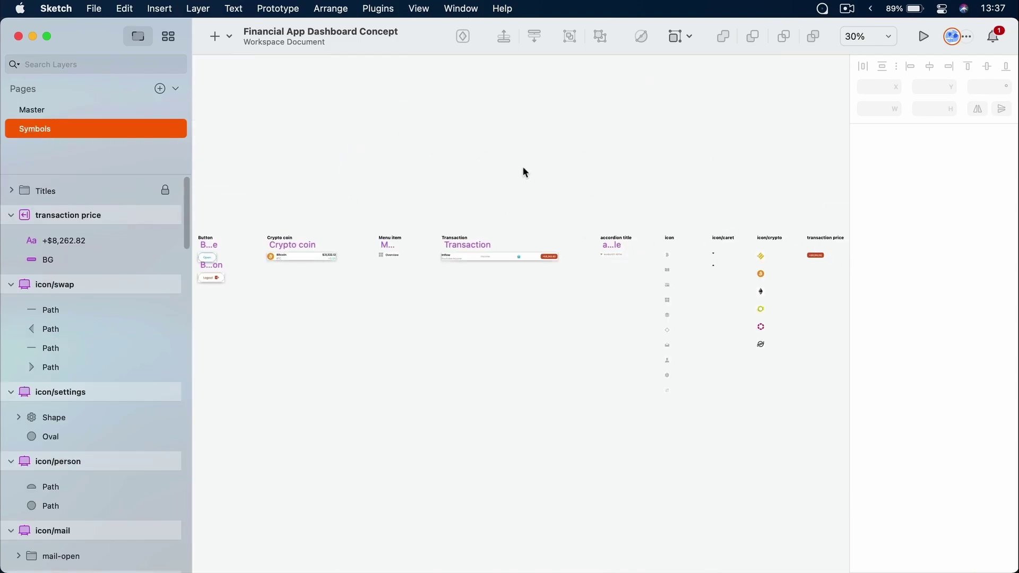
left_click(84, 109)
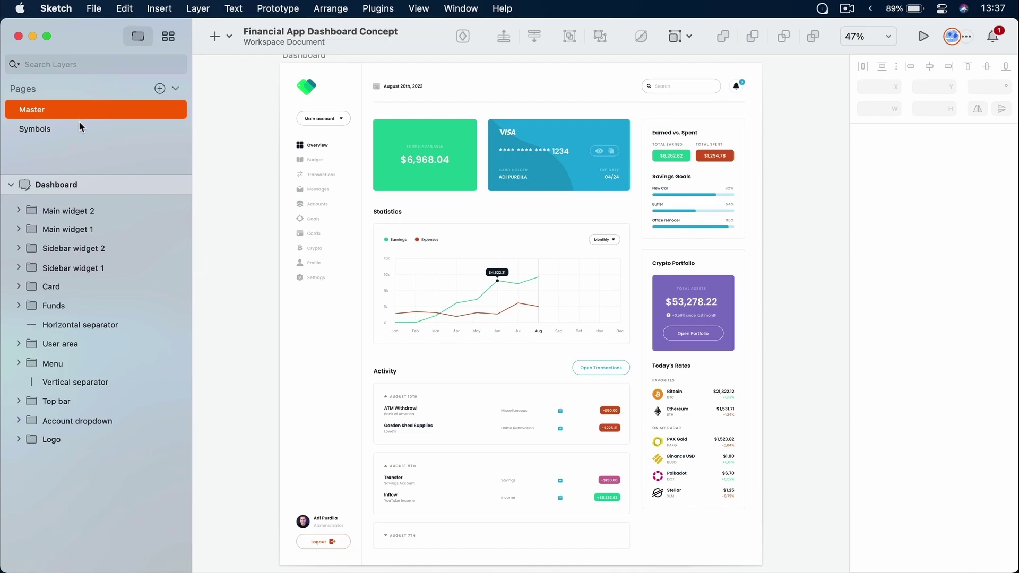
left_click(79, 123)
left_click(77, 107)
left_click(175, 90)
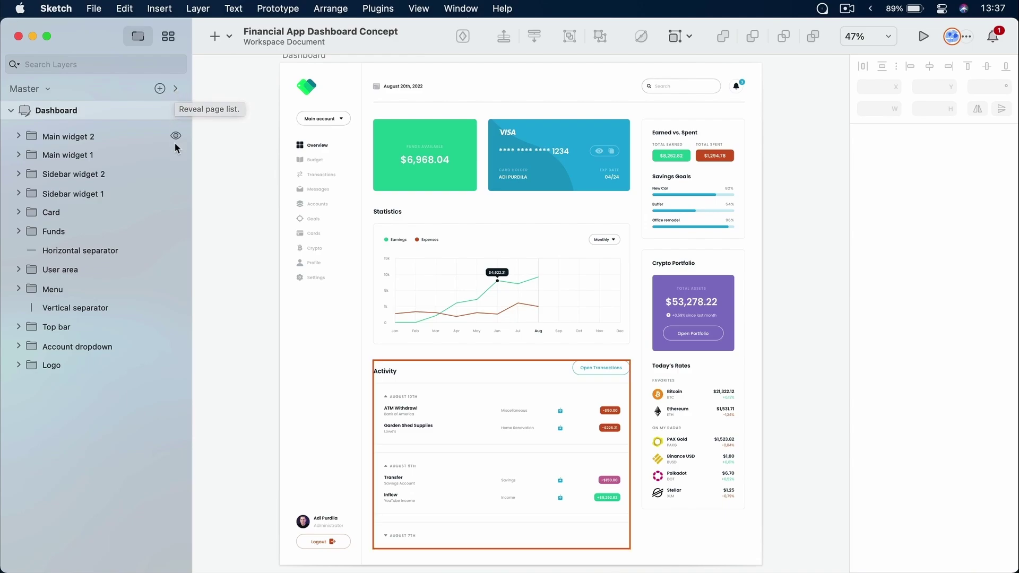
left_click(47, 89)
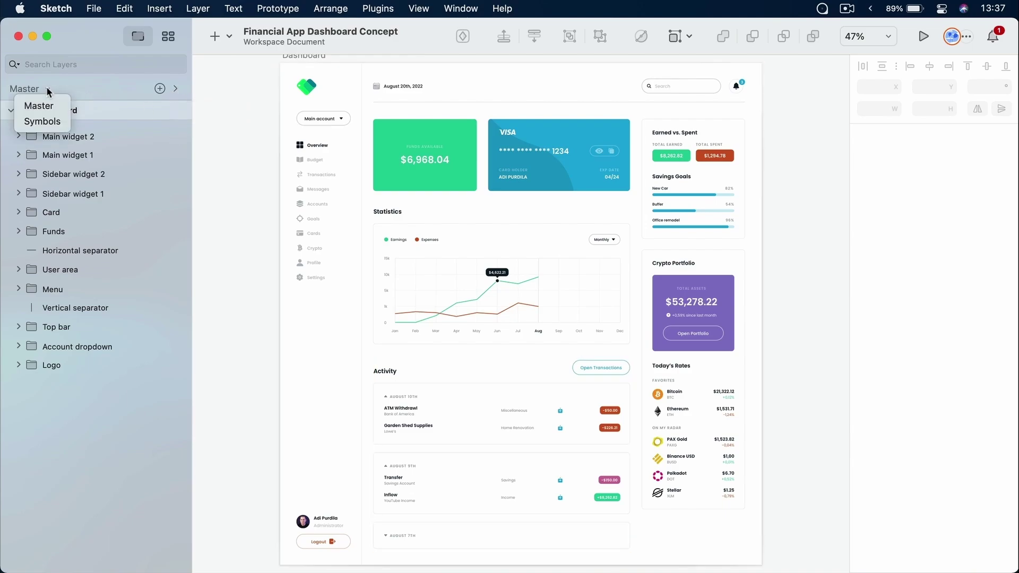
left_click(119, 88)
left_click(175, 88)
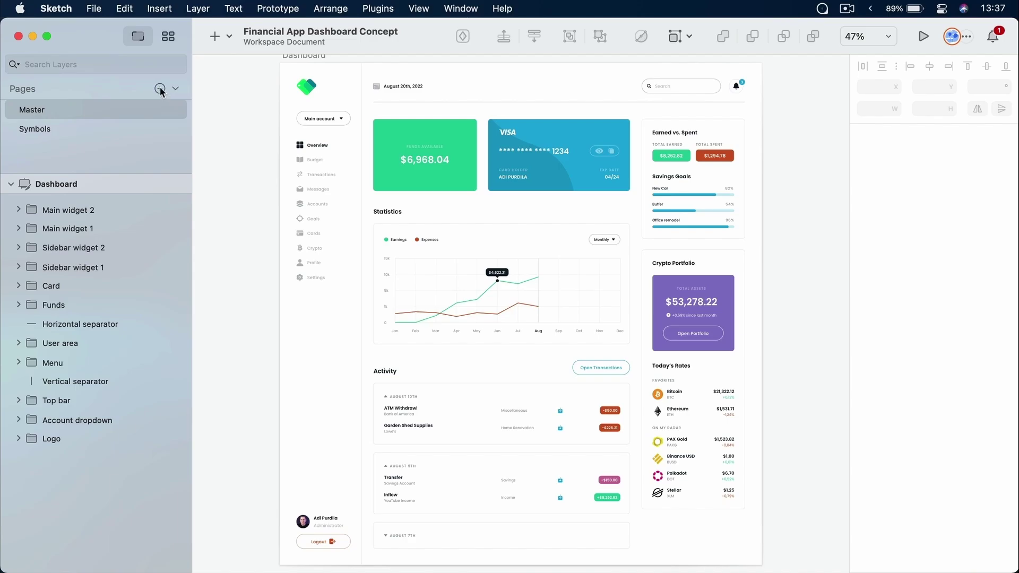
Add a new page named Page 1, then return to the Master page
left_click(160, 88)
left_click(290, 174)
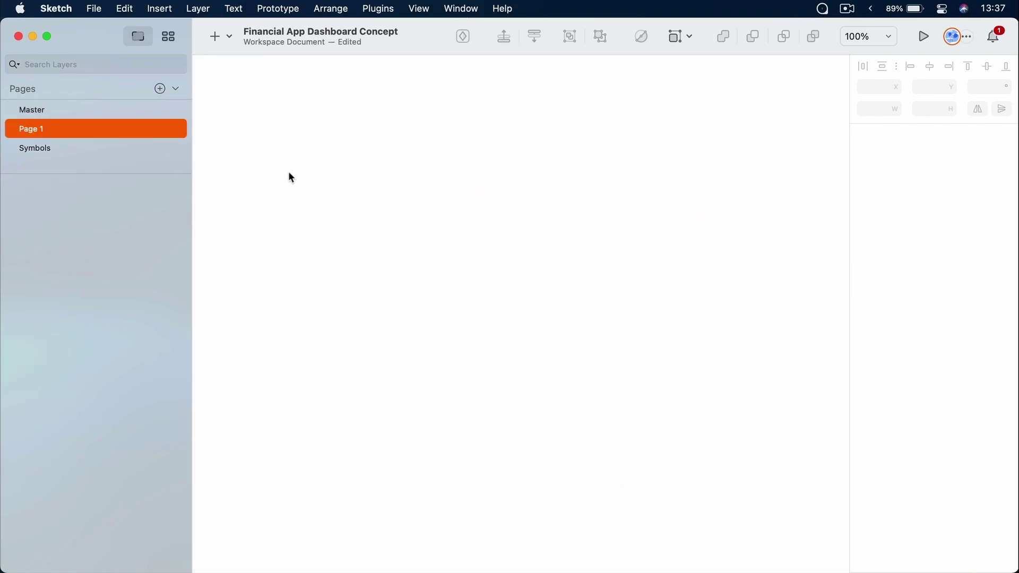
key("Page_Up")
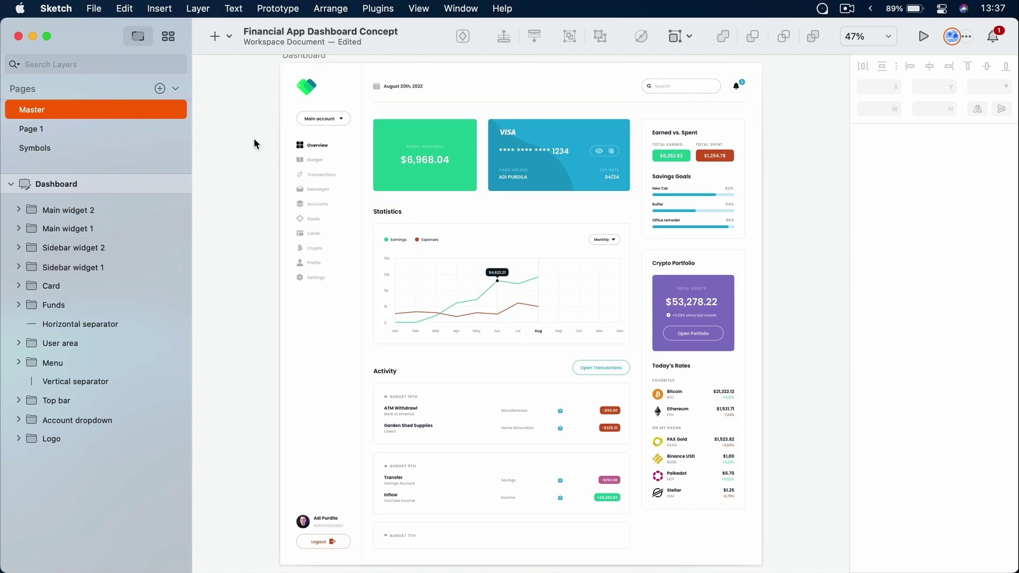
Select the Dashboard artboard to view its properties and collapse its layer list
left_click(72, 184)
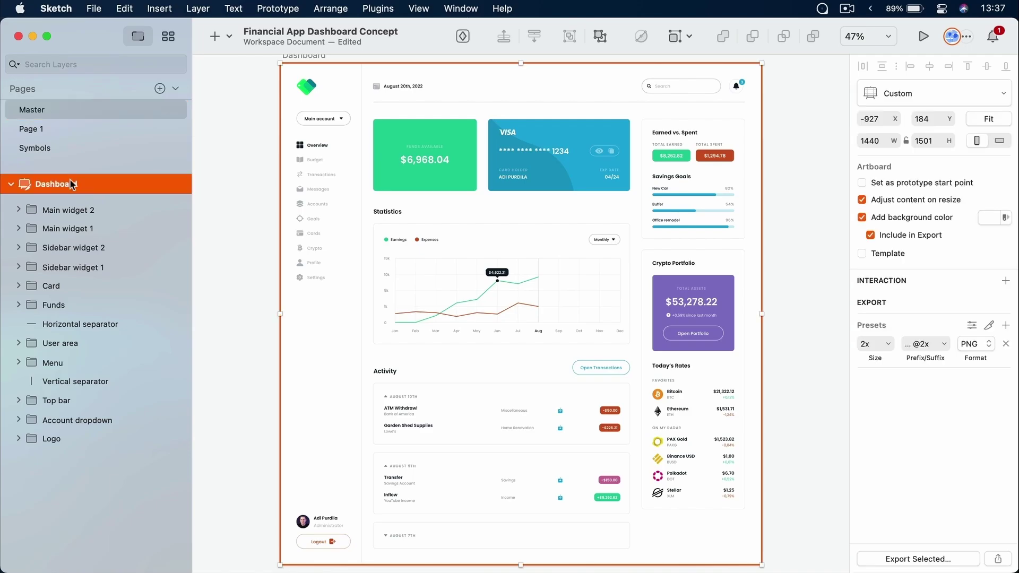
scroll(334, 132, "up", 2)
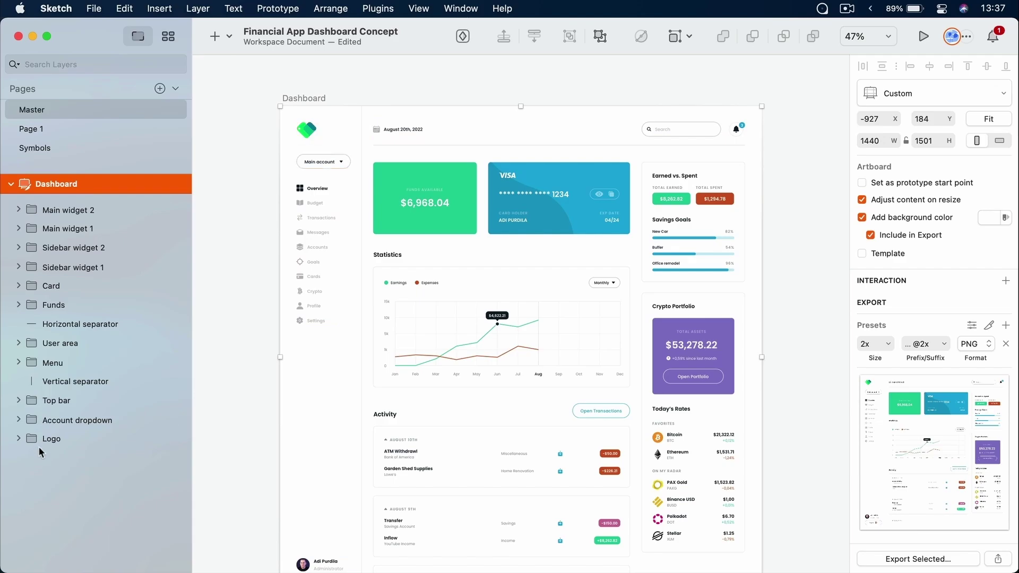
left_click(10, 184)
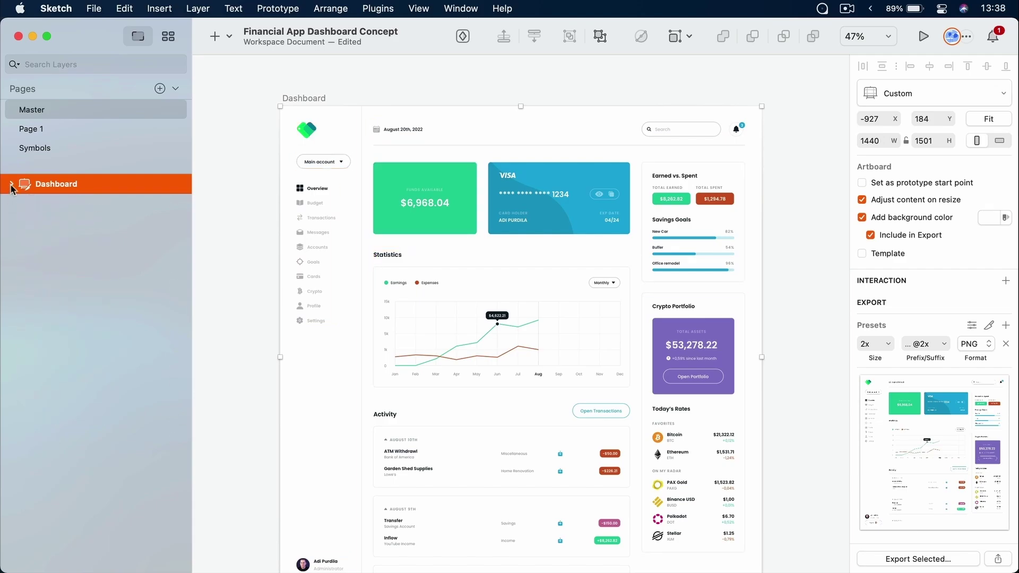
left_click(11, 184)
left_click(11, 185)
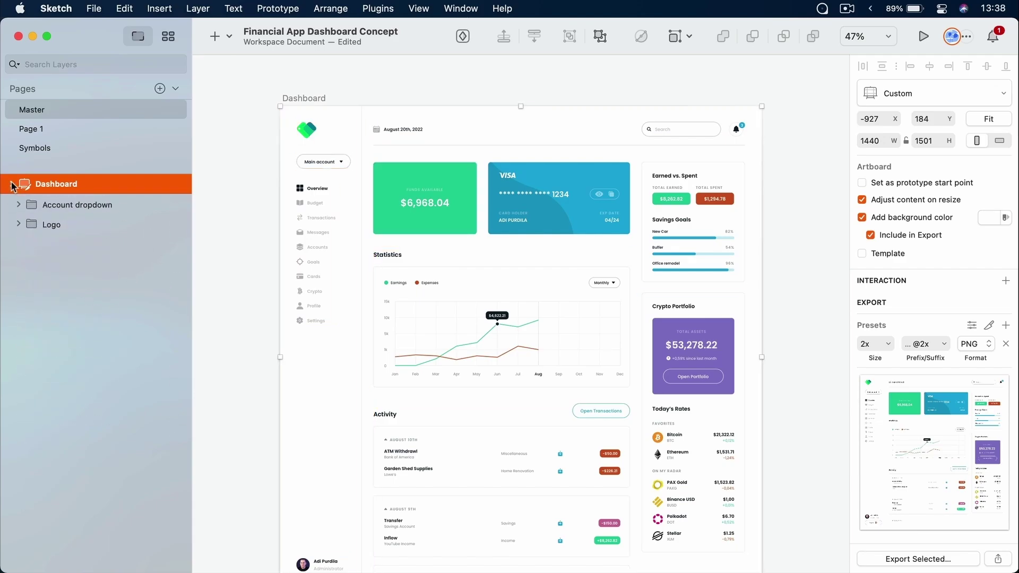
scroll(532, 255, "right", 10)
scroll(532, 254, "down", 2)
Draw a trial rectangle beside the artboard, delete it, and switch to Components view
left_click(562, 245)
key("r")
left_click_drag(555, 158, 726, 379)
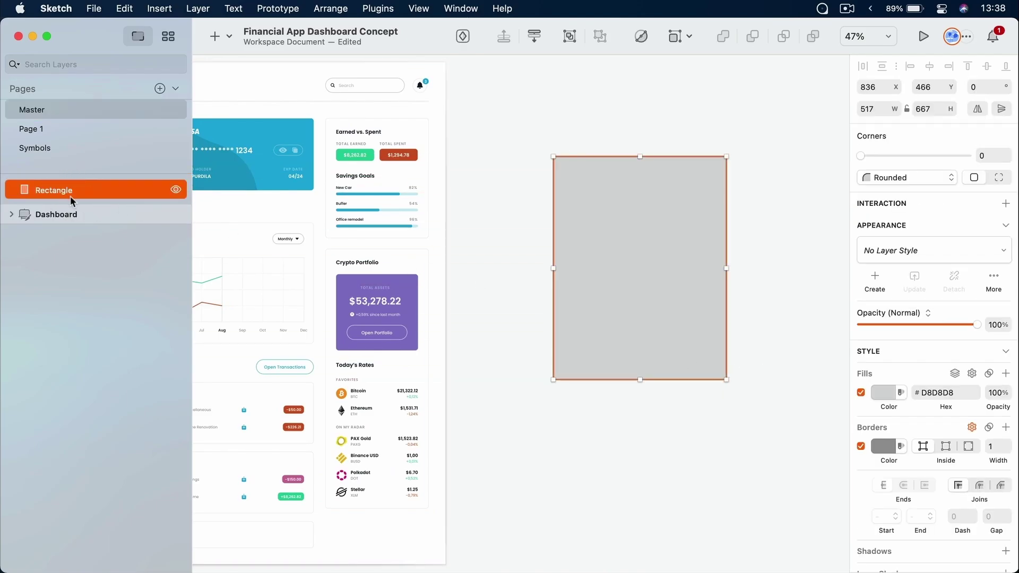
key("BackSpace")
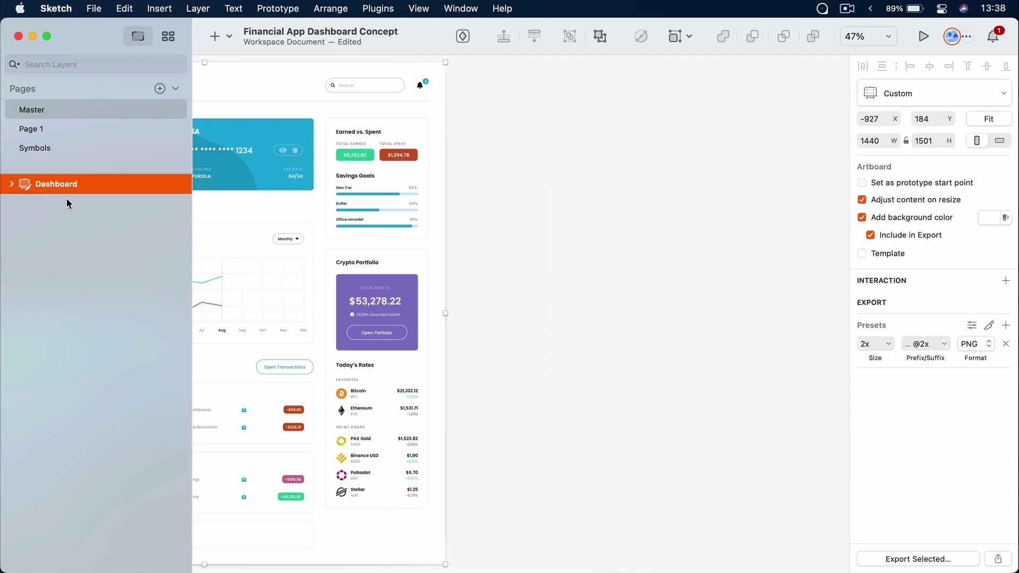
left_click(168, 40)
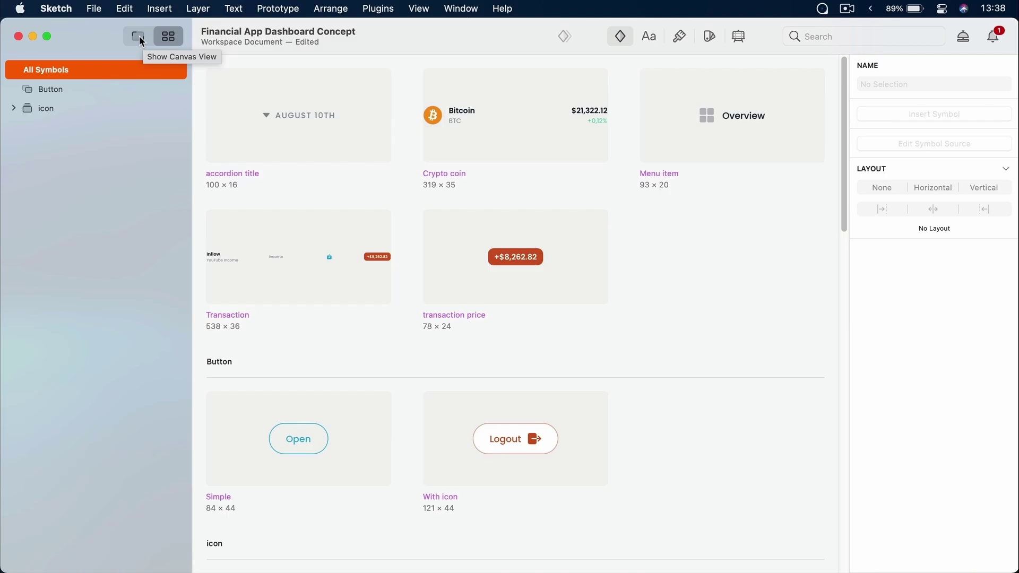
Browse the Symbols, Text Styles, Layer Styles, Color Variables and Artboard Templates tabs, then return to canvas
left_click(142, 41)
left_click(167, 38)
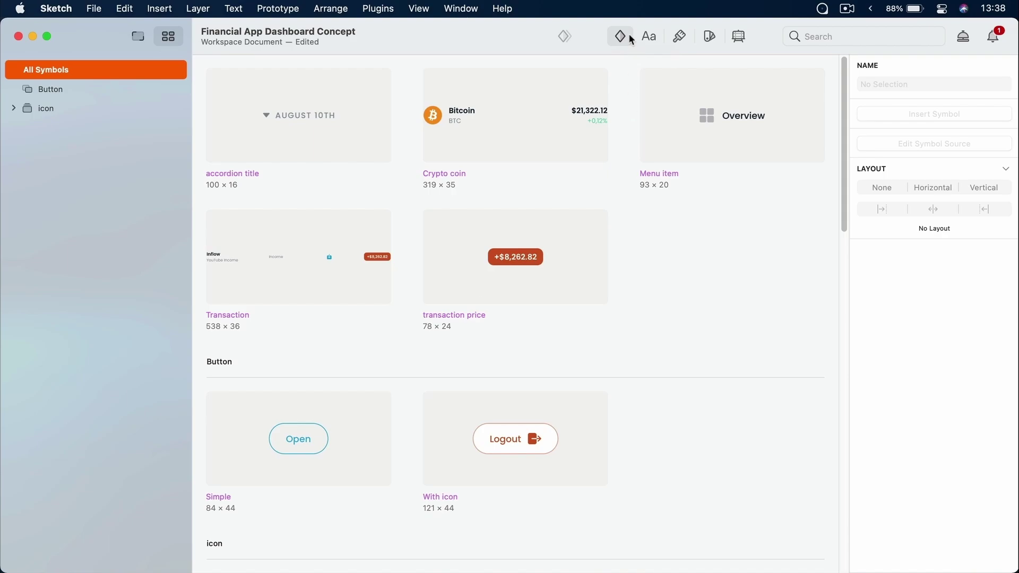
left_click(650, 37)
left_click(680, 38)
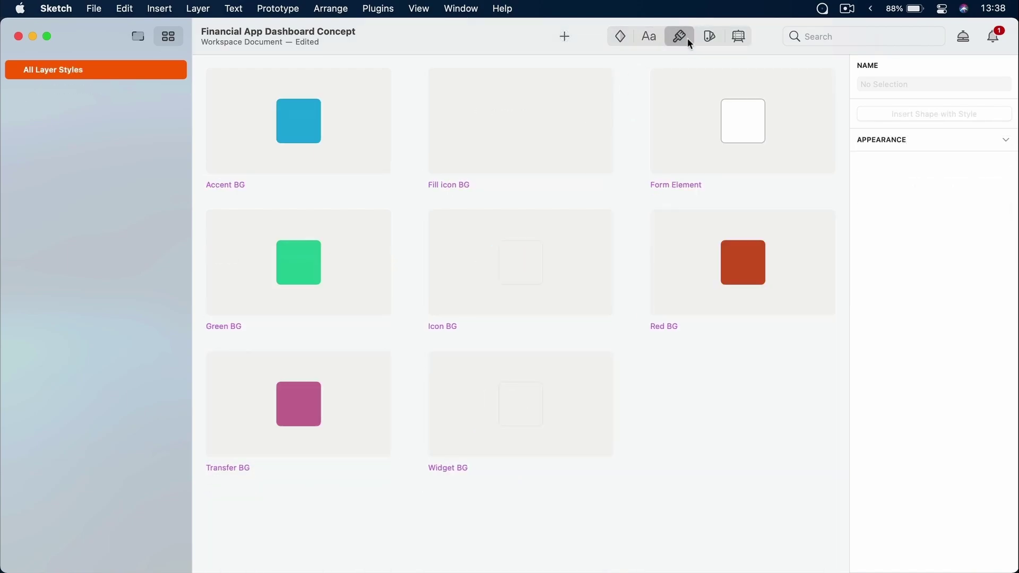
left_click(710, 38)
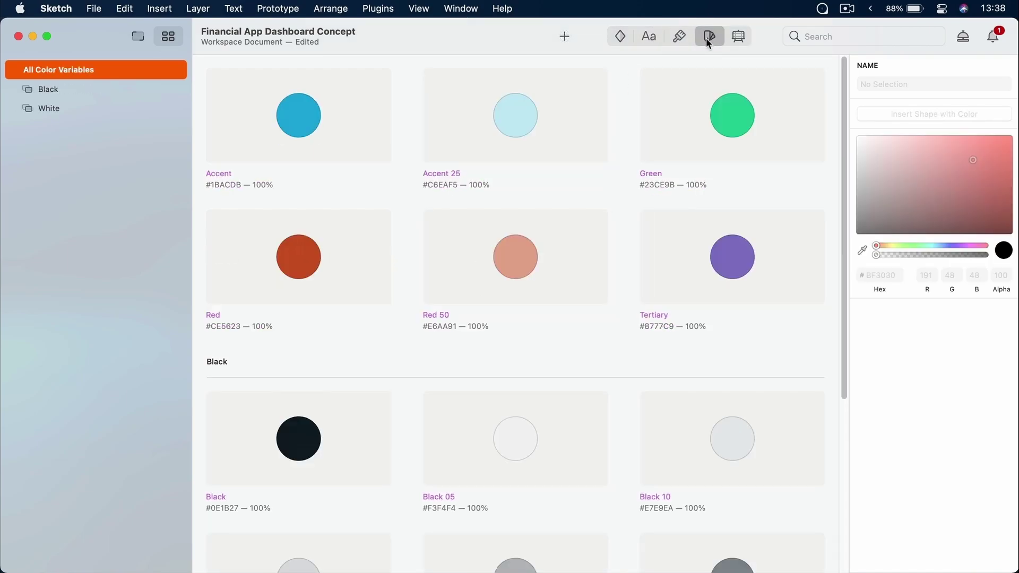
left_click(736, 38)
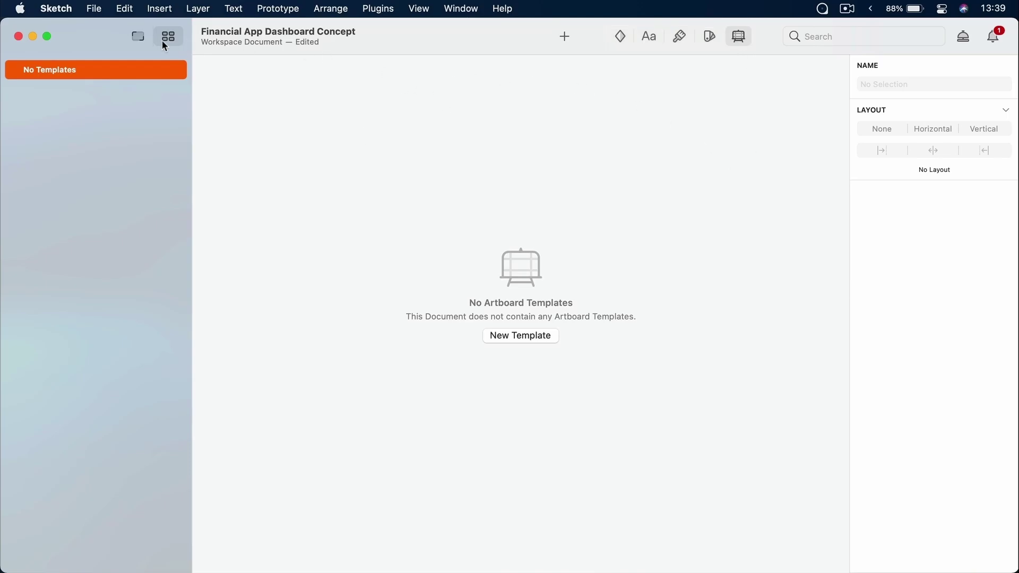
left_click(138, 36)
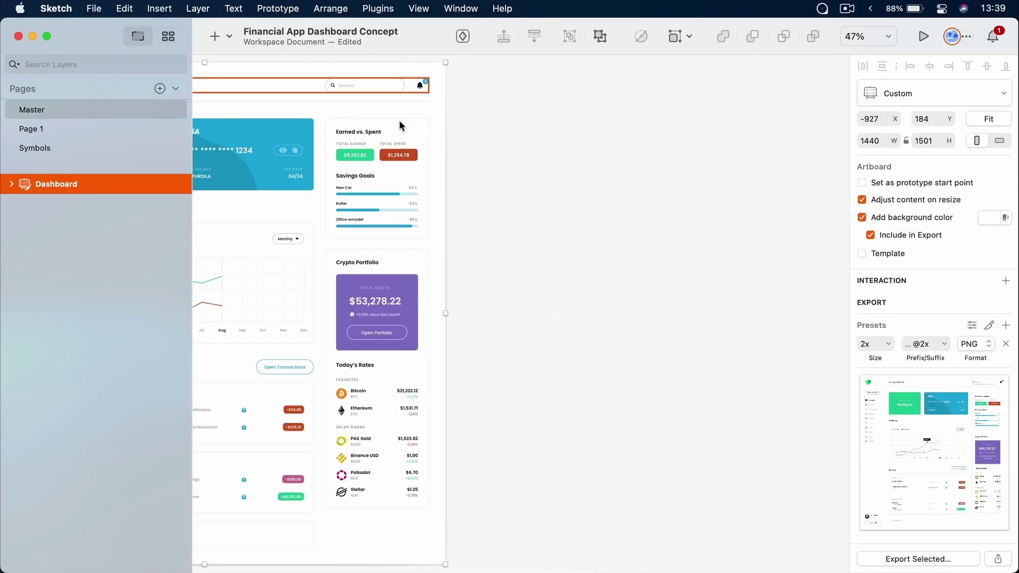
Open the symbol Insert window with S, move it up, and search for 'butt'
left_click(459, 142)
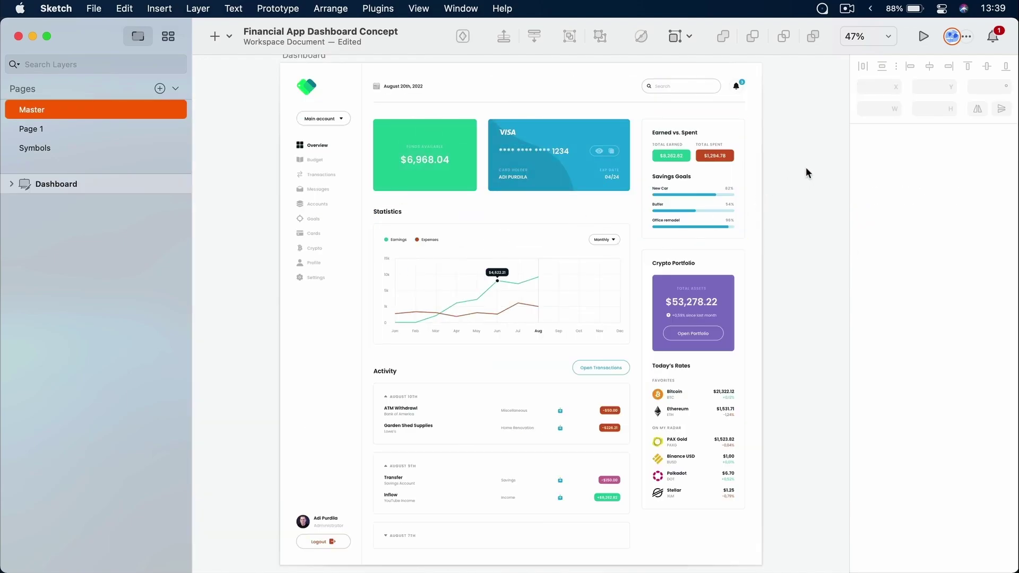
key("s")
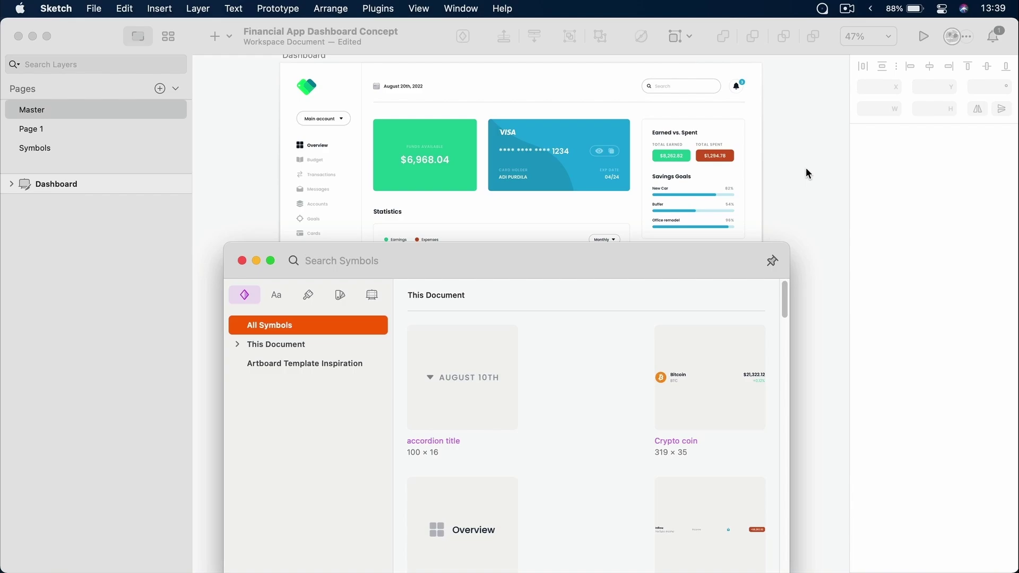
left_click_drag(584, 262, 578, 133)
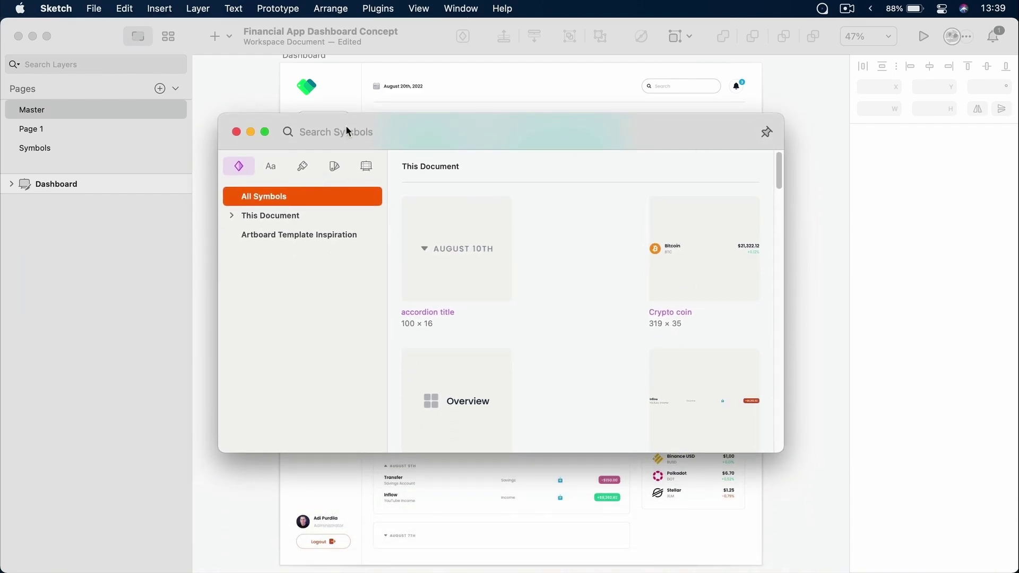
type("butt")
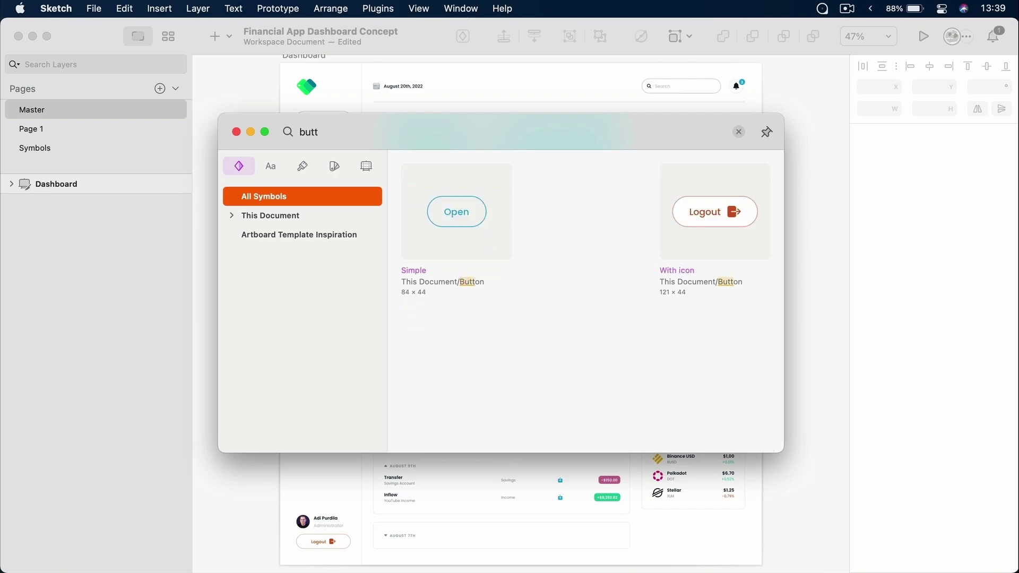
Check the matching Text Styles, Layer Styles and Color Variables in the Insert window
left_click(272, 169)
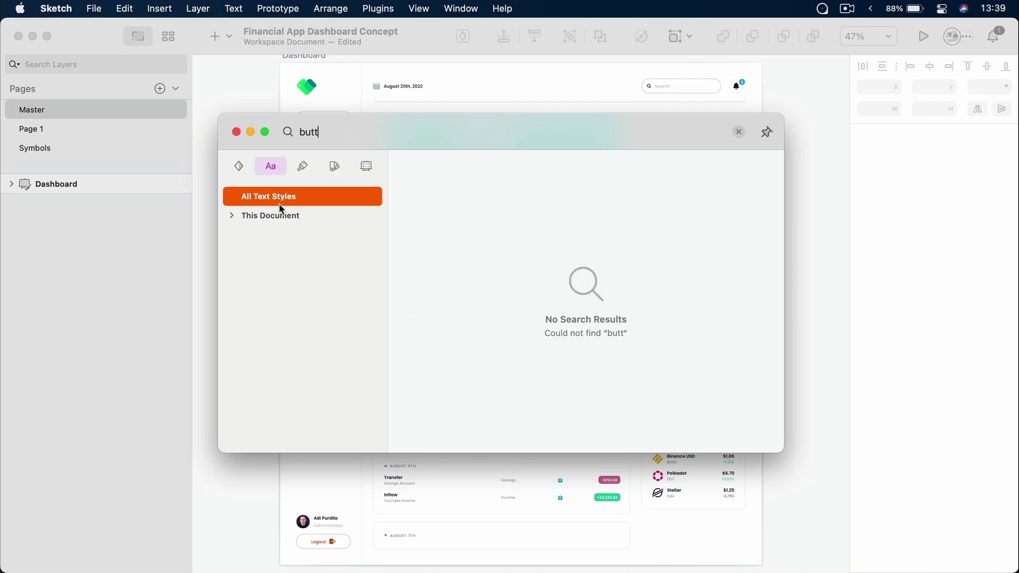
left_click(303, 166)
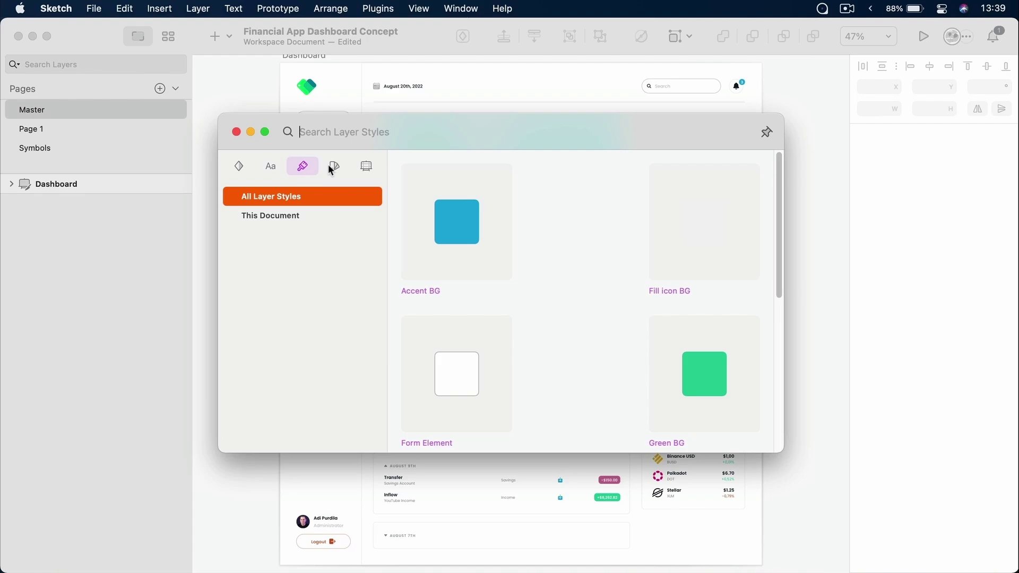
left_click(331, 165)
scroll(544, 294, "down", 3)
scroll(547, 300, "up", 3)
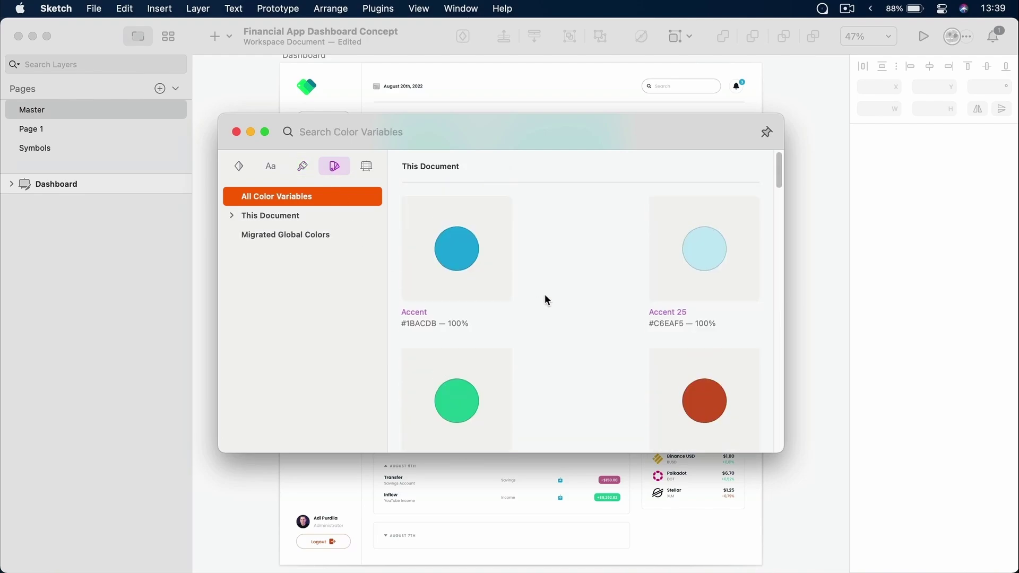
Dismiss the insert library, reopen it with C, and close it again
type("c")
key("Escape")
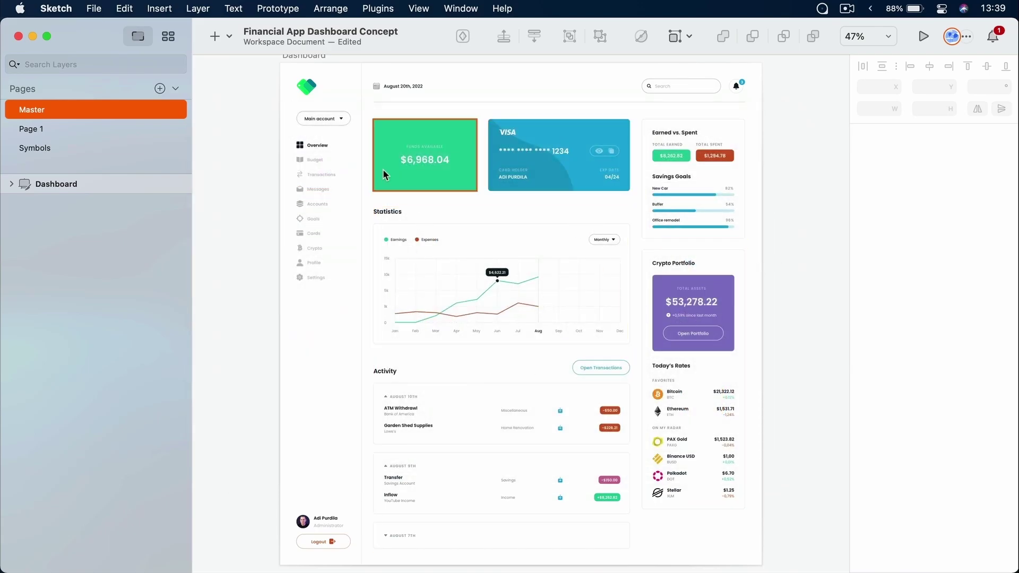
key("c")
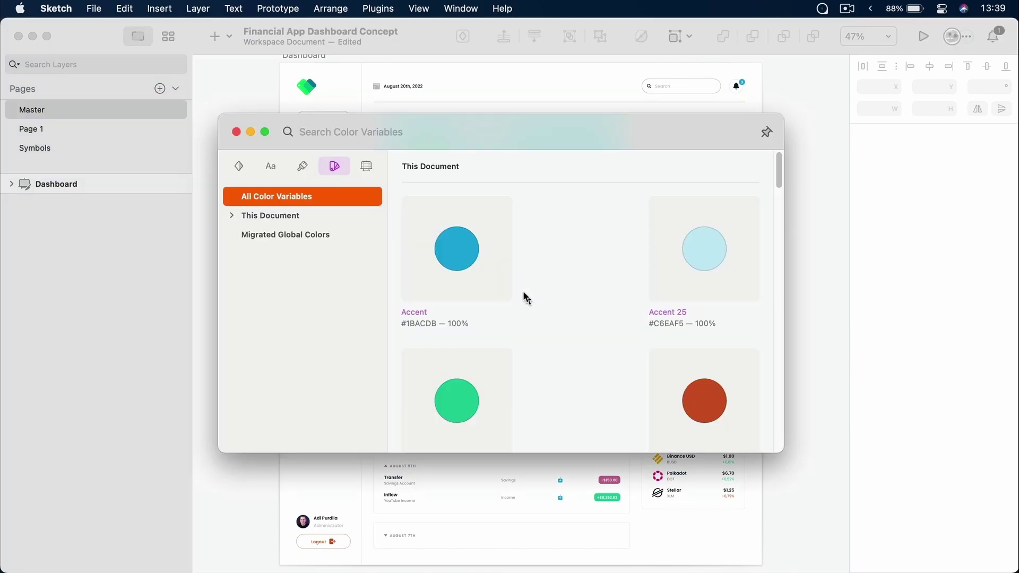
left_click(236, 131)
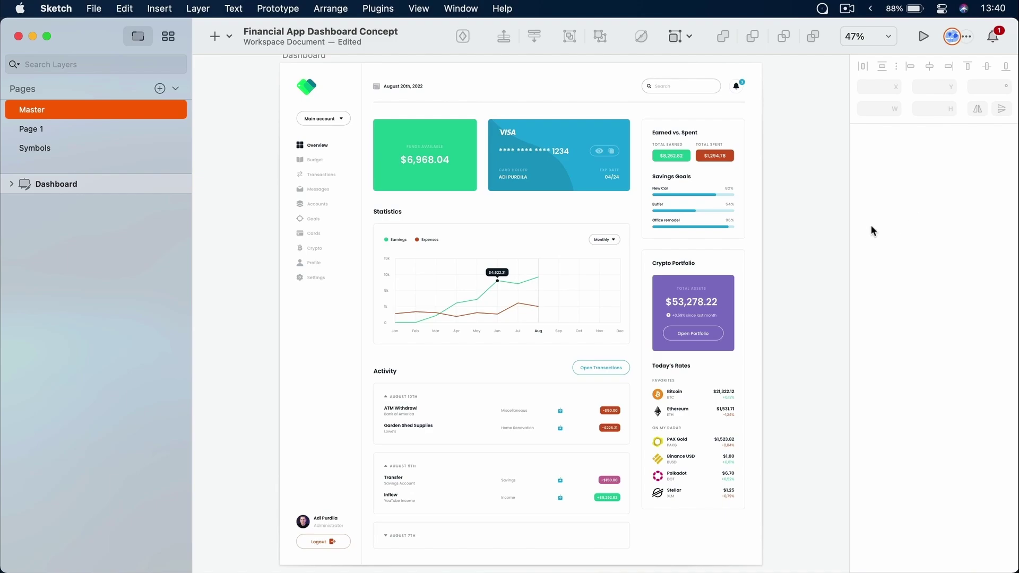
Select the Statistics heading and scroll through its Inspector properties
left_click(396, 211)
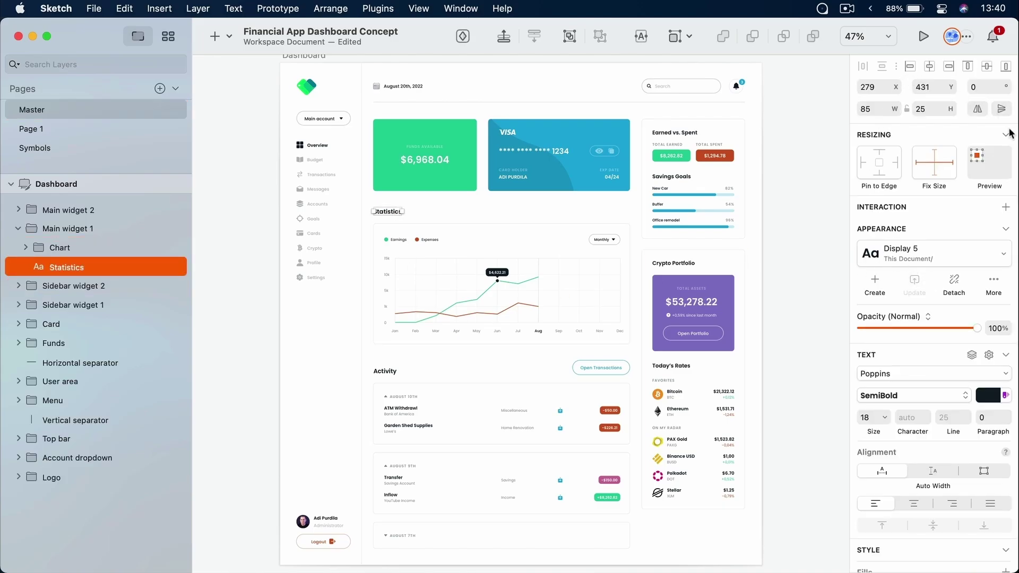
scroll(906, 521, "down", 5)
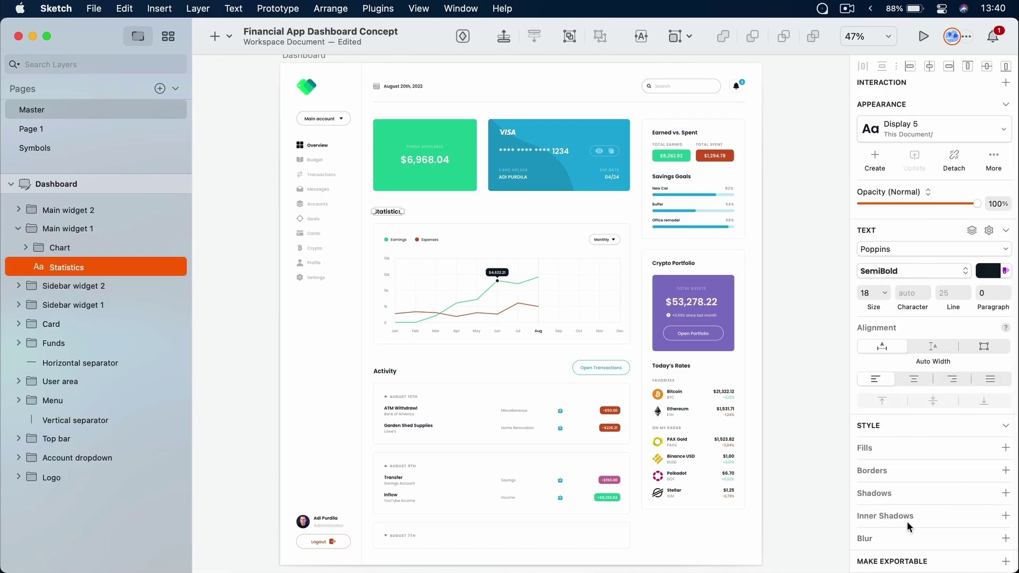
scroll(907, 521, "up", 4)
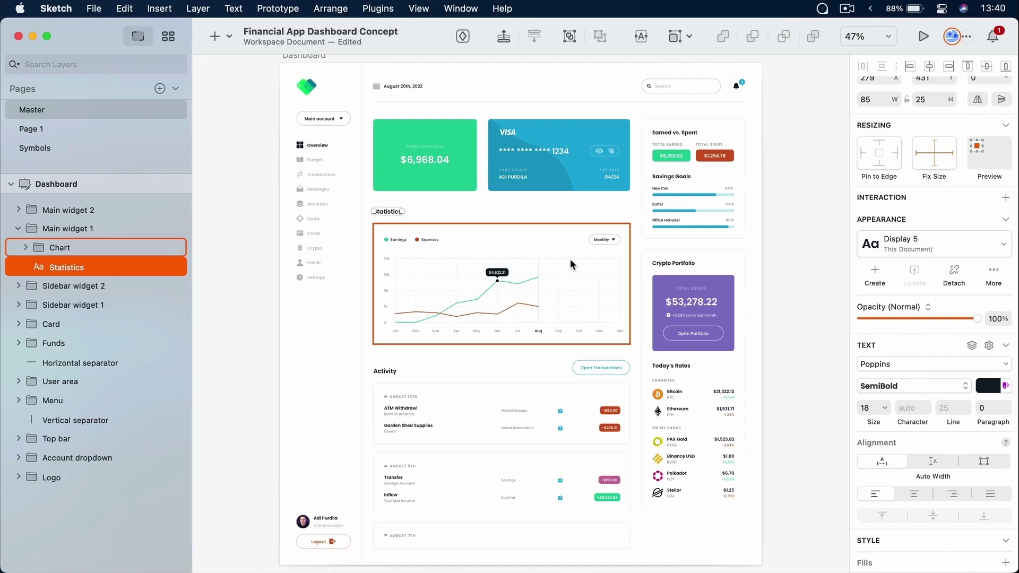
Inspect the Crypto Portfolio BG: Tertiary #8777C9 fill with 8-point rounded corners
left_click(728, 288)
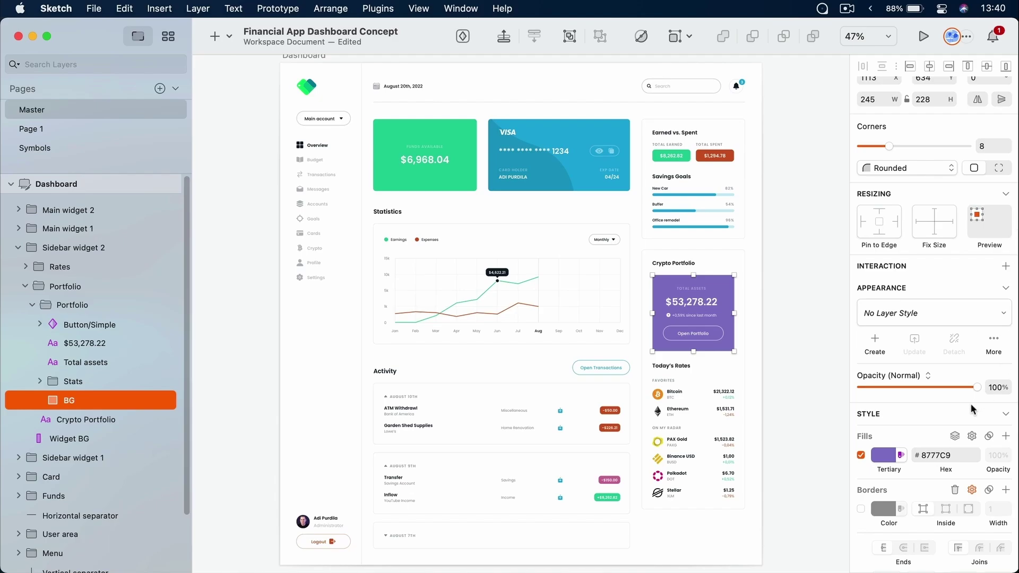
scroll(973, 409, "down", 5)
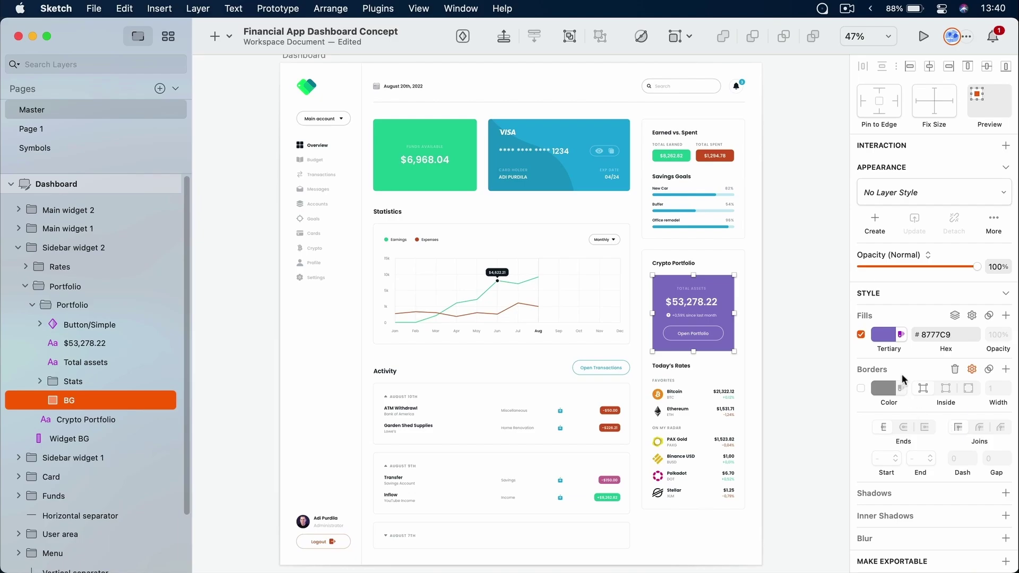
scroll(903, 390, "up", 2)
scroll(902, 390, "up", 5)
scroll(902, 390, "up", 1)
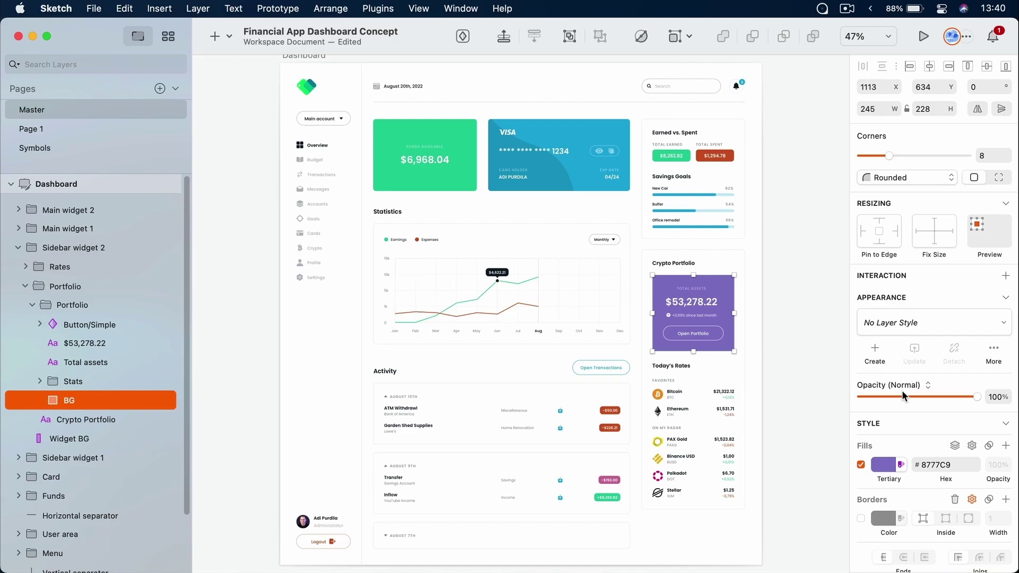
Recheck the Statistics heading and Crypto Portfolio BG in the Inspector, then deselect everything
left_click(390, 212)
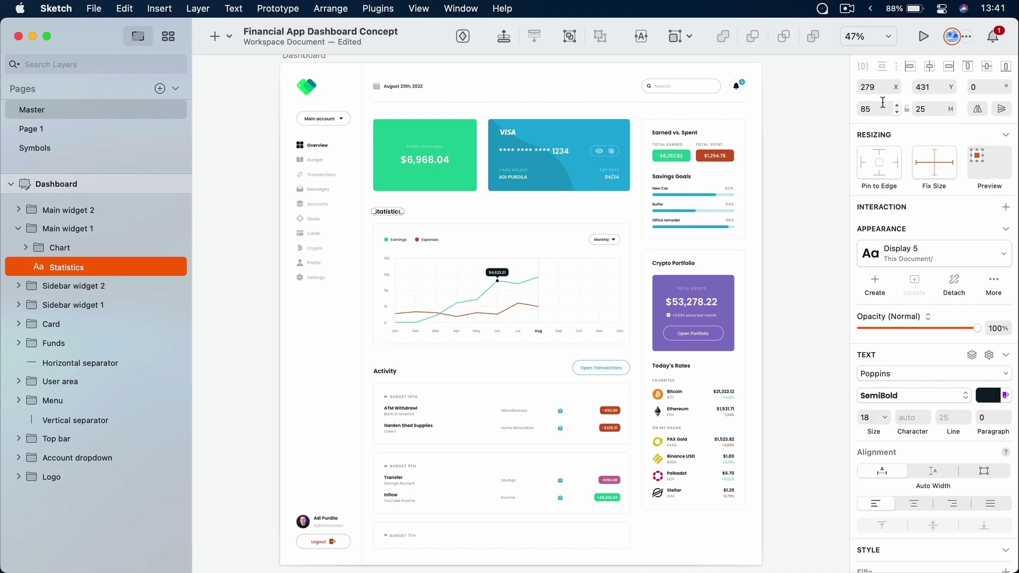
left_click(725, 285, "super")
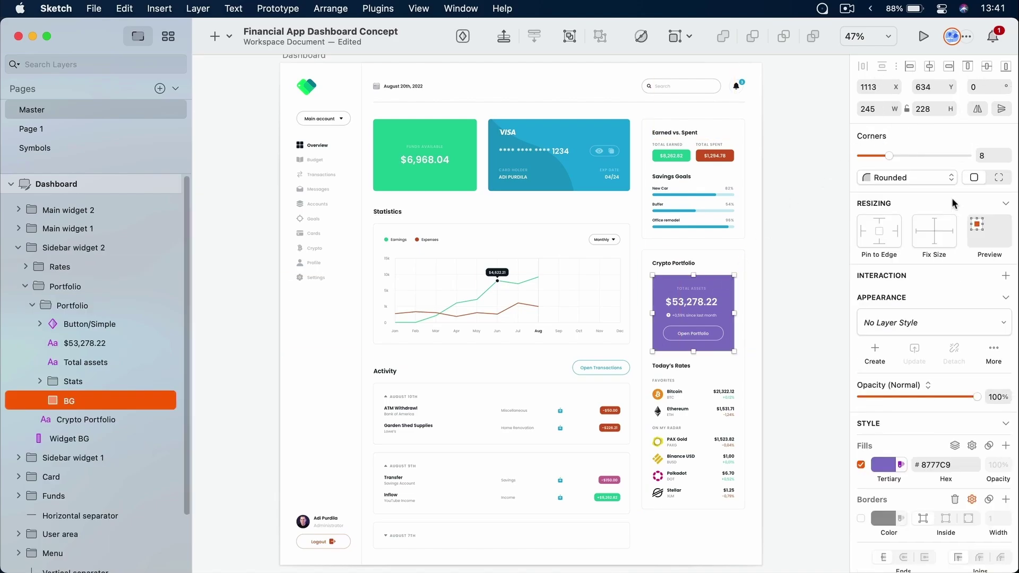
scroll(947, 301, "down", 5)
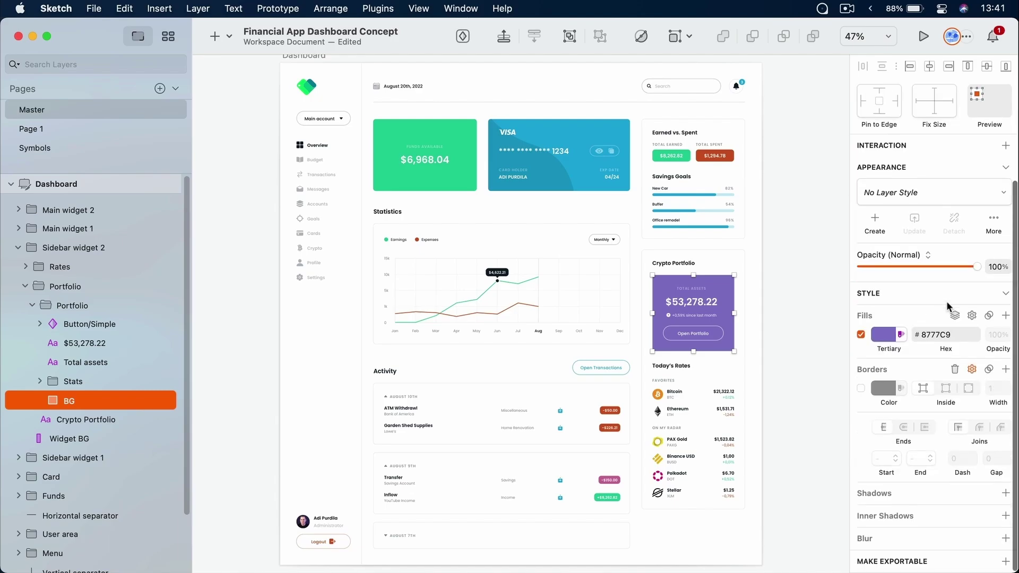
scroll(946, 301, "up", 5)
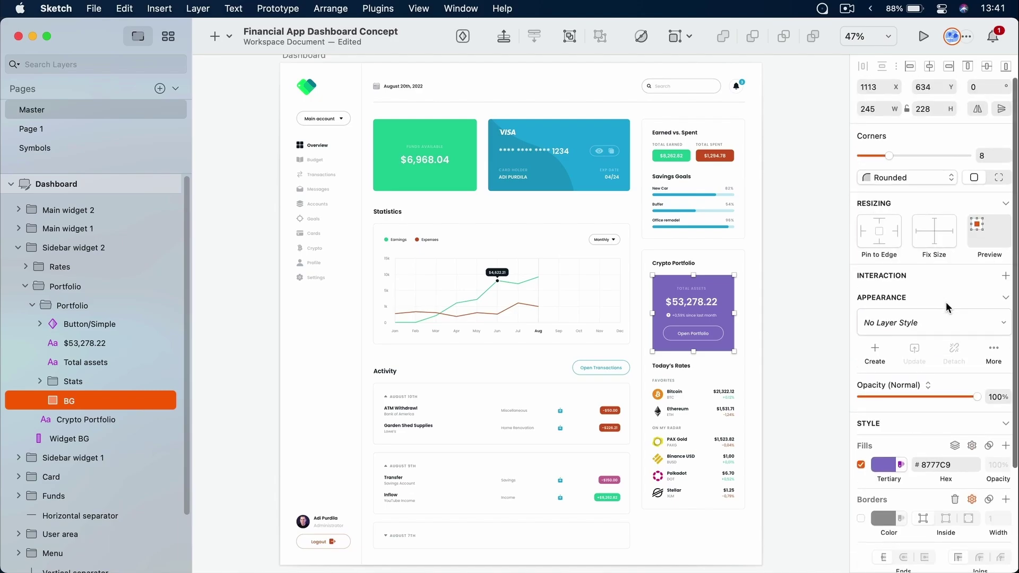
scroll(946, 301, "down", 5)
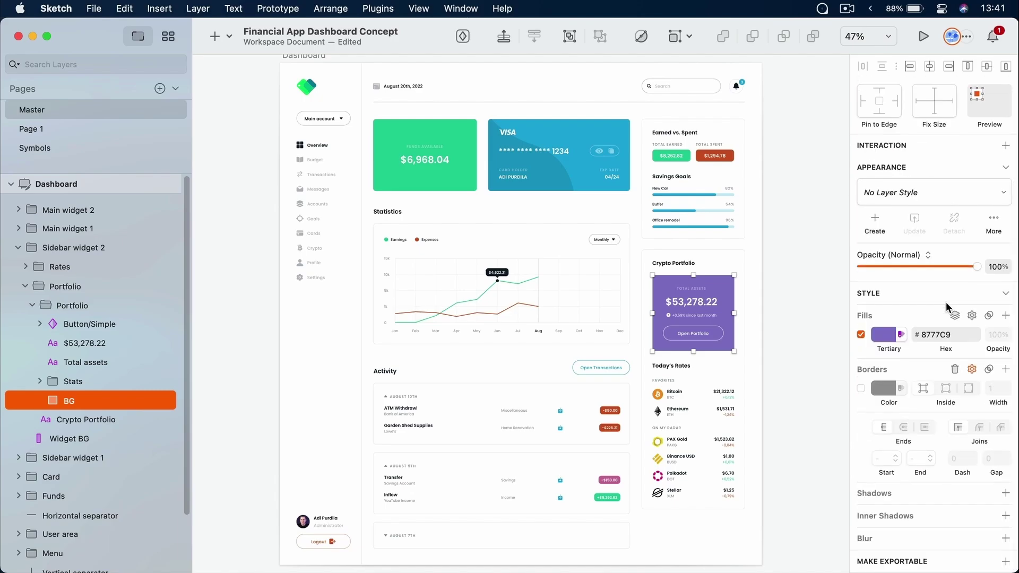
scroll(940, 344, "up", 5)
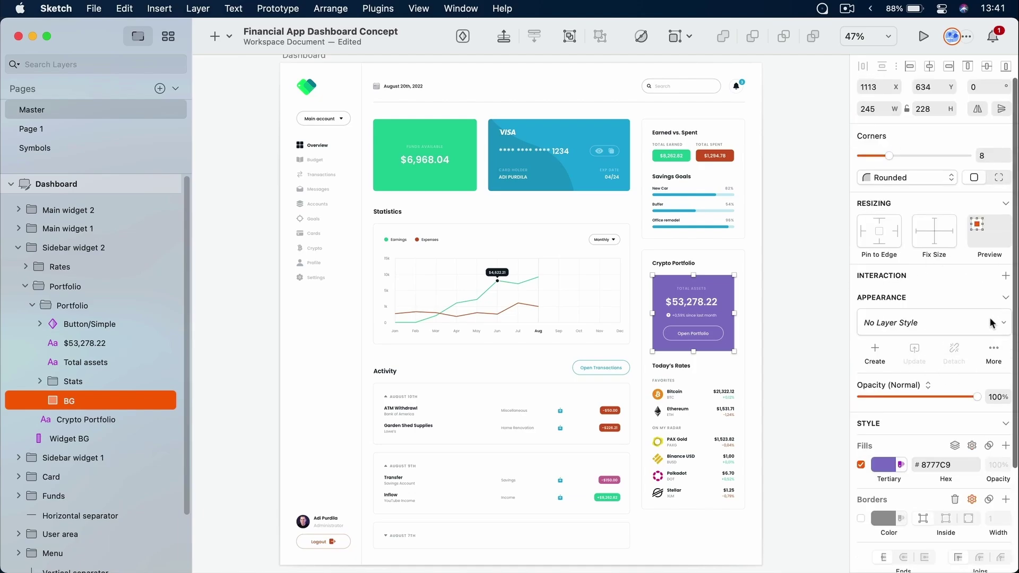
left_click(814, 188)
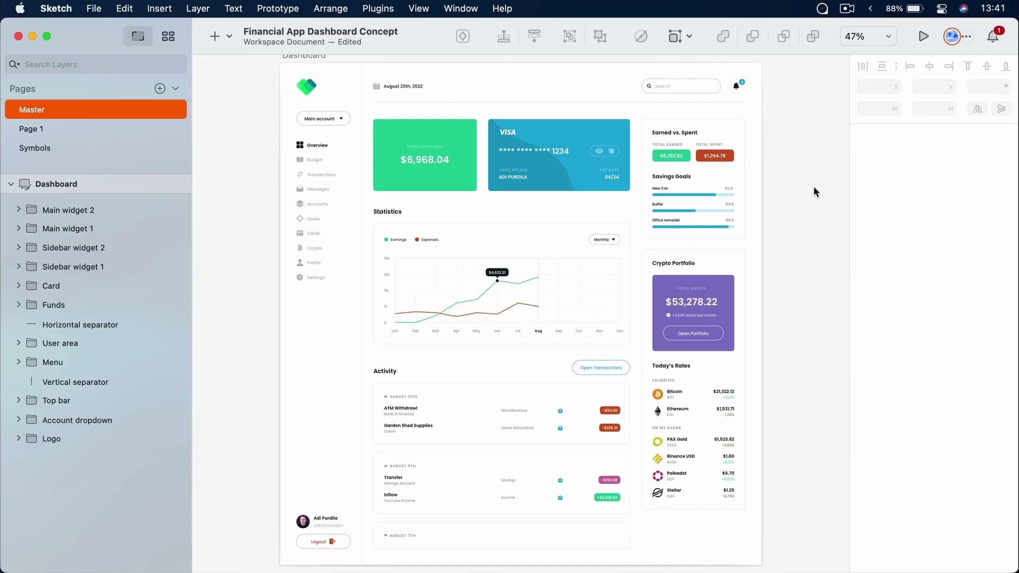
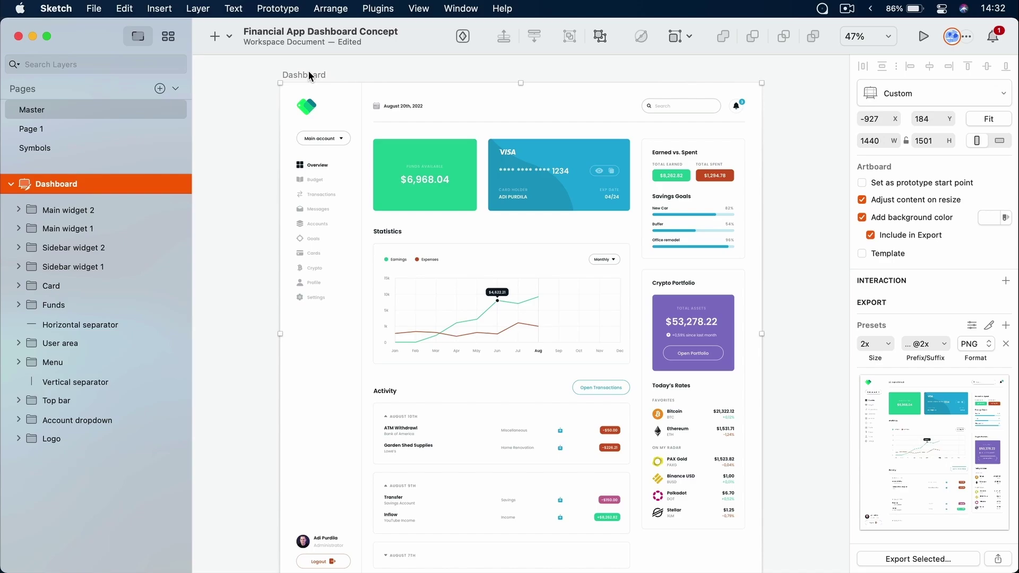
Select the VISA card group, then the whole Dashboard artboard, and scroll its layer list
left_click(589, 160)
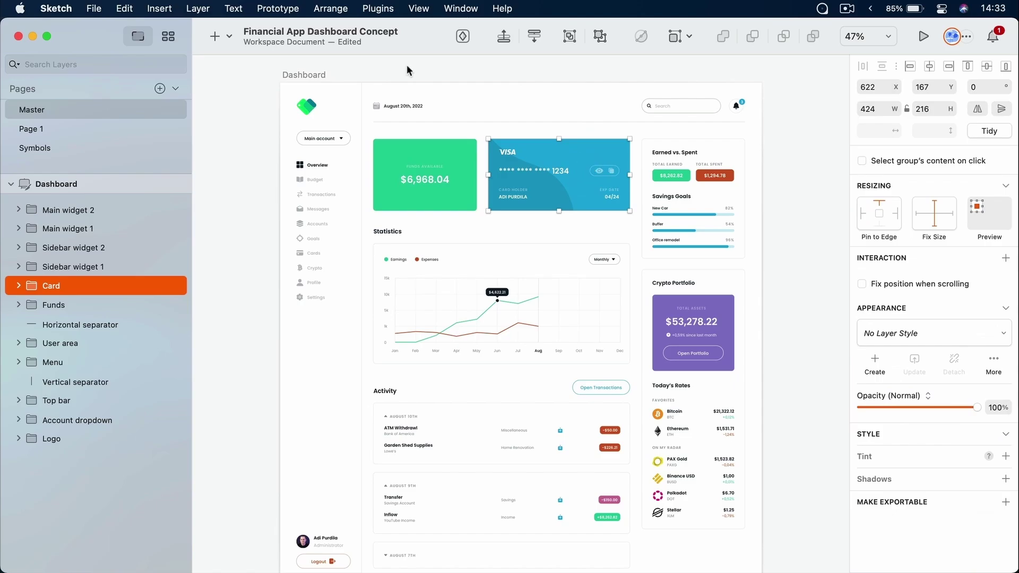
left_click(302, 74)
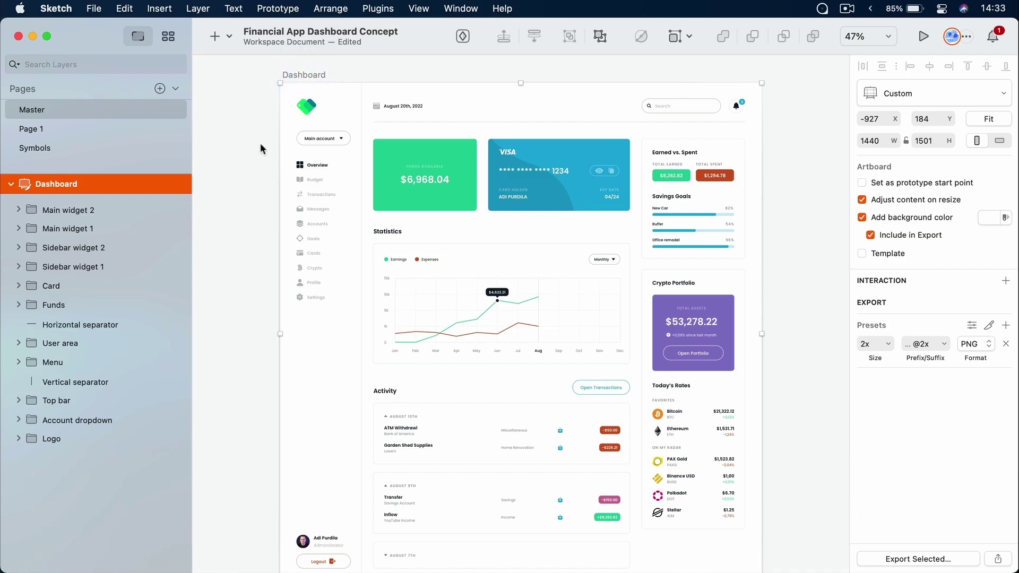
scroll(260, 144, "down", 3)
scroll(260, 143, "down", 5)
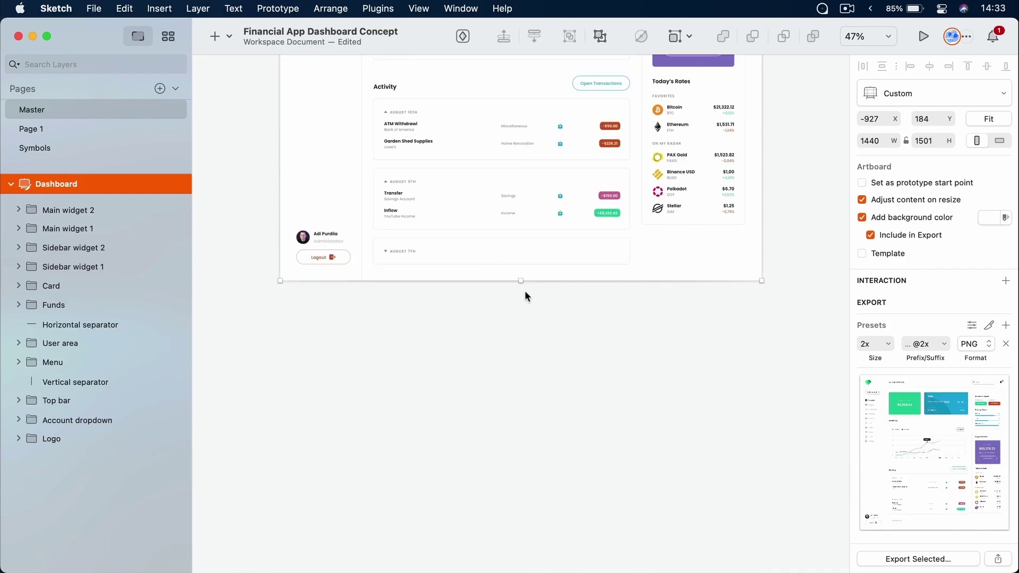
scroll(760, 124, "up", 6)
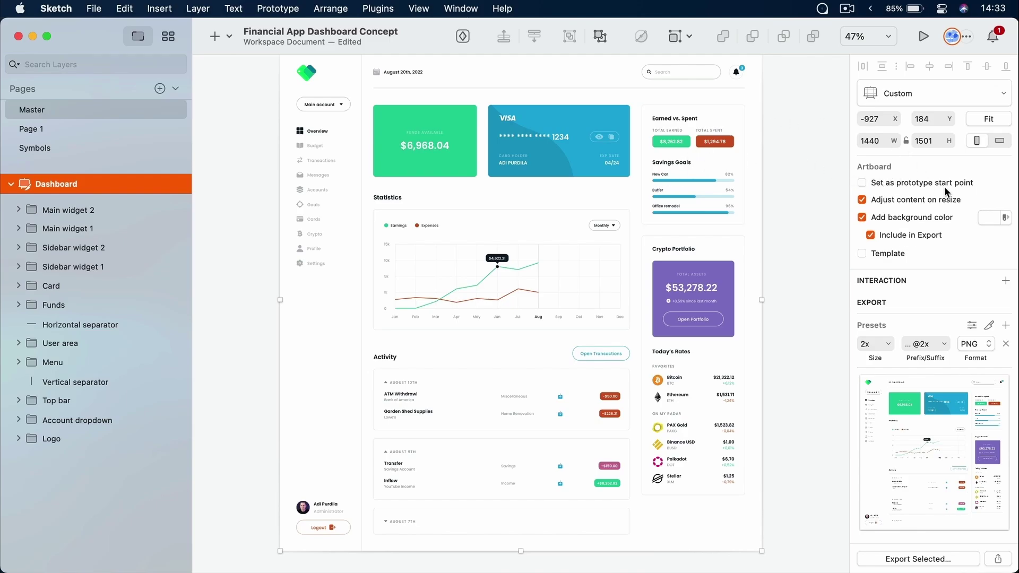
scroll(12, 187, "down", 5)
Collapse the Dashboard artboard's child layers, then deselect it and pan to empty canvas
left_click(12, 186)
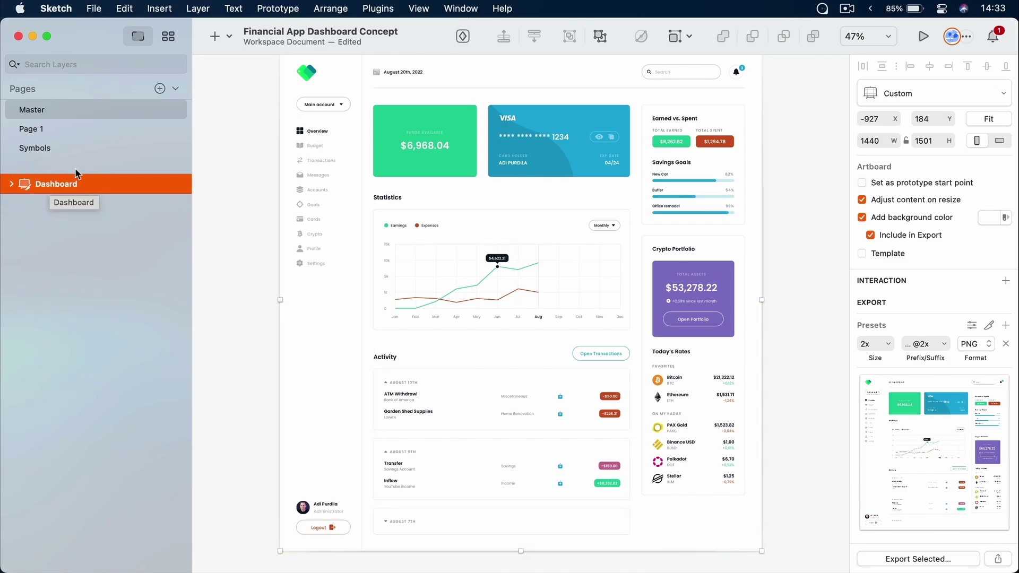
left_click(13, 185)
scroll(14, 187, "down", 2)
left_click(14, 185)
scroll(403, 138, "up", 3)
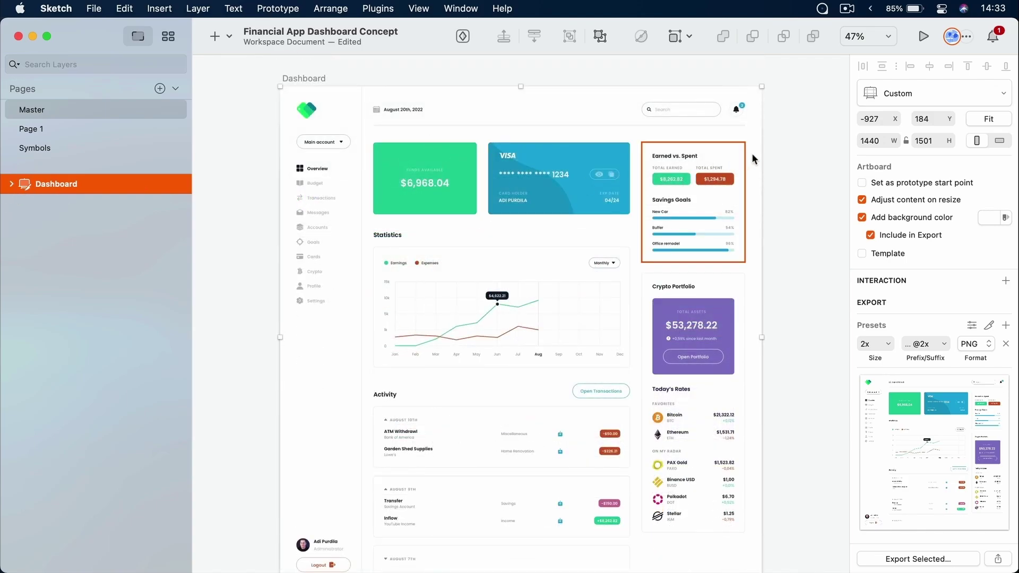
left_click(788, 133)
left_click_drag(800, 176, 345, 174)
Insert a Web Desktop Extra Large 1920×1080 artboard from the Web artboard templates
left_click(402, 152)
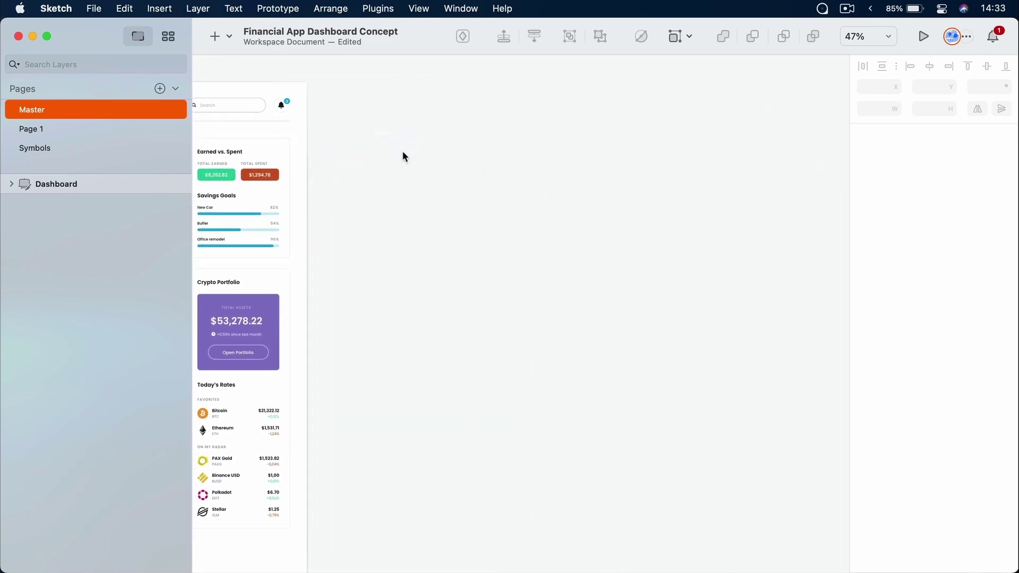
key("a")
key("v")
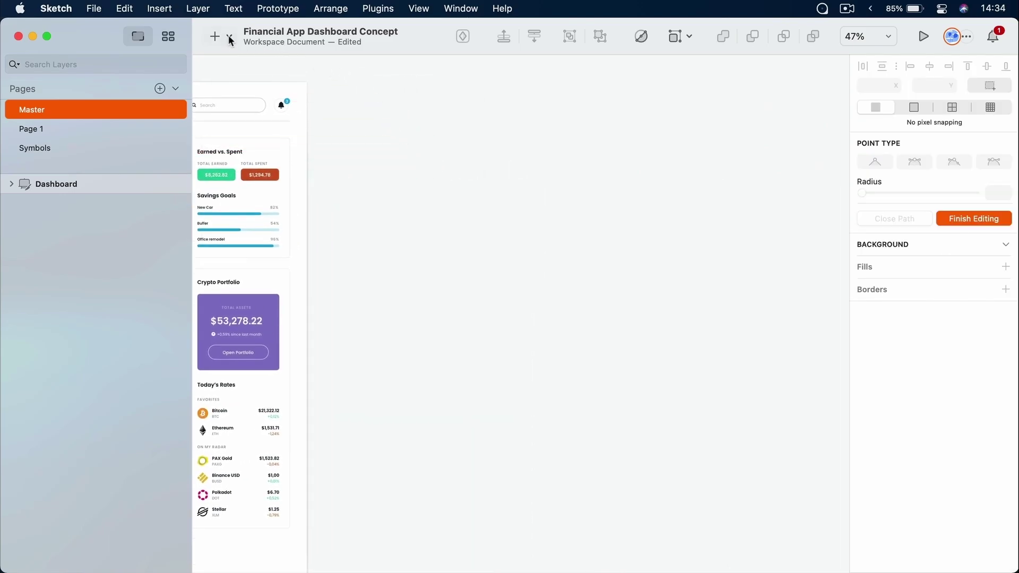
left_click(229, 39)
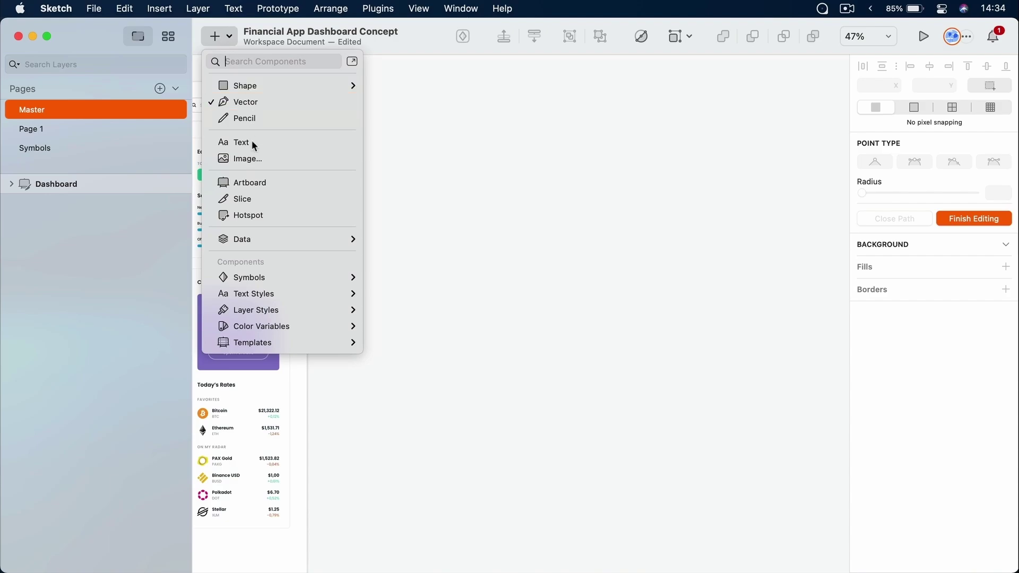
left_click(261, 181)
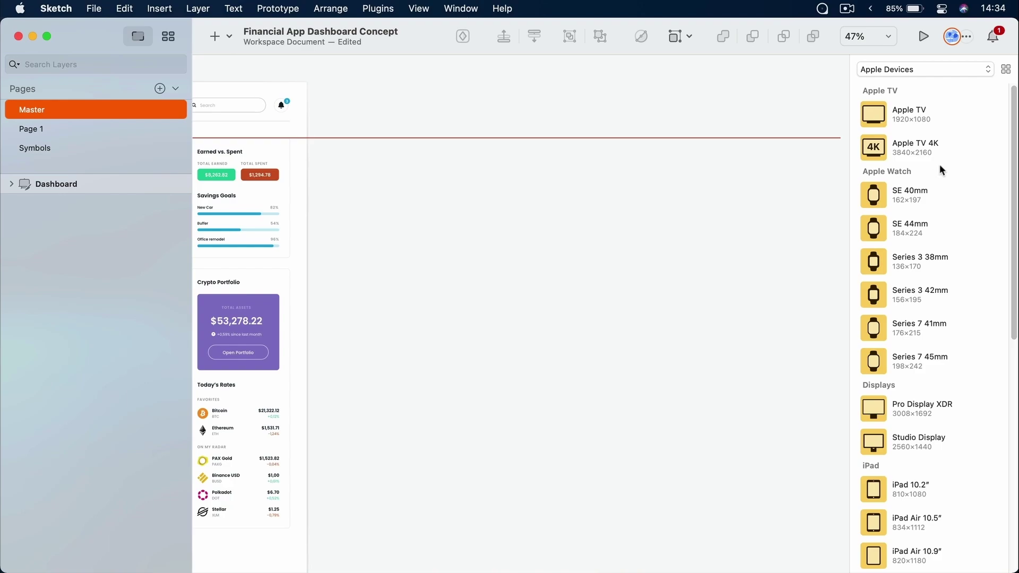
left_click(934, 70)
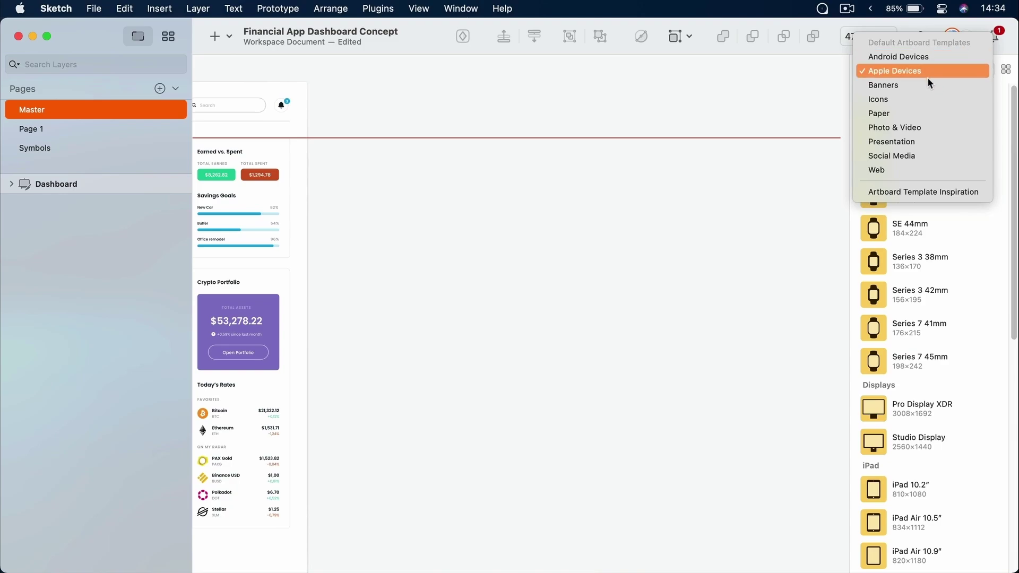
left_click(931, 171)
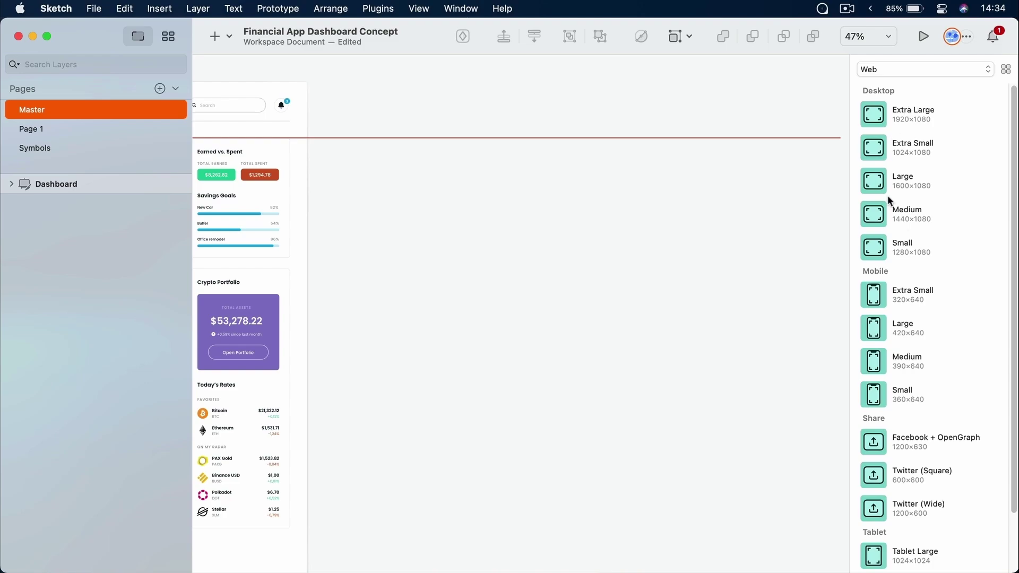
left_click(874, 111)
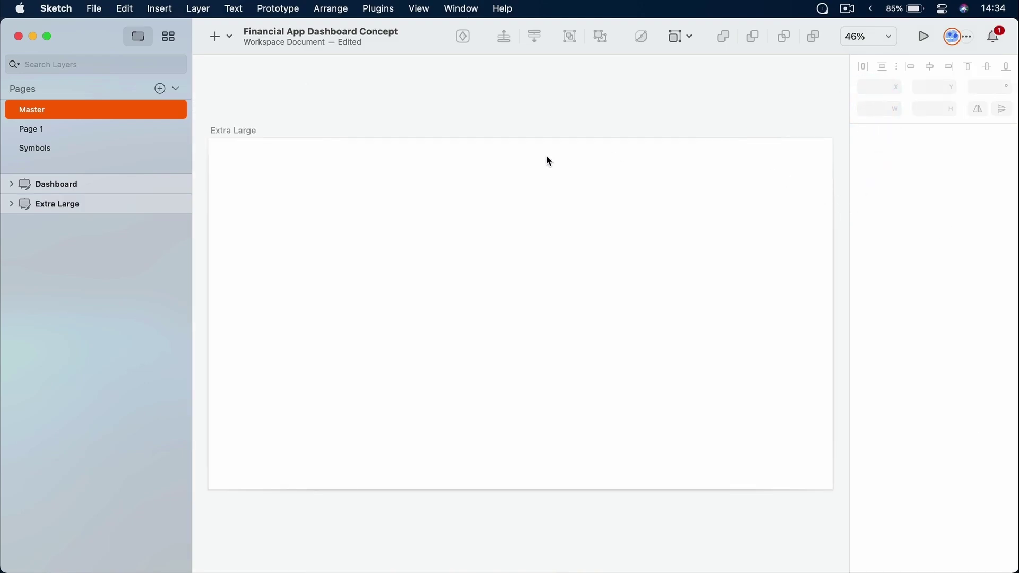
Nudge the new artboard's width with the steppers, then set it to 2000
left_click(336, 200)
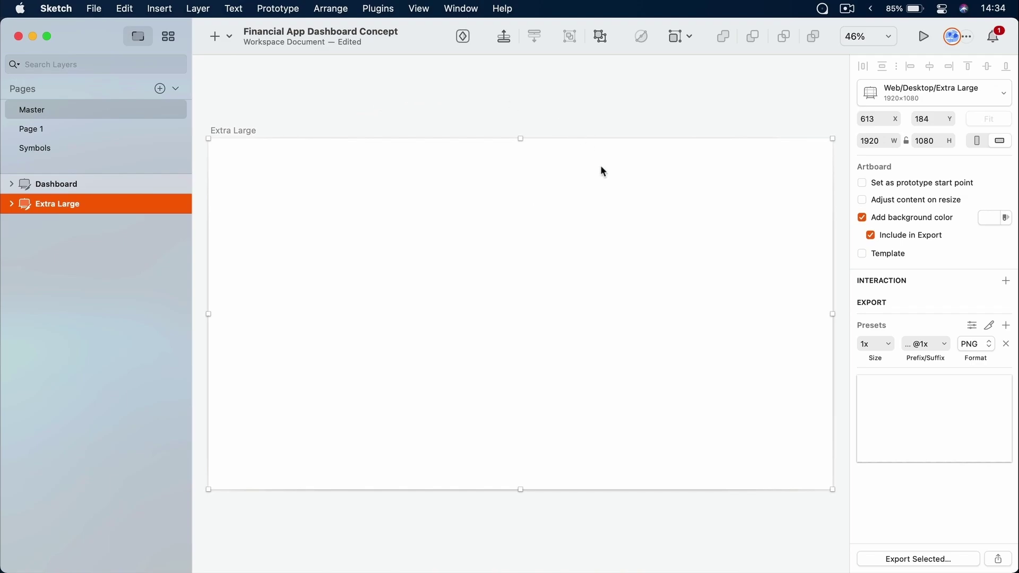
left_click(897, 138)
left_click(898, 138)
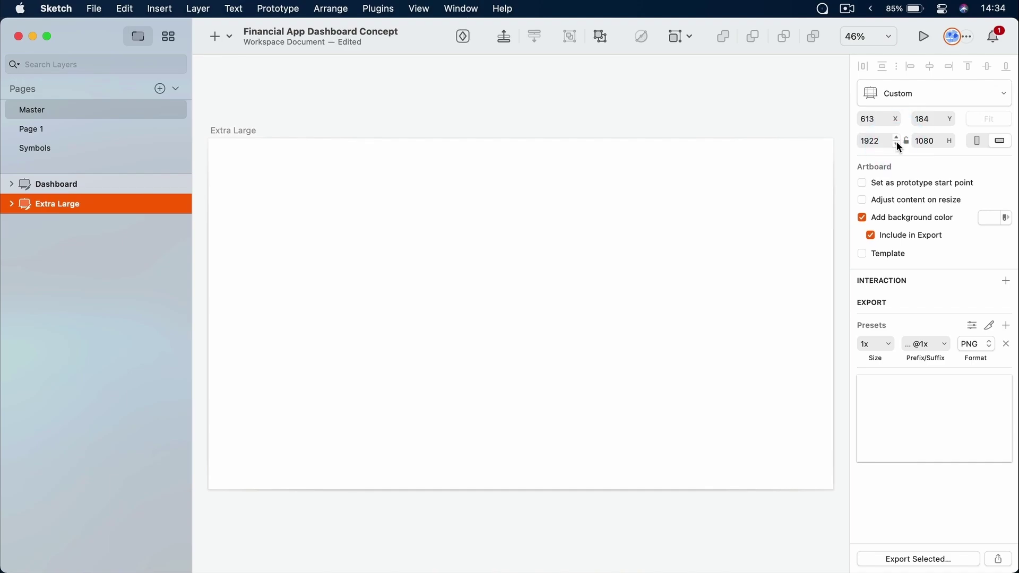
left_click(897, 144)
left_click(862, 141)
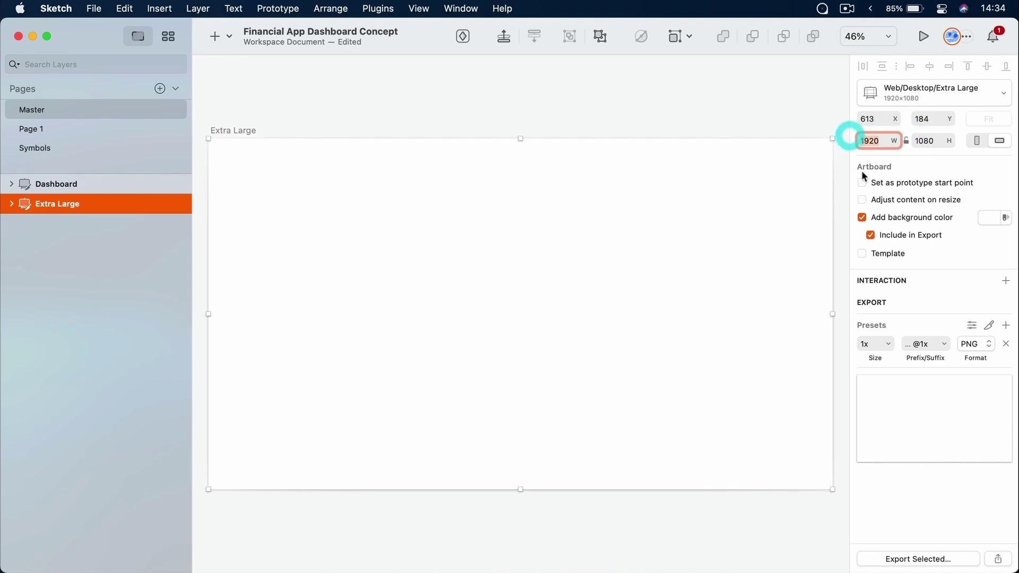
type("2000")
key("Return")
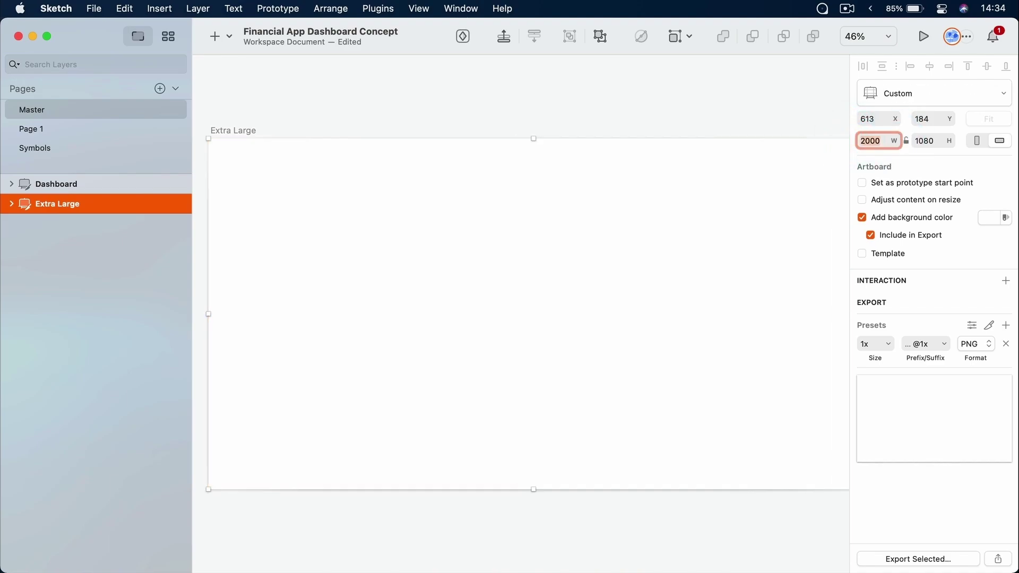
Apply the Medium 1440×1080 desktop preset to the artboard, then reselect it
left_click(942, 97)
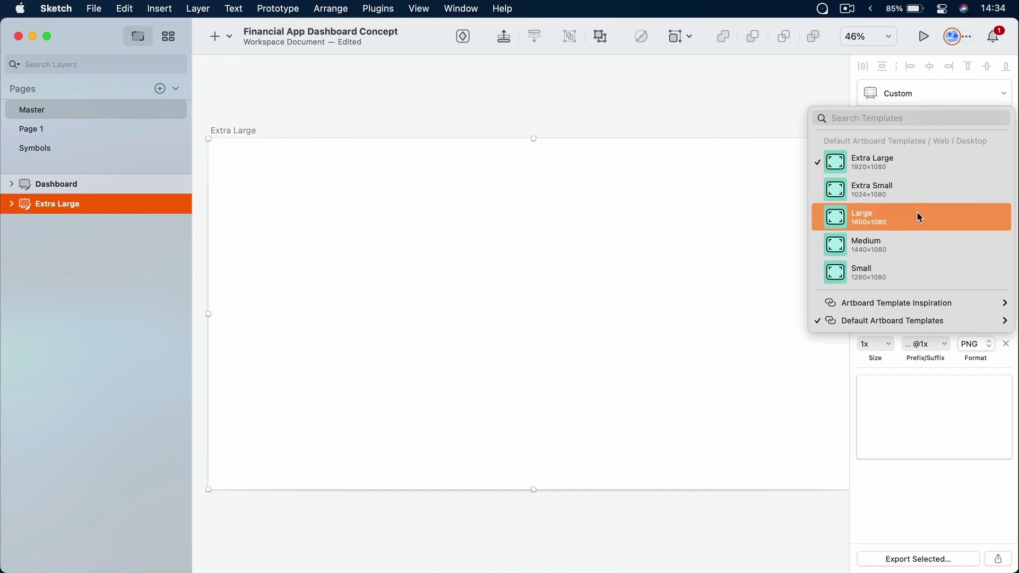
left_click(917, 235)
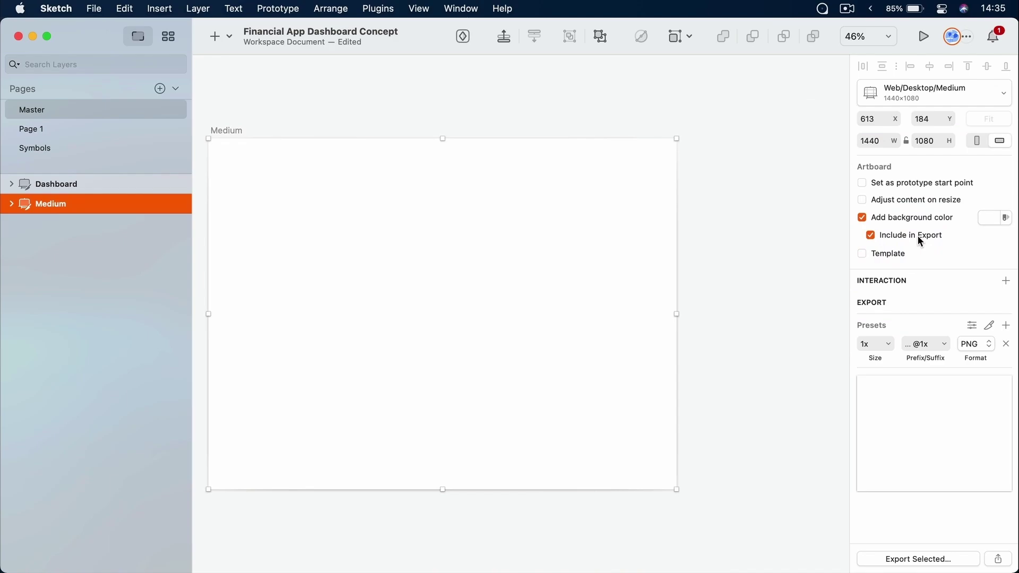
left_click(756, 179)
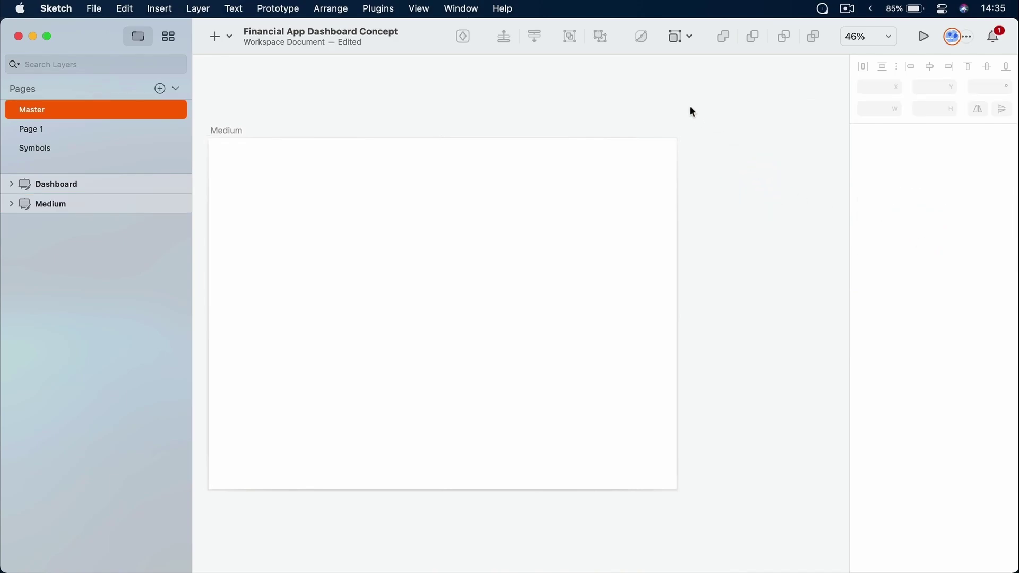
left_click(233, 130)
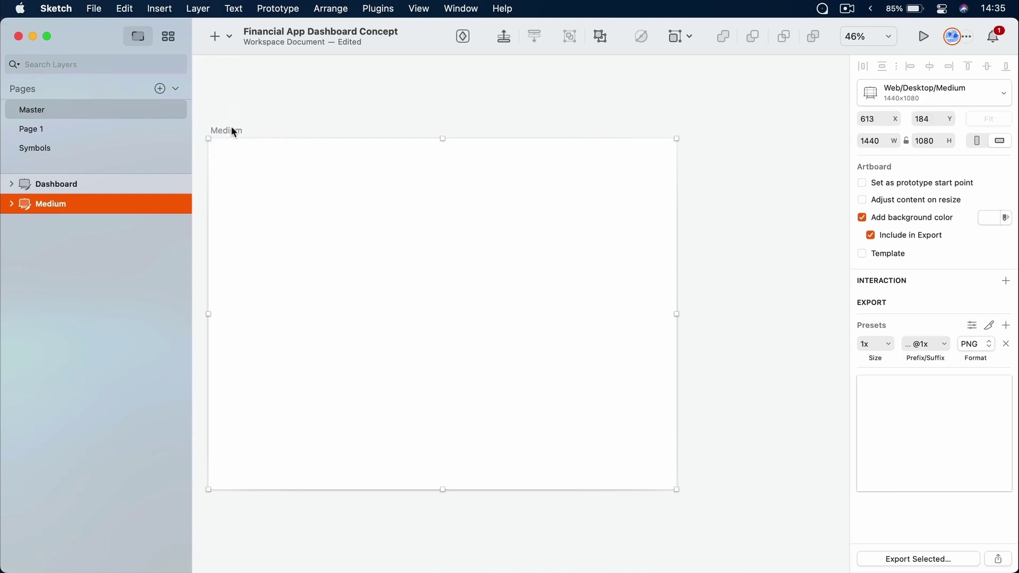
Move the Medium artboard up and right and rename it Hello
left_click_drag(234, 132, 306, 124)
key("super+r")
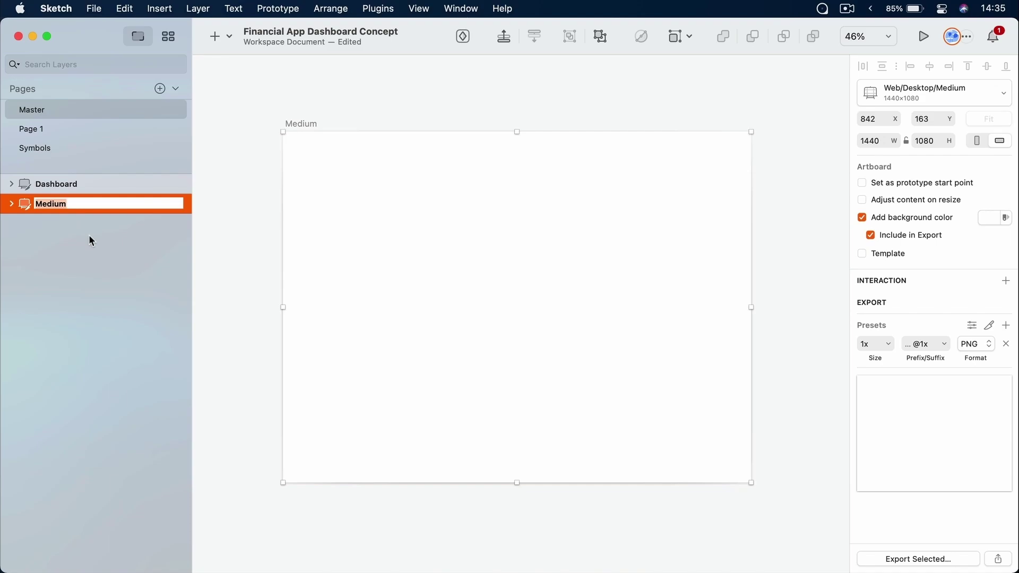
type("Hello")
key("Return")
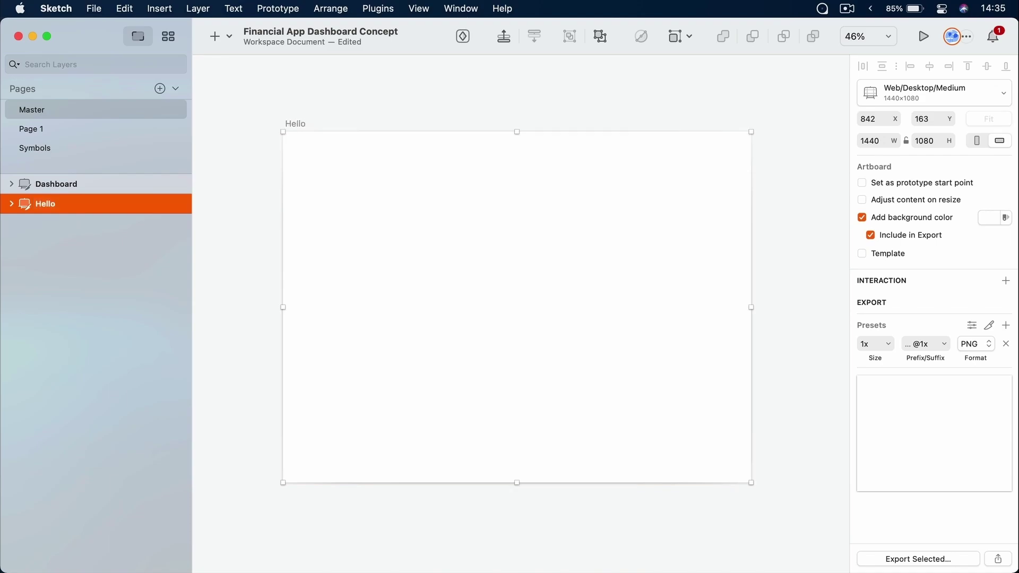
double_click(50, 203)
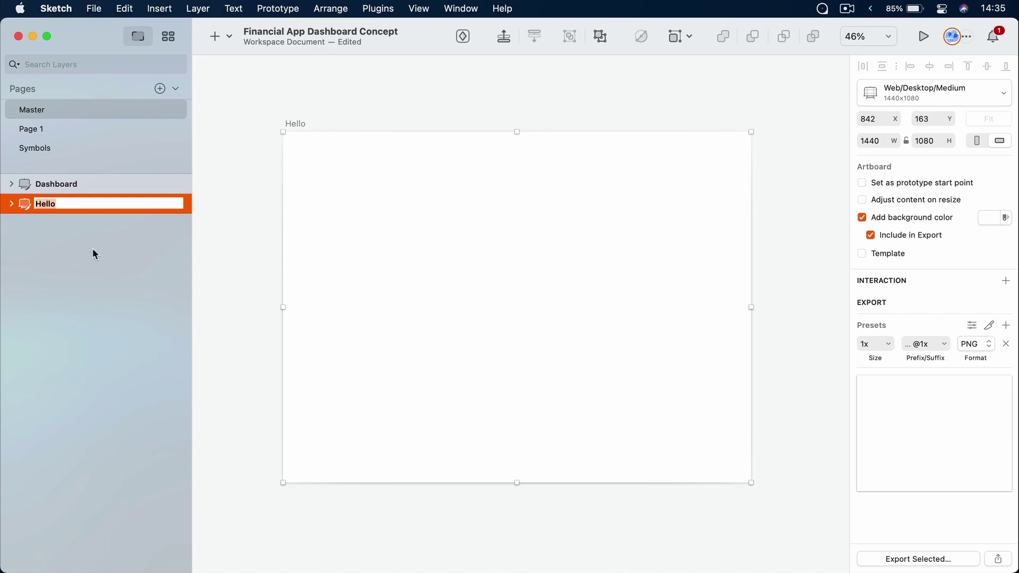
key("Return")
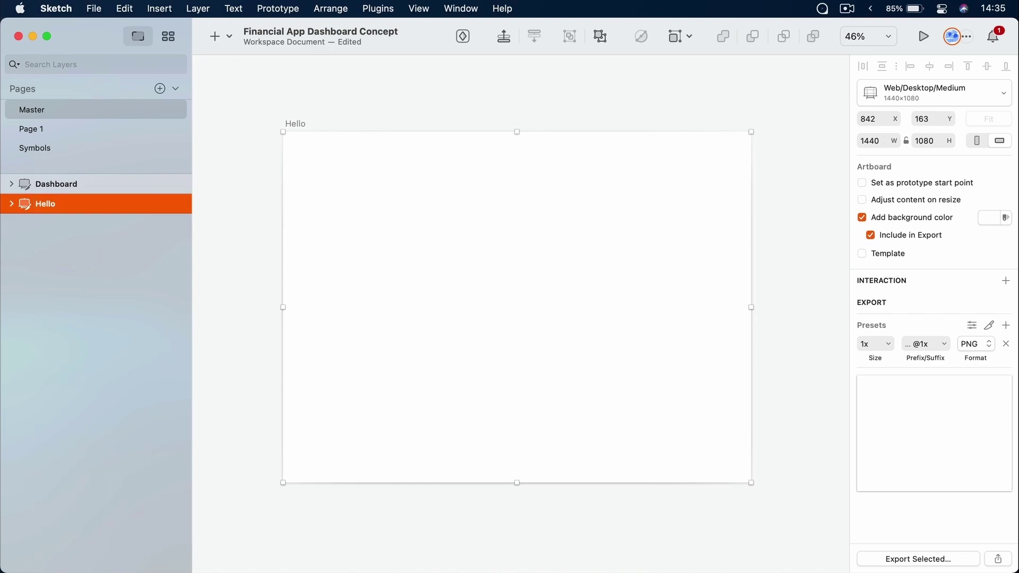
Delete the Hello artboard
left_click(357, 100)
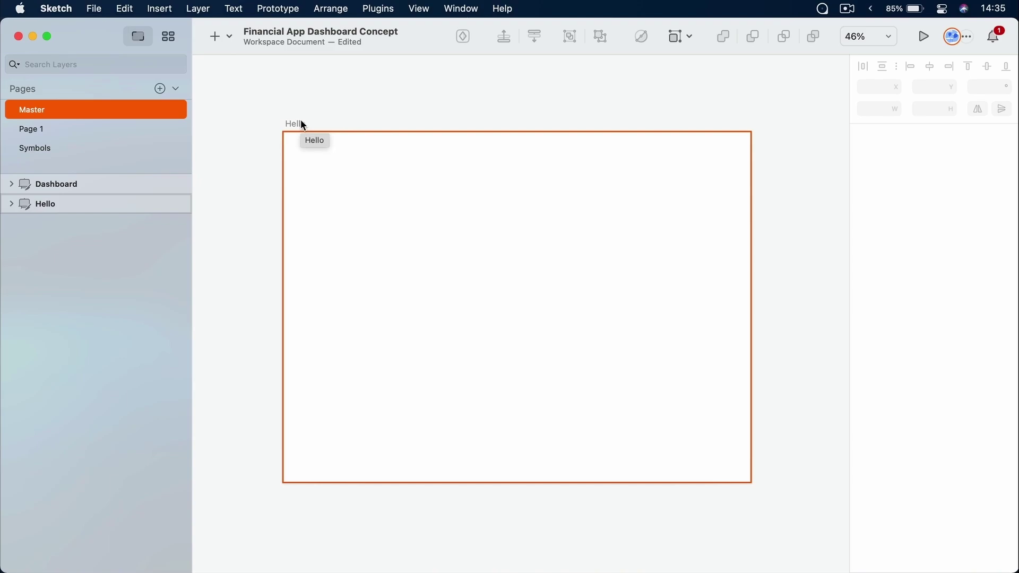
left_click(302, 124)
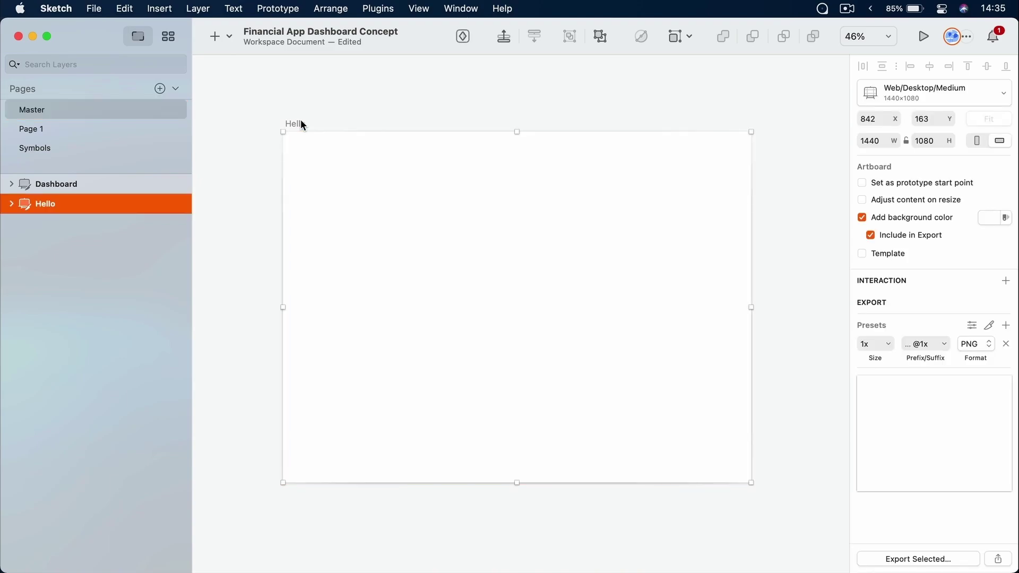
key("BackSpace")
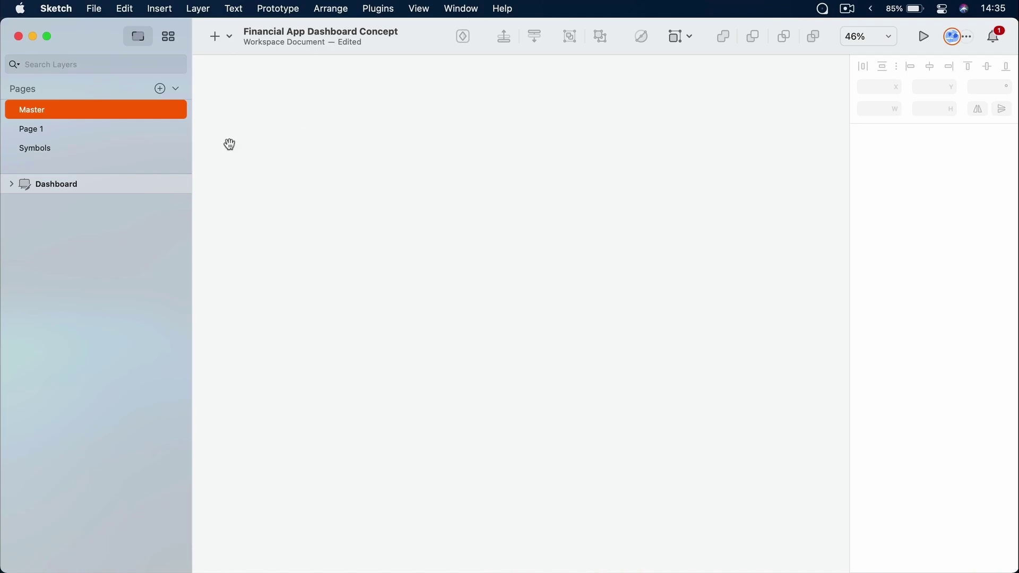
View the dashboard at actual size with the logo, sidebar and cards visible
left_click_drag(432, 371, 501, 231)
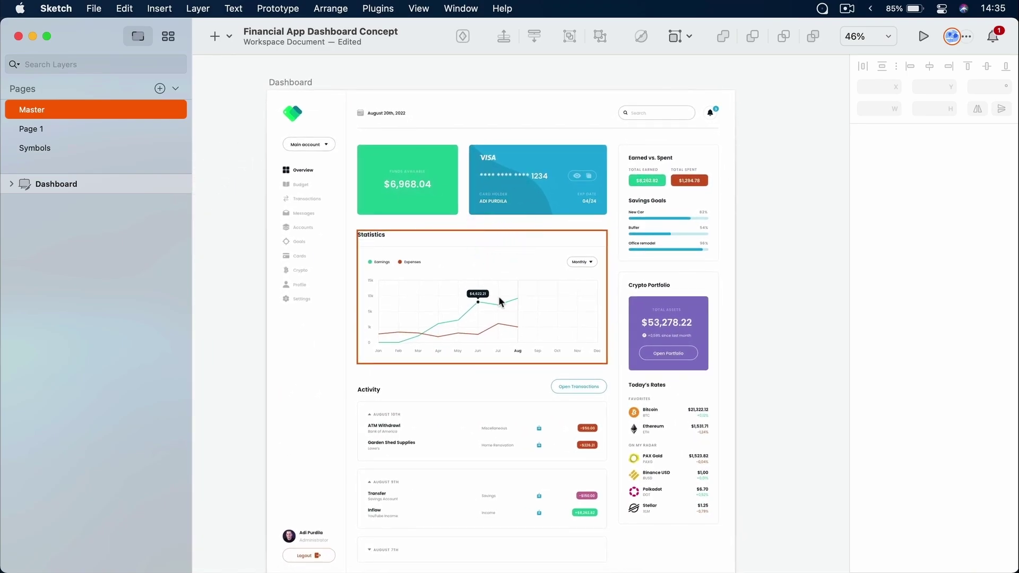
scroll(500, 302, "down", 2)
scroll(499, 302, "up", 4)
key("super+0")
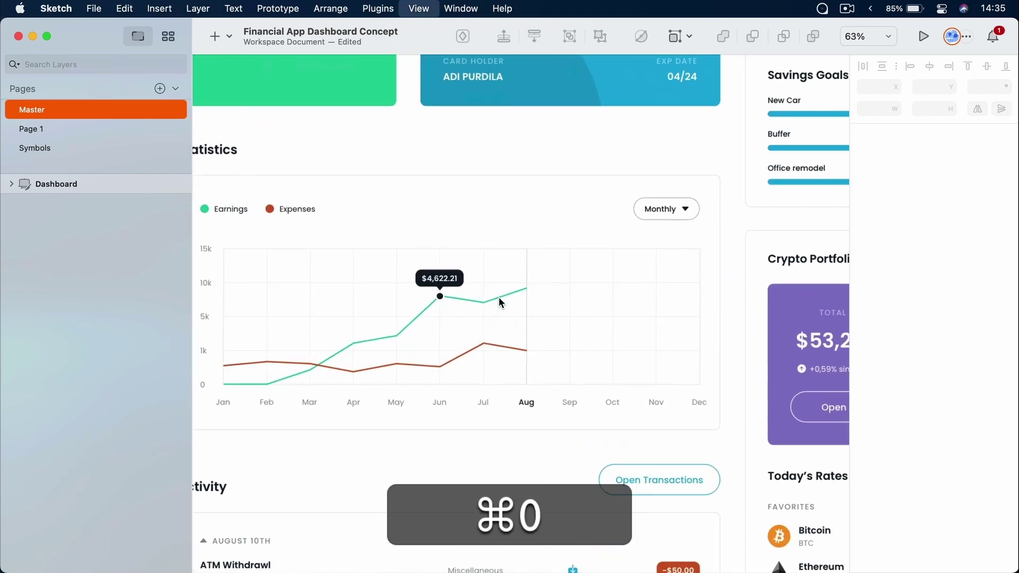
left_click_drag(394, 171, 584, 425)
left_click_drag(385, 237, 512, 224)
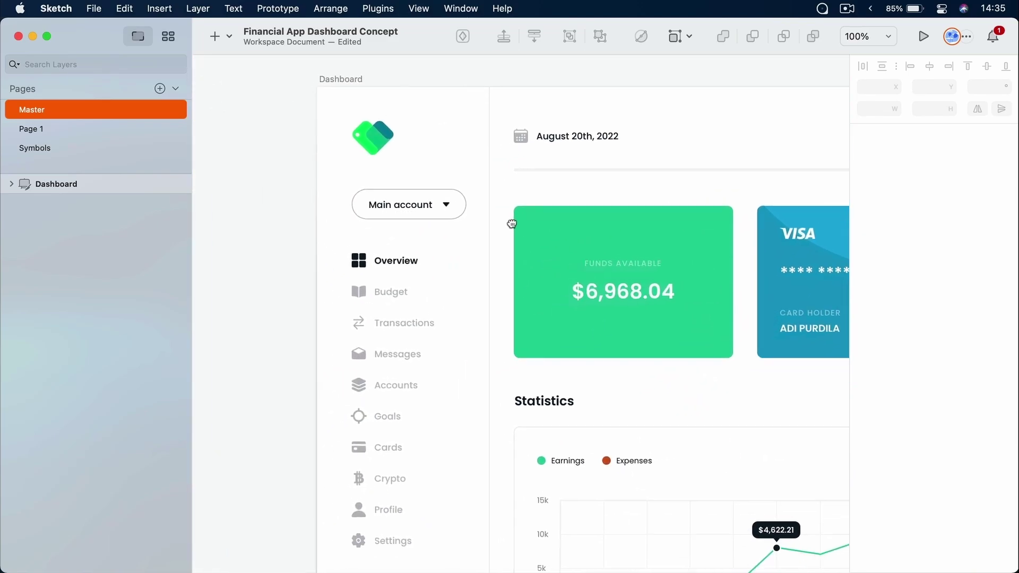
Directly select the nested August 20th, 2022 date and Statistics heading, then open the Insert list
left_click(569, 138, "super")
scroll(570, 254, "down", 5)
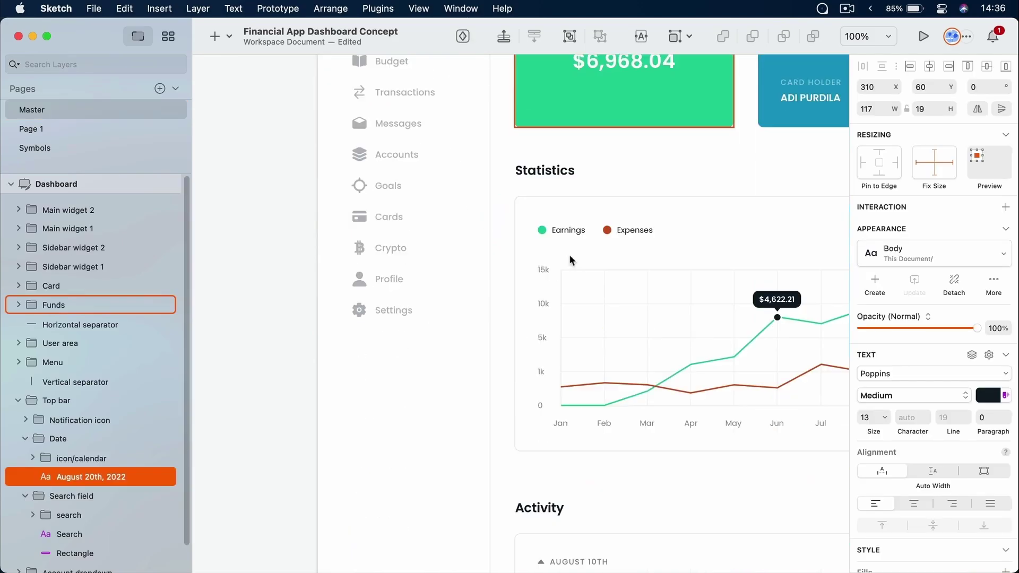
left_click(553, 170, "super")
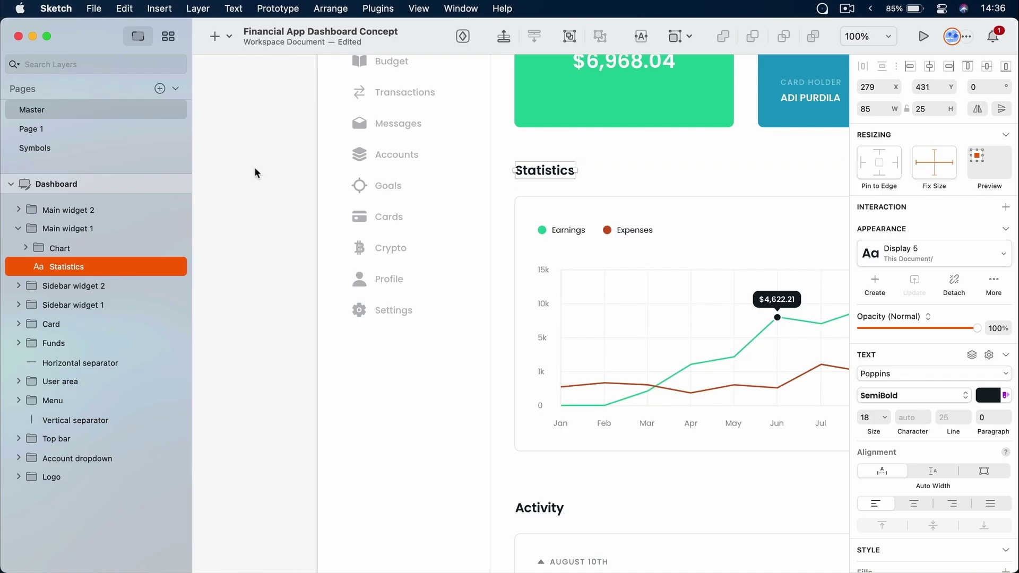
left_click(230, 85)
left_click(226, 36)
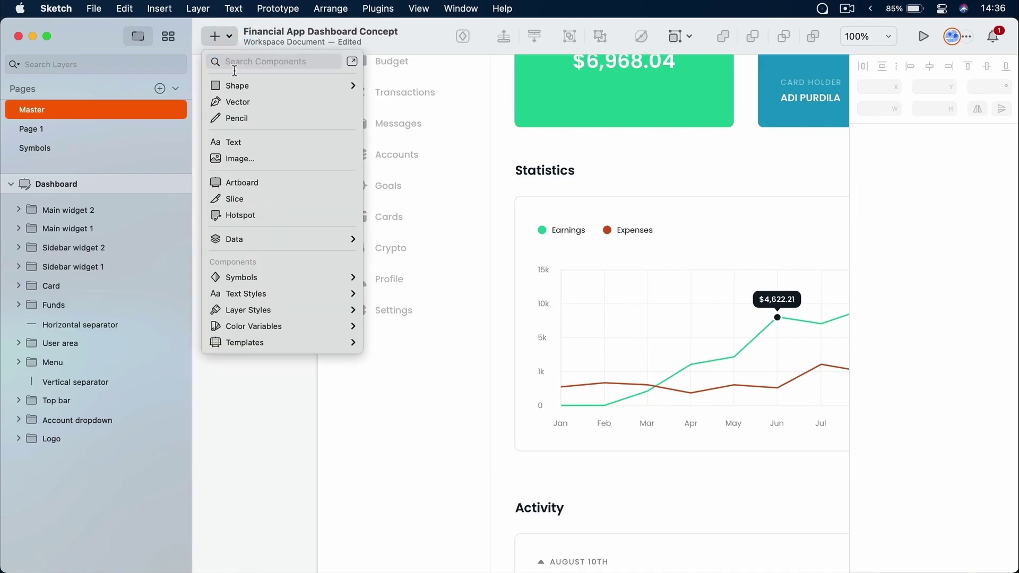
left_click(240, 396)
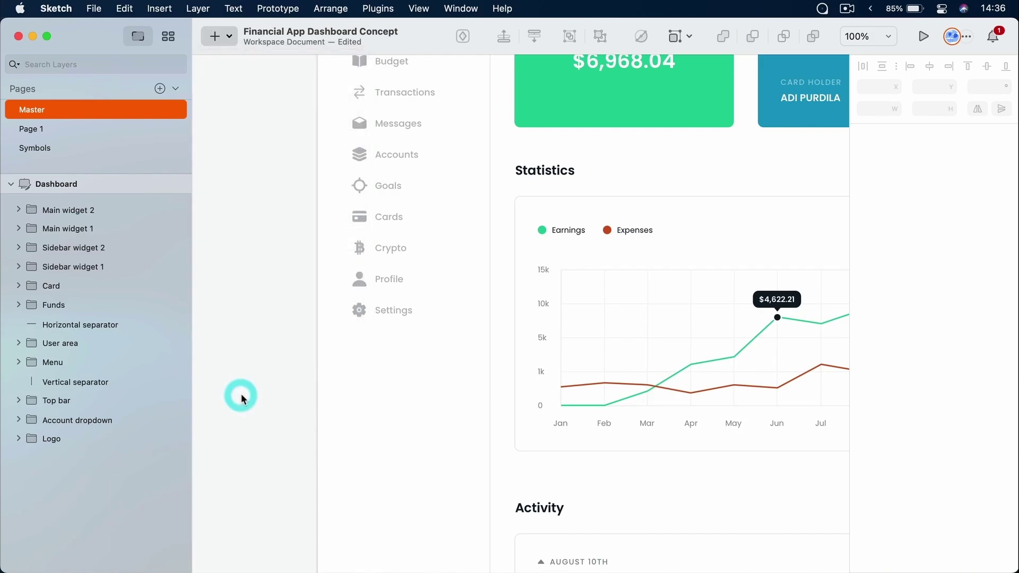
left_click(221, 135)
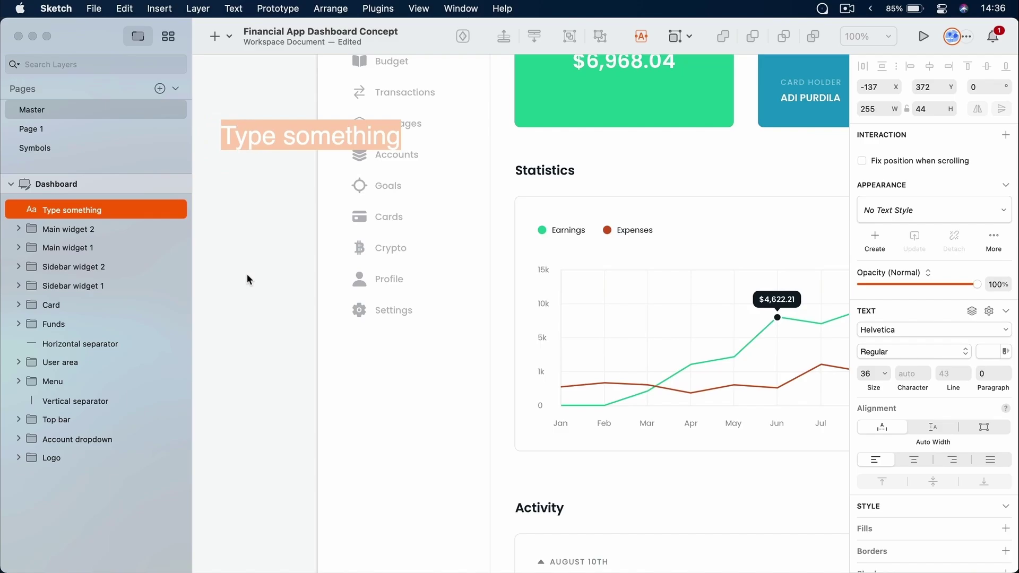
type("Hello")
key("Escape")
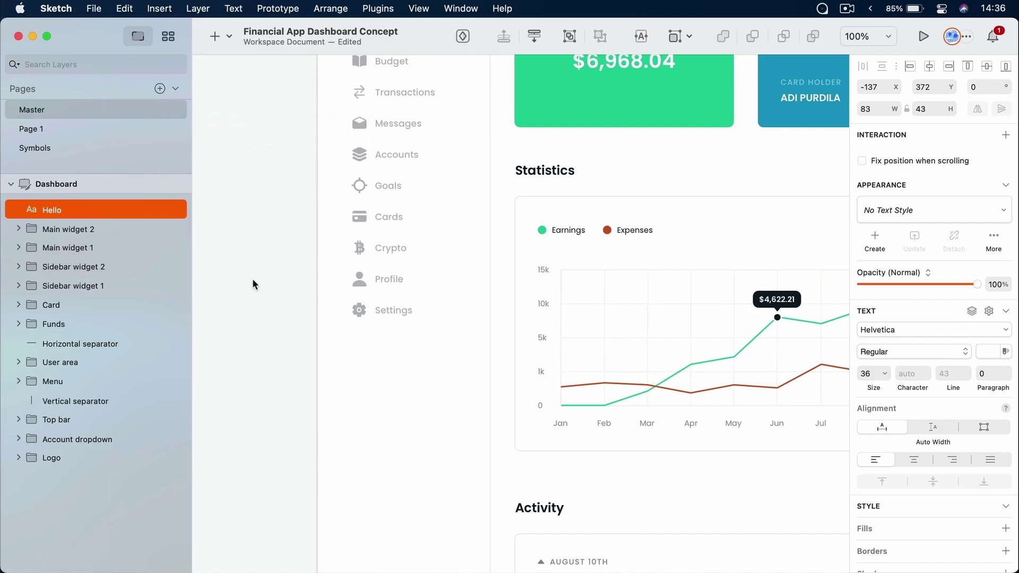
left_click(988, 351)
left_click_drag(903, 424, 791, 494)
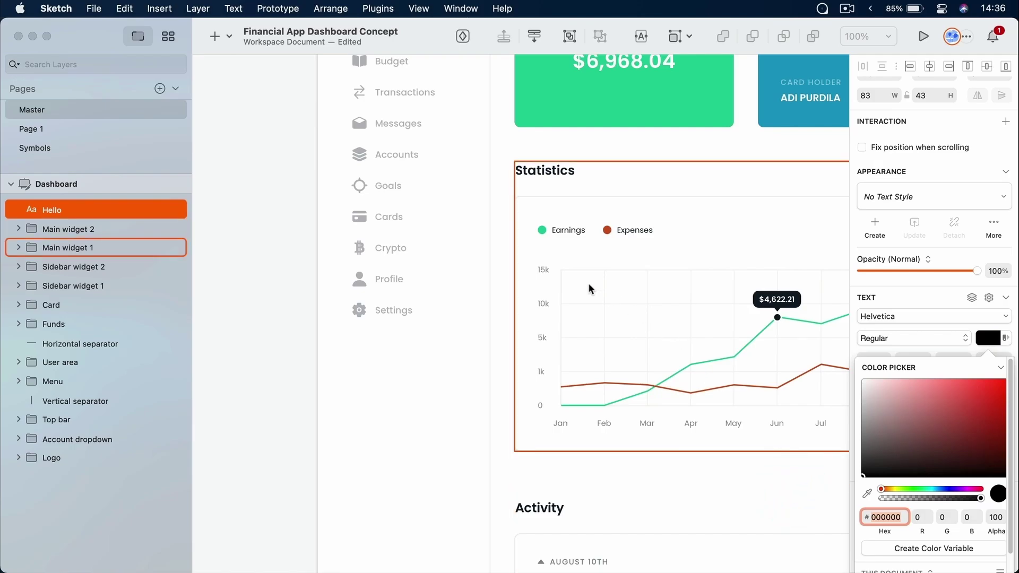
scroll(555, 271, "down", 3)
key("super+1")
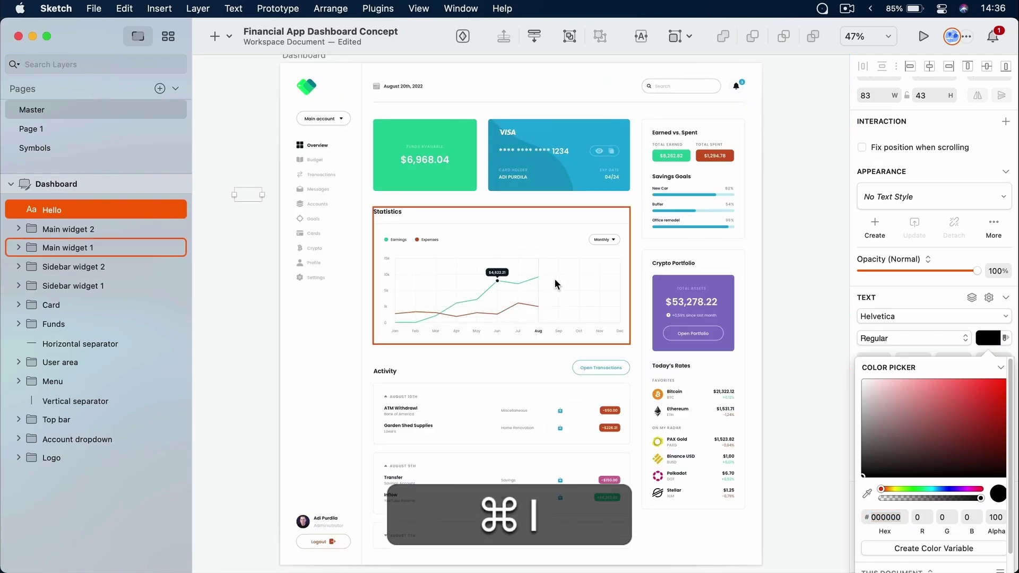
left_click(125, 209)
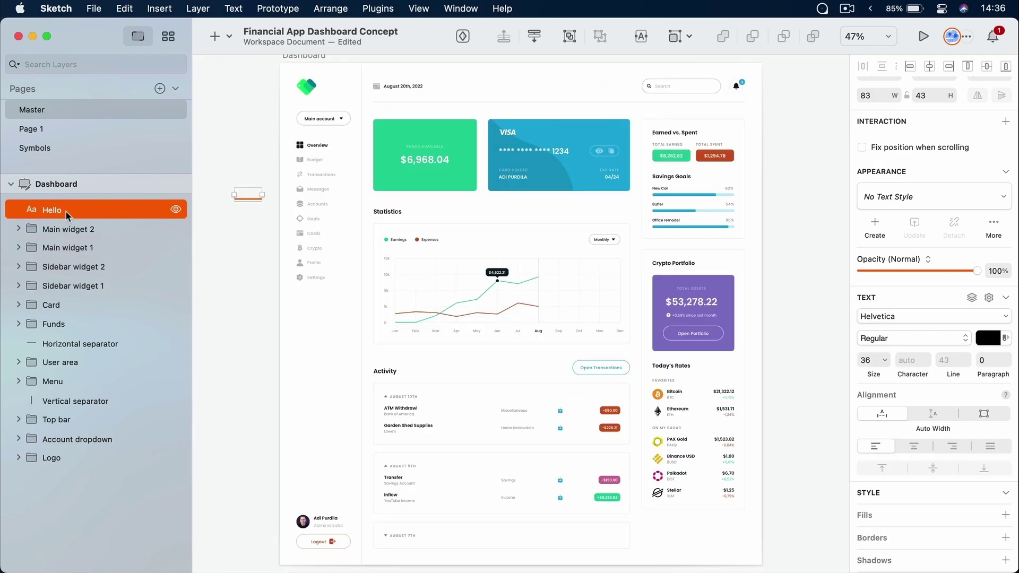
left_click_drag(66, 209, 78, 177)
left_click(220, 239)
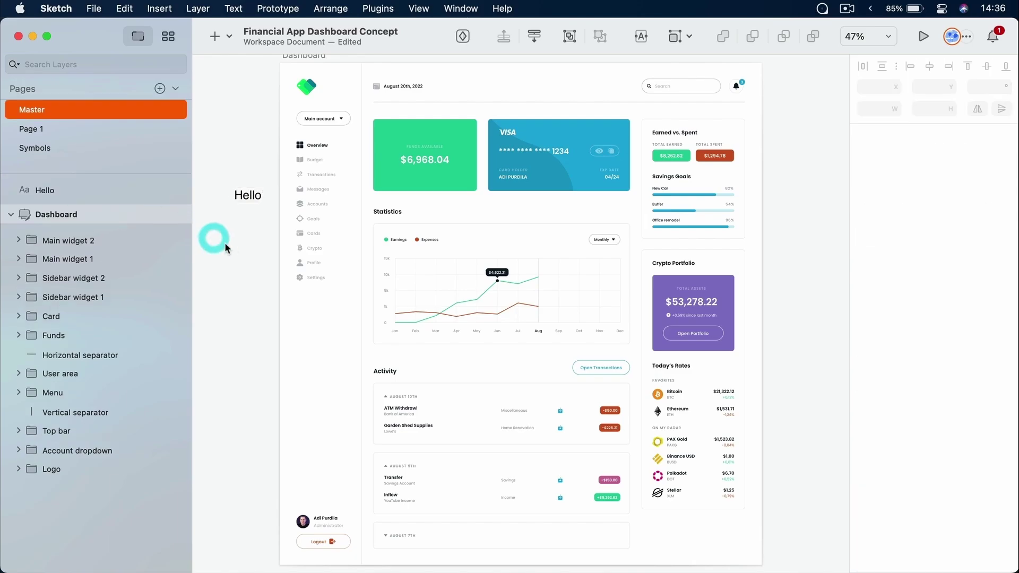
left_click(248, 195)
left_click_drag(299, 250, 506, 255)
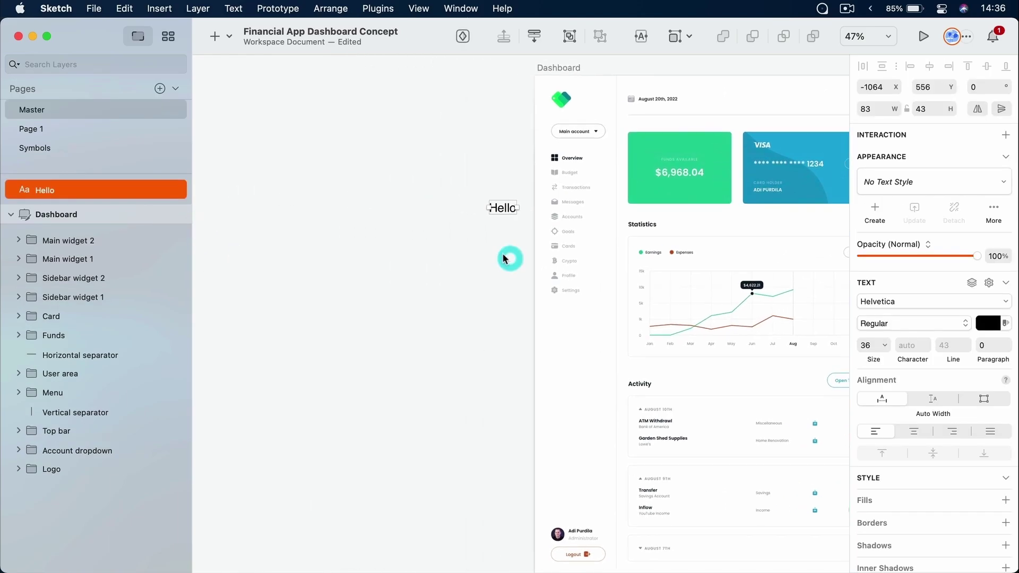
scroll(440, 241, "up", 6)
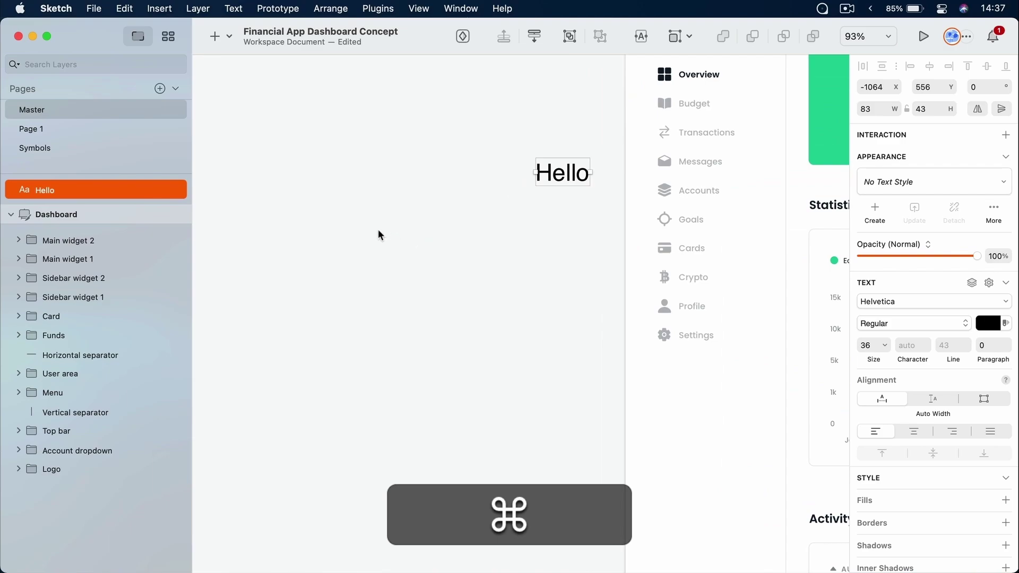
key("super+t")
left_click_drag(298, 186, 537, 356)
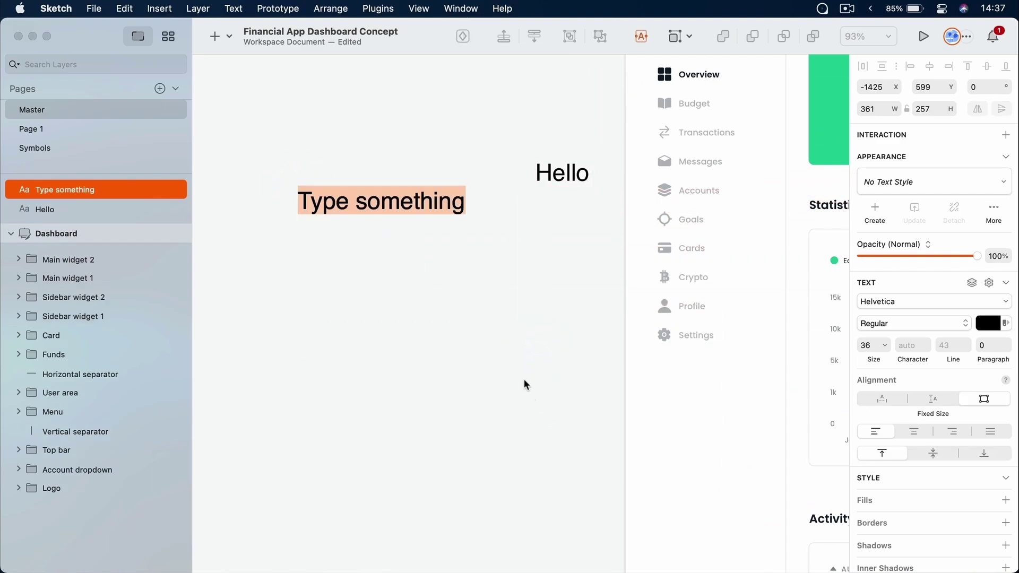
type("dadsadsadsadasdasdasdasdasdadasdas da da da sd as das")
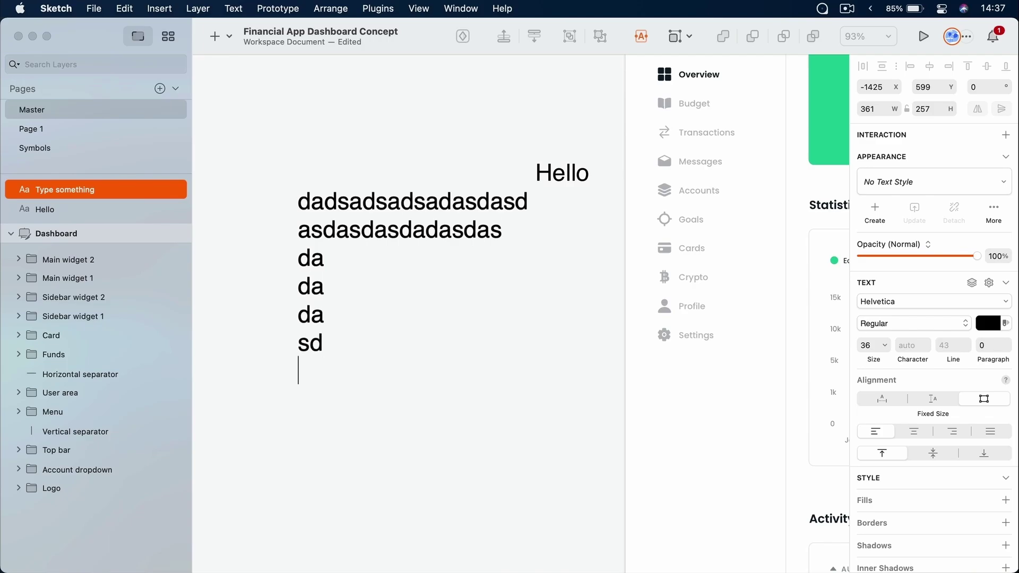
key("Escape")
left_click_drag(464, 234, 470, 271)
left_click_drag(544, 310, 580, 339)
left_click_drag(580, 113, 431, 345)
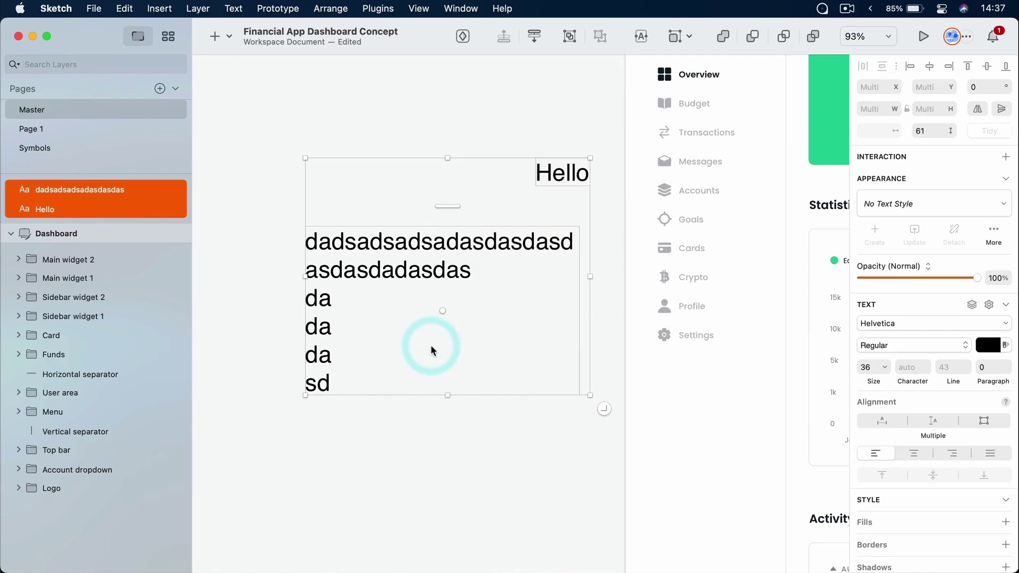
key("BackSpace")
left_click(429, 340)
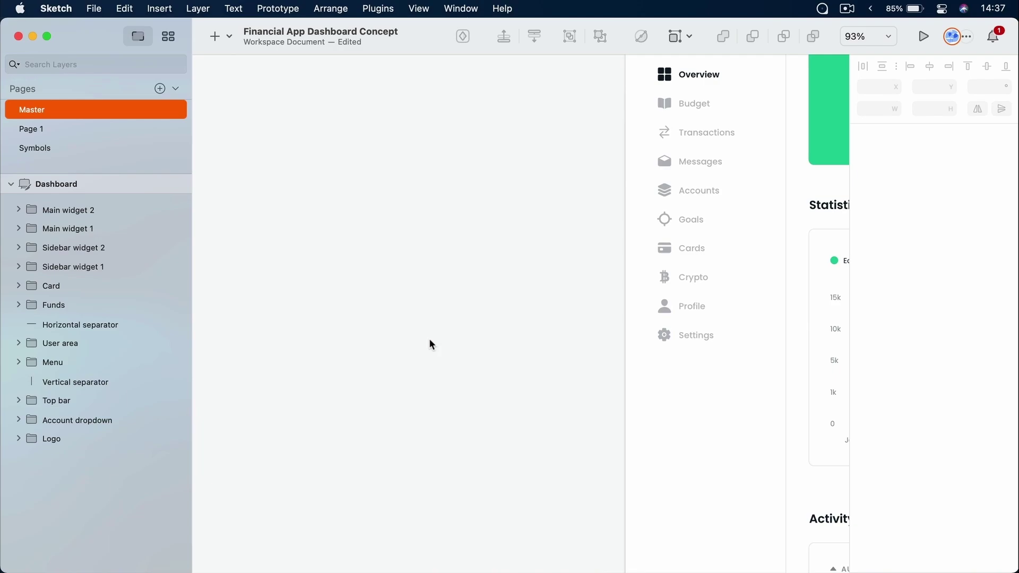
left_click_drag(557, 212, 314, 283)
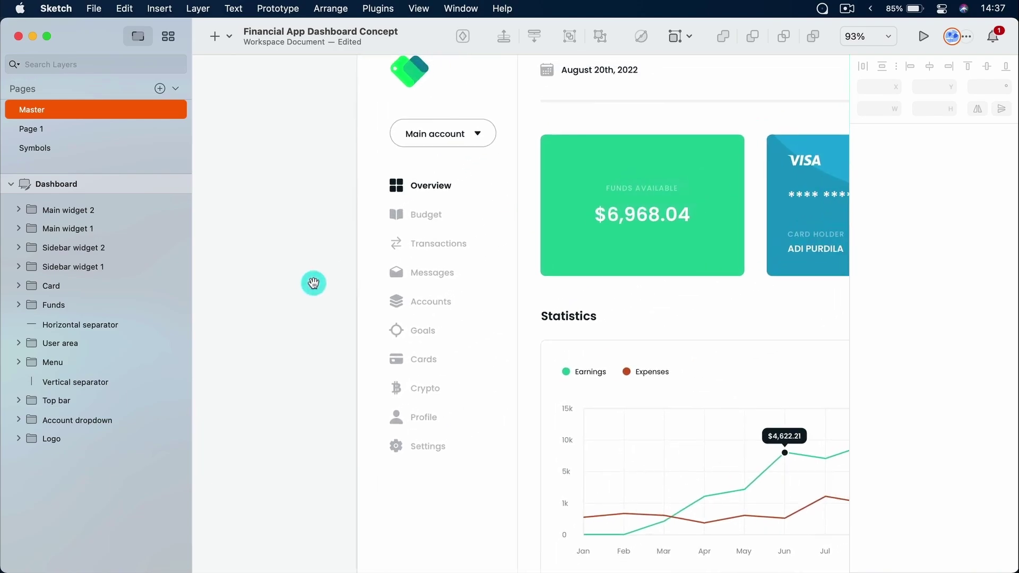
left_click(230, 38)
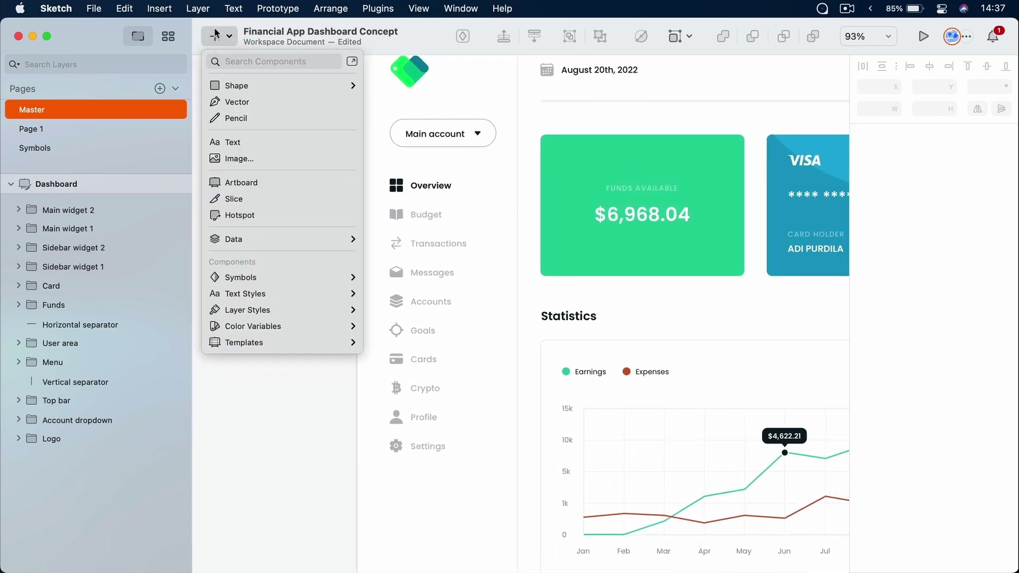
mouse_move(254, 87)
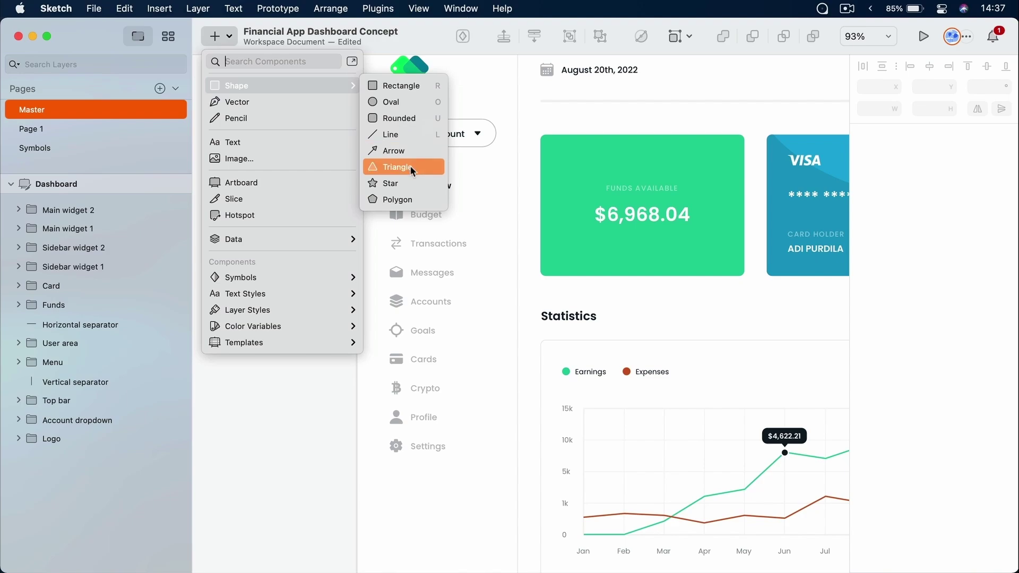
left_click(399, 194)
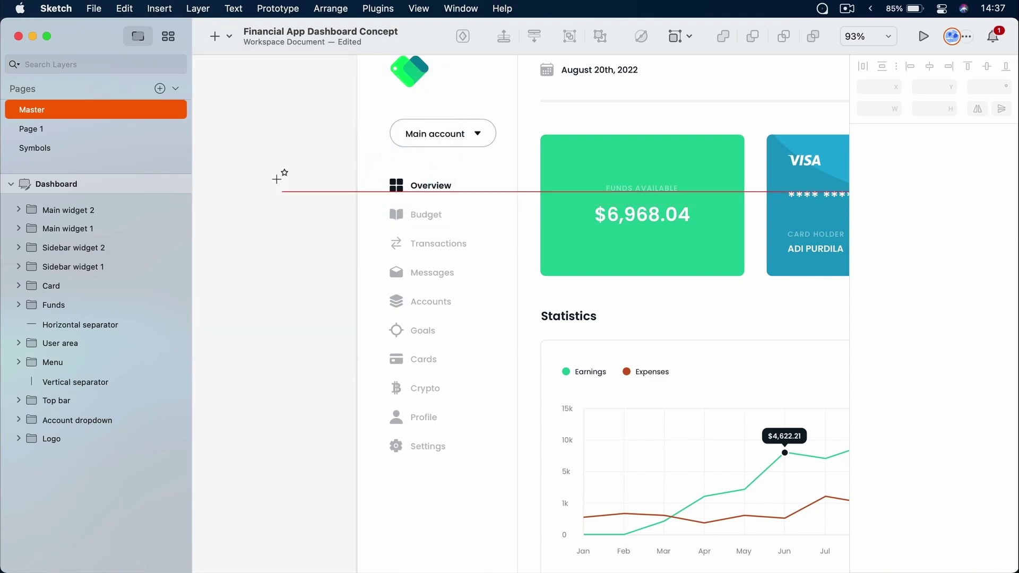
left_click_drag(223, 108, 326, 212)
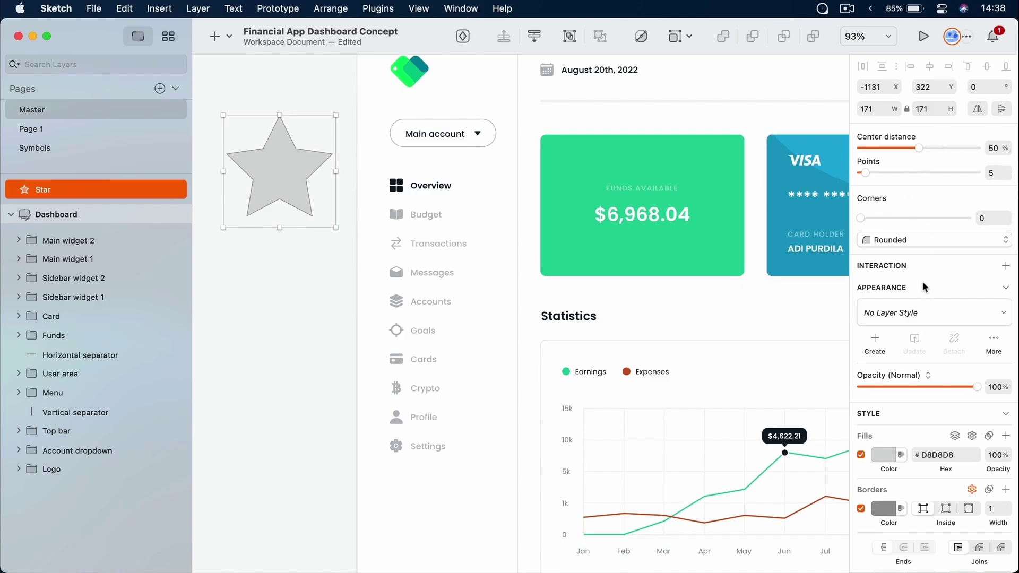
scroll(921, 288, "down", 2)
scroll(921, 288, "up", 2)
key("BackSpace")
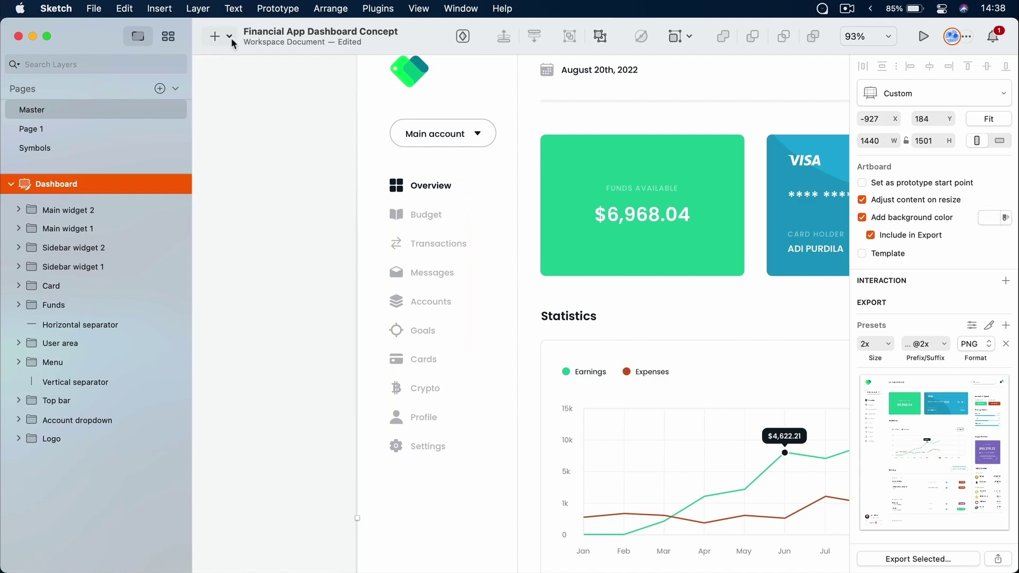
left_click(240, 136)
key("r")
left_click_drag(206, 84, 334, 372)
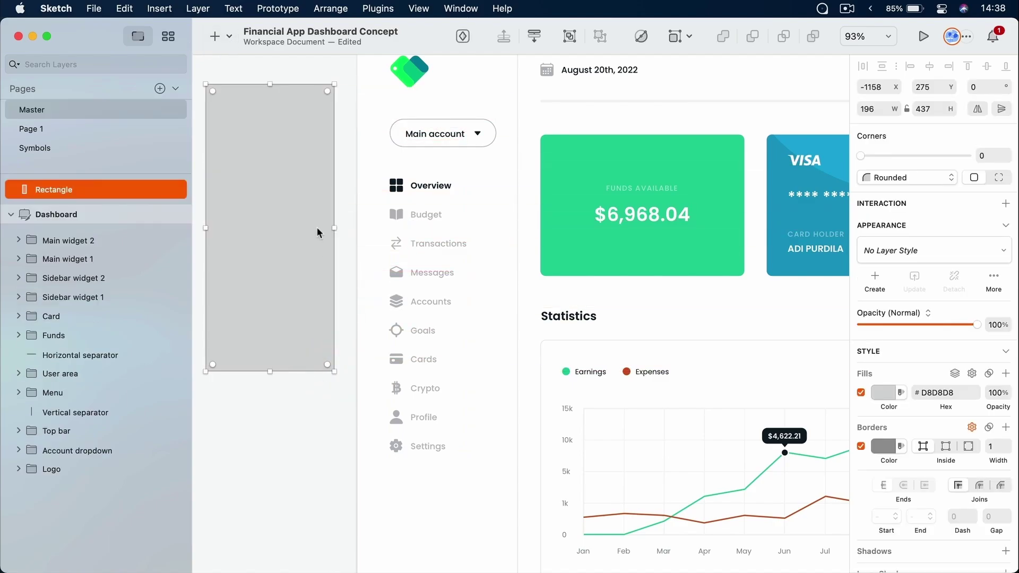
key("BackSpace")
scroll(628, 207, "right", 2)
scroll(627, 207, "right", 3)
left_click(531, 228, "super")
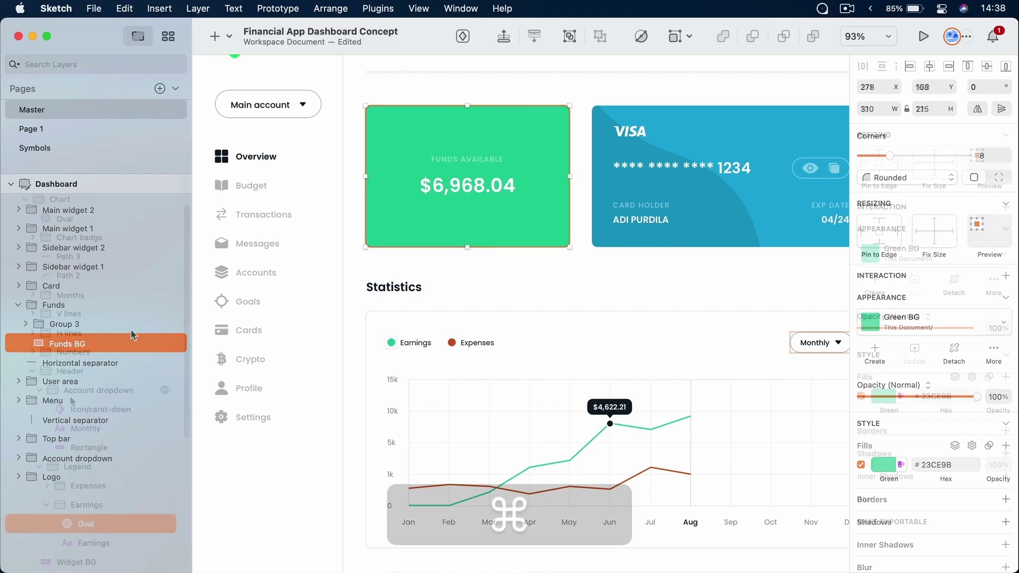
left_click(391, 342, "super")
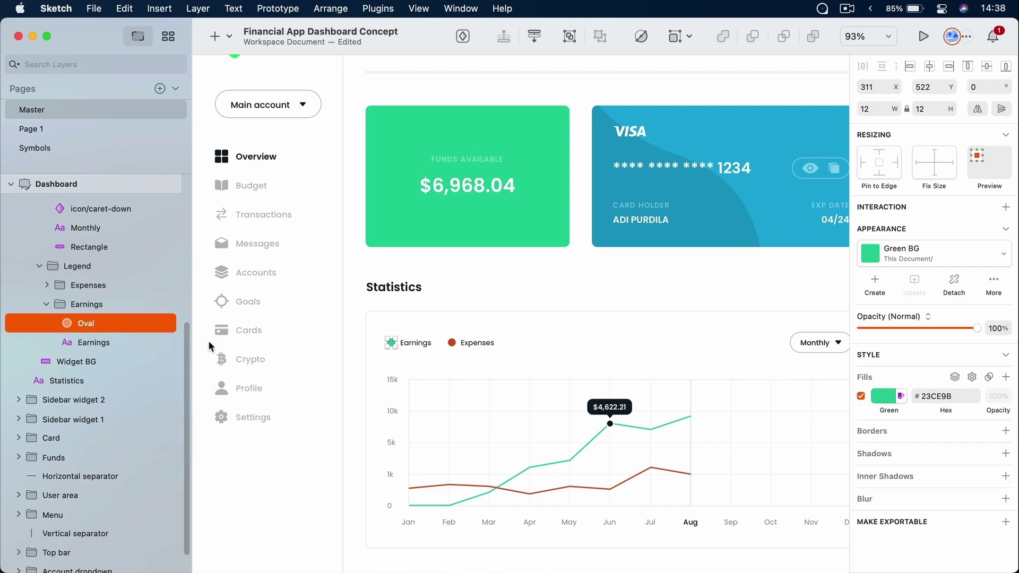
left_click(533, 298)
left_click_drag(448, 221, 768, 320)
left_click(410, 181)
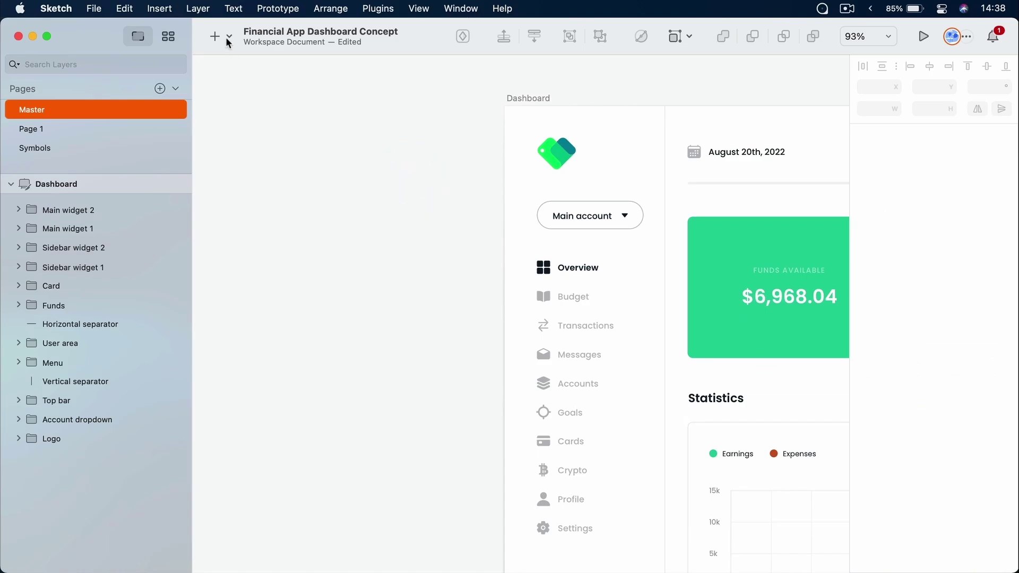
left_click(226, 38)
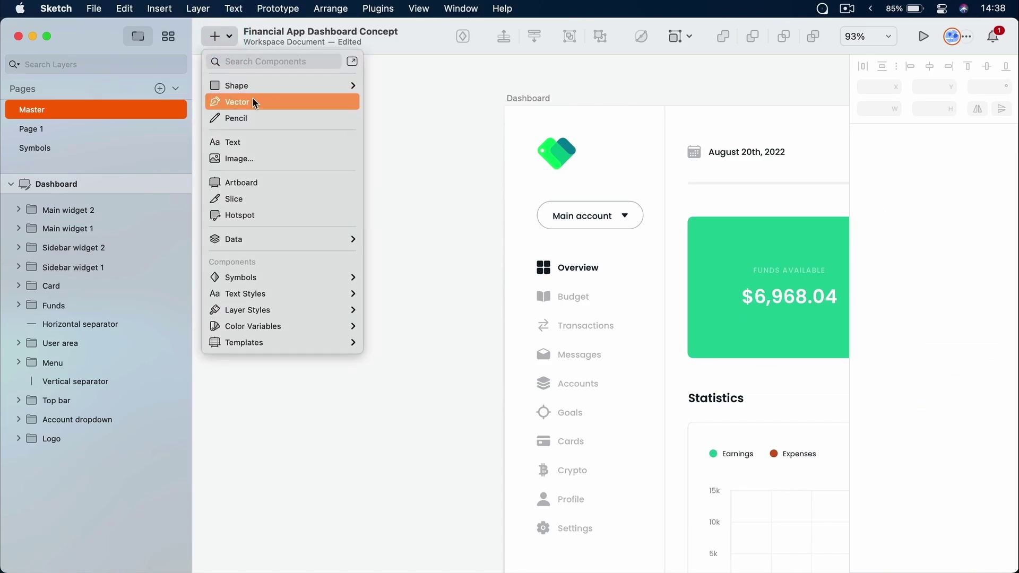
left_click(253, 118)
mouse_move(339, 106)
left_mouse_down()
mouse_move(253, 123)
mouse_move(387, 224)
mouse_move(247, 245)
mouse_move(328, 314)
mouse_move(435, 233)
mouse_move(400, 90)
mouse_move(341, 128)
mouse_move(344, 99)
left_mouse_up()
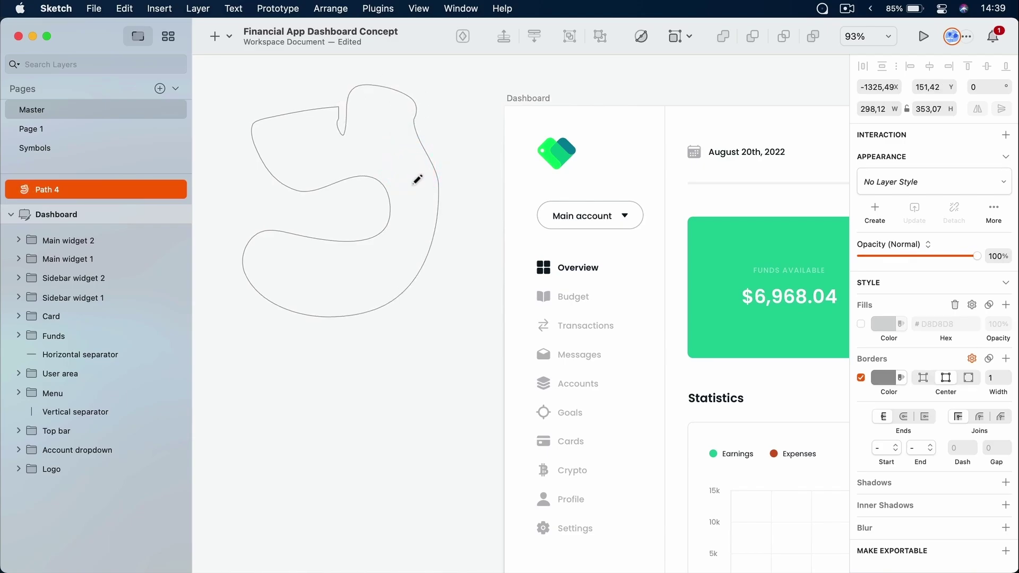
key("Escape")
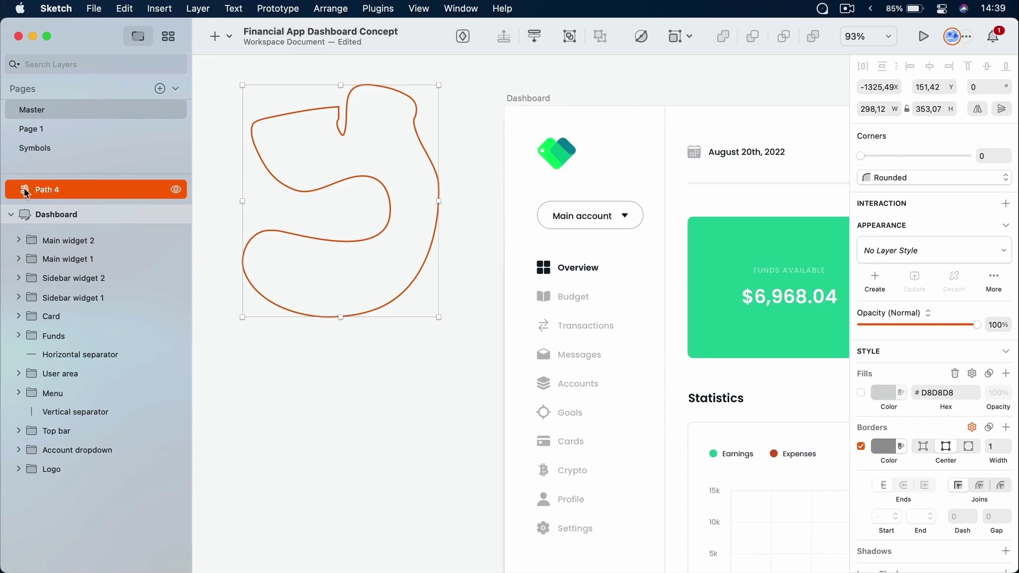
left_click(282, 380)
left_click(218, 36)
left_click(240, 102)
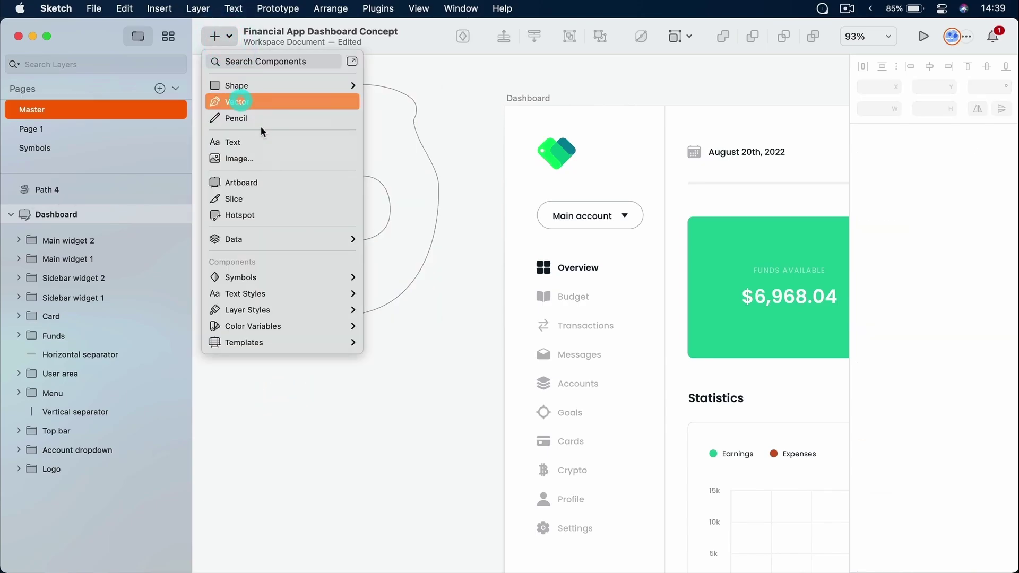
left_click(263, 332)
left_click_drag(243, 419, 293, 466)
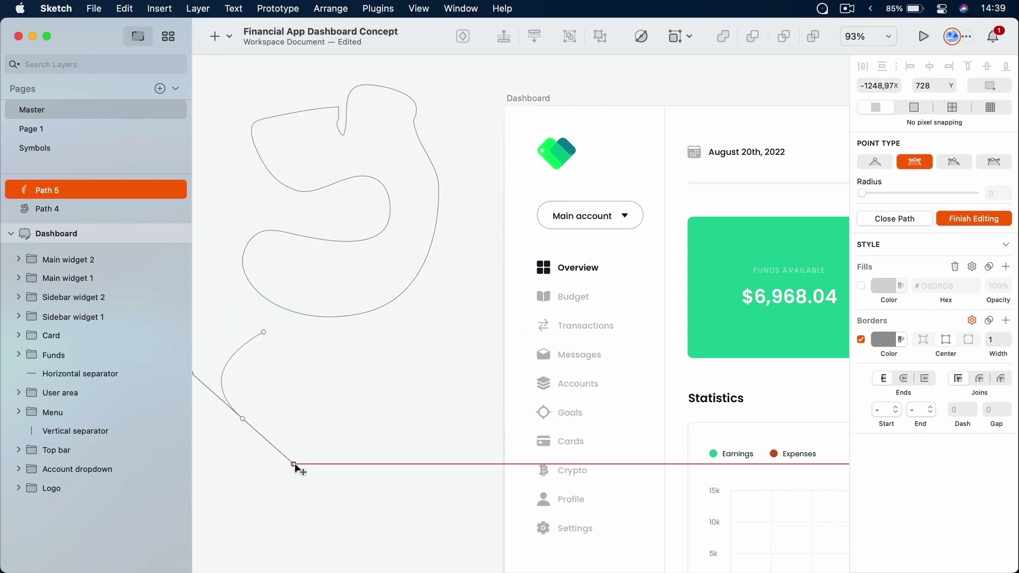
left_click_drag(364, 435, 382, 377)
left_click_drag(329, 355, 264, 369)
left_click_drag(299, 337, 274, 324)
left_click(266, 336)
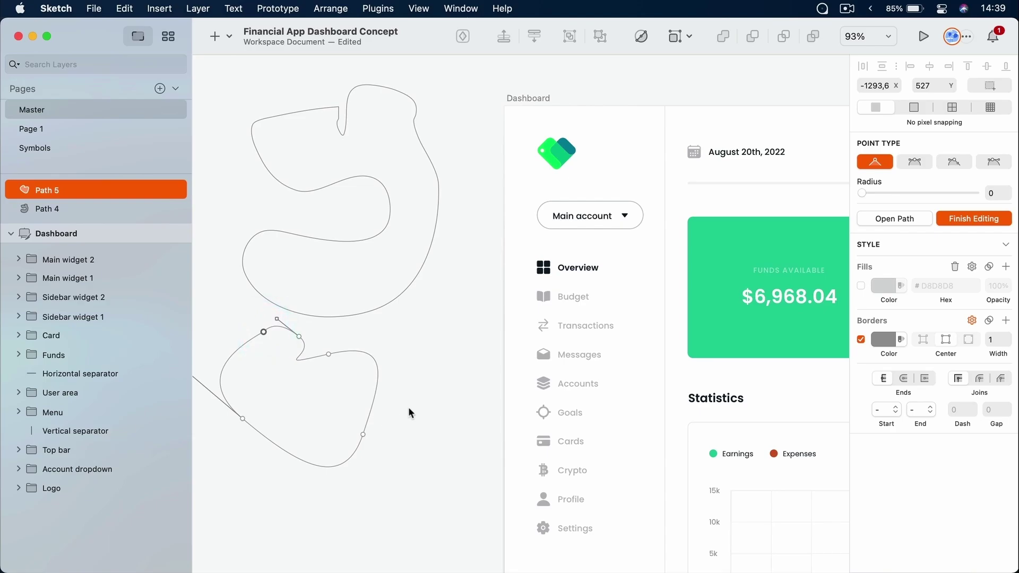
left_click(410, 392)
left_click_drag(355, 358, 384, 386)
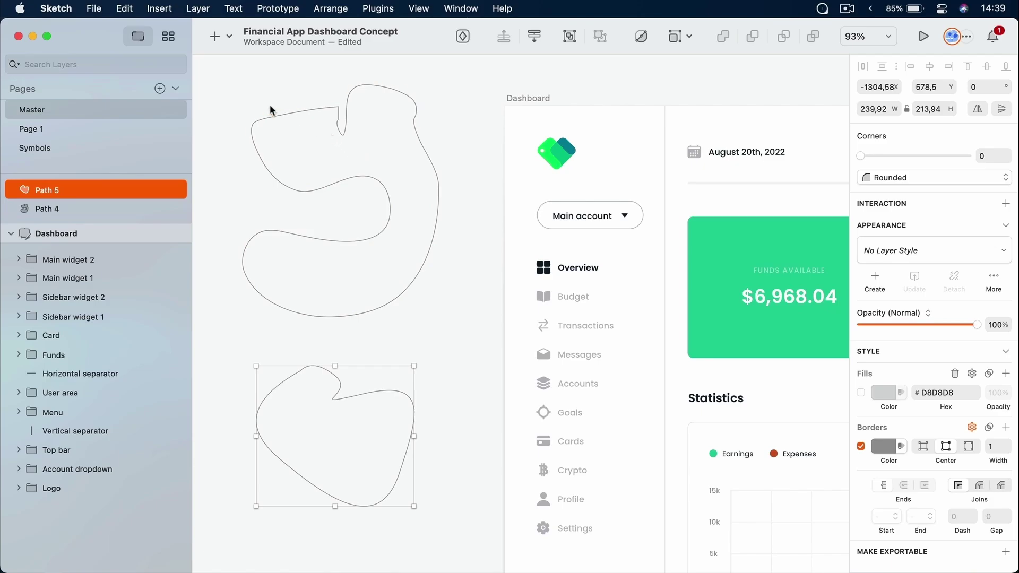
left_click_drag(247, 84, 412, 480)
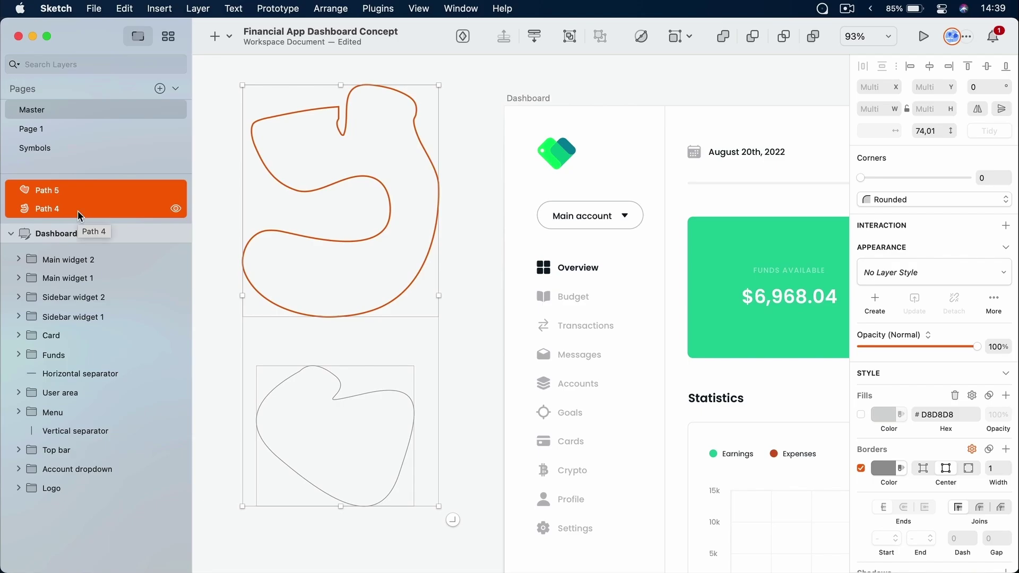
key("Delete")
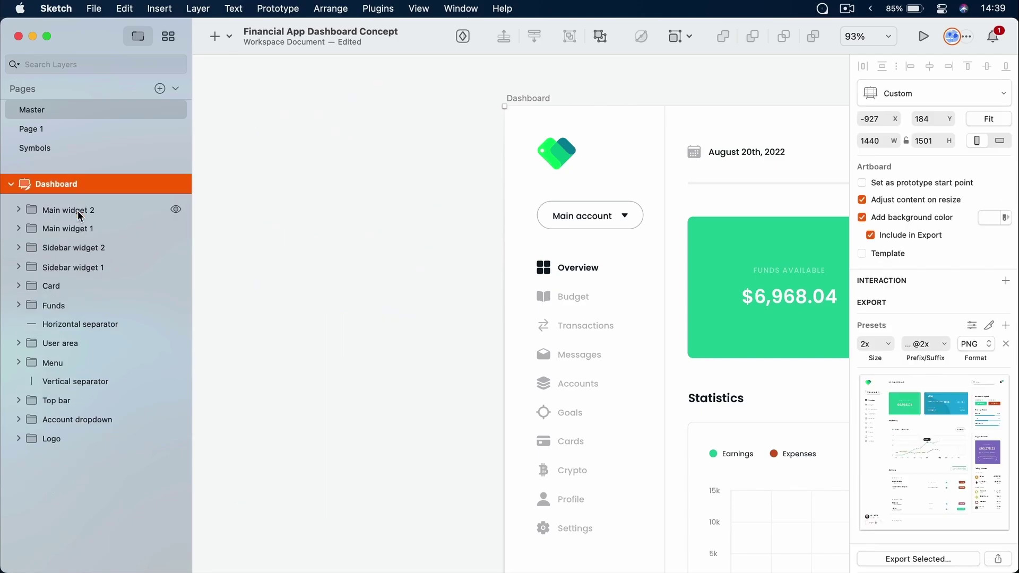
Dismiss the Insert list, pan across the VISA card and chart, and select the logo
left_click(229, 36)
mouse_move(263, 86)
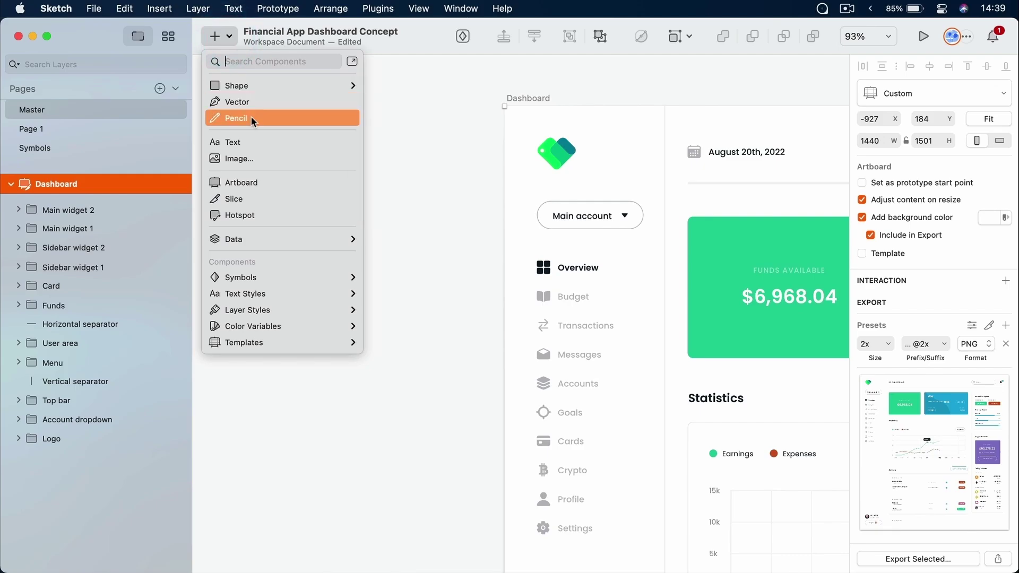
left_click(380, 158)
left_click_drag(418, 240, 241, 168)
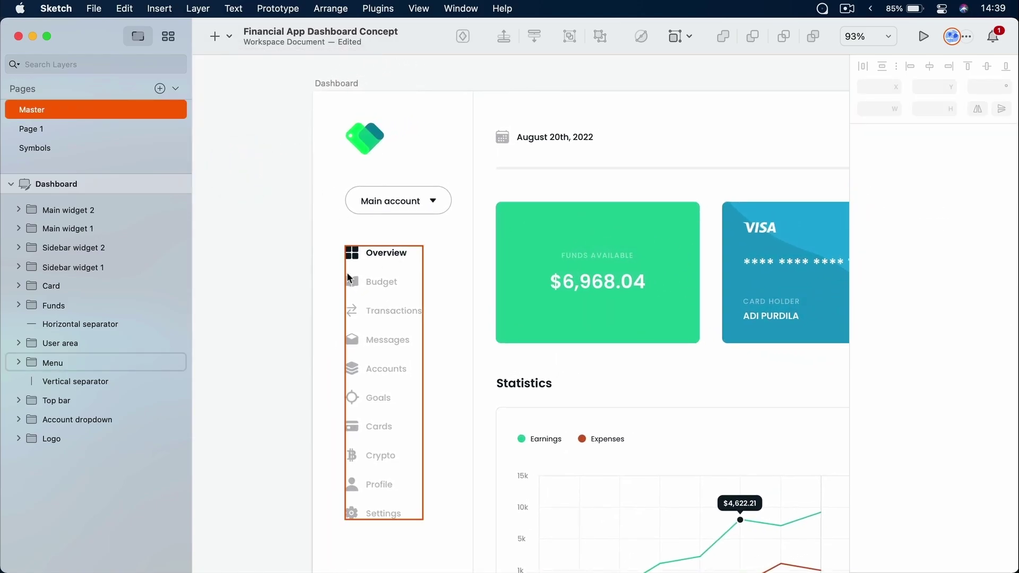
left_click_drag(453, 186, 378, 241)
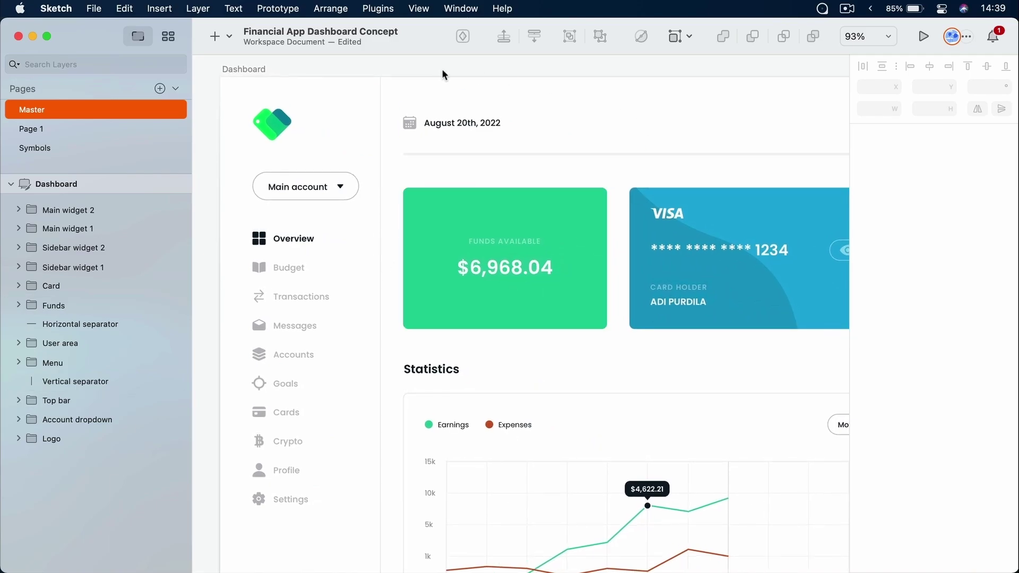
left_click(279, 124)
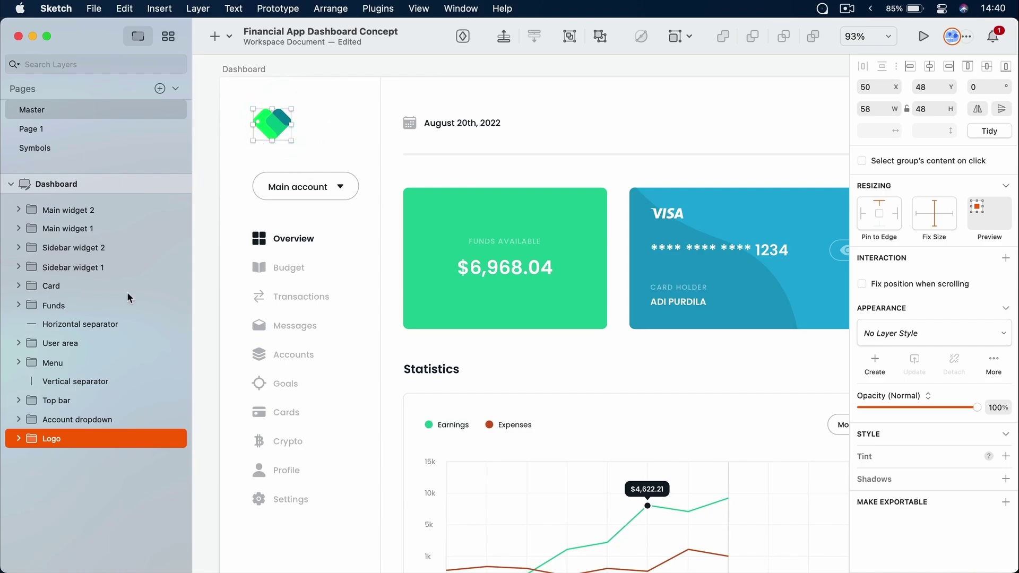
Expand the Logo group and briefly hide then show its Shape and middle path layers
left_click(18, 438)
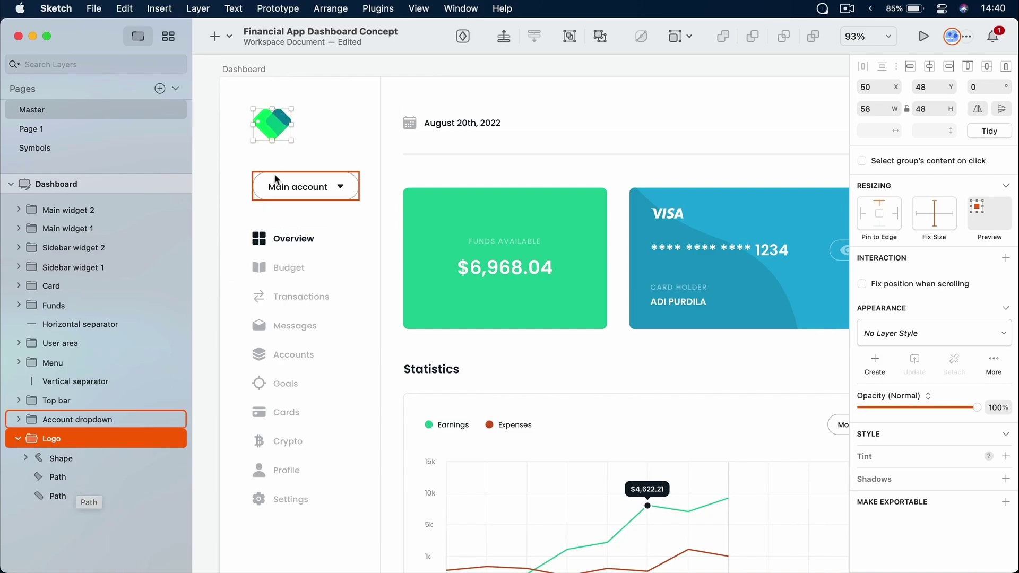
scroll(270, 116, "up", 6)
scroll(273, 121, "up", 5)
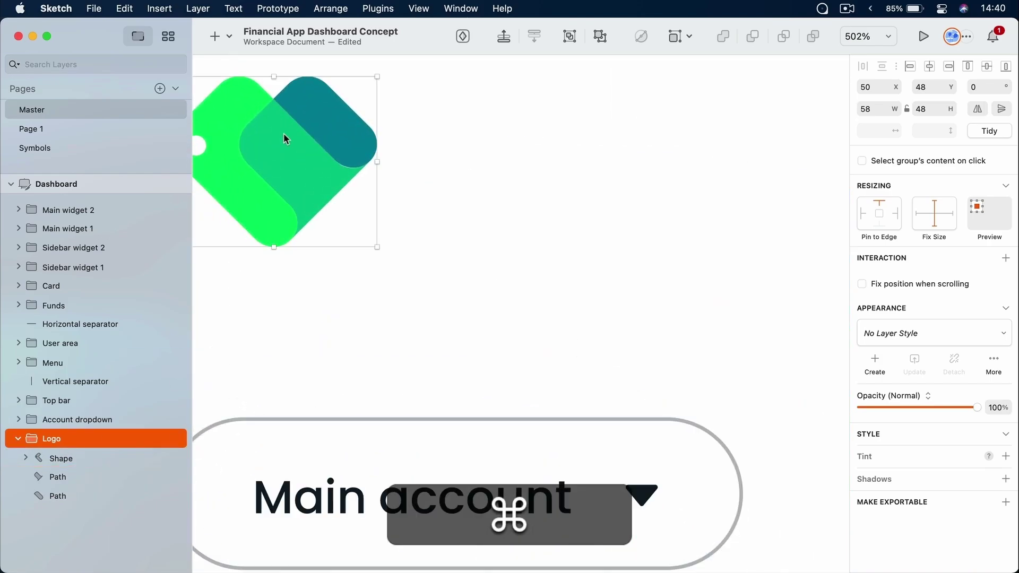
left_click(175, 458)
left_click(175, 458)
left_click(176, 477)
left_click(175, 476)
scroll(316, 317, "down", 10)
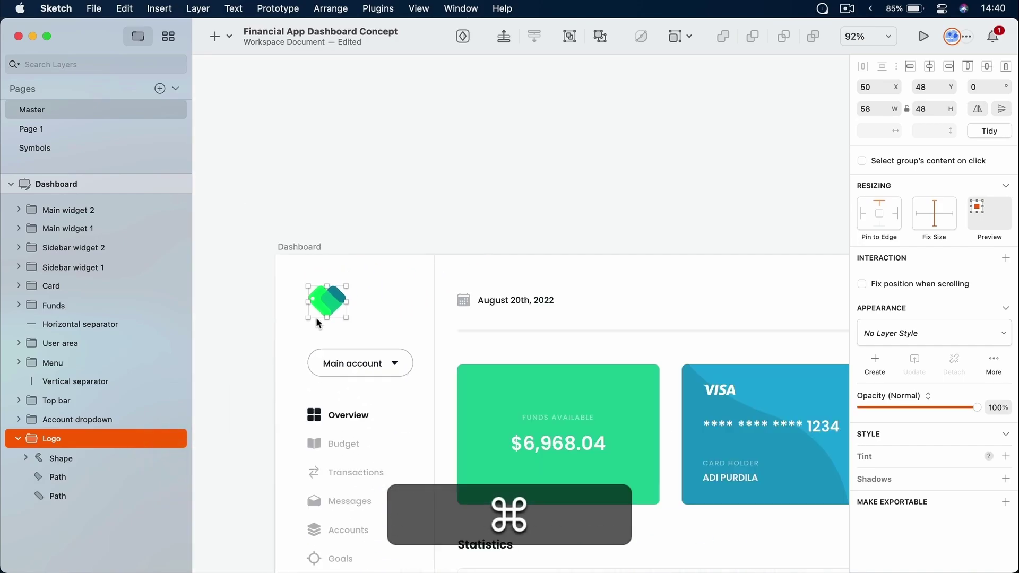
Deselect the logo and open the stack of downloaded files
left_click(425, 200)
scroll(557, 281, "down", 5)
scroll(558, 281, "left", 8)
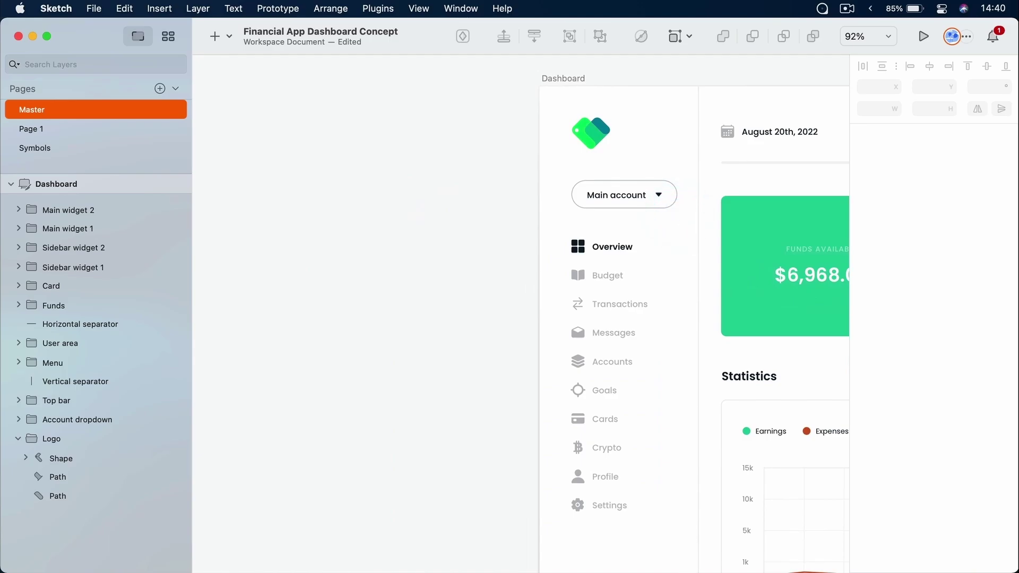
left_click(664, 568)
left_click_drag(669, 530, 285, 198)
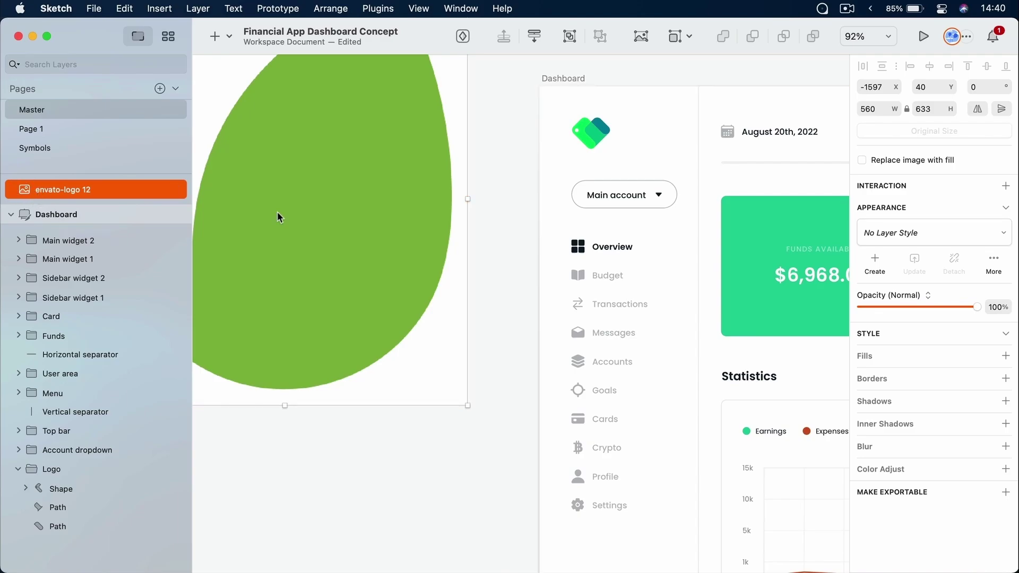
left_click_drag(291, 257, 326, 307)
key("Delete")
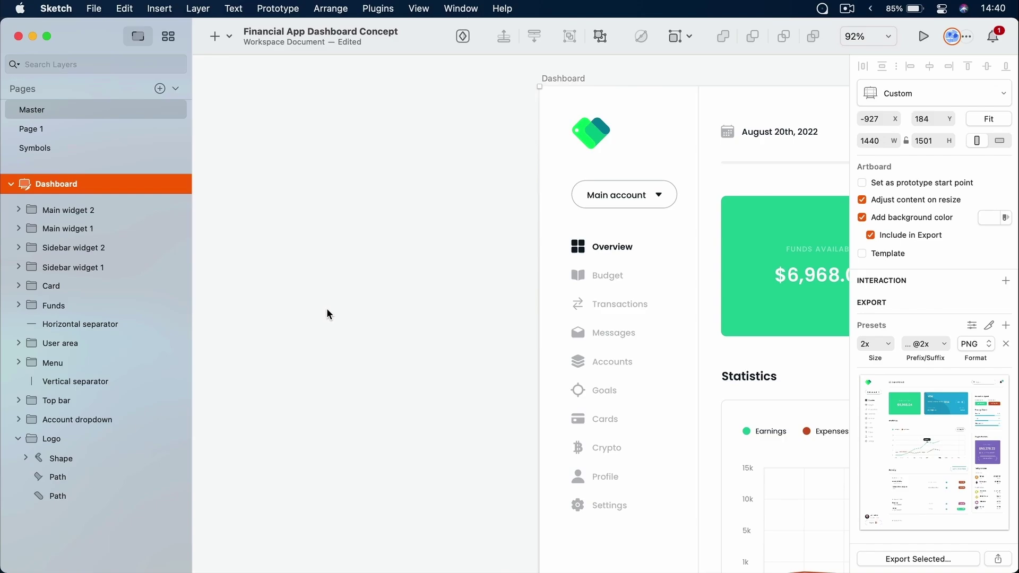
left_click(92, 212)
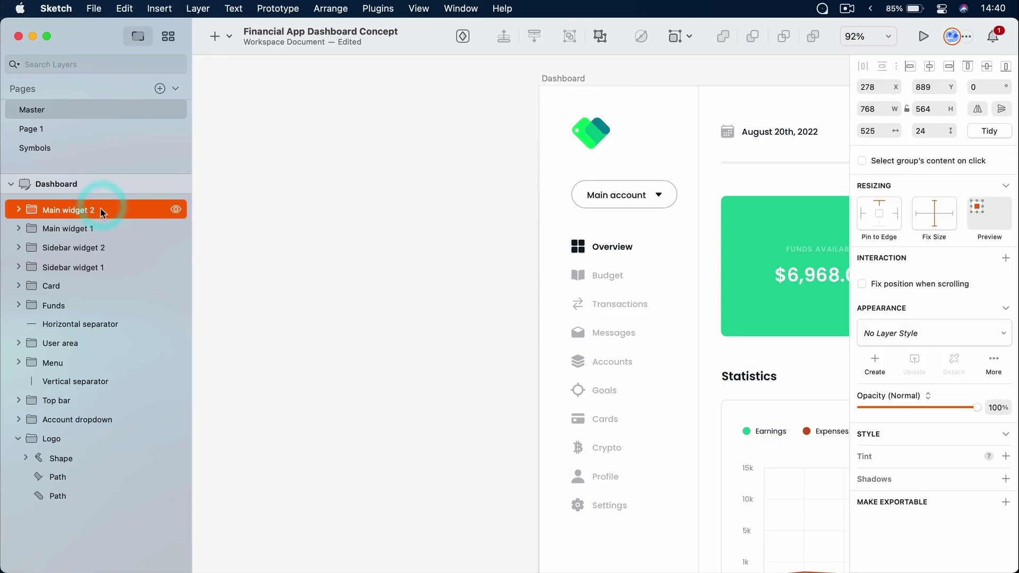
left_click(94, 230)
scroll(273, 246, "right", 10)
scroll(274, 246, "down", 4)
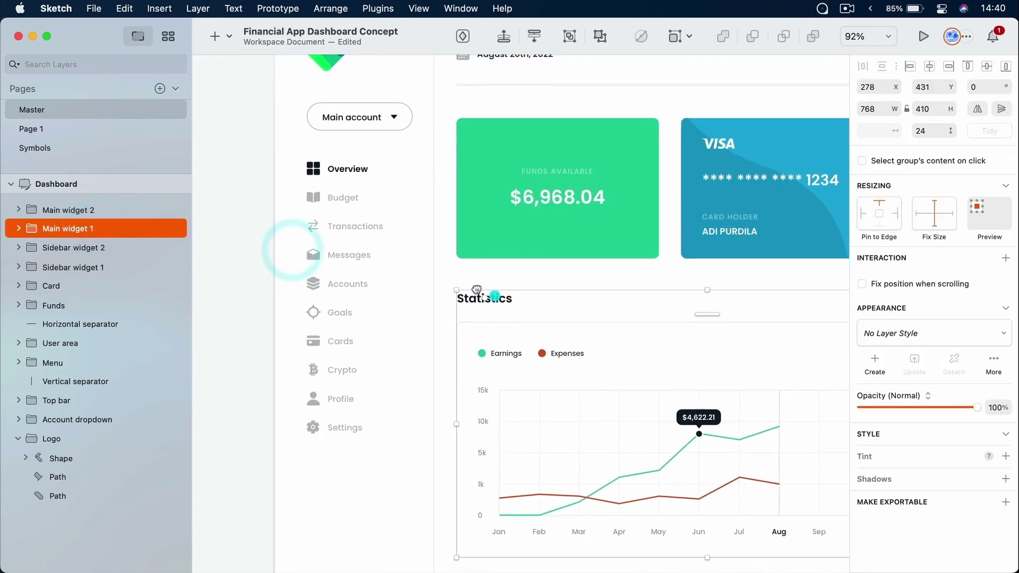
left_click(102, 248)
left_click(98, 268)
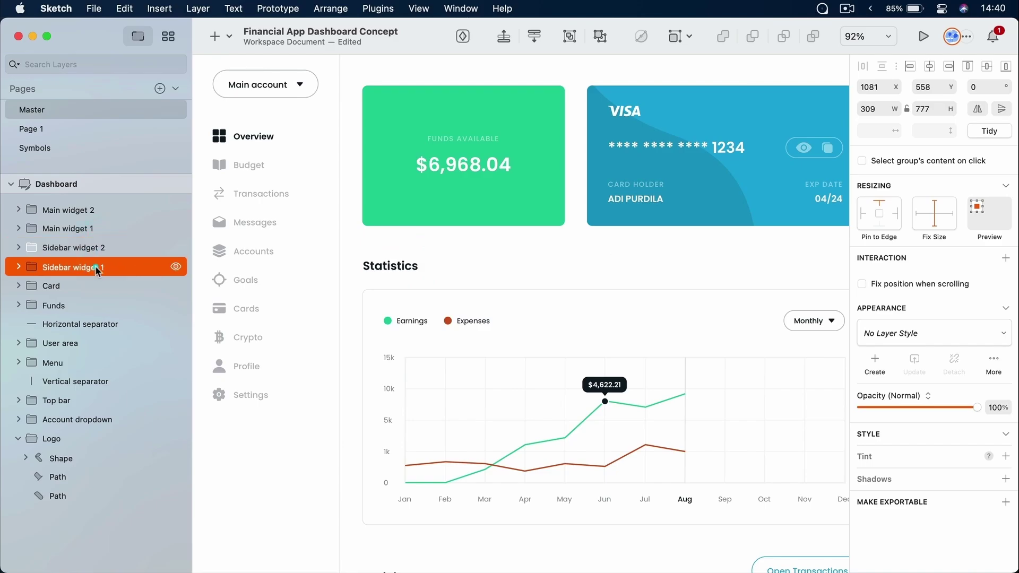
left_click(86, 230)
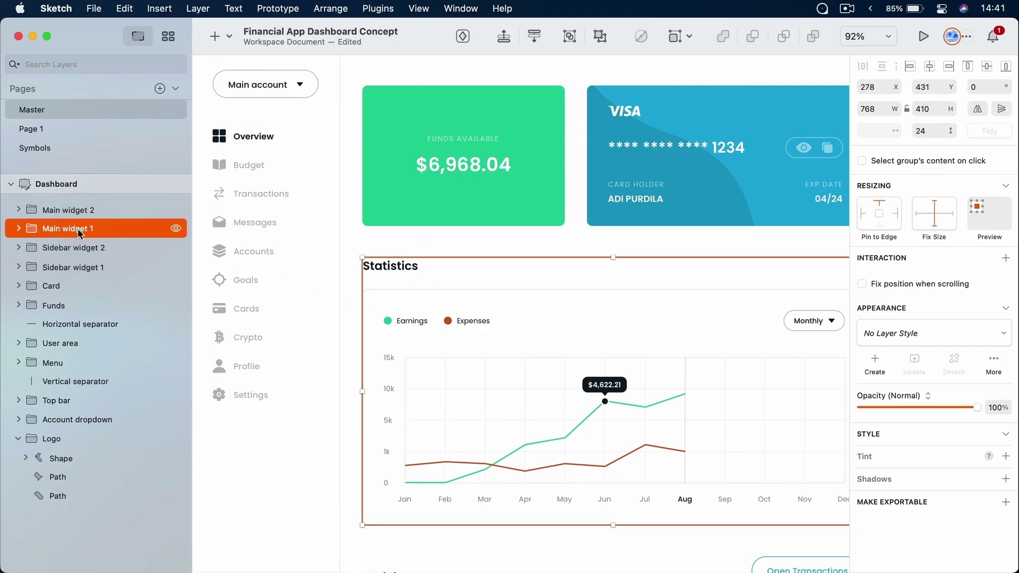
scroll(524, 284, "down", 3)
scroll(523, 285, "right", 4)
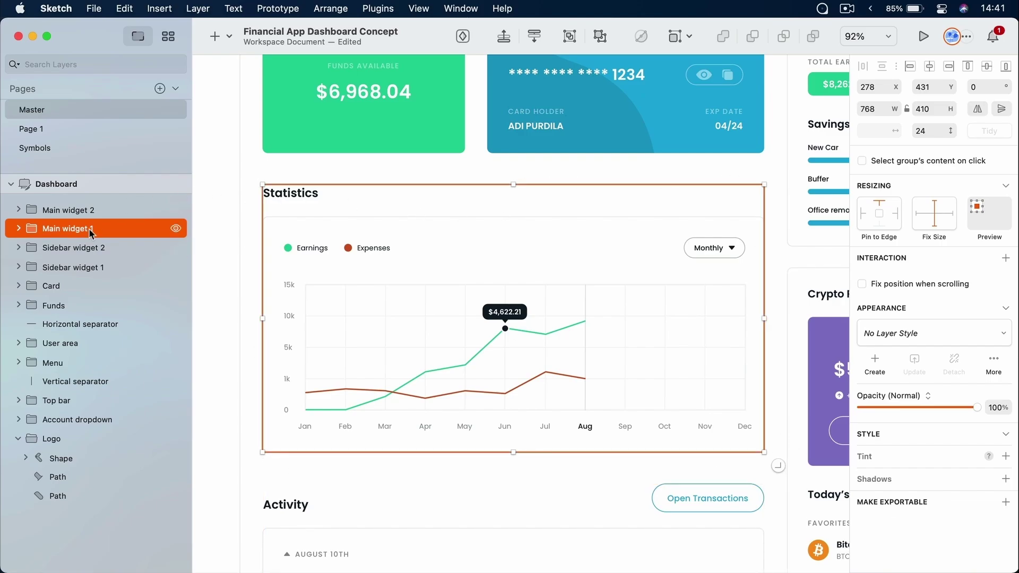
scroll(367, 202, "up", 5)
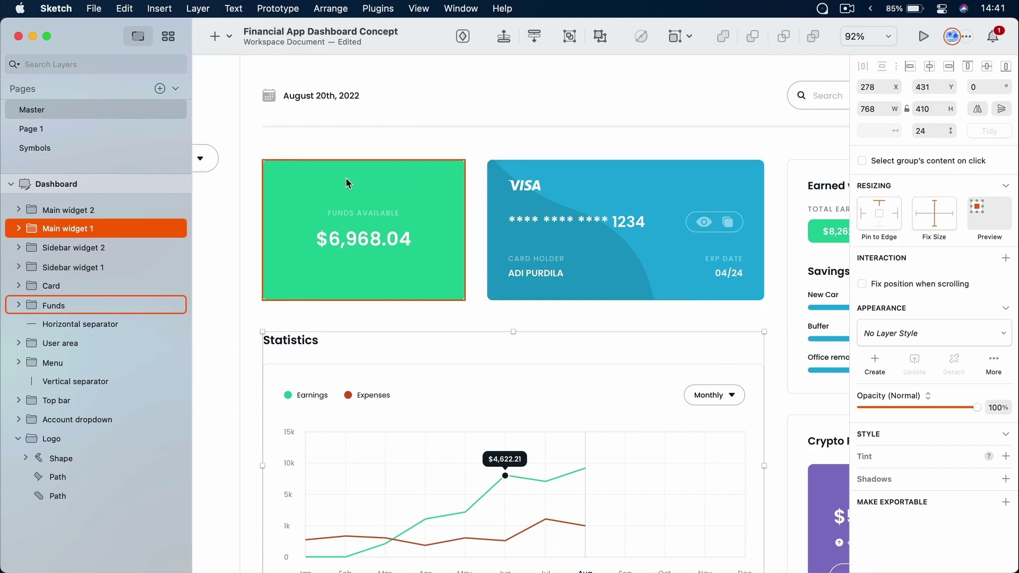
left_click(346, 179)
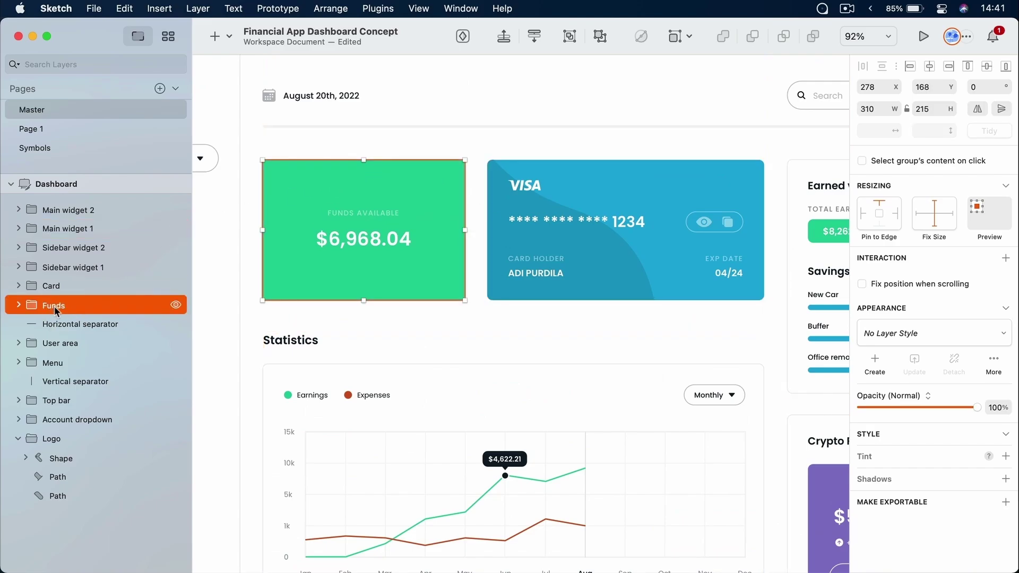
left_click(444, 143)
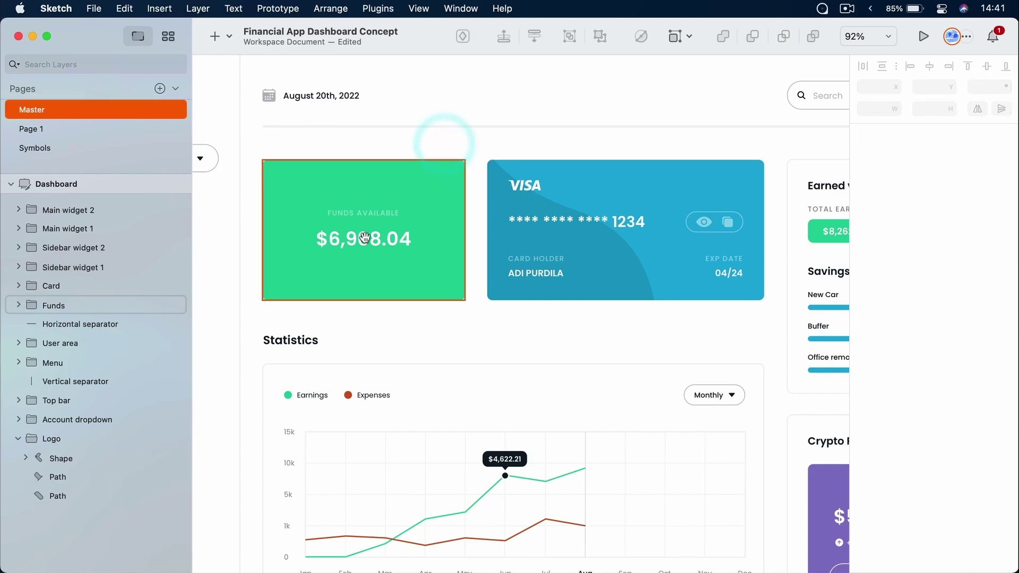
left_click_drag(377, 232, 755, 241)
left_click_drag(394, 184, 635, 207)
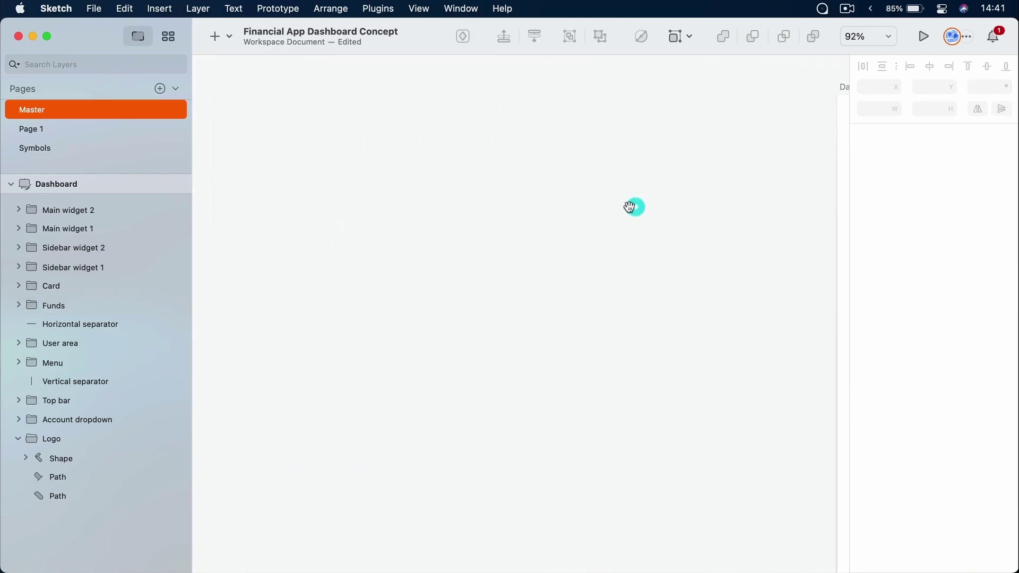
Draw a grey test rectangle on the empty canvas and reselect it
key("r")
left_click_drag(281, 140, 452, 329)
left_click(506, 287)
left_click(406, 235)
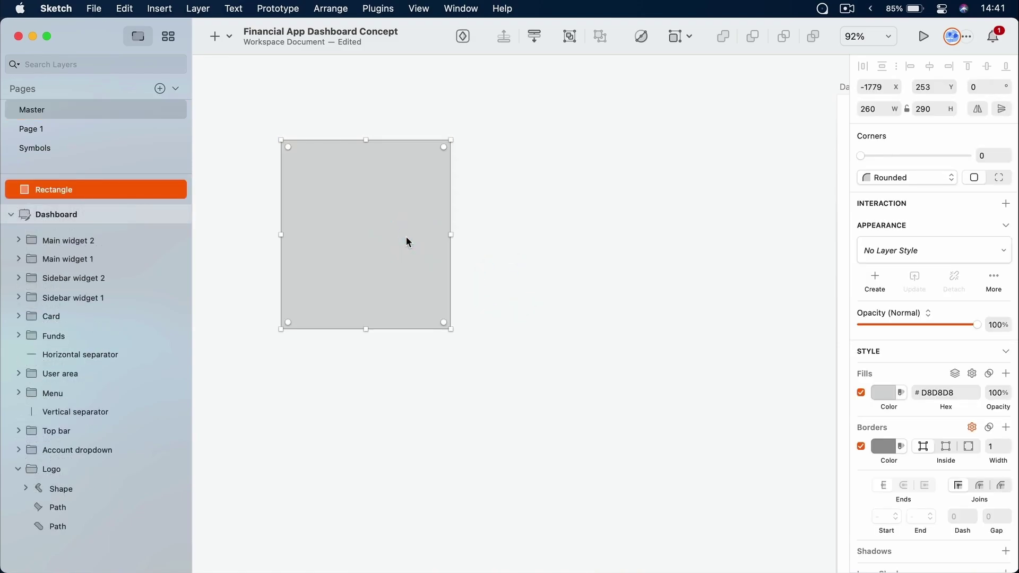
Group the rectangle on its own, then undo the grouping
key("super")
key("super+g")
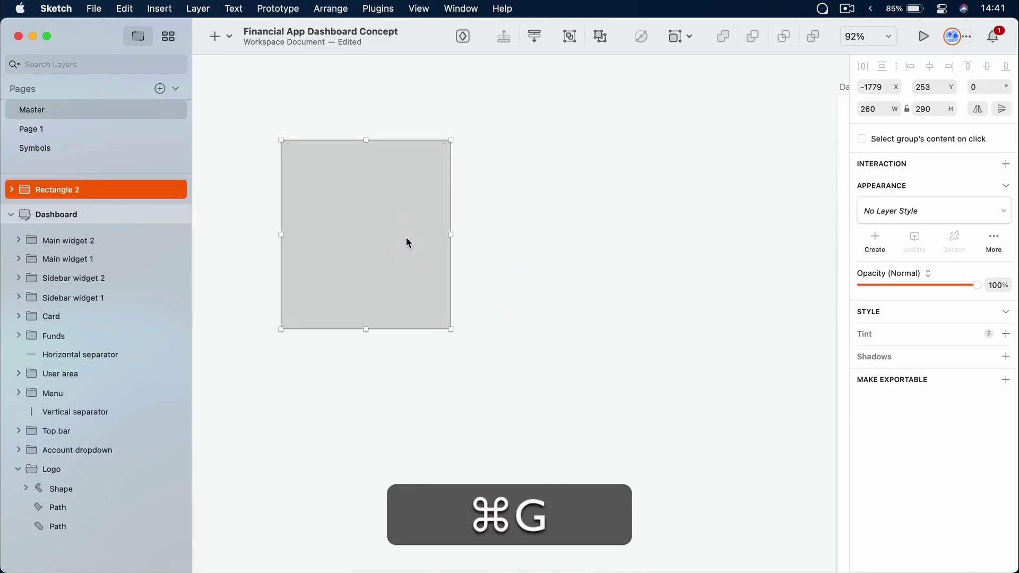
left_click(11, 190)
key("super+z")
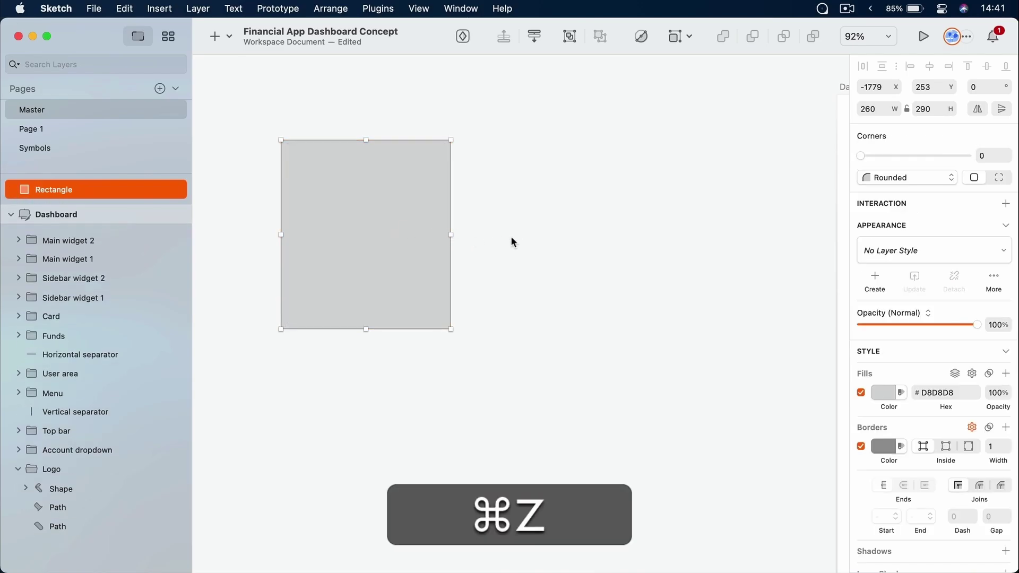
left_click(514, 236)
left_click(395, 222)
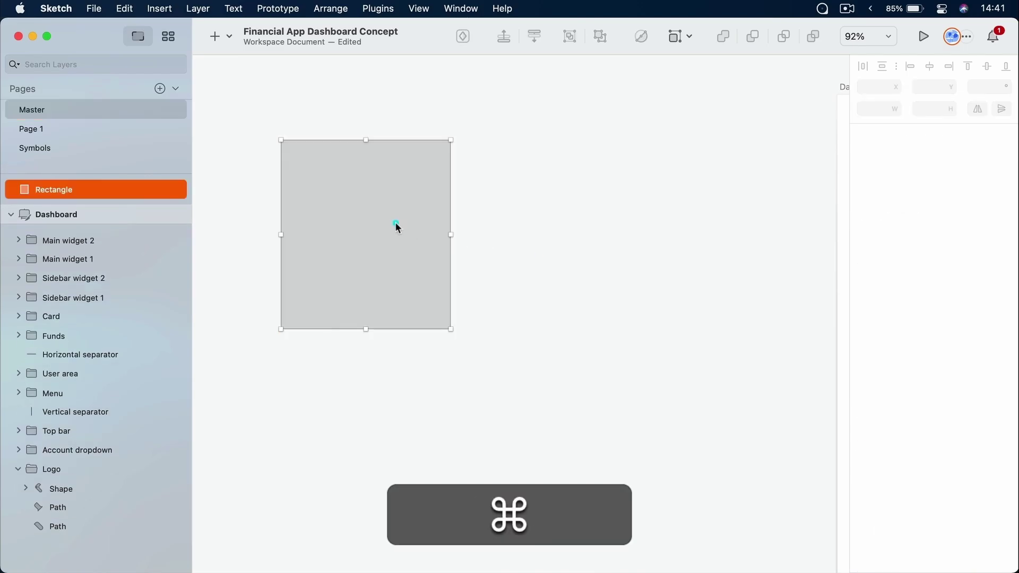
Duplicate the rectangle, place the copy to its right, and group both as Group 4
key("shift+super+d")
left_click_drag(378, 234, 615, 227)
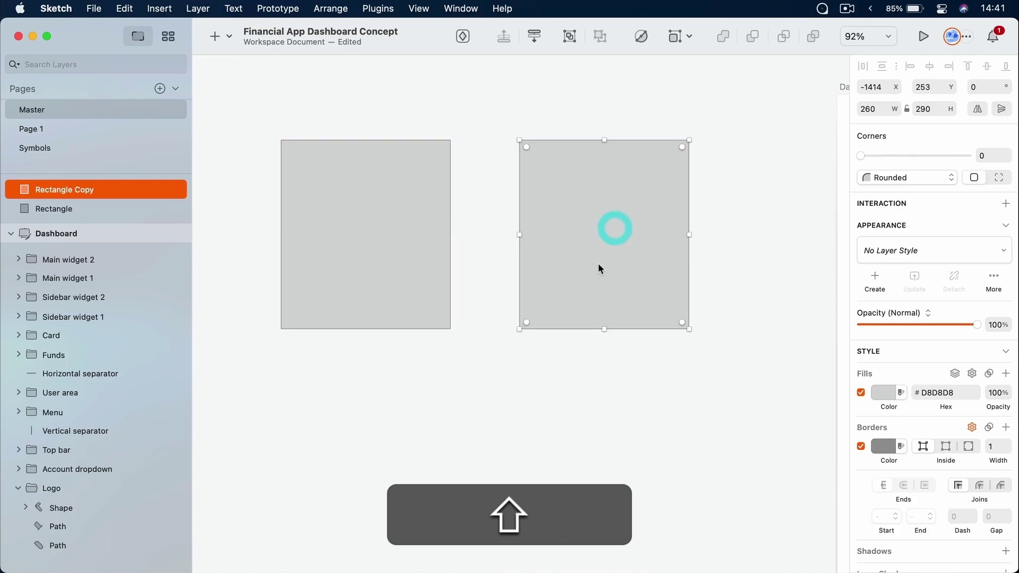
left_click(564, 368)
left_click_drag(591, 372, 416, 260)
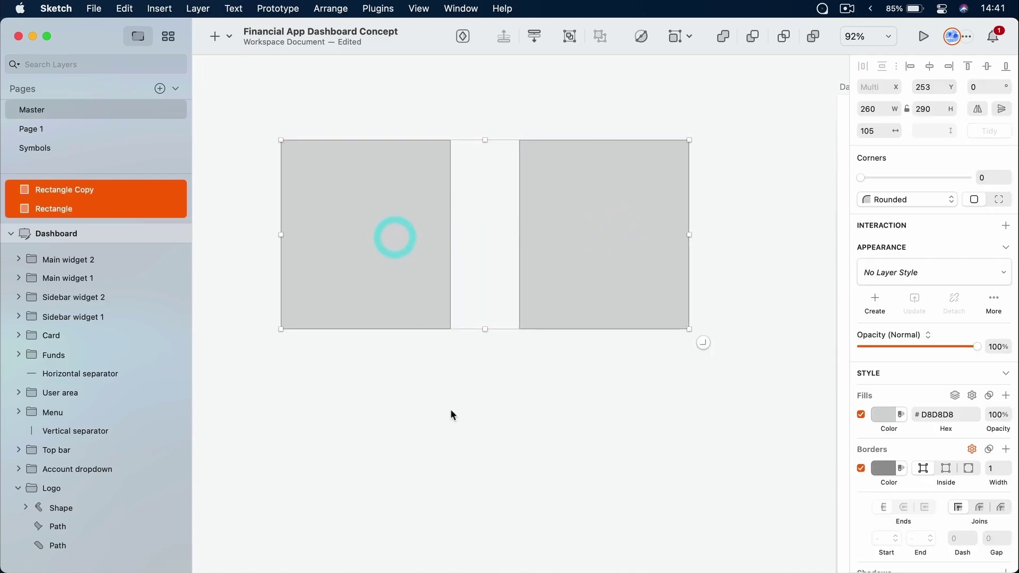
key("super+g")
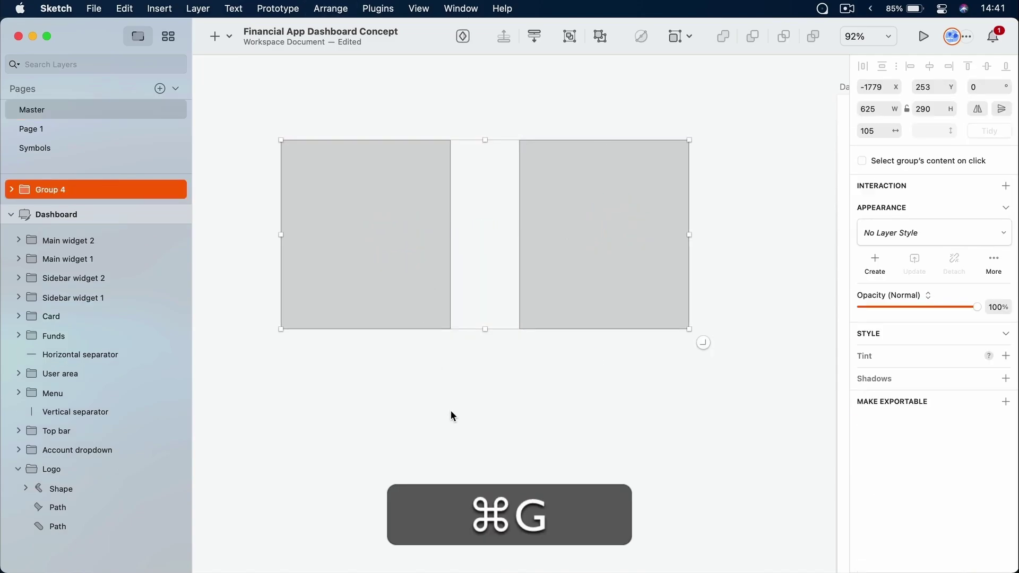
Move Group 4 up, then delete it
left_click(451, 410)
left_click_drag(458, 326, 405, 225)
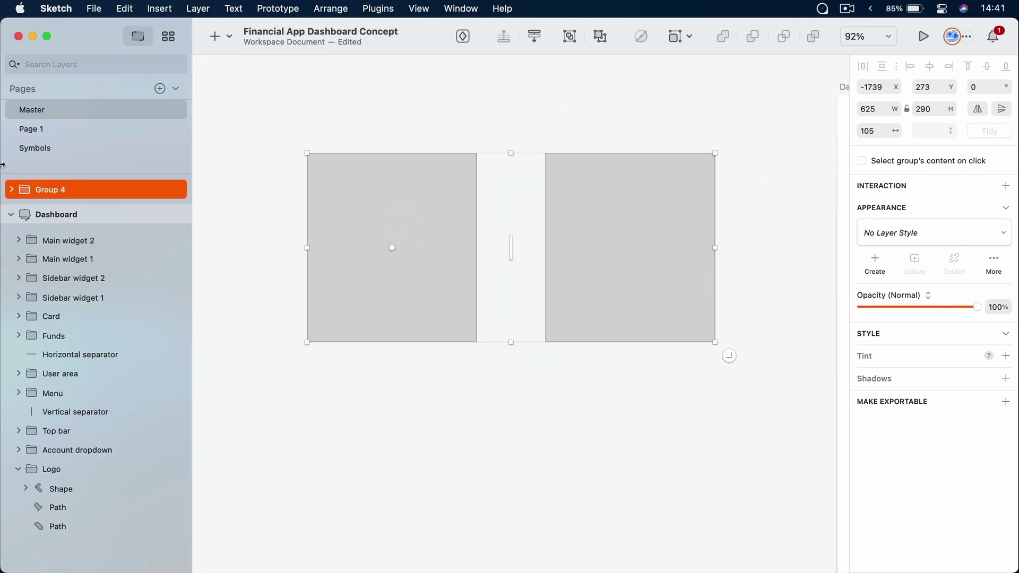
key("BackSpace")
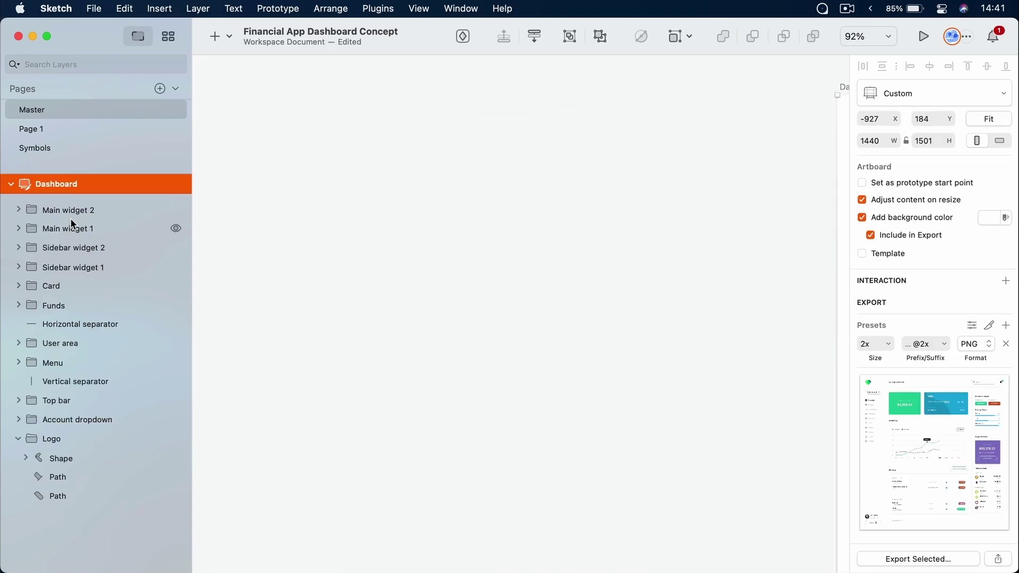
left_click(580, 160)
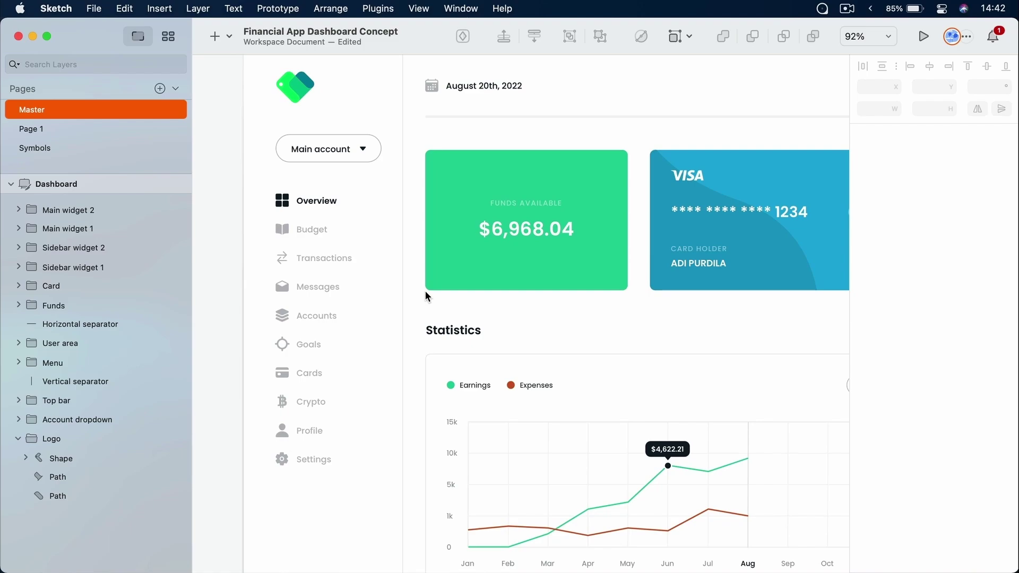
Pan to the Dashboard artboard's date header and Statistics chart, then open the Insert list
left_click_drag(548, 141, 513, 183)
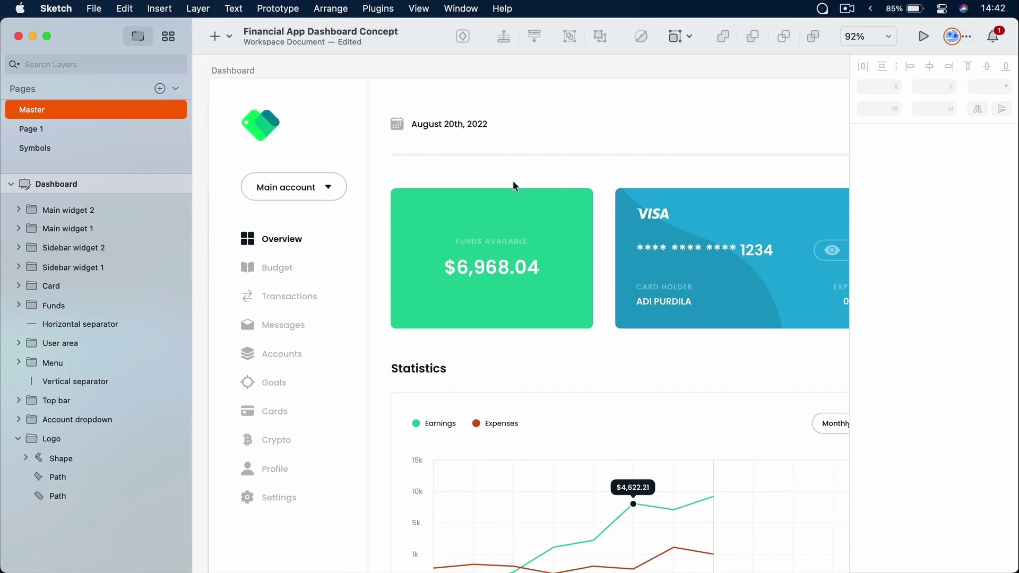
left_click(224, 37)
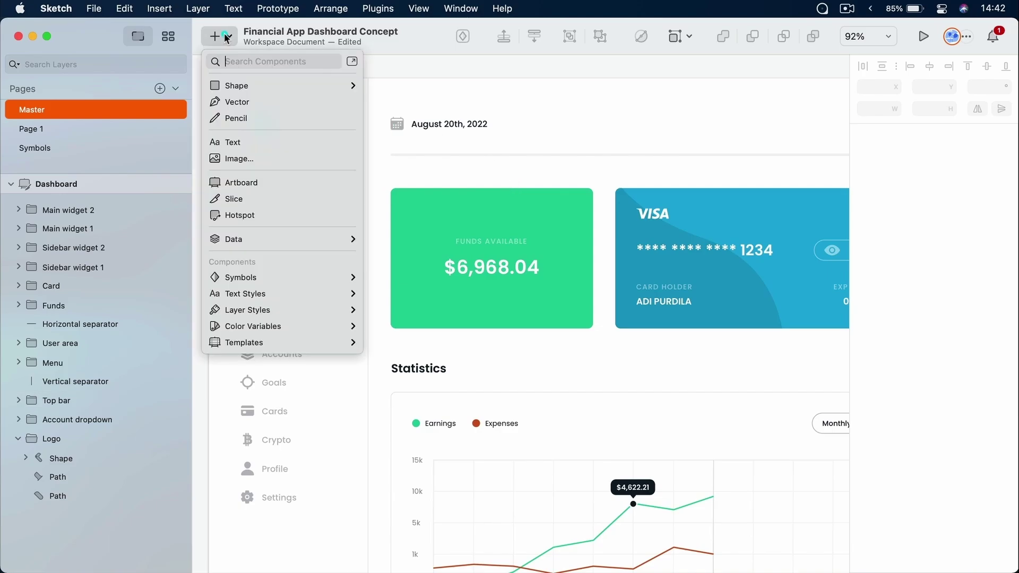
Add a 58×48 slice over the logo and a 623×703 slice over the date, cards and chart
left_click(253, 198)
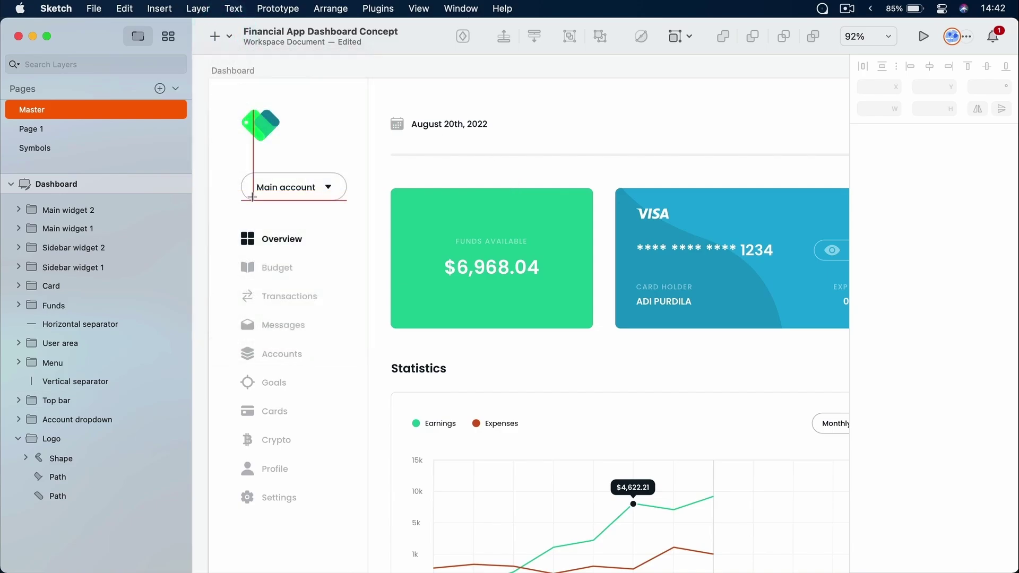
left_click(267, 113)
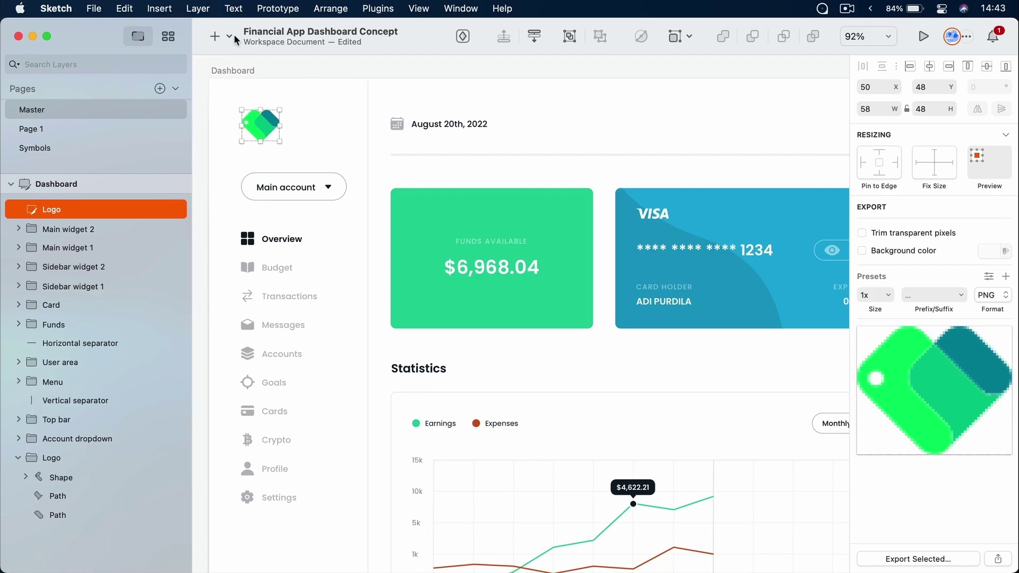
left_click(216, 36)
left_click(249, 198)
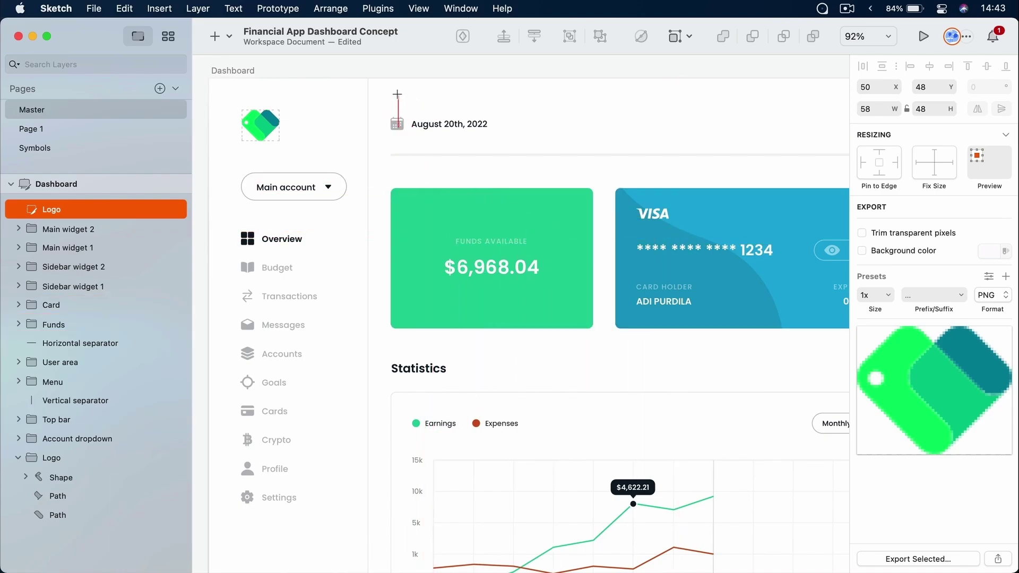
left_click_drag(388, 88, 795, 546)
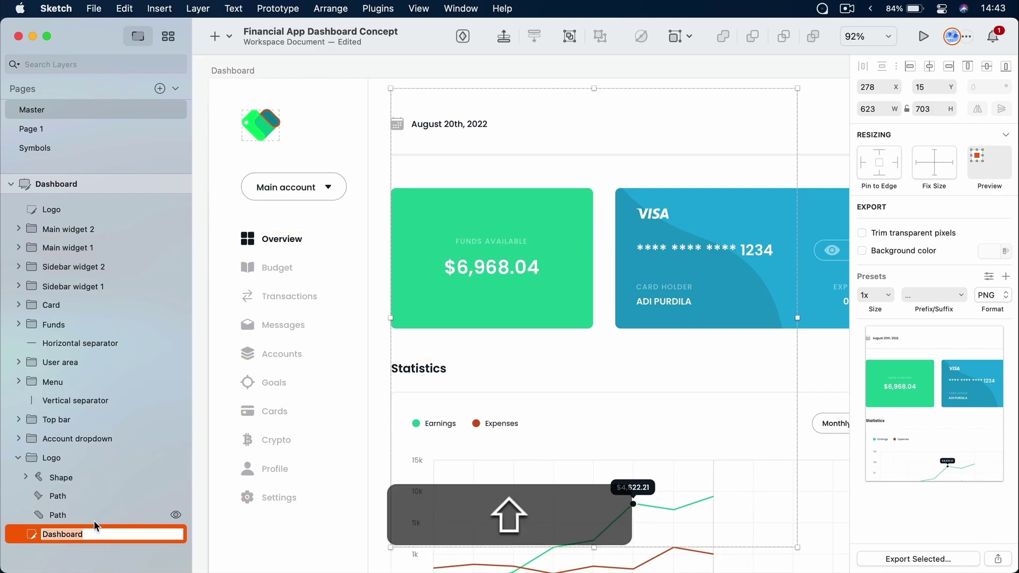
Name the 623×703 slice Export me, test grouping it and undo, then deselect
type("Export me")
key("Return")
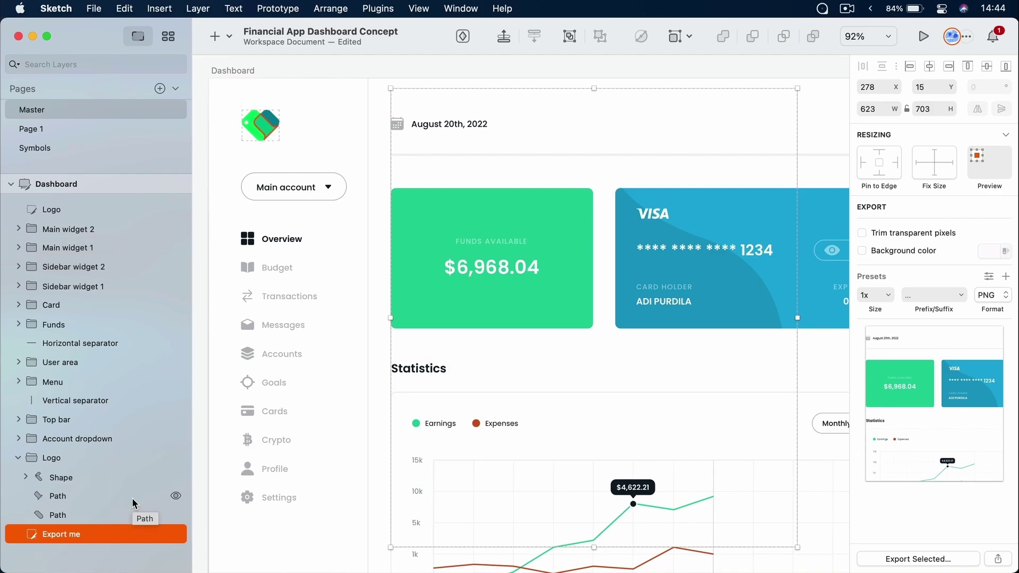
double_click(65, 534)
key("super+g")
key("super+z")
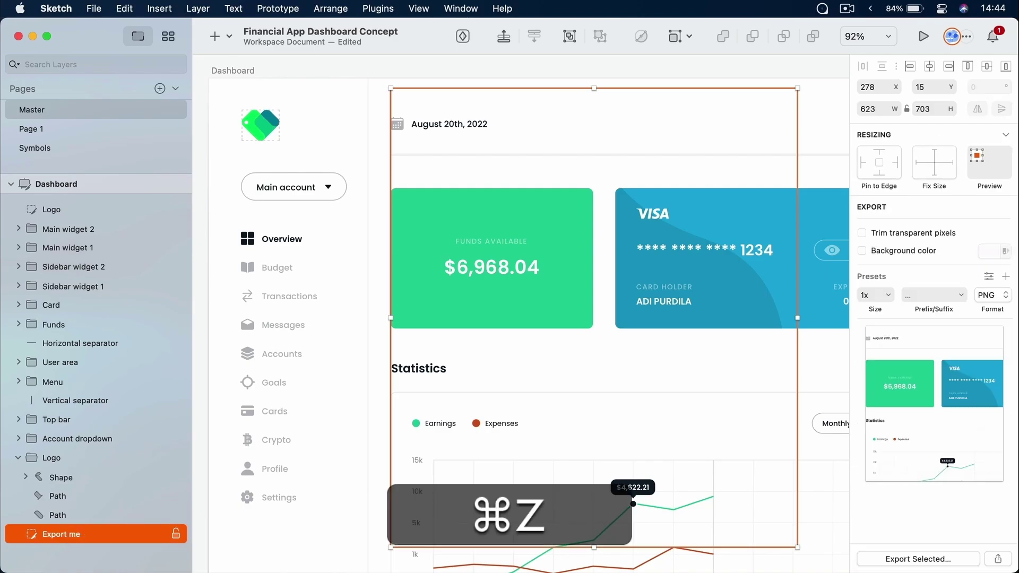
left_click(207, 290)
left_click_drag(337, 218, 369, 228)
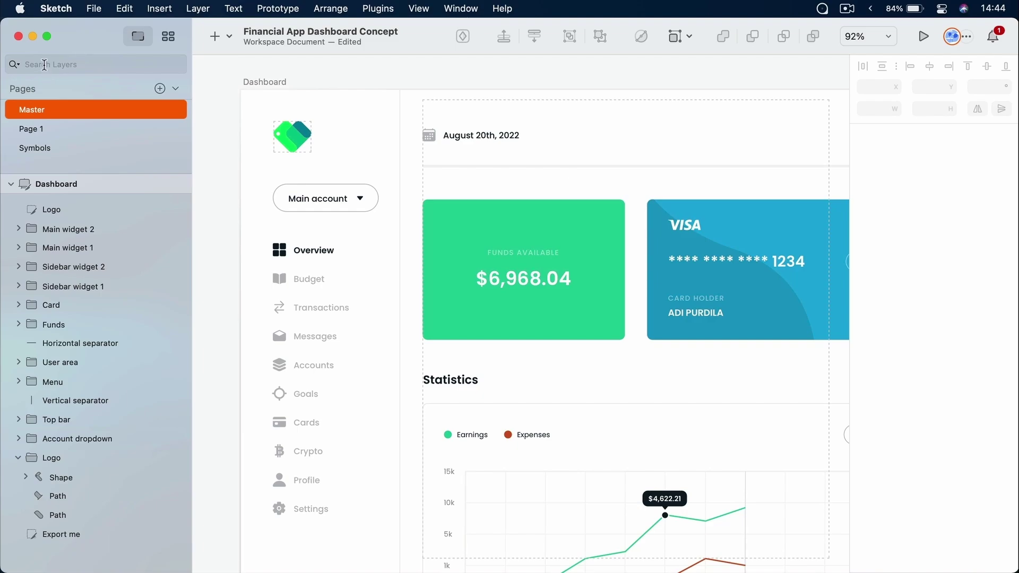
Search the layers for 'stati', select the Statistics text layer, then clear the search
left_click(60, 64)
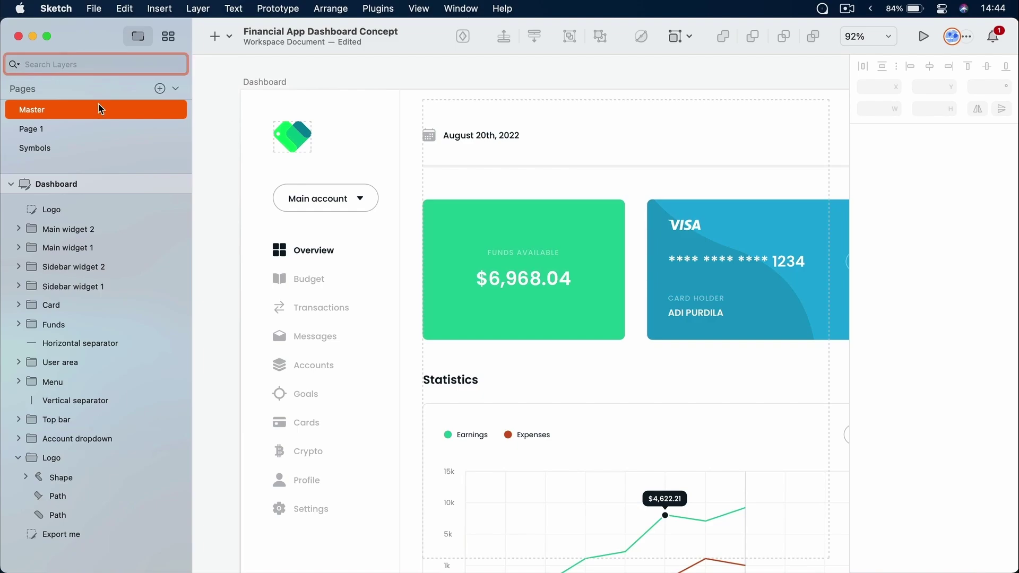
type("stat")
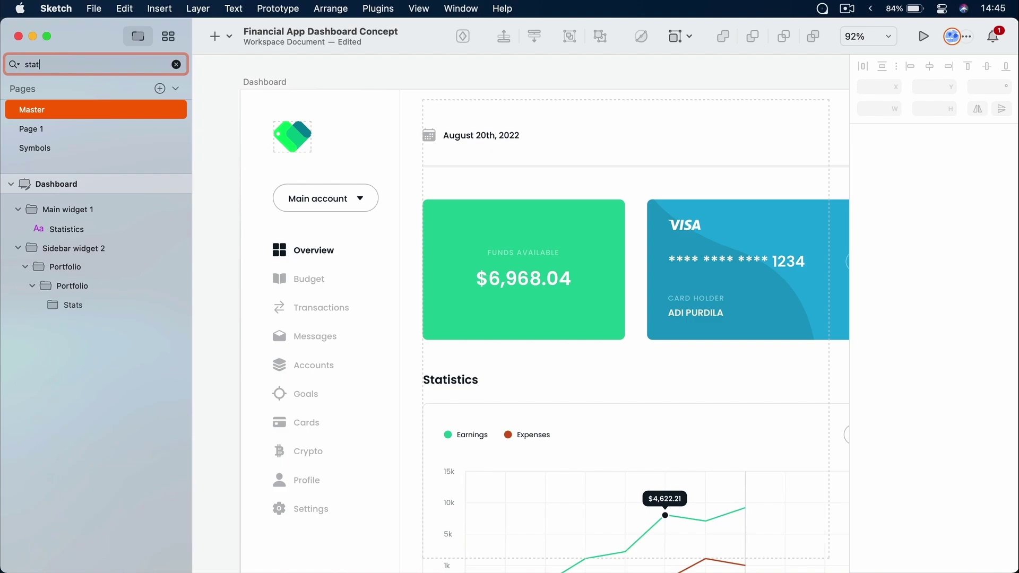
type("i")
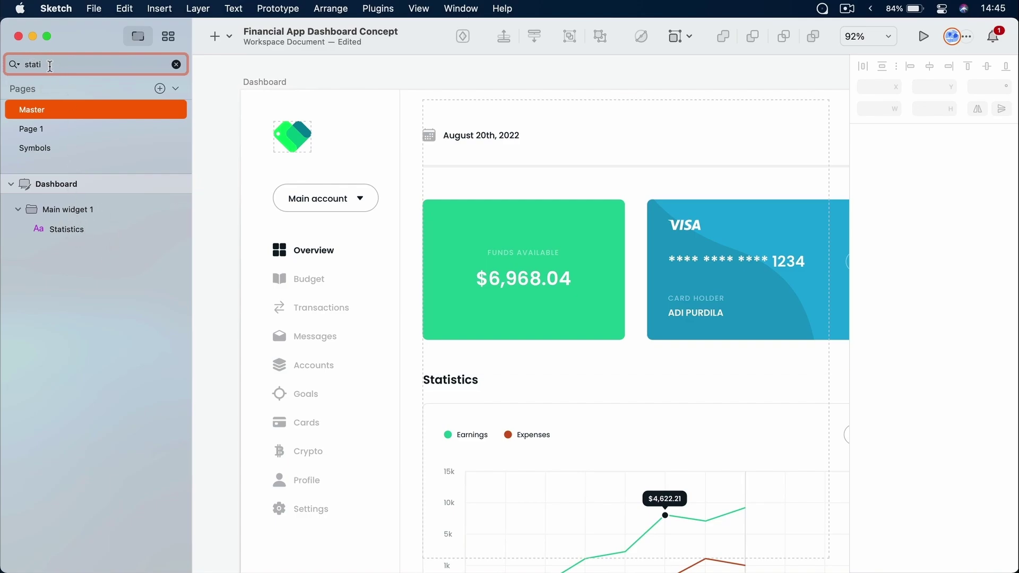
left_click(87, 229)
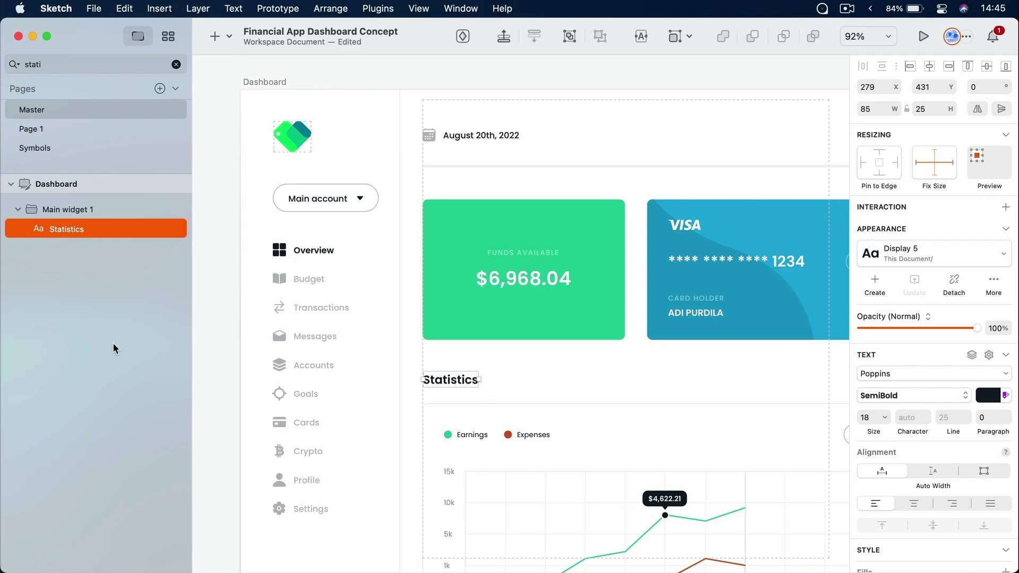
left_click(176, 64)
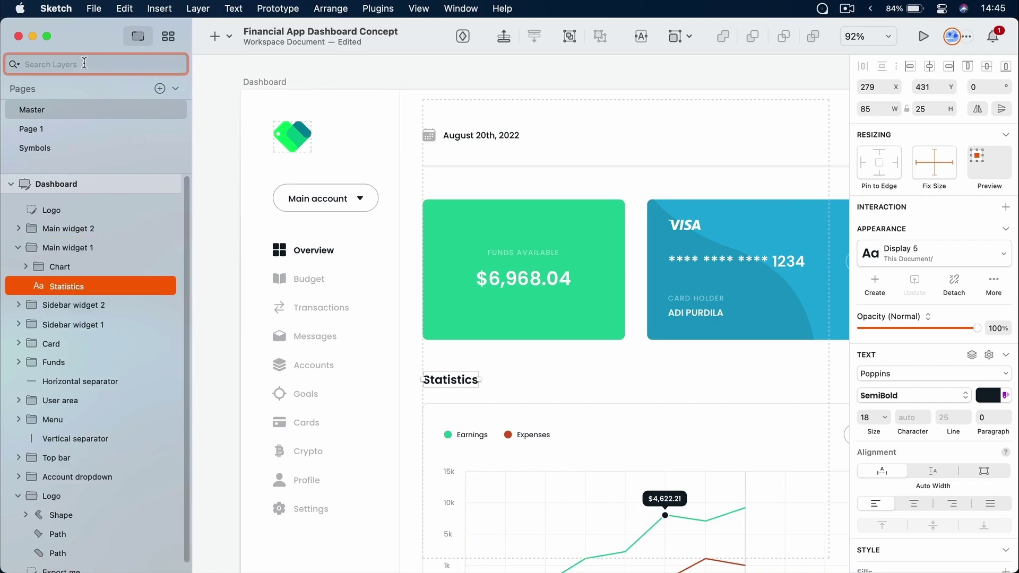
Filter the layer list to show only Shape layers and scroll through the results
left_click(14, 64)
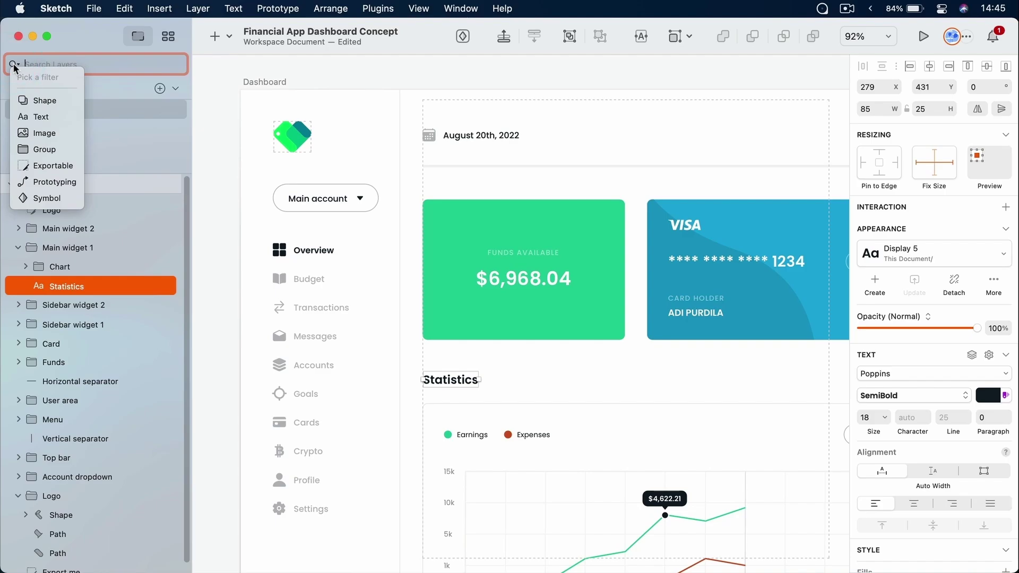
left_click(63, 103)
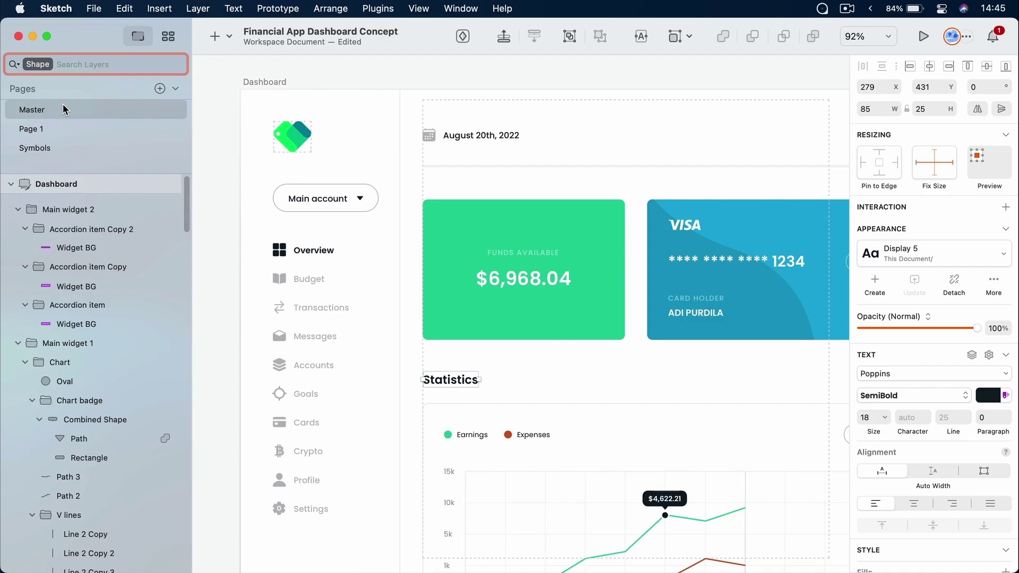
scroll(109, 264, "down", 15)
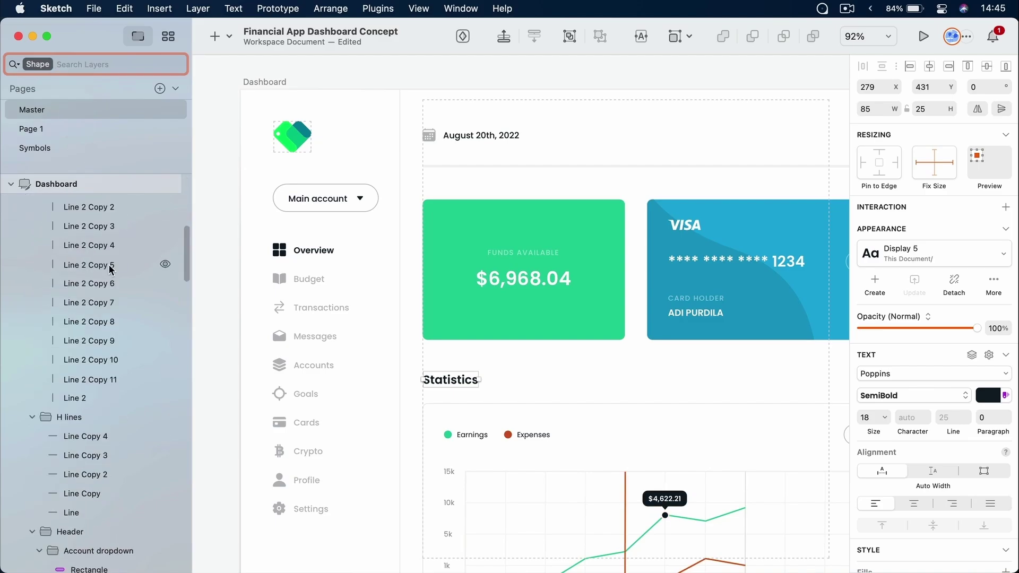
scroll(110, 270, "down", 20)
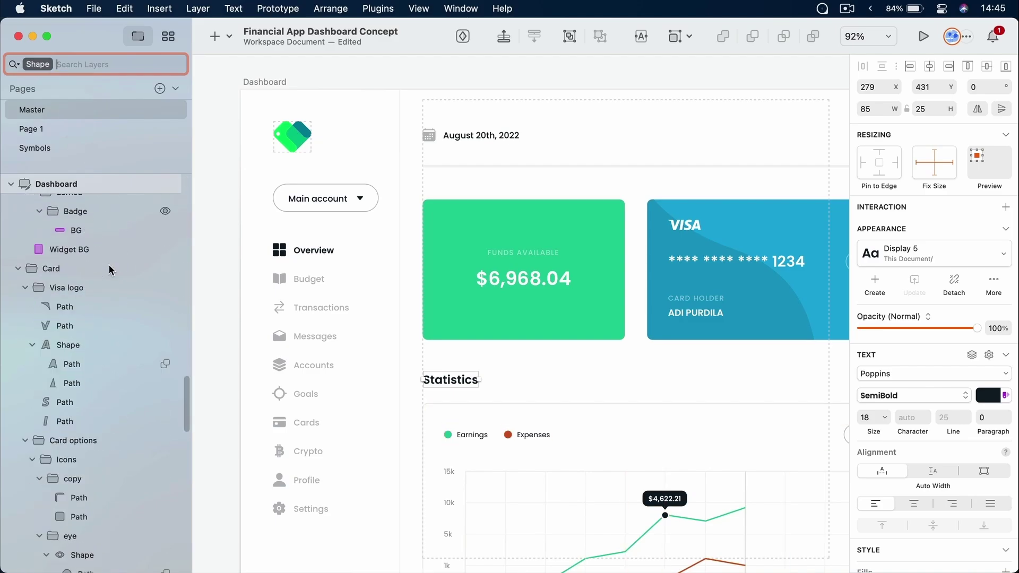
scroll(110, 270, "down", 10)
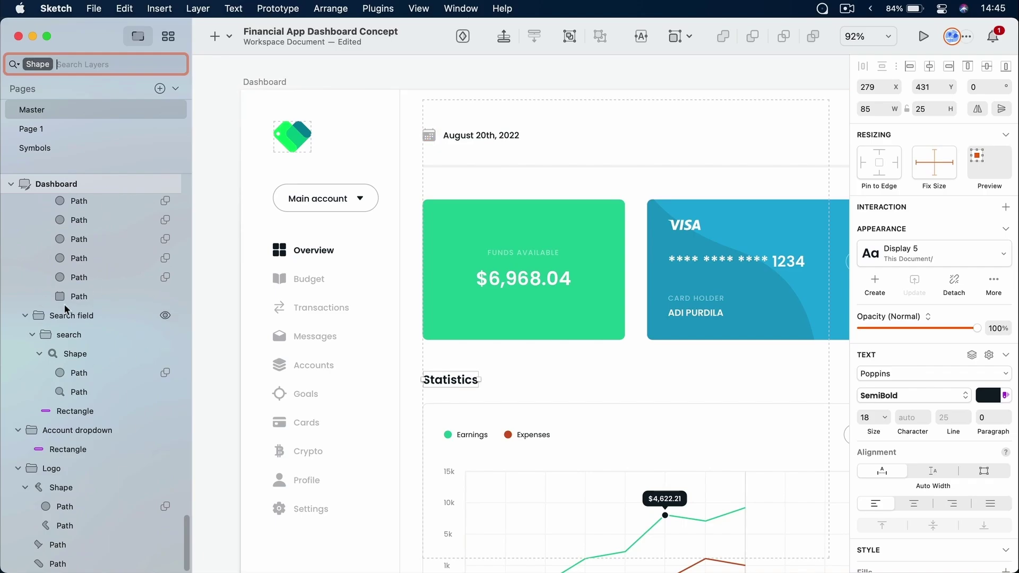
scroll(66, 310, "up", 20)
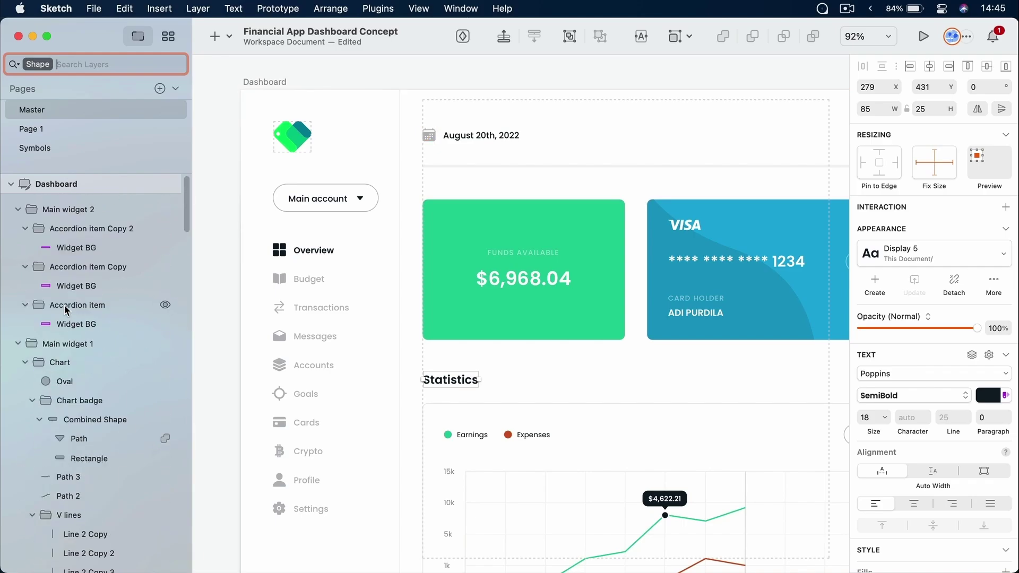
Search layers for 'widg' with a Text filter, removing the Shape filter and trimming the term
left_click(86, 64)
type("widge")
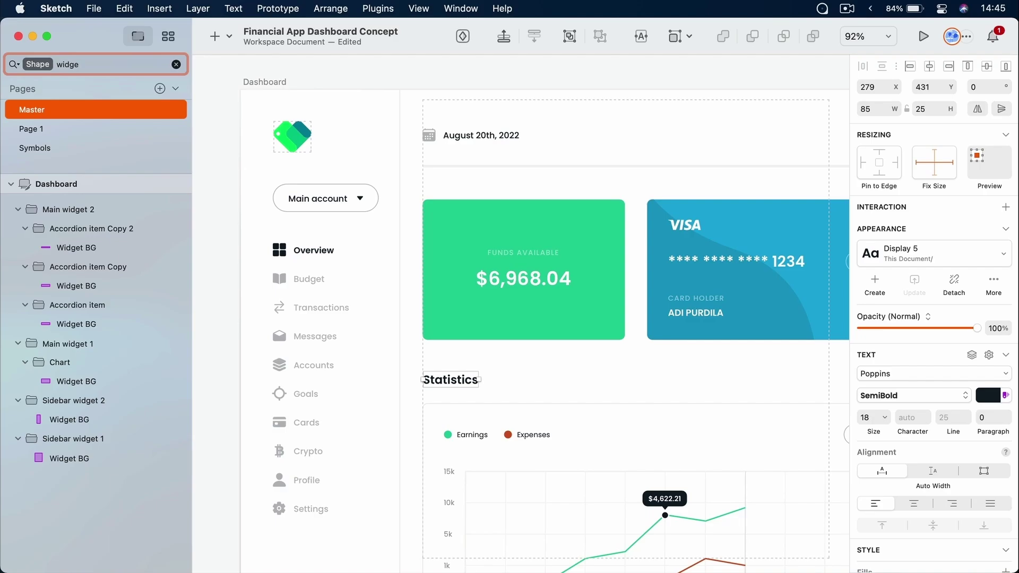
left_click(36, 64)
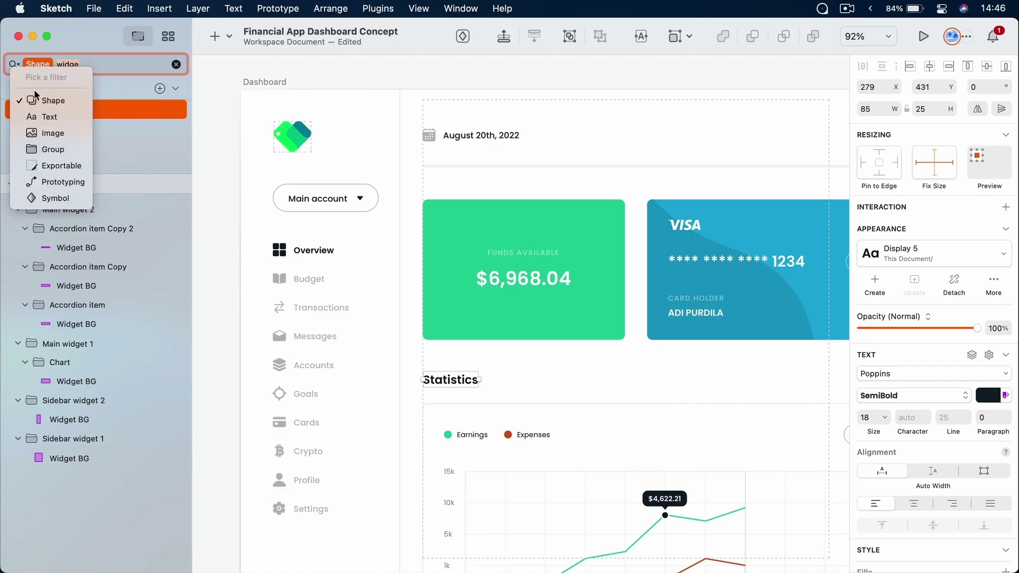
left_click(53, 120)
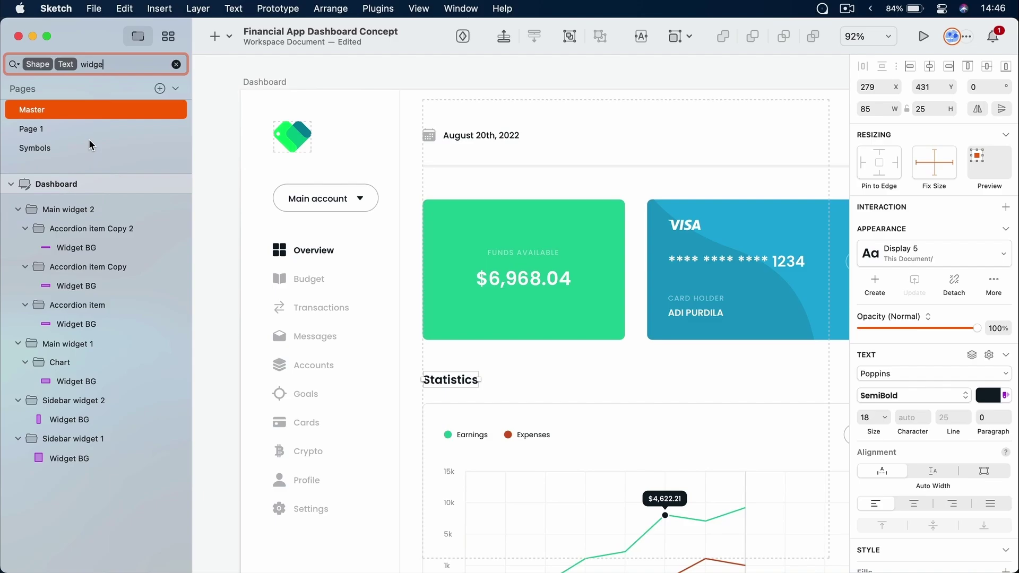
left_click(38, 66)
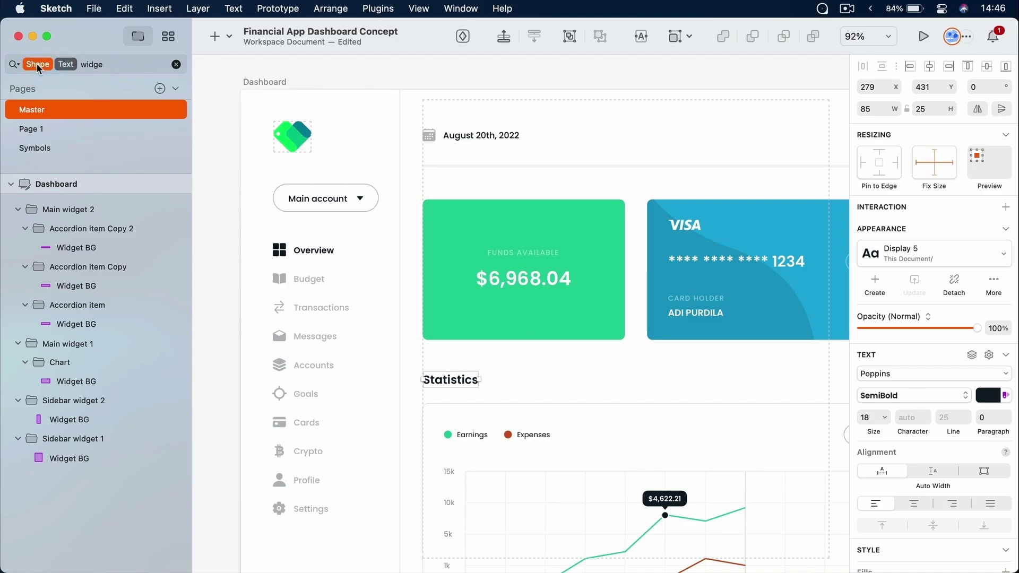
key("BackSpace")
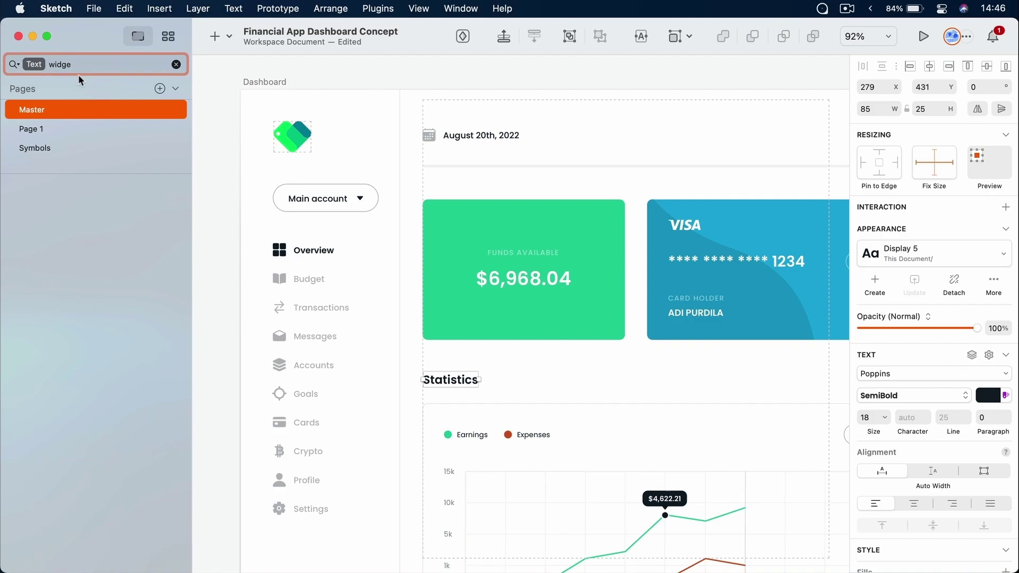
key("BackSpace")
key("BackSpace")
key("BackSpace")
key("BackSpace")
key("BackSpace")
scroll(86, 246, "down", 15)
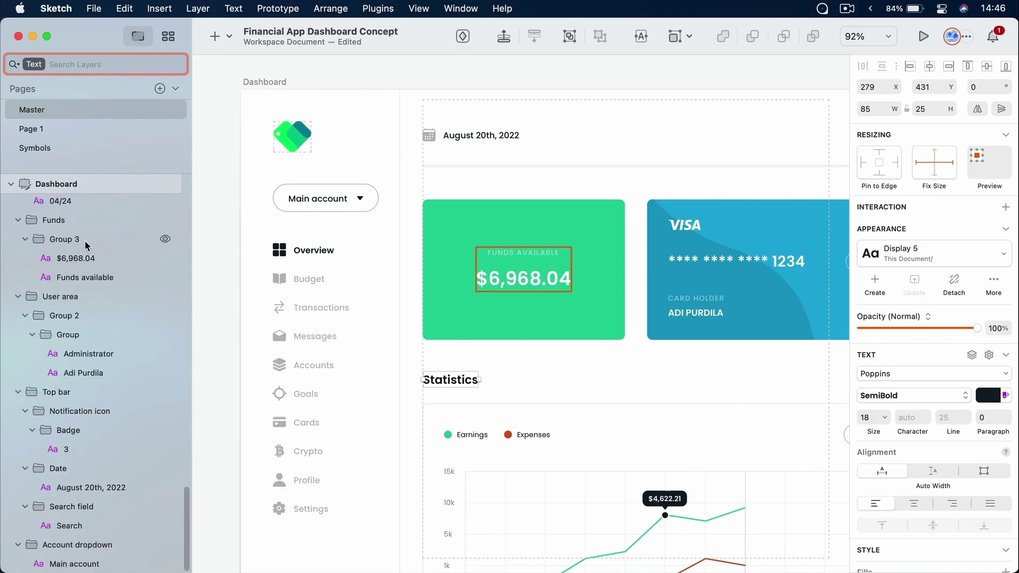
scroll(86, 245, "up", 15)
Switch the filter from Text to Symbol, then delete the Symbol filter to show all layers
left_click(13, 64)
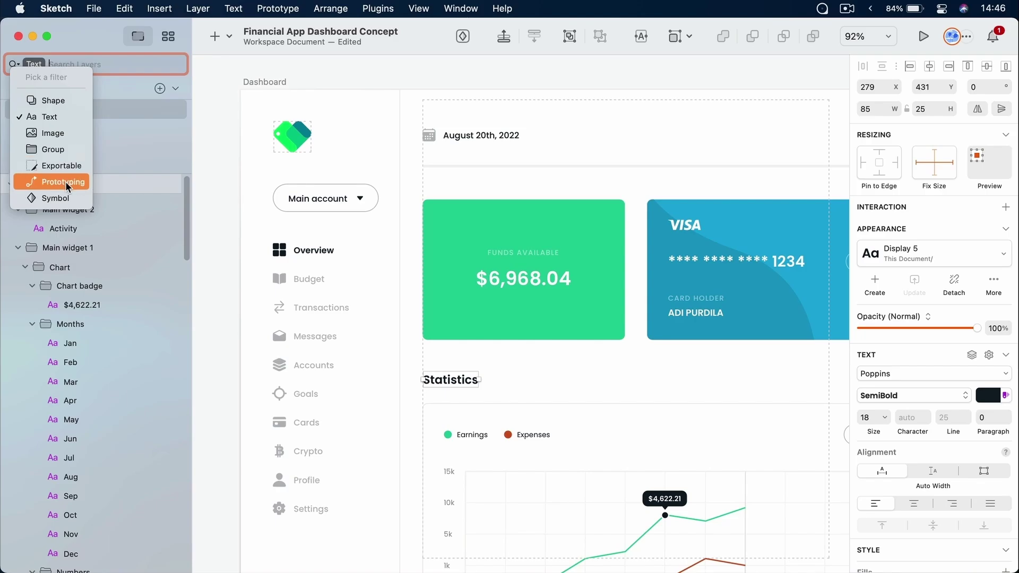
left_click(63, 198)
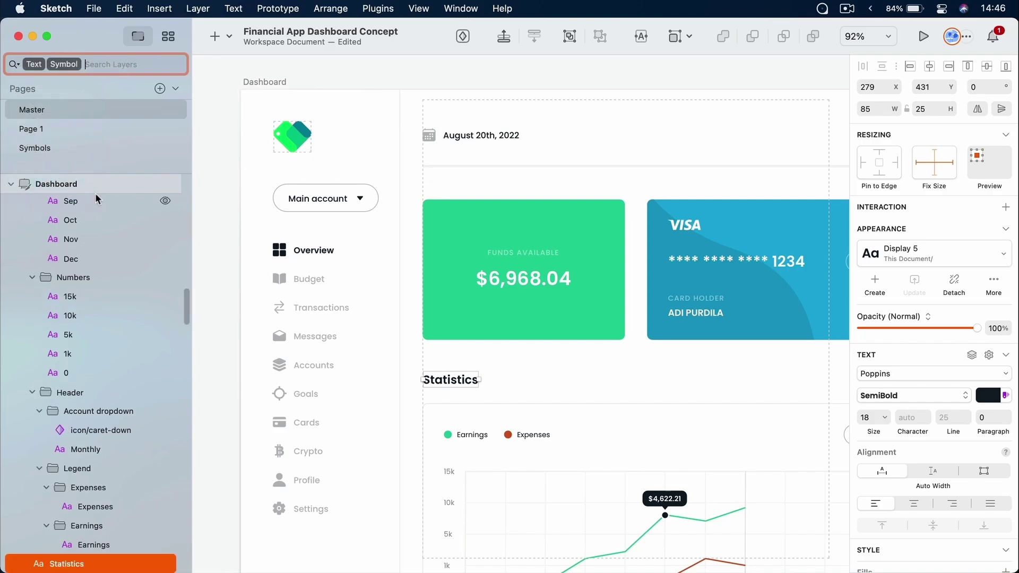
left_click(35, 65)
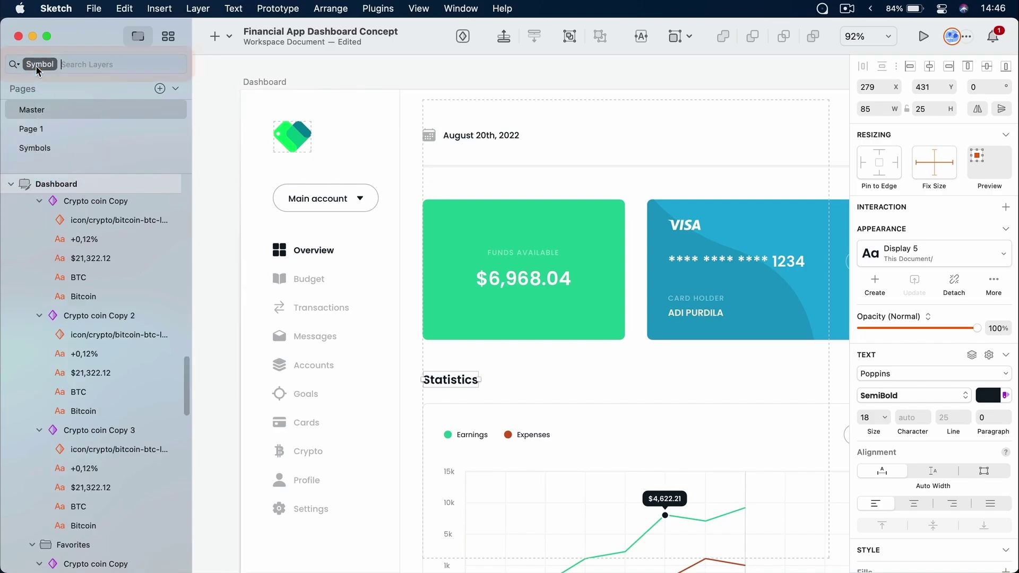
scroll(128, 287, "down", 15)
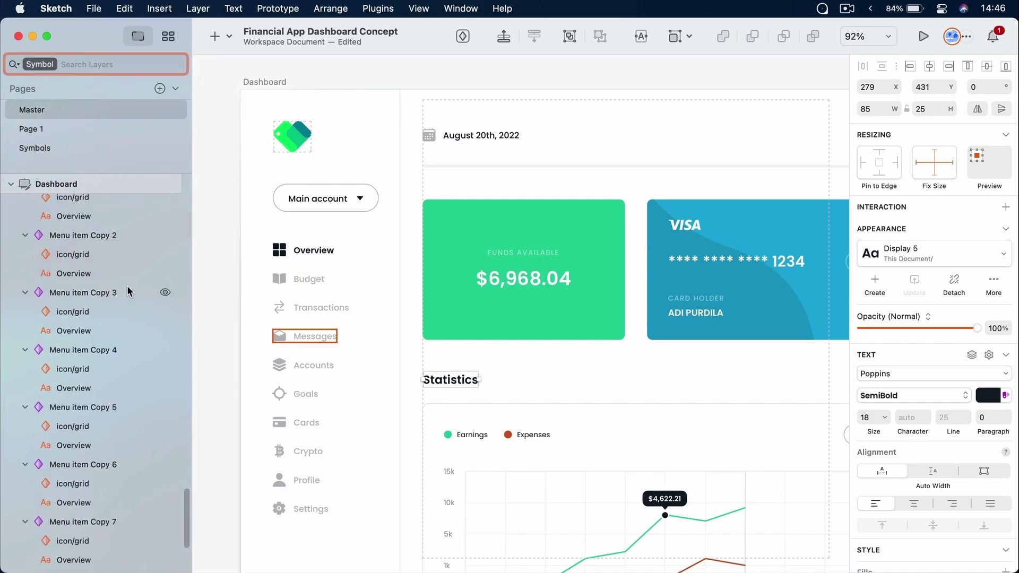
scroll(126, 286, "up", 15)
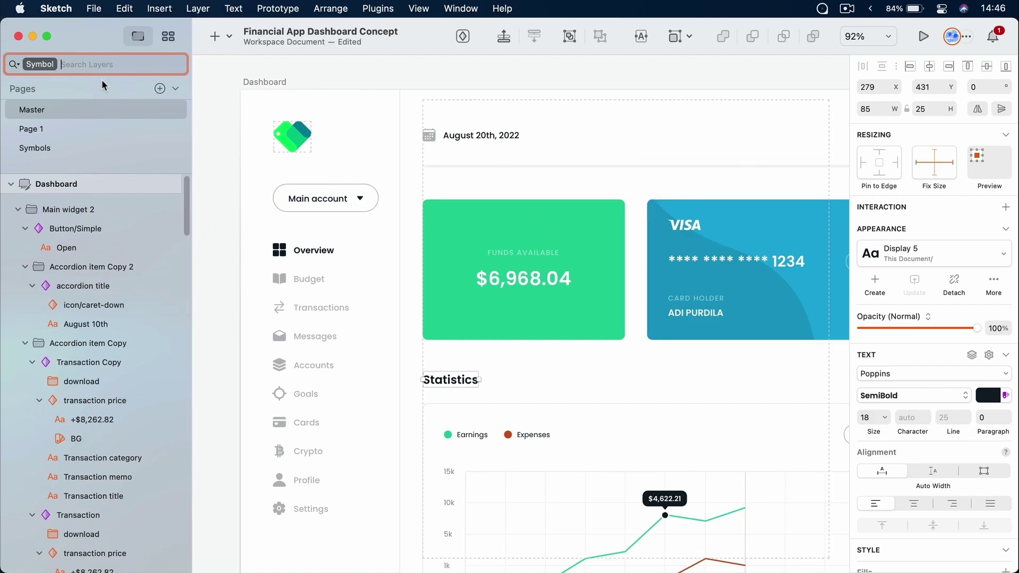
key("BackSpace")
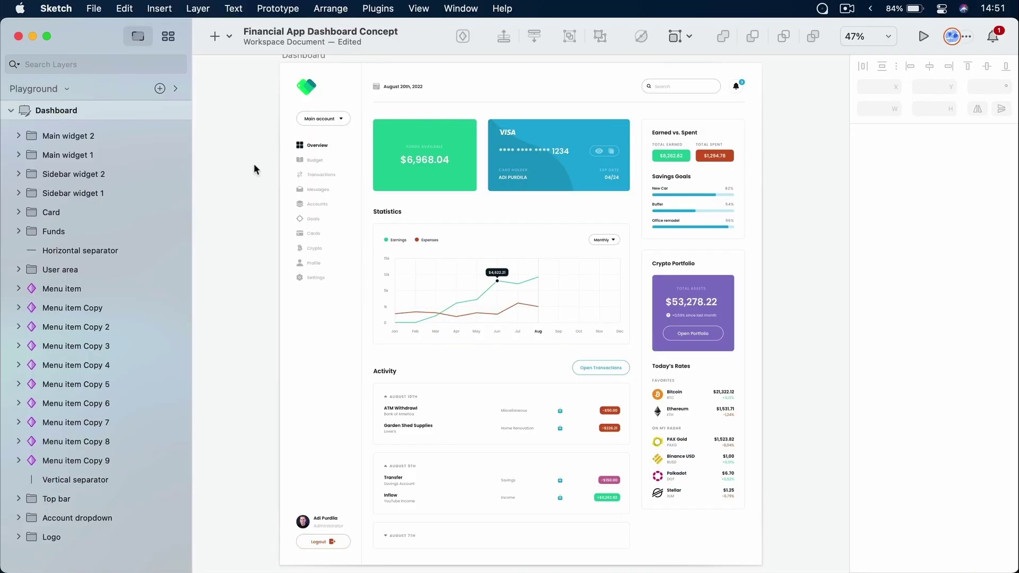
Zoom in on the sidebar menu items from Overview to Settings
left_click_drag(255, 123, 414, 291)
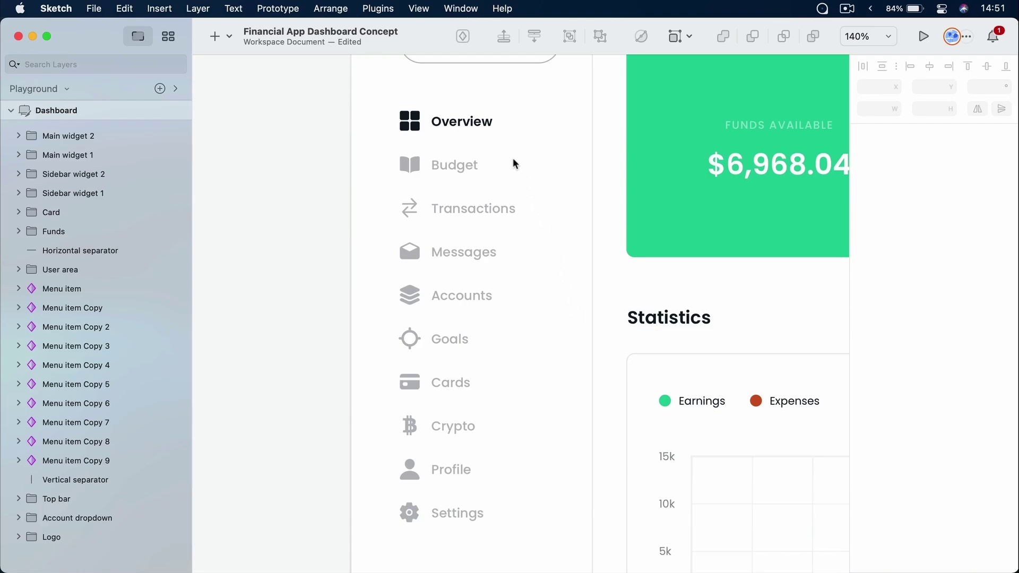
Select the Overview, Budget, Transactions, Messages, Accounts and Goals menu items in turn to inspect them
left_click(464, 120)
left_click(461, 166)
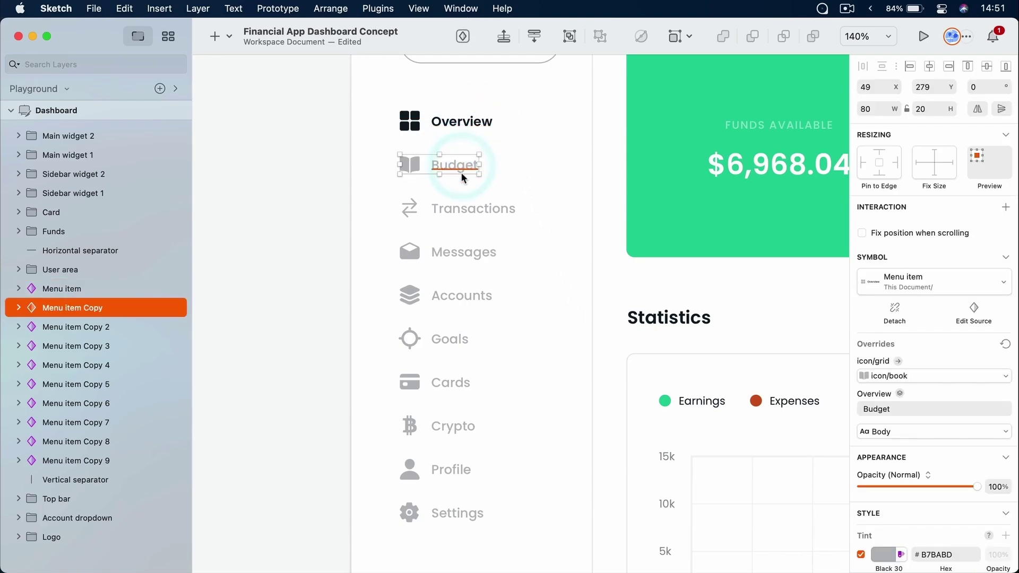
left_click(462, 209)
left_click(463, 254)
left_click(462, 295)
left_click(458, 337)
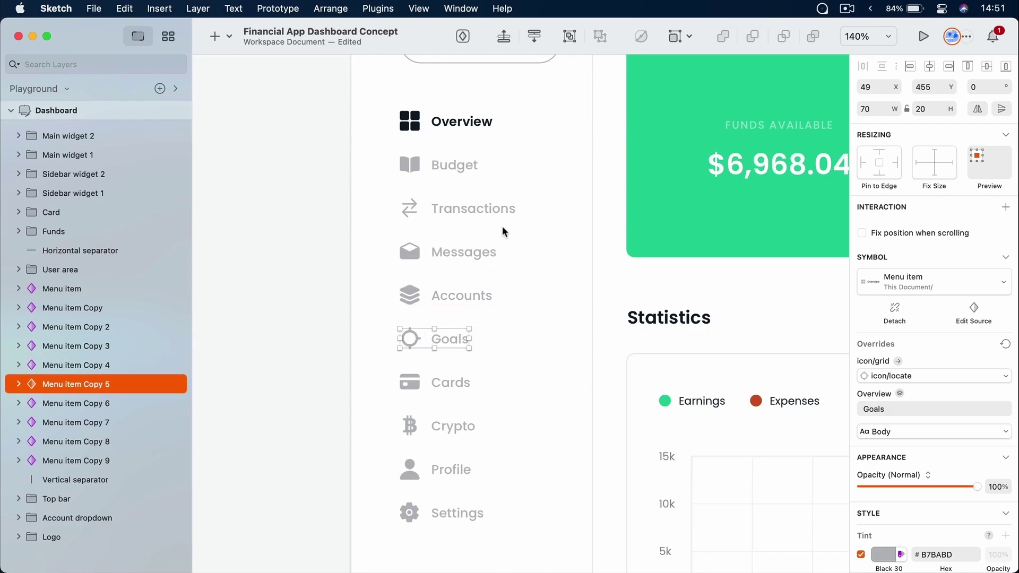
left_click(526, 328)
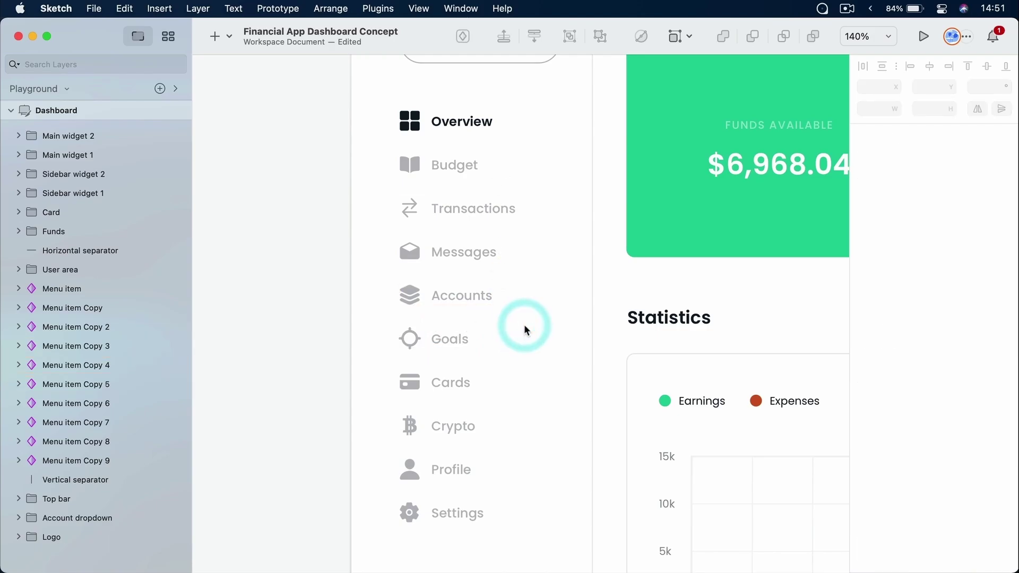
scroll(526, 328, "up", 4)
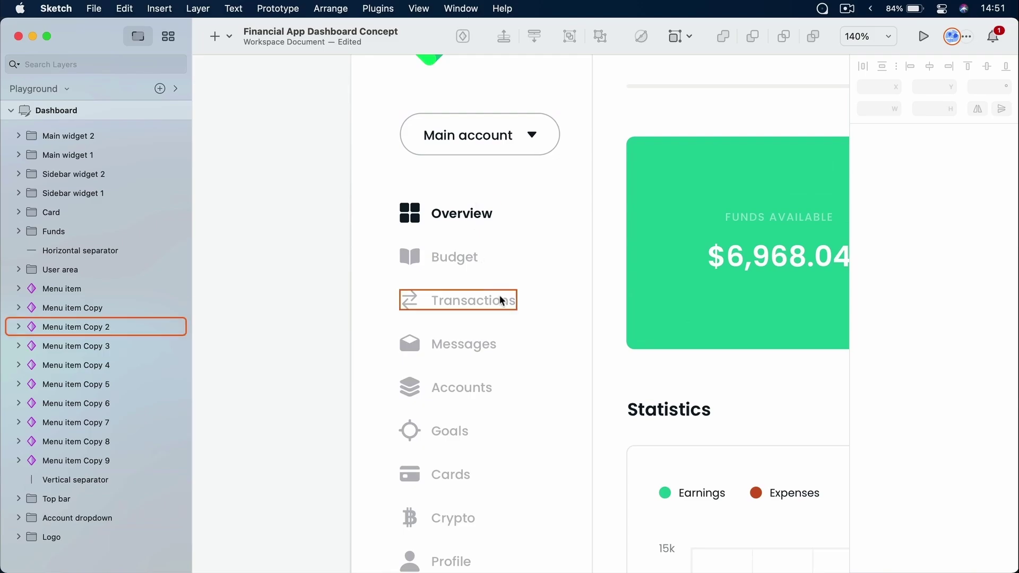
Nudge the Overview, Budget and Transactions items upward, then undo the moves
left_click(455, 219)
left_click_drag(455, 219, 455, 206)
left_click(457, 257)
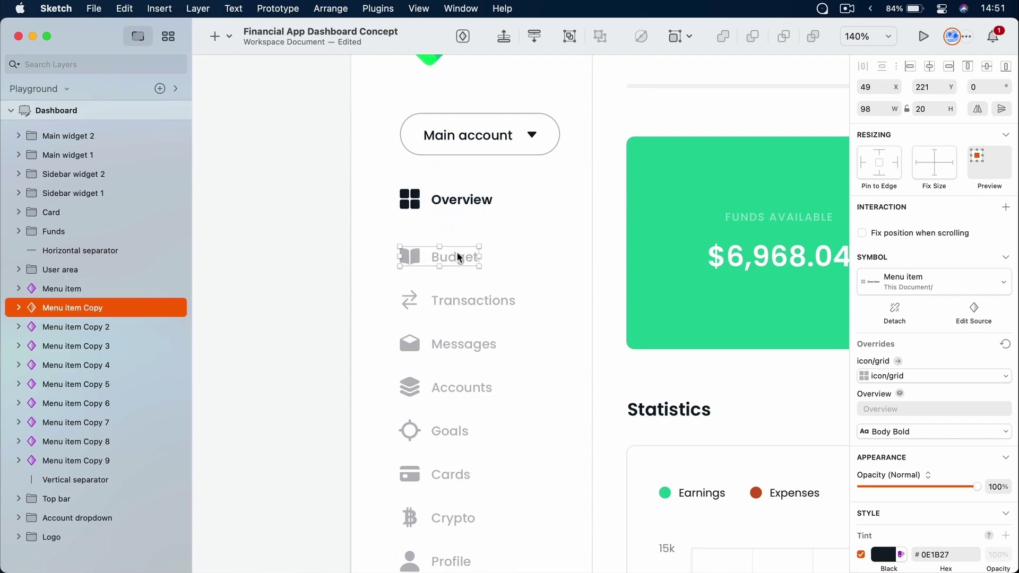
left_click_drag(458, 256, 457, 240)
left_click_drag(461, 293, 460, 275)
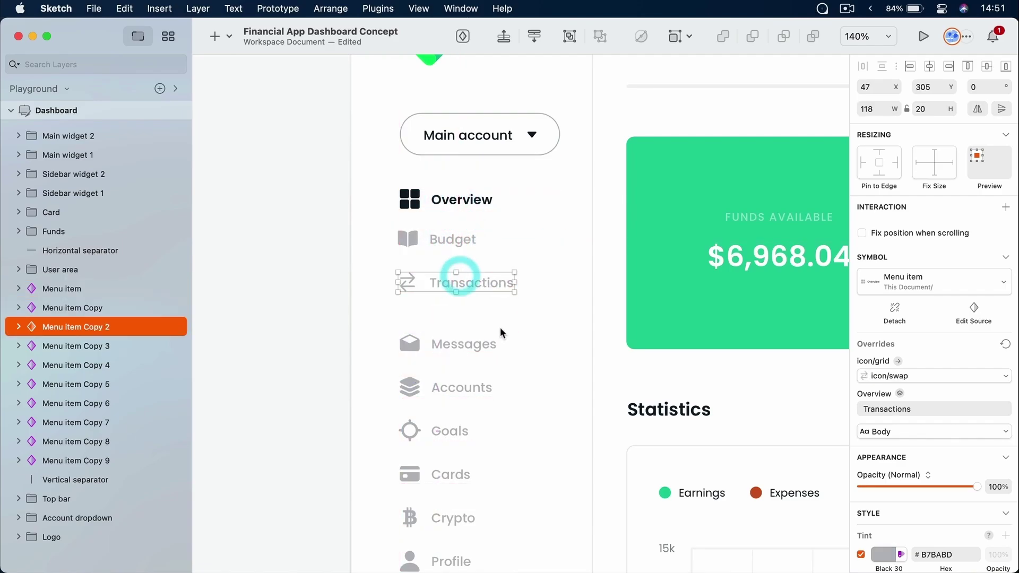
key("super+z")
key("super+z")
key("super+z")
key("super+z")
key("super+z")
key("super+z")
Marquee-select all ten menu items, Overview to Settings, and undo a trial move of them
scroll(552, 264, "down", 3)
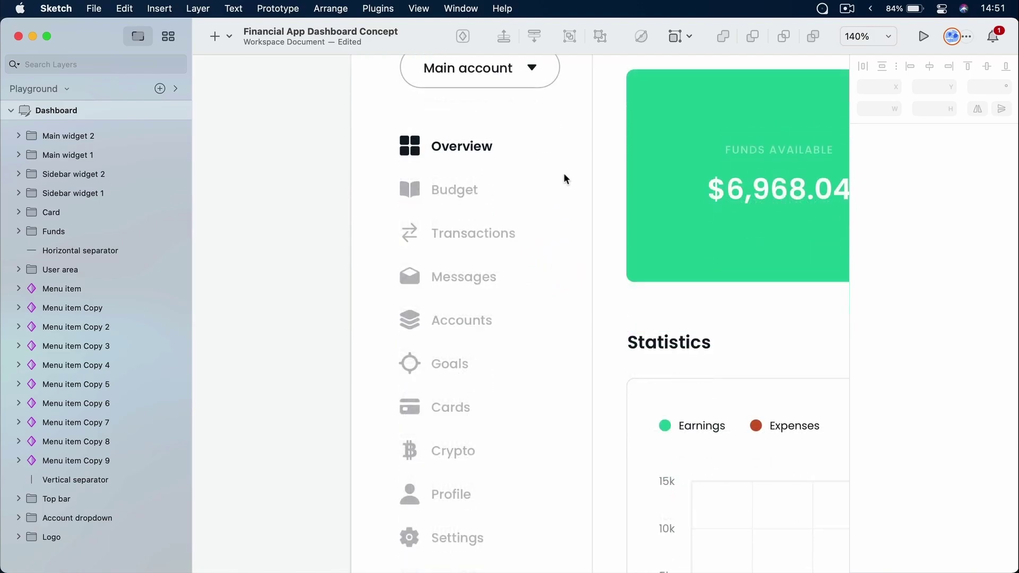
left_click_drag(555, 126, 419, 534)
scroll(510, 394, "down", 3)
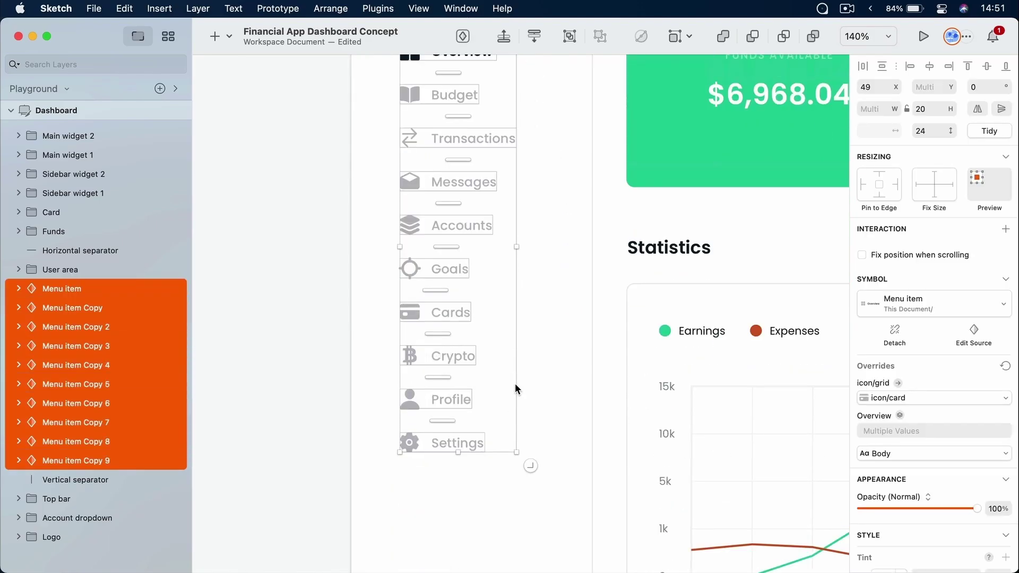
left_click_drag(477, 244, 476, 231)
scroll(552, 348, "up", 5)
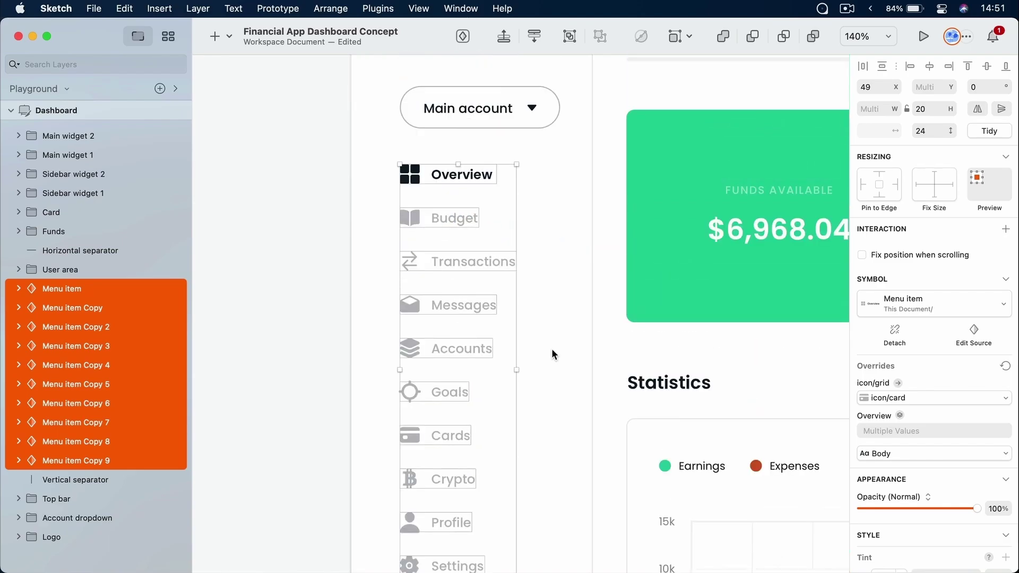
key("super+z")
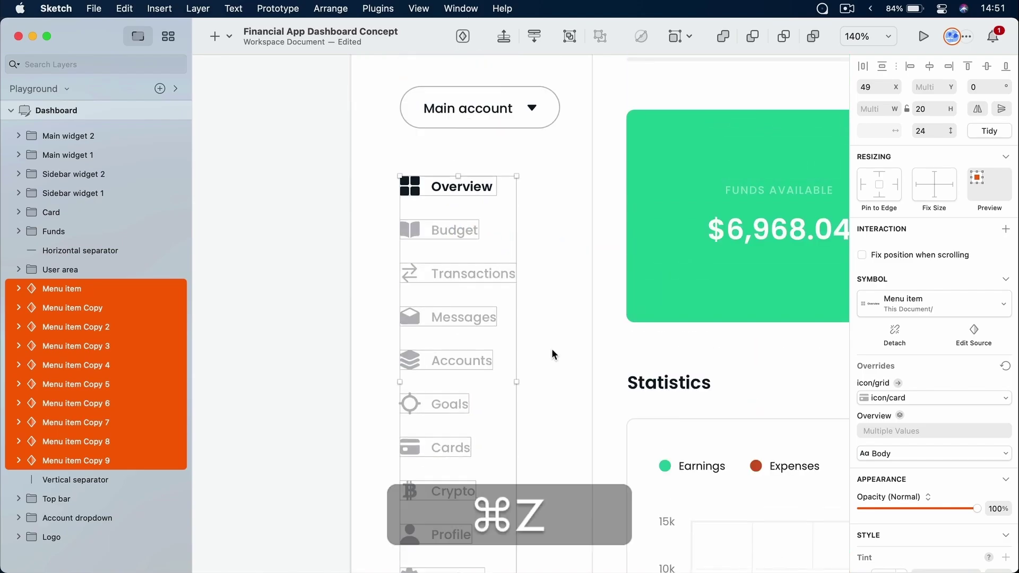
Group the ten selected menu items into one group using the Arrange menu
mouse_move(460, 353)
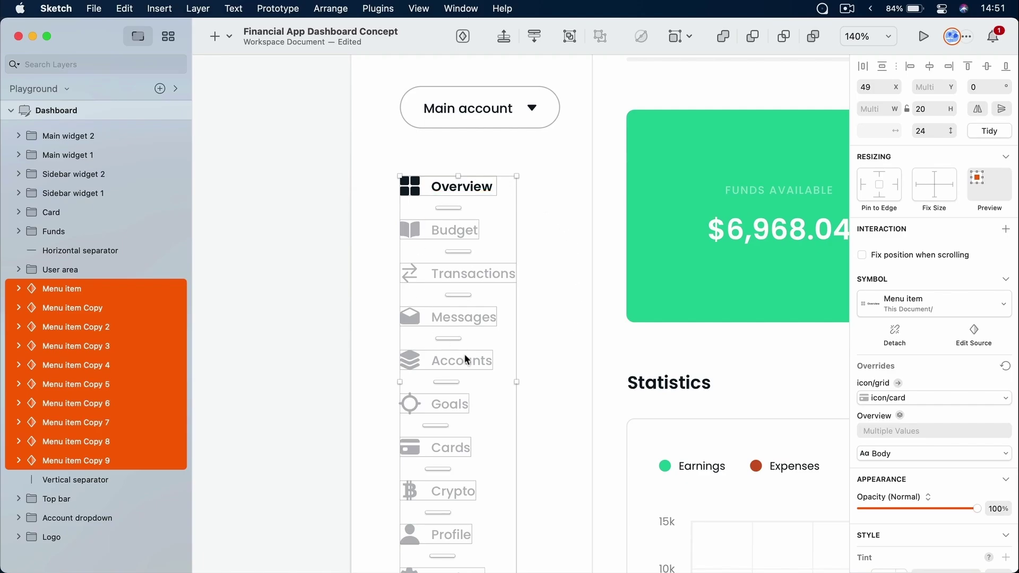
scroll(507, 338, "down", 5)
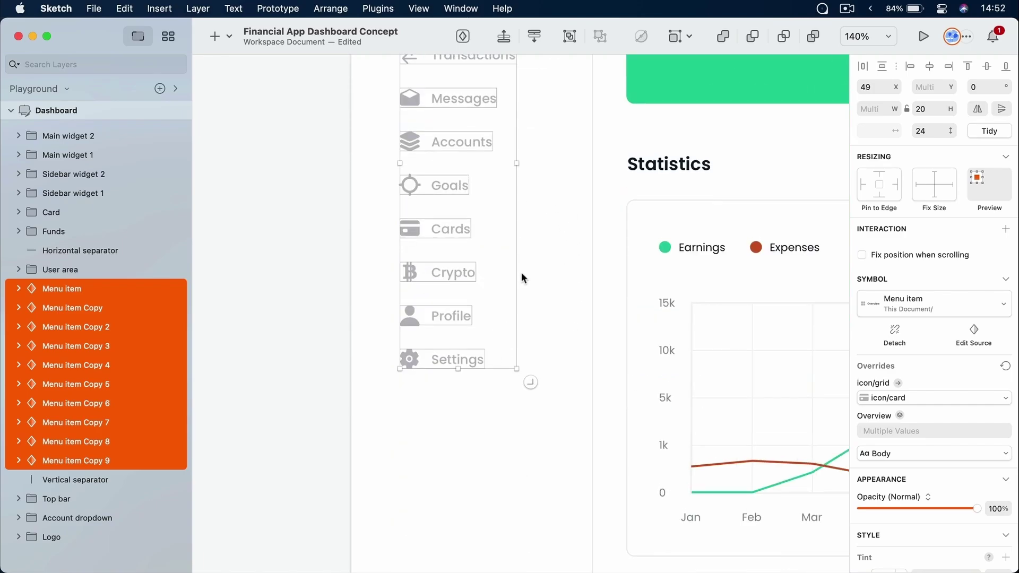
scroll(521, 272, "up", 2)
scroll(521, 272, "up", 1)
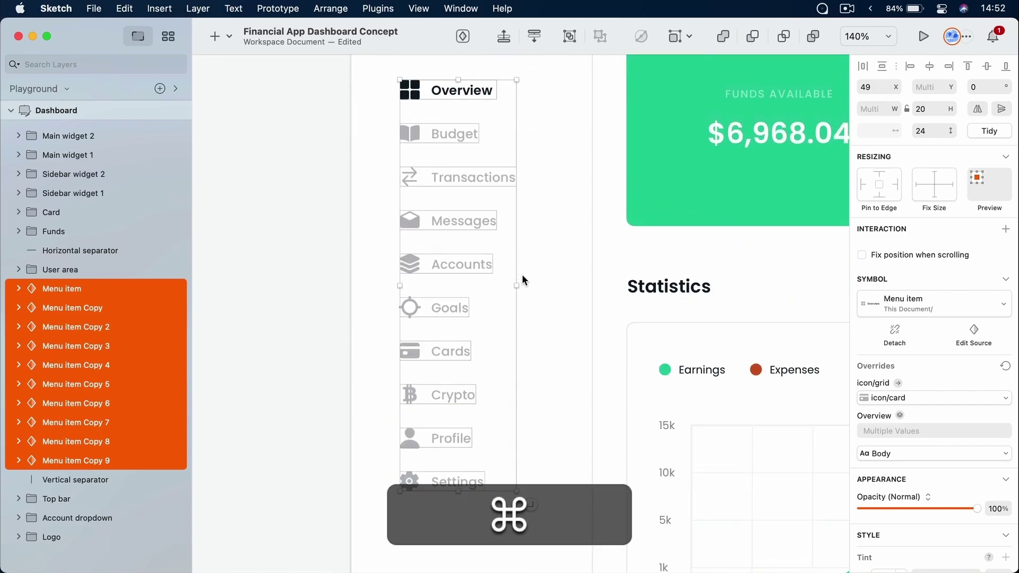
key("cmd+g")
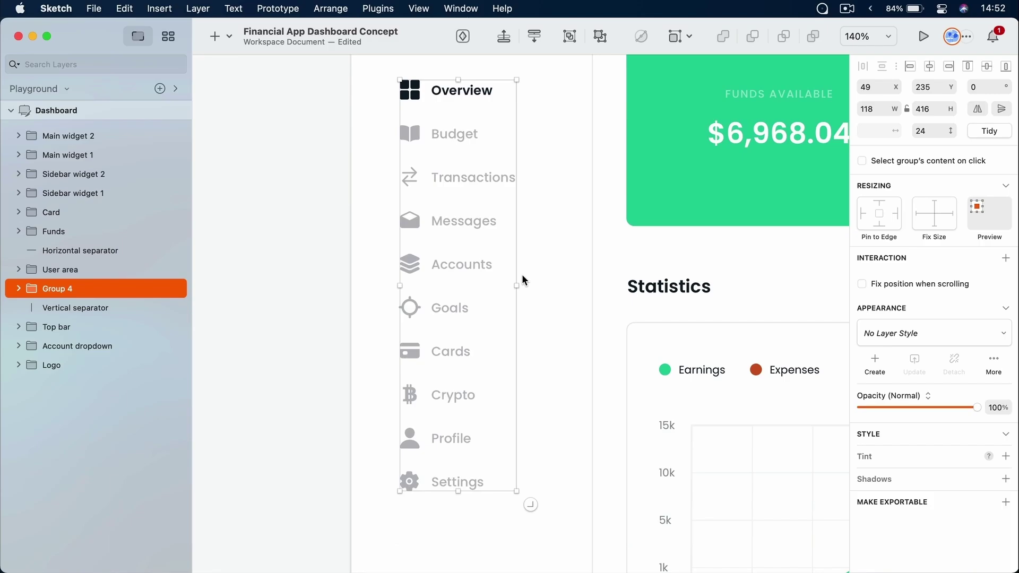
key("super+z")
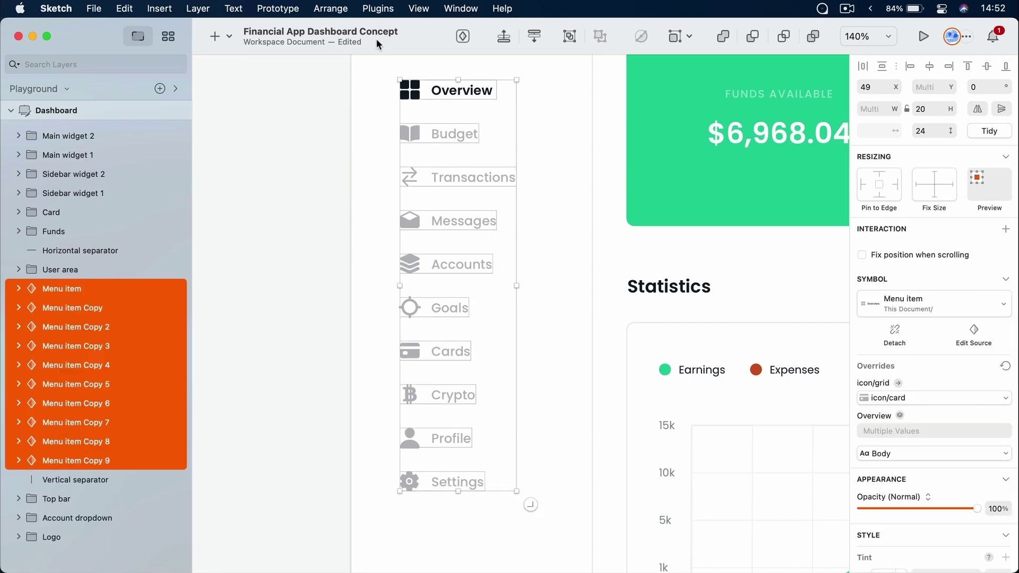
left_click(332, 8)
left_click(365, 272)
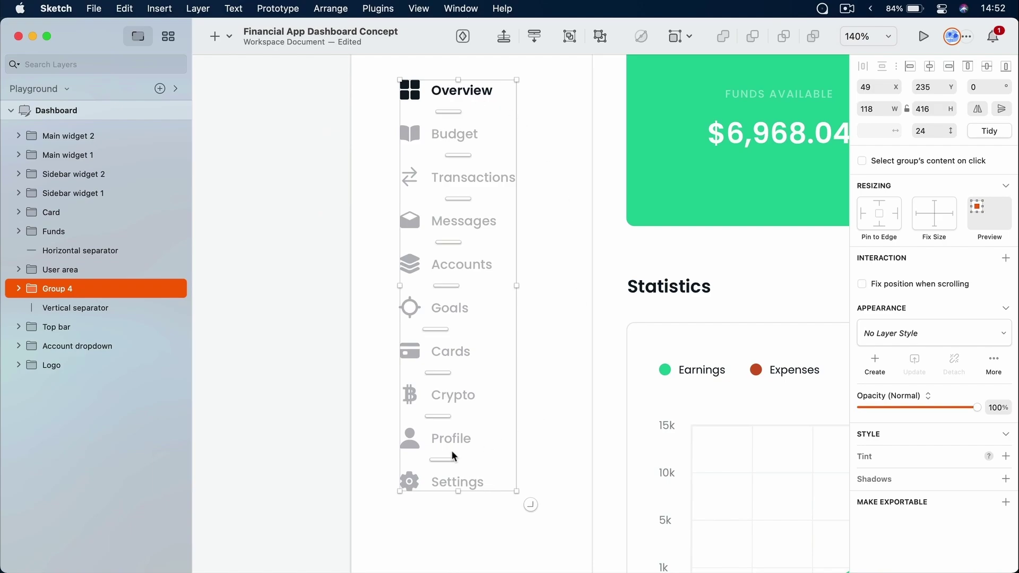
Rename the new group to 'Menu' and deselect it
double_click(63, 290)
type("Menu")
key("Return")
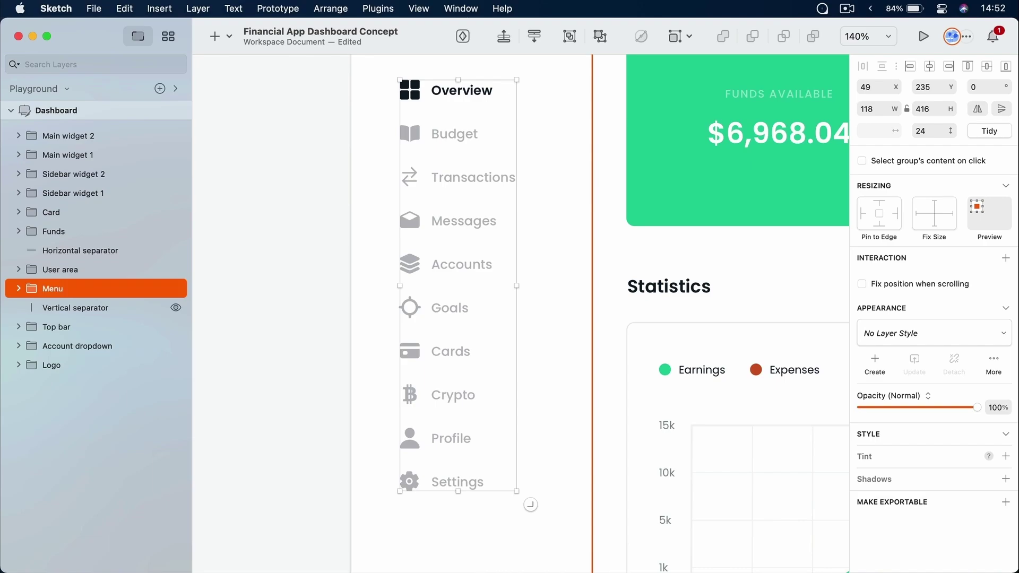
left_click(562, 198)
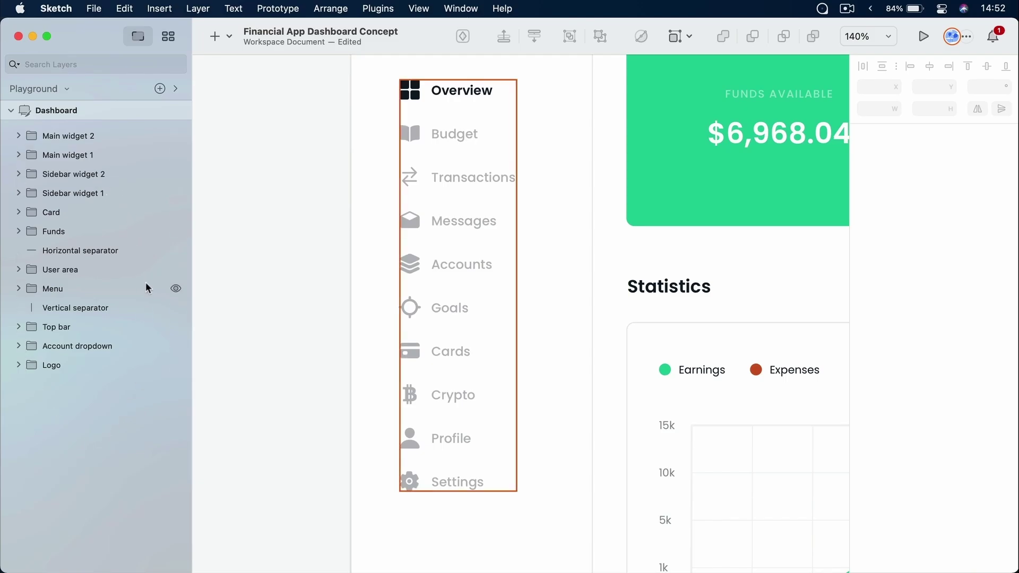
key("super+1")
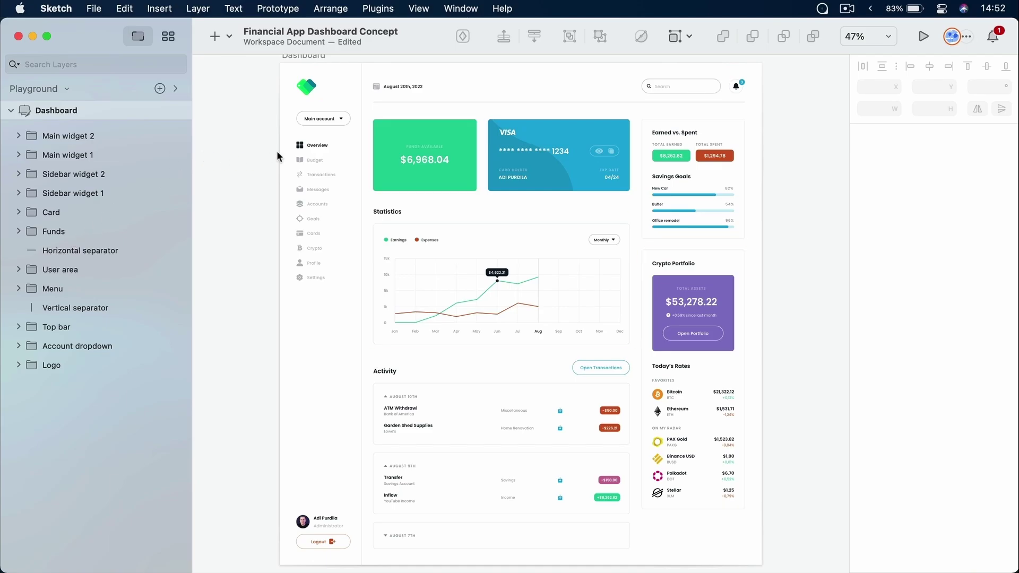
scroll(318, 152, "up", 2)
scroll(318, 153, "up", 5)
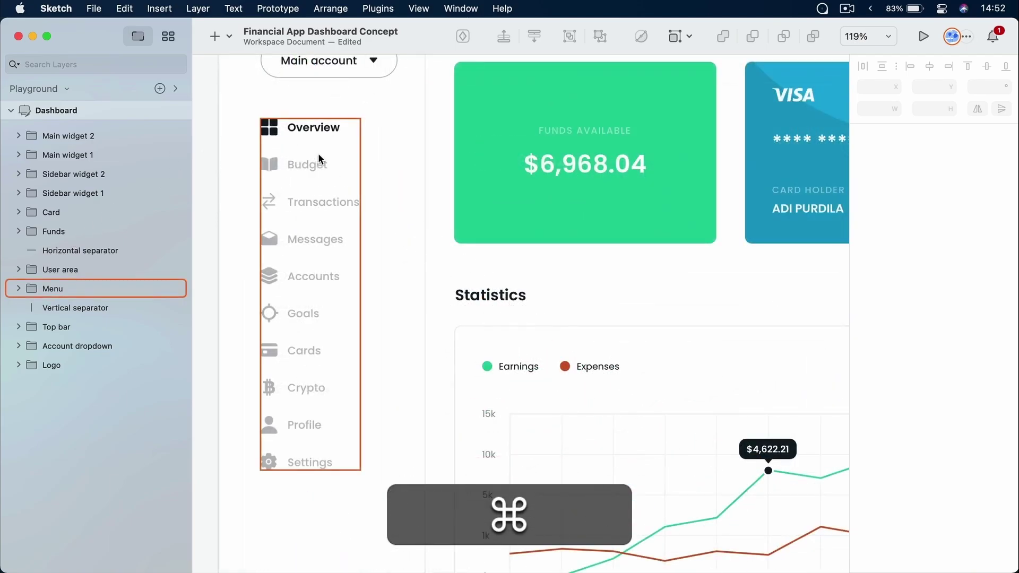
left_click(316, 166)
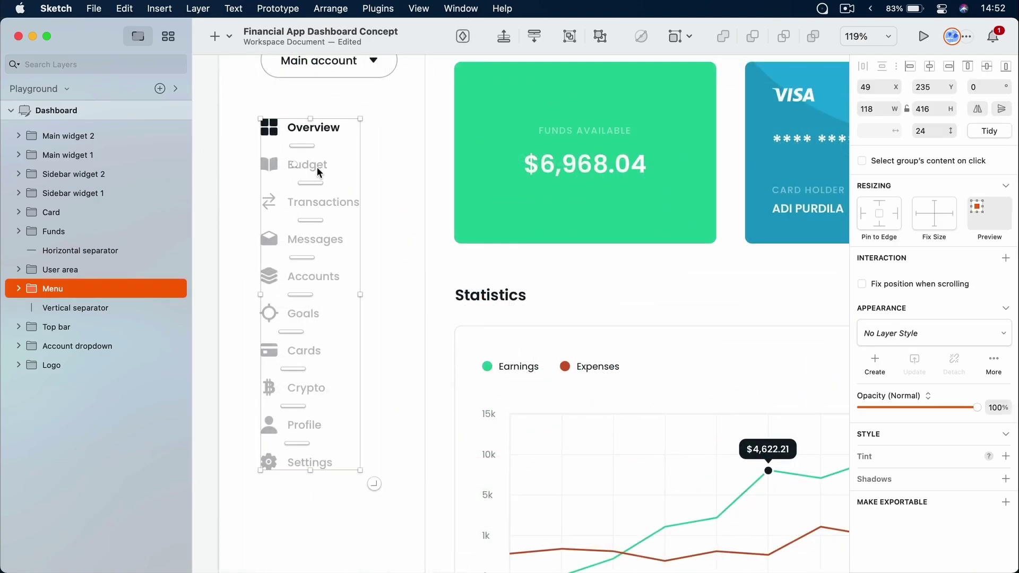
left_click(59, 270)
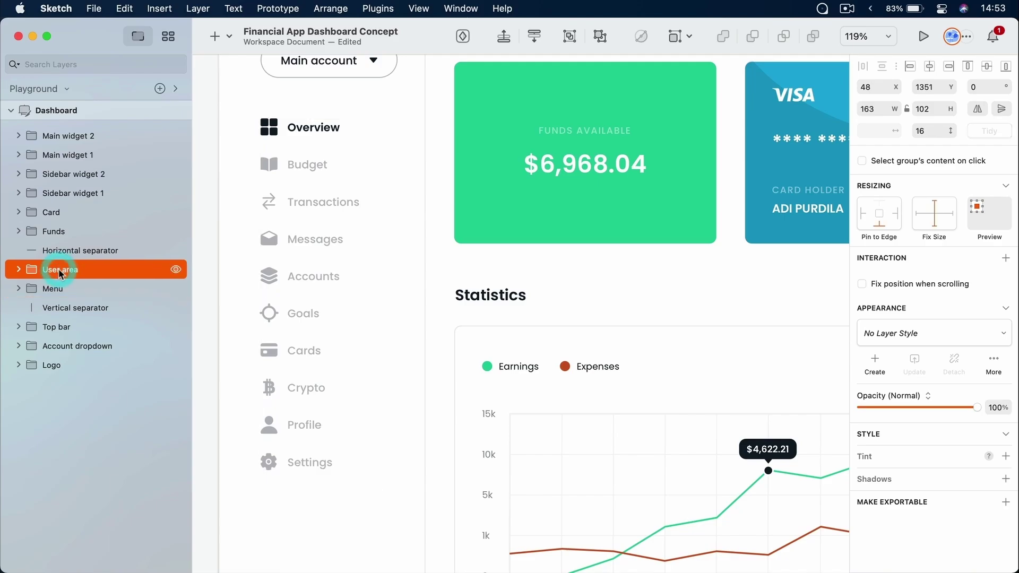
key("super+1")
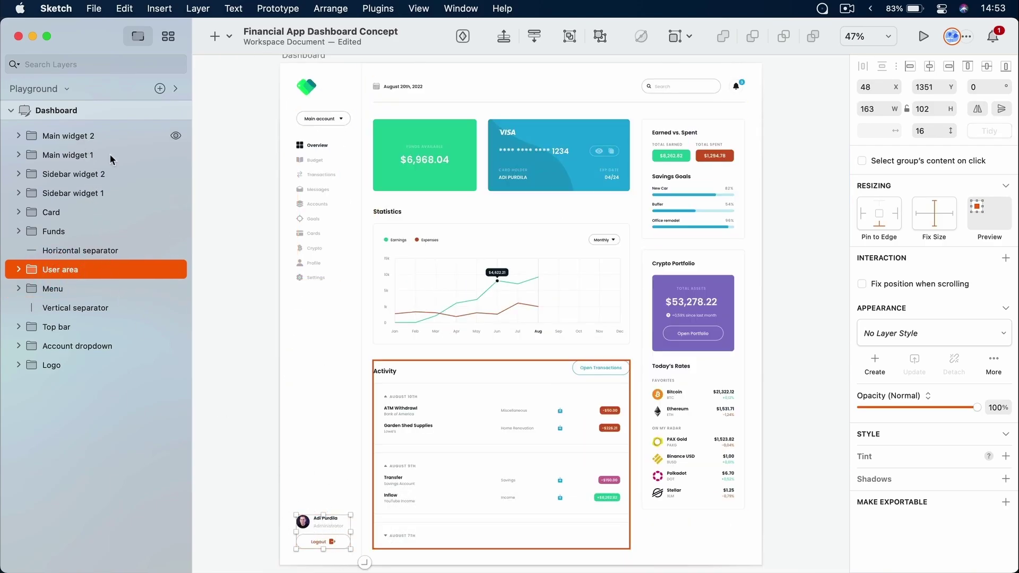
left_click(429, 227)
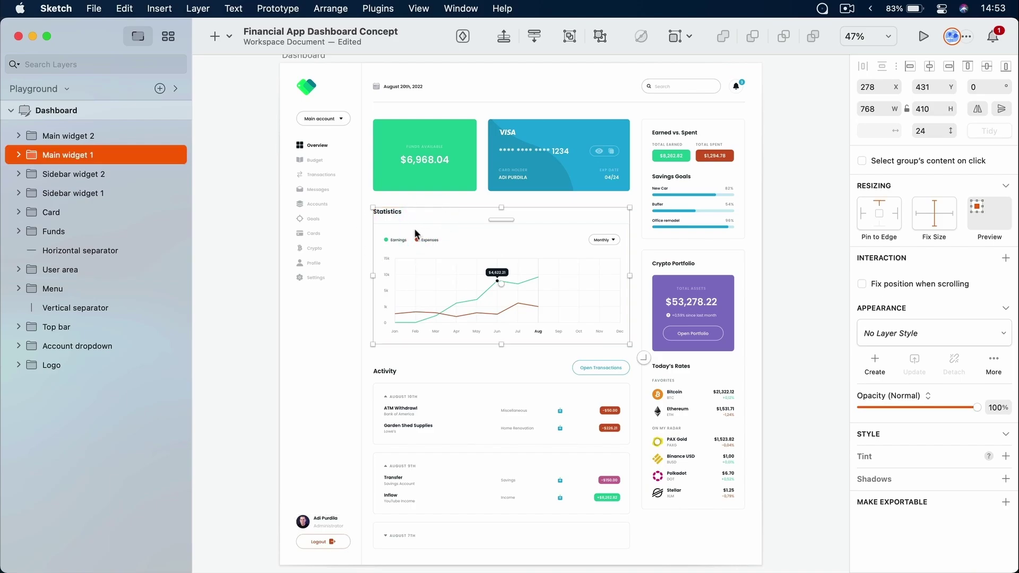
left_click(114, 136)
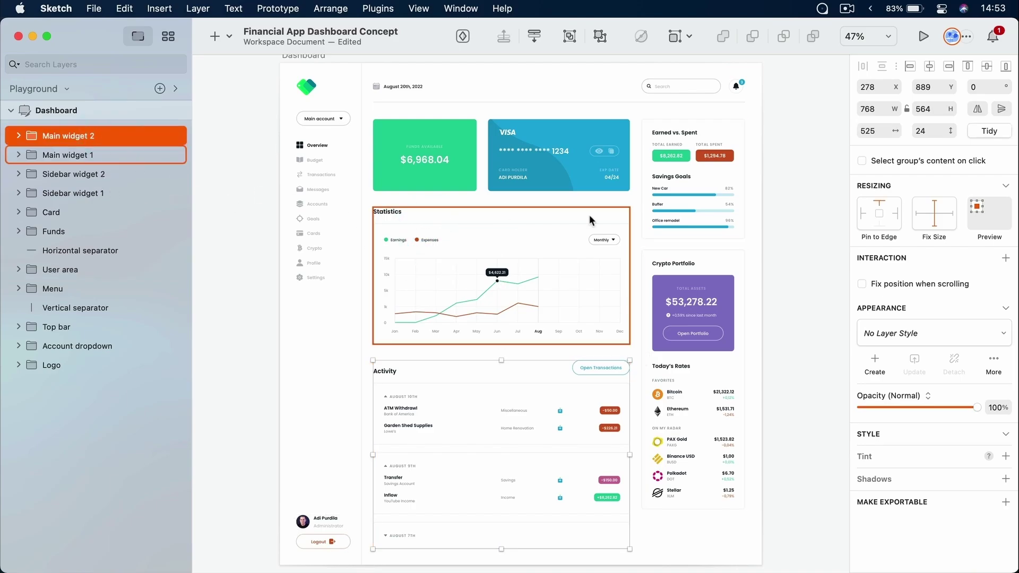
left_click(706, 213)
left_click(701, 324)
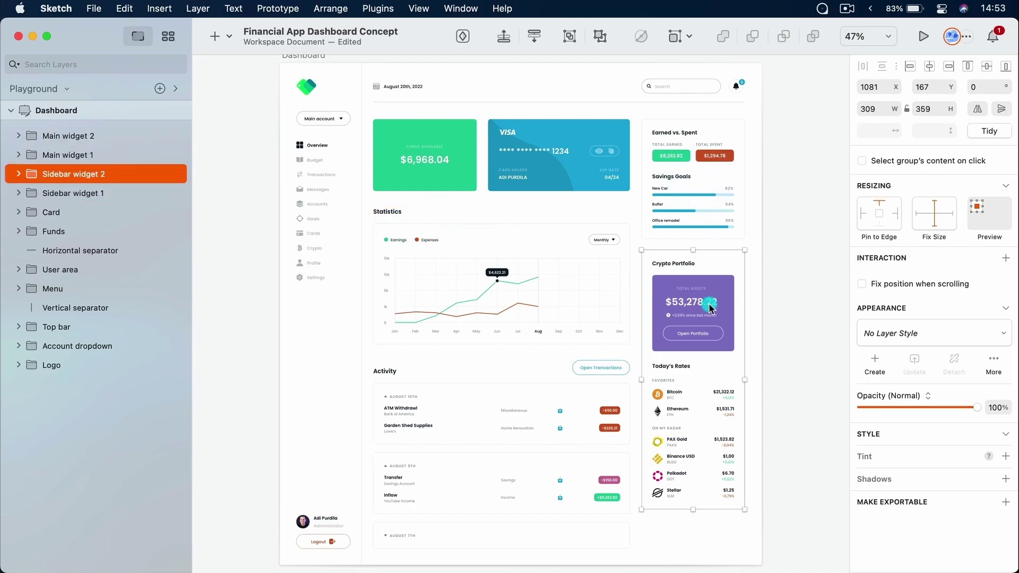
left_click(689, 176)
left_click(668, 86)
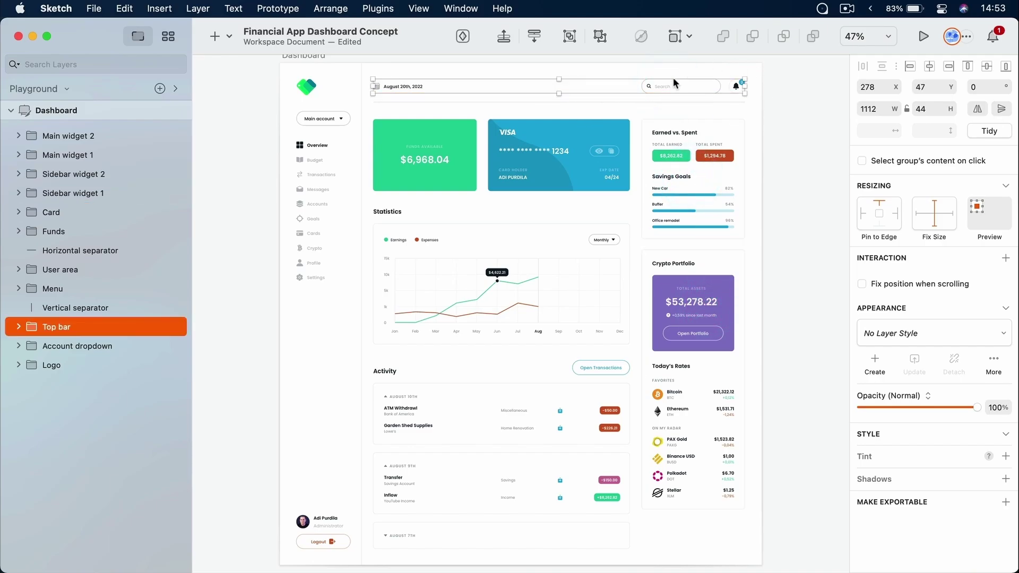
left_click(664, 155)
left_click(571, 156)
left_click(444, 159)
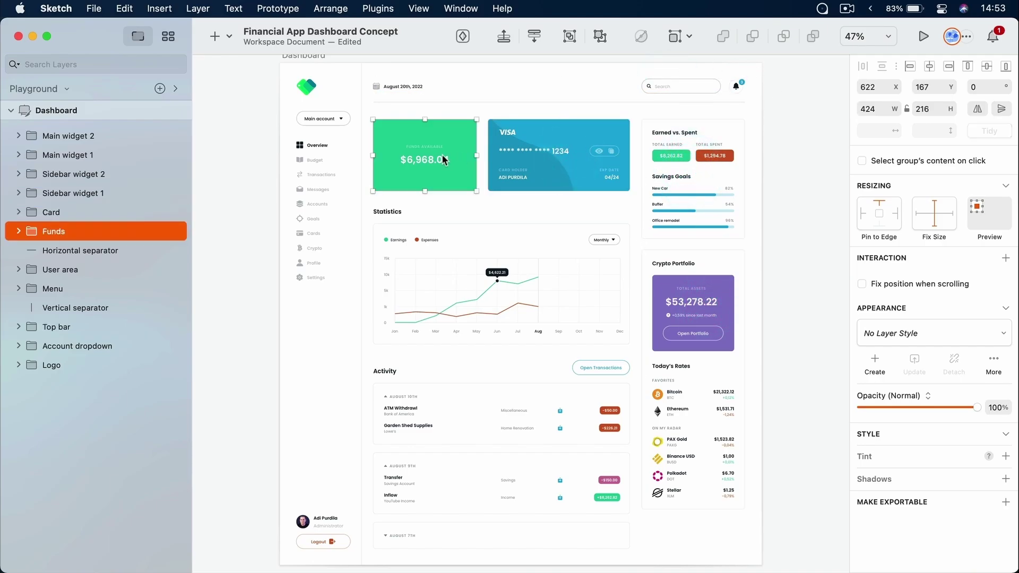
left_click(531, 158)
left_click(566, 260)
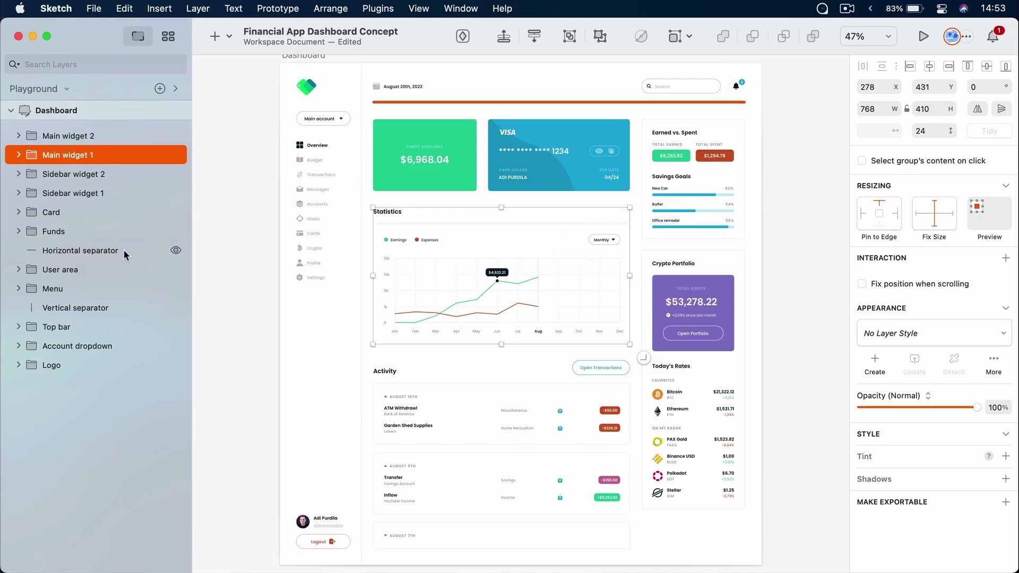
left_click(323, 182)
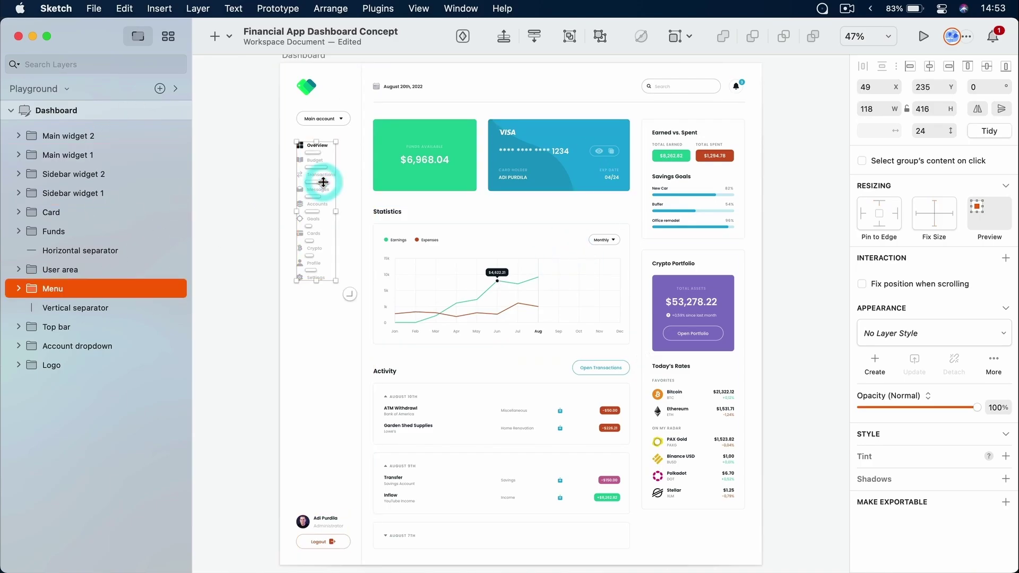
scroll(323, 182, "down", 2)
scroll(324, 183, "up", 5)
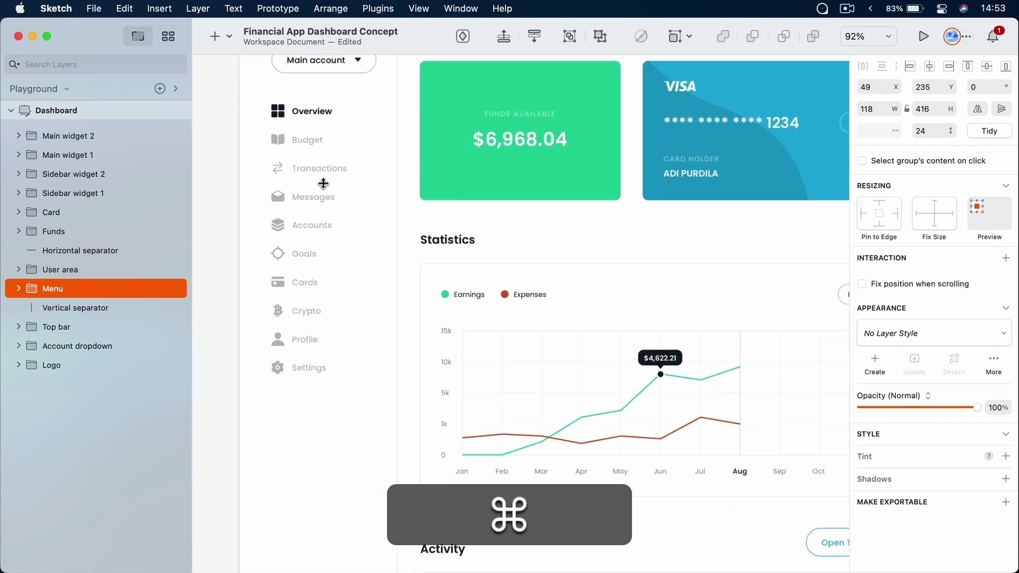
scroll(324, 183, "up", 5)
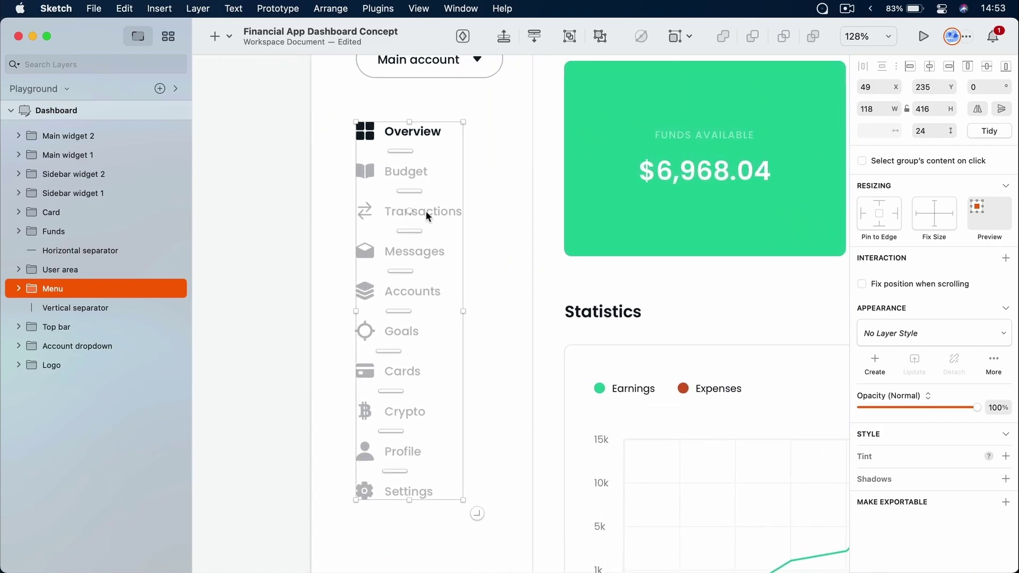
right_click(426, 212)
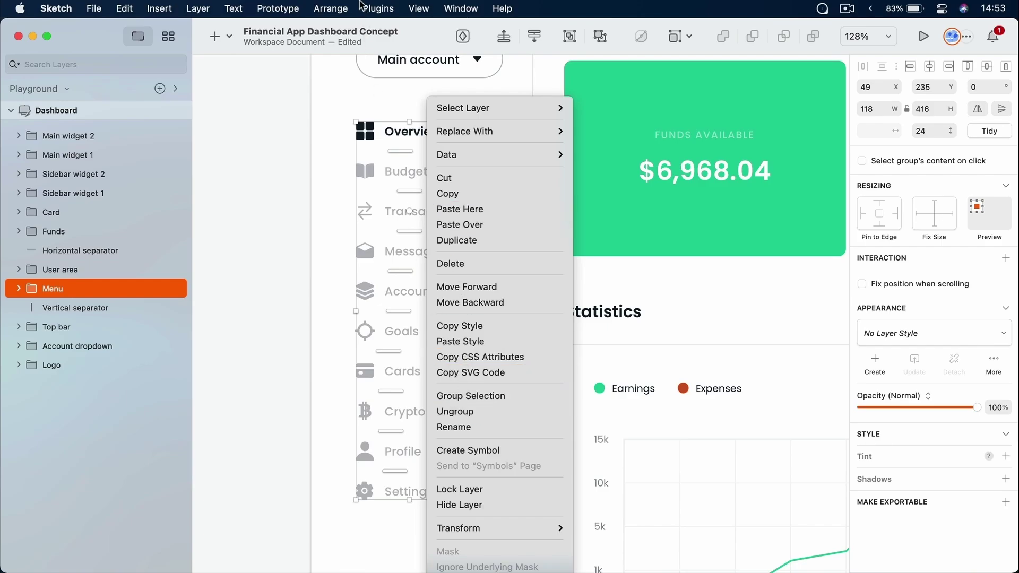
left_click(341, 7)
left_click(342, 6)
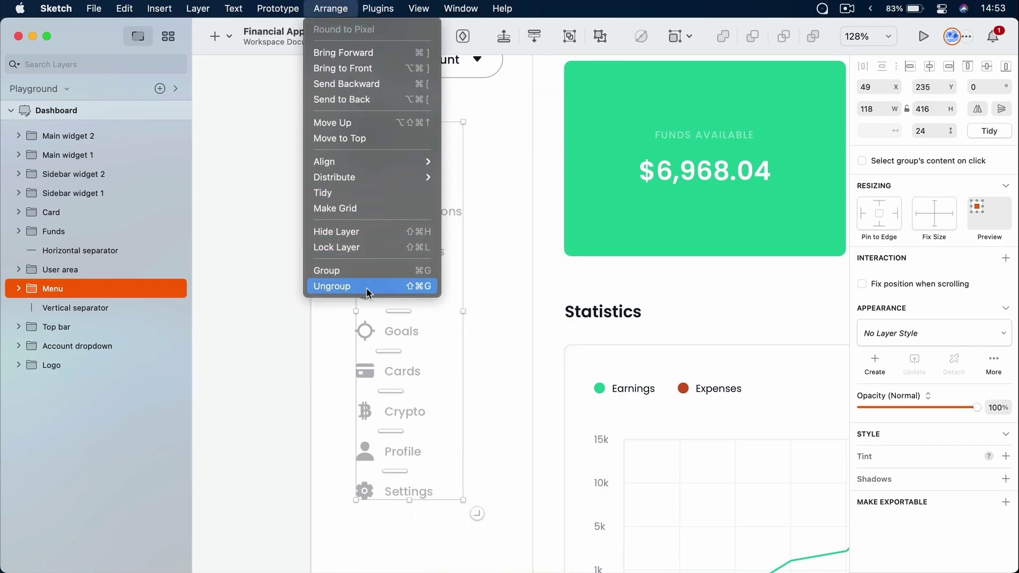
left_click(415, 286)
key("shift+super+g")
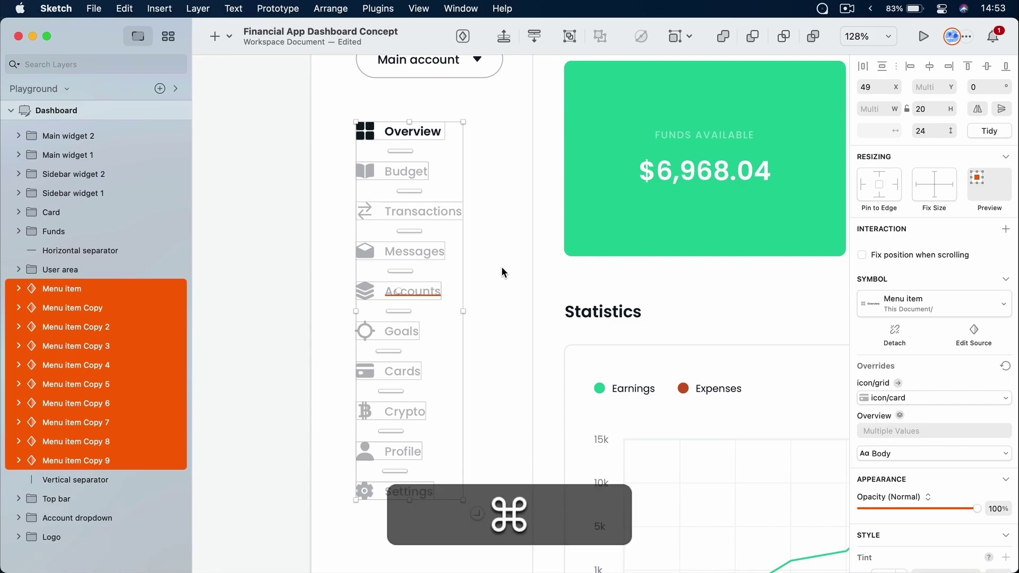
key("super+z")
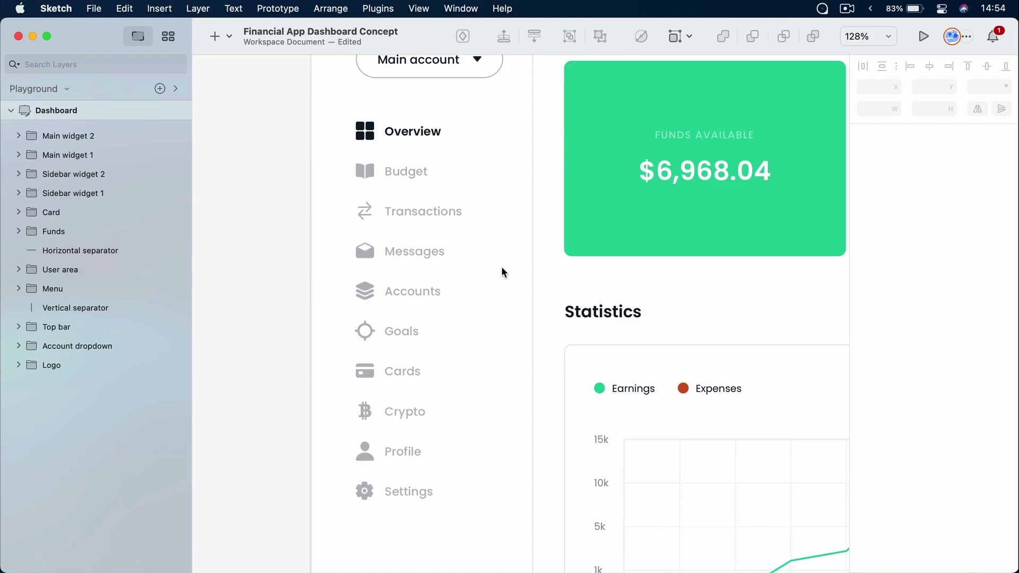
left_click(419, 212)
mouse_move(467, 155)
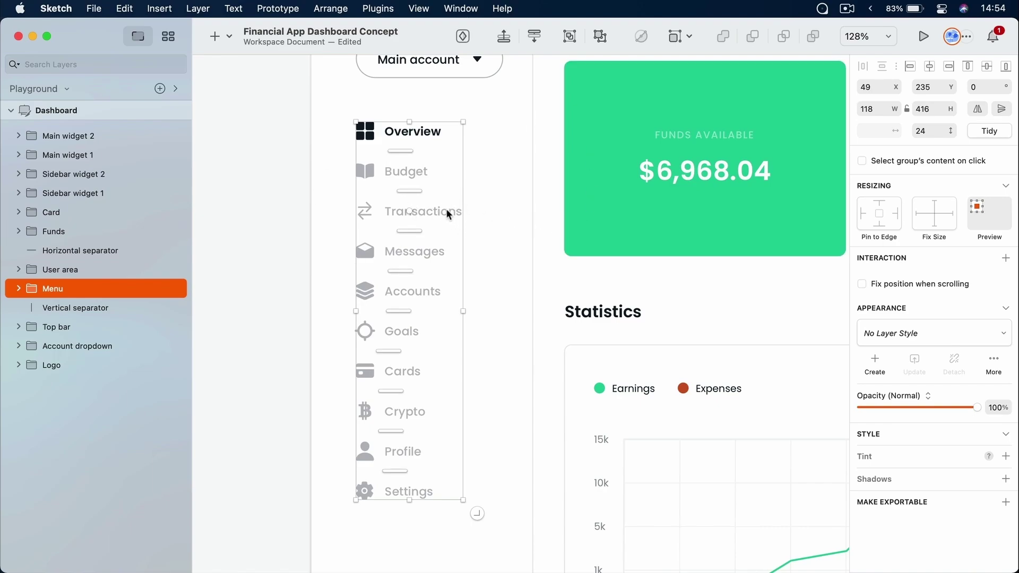
left_click(507, 208)
left_click(423, 210)
double_click(437, 209)
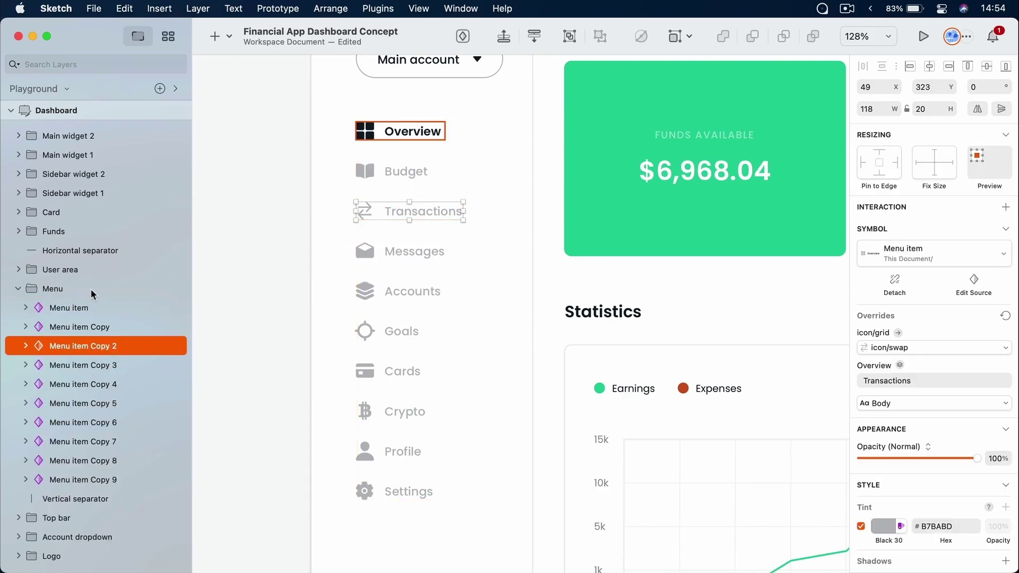
left_click(403, 175)
left_click(410, 134)
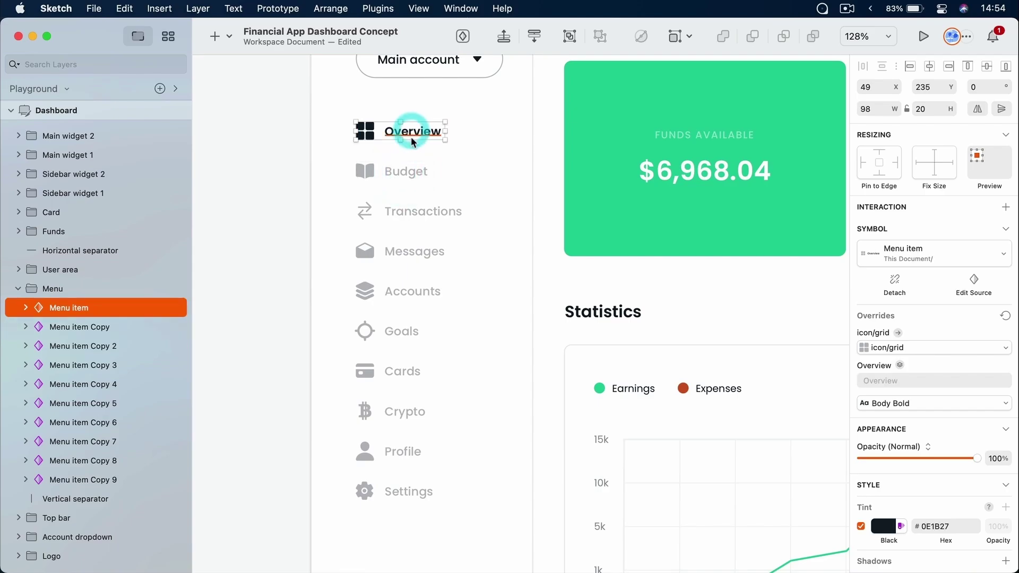
left_click(412, 250)
left_click(407, 291)
left_click(513, 325)
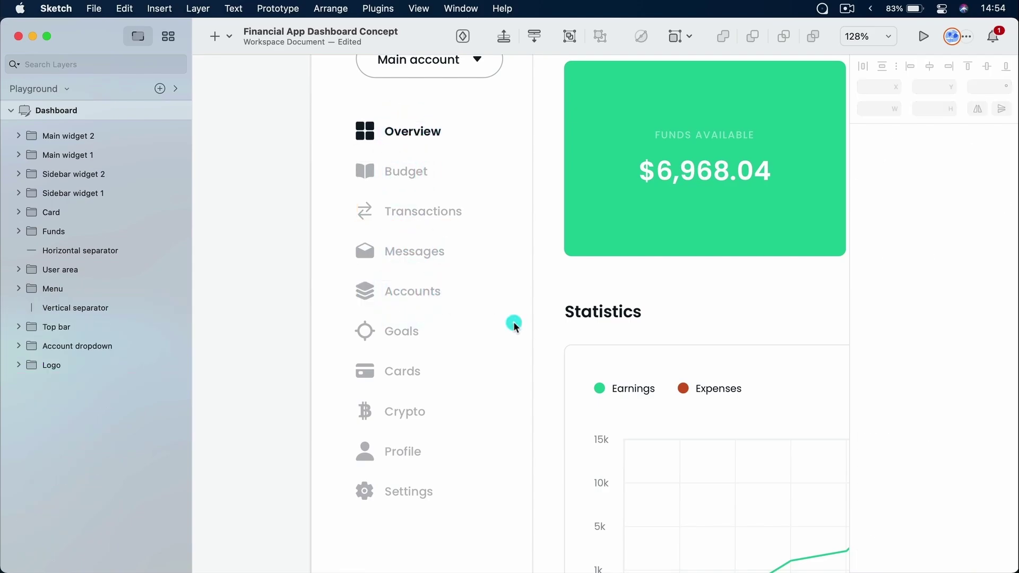
Select the Statistics chart widget and expand Main widget 1, Chart and Chart badge in the Layers list
scroll(514, 325, "down", 5)
scroll(514, 325, "right", 6)
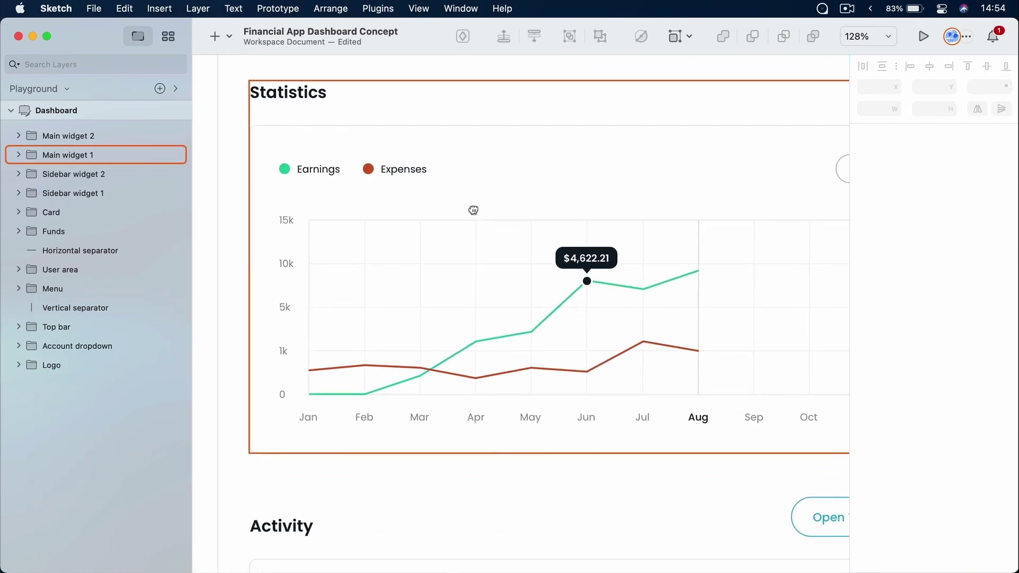
left_click(303, 124)
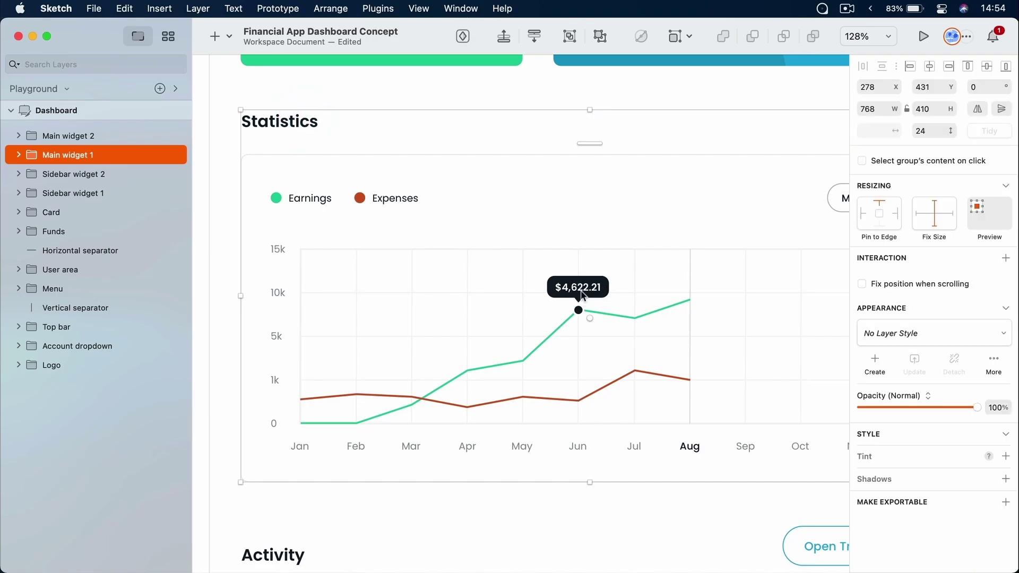
key("super")
scroll(576, 294, "up", 2)
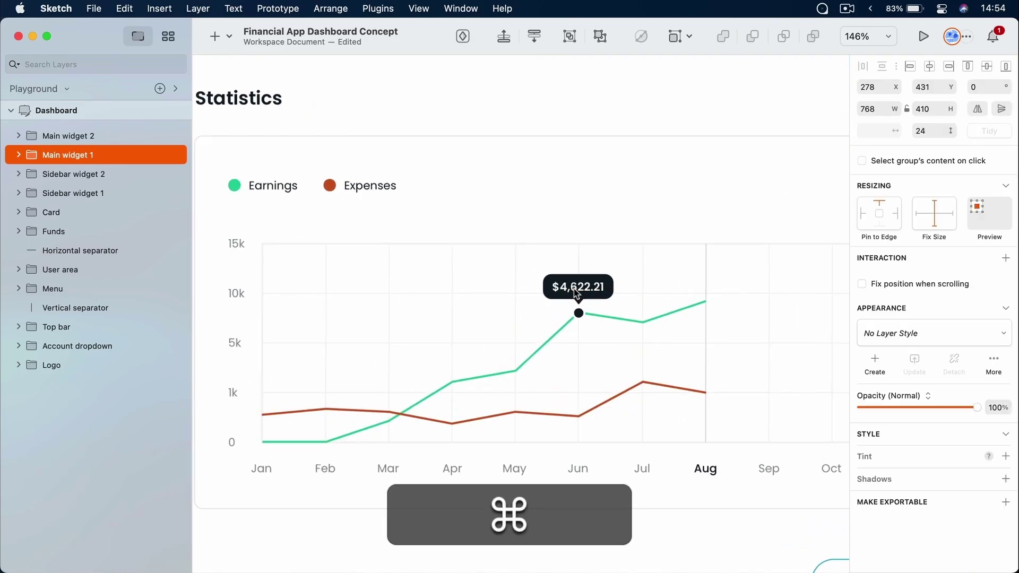
left_click(18, 155)
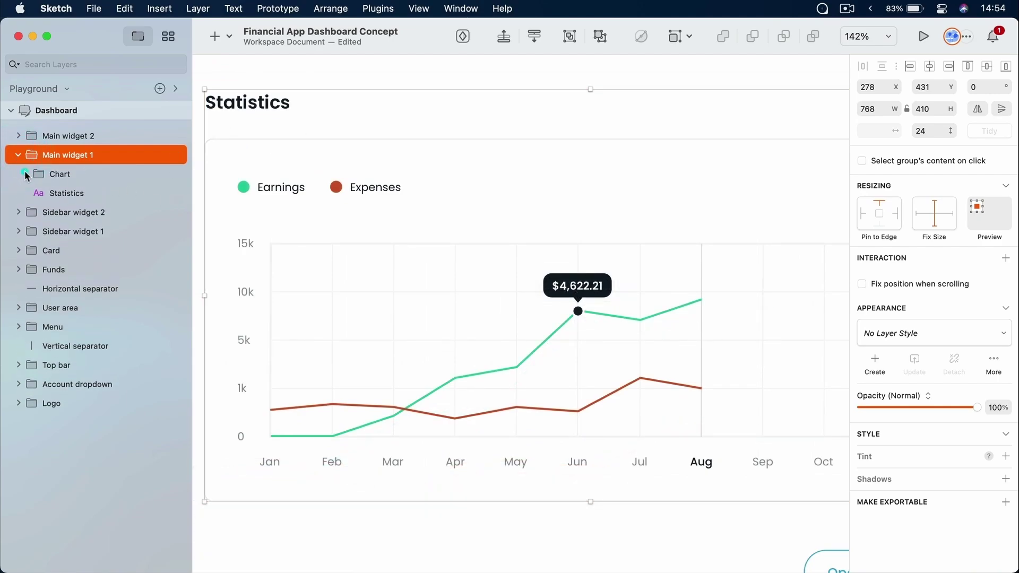
left_click(25, 174)
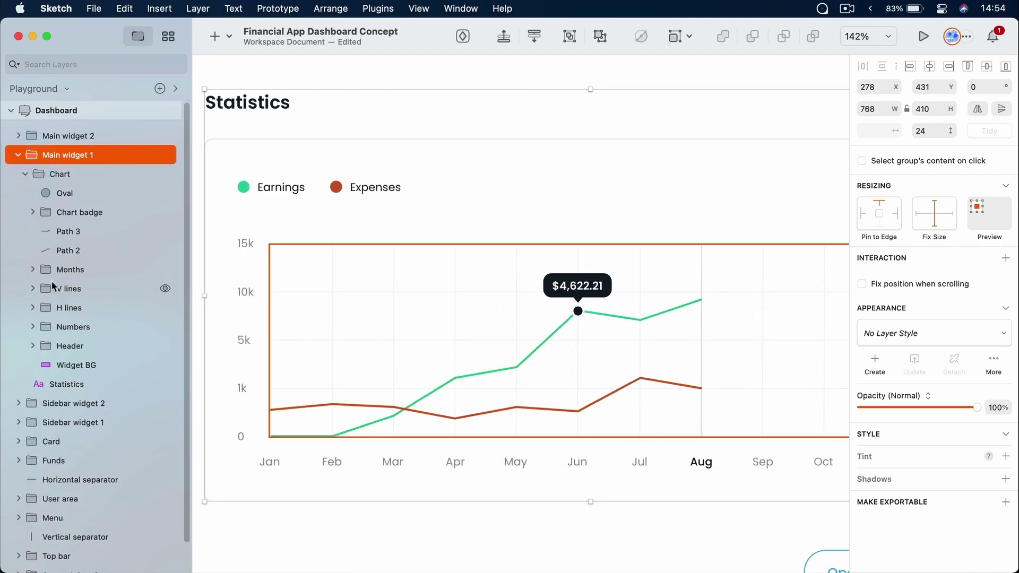
left_click(32, 212)
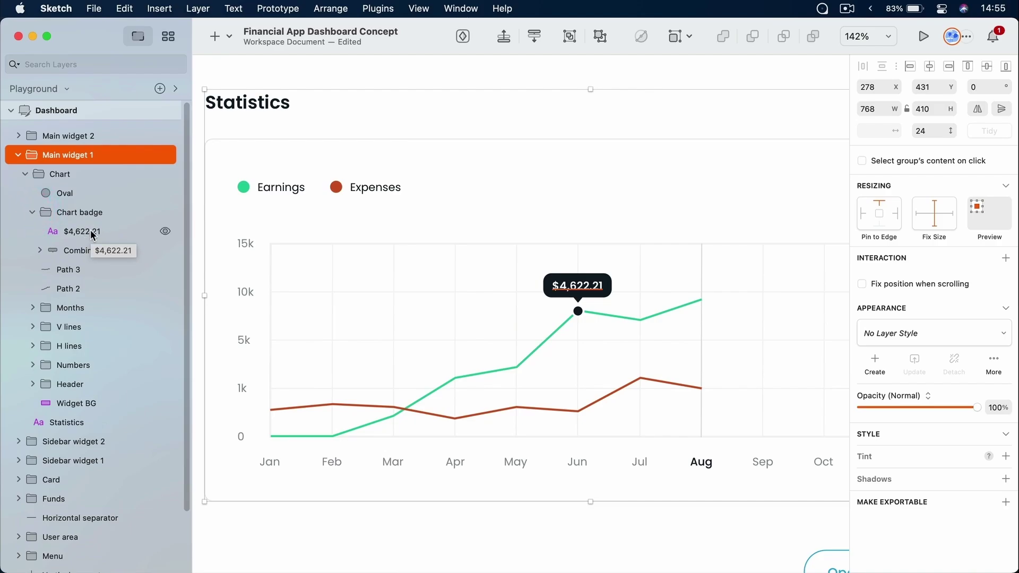
left_click(18, 155)
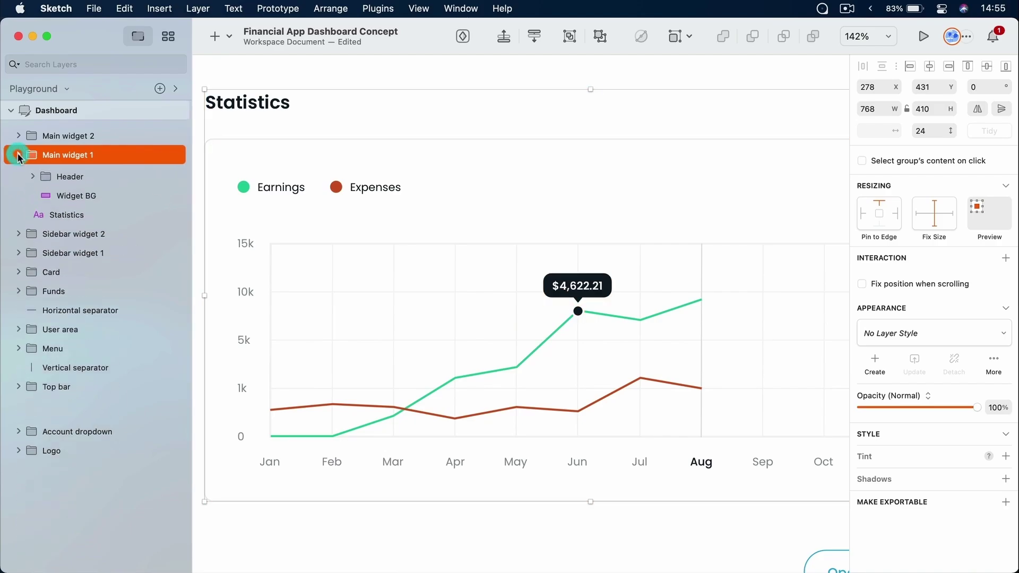
Drill down to the $4,622.21 text, then directly pick it, the Expenses legend and the May label
double_click(582, 292)
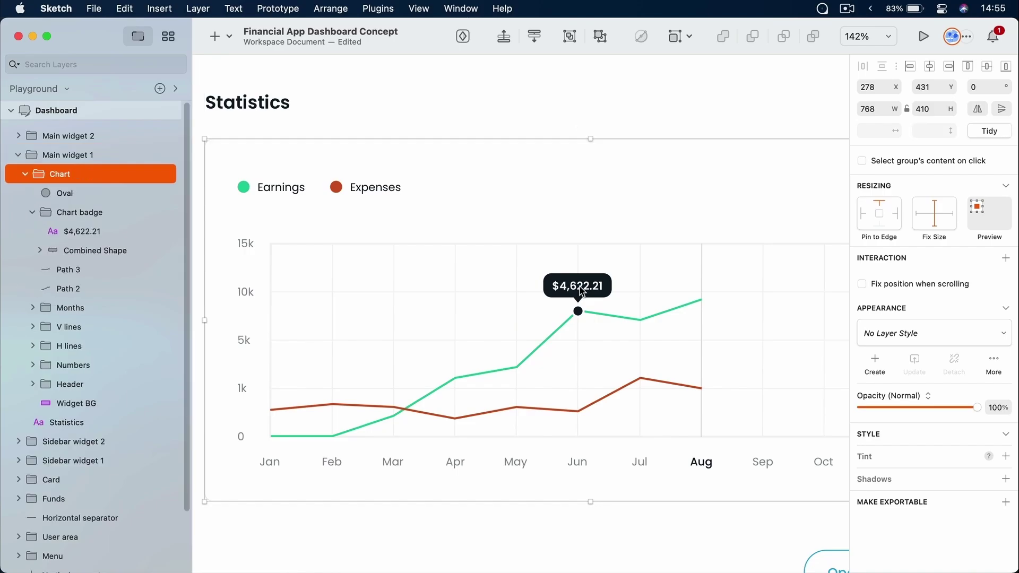
double_click(583, 291)
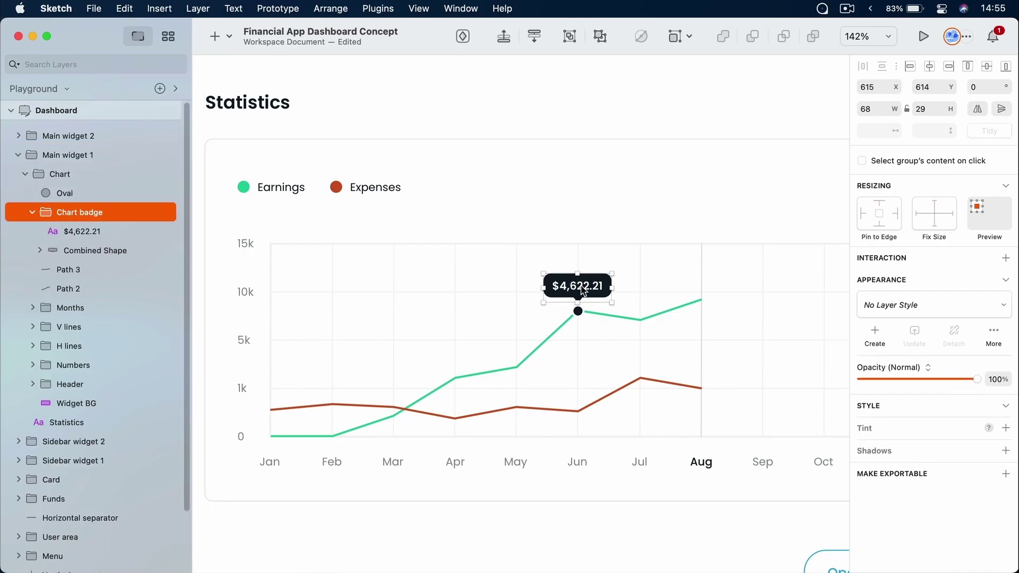
double_click(582, 292)
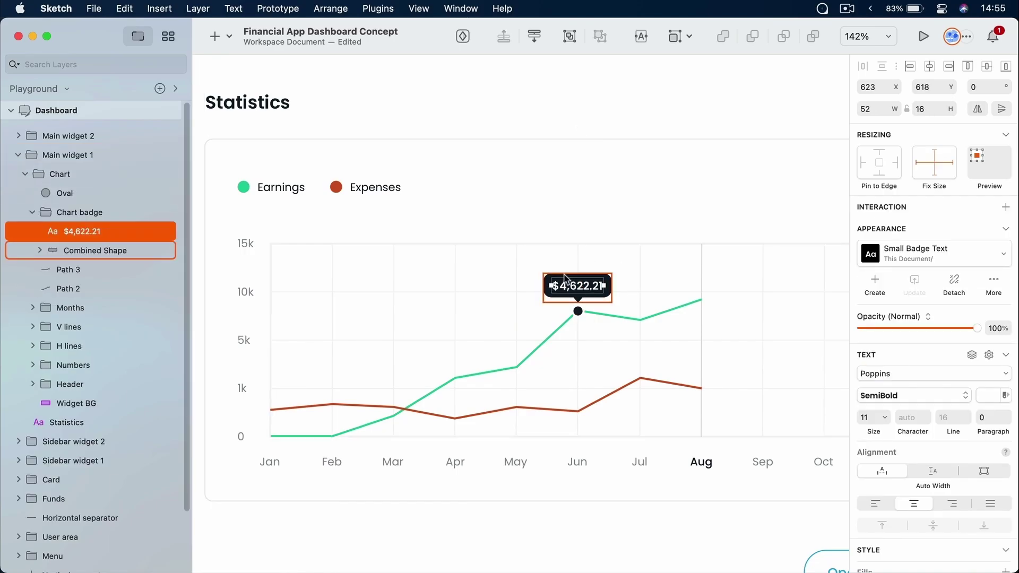
left_click(548, 108)
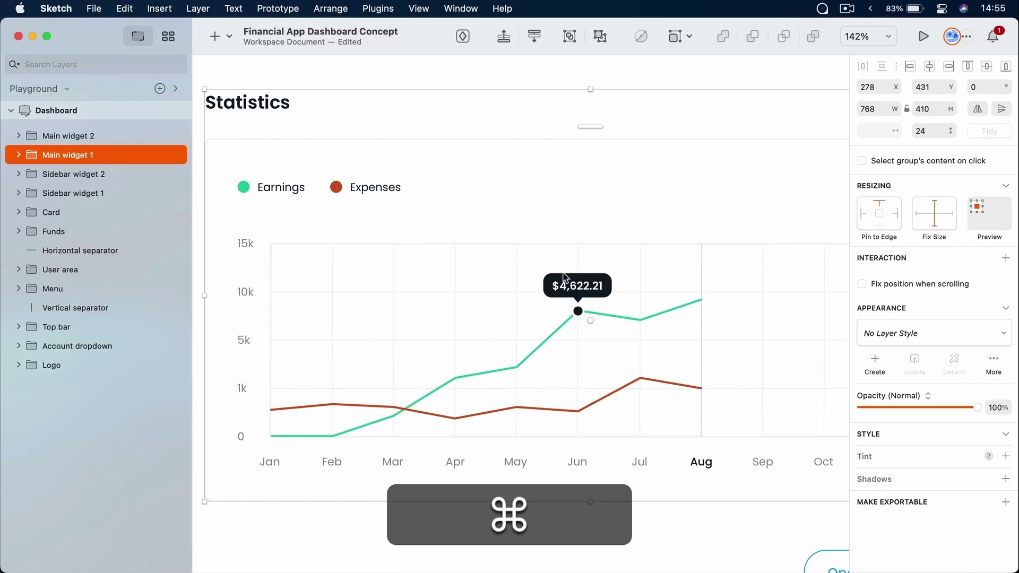
left_click(580, 289, "super")
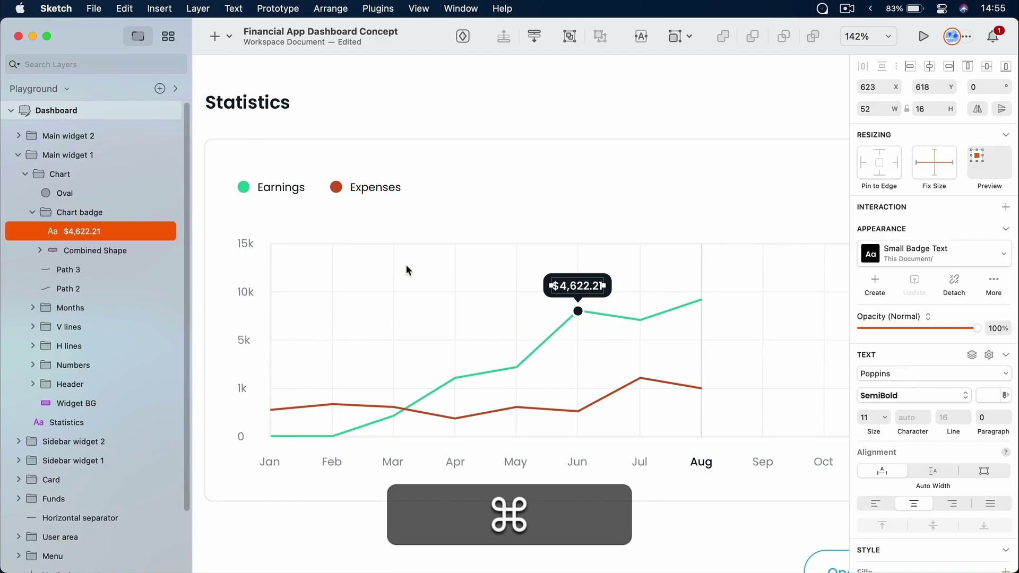
left_click(376, 187, "super")
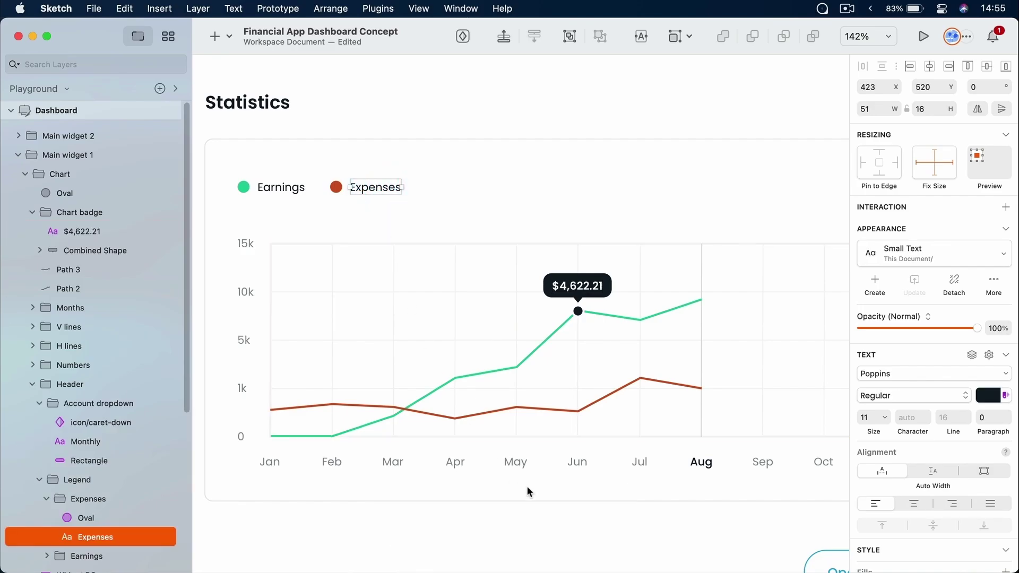
left_click(521, 464, "super")
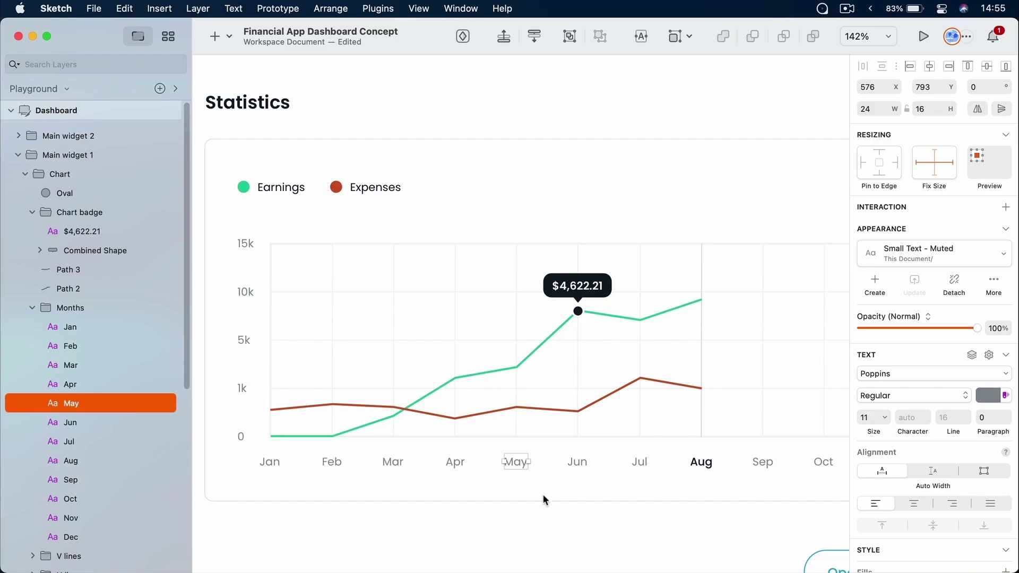
left_click(537, 515)
Click down level by level through the Months group to the May label, then deselect
left_click(524, 467)
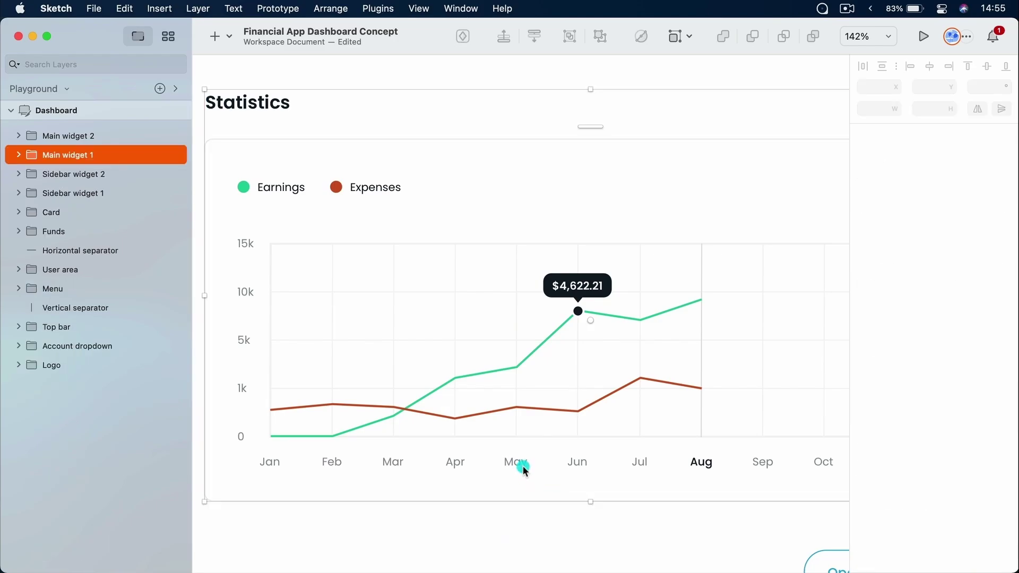
left_click(520, 468)
left_click(518, 462)
left_click(519, 465)
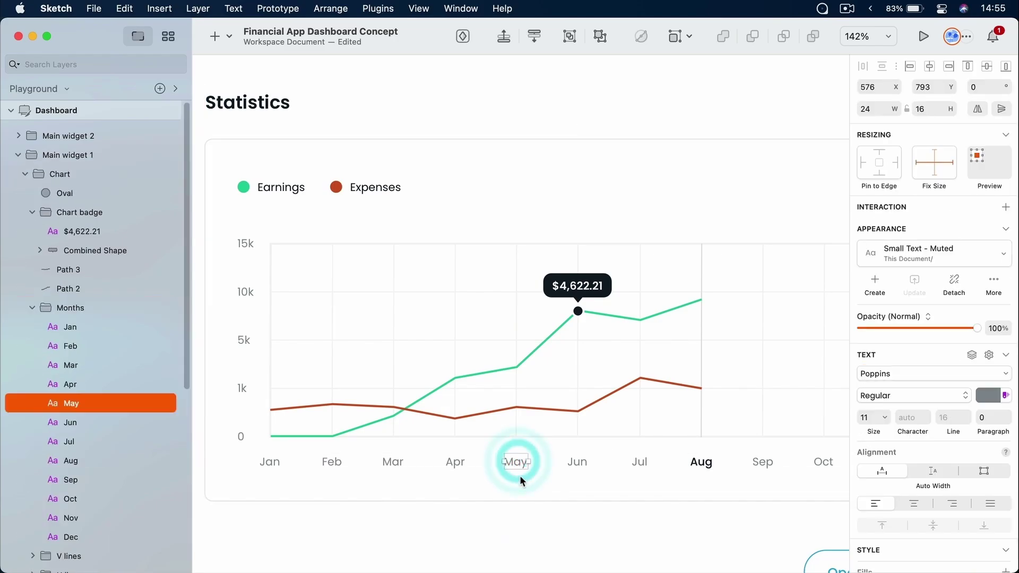
left_click(547, 516)
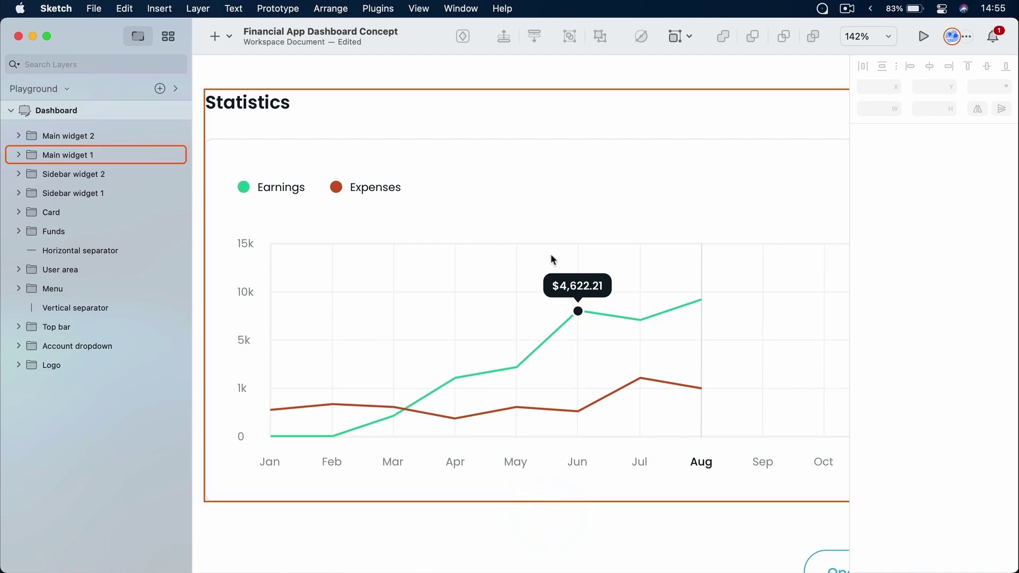
scroll(570, 355, "up", 3)
scroll(570, 355, "down", 5)
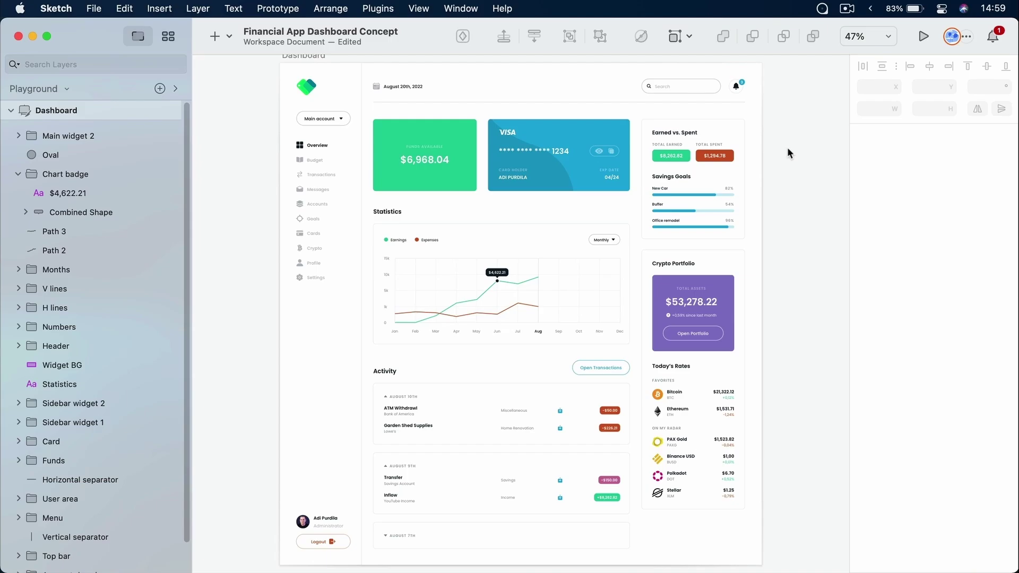
Zoom in on the Statistics chart card and select its Widget BG background, undoing an accidental move
key("z")
left_click_drag(369, 203, 636, 351)
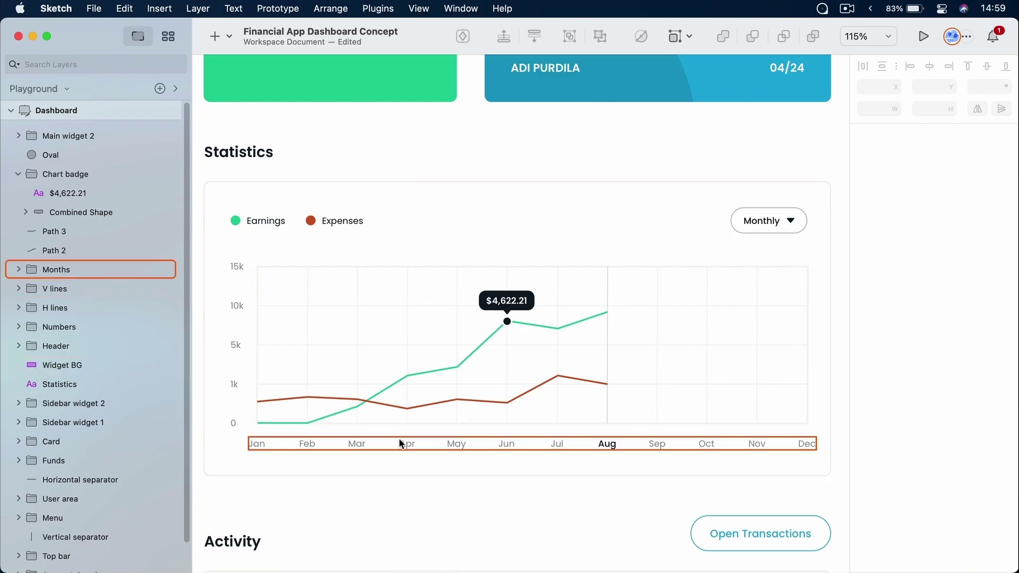
left_click(444, 192)
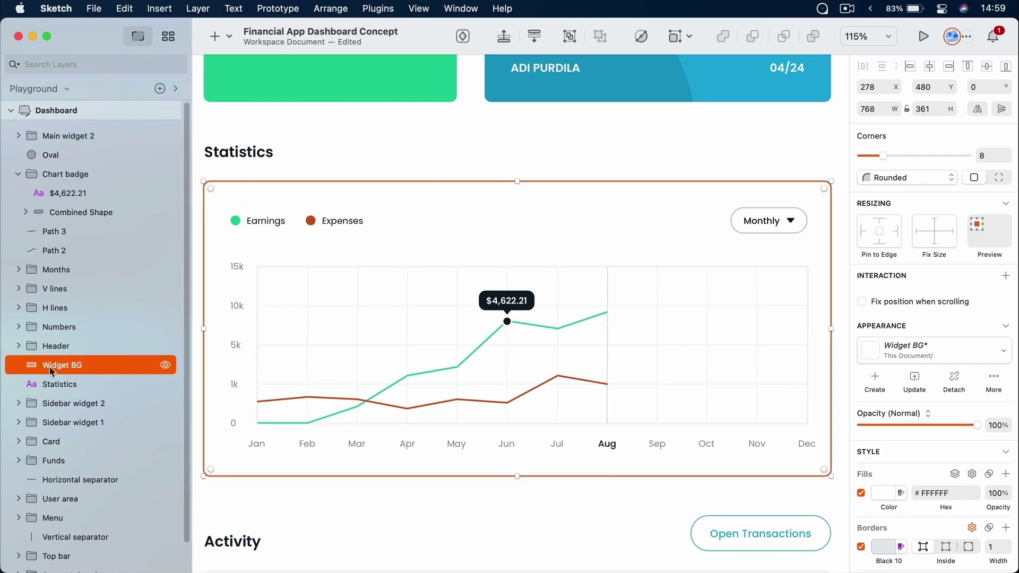
left_click(673, 160)
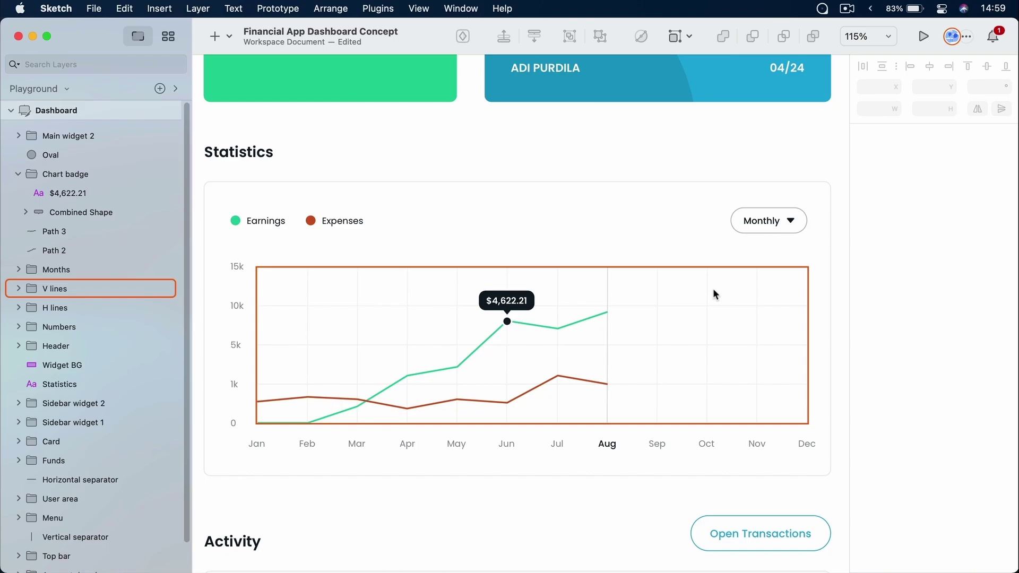
left_click(819, 194)
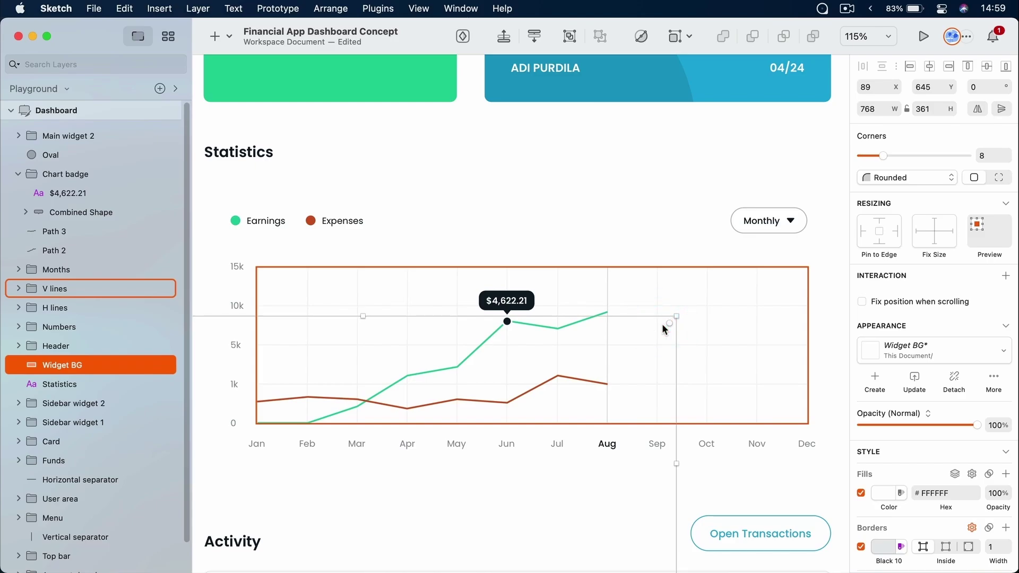
key("super+z")
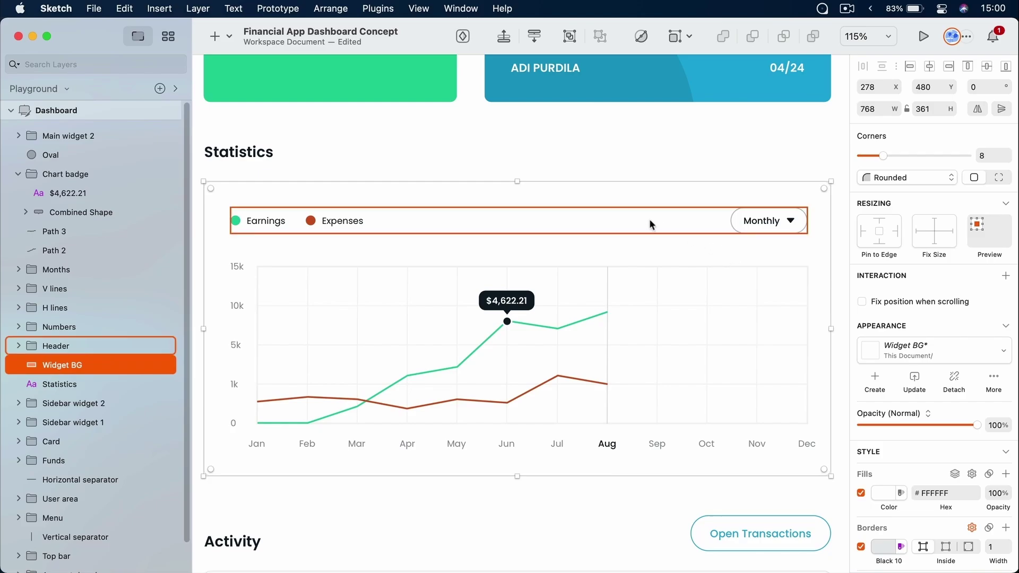
right_click(644, 189)
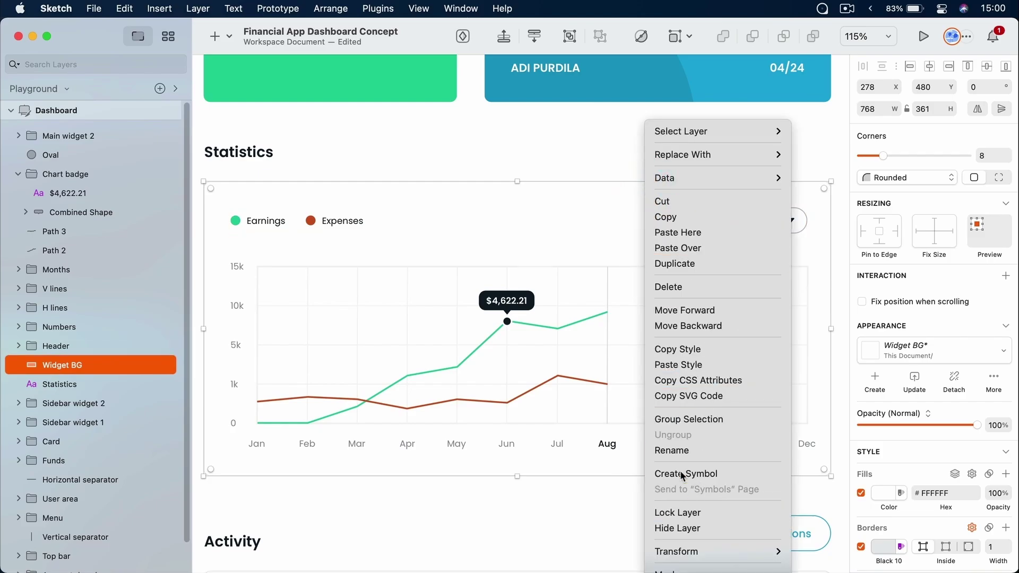
Lock the Widget BG layer using its Option-revealed lock toggle in the Layers list
left_click(331, 7)
left_click(331, 6)
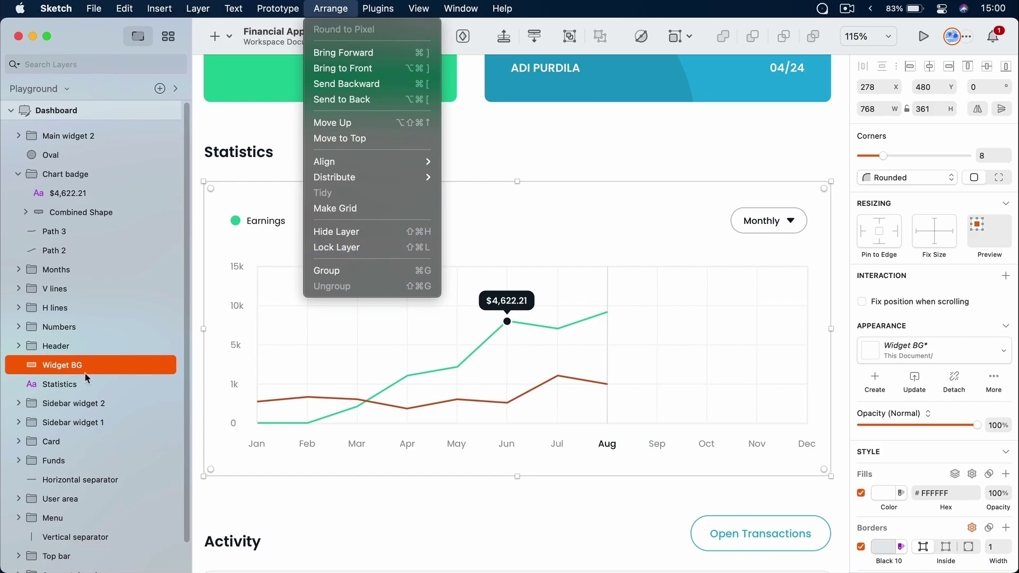
left_click(103, 368)
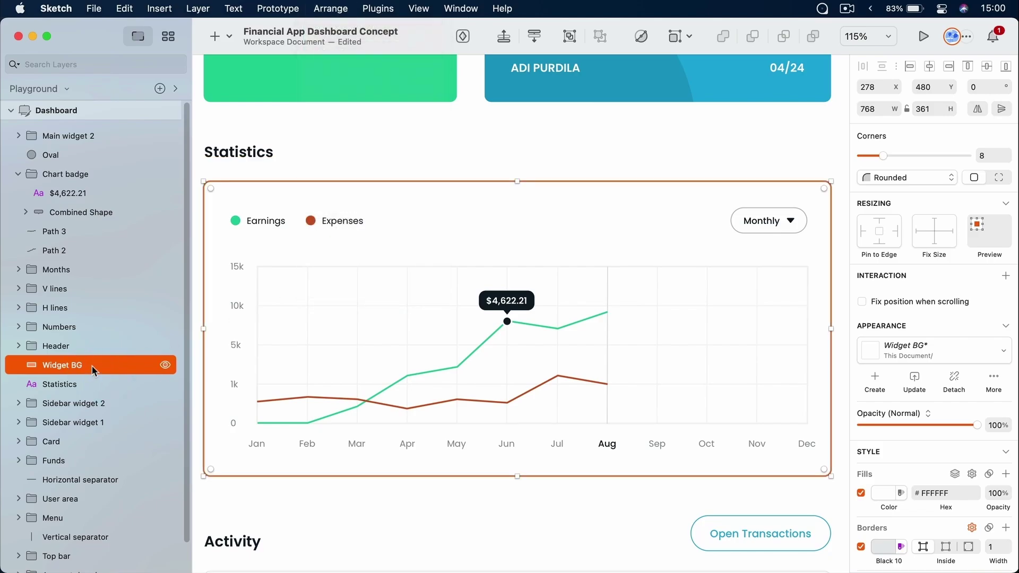
key("alt")
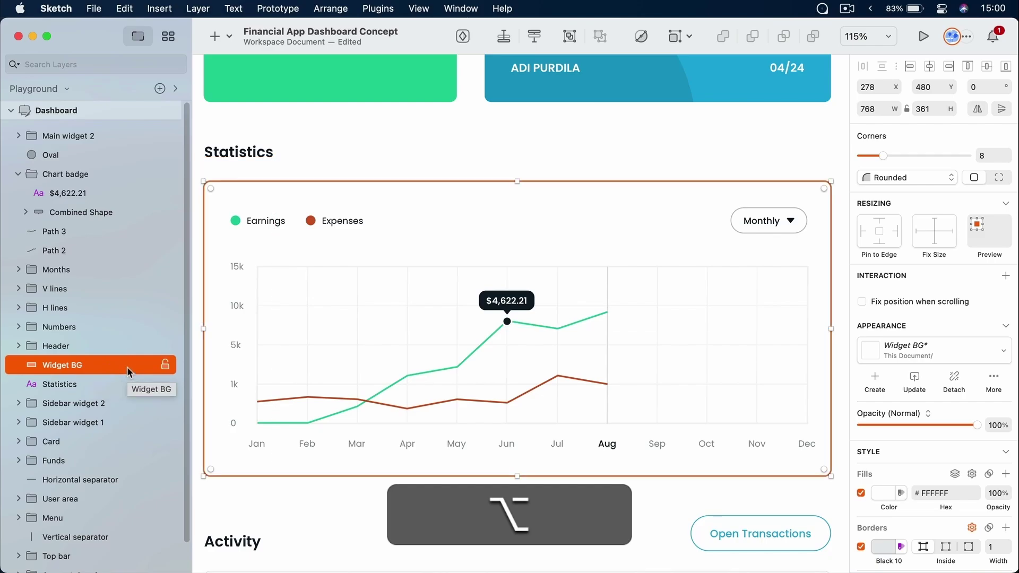
left_click(166, 366)
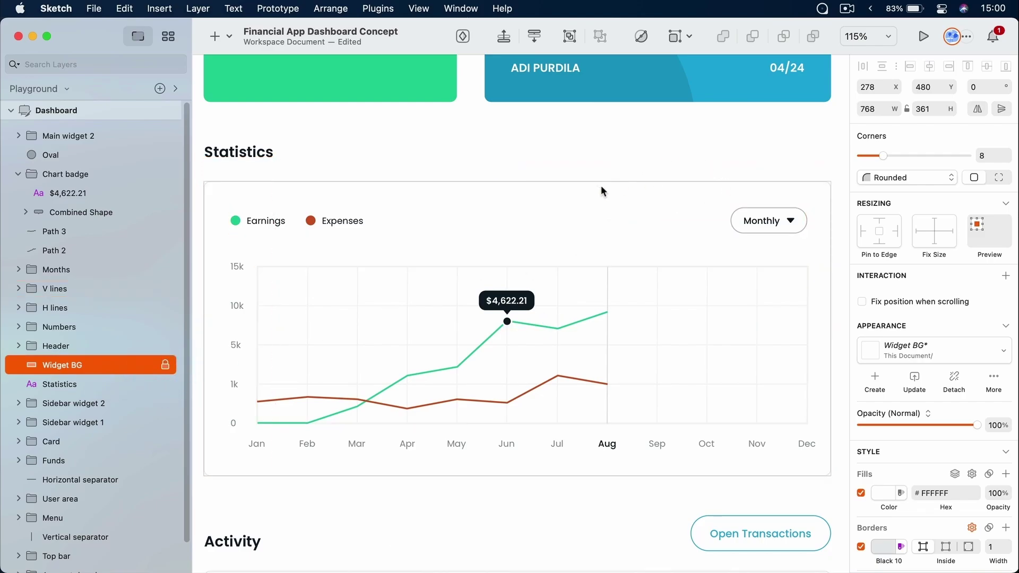
Drag selections across the chart to confirm the locked background is no longer picked up
left_click(658, 195)
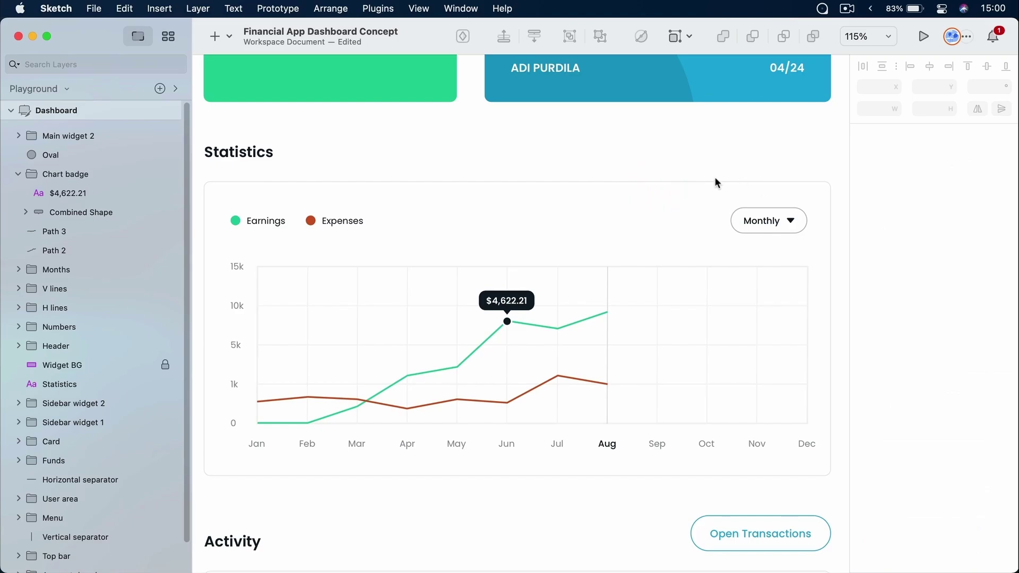
left_click_drag(770, 187, 779, 205)
left_click(718, 244)
left_click_drag(714, 237, 649, 200)
left_click(729, 187)
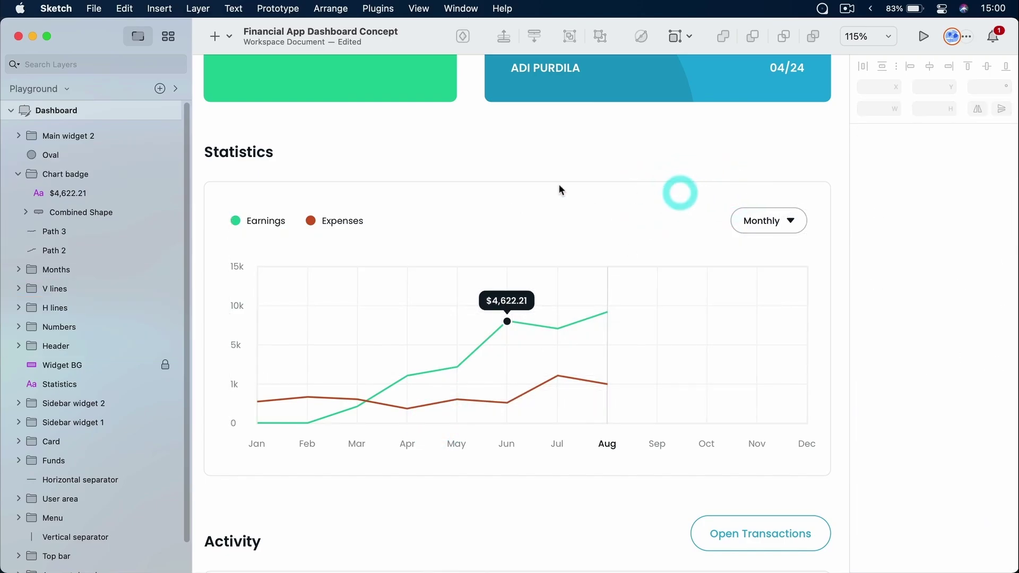
mouse_move(433, 186)
left_mouse_down()
mouse_move(449, 198)
mouse_move(438, 186)
left_mouse_up()
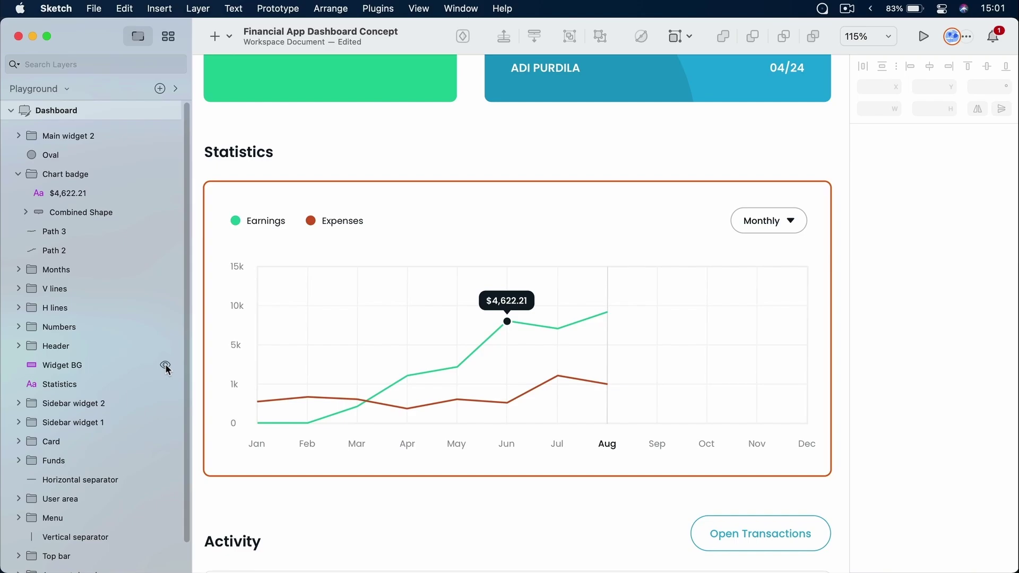
Unlock the Widget BG layer with Arrange > Unlock Layer, then clear the selection
key("alt")
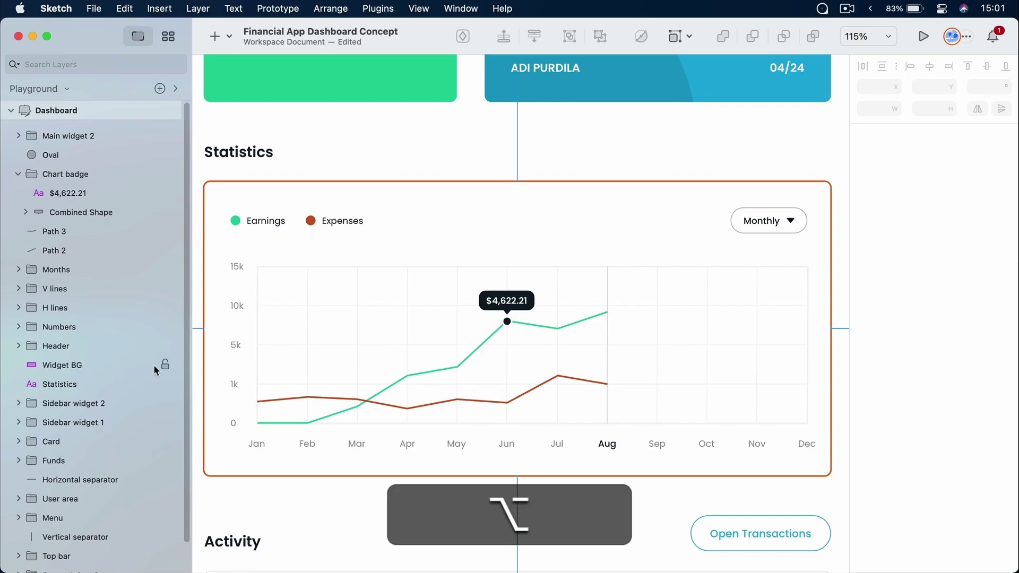
right_click(104, 365)
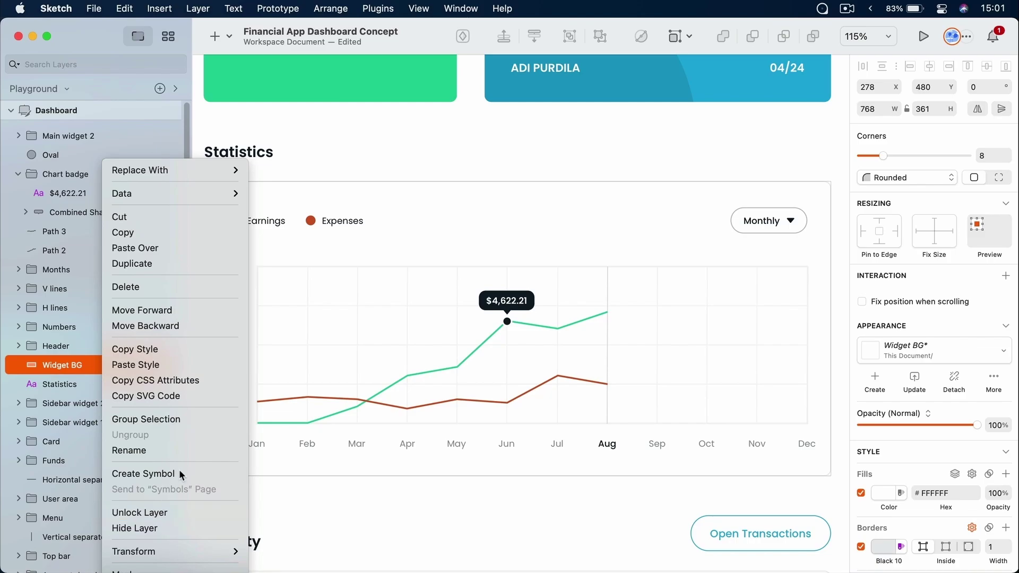
left_click(330, 5)
left_click(330, 8)
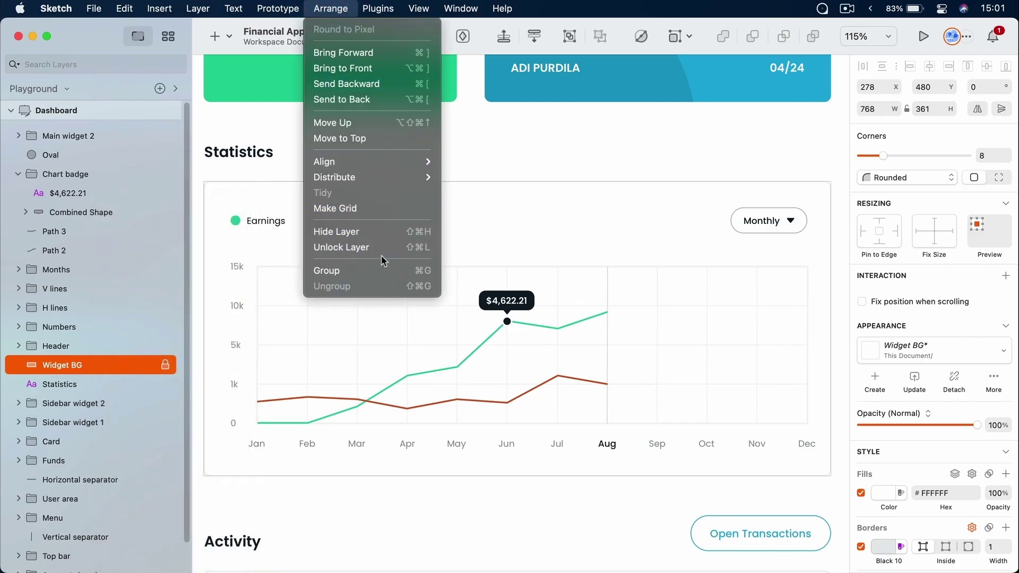
left_click(424, 247)
left_click(553, 140)
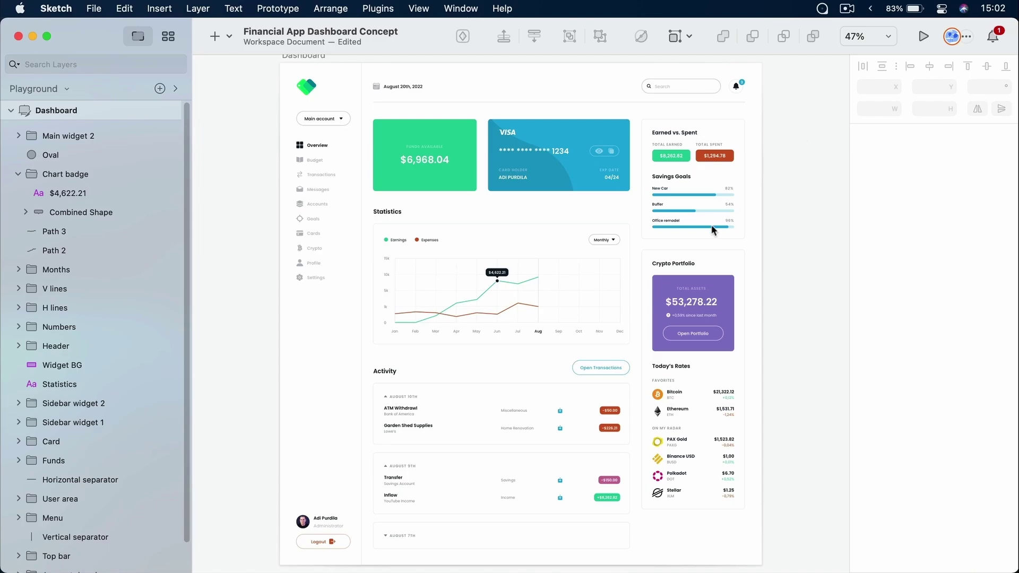
Zoom and pan to frame the Activity list, from Miscellaneous -$50.00 to Income +$8,262.82
key("z")
mouse_move(483, 369)
left_mouse_down()
mouse_move(567, 480)
mouse_move(640, 534)
left_mouse_up()
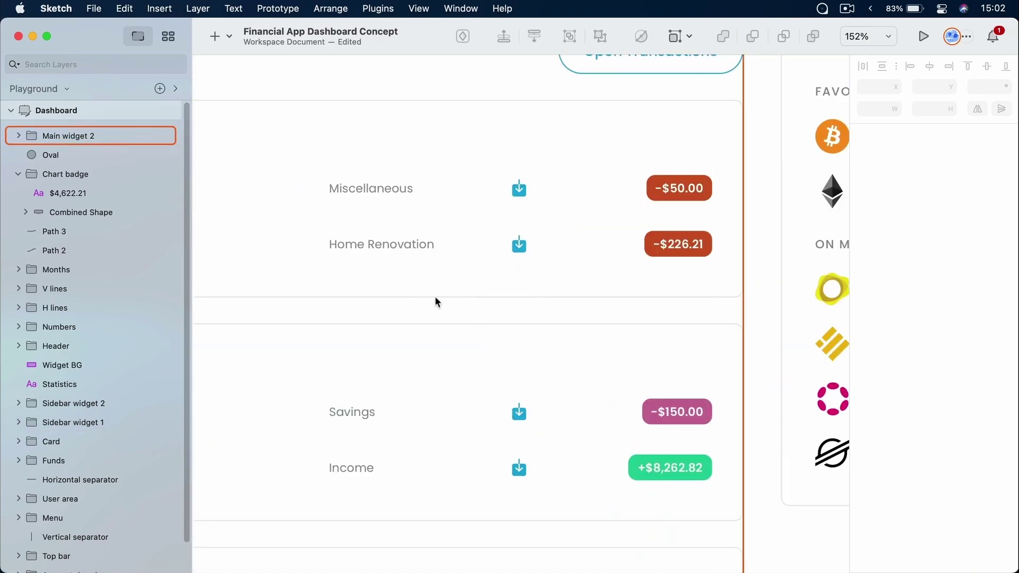
left_click_drag(412, 291, 694, 301)
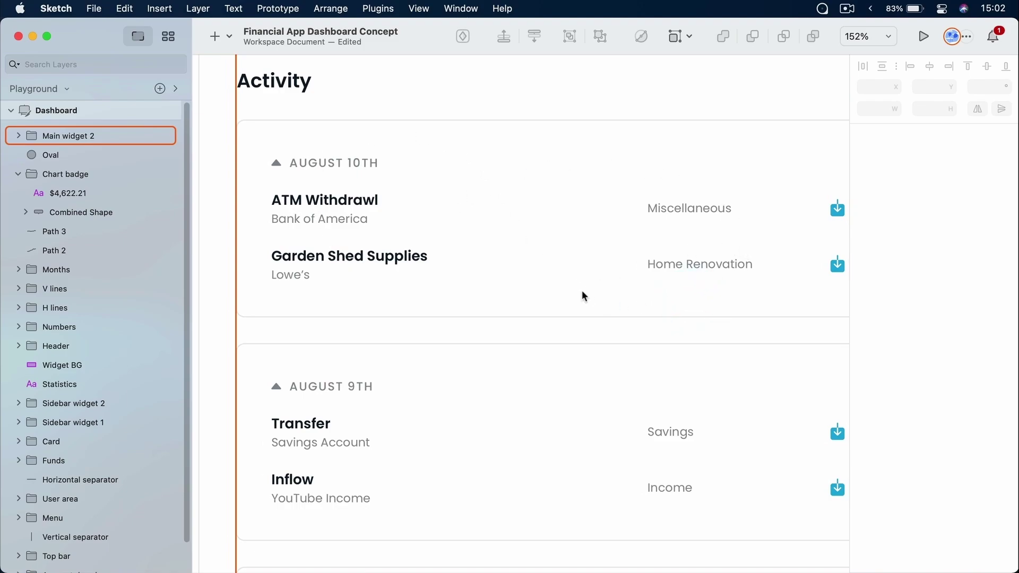
left_click_drag(714, 249, 475, 237)
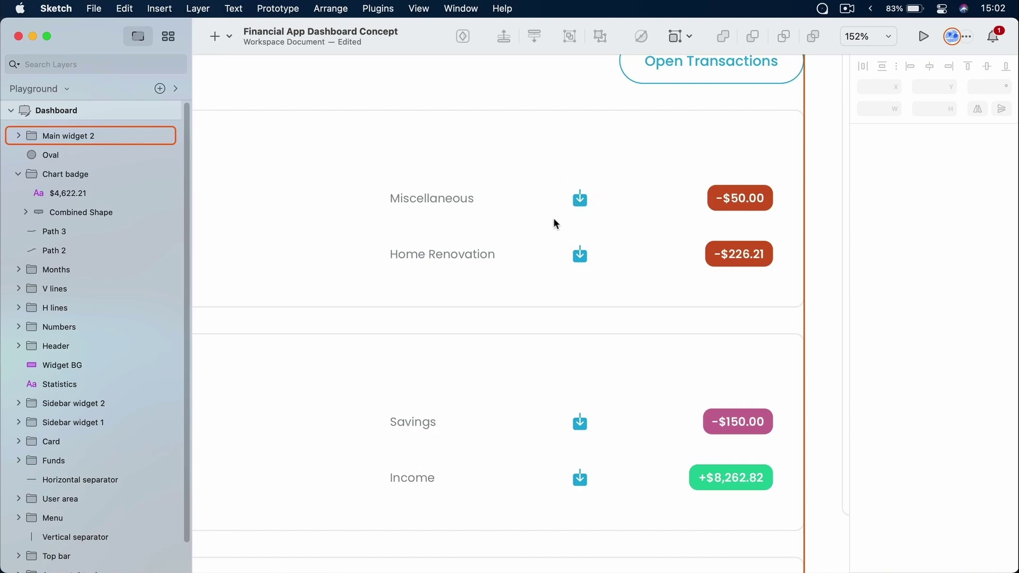
left_click(816, 180)
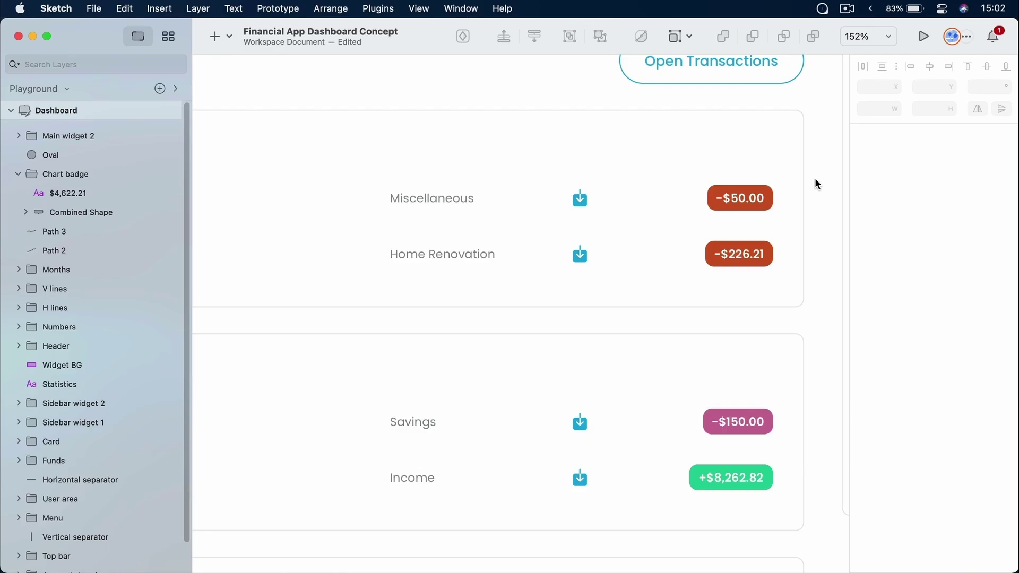
Select the Miscellaneous row's download icon group, delete it, then undo the deletion
double_click(580, 200)
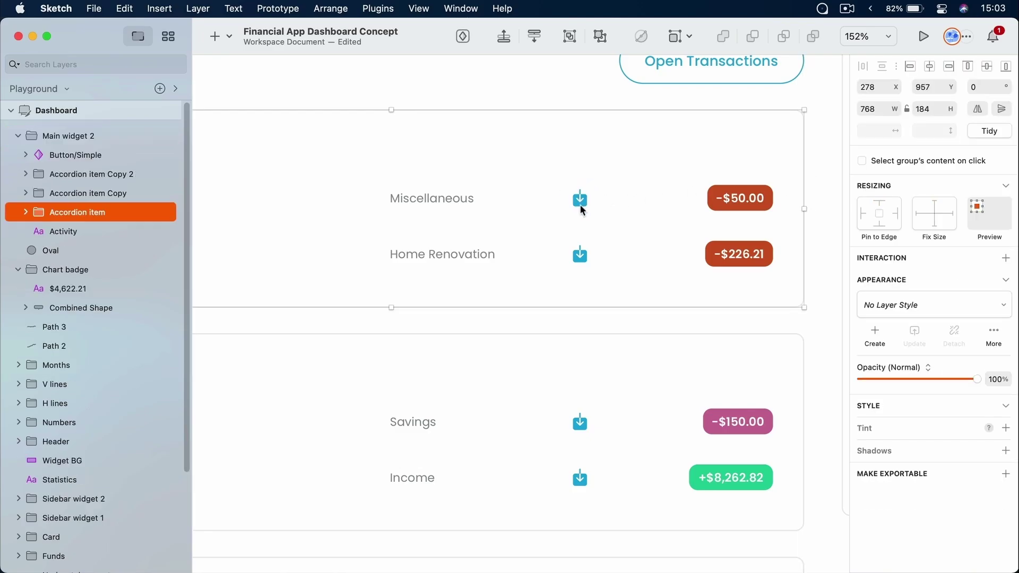
left_click(581, 200, "super")
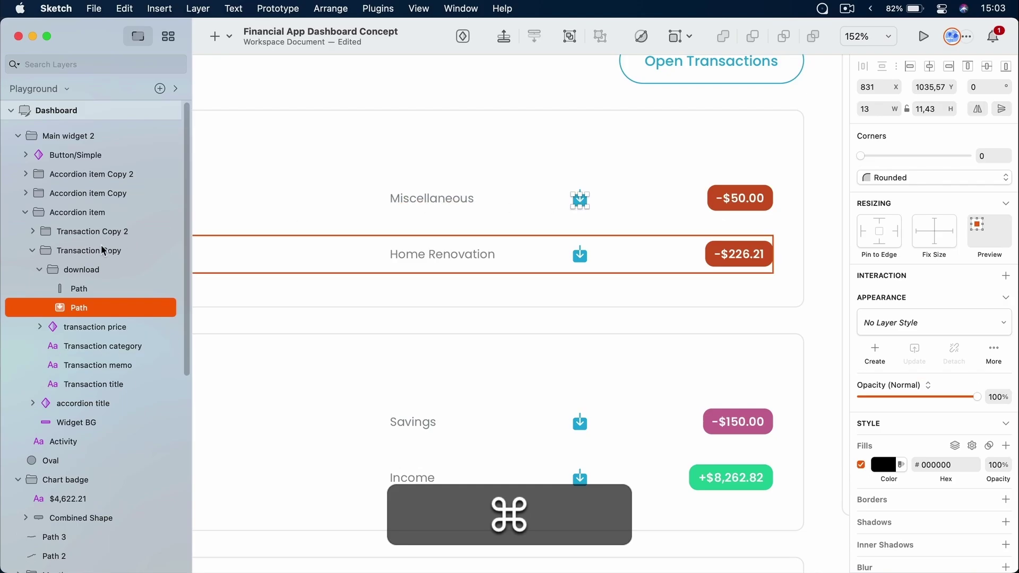
left_click(97, 270)
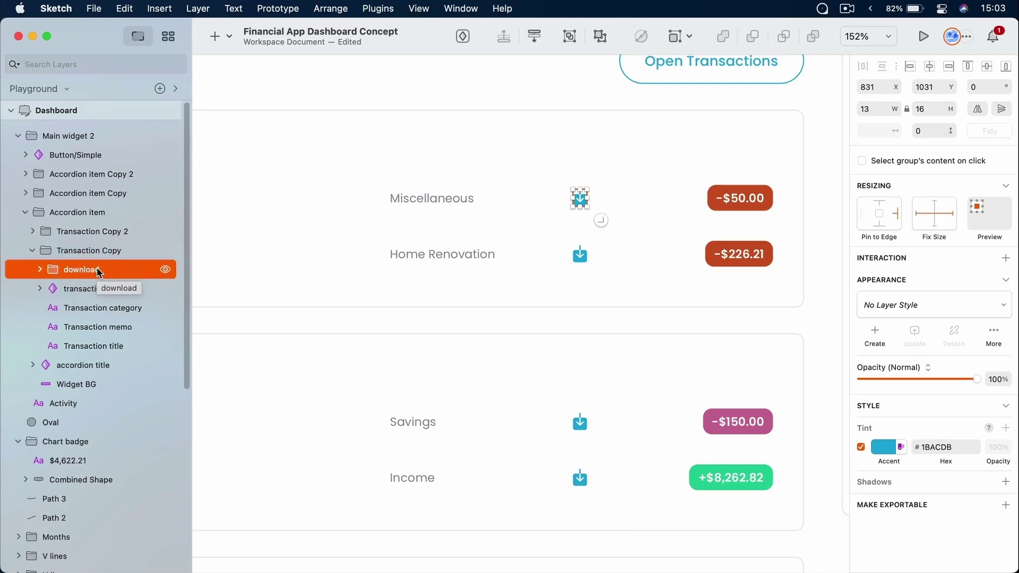
key("Delete")
key("cmd+z")
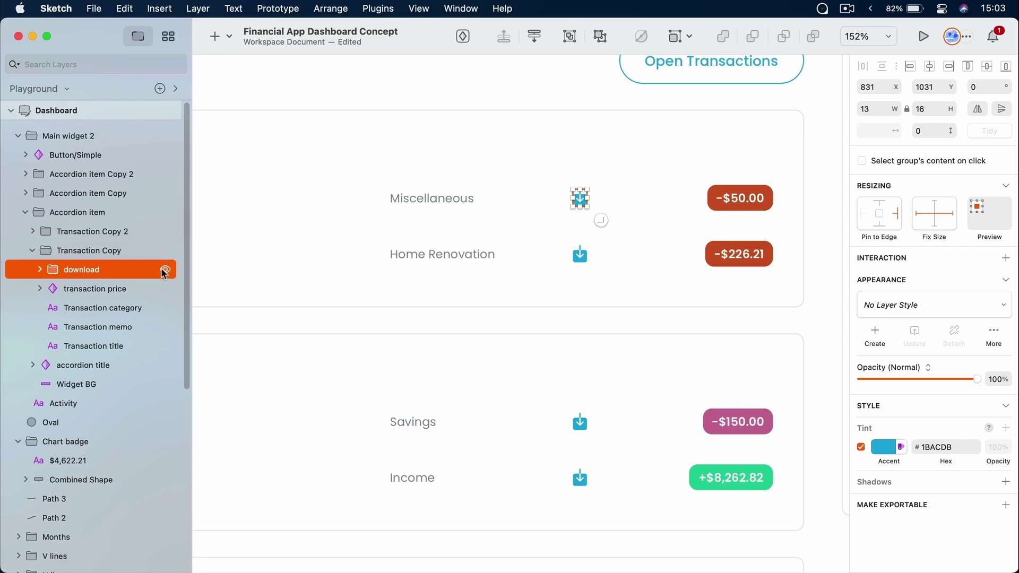
Hide the download icon layer with its eye toggle, then make it visible again
left_click(168, 271)
left_click(713, 166)
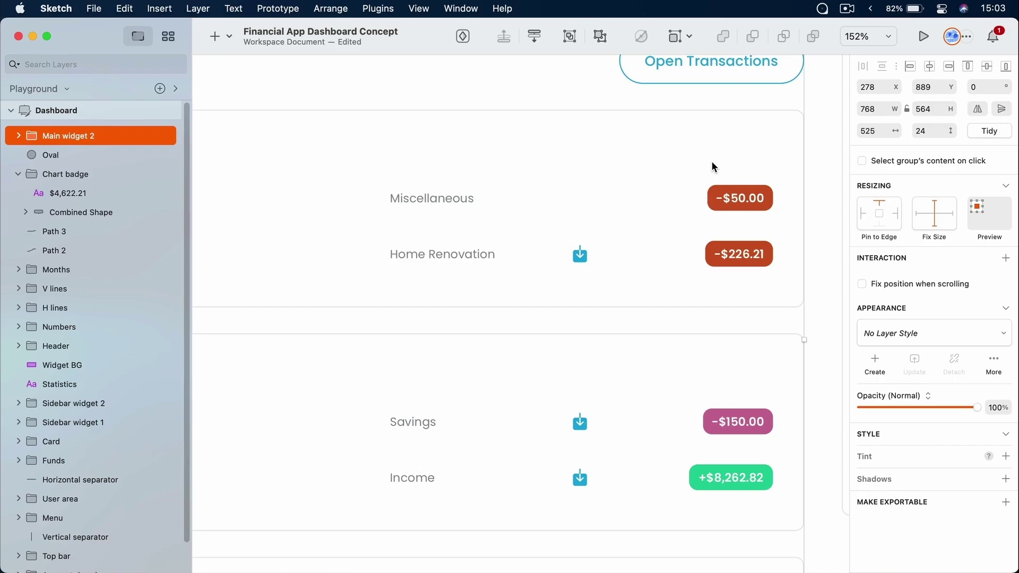
left_click(442, 200, "super")
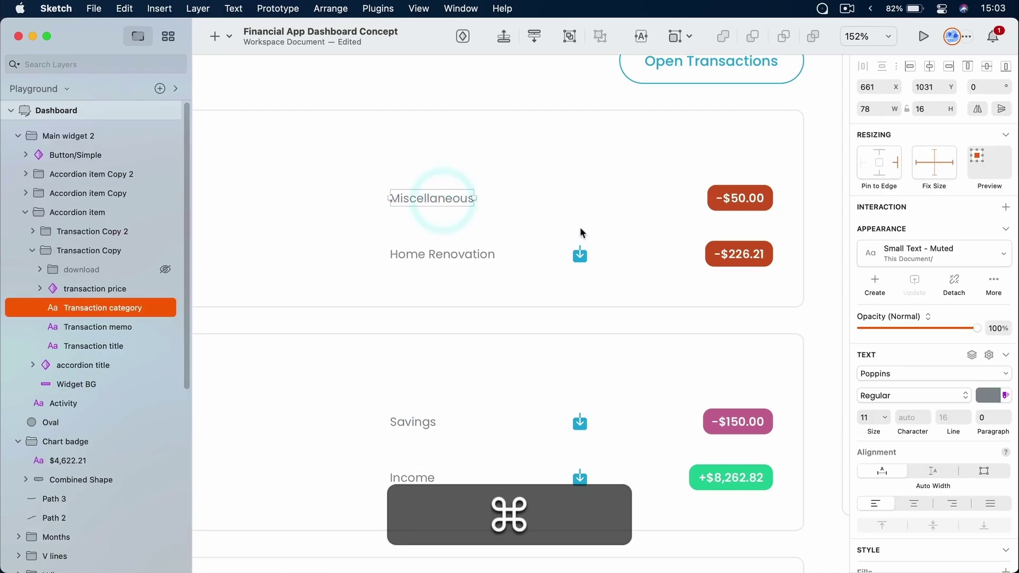
left_click(166, 271)
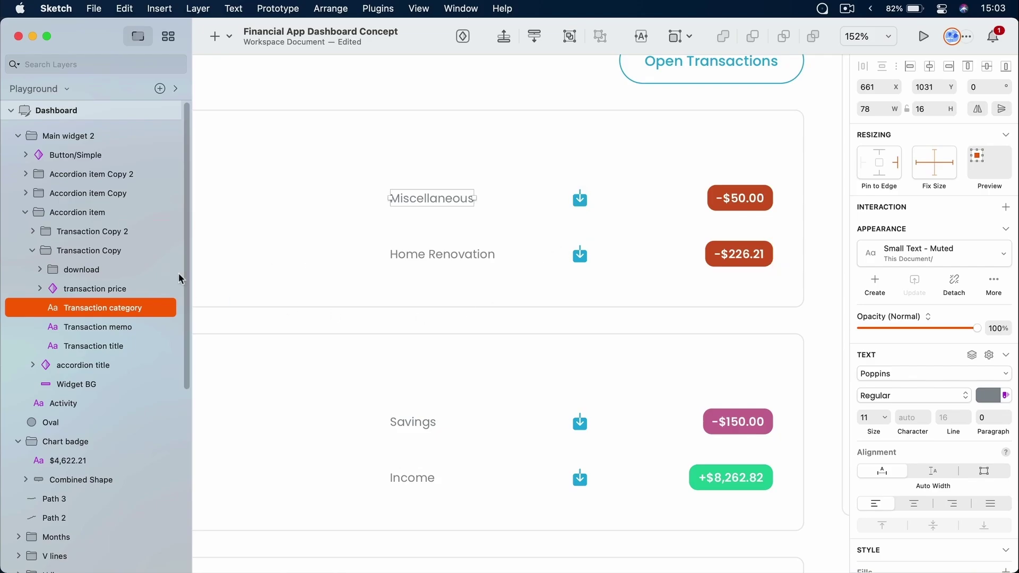
Hide the download icon with Shift+Cmd+H, then toggle it back to visible
right_click(104, 274)
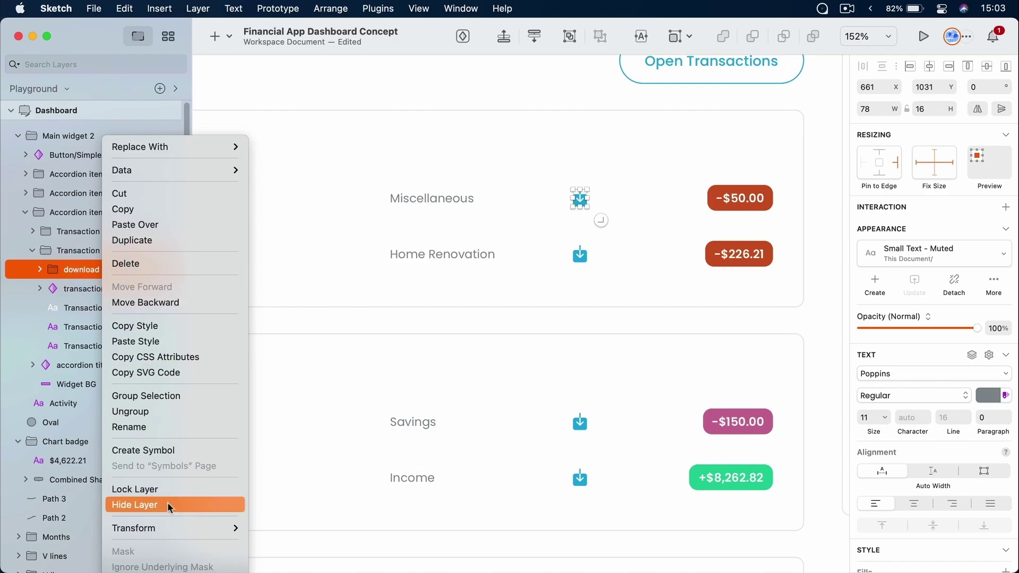
left_click(352, 6)
left_click(340, 8)
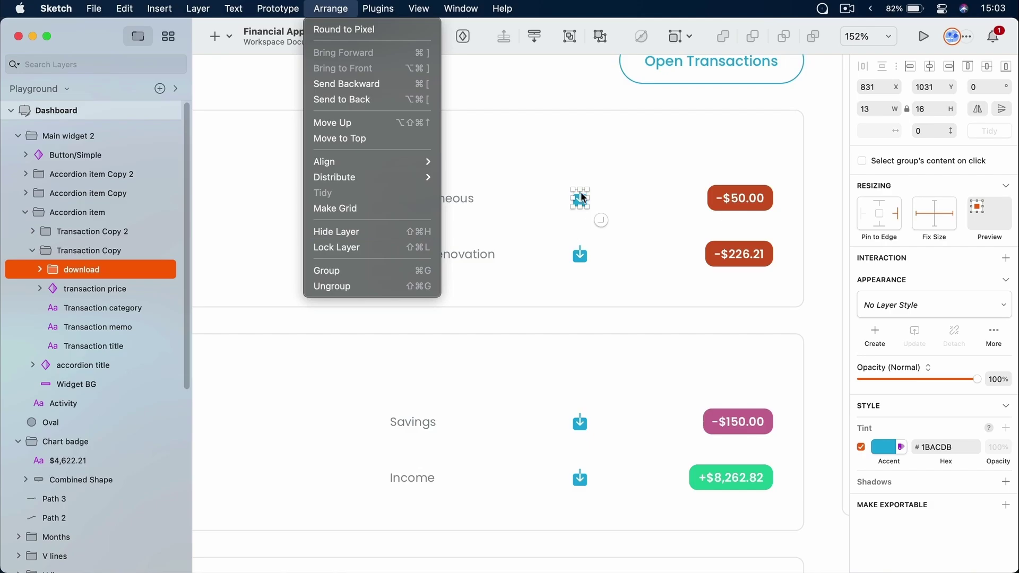
left_click(588, 220)
key("ctrl+shift+h")
key("super+shift+h")
key("super+shift+h")
key("super+shift+h")
key("super+shift+h")
key("super+shift+h")
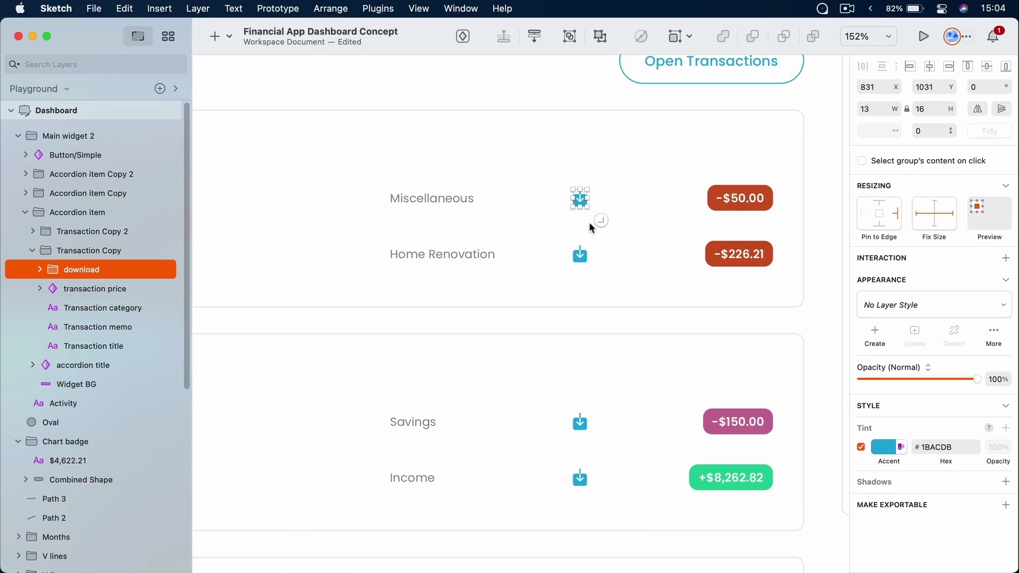
Zoom out over the Activity widget, then zoom into the Visa card area
scroll(589, 223, "down", 5)
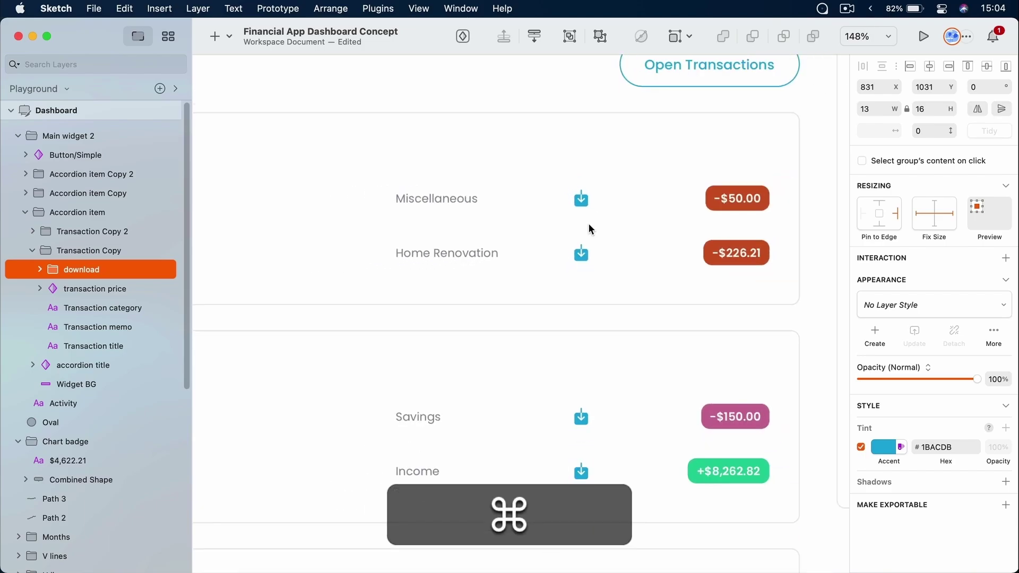
scroll(588, 223, "down", 3)
left_click(589, 223)
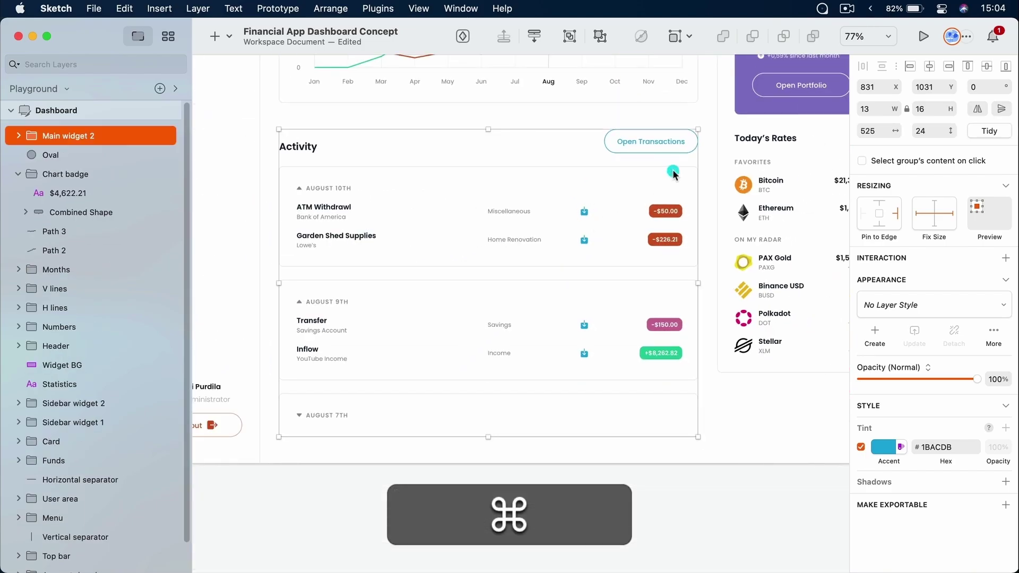
scroll(624, 330, "up", 5)
scroll(624, 329, "up", 5)
key("z")
left_click_drag(544, 269, 709, 352)
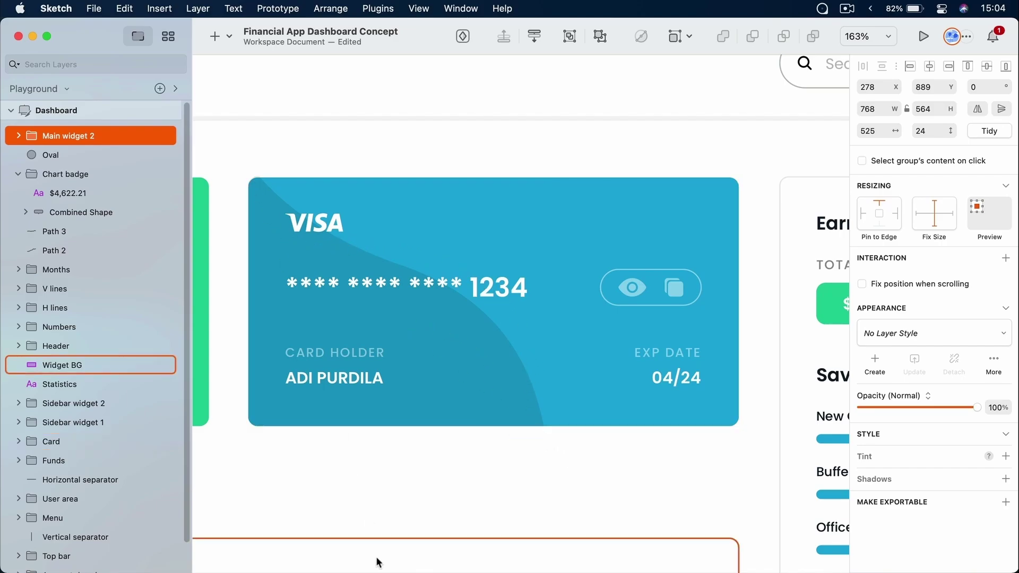
Hide the toolbar and side panels and select the Visa card's dark wave shape
key("super+period")
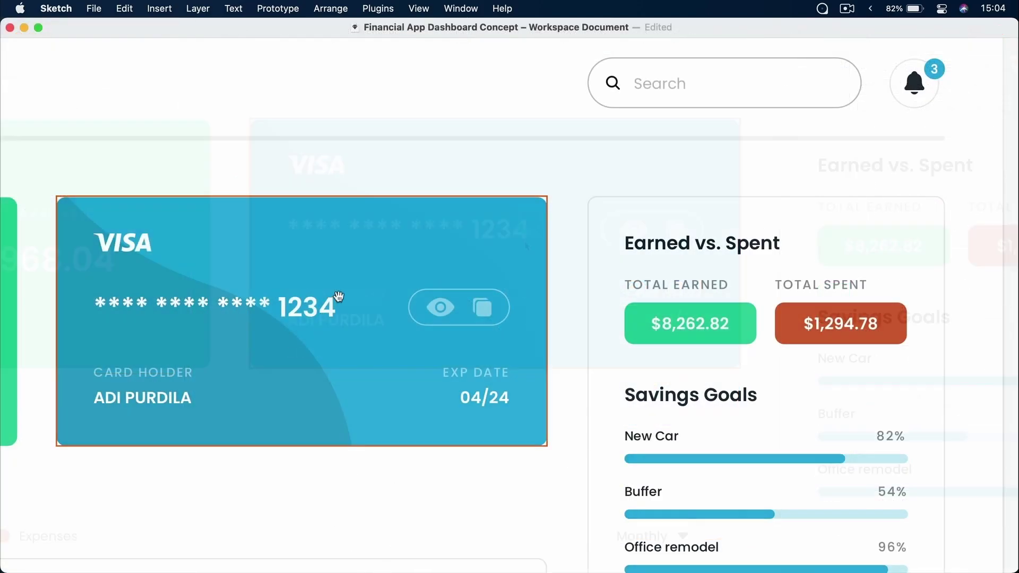
scroll(337, 297, "left", 5)
left_click(476, 337, "super")
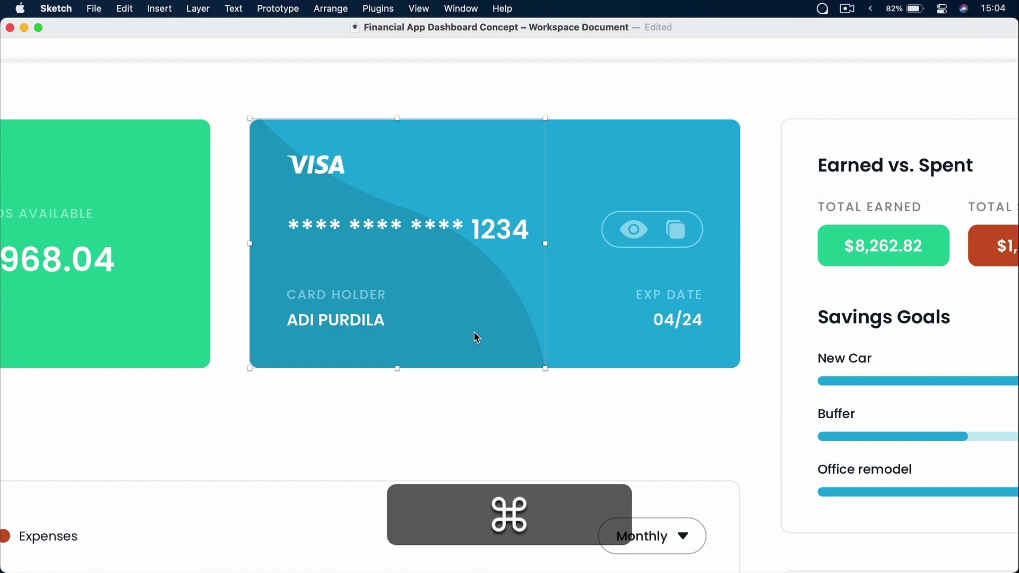
Toggle the dark wave shape hidden and visible repeatedly, leaving it shown
key("super+shift+h")
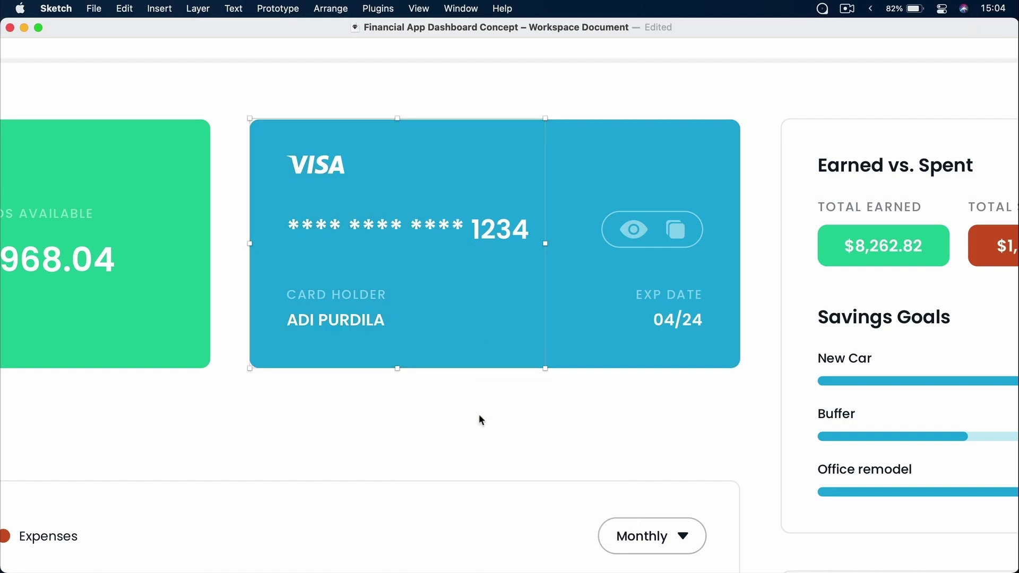
key("super+shift+h")
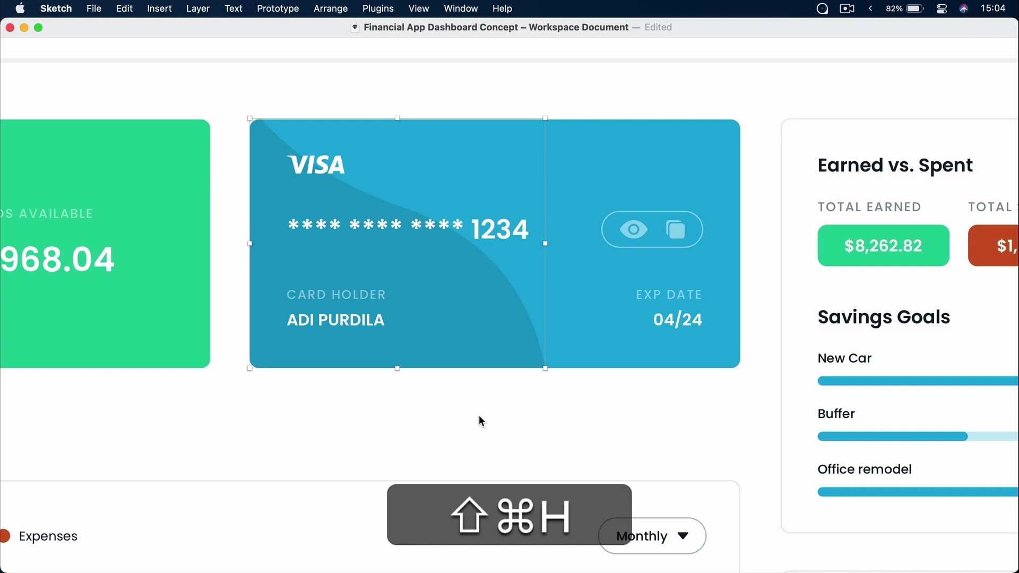
key("super+shift+h")
key("super+shift+h")
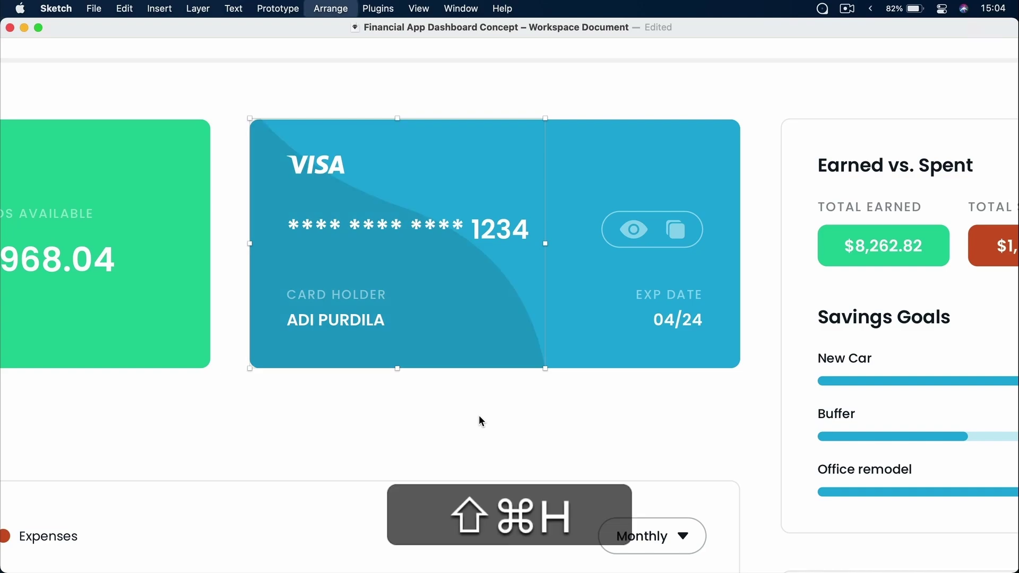
key("super+shift+h")
key("super+shift+h")
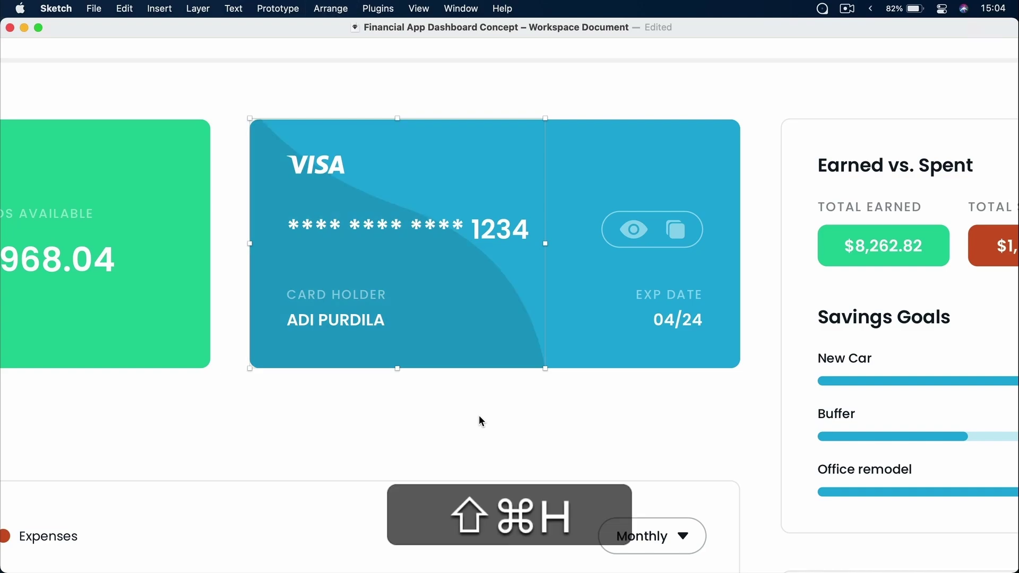
key("super+shift+h")
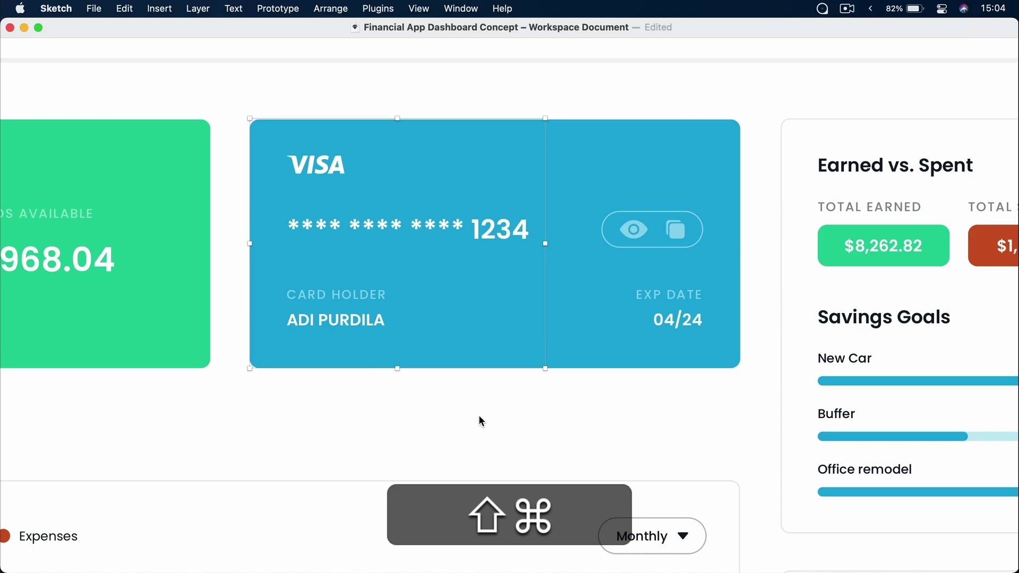
key("super+shift+h")
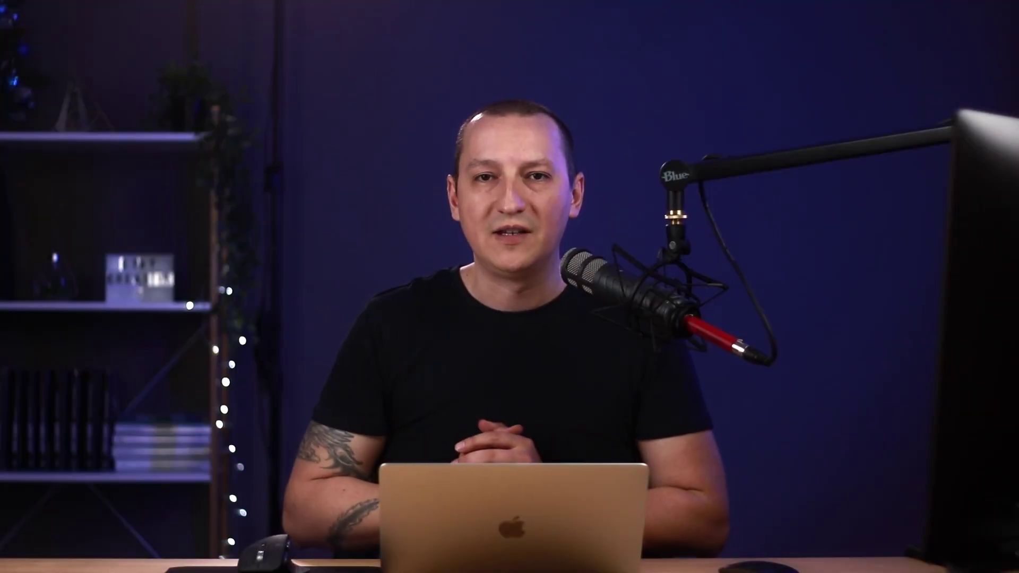
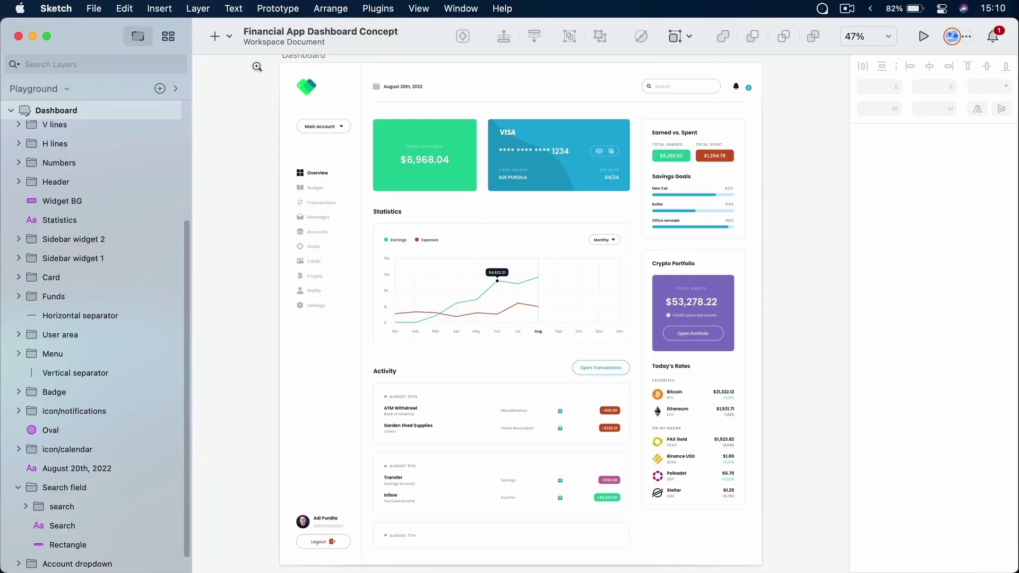
Marquee-zoom to 115% over the dashboard's upper-left sidebar and Funds card area
left_click_drag(257, 67, 394, 279)
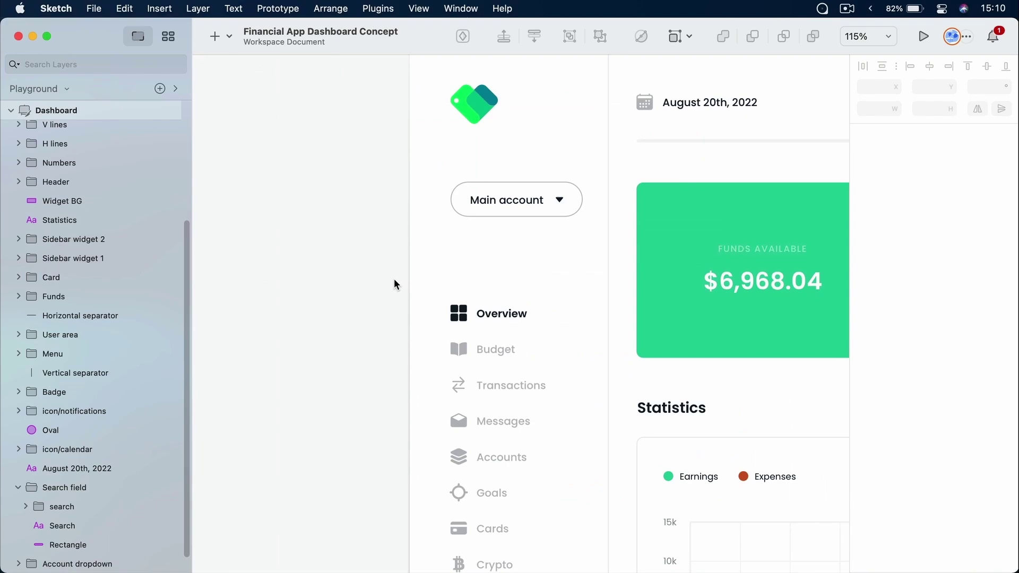
Drag the Main account dropdown up until the guide shows 48 px under the logo
left_click_drag(626, 193, 494, 224)
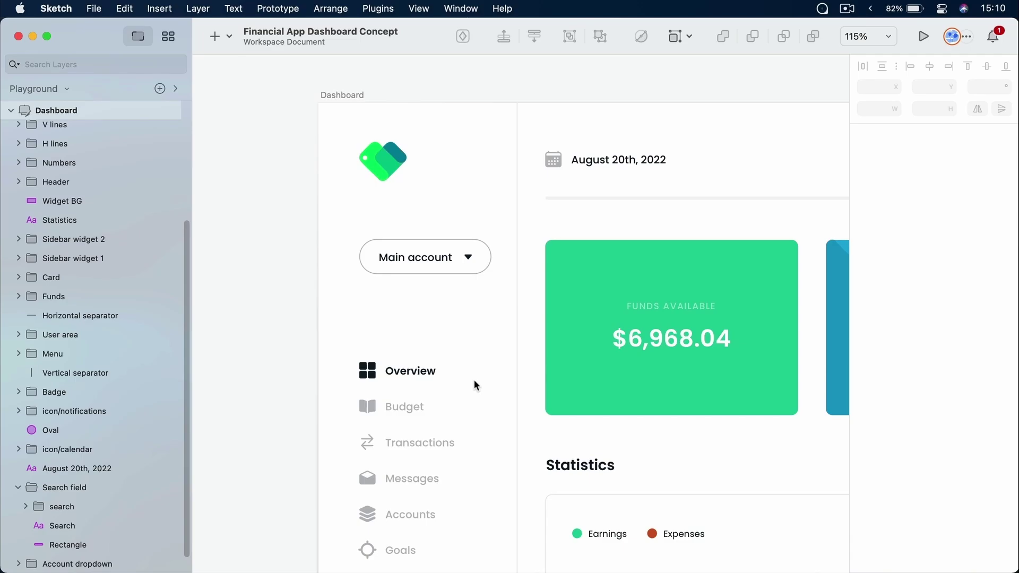
left_click(420, 267)
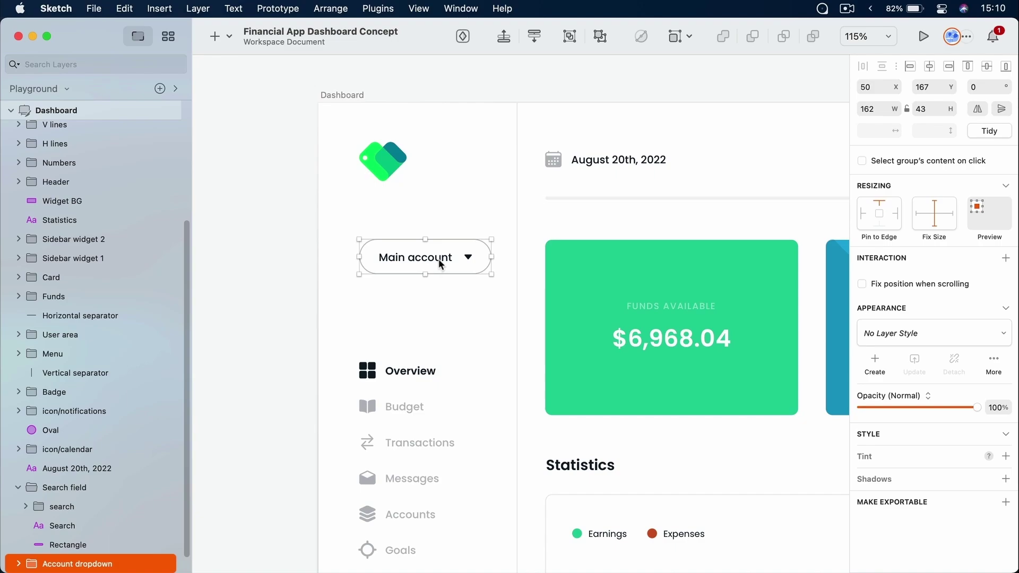
left_click_drag(440, 264, 420, 241)
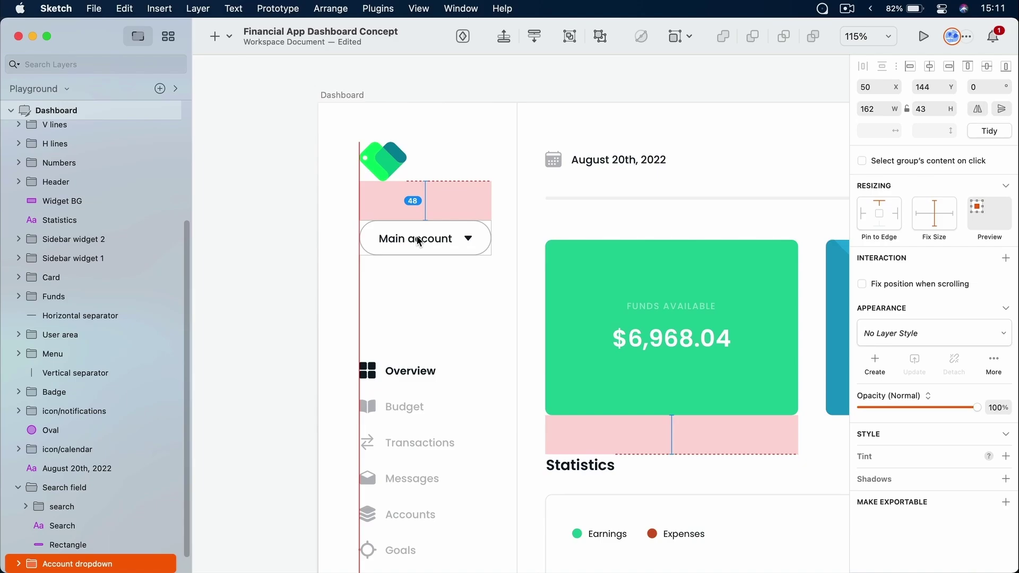
left_click_drag(419, 241, 419, 240)
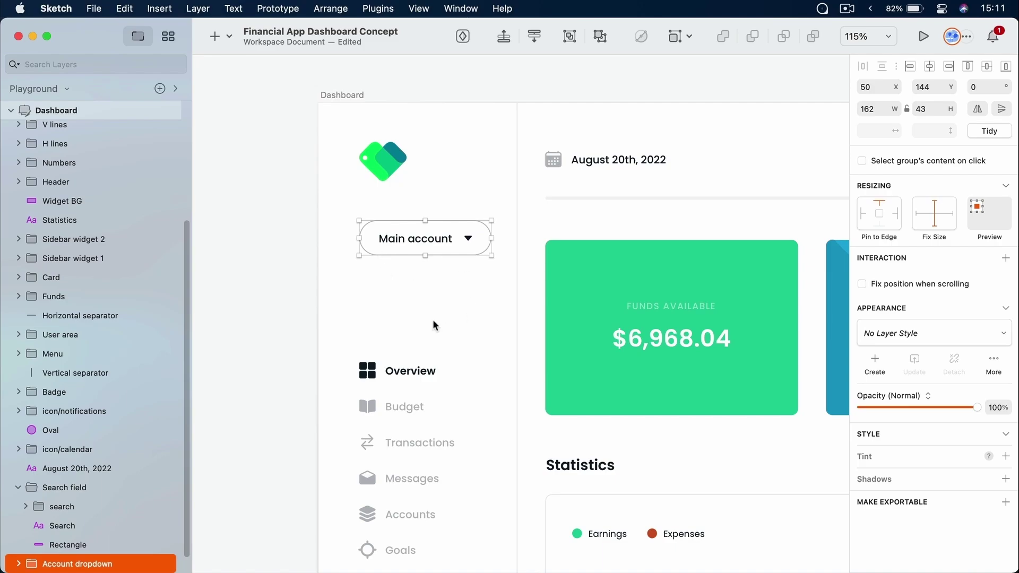
Drag the sidebar Menu group up under the Main account button and nudge it with arrow keys
left_click(407, 373)
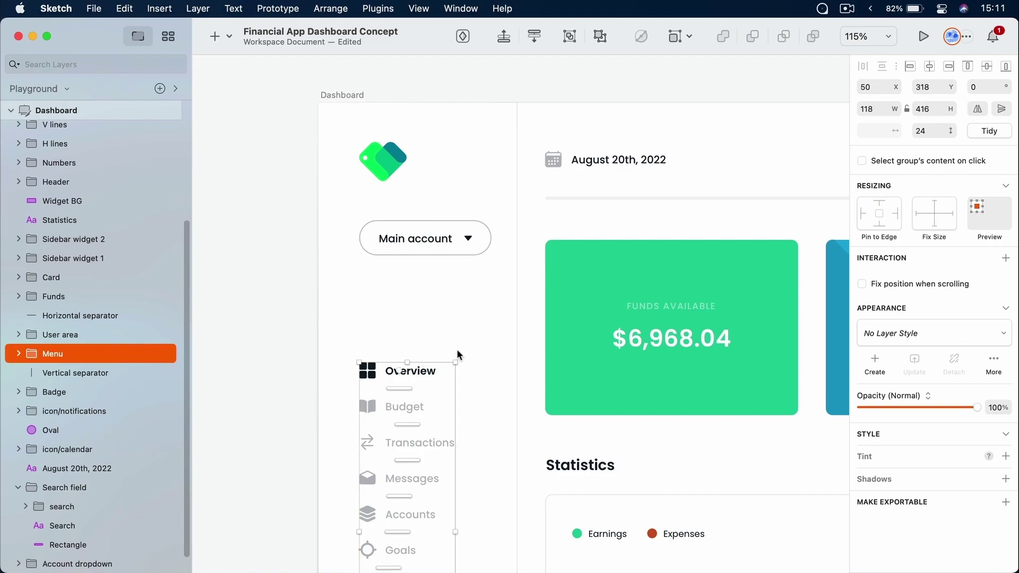
left_click_drag(432, 372, 428, 324)
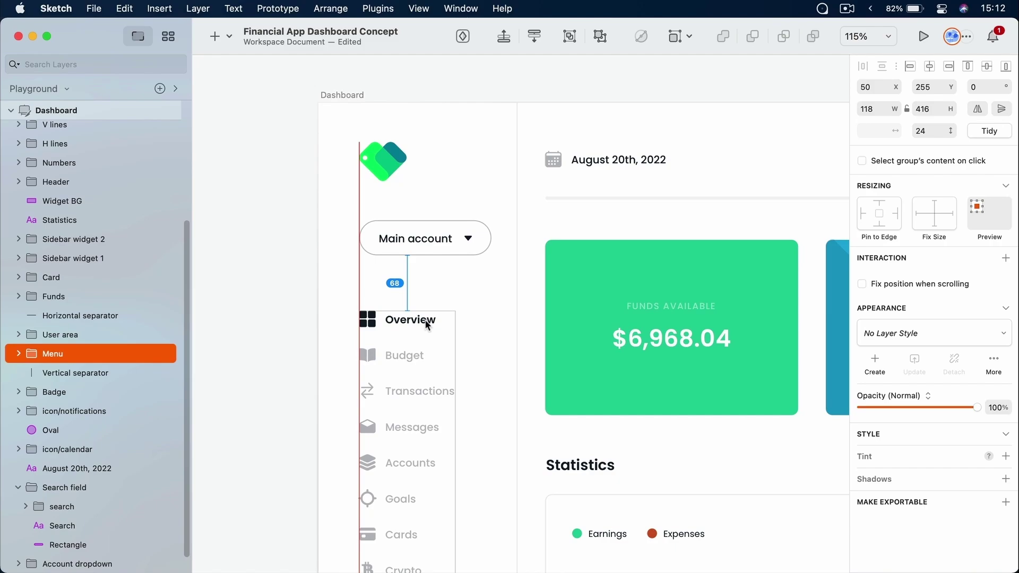
left_click_drag(428, 325, 428, 325)
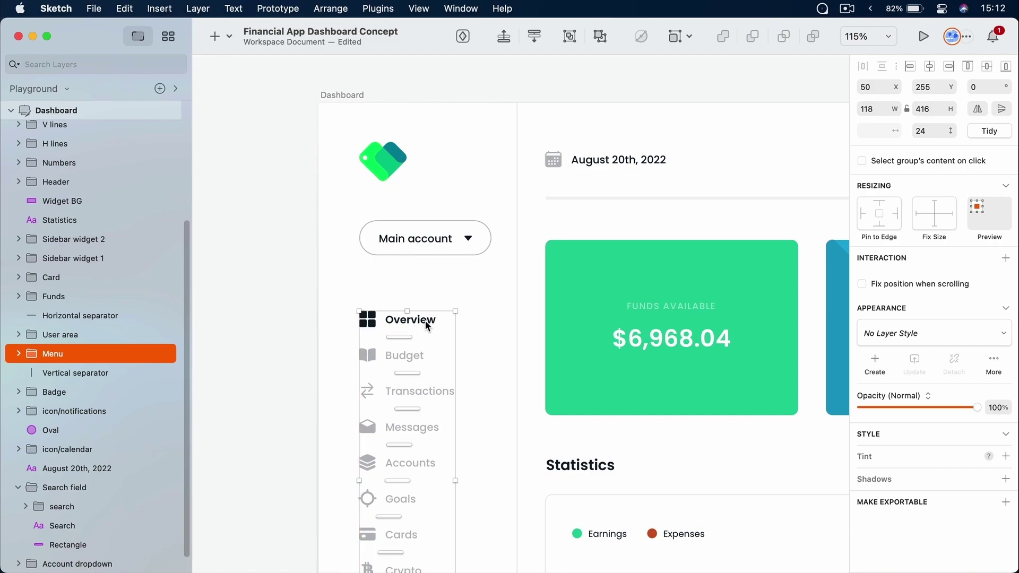
key("Up")
key("Up")
key("Up")
key("Up")
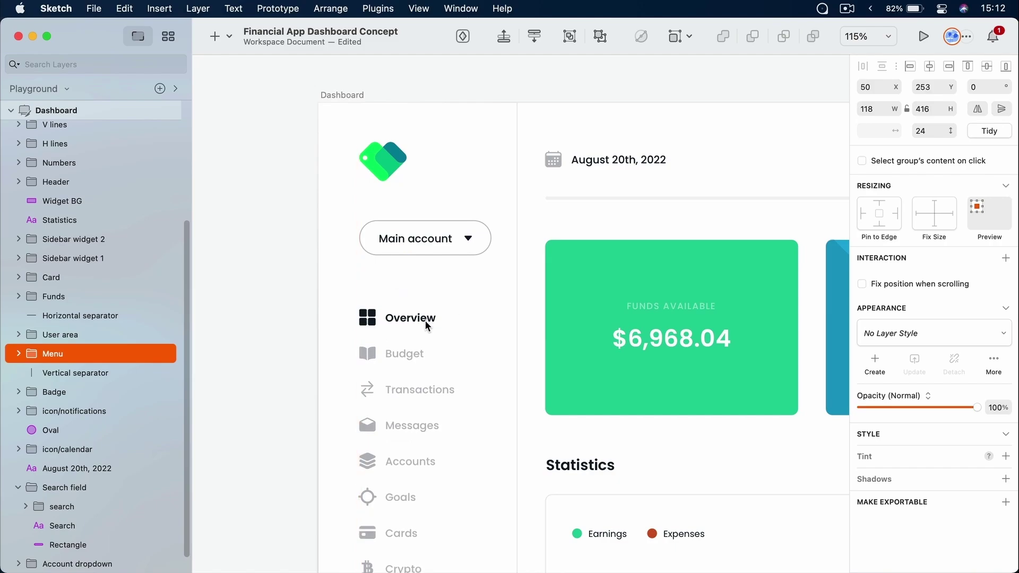
key("Up")
key("Down")
key("Down")
key("Down")
key("Down")
key("Up")
key("Up")
key("Up")
key("Up")
key("shift+Up")
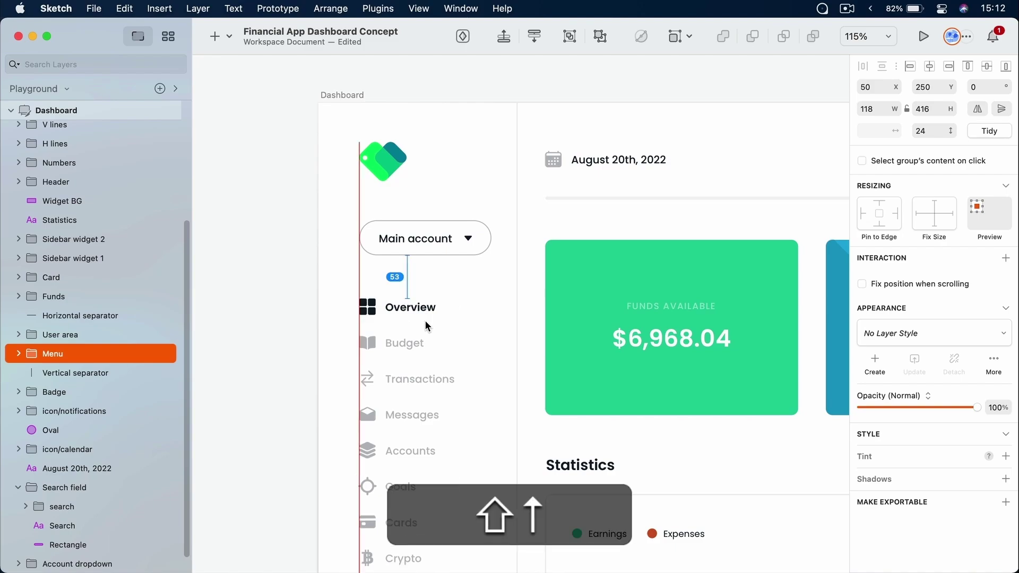
key("shift+Down")
key("shift+Down")
key("shift+Up")
key("shift+Up")
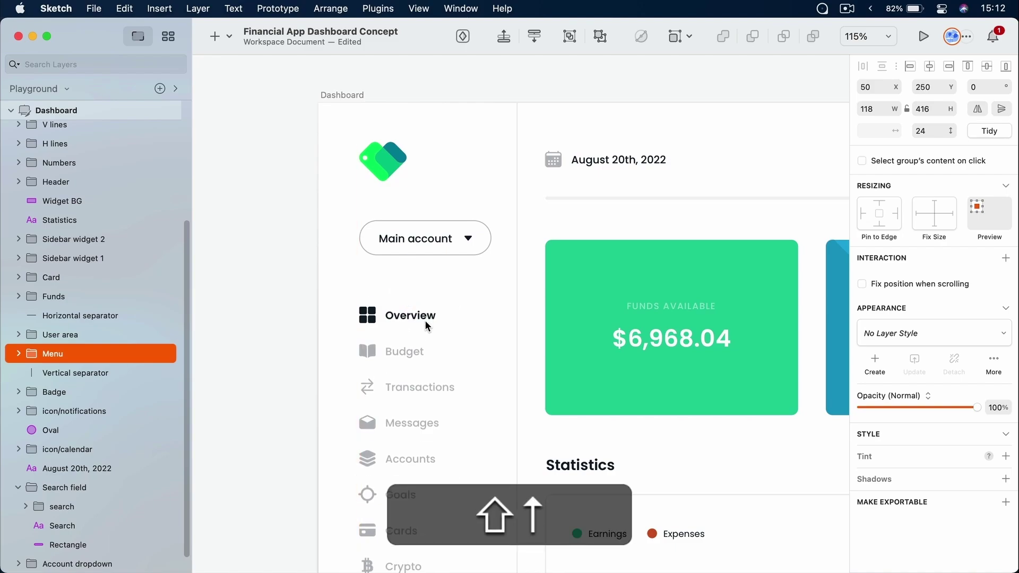
key("shift+Down")
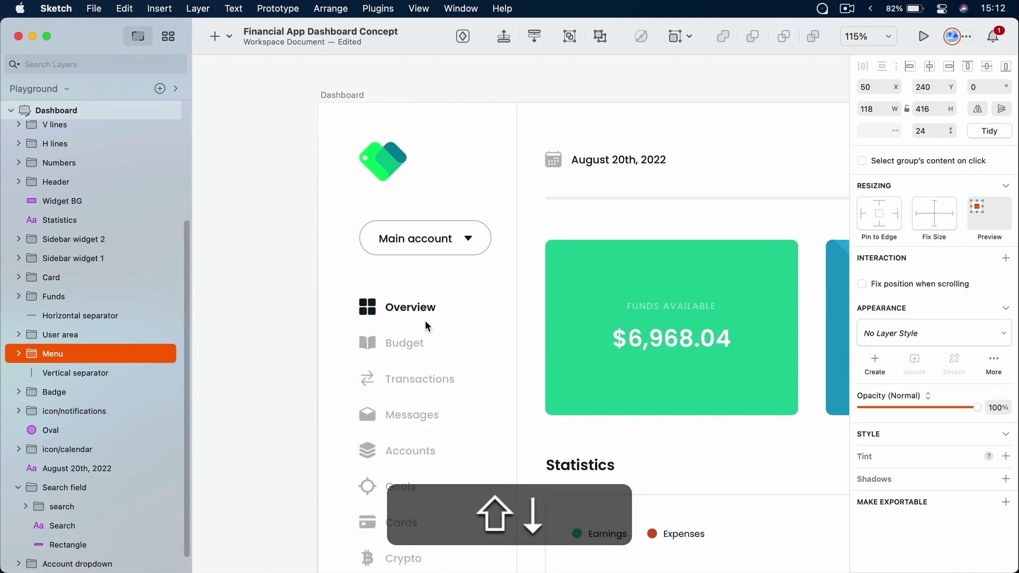
Fine-tune the Menu group to 50, 235 and verify the 48 px gap below Main account
key("shift+Right")
key("shift+Left")
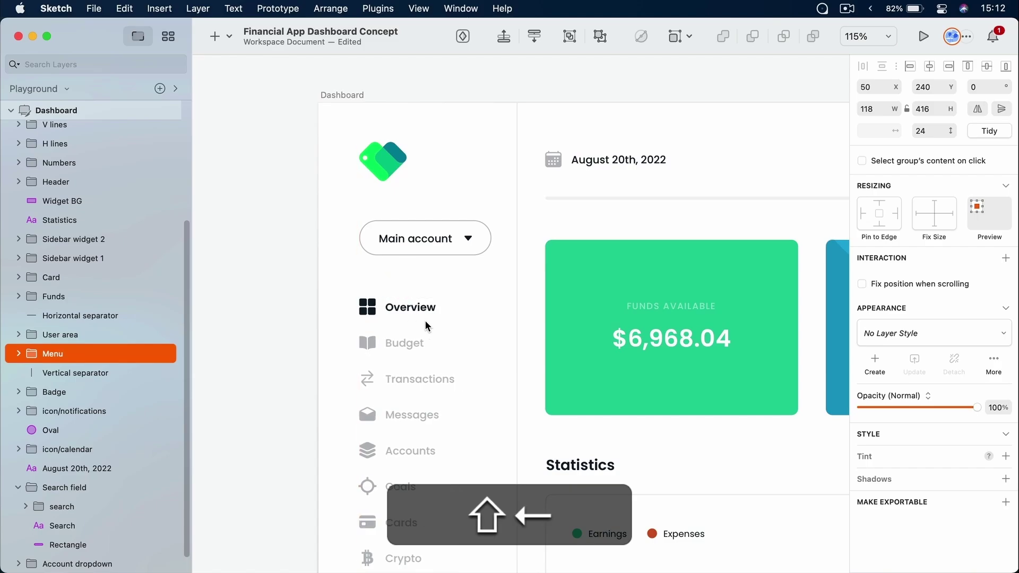
key("shift+Up")
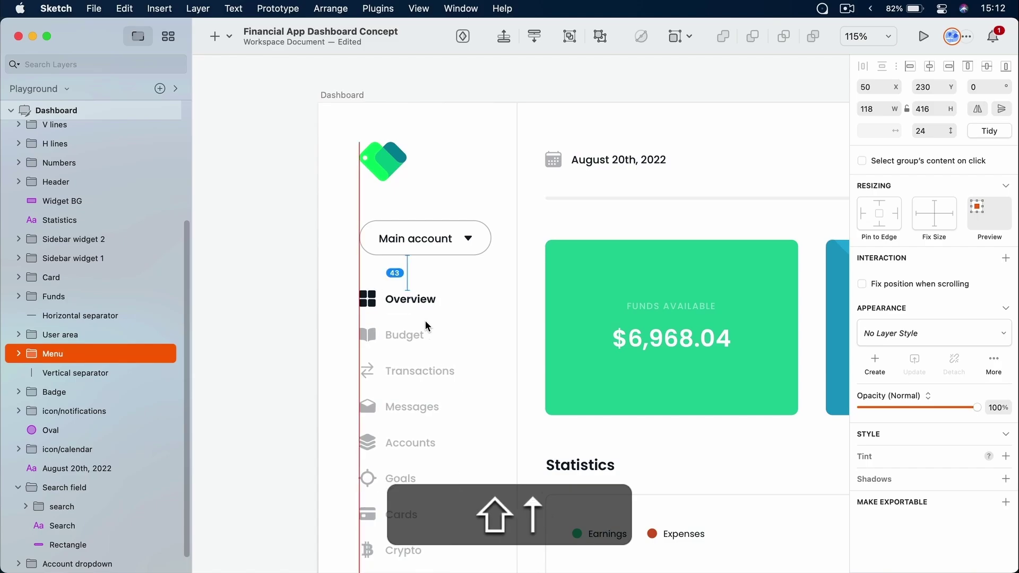
key("shift+Down")
key("shift+Down")
key("shift+Down")
key("shift+Down")
key("shift+Down")
key("shift+Down")
key("shift+Down")
key("shift+Down")
key("shift+Down")
key("shift+Down")
key("shift+Down")
key("shift+Down")
key("shift+Down")
key("shift+Down")
key("shift+Down")
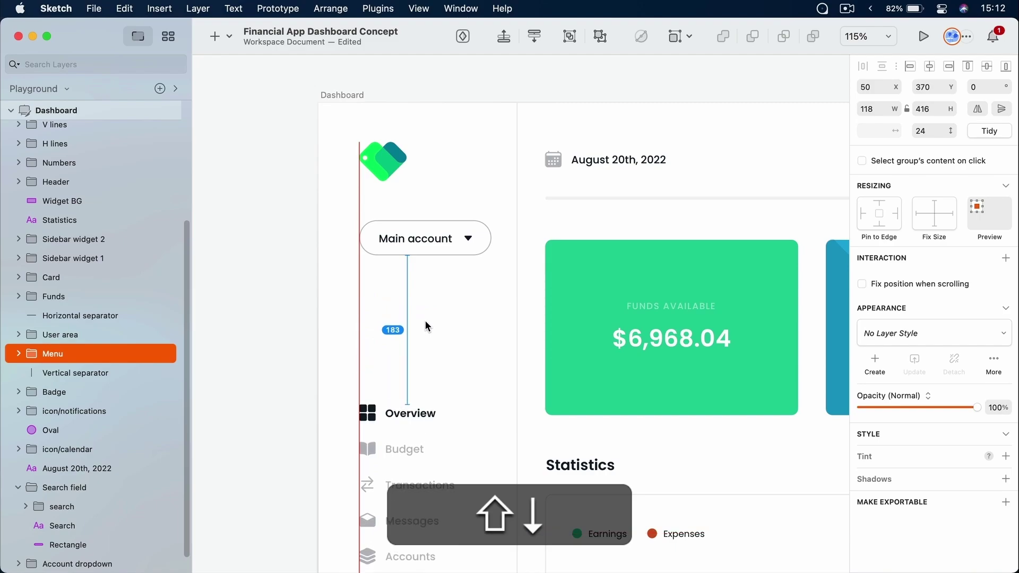
key("shift+Up")
key("shift+Up")
key("shift+Up")
key("shift+Up")
key("shift+Up")
key("shift+Up")
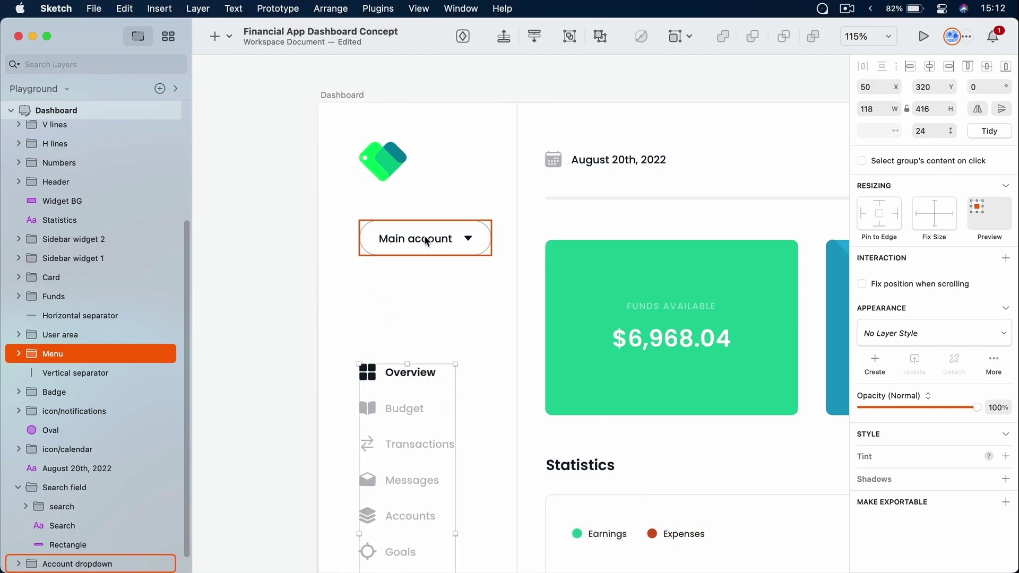
key("shift+Up")
key("shift+Up")
key("shift+Up")
key("shift+Up")
key("shift+Up")
key("shift+Up")
key("shift+Up")
key("shift+Up")
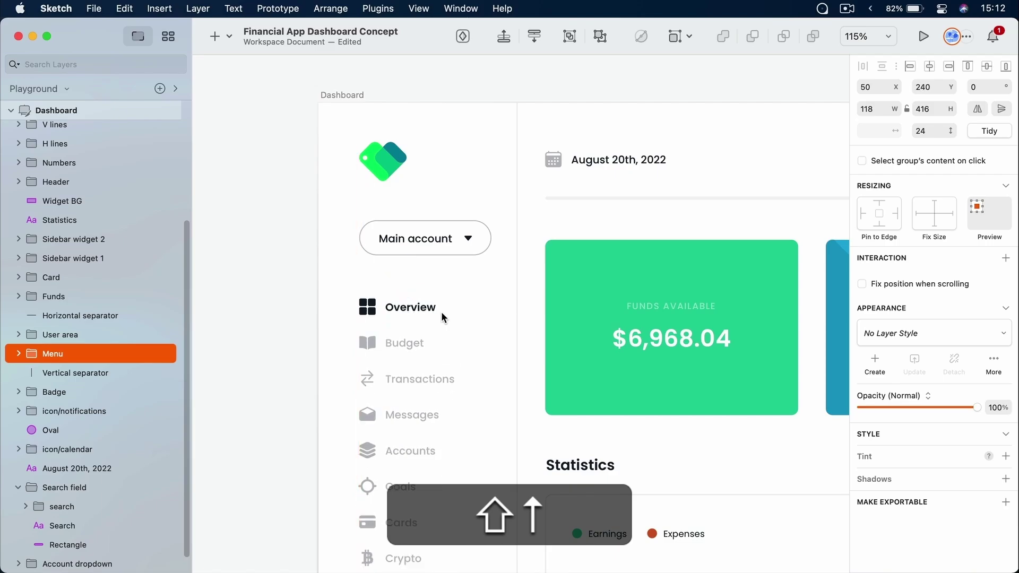
key("Up")
key("Up")
key("Up")
key("Up")
key("Up")
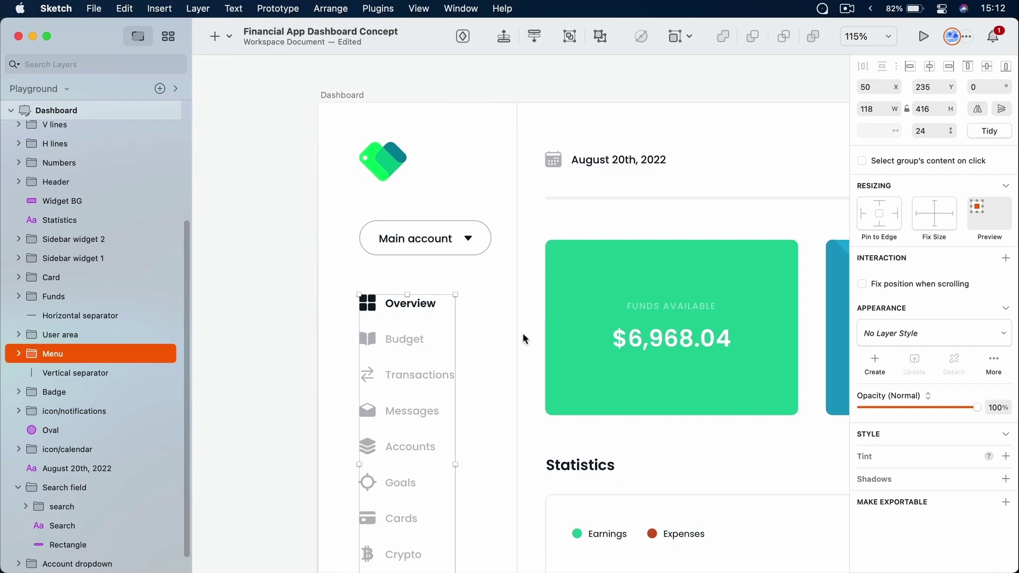
key("alt")
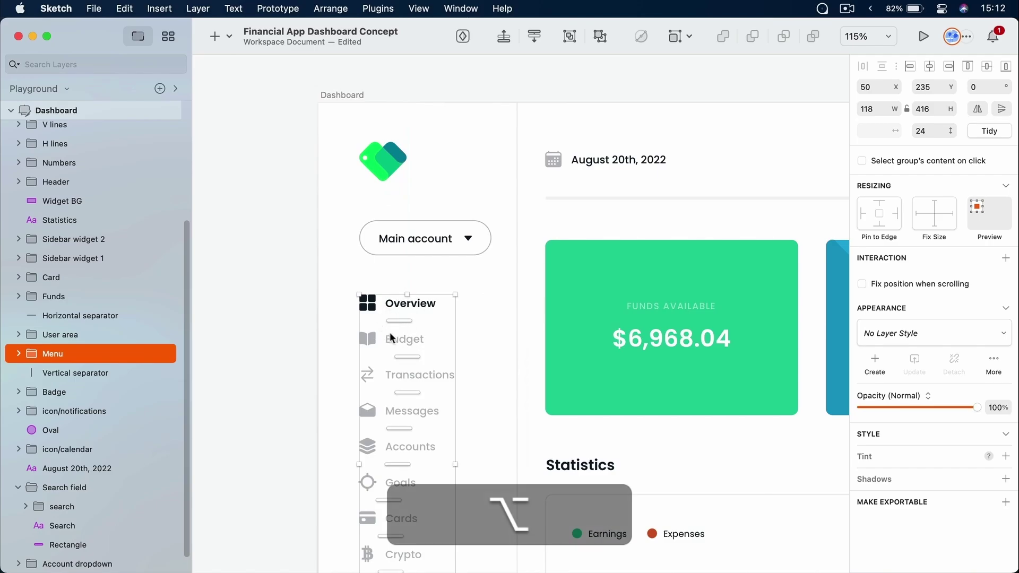
key("alt")
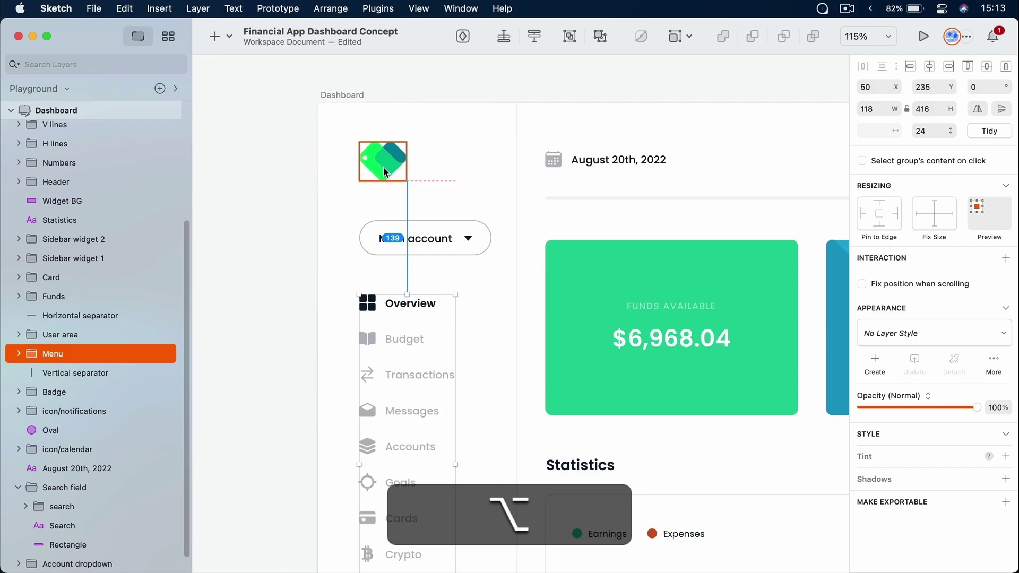
Nudge the logo left to X 48 so it sits at 48, 48 from the artboard edges
left_click(393, 163)
key("alt")
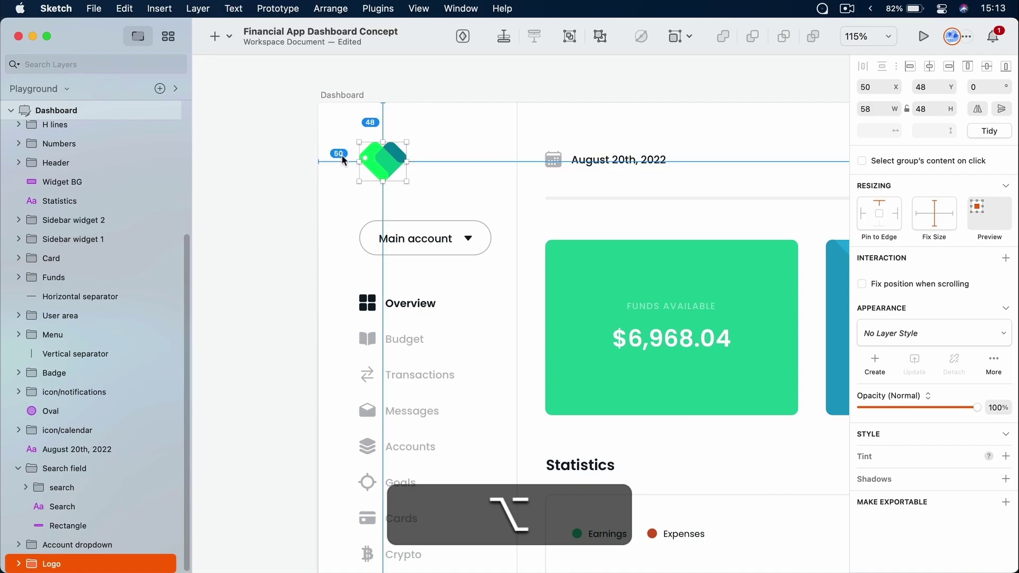
key("alt+Left")
key("alt+Left")
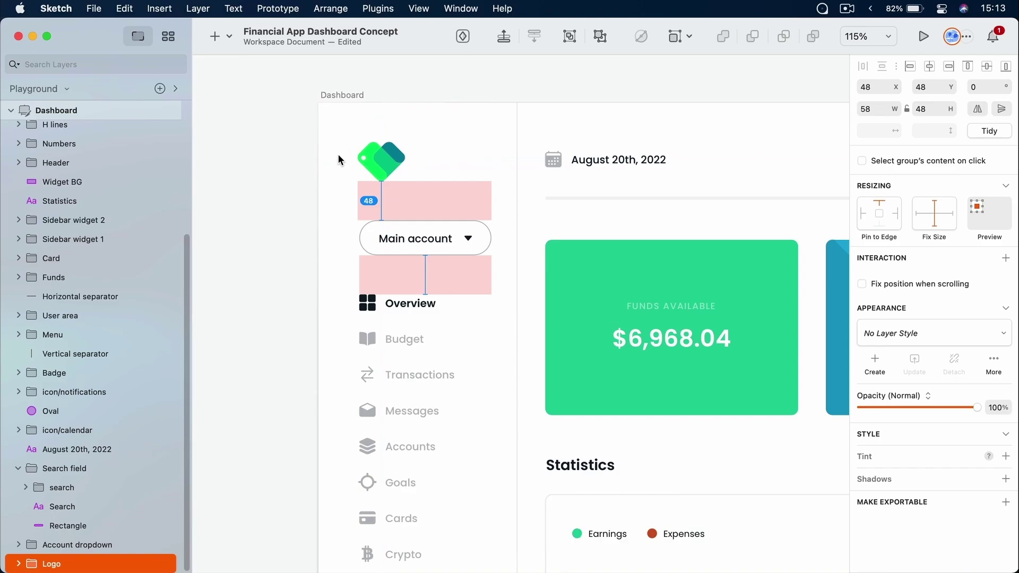
key("alt")
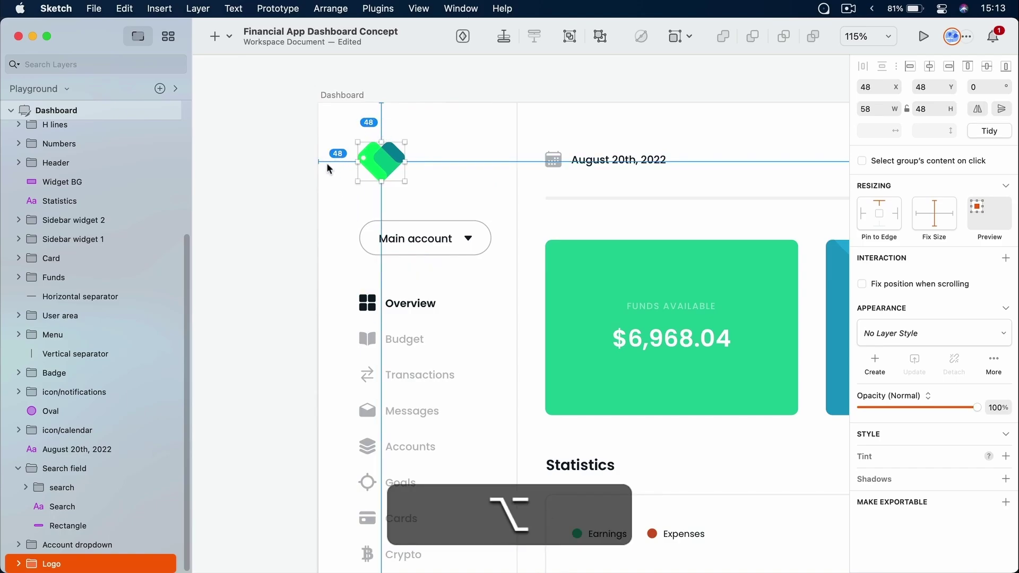
left_click(462, 195)
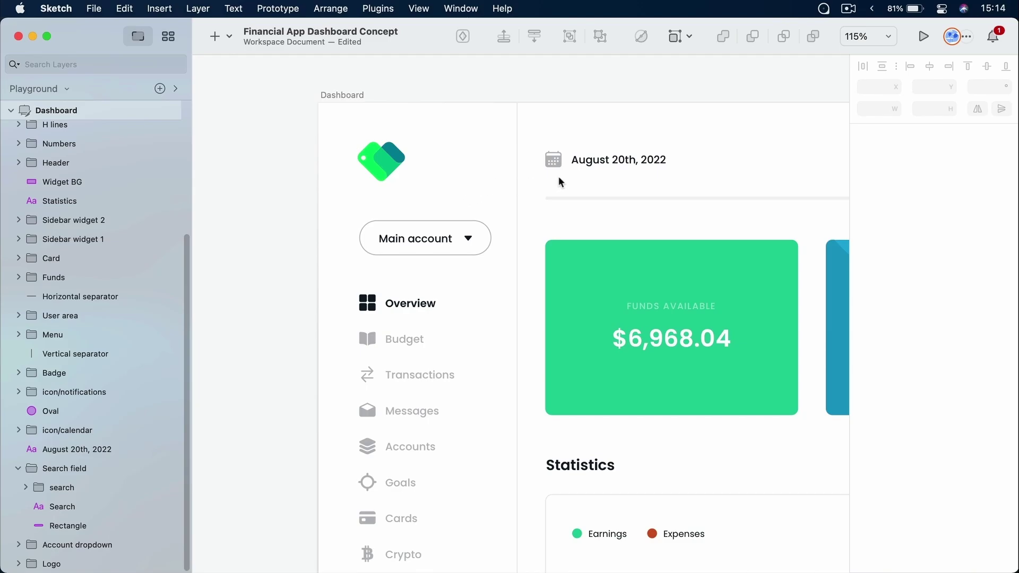
Select the 'August 20th, 2022' date text and adjust its position with arrow keys and steppers, keeping Y 60
scroll(616, 159, "up", 8)
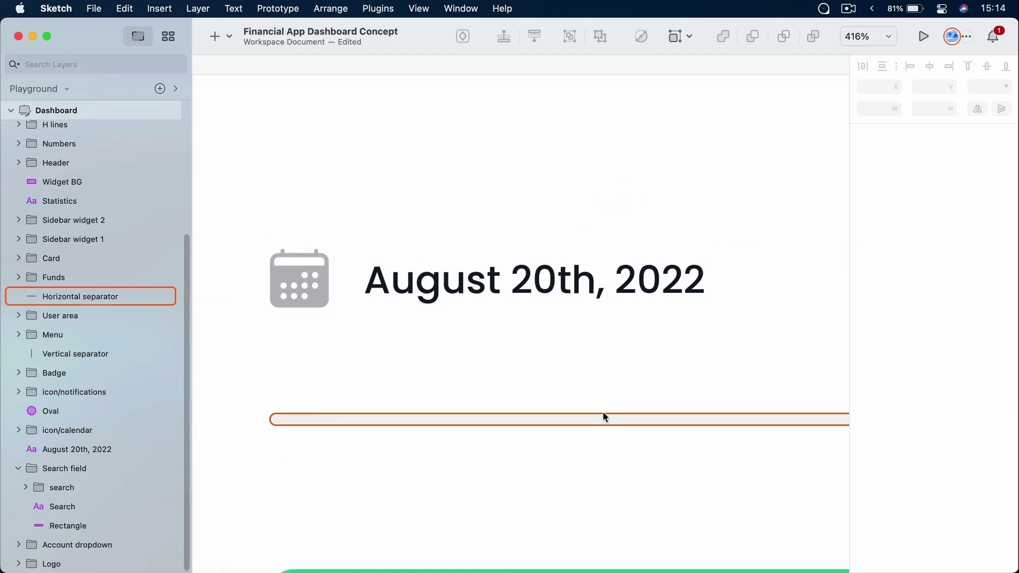
left_click(479, 286, "super")
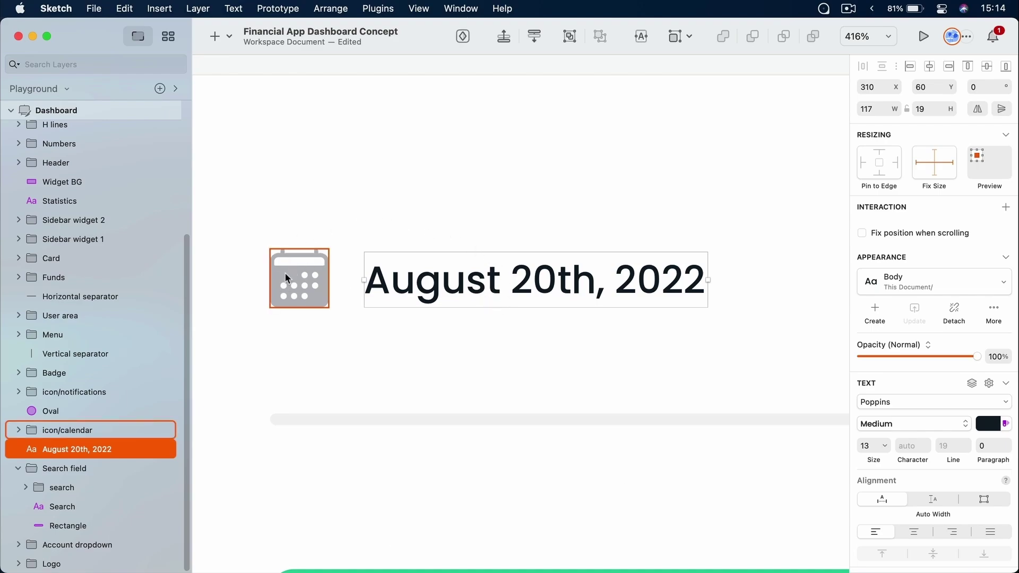
key("alt")
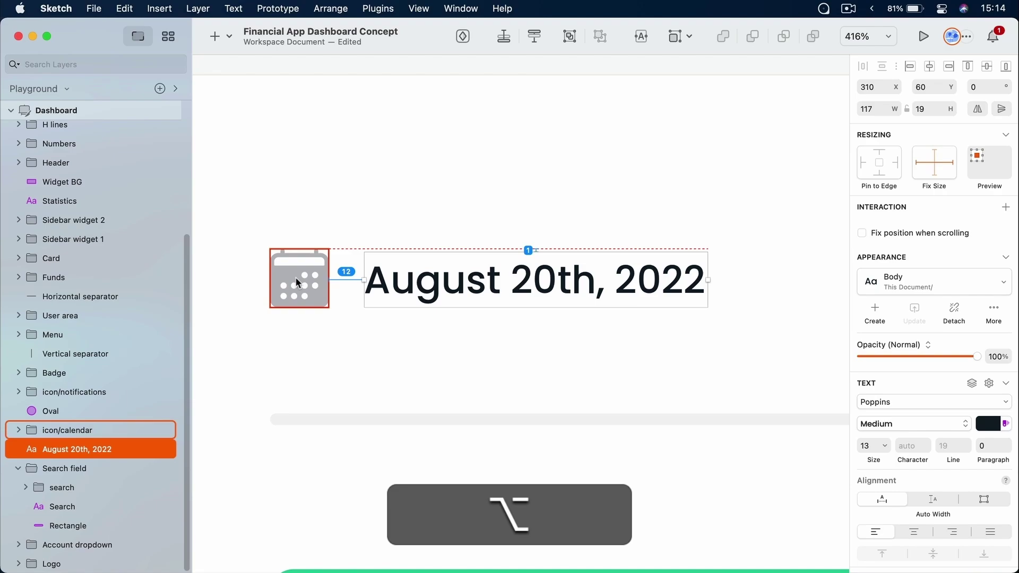
key("Right")
key("Right")
key("Right")
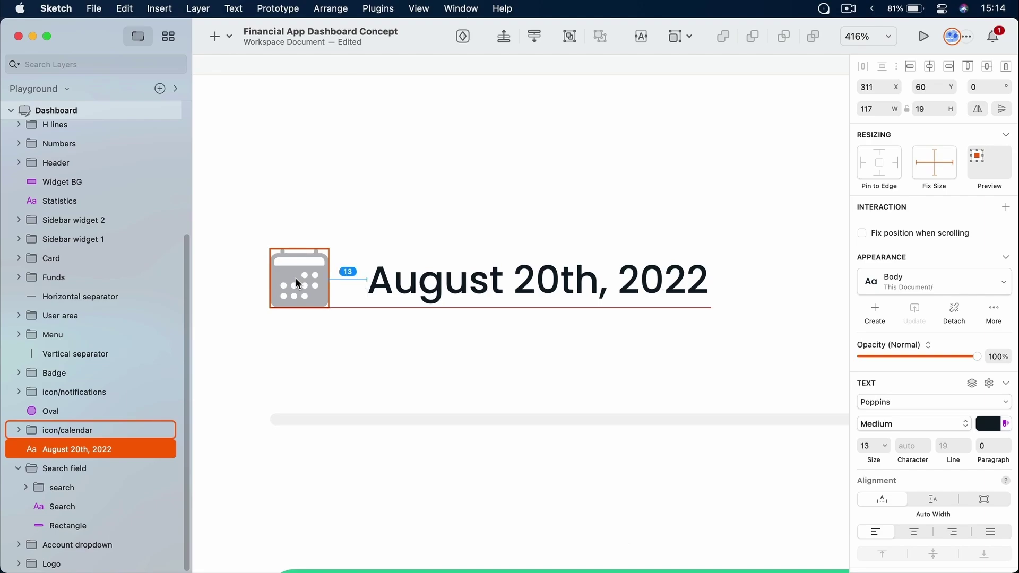
key("Right")
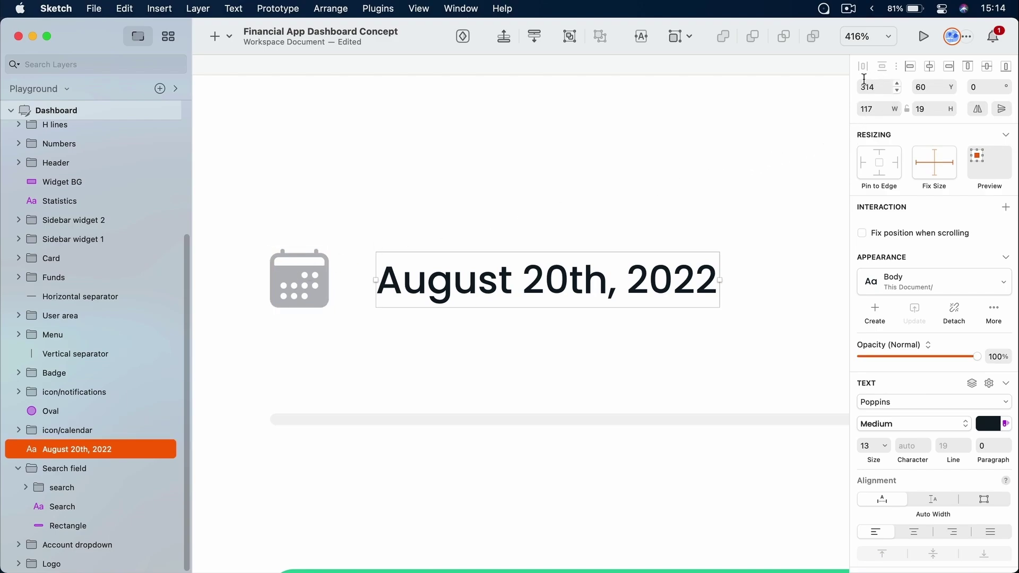
left_click(897, 91)
left_click(897, 91)
left_click(897, 91)
left_click(897, 91)
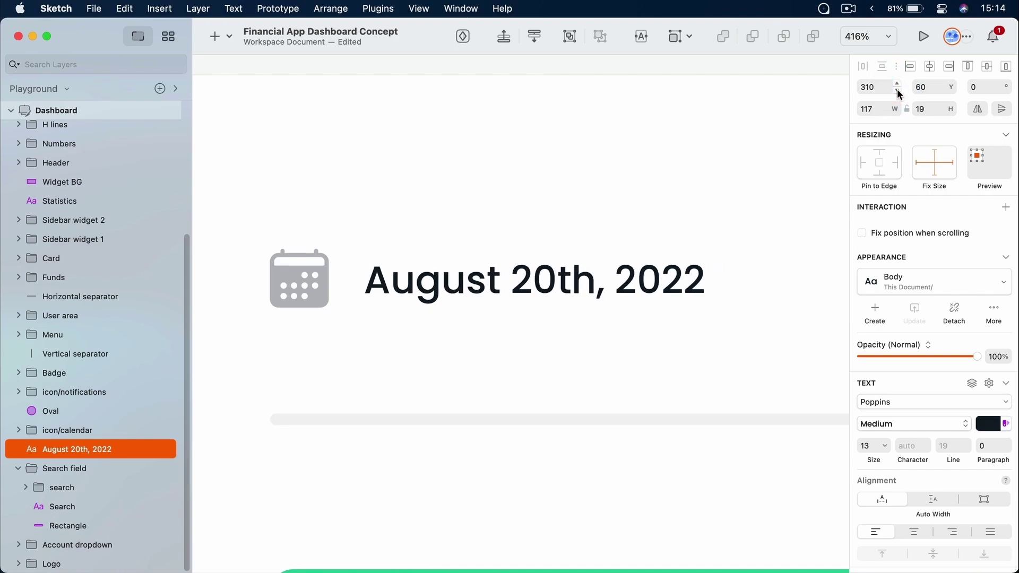
left_click(951, 84)
left_click(952, 84)
left_click(953, 92)
left_click(953, 91)
Set the date text's X to 314 (298+16), leaving 16 px after the calendar icon
left_click(885, 87)
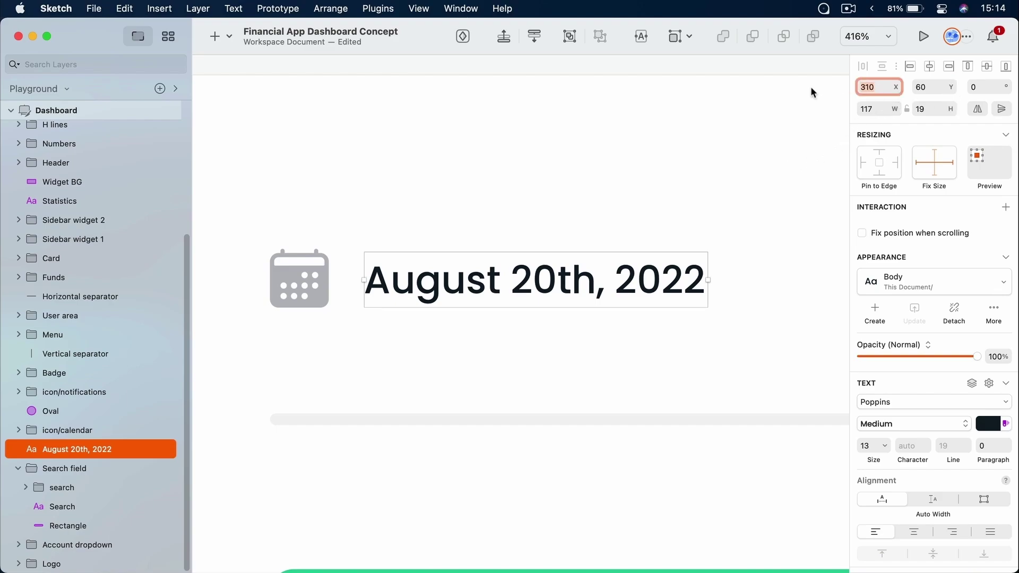
type("300")
key("Return")
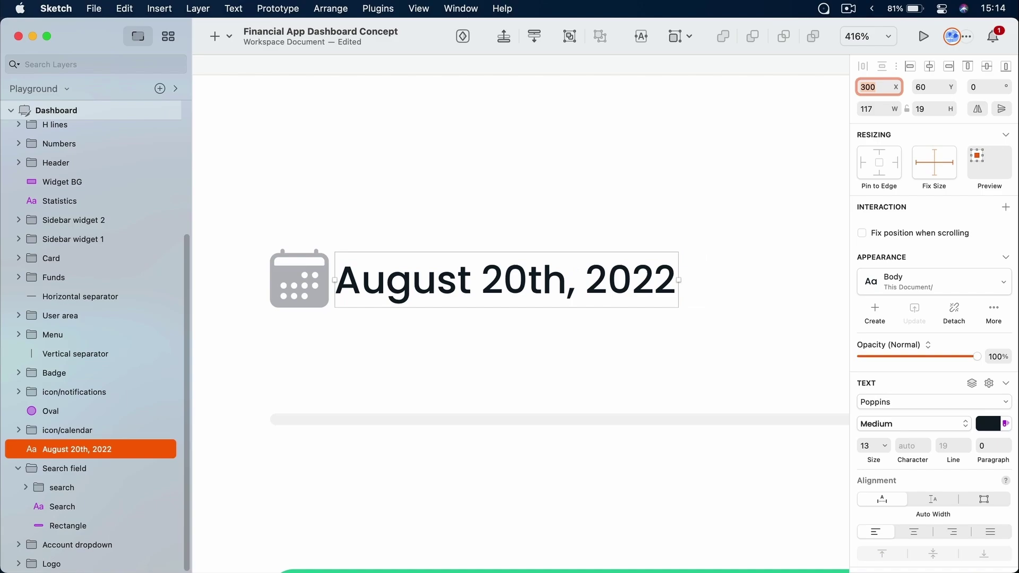
left_click(877, 87)
left_click_drag(447, 281, 441, 284)
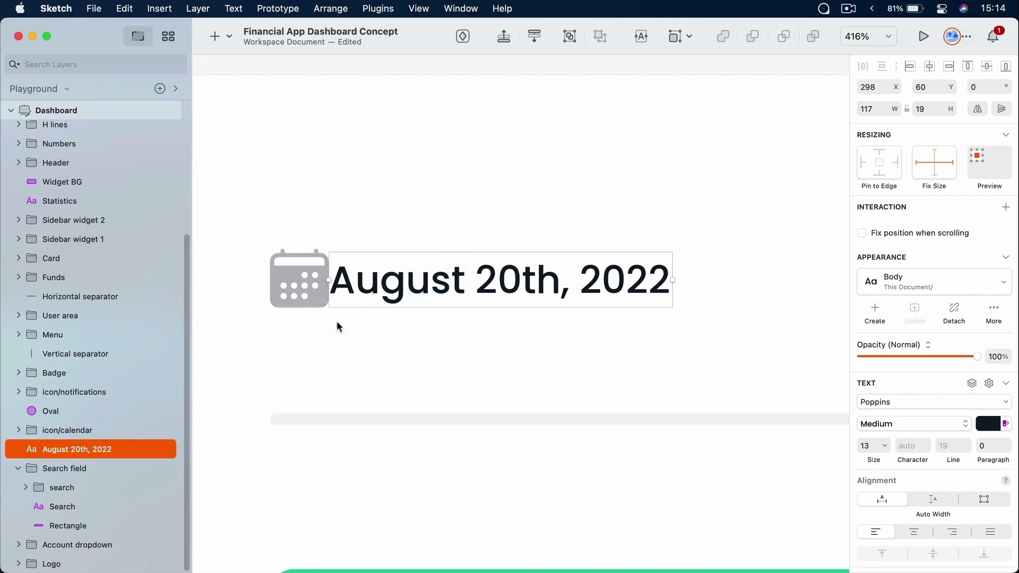
key("alt")
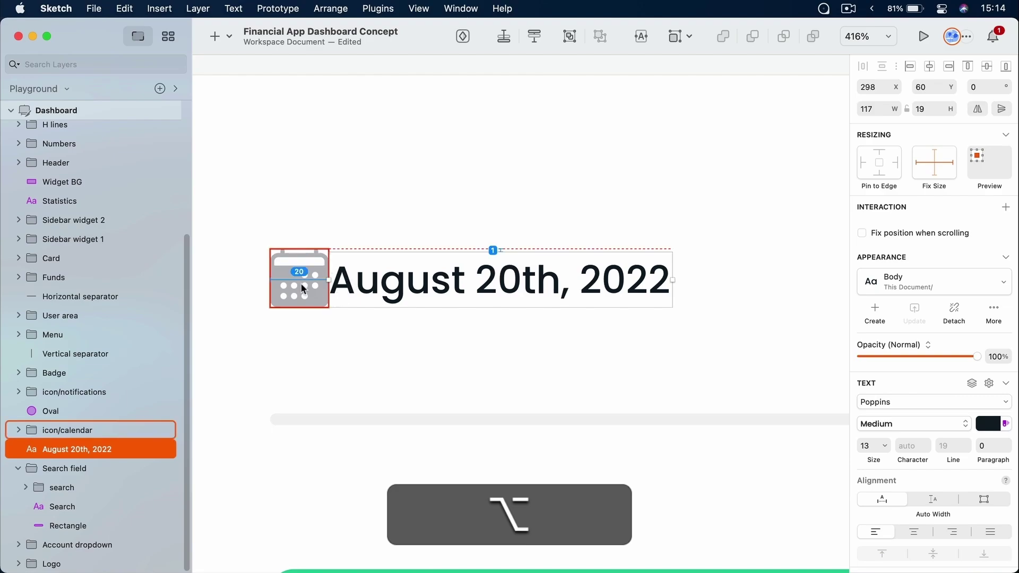
left_click(880, 87)
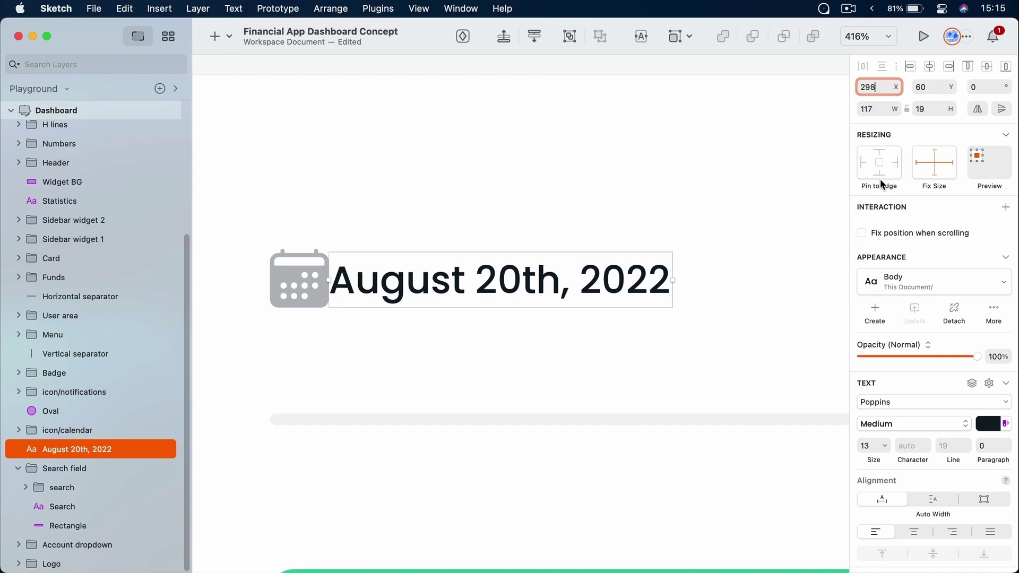
type("+16")
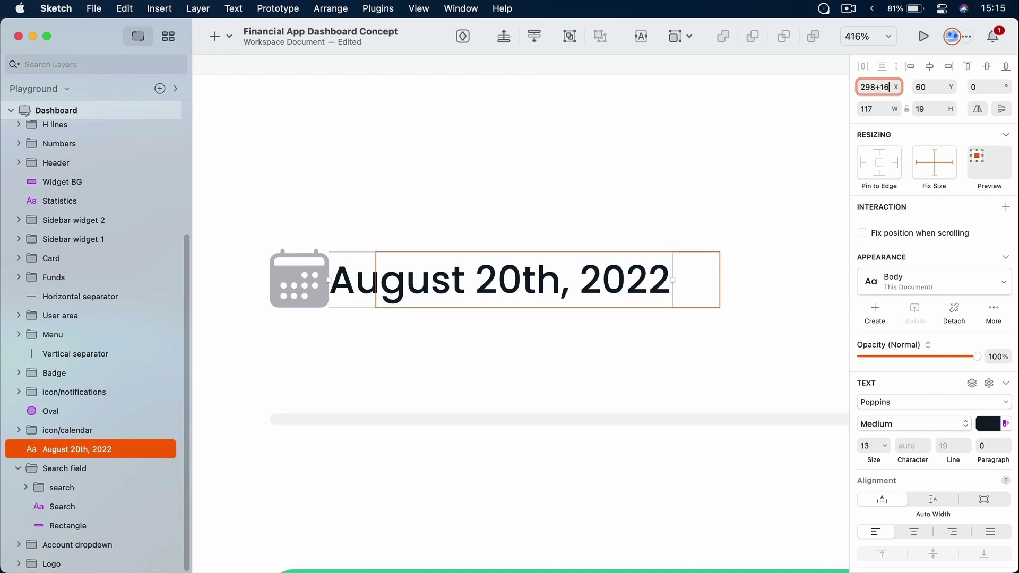
key("Return")
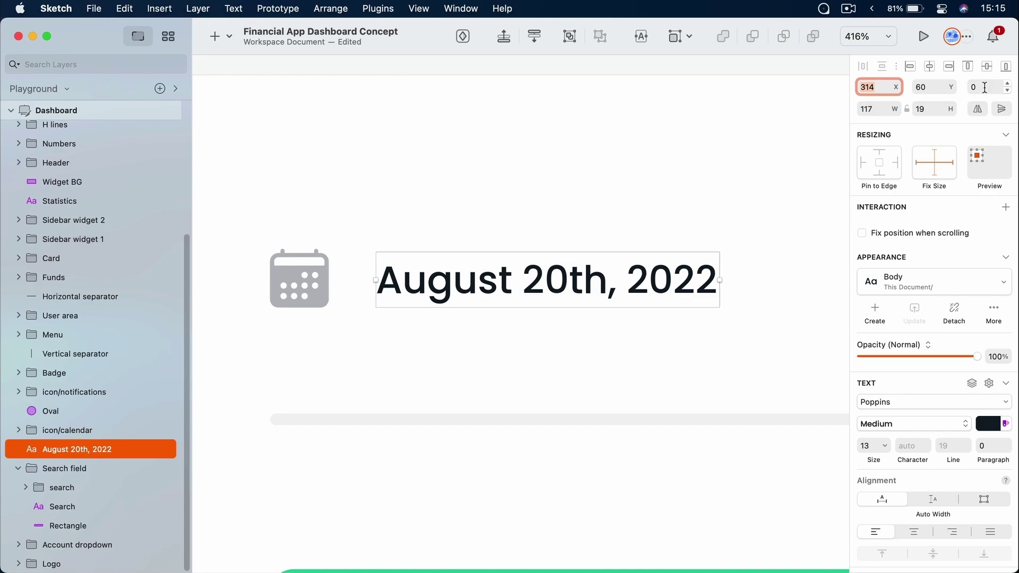
left_click(985, 88)
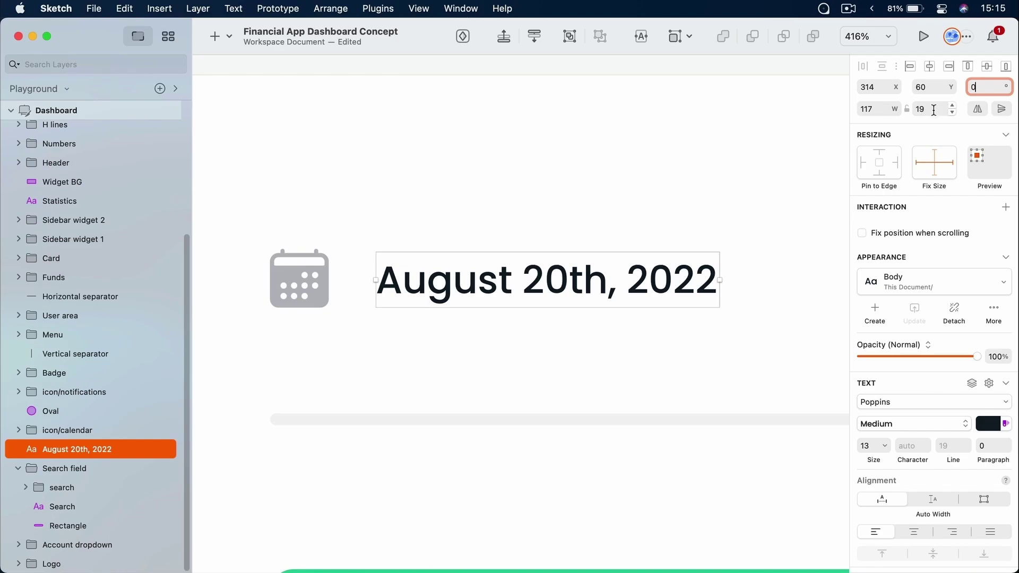
left_click(599, 150)
Zoom in on the notification bell and drag the blue 3 badge onto its top-right edge
key("super+minus")
key("super+minus")
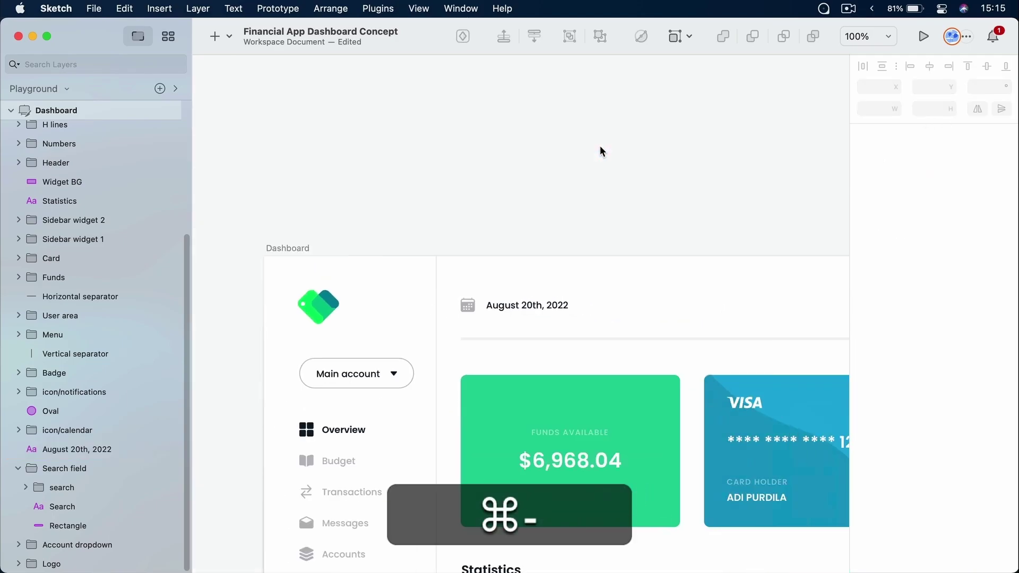
left_click_drag(668, 292, 363, 282)
left_click_drag(733, 348, 467, 283)
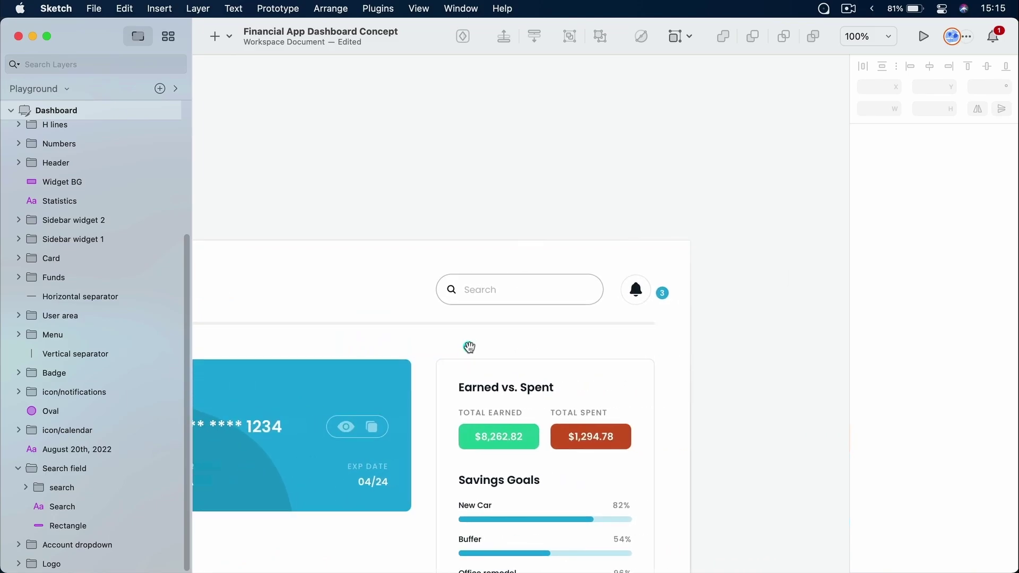
key("z")
left_click_drag(598, 240, 712, 333)
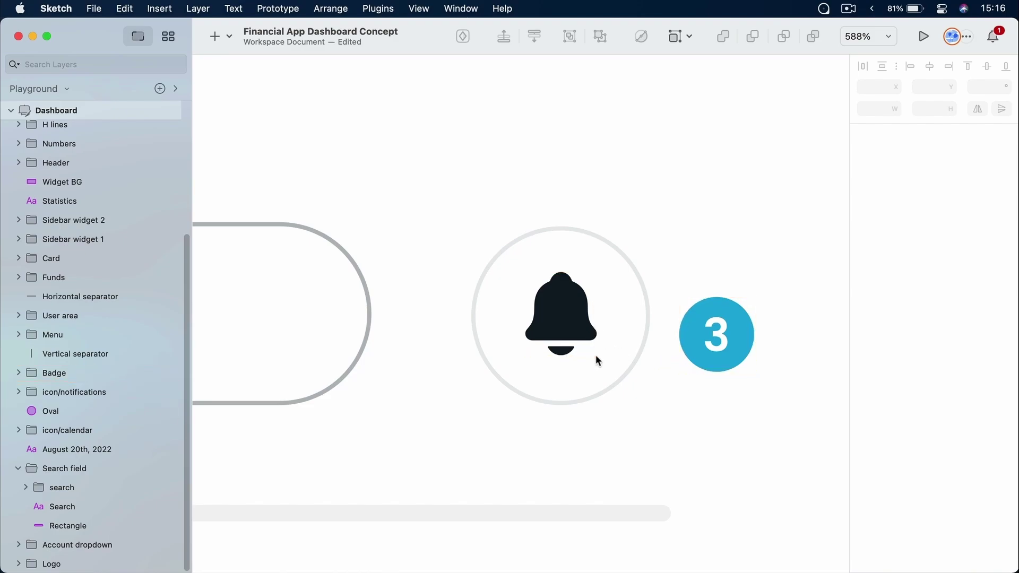
left_click(727, 341)
left_click_drag(726, 342, 646, 269)
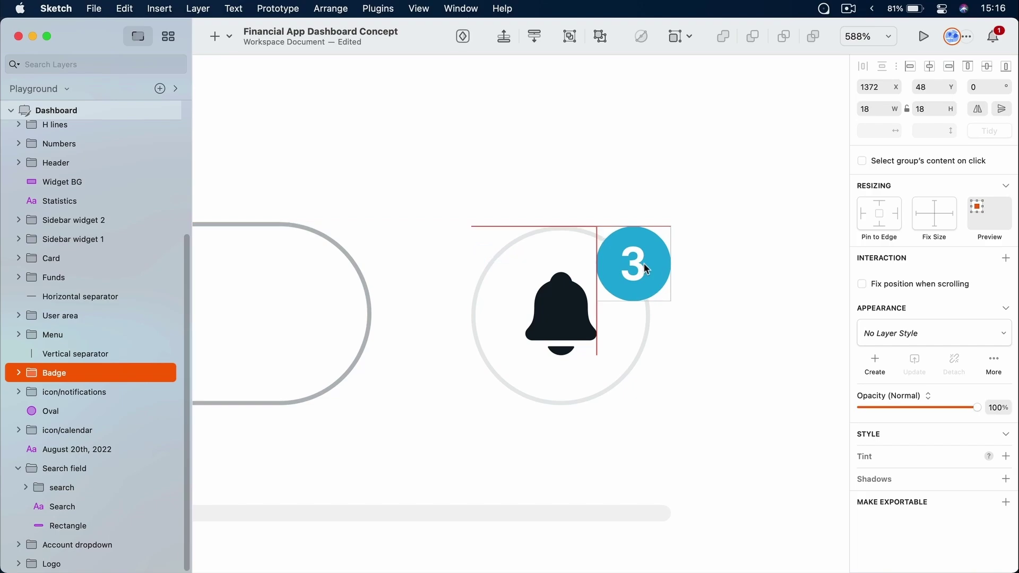
Zoom in on the Funds Available and Visa cards
left_click(700, 403)
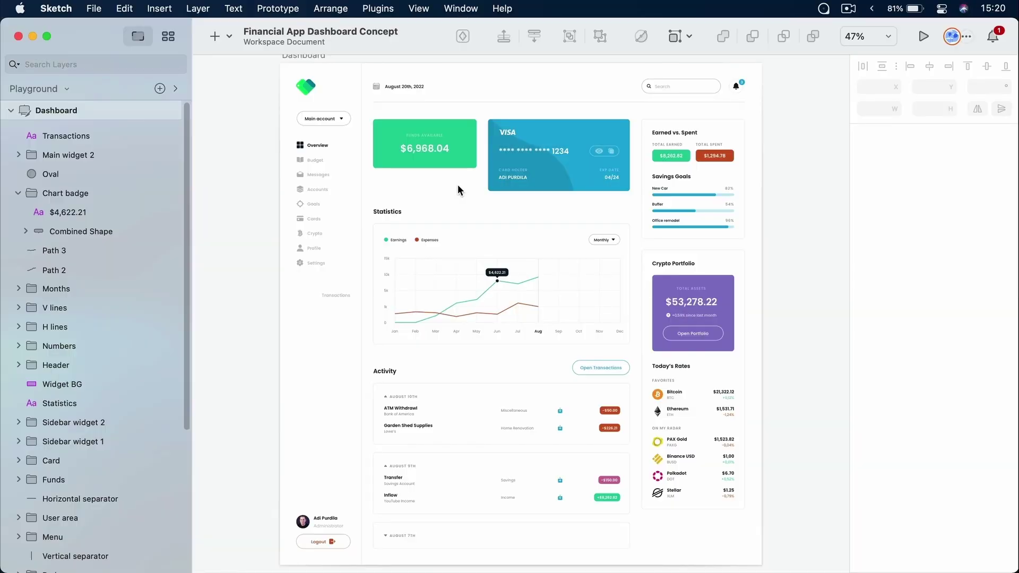
left_click_drag(363, 94, 619, 209)
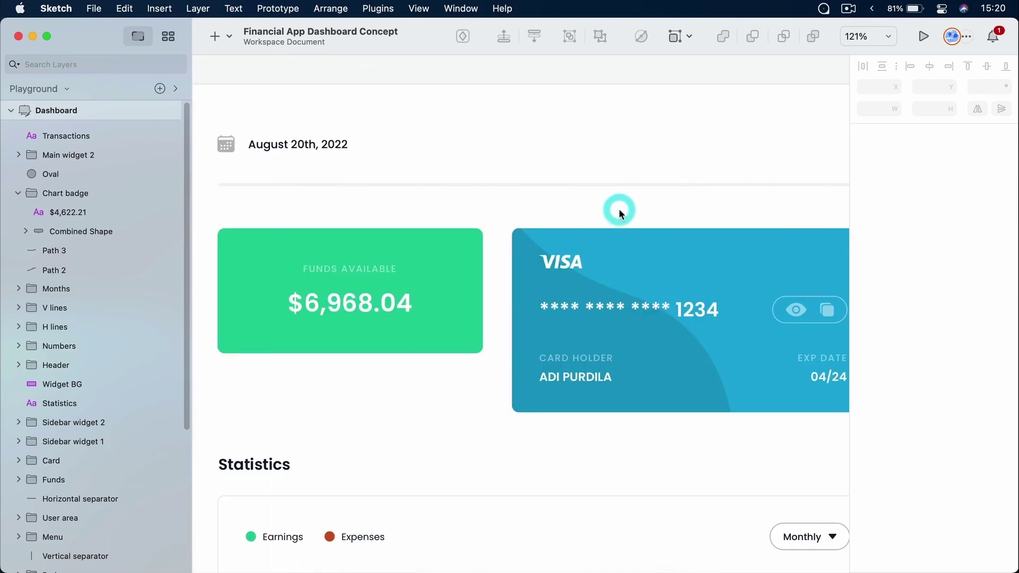
scroll(510, 254, "left", 3)
Select the green Funds BG, try stretching it taller, and undo back to the original height
scroll(530, 289, "down", 3)
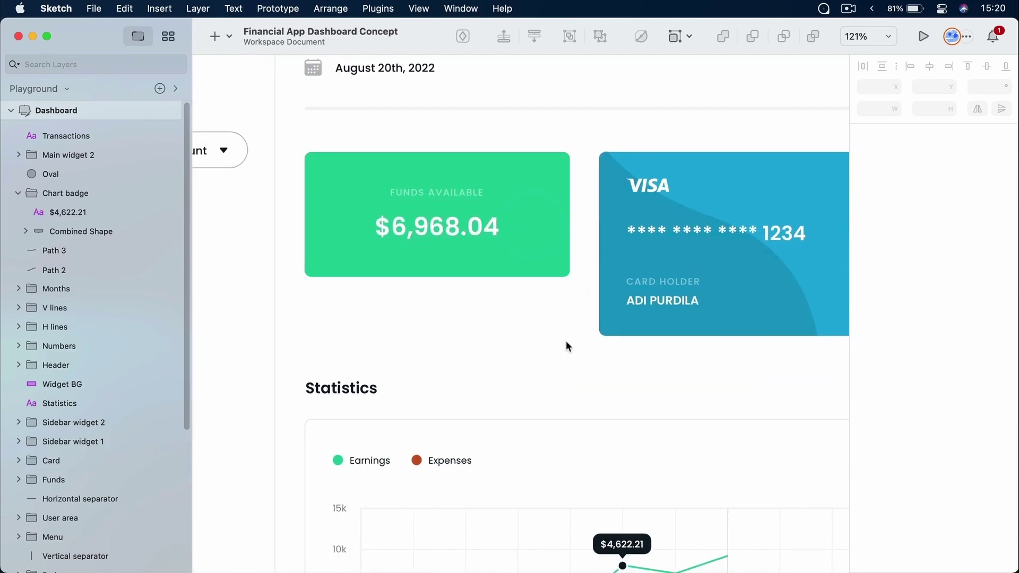
left_click(546, 178, "super")
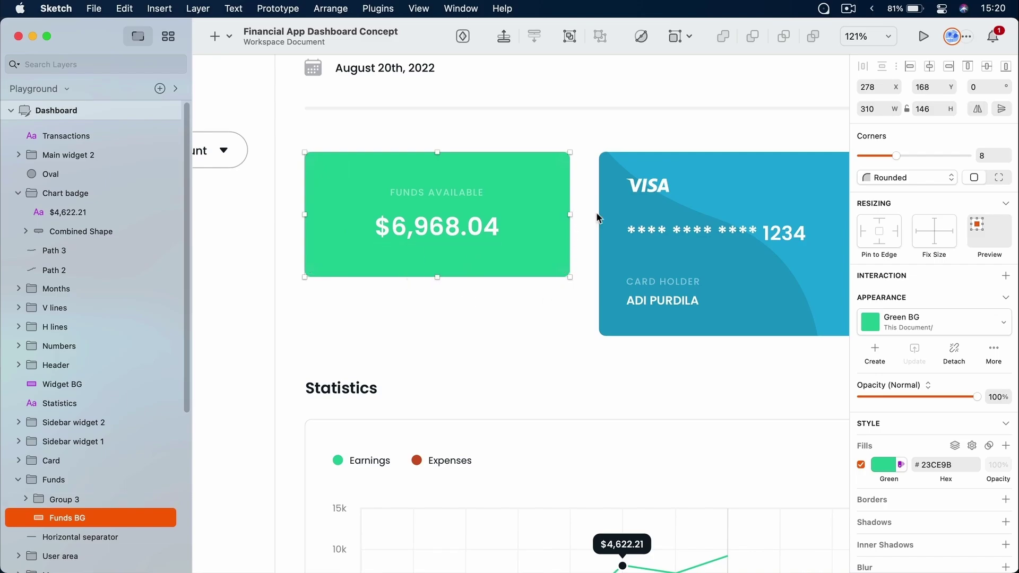
left_click_drag(438, 276, 444, 333)
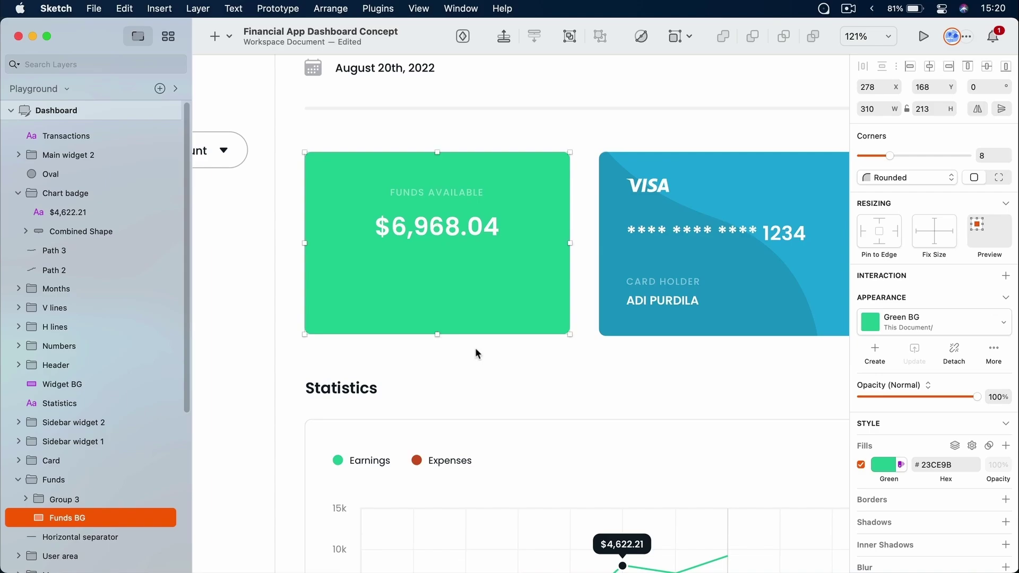
key("super+z")
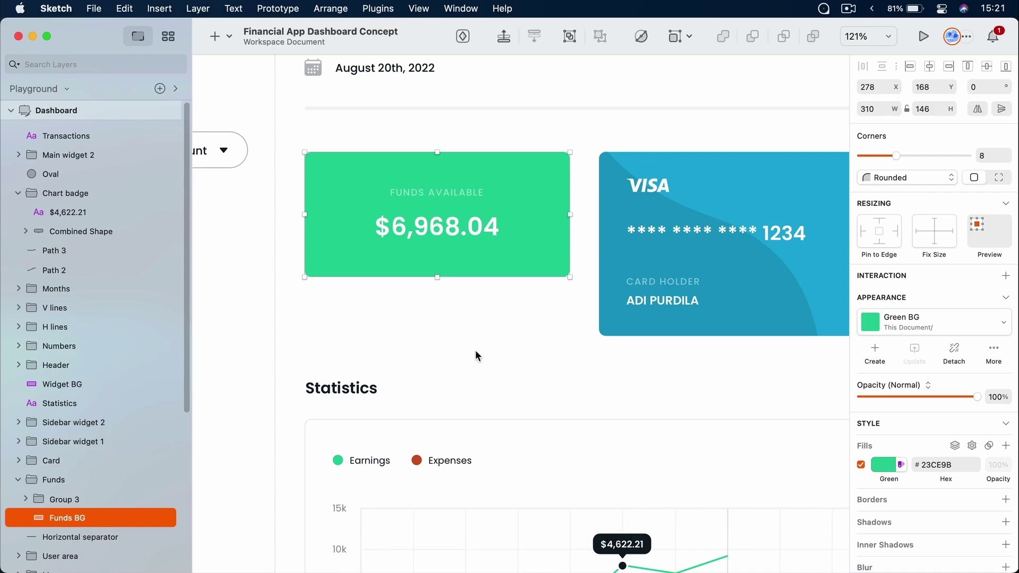
key("super")
Resize the Funds BG height with Cmd+arrow keys until it measures 310 × 173
key("super+Down")
key("super+Down")
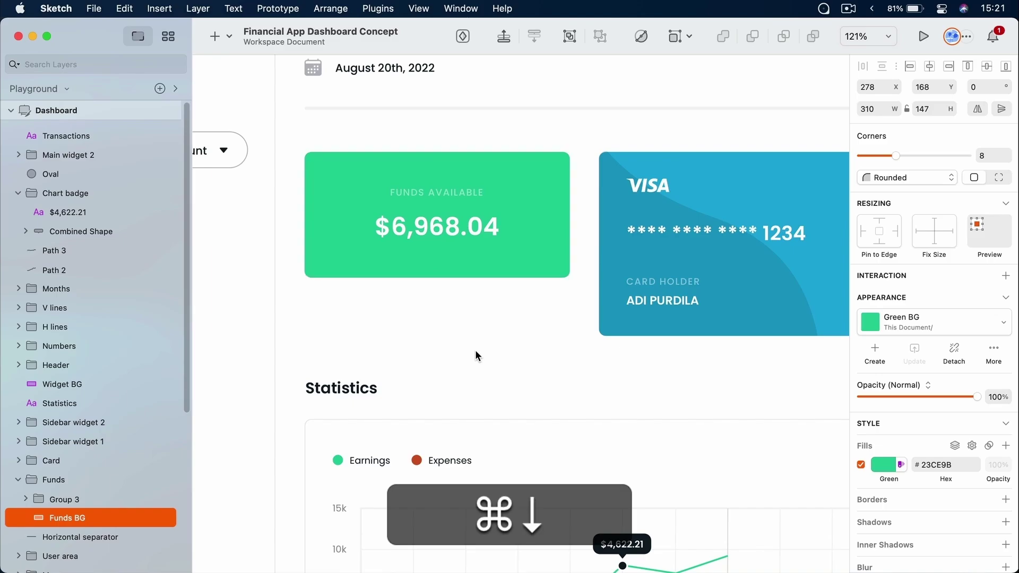
key("super+Down")
key("super+Down")
key("super+Down")
key("super+Down")
key("super+Down")
key("super+Down")
key("super+Down")
key("super+Down")
key("super+Down")
key("super+Down")
key("super+Down")
key("super+Down")
key("super+Down")
key("super+Down")
key("super+Down")
key("super+Down")
key("super+Down")
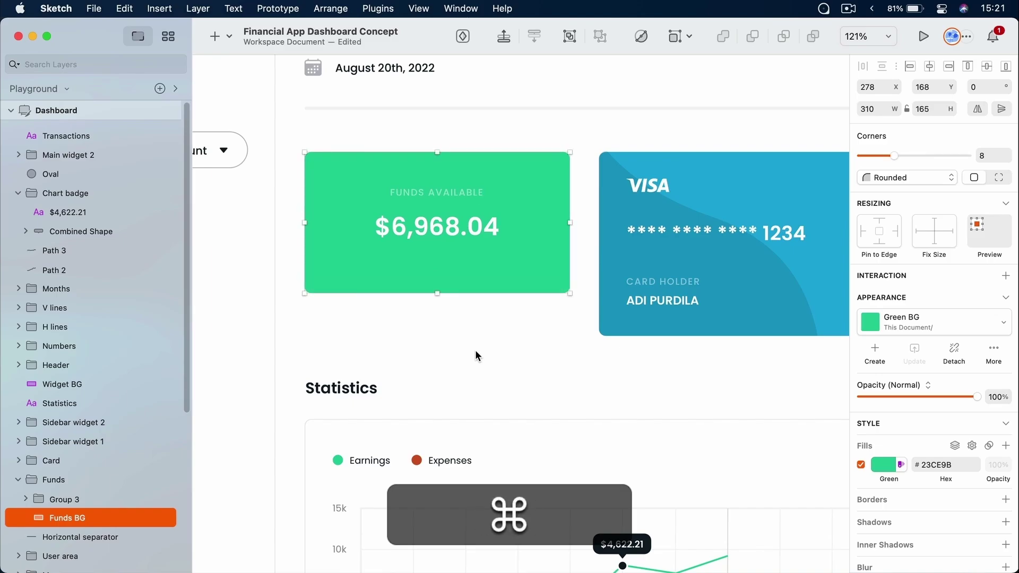
key("super+Up")
key("super+Up")
key("super+Up")
key("super+Up")
key("super+Up")
key("super+Up")
key("super+Up")
key("super+Up")
key("super+Up")
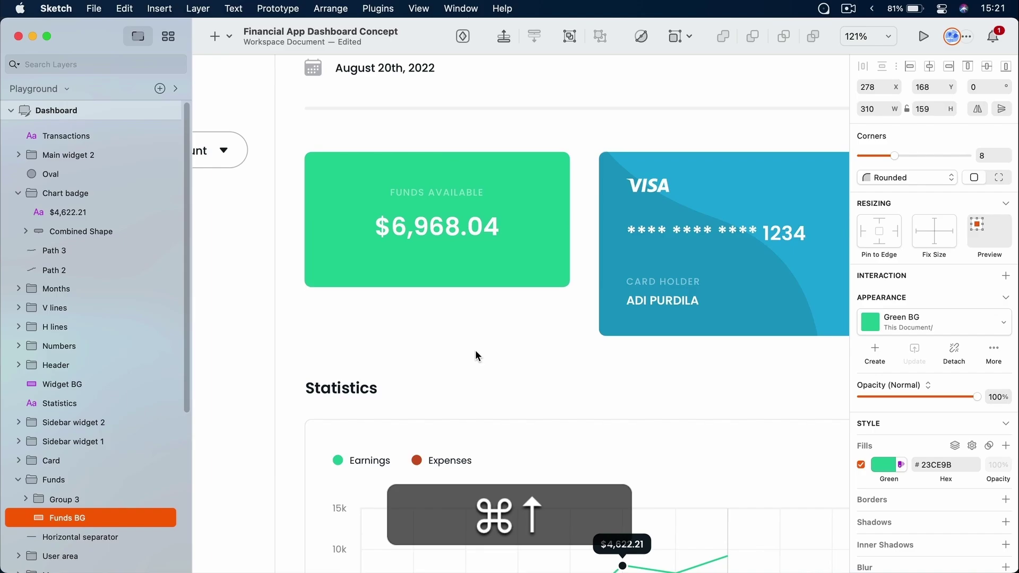
key("super+Up")
key("super+Up")
key("super+Up")
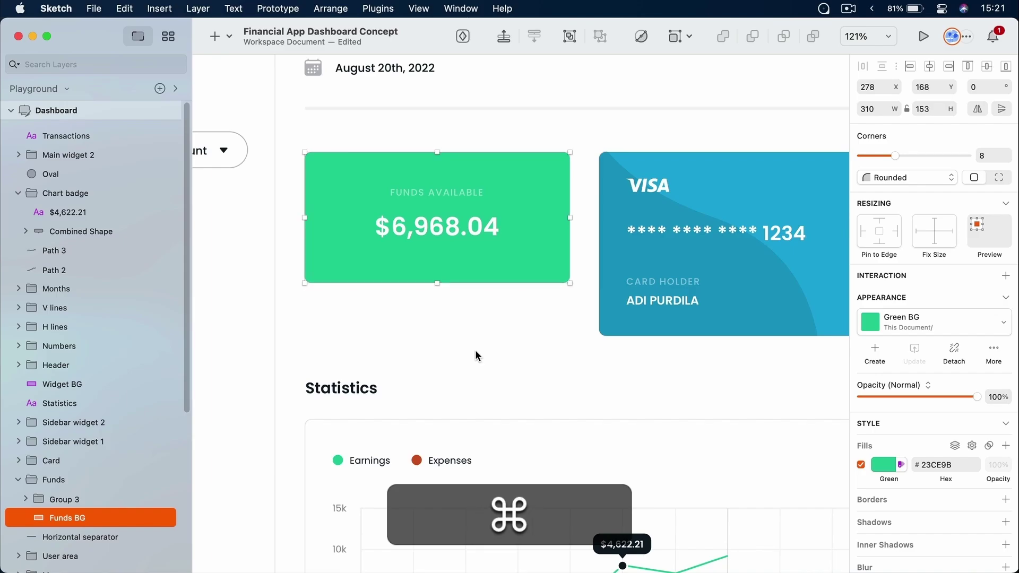
key("shift+super+Up")
key("shift+super+Up")
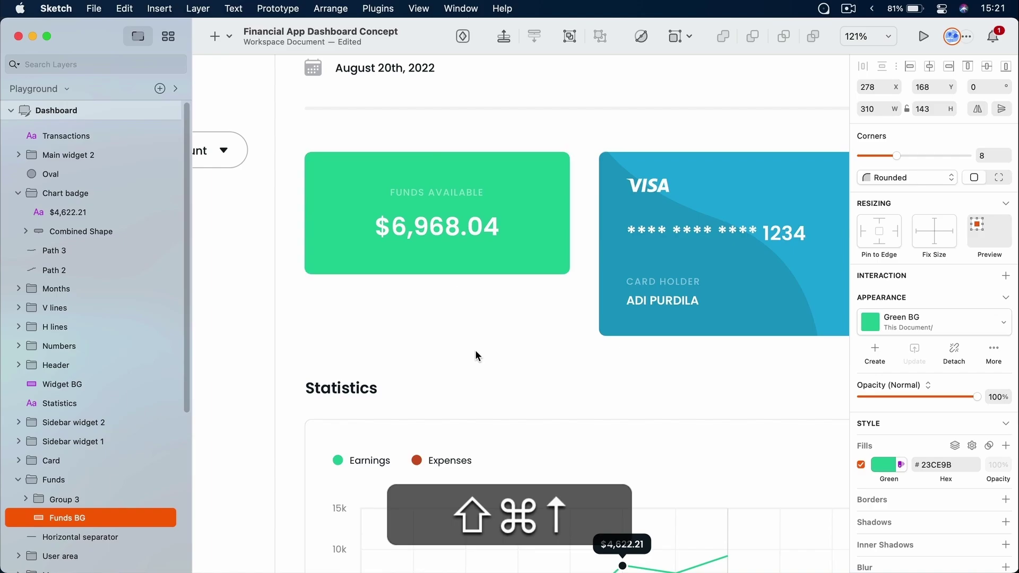
key("shift+super+Down")
key("shift+super+Down")
key("shift+super+Down")
key("shift+super+Down")
key("shift+super+Down")
key("shift+super+Down")
key("shift+super+Down")
key("shift+super+Down")
key("shift+super+Up")
key("shift+super+Up")
key("shift+super+Up")
key("shift+super+Up")
key("shift+super+Up")
key("shift+super+Up")
key("shift+super+Up")
key("shift+super+Up")
key("shift+super+Up")
key("shift+super+Down")
key("shift+super+Down")
key("shift+super+Down")
key("shift+super+Down")
key("shift+super+Down")
key("shift+super+Down")
key("shift+super+Down")
key("shift+super+Down")
key("shift+super+Down")
key("shift+super+Down")
key("shift+super+Down")
key("shift+super+Down")
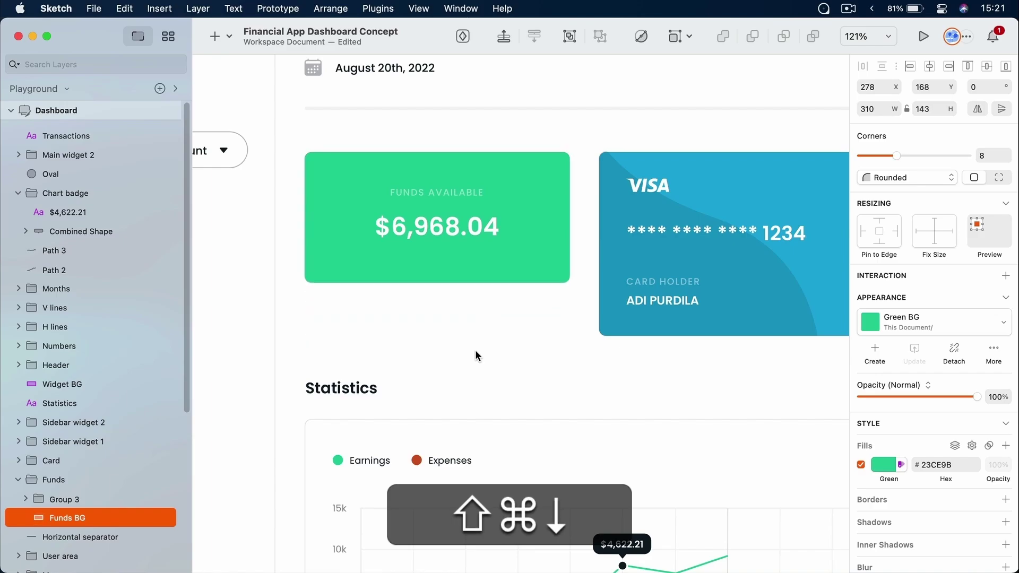
key("shift+super+Down")
key("shift+super+Up")
key("shift+super+Up")
key("shift+super+Up")
key("shift+super+Up")
key("shift+super+Up")
key("shift+super+Up")
key("shift+super+Up")
key("shift+super+Up")
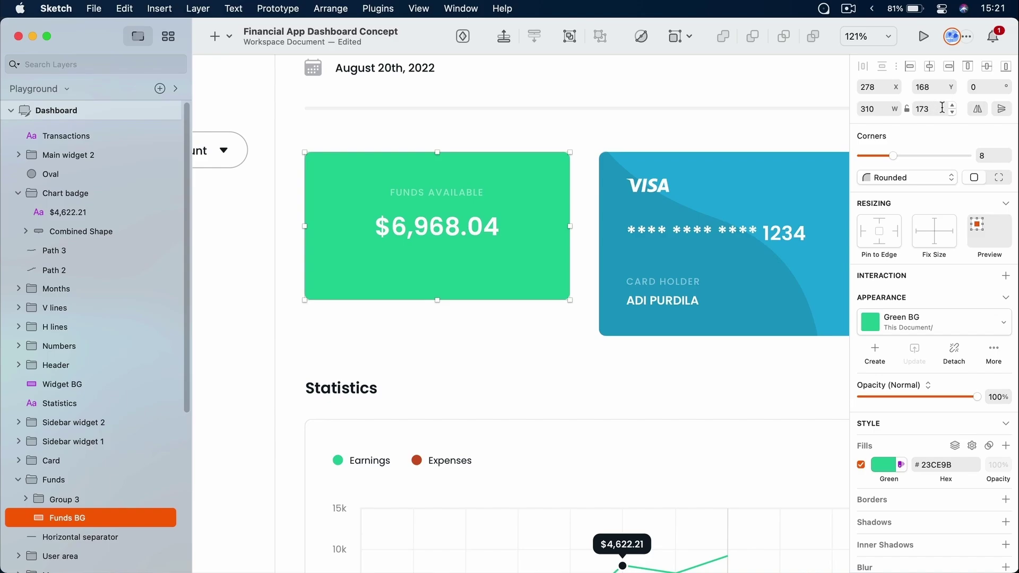
Raise the Funds BG height to 200 in the Inspector, then to 210
left_click(953, 105)
left_click(952, 105)
left_click(930, 109)
type("200")
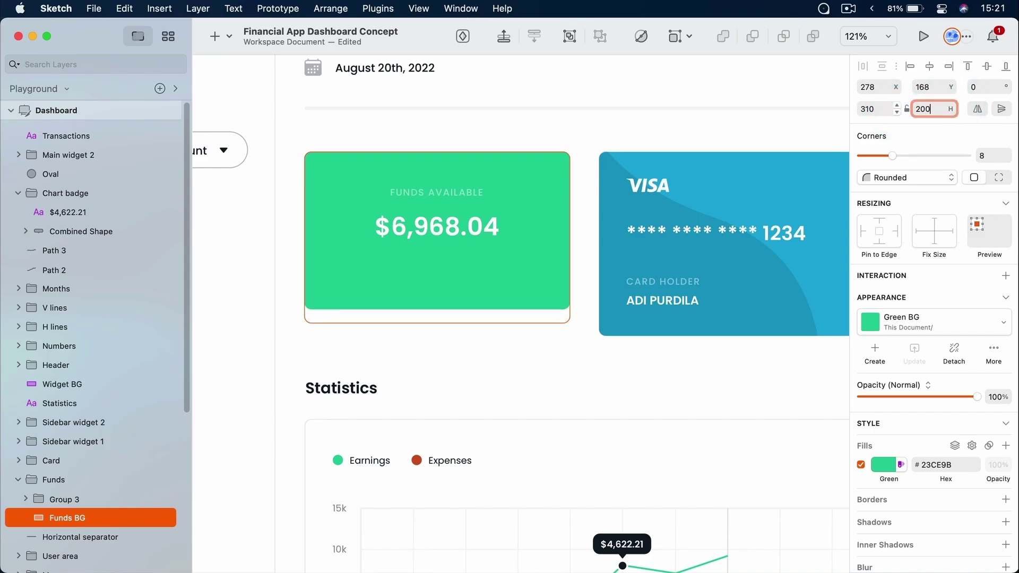
key("Return")
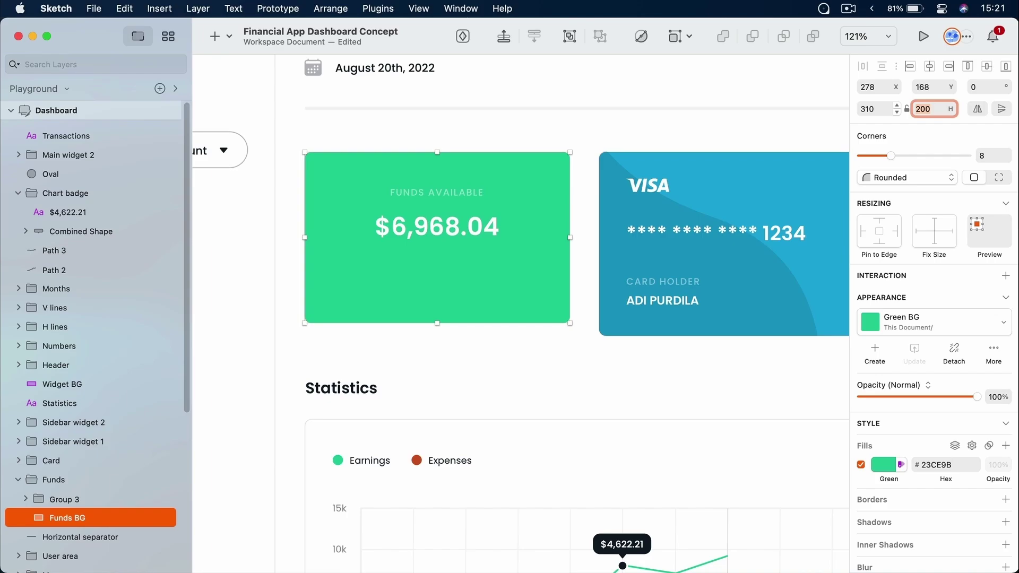
key("shift+Up")
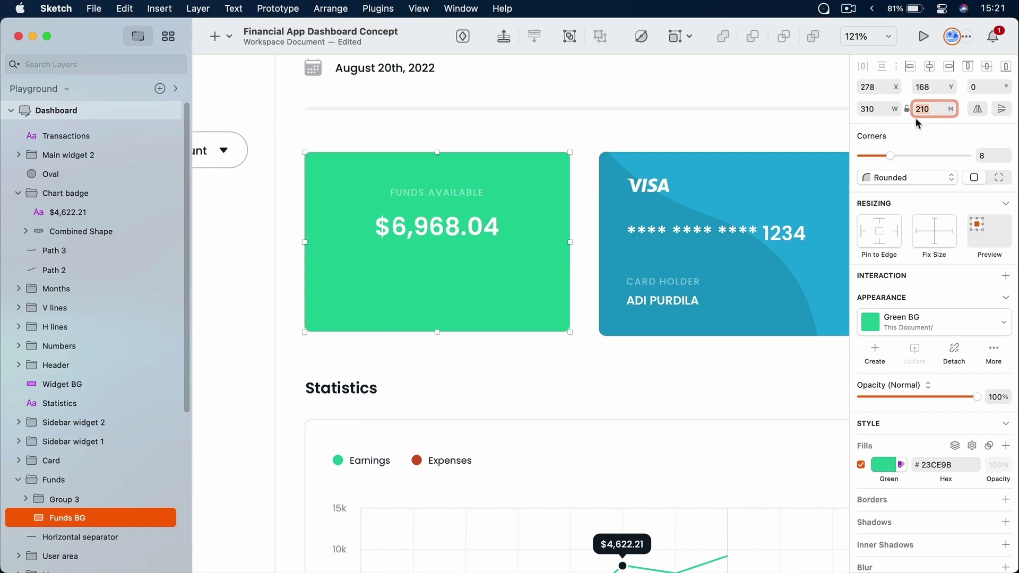
Compare with the Visa card, then set the Funds BG height to 216
left_click(624, 194)
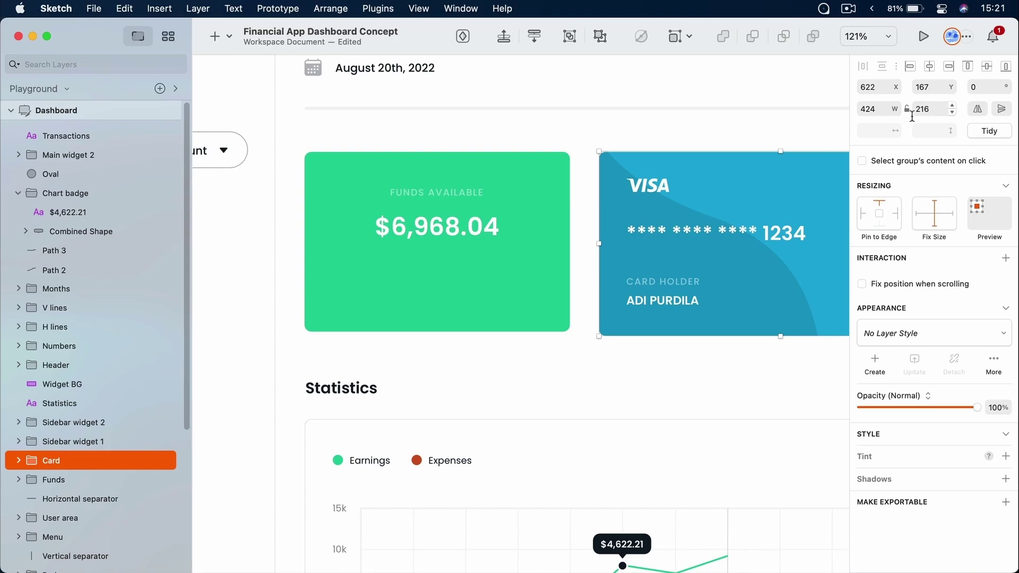
left_click(476, 286, "super")
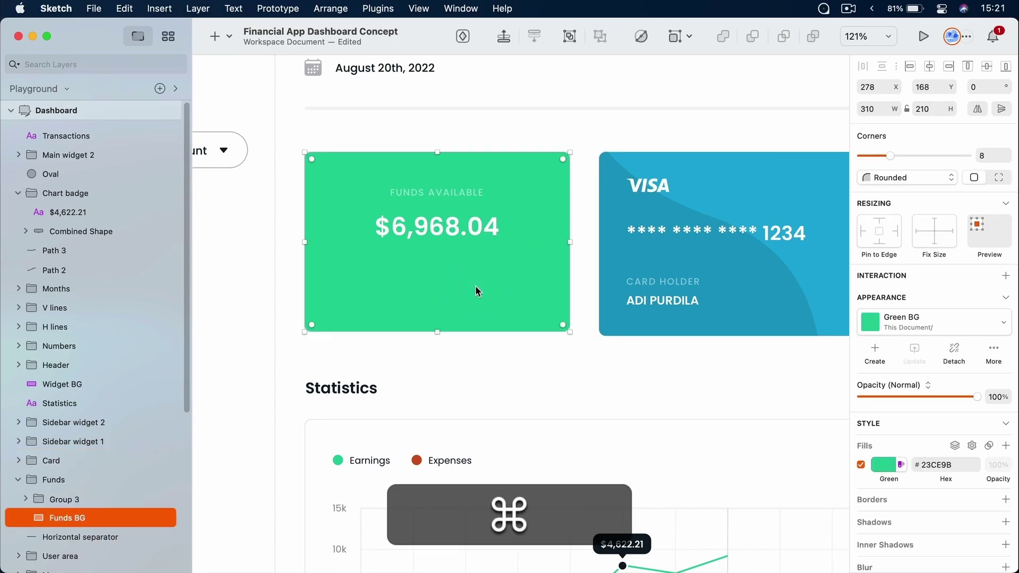
key("super+Down")
key("super+Down")
key("super+Down")
key("super+Down")
key("super+Down")
key("super+Down")
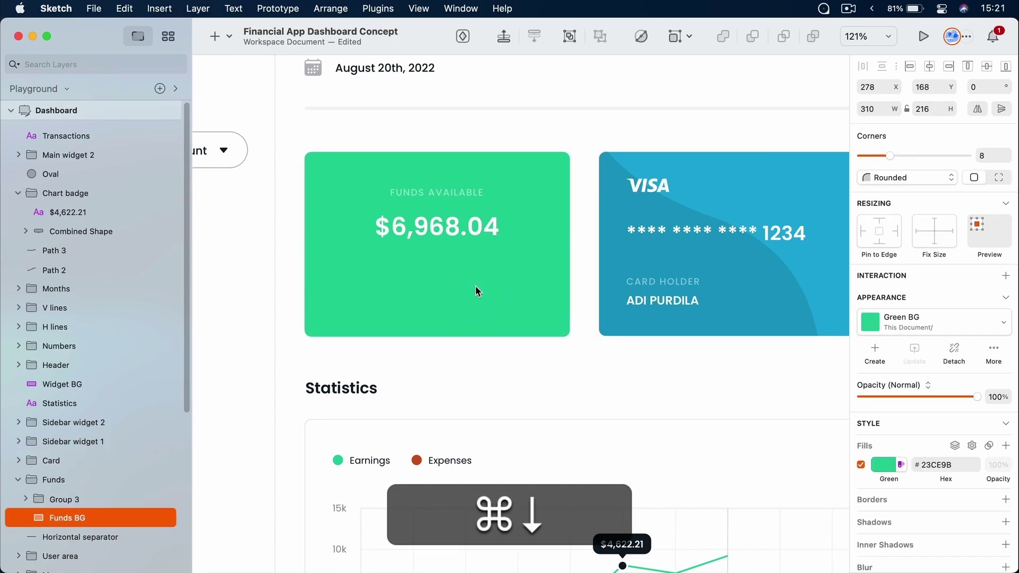
key("shift+super+Up")
key("shift+super+Up")
key("shift+super+Up")
key("shift+super+Up")
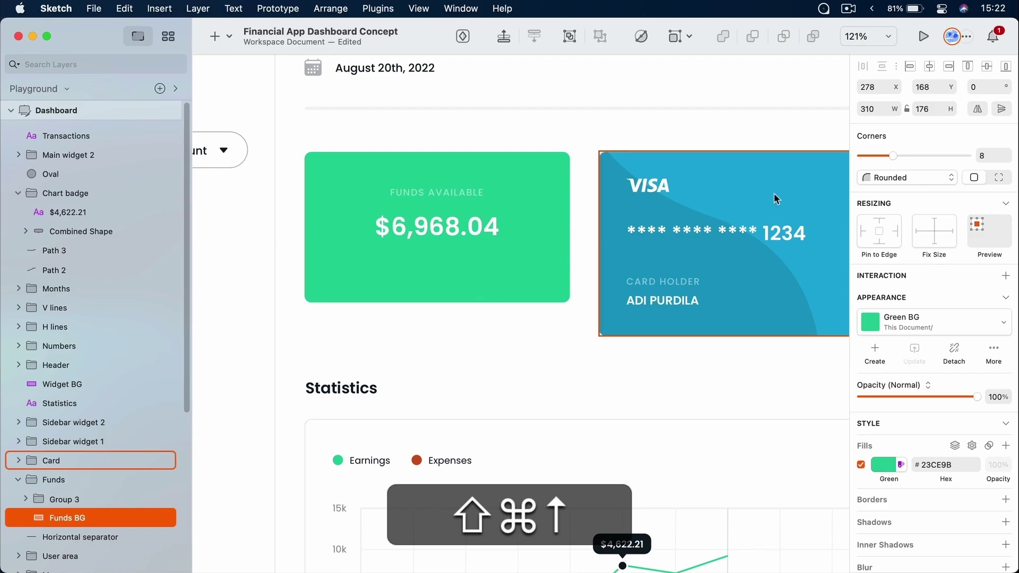
double_click(930, 109)
type("17")
key("BackSpace")
key("BackSpace")
type("216")
key("Return")
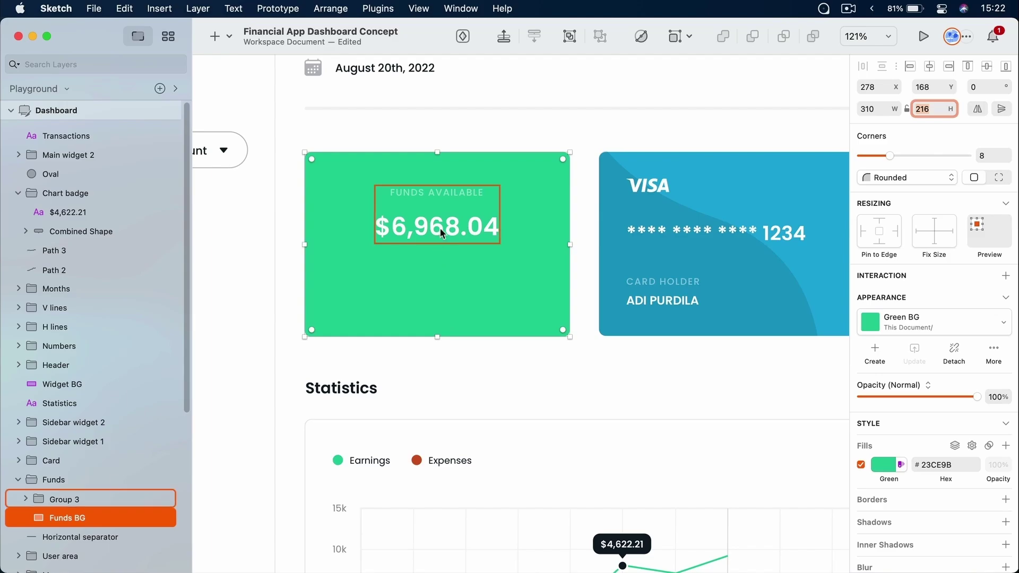
Drag the FUNDS AVAILABLE balance group down to Y 242, then pan to the sidebar's Transactions label
left_click_drag(439, 227, 438, 258)
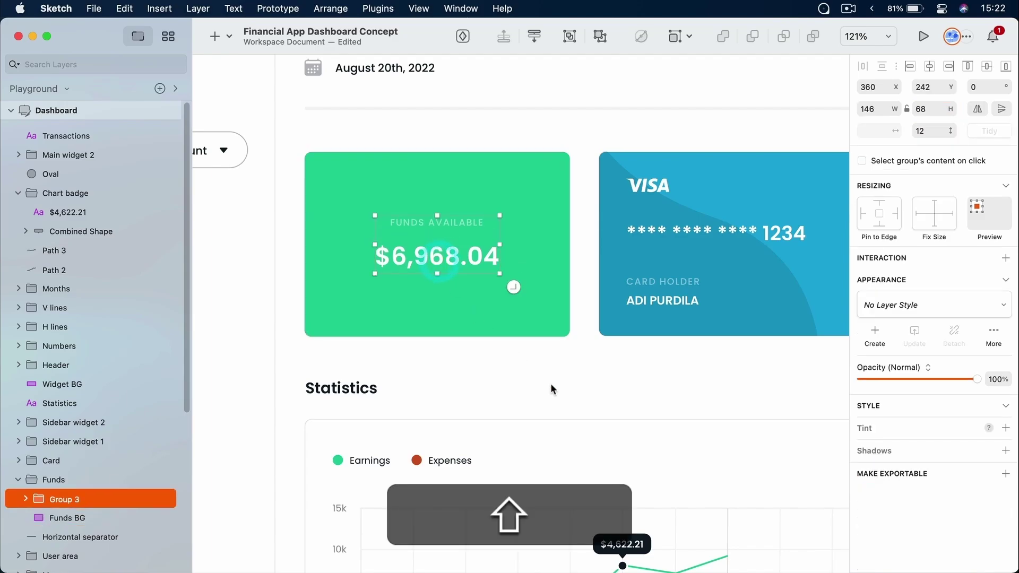
left_click(553, 384)
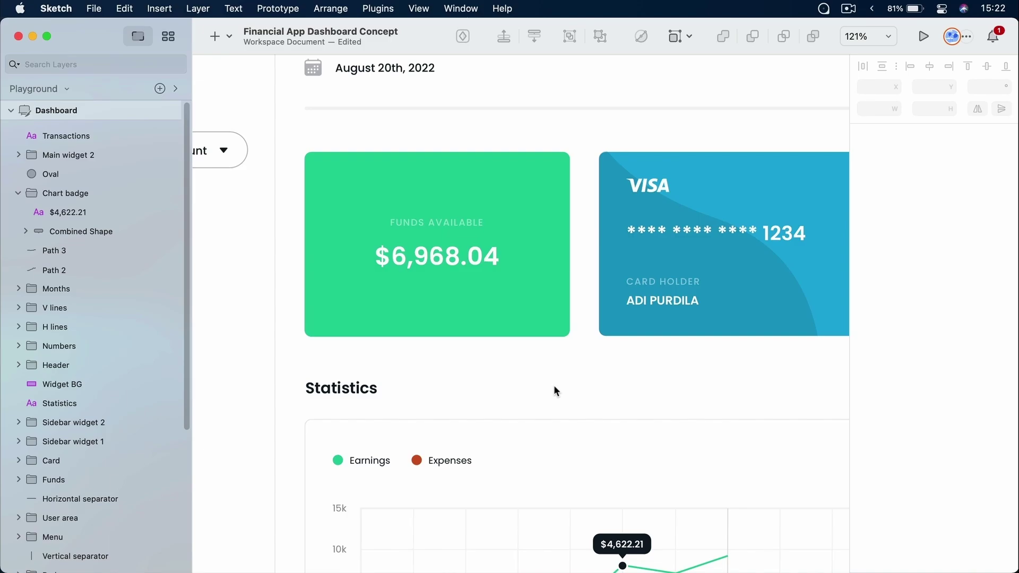
left_click_drag(284, 476, 491, 286)
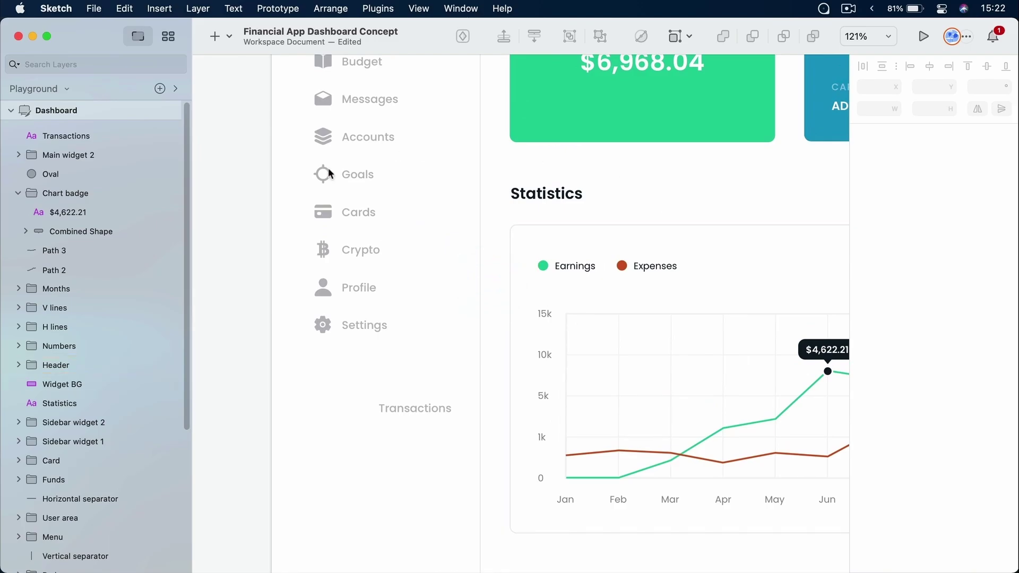
scroll(401, 332, "up", 5)
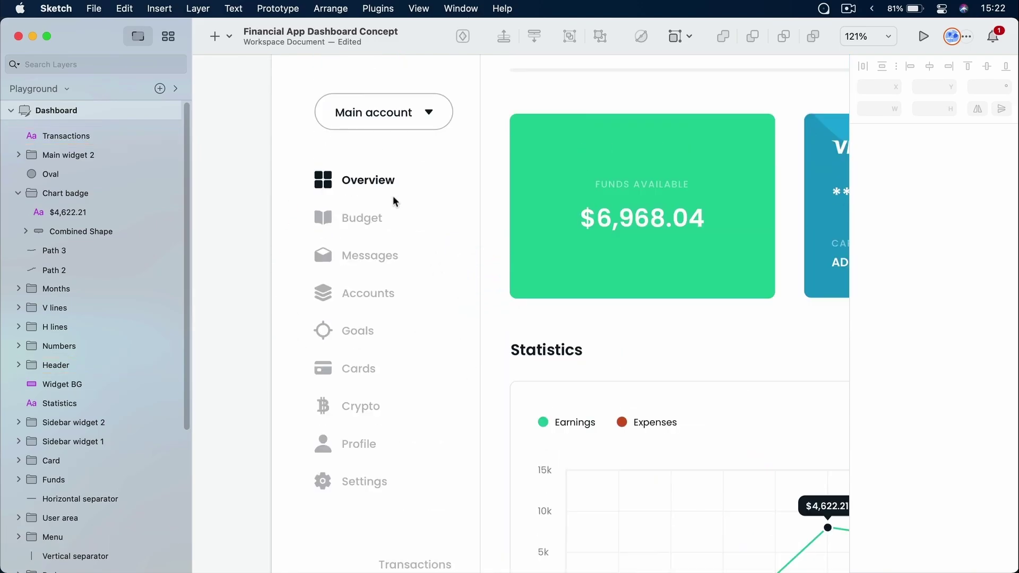
scroll(377, 340, "down", 9)
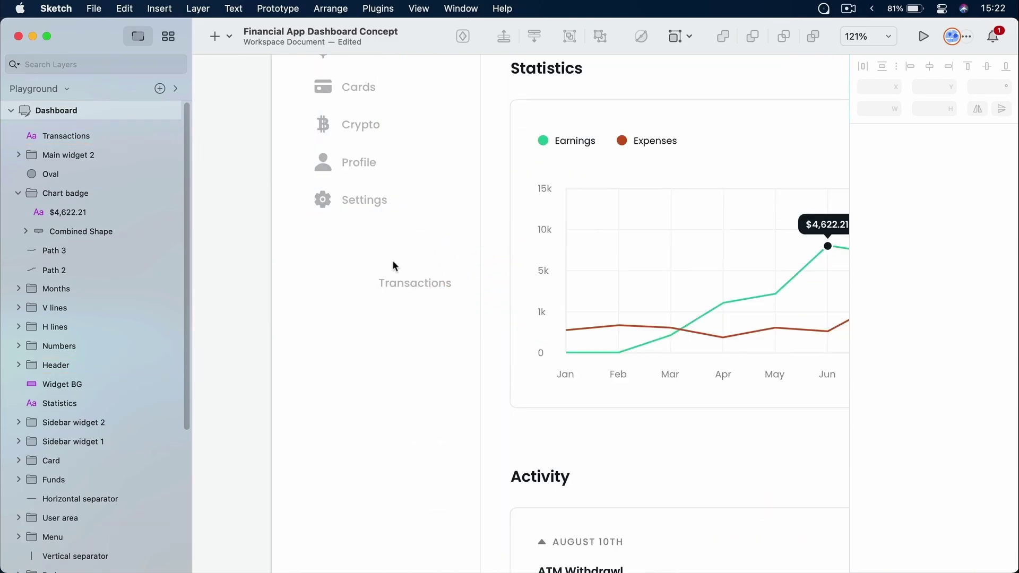
left_click(409, 284, "super")
left_click(416, 301)
Search Iconset for 'swap', copy the Filled swap-horizontal icon, and hide Iconset
key("super+Tab")
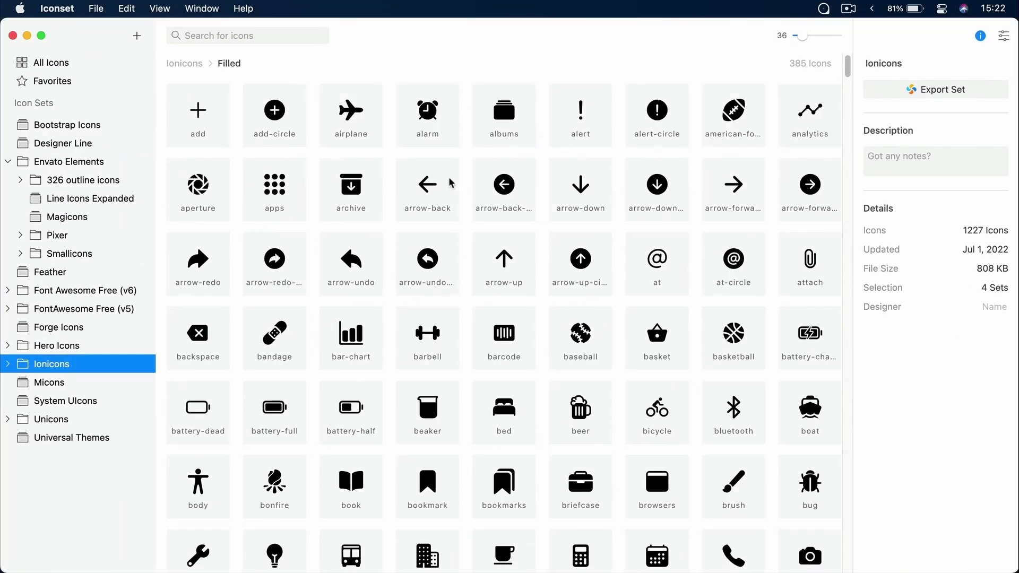
left_click(250, 38)
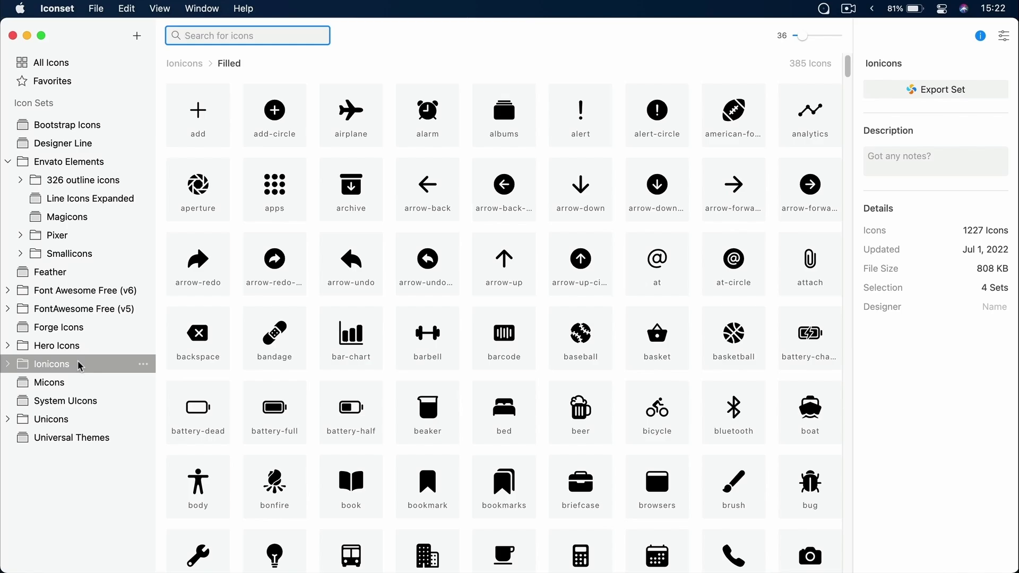
type("swap")
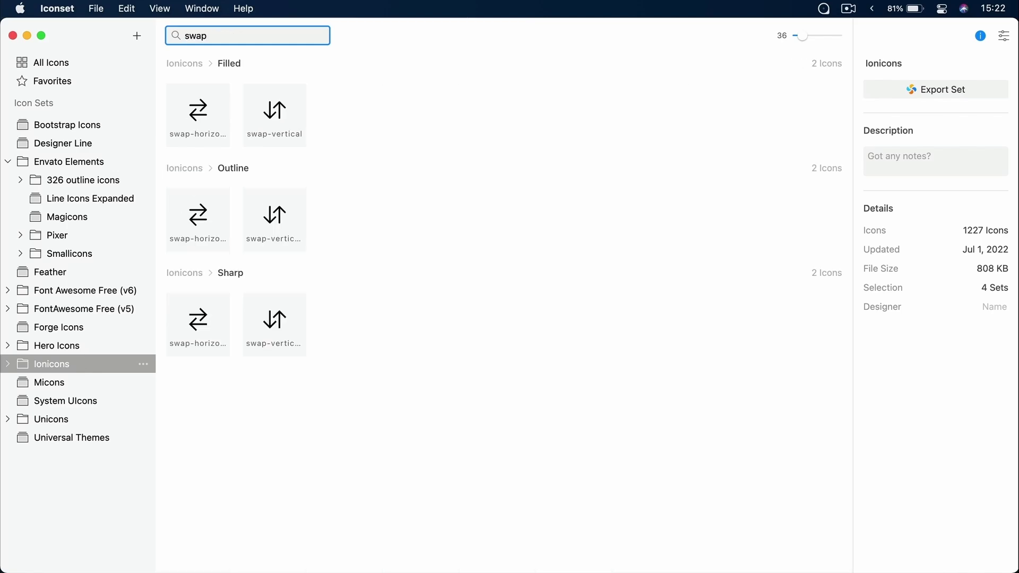
left_click(198, 113)
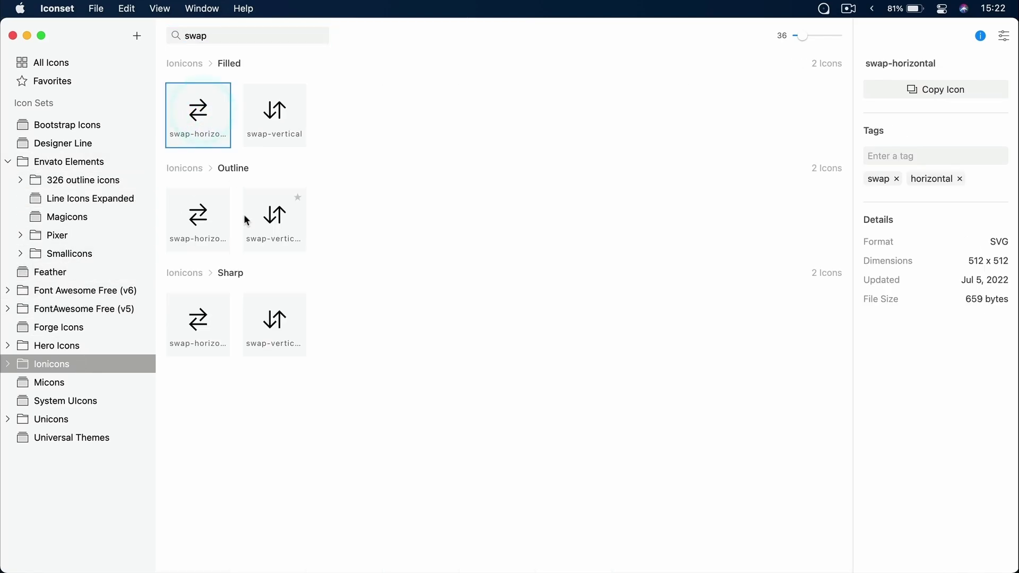
key("super+c")
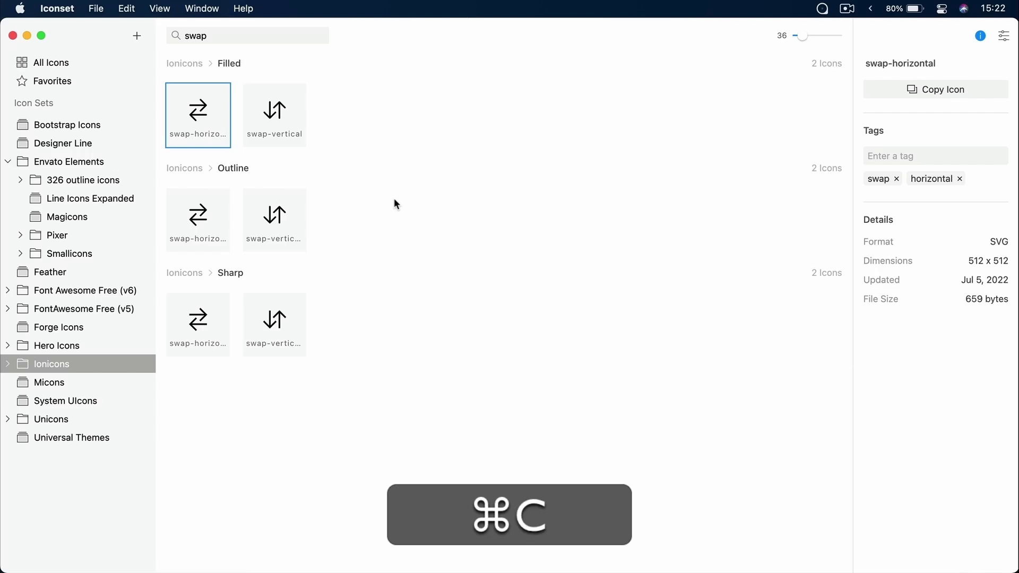
key("super+h")
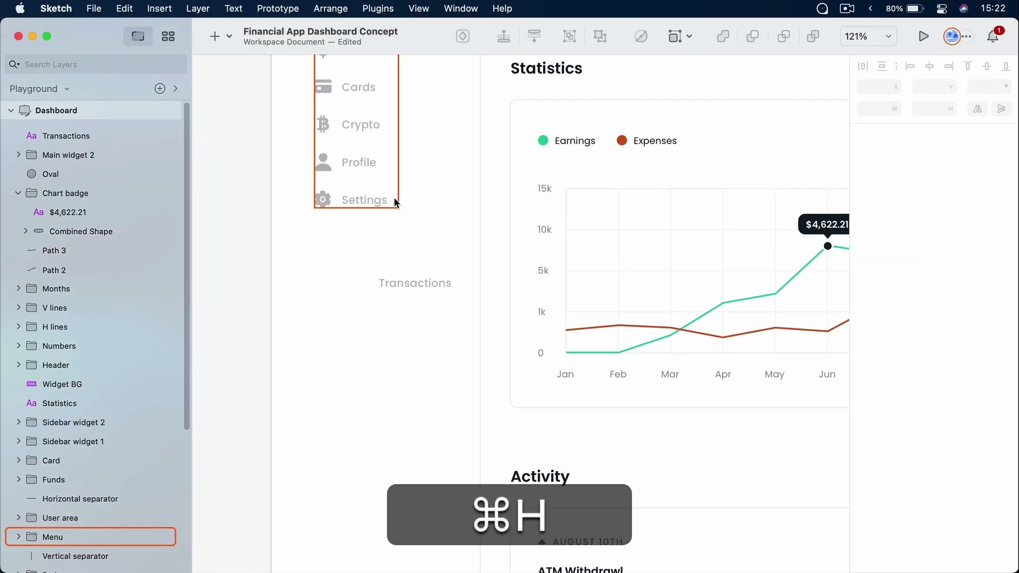
Paste the swap-horizontal icon onto the Dashboard and drag it left toward the page edge
right_click(345, 329)
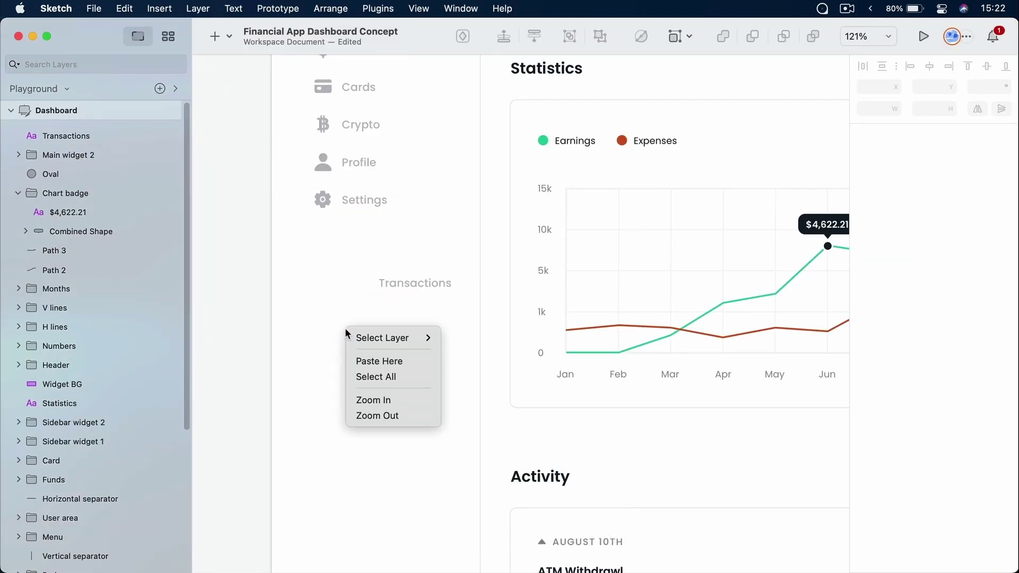
left_click(398, 362)
scroll(397, 364, "down", 5)
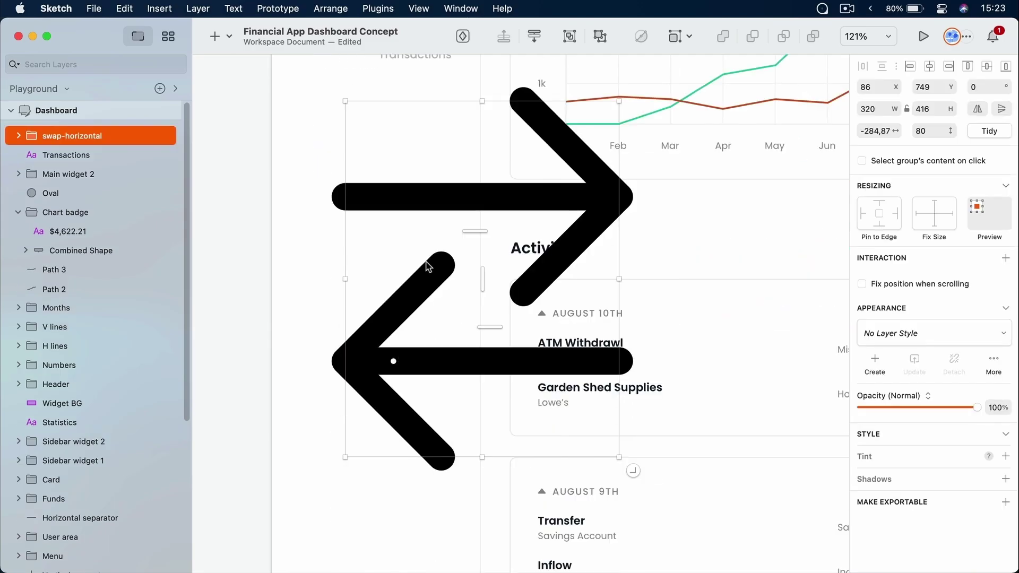
left_click_drag(475, 201, 440, 205)
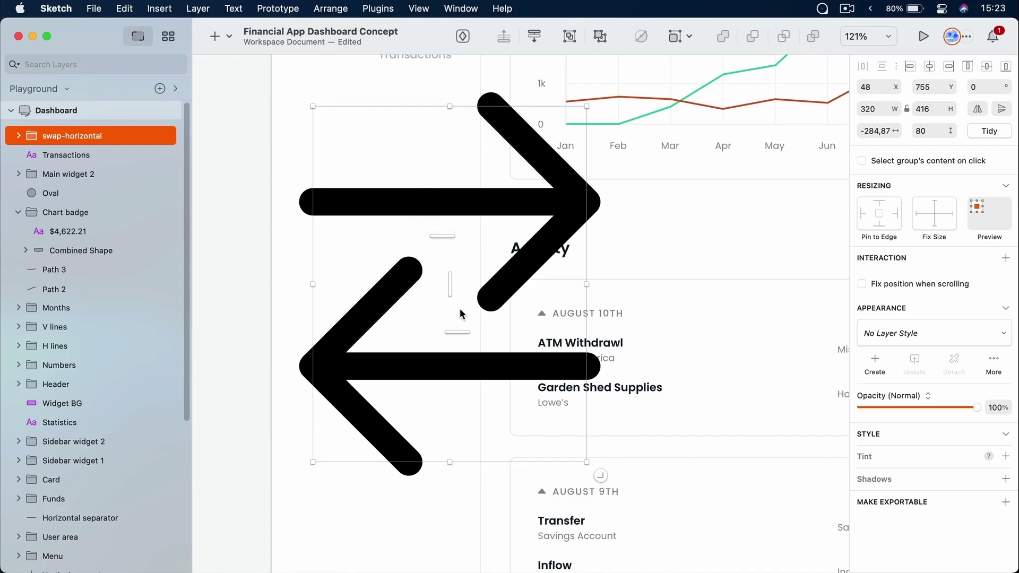
scroll(459, 310, "up", 5)
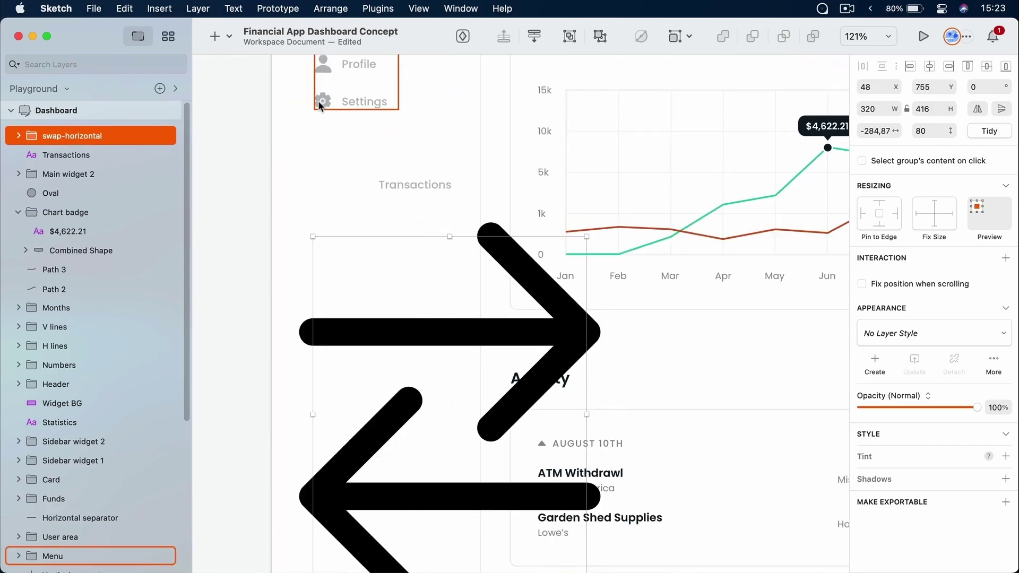
Check the Settings gear icon's size, then reselect the pasted swap arrows
left_click(319, 102)
double_click(320, 102)
double_click(320, 102)
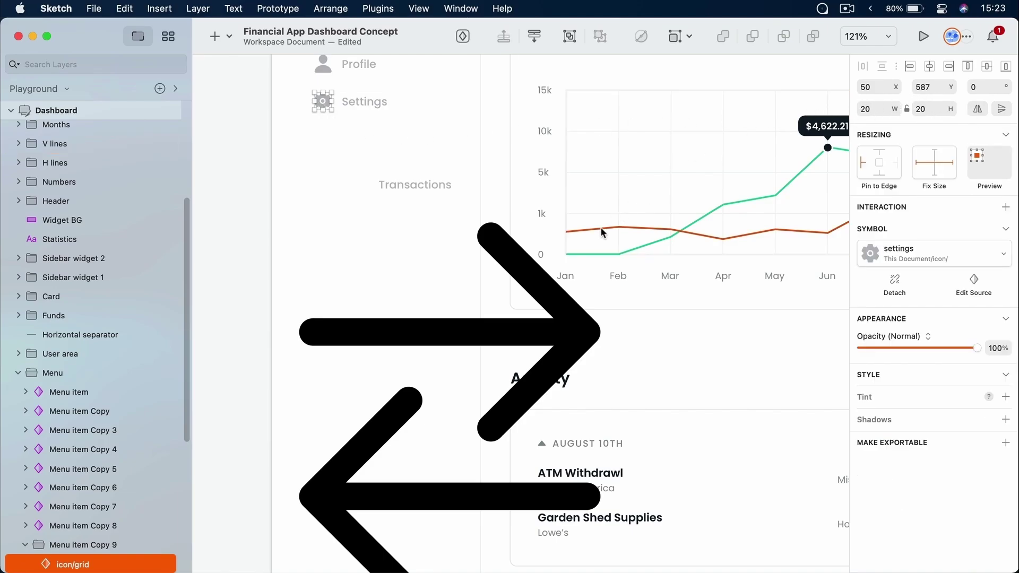
scroll(601, 227, "down", 10)
scroll(600, 228, "up", 6)
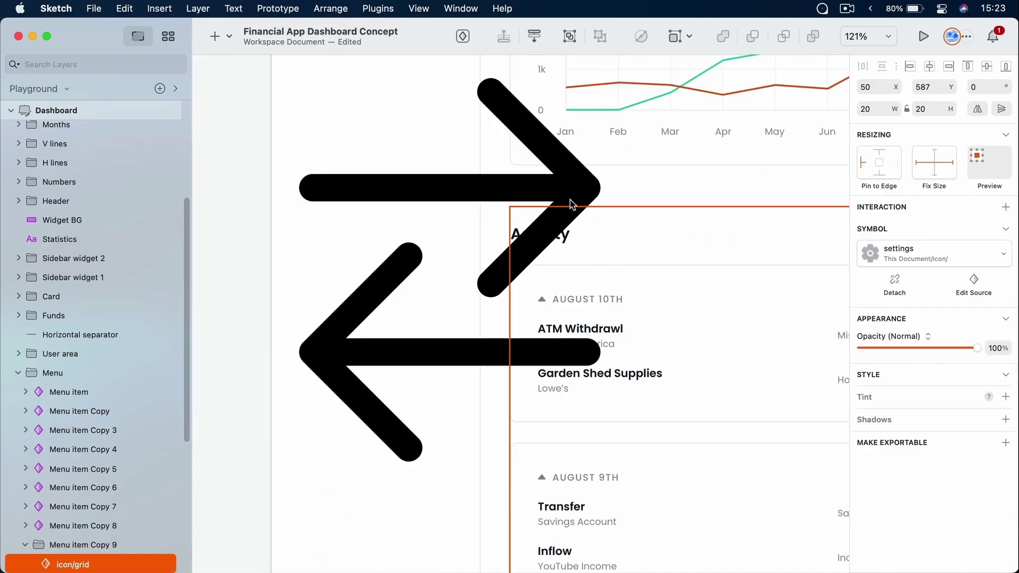
left_click(502, 178)
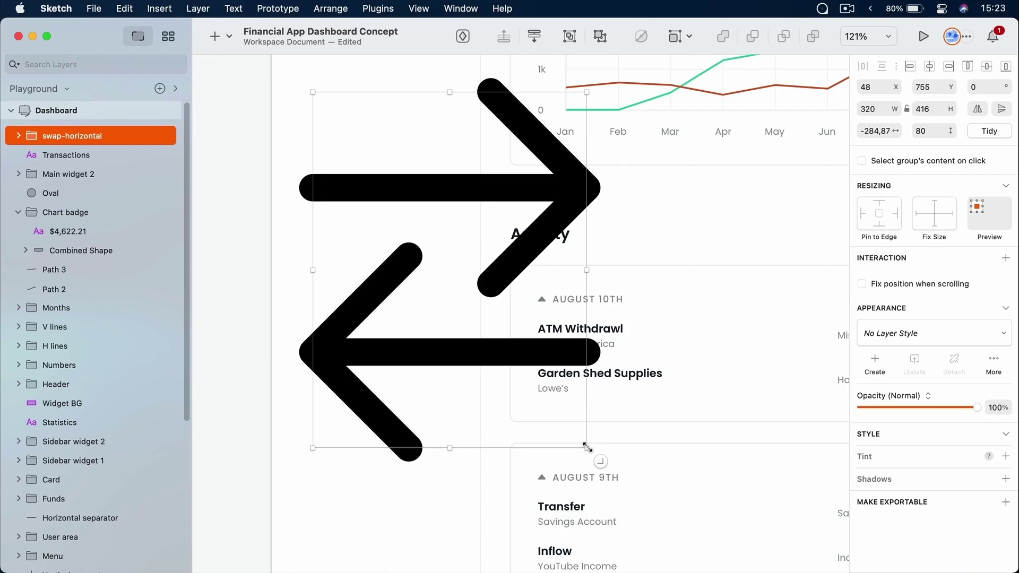
Try corner-resizing the swap arrows, undo back to 320 × 416, and open Scale Layers (⌘K)
left_click_drag(587, 447, 630, 267)
key("super+z")
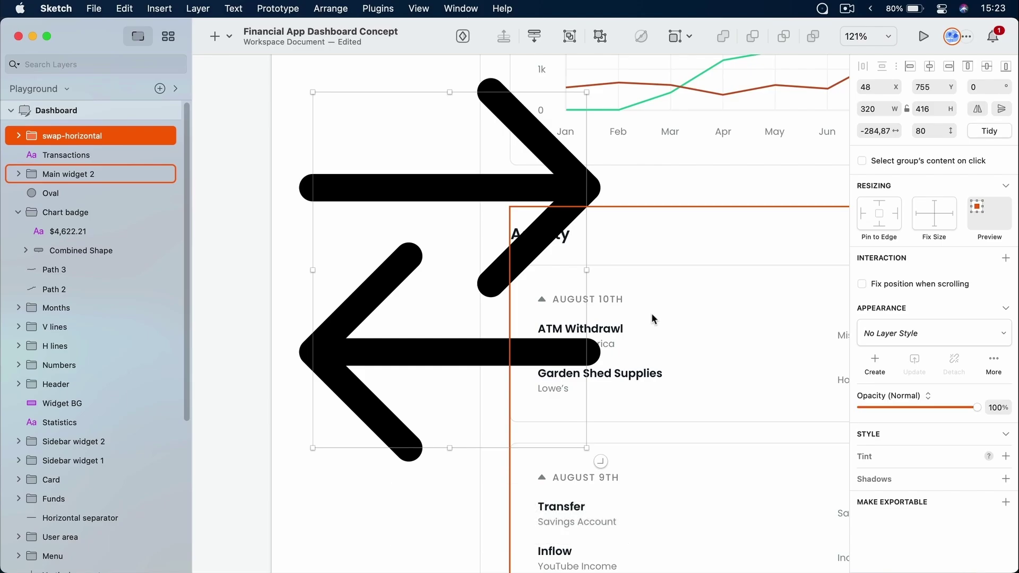
key("shift")
left_click_drag(588, 448, 458, 333)
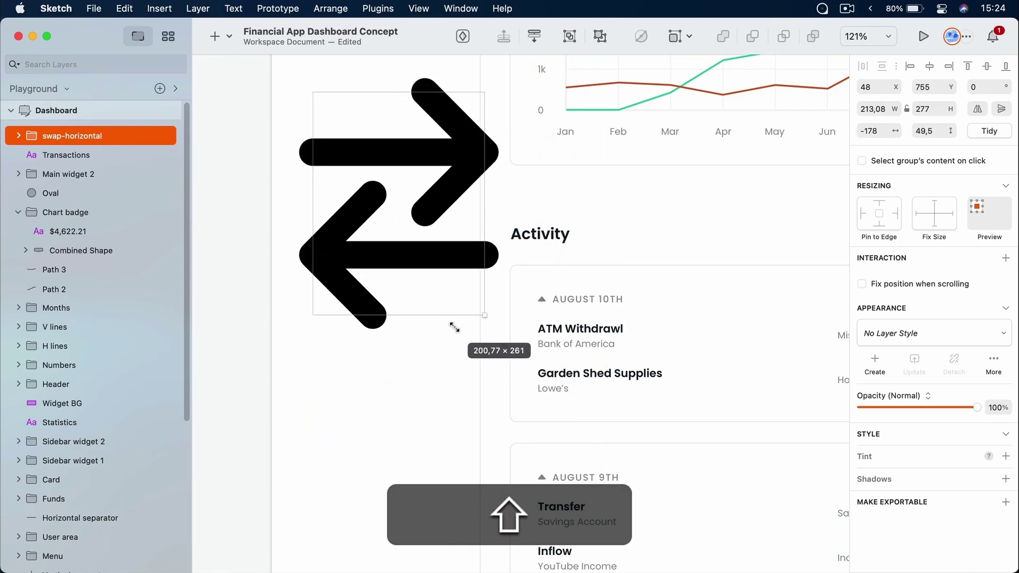
left_click_drag(435, 299, 589, 509)
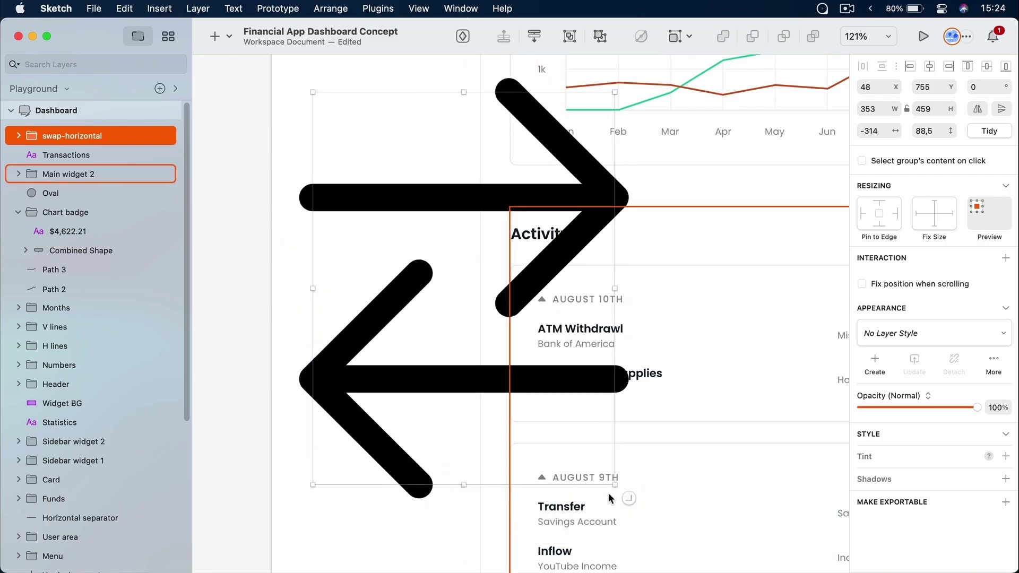
mouse_move(377, 261)
key("cmd+z")
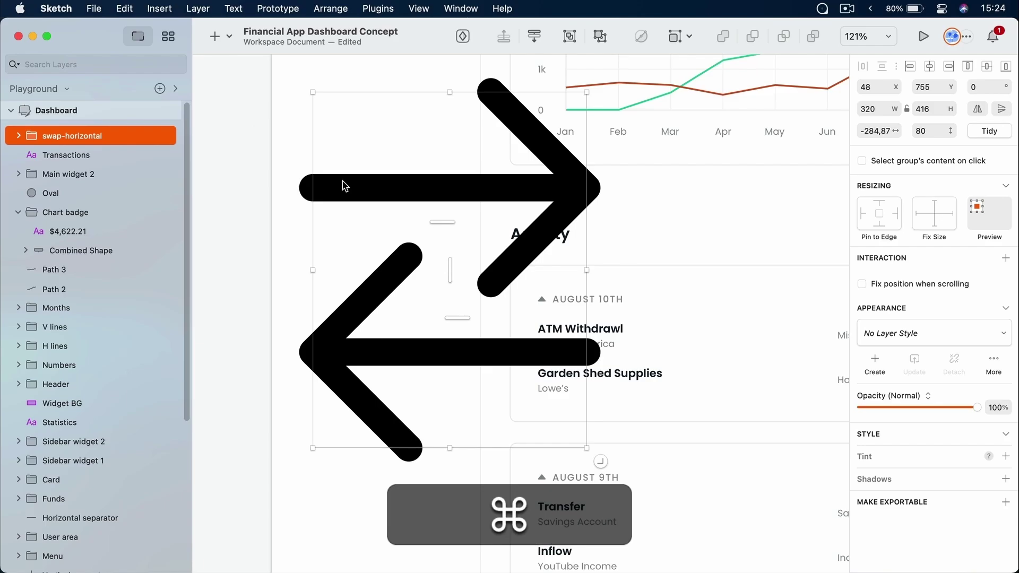
key("super+k")
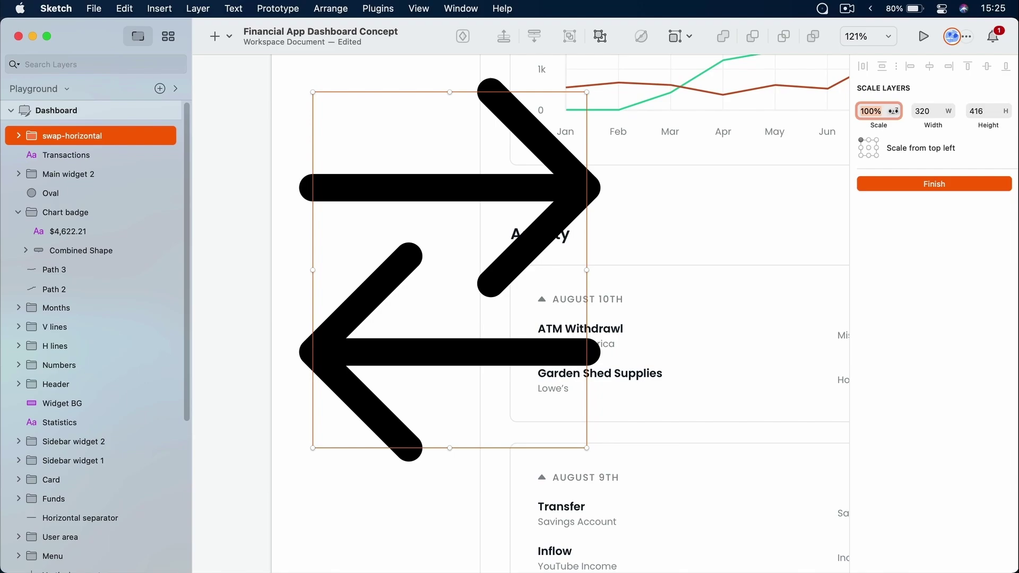
Try scaling the swap arrows to 50%, then enter a height of 20 in Scale Layers
mouse_move(895, 111)
left_mouse_down()
mouse_move(847, 110)
mouse_move(893, 110)
left_mouse_up()
key("Return")
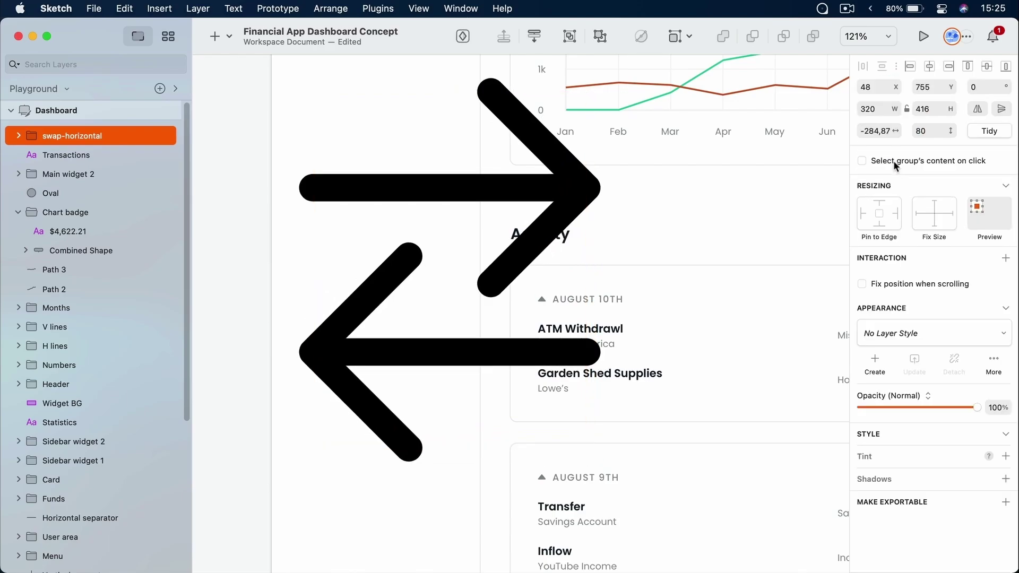
key("super+k")
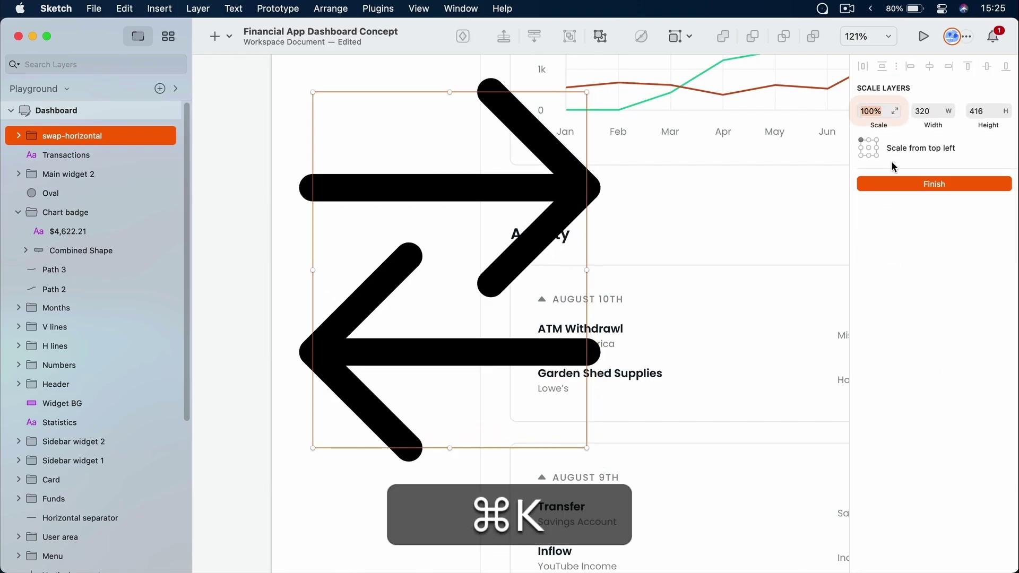
type("50")
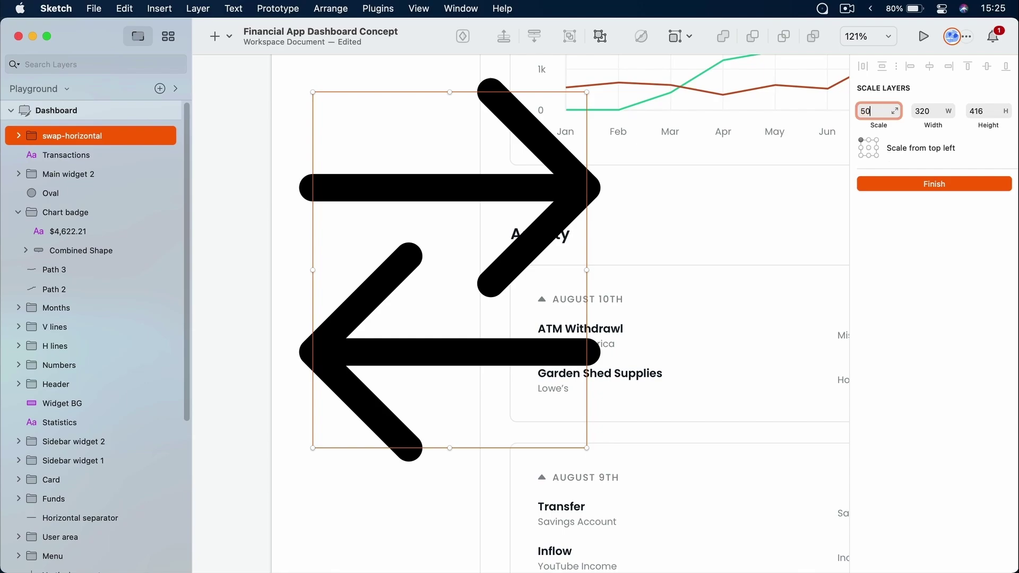
key("Tab")
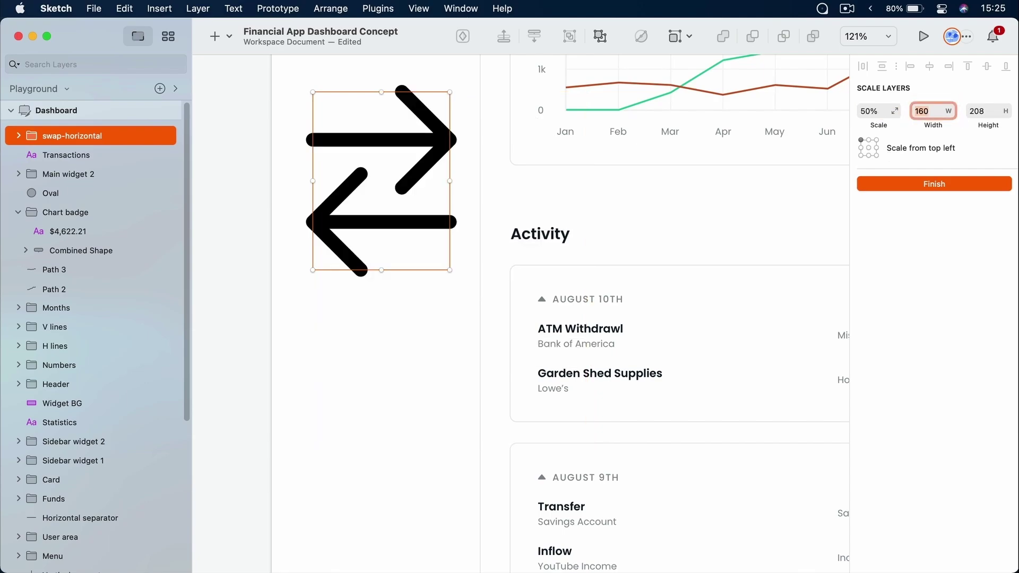
left_click(947, 111)
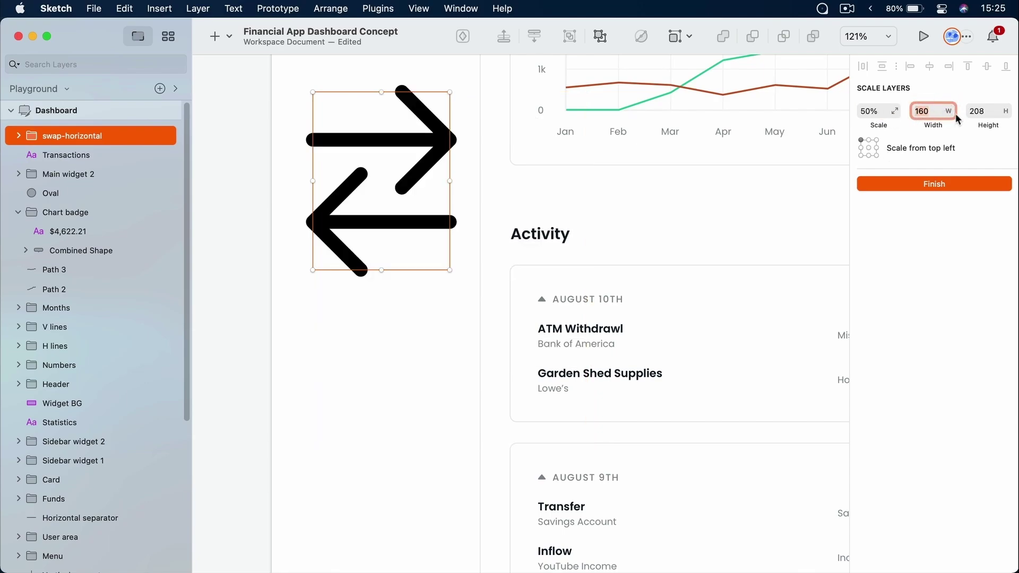
key("Tab")
left_click(926, 108)
type("20")
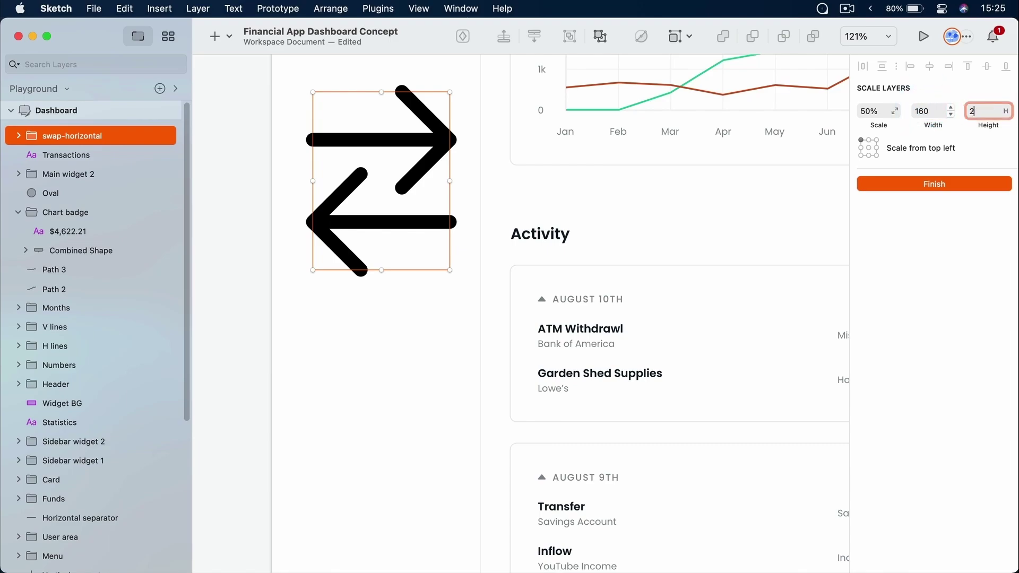
key("Tab")
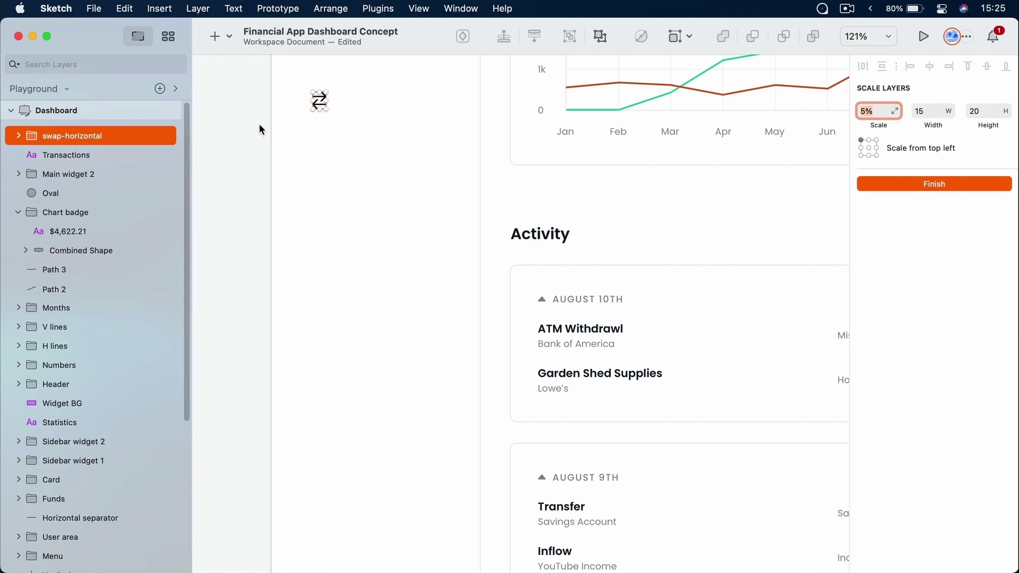
Reapply height 20 so the icon scales to 5% (15 × 20) and finish scaling
left_click_drag(327, 110, 533, 315)
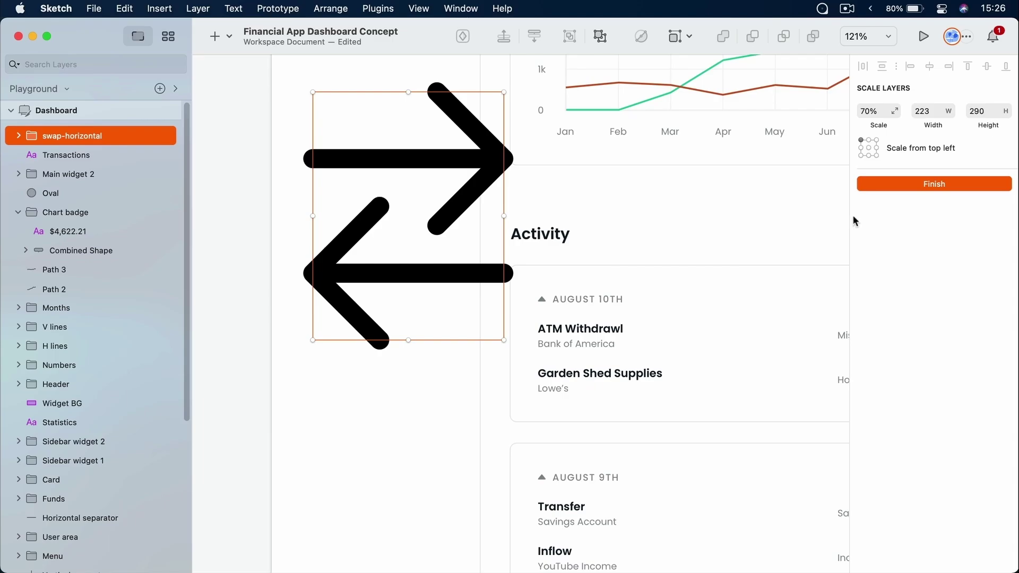
left_click(983, 111)
left_click(935, 111)
type("20")
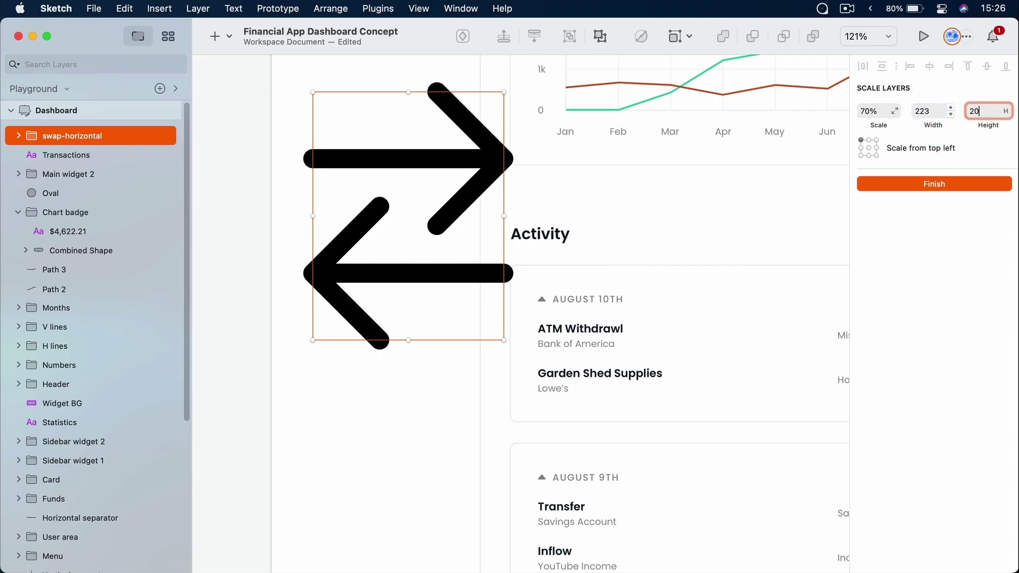
key("Tab")
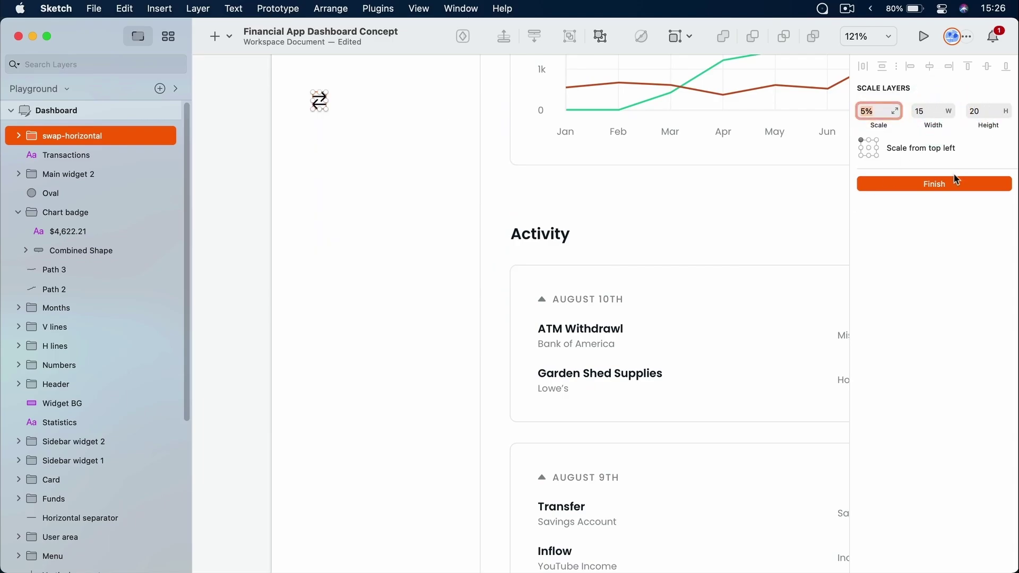
left_click(944, 184)
Drag the swap icon beside the Transactions label and zoom in on both
scroll(293, 126, "up", 5)
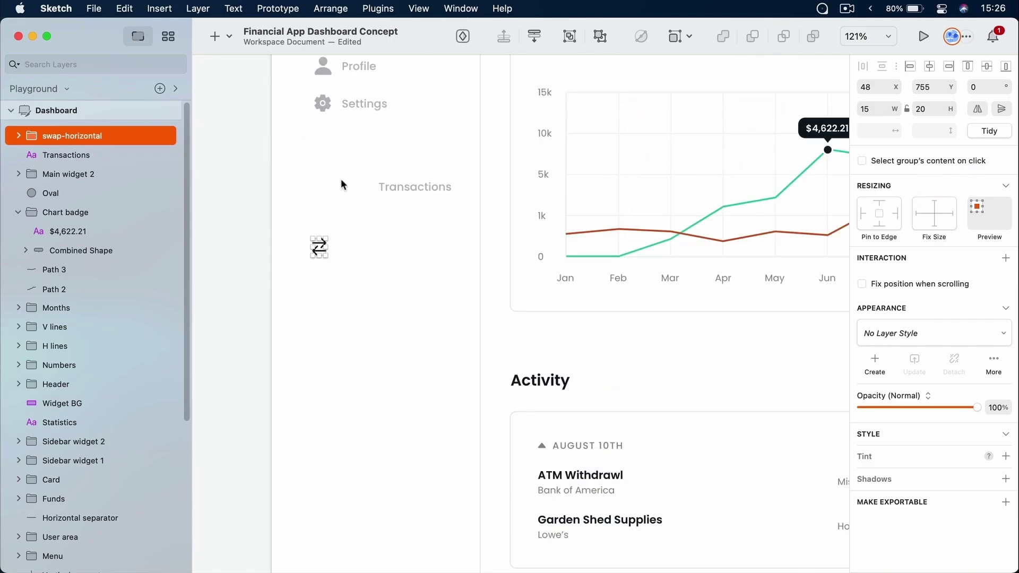
left_click_drag(321, 244, 410, 185)
key("z")
left_click_drag(326, 159, 476, 212)
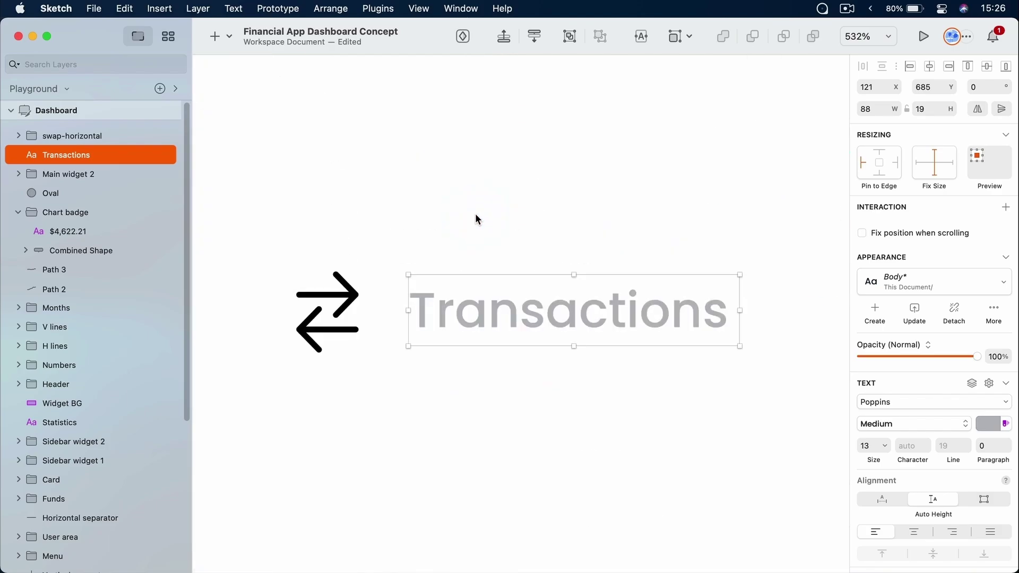
key("super")
key("z")
left_click_drag(241, 119, 826, 500)
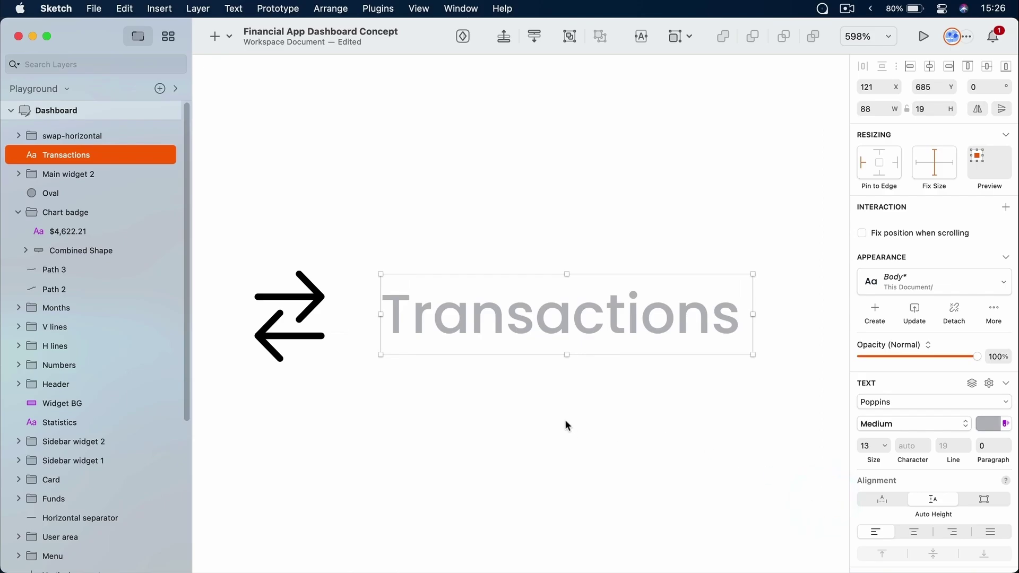
Adjust the zoom level, trying actual size before fitting the whole dashboard in view
left_click(751, 148)
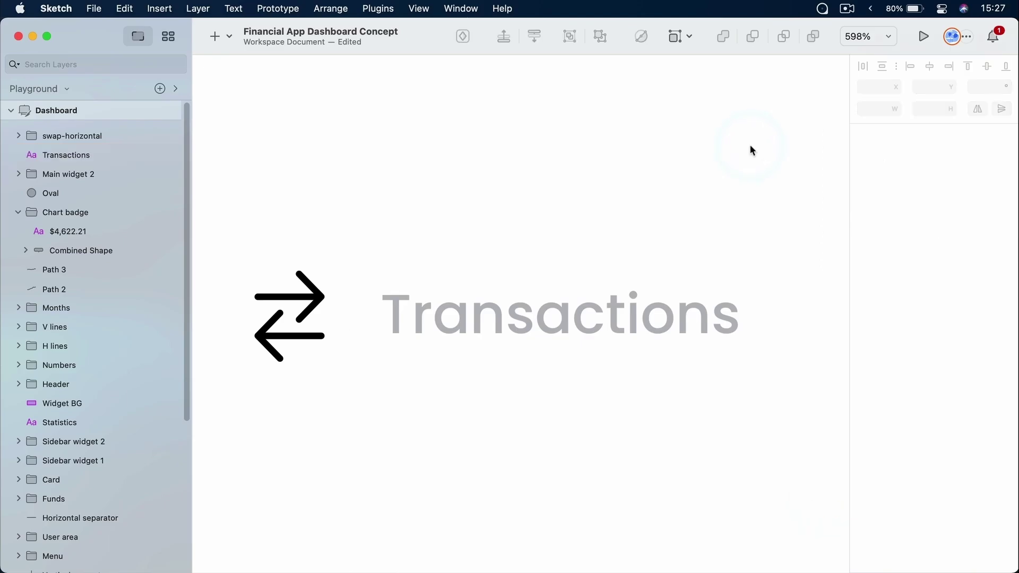
left_click(891, 37)
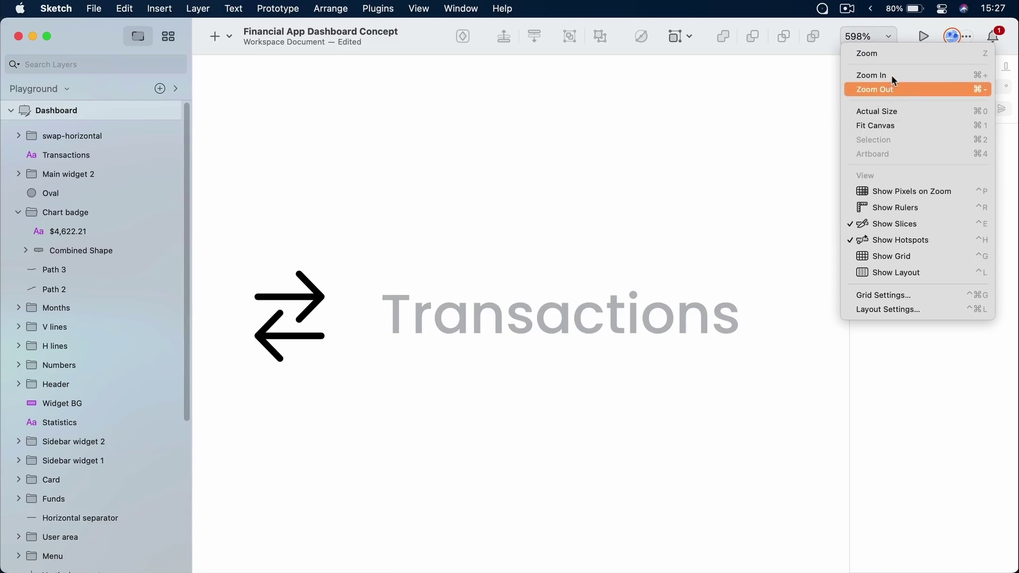
left_click(870, 37)
left_click(866, 38)
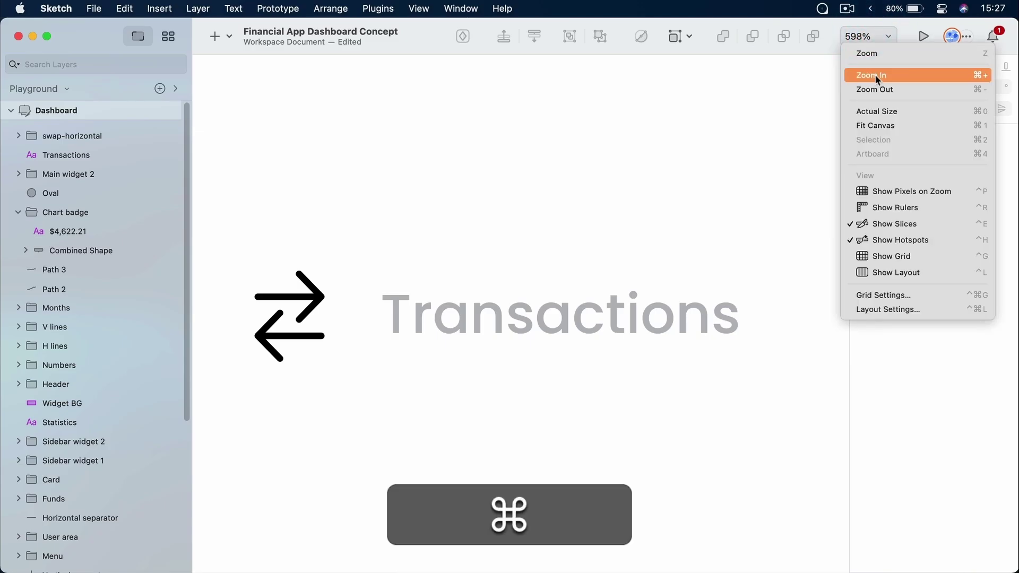
key("cmd+minus")
key("cmd+equal")
key("super+minus")
key("super+equal")
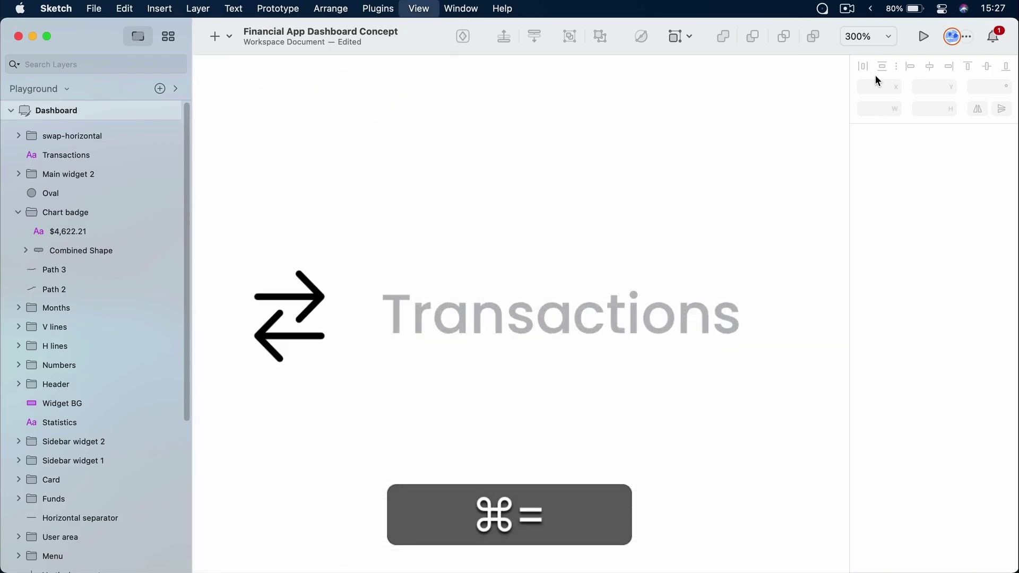
key("super+minus")
left_click(862, 44)
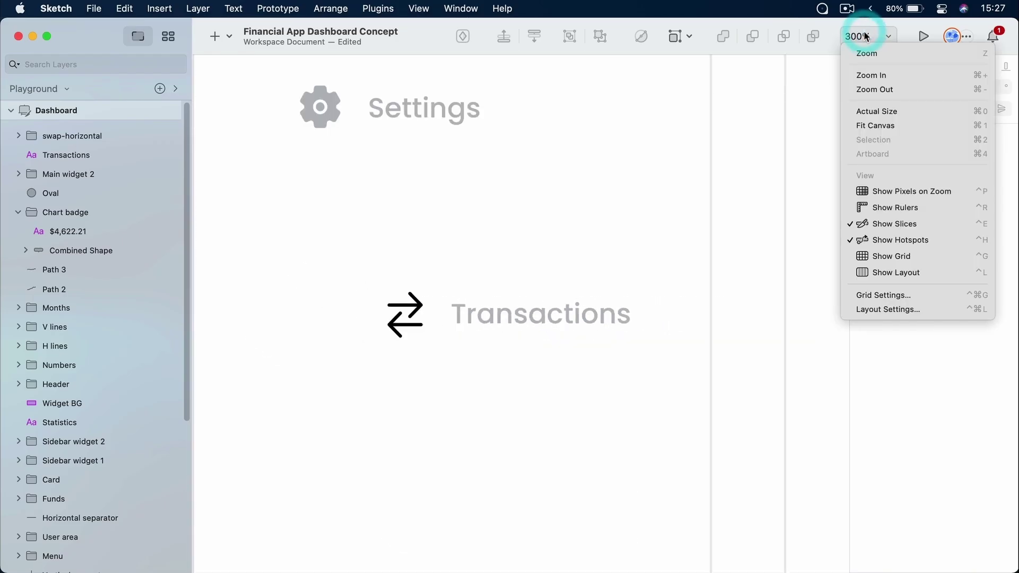
left_click(961, 108)
scroll(627, 313, "left", 8)
scroll(627, 314, "up", 3)
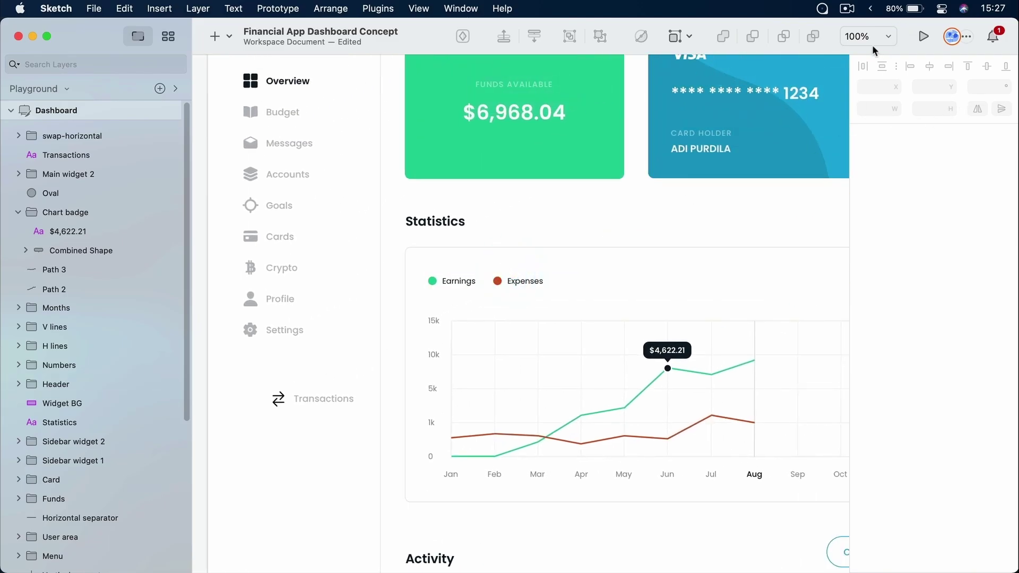
key("super+1")
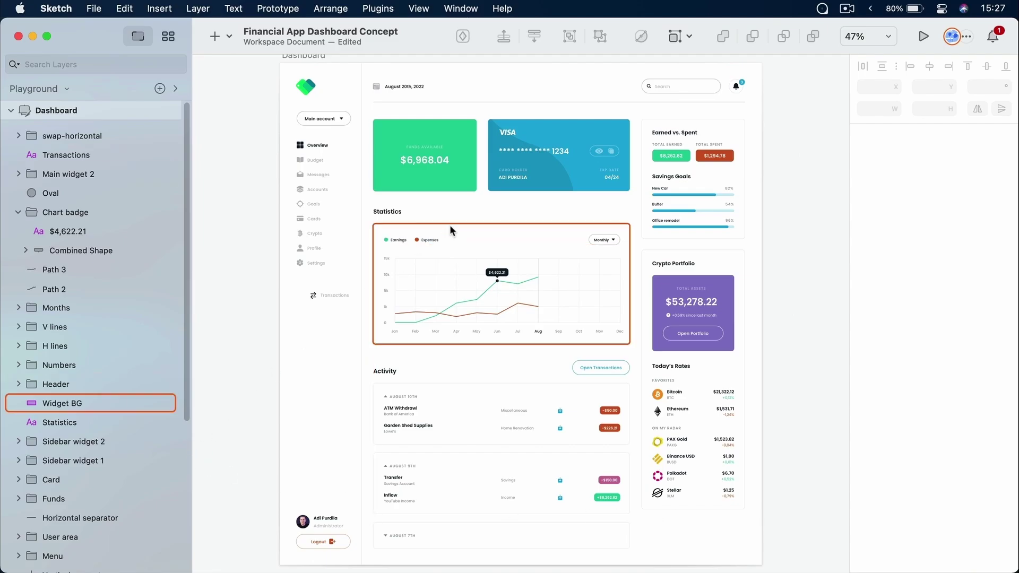
Zoom into the Transactions item and move the label beside the icon, nudging it left
key("z")
left_click_drag(285, 282, 382, 310)
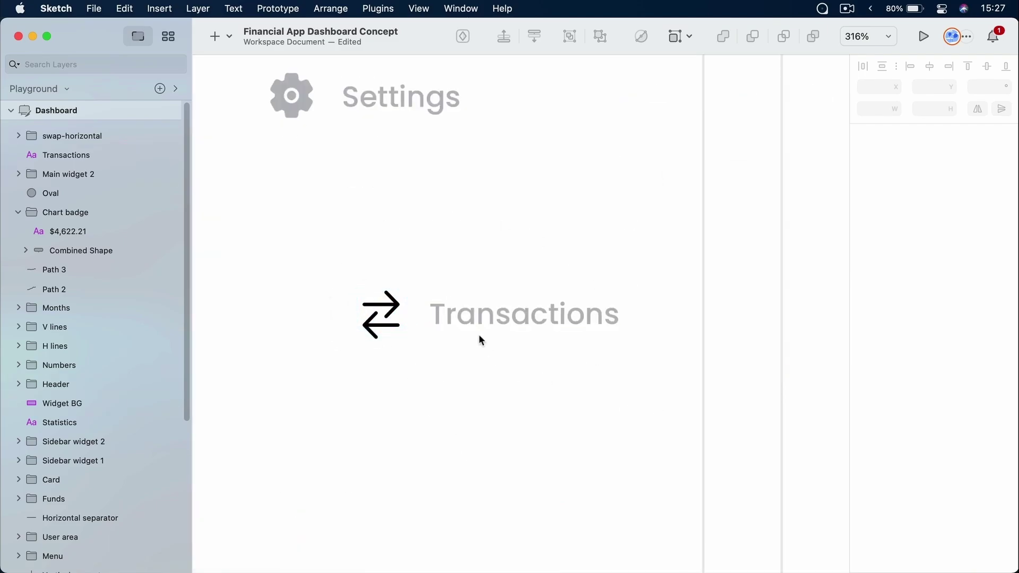
left_click(439, 370)
left_click_drag(327, 245, 523, 380)
left_click_drag(474, 314, 472, 304)
key("Left")
key("Left")
left_click(533, 227)
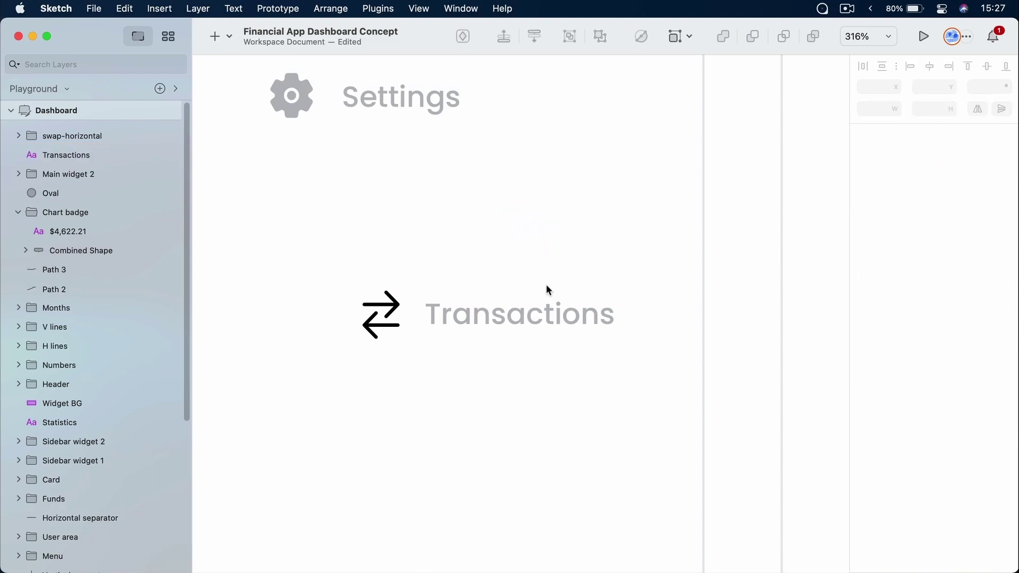
scroll(548, 290, "up", 5)
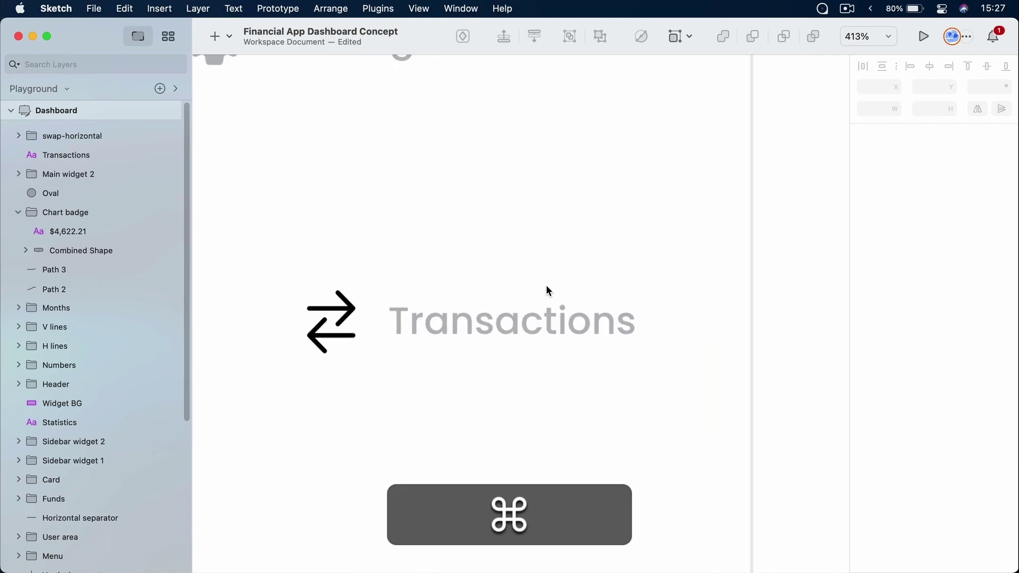
Group the top arrow's line and head inside the swap icon and cut it out
key("space")
left_click_drag(457, 269, 684, 227)
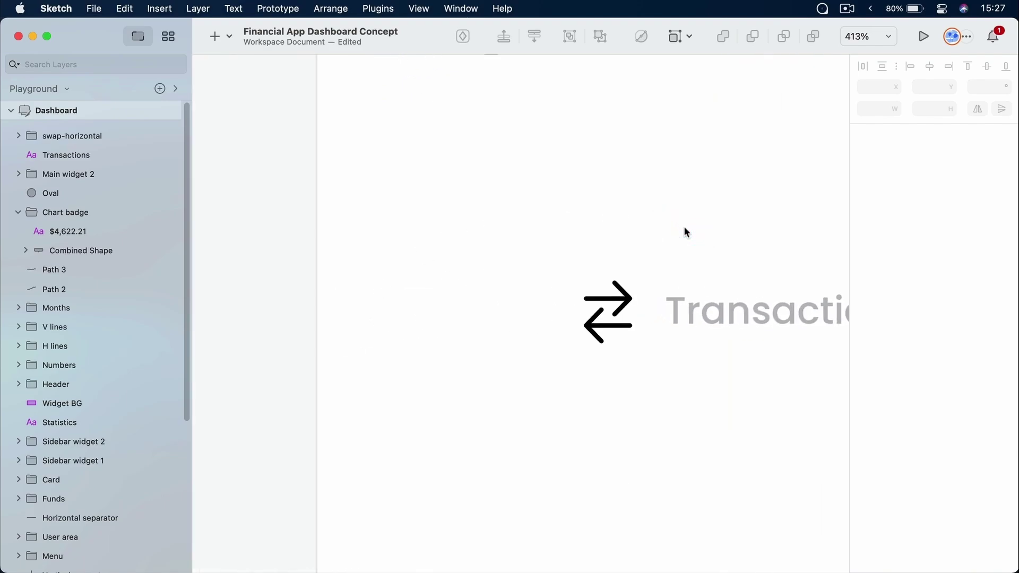
left_click(624, 300)
left_click(620, 304)
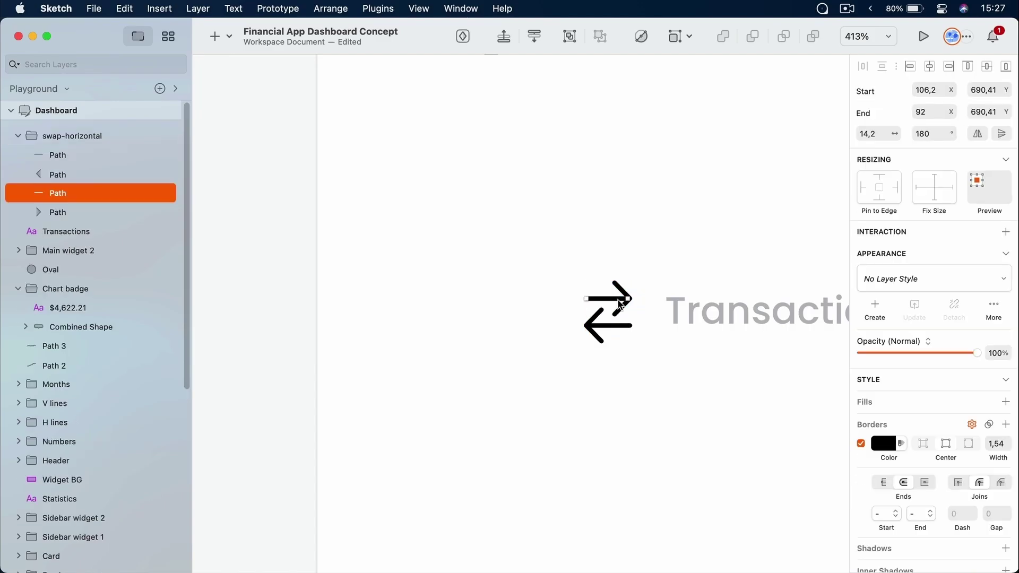
left_click(621, 292, "shift")
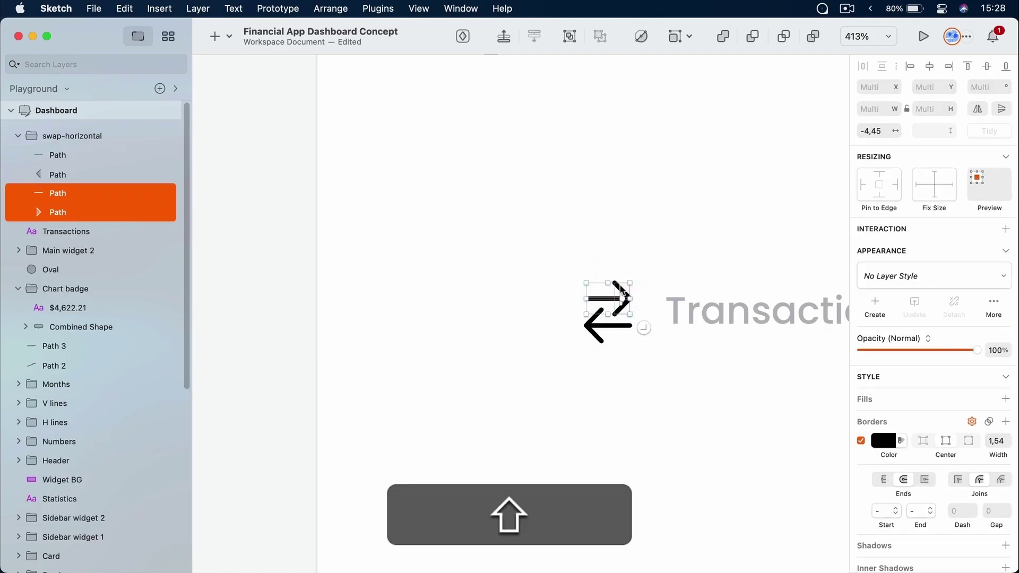
key("super+g")
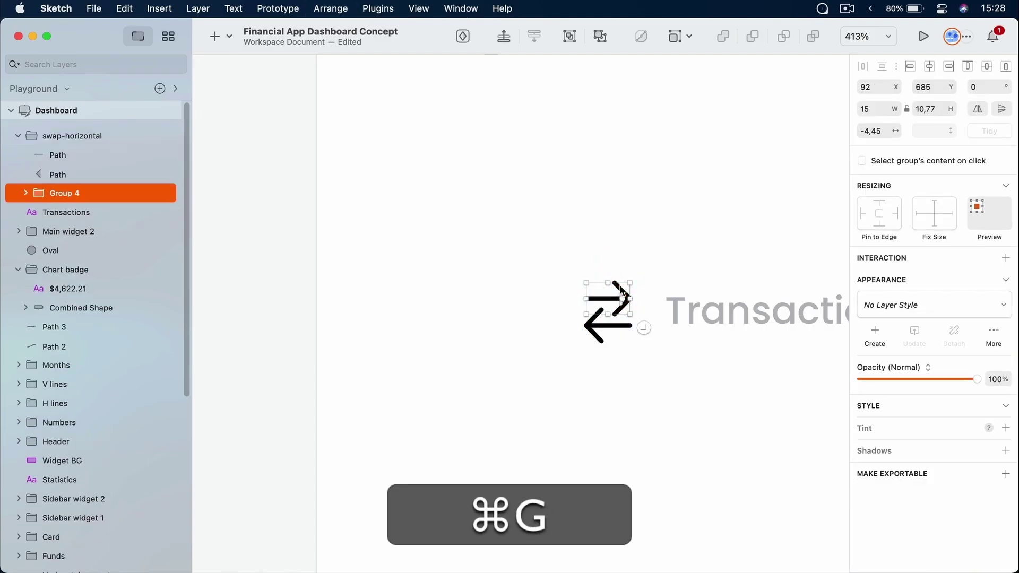
left_click_drag(521, 255, 702, 186)
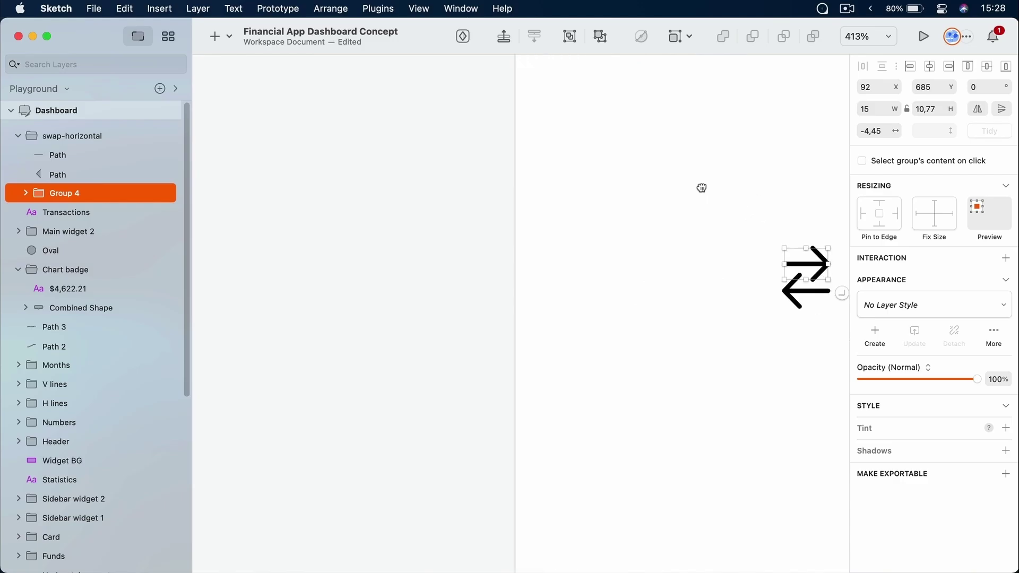
key("super+x")
Paste the cut arrow onto empty canvas and select the whole arrow group
left_click_drag(772, 248, 464, 261)
right_click(368, 192)
left_click(404, 210)
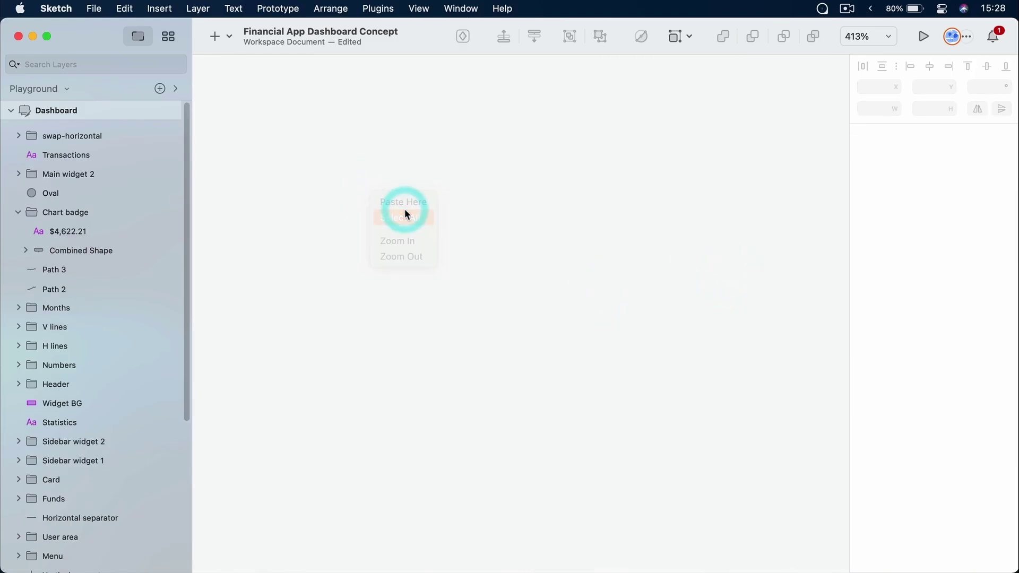
right_click(377, 190)
left_click(391, 208)
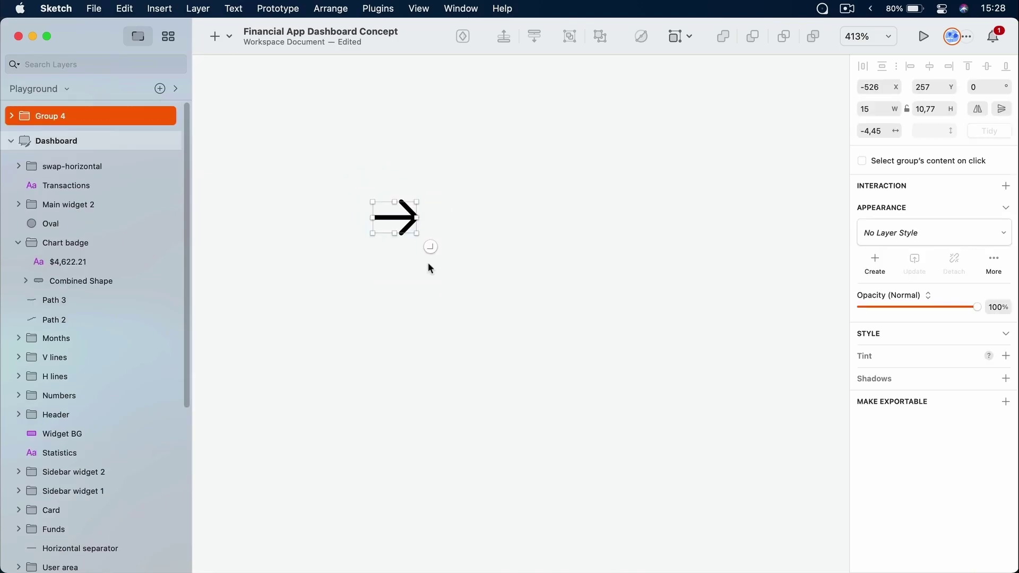
left_click(432, 291)
left_click_drag(329, 160, 485, 248)
left_click(438, 199)
left_click(399, 217, "super")
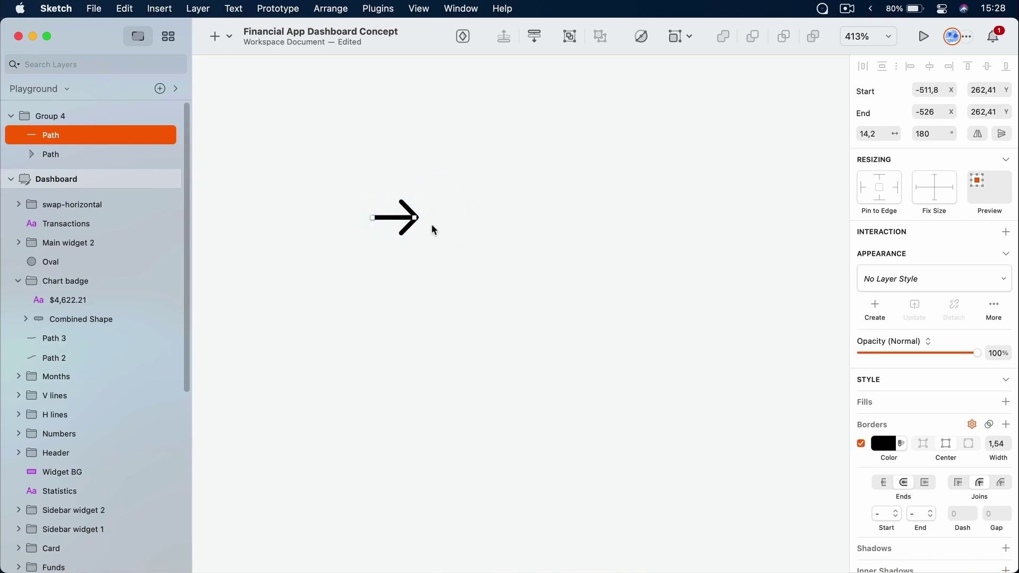
scroll(948, 384, "down", 2)
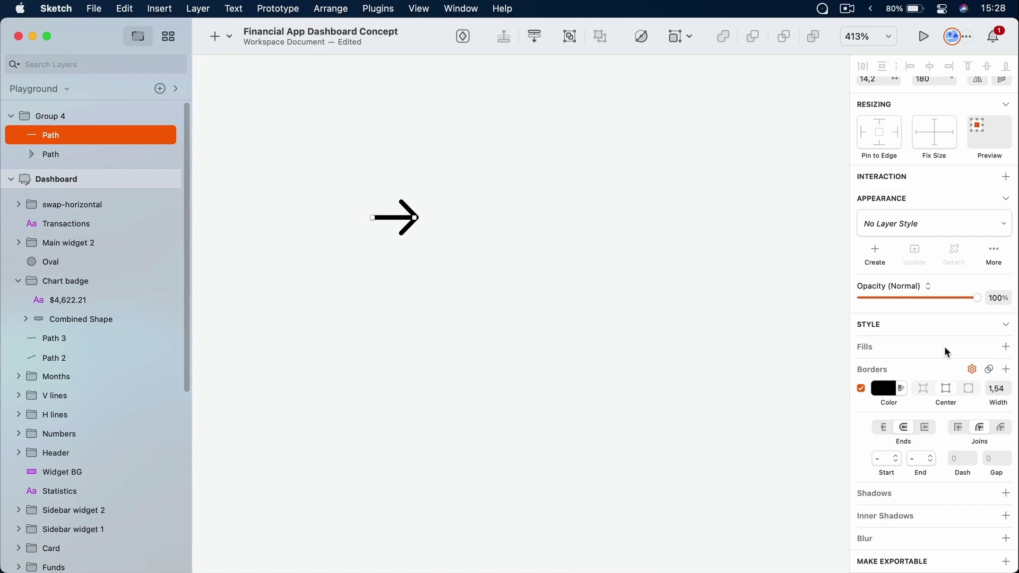
left_click(444, 145)
left_click_drag(330, 154, 547, 337)
Scale the arrow up proportionally to about 893%, then delete the big black arrow
left_click_drag(417, 234, 387, 229)
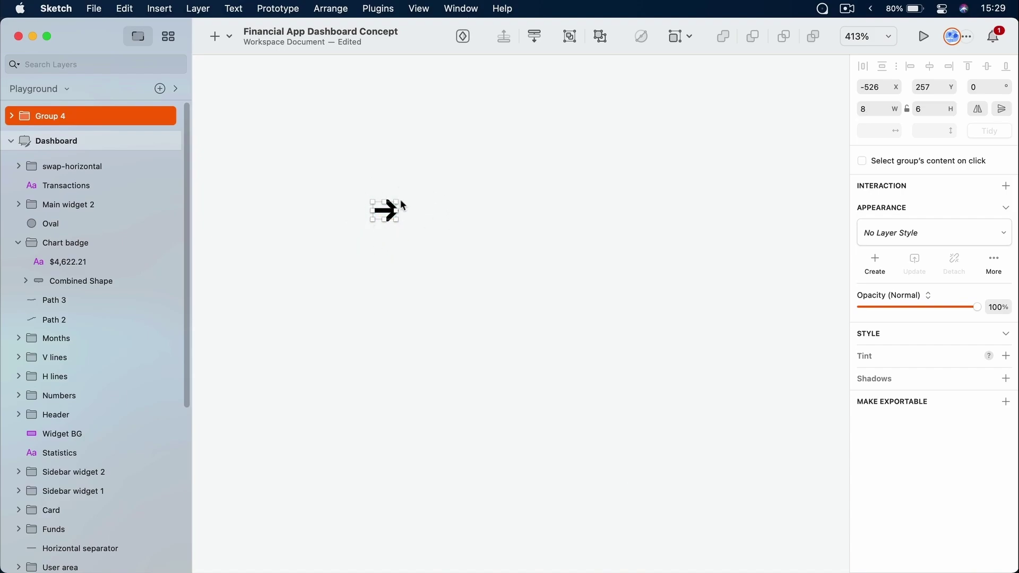
key("super+z")
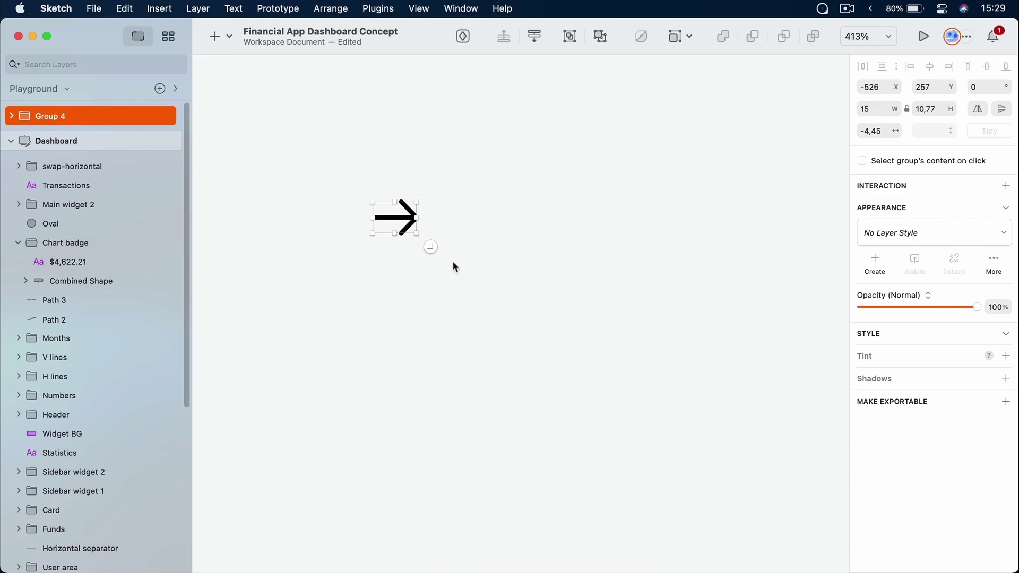
key("super+k")
left_click_drag(418, 234, 753, 460)
left_click_drag(485, 311, 554, 320)
key("Return")
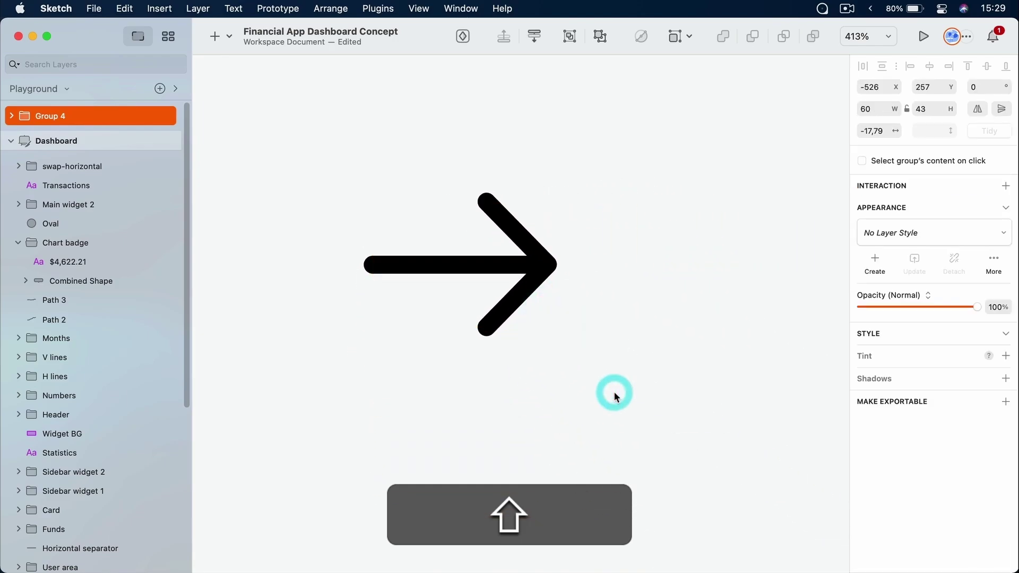
left_click_drag(604, 172, 389, 389)
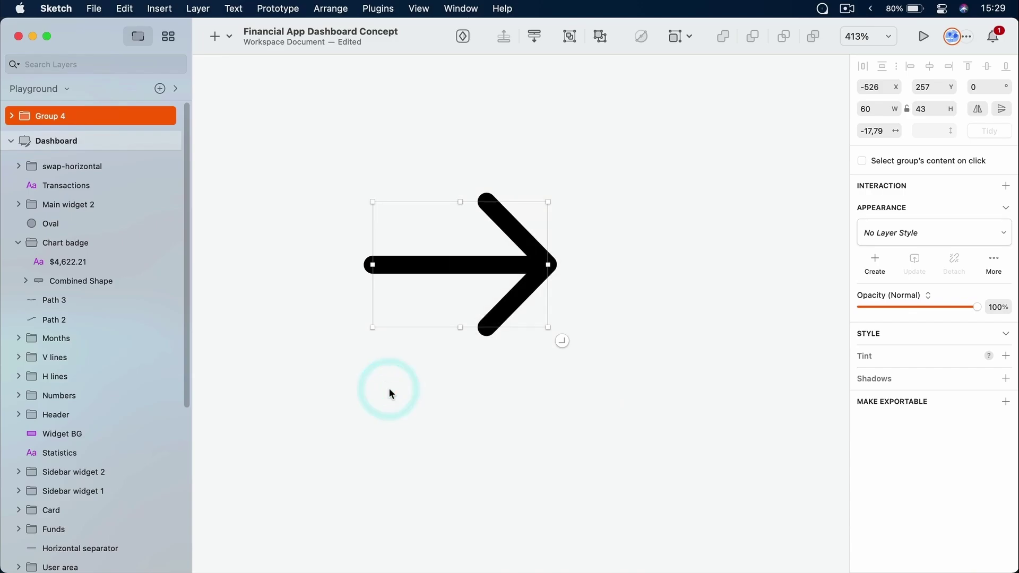
key("Delete")
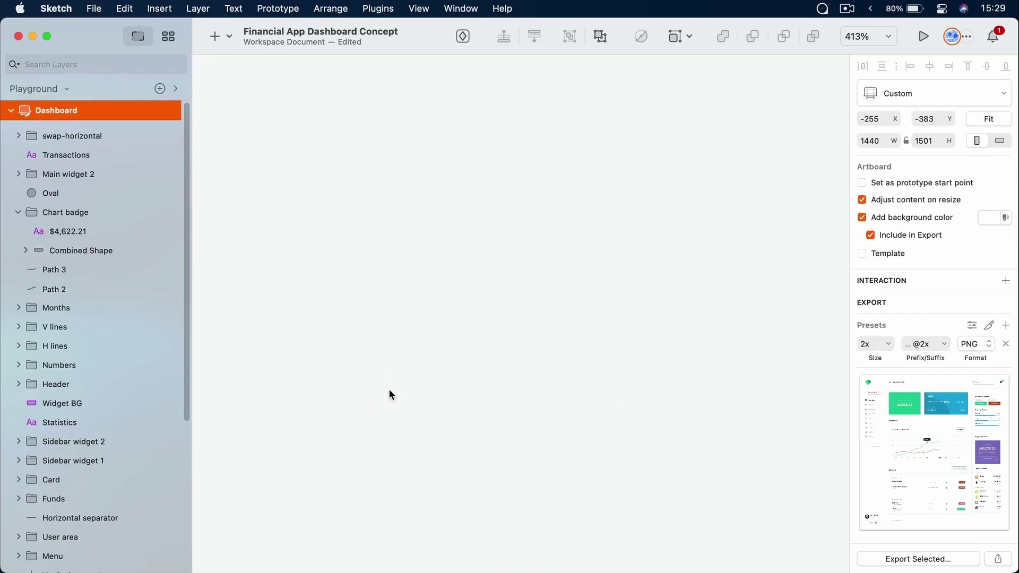
Deselect the Dashboard artboard by clicking empty canvas
left_click(413, 362)
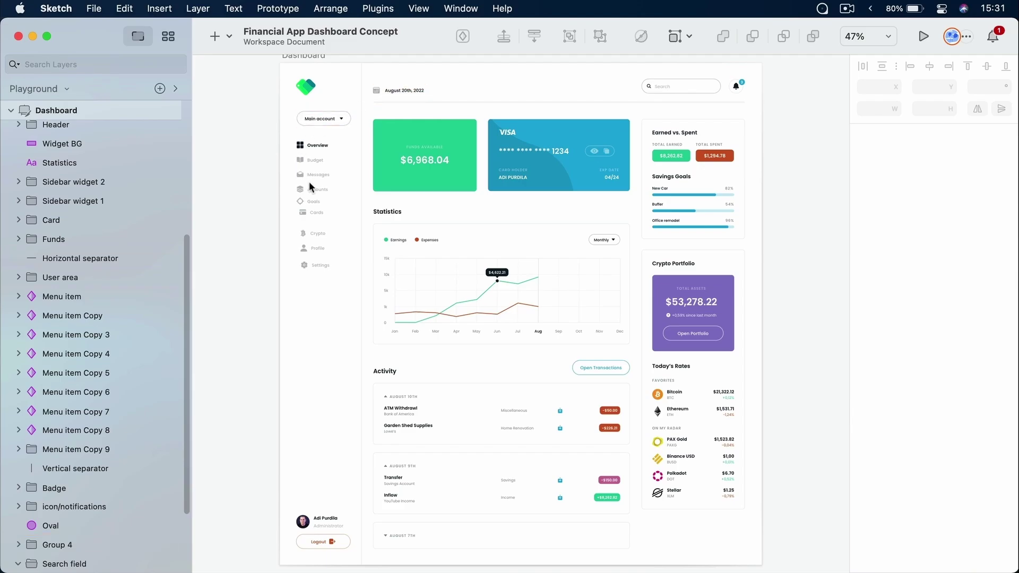
Zoom into the sidebar and try left-aligning the six menu items Accounts to Settings, then undo
key("z")
left_click_drag(285, 176, 344, 277)
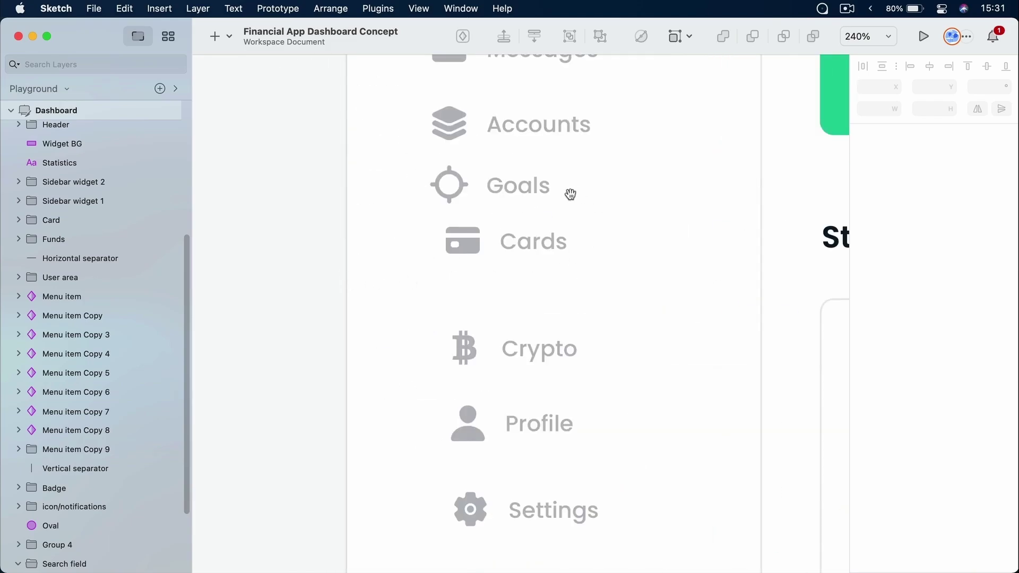
left_click_drag(576, 193, 495, 206)
left_click(423, 198)
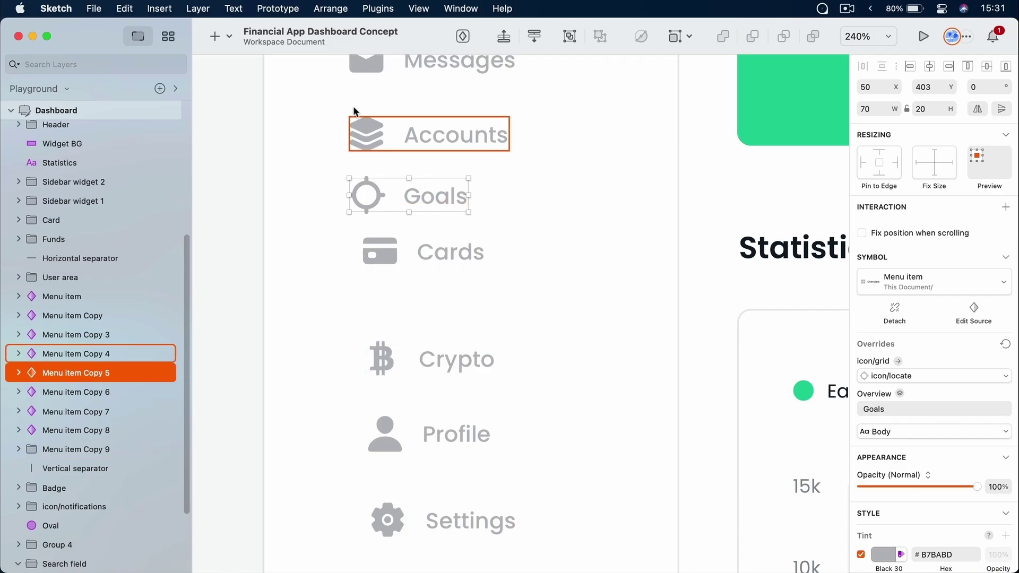
left_click(314, 191)
left_click_drag(302, 101, 550, 531)
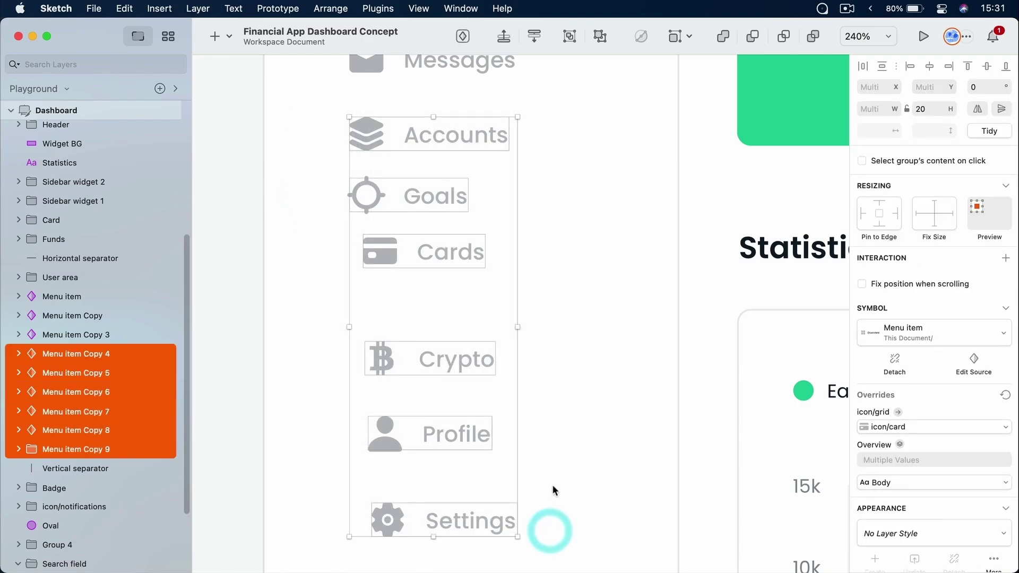
left_click(910, 67)
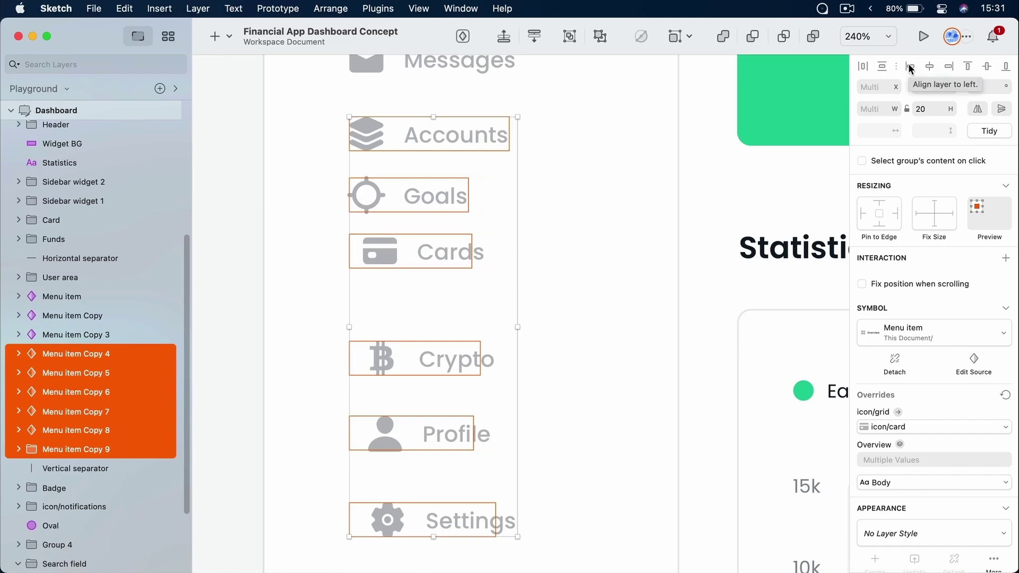
left_click(909, 66)
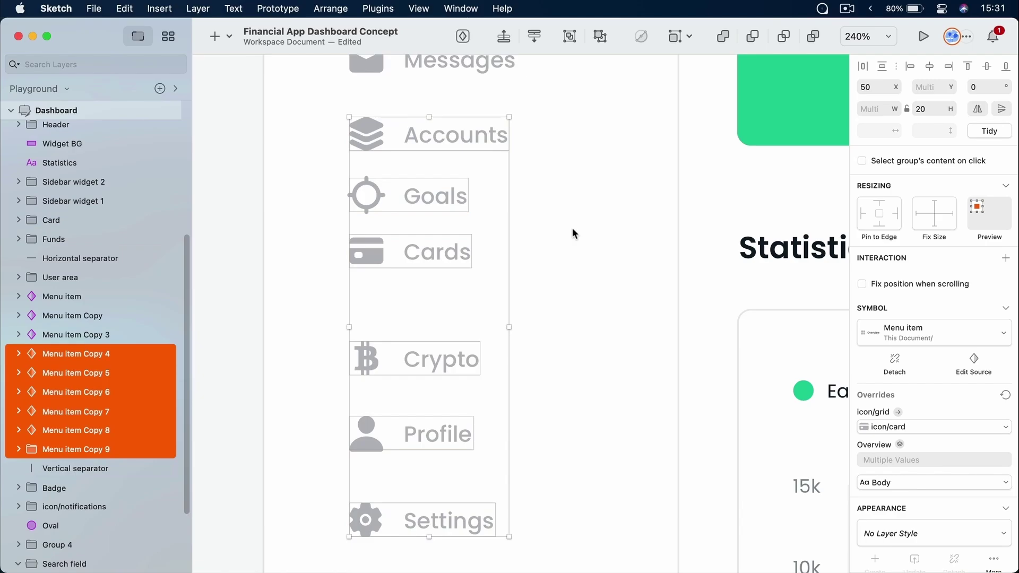
key("super+z")
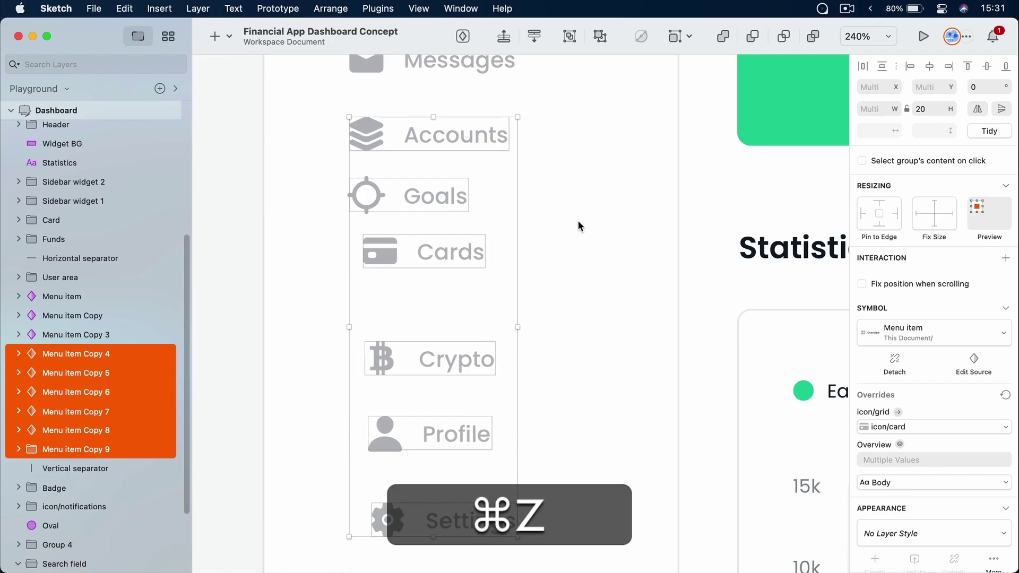
Reposition the Goals menu item so it lines up with Cards
left_click(319, 206)
left_click_drag(387, 195, 365, 196)
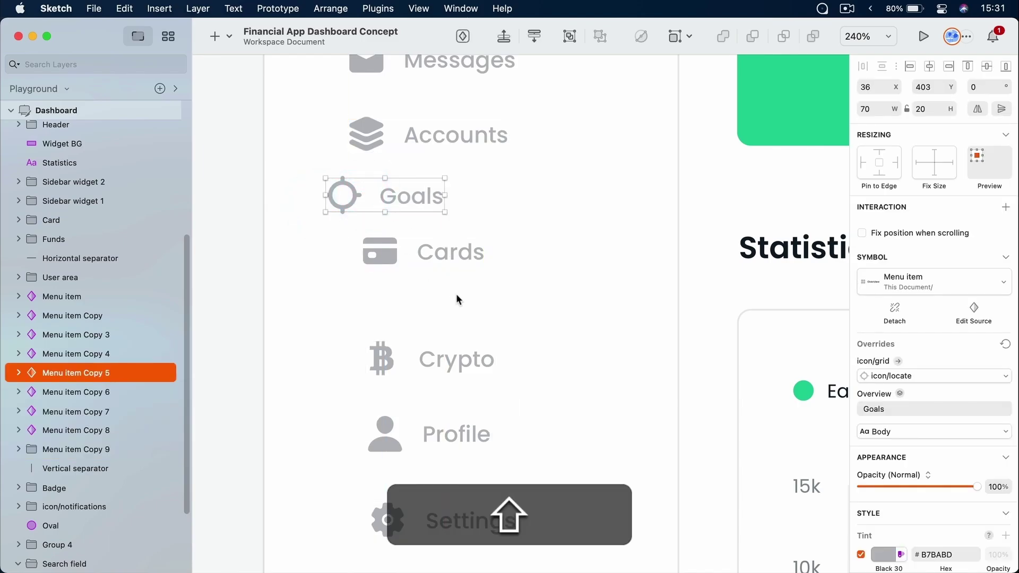
left_click(542, 214)
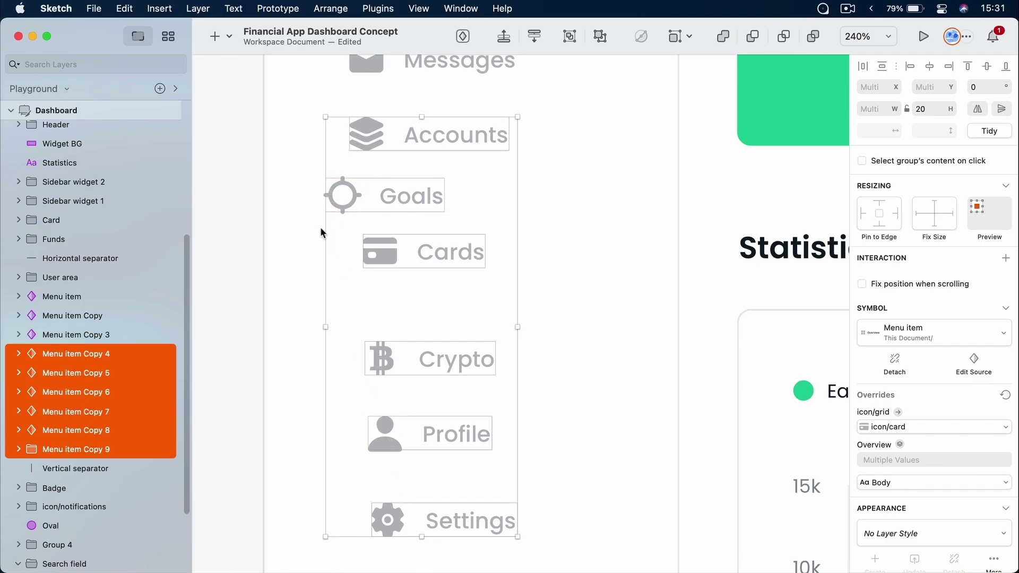
left_click(908, 65)
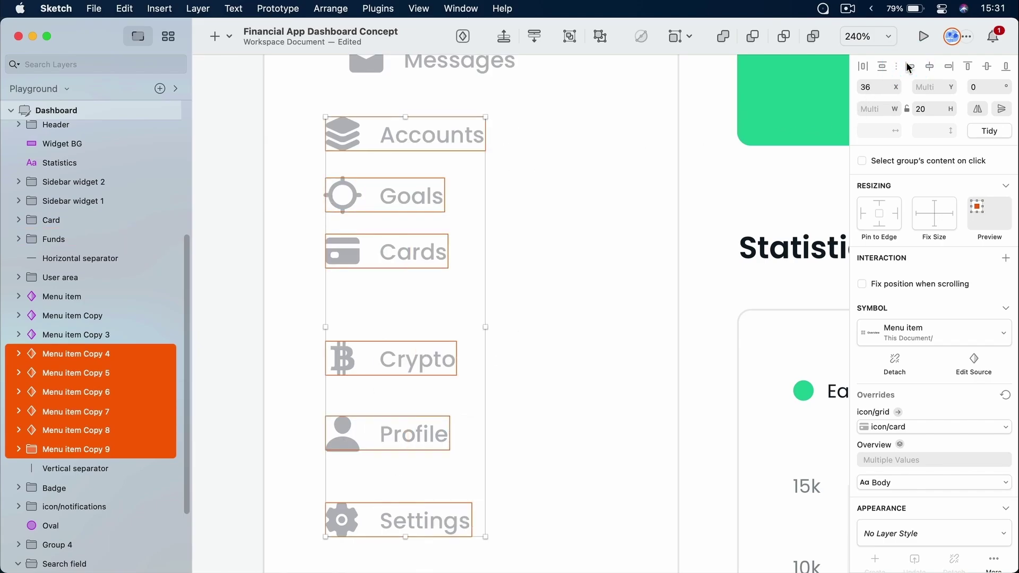
key("super+z")
key("super+z")
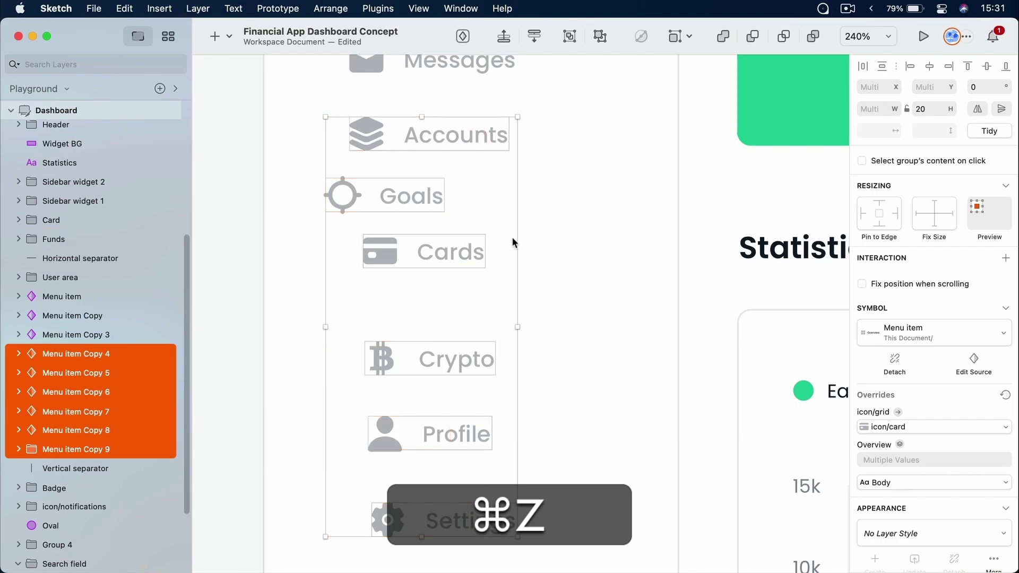
left_click(557, 250)
left_click(430, 195, "shift")
left_click_drag(430, 195, 454, 187)
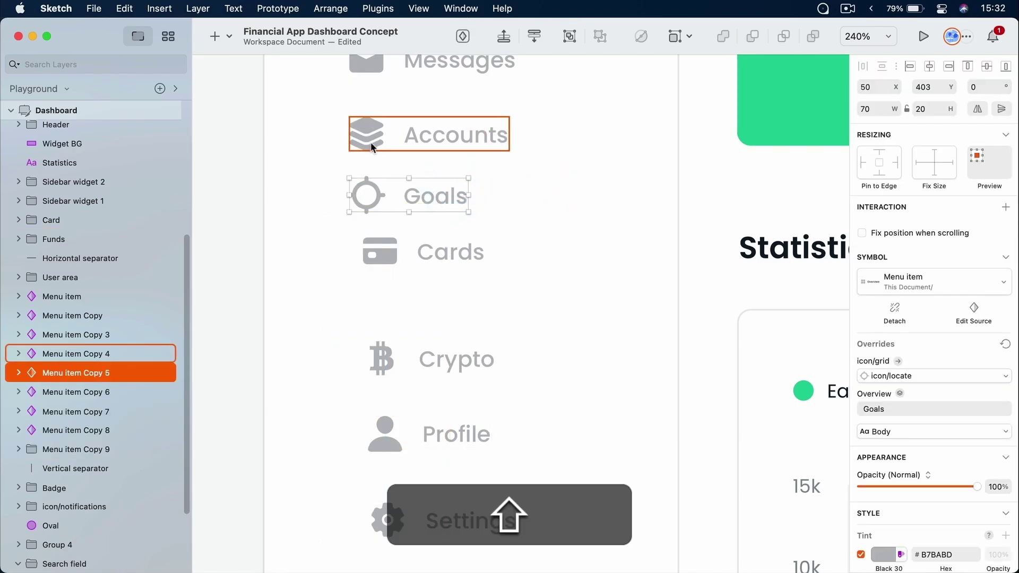
left_click_drag(384, 193, 399, 194)
Select all six menu items and align them on a common left edge at X 50
left_click_drag(552, 157, 385, 370)
left_click_drag(320, 120, 540, 530)
left_click(911, 67)
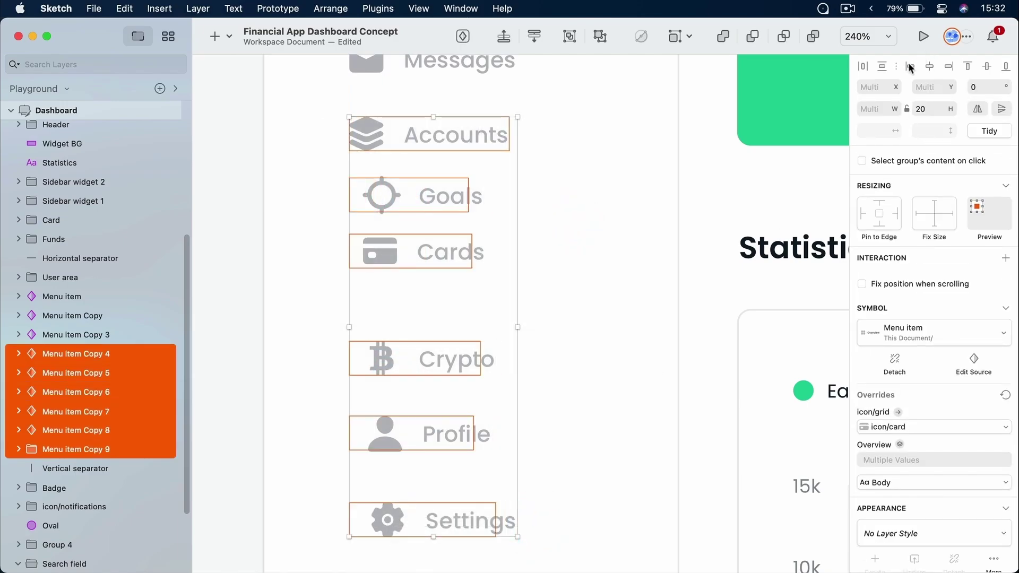
left_click(602, 210)
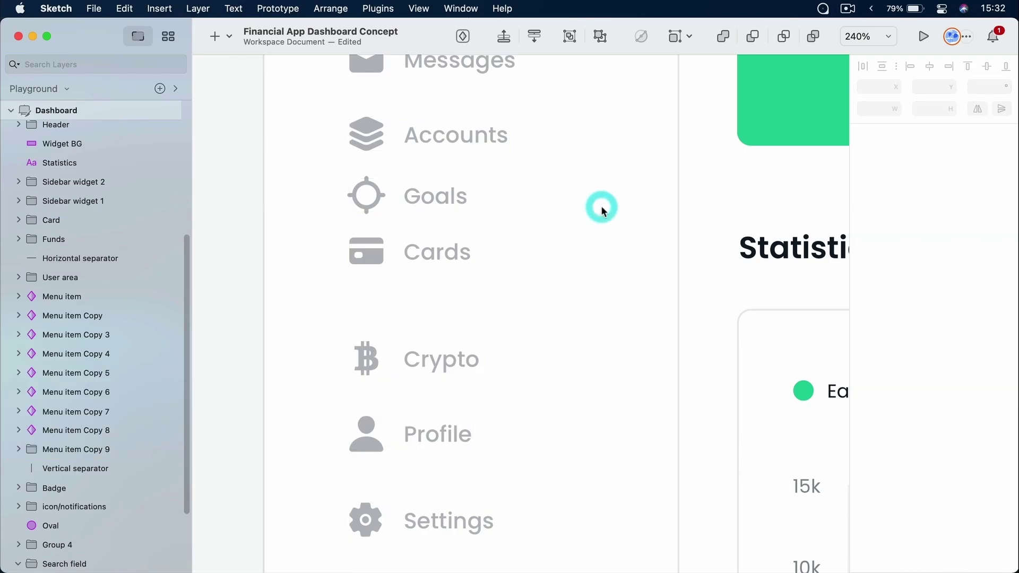
left_click_drag(560, 112, 330, 527)
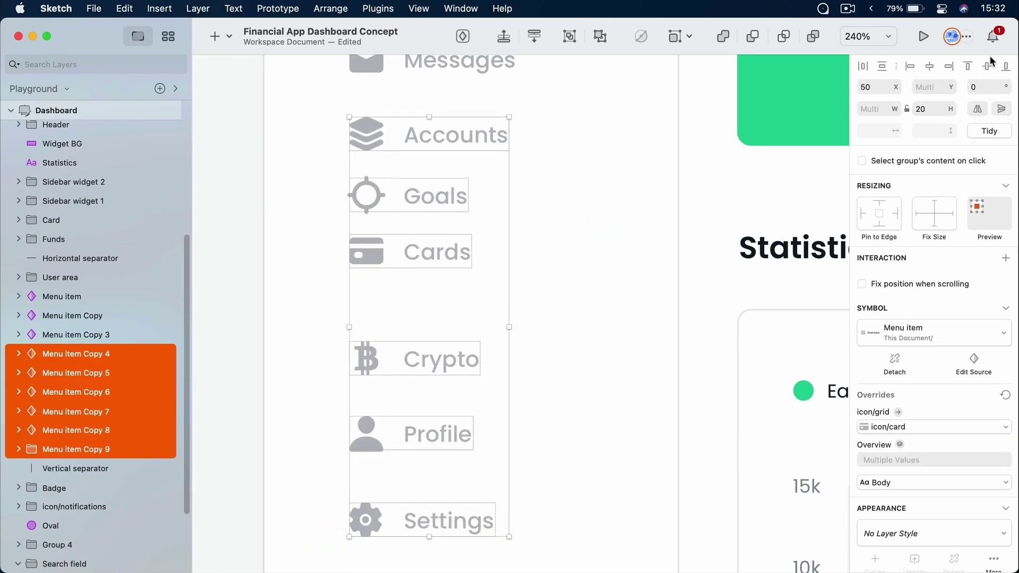
left_click(950, 67)
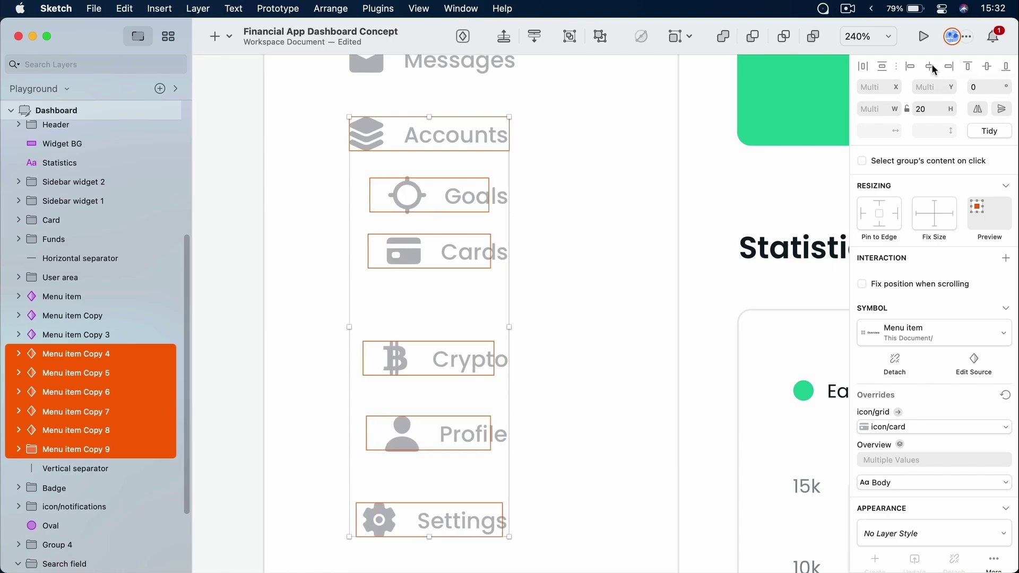
left_click(932, 67)
left_click(910, 67)
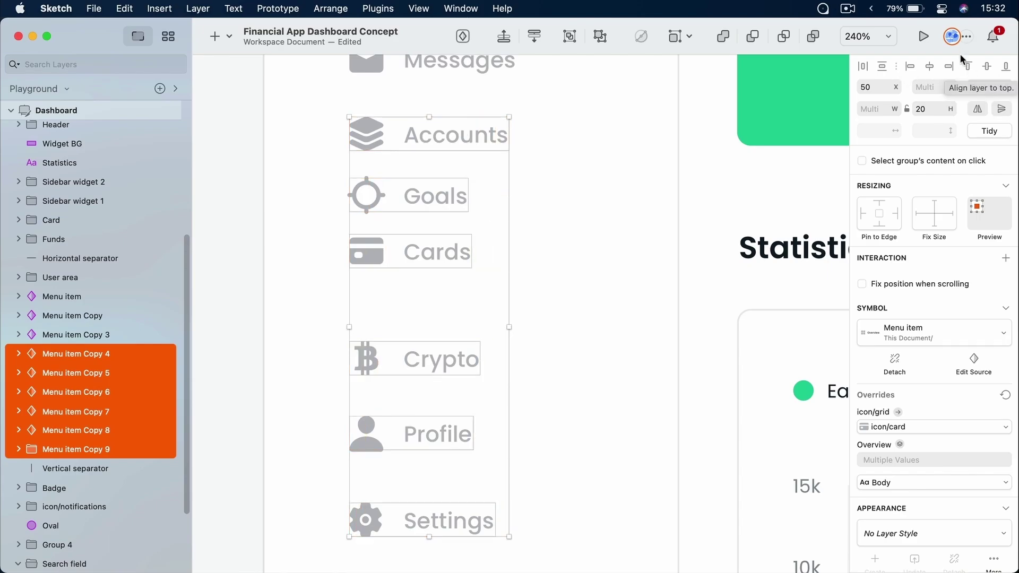
left_click(638, 141)
Pan across the date header and search field, then fit the whole Dashboard in the window
scroll(635, 138, "up", 10)
scroll(635, 138, "right", 10)
left_click_drag(638, 223, 467, 478)
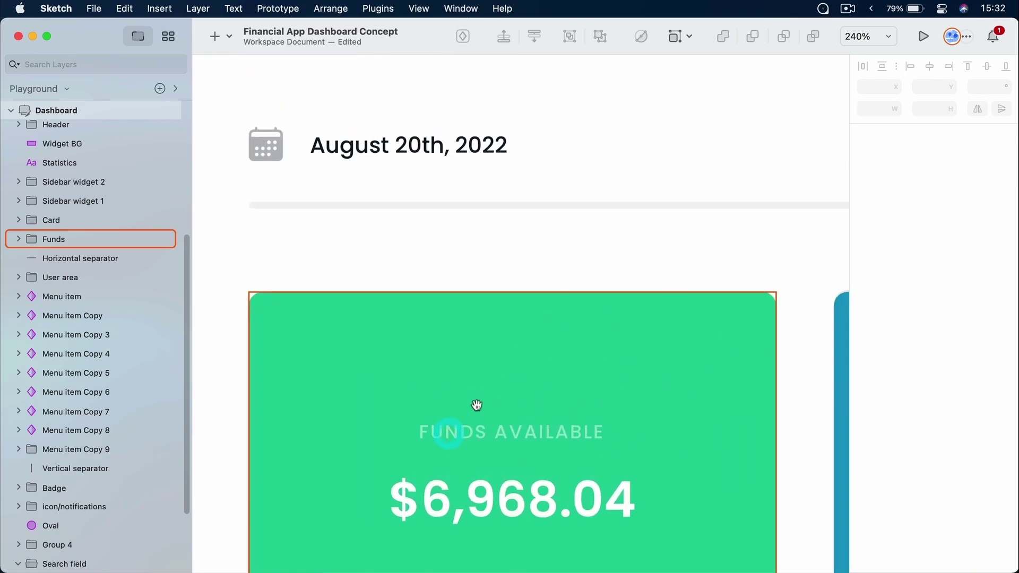
scroll(624, 215, "up", 2)
scroll(624, 215, "down", 3)
scroll(623, 220, "down", 8)
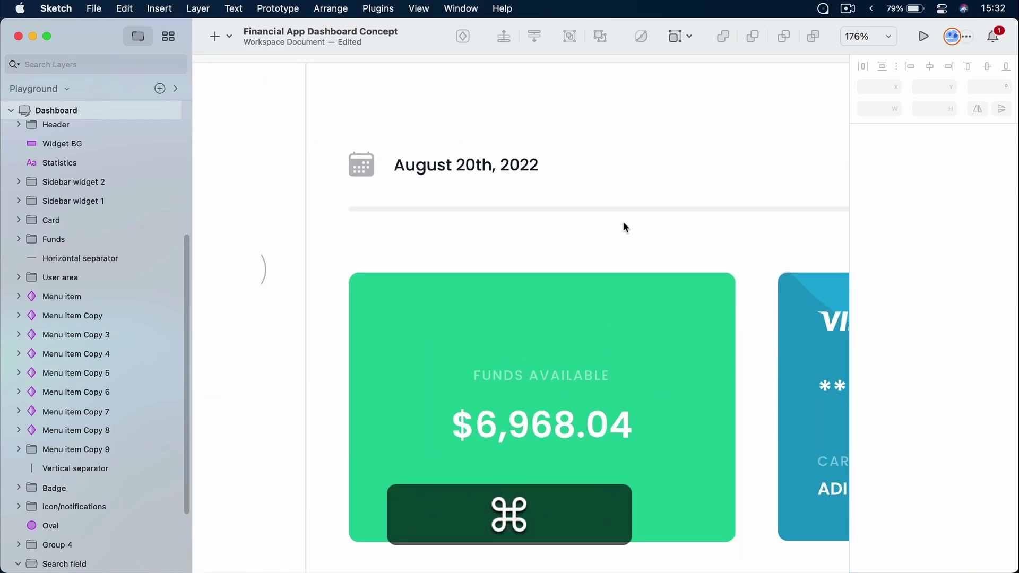
left_click_drag(690, 164, 450, 159)
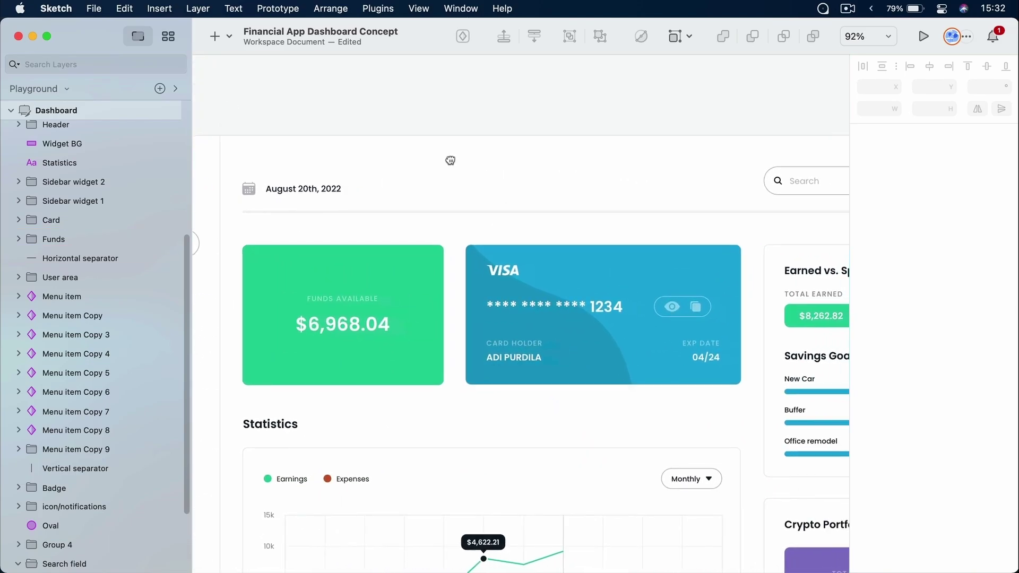
left_click_drag(546, 154, 460, 145)
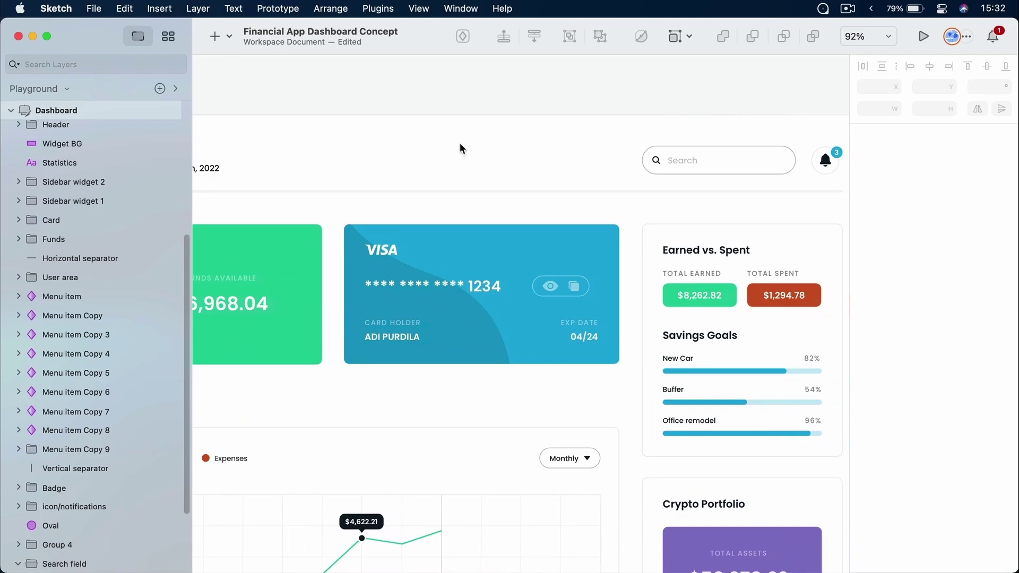
key("super+1")
scroll(512, 159, "up", 4)
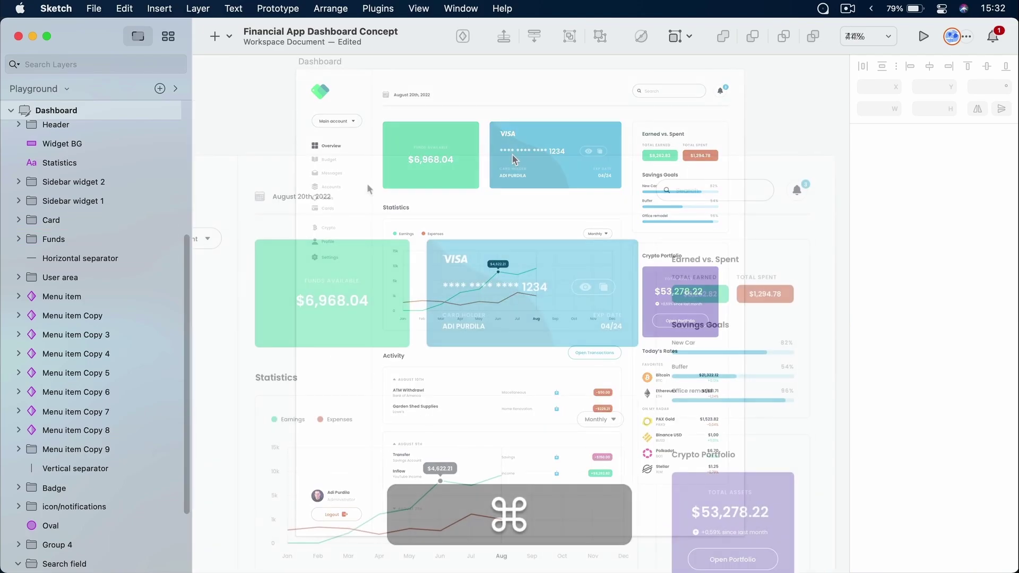
Group the notification bell with its badge and circle, then select it with the Search field
left_click(277, 197)
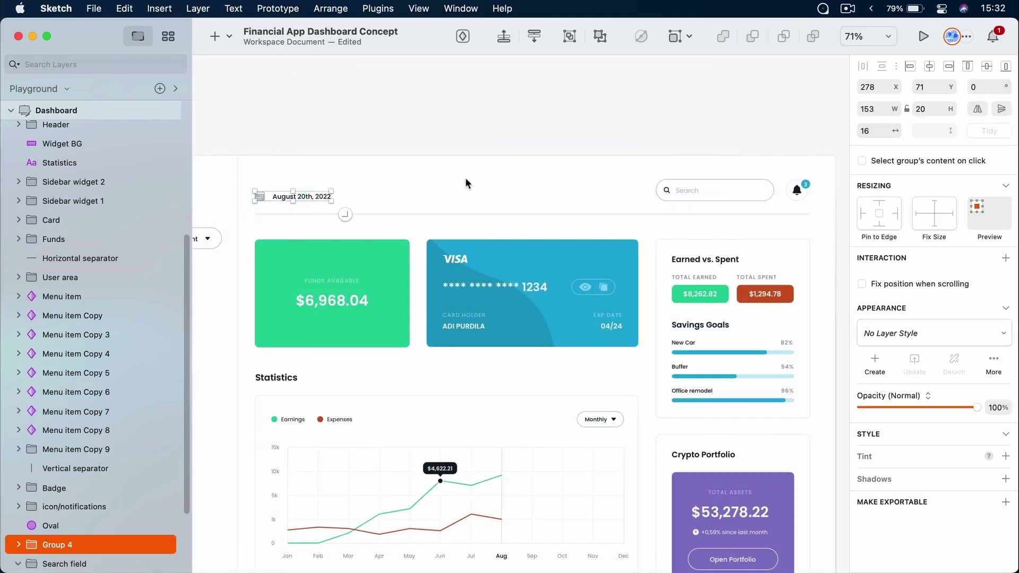
left_click(703, 189, "shift")
left_click(790, 189, "shift")
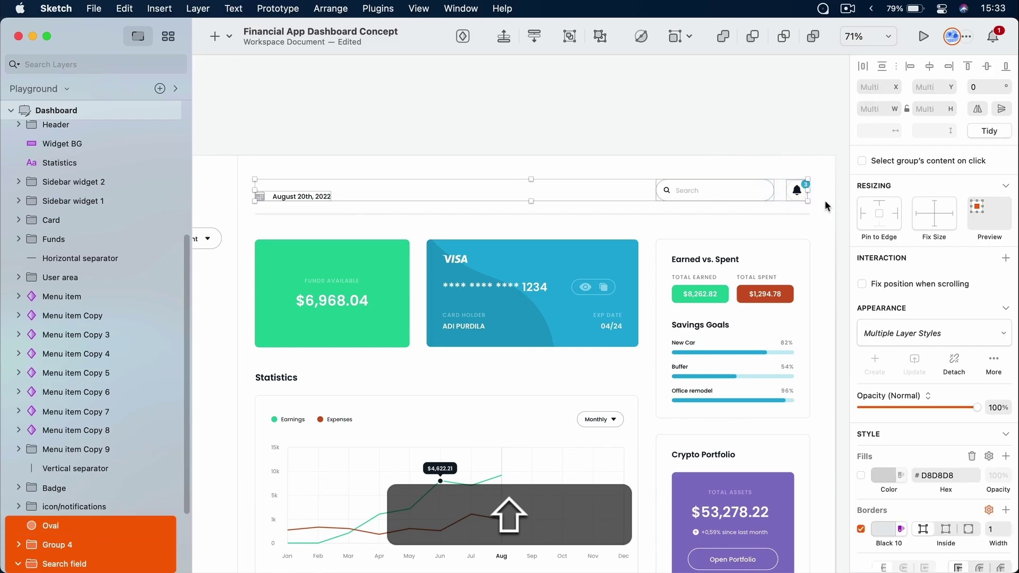
left_click_drag(824, 166, 780, 211)
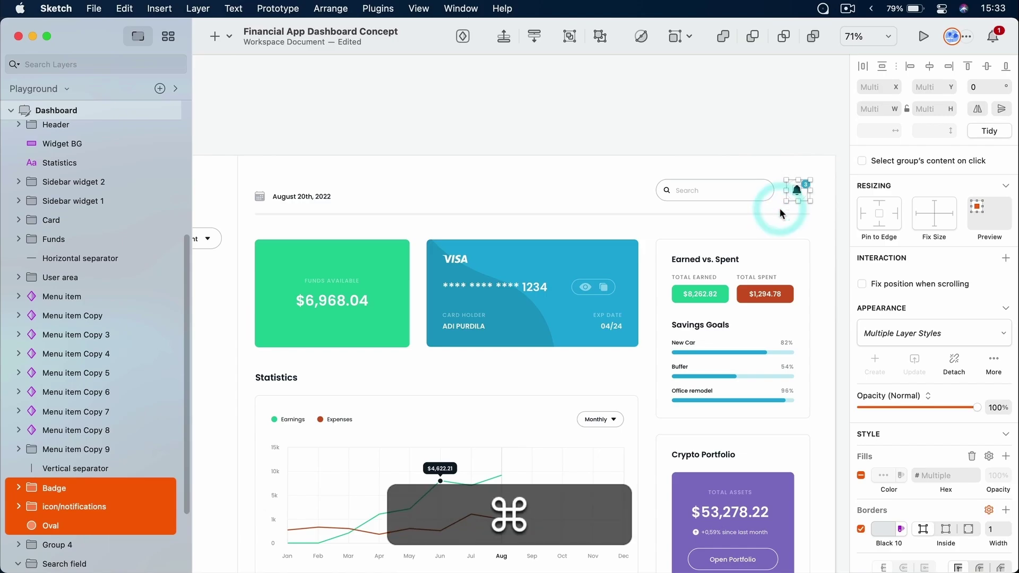
key("super+g")
left_click(781, 148)
left_click(746, 187)
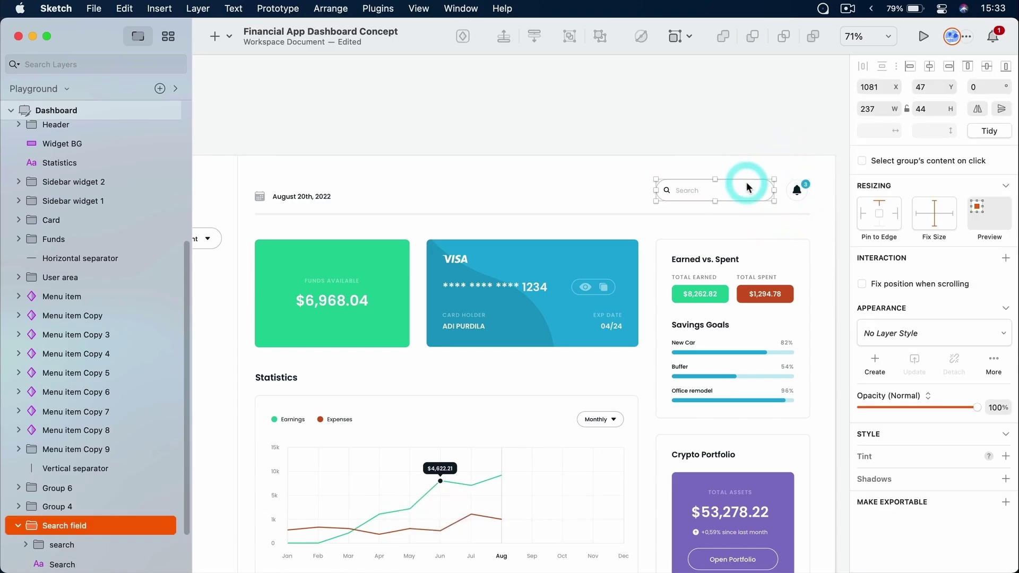
left_click(803, 188, "shift")
Clear the selection and zoom out to show the full dashboard header
scroll(794, 178, "up", 10)
scroll(794, 178, "up", 2)
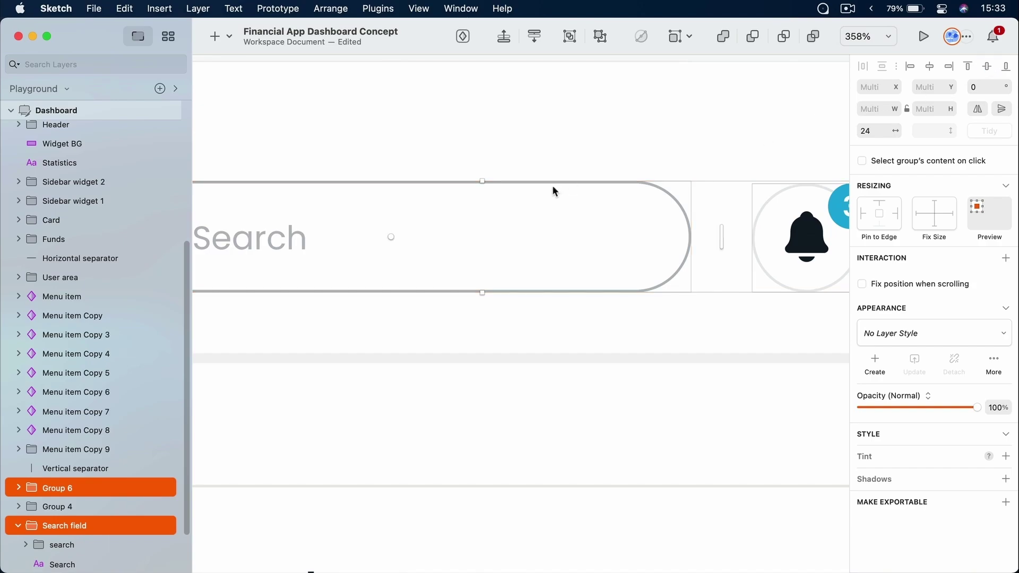
left_click(597, 130)
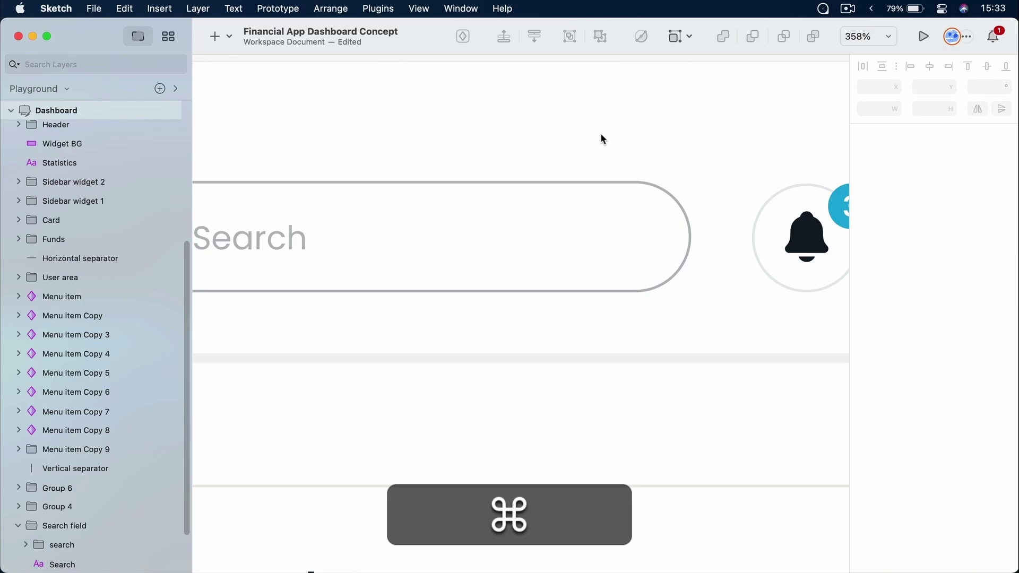
scroll(601, 133, "down", 10)
scroll(601, 133, "down", 2)
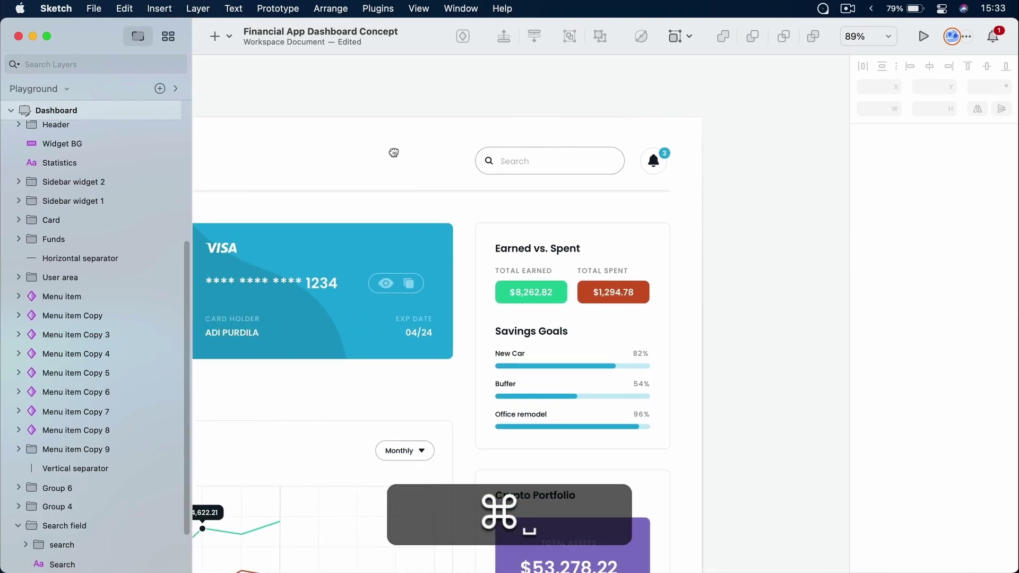
scroll(565, 152, "left", 5)
scroll(565, 152, "down", 2)
Align the date group, Search field and bell by vertical centres, after trying bottom and top alignment
left_click(314, 173)
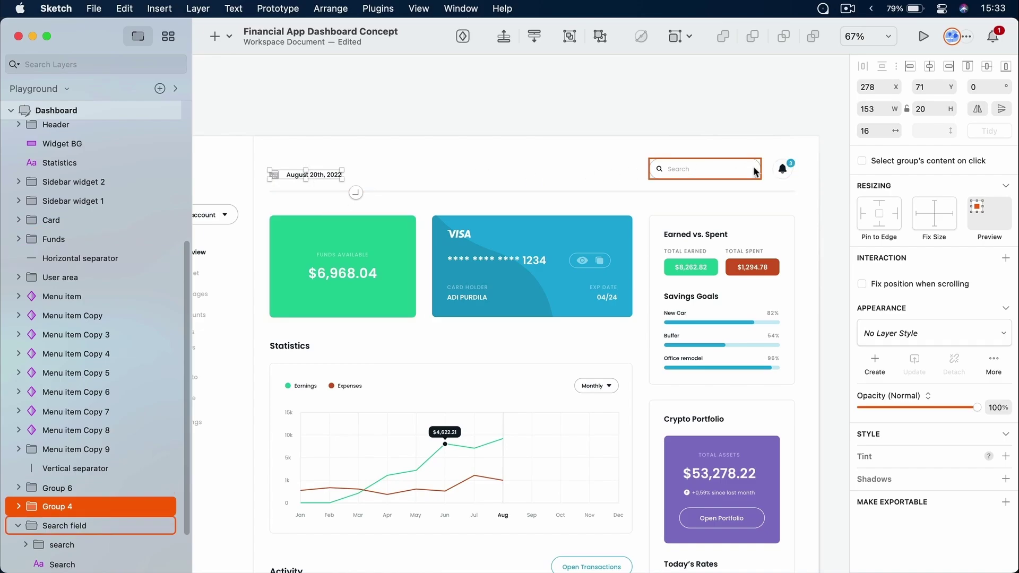
left_click_drag(826, 144, 267, 187)
left_click(988, 67)
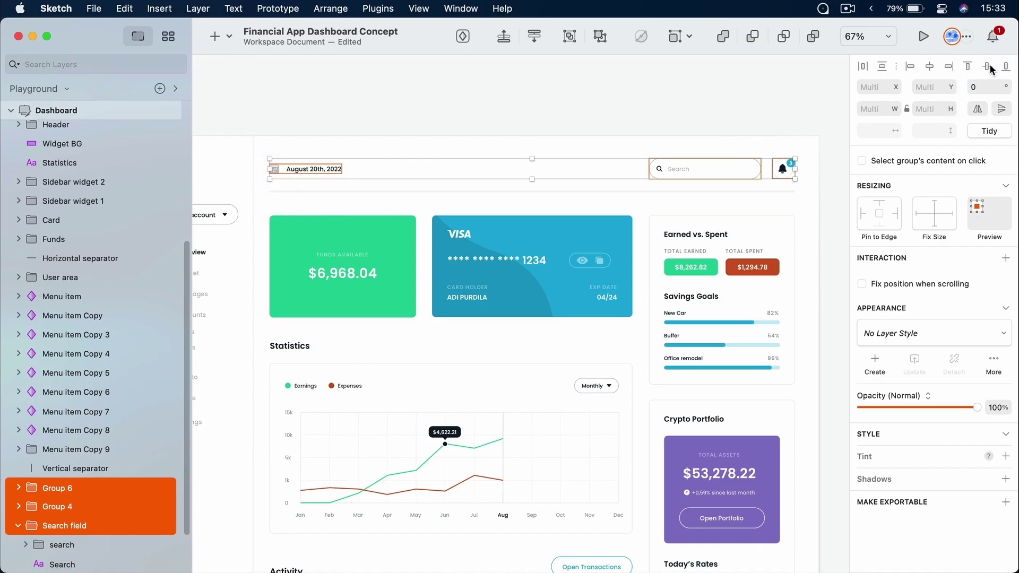
left_click(1006, 67)
left_click(966, 68)
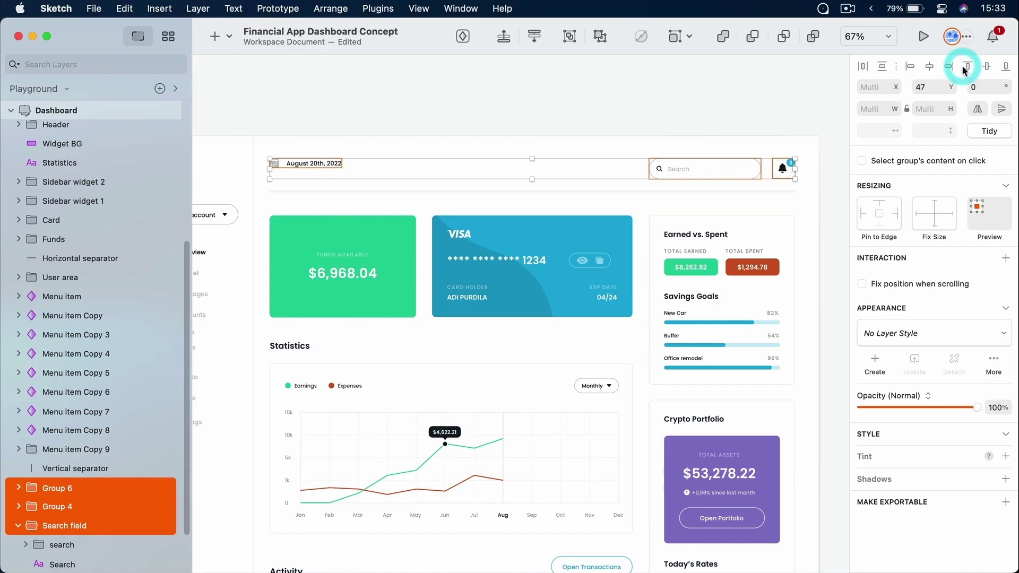
left_click(986, 68)
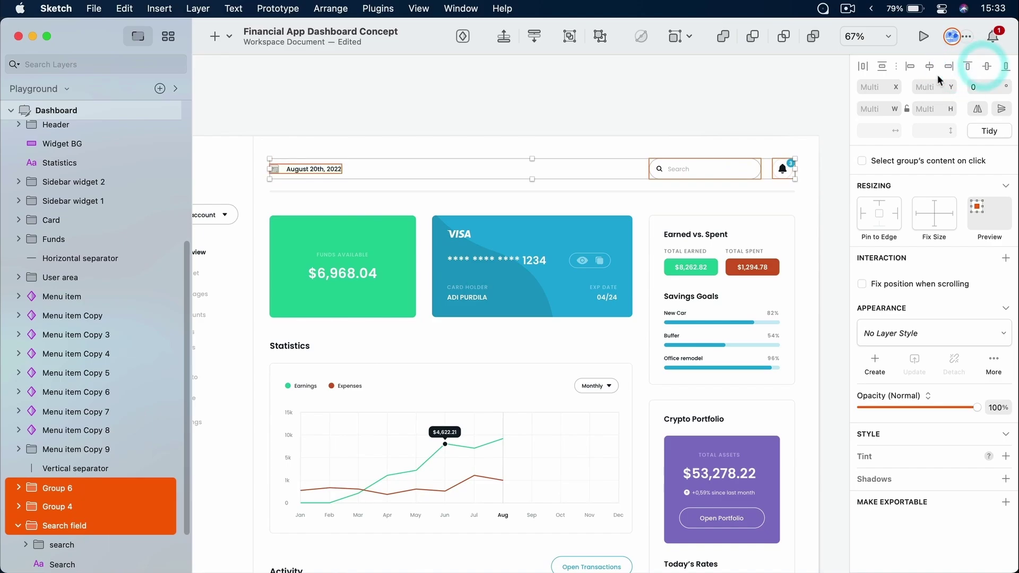
left_click(655, 110)
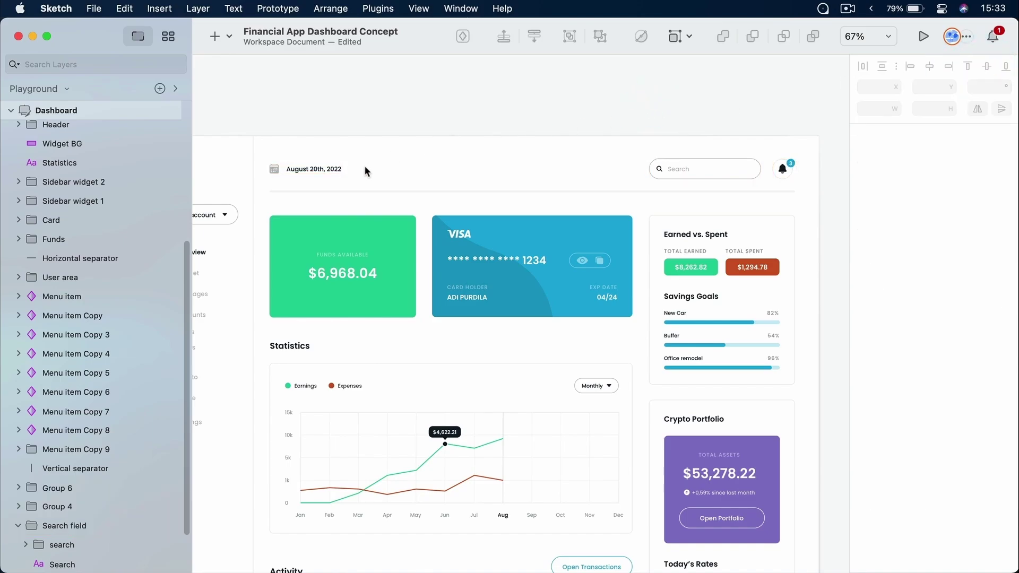
Nudge the date group slightly down and check its distances to the header and artboard edges
left_click(321, 169)
left_click_drag(321, 169, 330, 170)
left_click(330, 172)
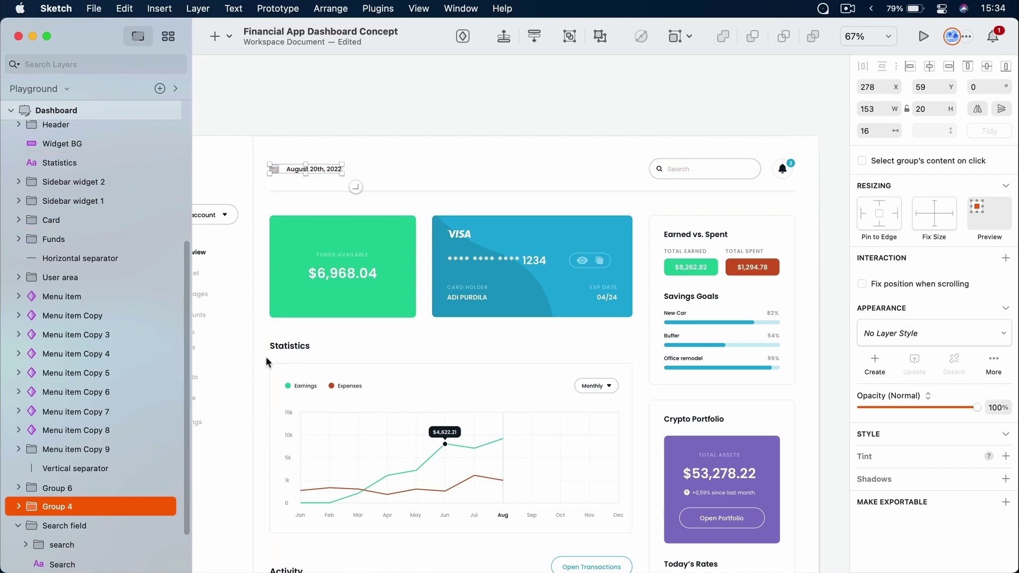
left_click_drag(293, 169, 293, 169)
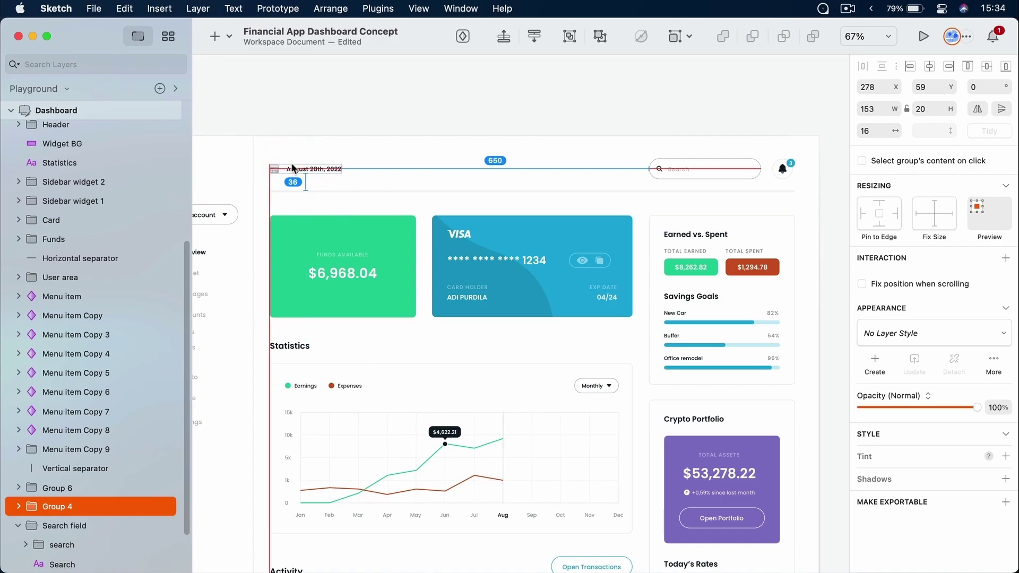
left_click_drag(293, 169, 805, 178)
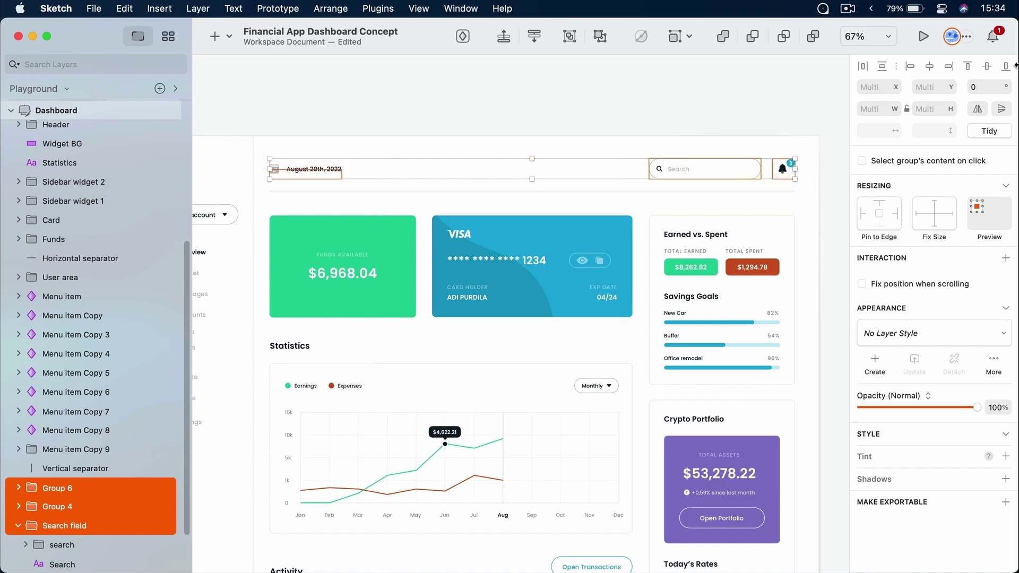
left_click(459, 110)
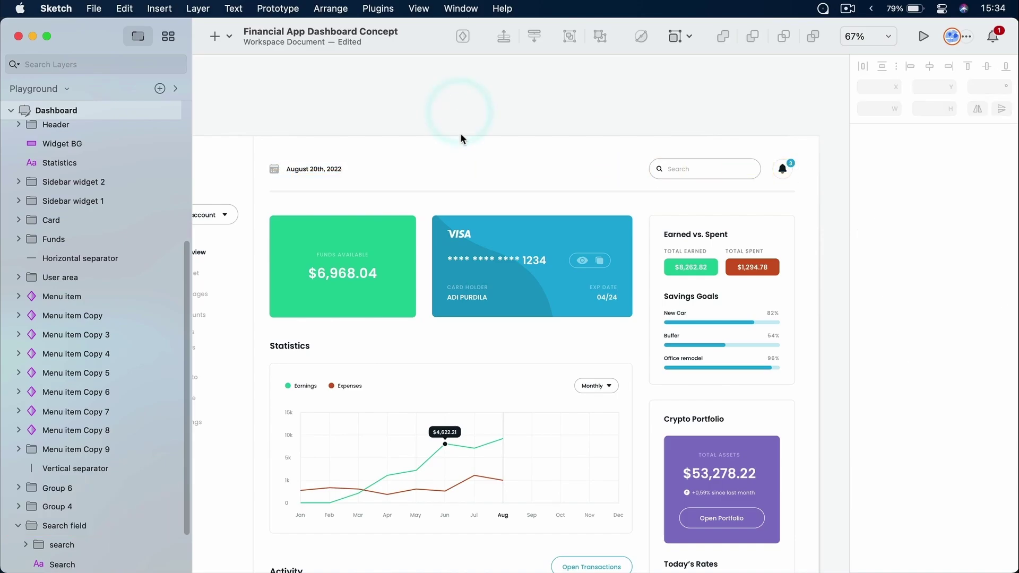
Zoom in on the VISA card and try right-aligning the pill with EXP DATE and 04/24, then undo
scroll(460, 142, "down", 2)
scroll(459, 143, "up", 4)
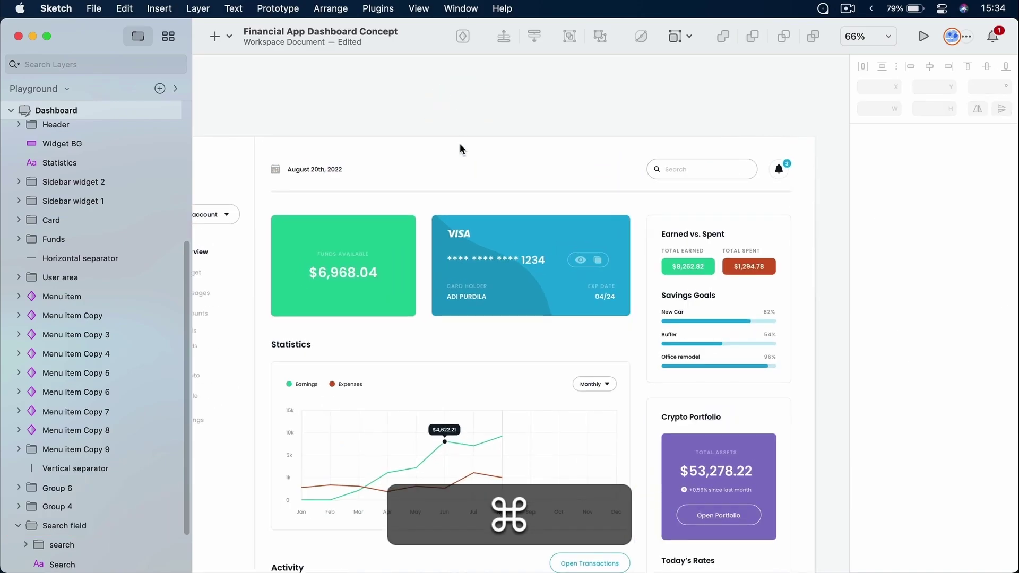
key("z")
left_click_drag(515, 206, 683, 355)
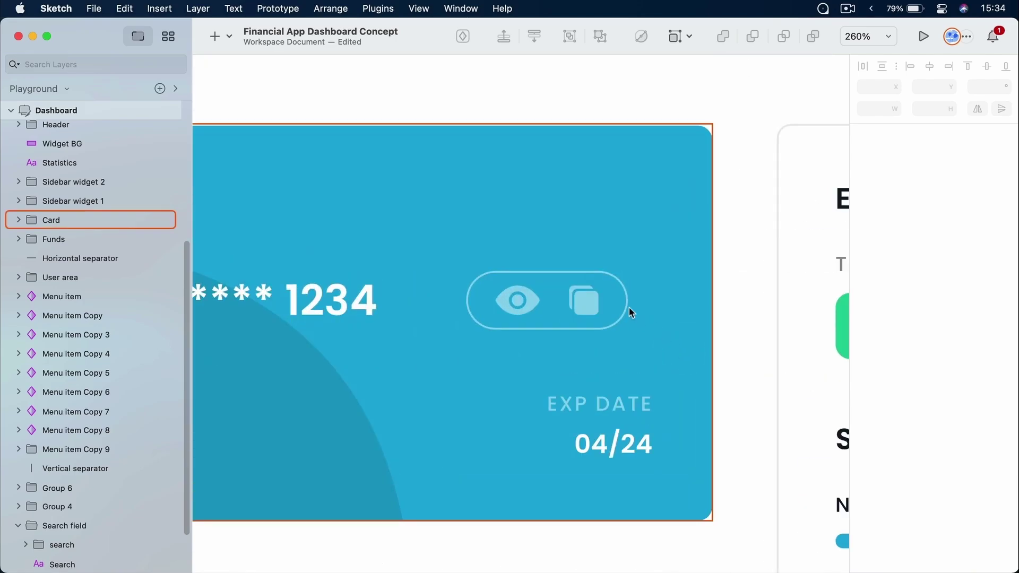
double_click(567, 297)
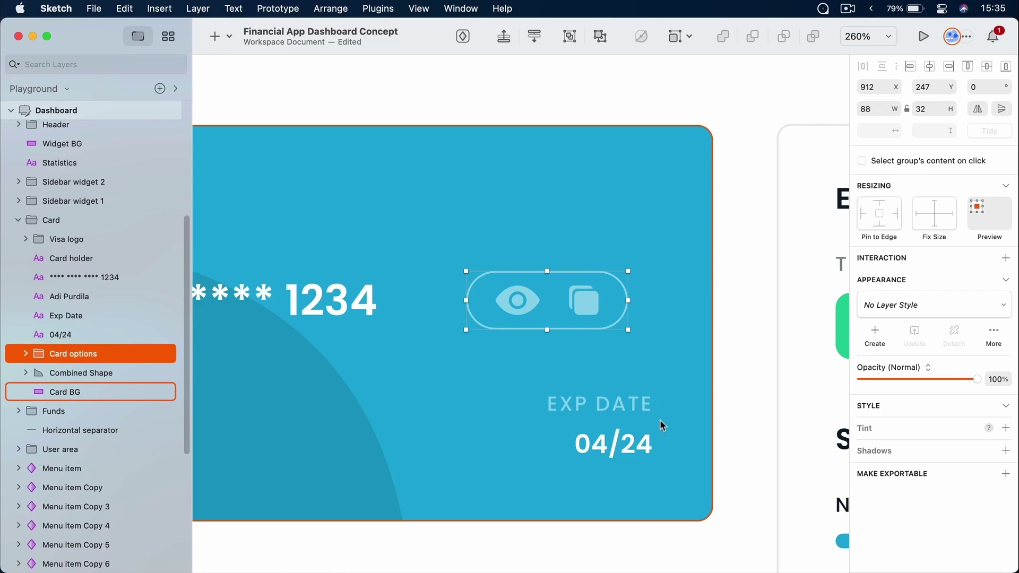
key("shift")
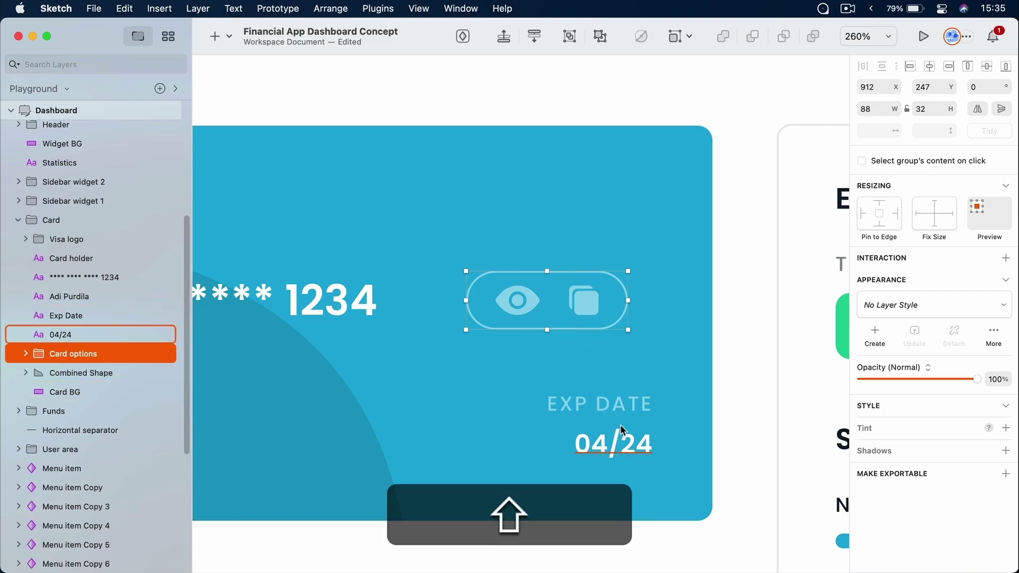
left_click(617, 401, "shift")
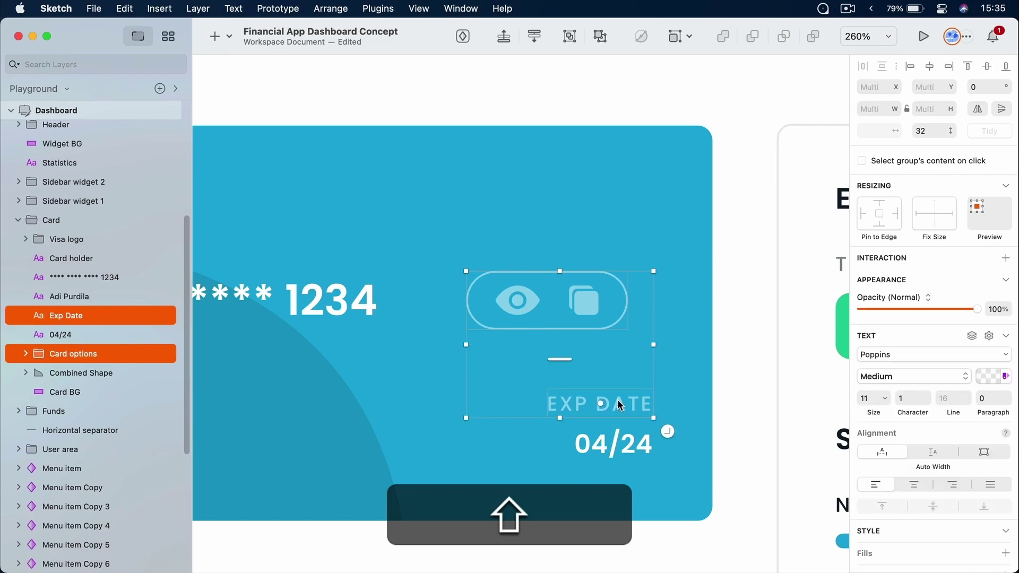
left_click(640, 446, "shift")
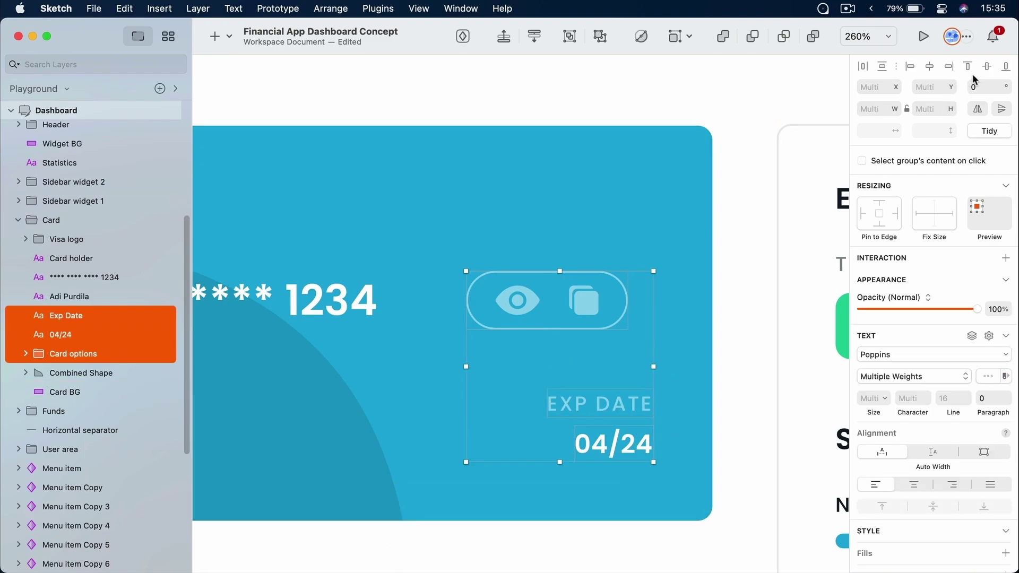
left_click(953, 69)
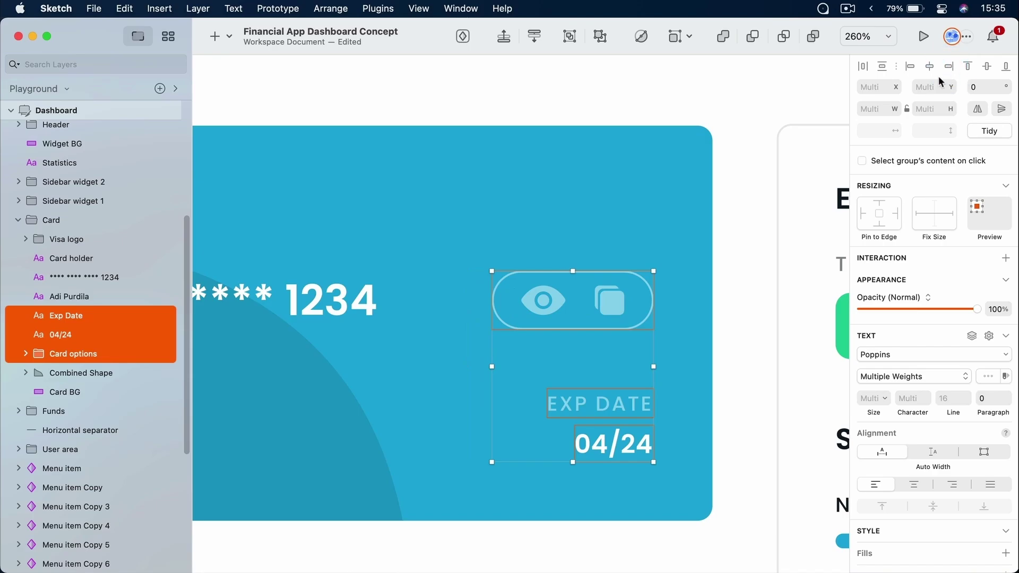
key("super+z")
key("super+z")
key("super+z")
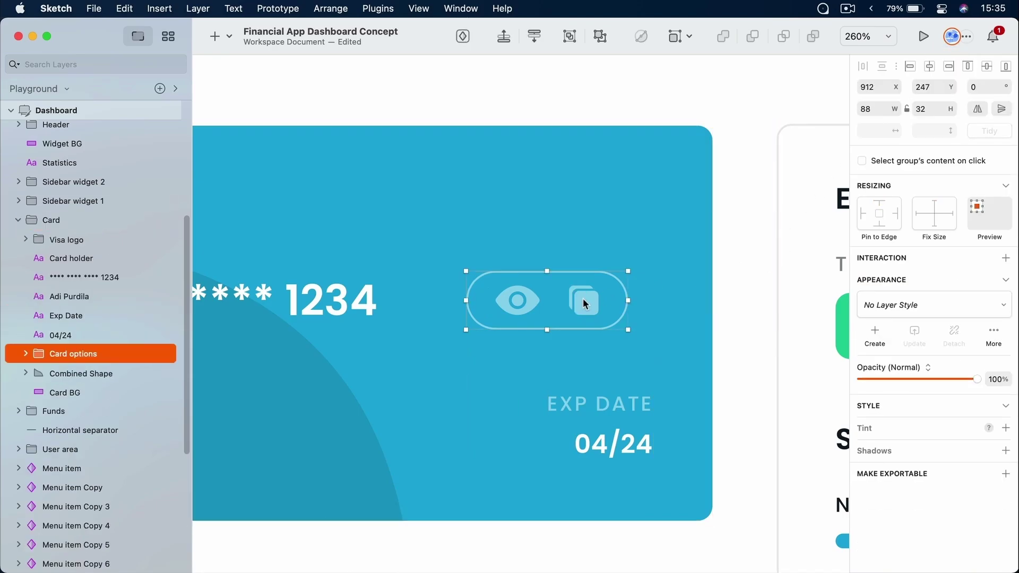
Shift-drag the eye-and-copy pill straight right until it lines up with the date text
key("shift")
left_click_drag(583, 298, 613, 308)
left_click(759, 258)
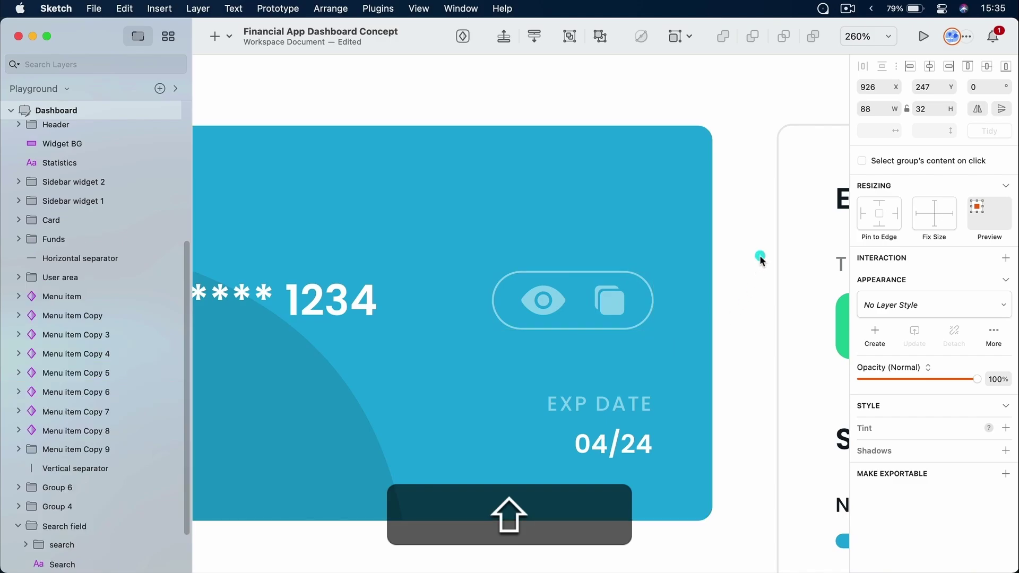
scroll(762, 260, "down", 10)
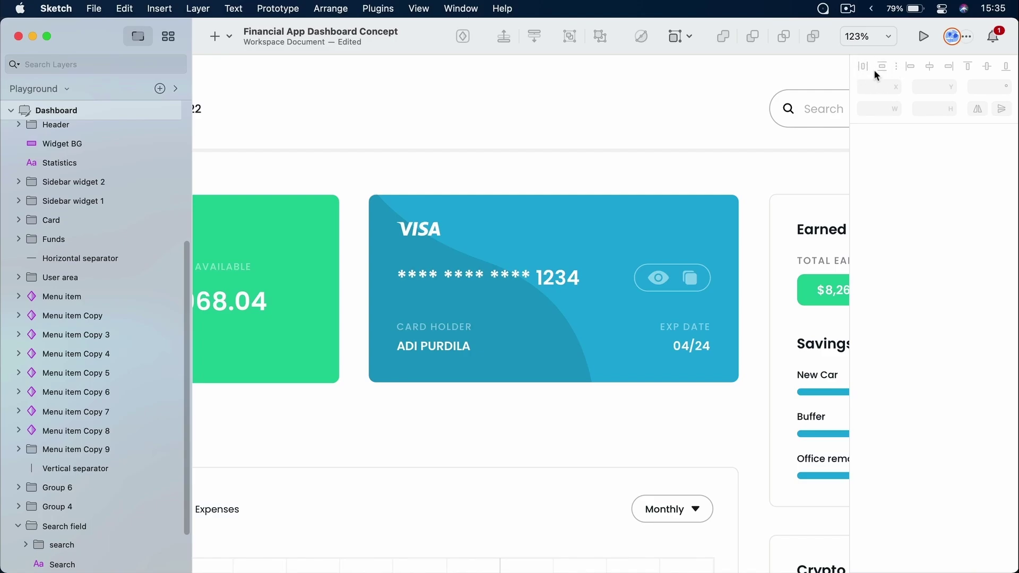
Pan to the logo and sidebar, zoom in, and marquee-select the nine Menu item symbols
scroll(565, 258, "down", 10)
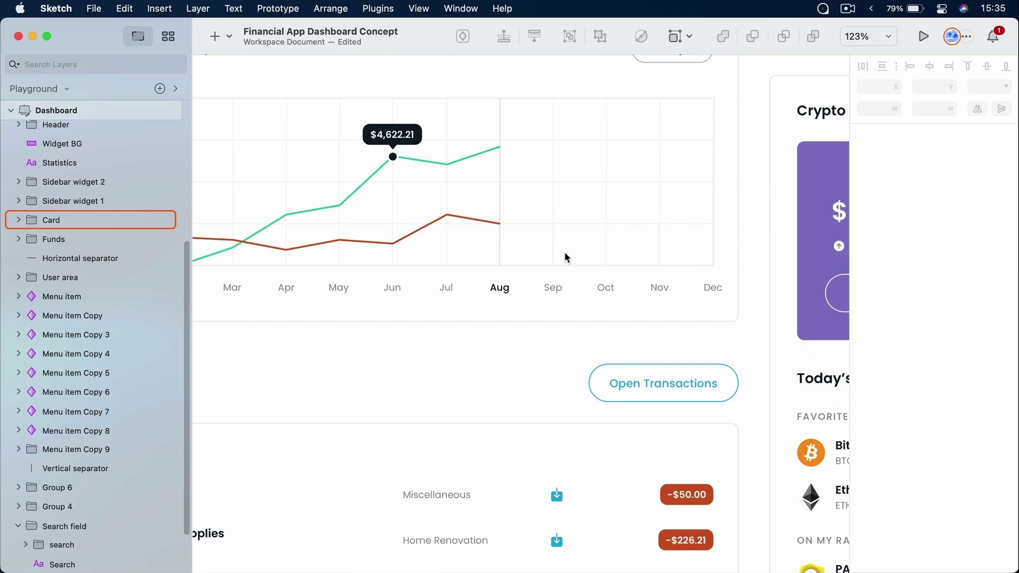
scroll(532, 226, "up", 3)
scroll(429, 218, "down", 6)
scroll(363, 162, "up", 2)
left_click_drag(363, 162, 402, 248)
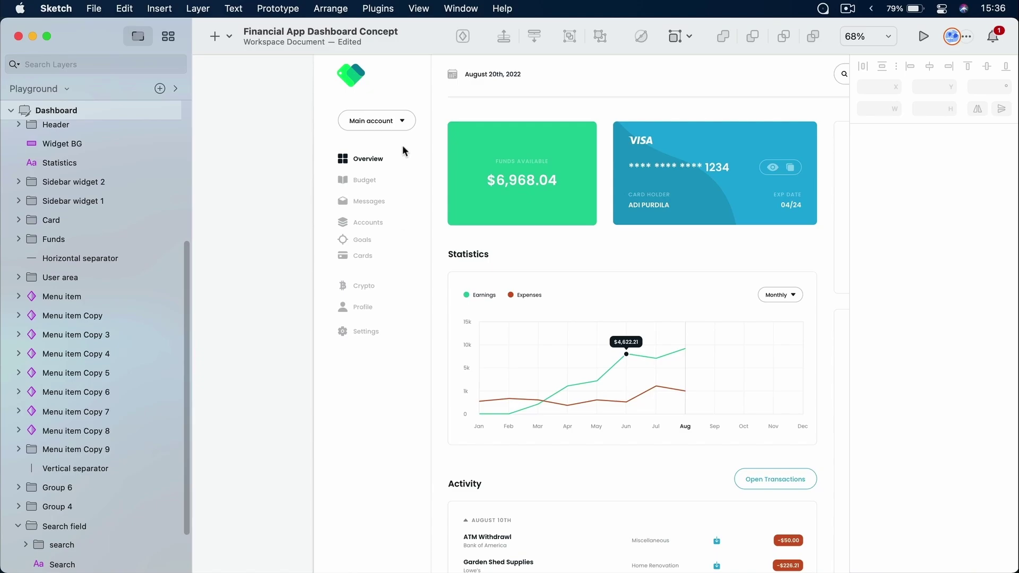
scroll(381, 192, "up", 5)
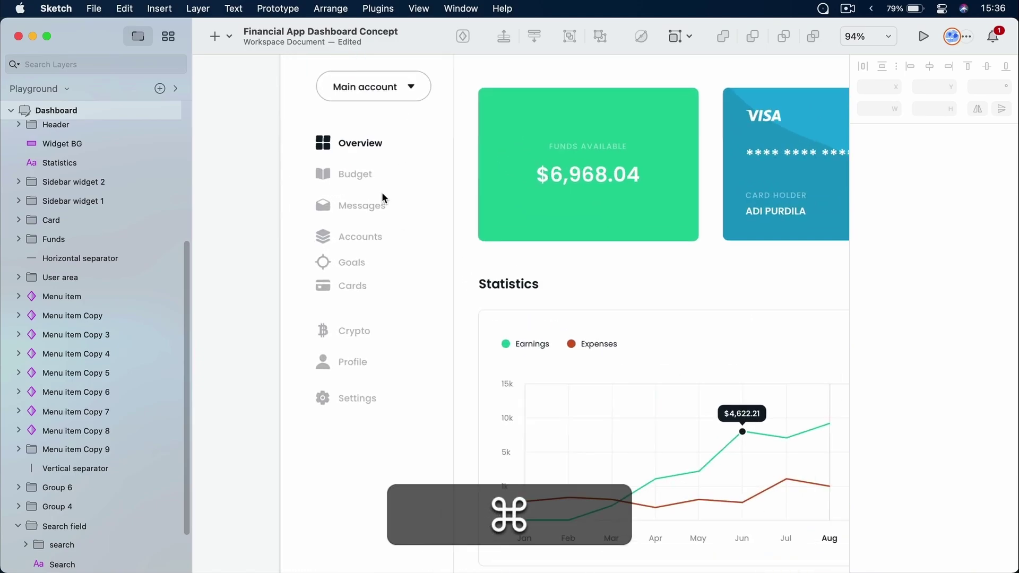
scroll(381, 193, "up", 5)
left_click_drag(415, 101, 346, 370)
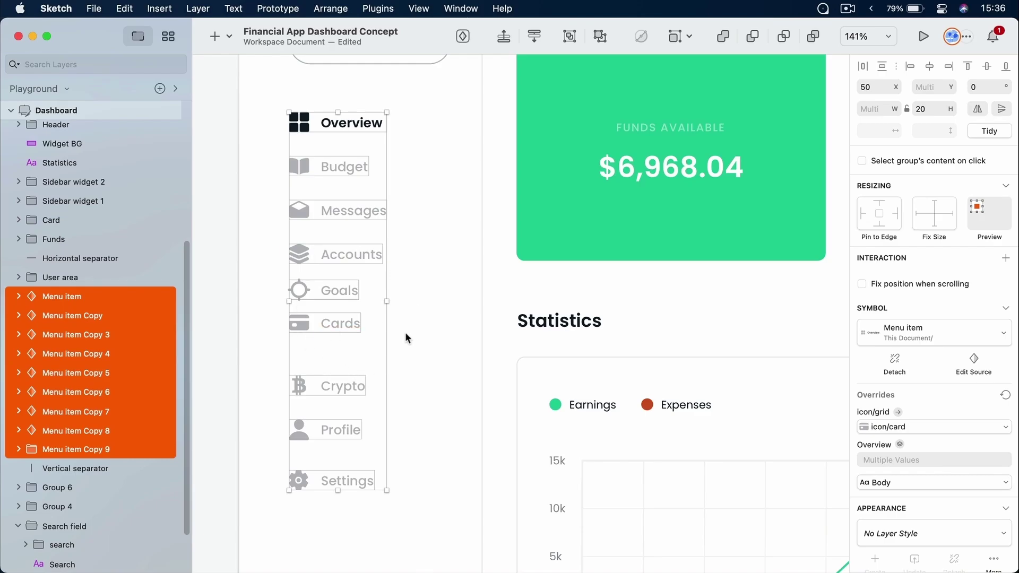
left_click(884, 67)
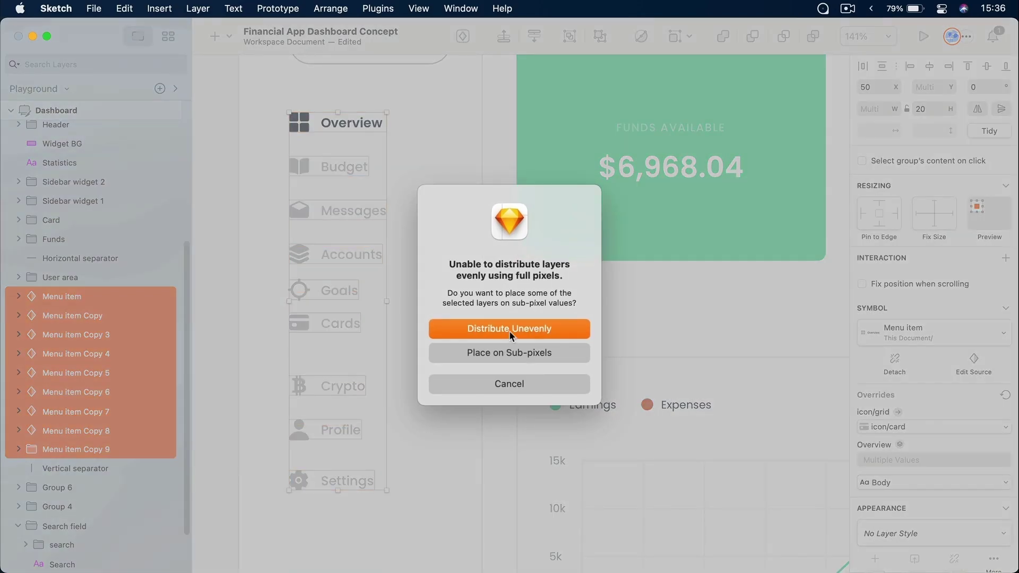
left_click(541, 329)
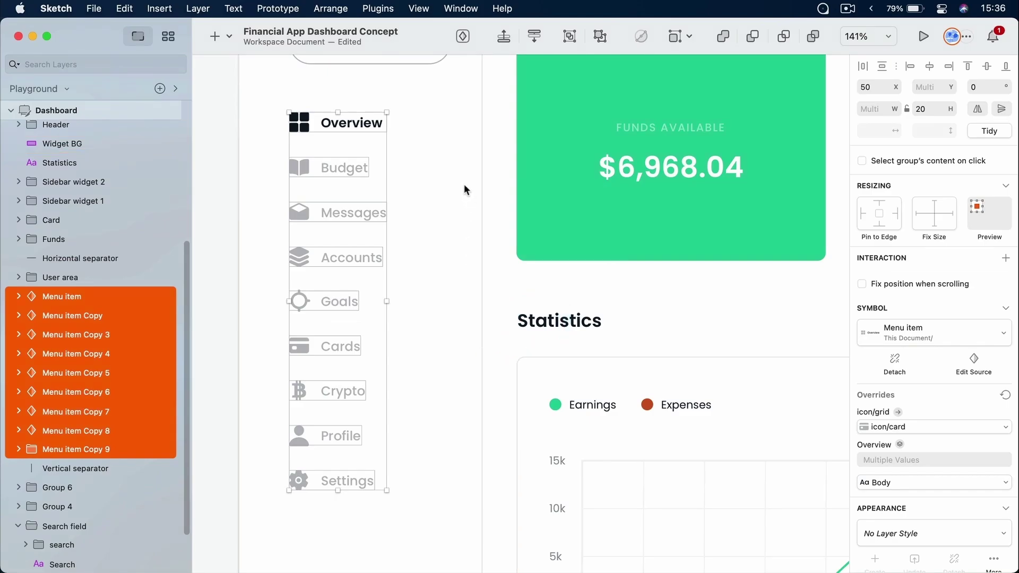
left_click(339, 164)
left_click(405, 152)
left_click(335, 164)
key("alt")
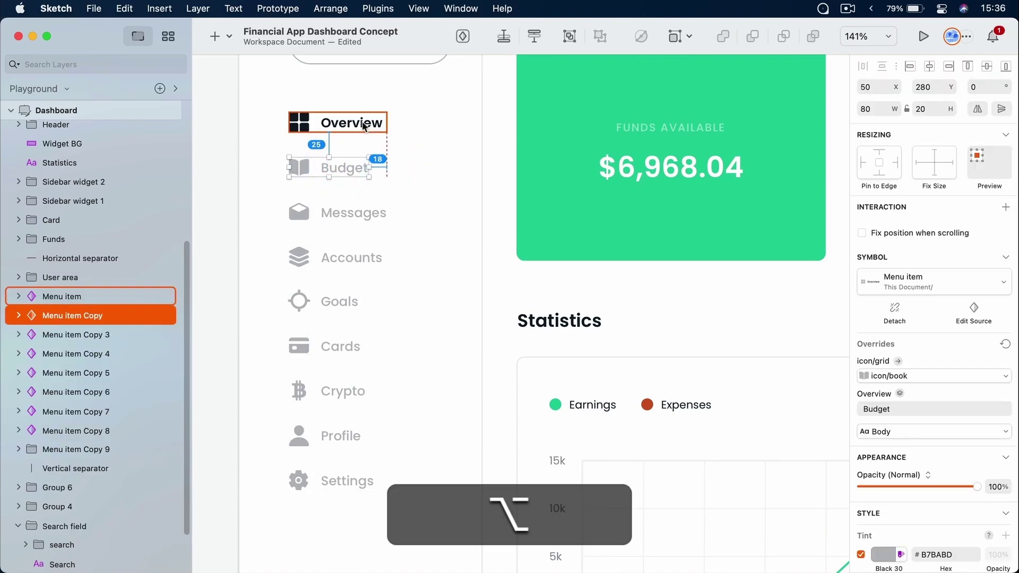
left_click(340, 216, "alt")
left_click(336, 295, "alt")
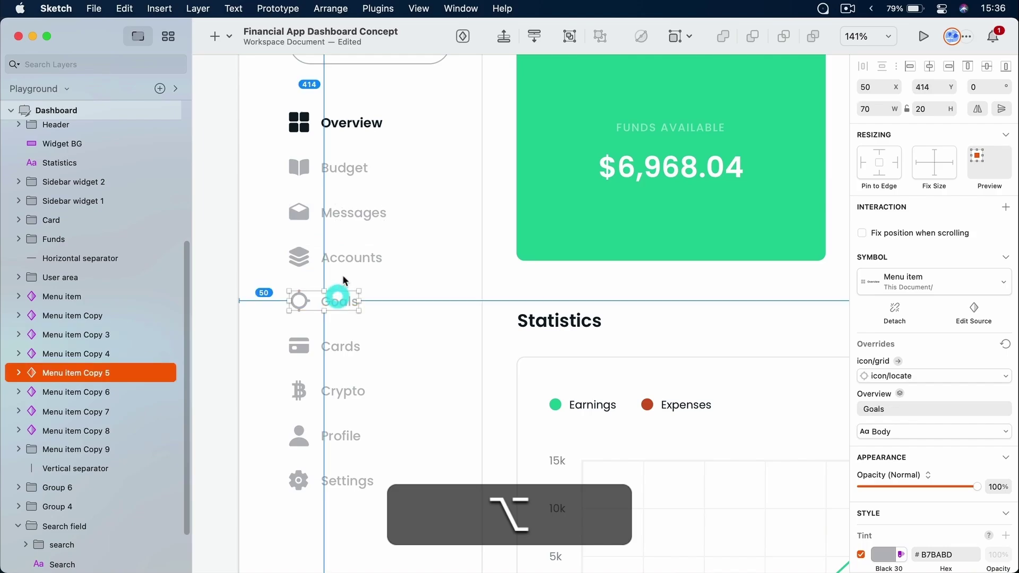
left_click(340, 349, "alt")
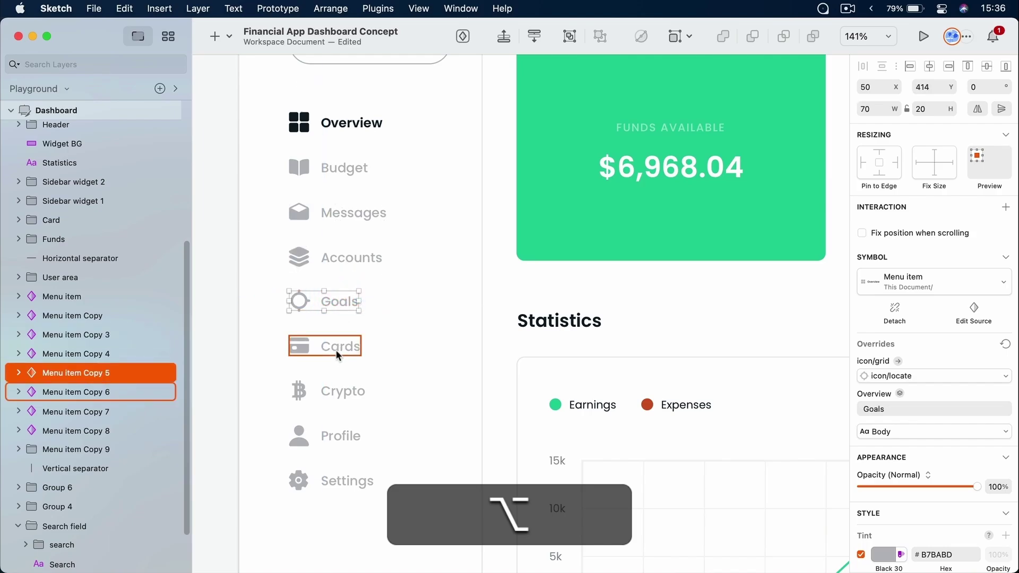
left_click(295, 433, "alt")
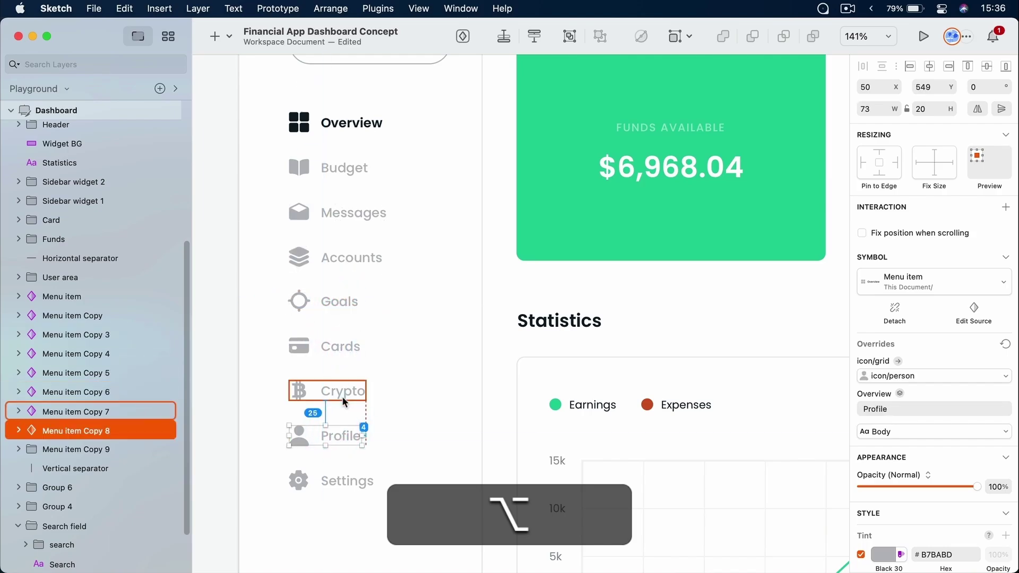
left_click(340, 481, "alt")
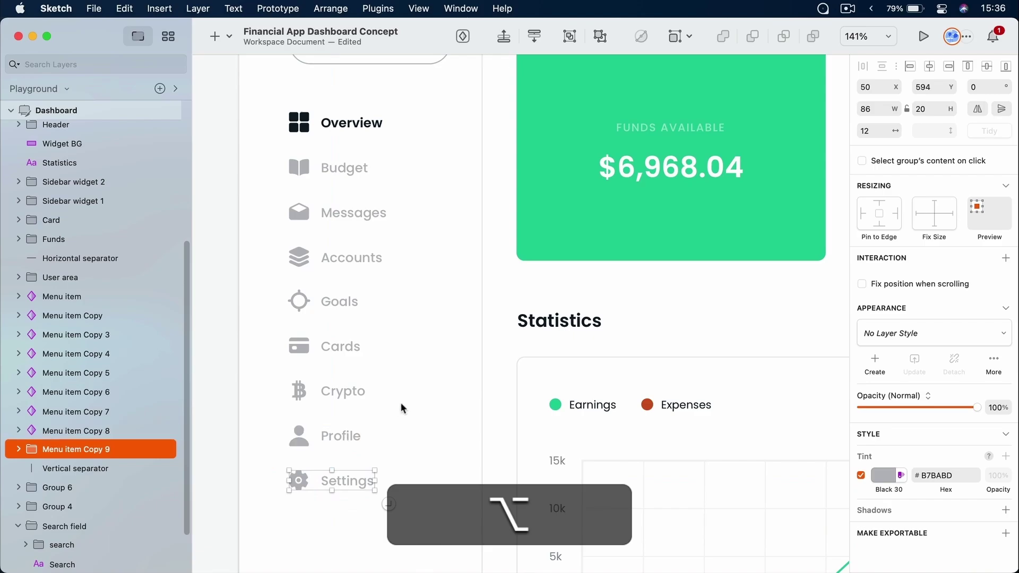
left_click(431, 381)
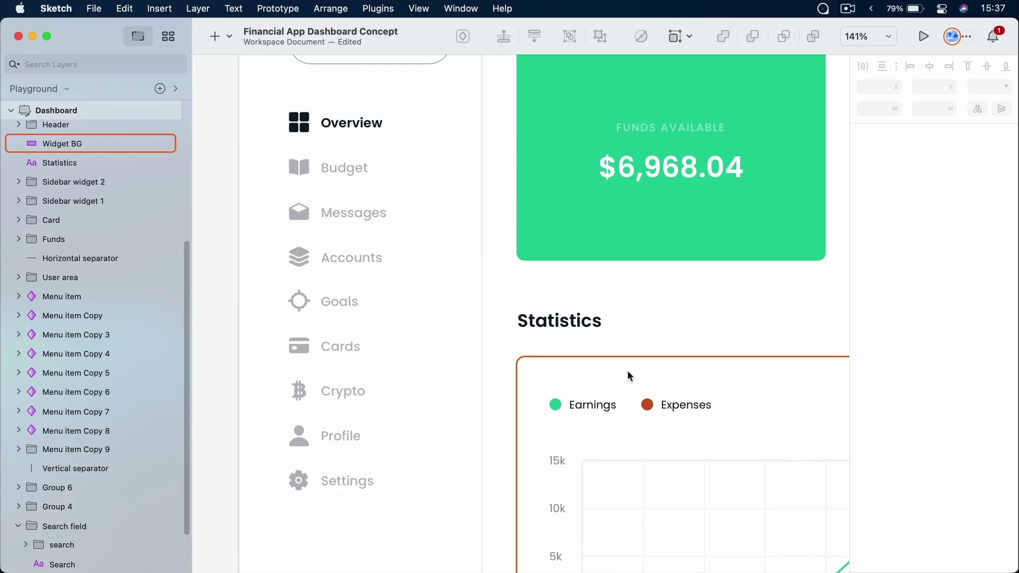
Select the Nov vertical gridline and nudge it left by a large step
scroll(528, 367, "down", 10)
scroll(528, 366, "right", 10)
scroll(478, 254, "down", 2)
scroll(478, 255, "right", 4)
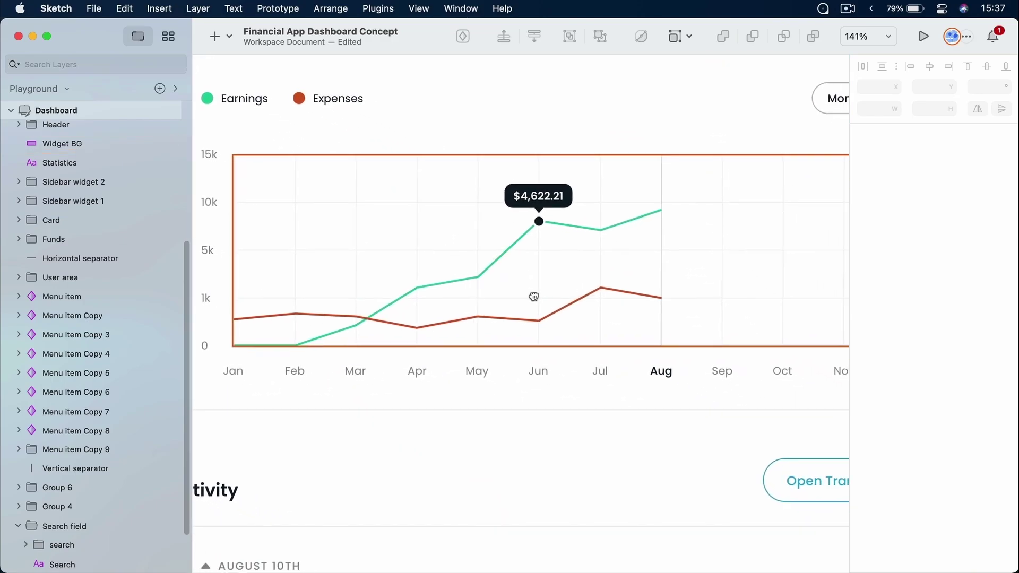
scroll(521, 293, "down", 5)
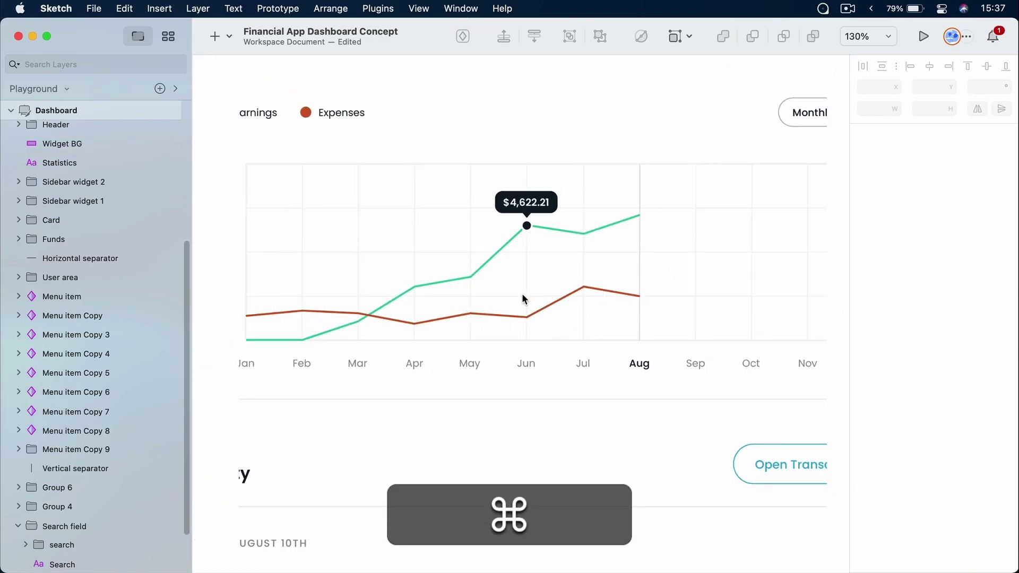
left_click(634, 252)
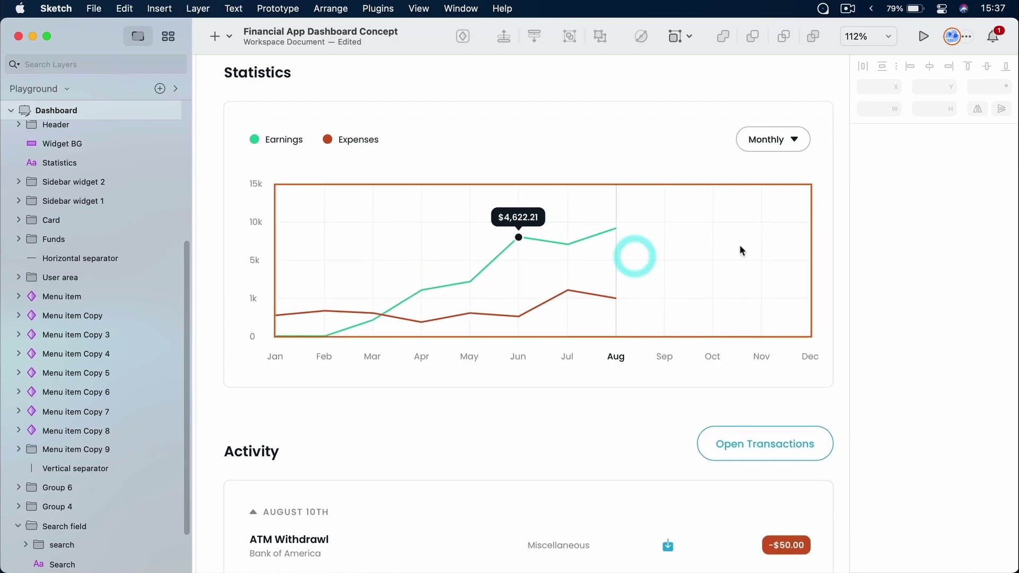
left_click(762, 240, "super")
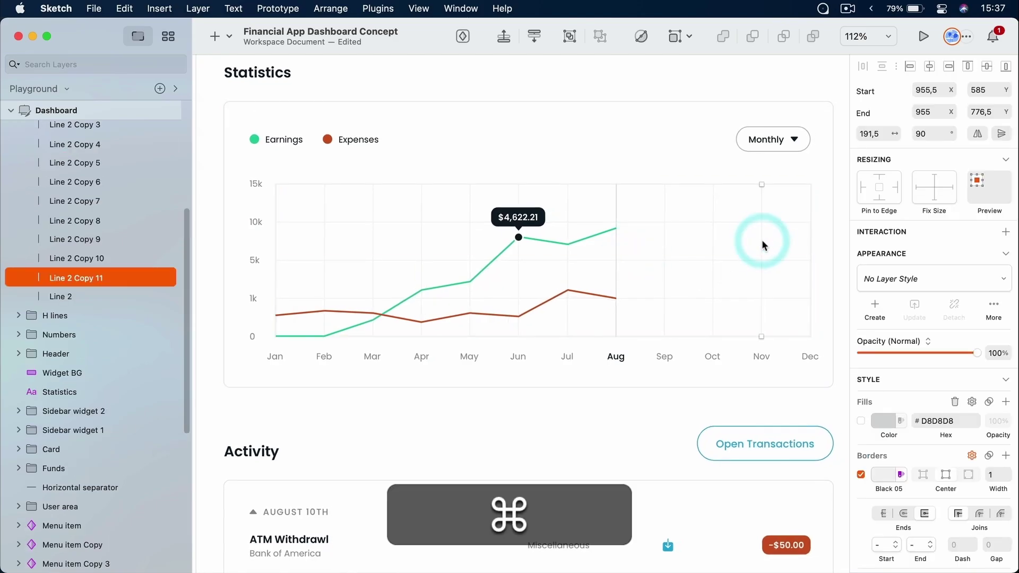
key("shift+Left")
key("shift+Left")
key("shift+Left")
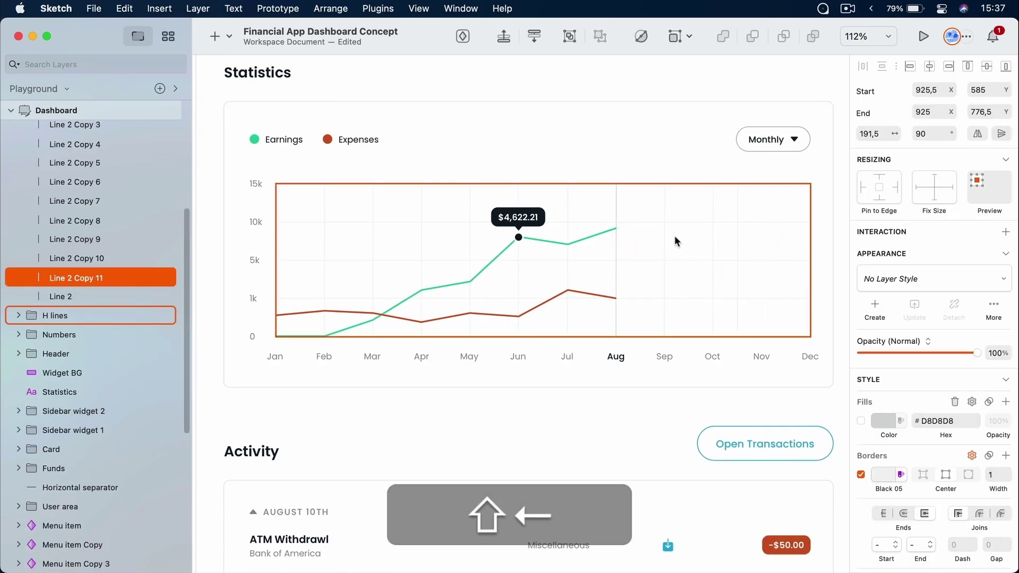
Drag the Jun, Aug, Apr, Mar, Feb and one more gridline slightly right
left_click_drag(664, 235, 674, 237)
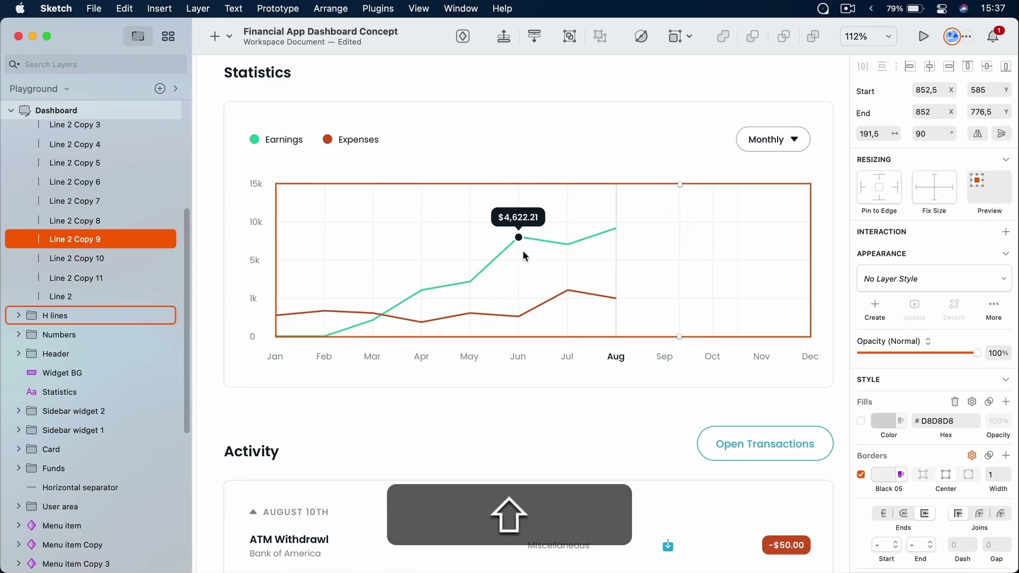
left_click_drag(519, 252, 537, 253)
left_click_drag(616, 246, 632, 249)
left_click_drag(422, 245, 433, 239)
left_click_drag(372, 248, 392, 244)
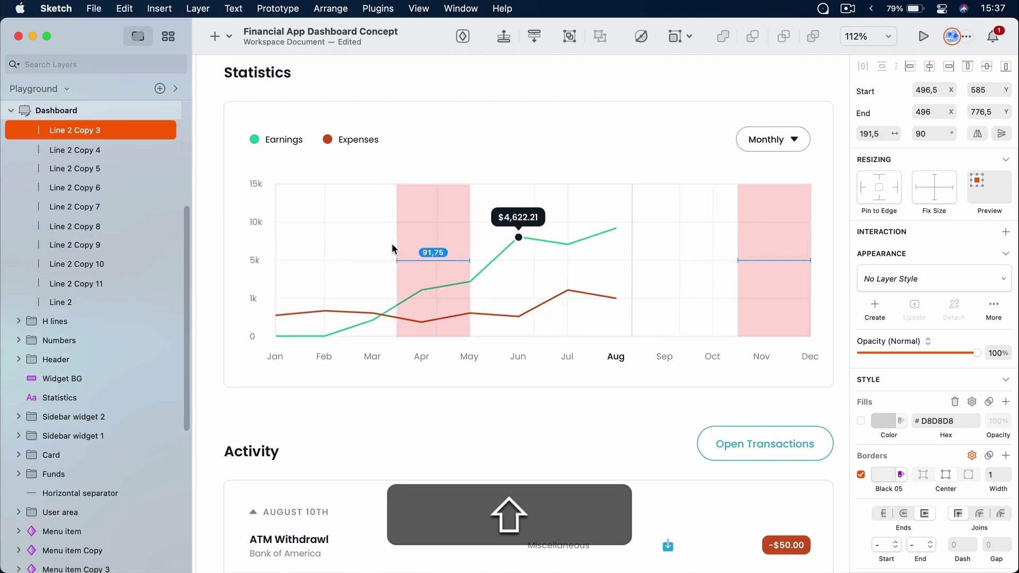
left_click_drag(323, 248, 333, 246)
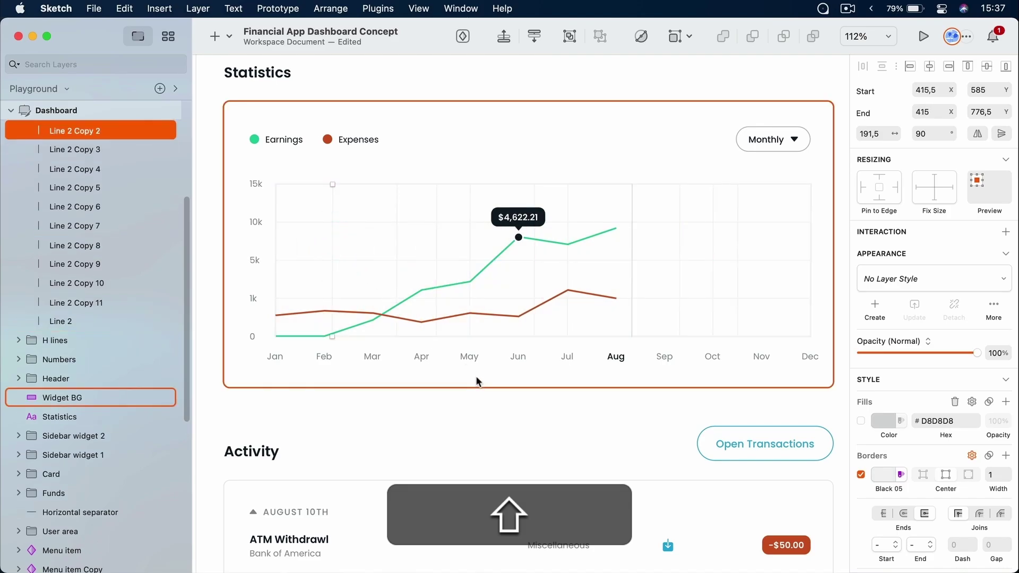
Select all twelve V lines gridlines from Jan onward and distribute them horizontally
left_click(476, 377)
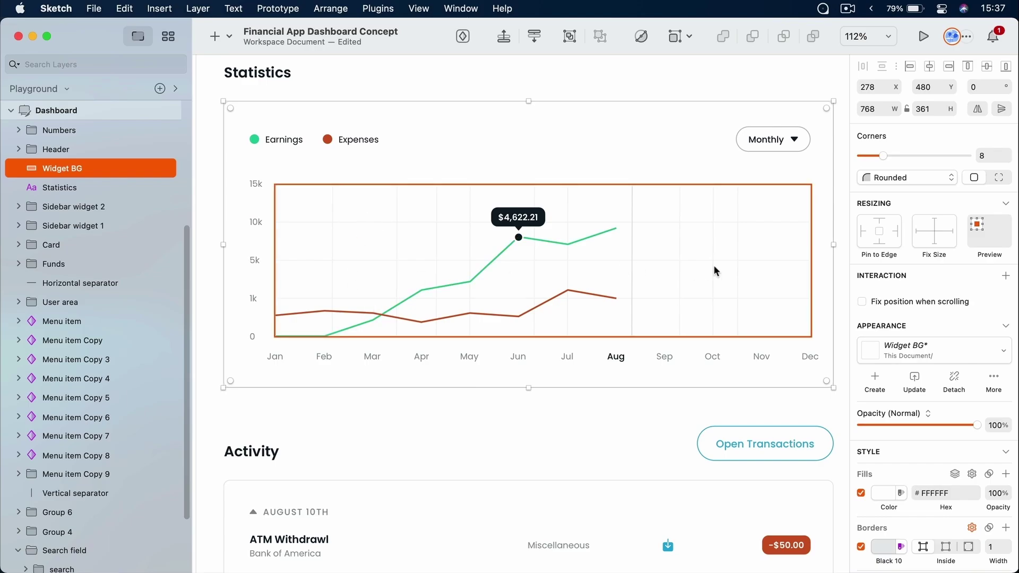
key("super")
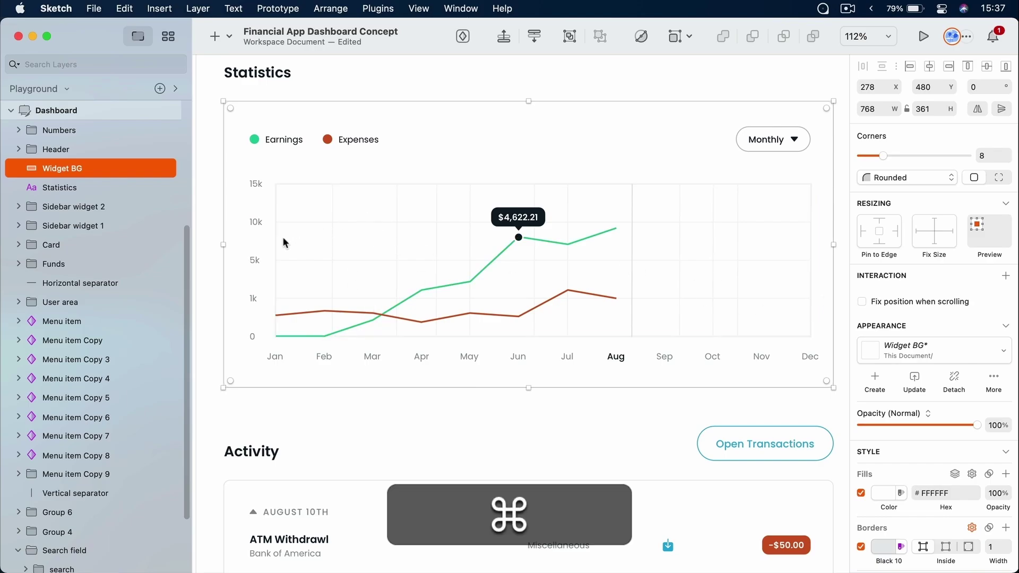
left_click(276, 238, "super")
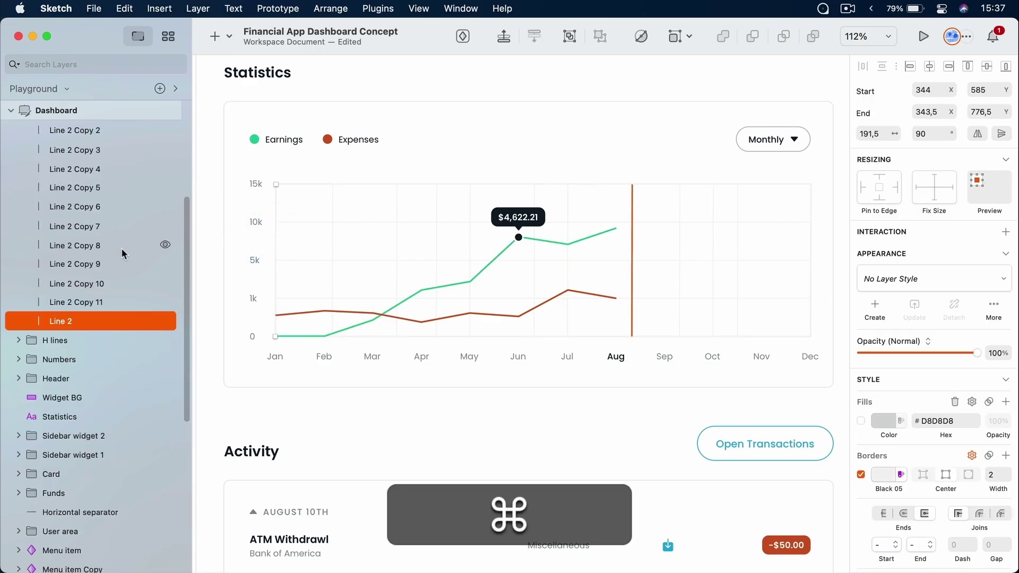
scroll(123, 253, "up", 5)
key("shift")
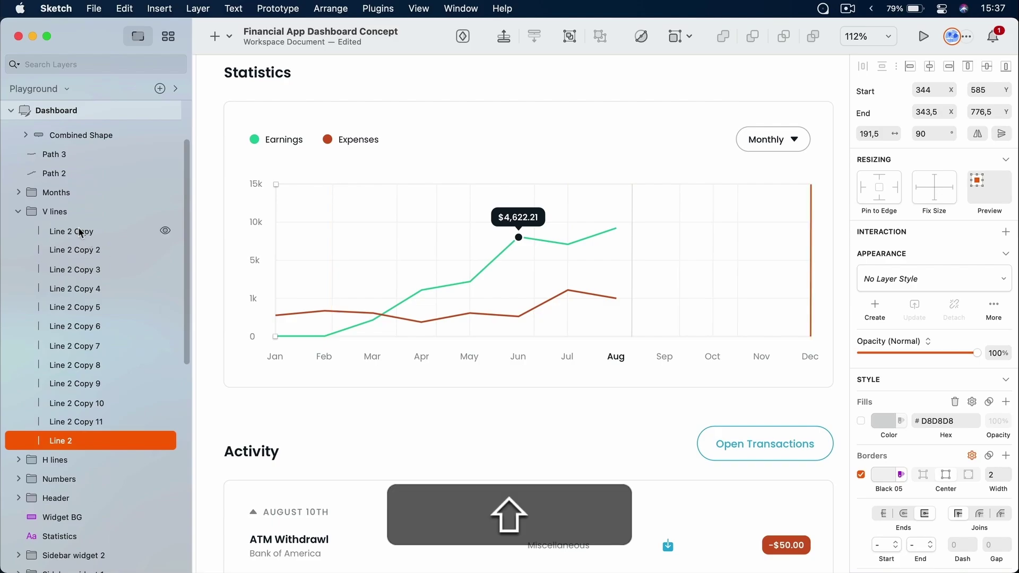
left_click(79, 232, "shift")
left_click(862, 67)
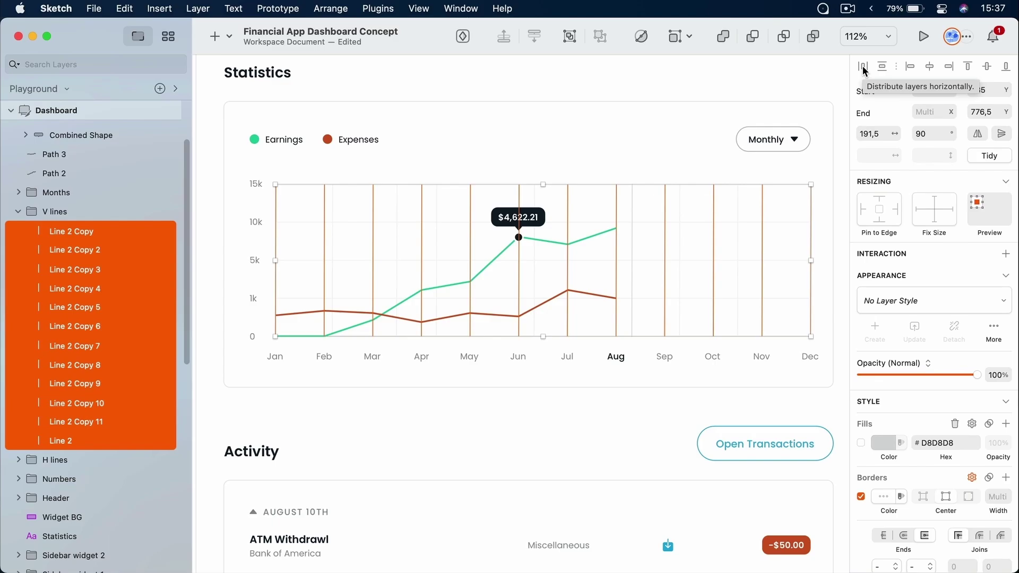
Distribute the gridlines horizontally again, choose Distribute Unevenly, then inspect the Jan gridline
left_click(862, 67)
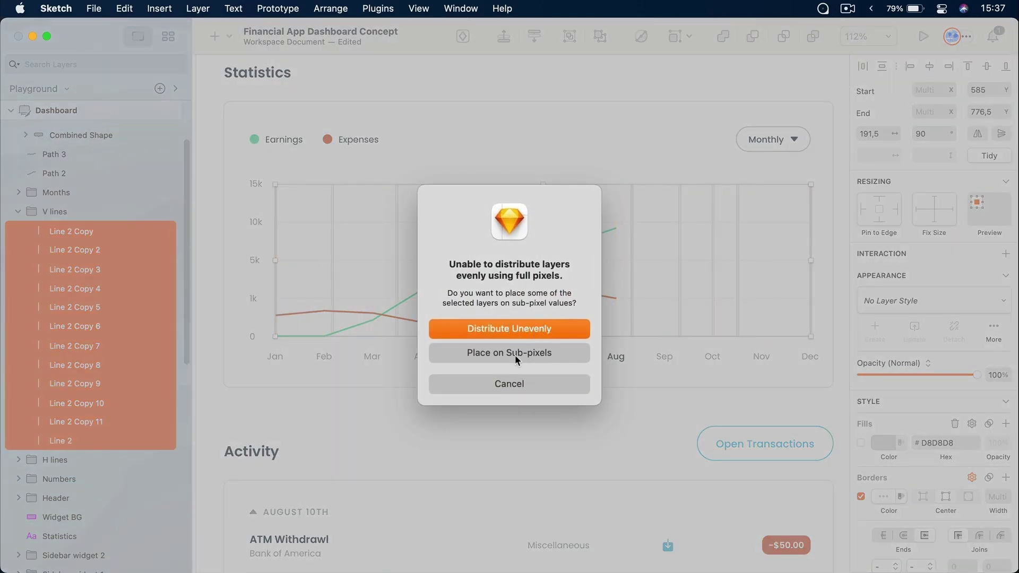
left_click(537, 329)
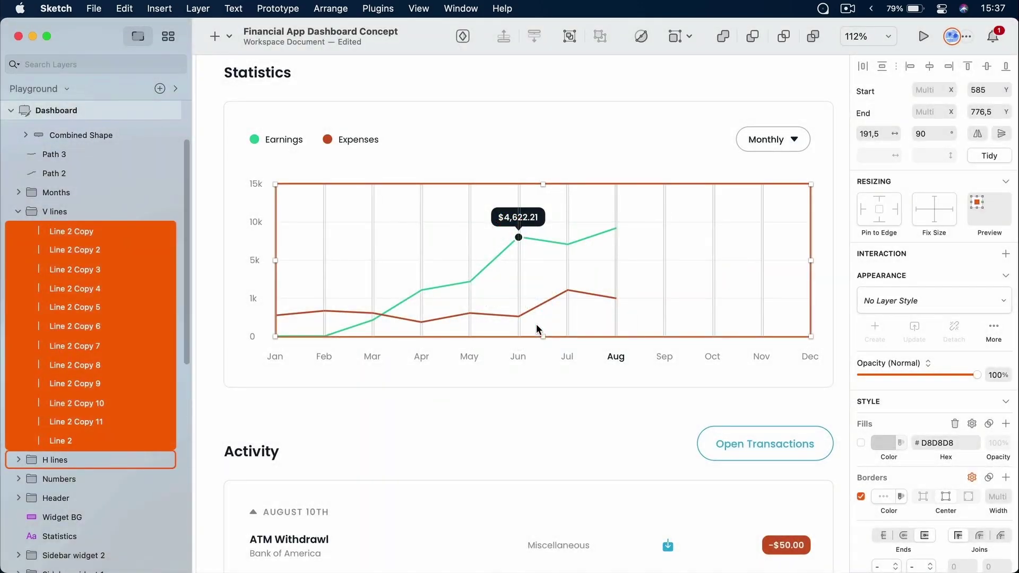
left_click(831, 85)
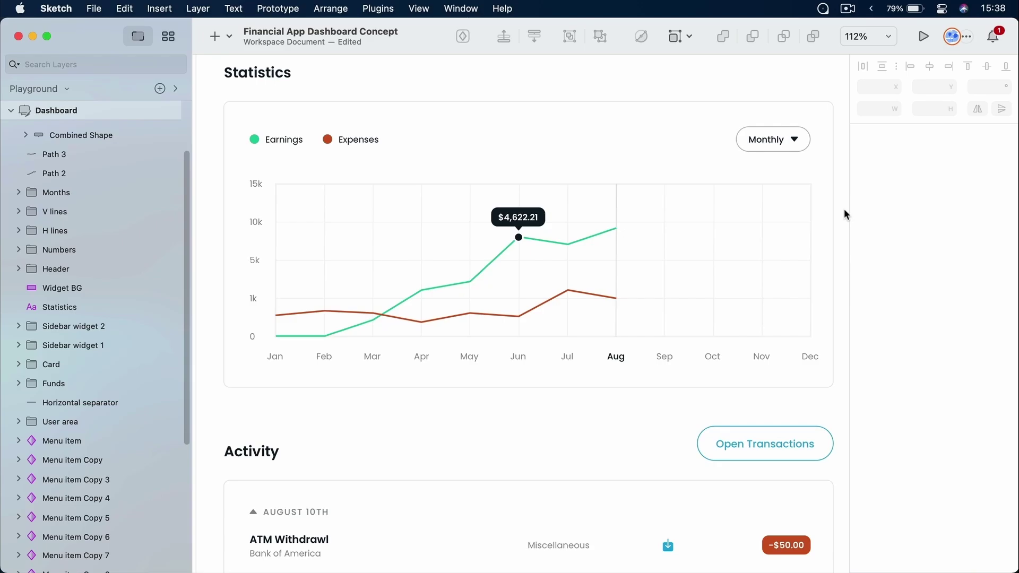
left_click(276, 209, "super")
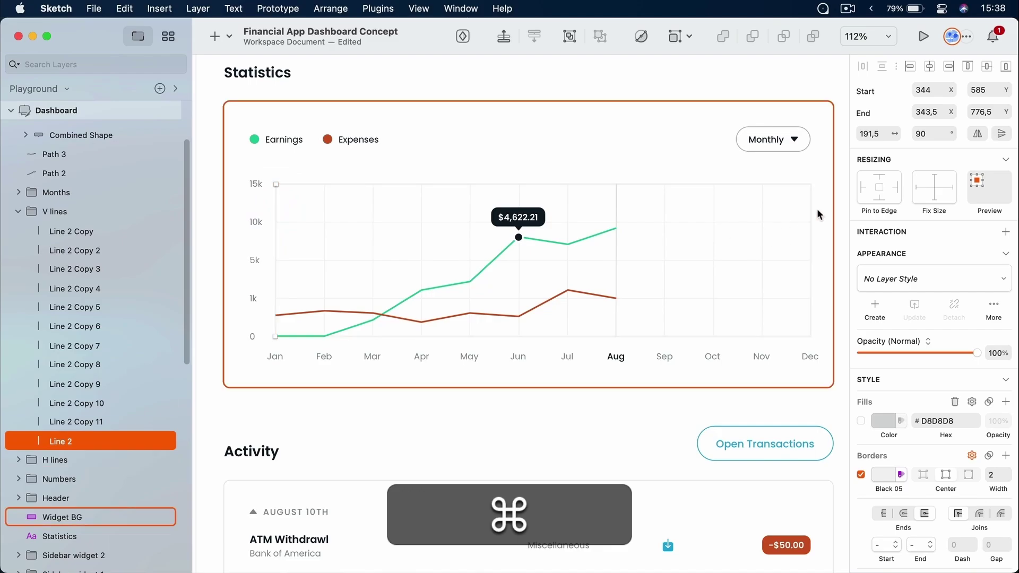
left_click(835, 263)
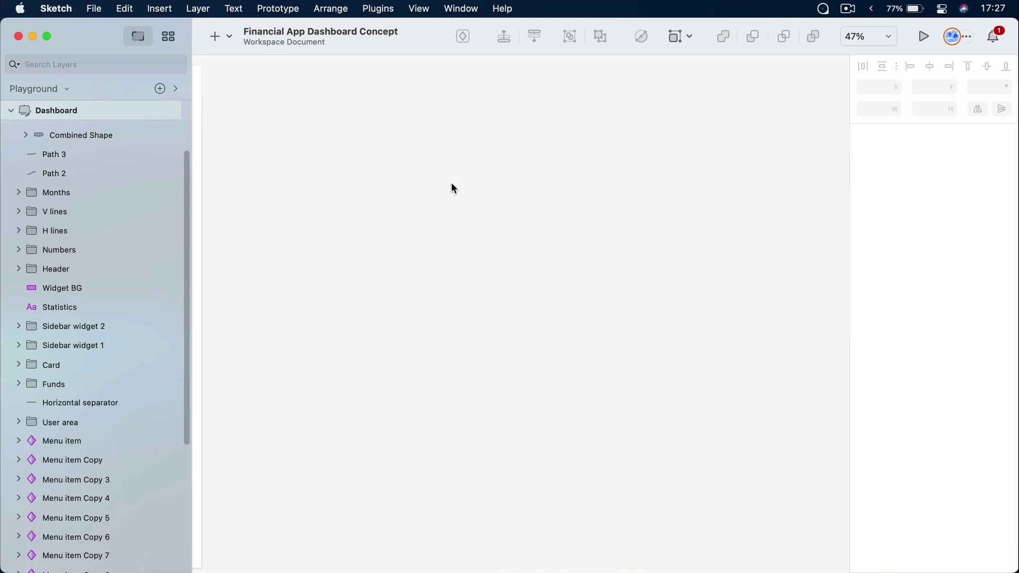
Draw a 1164 × 1213 artboard beside Dashboard with the Artboard tool and deselect it
key("a")
left_click_drag(350, 100, 739, 506)
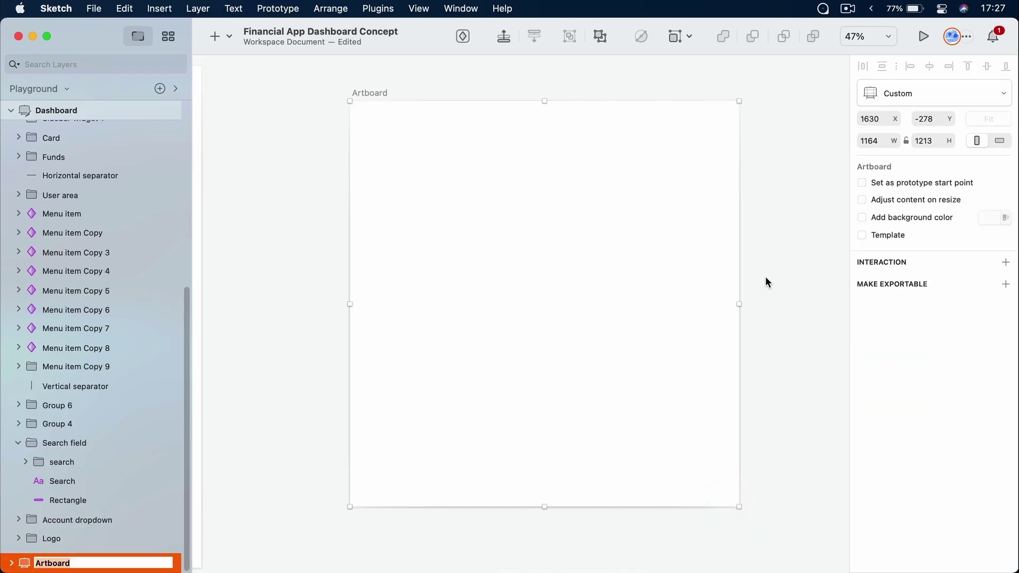
left_click(766, 277)
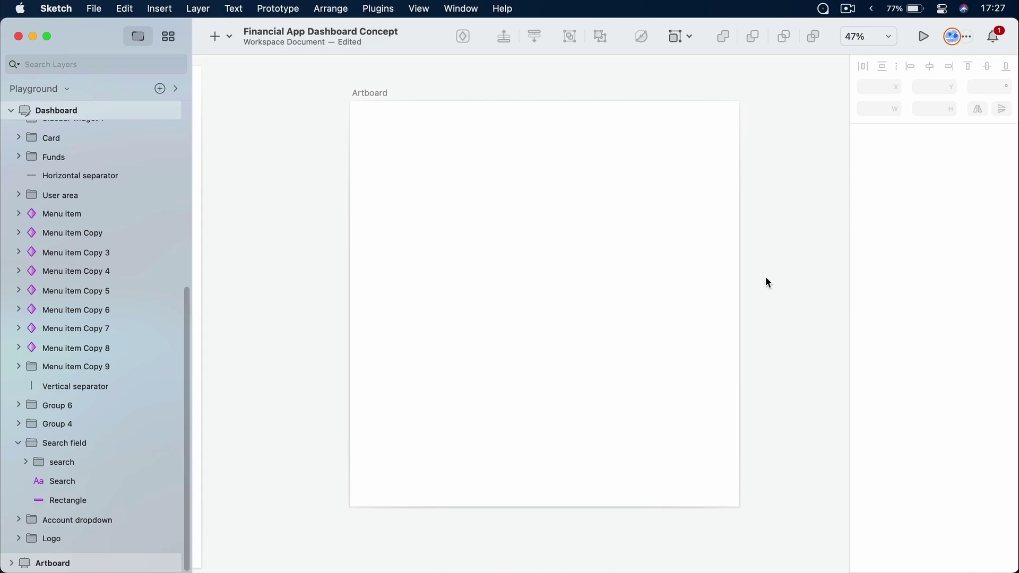
key("ctrl")
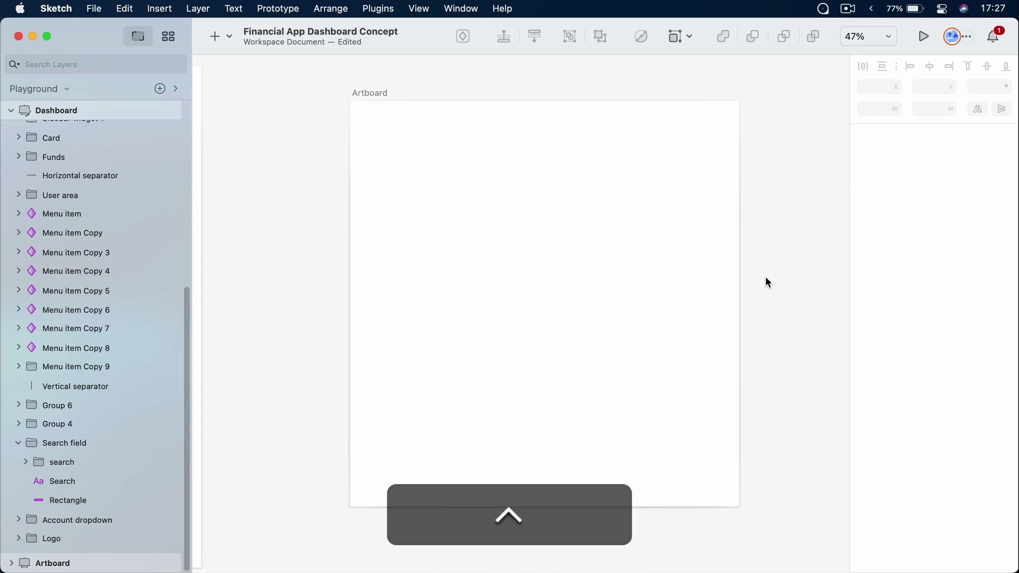
Show rulers, place guides at X 399 and Y 139, then pan back to the whole Dashboard
key("ctrl+r")
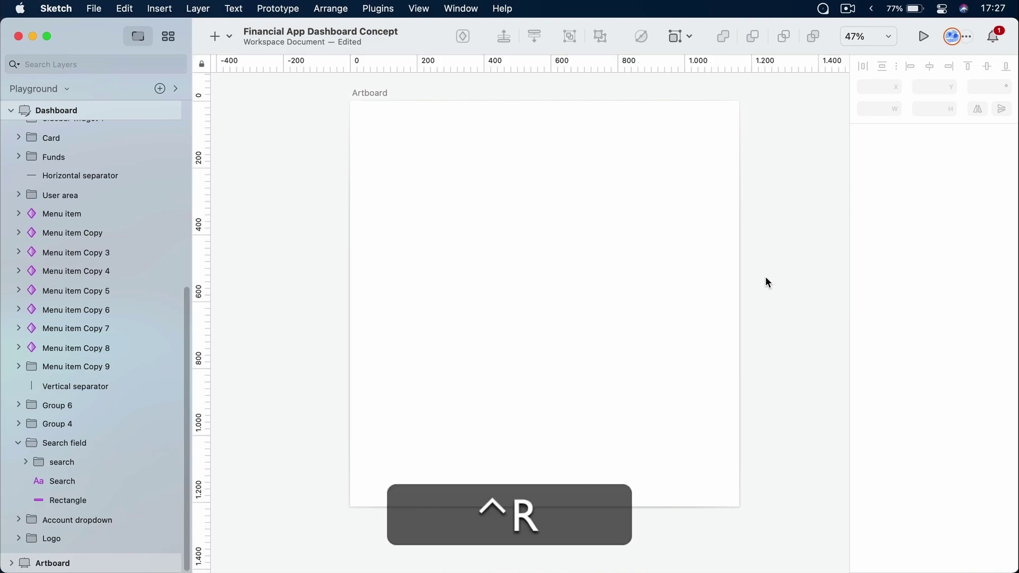
left_click(880, 38)
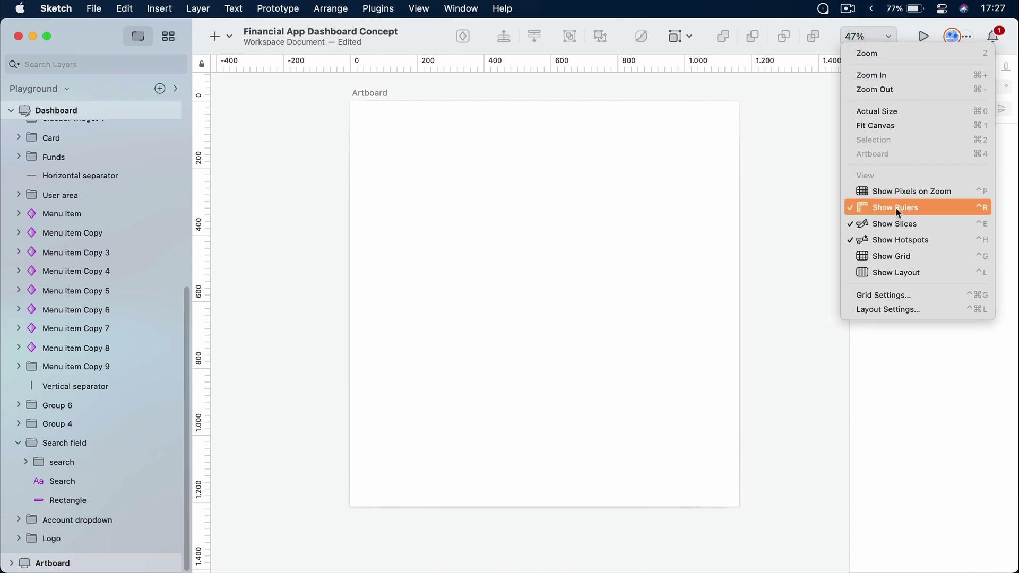
left_click(538, 186)
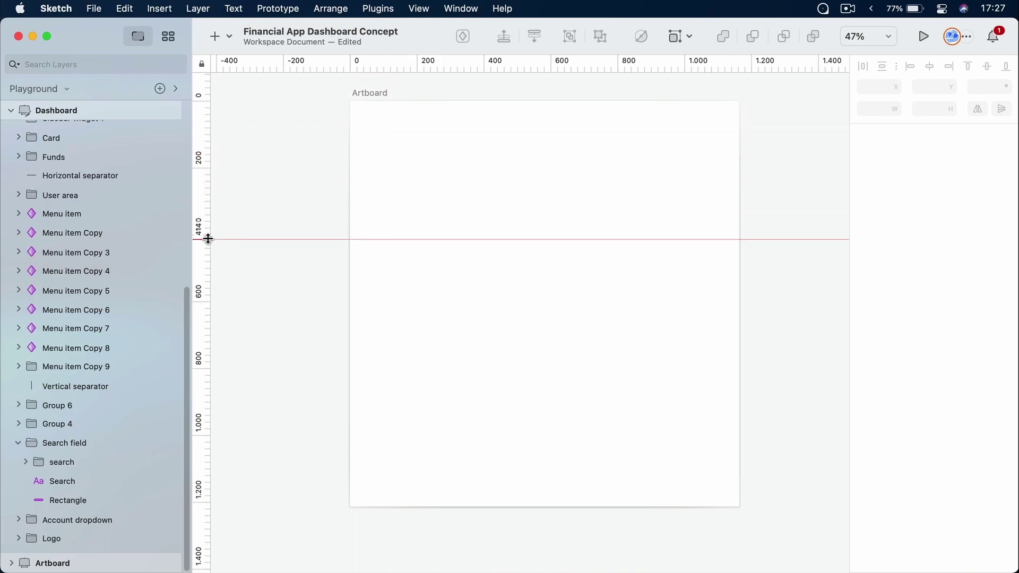
left_click(204, 142)
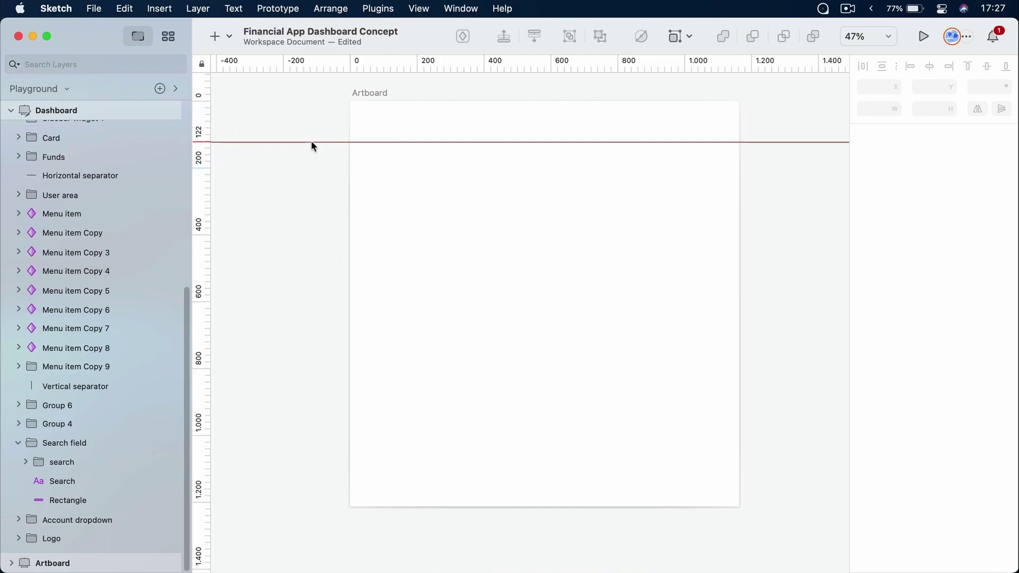
left_click(417, 62)
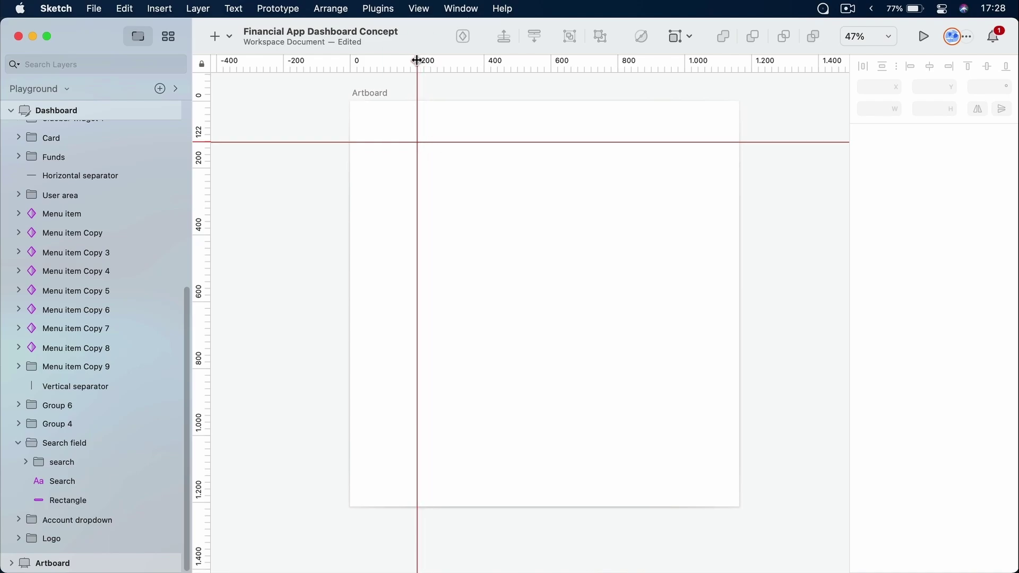
left_click_drag(418, 61, 483, 78)
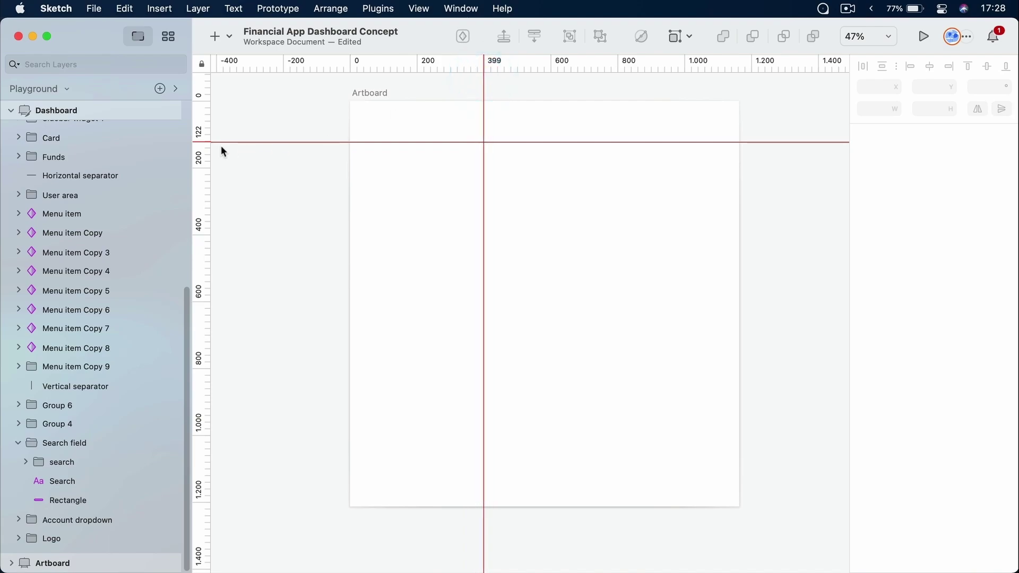
mouse_move(201, 141)
left_mouse_down()
mouse_move(200, 223)
mouse_move(201, 147)
left_mouse_up()
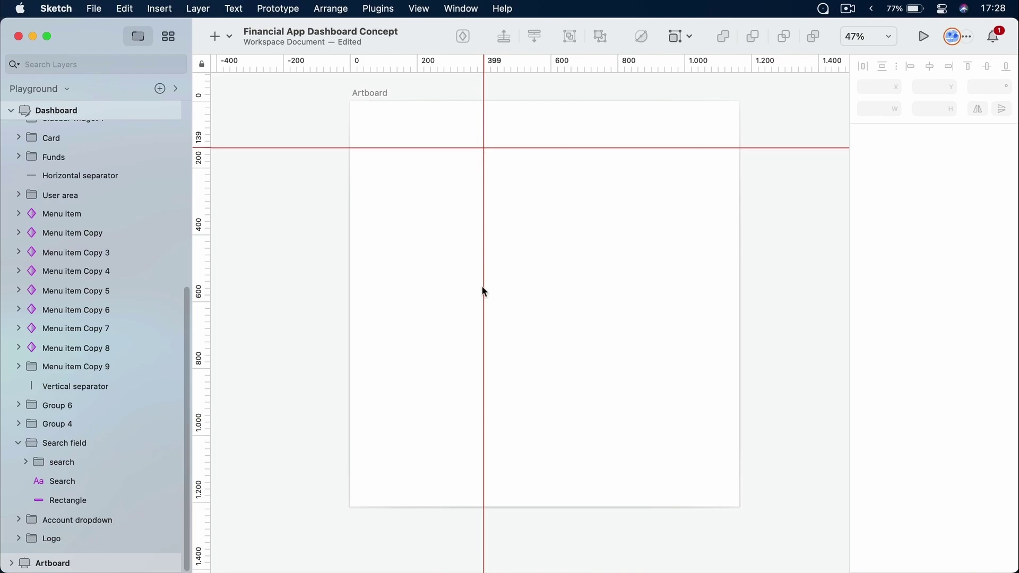
left_click_drag(316, 234, 584, 257)
left_click_drag(484, 262, 687, 264)
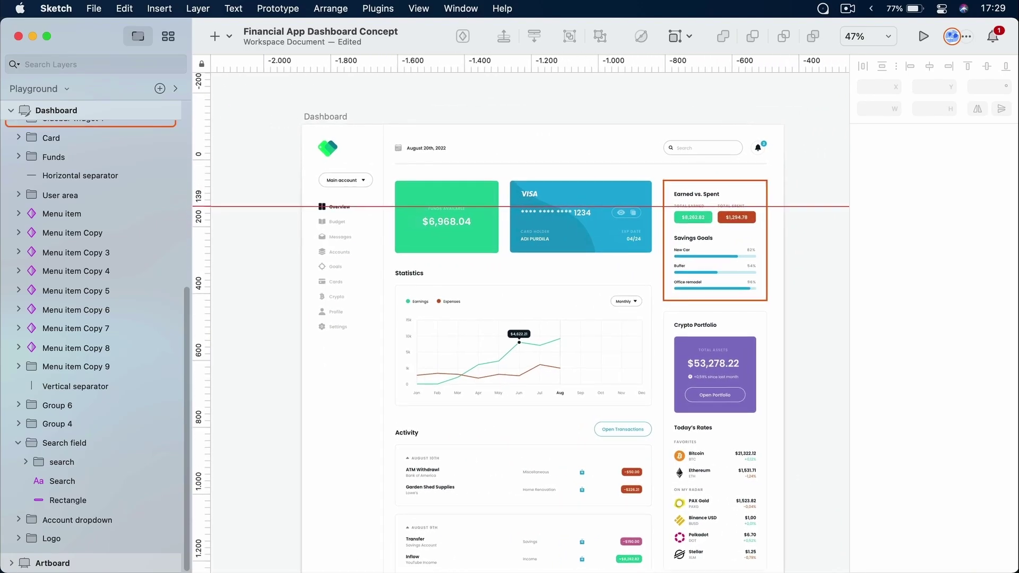
Select the Dashboard artboard, add a horizontal guide at 48 and zoom in on the logo
left_click(337, 116)
left_click(338, 115)
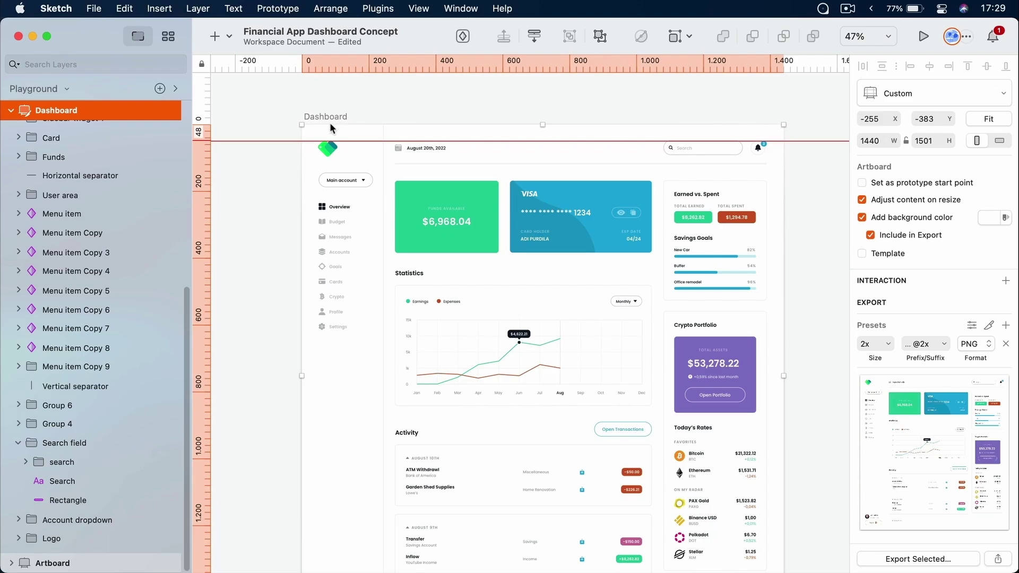
left_click(213, 142)
scroll(342, 132, "up", 10)
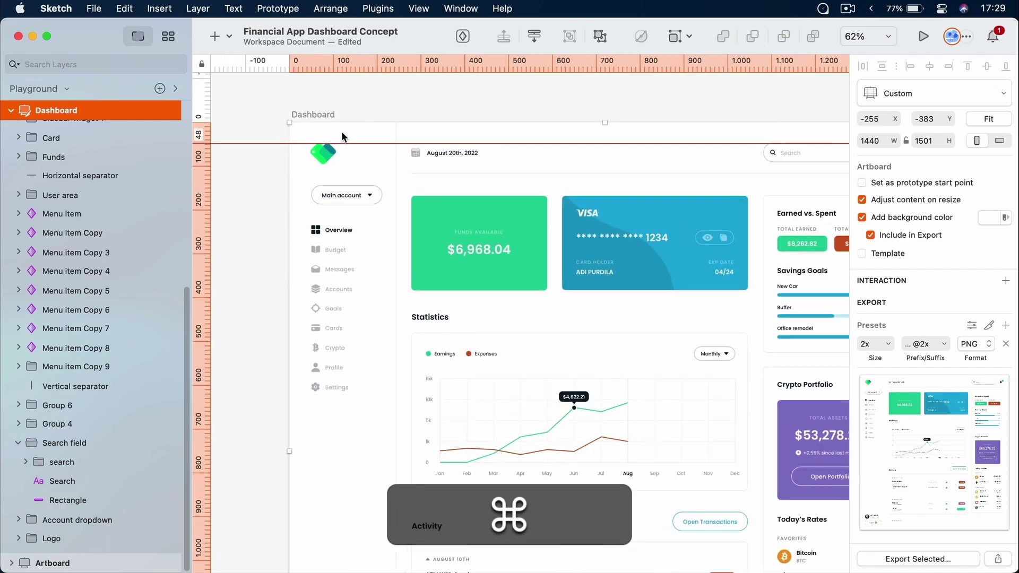
scroll(342, 132, "up", 3)
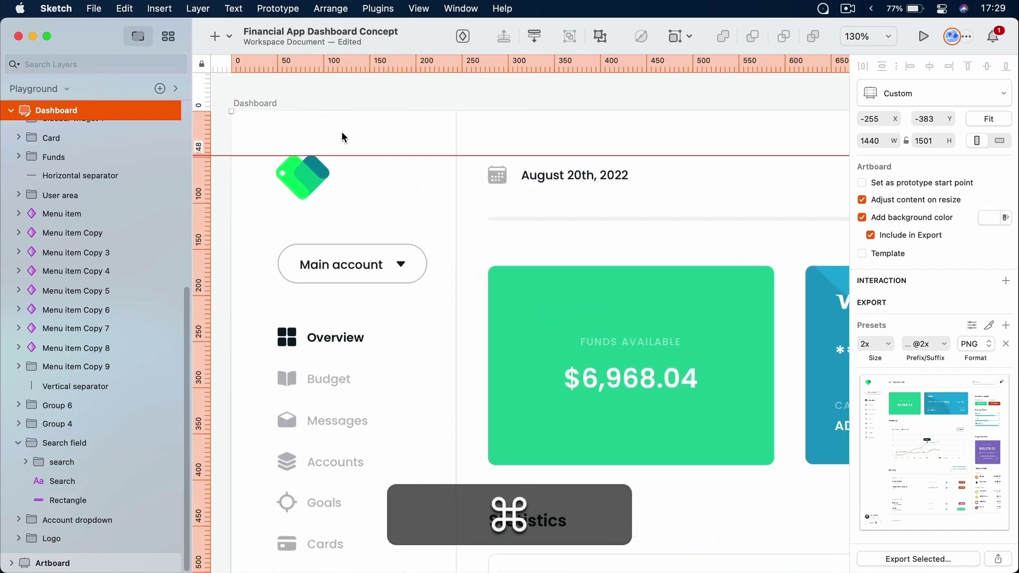
left_click(304, 185)
left_click_drag(304, 184, 339, 170)
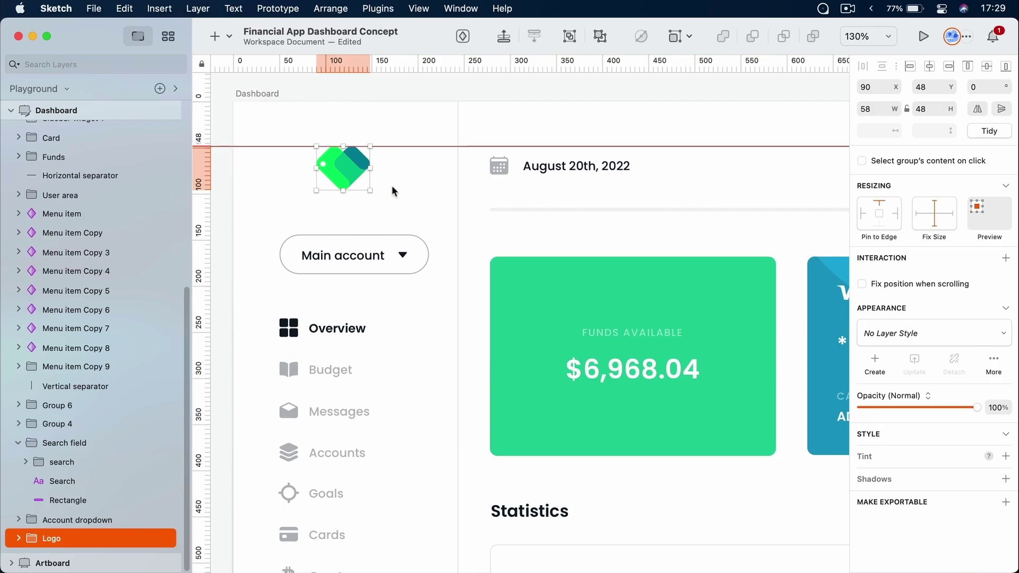
Add a vertical guide at 48 and drag the Logo group left to snap onto it
left_click(277, 65)
left_click_drag(343, 167, 319, 167)
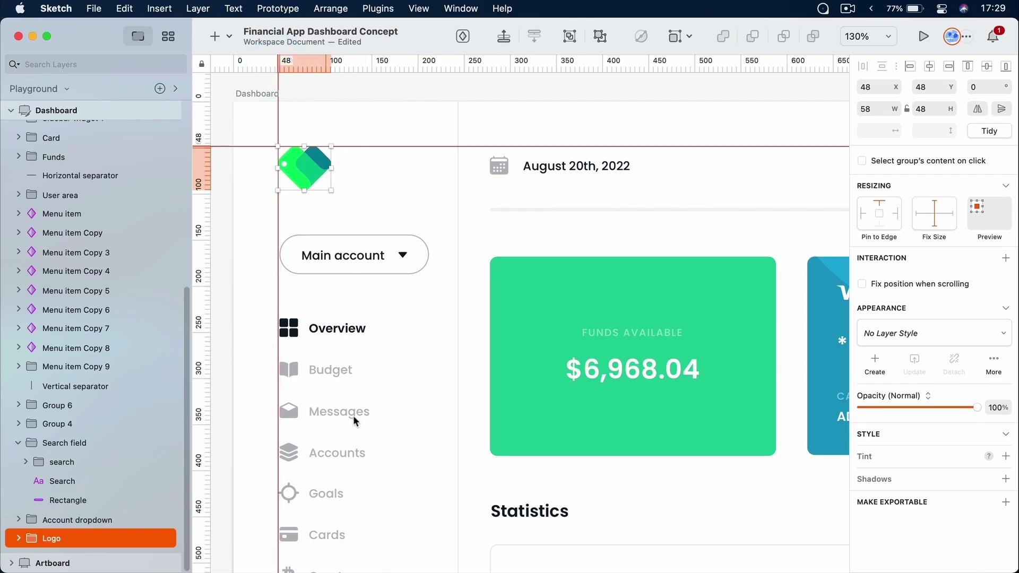
scroll(316, 286, "down", 10)
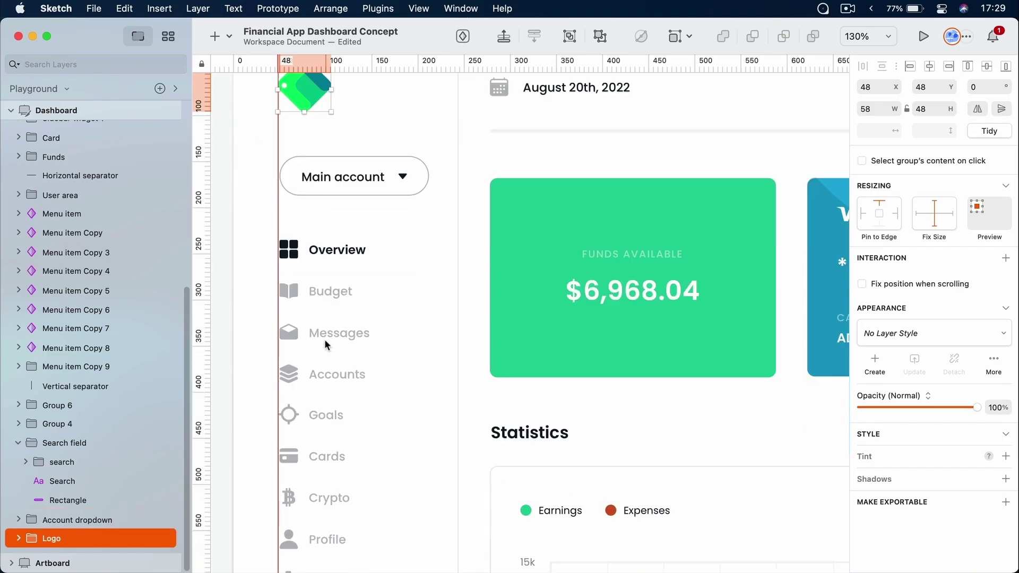
scroll(329, 345, "up", 4)
scroll(326, 345, "up", 5)
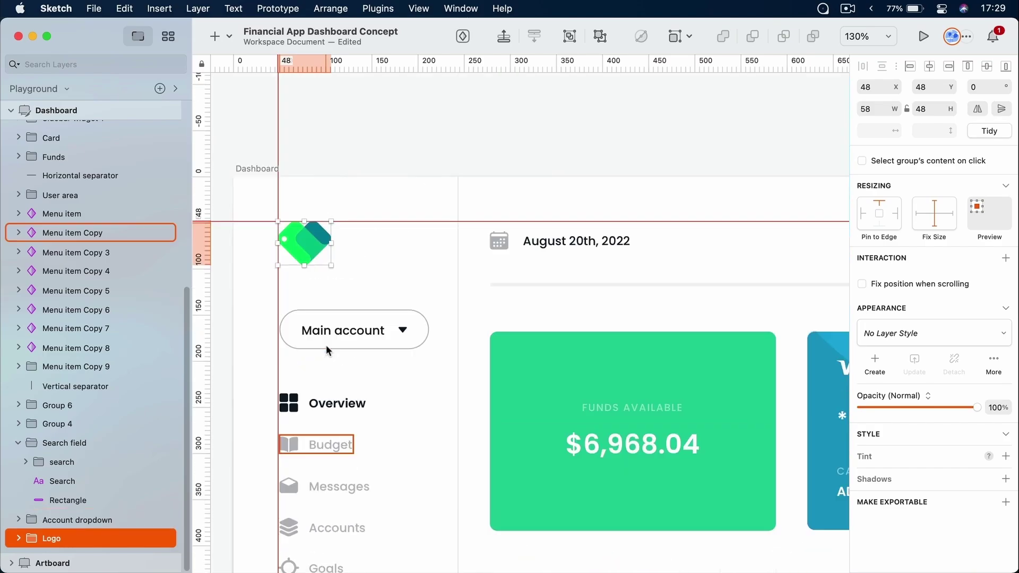
left_click(531, 169)
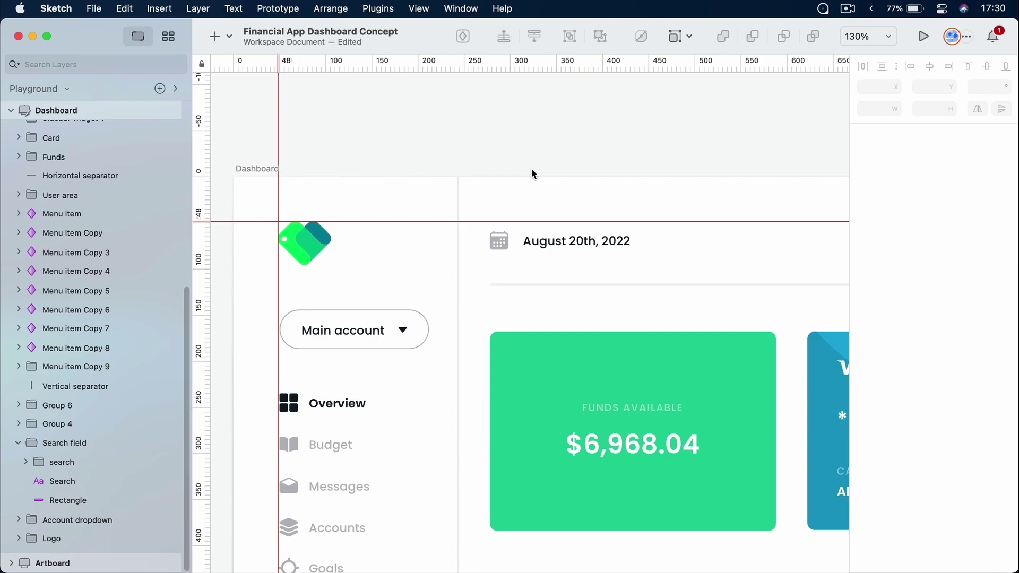
Add vertical guides at 278 and 549 on the Dashboard artboard
left_click_drag(427, 64, 490, 69)
left_click_drag(664, 63, 740, 61)
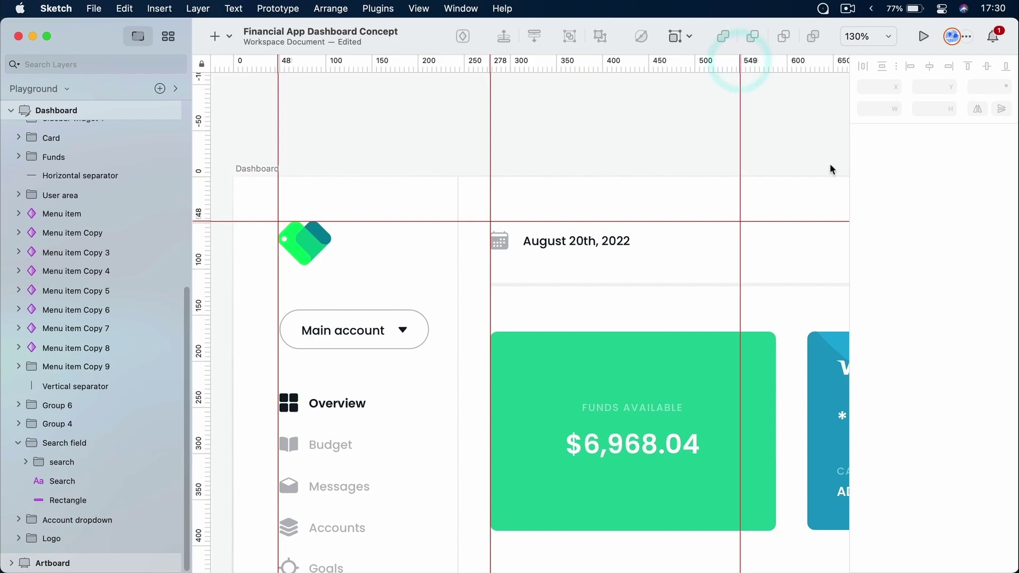
scroll(739, 325, "down", 4)
scroll(739, 325, "right", 4)
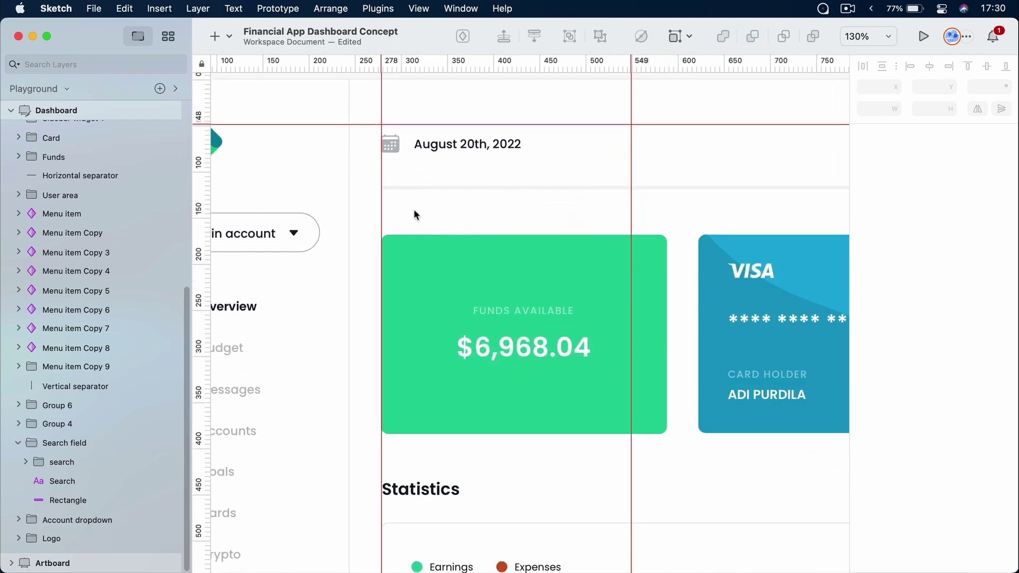
Resize the green Funds BG card's right edge to the 549 guide, then hide rulers and guides
key("super")
left_click(653, 273, "super")
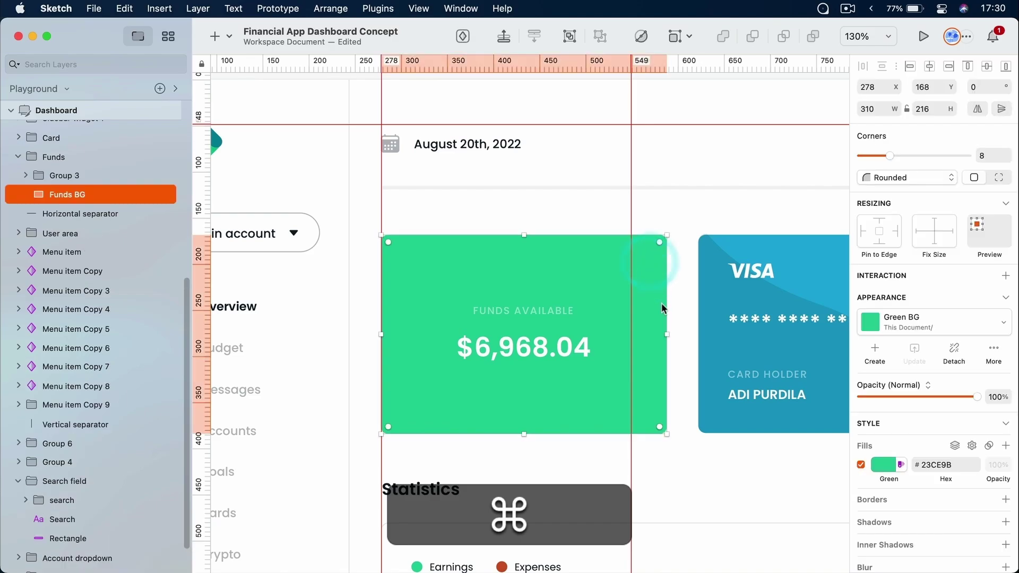
left_click_drag(667, 334, 631, 334)
left_click(674, 326)
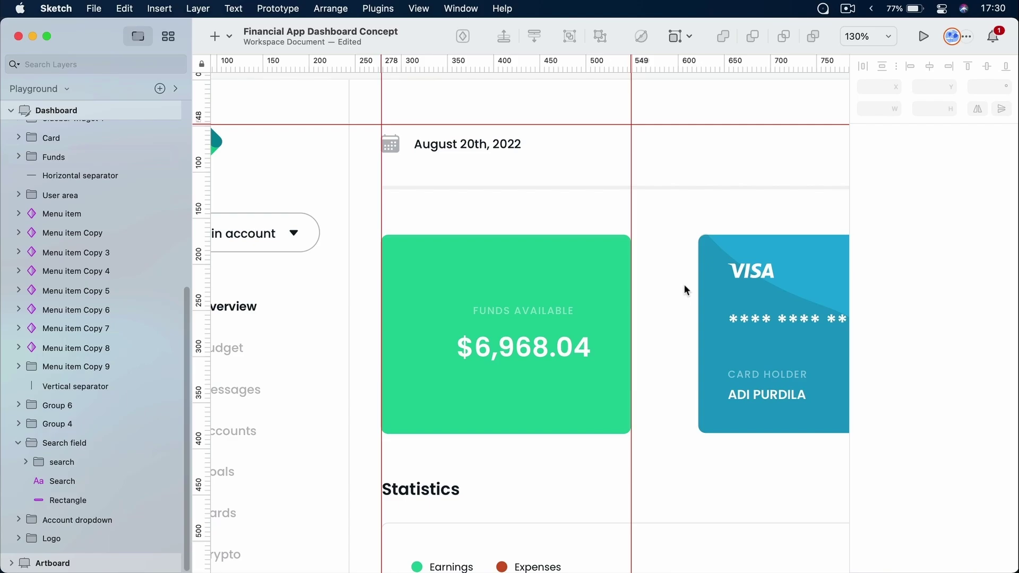
key("ctrl+r")
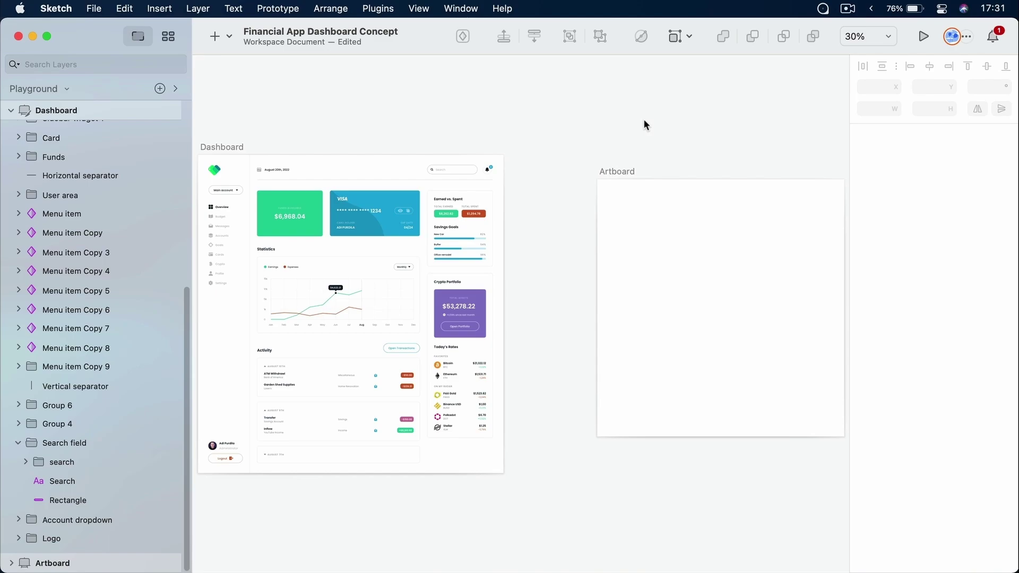
scroll(584, 121, "right", 3)
Pan to the blank 1164 × 1213 Artboard, select it and turn on Show Grid
scroll(493, 122, "down", 3)
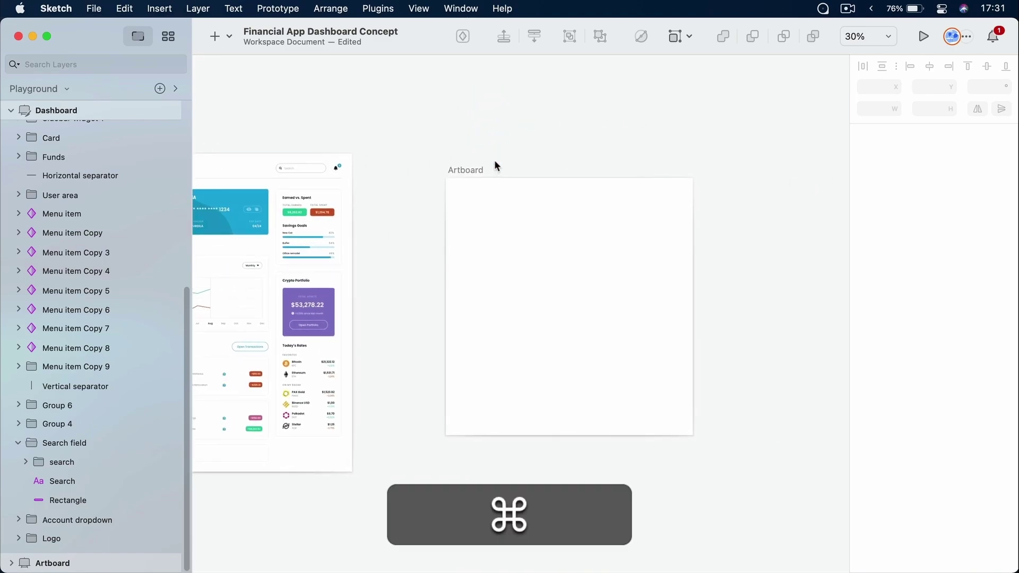
scroll(495, 161, "up", 8)
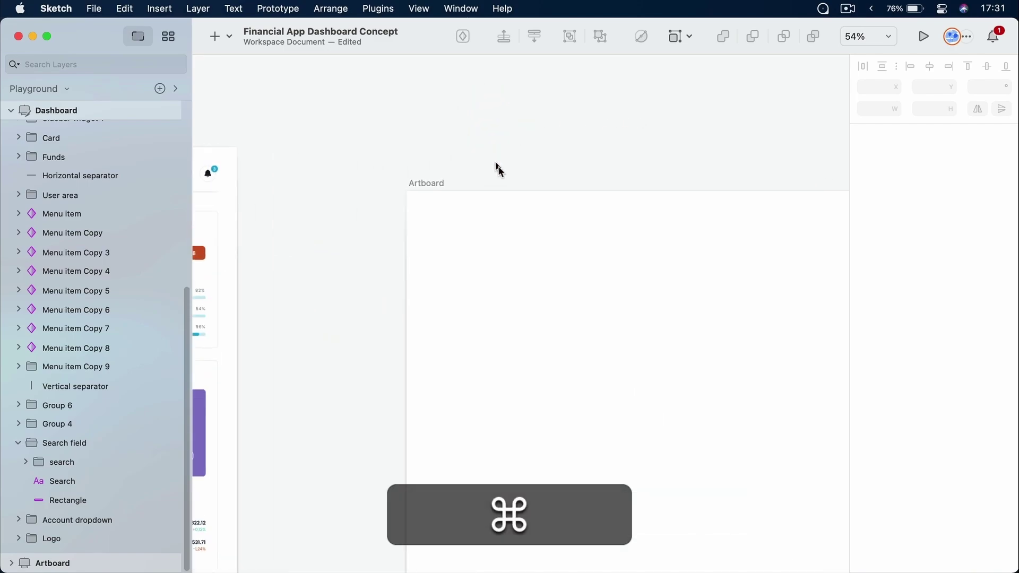
key("space")
left_click_drag(557, 244, 489, 152)
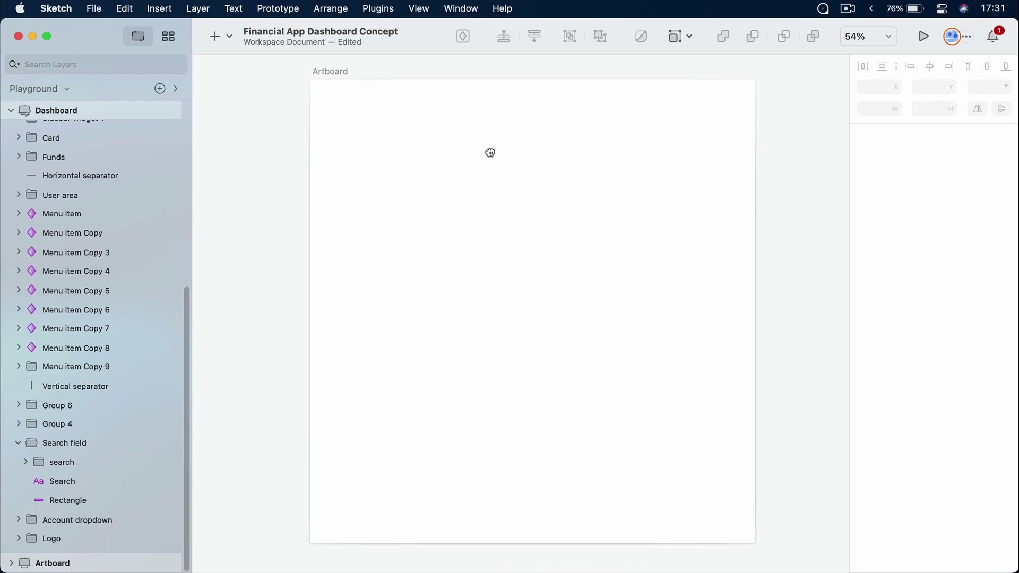
left_click(330, 73)
left_click(868, 36)
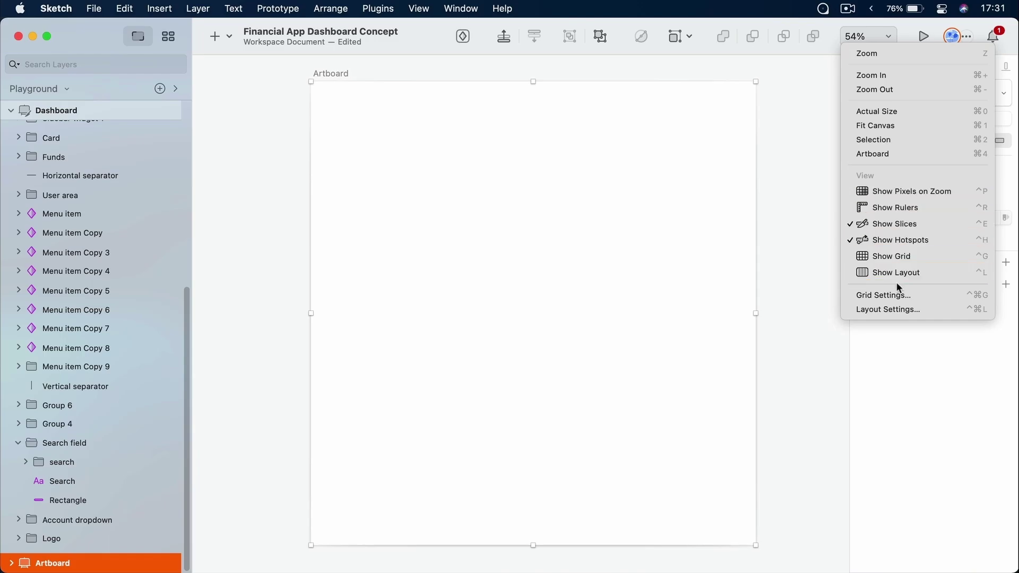
left_click(906, 257)
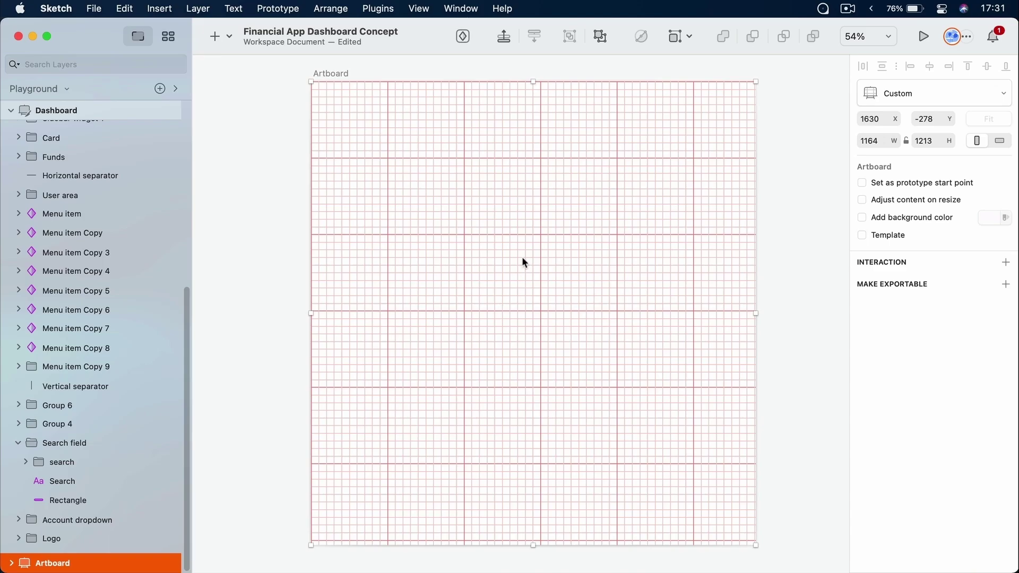
In Grid Settings, set the grid block size to 32px
left_click(879, 38)
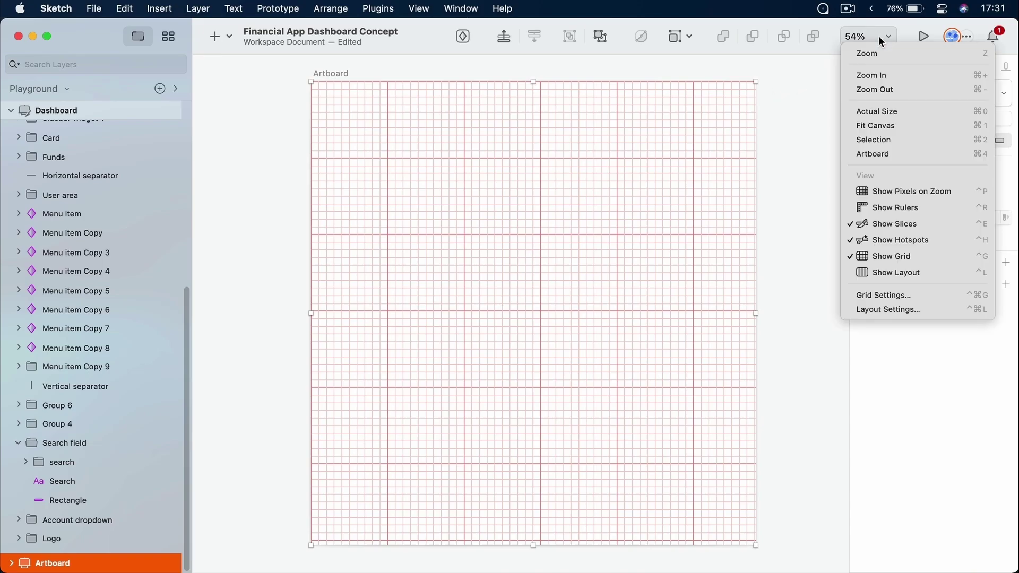
left_click(881, 296)
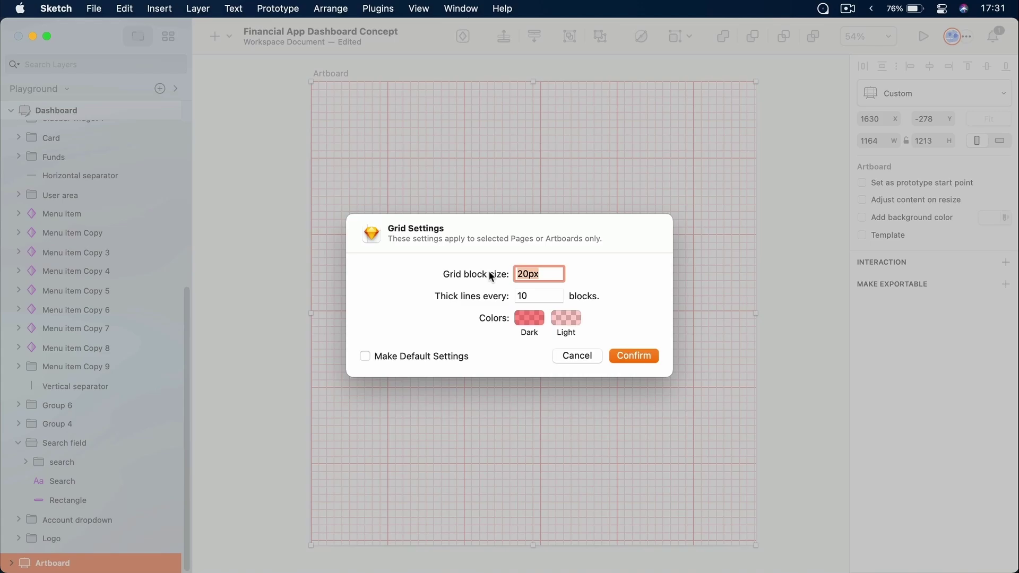
type("32")
key("BackSpace")
key("BackSpace")
type("64")
key("Tab")
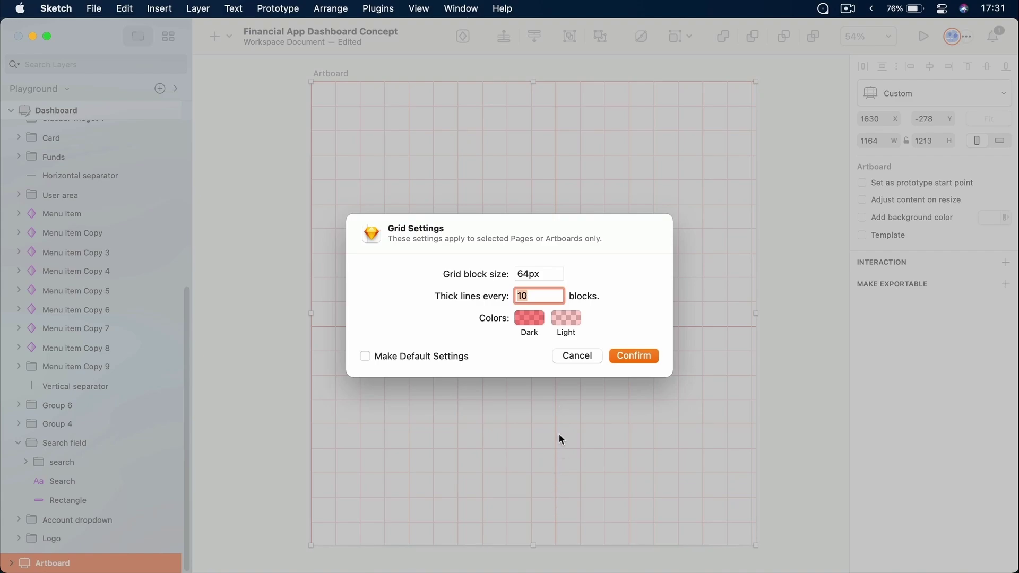
left_click(523, 274)
type("32")
key("Tab")
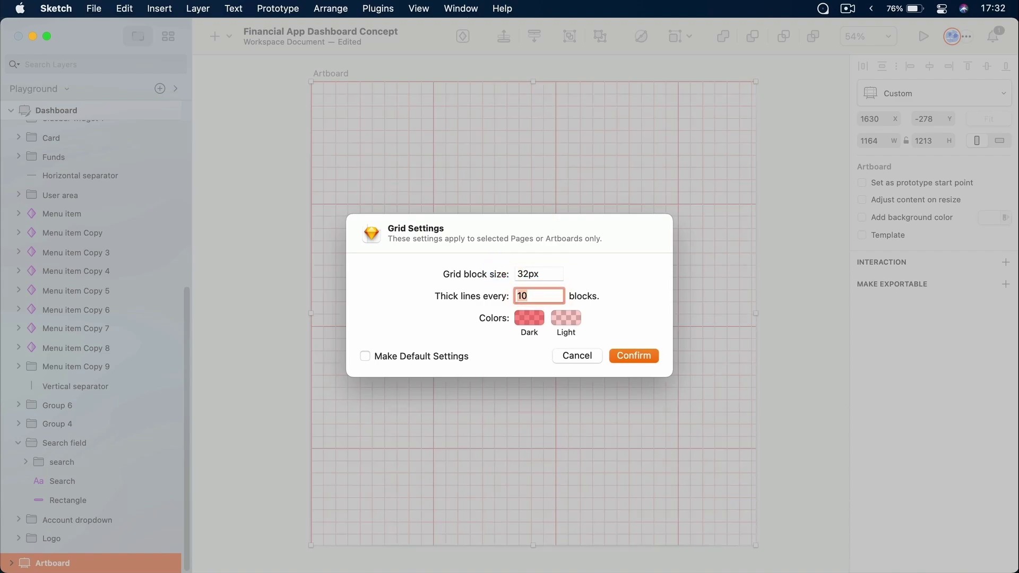
Colour the thick grid lines blue #054CF4 and confirm the grid settings
left_click(523, 320)
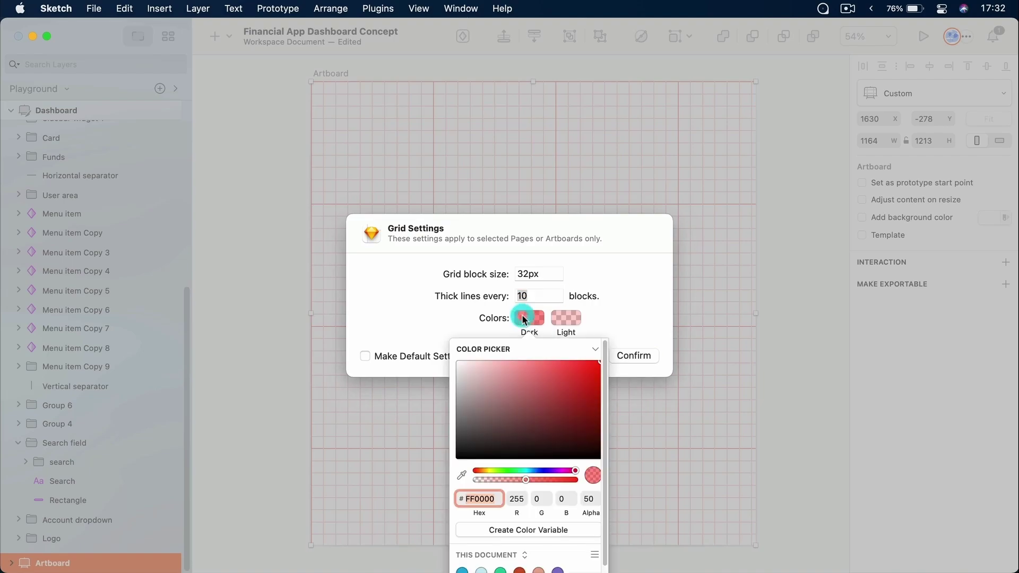
left_click(512, 398)
left_click(537, 471)
left_click_drag(563, 387, 598, 365)
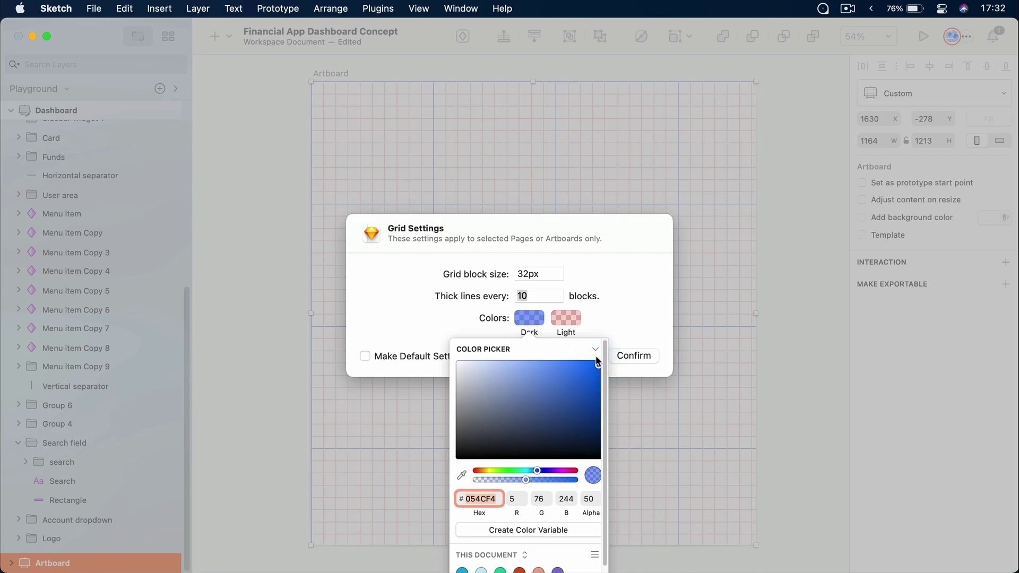
left_click(615, 293)
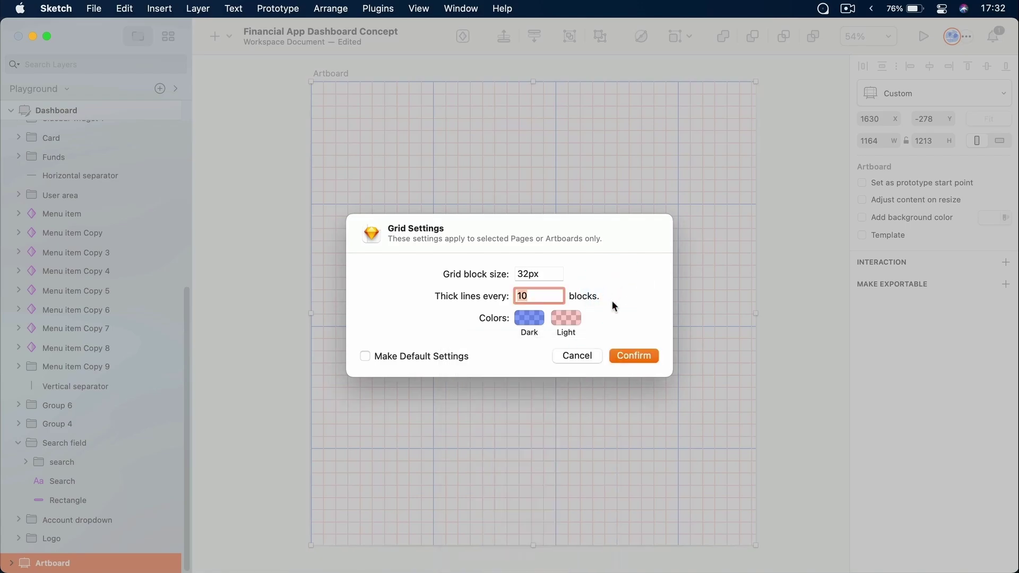
left_click(617, 354)
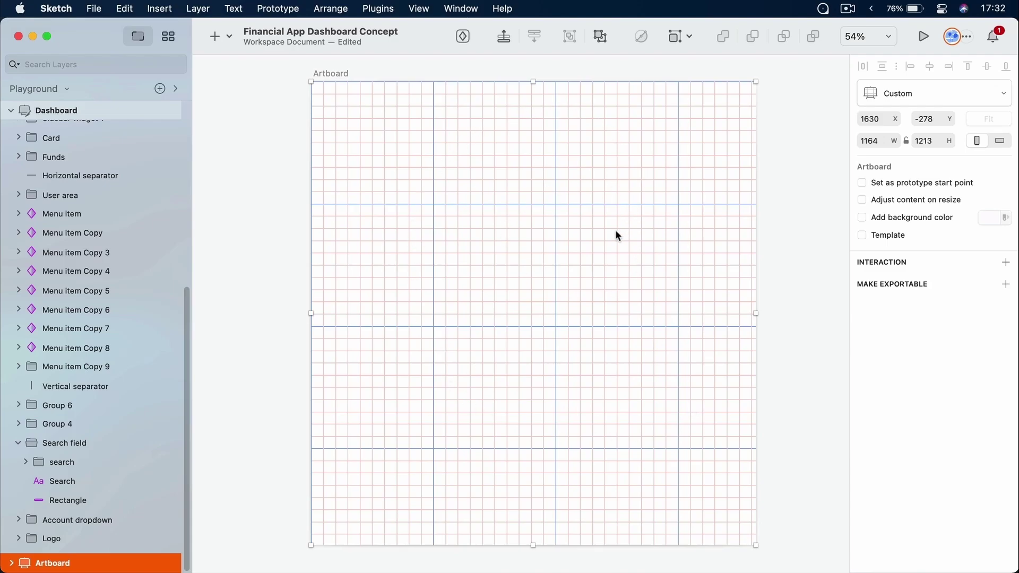
Draw a grey 320 × 320 rectangle at x 320 on the Artboard grid
key("super")
scroll(480, 249, "up", 5)
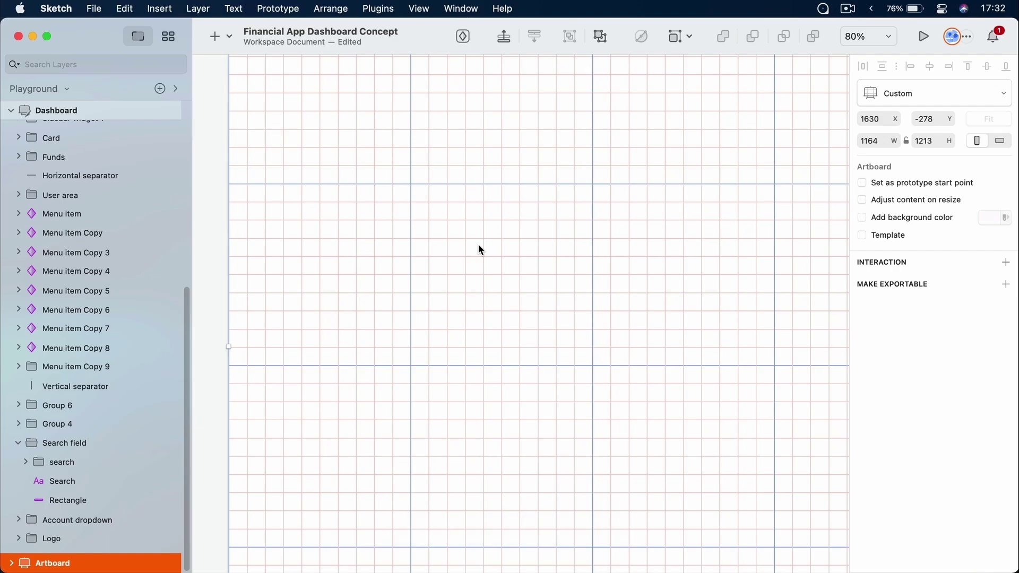
key("r")
left_click_drag(418, 185, 538, 315)
left_click_drag(480, 228, 477, 228)
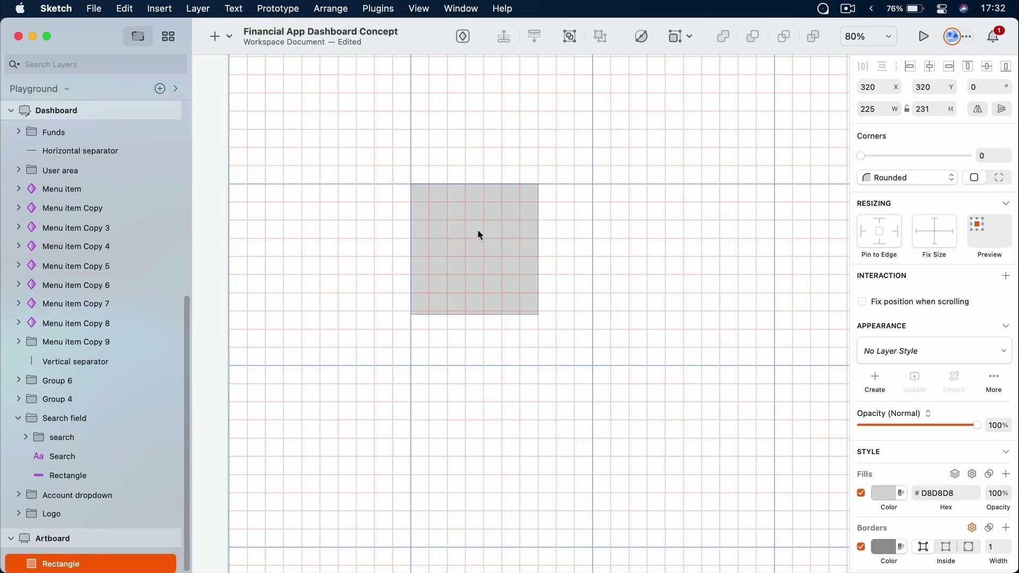
left_click_drag(538, 316, 556, 365)
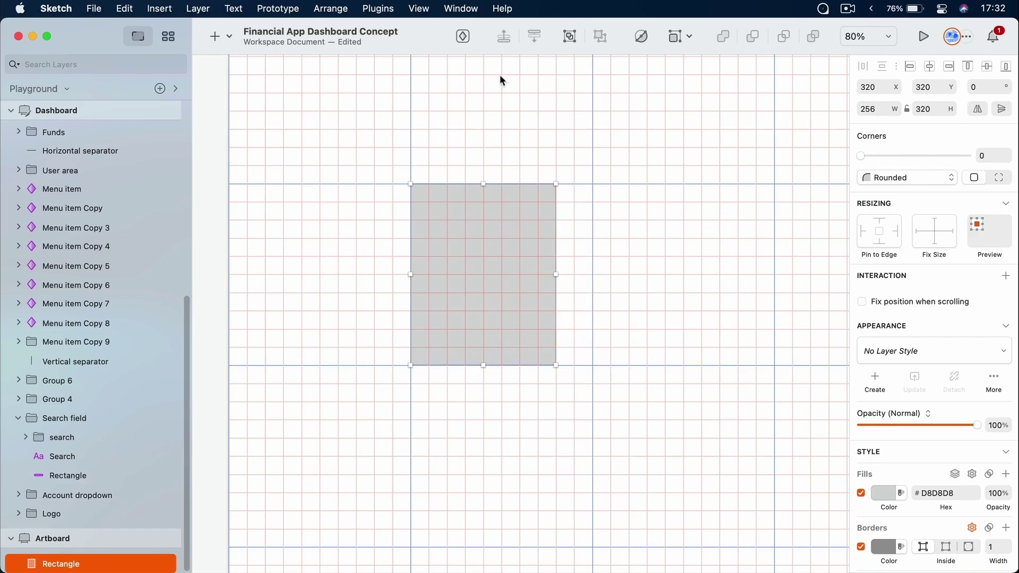
Fit the whole canvas in view and delete the grey rectangle from the Artboard
left_click(651, 211)
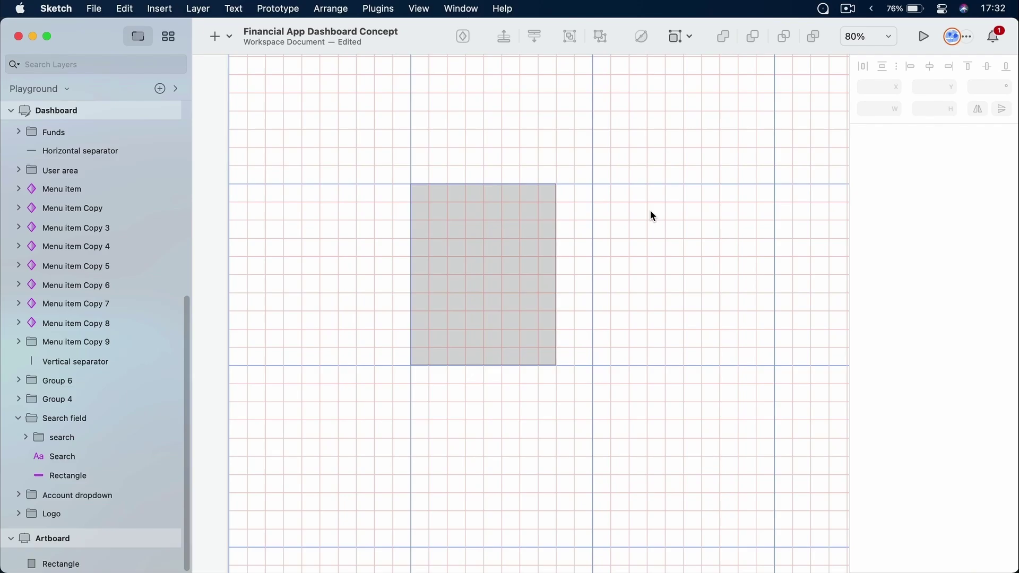
scroll(651, 211, "up", 2)
scroll(648, 213, "down", 2)
key("super+1")
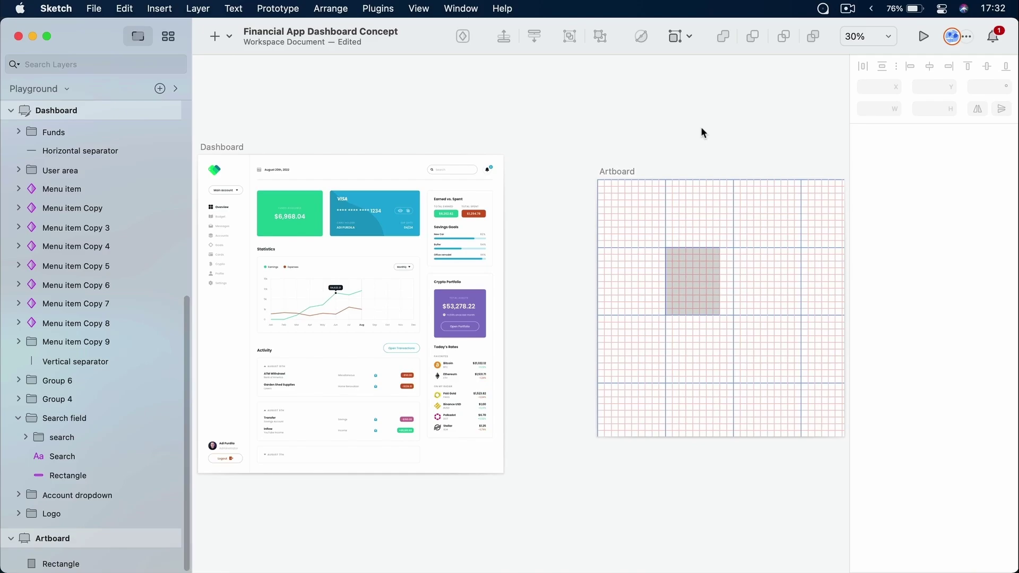
left_click(692, 278)
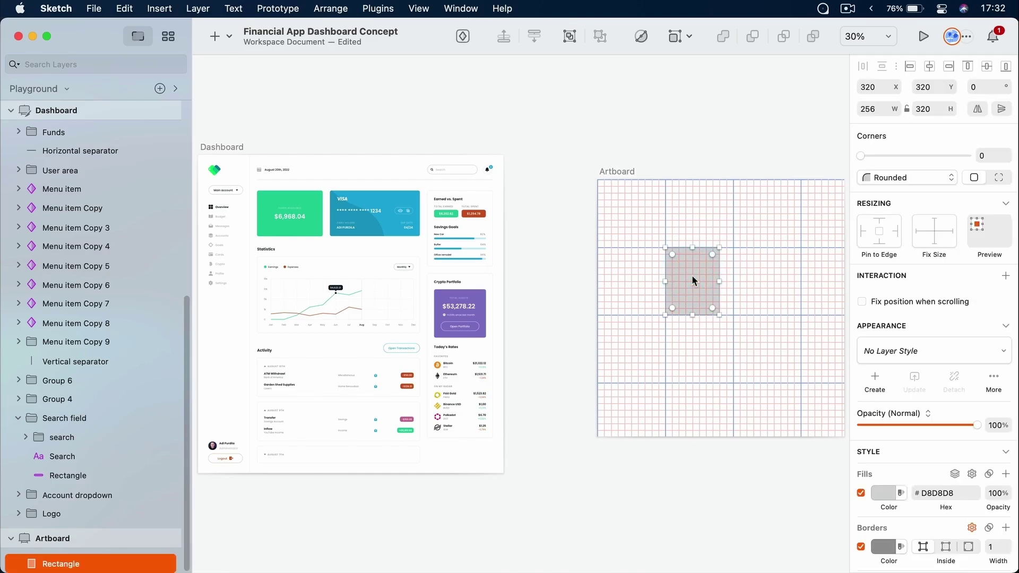
key("BackSpace")
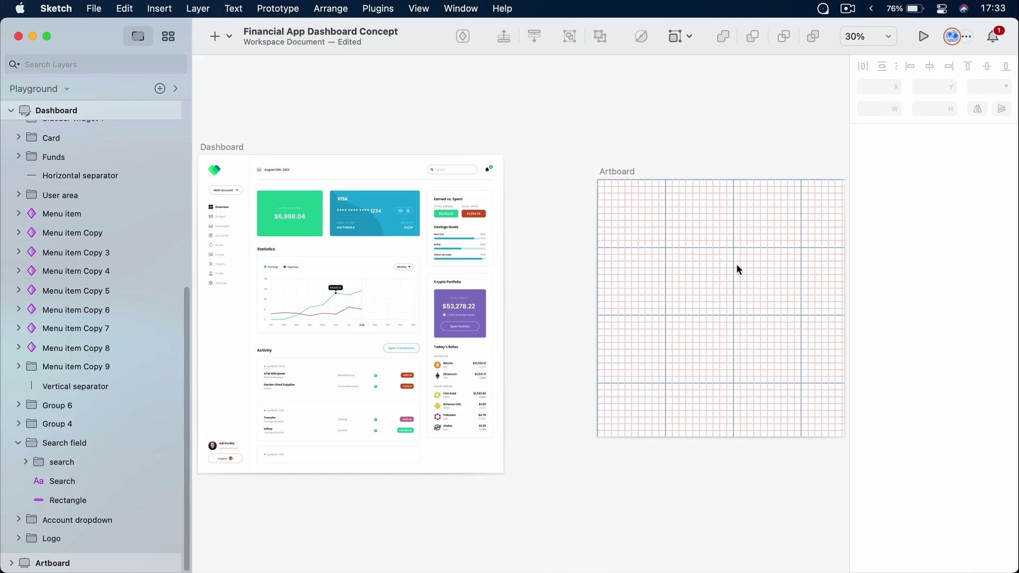
Move the Artboard slightly left, hide its grid with ⌃G and show layout with ⌃L
left_click_drag(631, 173, 575, 171)
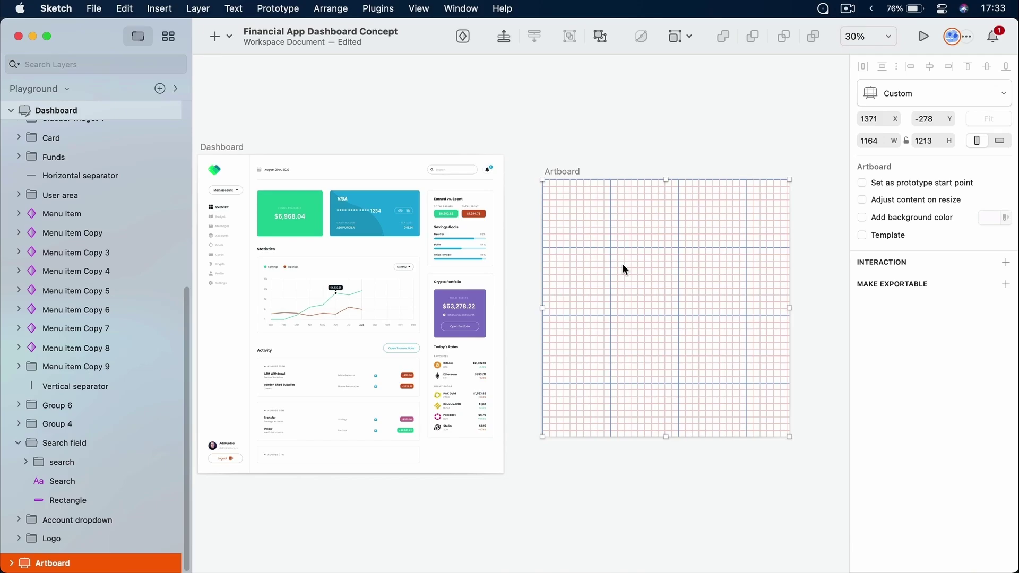
key("ctrl")
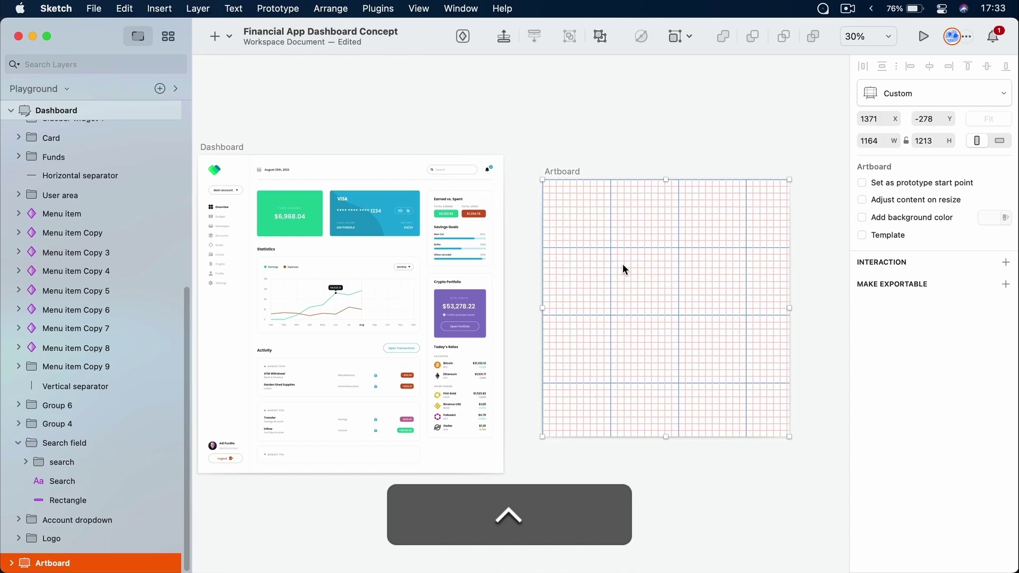
key("ctrl+g")
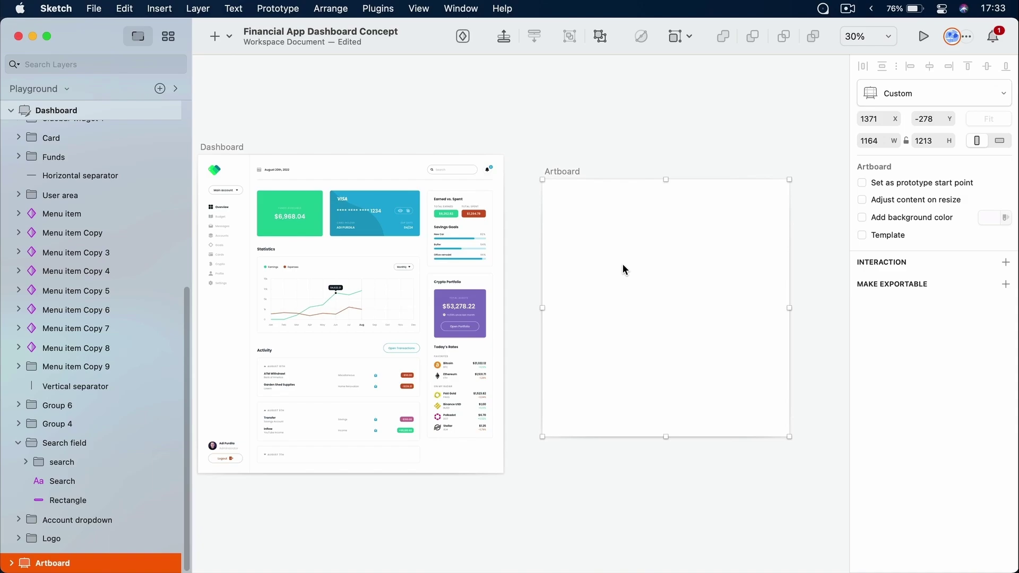
key("ctrl+l")
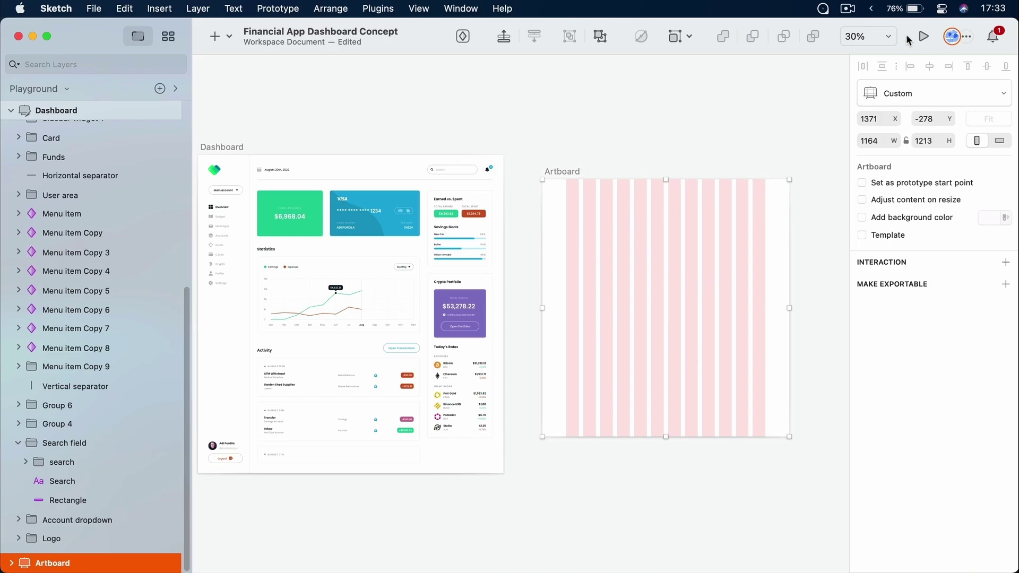
In Layout Settings, keep Columns enabled and turn Rows off
left_click(870, 36)
left_click(900, 313)
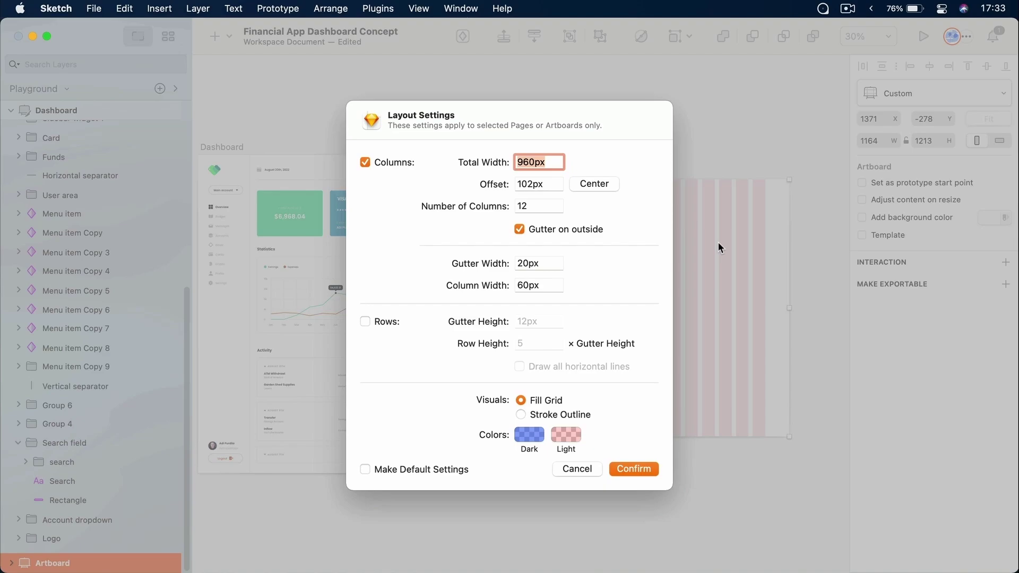
left_click(390, 161)
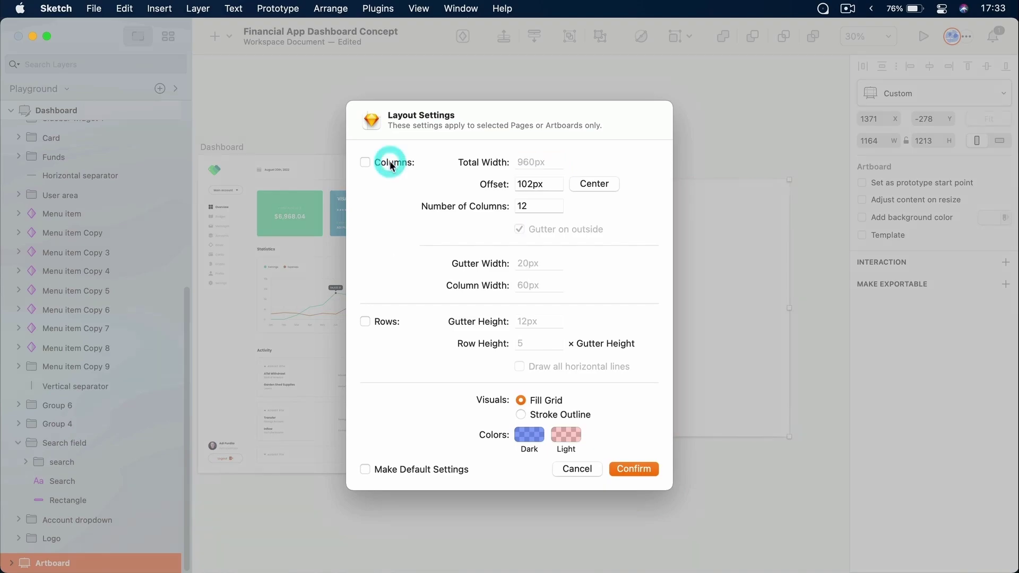
left_click(383, 319)
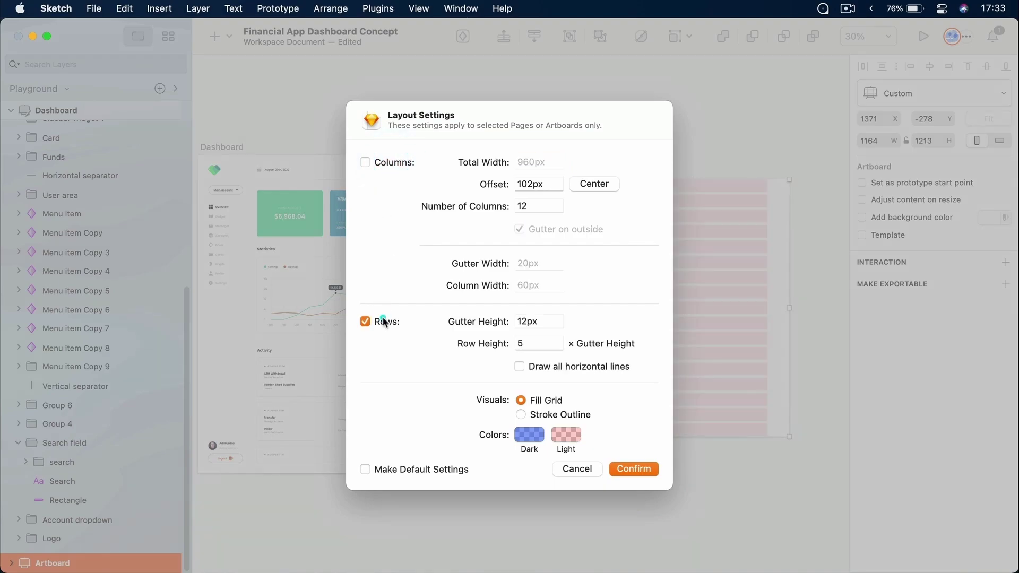
left_click(391, 161)
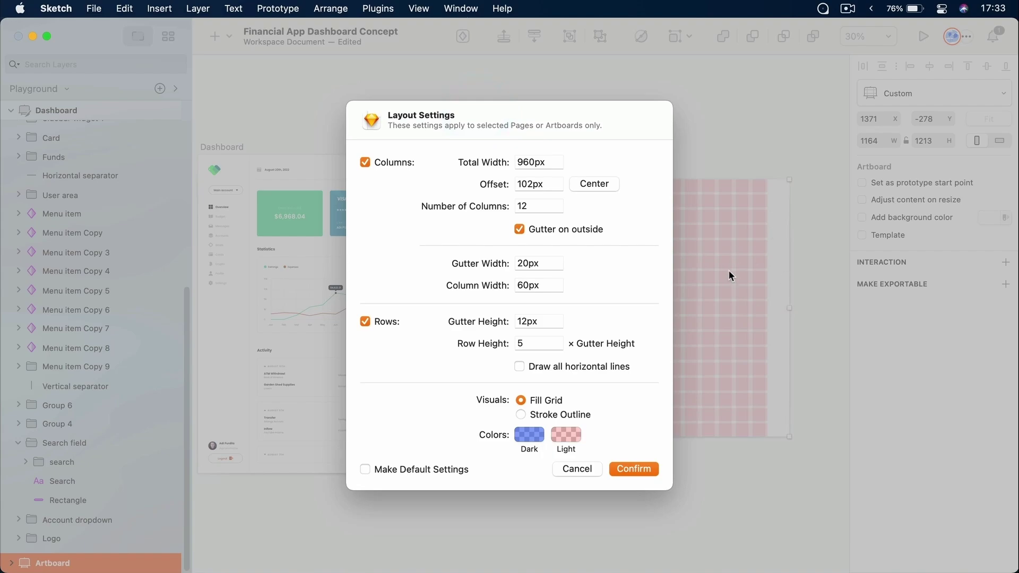
left_click(387, 321)
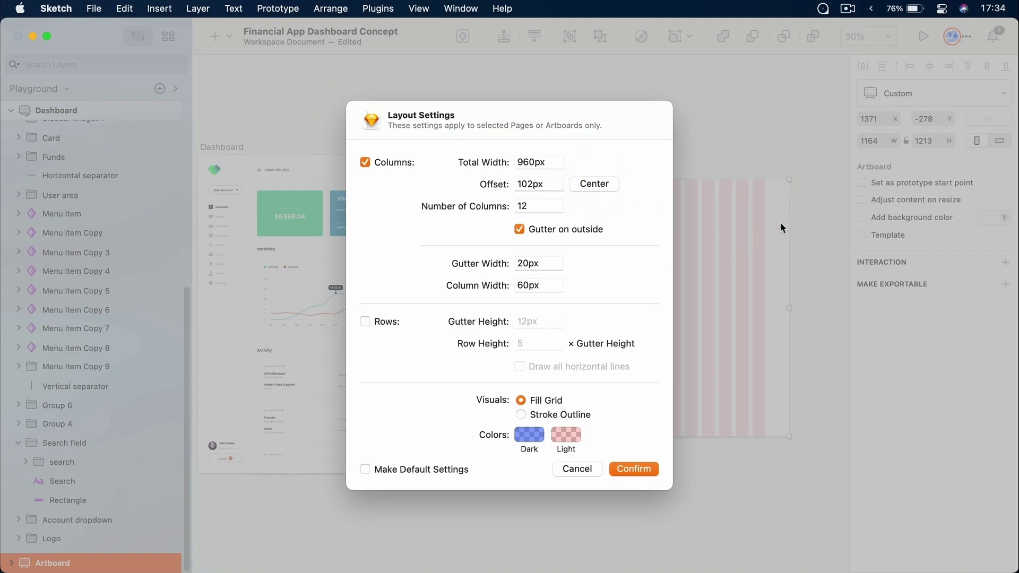
Set 6 columns with 100px column width, centre them and confirm the layout
double_click(536, 206)
type("6")
key("Tab")
type("100")
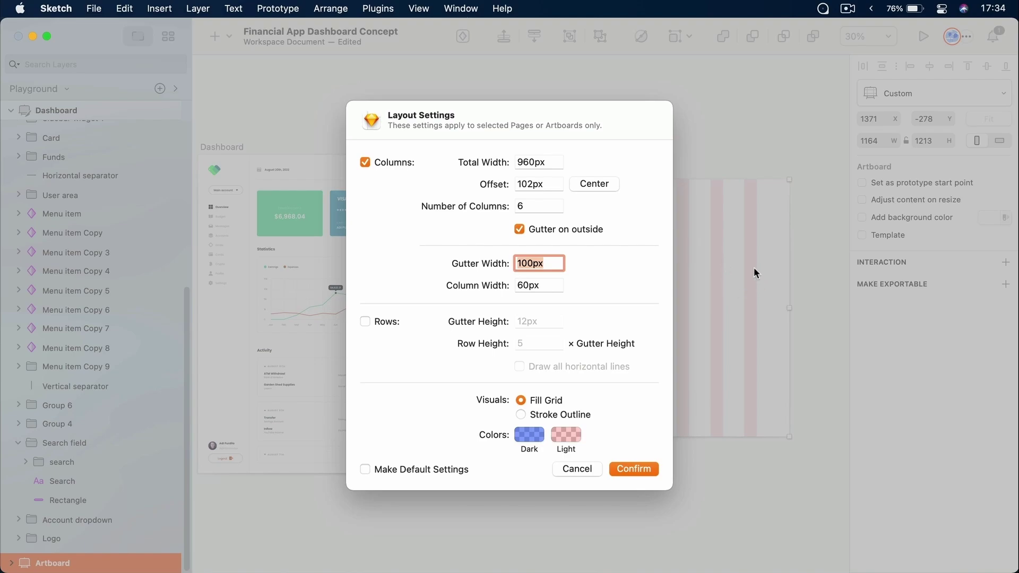
left_click(554, 282)
double_click(528, 285)
type("100")
key("Tab")
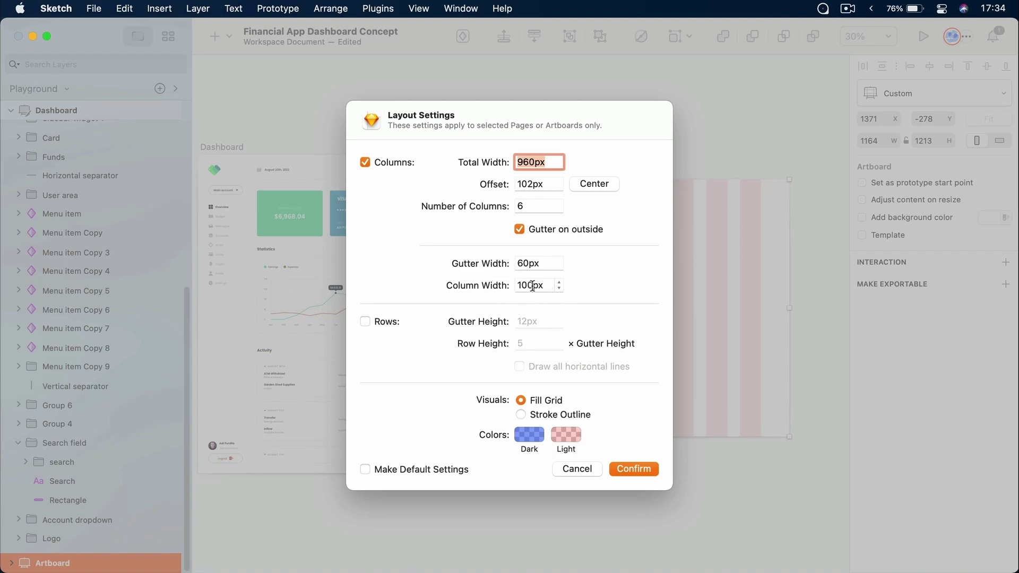
left_click(594, 182)
left_click(639, 469)
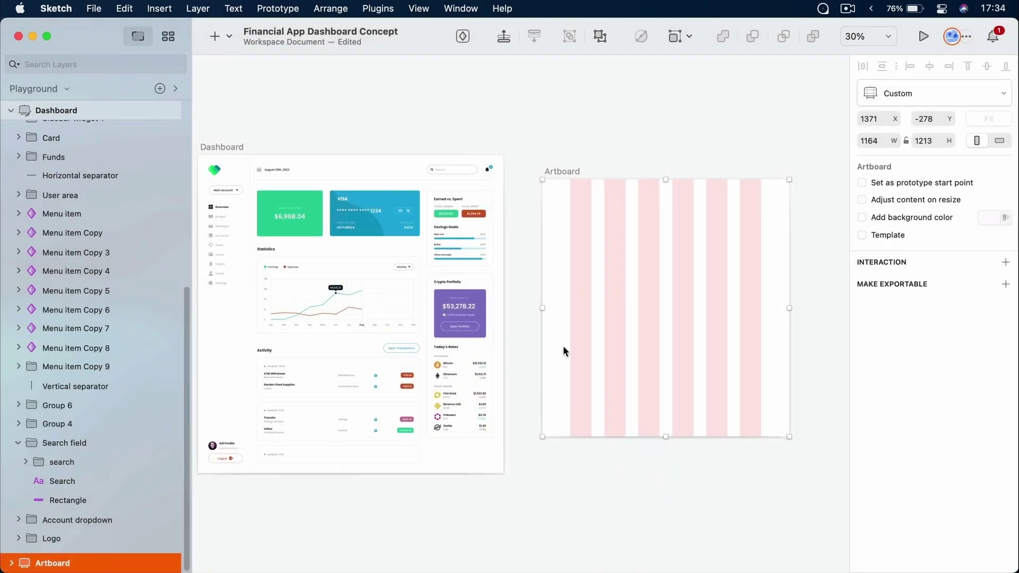
Draw a grey rectangle from the first column's left edge across to column three
left_click(691, 278, "super")
scroll(690, 278, "up", 5)
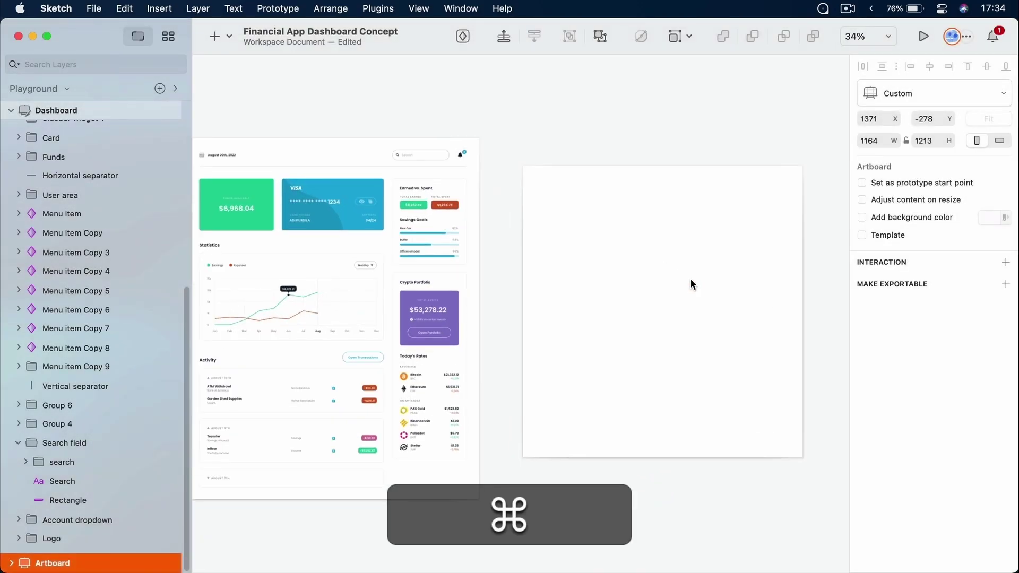
scroll(690, 279, "up", 4)
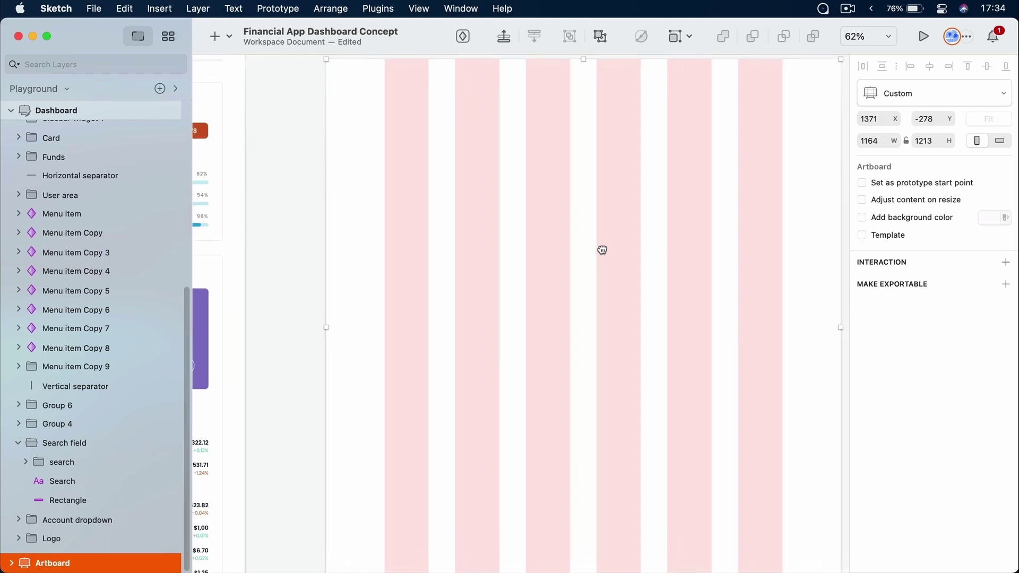
left_click(550, 256, "super")
scroll(547, 252, "down", 3)
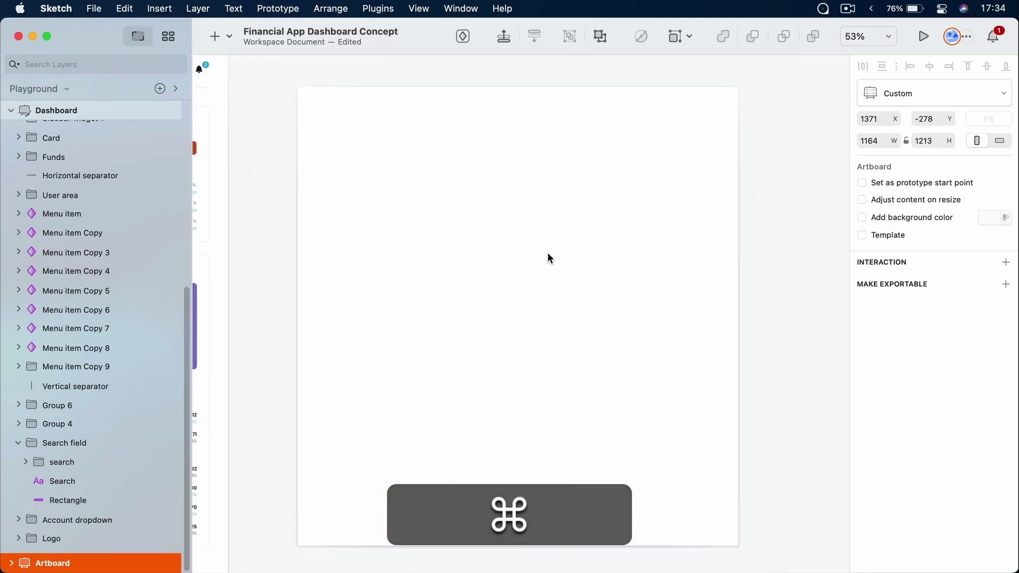
left_click_drag(567, 245, 596, 239)
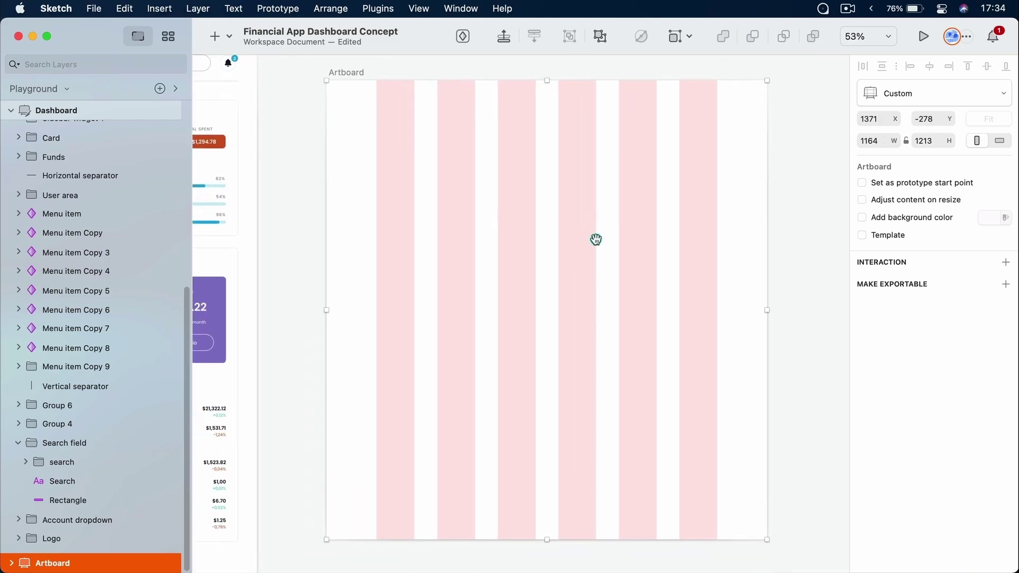
left_click(783, 239)
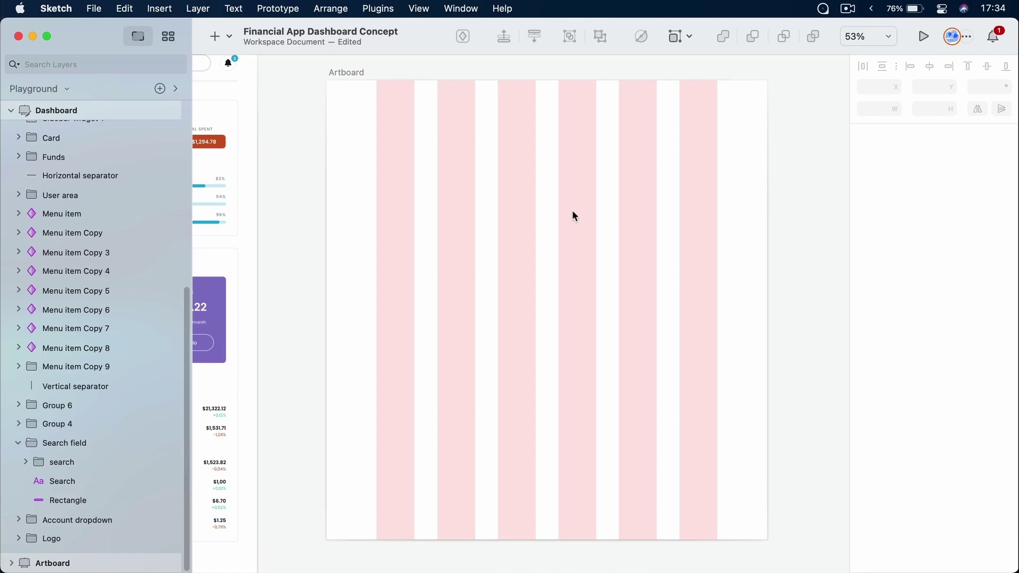
key("r")
left_click_drag(456, 169, 571, 307)
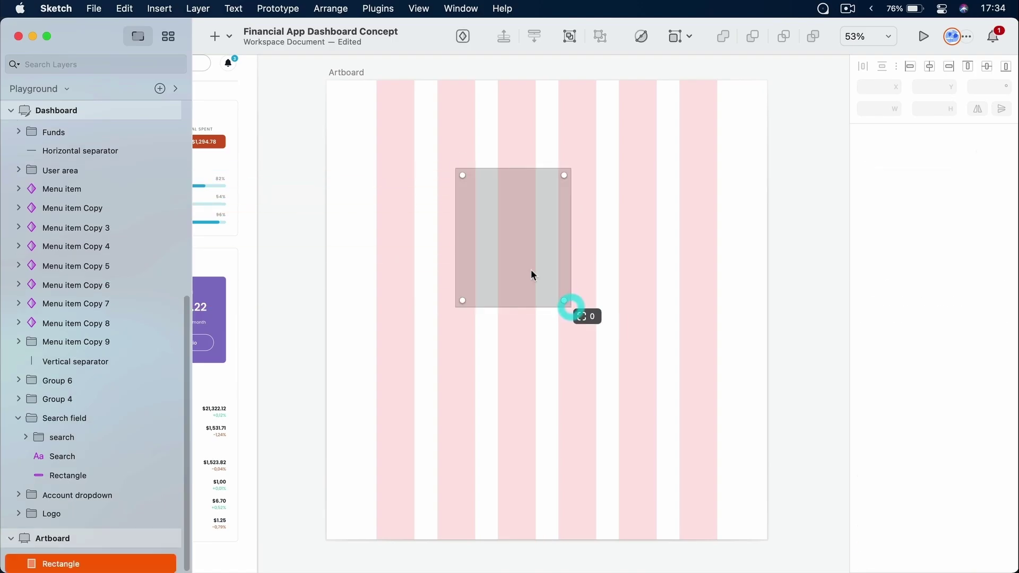
left_click_drag(479, 216, 402, 211)
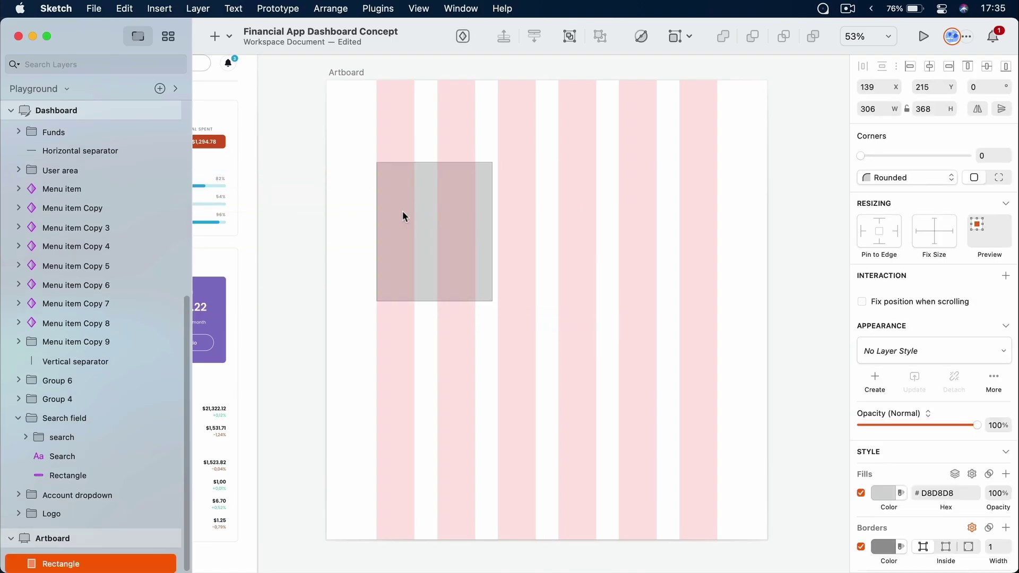
left_click_drag(493, 231, 536, 232)
Toggle the layout columns off and on to check the rectangle's alignment
left_click(620, 347)
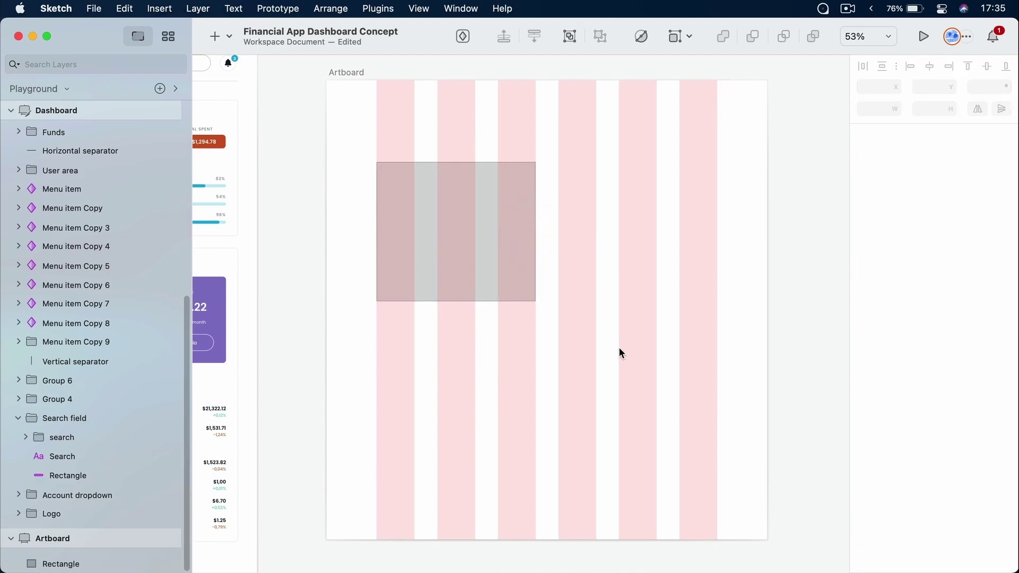
key("ctrl+l")
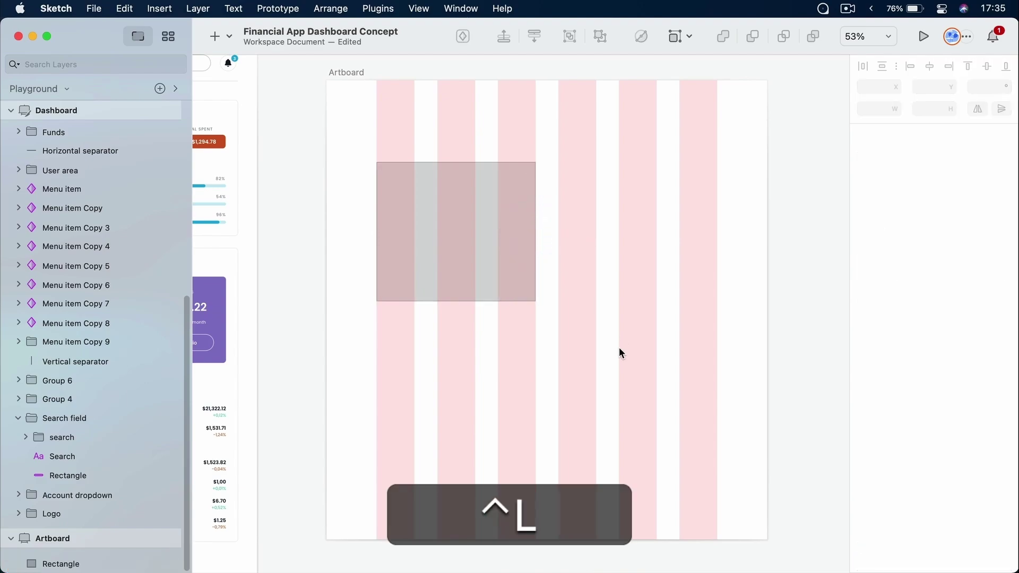
key("ctrl+l")
key("ctrl+l")
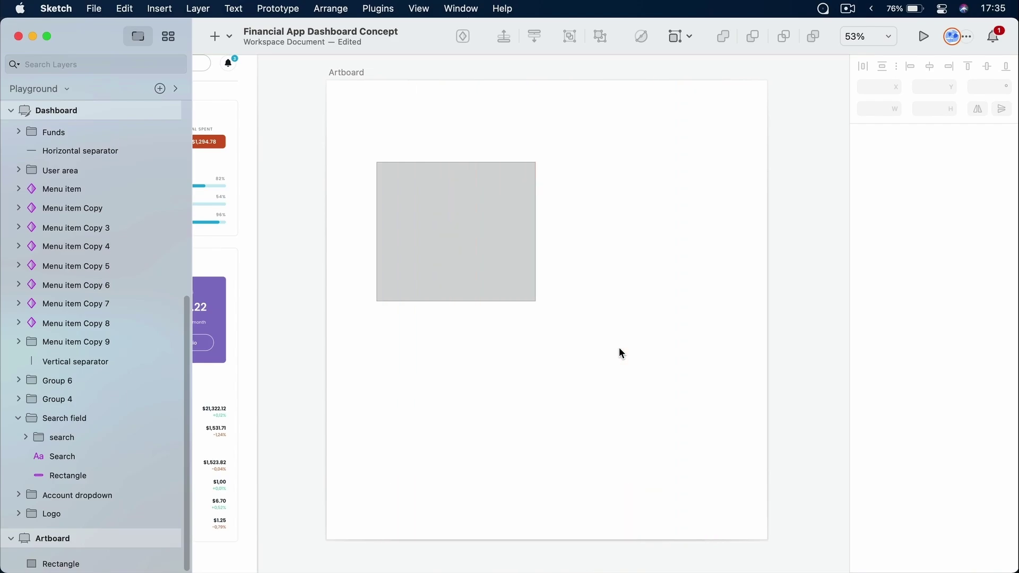
key("ctrl+l")
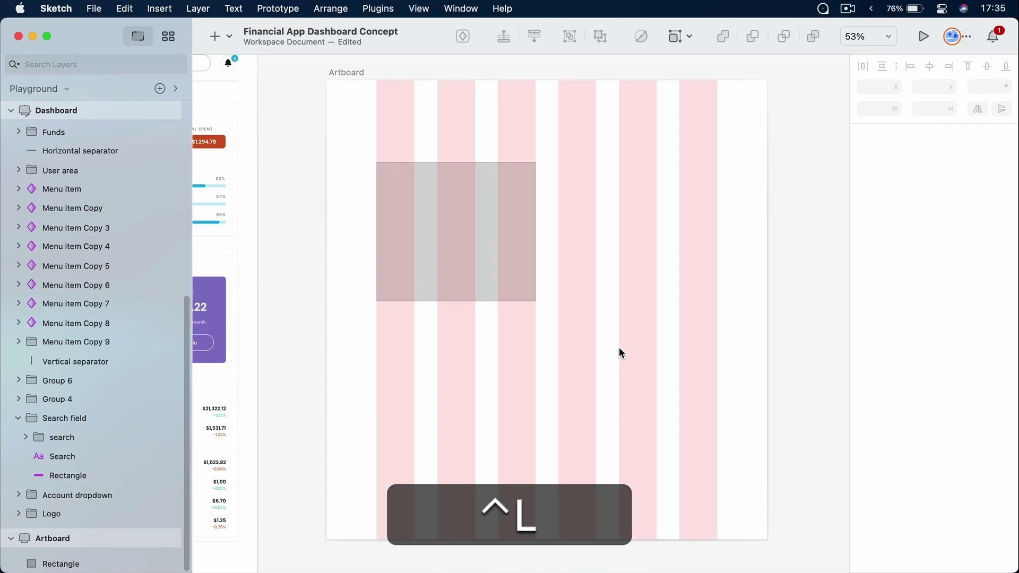
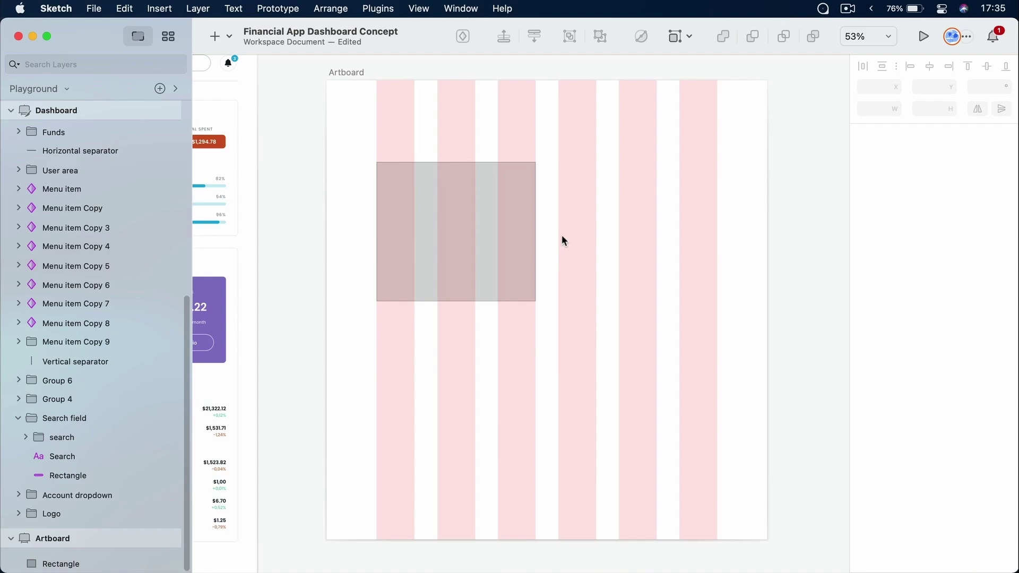
Delete the test artboard holding the grey rectangle and pink columns
left_click(344, 71)
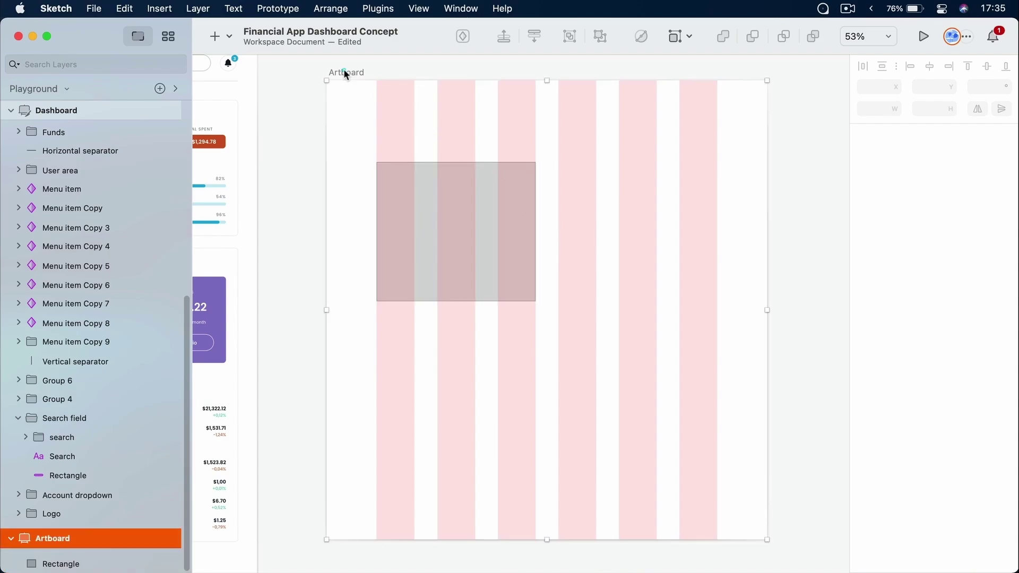
key("Delete")
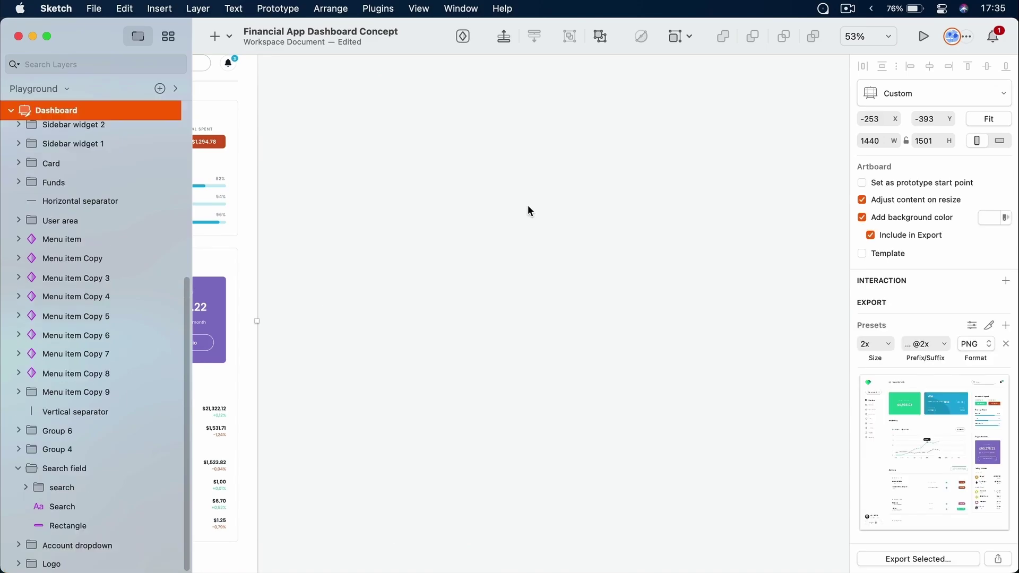
Fit the Dashboard artboard in view and show its column layout overlay
key("super+1")
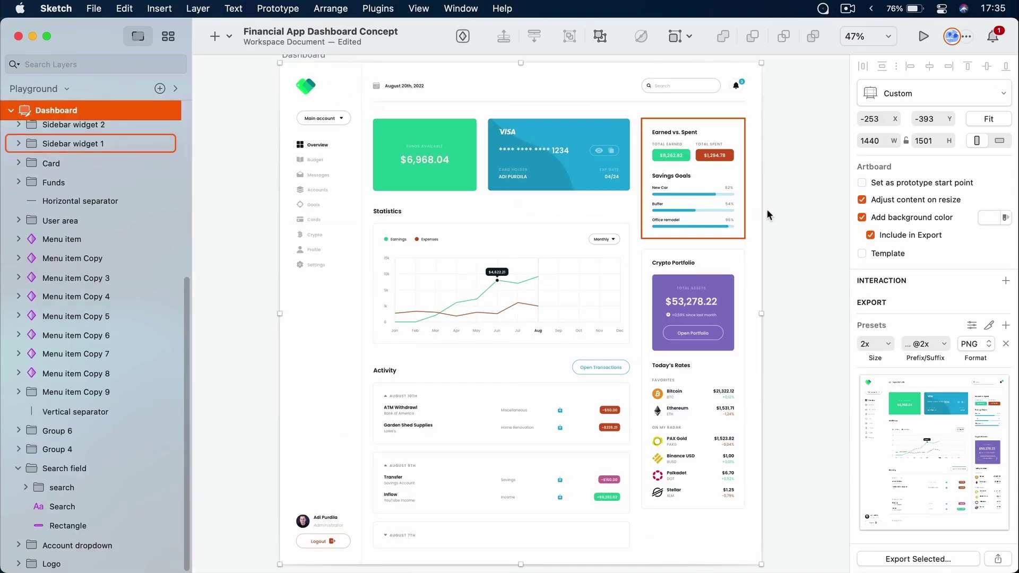
key("ctrl")
key("ctrl+l")
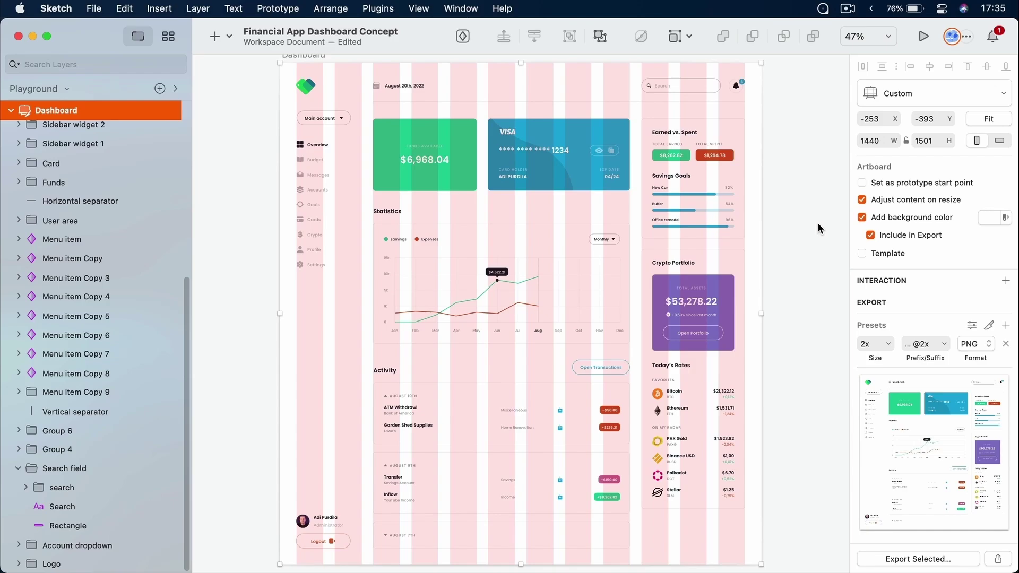
Centre the 12-column layout (1376px wide, 35px gutters) on the Dashboard and hide the interface
left_click(871, 36)
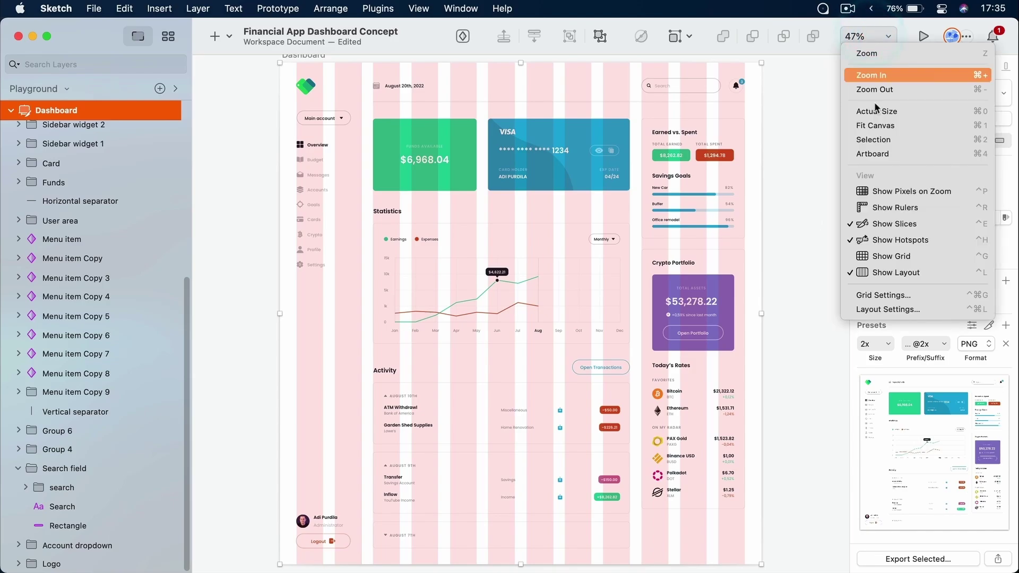
left_click(886, 309)
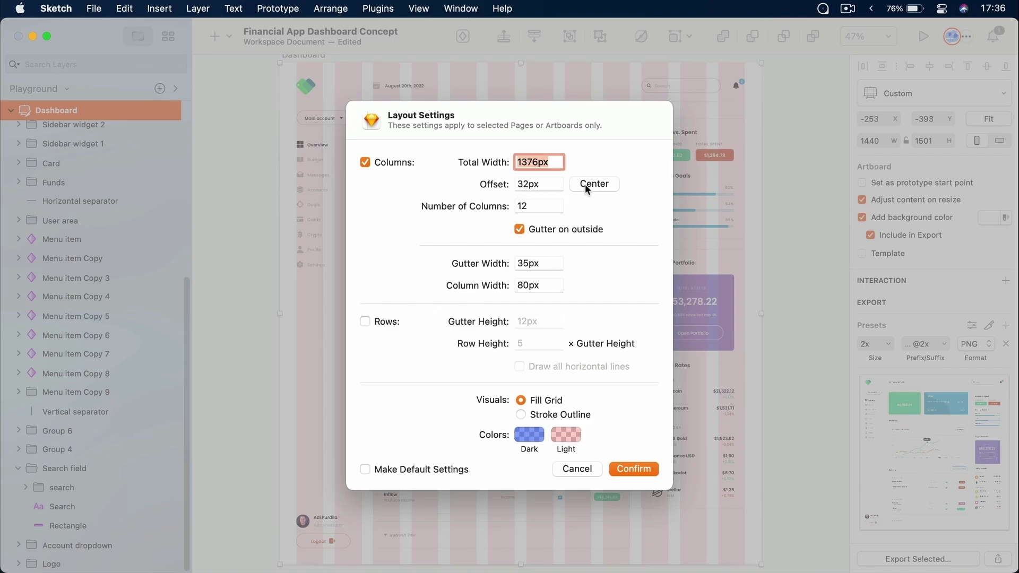
left_click(622, 469)
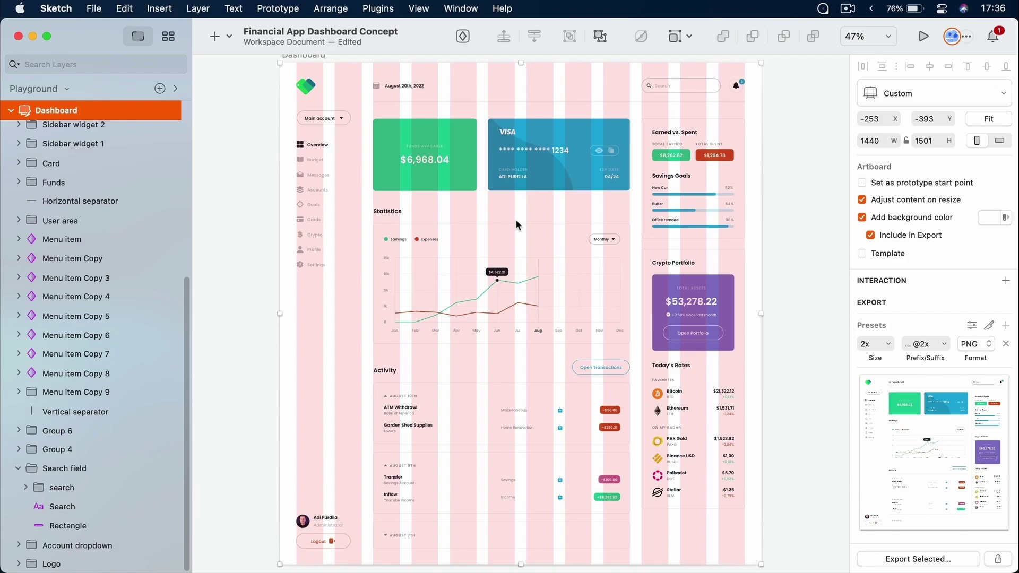
key("super+i")
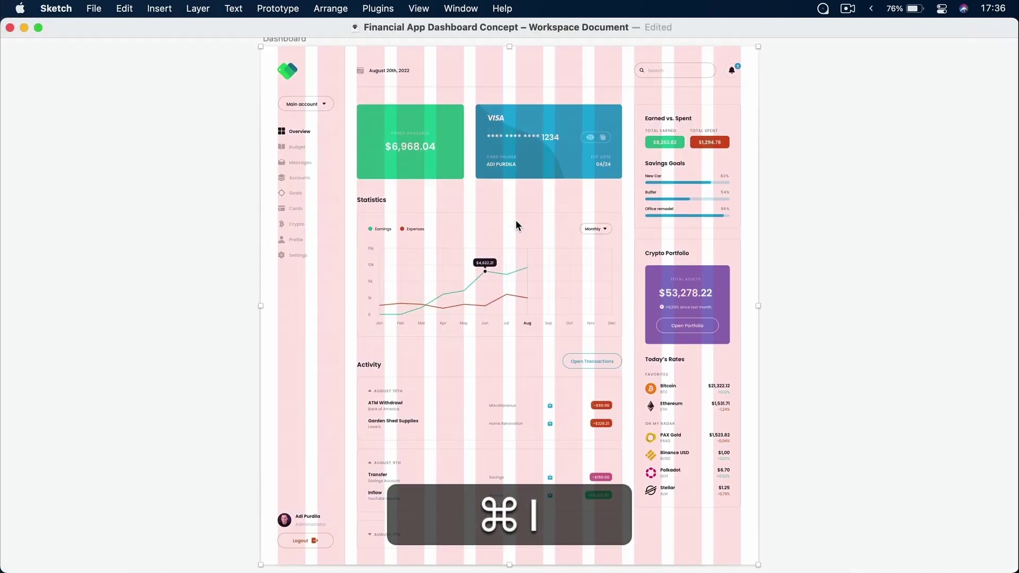
View the Dashboard at actual size and scroll through it against the column grid
key("super+0")
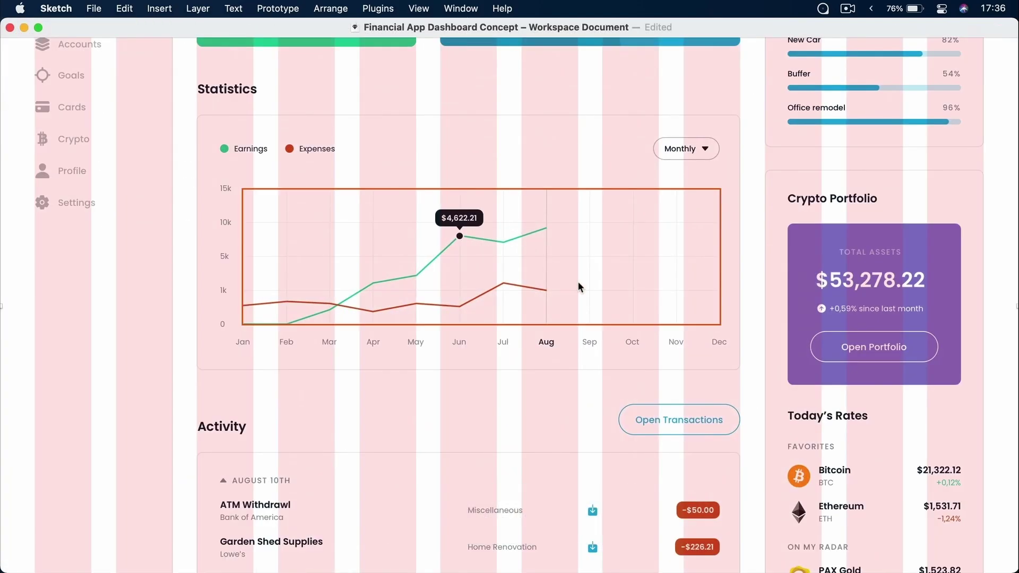
scroll(579, 285, "up", 6)
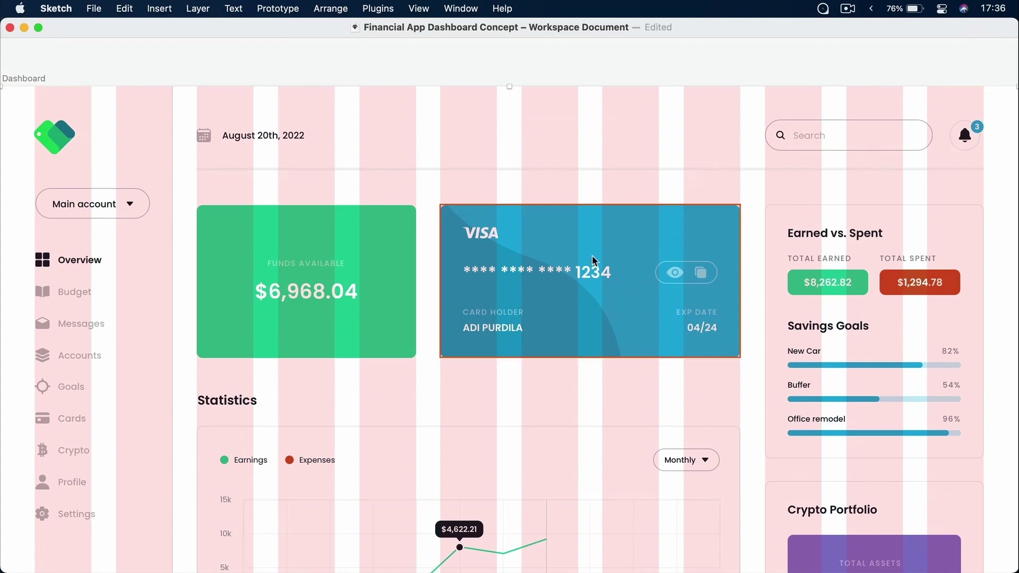
scroll(285, 177, "down", 1)
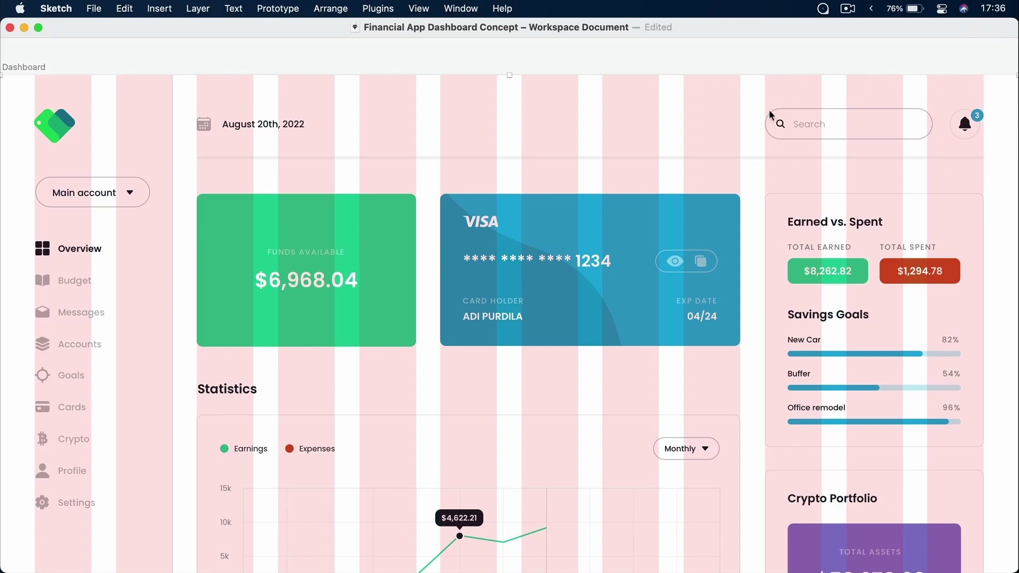
scroll(764, 139, "down", 5)
scroll(906, 180, "down", 12)
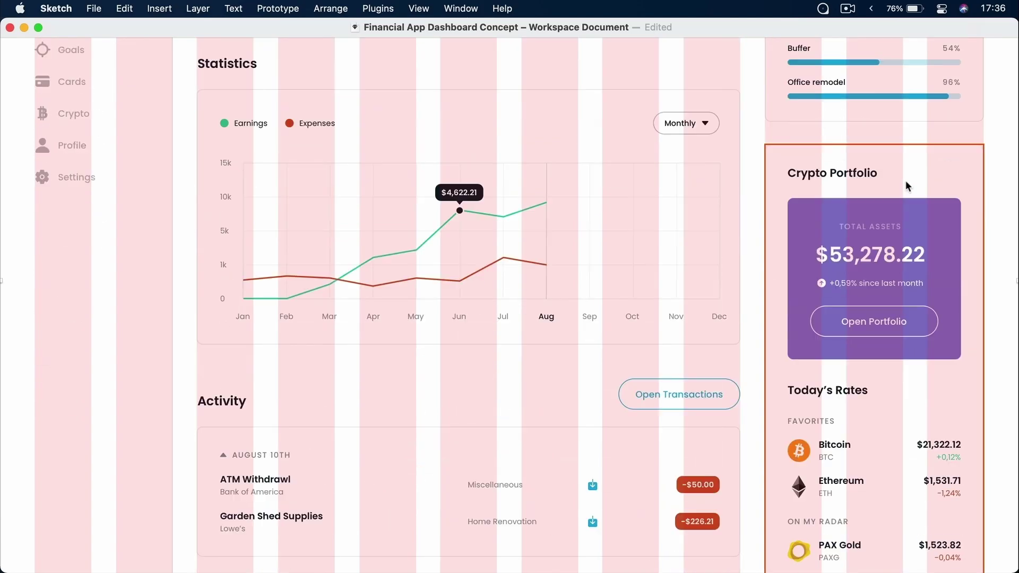
scroll(907, 184, "down", 7)
scroll(909, 187, "down", 8)
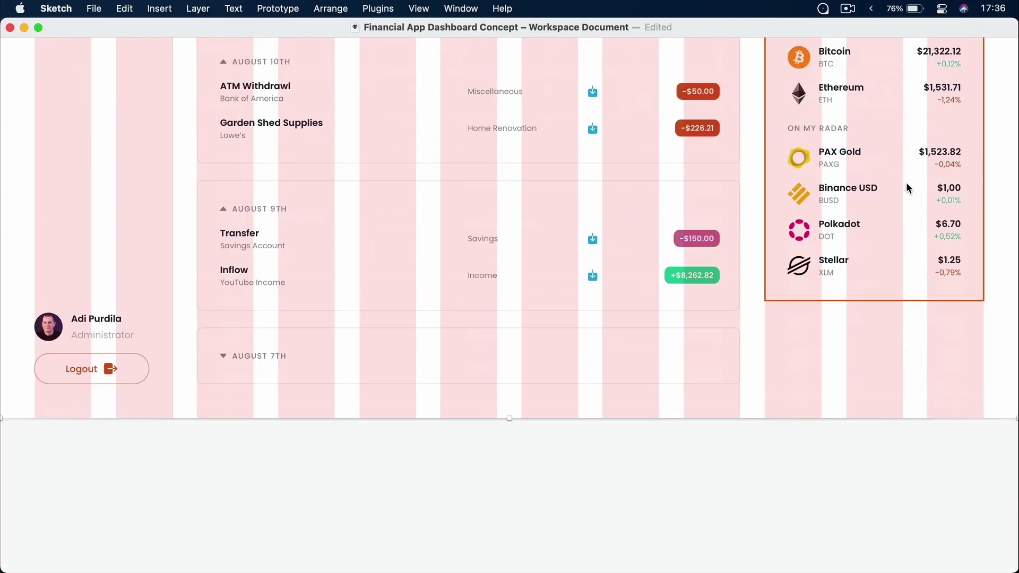
scroll(907, 187, "up", 20)
scroll(906, 182, "up", 9)
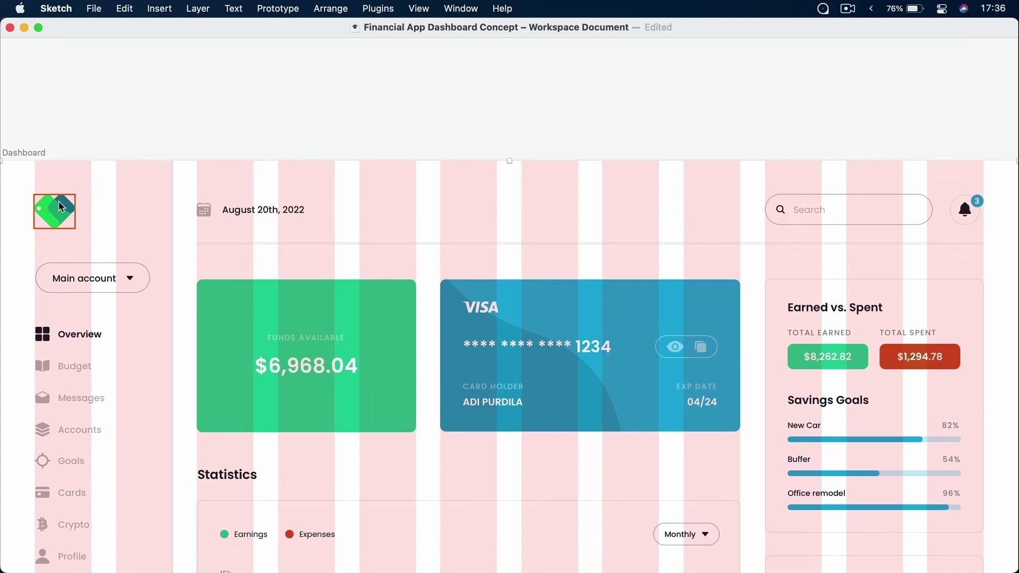
scroll(61, 207, "down", 3)
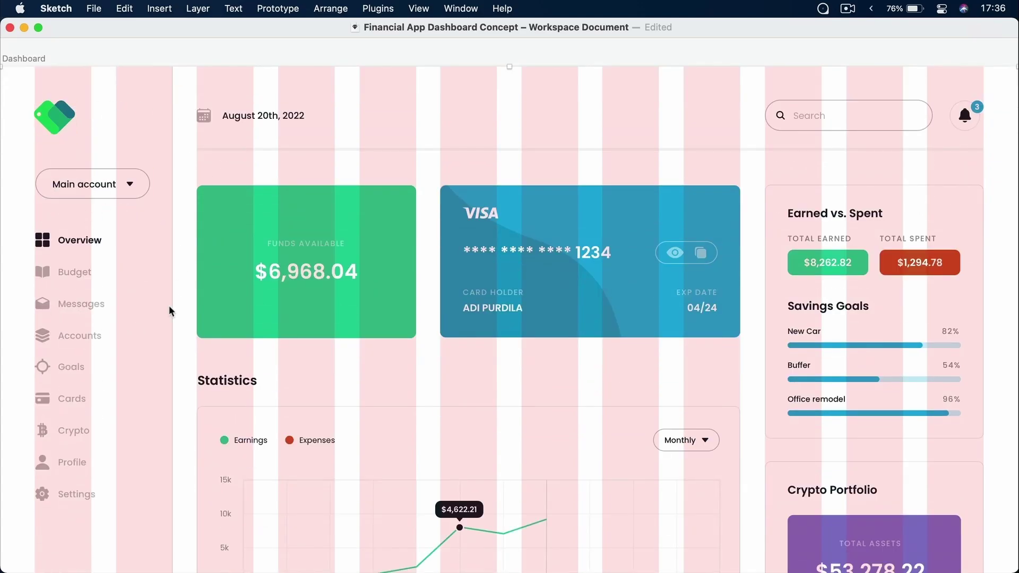
scroll(74, 274, "down", 20)
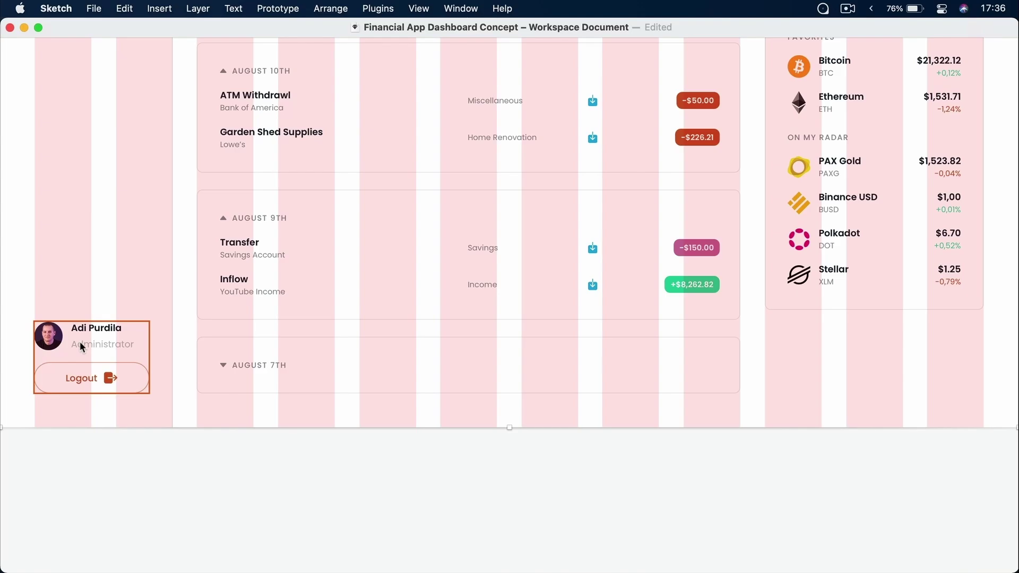
scroll(79, 342, "up", 20)
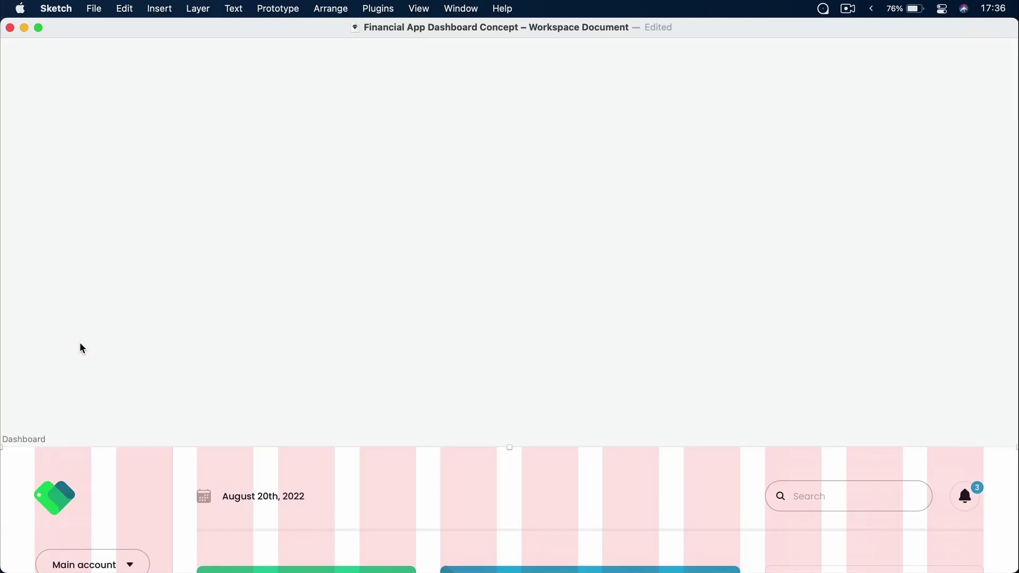
scroll(80, 342, "down", 4)
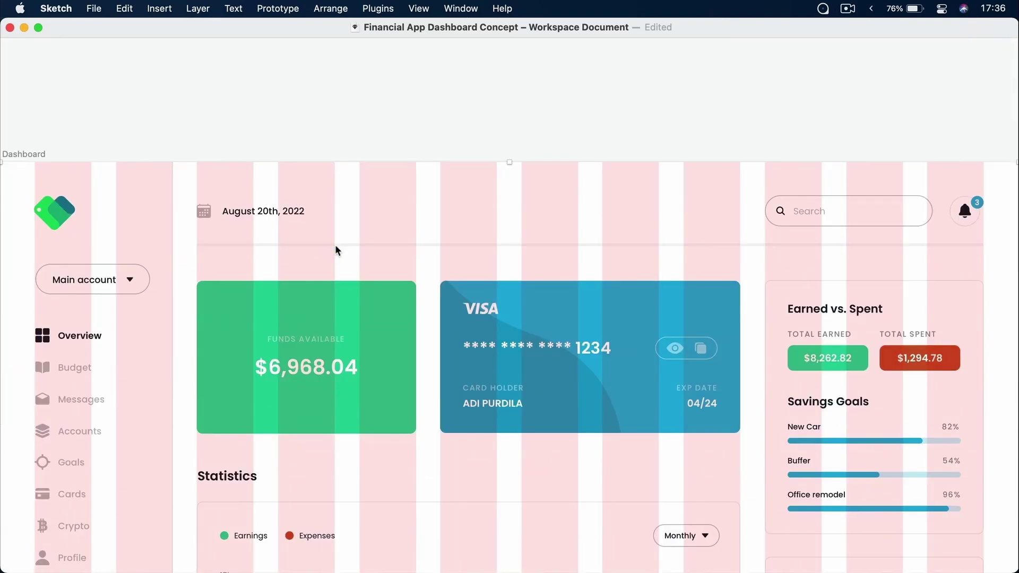
scroll(336, 247, "down", 5)
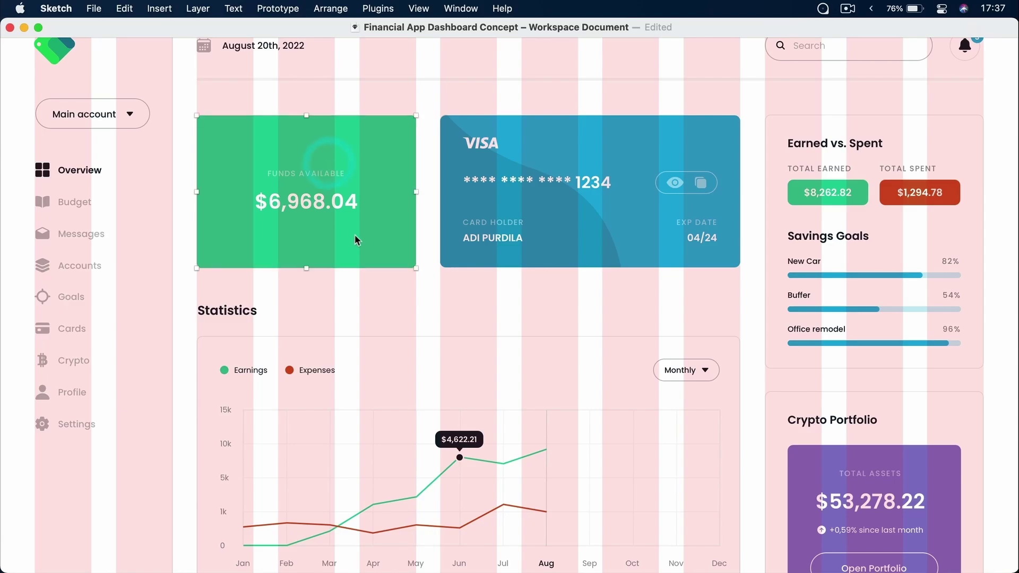
Select the Visa card and Statistics chart card to check their alignment to the columns
left_click(582, 149)
scroll(527, 308, "down", 5)
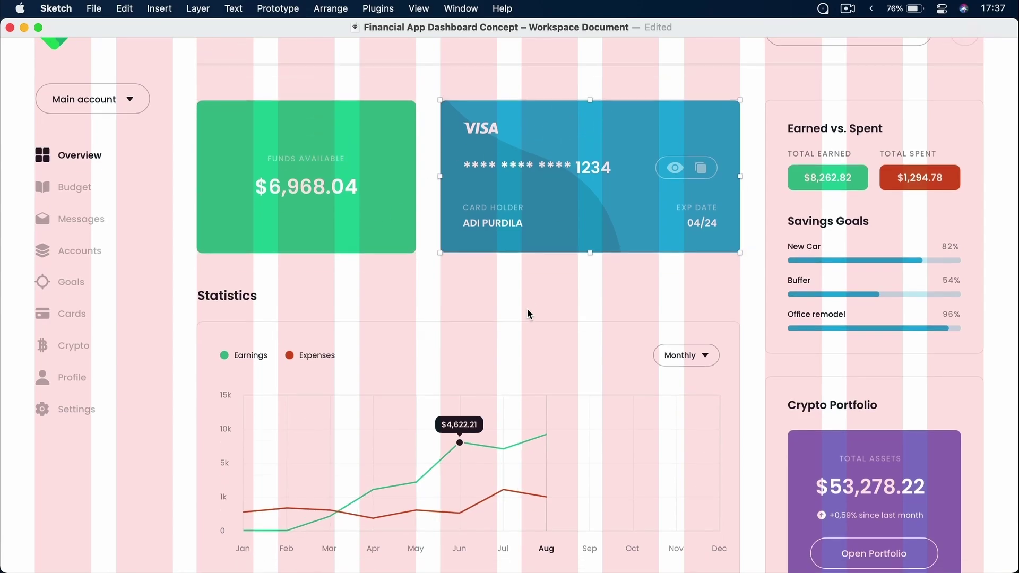
left_click(541, 212)
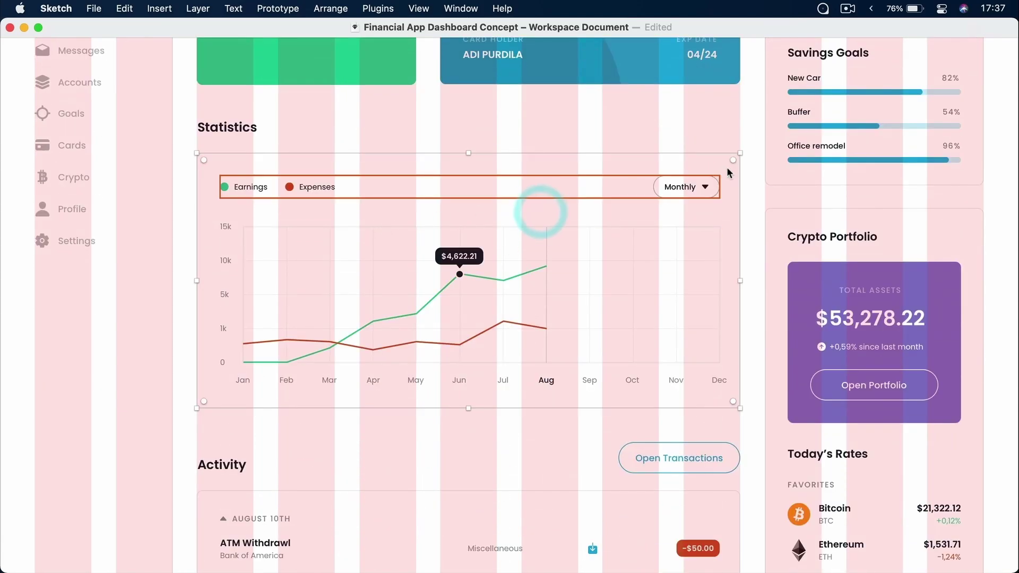
scroll(404, 277, "down", 10)
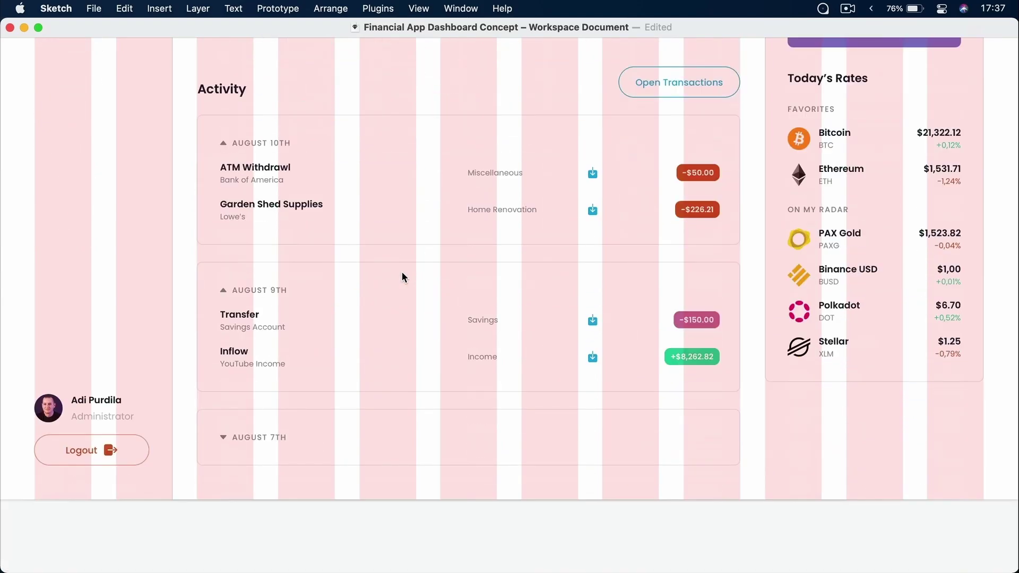
scroll(469, 289, "up", 5)
scroll(469, 291, "up", 5)
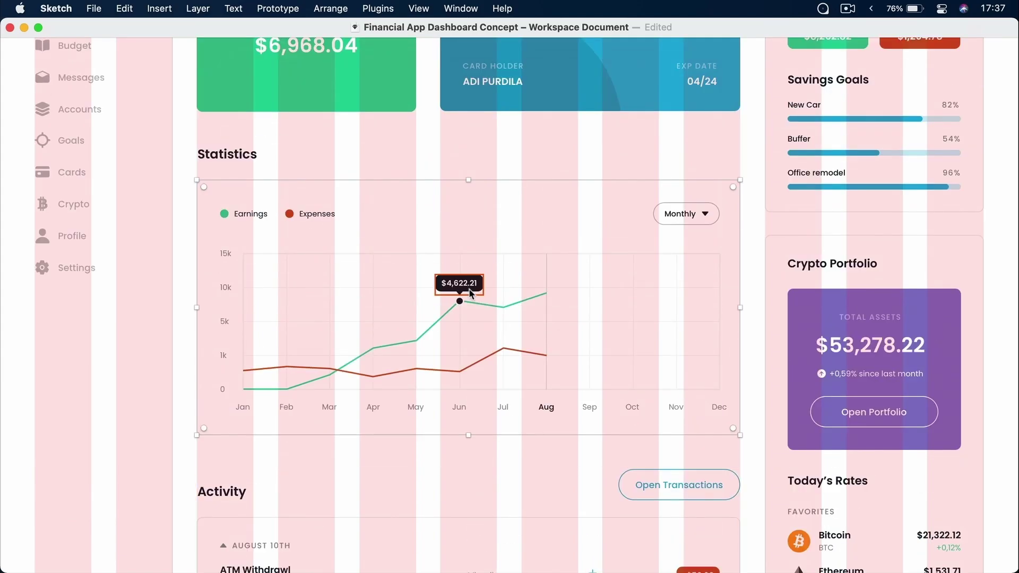
scroll(470, 292, "up", 5)
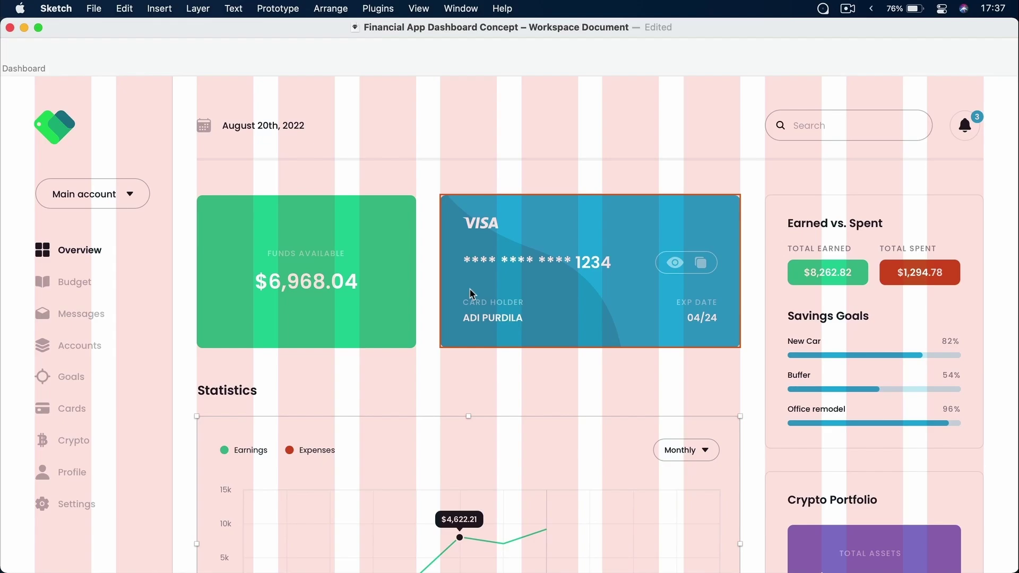
Switch the 12-column overlay off so the Dashboard design shows on its own
key("ctrl+l")
key("ctrl+l")
key("ctrl+l")
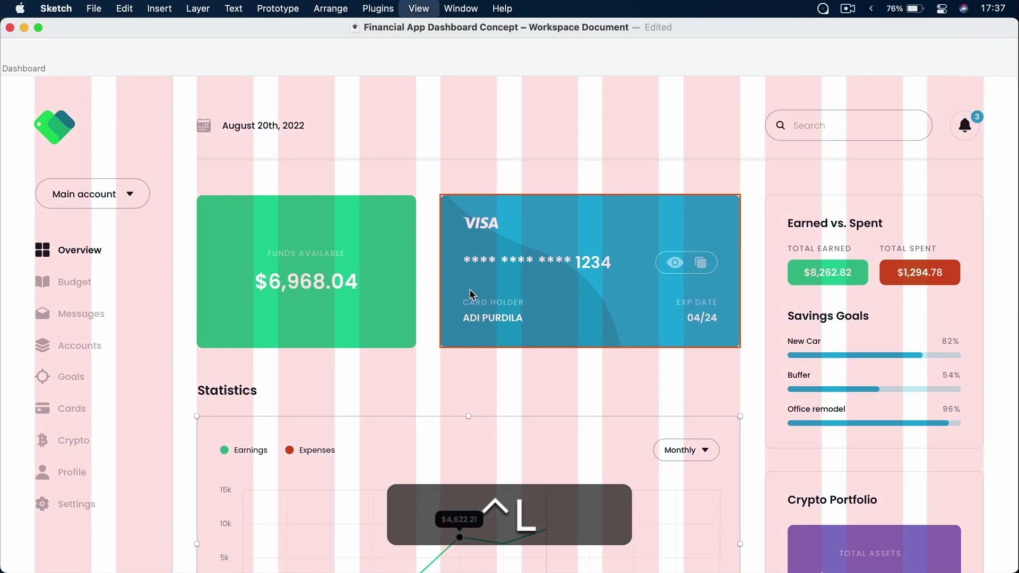
key("ctrl+l")
key("ctrl+l")
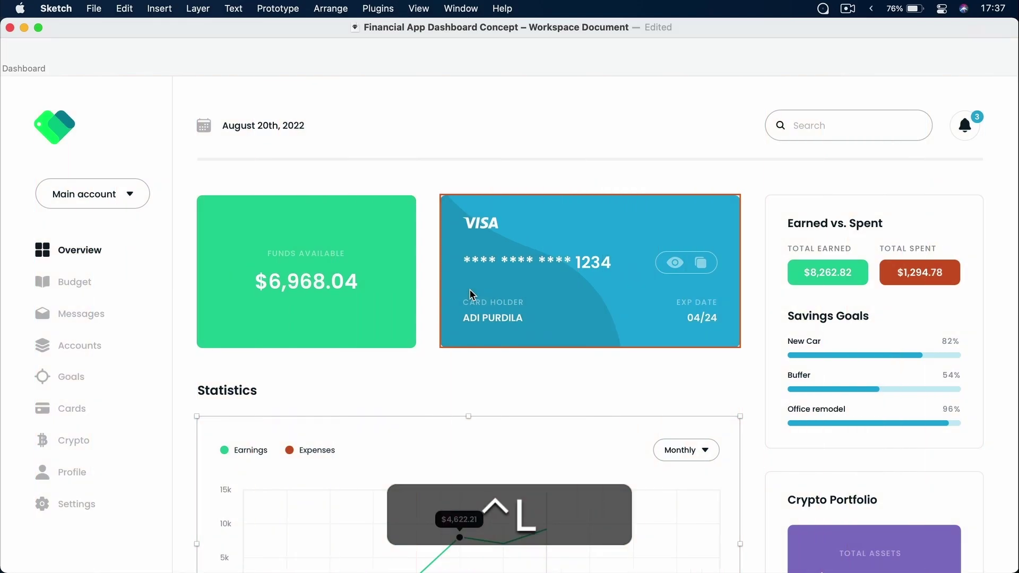
key("ctrl+l")
key("ctrl+l")
key("ctrl+super+l")
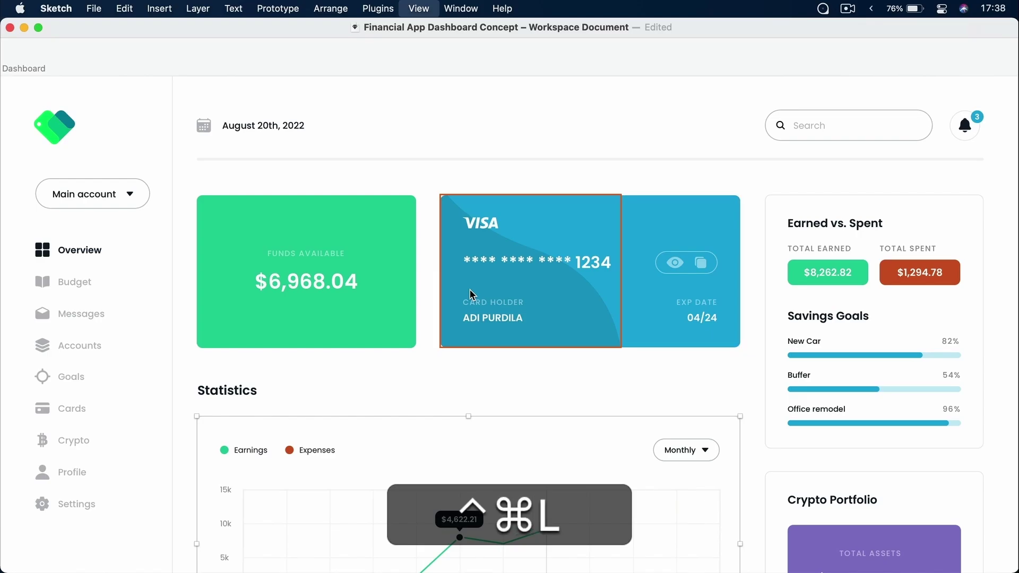
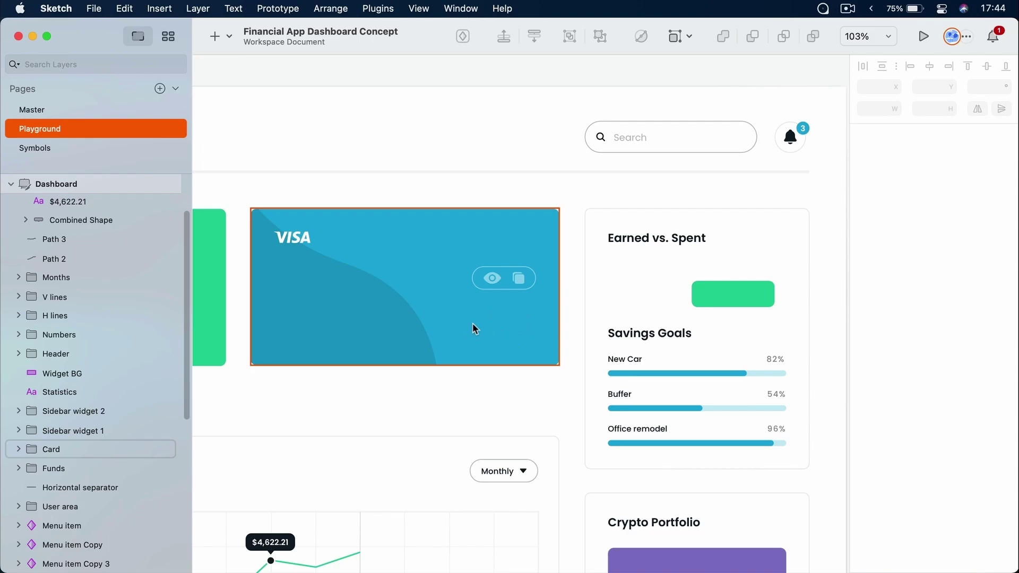
Bring the blue VISA card into view and select its Card group
scroll(305, 289, "up", 5)
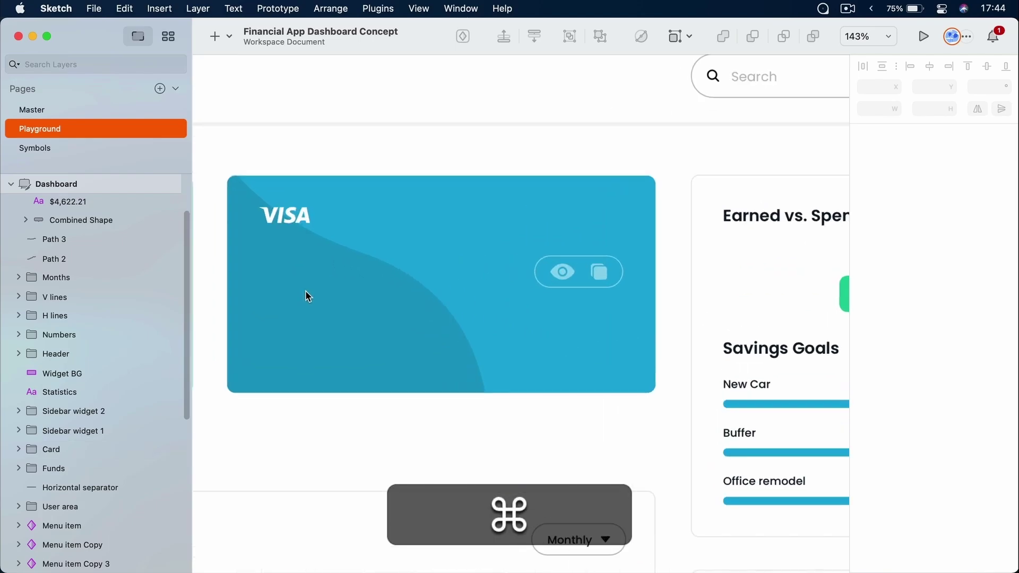
scroll(305, 295, "up", 2)
left_click(378, 282)
key("space")
left_click_drag(378, 283, 519, 264)
left_click(543, 247)
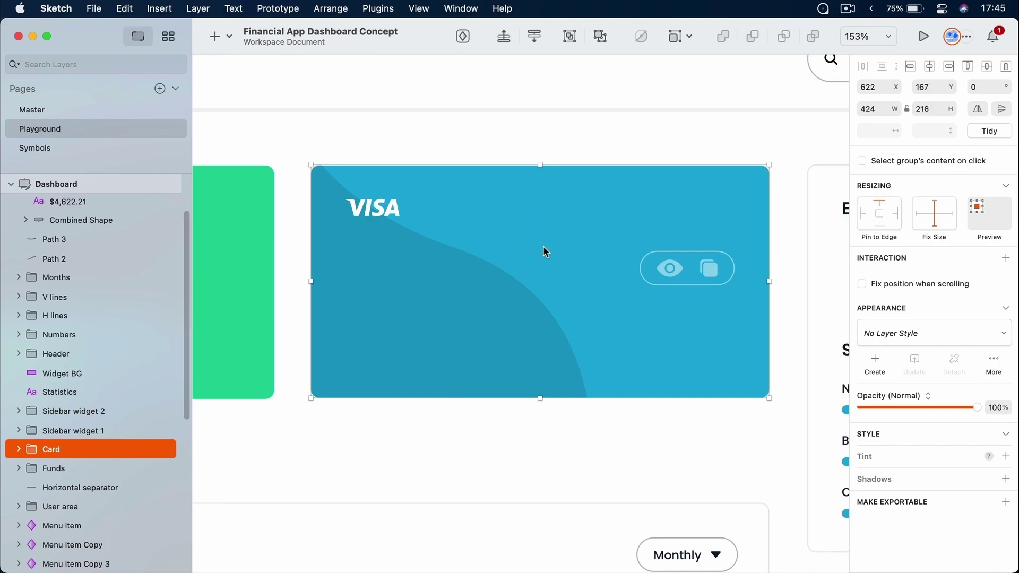
key("alt")
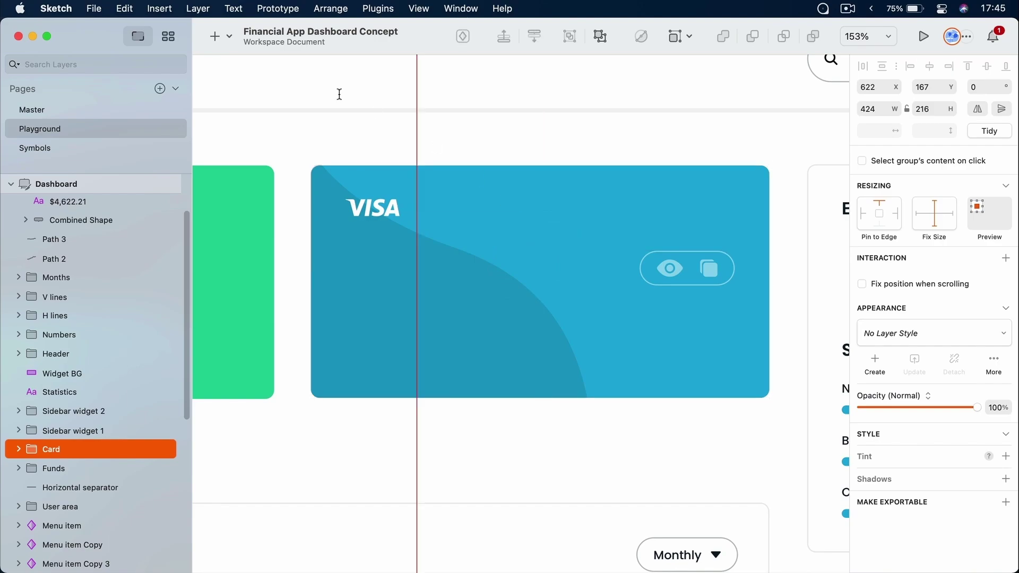
Add a text layer reading '**** **** **** 1234' on the card
left_click(225, 41)
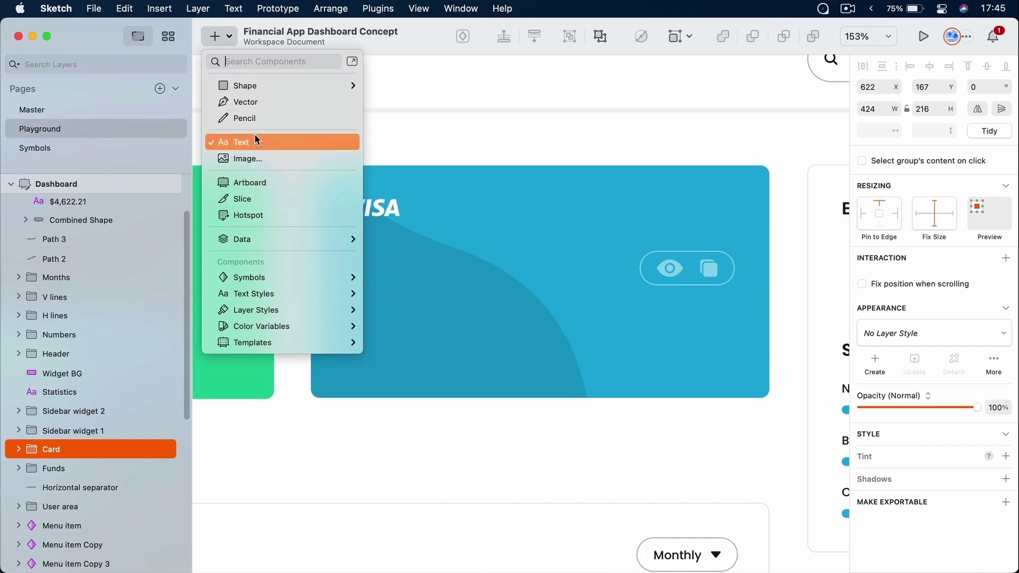
left_click(270, 139)
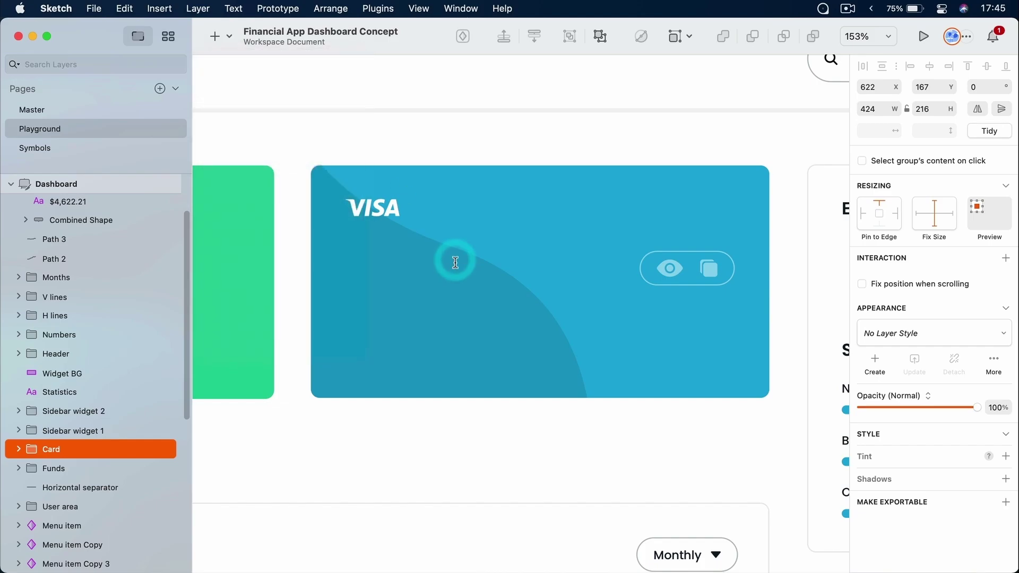
left_click(407, 256)
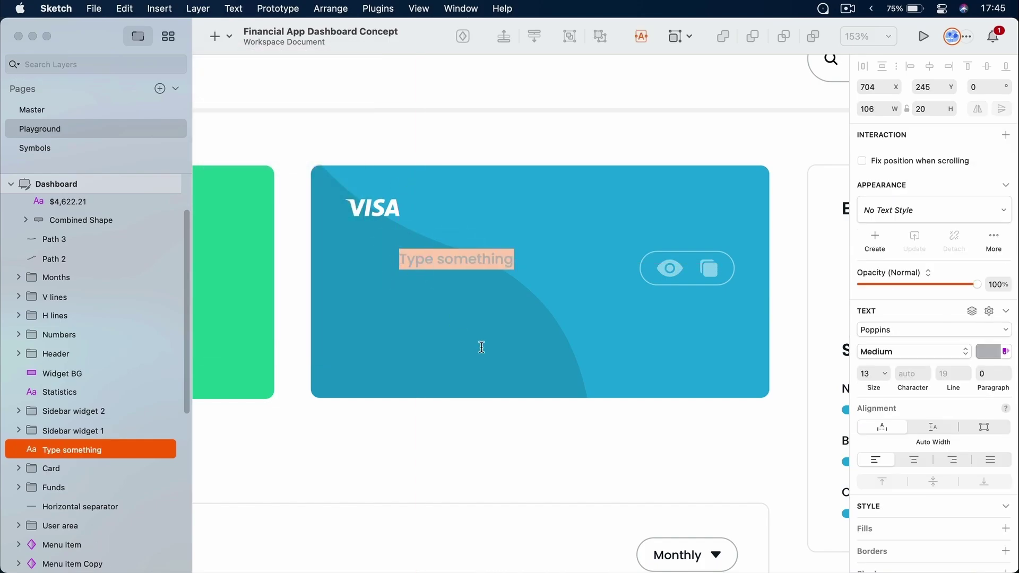
type("**** **** **** 1234")
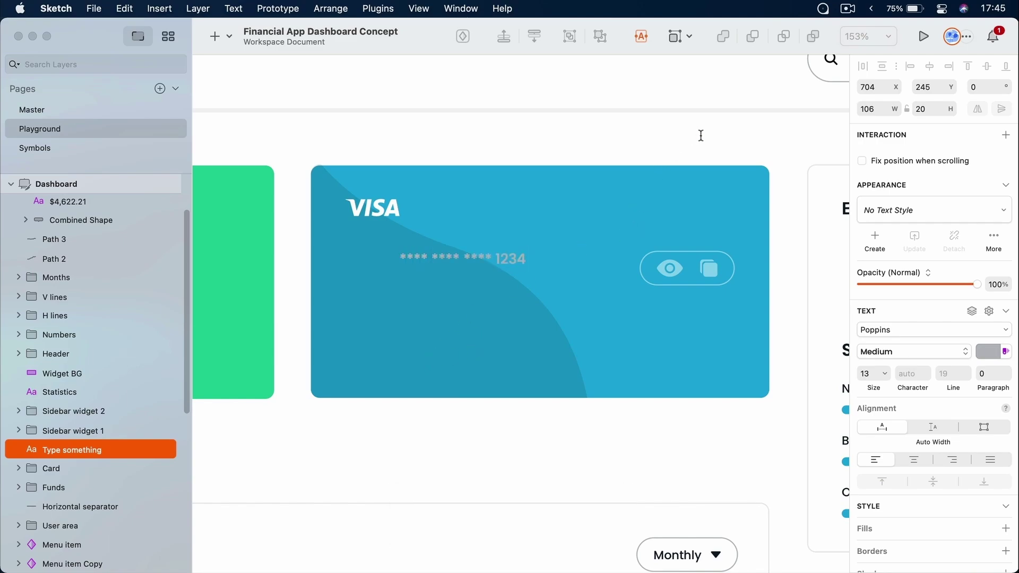
key("Escape")
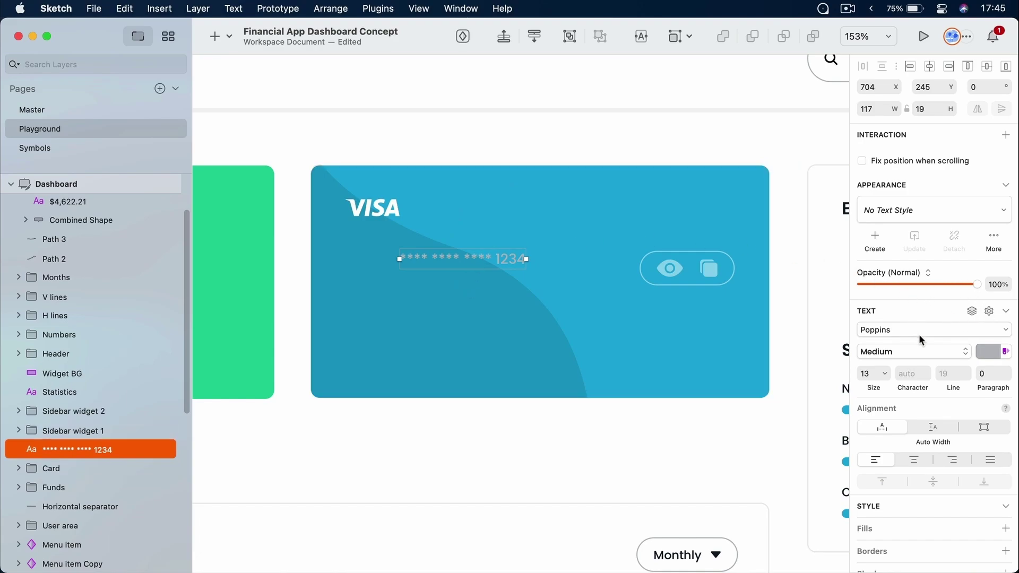
Change the card number text colour to white #FFFFFF
scroll(920, 338, "down", 3)
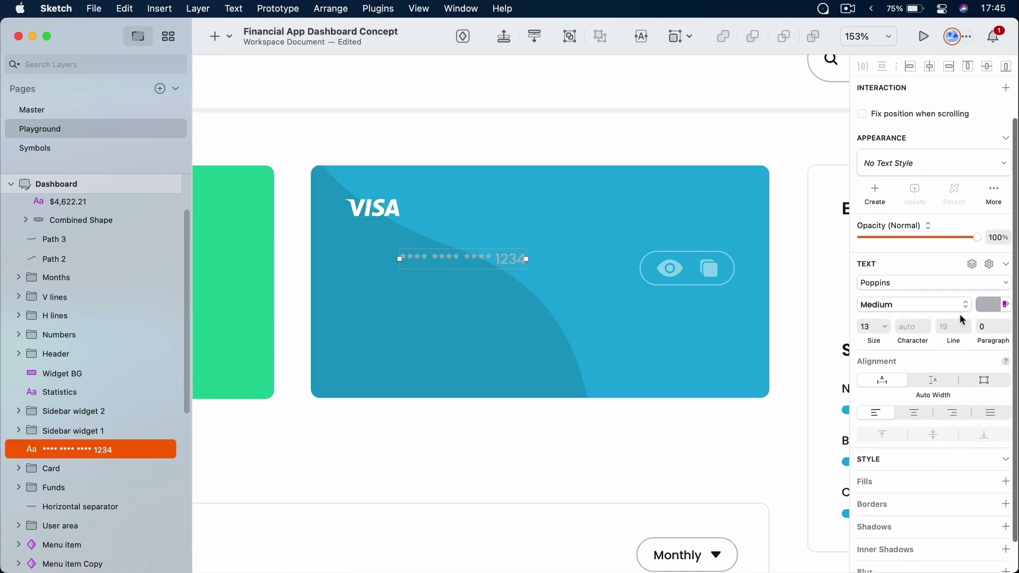
left_click(991, 306)
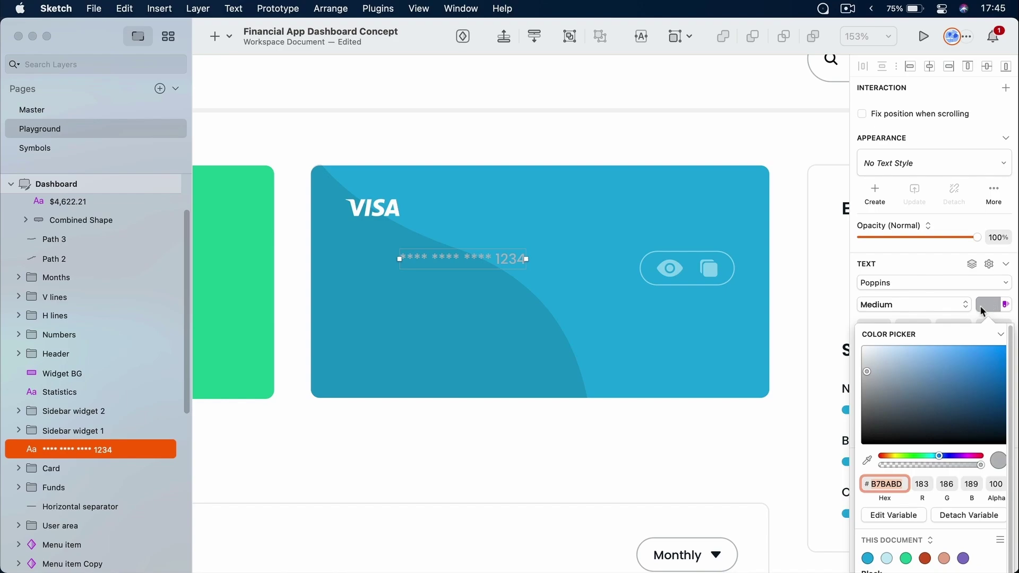
left_click_drag(922, 403, 863, 347)
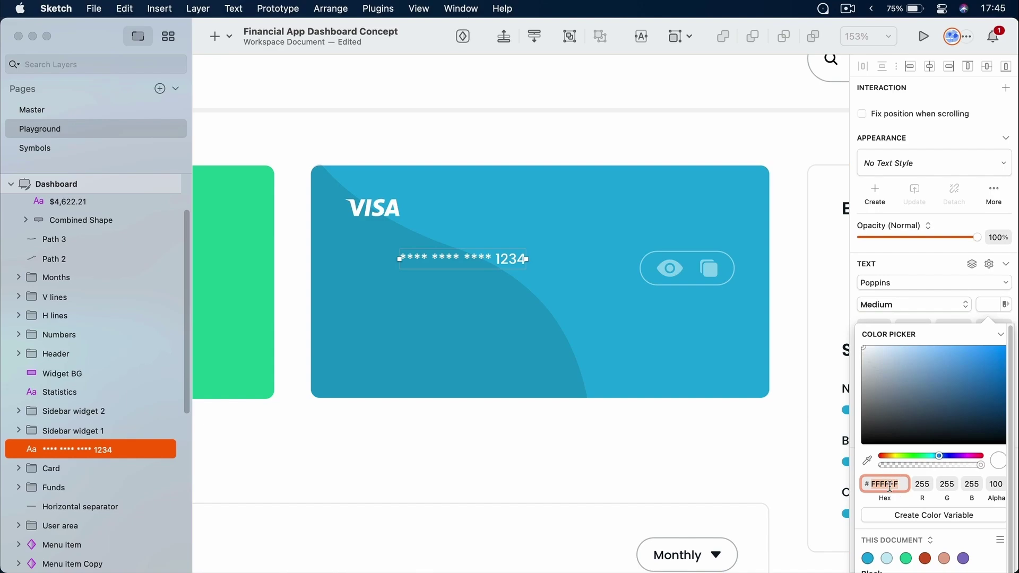
Set the card number font size to 23
left_click(1005, 304)
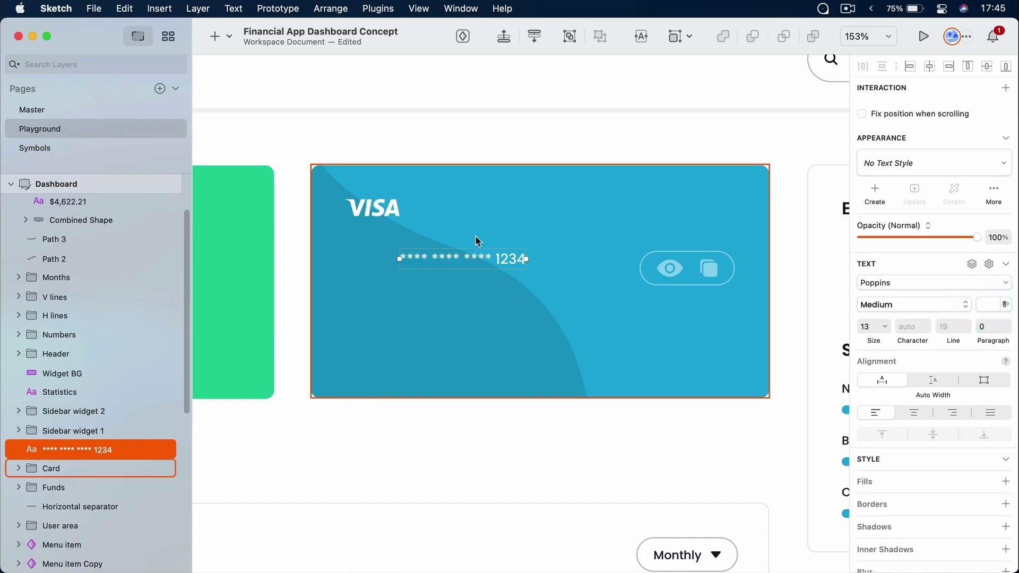
scroll(891, 361, "up", 3)
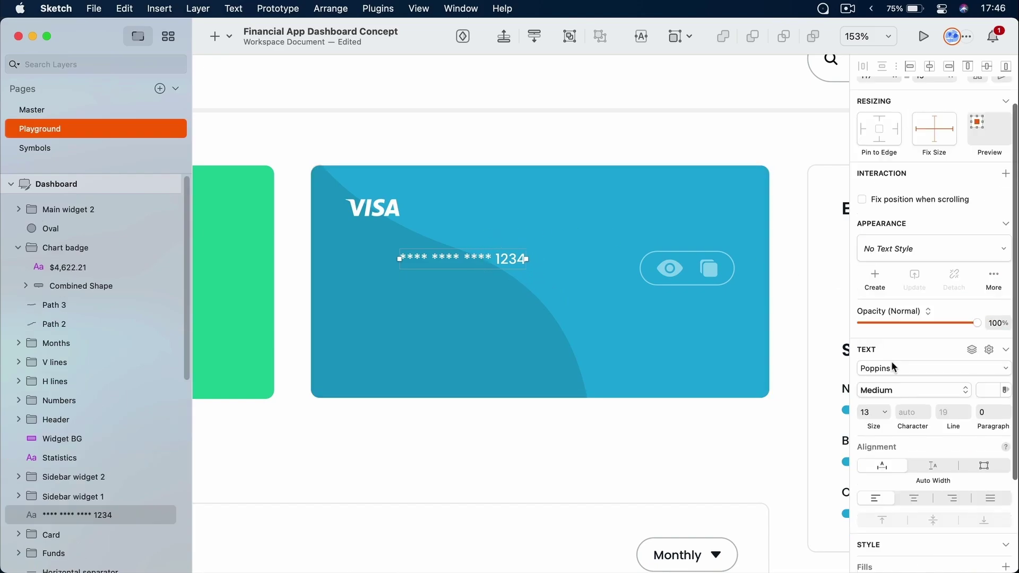
scroll(891, 361, "down", 2)
left_click_drag(887, 351, 890, 352)
left_click(876, 352)
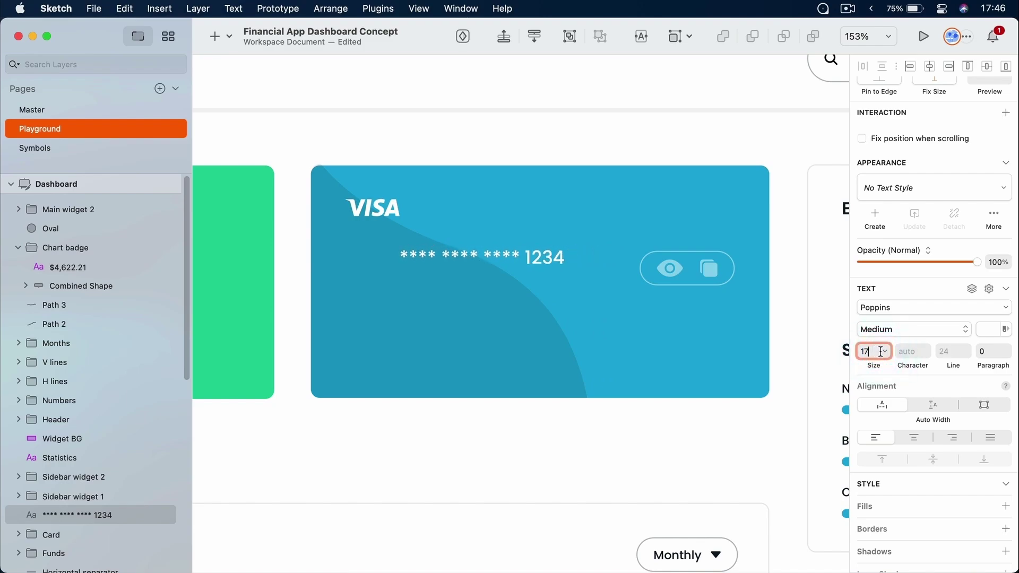
left_click(885, 352)
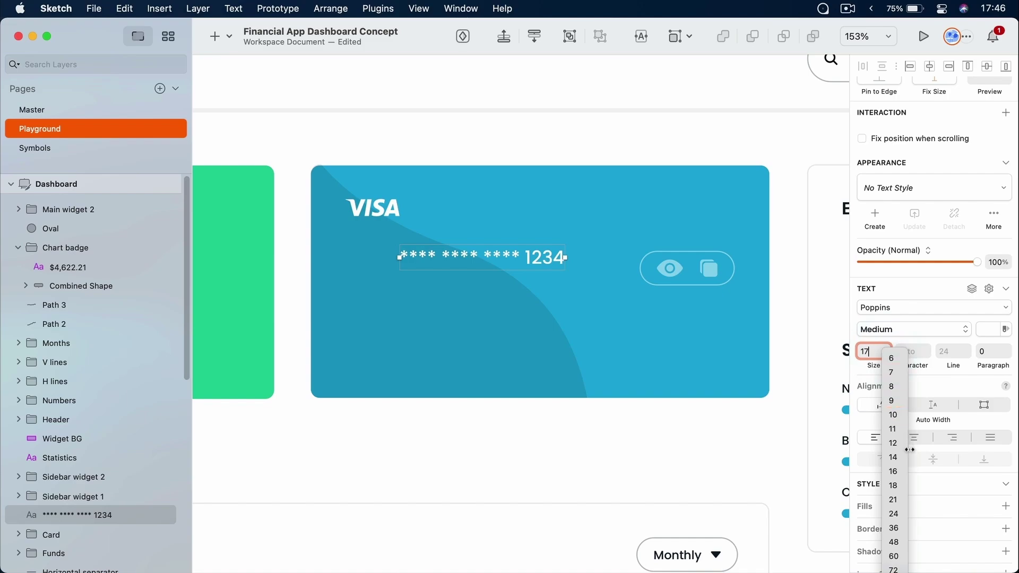
left_click(896, 515)
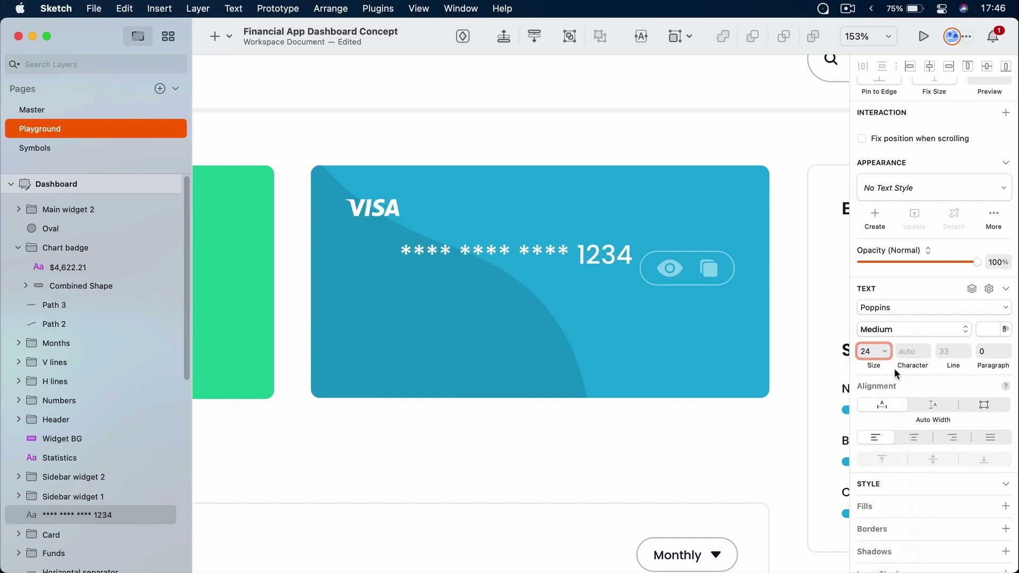
key("BackSpace")
type("3")
key("Return")
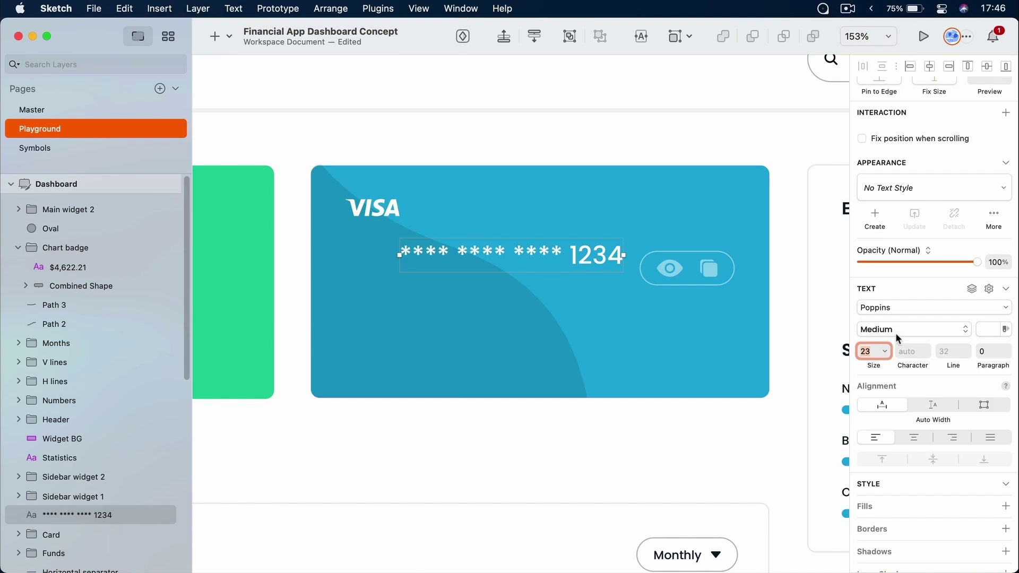
Make the card number SemiBold with 0 character spacing and left alignment
left_click(918, 326)
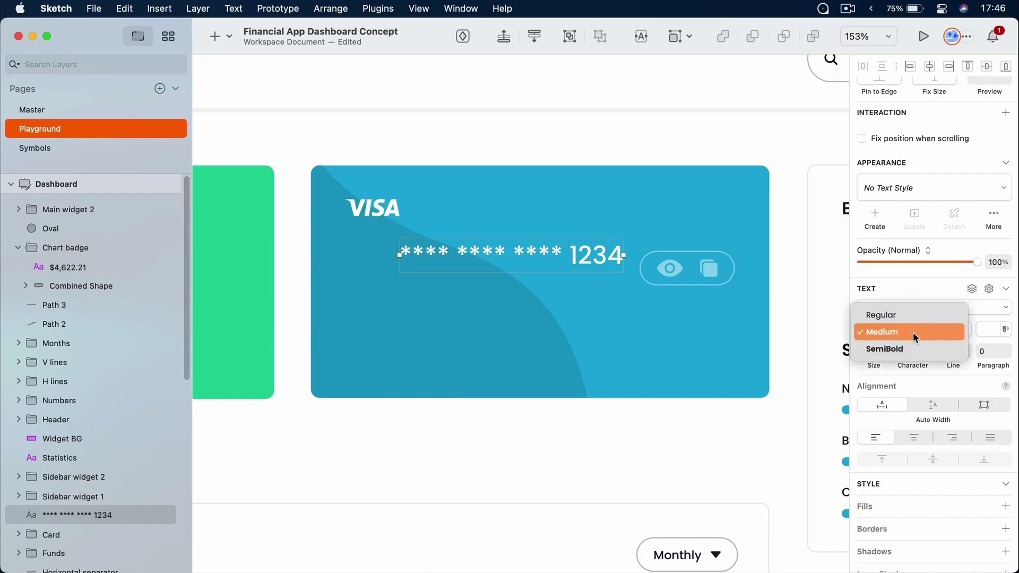
left_click(906, 349)
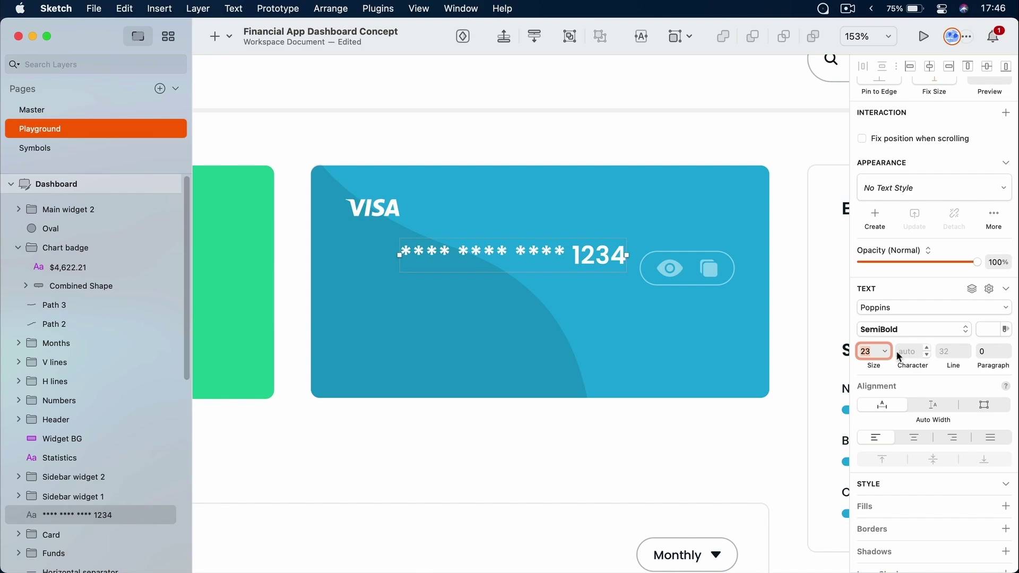
left_click(926, 350)
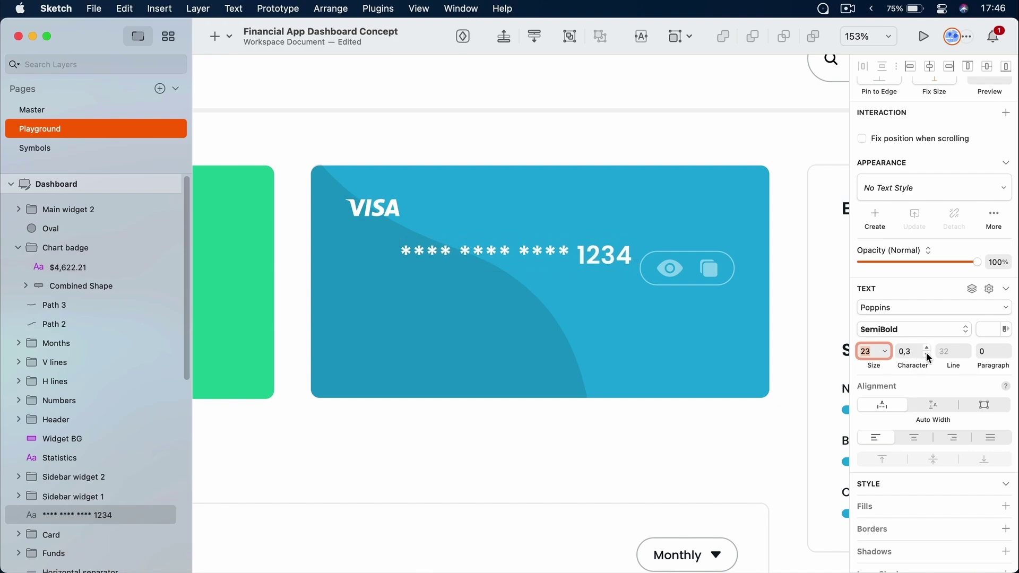
left_click(927, 355)
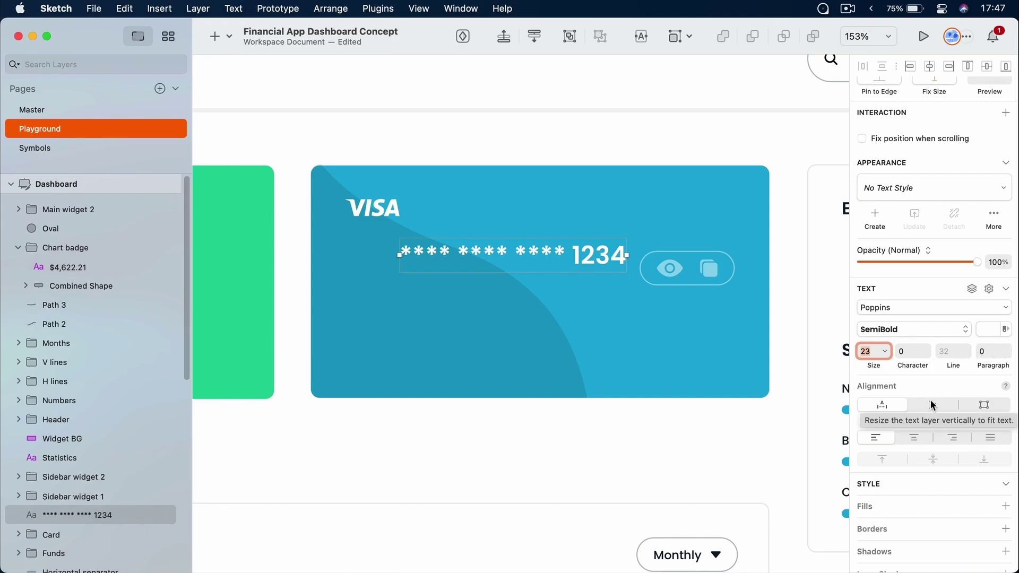
left_click(914, 437)
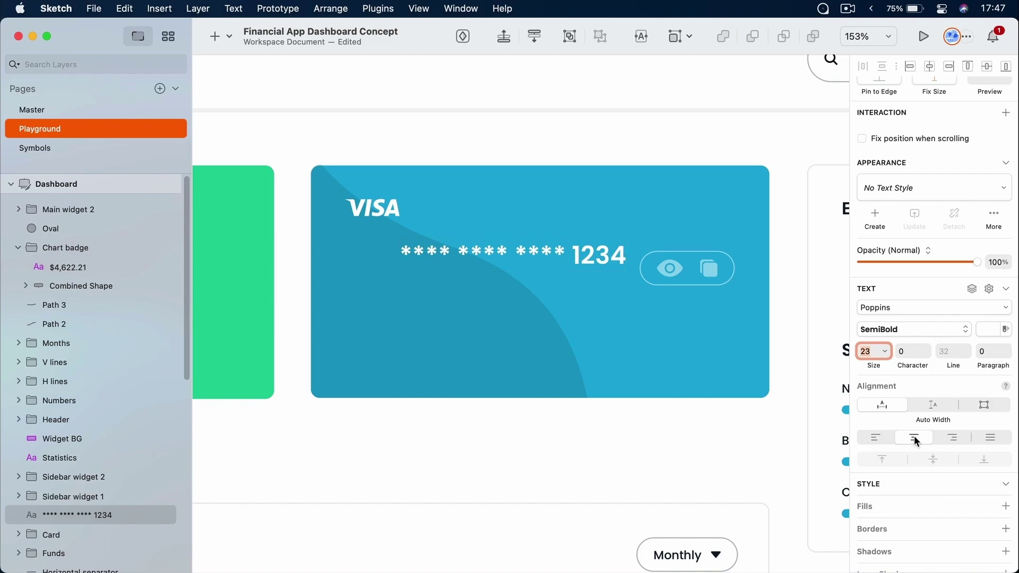
left_click(946, 438)
left_click(879, 438)
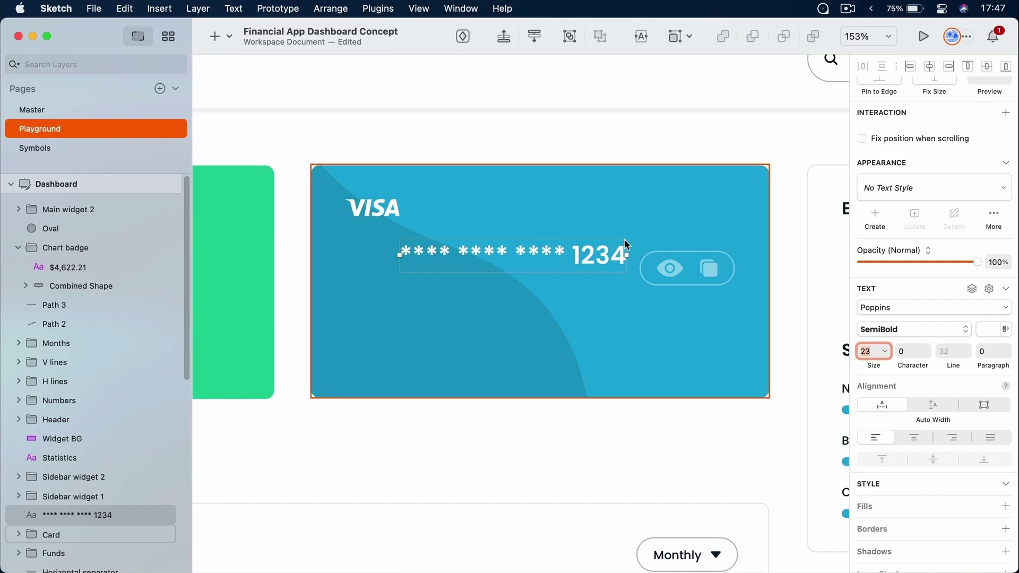
Put the card number layer in the Card group, 32 px from the card's left edge below the VISA logo
left_click_drag(584, 256, 536, 262)
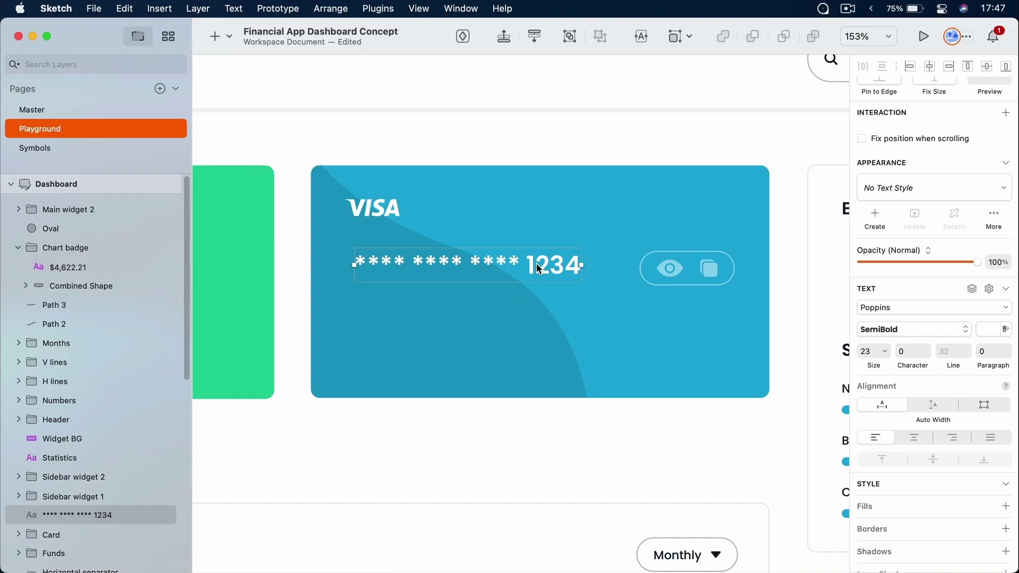
scroll(93, 389, "down", 5)
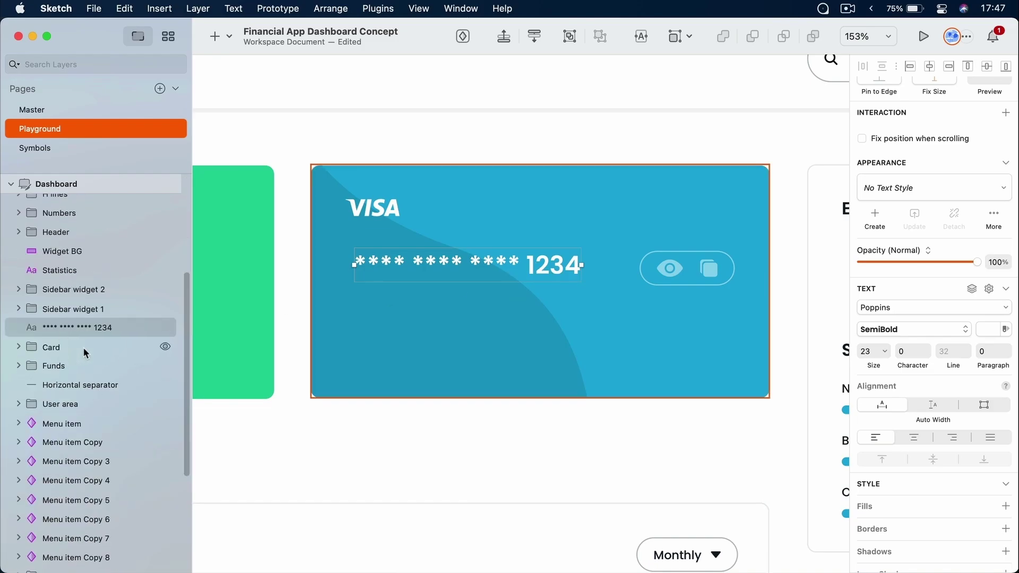
left_click_drag(81, 327, 80, 344)
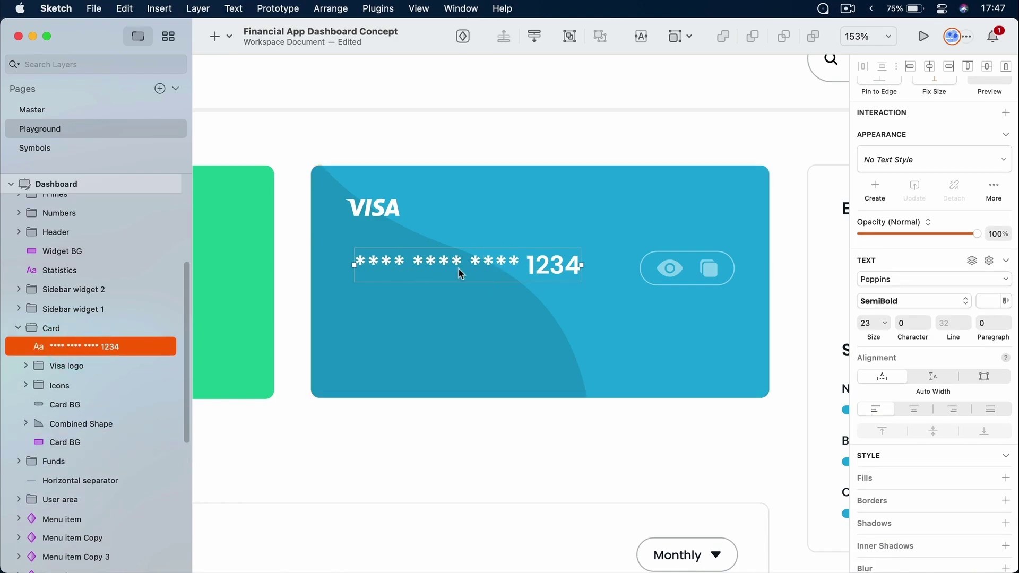
left_click_drag(456, 262, 449, 265)
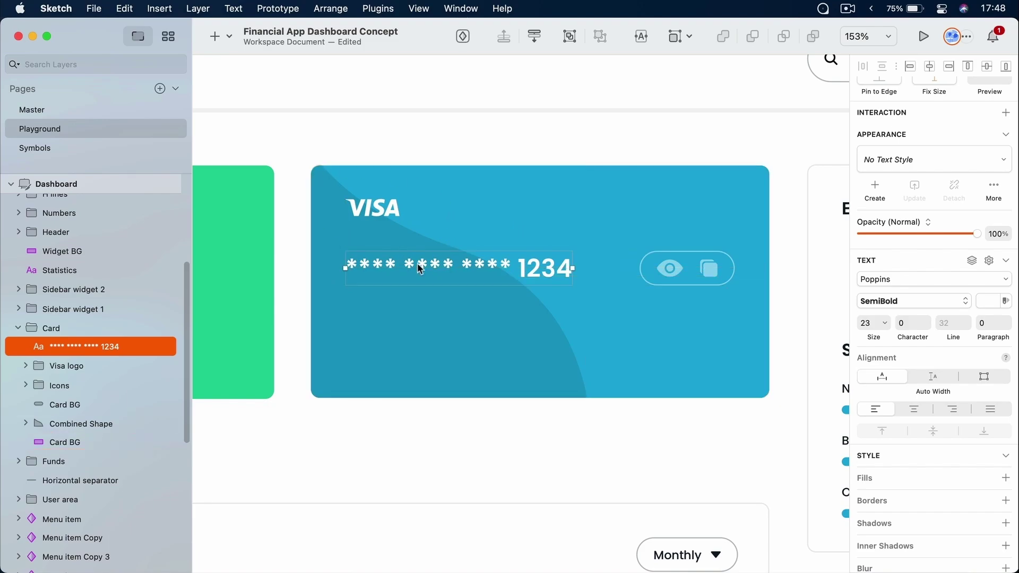
key("alt")
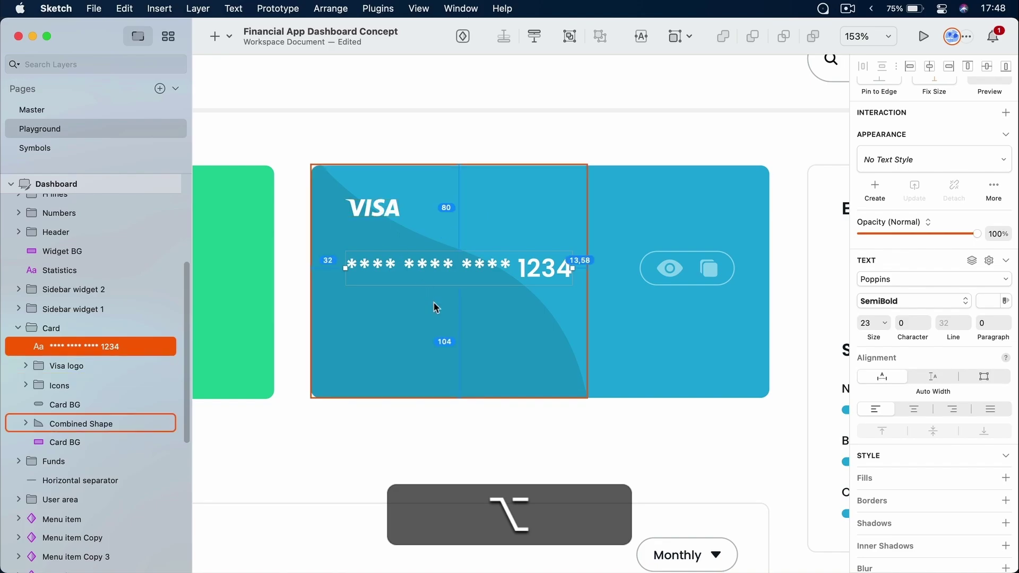
left_click(660, 336, "alt")
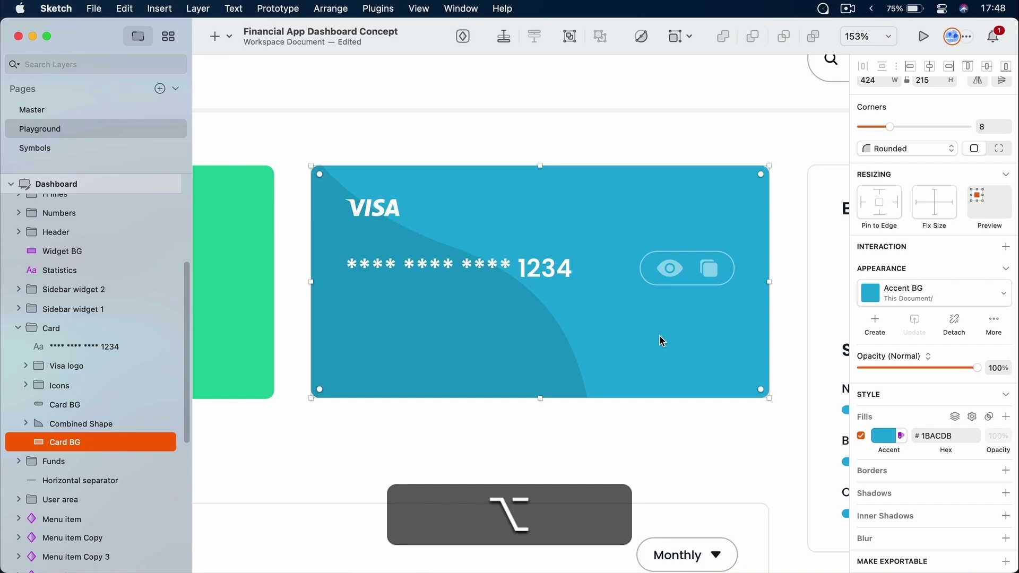
Add a 'card holder' text layer and place it above the card number in the Card group
key("alt+t")
left_click(405, 324)
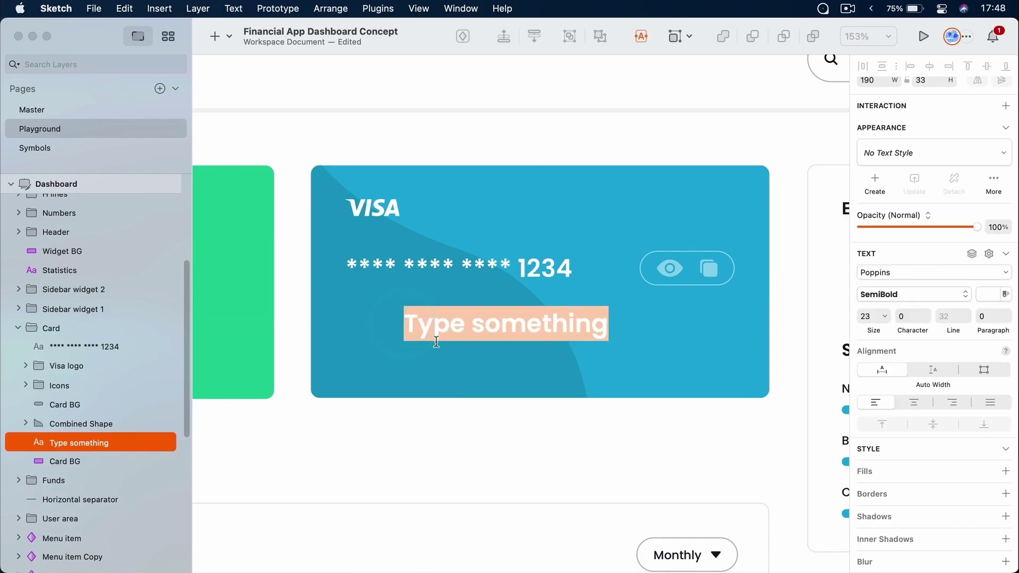
type("card holder")
key("Escape")
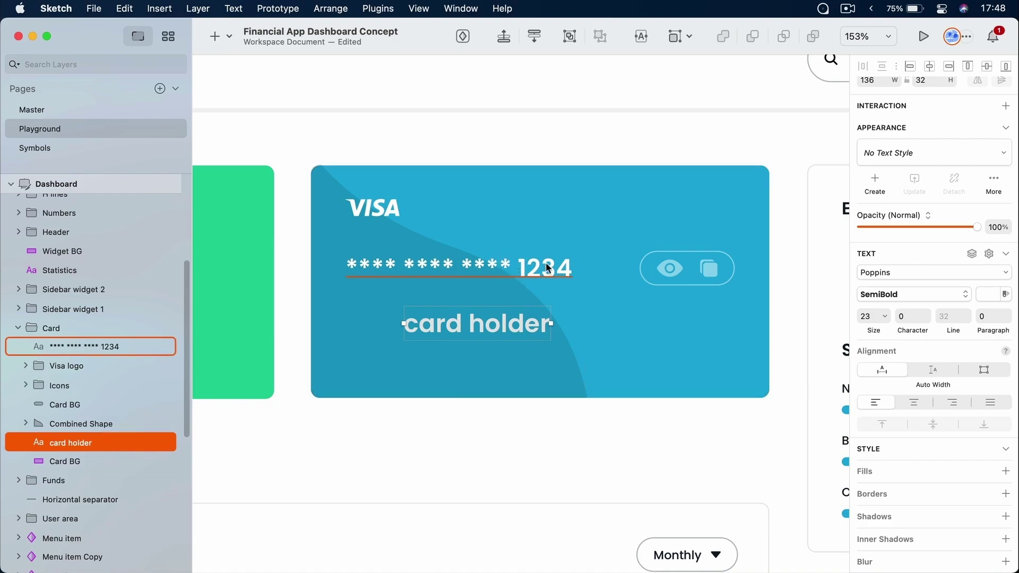
left_click_drag(78, 452, 87, 347)
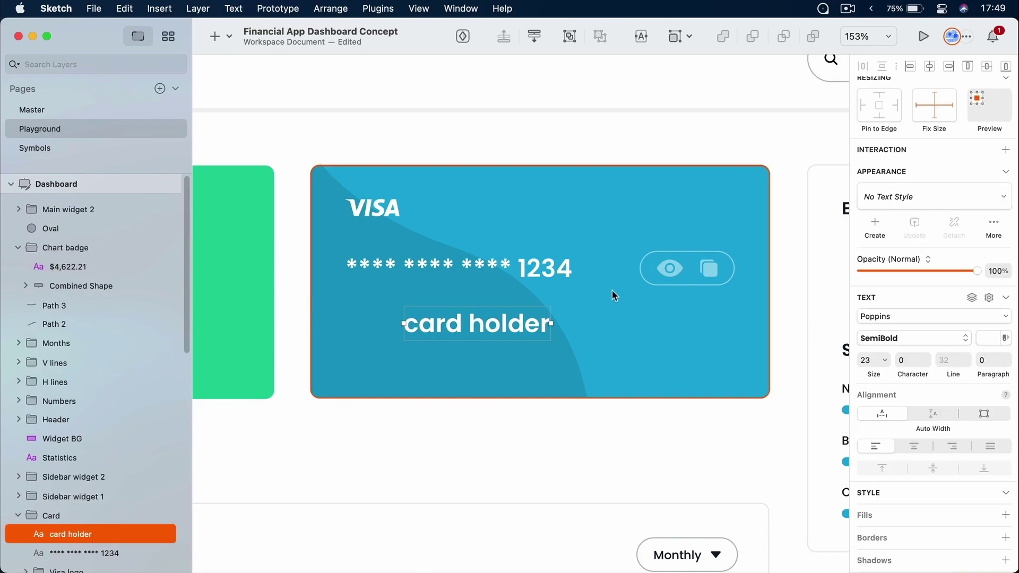
Set the card holder text to Poppins Medium at size 11
left_click(897, 338)
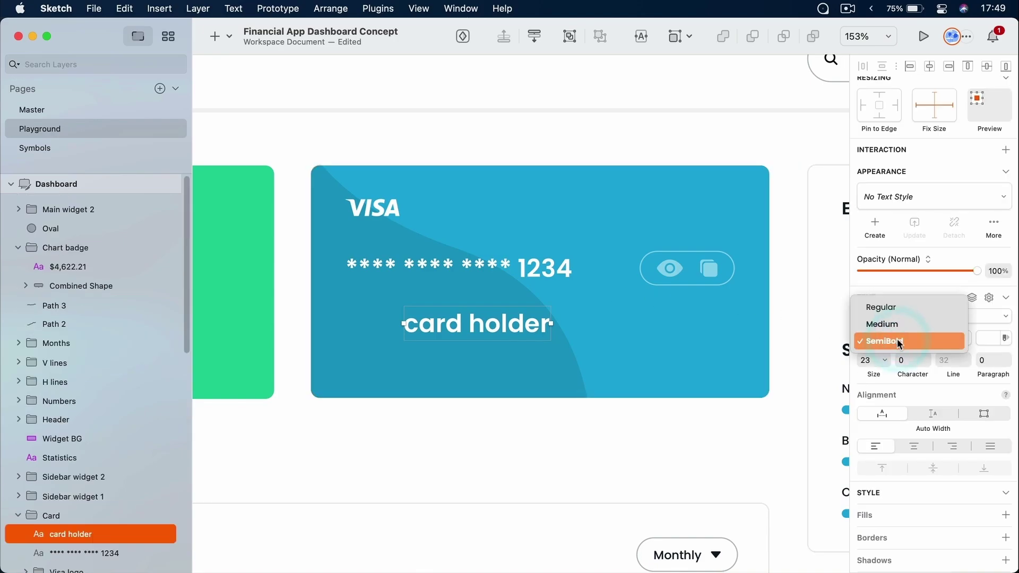
left_click(896, 325)
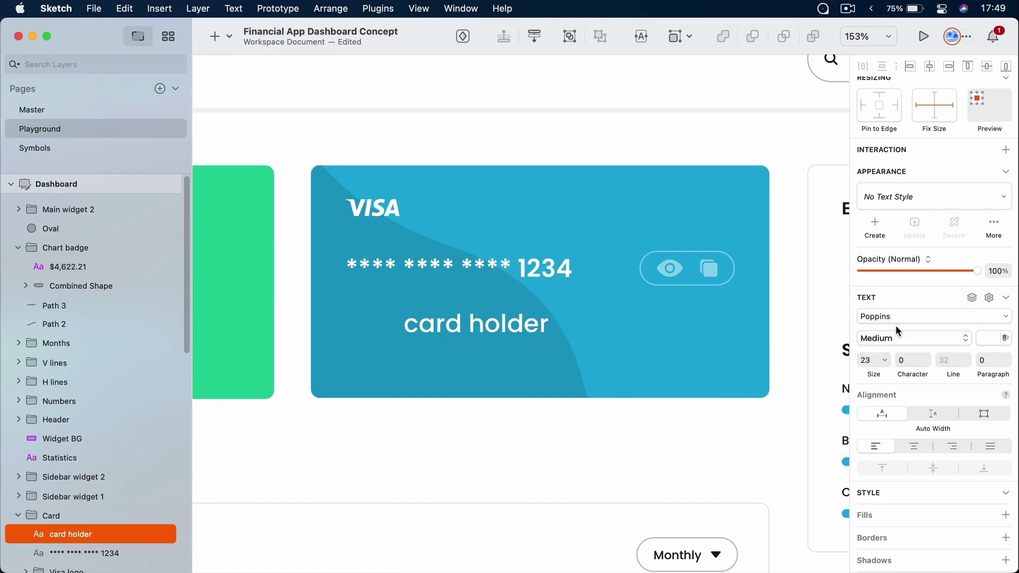
left_click(895, 317)
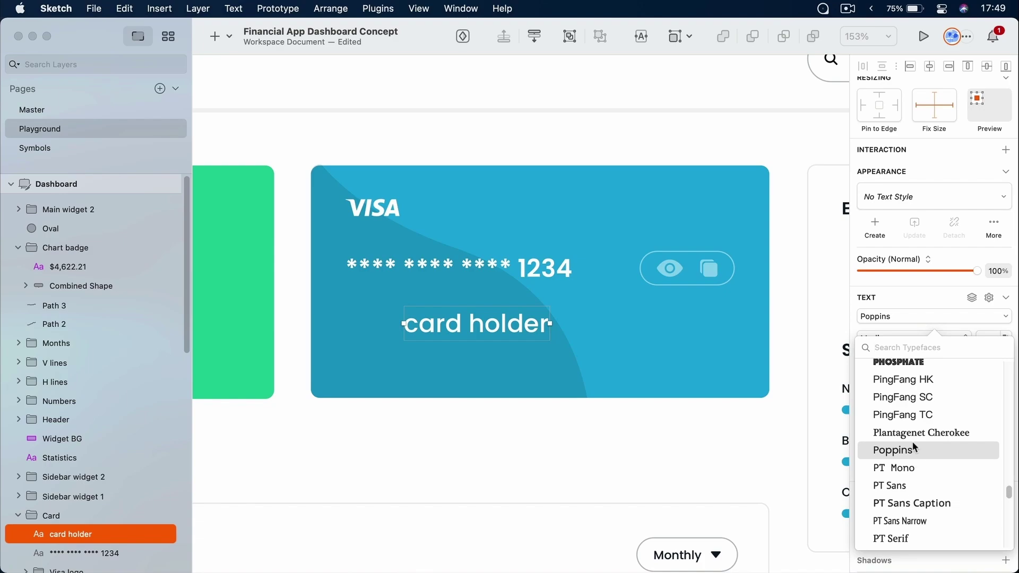
left_click(903, 318)
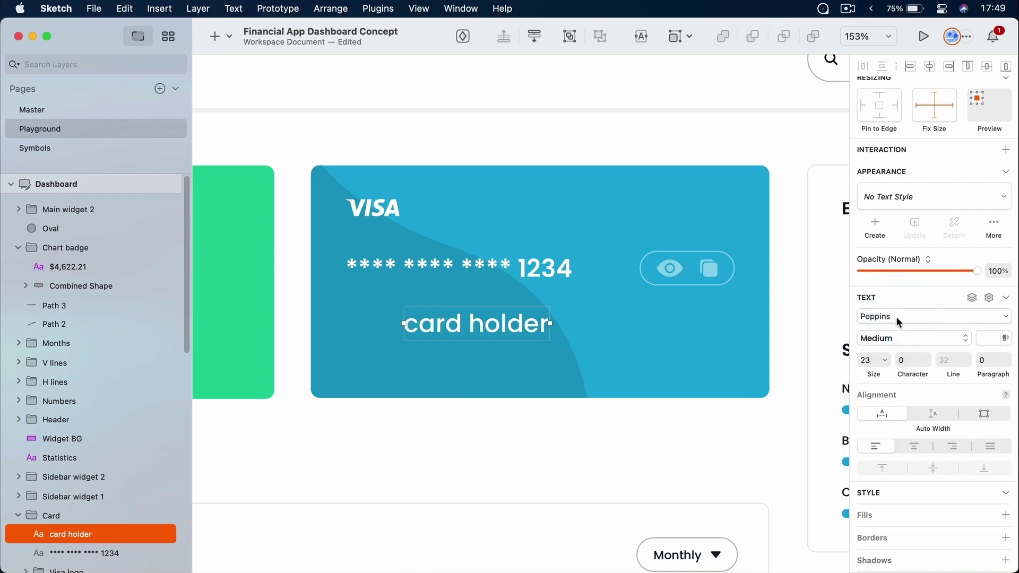
left_click(871, 361)
type("11")
key("Tab")
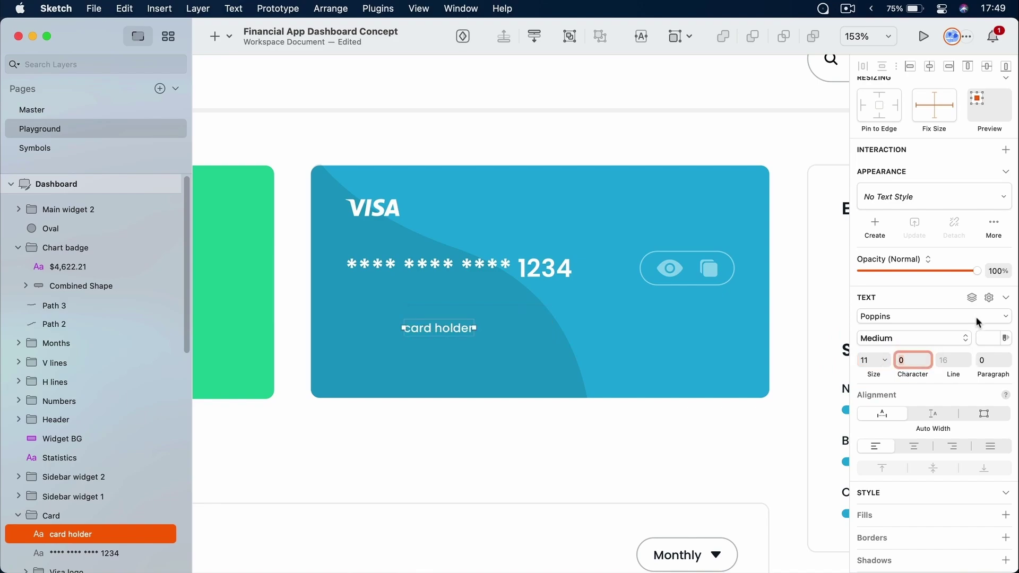
Make the card holder text uppercase with no decoration and character spacing 1
left_click(989, 299)
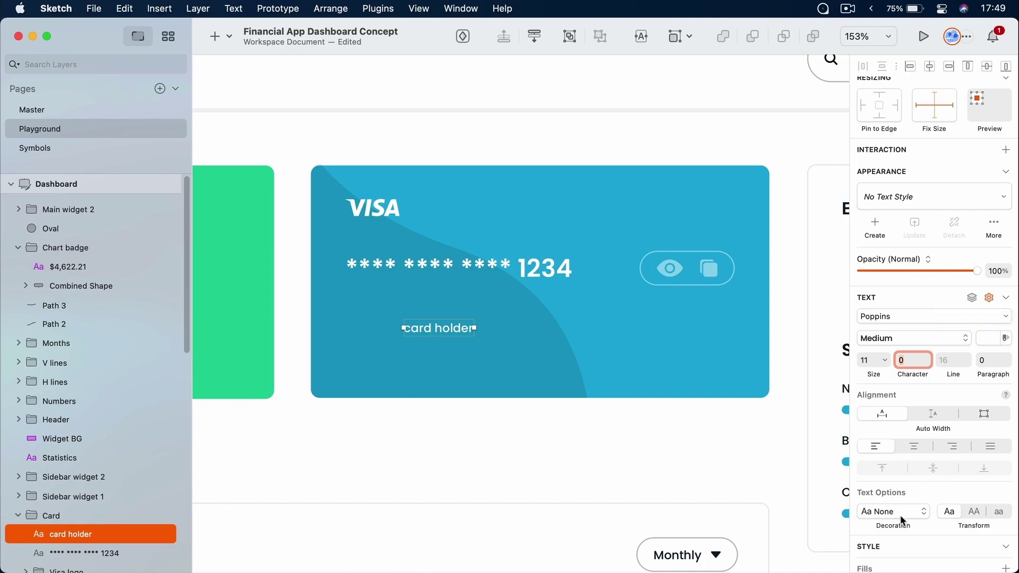
left_click(898, 513)
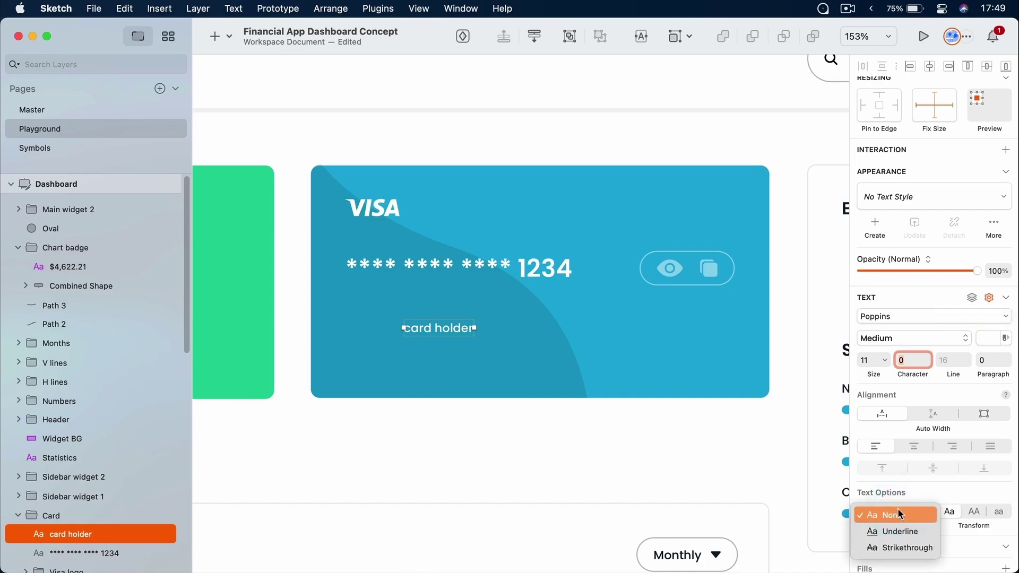
left_click(902, 537)
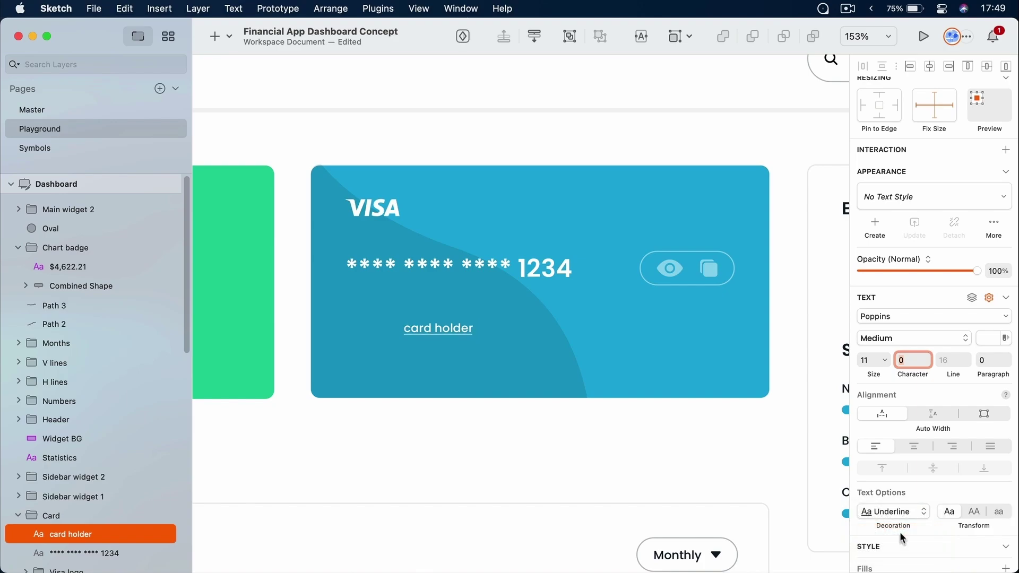
left_click(903, 514)
left_click(903, 527)
left_click(903, 527)
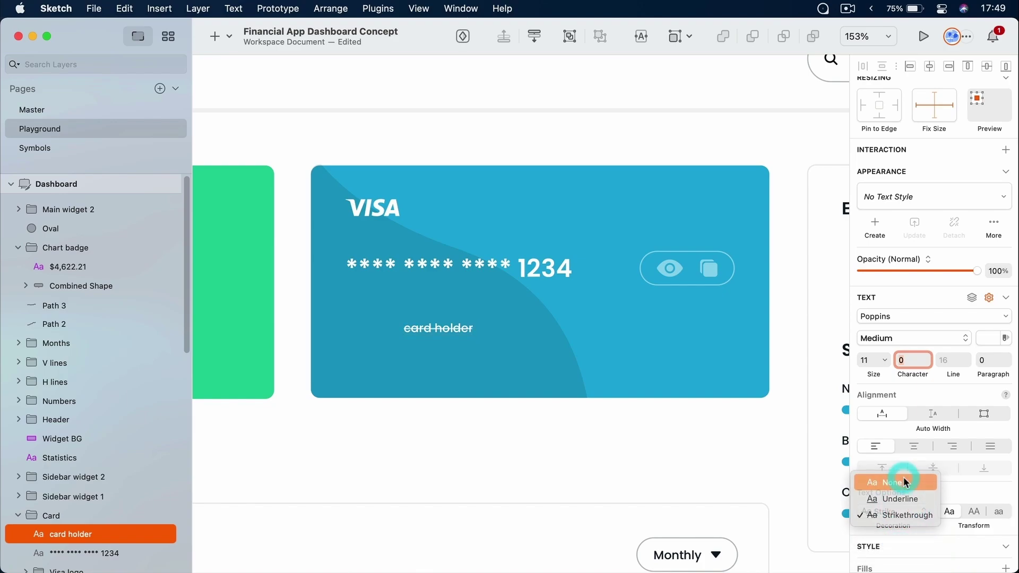
left_click(904, 478)
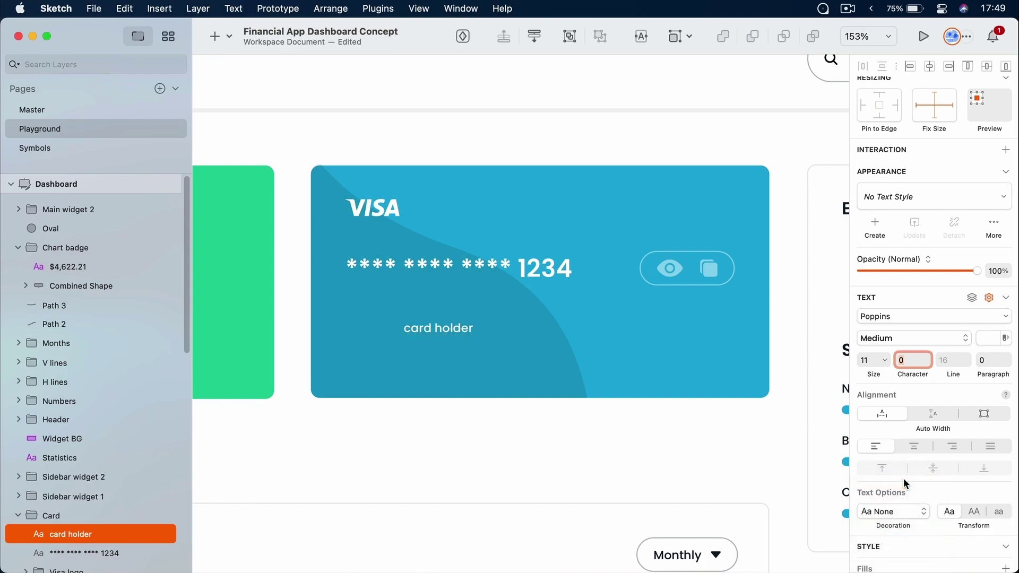
left_click(975, 512)
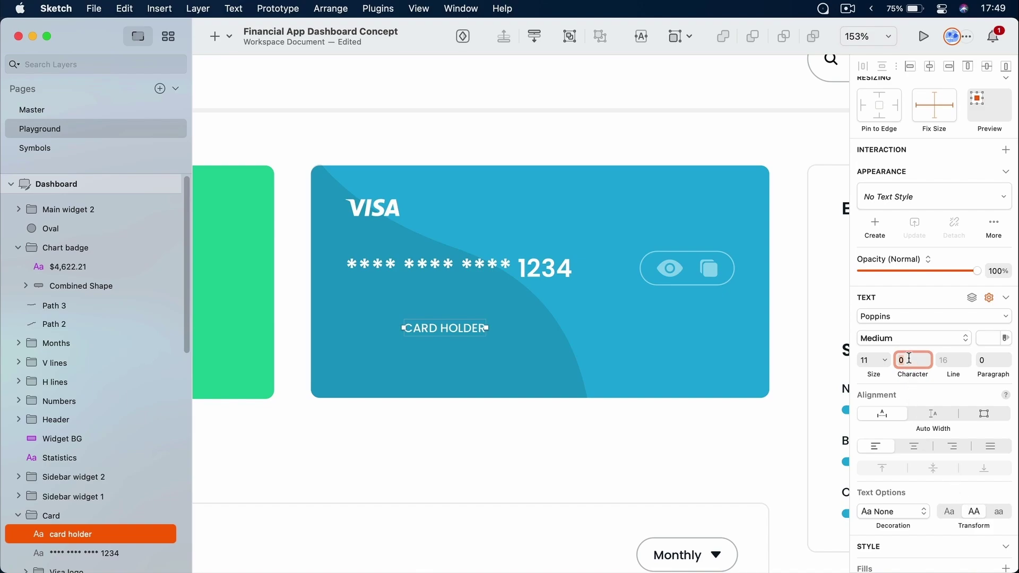
type("1")
key("Tab")
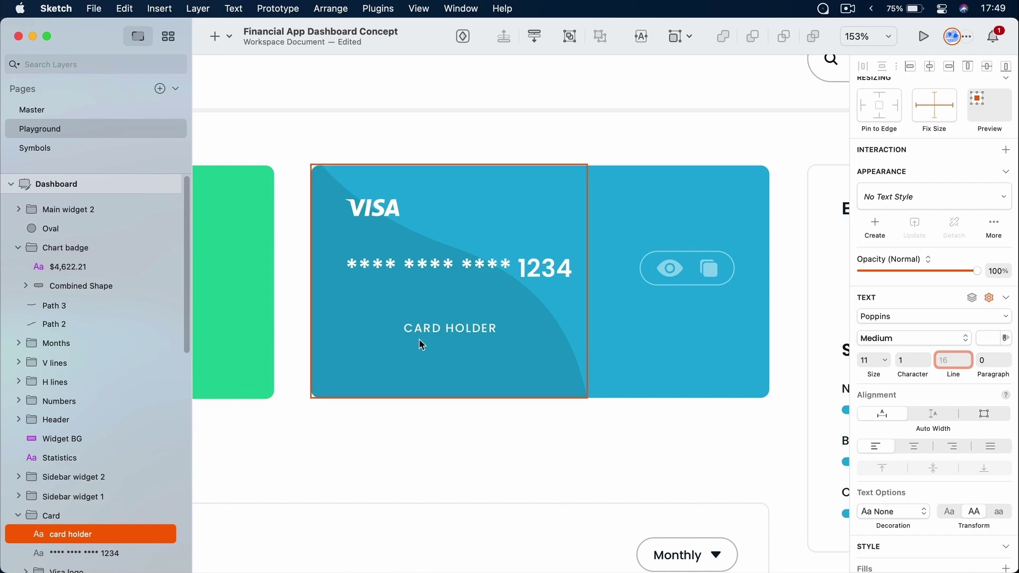
scroll(411, 305, "up", 5)
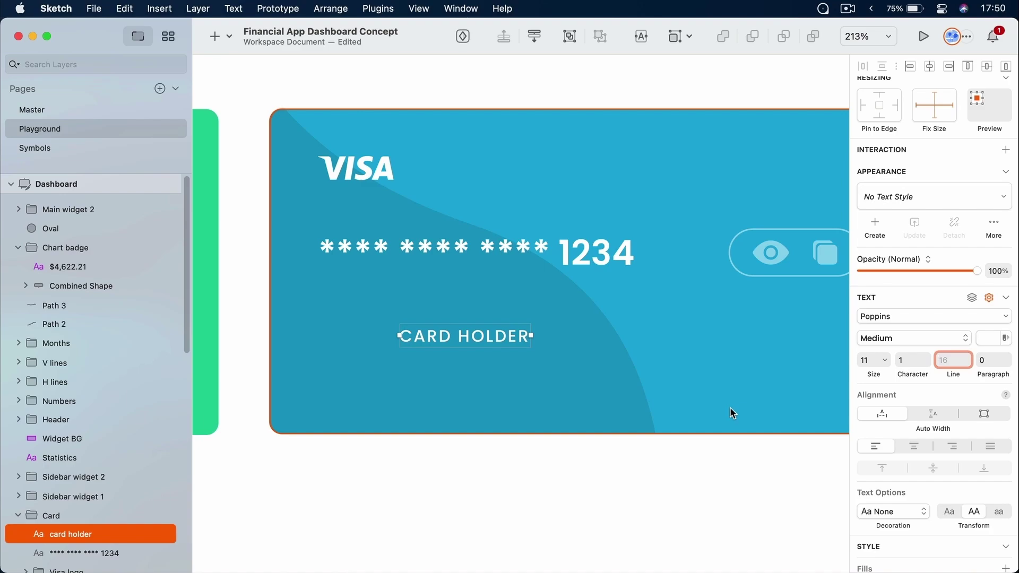
Set CARD HOLDER to 50% opacity white and align it left under the card number
left_click(986, 339)
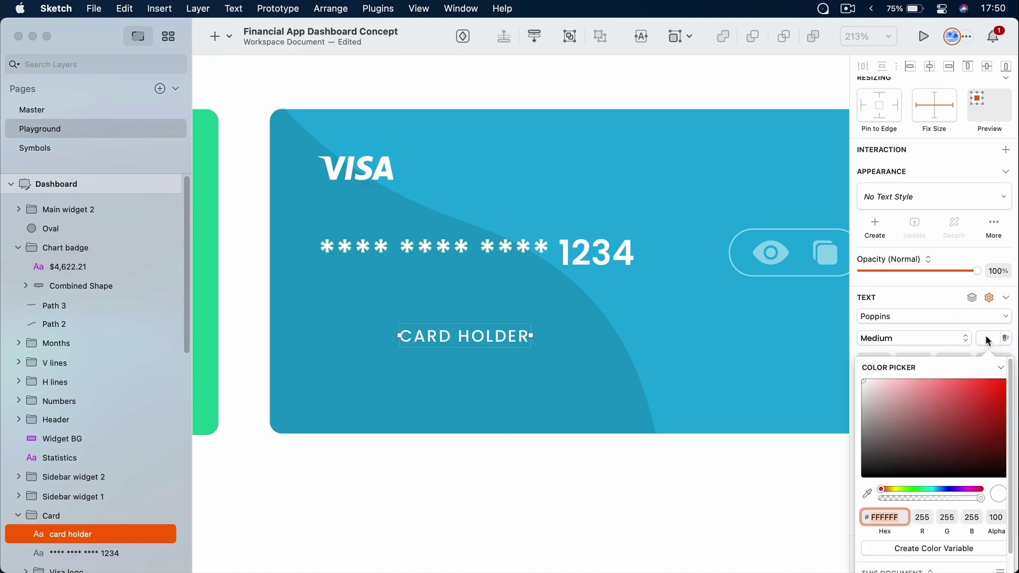
left_click_drag(901, 454, 834, 354)
left_click_drag(981, 498, 930, 497)
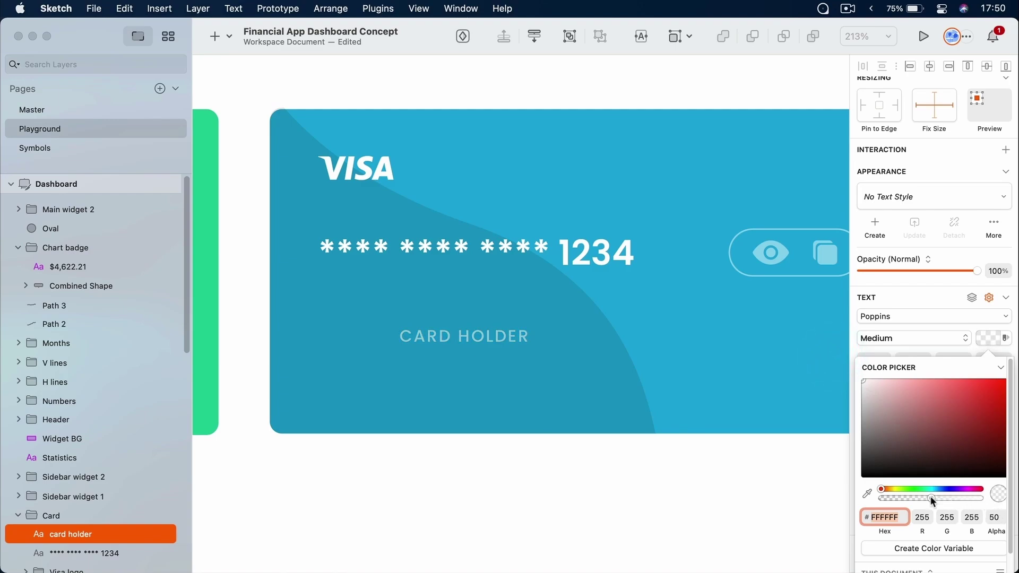
left_click(721, 487)
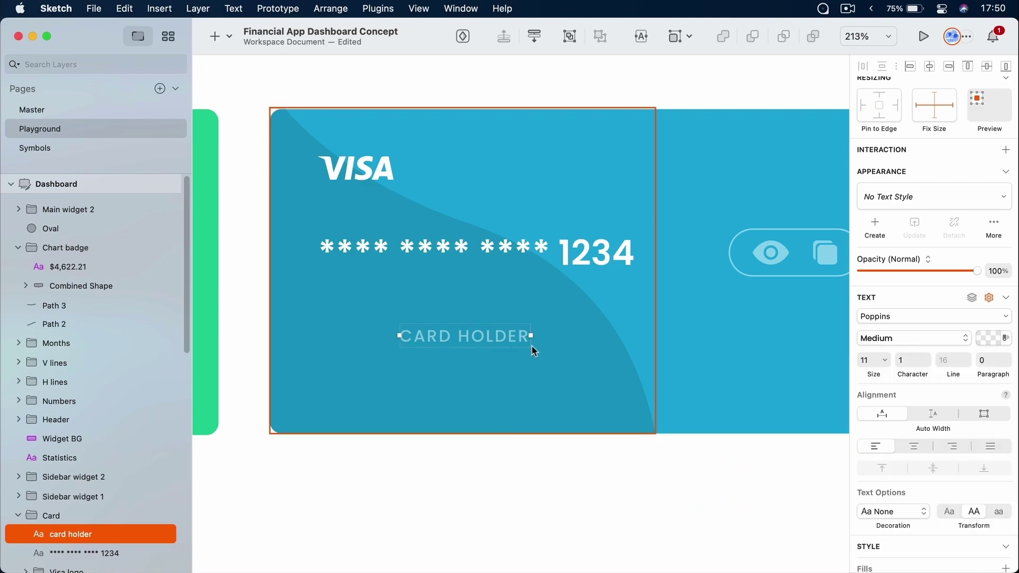
left_click_drag(478, 336, 403, 332)
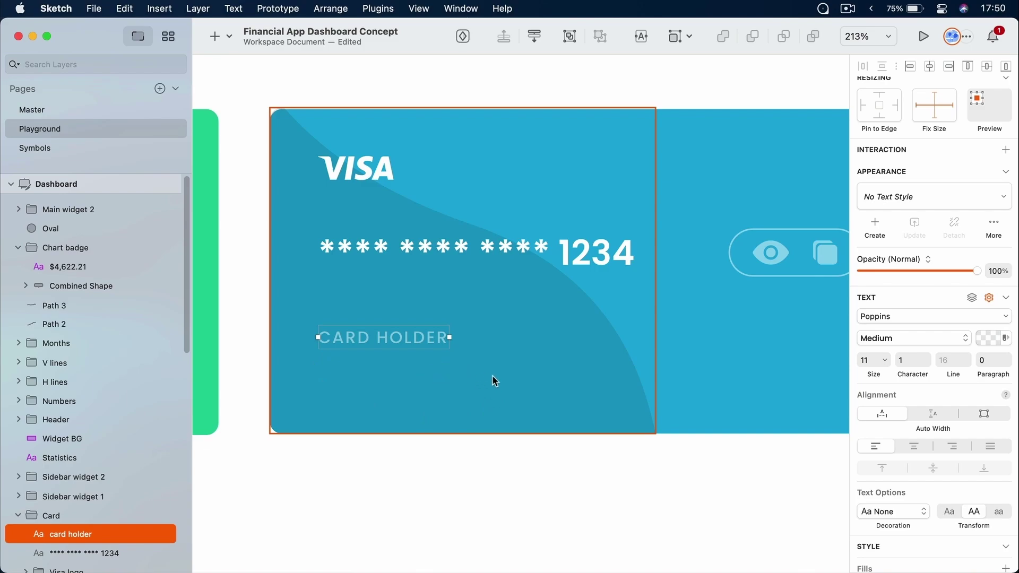
Paste a copy of CARD HOLDER below it and change its text to the cardholder's name
key("super")
key("super+d")
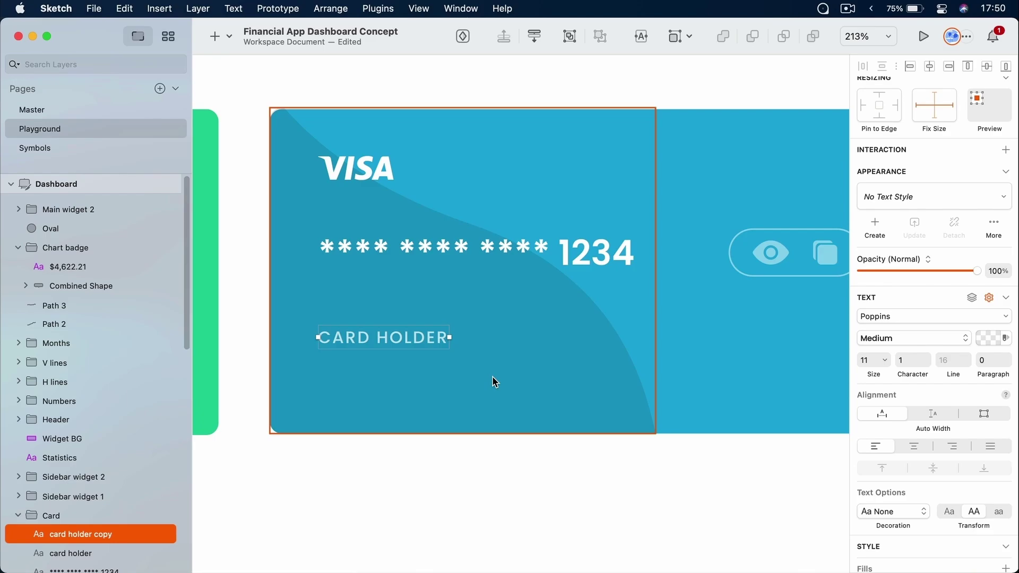
key("super+z")
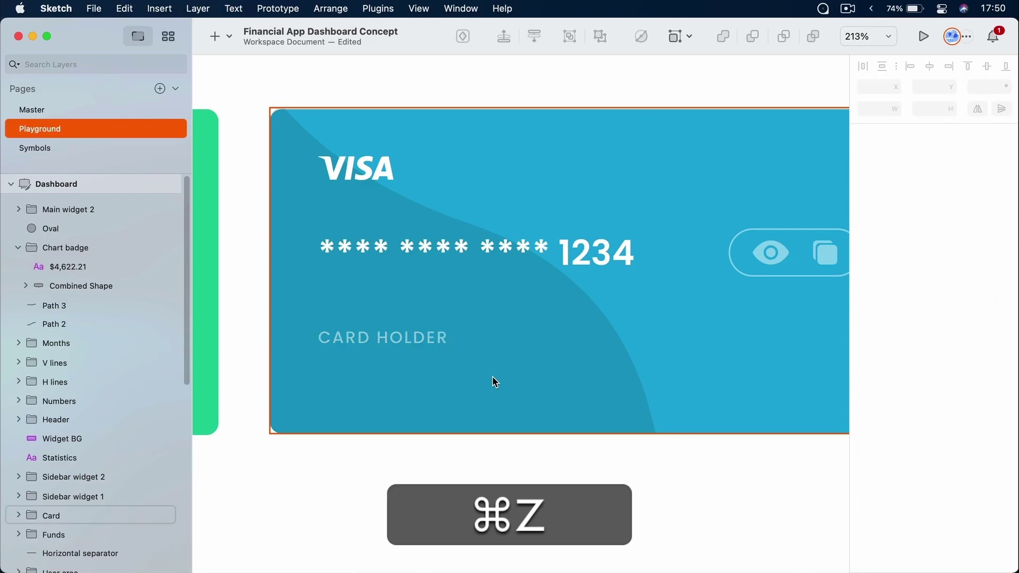
key("super")
left_click(382, 334, "super")
key("super+c")
key("super+v")
left_click_drag(407, 338, 410, 376)
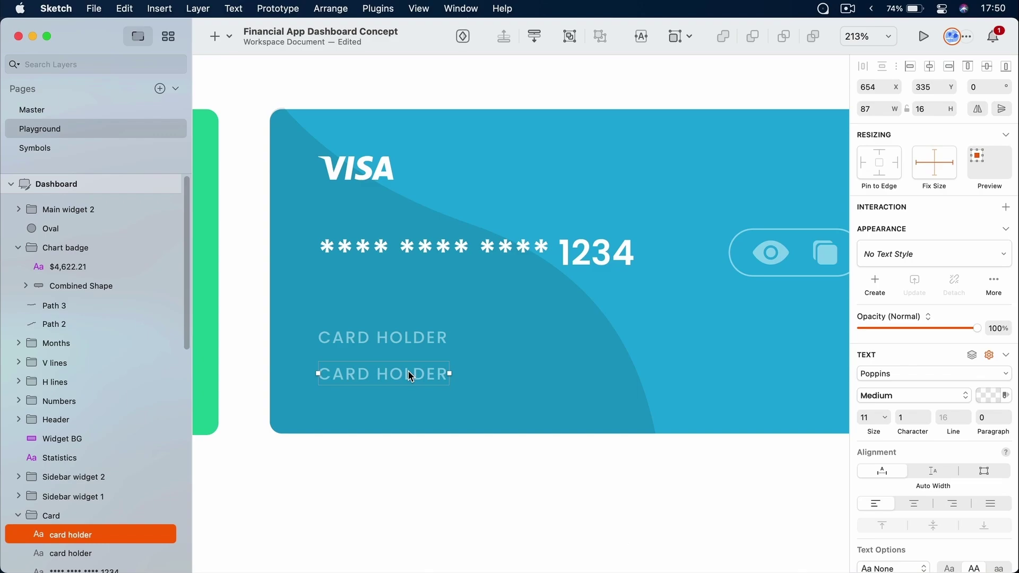
double_click(411, 374)
key("shift+Up")
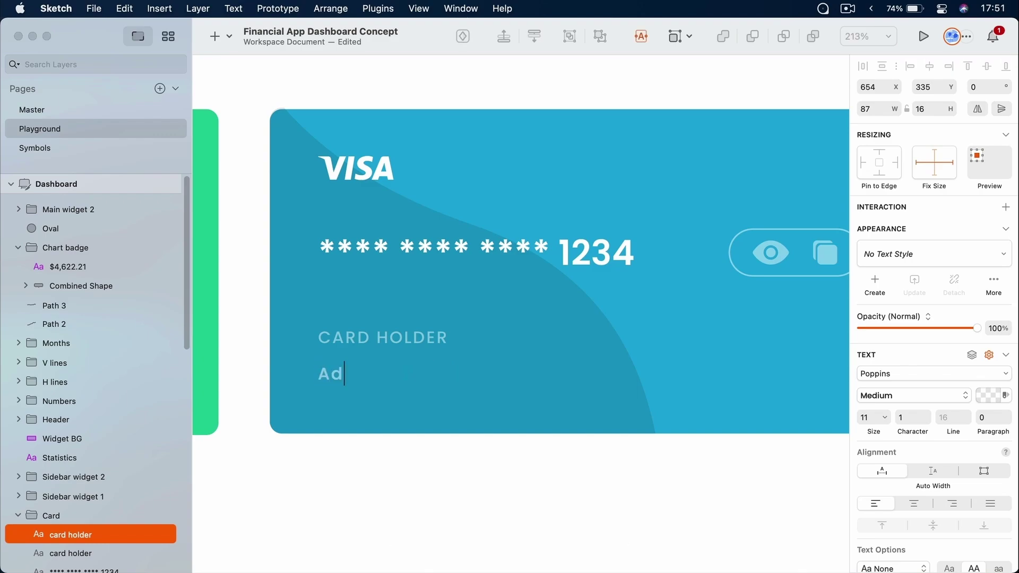
key("Escape")
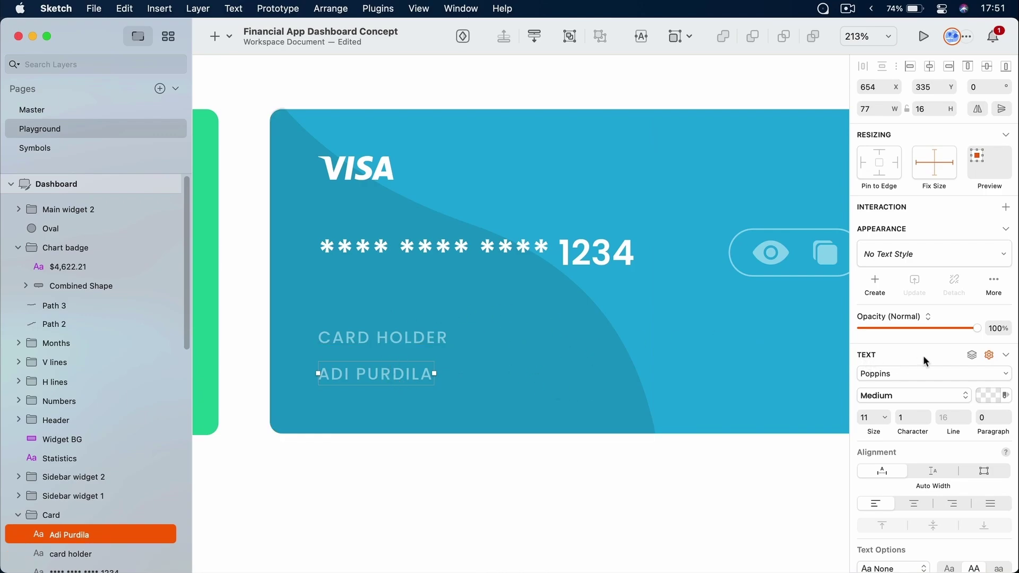
Style the name SemiBold, slightly larger, with 0 character spacing and normal capitalisation
left_click(921, 398)
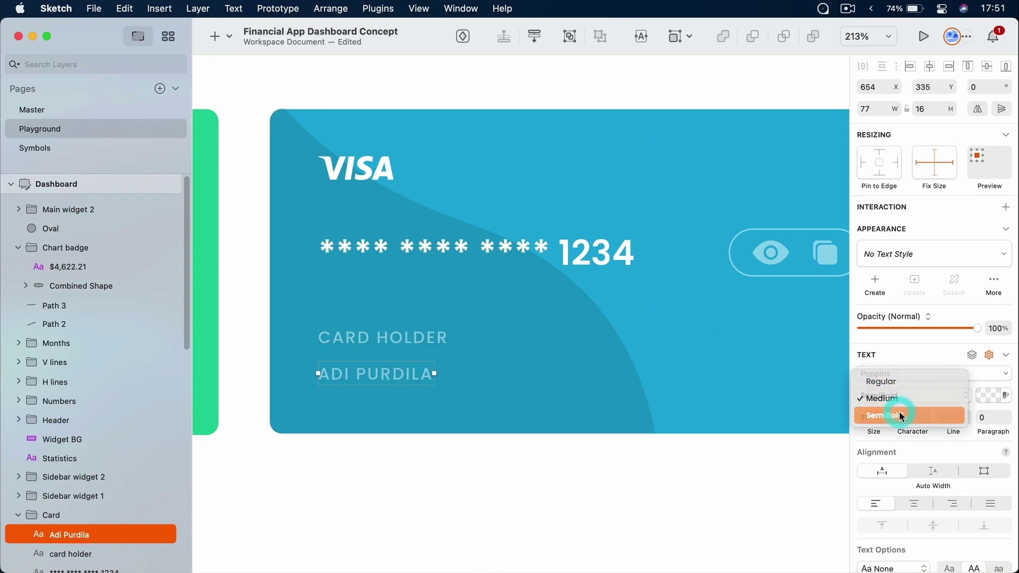
left_click(897, 417)
left_click_drag(877, 418, 885, 417)
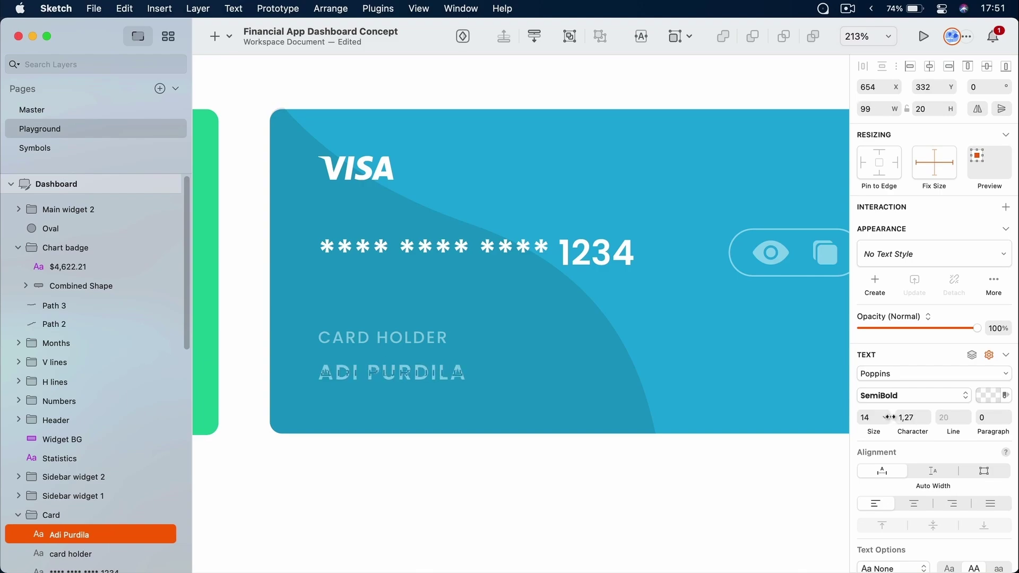
left_click(920, 418)
type("0")
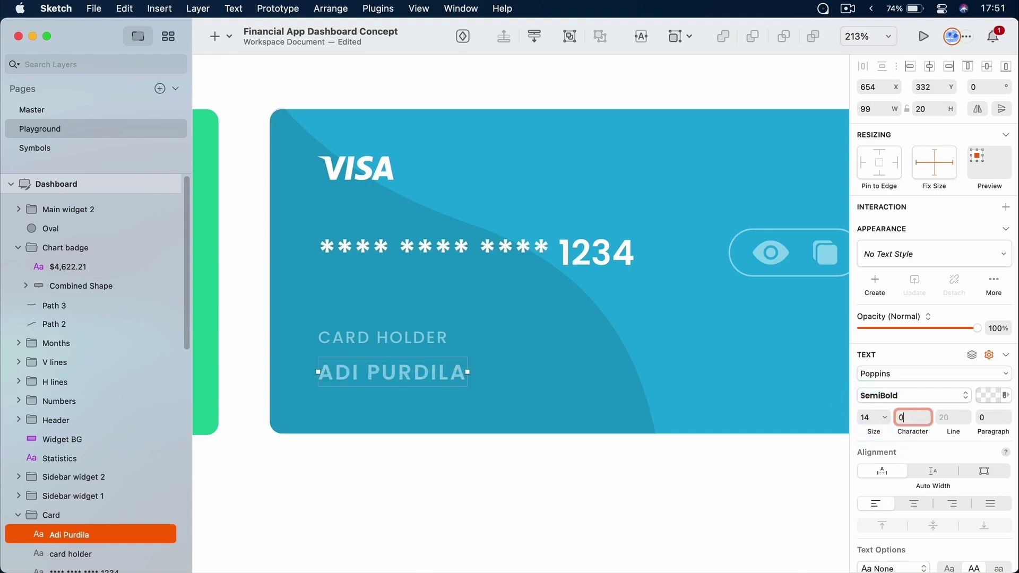
key("Return")
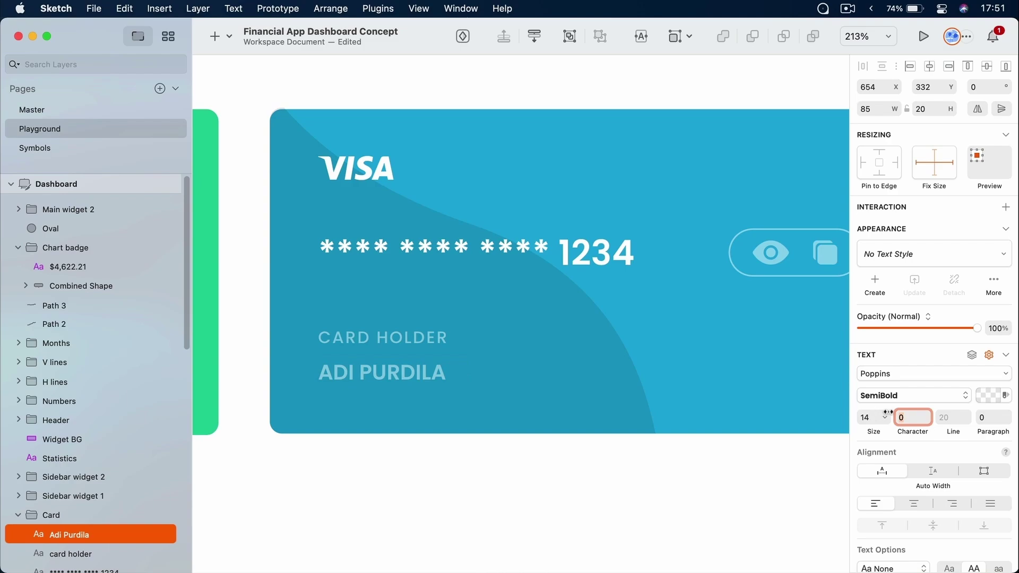
scroll(952, 474, "down", 1)
scroll(952, 472, "down", 2)
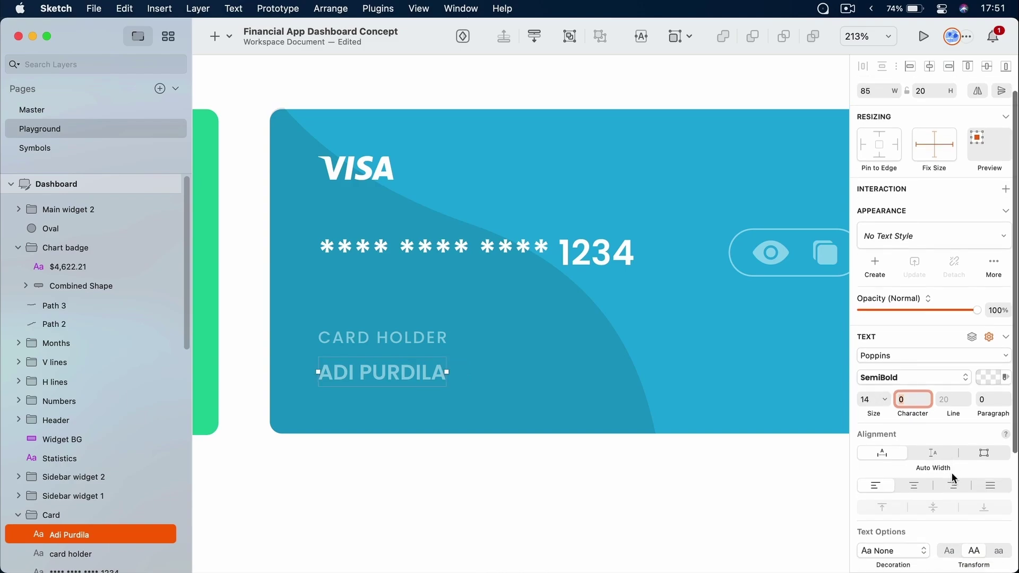
left_click(950, 551)
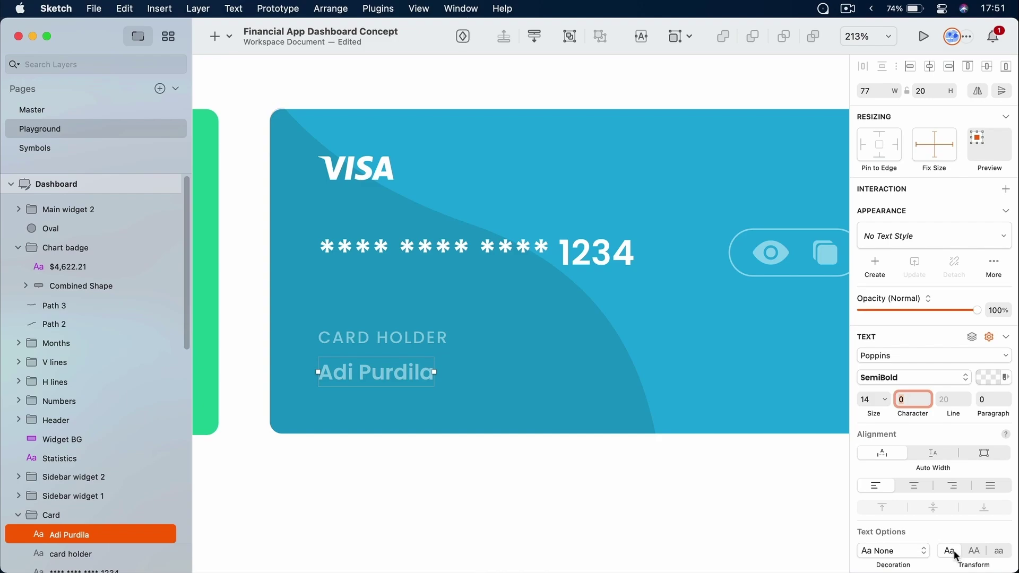
scroll(955, 541, "down", 3)
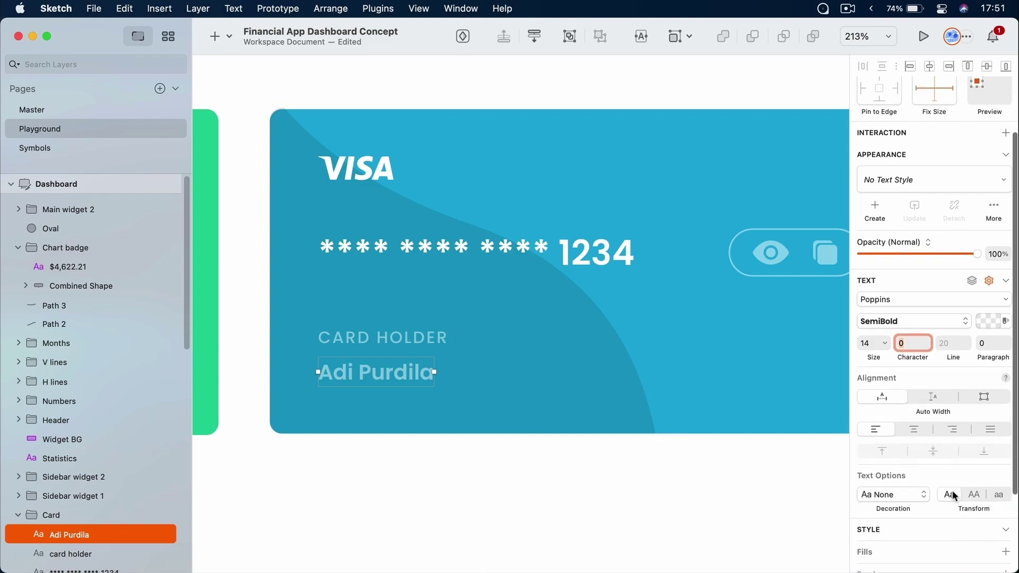
Raise the name's colour opacity to 100% white
left_click(992, 322)
left_click_drag(961, 481, 986, 479)
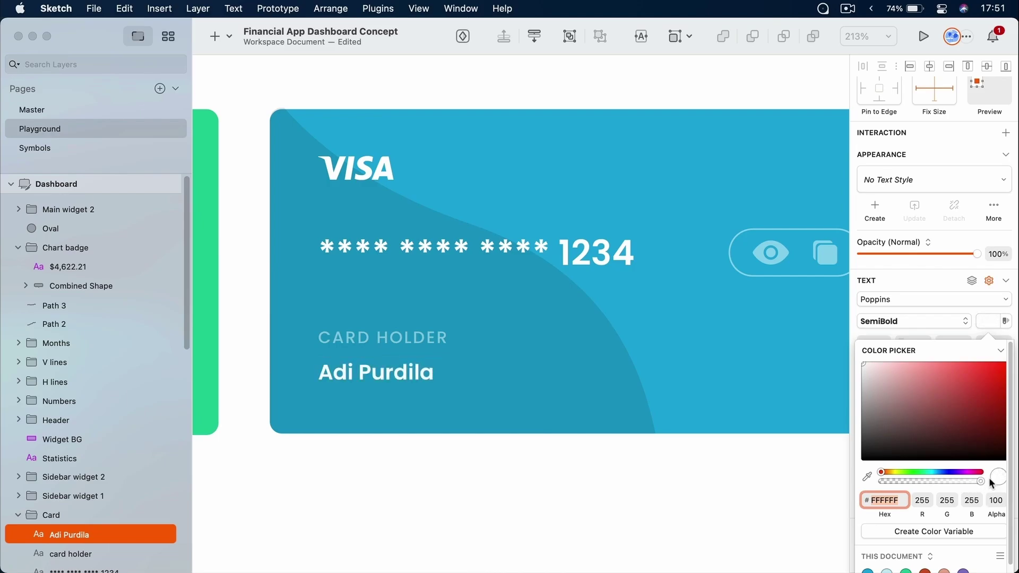
left_click(593, 468)
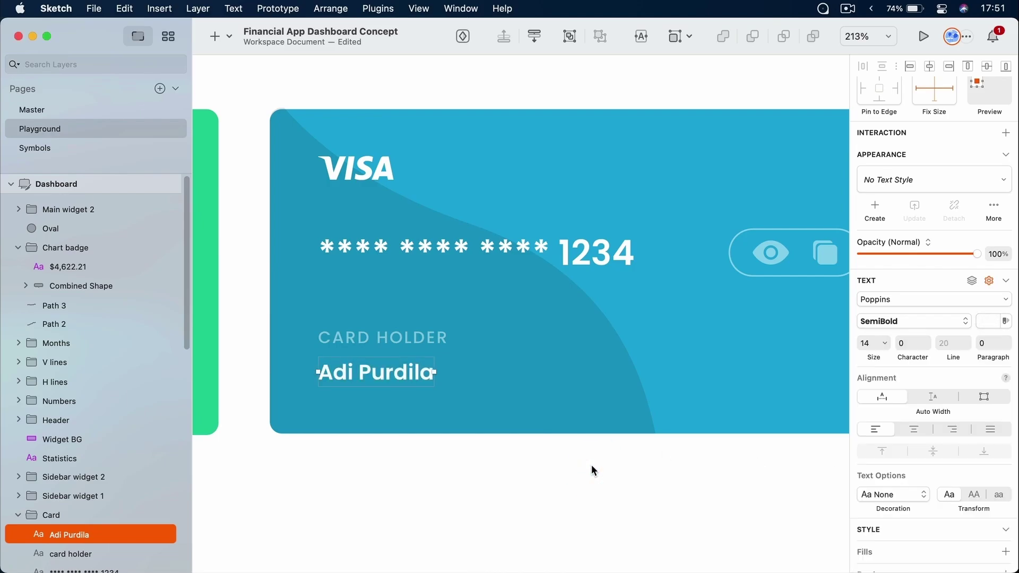
left_click(591, 465)
scroll(558, 419, "right", 3)
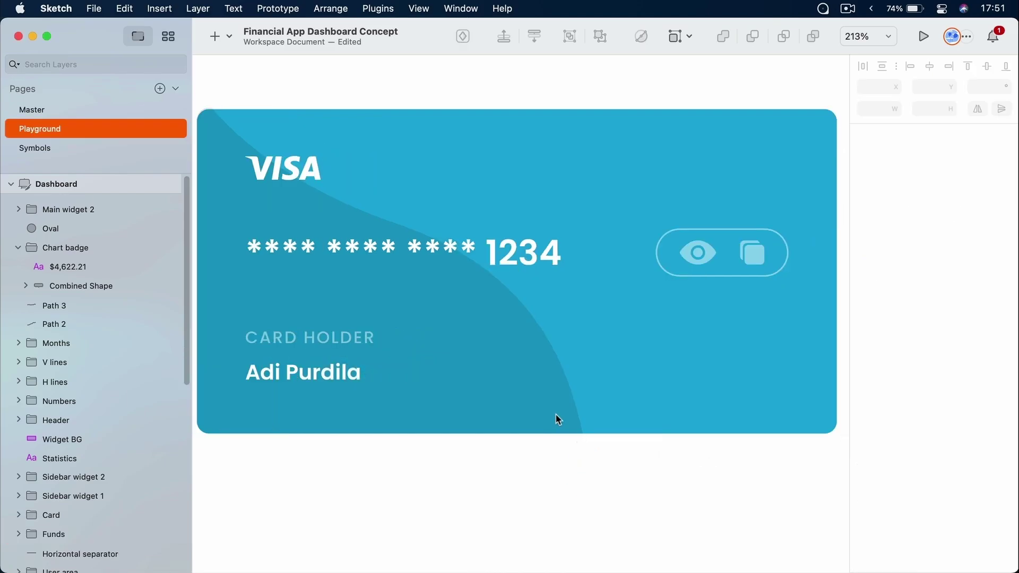
Select the CARD HOLDER label and the name text together
left_click(303, 334, "super")
left_click(311, 369, "super")
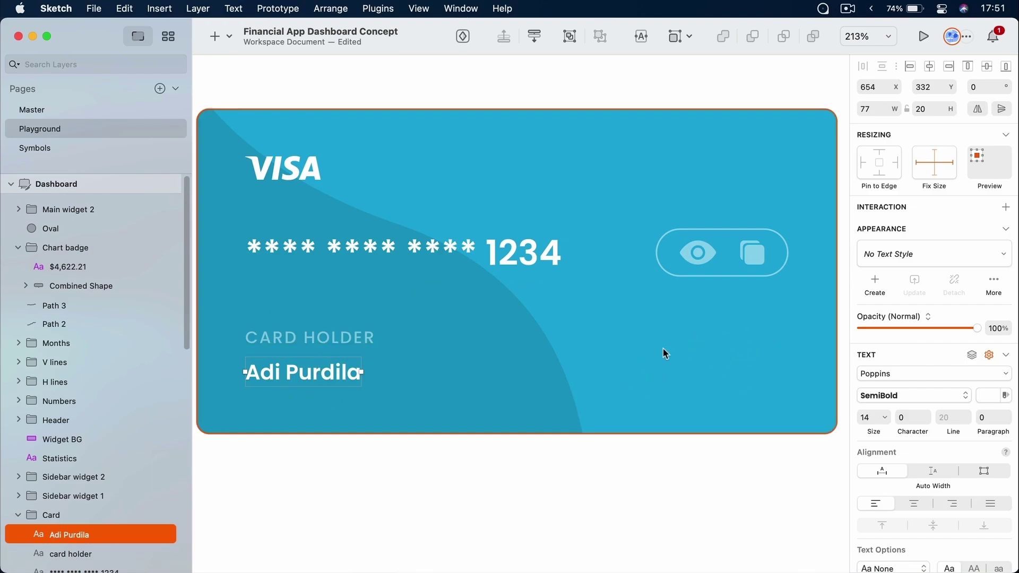
left_click(340, 338, "super")
left_click(336, 371, "super")
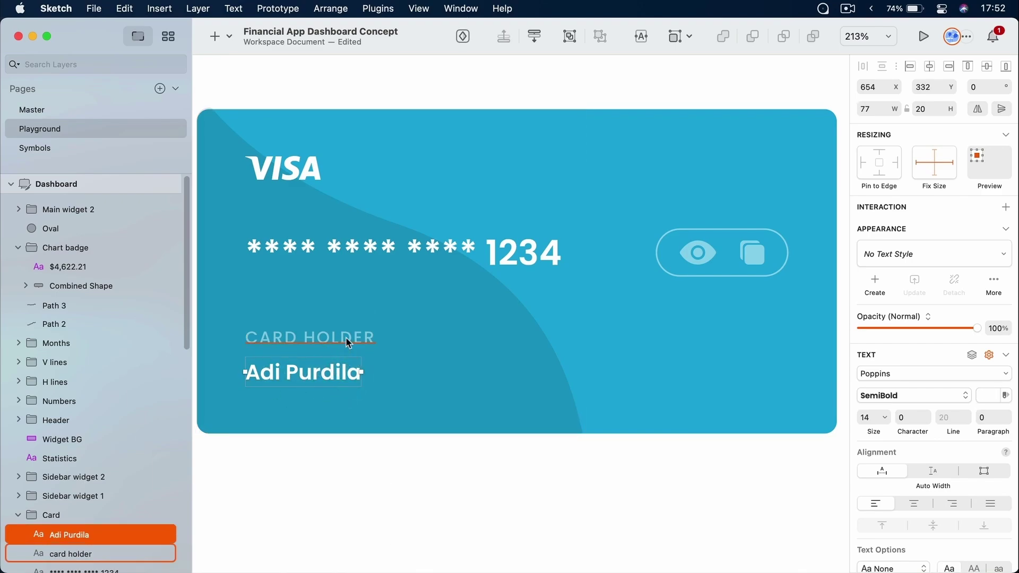
left_click(346, 338)
left_click(344, 372, "shift")
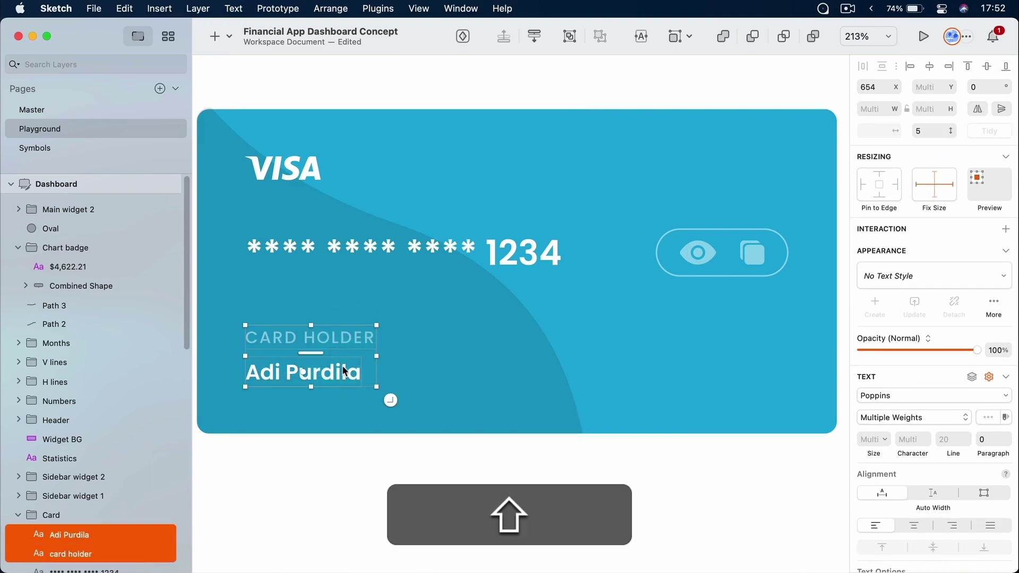
Duplicate both labels to the card's right side and rename the label to 'Exp Date'
key("super+d")
left_click_drag(342, 339, 756, 346)
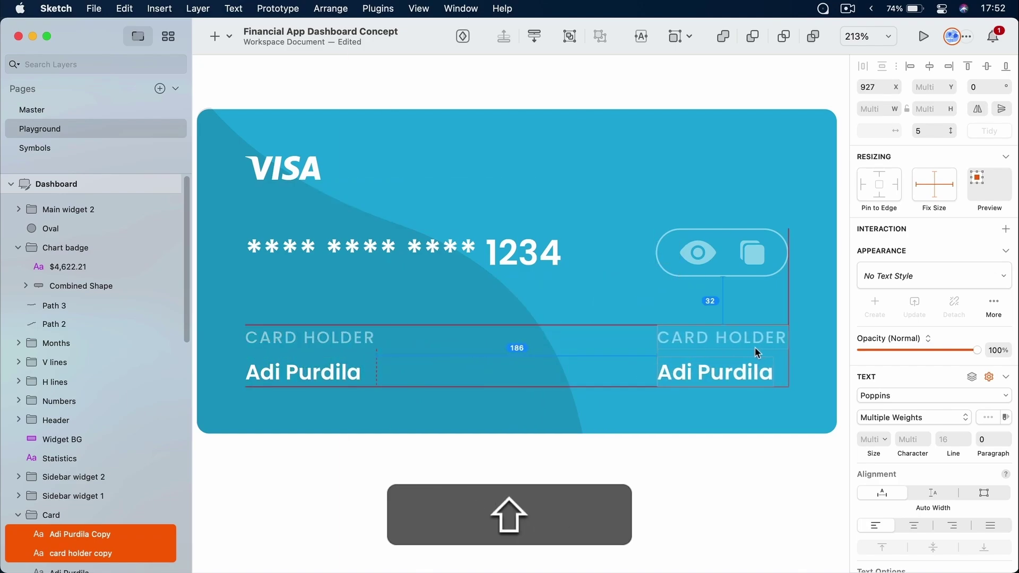
left_click_drag(755, 347, 755, 348)
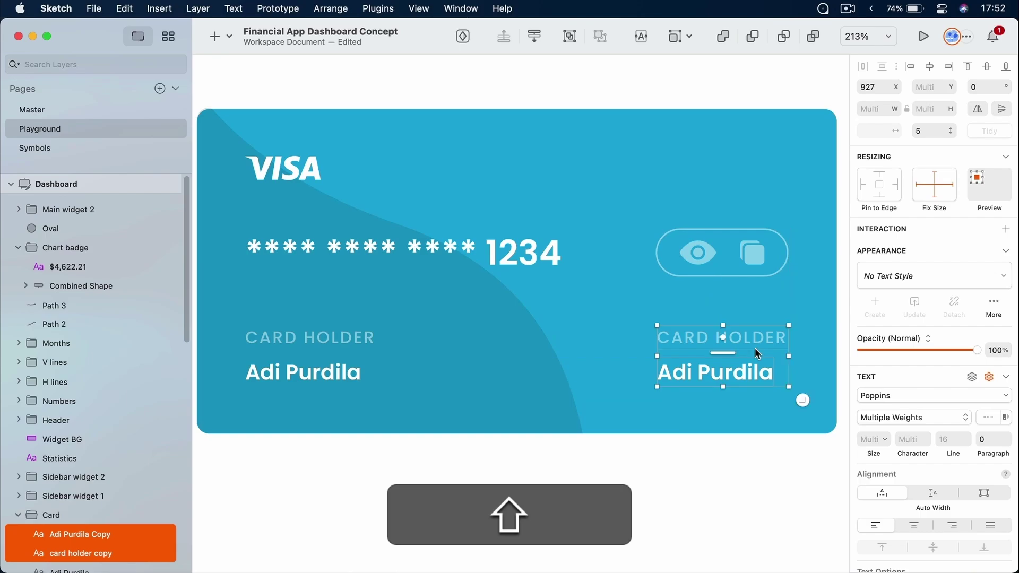
left_click(756, 339, "super")
left_click(738, 336)
double_click(738, 335)
key("cmd+a")
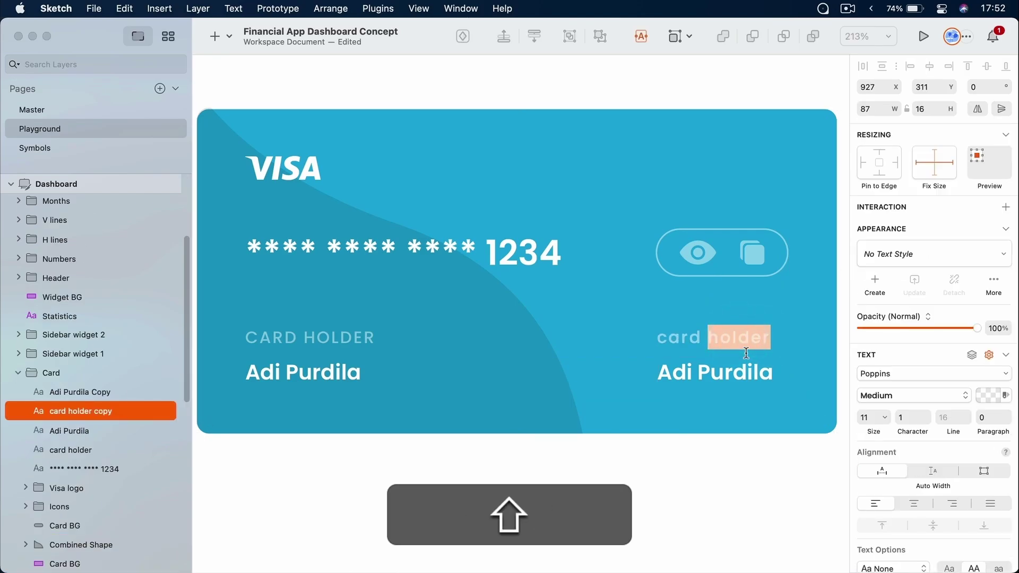
type("Exp Date")
key("Escape")
left_click_drag(727, 337, 771, 339)
Change the copied name to '04/25' and align it under EXP DATE
double_click(712, 372)
key("cmd+a")
type("04/25")
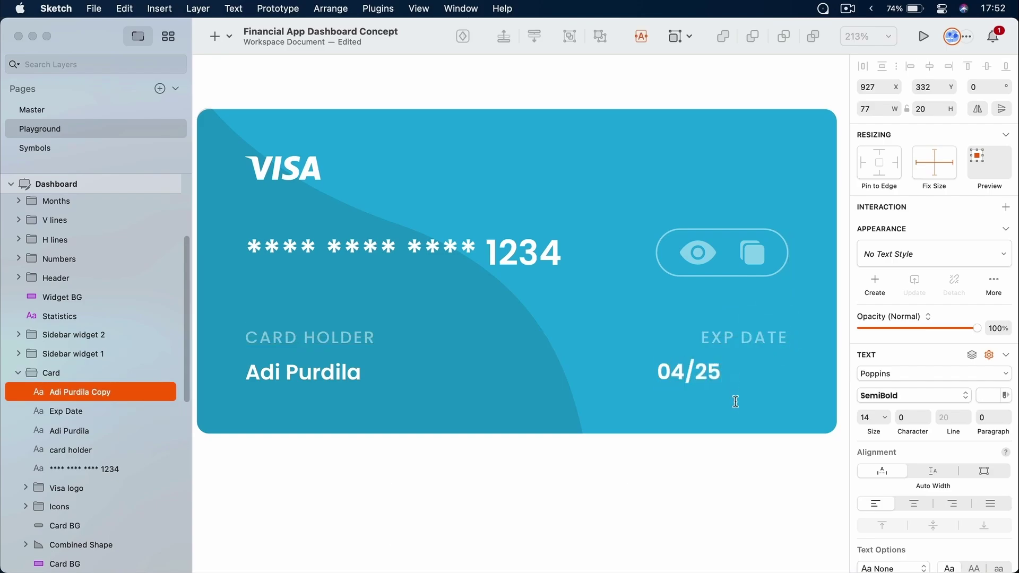
left_click(758, 462)
left_click(699, 370)
left_click_drag(700, 370, 772, 371)
left_click(775, 477)
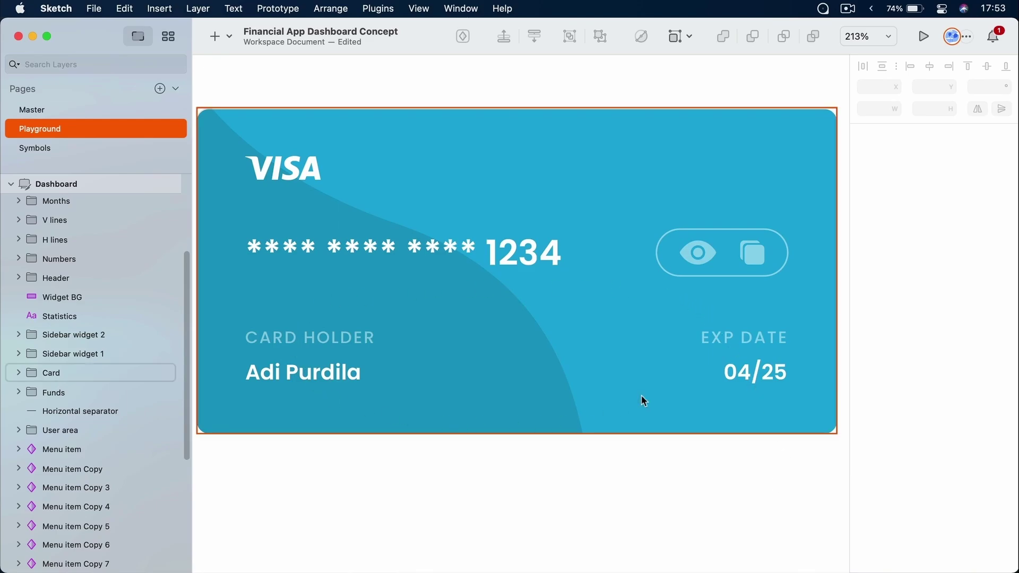
key("super")
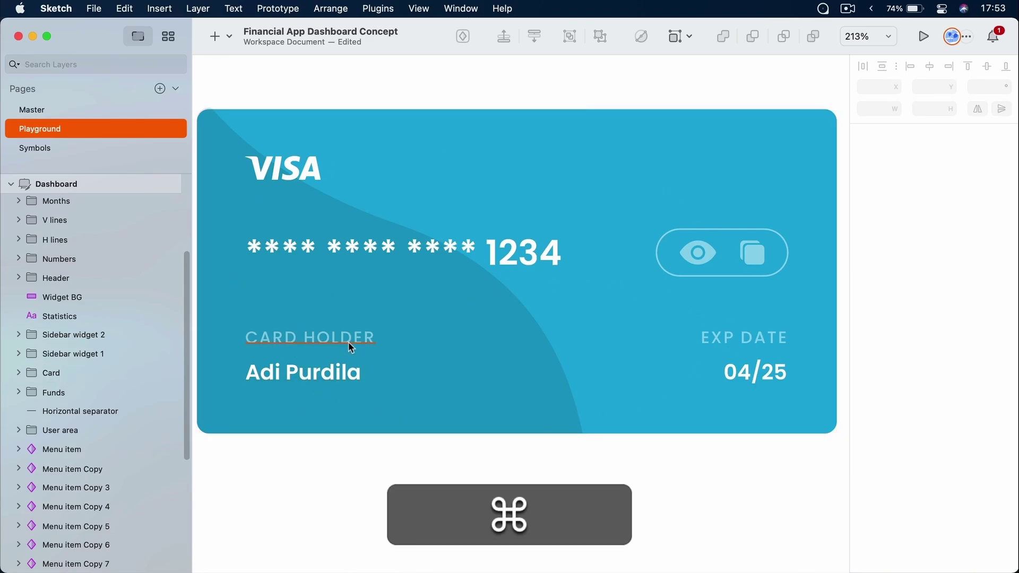
left_click(323, 340, "super")
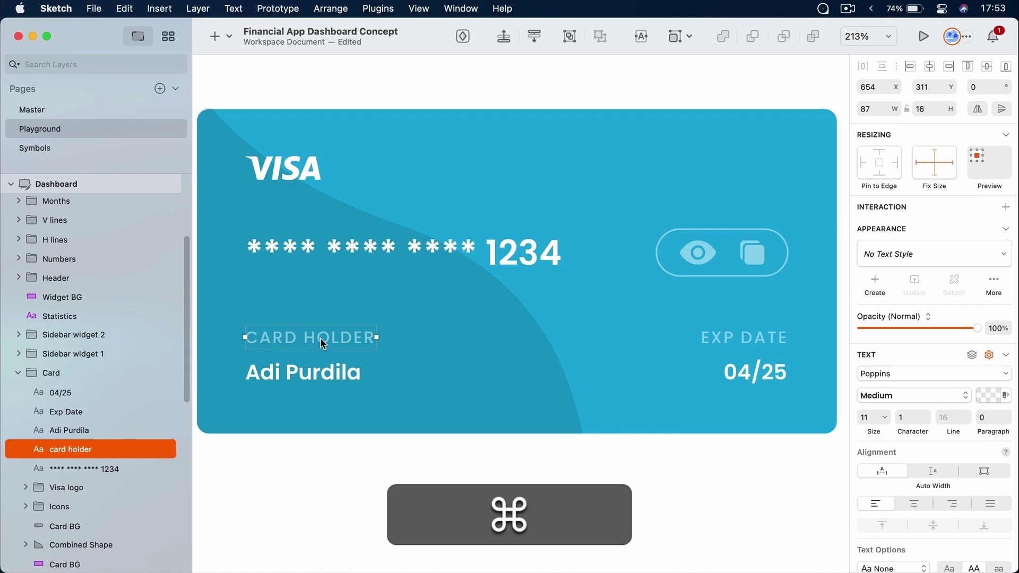
left_click(740, 339, "super")
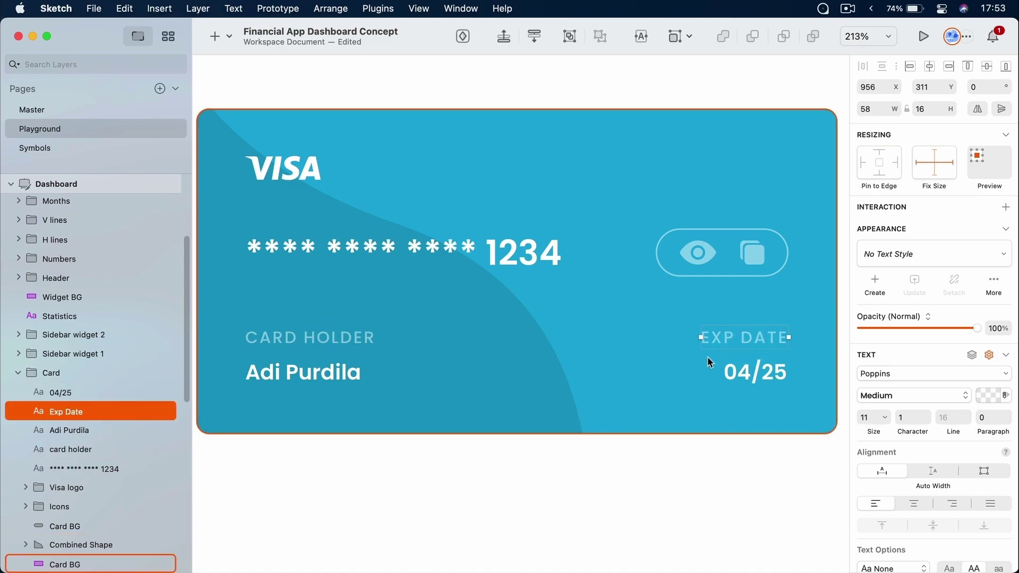
left_click(310, 371, "super")
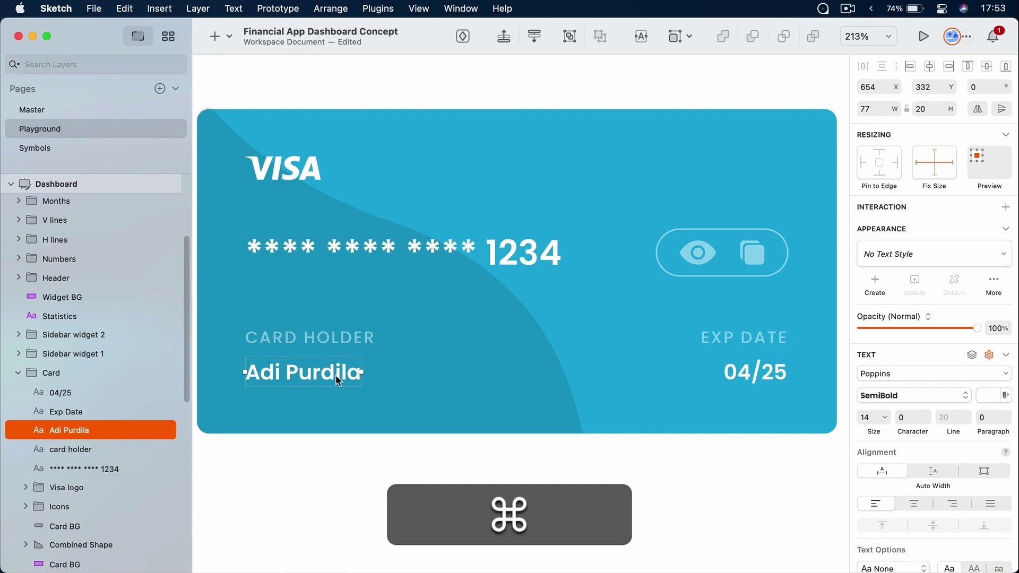
left_click(743, 378, "super")
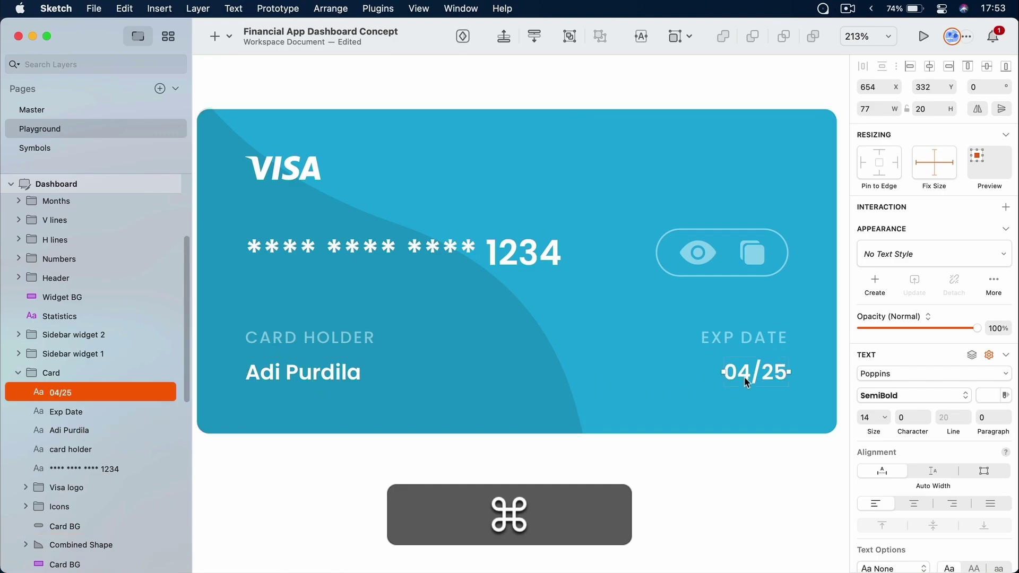
left_click(721, 460)
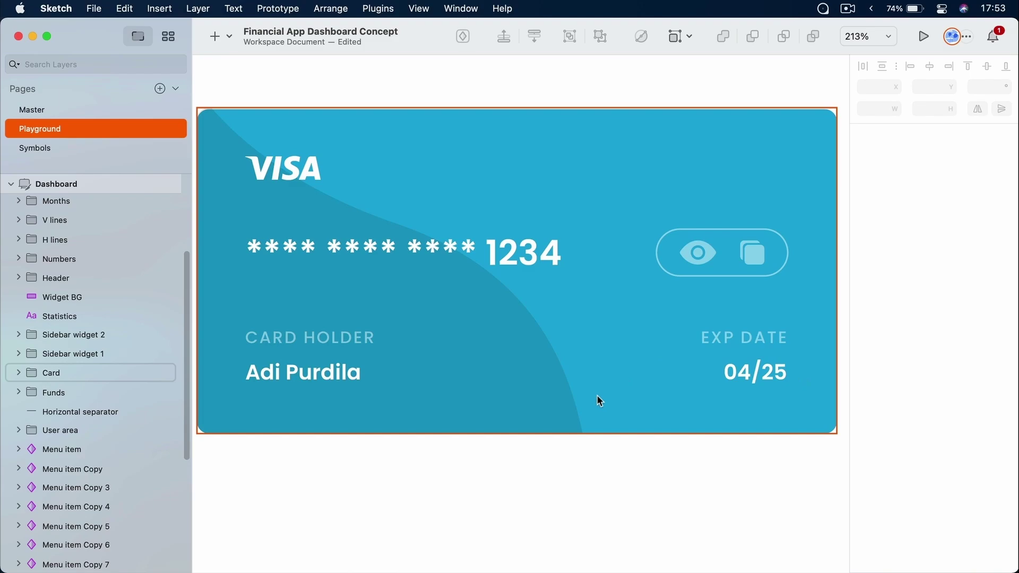
left_click(319, 338, "super")
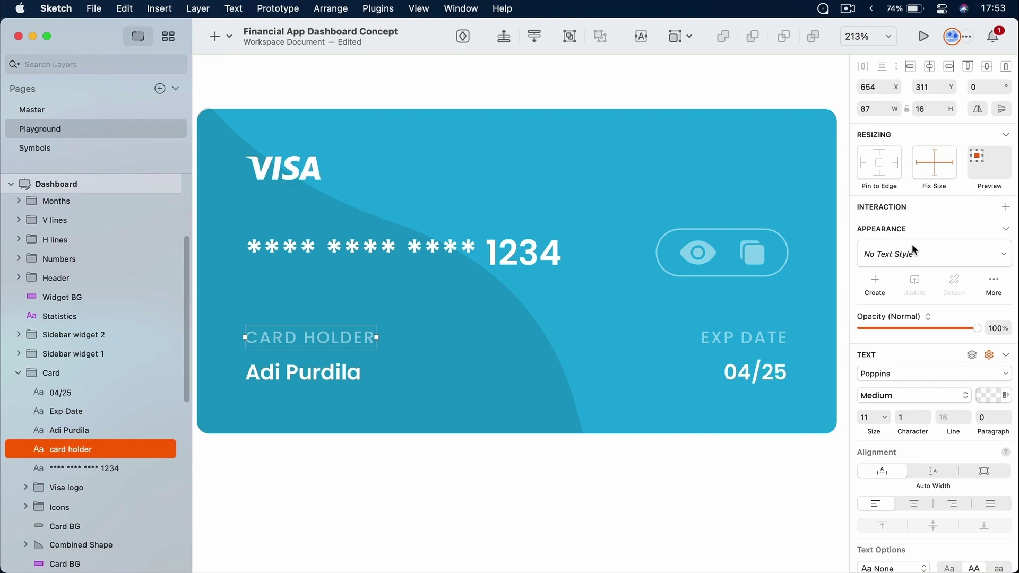
Create a text style named 'Test 1' from the CARD HOLDER label
left_click(875, 281)
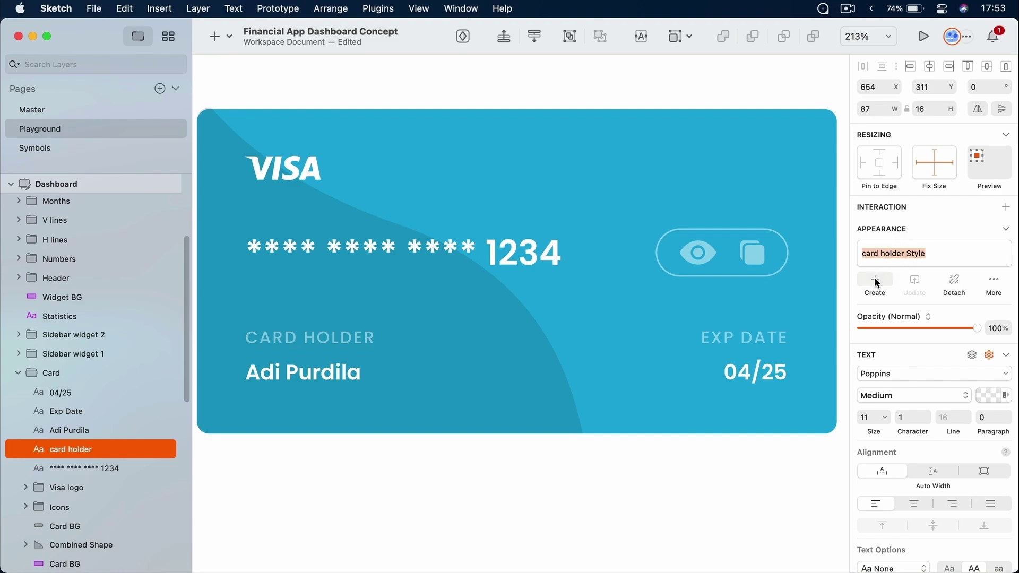
type("Test 1")
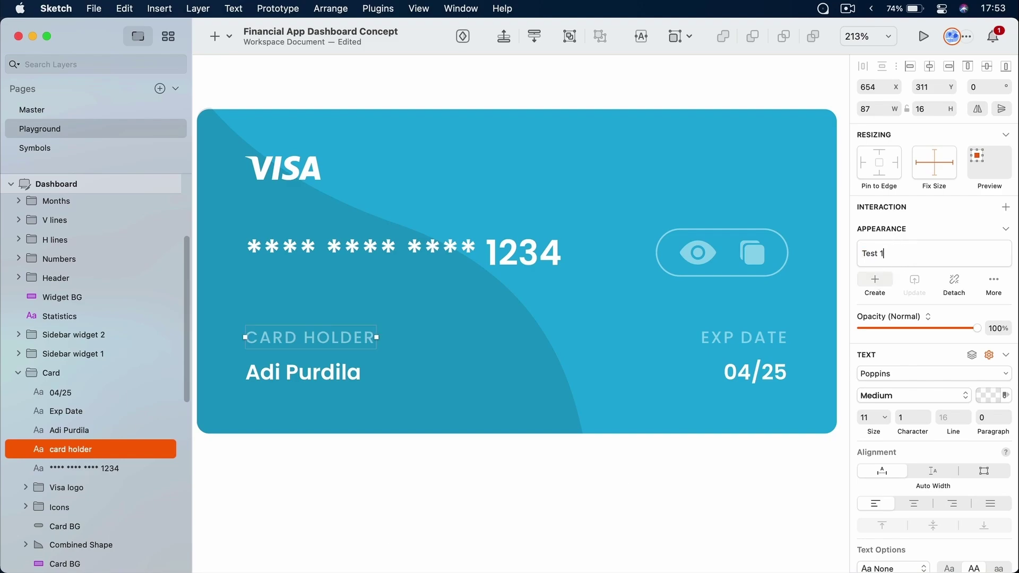
key("Return")
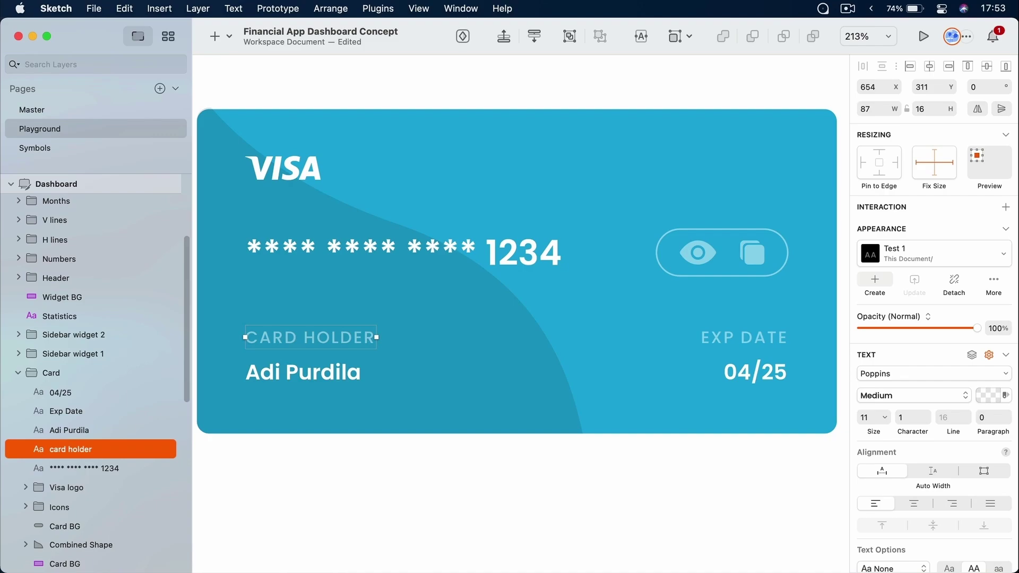
left_click(760, 338, "super")
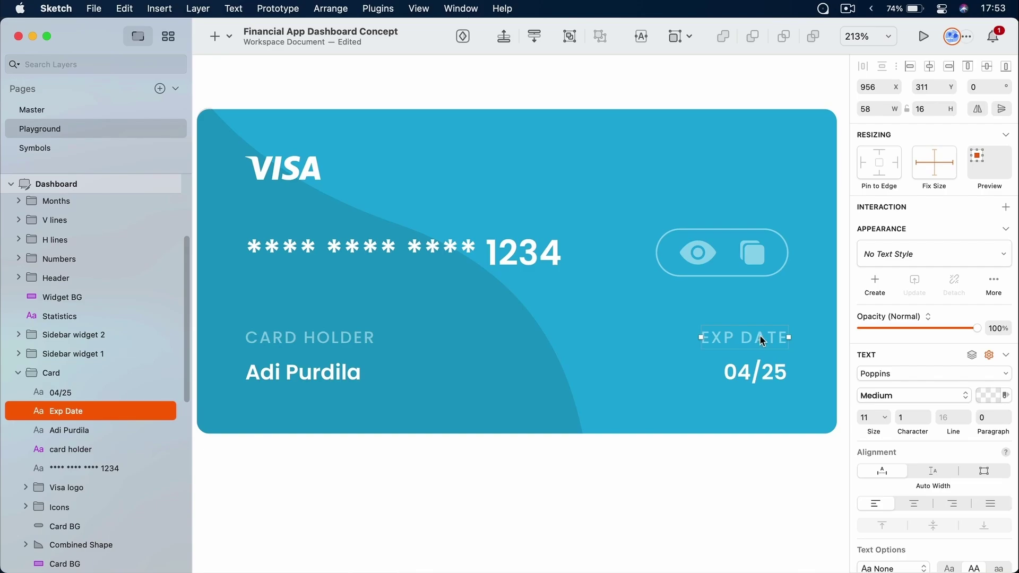
Apply the Test 1 text style to the EXP DATE label
left_click(925, 249)
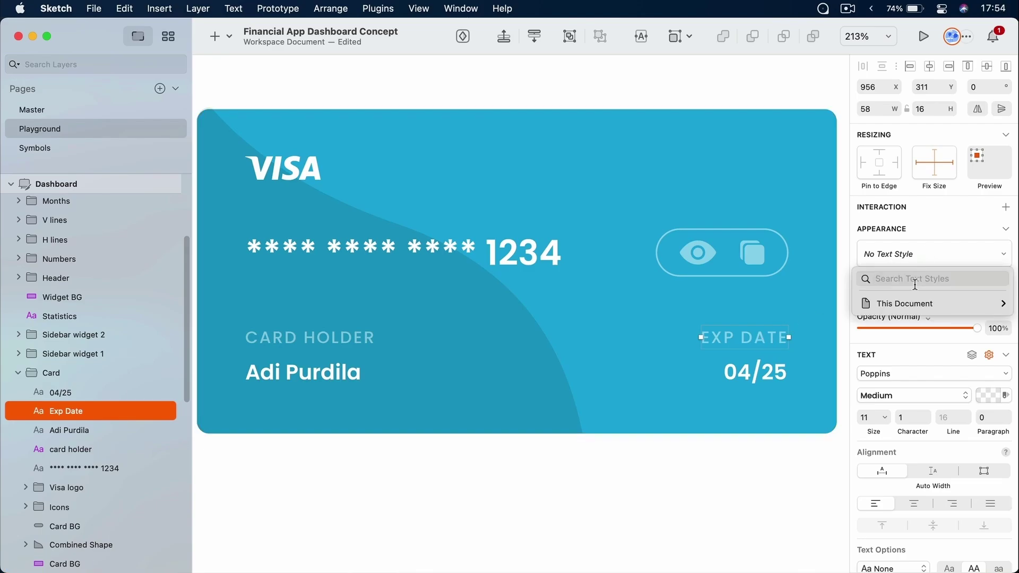
mouse_move(910, 305)
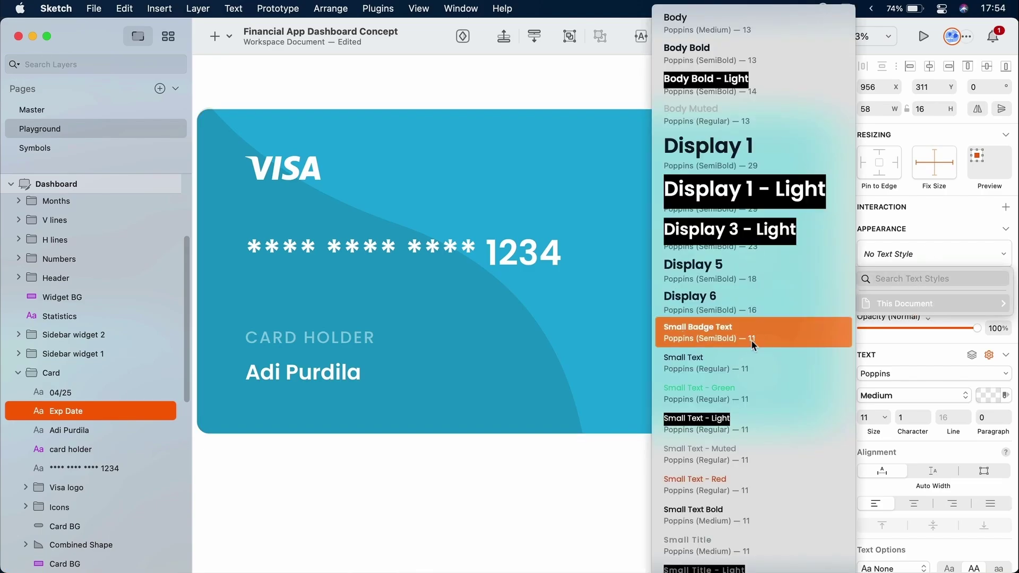
scroll(754, 340, "down", 3)
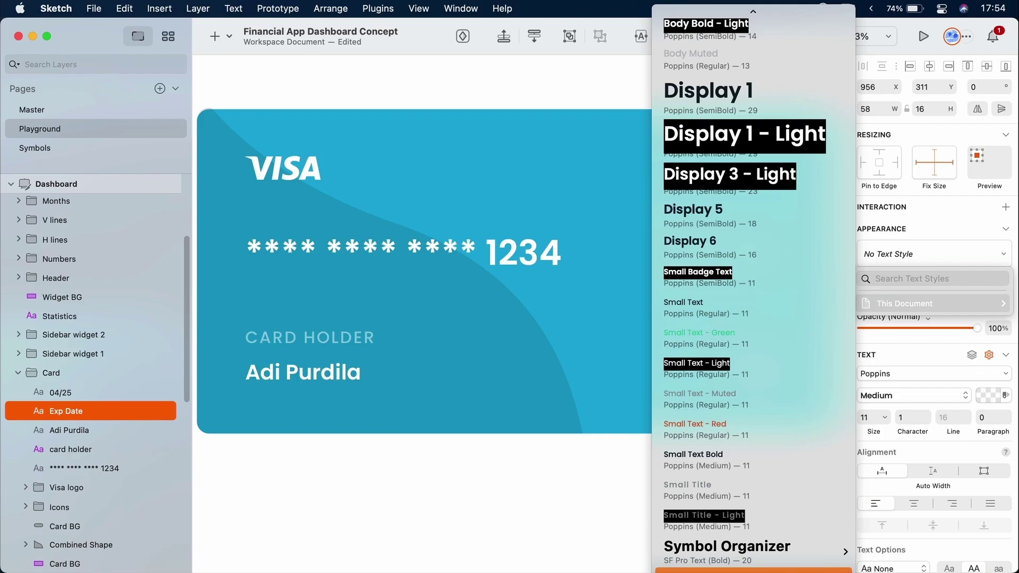
key("Return")
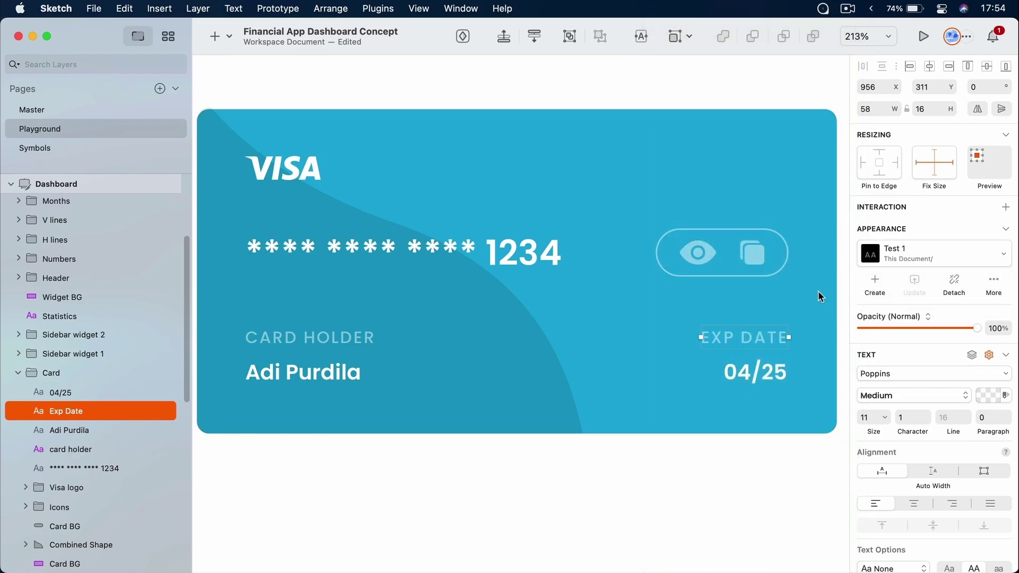
Select CARD HOLDER and EXP DATE in turn to compare their matching styles
key("super")
left_click(373, 338, "super")
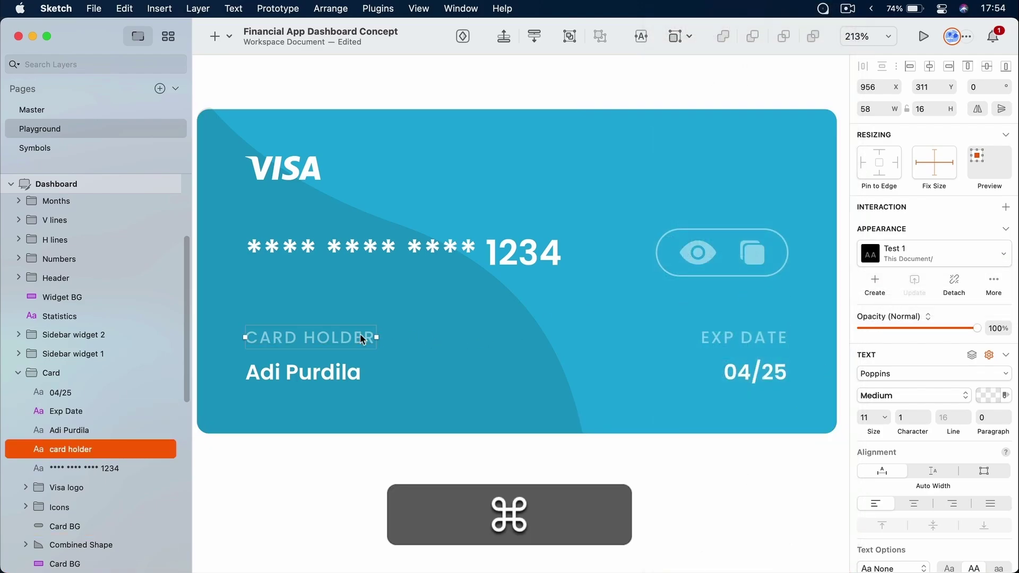
left_click(763, 336, "super")
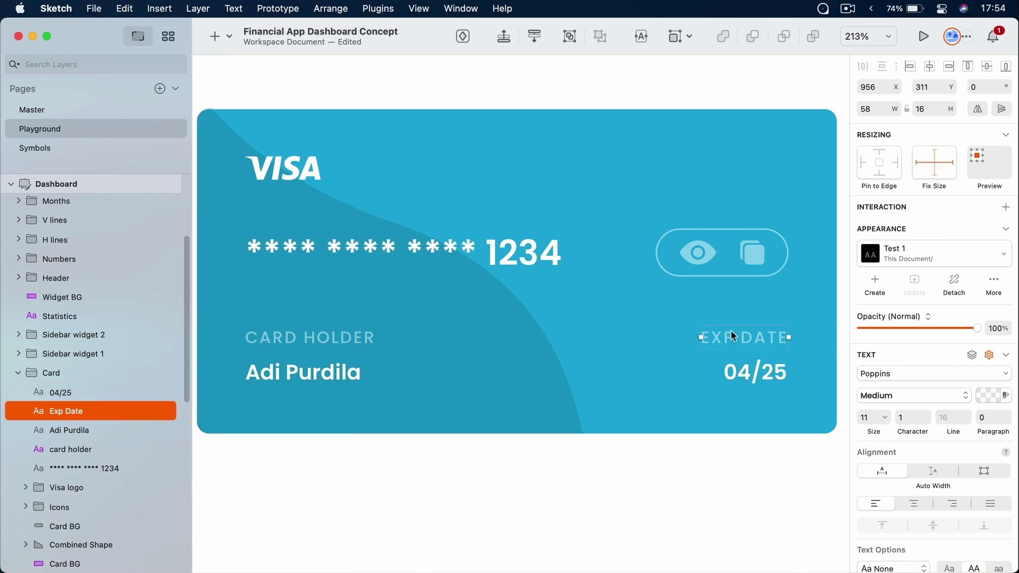
left_click(364, 337, "super")
left_click(779, 342, "super")
Turn the EXP DATE text fully opaque red and update the Test 1 style with it
left_click(991, 396)
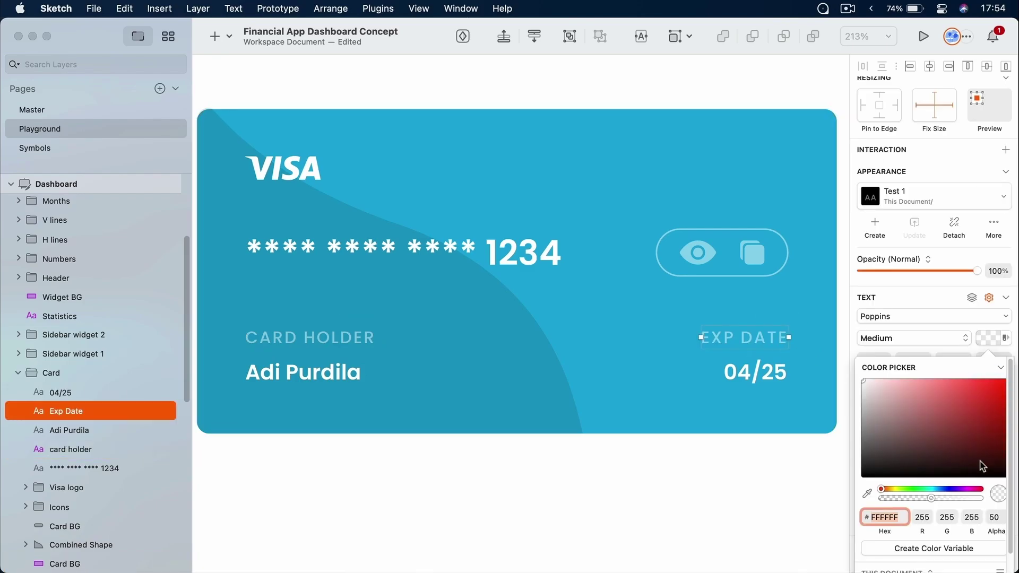
left_click_drag(976, 423, 997, 337)
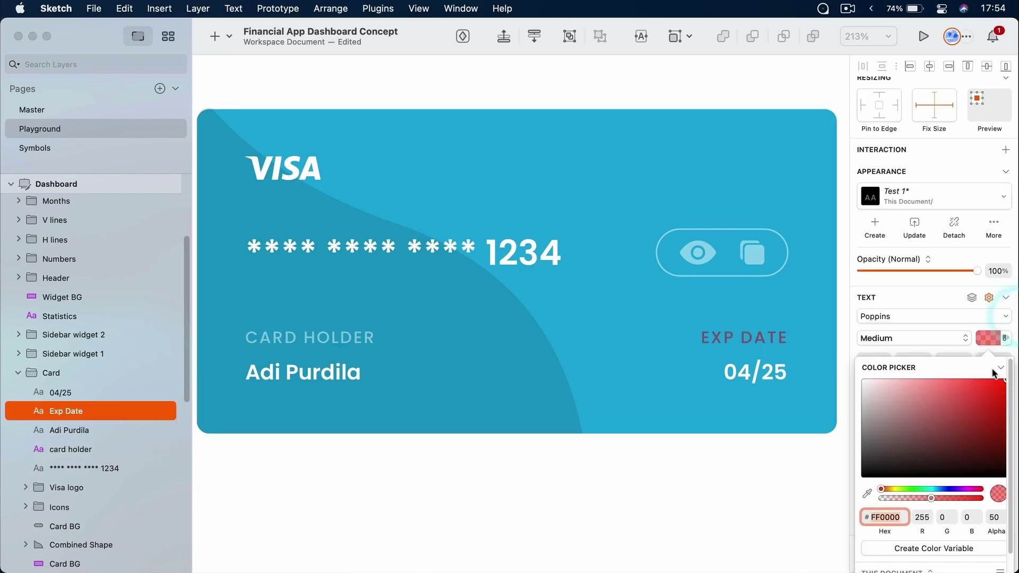
left_click(977, 498)
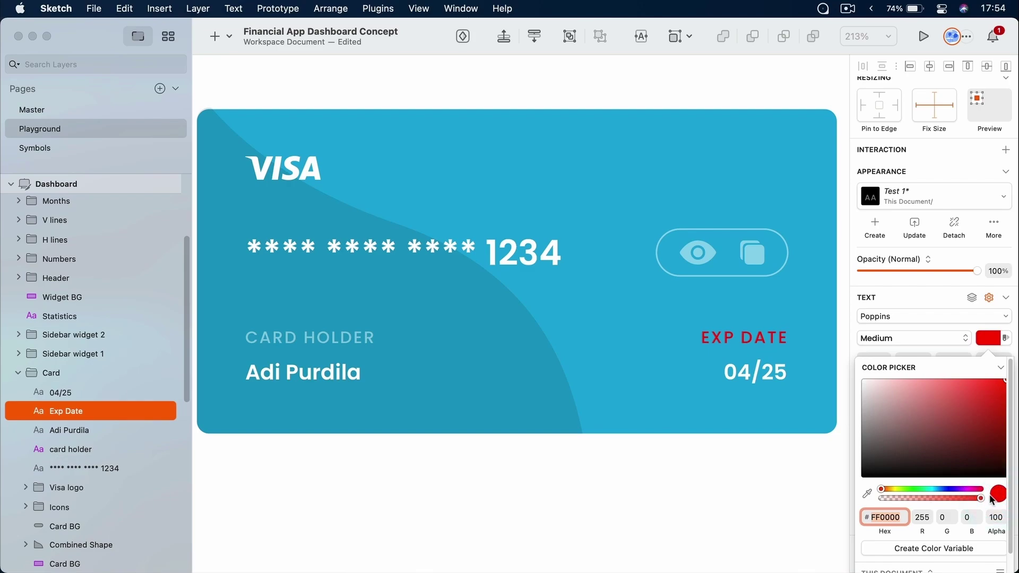
left_click(783, 466)
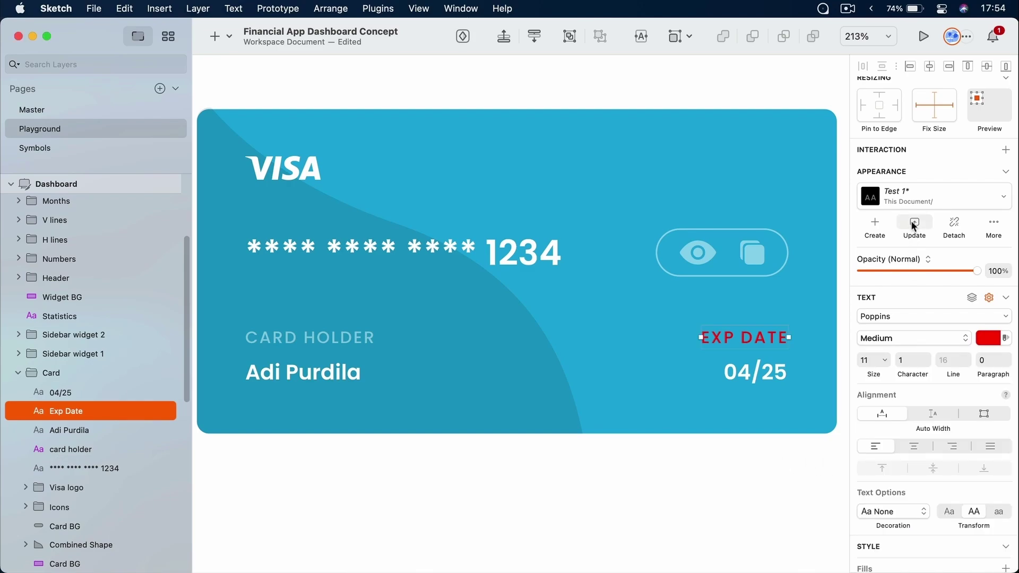
left_click(914, 225)
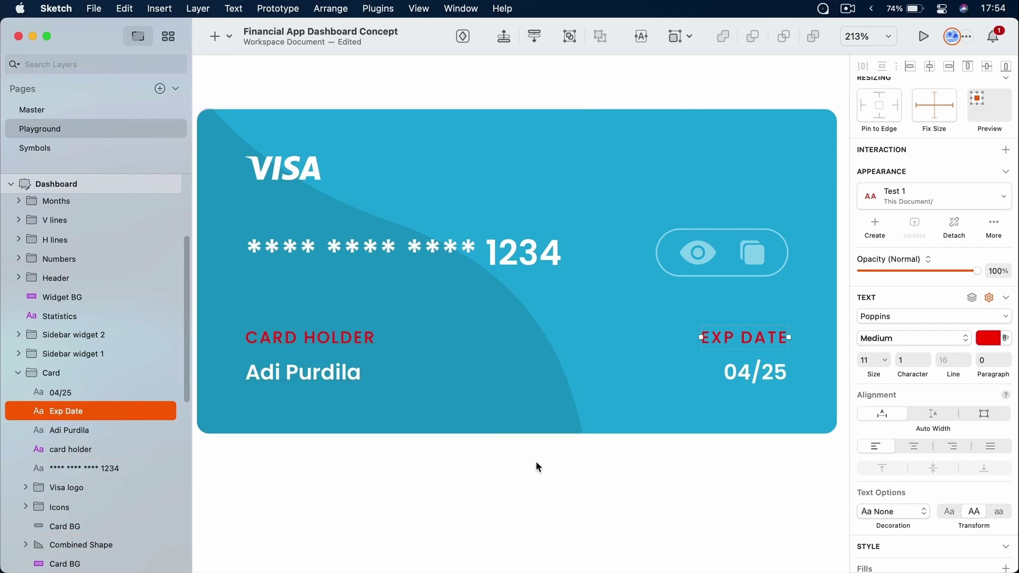
Enlarge the EXP DATE font size from 11 to 15
scroll(961, 411, "down", 5)
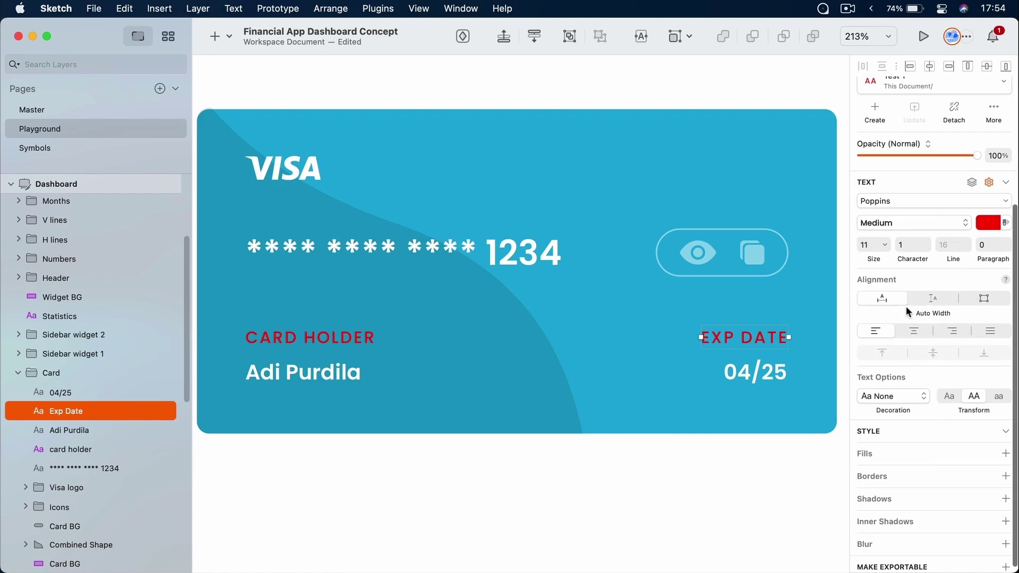
left_click_drag(882, 243, 886, 245)
left_click(887, 245)
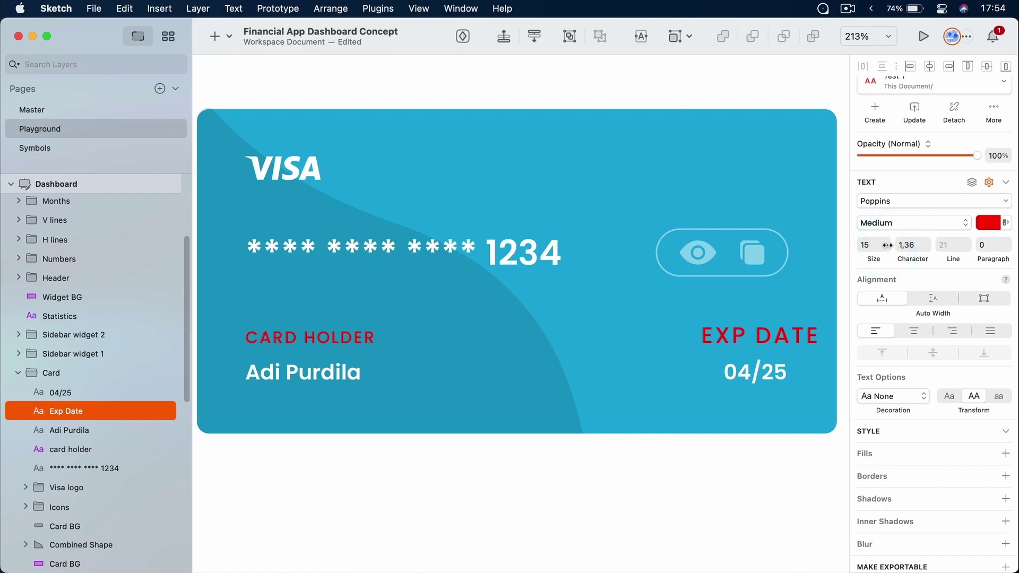
scroll(905, 266, "up", 2)
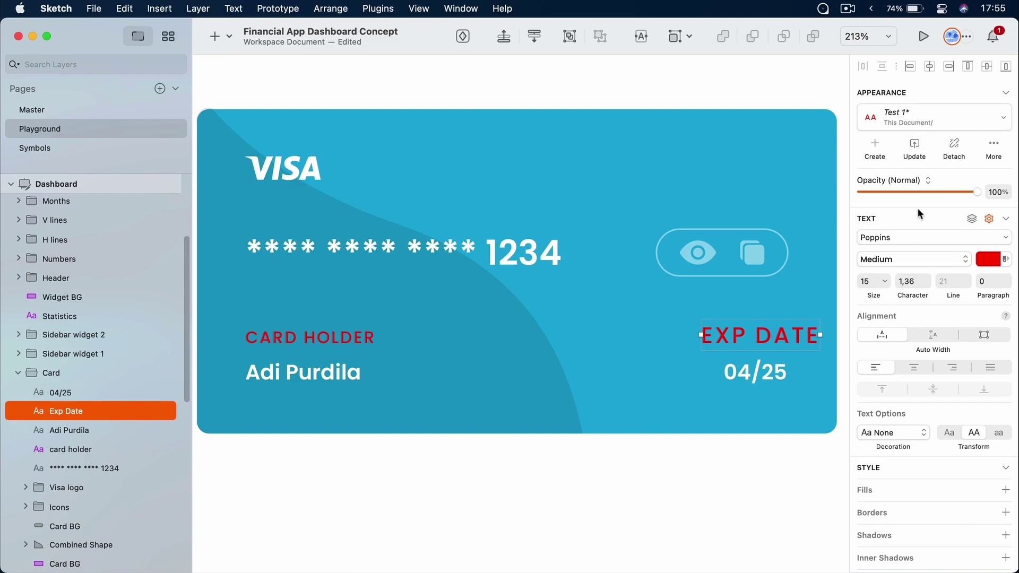
Try resetting EXP DATE to Test 1 and updating the style, undoing both
left_click(994, 145)
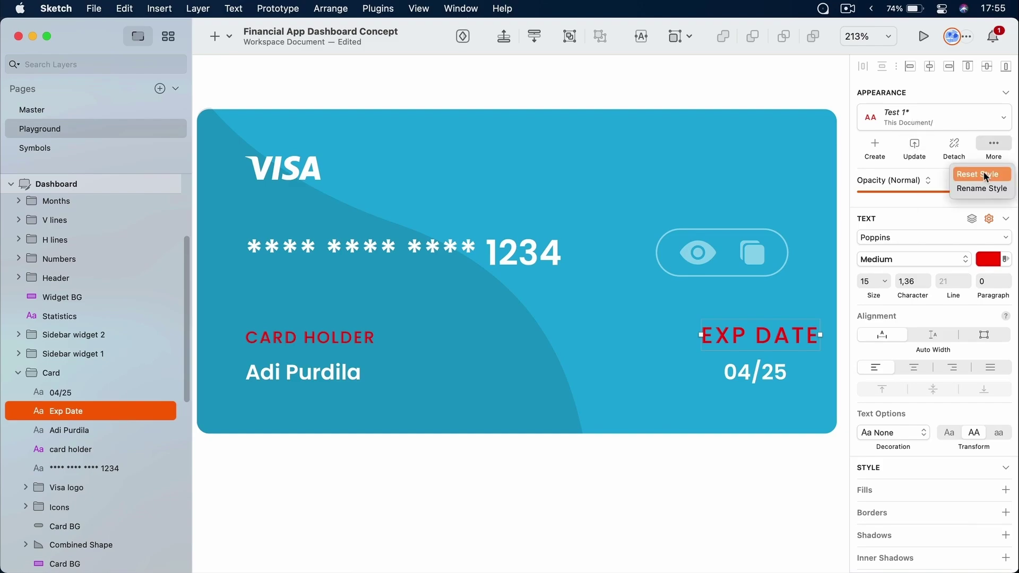
left_click(985, 175)
key("cmd+z")
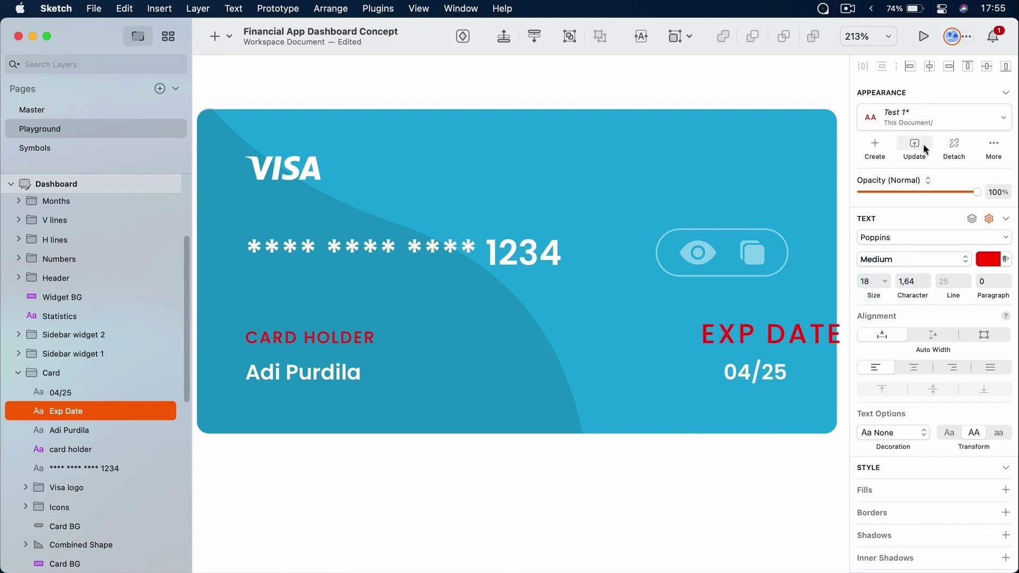
left_click(924, 145)
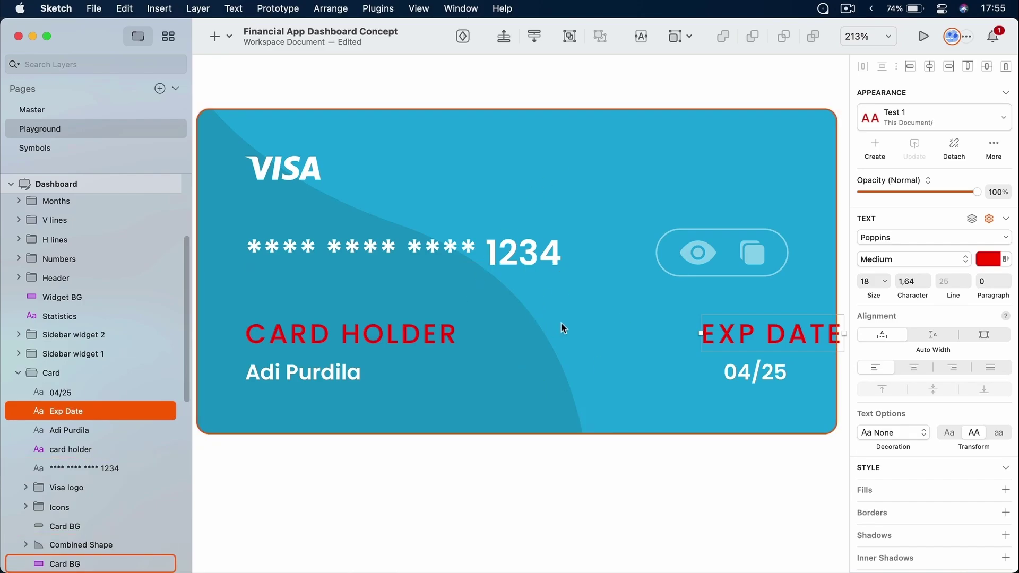
key("cmd+z")
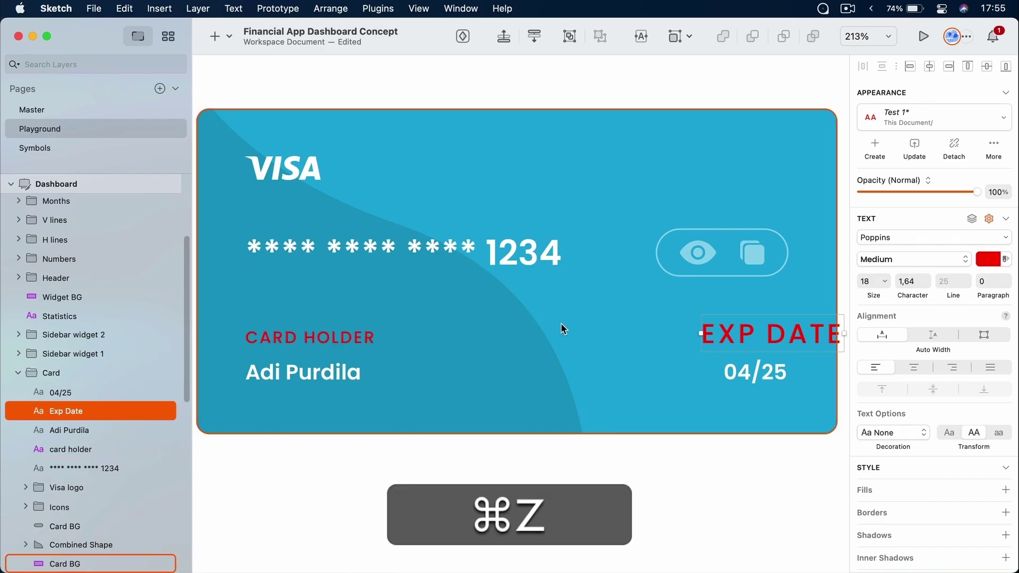
Set the text colour to white at 50% opacity and update the Test 1 style
left_click(989, 259)
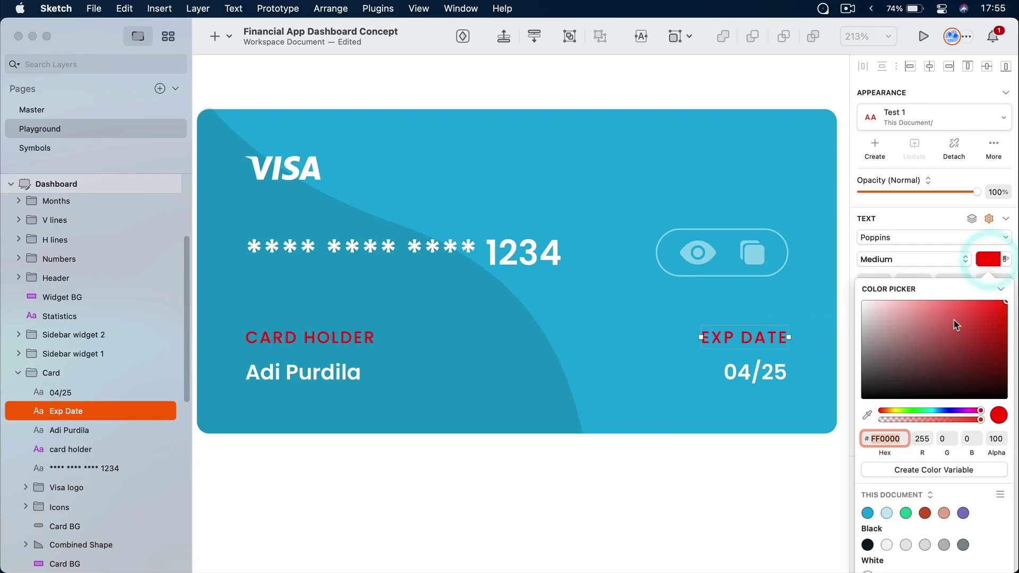
left_click(743, 230)
left_click_drag(981, 419, 931, 420)
left_click(915, 148)
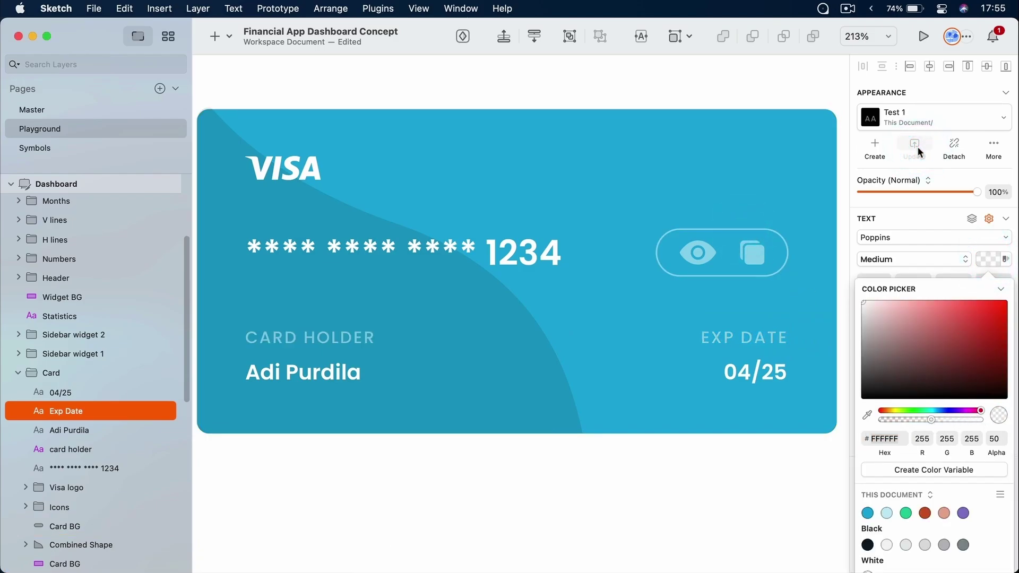
left_click(316, 379, "super")
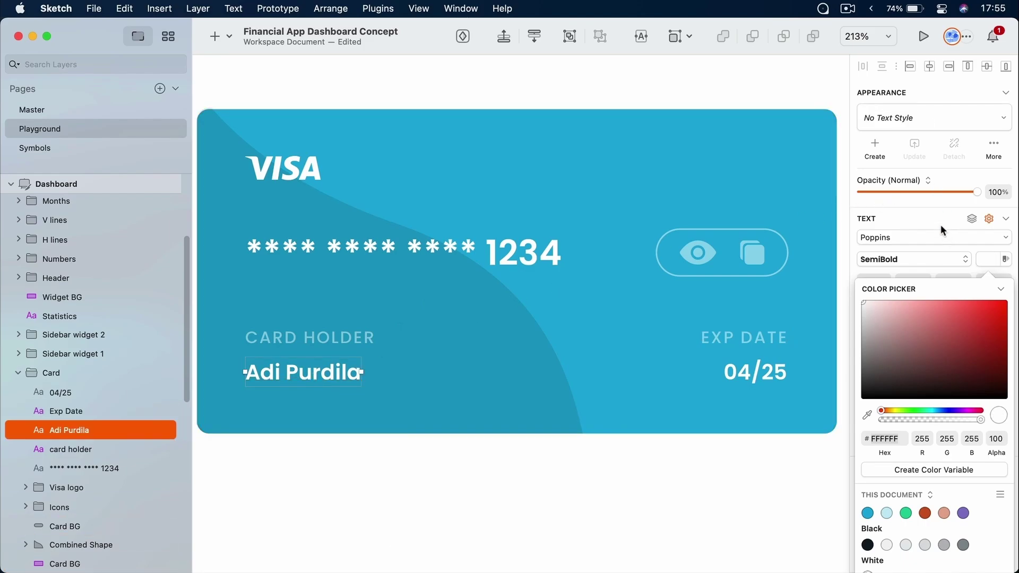
Create a new text style named 'Whatever' from the cardholder name text
left_click(881, 144)
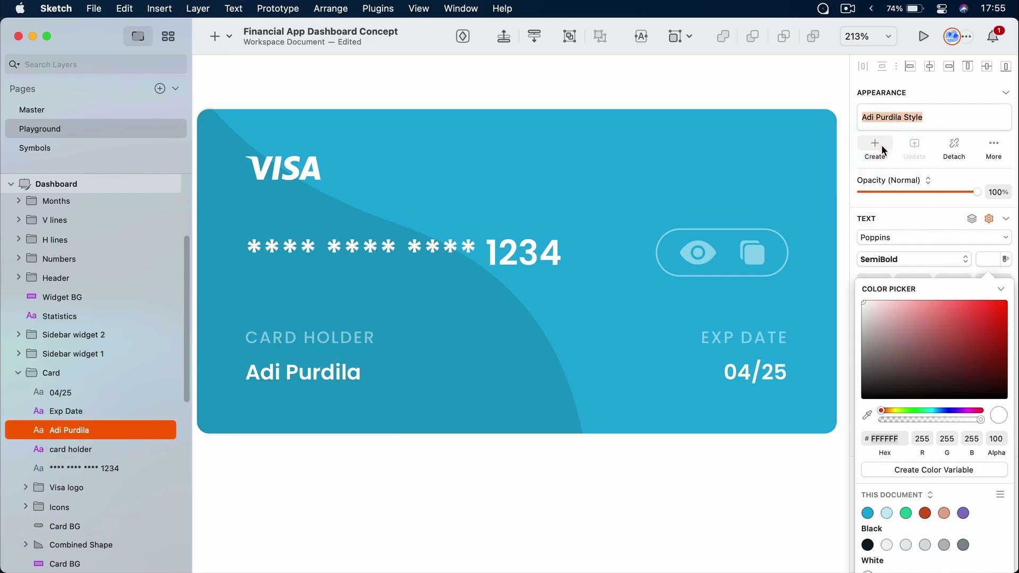
key("shift+super+Left")
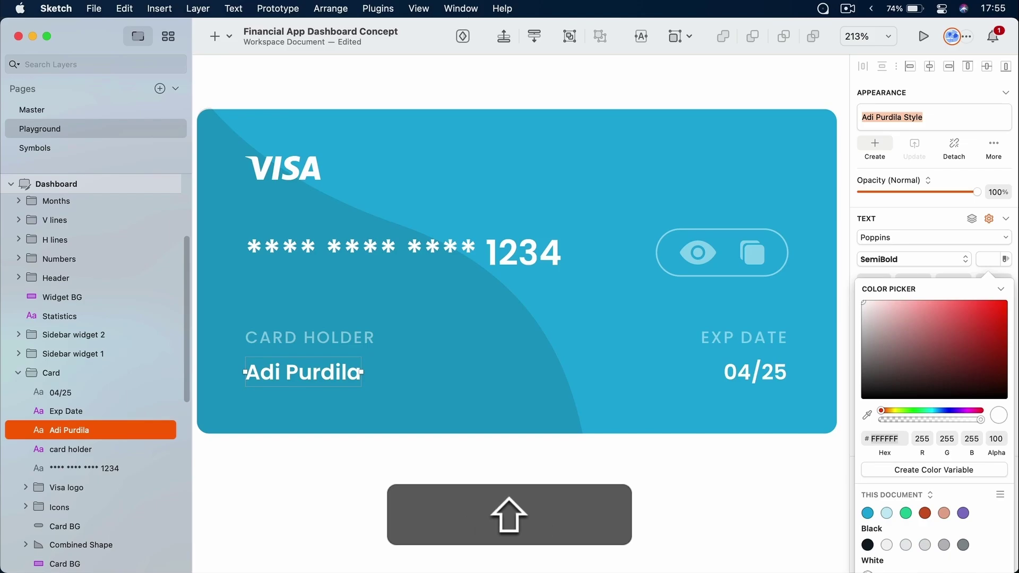
type("Whatever")
key("Return")
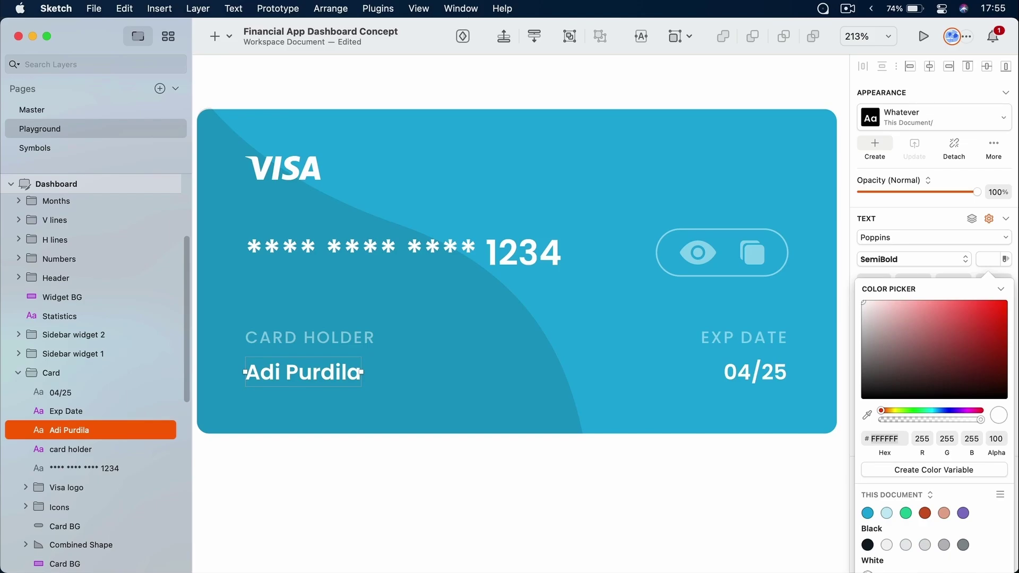
Apply the Whatever style to the 04/25 expiry date and fit the dashboard in view
left_click(754, 371, "super")
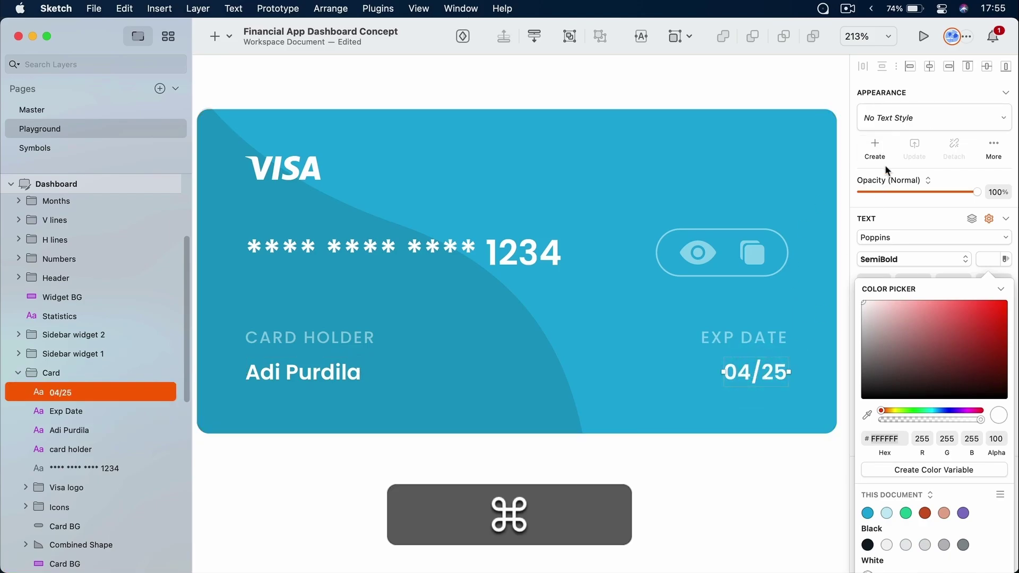
left_click(908, 123)
mouse_move(909, 164)
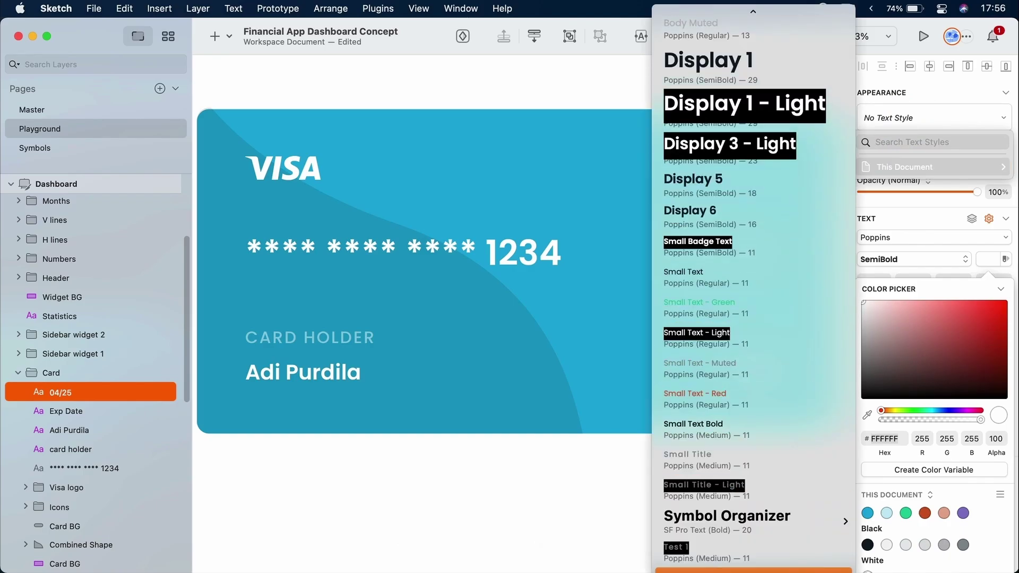
key("Escape")
left_click(989, 259)
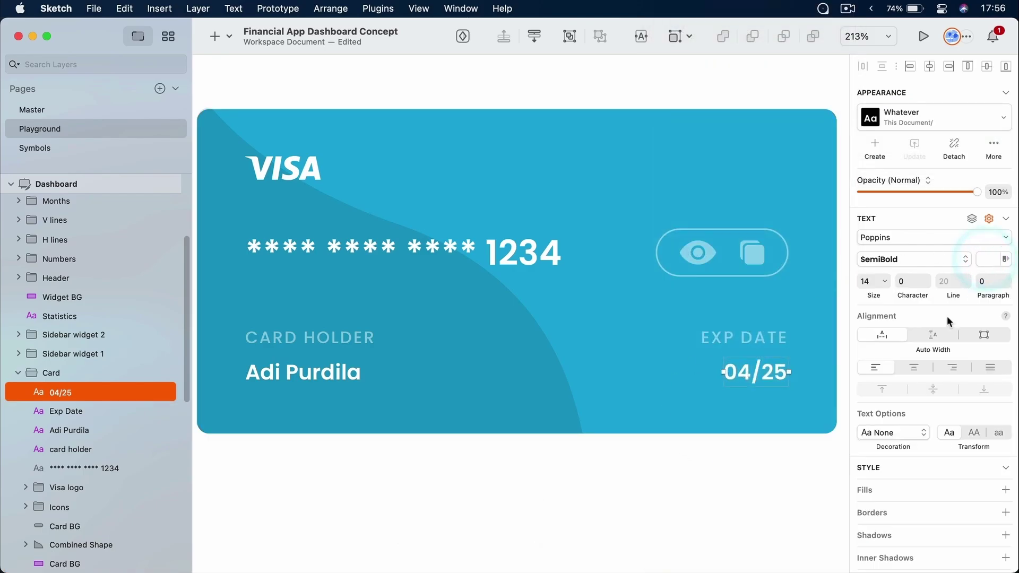
left_click(735, 470)
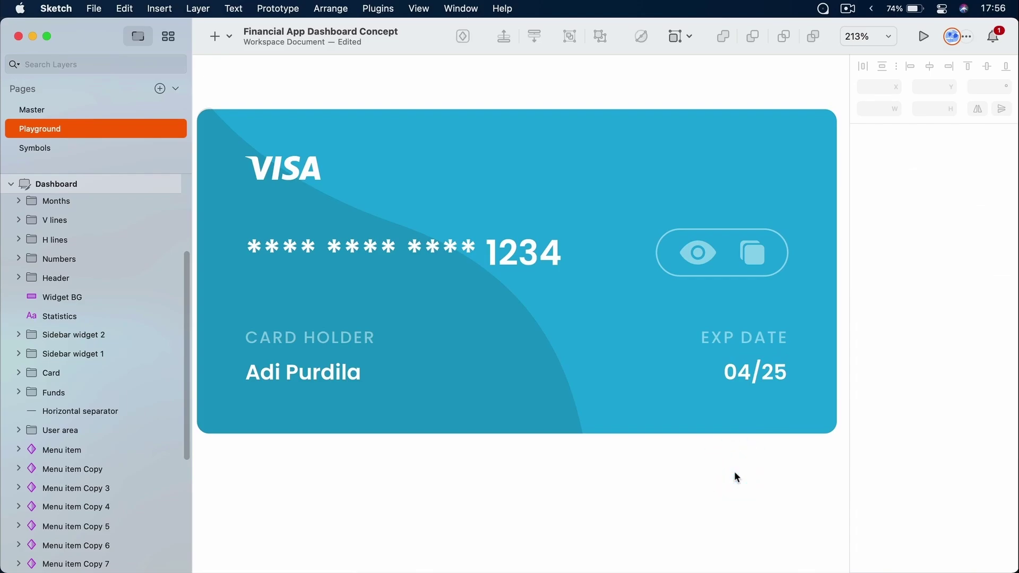
left_click(762, 367, "super")
left_click(905, 255)
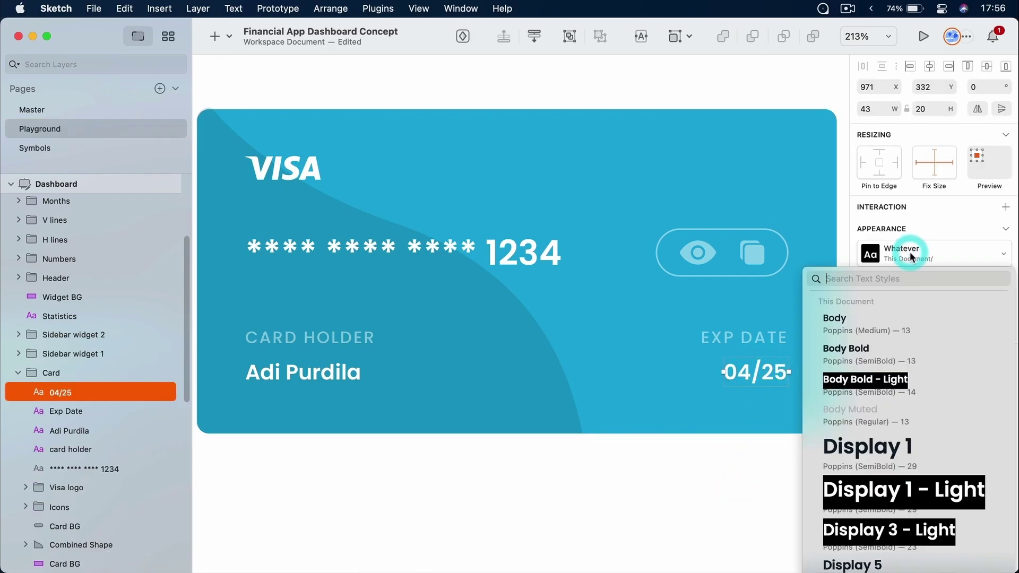
scroll(900, 399, "down", 10)
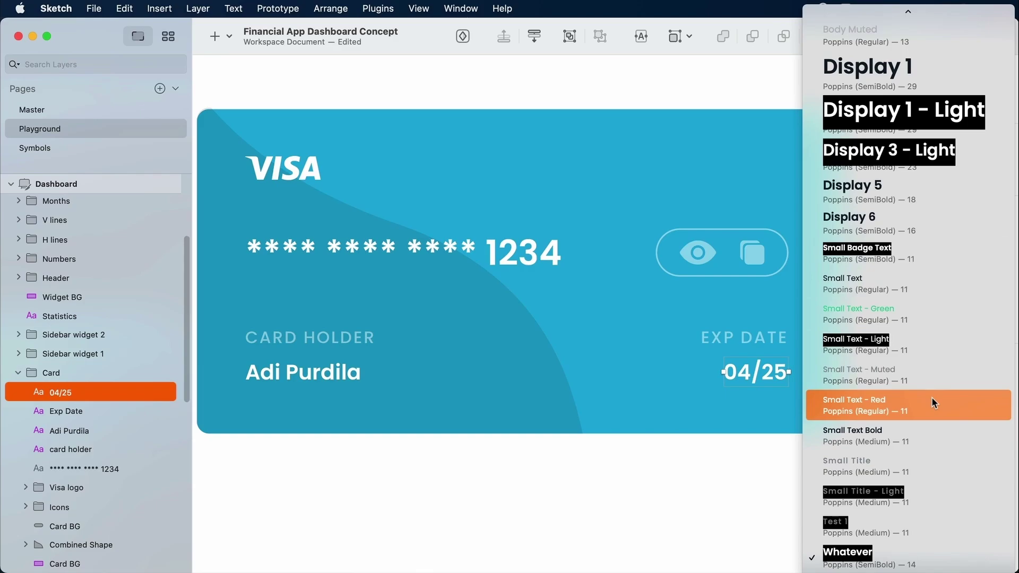
scroll(932, 398, "up", 5)
left_click(627, 481)
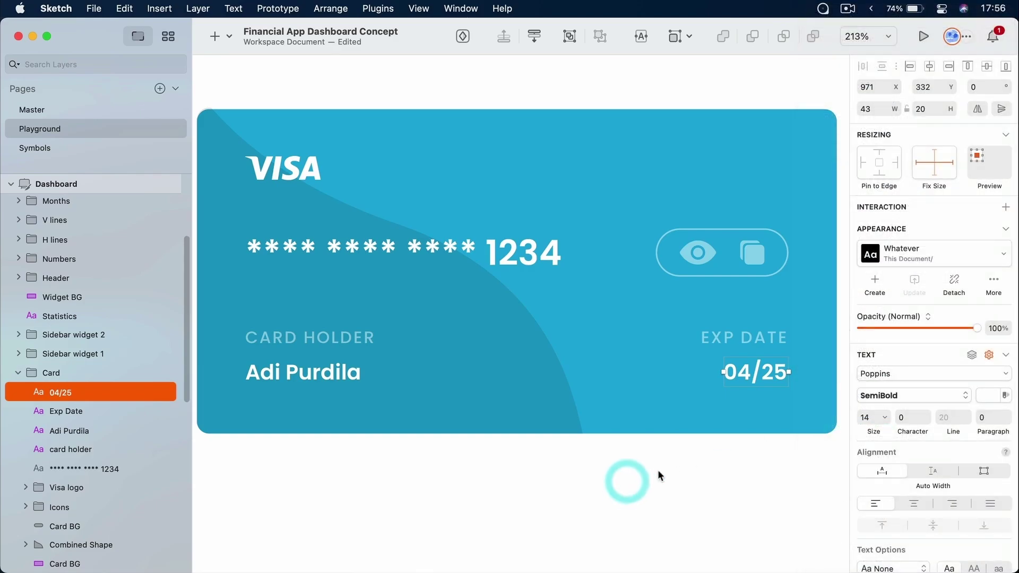
key("super+1")
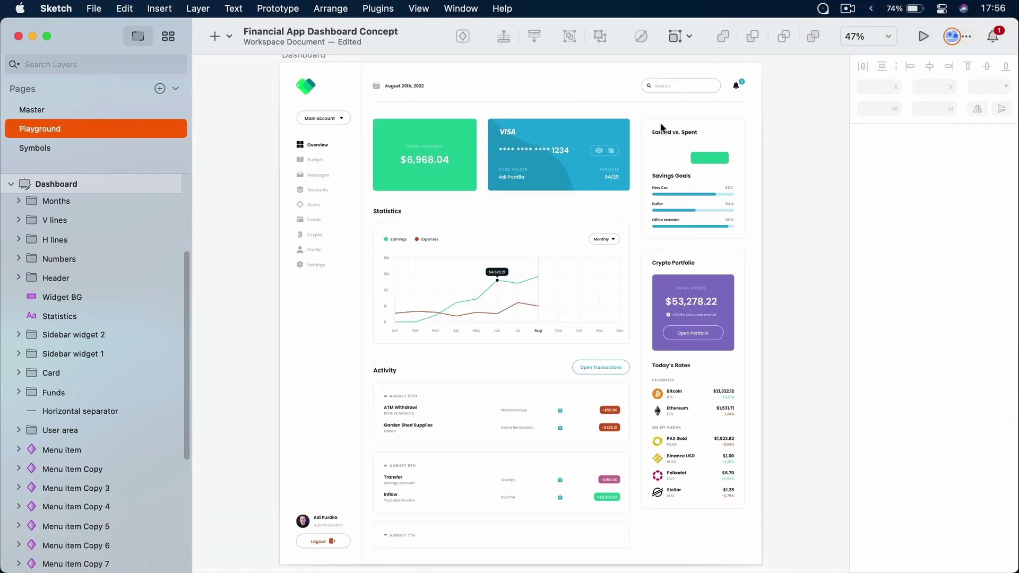
Select nested texts: the date, Main account, Statistics heading and Earnings legend label
key("super")
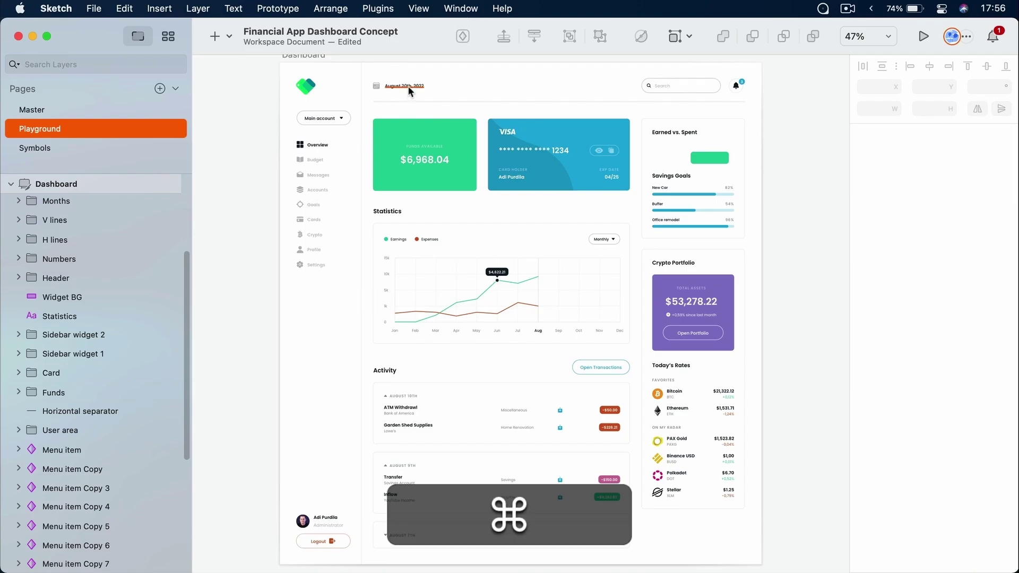
left_click(409, 88, "super")
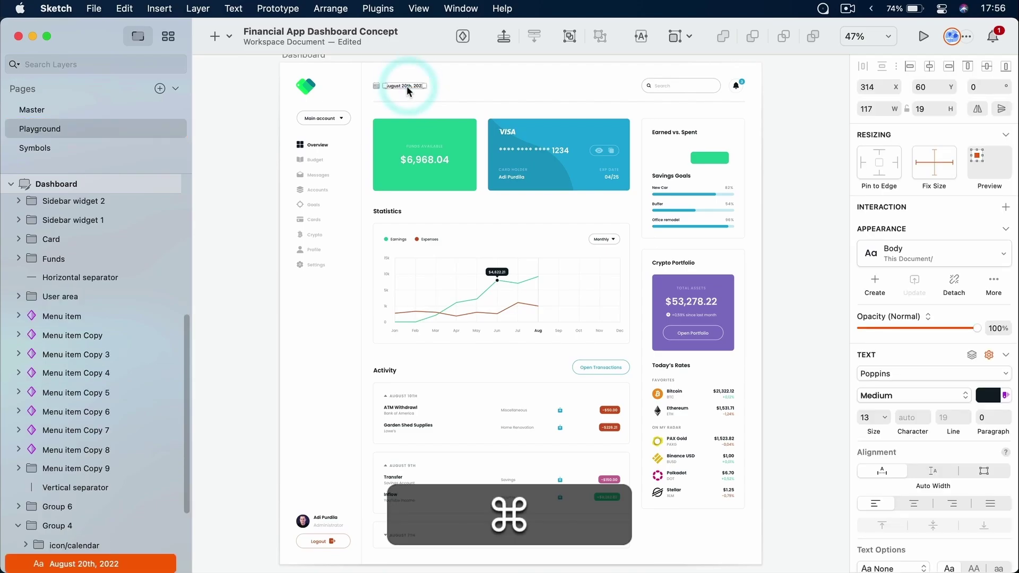
left_click(324, 120, "super")
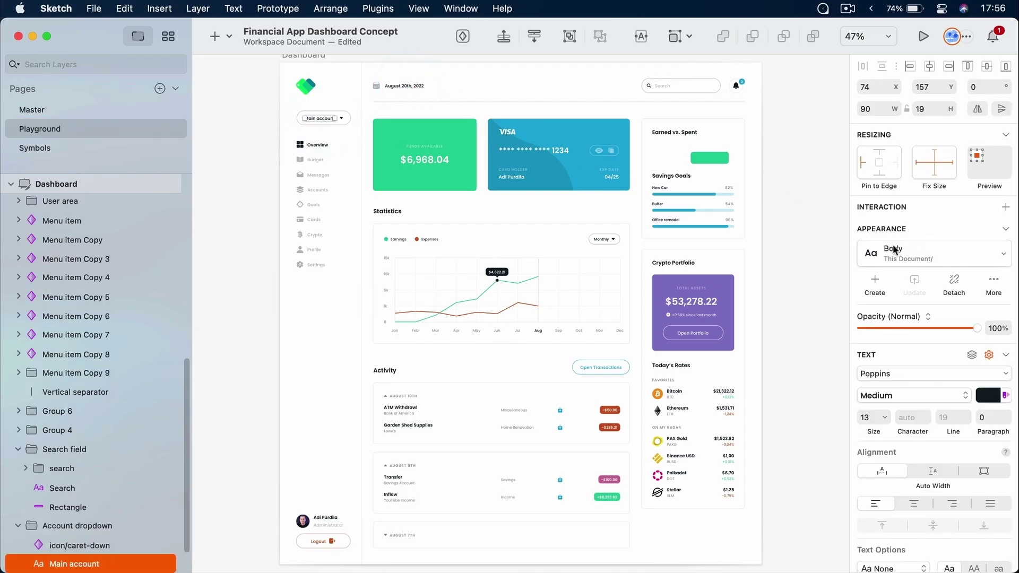
key("super")
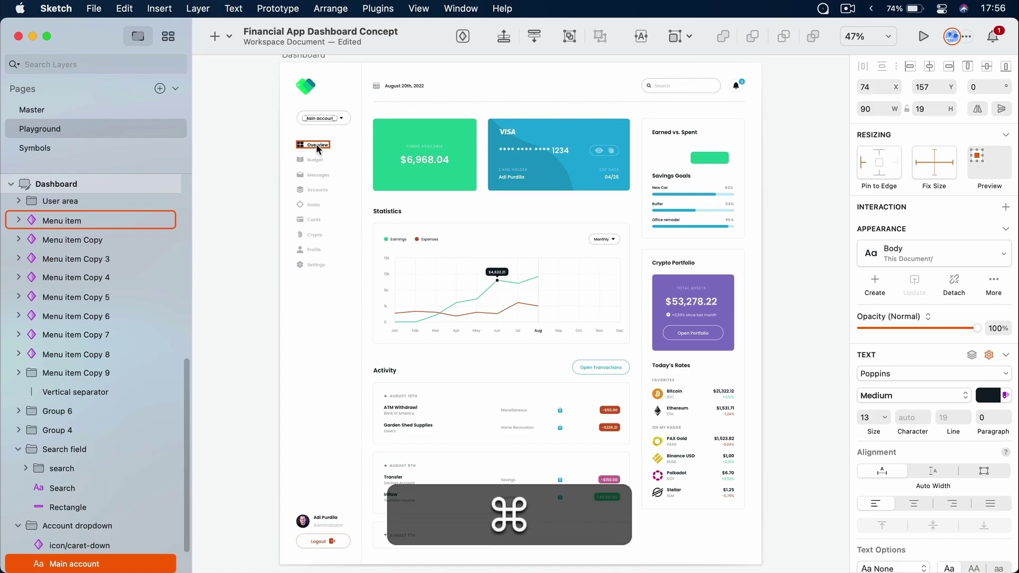
left_click(391, 212, "super")
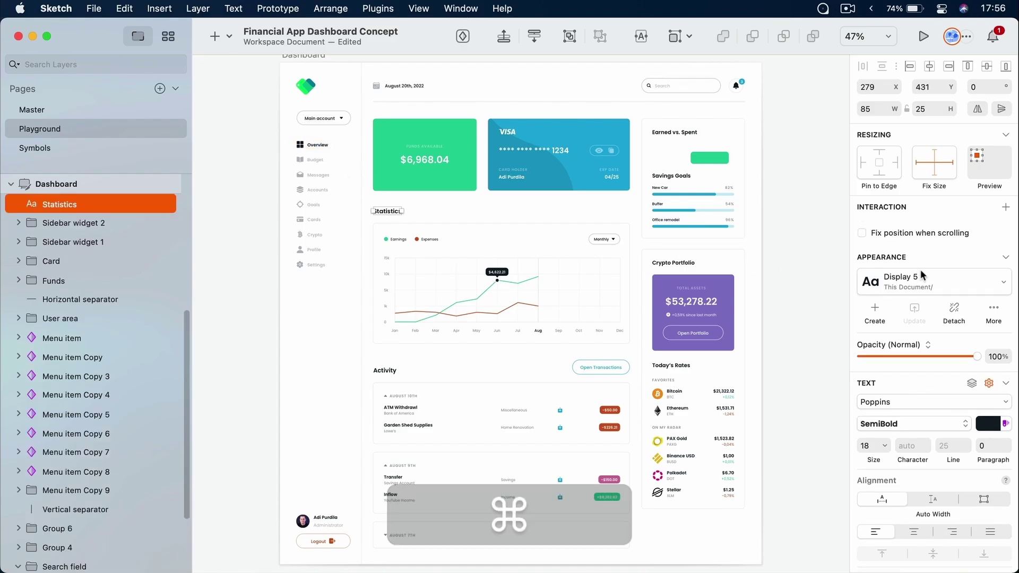
left_click(400, 239, "super")
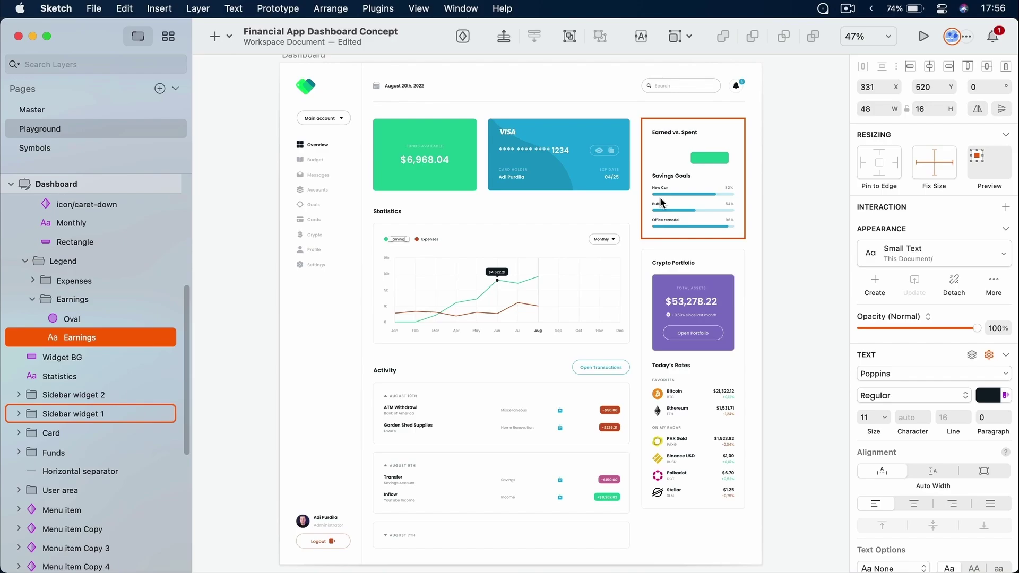
Zoom in on the Earned vs. Spent widget
left_click(804, 146)
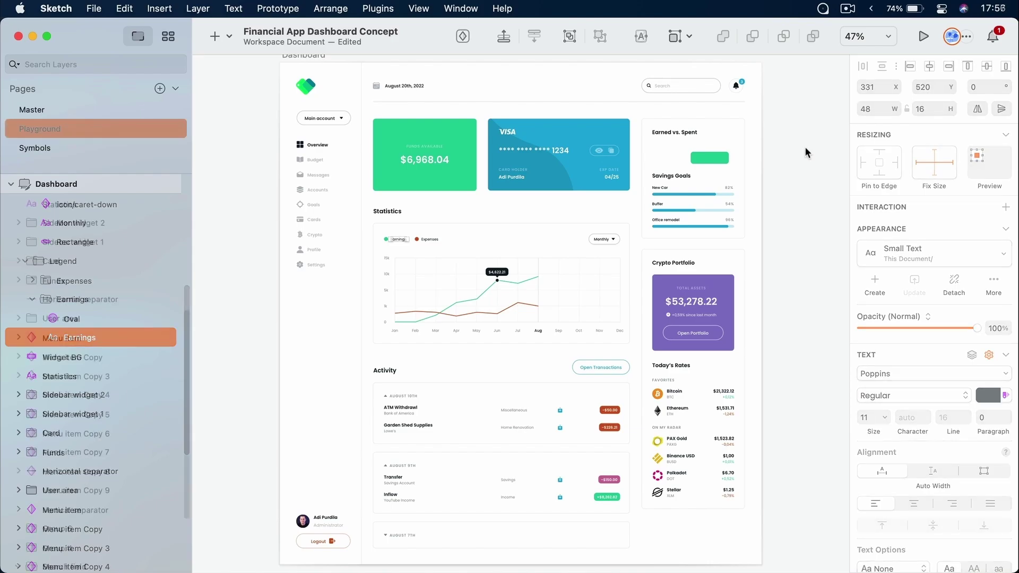
scroll(754, 133, "right", 3)
scroll(754, 133, "up", 2)
left_click(721, 155)
left_click_drag(552, 137, 707, 297)
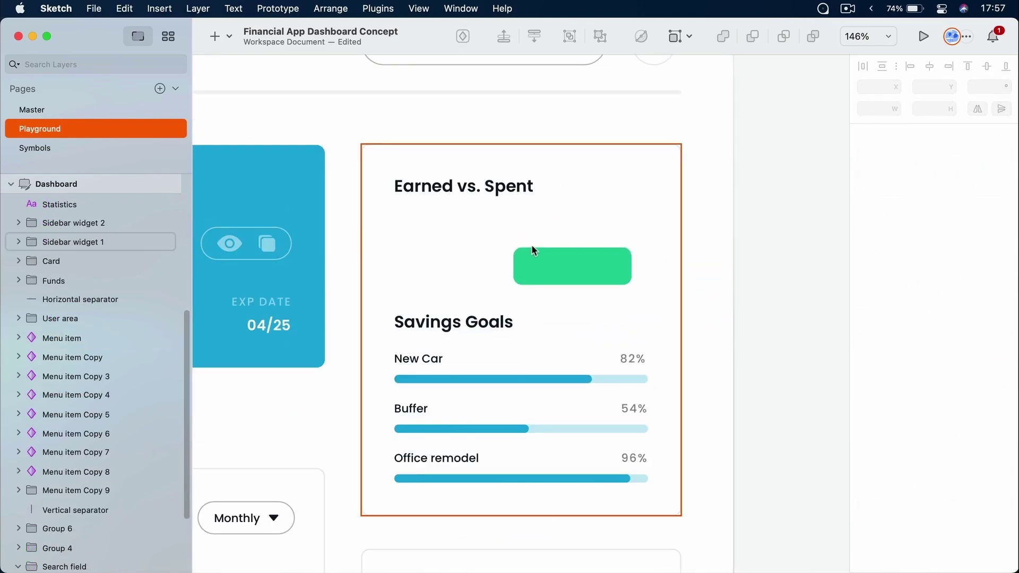
scroll(548, 253, "left", 3)
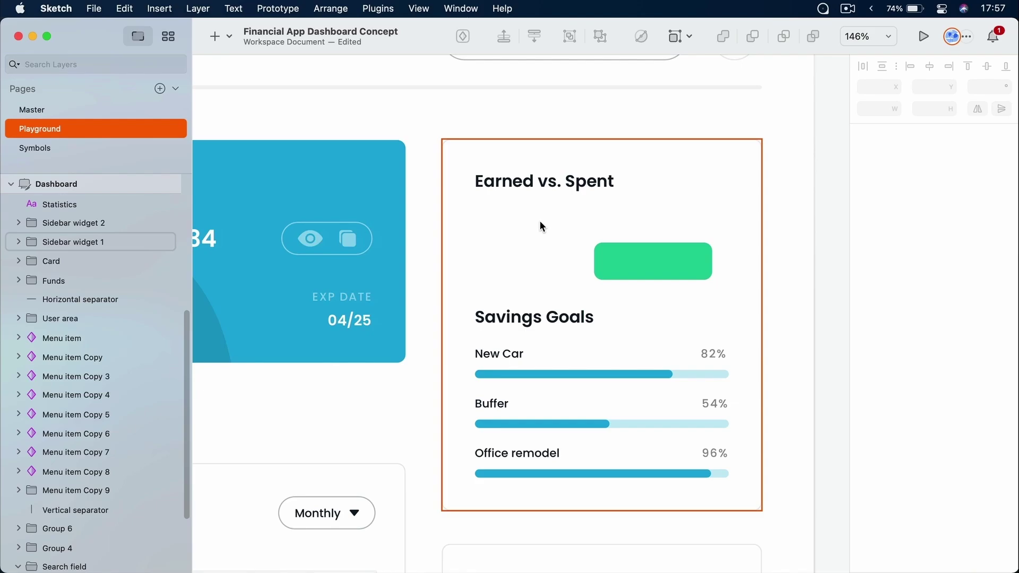
scroll(540, 220, "up", 3)
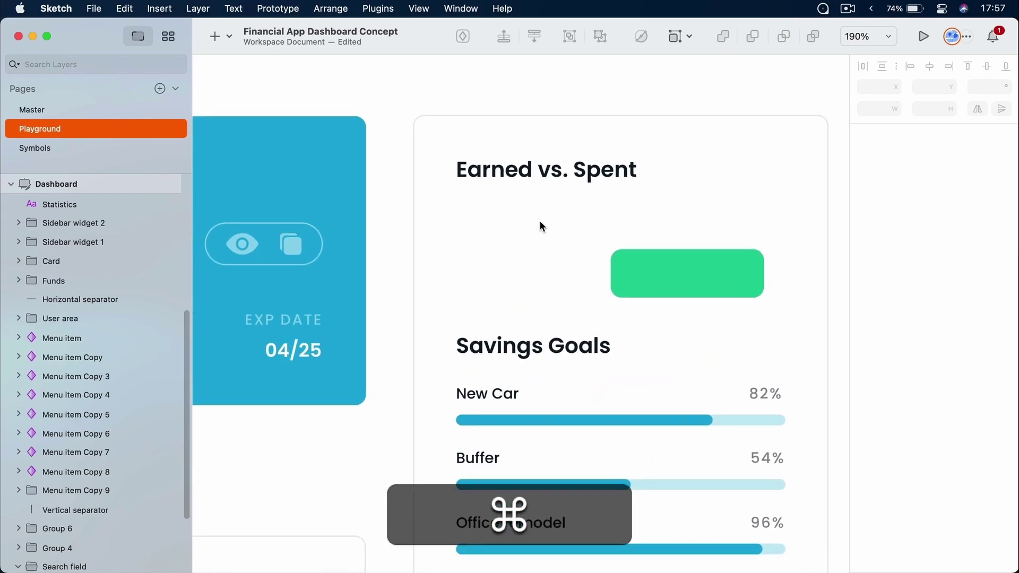
Drag the Small Title text style from the components browser onto the Earned vs. Spent card
scroll(540, 221, "up", 2)
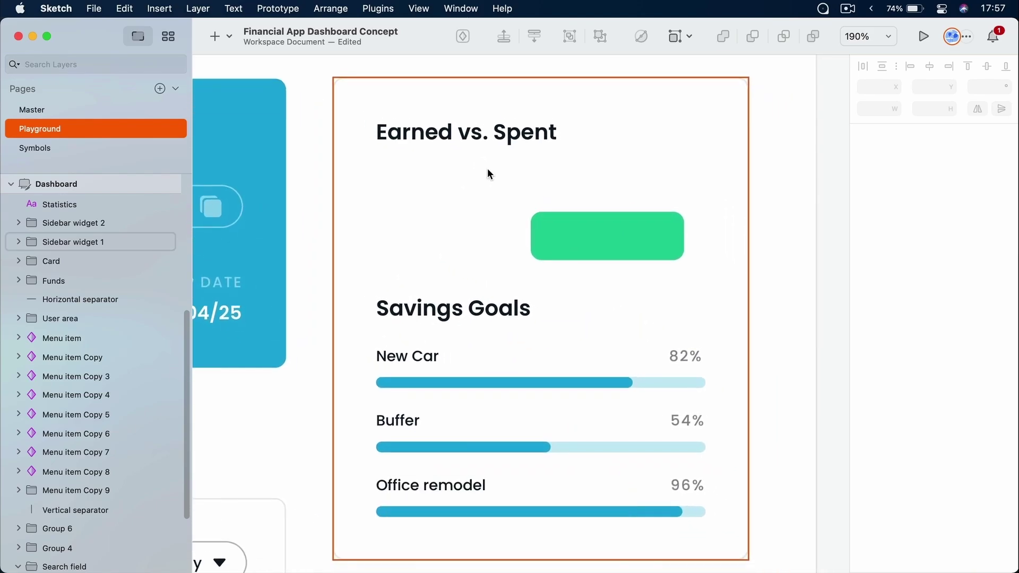
key("c")
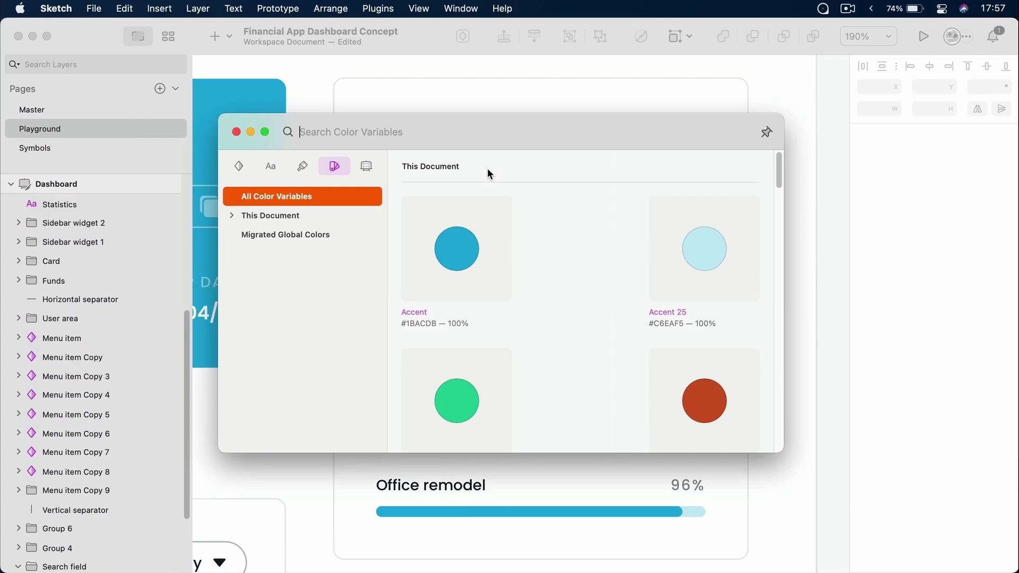
left_click(272, 169)
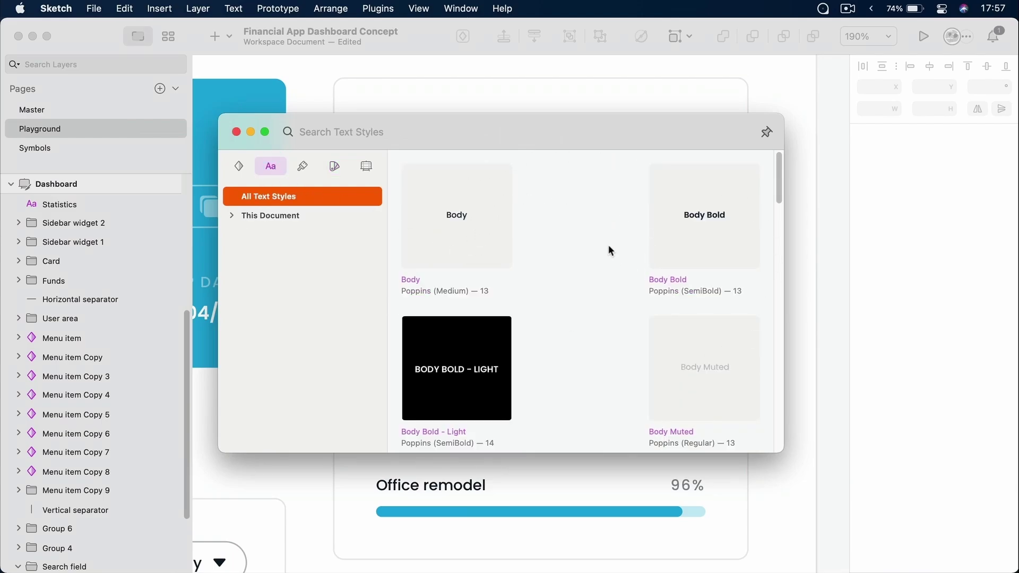
scroll(609, 245, "down", 10)
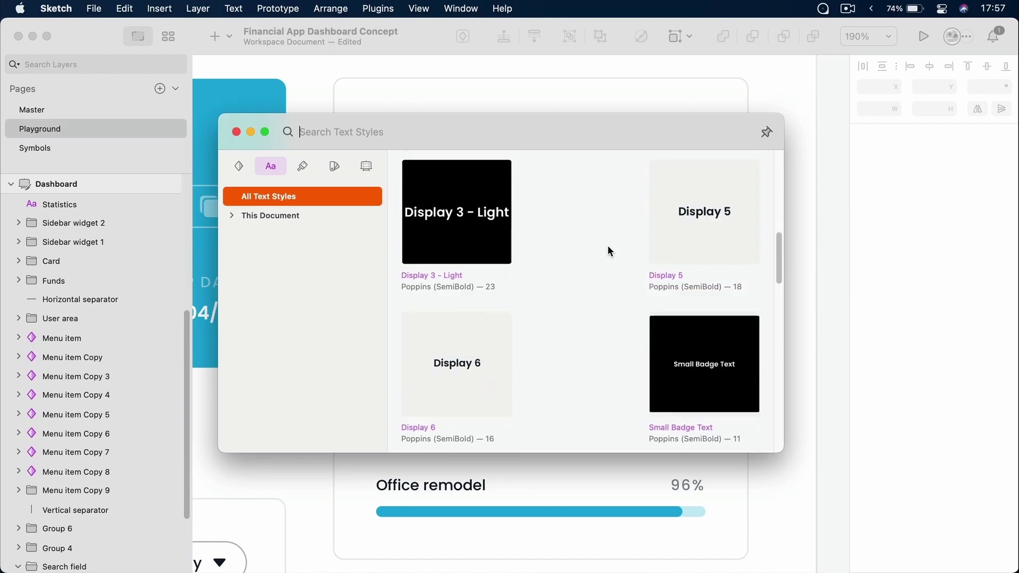
scroll(553, 224, "down", 5)
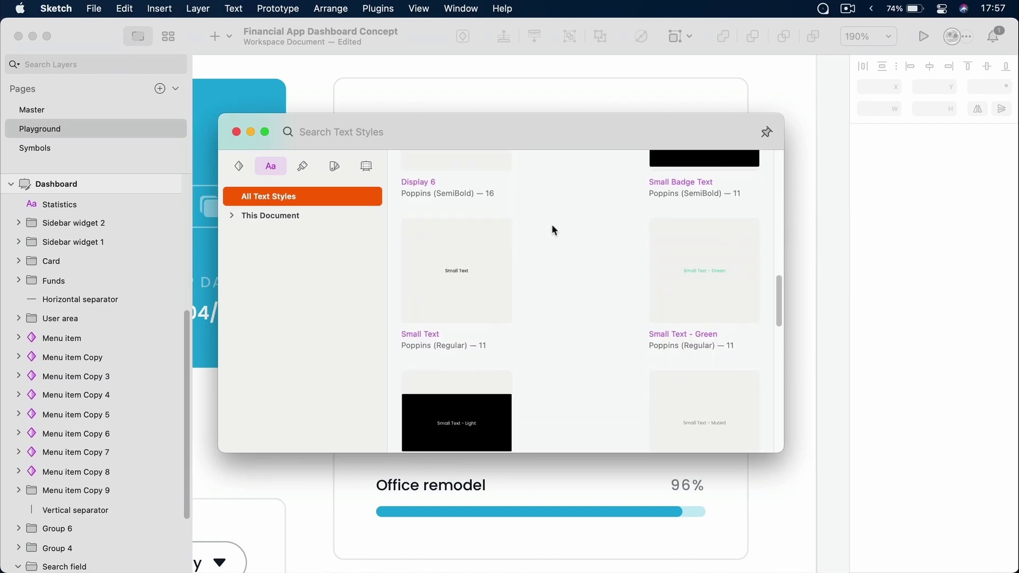
scroll(552, 224, "down", 2)
scroll(608, 301, "down", 3)
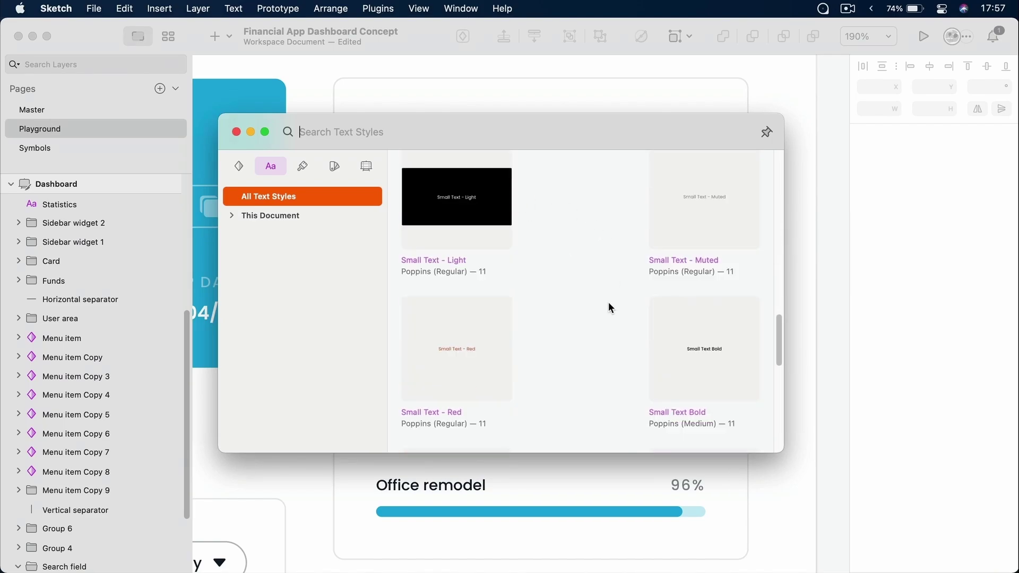
scroll(609, 304, "down", 5)
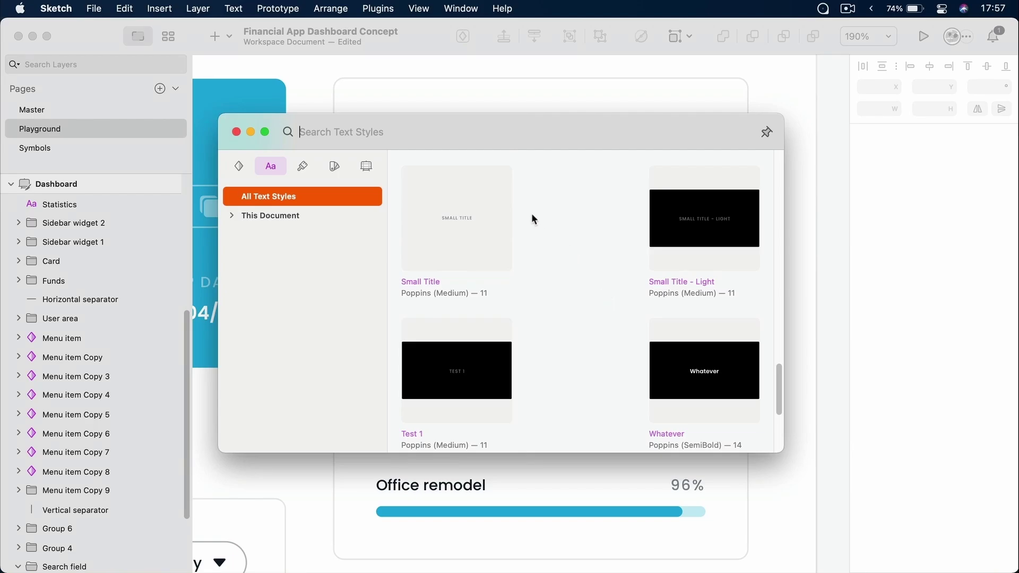
left_click_drag(515, 128, 520, 282)
left_click_drag(474, 372, 449, 191)
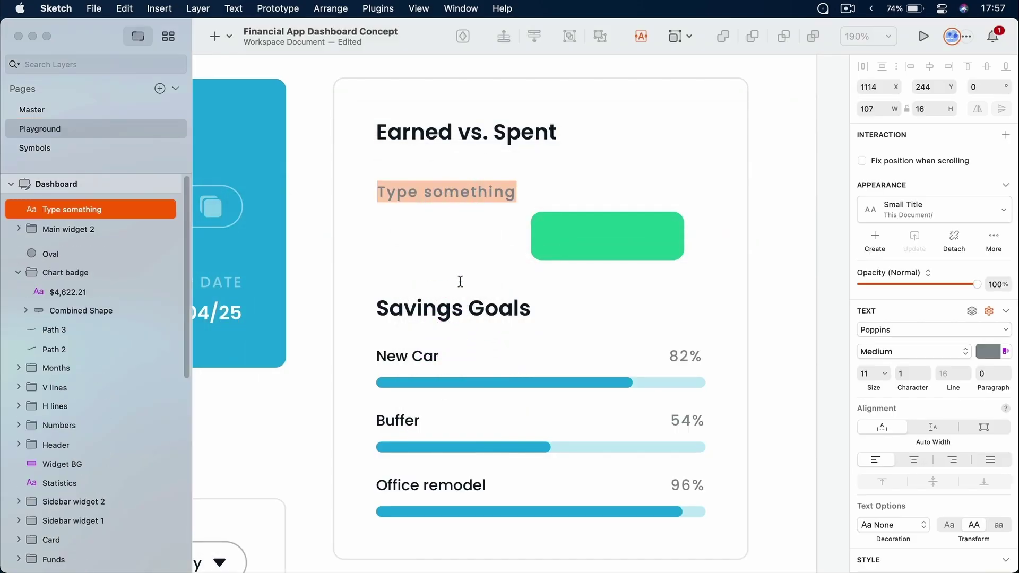
Type 'Earnings' into the new Small Title label
key("shift")
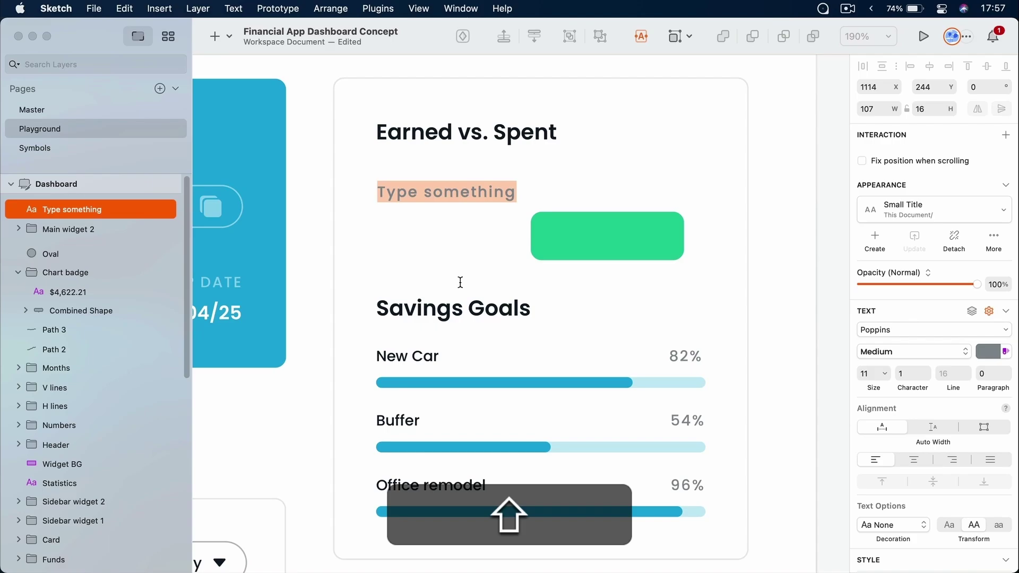
type("Earnings")
left_click(508, 257)
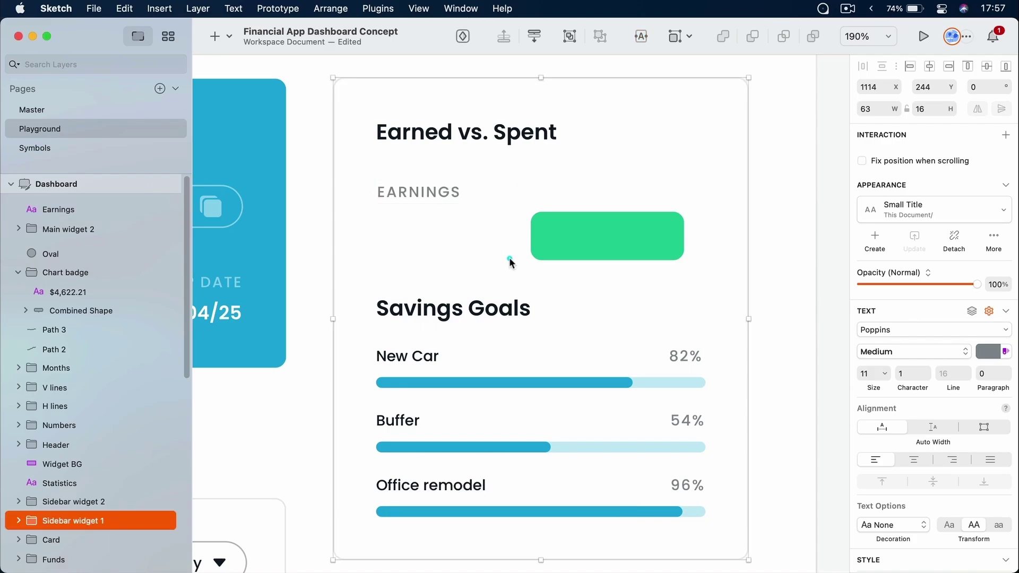
left_click(418, 189, "super")
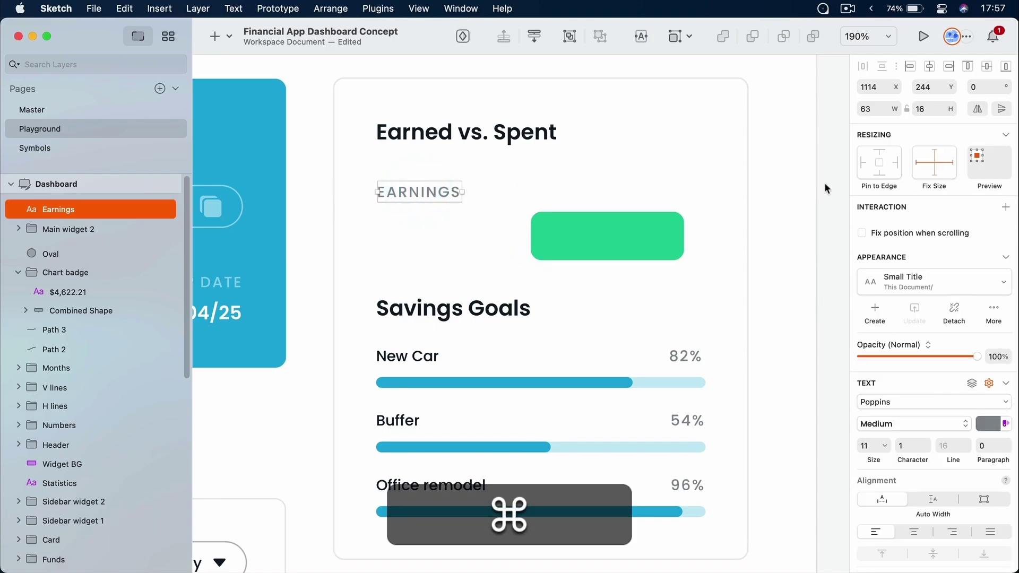
Add a Small Text - Red layer to the card, then undo it
left_click(925, 274)
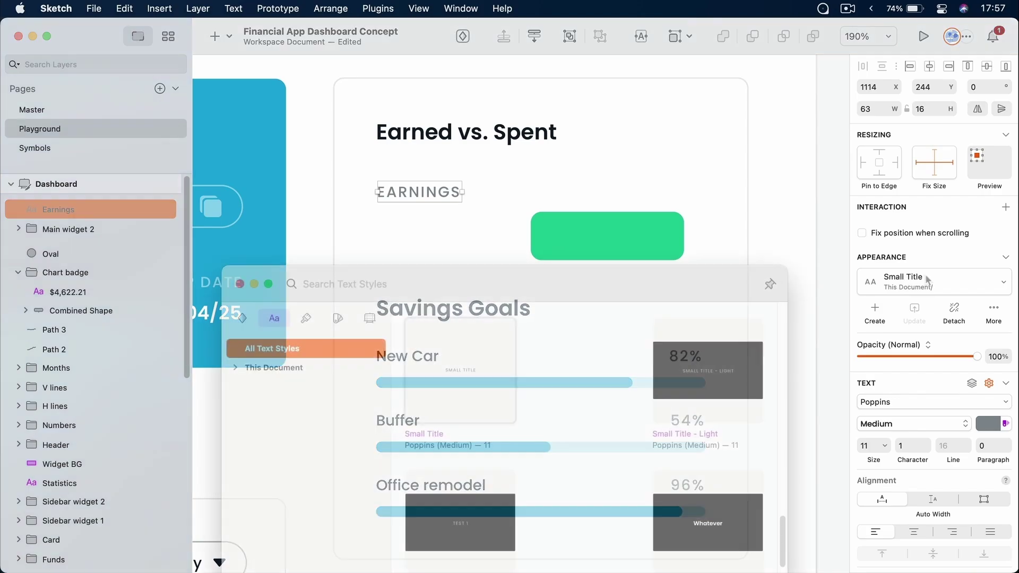
scroll(510, 376, "down", 5)
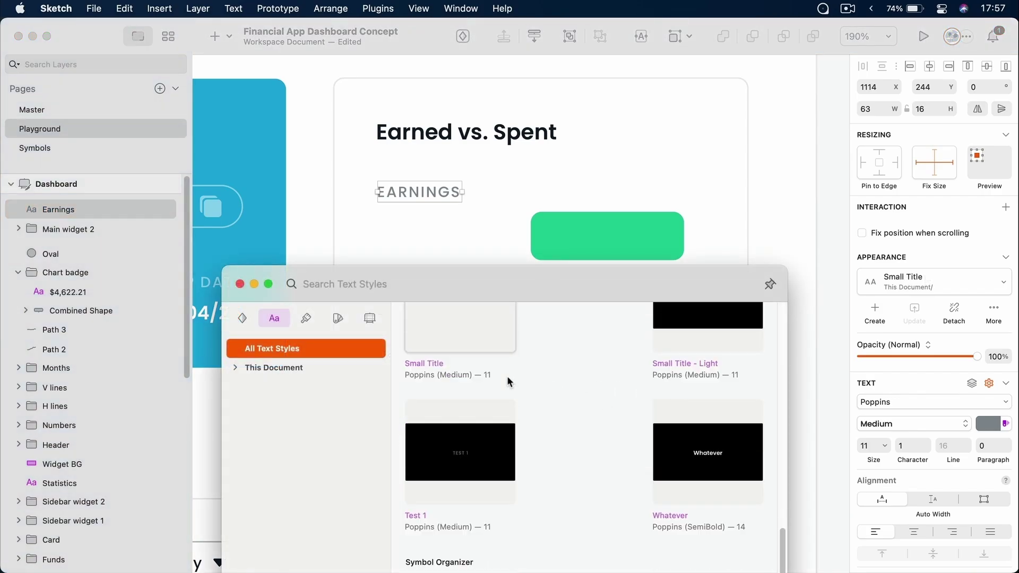
scroll(508, 377, "up", 7)
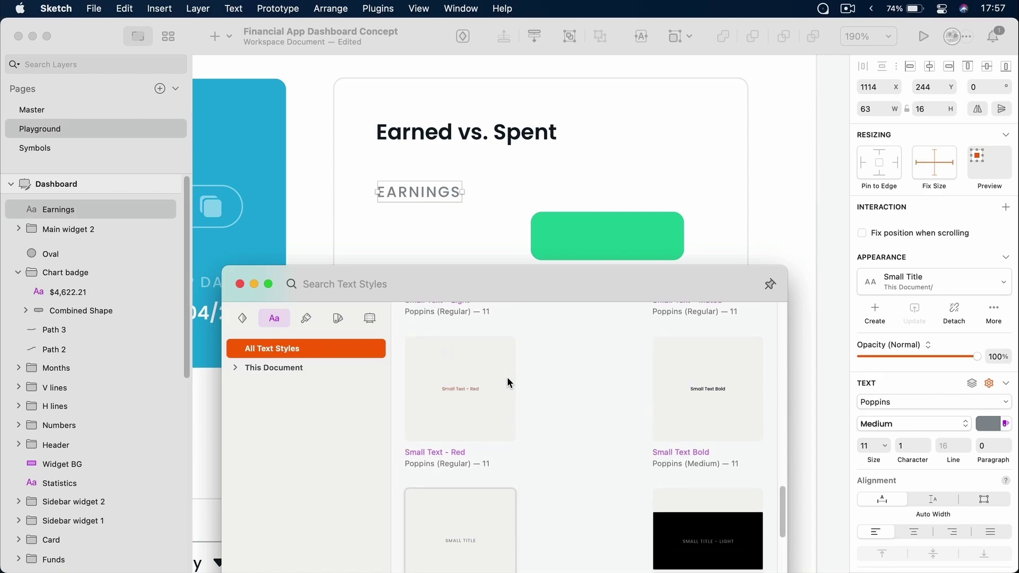
left_click_drag(475, 386, 571, 168)
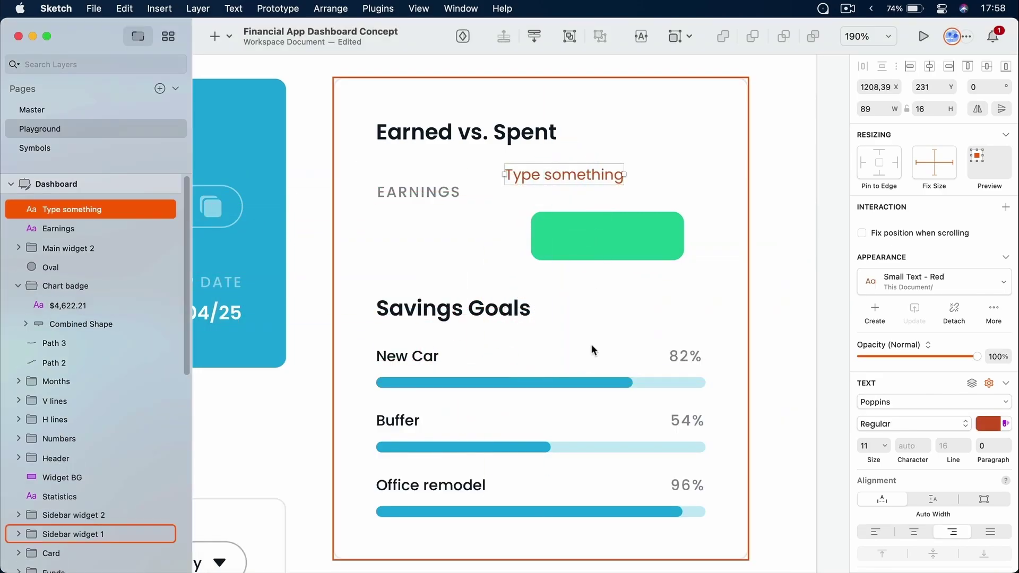
key("super+z")
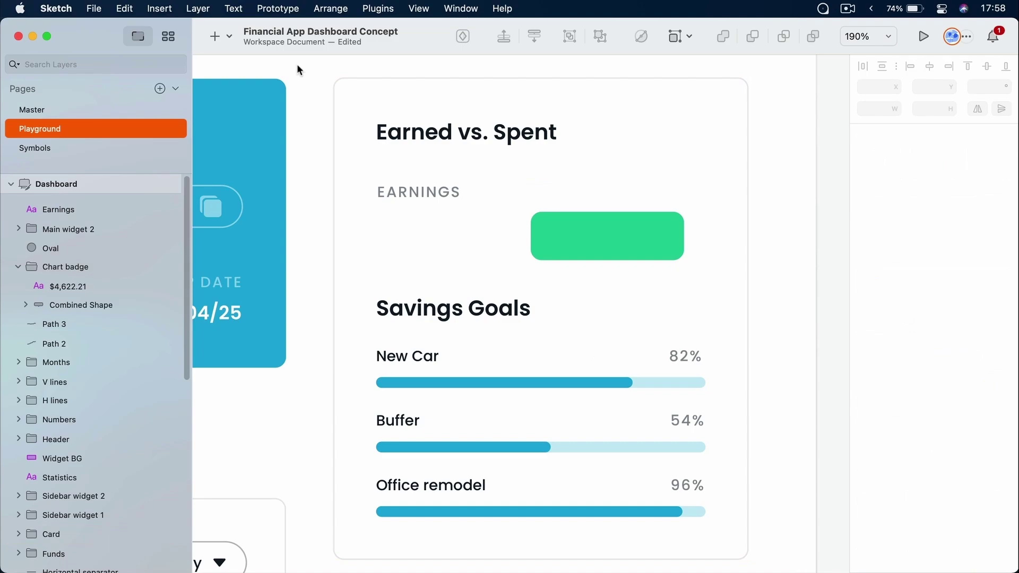
Switch to the components overview showing all document text styles
left_click(169, 38)
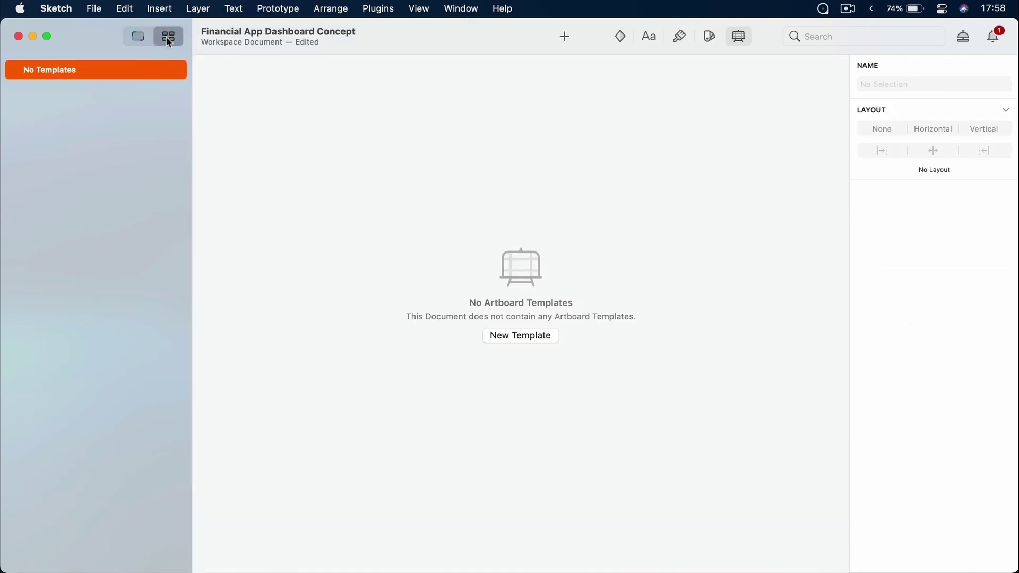
left_click(649, 37)
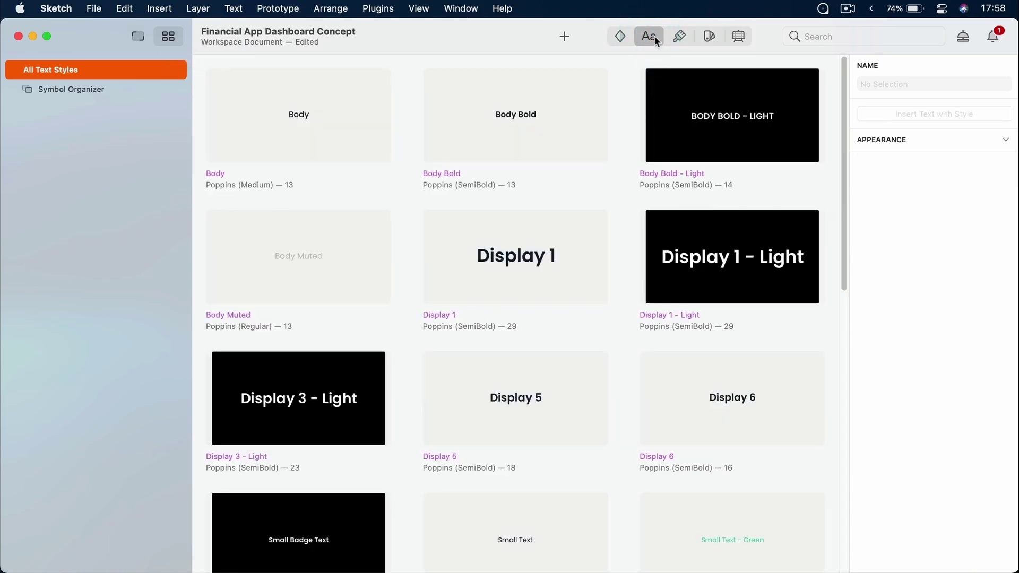
scroll(566, 183, "down", 10)
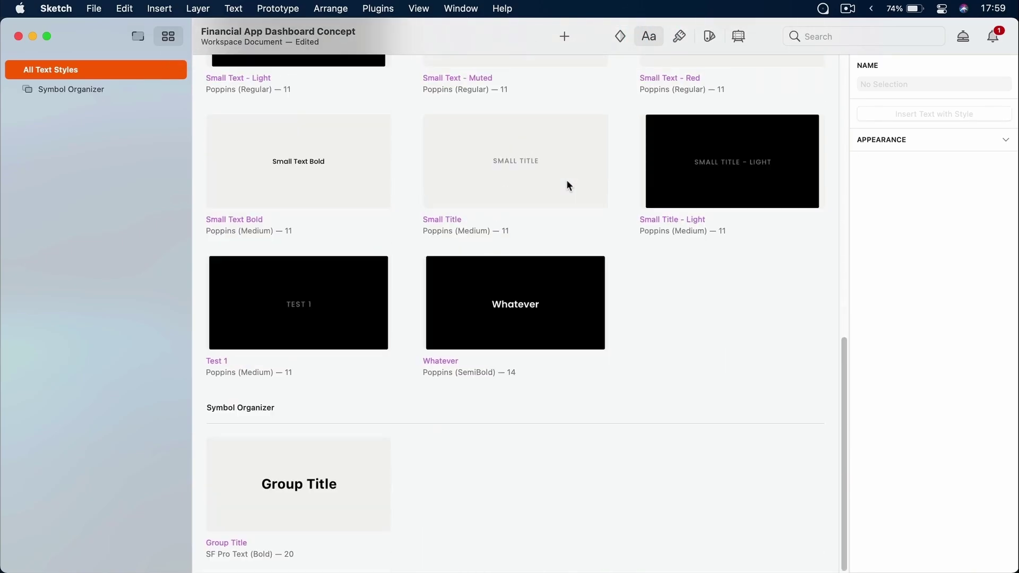
scroll(567, 184, "up", 10)
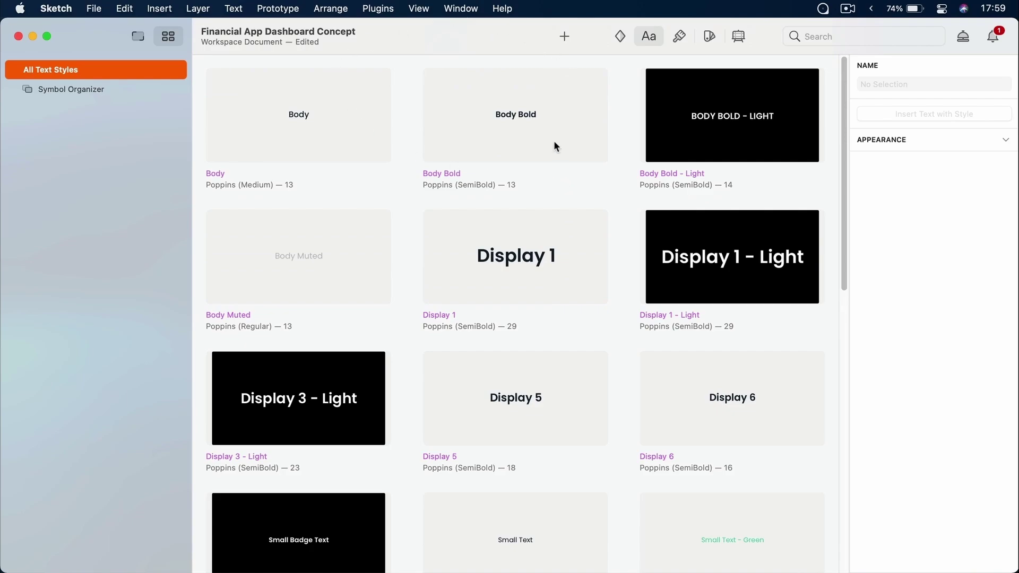
Inspect the Body Bold text style's name and actions without changing it
left_click(509, 128)
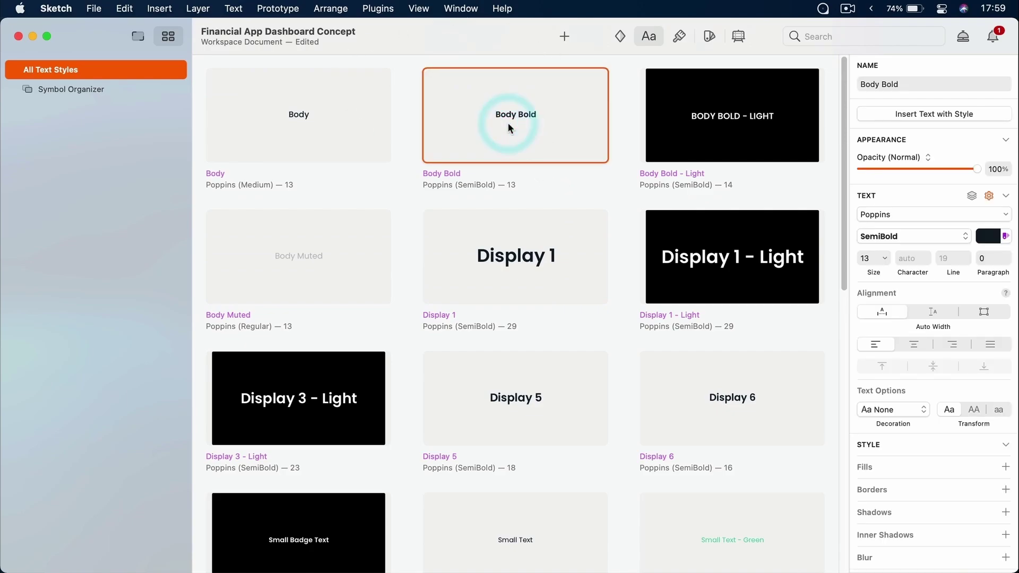
left_click(901, 83)
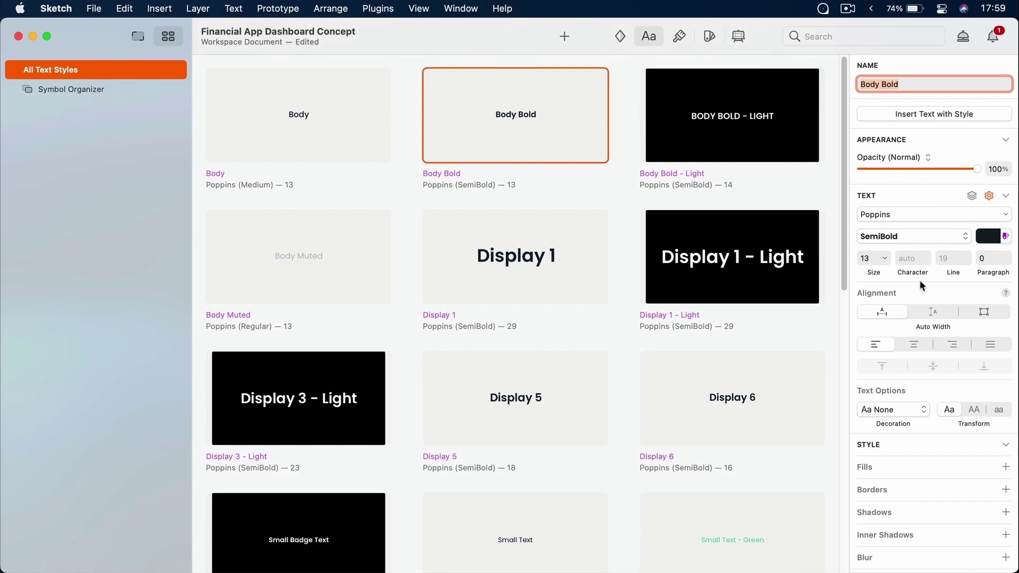
right_click(540, 104)
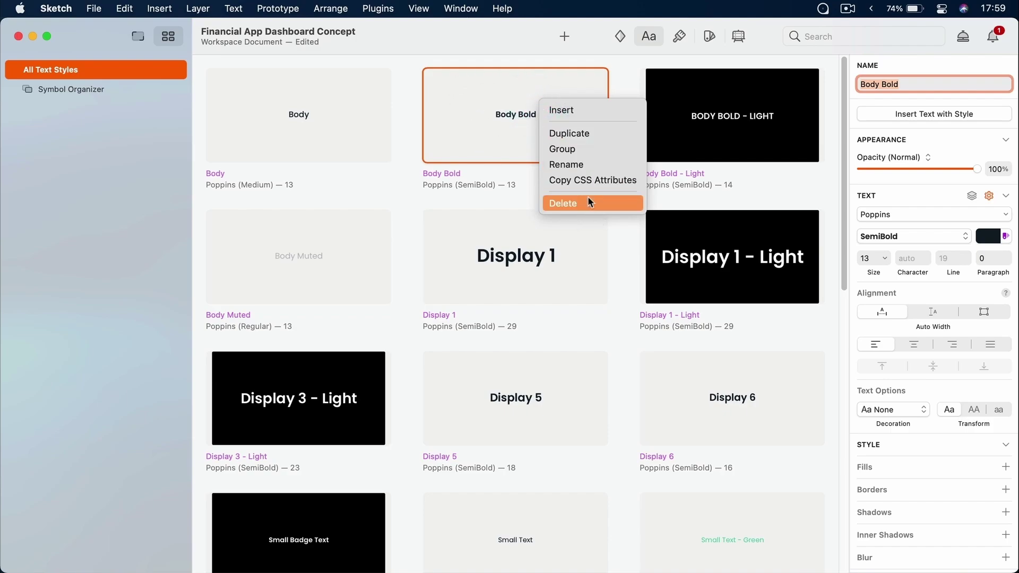
left_click(496, 134)
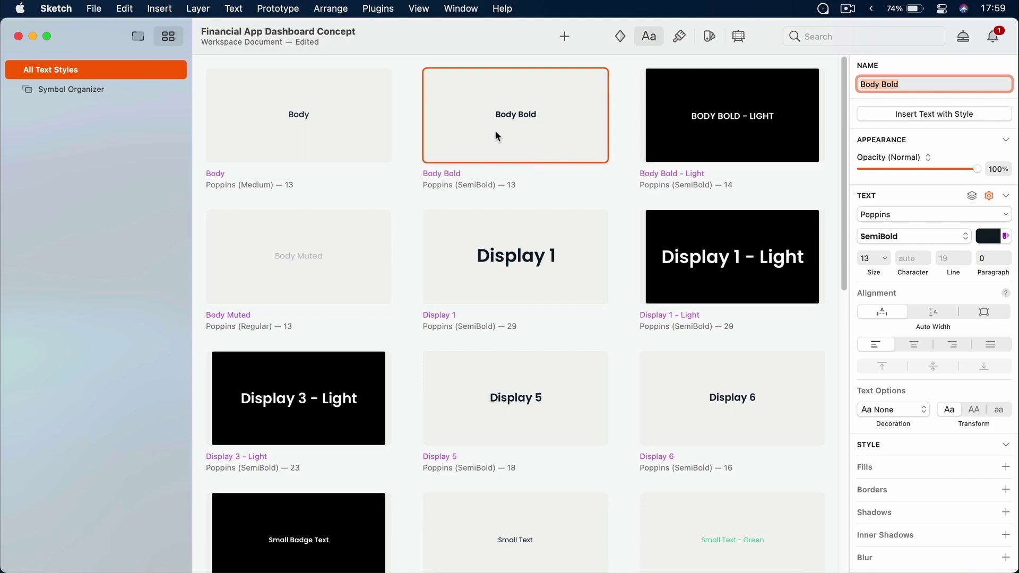
left_click(630, 108)
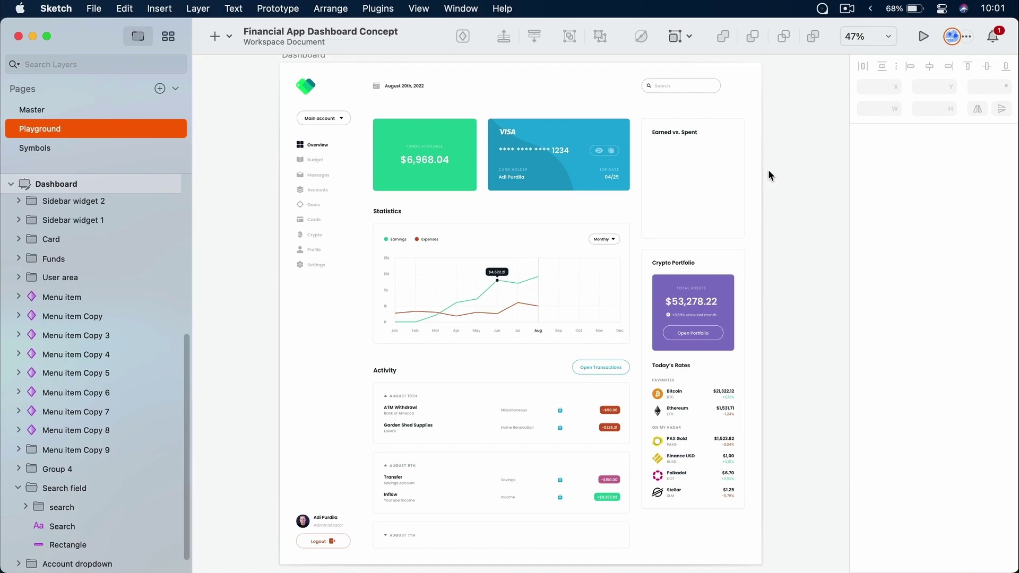
Enter and then exit presentation mode with ⌘. to return to the editor
scroll(769, 175, "right", 1)
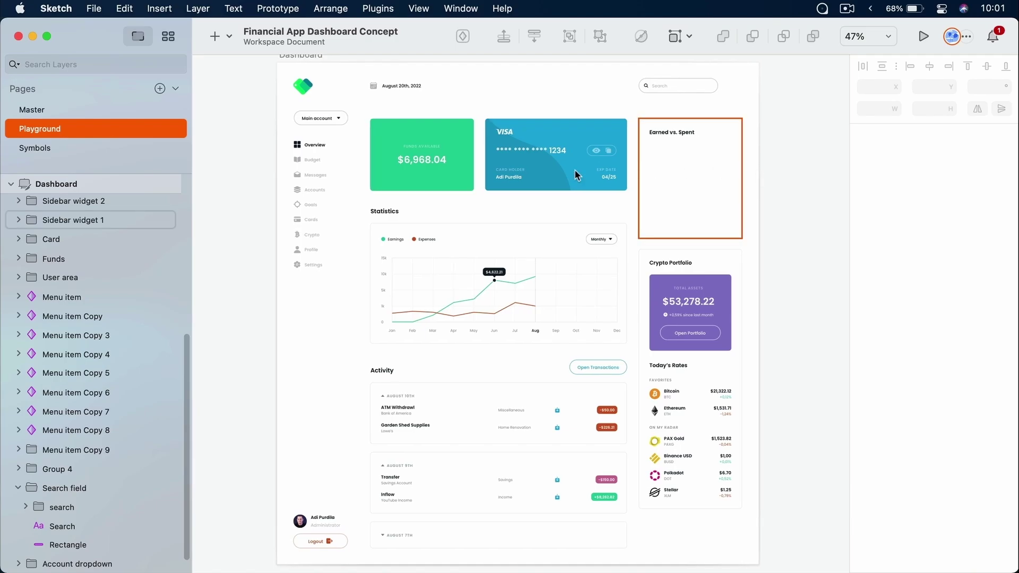
key("super")
scroll(454, 310, "up", 8)
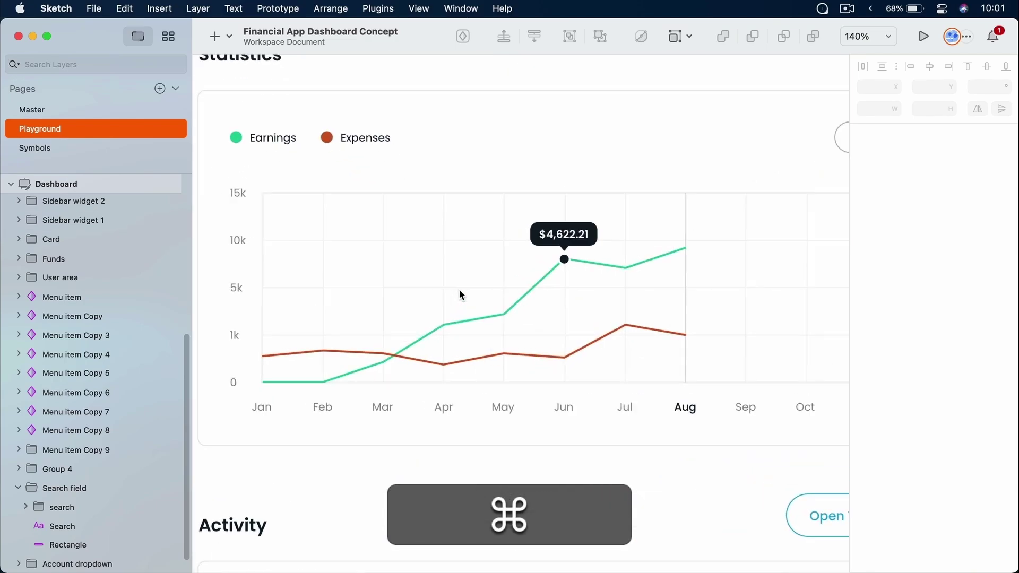
key("super+period")
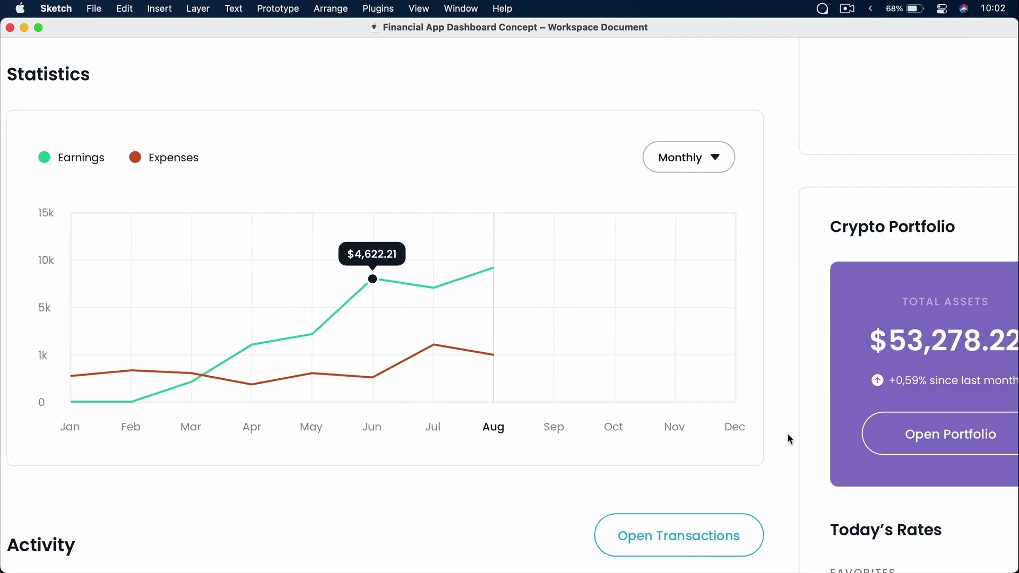
key("super+period")
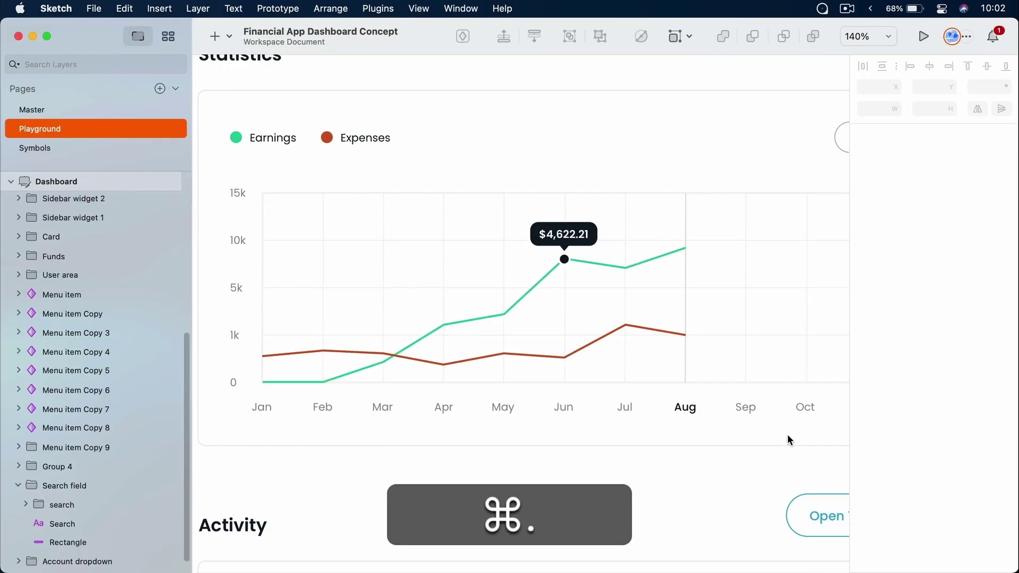
Zoom and pan to bring the Dashboard artboard's top-left area into view
scroll(731, 307, "down", 6)
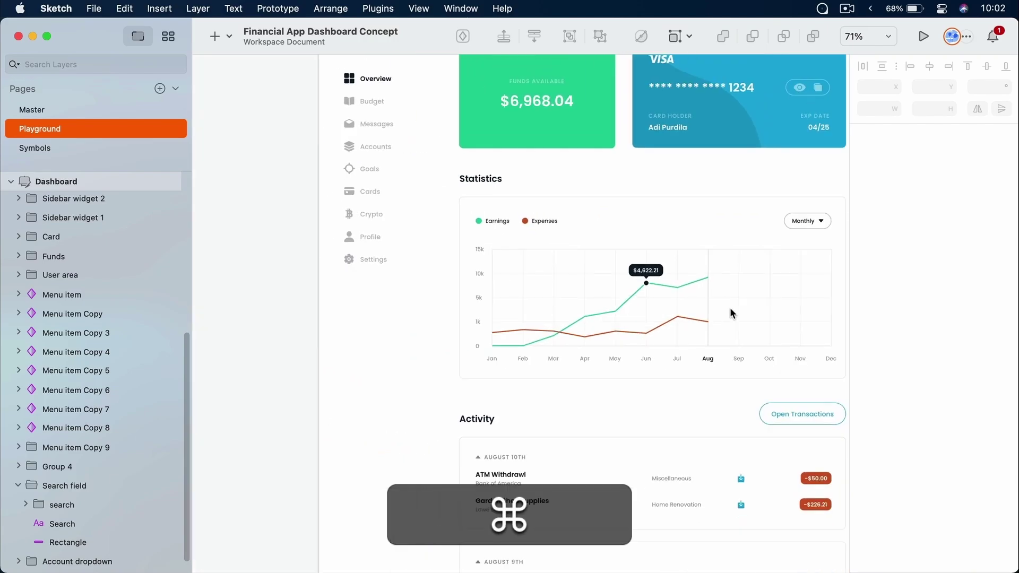
left_click_drag(669, 322, 589, 317)
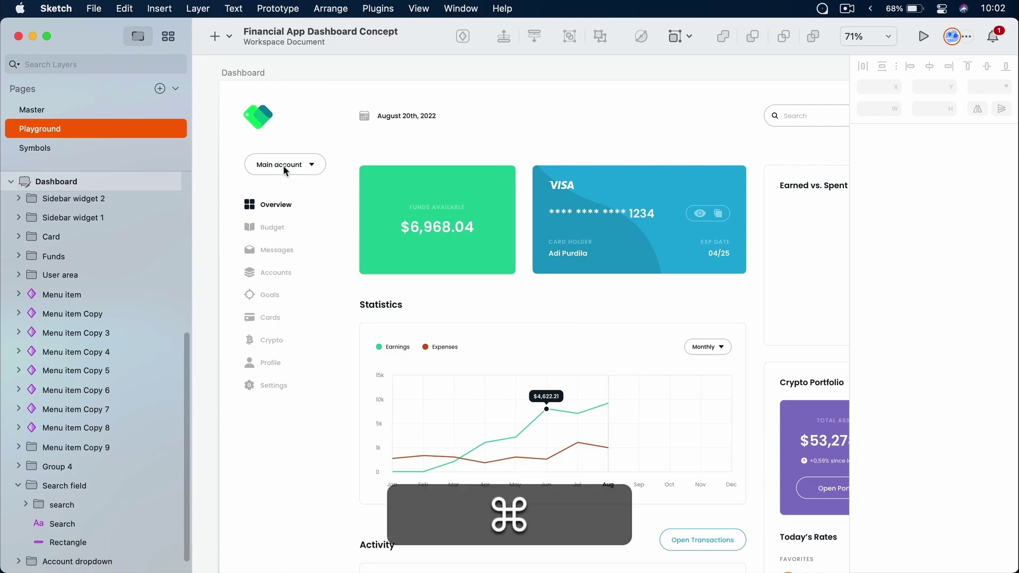
scroll(276, 247, "up", 3)
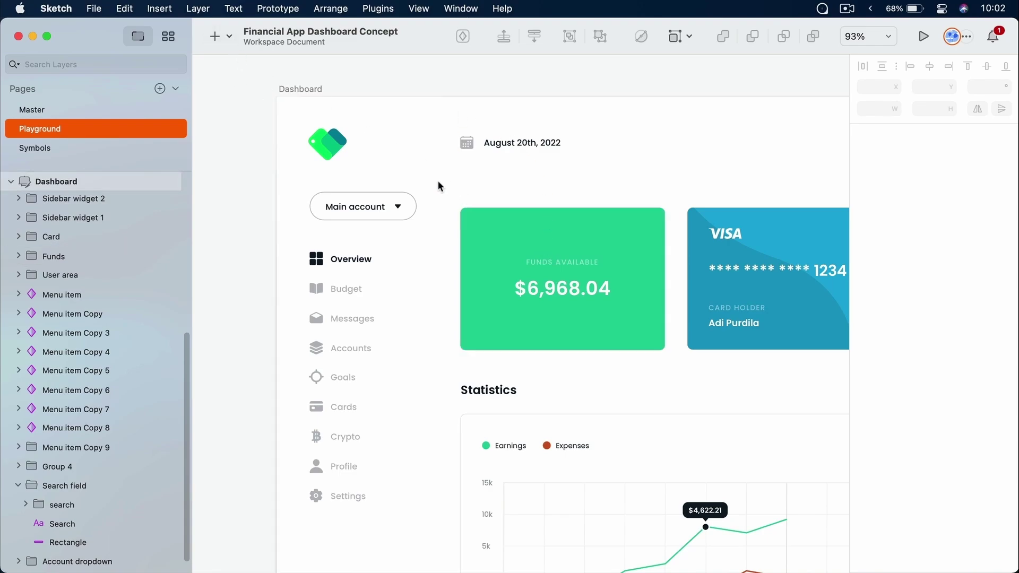
Draw a vertical line beside the sidebar using Insert > Shape > Line
key("r")
left_click(232, 39)
mouse_move(240, 87)
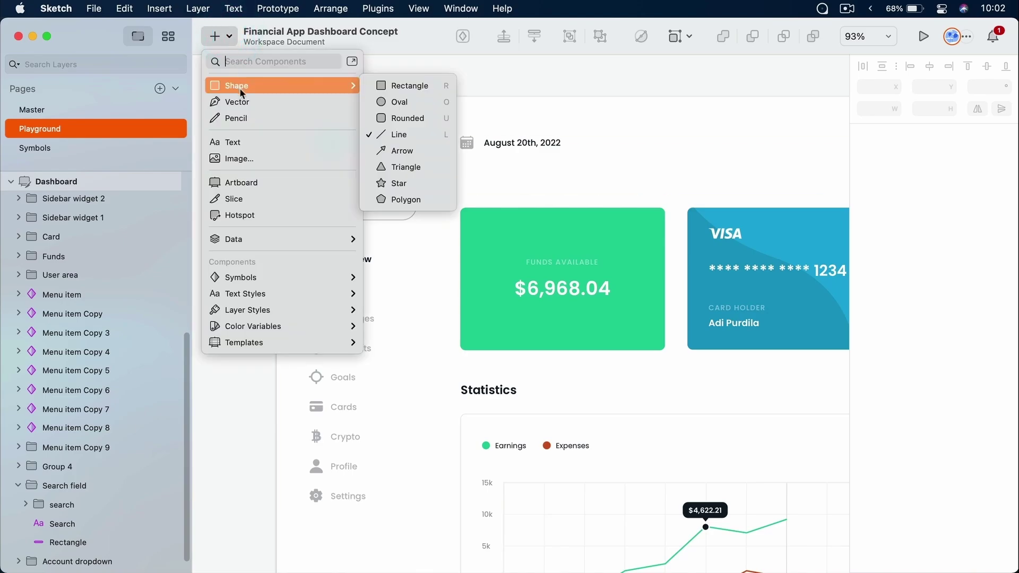
left_click(419, 133)
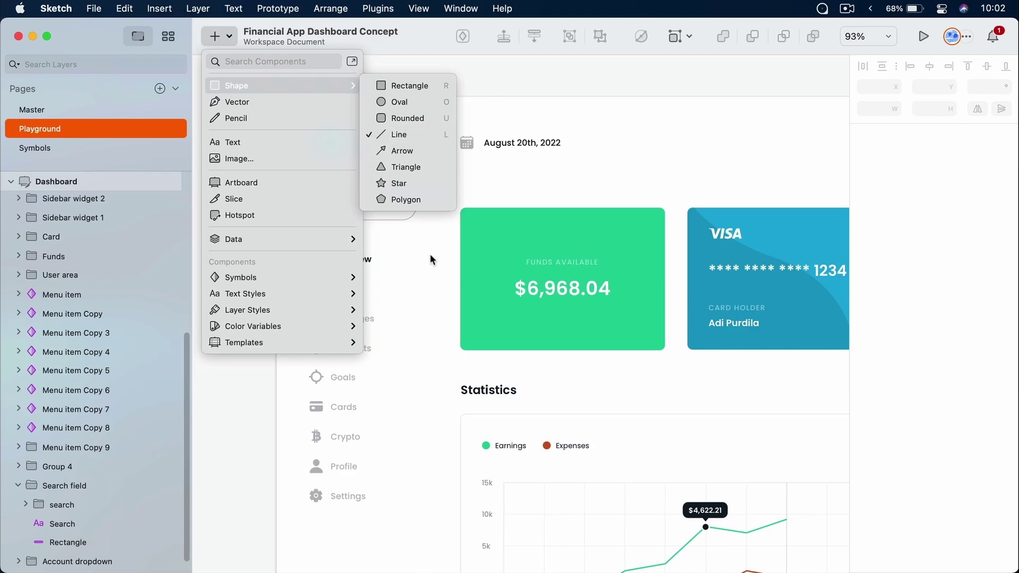
left_click_drag(439, 104, 473, 410)
key("shift")
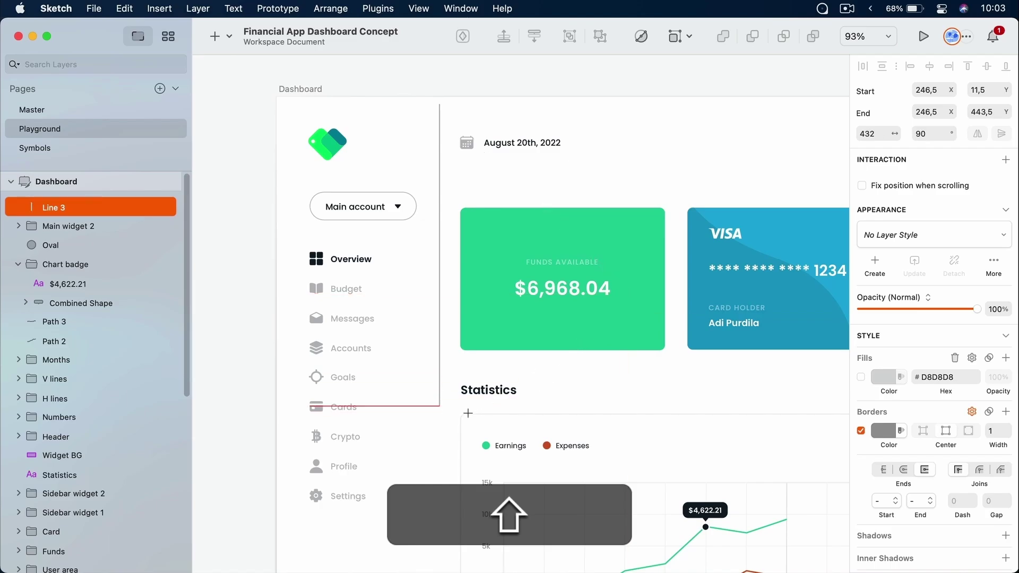
left_click_drag(558, 365, 443, 514)
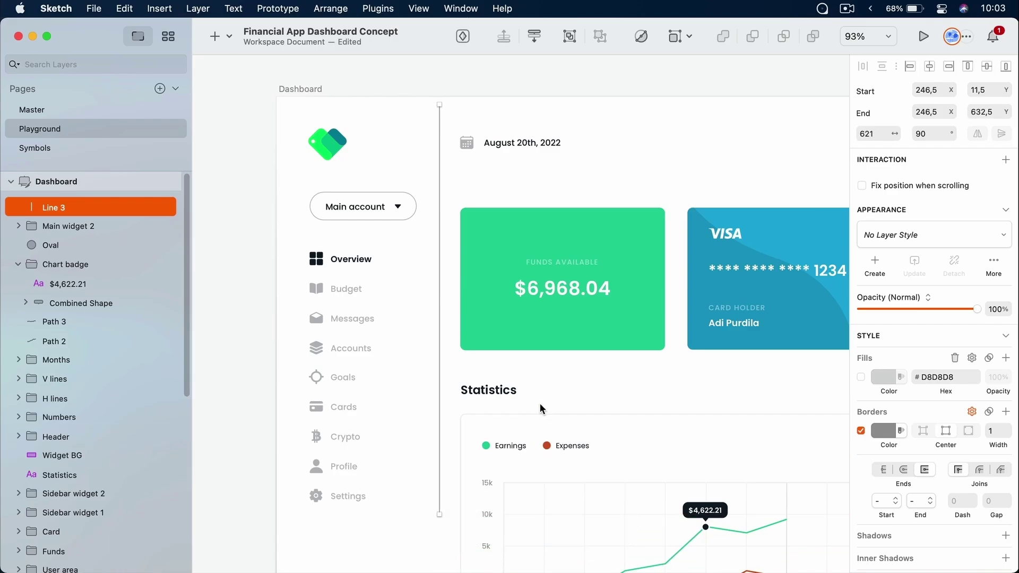
Move the line to the artboard's top edge and extend it down to the Logout area
left_click_drag(438, 157, 439, 148)
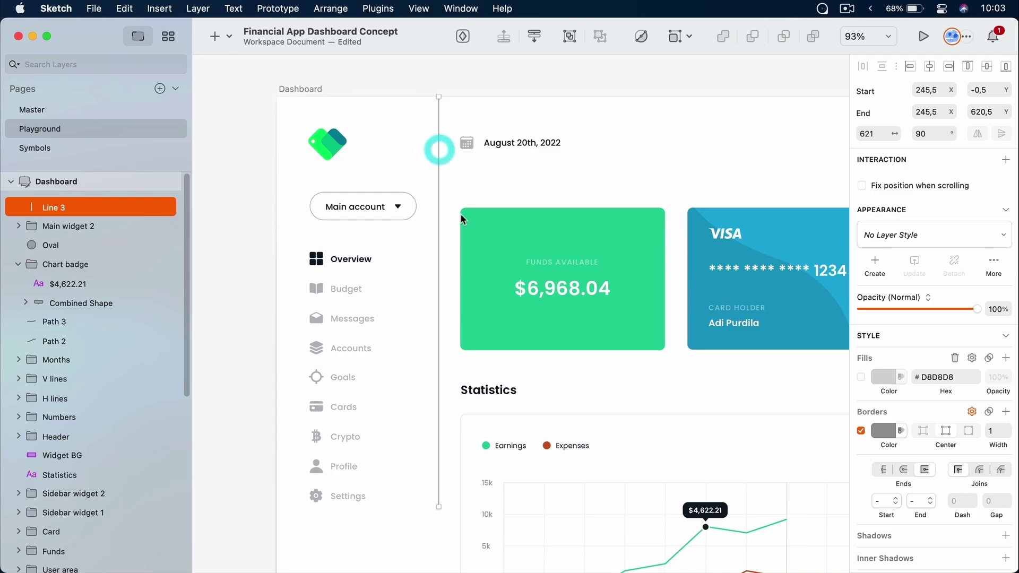
scroll(464, 235, "down", 10)
scroll(465, 236, "down", 1)
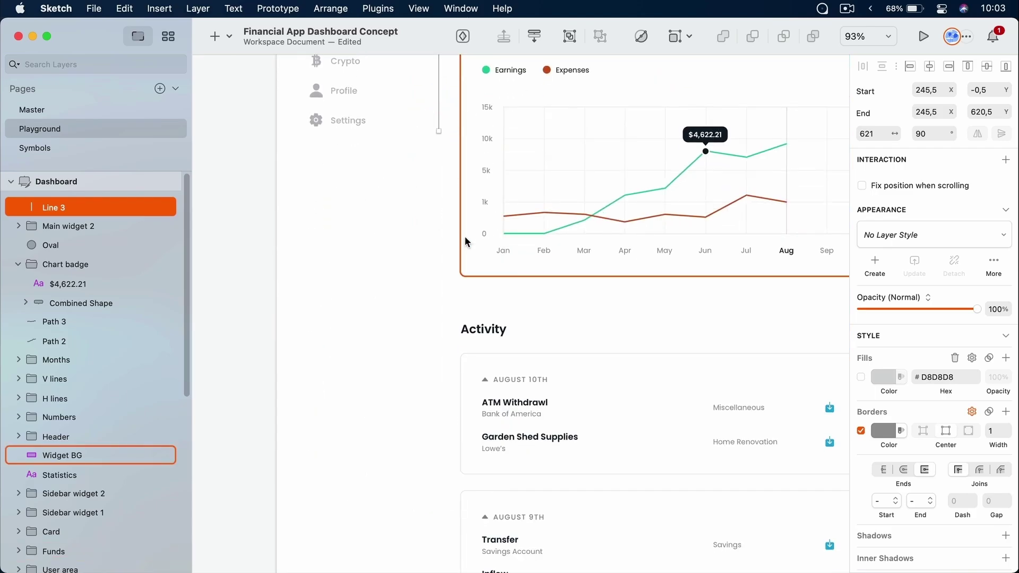
left_click_drag(439, 131, 427, 372)
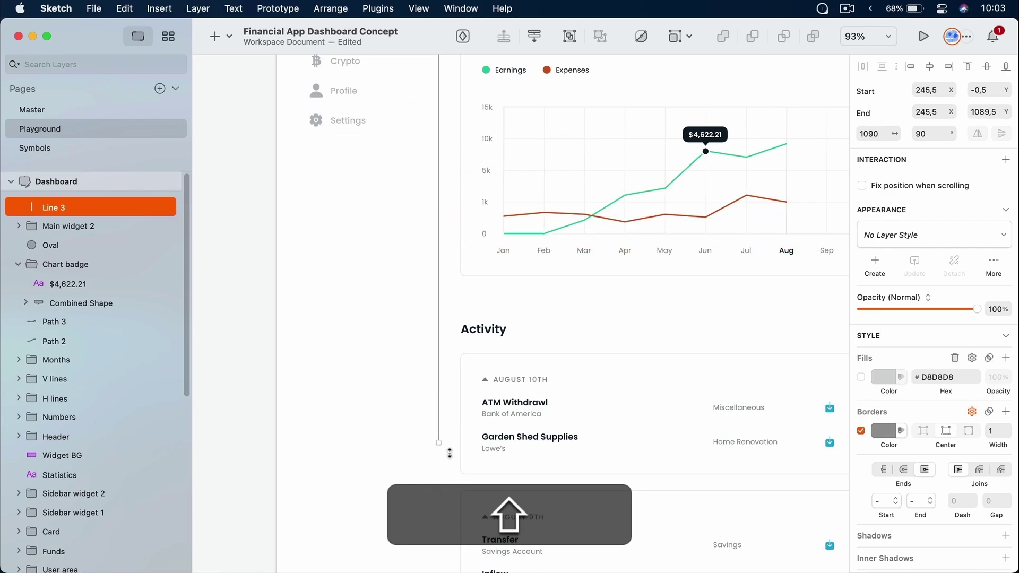
left_click_drag(447, 533, 446, 547)
scroll(446, 546, "down", 11)
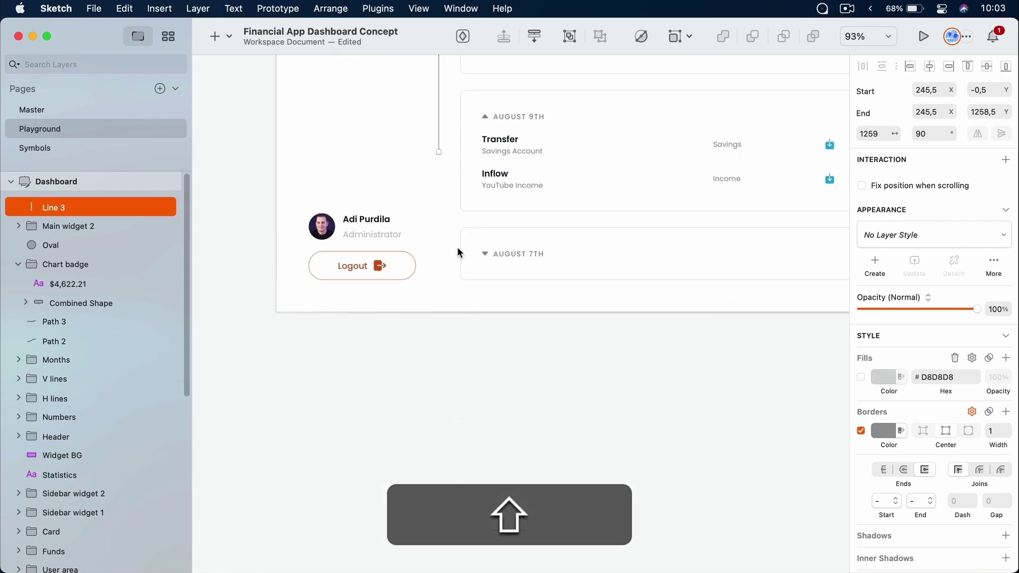
left_click_drag(438, 152, 453, 310)
scroll(488, 381, "up", 15)
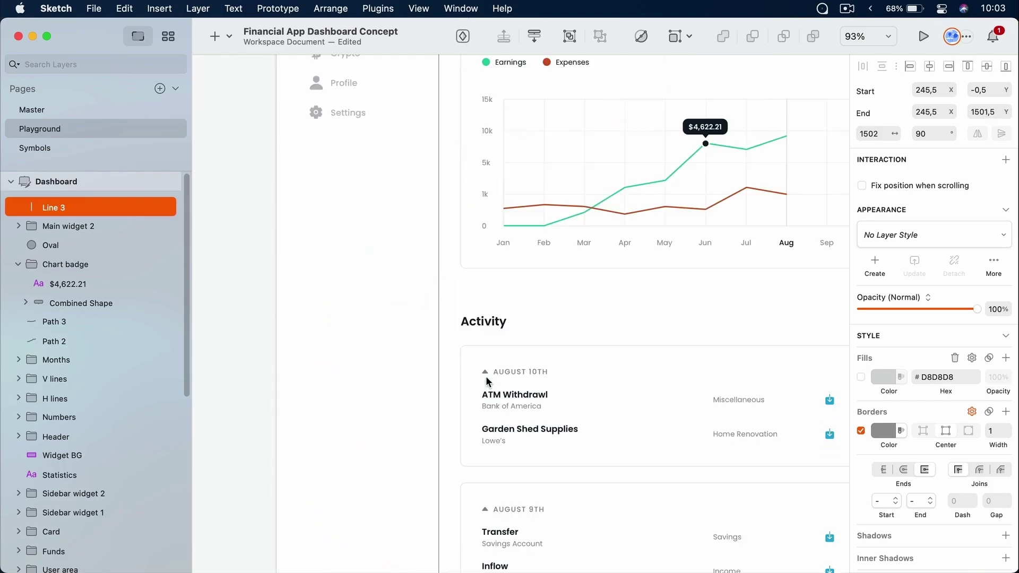
Check the divider against the layout grid and nudge it 2 px left onto whole pixels
key("ctrl+l")
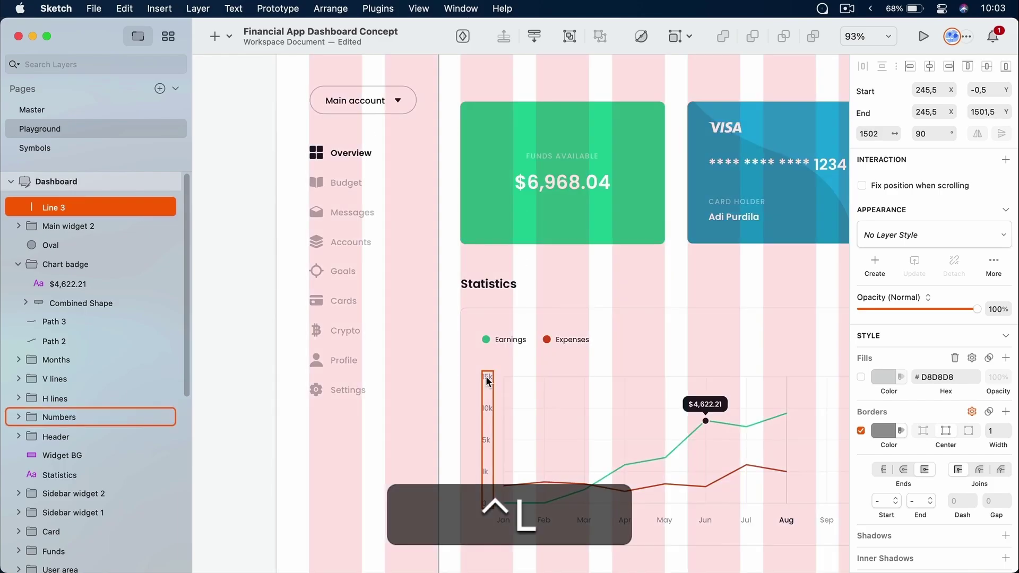
key("ctrl+l")
scroll(425, 229, "up", 10)
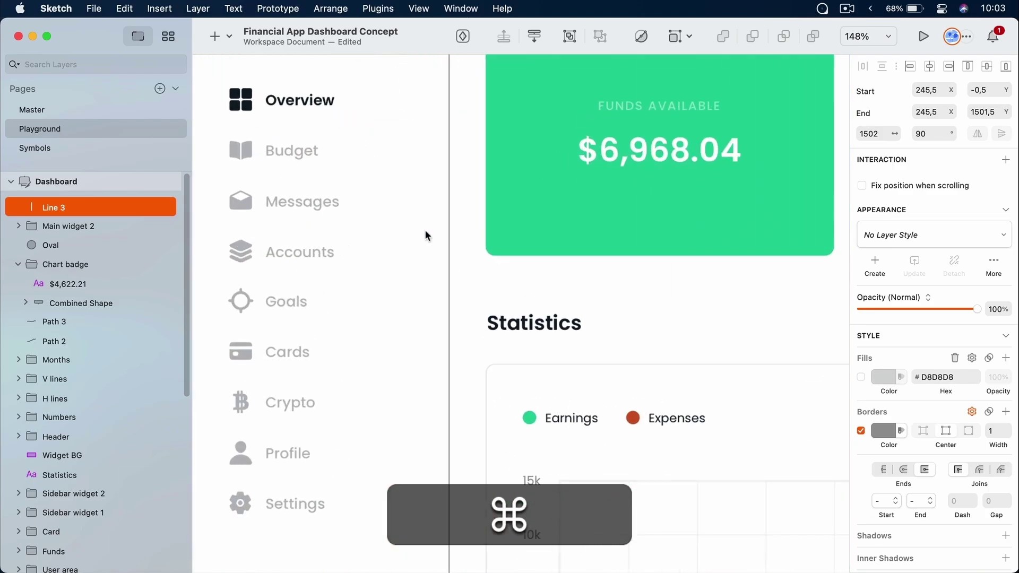
scroll(424, 233, "up", 5)
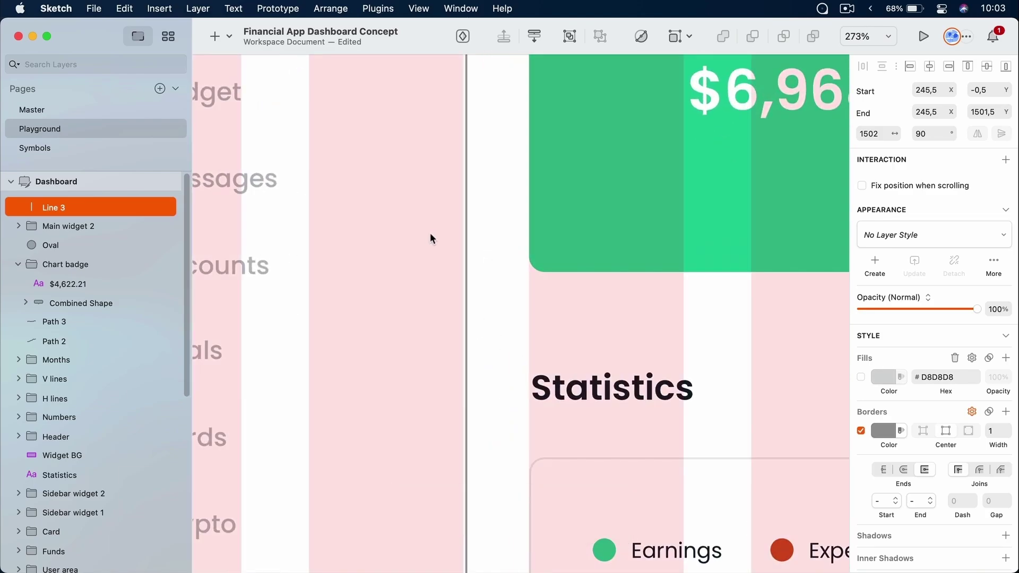
scroll(430, 234, "up", 2)
scroll(430, 234, "down", 3)
scroll(430, 234, "up", 2)
scroll(430, 235, "down", 3)
scroll(430, 235, "down", 1)
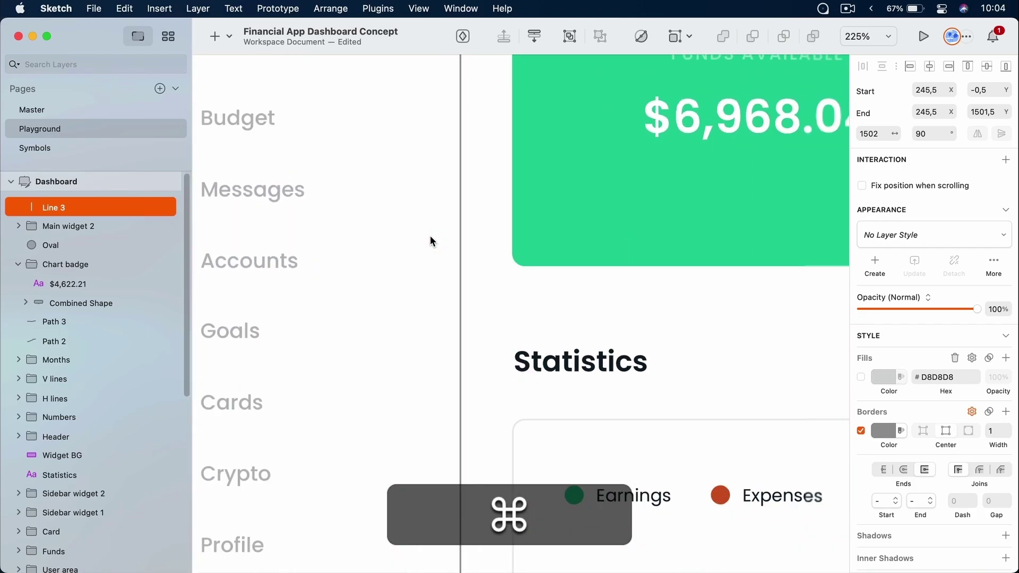
scroll(430, 235, "up", 5)
scroll(431, 237, "up", 1)
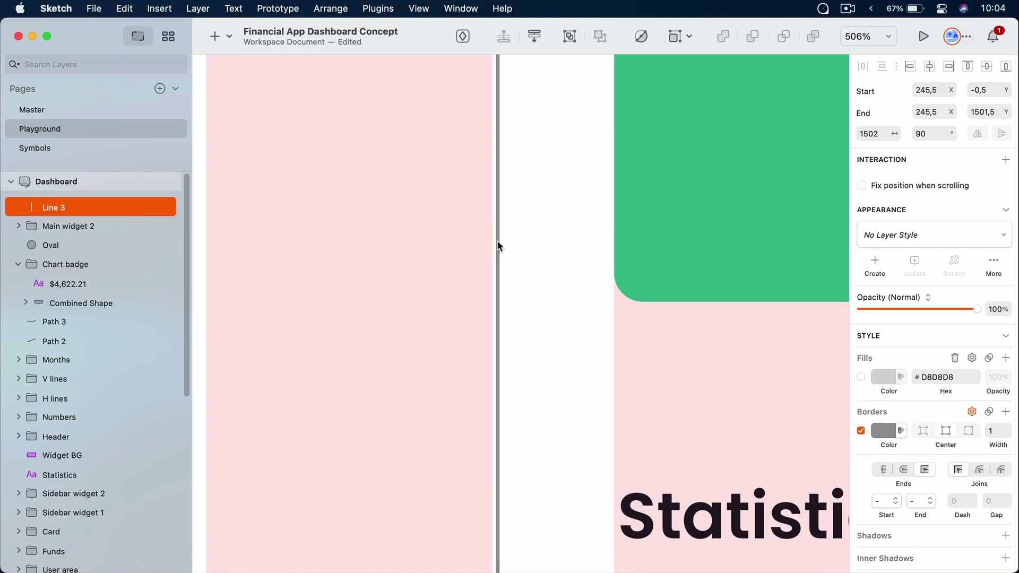
key("Left")
key("Left")
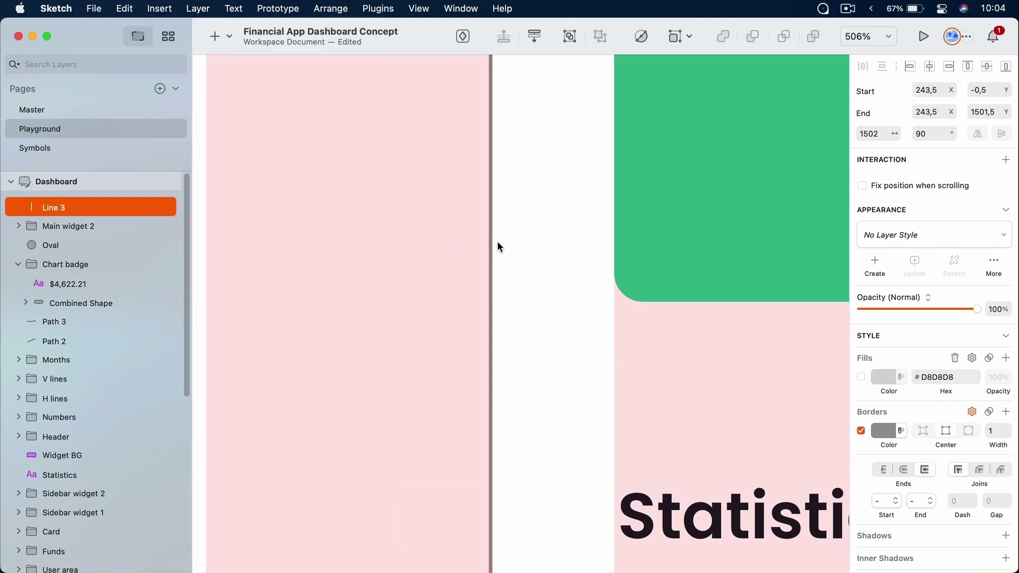
Hide the layout grid, fit the Dashboard artboard in view and select the divider
left_click(542, 258)
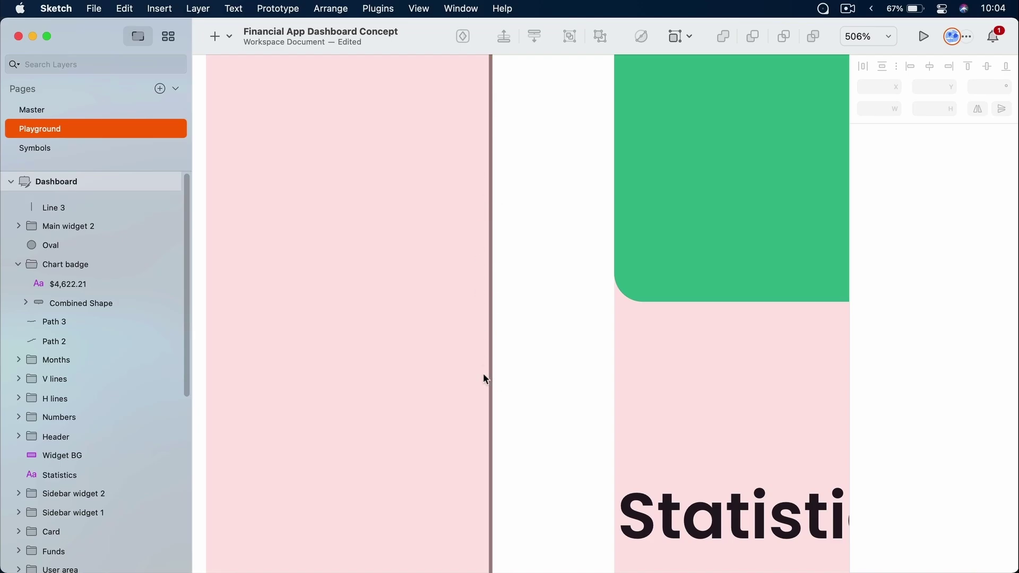
key("ctrl+l")
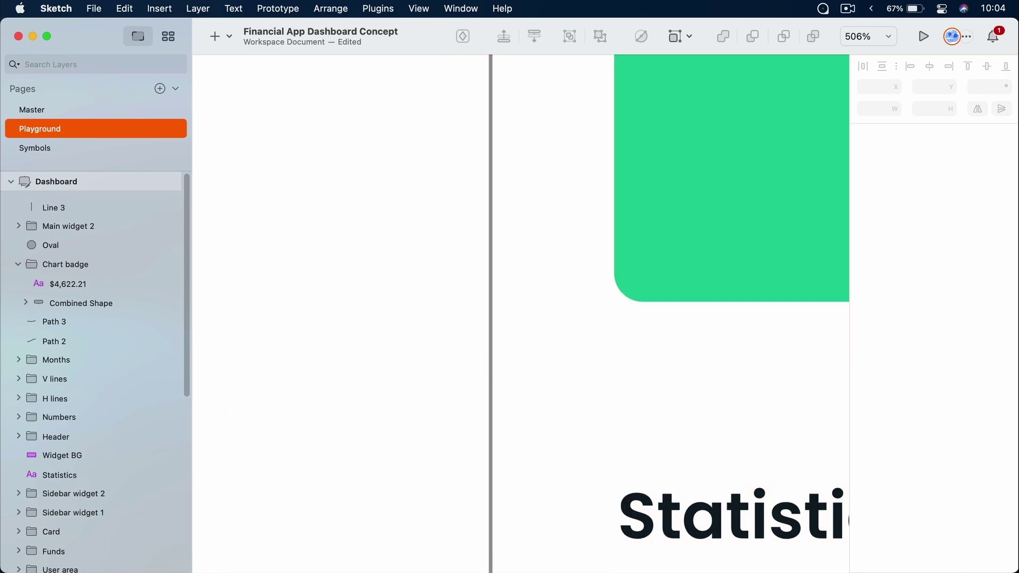
key("super+1")
left_click(362, 98)
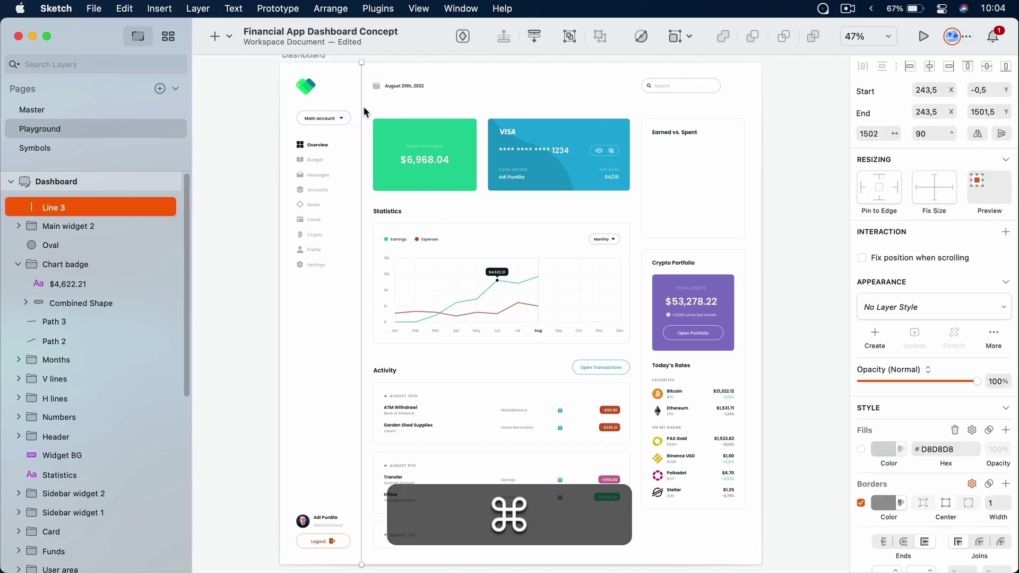
Try a 3 px border width on the divider, then set it back to 1 px
scroll(364, 106, "up", 10, "super")
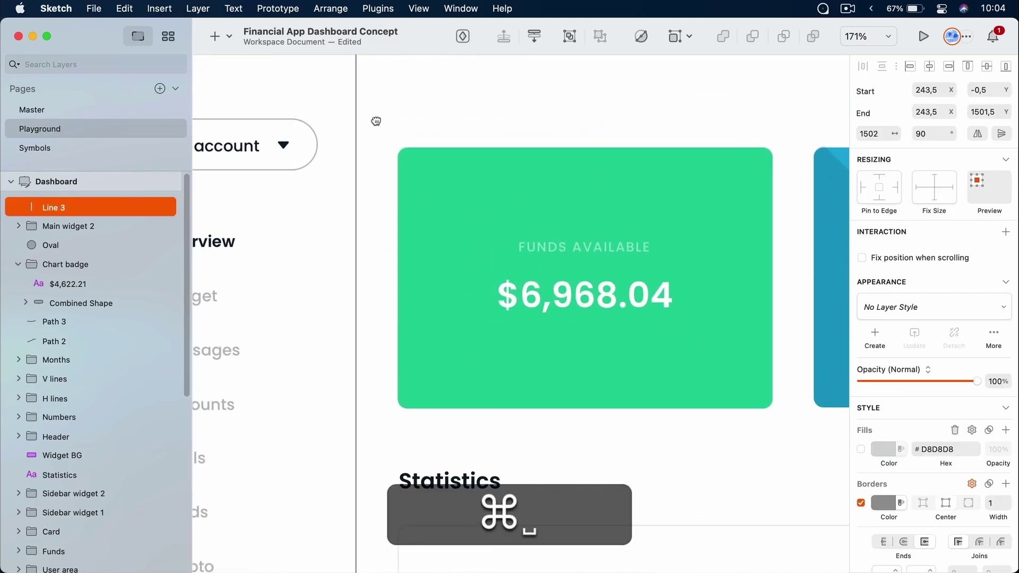
scroll(363, 107, "left", 3)
scroll(363, 106, "up", 2)
scroll(921, 398, "down", 5)
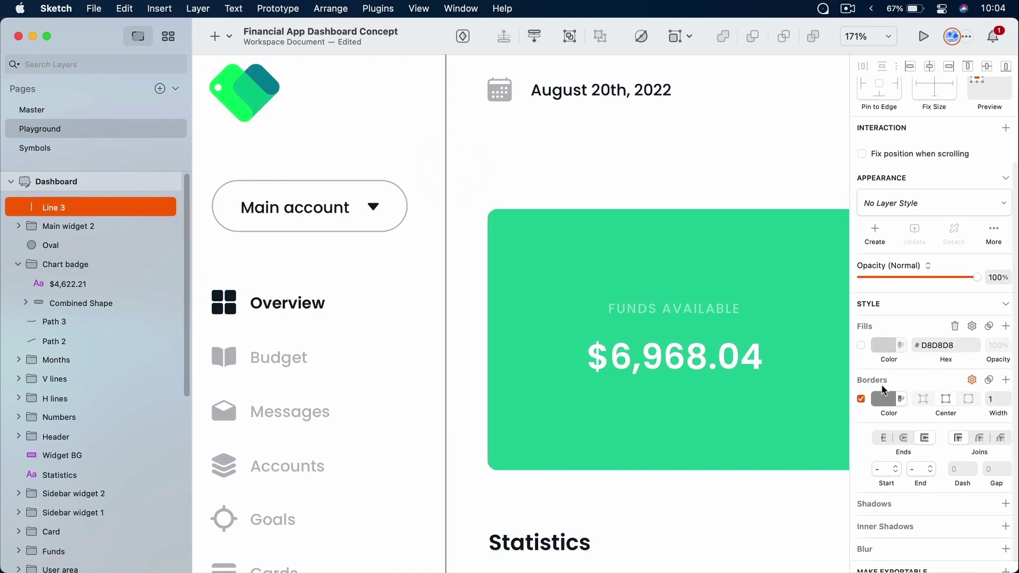
scroll(903, 393, "up", 5)
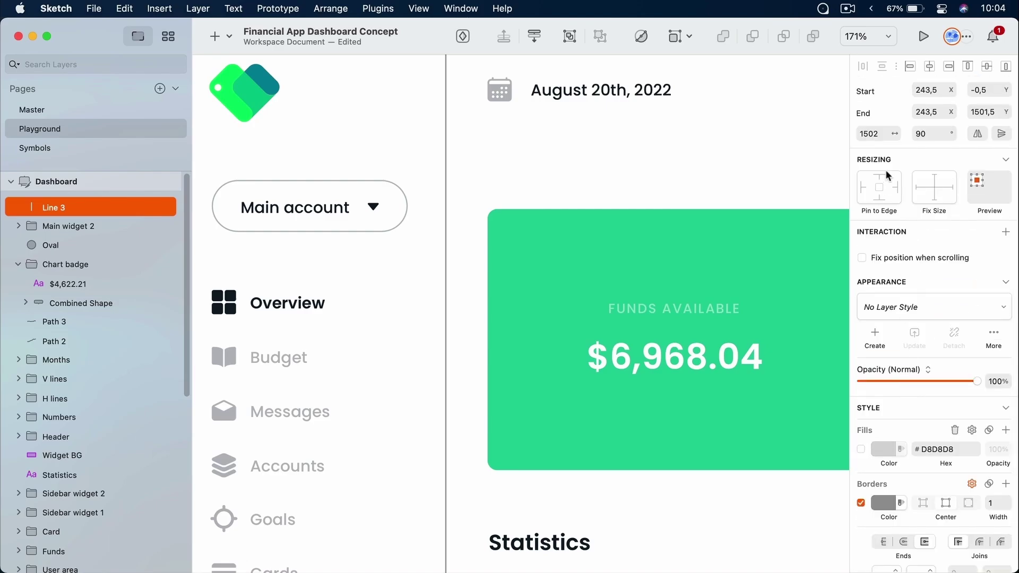
scroll(929, 266, "down", 5)
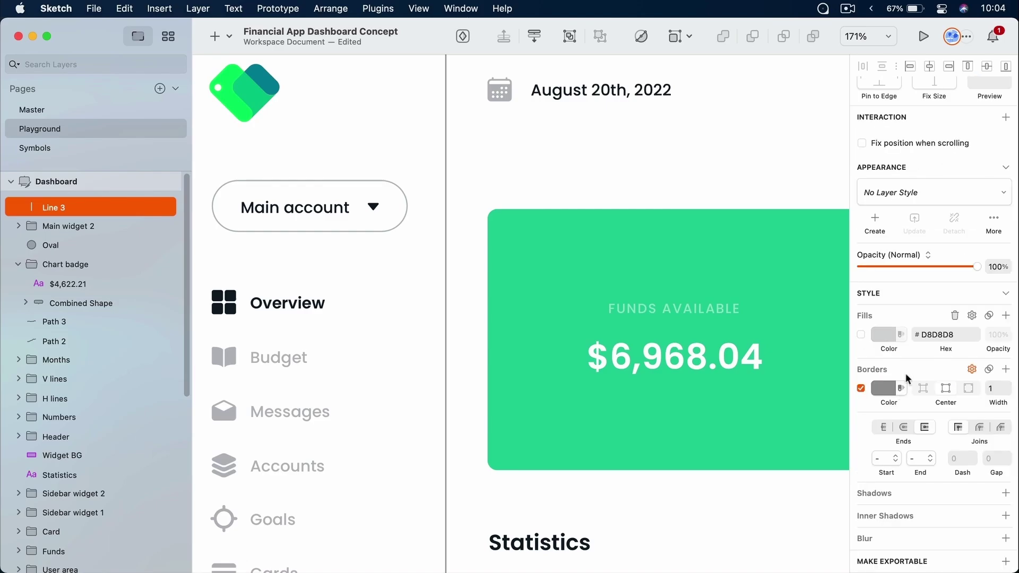
left_click(1010, 385)
left_click(1009, 385)
left_click(1010, 391)
left_click(1010, 392)
Set the divider's border colour to the Black 10 document swatch
left_click(891, 396)
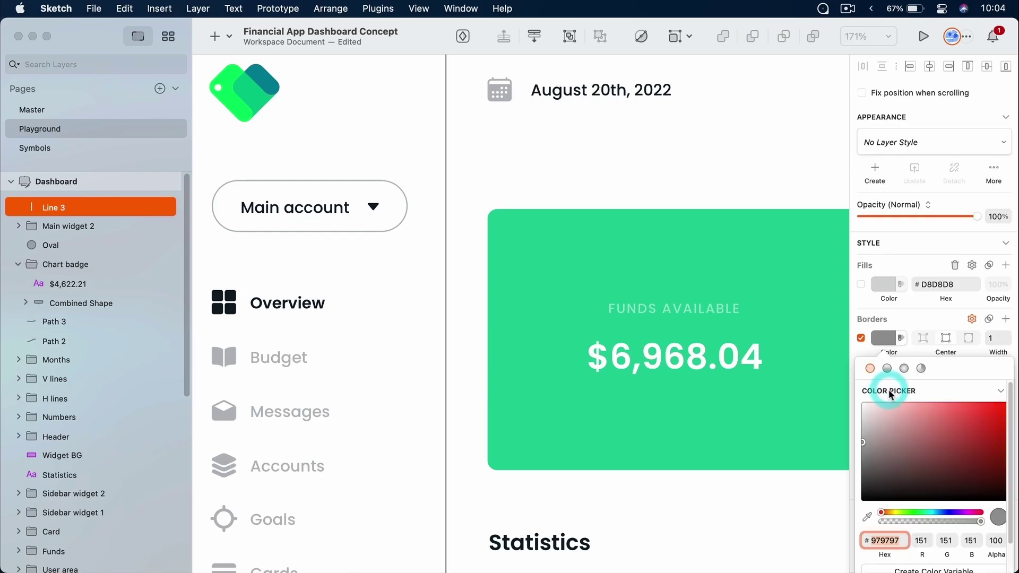
scroll(901, 436, "down", 3)
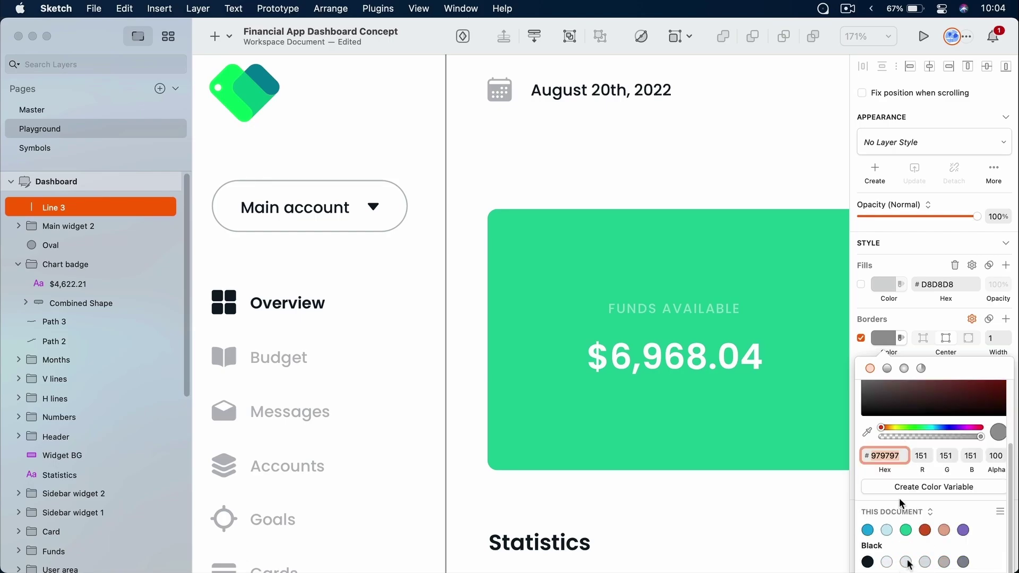
left_click(1000, 512)
scroll(950, 478, "down", 3)
scroll(949, 478, "down", 4)
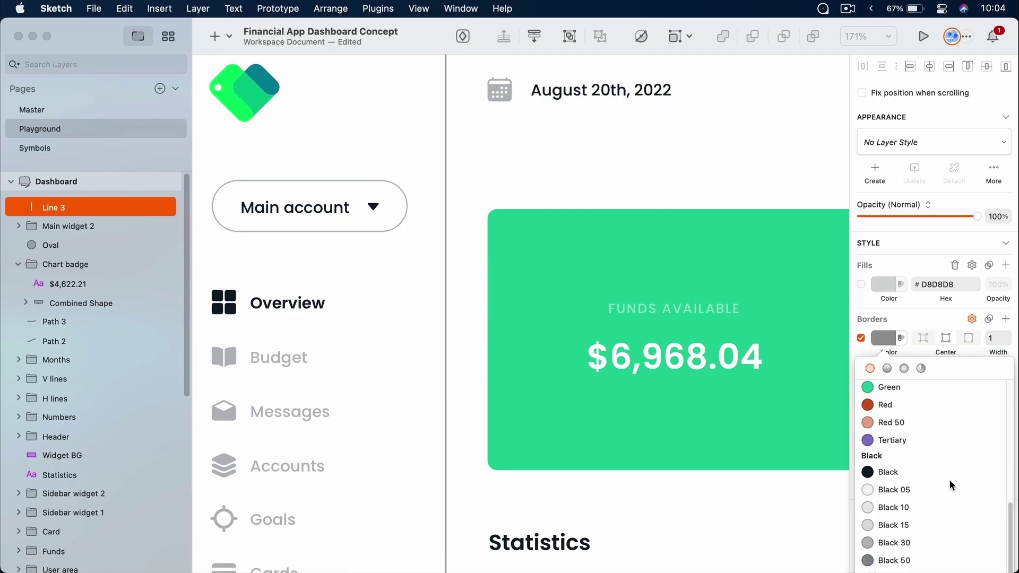
left_click(915, 505)
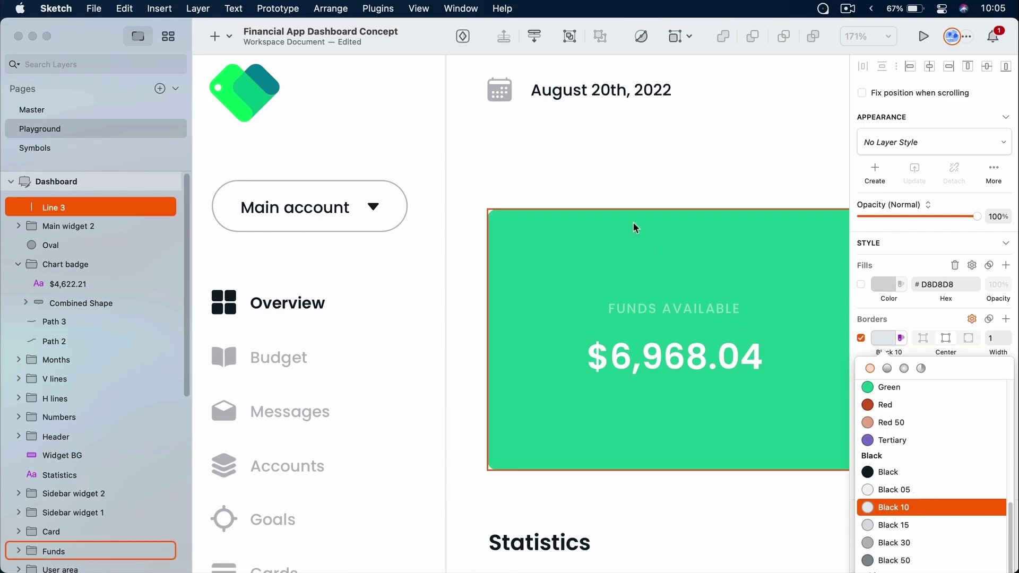
scroll(582, 170, "down", 5, "super")
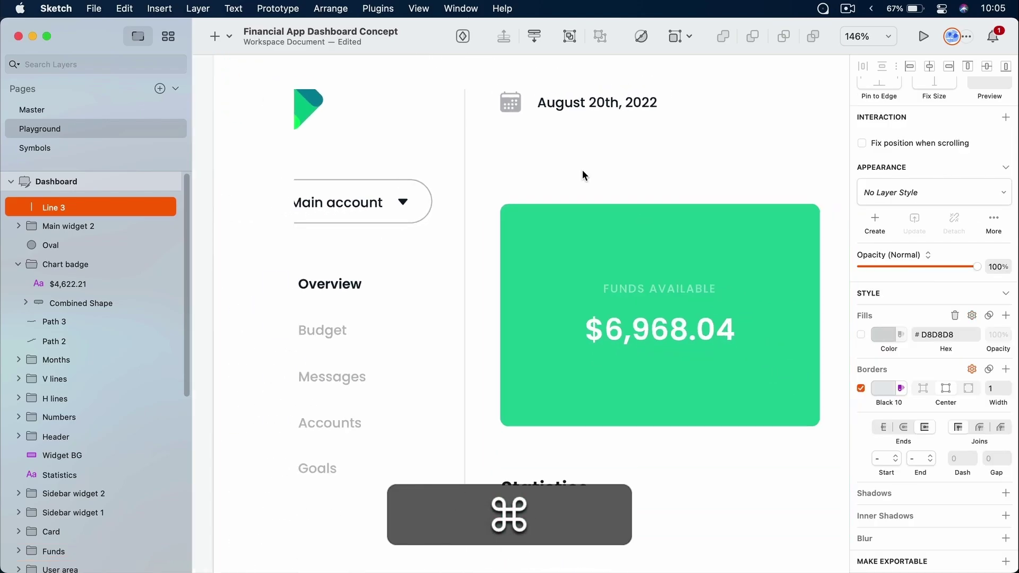
scroll(582, 170, "down", 2)
scroll(582, 170, "right", 6)
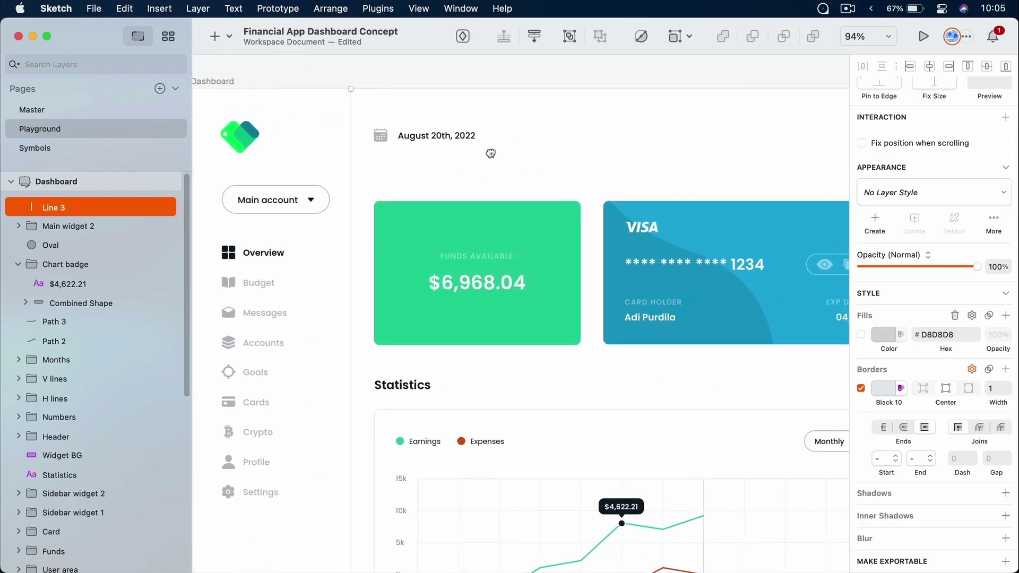
Rename the Line 3 layer to 'Vertical separator'
key("shift+super+r")
type("V")
key("Return")
left_click(446, 113)
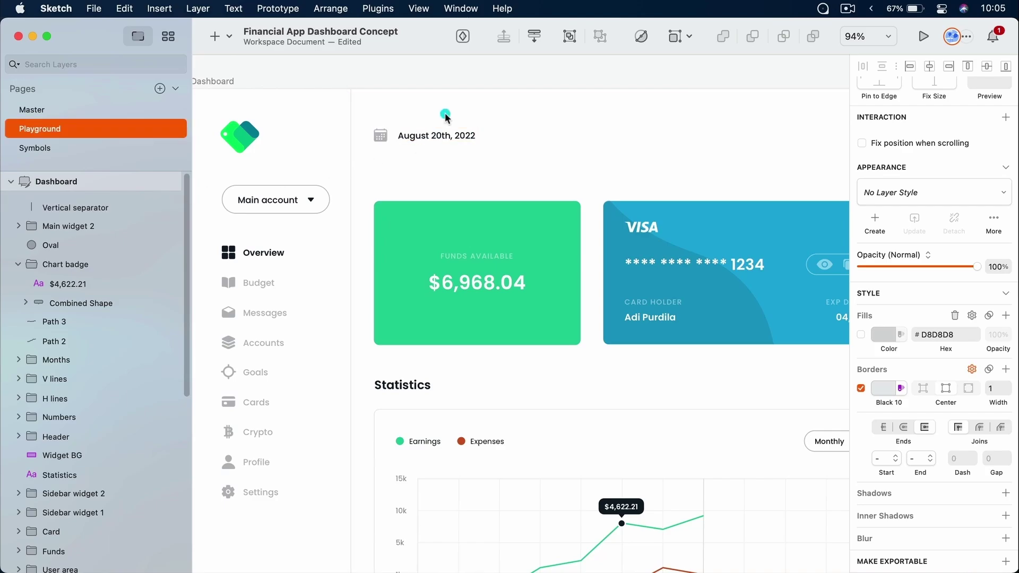
Bring the header's search field and Earned vs. Spent area into view, clearing stray selections
left_click_drag(594, 171, 445, 178)
scroll(445, 174, "up", 2)
scroll(445, 174, "down", 5)
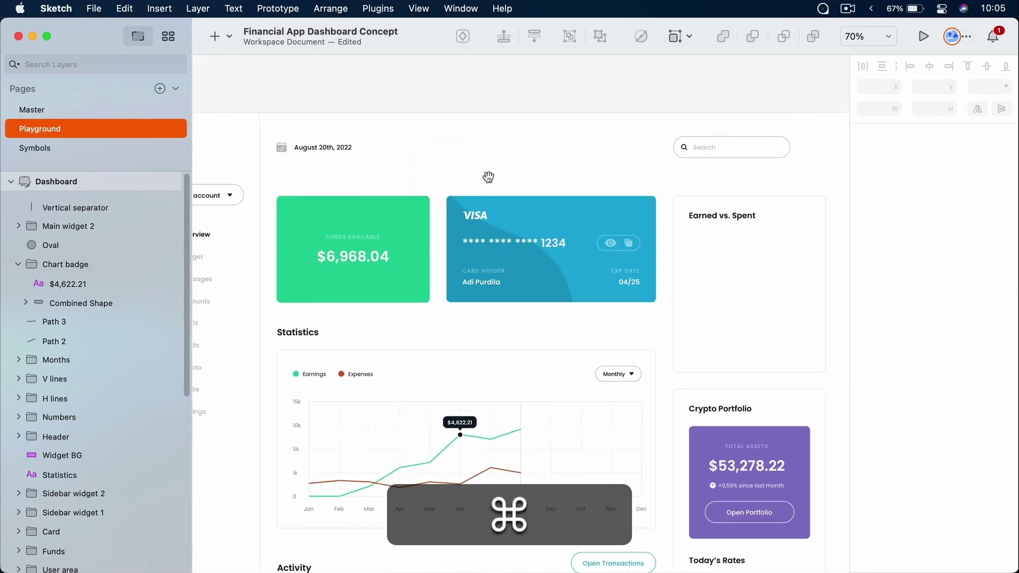
scroll(486, 177, "right", 2)
left_click_drag(228, 123, 233, 347)
left_click(778, 178)
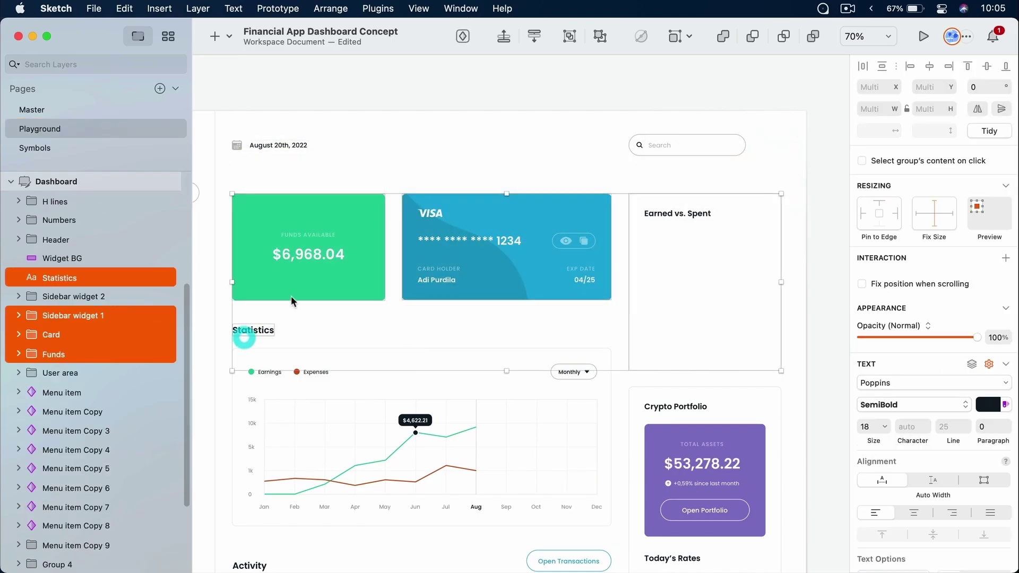
left_click(394, 168)
scroll(298, 132, "down", 5)
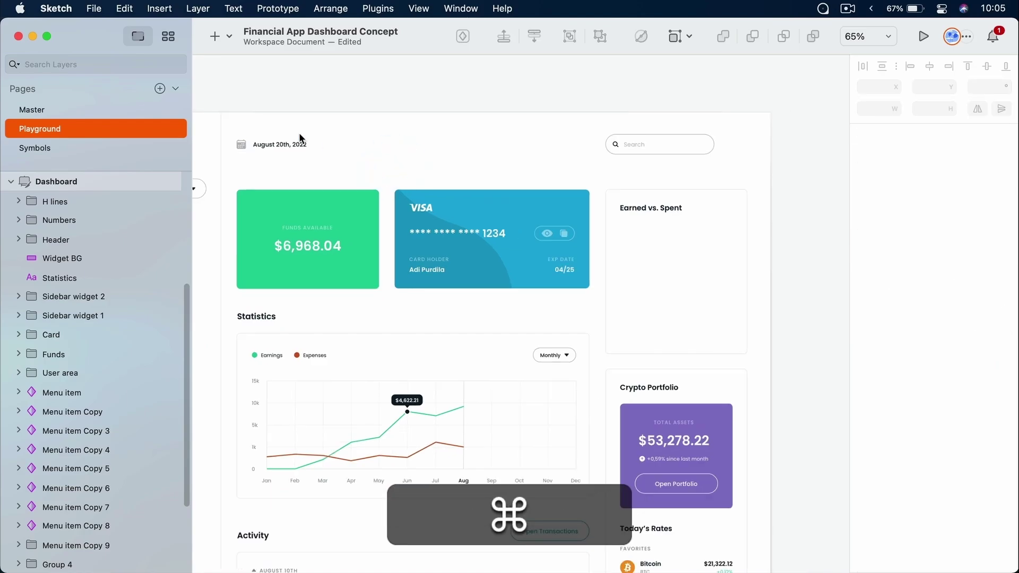
scroll(299, 133, "up", 5)
scroll(298, 133, "up", 2)
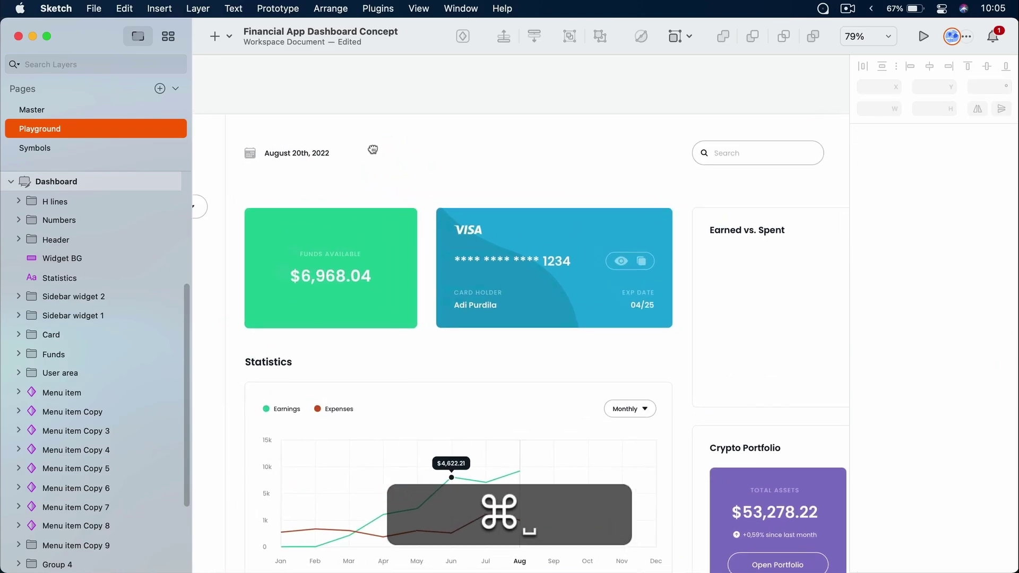
Draw a horizontal line across the header below the date, extended to the content's right edge
key("l")
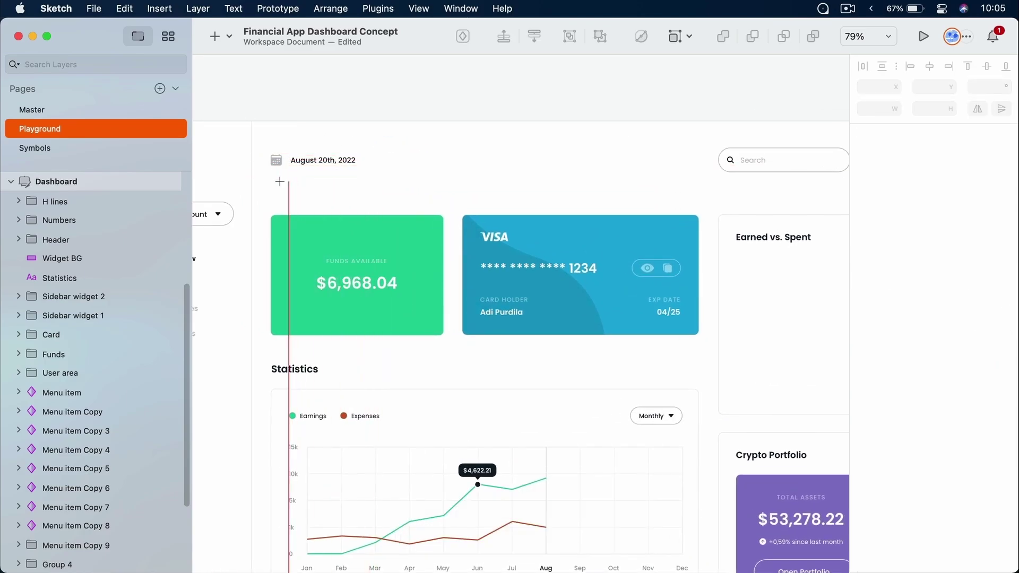
mouse_move(271, 185)
left_mouse_down()
mouse_move(844, 200)
mouse_move(827, 198)
left_mouse_up()
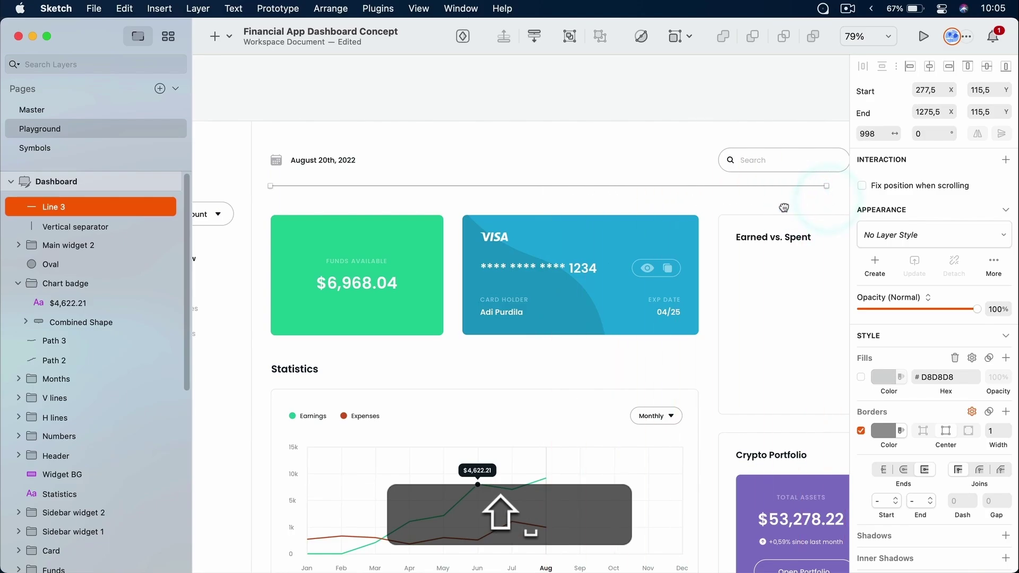
scroll(680, 199, "right", 5)
left_click_drag(680, 195, 741, 195)
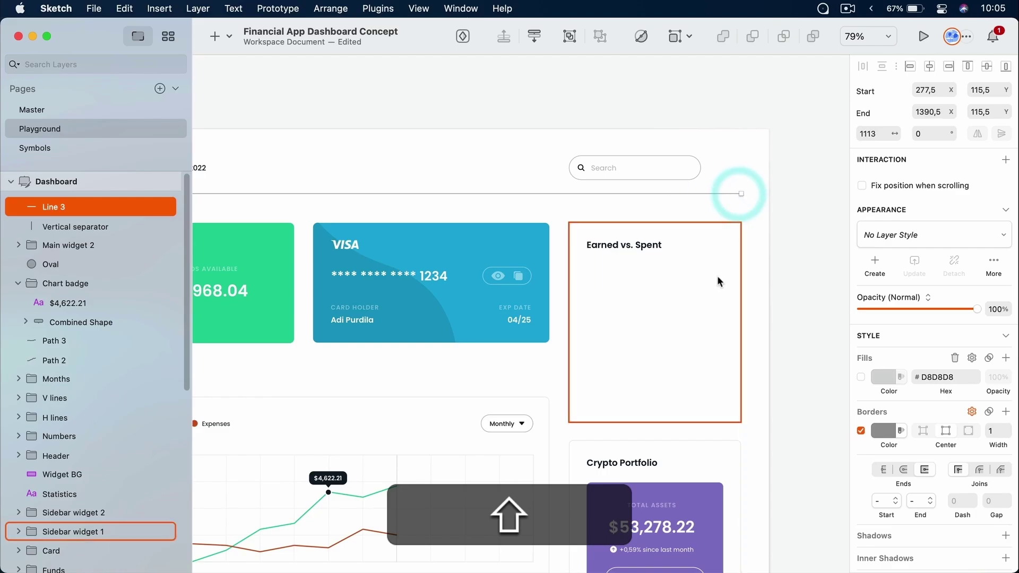
left_click(489, 147)
left_click(496, 193, "super")
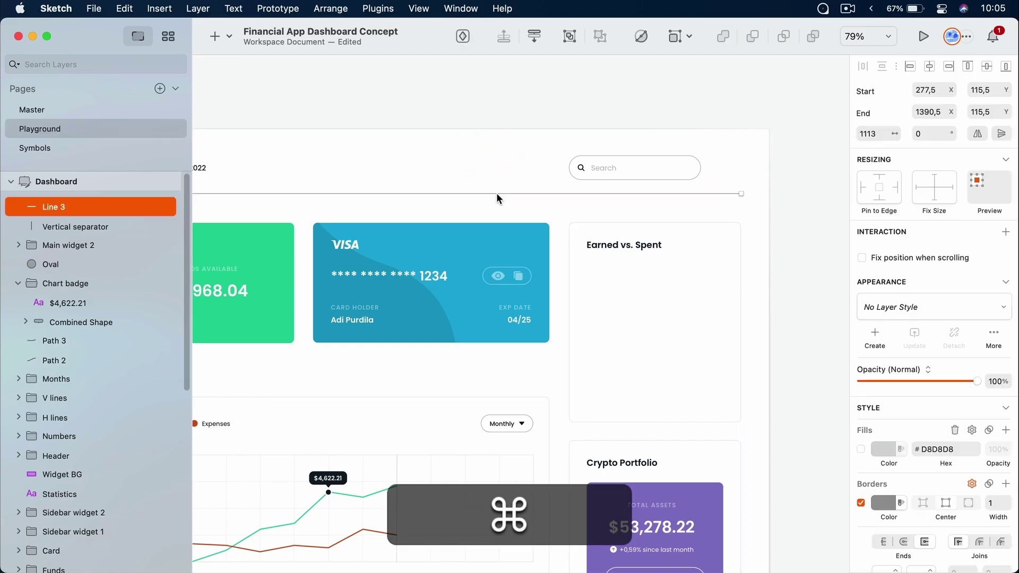
Give the divider a 4 px border with rounded ends in the Black 10 swatch
scroll(996, 495, "down", 1)
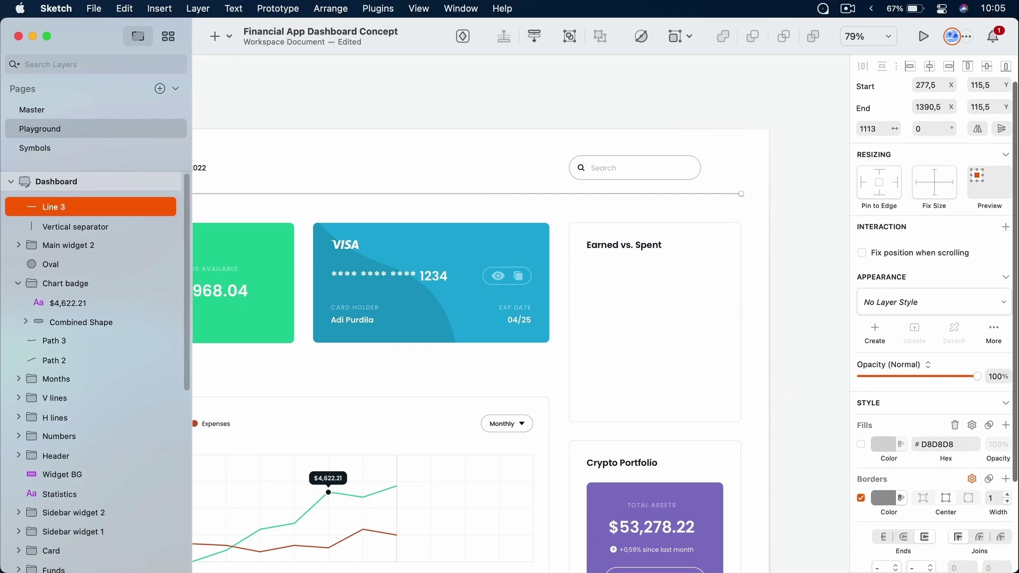
scroll(996, 495, "down", 3)
left_click(1008, 463)
left_click(1007, 463)
left_click(1007, 462)
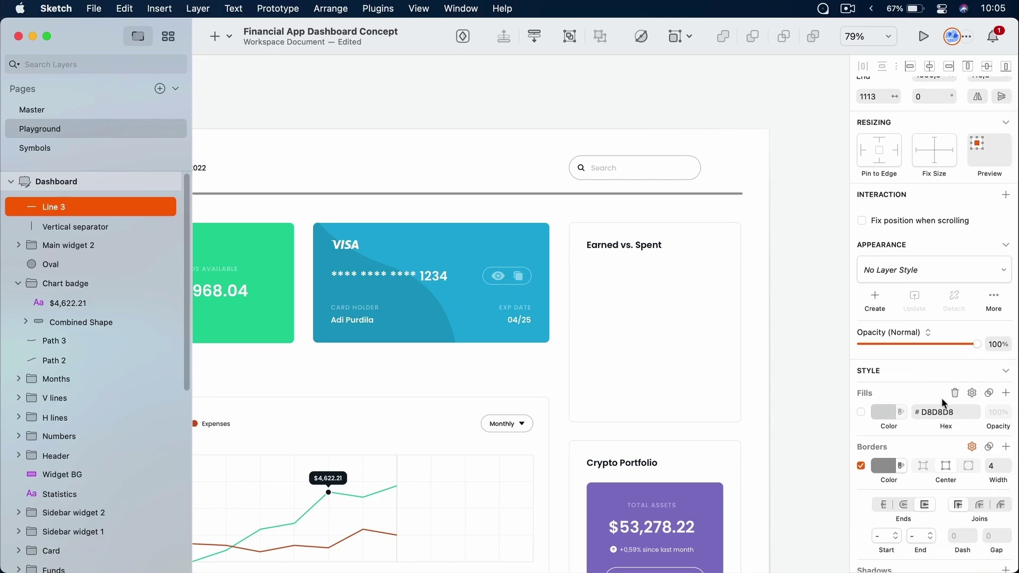
scroll(942, 397, "down", 5)
scroll(751, 184, "up", 1)
scroll(750, 179, "up", 15)
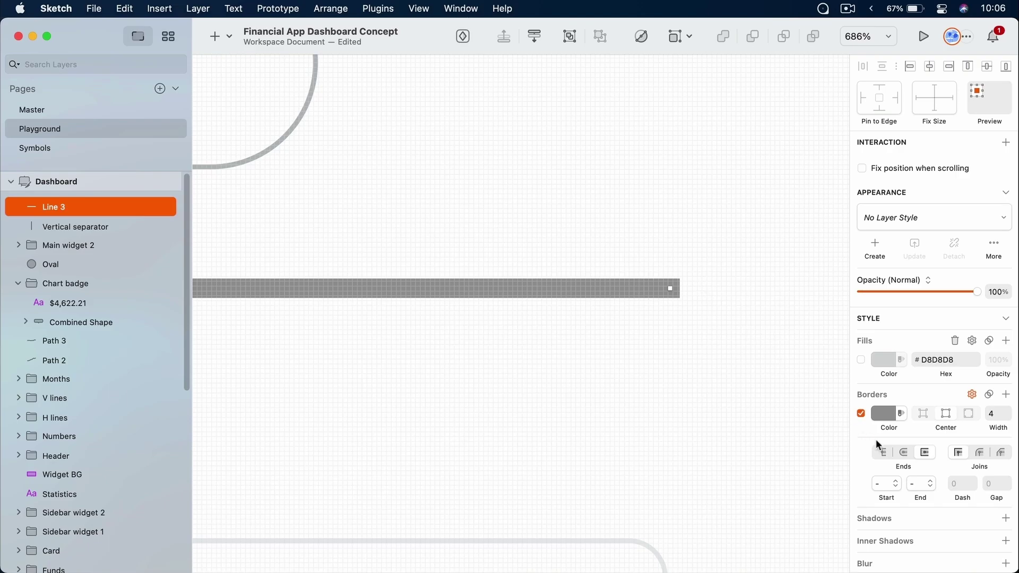
left_click(904, 451)
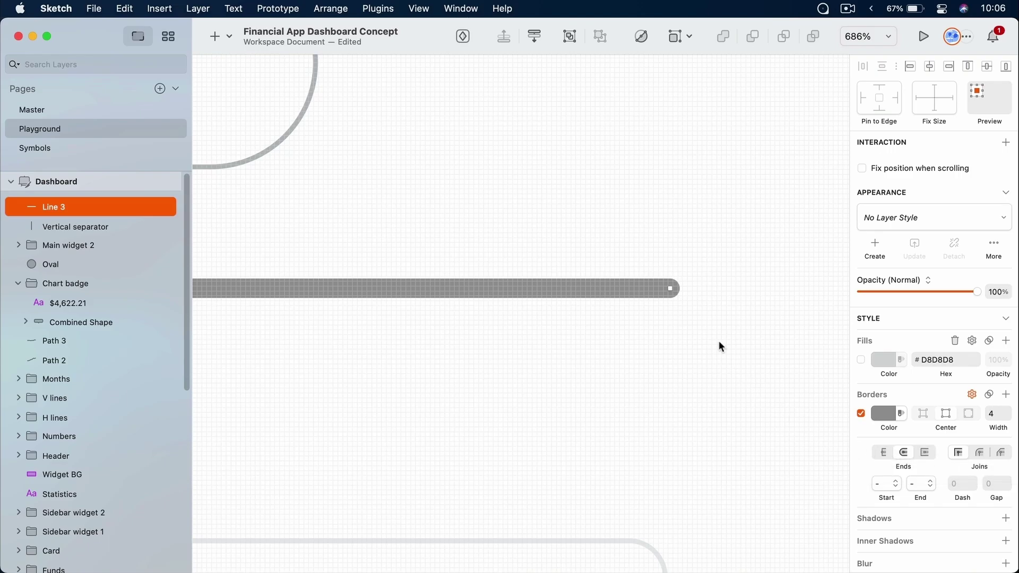
left_click(906, 416)
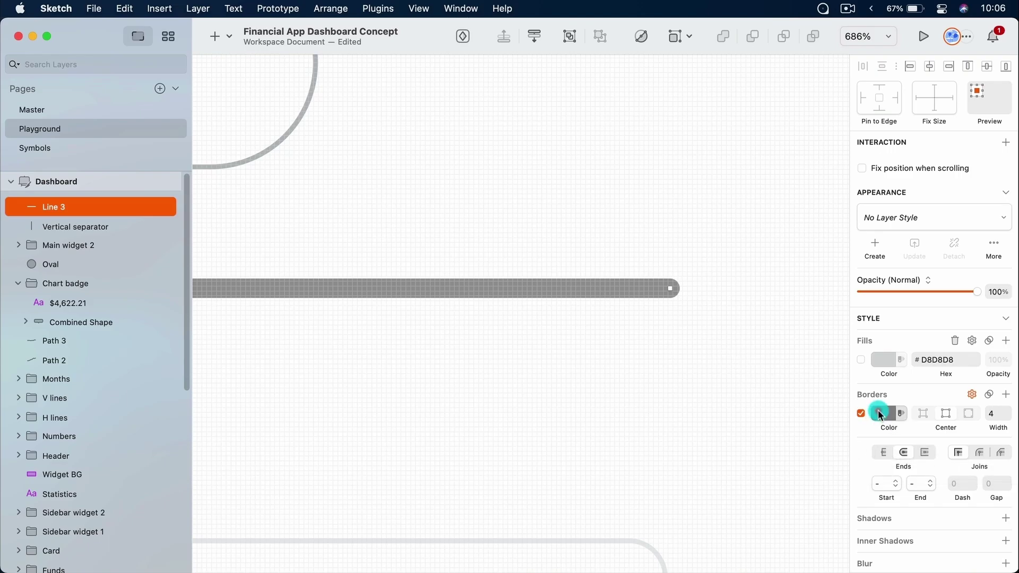
scroll(926, 451, "down", 2)
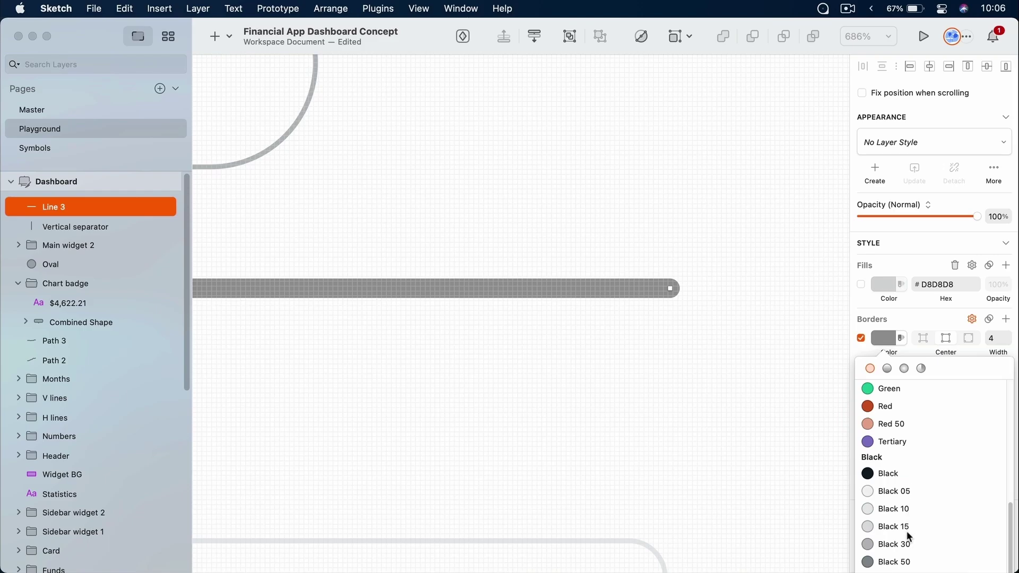
left_click(909, 509)
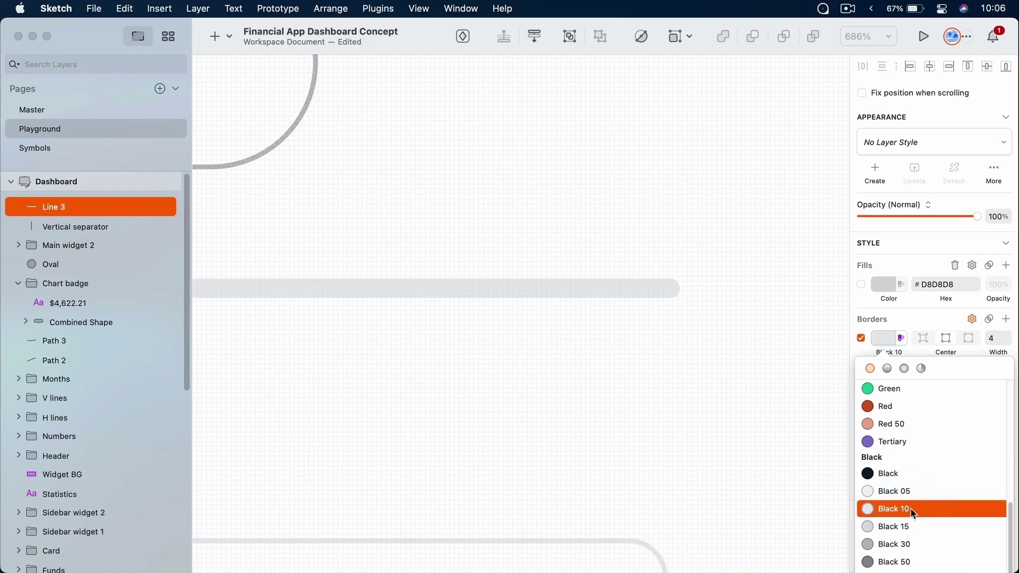
left_click(733, 362)
left_click(696, 391)
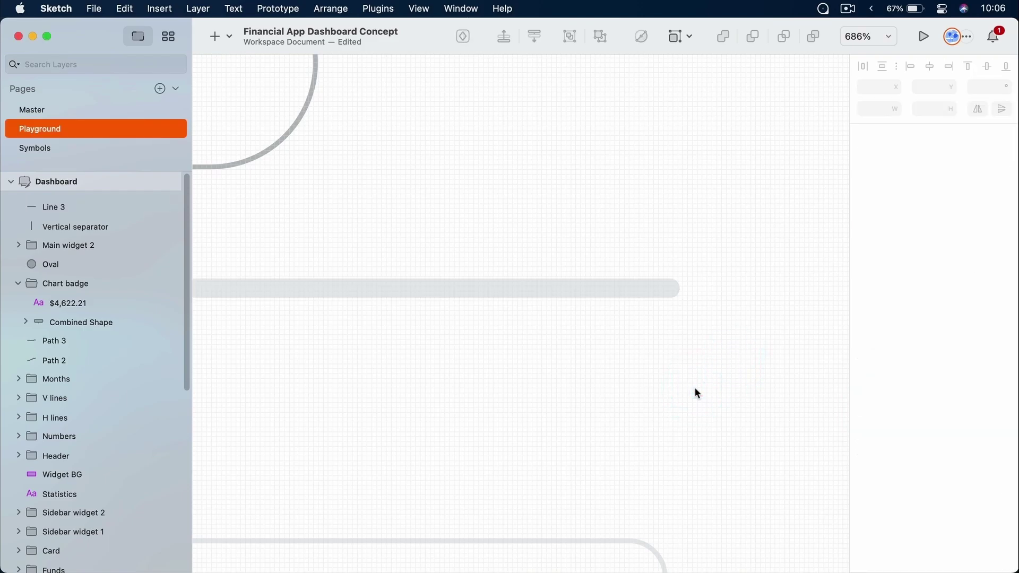
Nudge the header divider to Y 118,5 and check its spacing to nearby elements
key("super+1")
left_click_drag(564, 86, 558, 173)
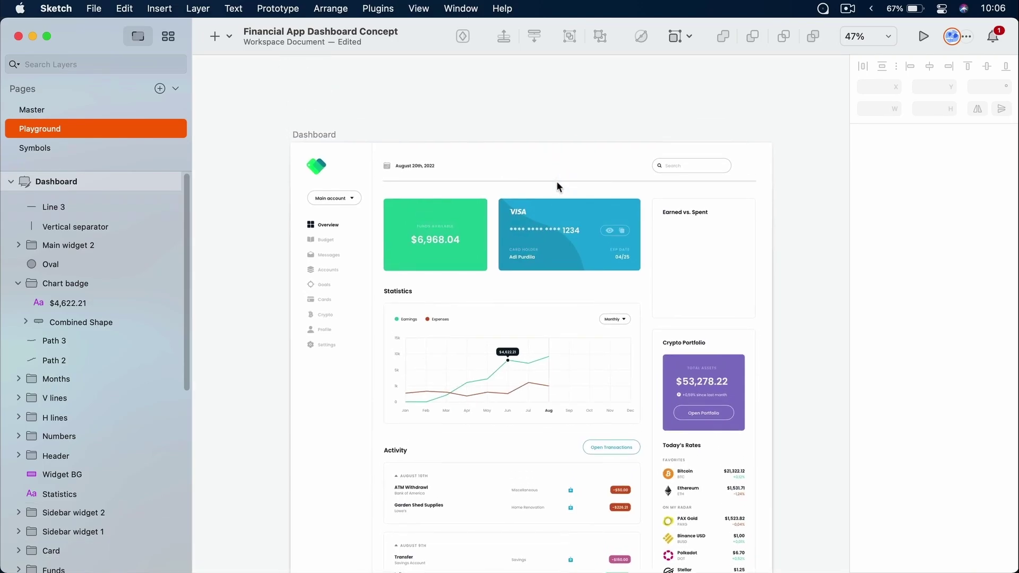
left_click(561, 181, "super")
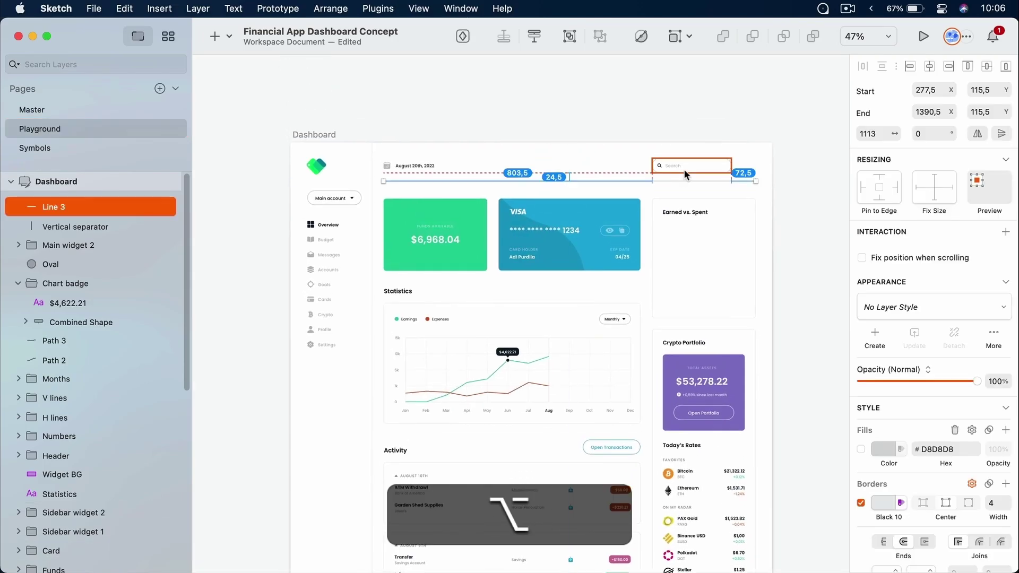
key("alt+Down")
key("alt+Down")
key("alt+Down")
key("alt+Down")
key("alt+Down")
key("alt+Down")
key("alt+Down")
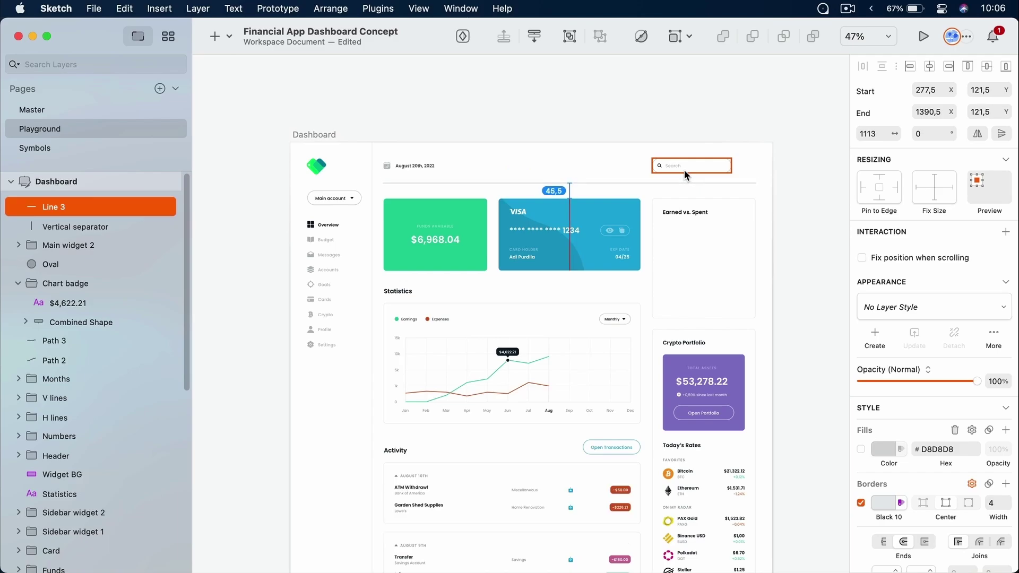
key("alt+Up")
key("alt+Up")
key("alt+Up")
key("alt+Up")
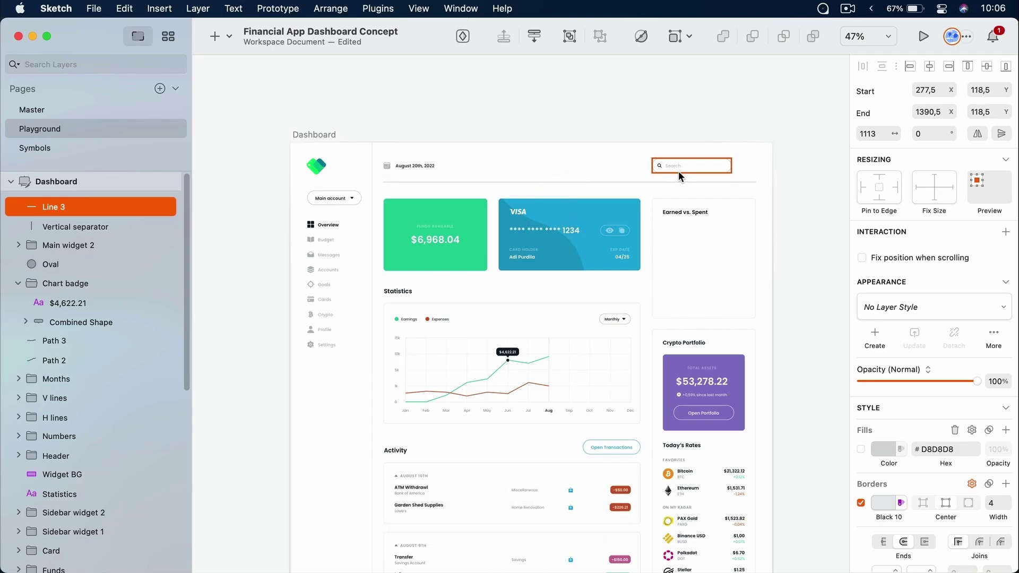
key("alt")
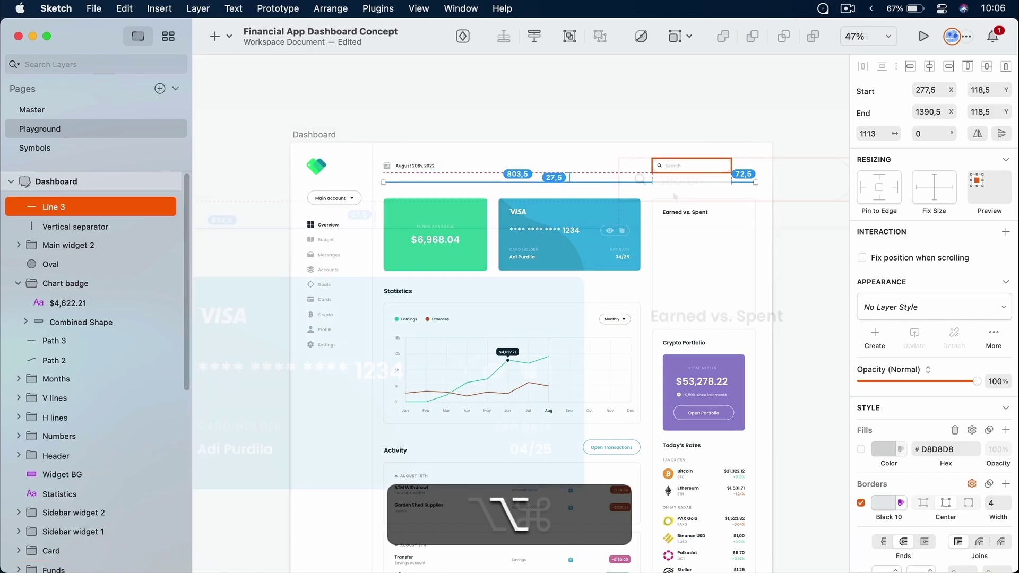
scroll(667, 156, "up", 5)
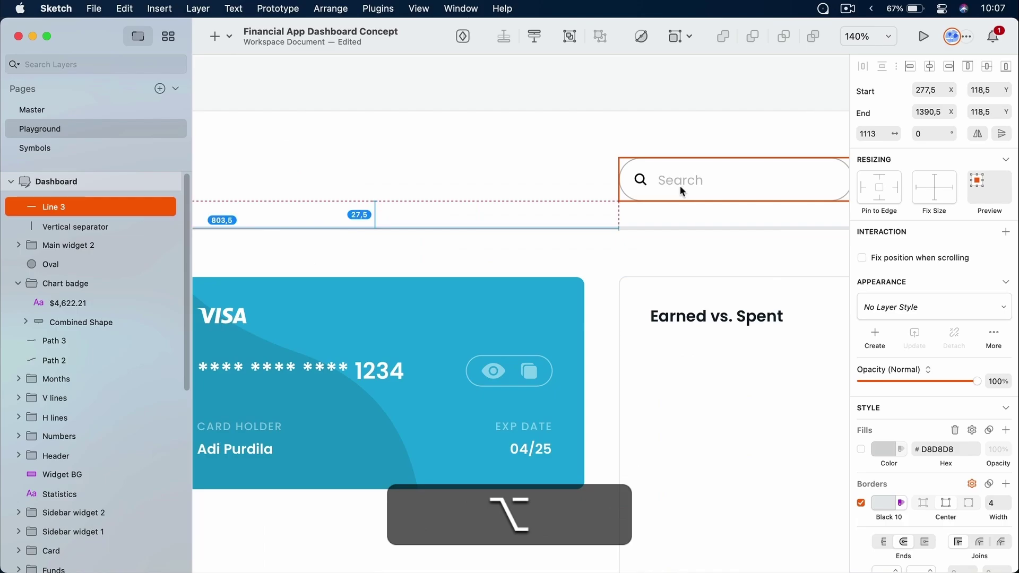
scroll(680, 186, "down", 4)
scroll(680, 185, "up", 3)
Move the Search field down to Y 50 and check its distance to the divider
left_click(680, 168)
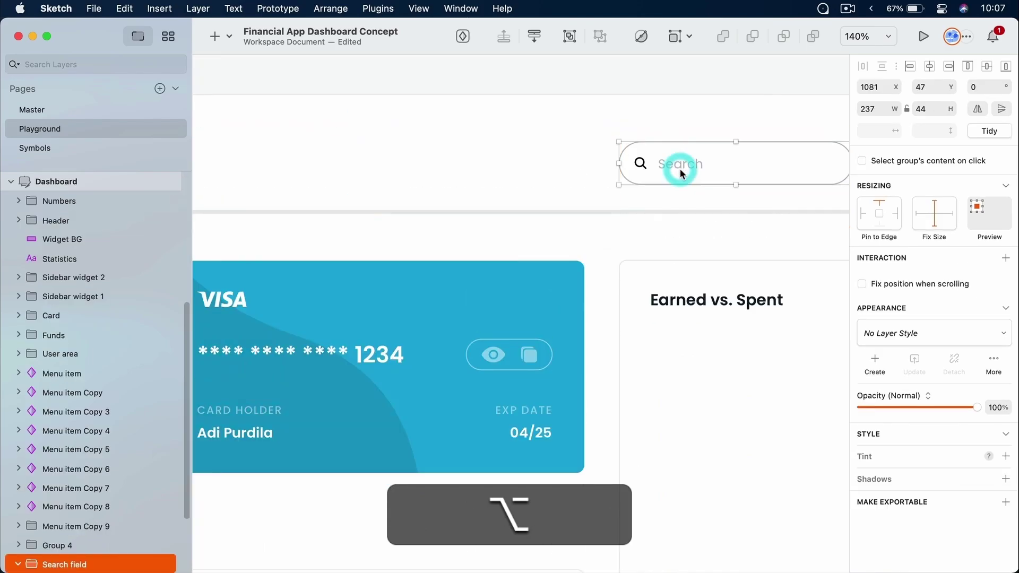
key("super+minus")
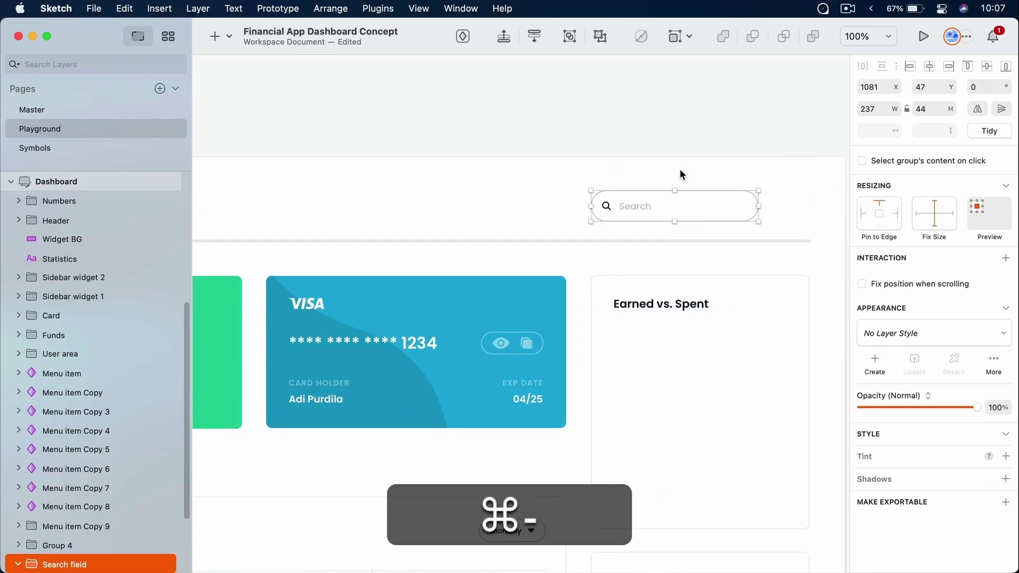
key("Down")
key("Down")
key("Down")
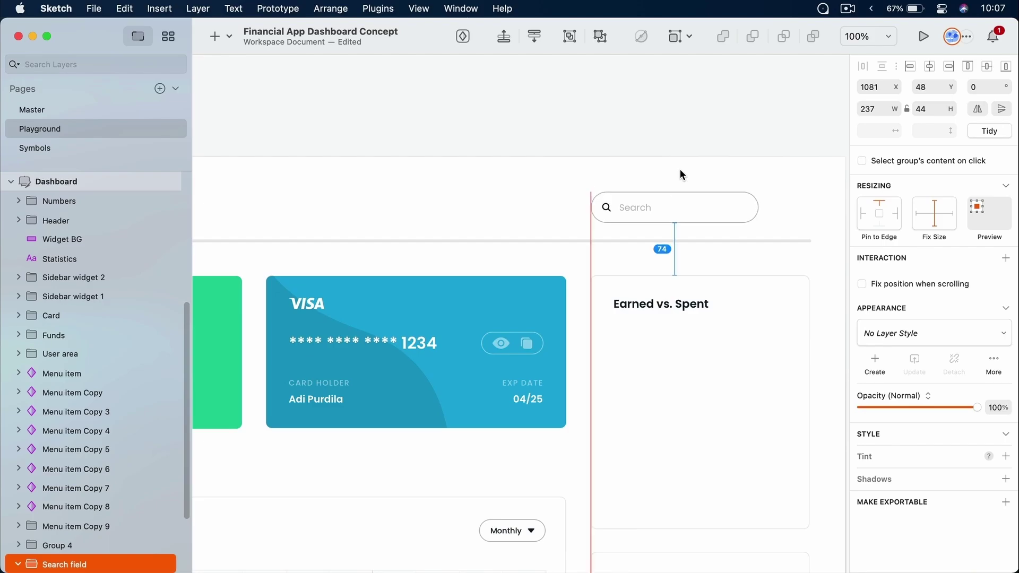
key("alt")
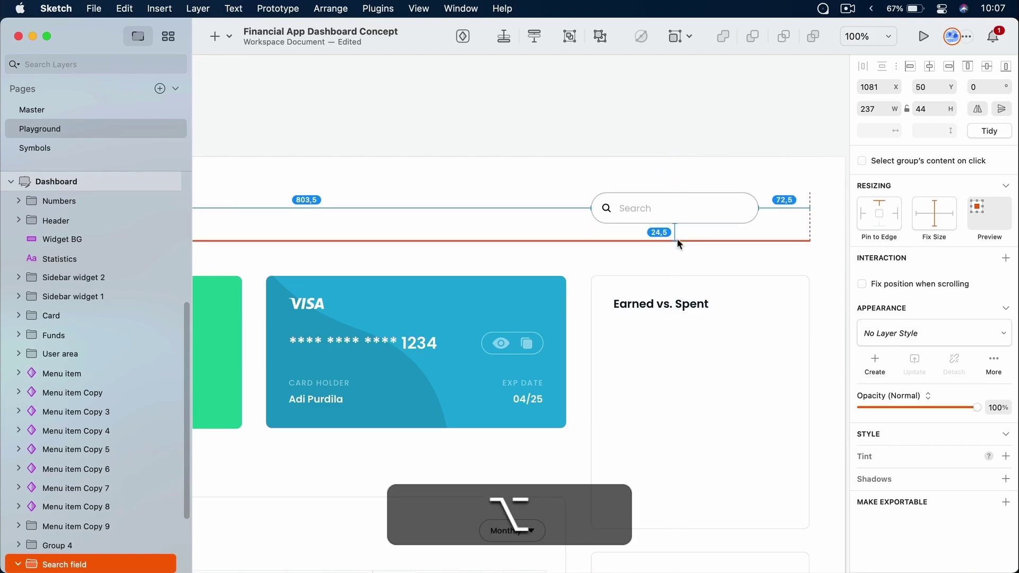
scroll(677, 239, "left", 10)
left_click(591, 183)
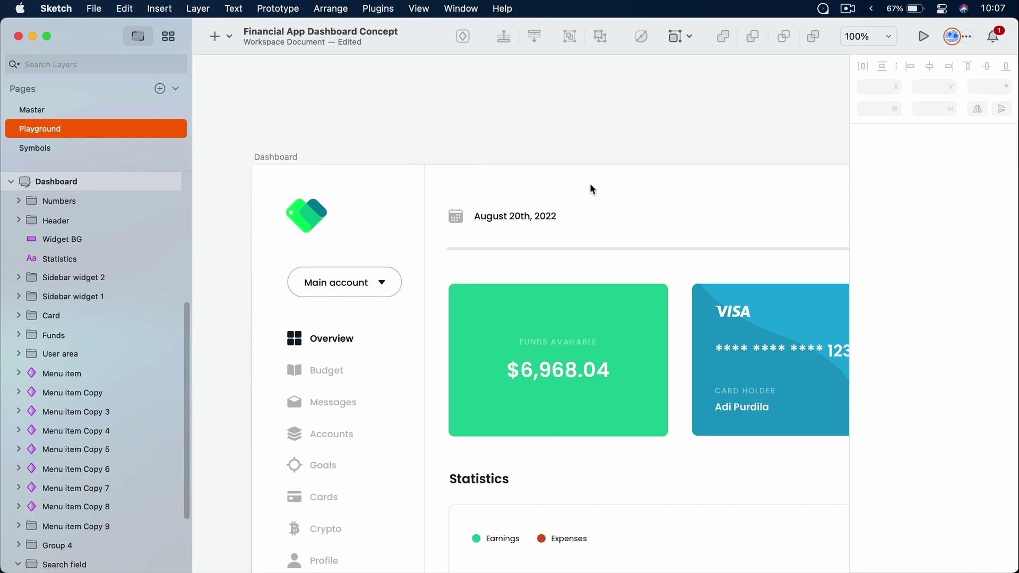
Show the layout columns over the artboard
key("ctrl+l")
key("ctrl+super+l")
scroll(432, 249, "up", 2)
scroll(432, 250, "up", 10)
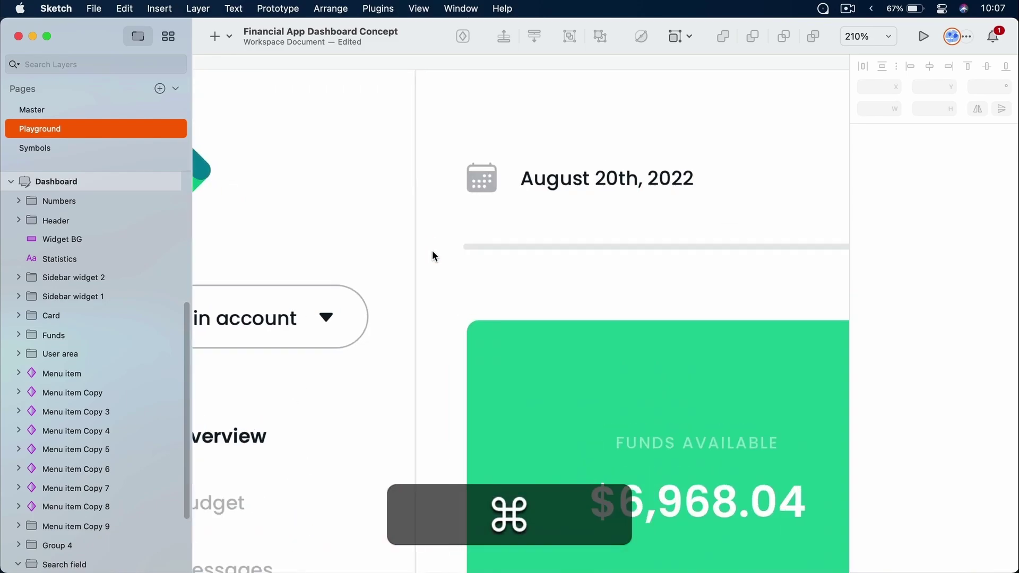
key("ctrl+l")
scroll(432, 250, "up", 5)
scroll(578, 264, "down", 1)
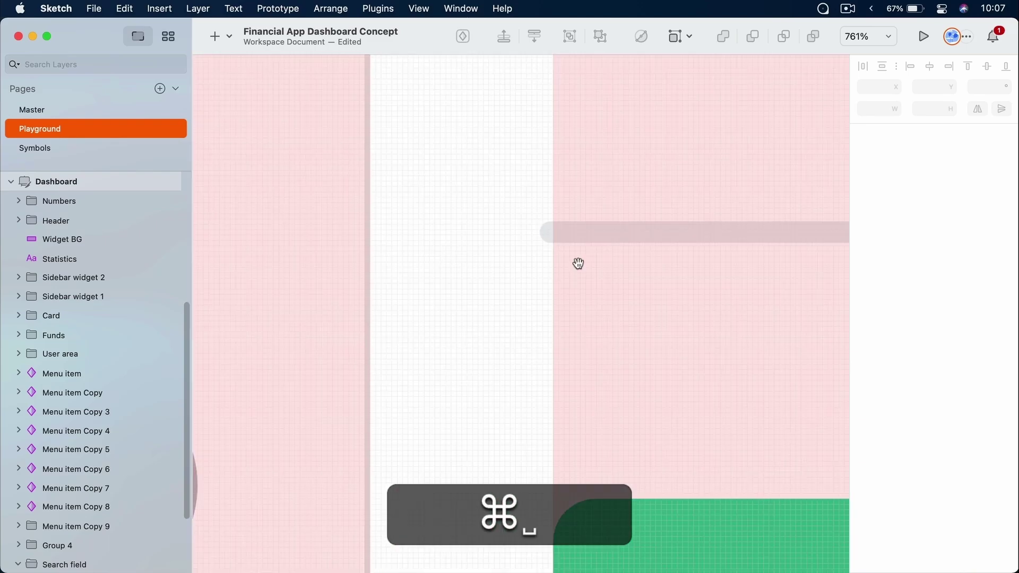
Snap the divider's start point to whole pixels at X 280, Y 118
left_click_drag(578, 264, 417, 296)
left_click(419, 265)
key("super+Right")
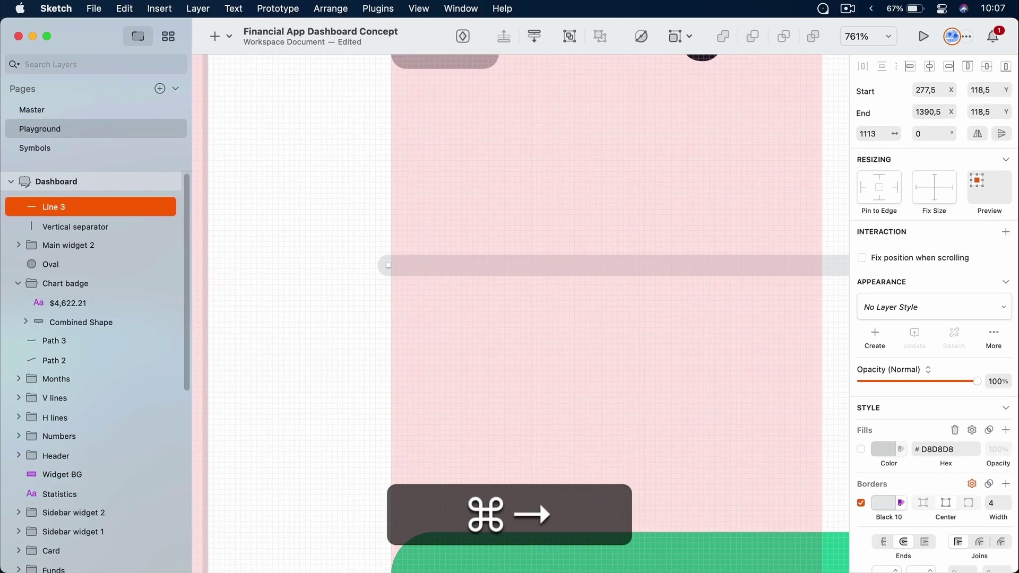
key("Right")
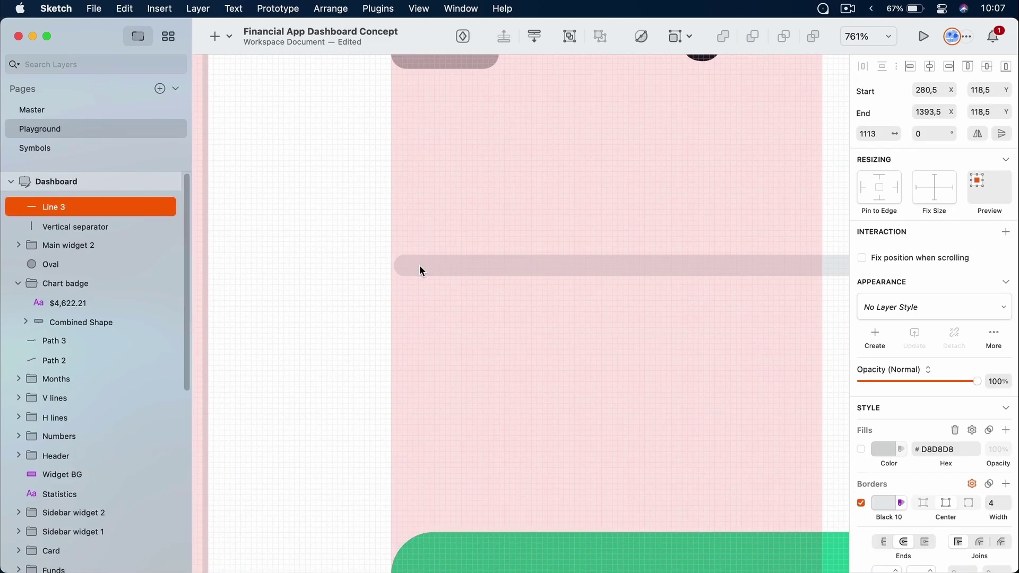
scroll(510, 302, "up", 3)
scroll(511, 304, "down", 3)
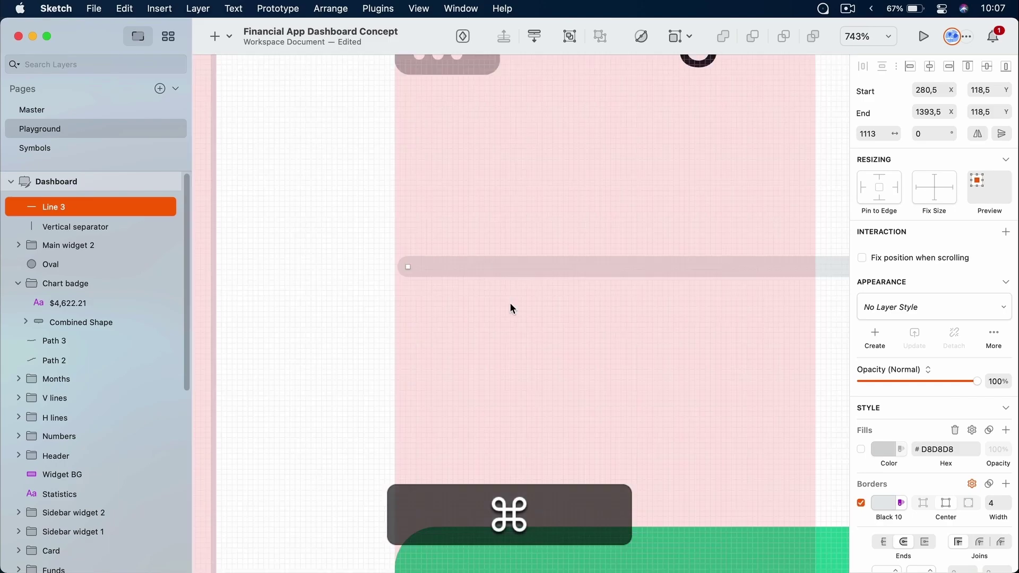
left_click(938, 90)
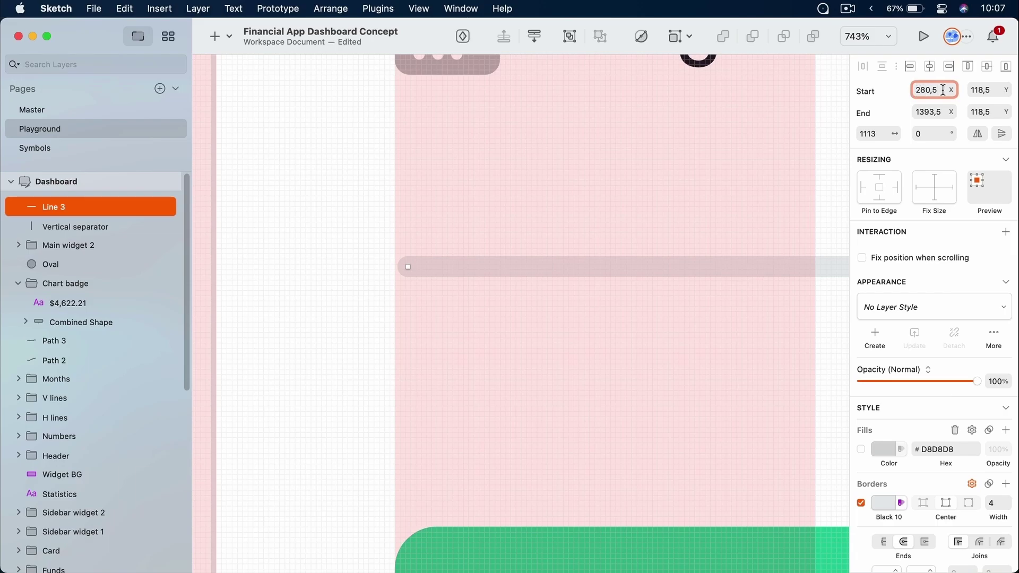
key("BackSpace")
key("BackSpace")
key("Return")
left_click(988, 91)
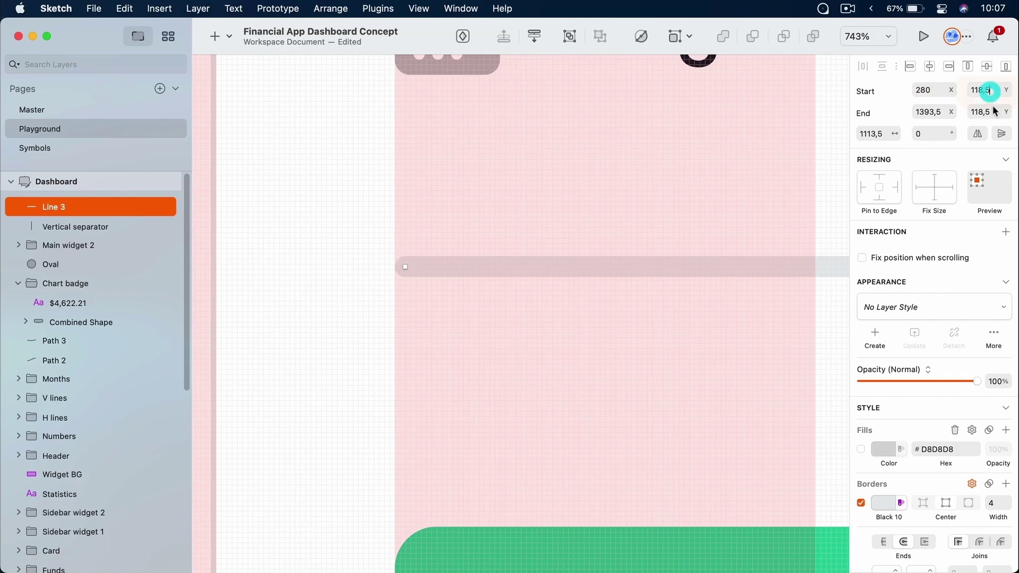
key("BackSpace")
key("BackSpace")
key("Return")
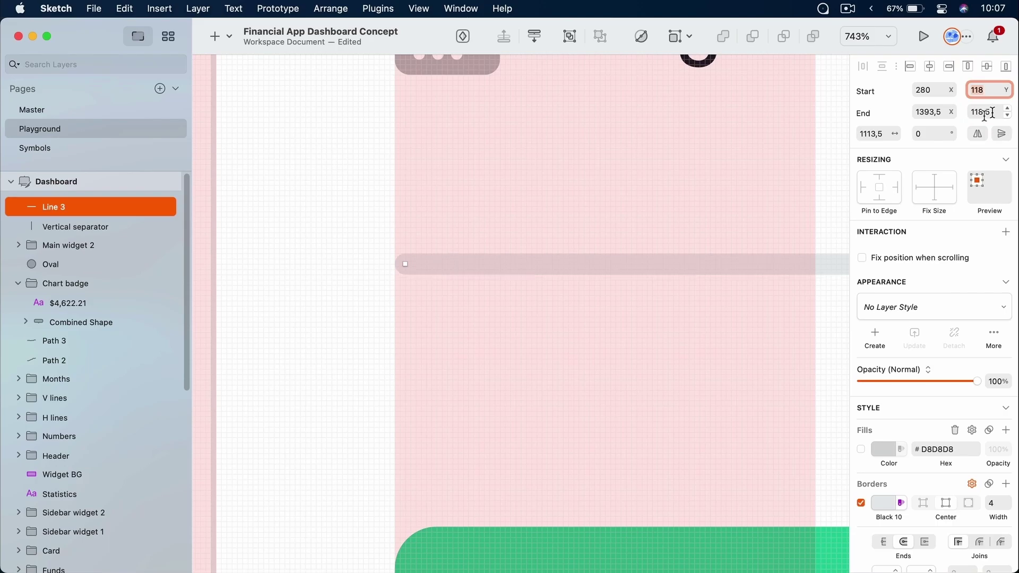
Round the divider's end point to X 1393, Y 118
left_click(944, 113)
key("BackSpace")
key("BackSpace")
key("Return")
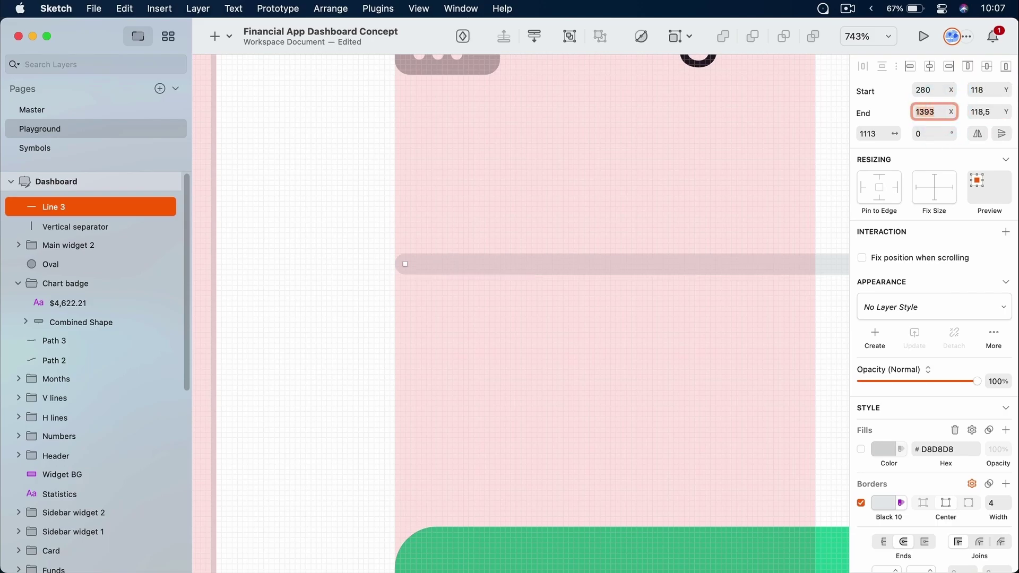
left_click(1001, 112)
key("BackSpace")
key("BackSpace")
key("Return")
Pull the divider's right end in to X 1388, making it 1108 long
left_click(670, 323)
key("super+1")
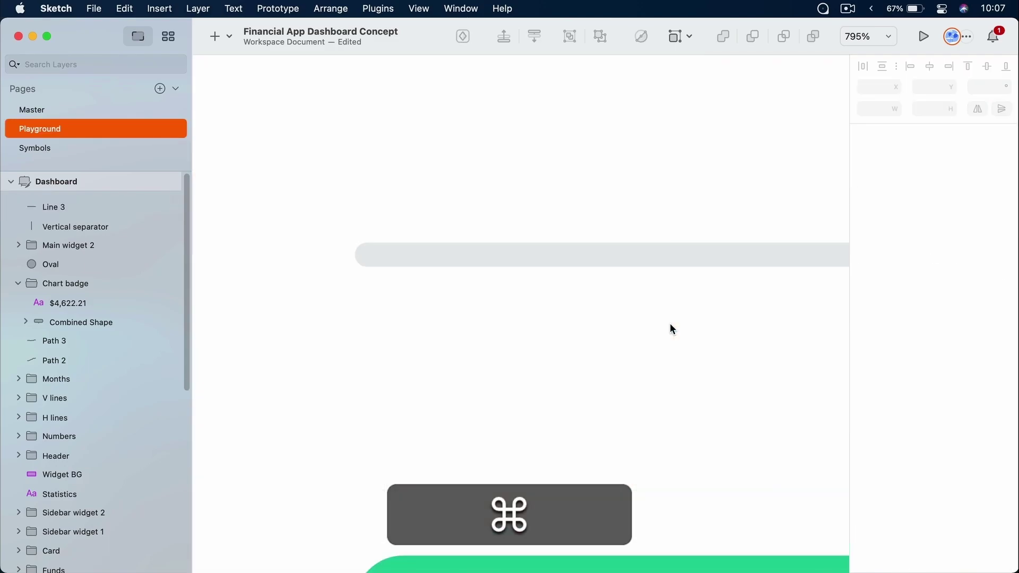
left_click_drag(707, 200, 618, 283)
left_click_drag(640, 164, 679, 206)
left_click_drag(514, 262, 603, 300)
left_click(524, 336)
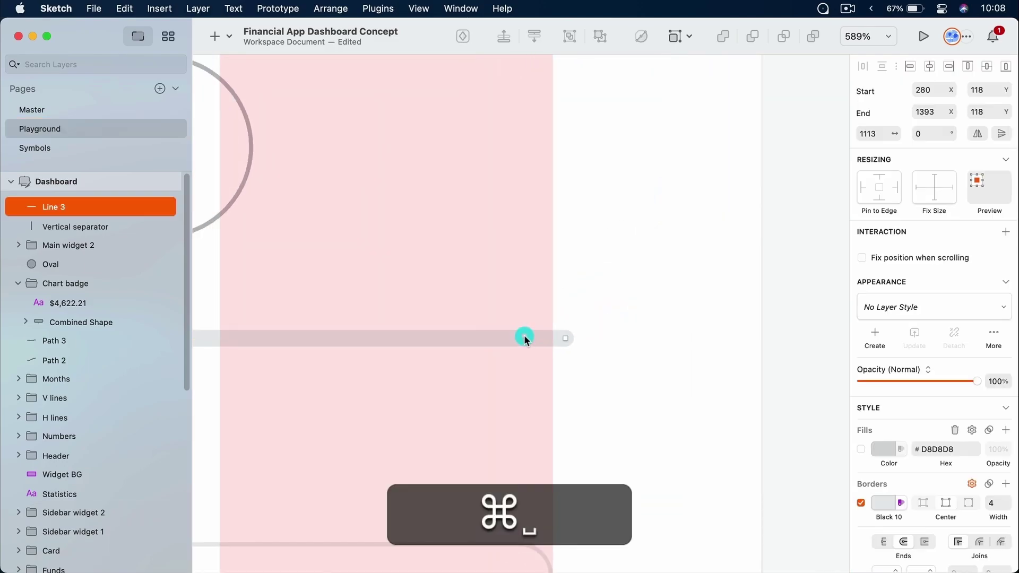
key("super+Left")
key("super+Left")
key("super+Left")
key("super+Left")
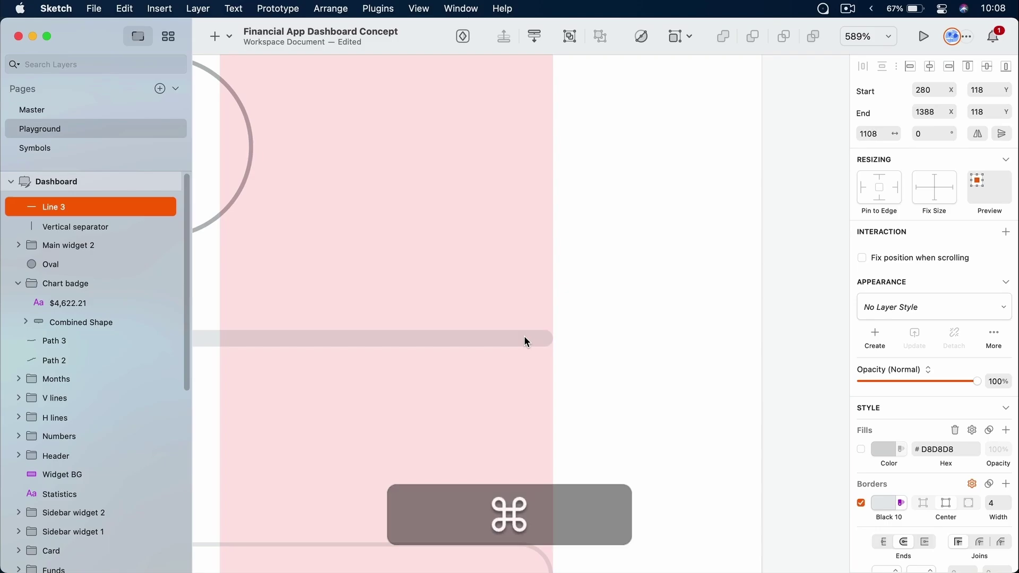
key("super+1")
Hide the pink layout grid and show the Insert menu's Shape list
left_click(807, 208)
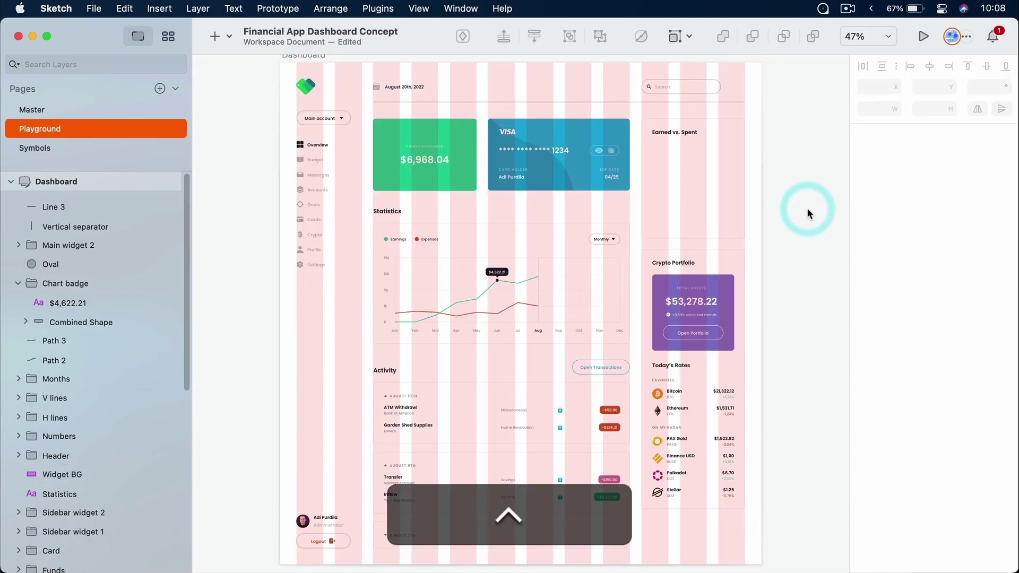
key("ctrl+l")
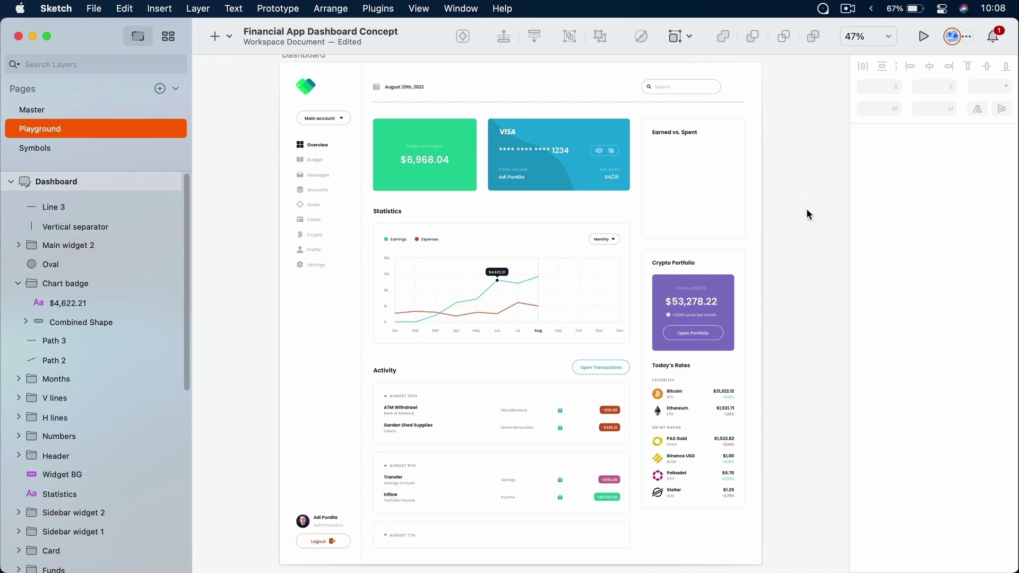
left_click(215, 36)
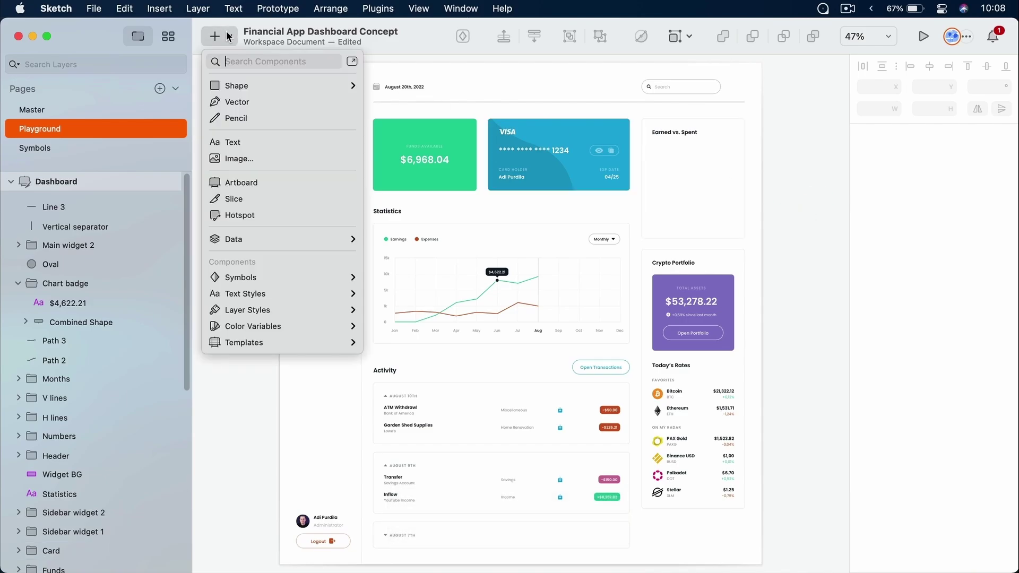
mouse_move(256, 80)
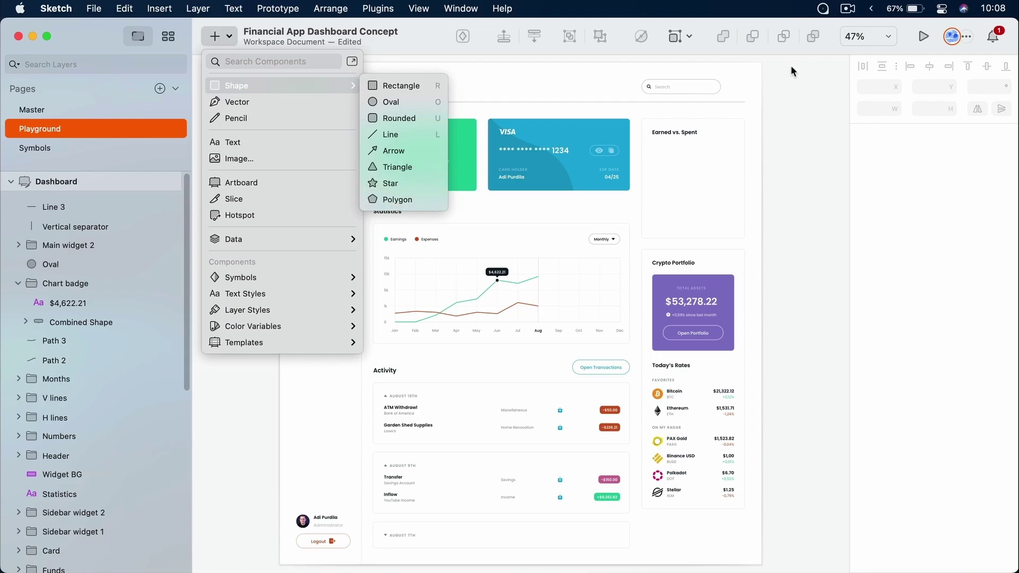
Zoom to the search field and draw a 44 × 44 circle beside it at X 1346, Y 50
left_click(789, 91)
scroll(744, 122, "up", 3)
scroll(743, 122, "right", 3)
key("z")
left_click_drag(615, 124, 672, 175)
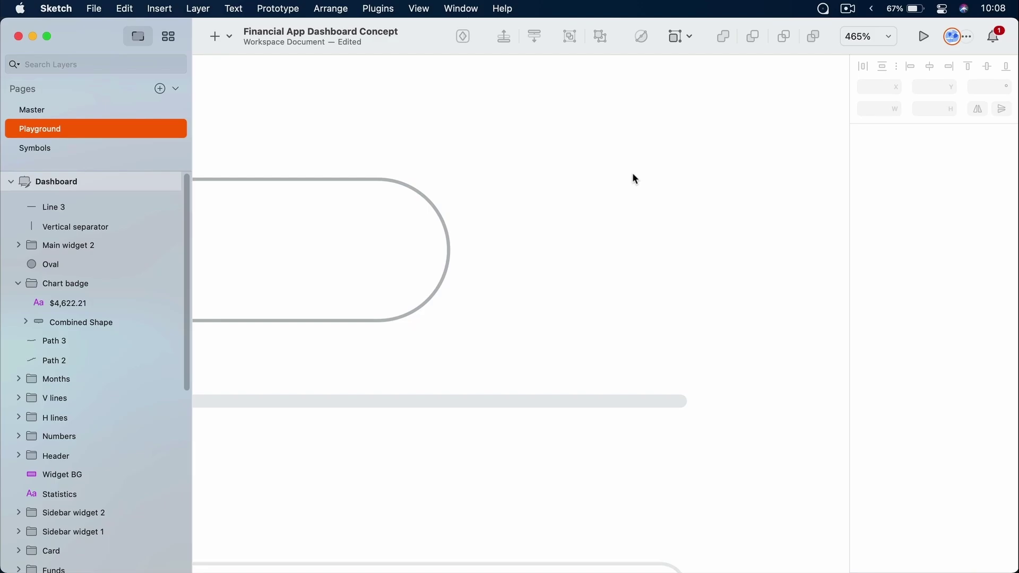
left_click(345, 178, "super")
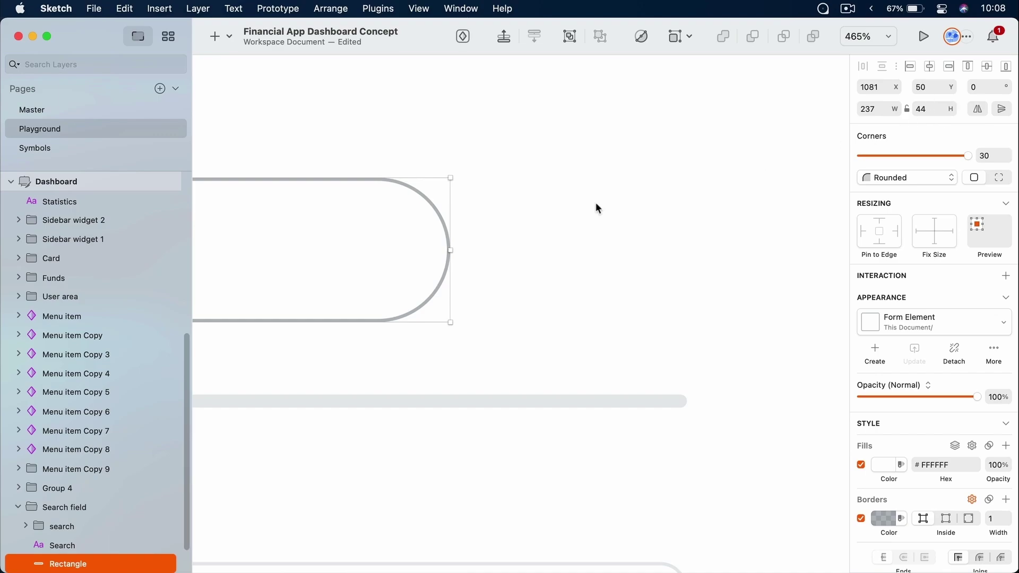
left_click(533, 212)
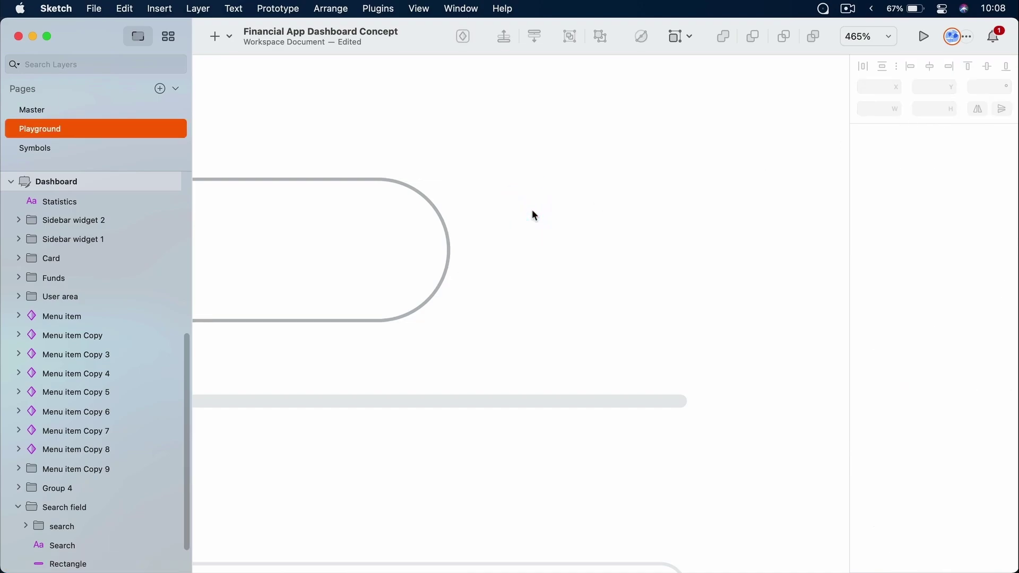
left_click_drag(500, 171, 635, 310)
key("shift")
left_click_drag(584, 236, 624, 240)
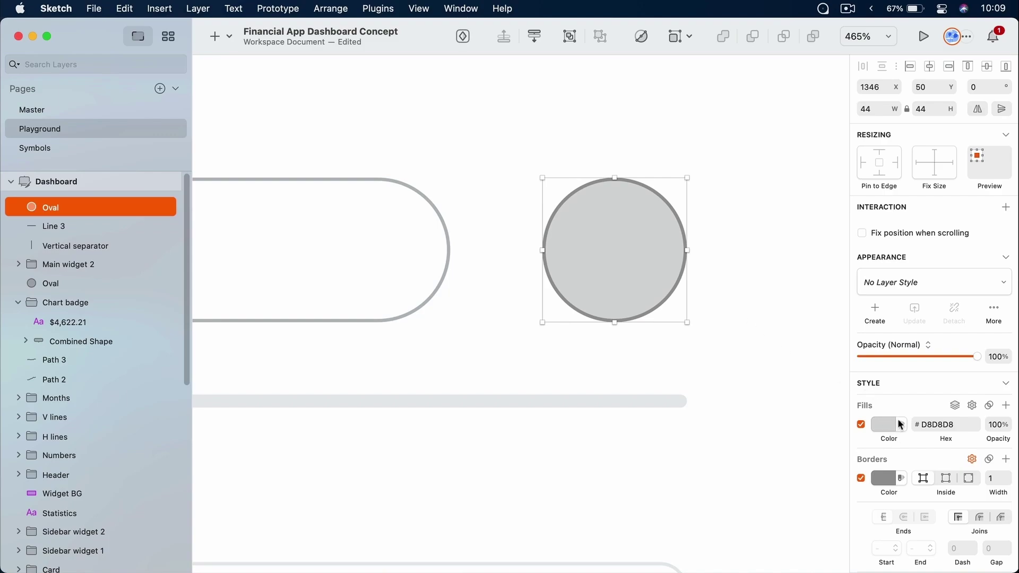
Set the circle's fill to FFFFFF, then disable the fill entirely
scroll(908, 392, "down", 2)
scroll(909, 393, "down", 2)
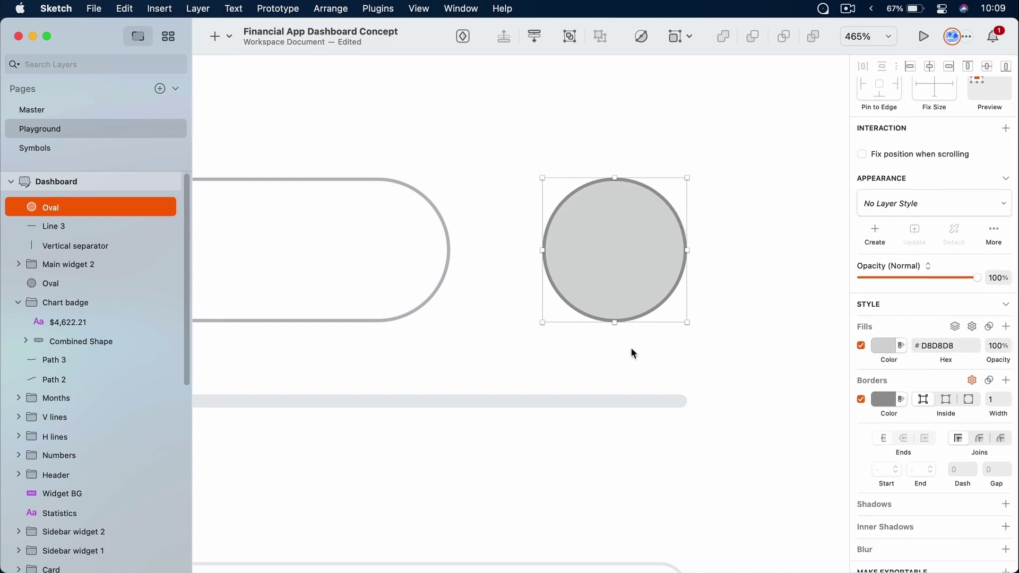
left_click(889, 345)
type("FFFFFF")
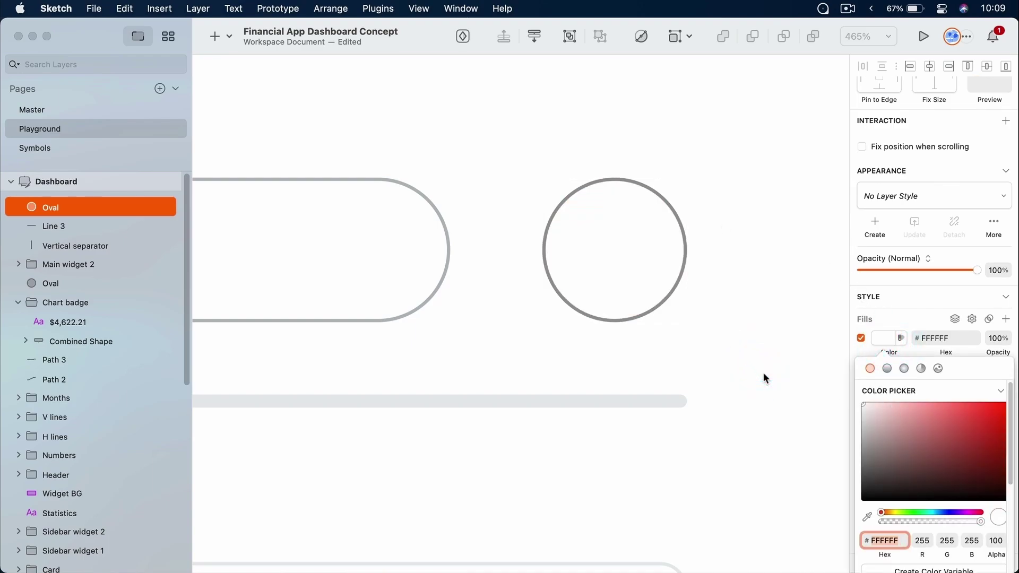
left_click(884, 338)
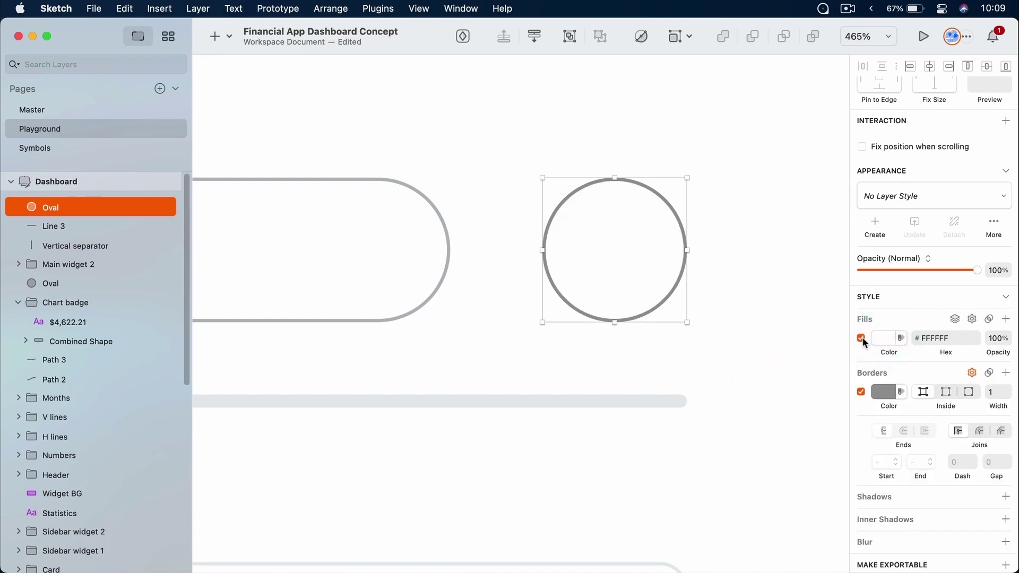
left_click(862, 339)
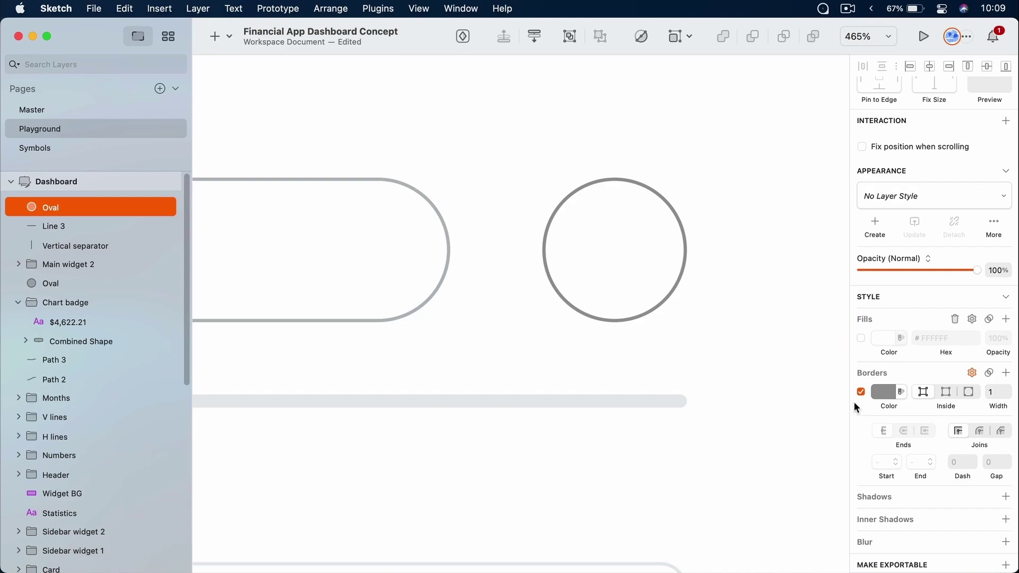
Place the circle's border Outside with a width of 10
scroll(895, 391, "down", 1)
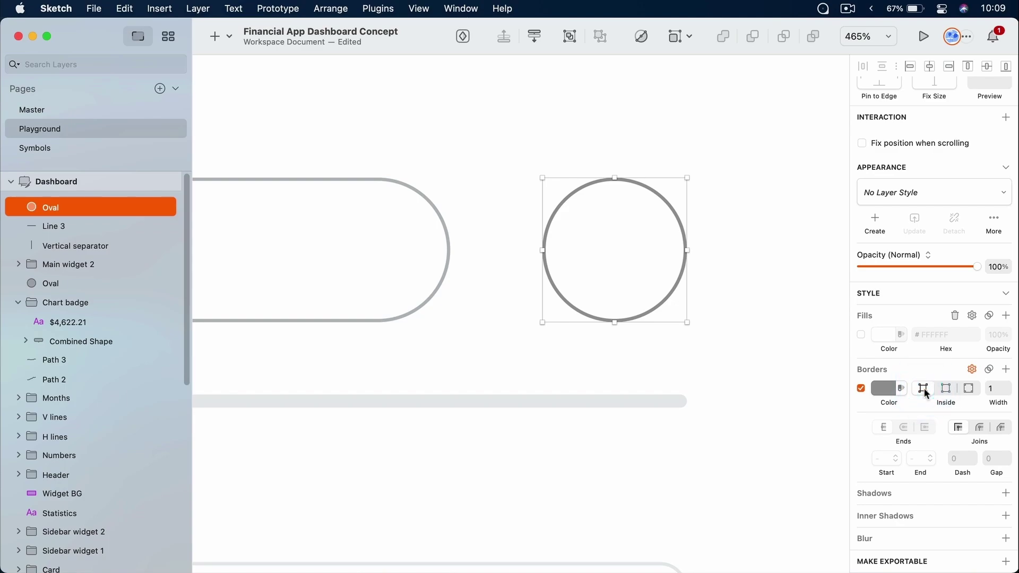
left_click(945, 390)
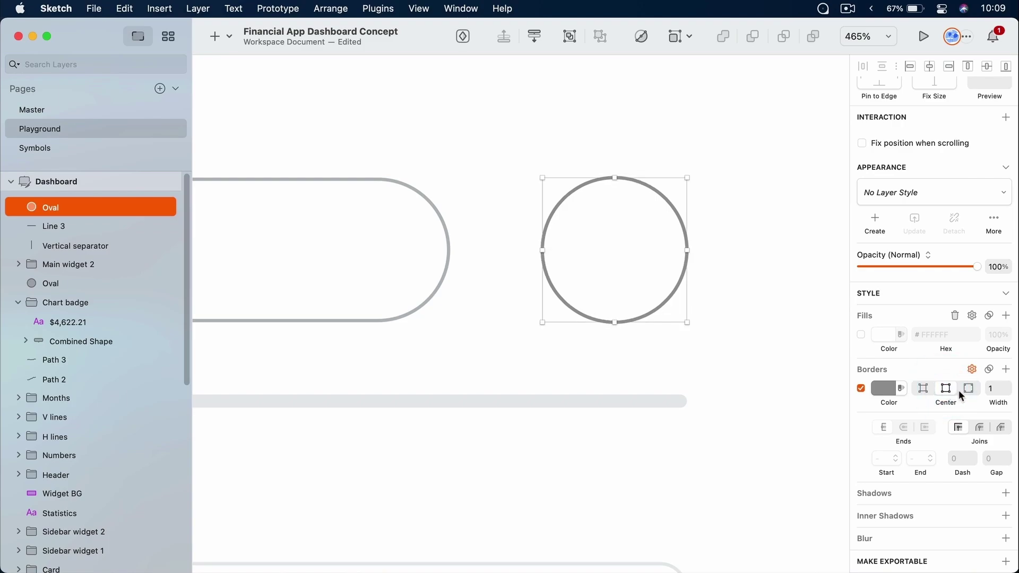
left_click(969, 390)
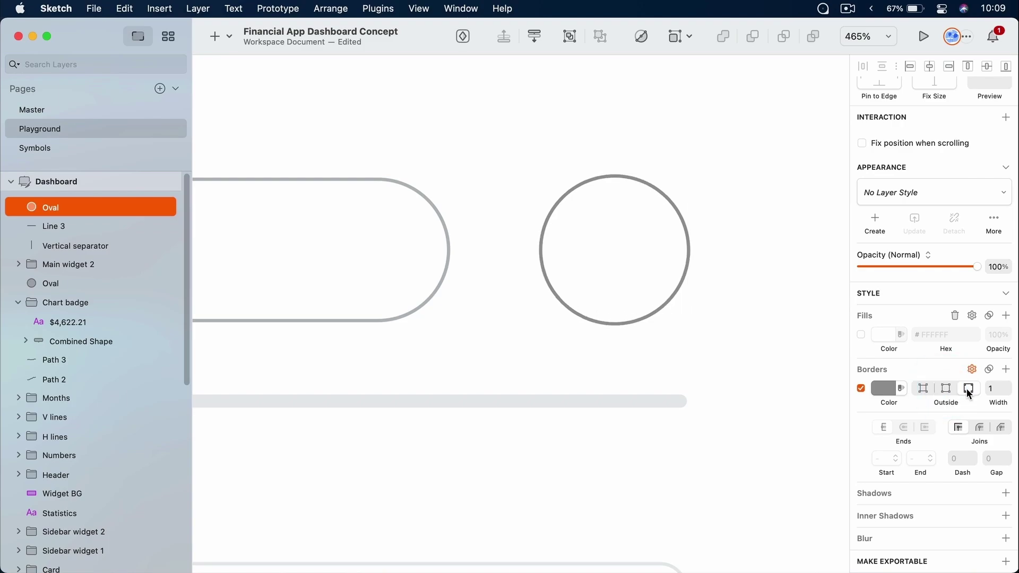
left_click(998, 389)
type("10")
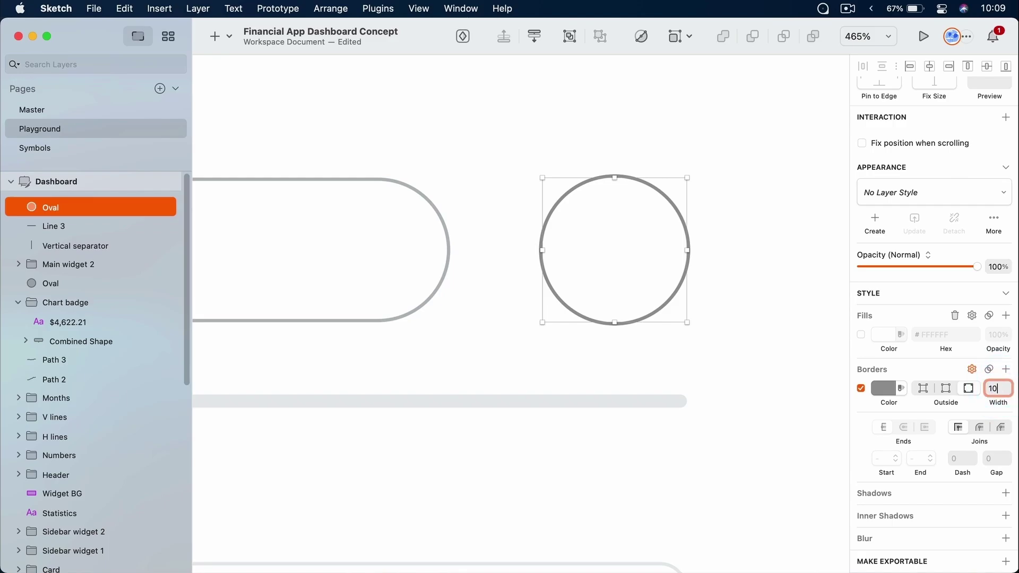
key("Return")
scroll(691, 228, "up", 5)
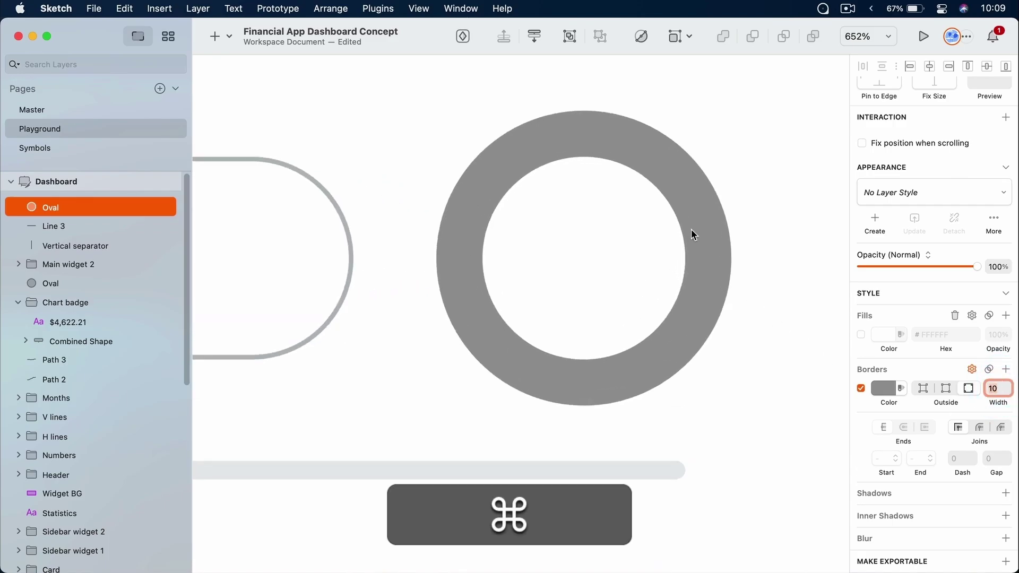
scroll(692, 230, "up", 2)
left_click_drag(685, 232, 684, 274)
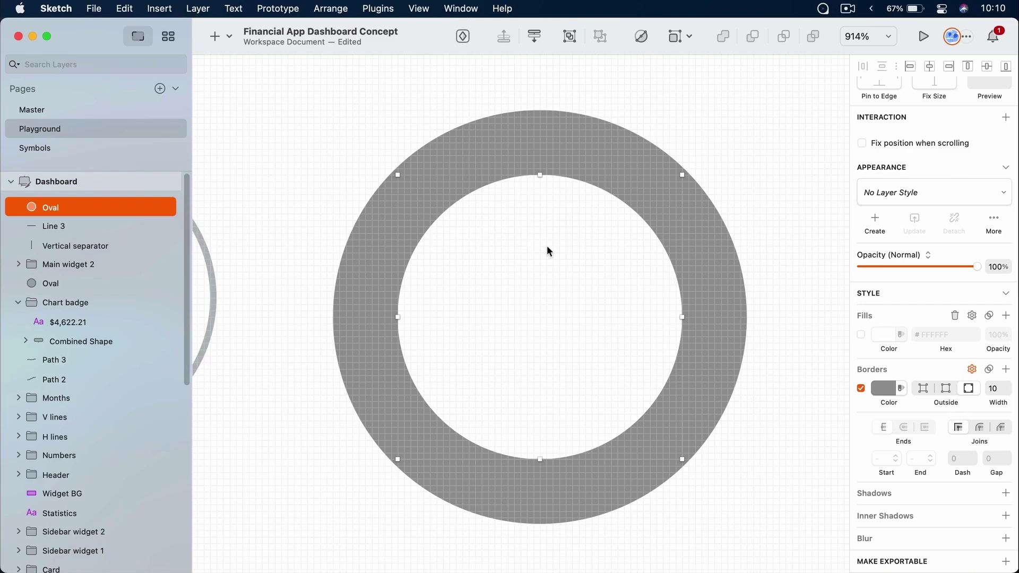
Switch the ring's 10 px border position from Outside to Center, then Inside
scroll(950, 263, "up", 3)
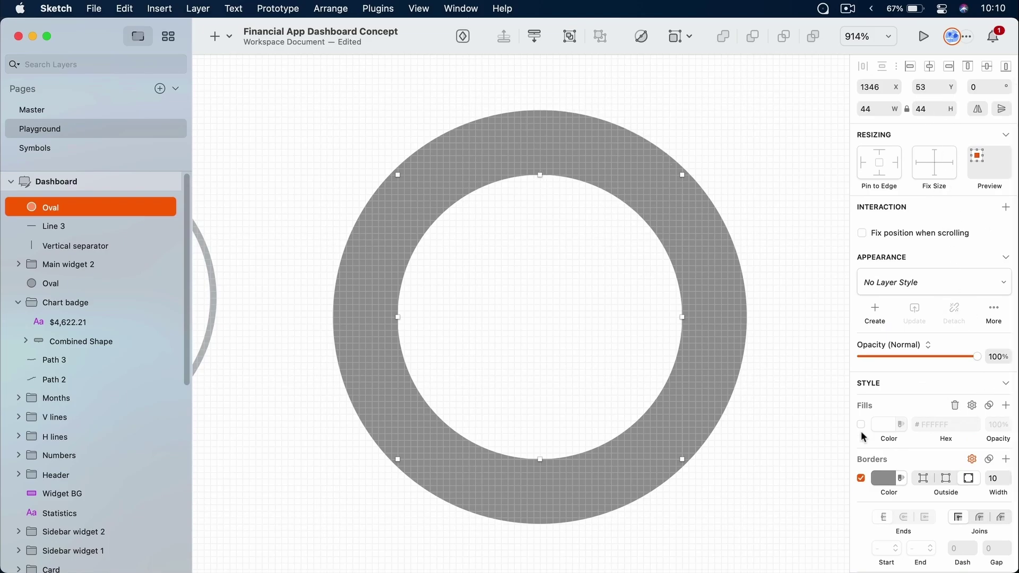
left_click(946, 479)
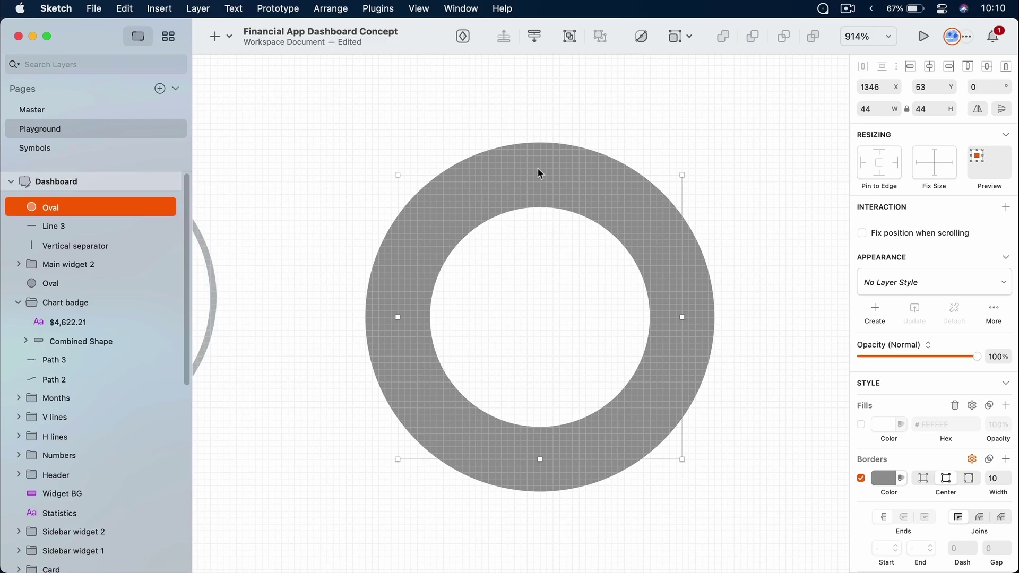
left_click(924, 478)
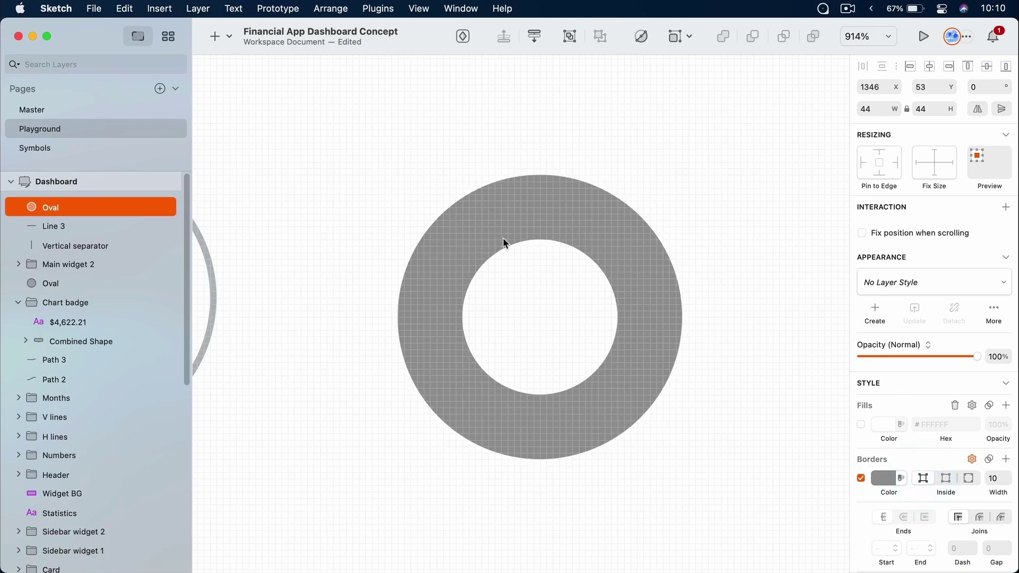
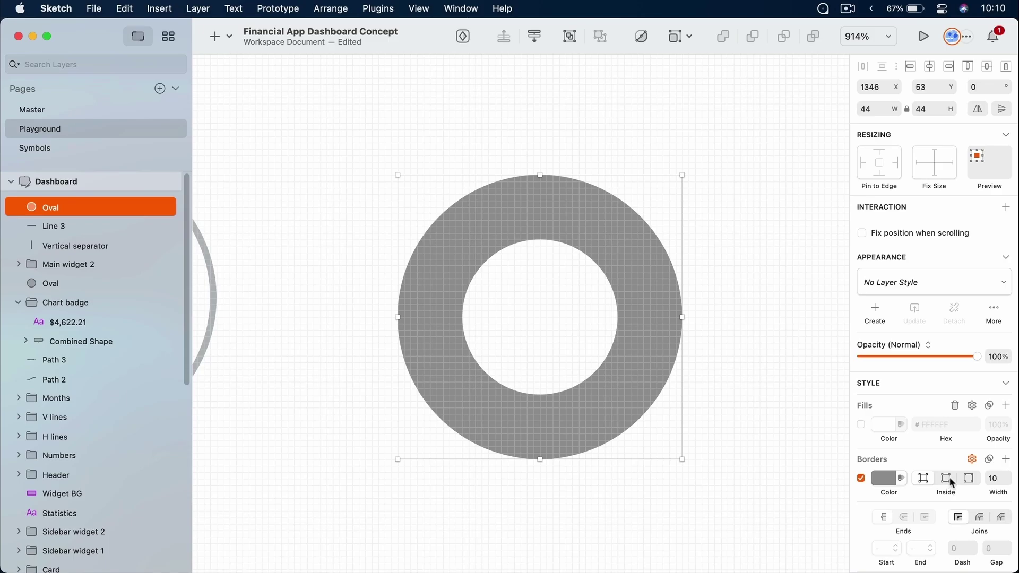
Give the oval a 1-pt border coloured with the Black 30 document colour
left_click(983, 479)
key("super+a")
type("1")
key("Return")
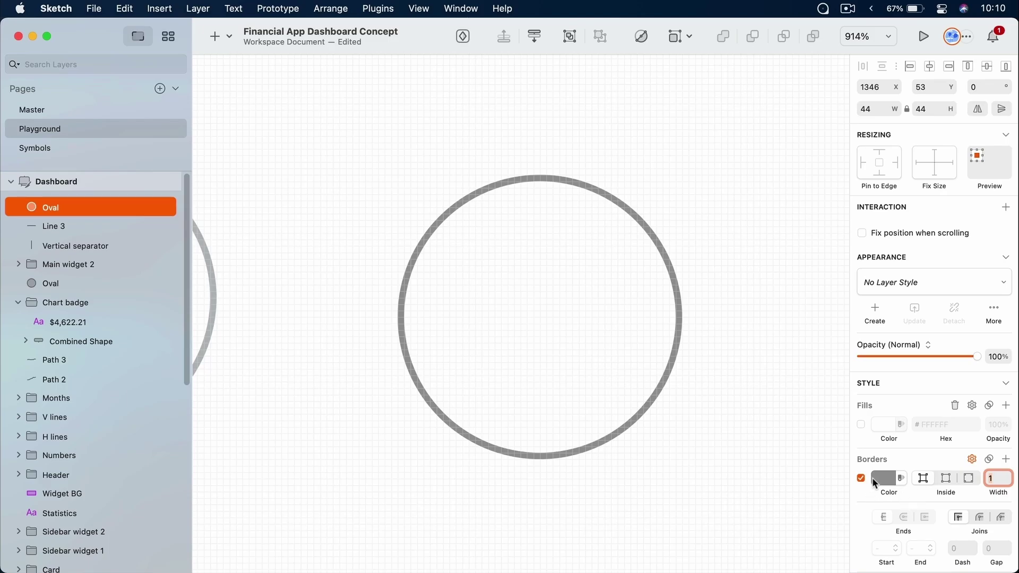
left_click(875, 480)
scroll(891, 442, "down", 5)
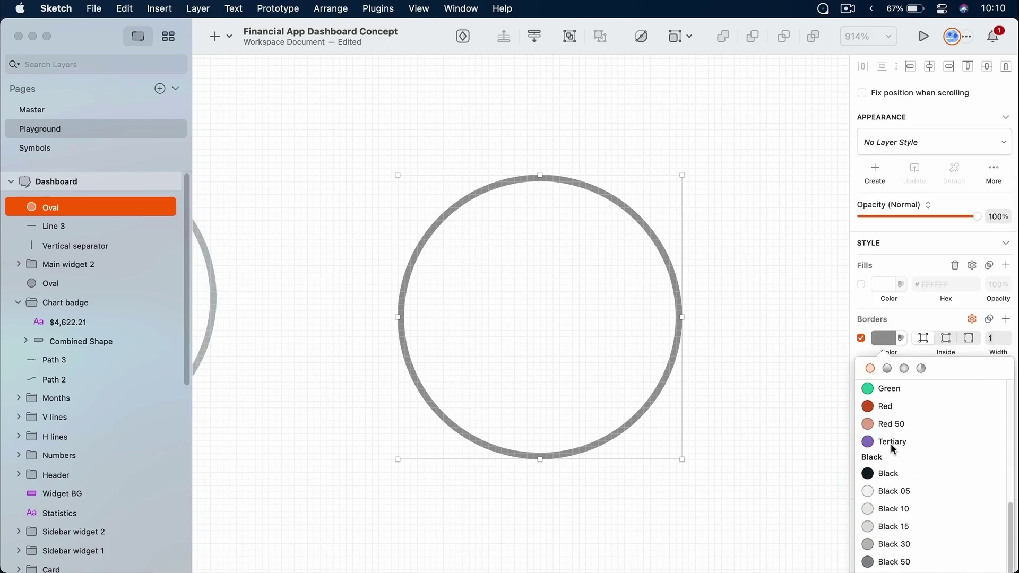
left_click(913, 528)
left_click(915, 543)
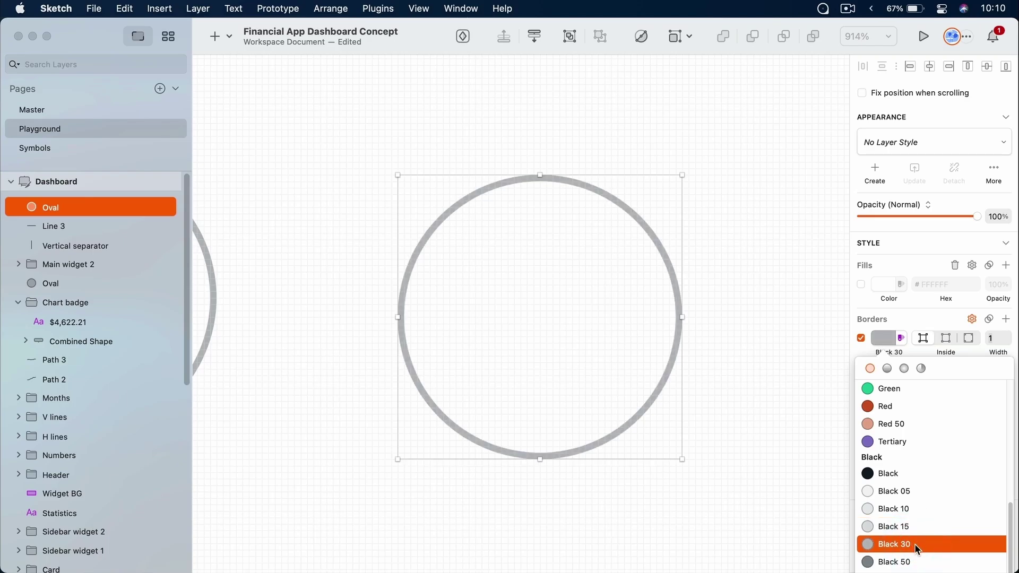
left_click(748, 301)
left_click(748, 301)
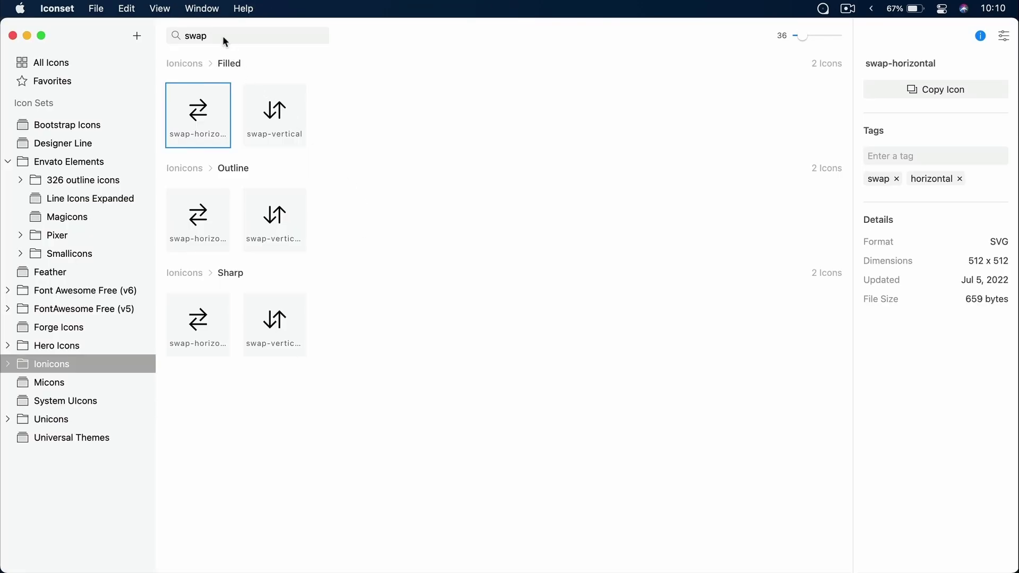
Search Iconset for 'noti' and paste the filled notifications bell icon into Sketch
left_click(222, 37)
type("bell")
key("BackSpace")
key("BackSpace")
key("BackSpace")
key("BackSpace")
type("noti")
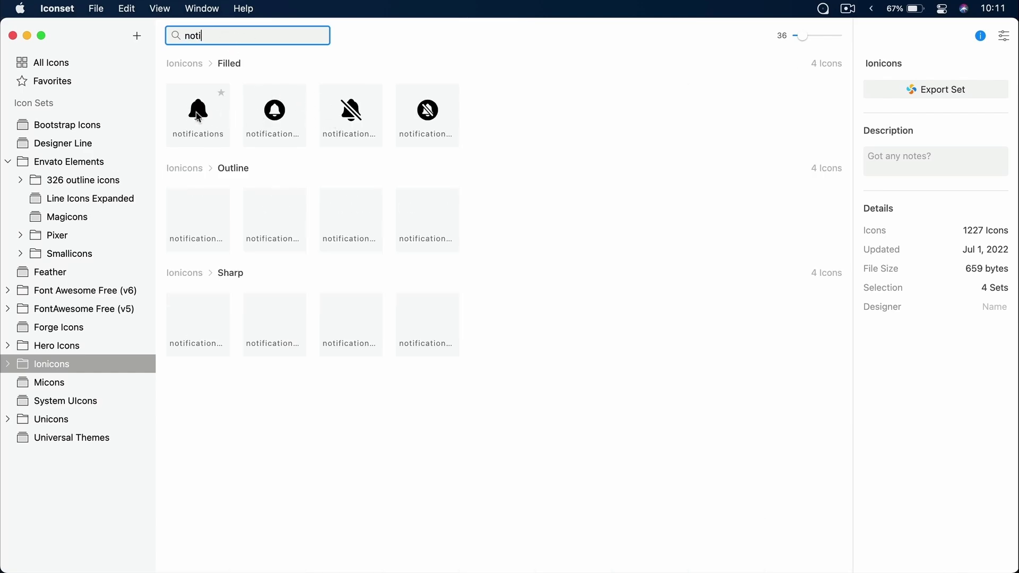
left_click(226, 130)
key("super+c")
key("super+Tab")
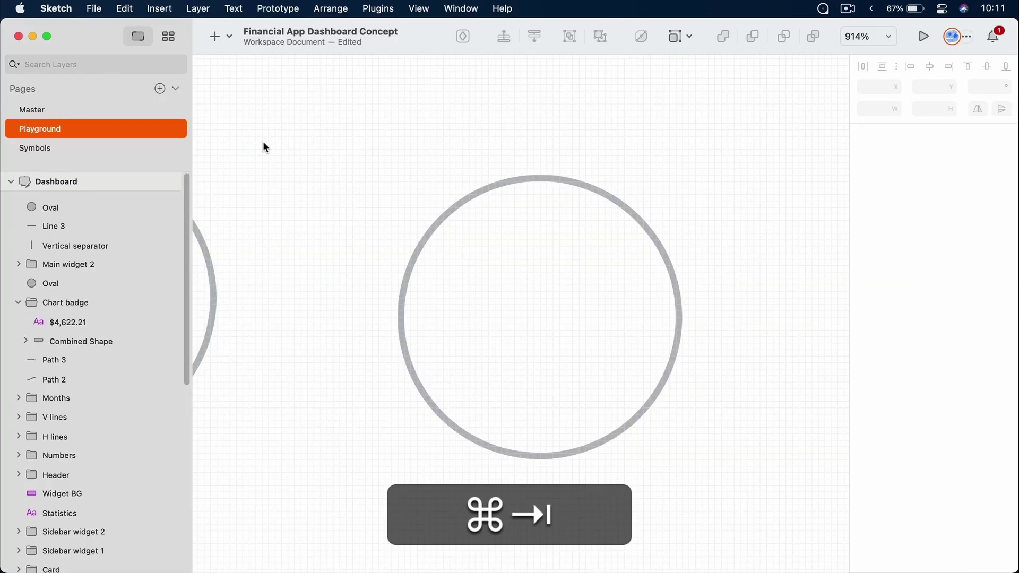
key("super+v")
Scale the bell proportionally to 20 px tall and nudge it down and right beside the search bar
scroll(547, 233, "down", 5)
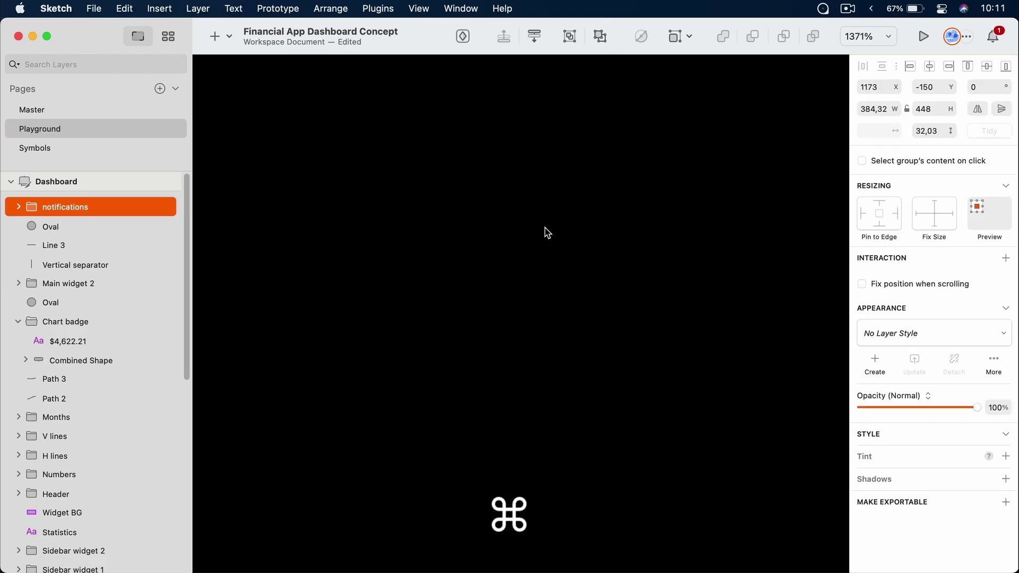
scroll(548, 233, "down", 10)
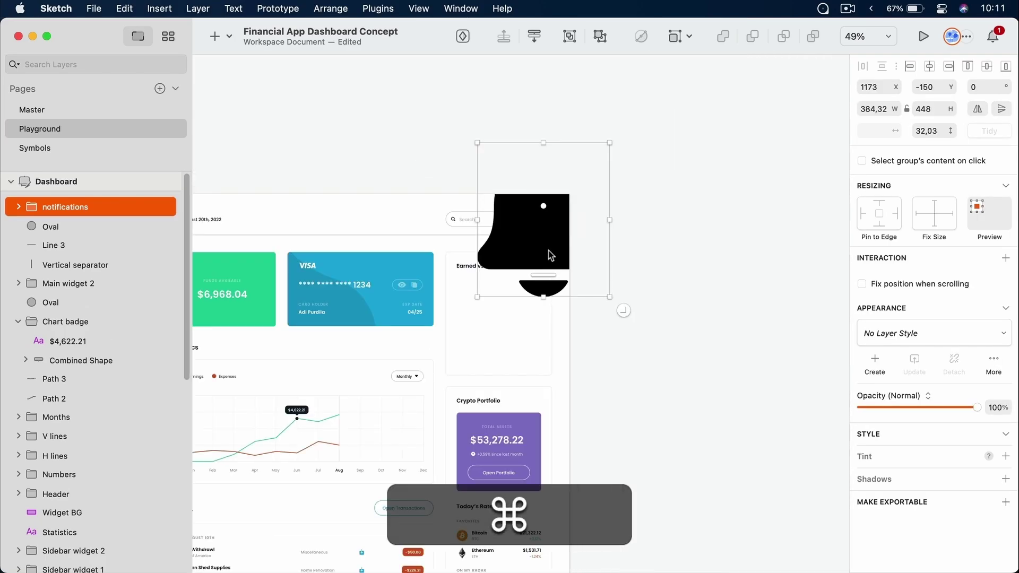
left_click(909, 109)
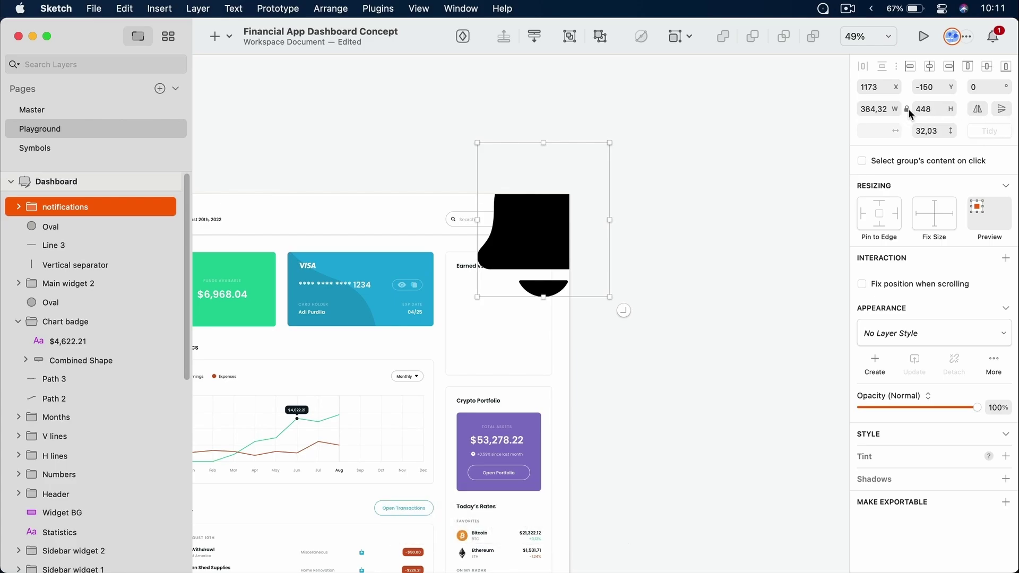
left_click(913, 109)
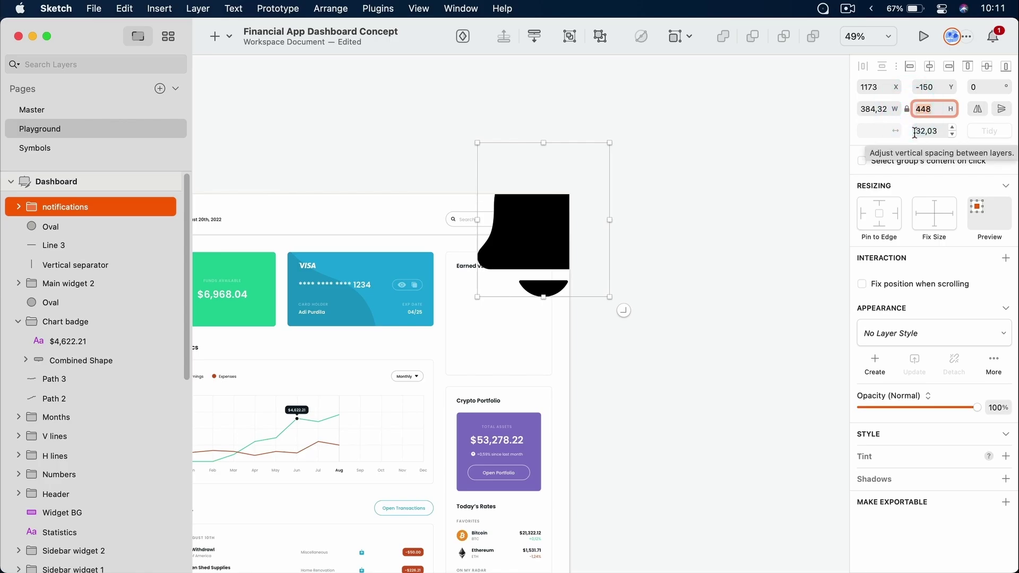
type("20")
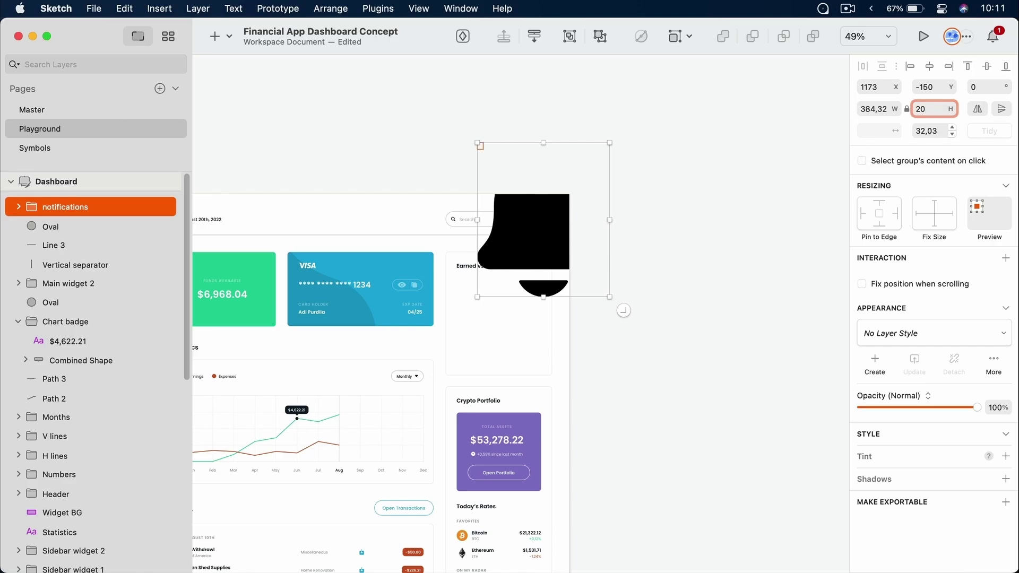
key("Return")
key("shift+Escape")
key("shift+Down")
key("shift+Down")
key("shift+Down")
key("shift+Down")
key("shift+Down")
key("shift+Down")
key("shift+Down")
key("shift+Down")
key("shift+Down")
key("shift+Down")
key("shift+Down")
key("shift+Down")
key("shift+Down")
key("shift+Down")
key("shift+Down")
key("shift+Down")
key("shift+Down")
key("shift+Down")
key("shift+Down")
key("shift+Down")
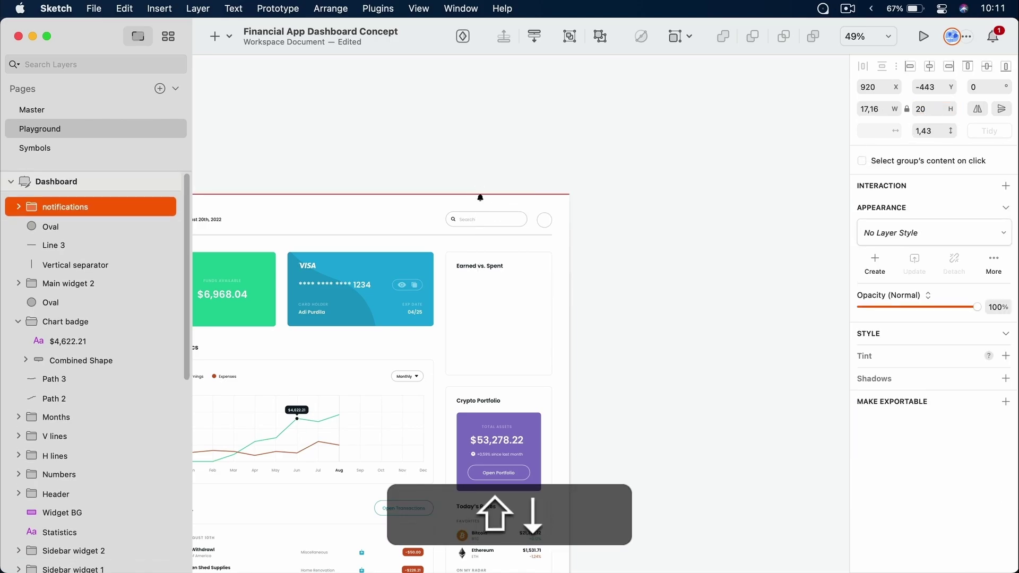
key("shift+Right")
key("shift+Right")
key("shift+Right")
key("shift+Right")
key("shift+Right")
key("shift+Right")
key("shift+Right")
key("shift+Right")
key("shift+Right")
key("shift+Right")
key("shift+Right")
key("shift+Right")
key("shift+Right")
key("shift+Right")
key("shift+Right")
key("shift+Right")
key("shift+Right")
key("shift+Right")
key("shift+Right")
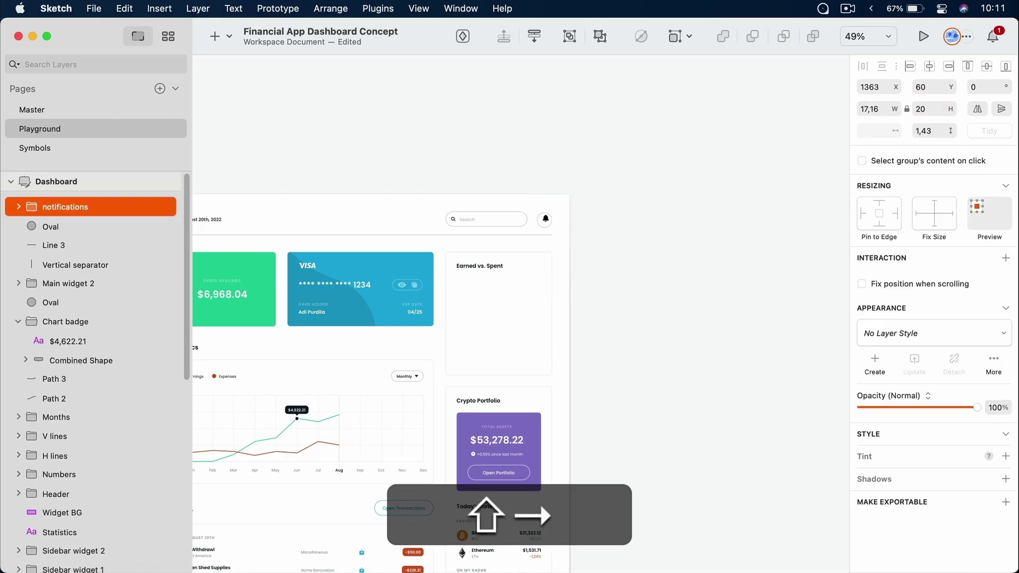
scroll(530, 225, "up", 10)
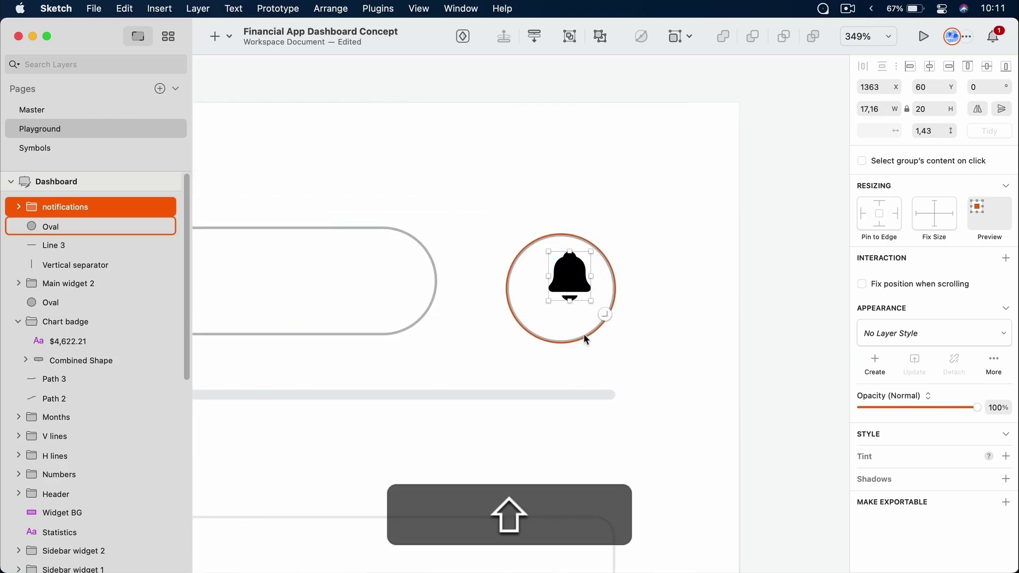
Centre the bell horizontally and vertically within the grey circle
left_click_drag(653, 172, 488, 366)
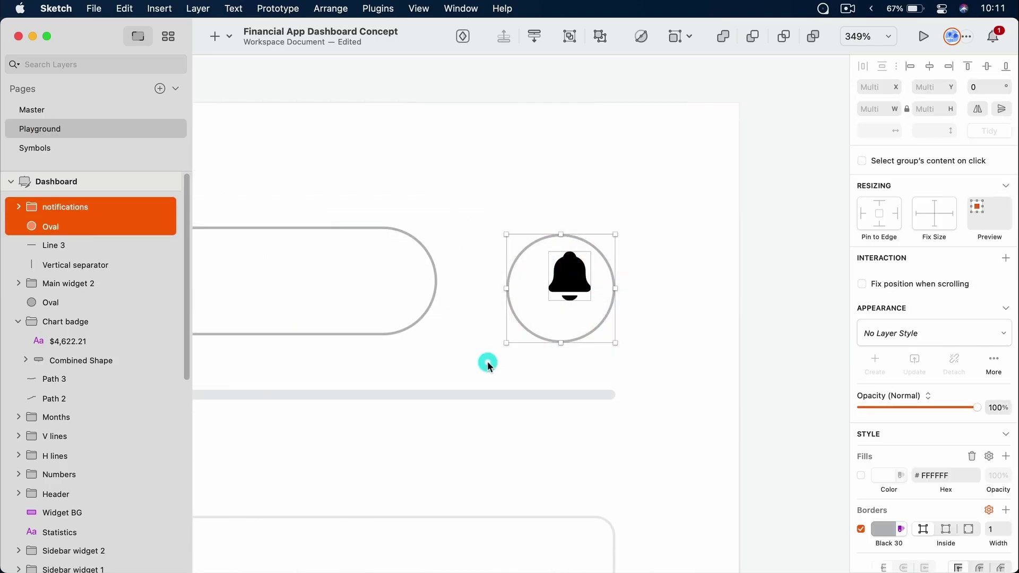
left_click(930, 71)
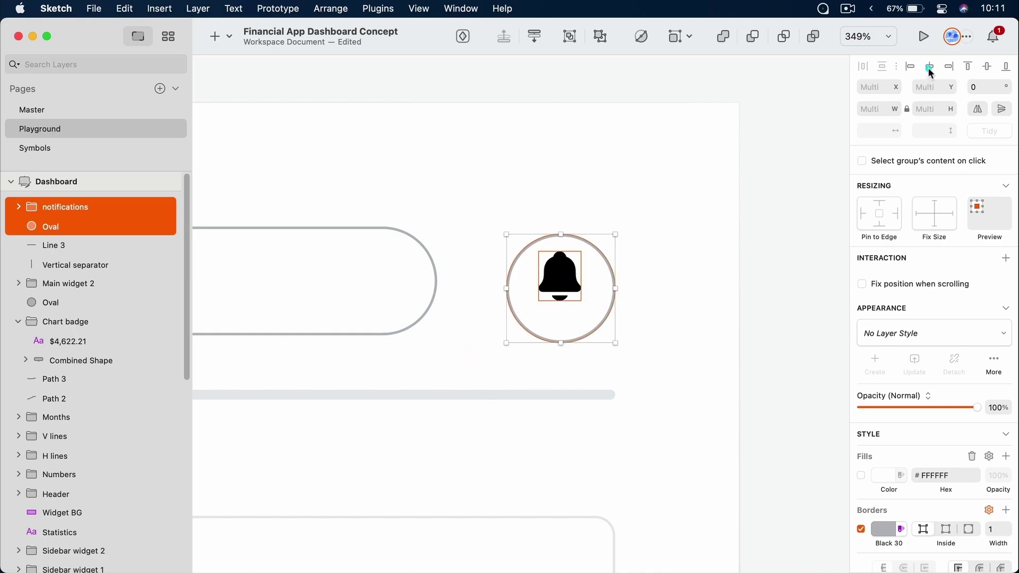
left_click(987, 66)
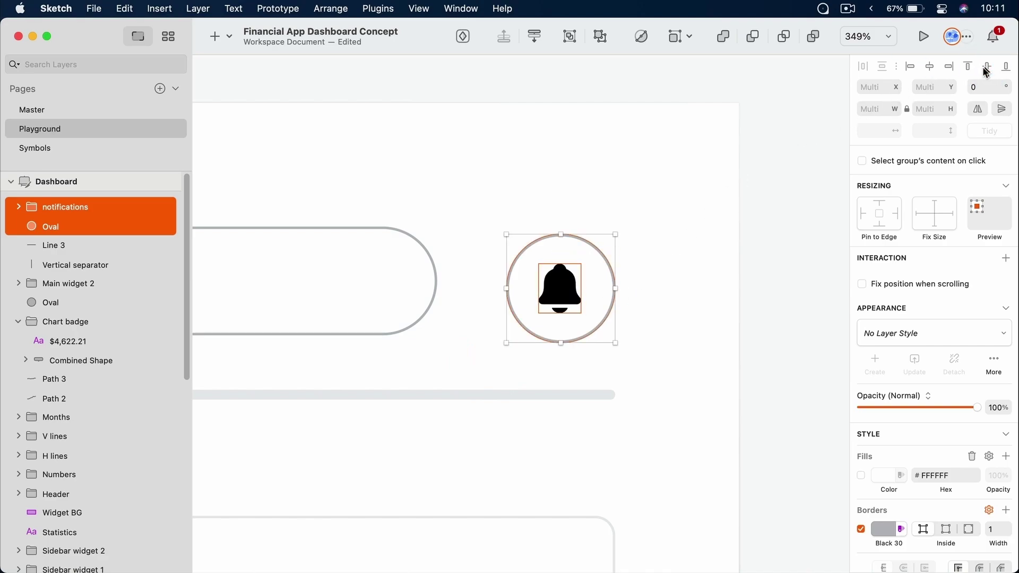
left_click(698, 268)
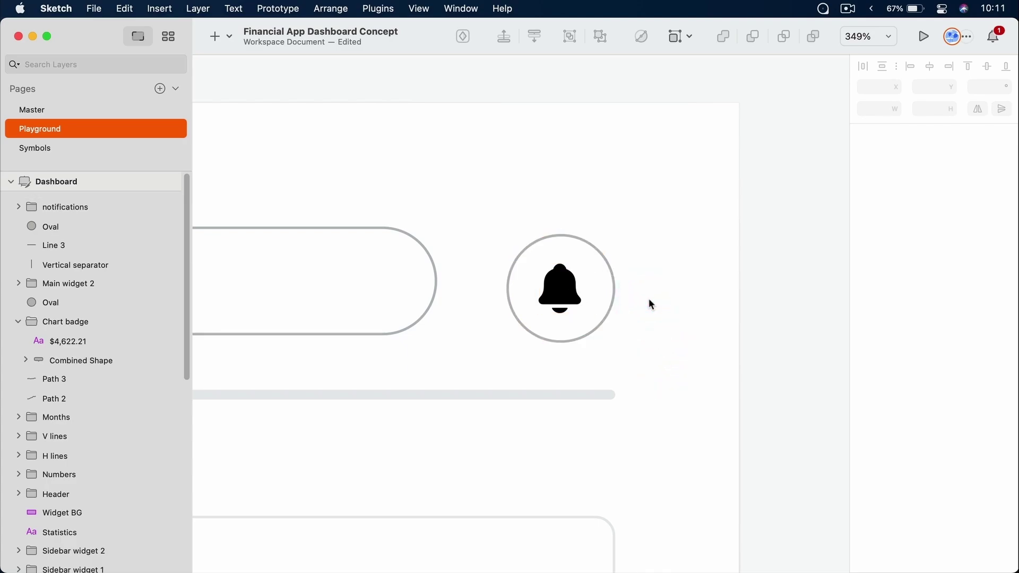
Reduce the bell's height to 19 and re-centre it inside the circle
left_click_drag(586, 277, 523, 335)
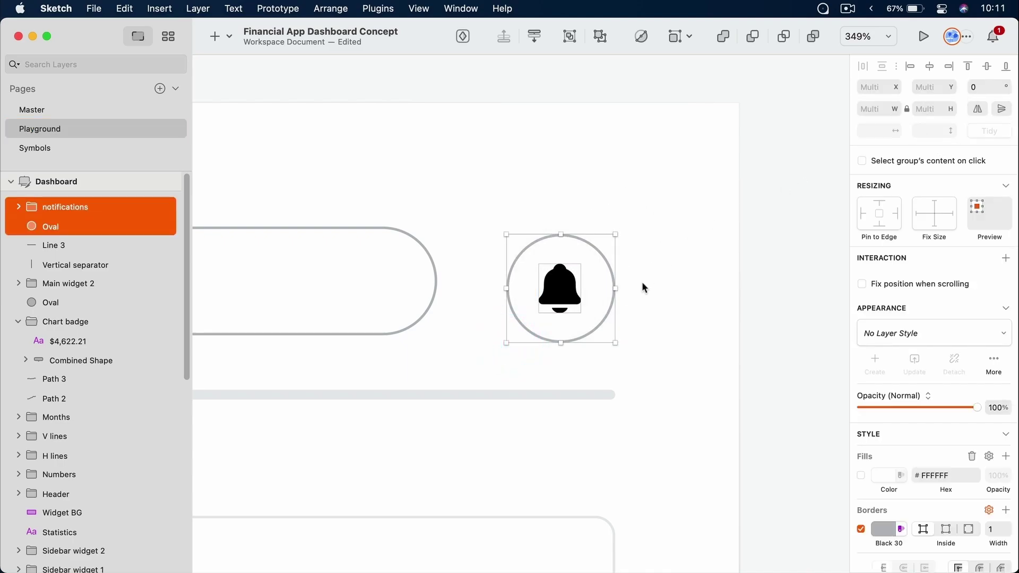
left_click(667, 276)
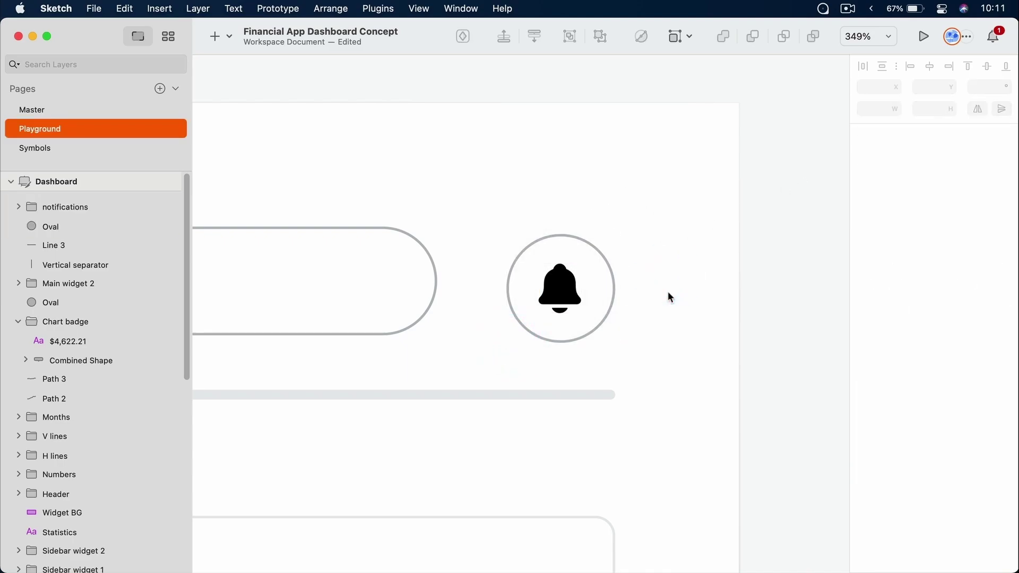
left_click(560, 296)
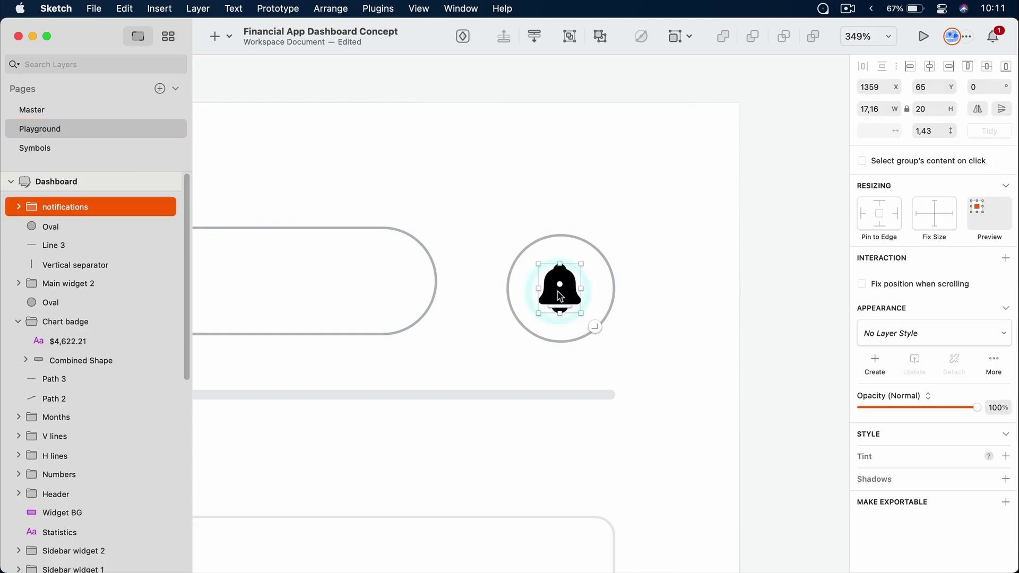
left_click(648, 234)
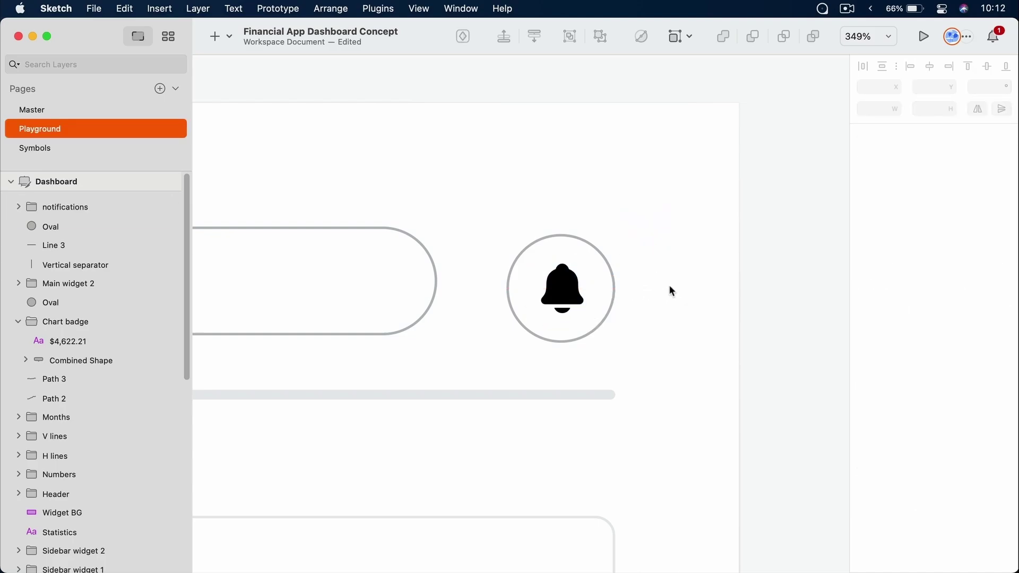
left_click(563, 289)
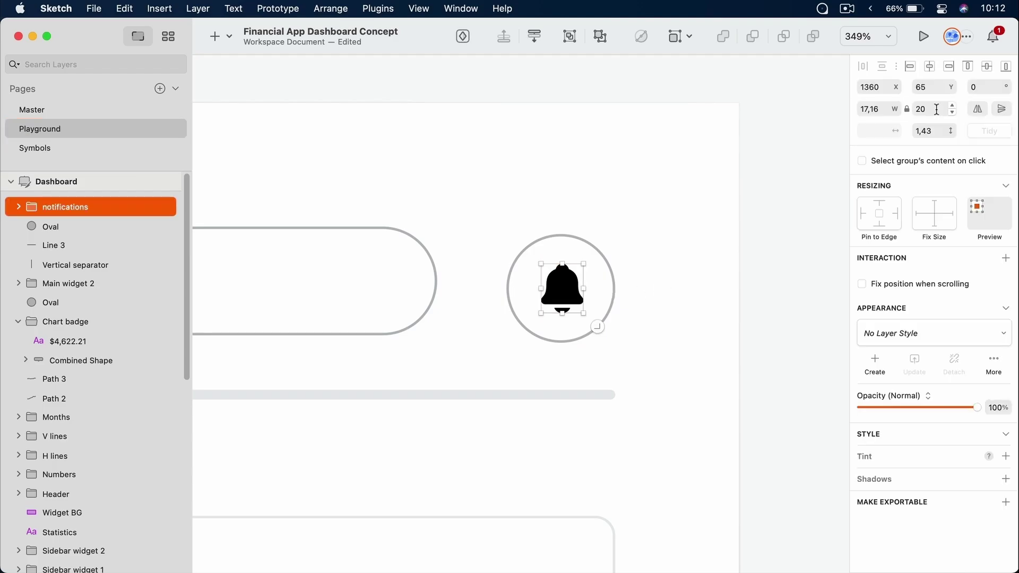
left_click(936, 109)
key("Down")
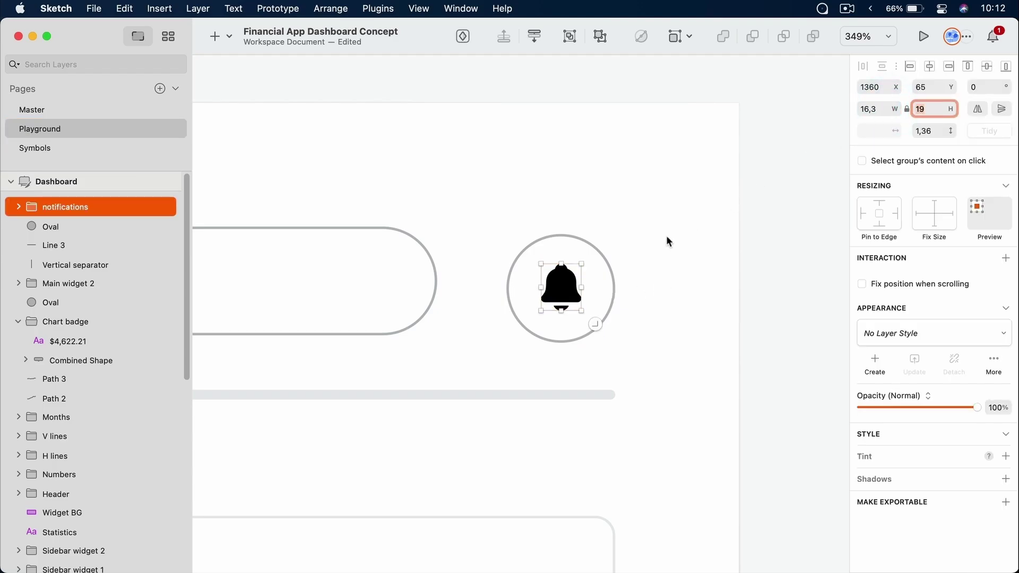
left_click(531, 335, "shift")
left_click(931, 66)
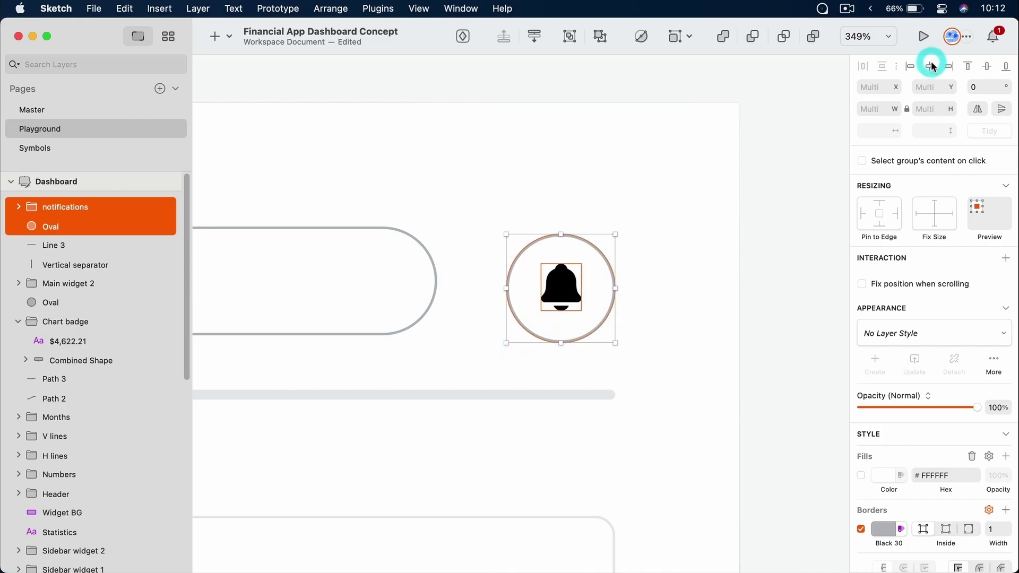
left_click(988, 66)
left_click(713, 228)
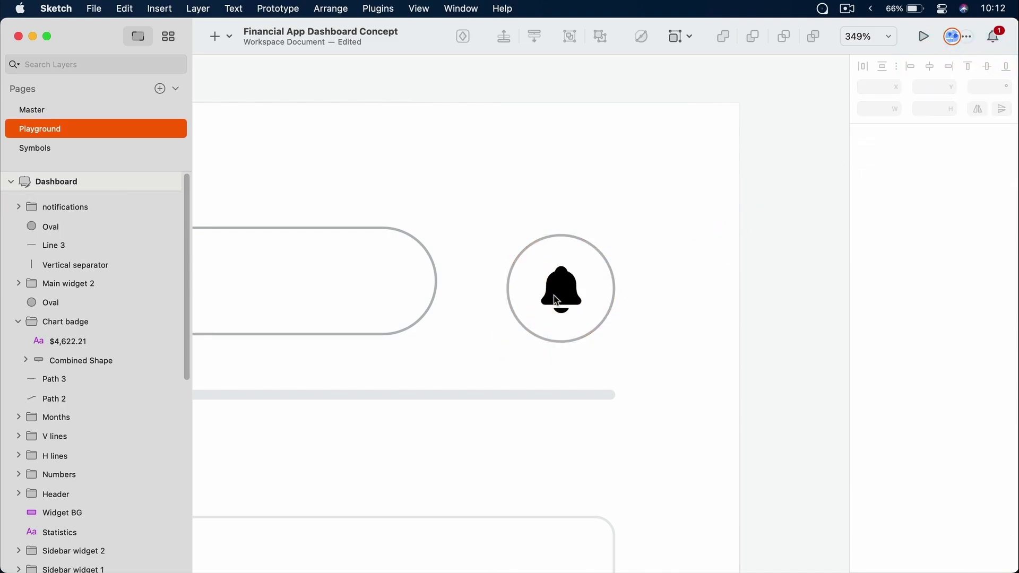
left_click(569, 300, "super")
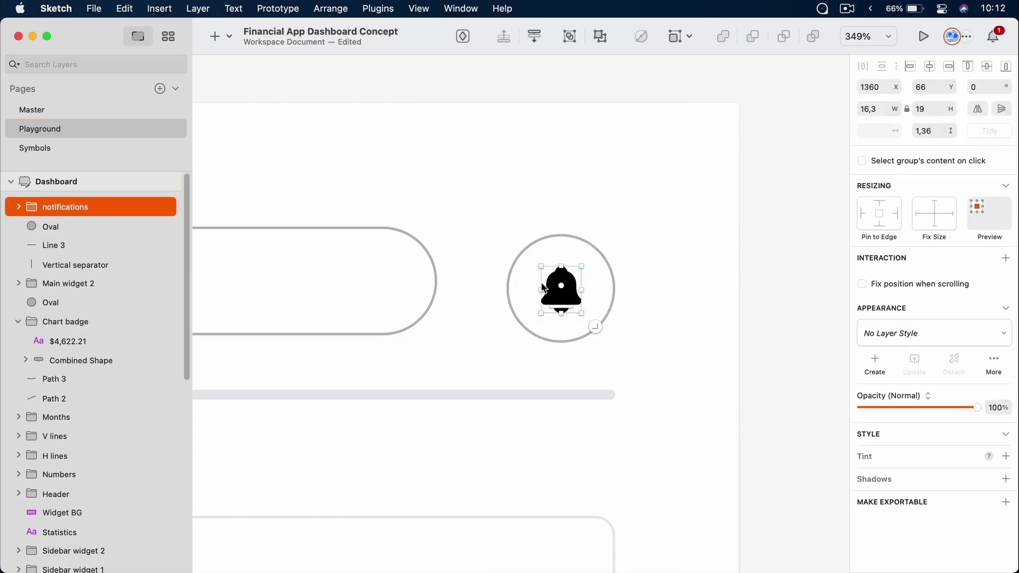
Fill both bell paths with the document's Black colour variable
left_click(19, 207)
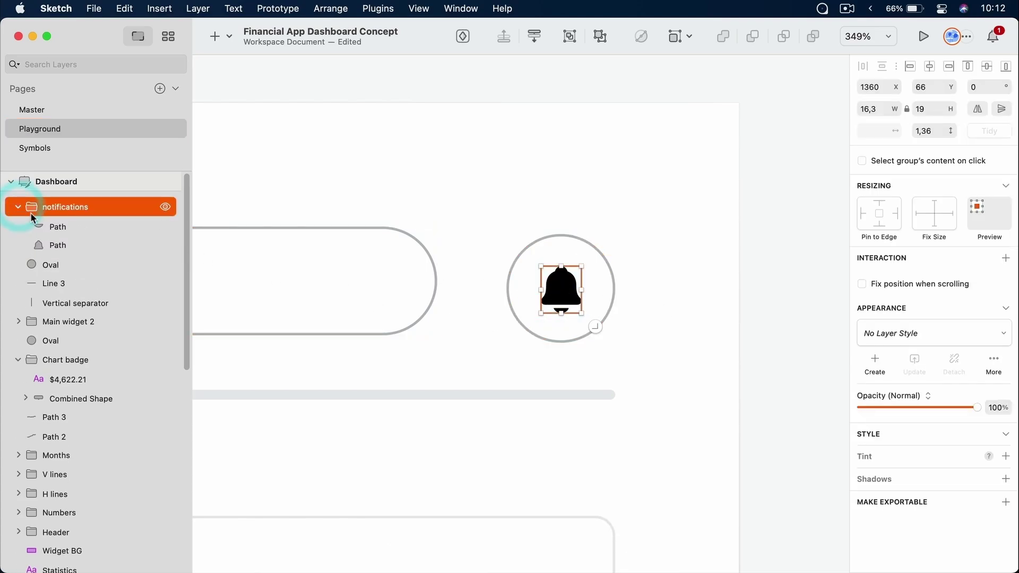
left_click(75, 226)
left_click(77, 246, "shift")
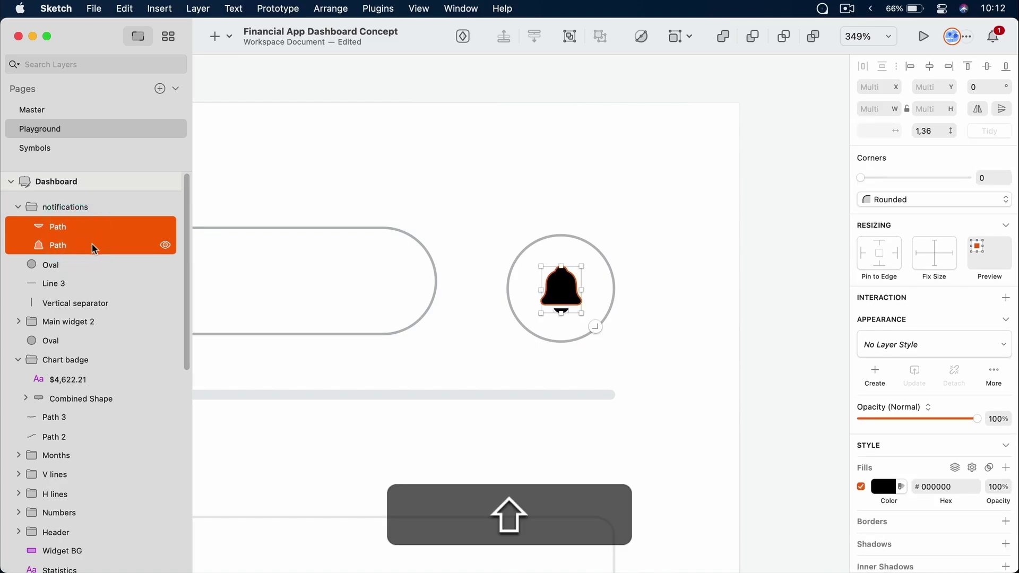
scroll(897, 363, "down", 1)
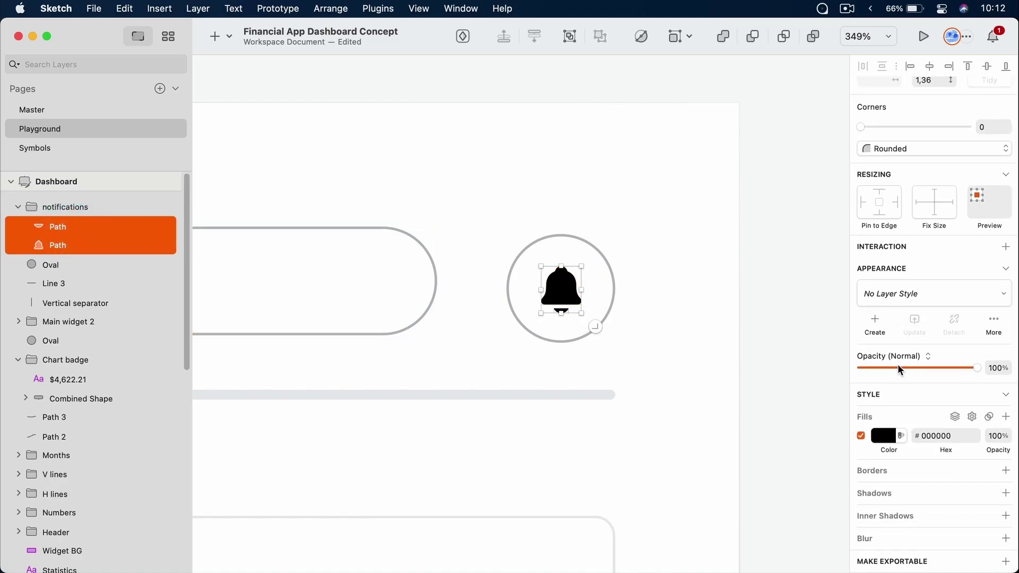
scroll(578, 309, "up", 5)
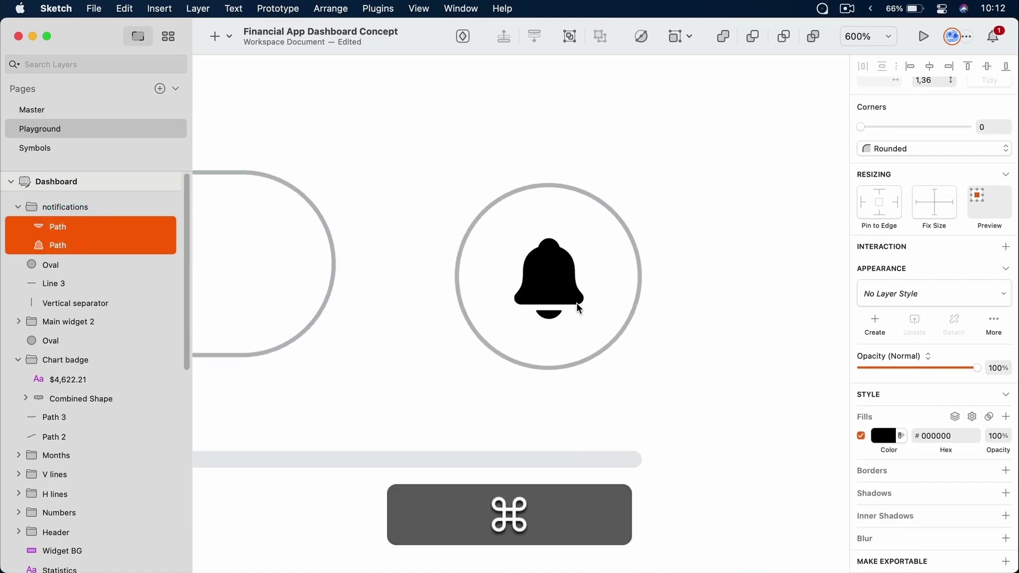
left_click(888, 438)
scroll(910, 454, "down", 5)
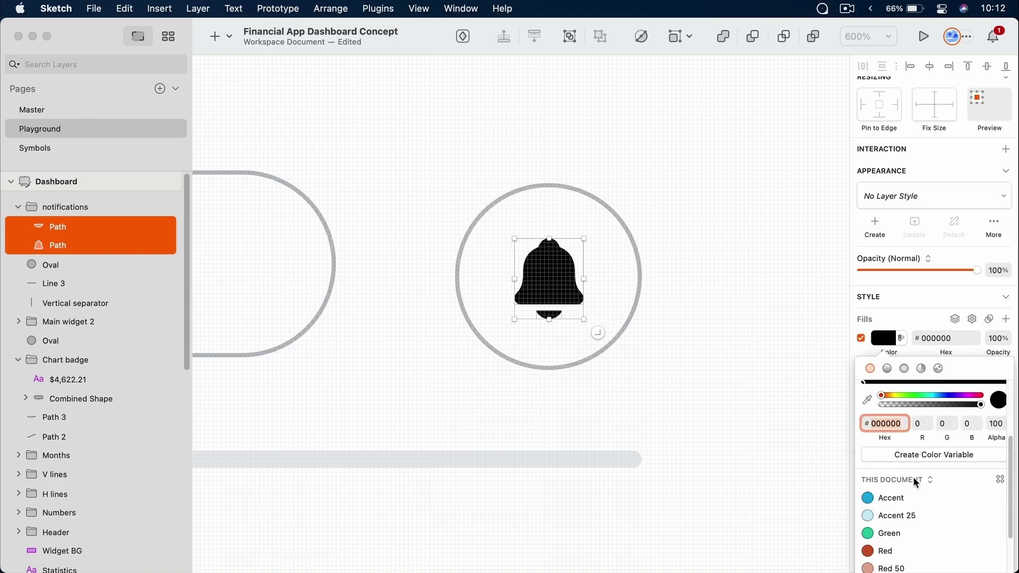
left_click(910, 552)
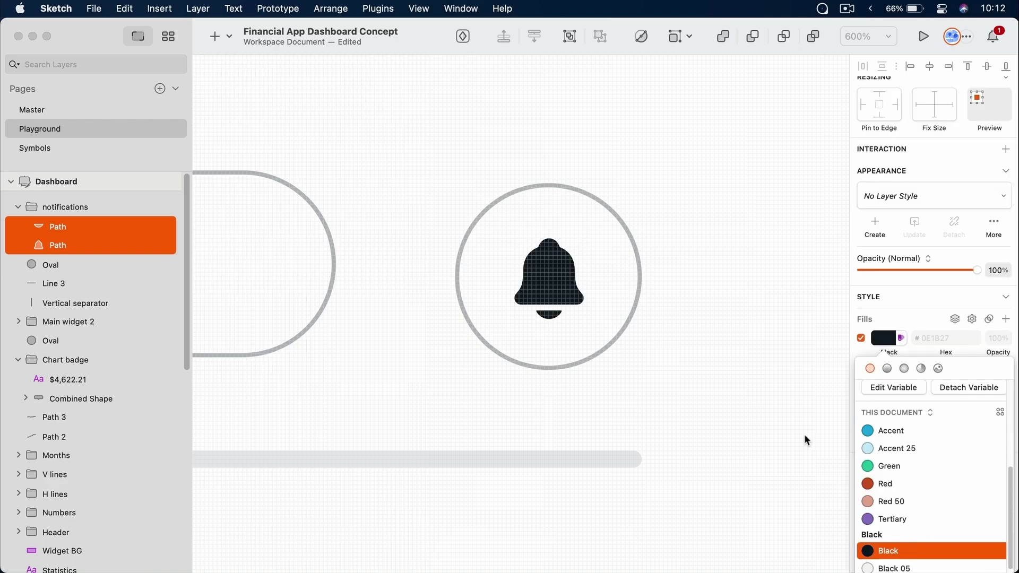
key("Escape")
key("Escape")
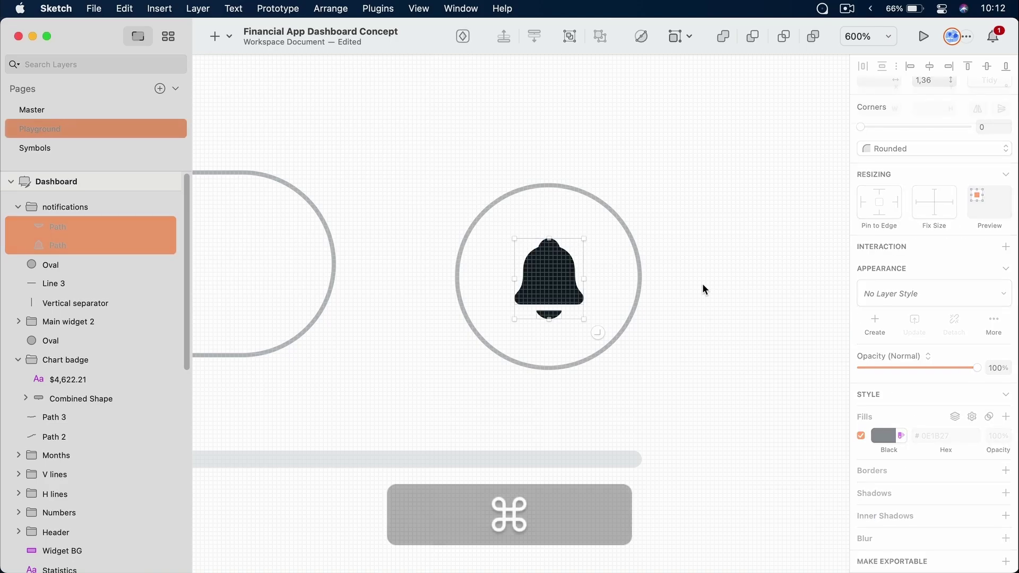
scroll(702, 289, "down", 3)
left_click_drag(698, 242, 569, 234)
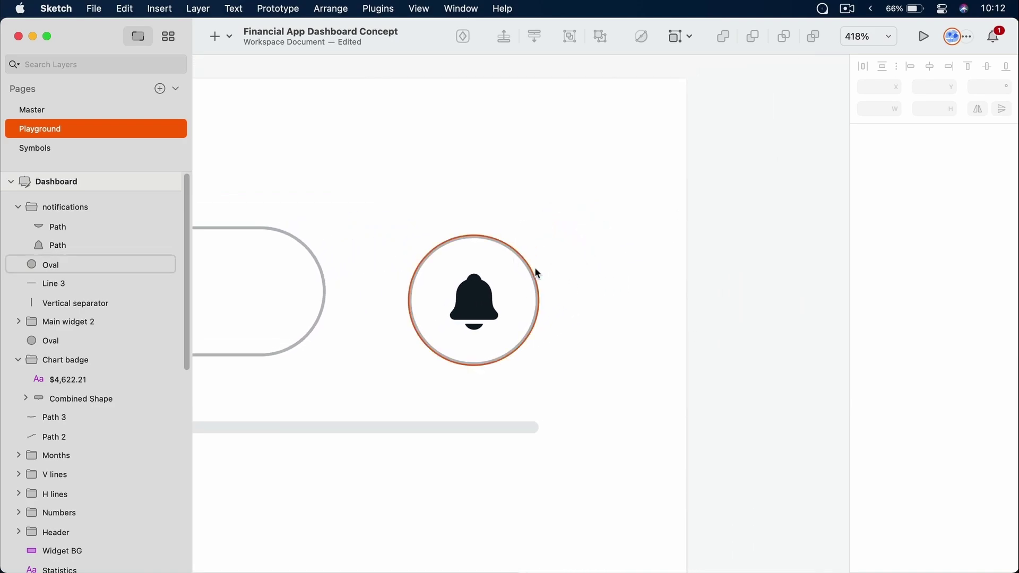
Draw a 16×16 circle above-right of the bell, delete its border, and fill it Accent
key("o")
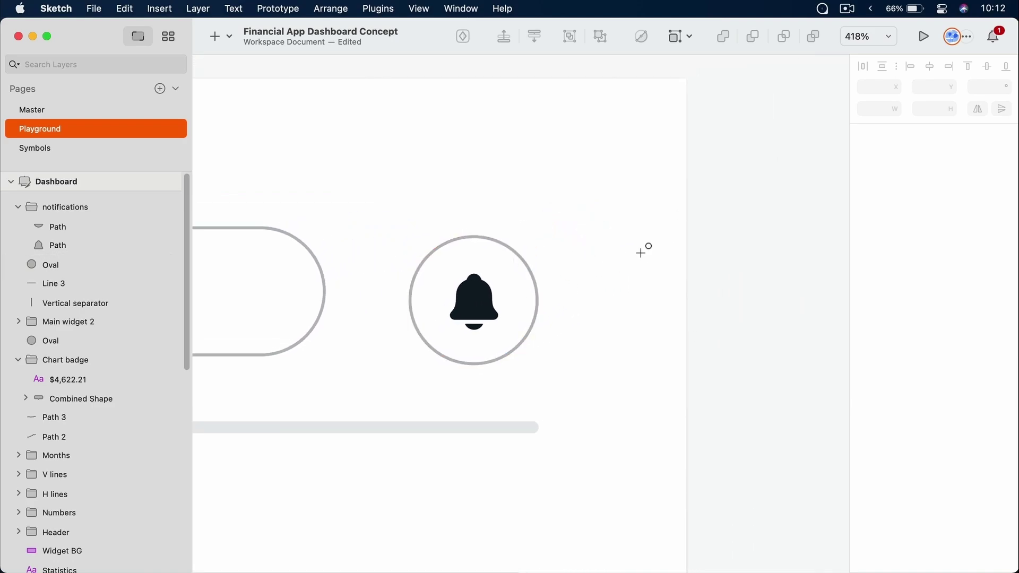
left_click_drag(556, 201, 602, 247)
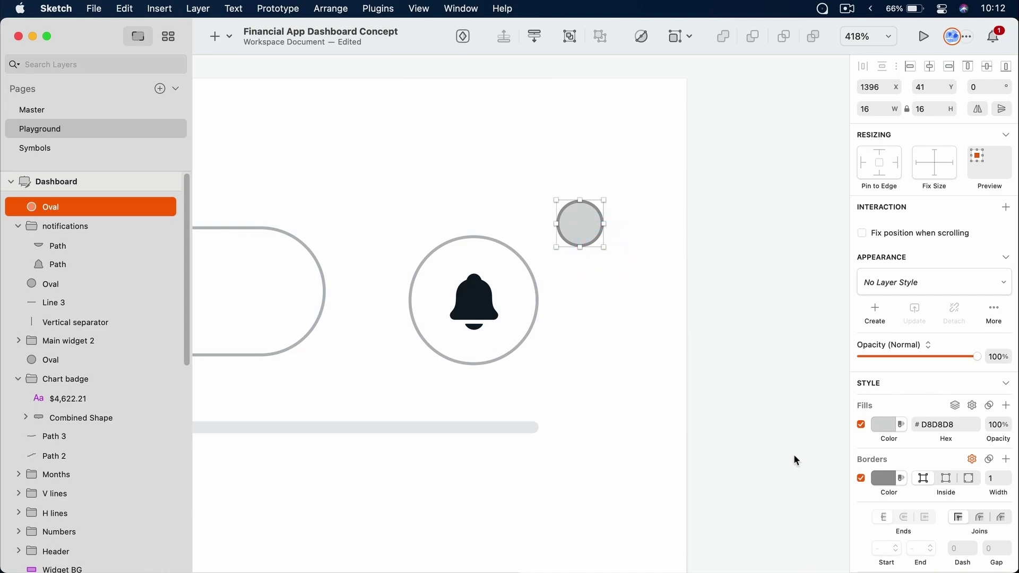
left_click(861, 478)
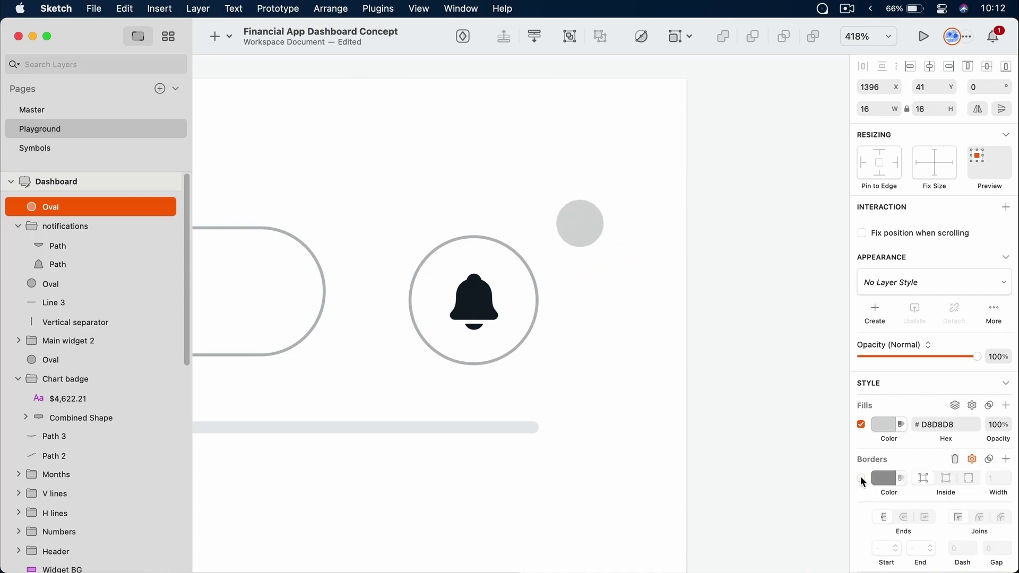
left_click(956, 458)
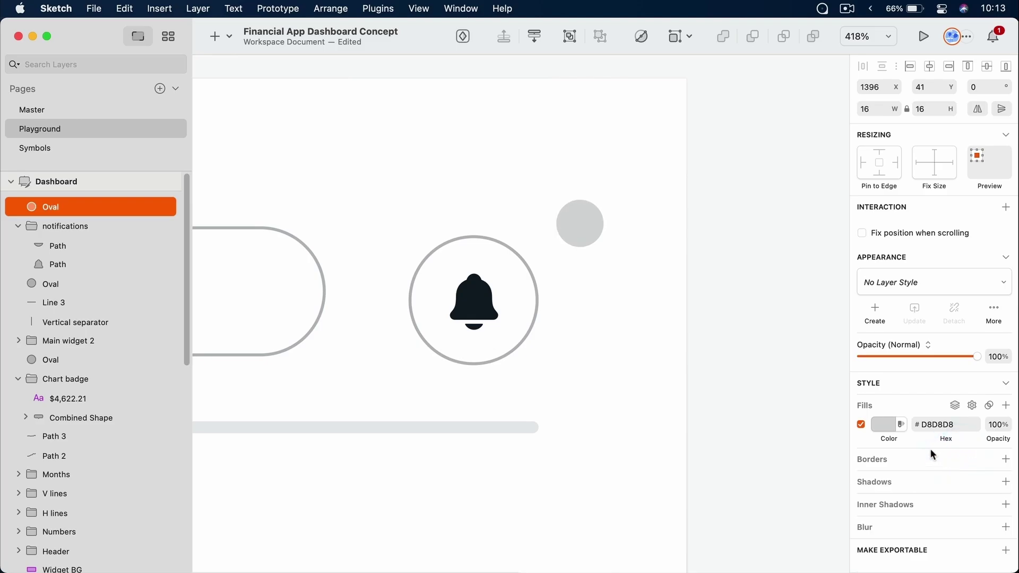
left_click(881, 424)
scroll(920, 464, "down", 5)
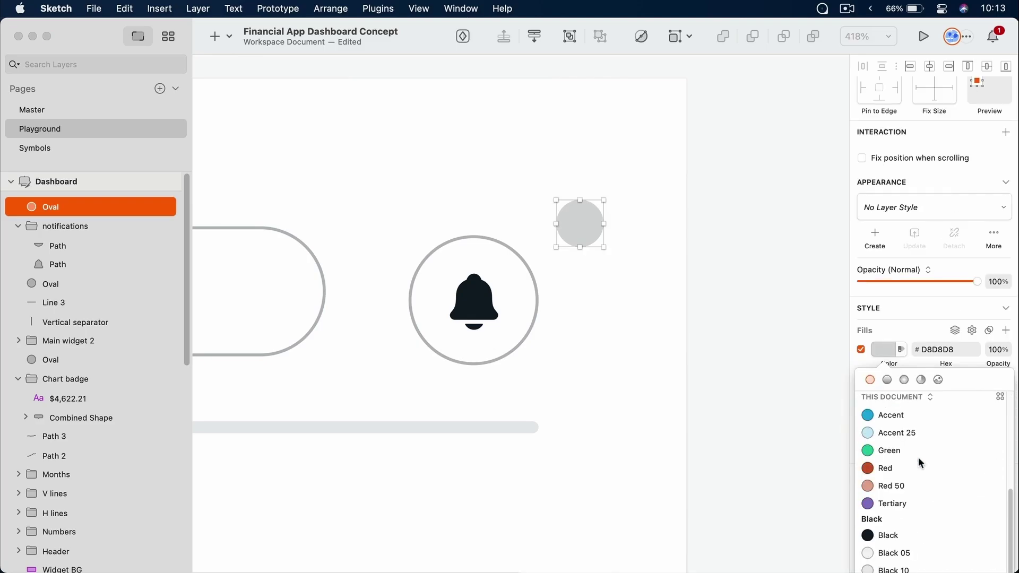
left_click(904, 413)
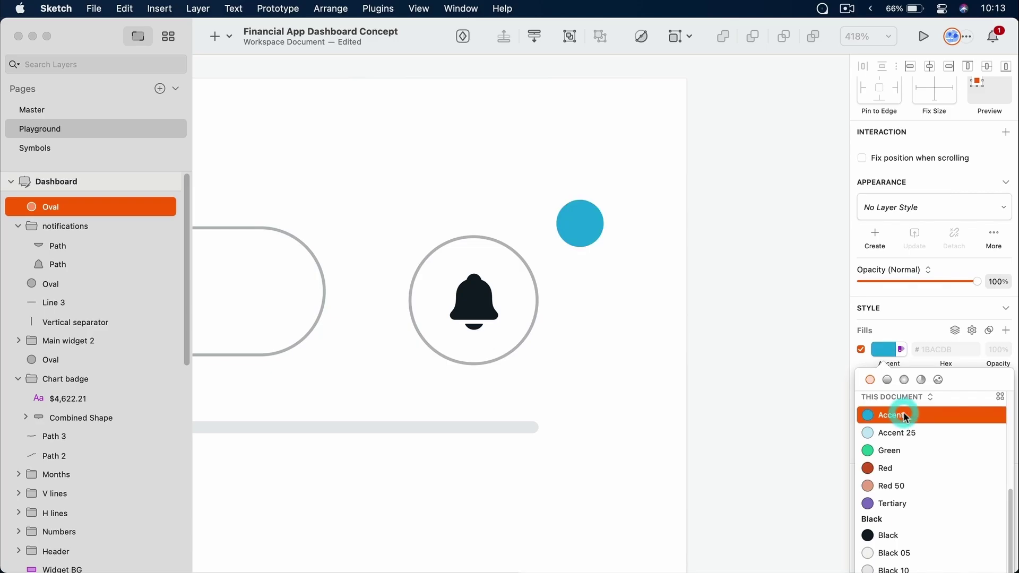
left_click(649, 271)
Add a white '3' text layer with character spacing 0
key("t")
left_click(612, 281)
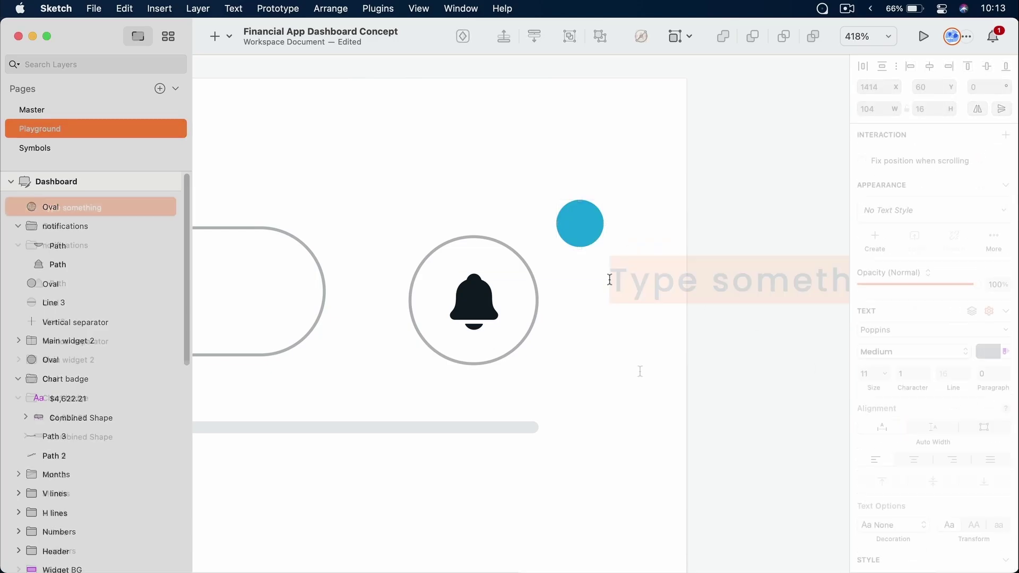
type("3")
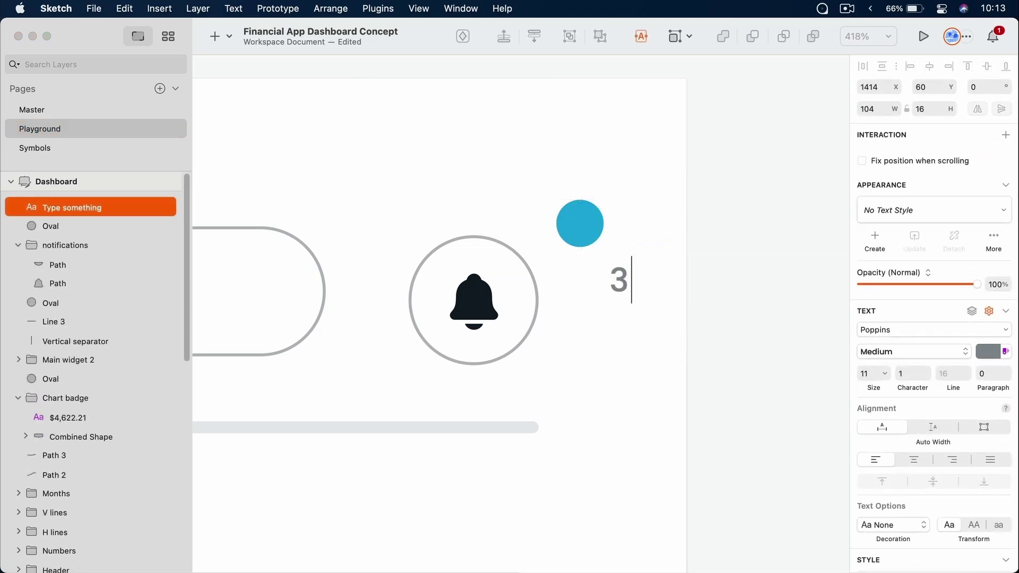
key("Escape")
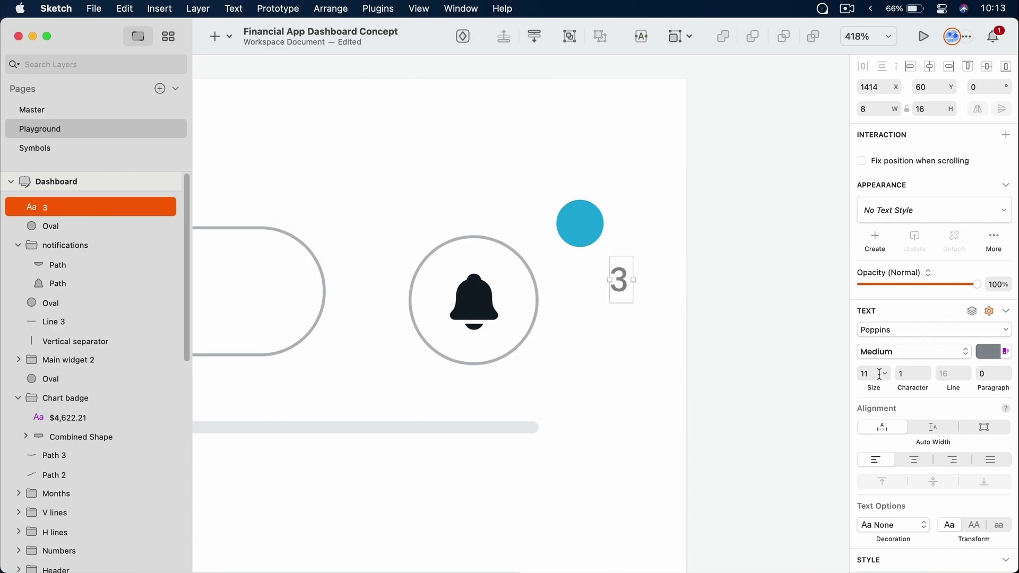
left_click(903, 375)
type("0")
key("Return")
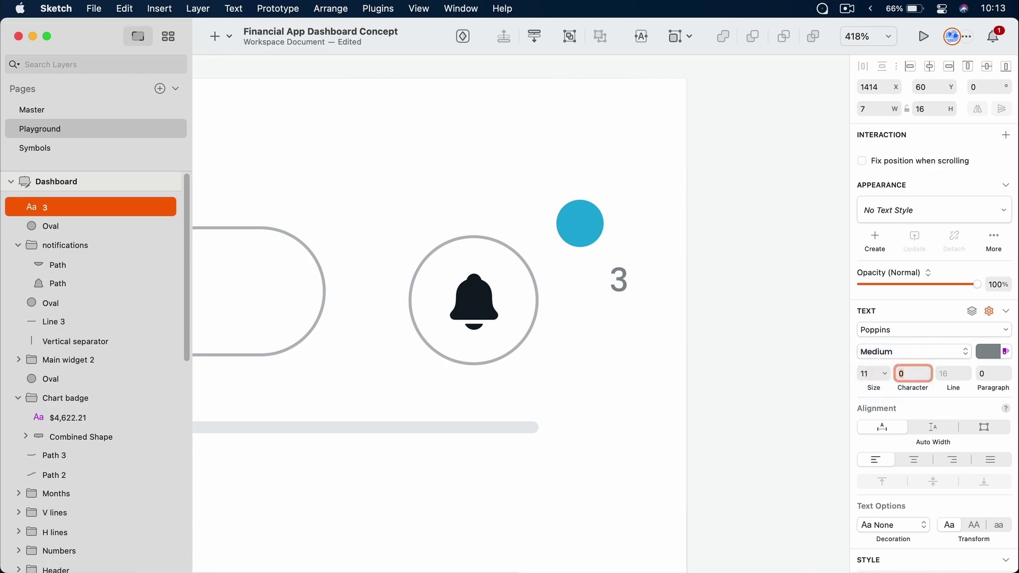
left_click(988, 354)
left_click_drag(966, 446, 780, 354)
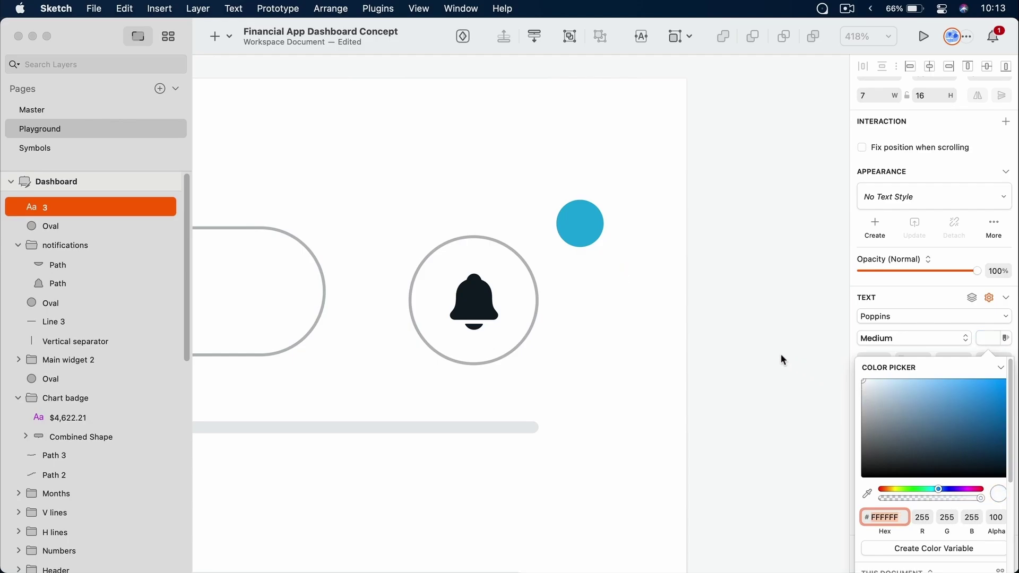
left_click(639, 266)
Centre the 3 on the blue circle, nudge it 1 px right, and group them as a badge
left_click_drag(548, 165, 690, 318)
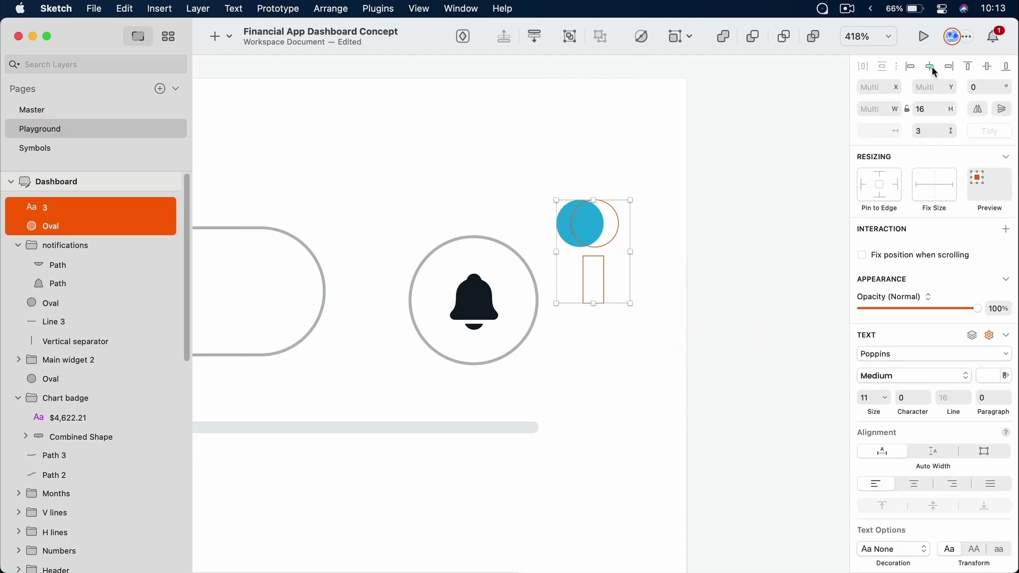
left_click(931, 67)
left_click(989, 65)
left_click(682, 295)
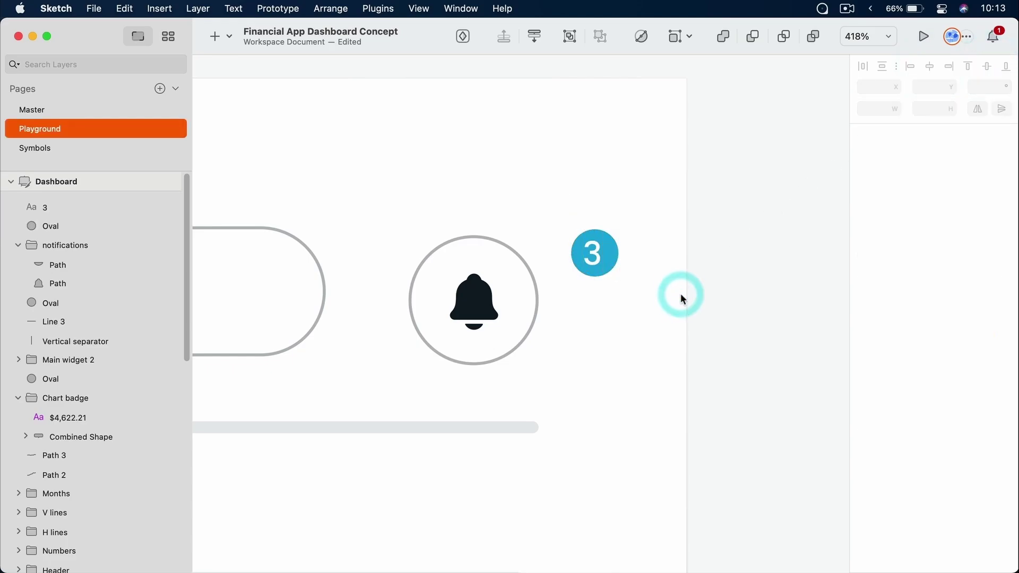
left_click(588, 254, "super")
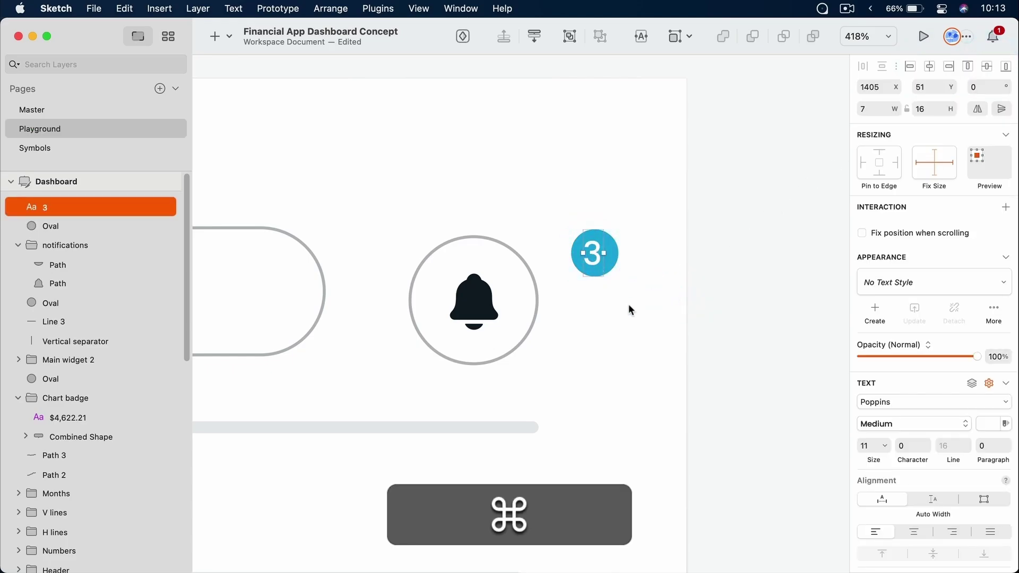
key("Right")
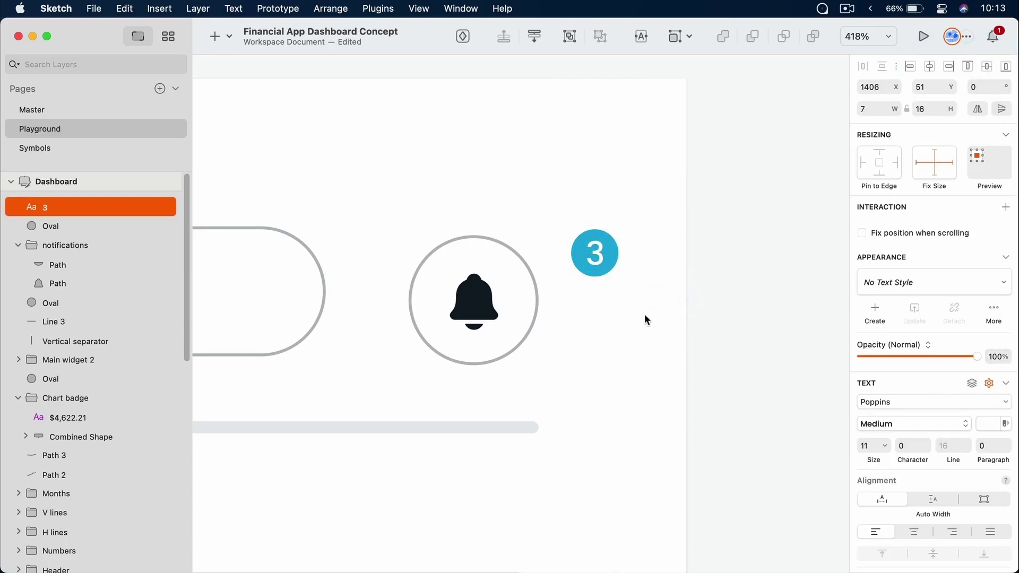
key("Escape")
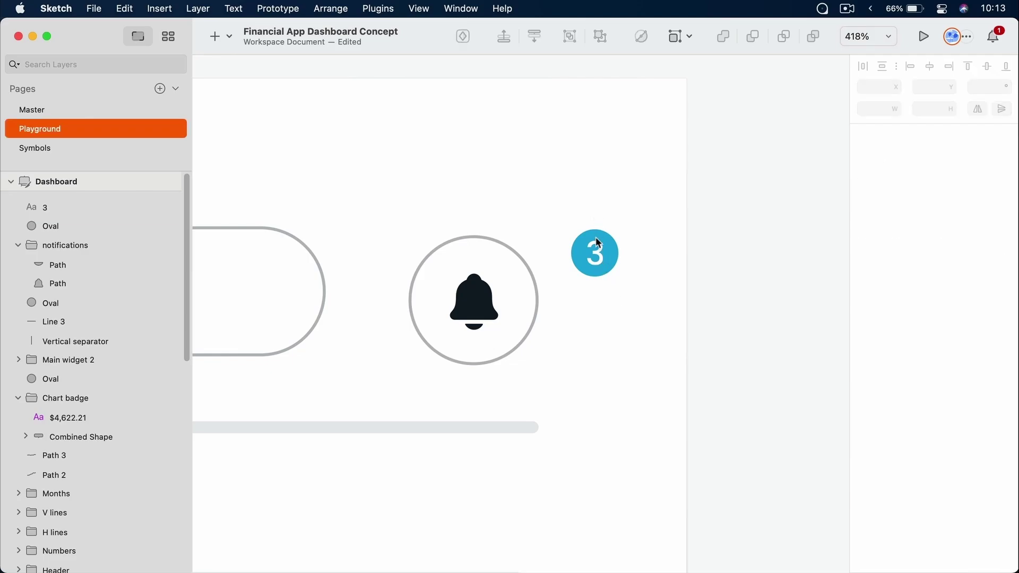
left_click_drag(639, 197, 594, 274)
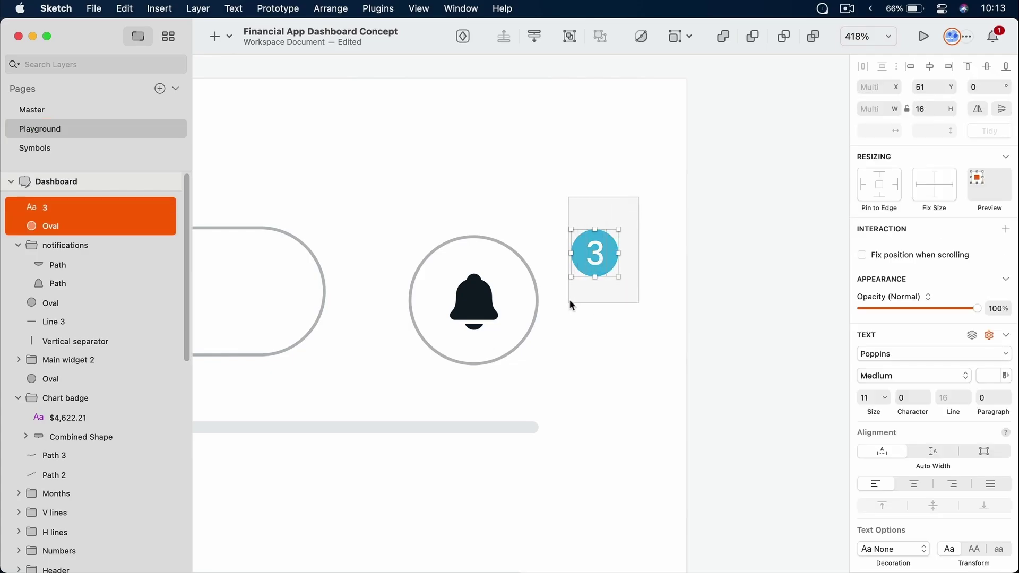
key("super+g")
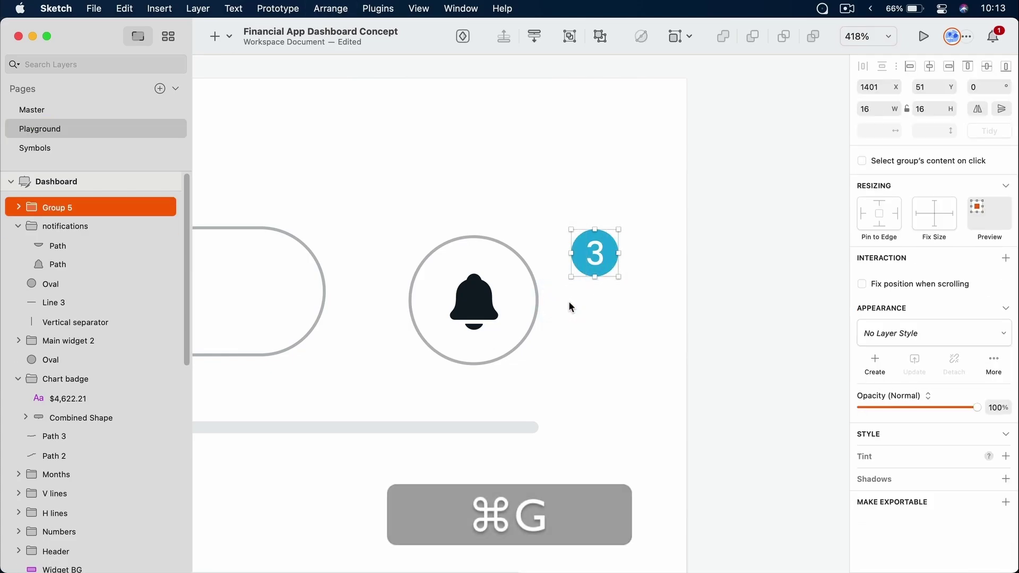
Move the badge onto the ring's top-right and group it with the bell and ring
left_click_drag(597, 256, 526, 264)
left_click(623, 321)
left_click_drag(613, 205, 398, 390)
key("cmd+g")
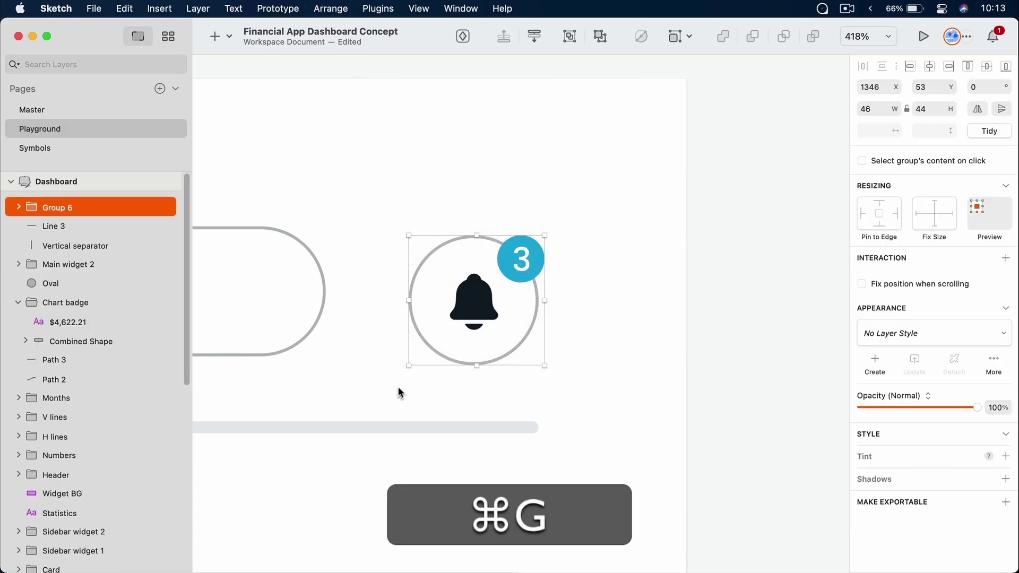
left_click(598, 284)
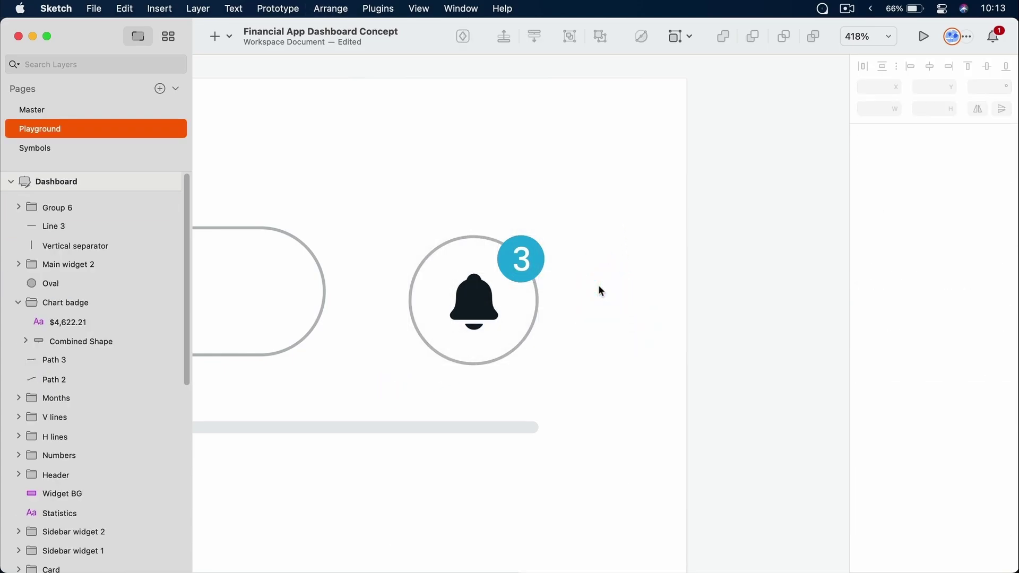
key("super+1")
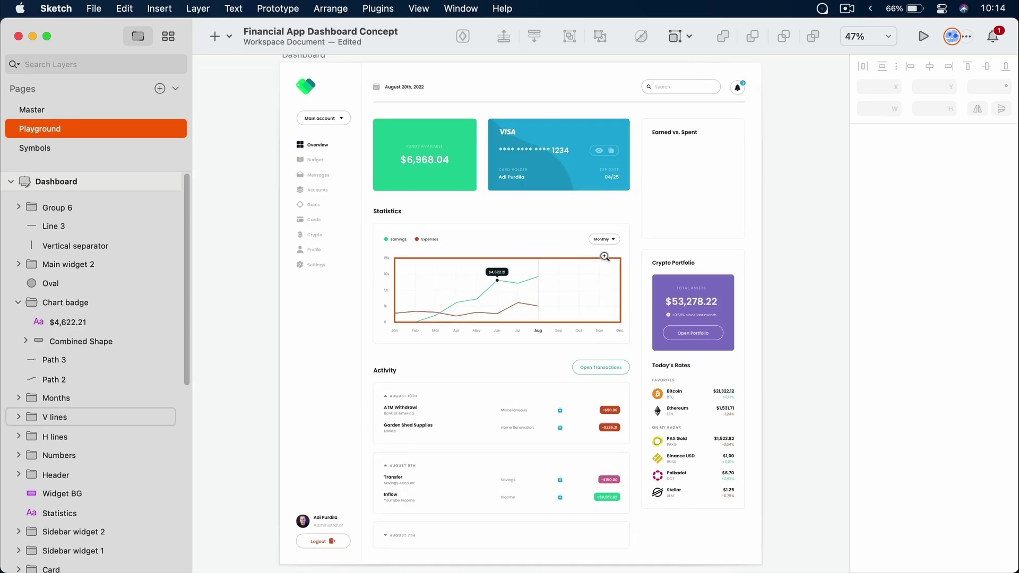
left_click_drag(589, 227, 622, 248)
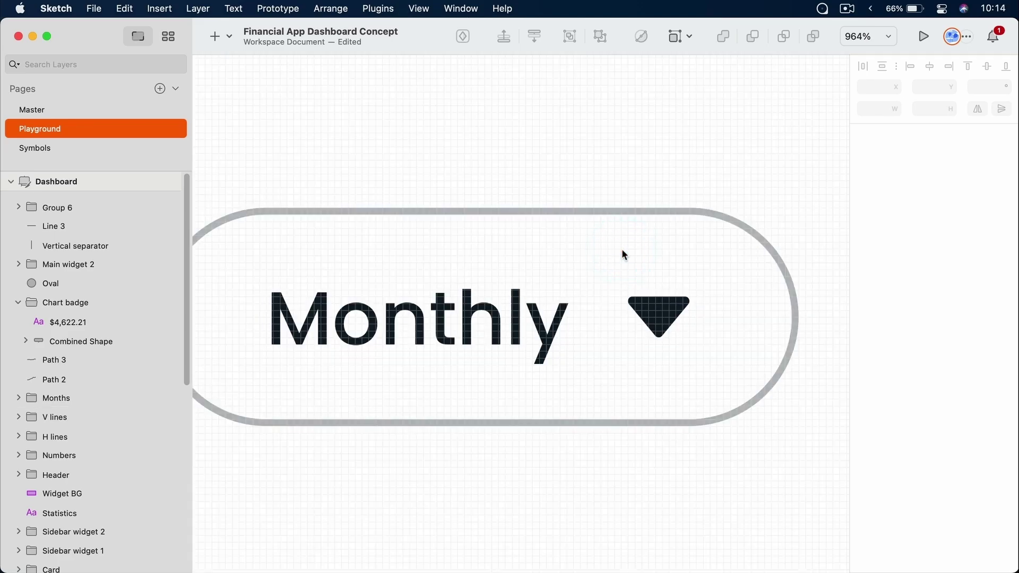
left_click(667, 323, "super")
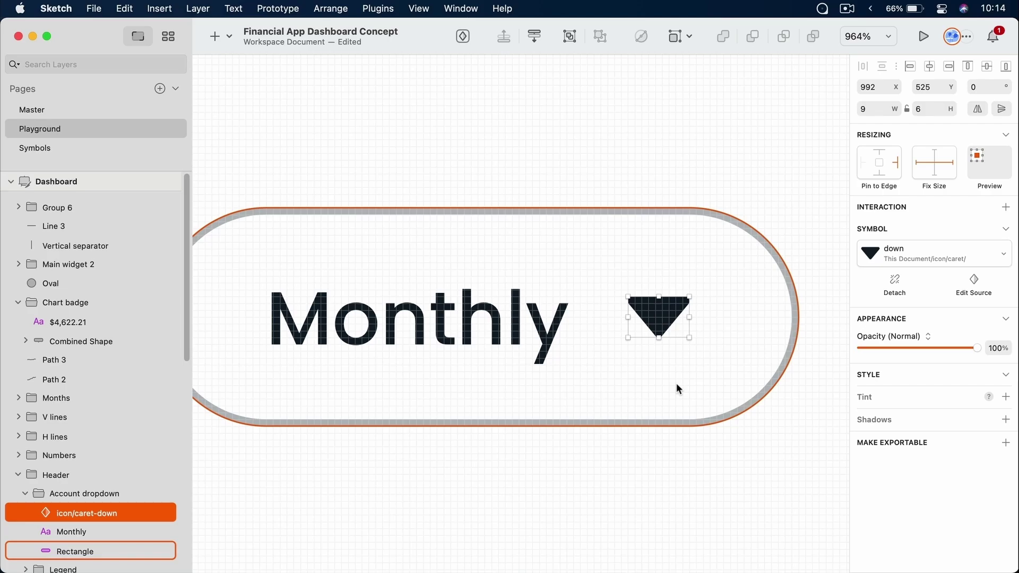
left_click(660, 141)
left_click_drag(660, 141, 466, 130)
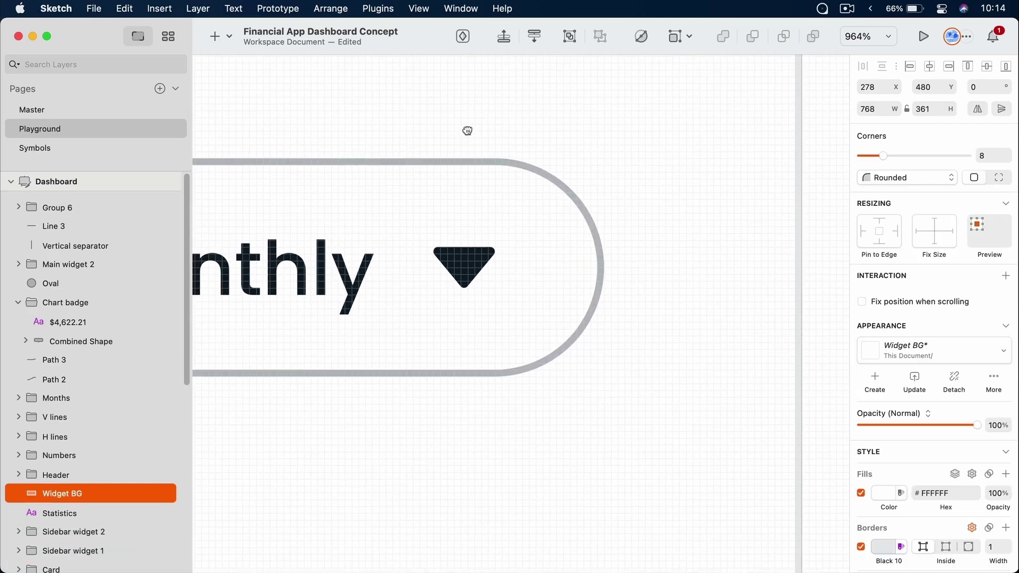
Draw a small proportional triangle to the right of the Monthly pill
left_click(227, 37)
mouse_move(238, 87)
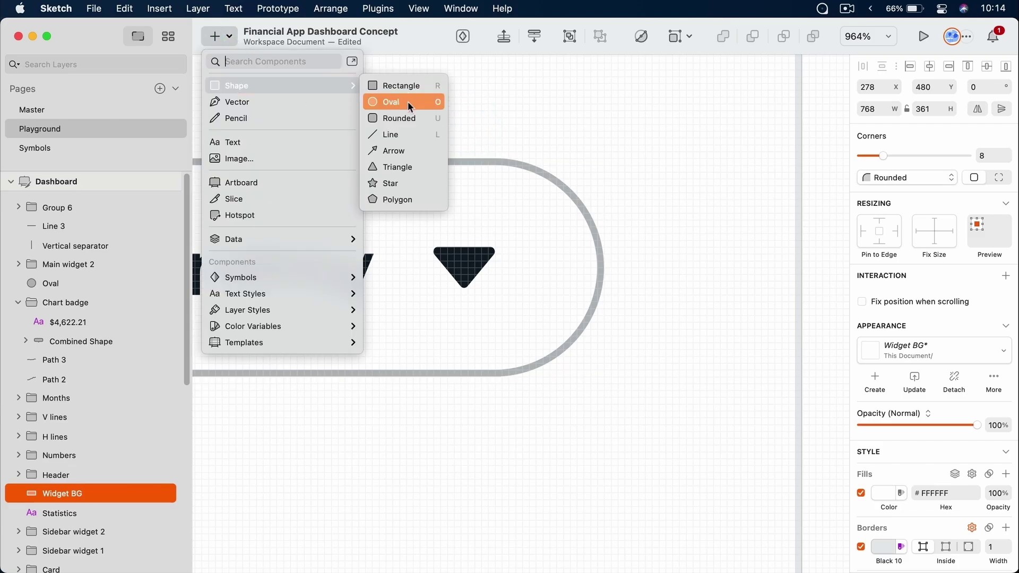
left_click(406, 167)
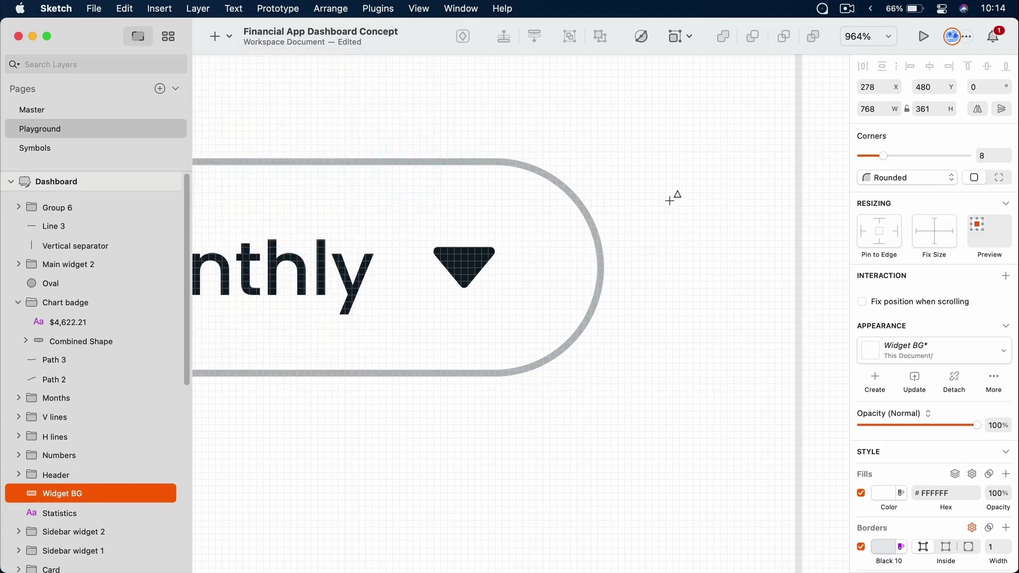
key("shift")
left_click_drag(672, 200, 730, 233)
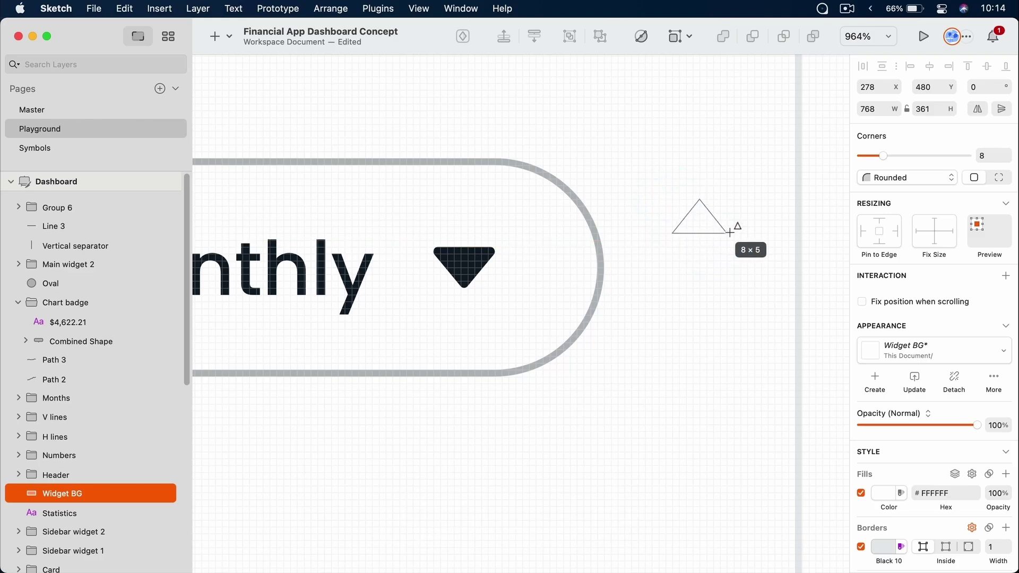
left_click_drag(730, 233, 731, 234)
Remove the triangle's border and fill it with the Black colour
scroll(906, 387, "down", 2)
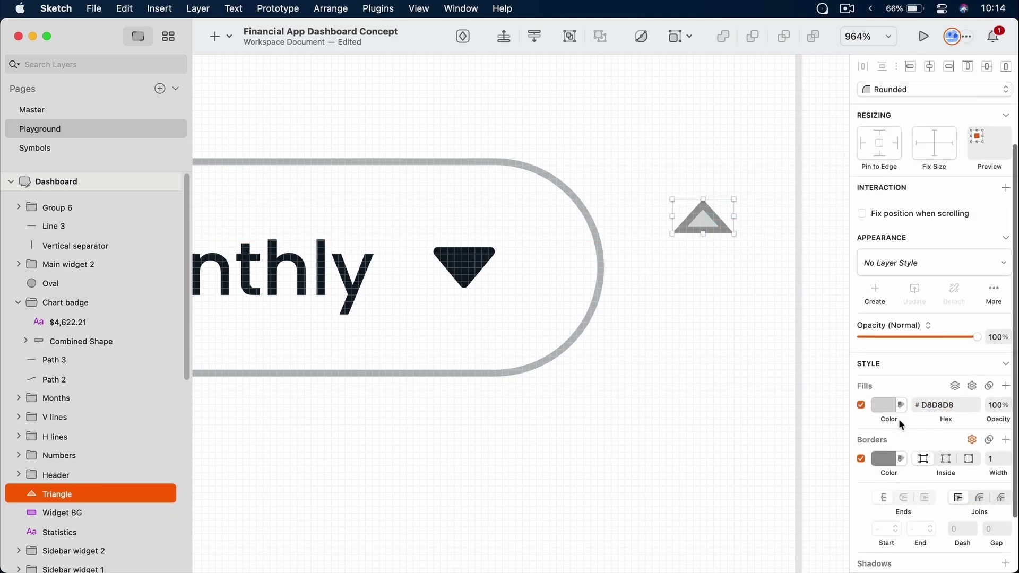
left_click(861, 460)
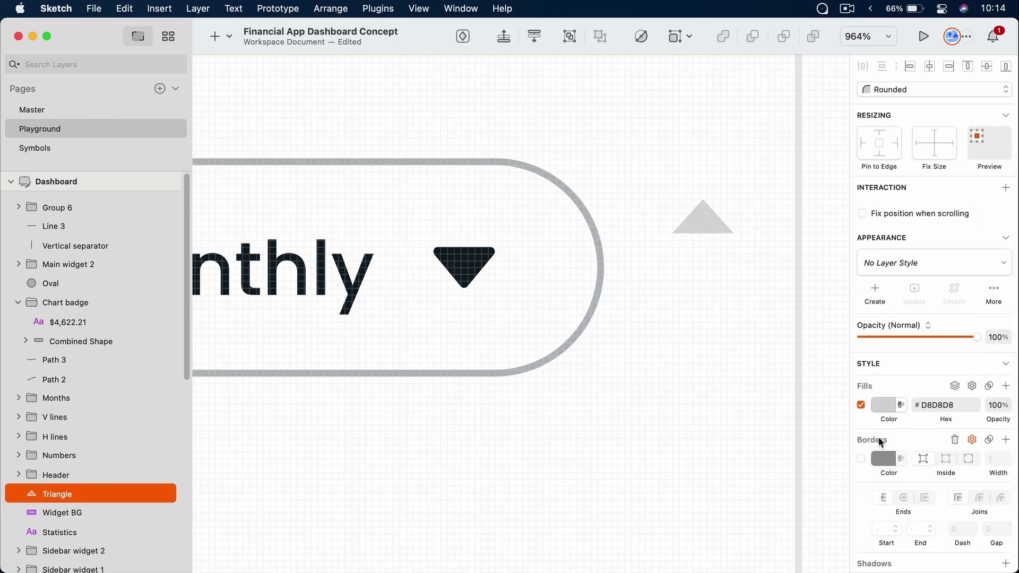
left_click(887, 404)
scroll(885, 409, "down", 5)
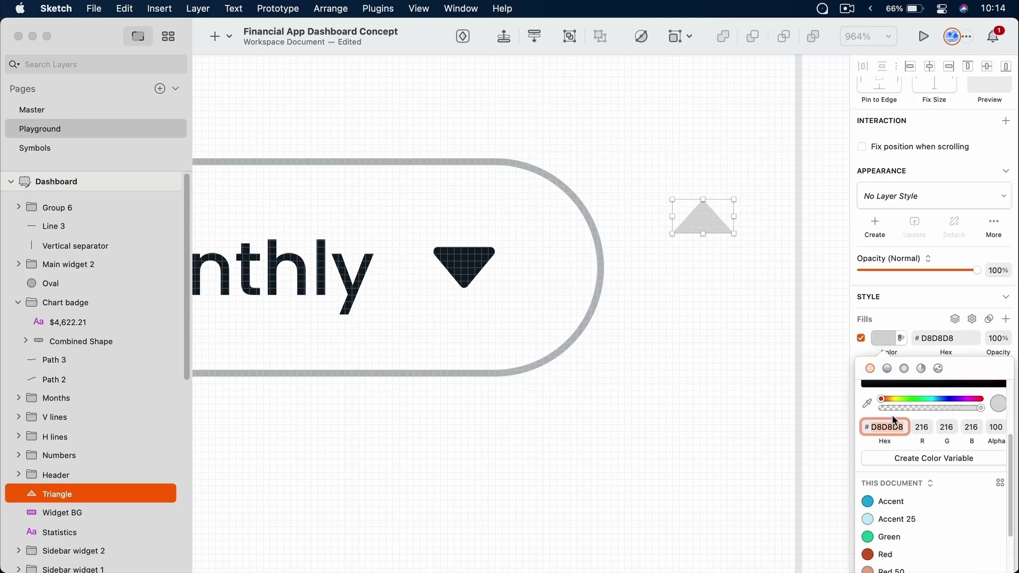
left_click(912, 516)
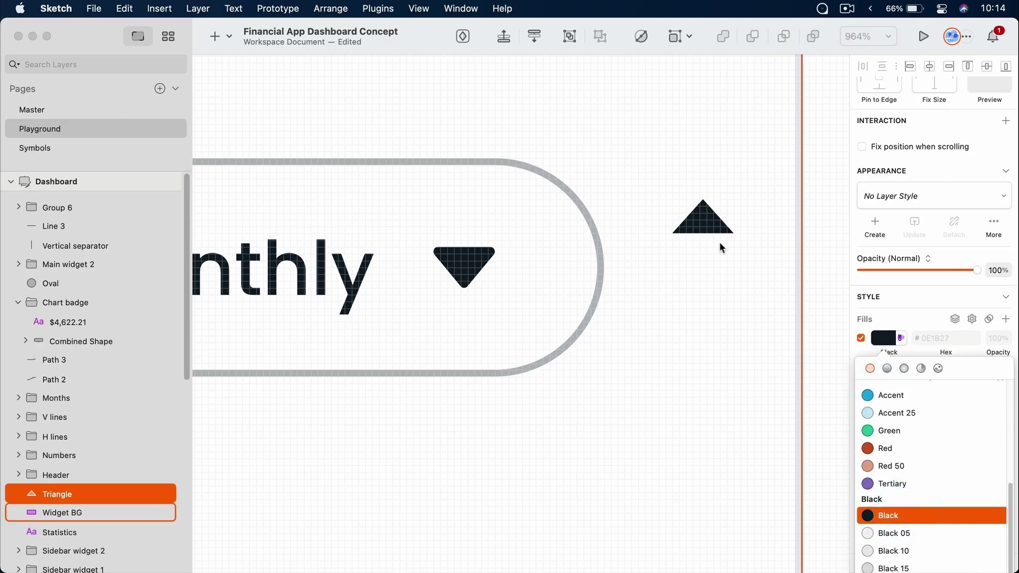
left_click(714, 223)
scroll(926, 229, "up", 5)
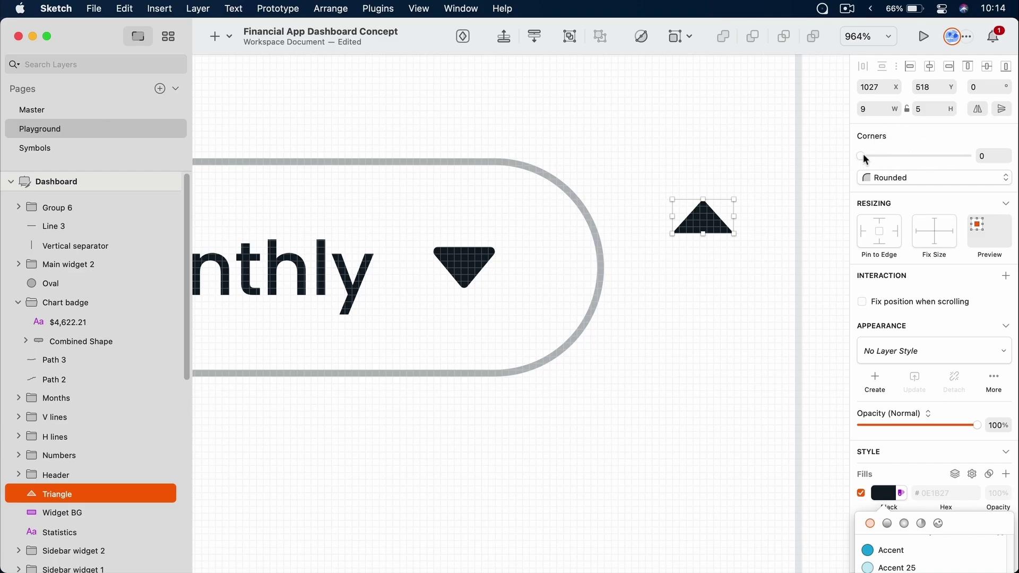
Round the triangle's corners to 1 and enlarge it proportionally to 10.8 × 6
left_click(992, 156)
left_click(993, 156)
left_click_drag(861, 156, 862, 155)
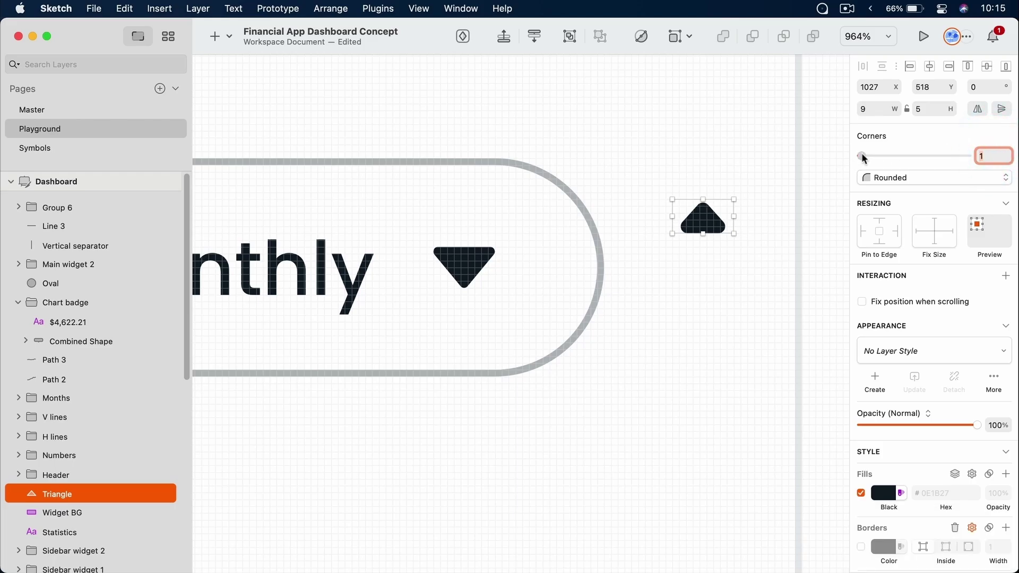
left_click(734, 233)
left_click_drag(734, 234, 744, 243)
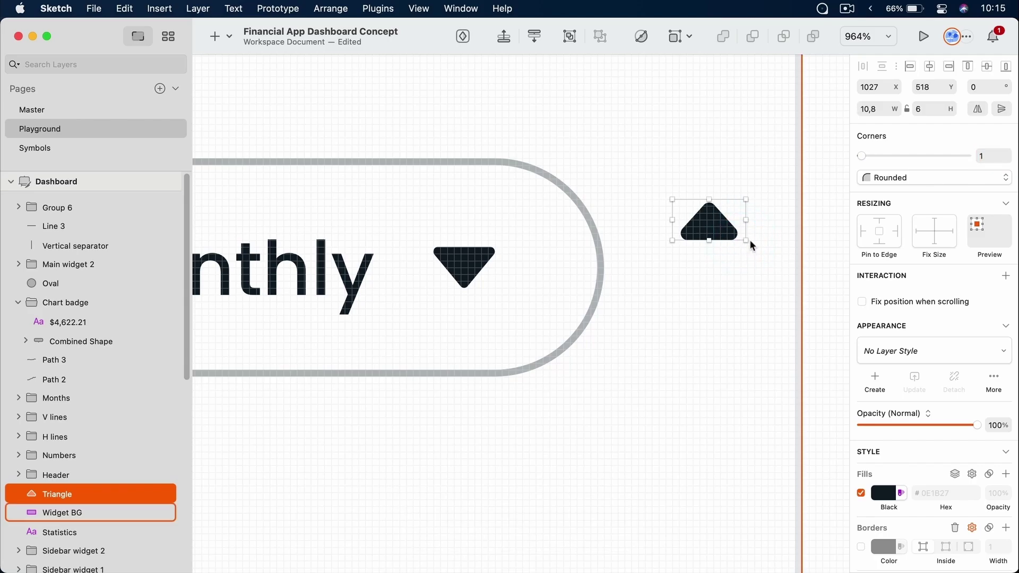
left_click(691, 36)
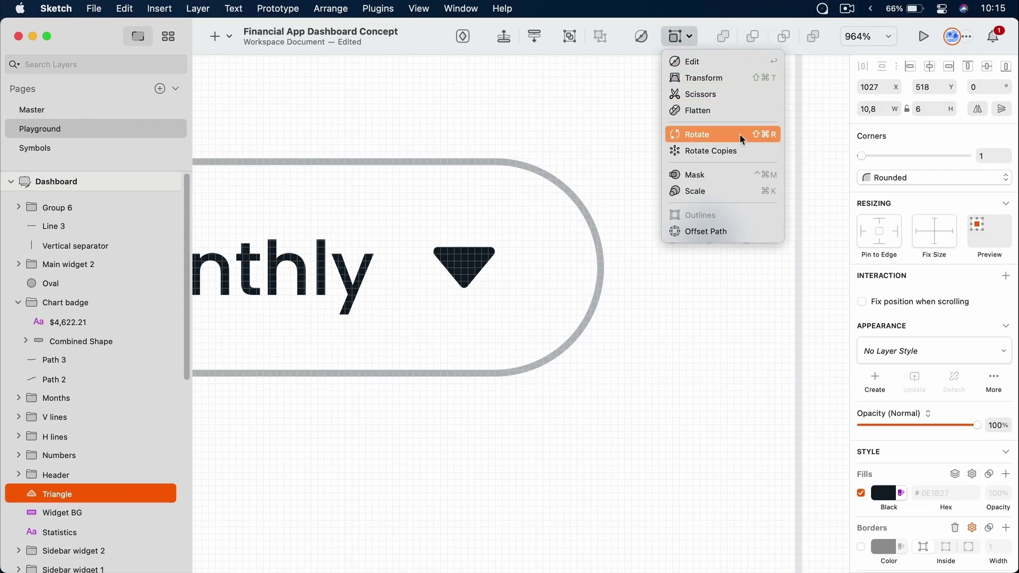
Rotate the triangle to point downward, move it down-left, and enlarge it slightly
left_click(766, 136)
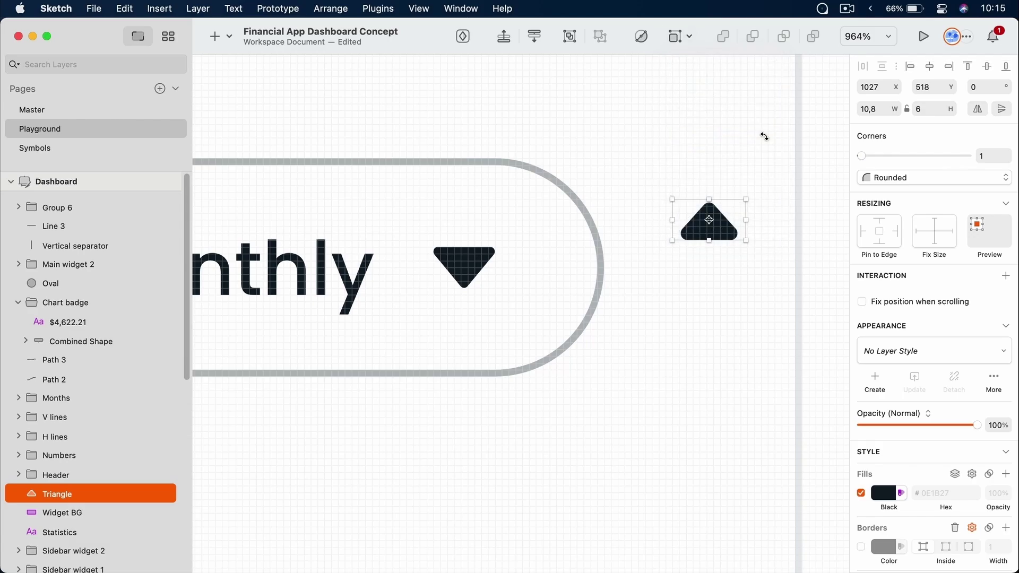
left_click_drag(757, 244, 689, 210)
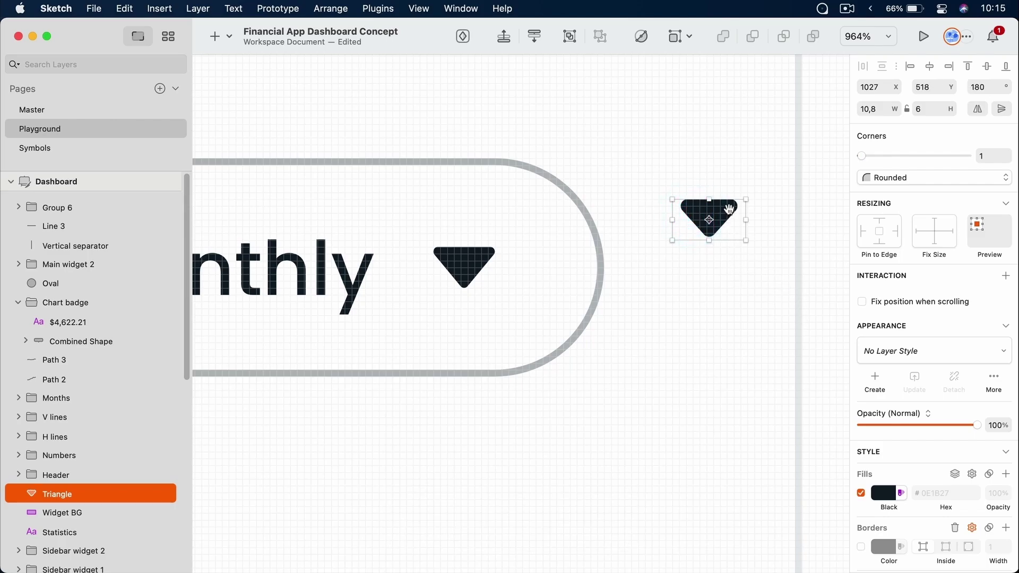
left_click_drag(730, 206, 703, 253)
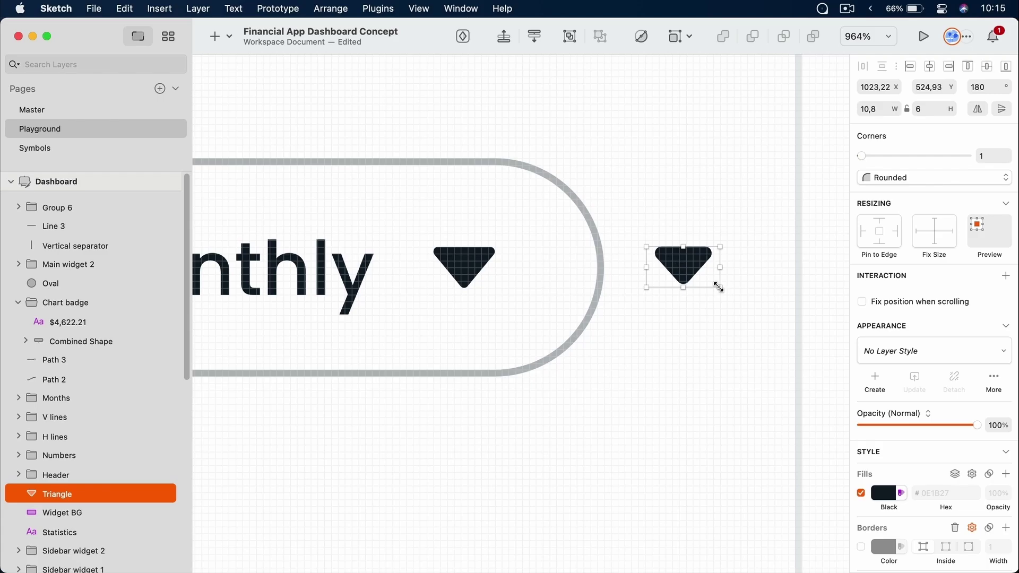
left_click_drag(719, 287, 728, 295)
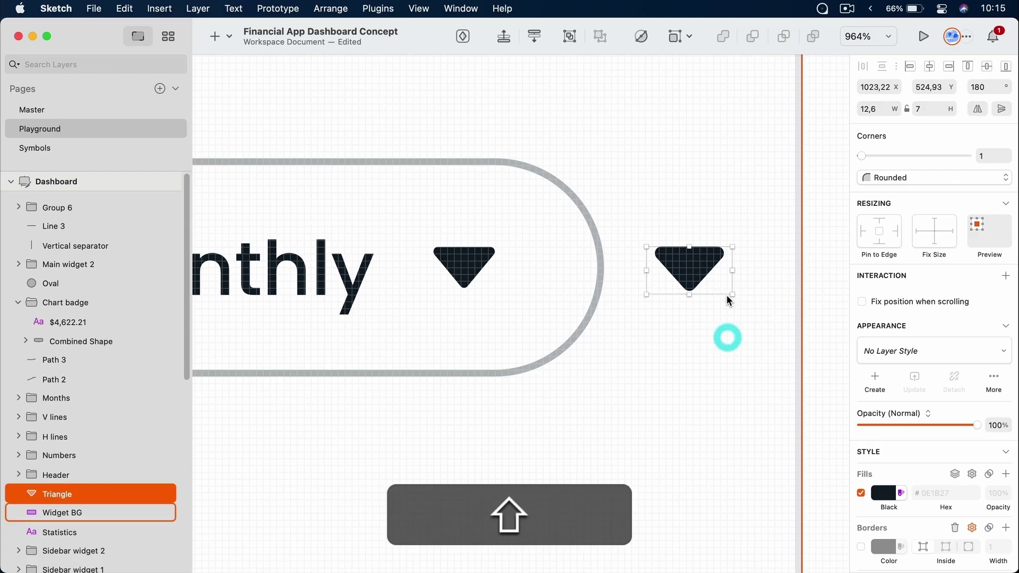
left_click(728, 346)
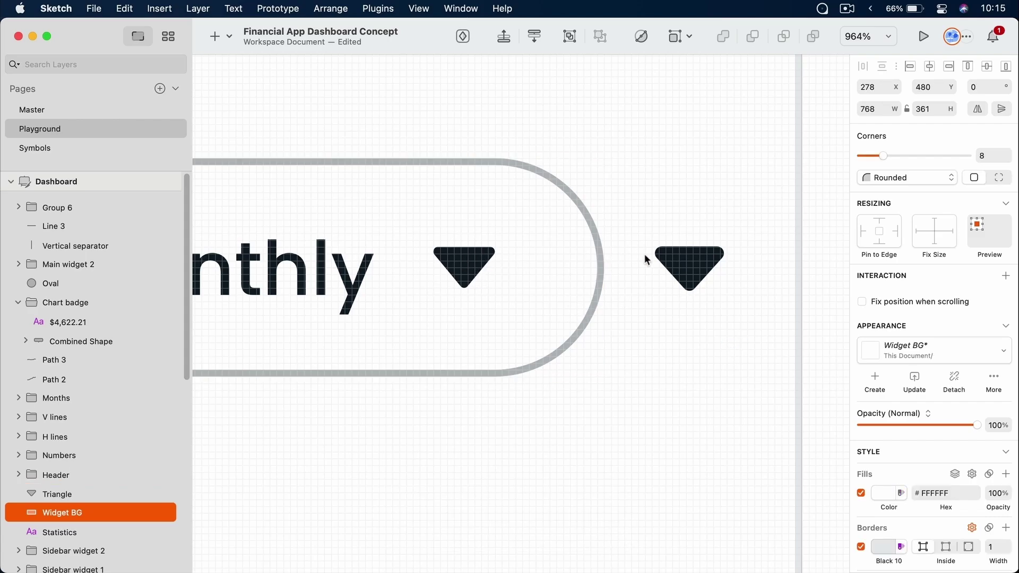
Delete the extra triangle, leaving the original caret-down arrow beside Monthly
left_click(229, 41)
mouse_move(275, 85)
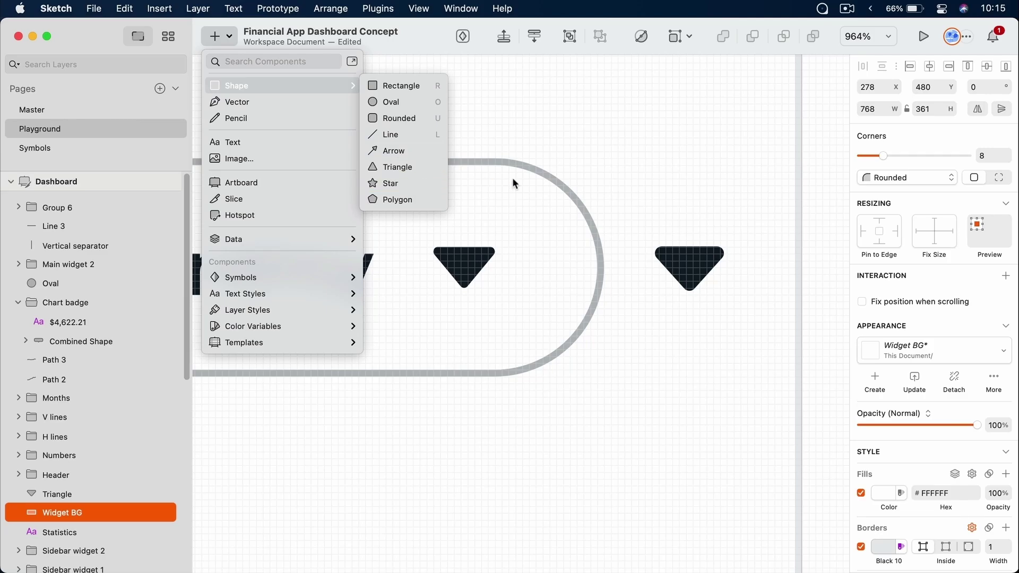
left_click(718, 195)
left_click(698, 270)
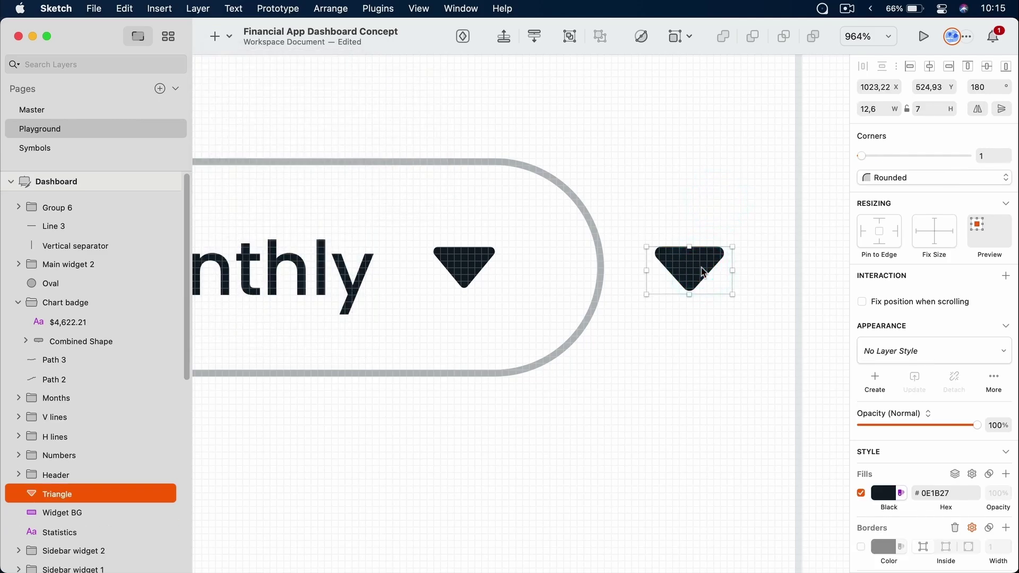
key("Delete")
scroll(508, 250, "left", 4)
scroll(508, 250, "up", 2)
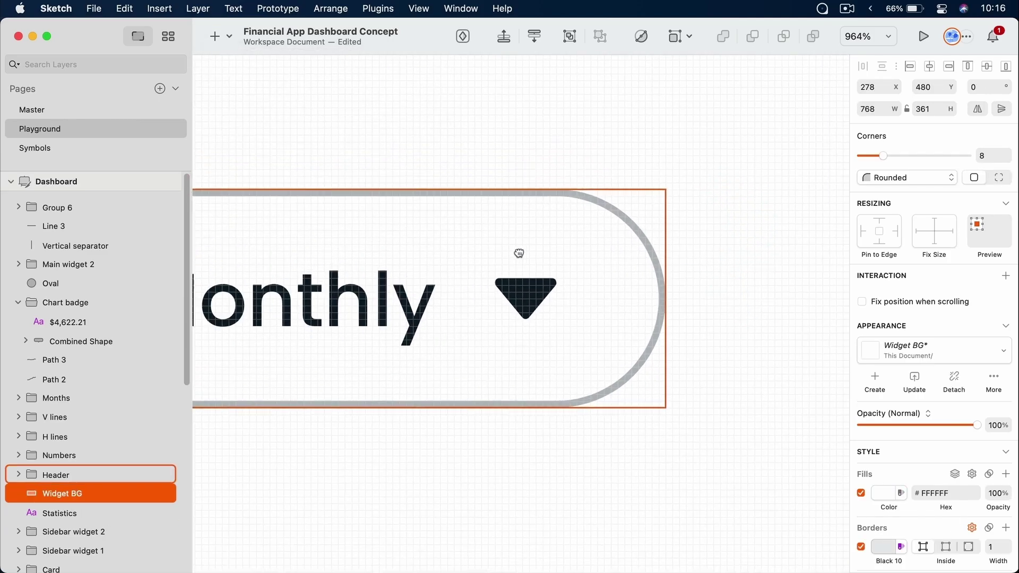
left_click(550, 311)
key("cmd+Tab")
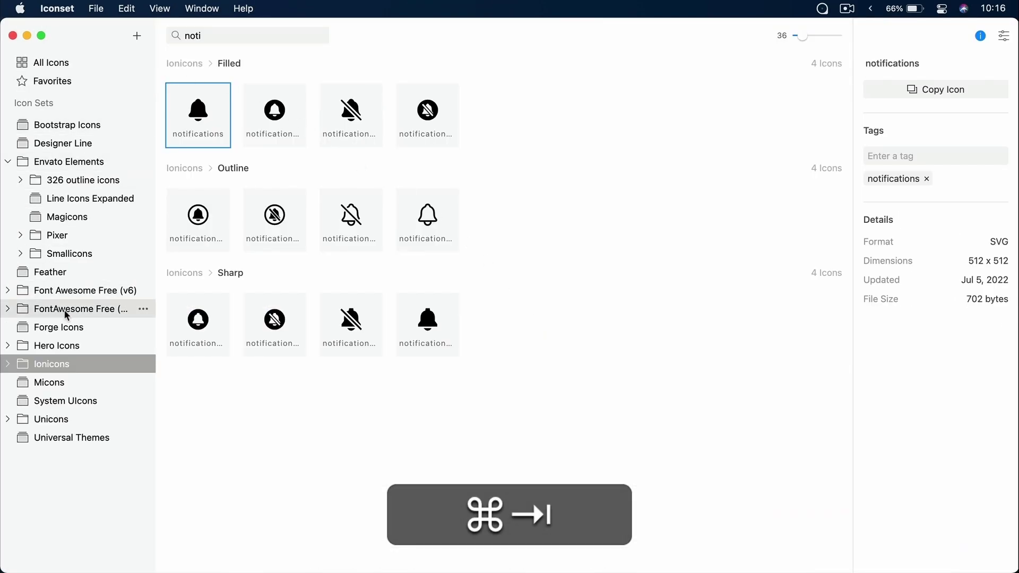
key("super+Tab")
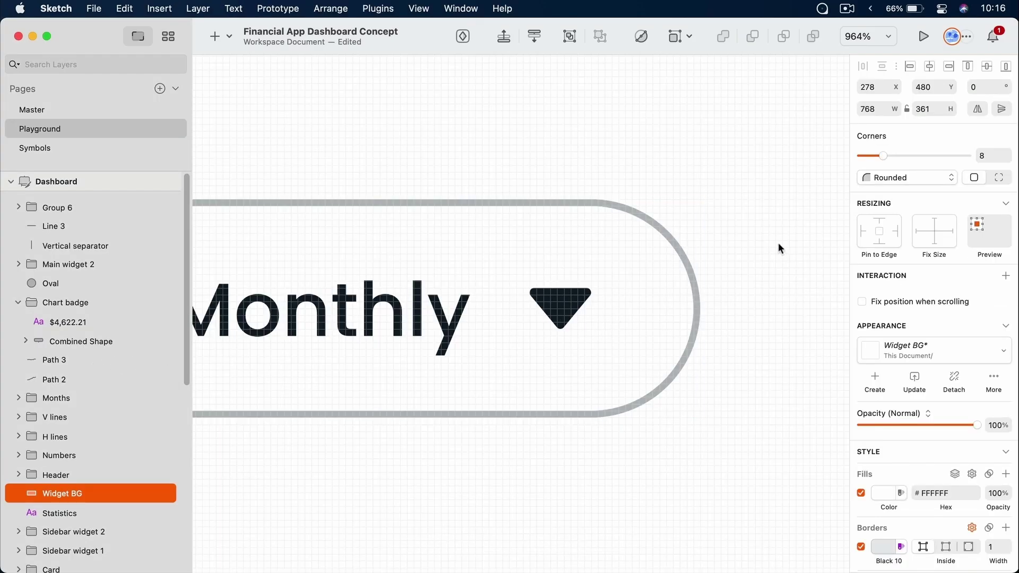
Zoom and pan the canvas to bring the Earned vs. Spent card into view
key("super+1")
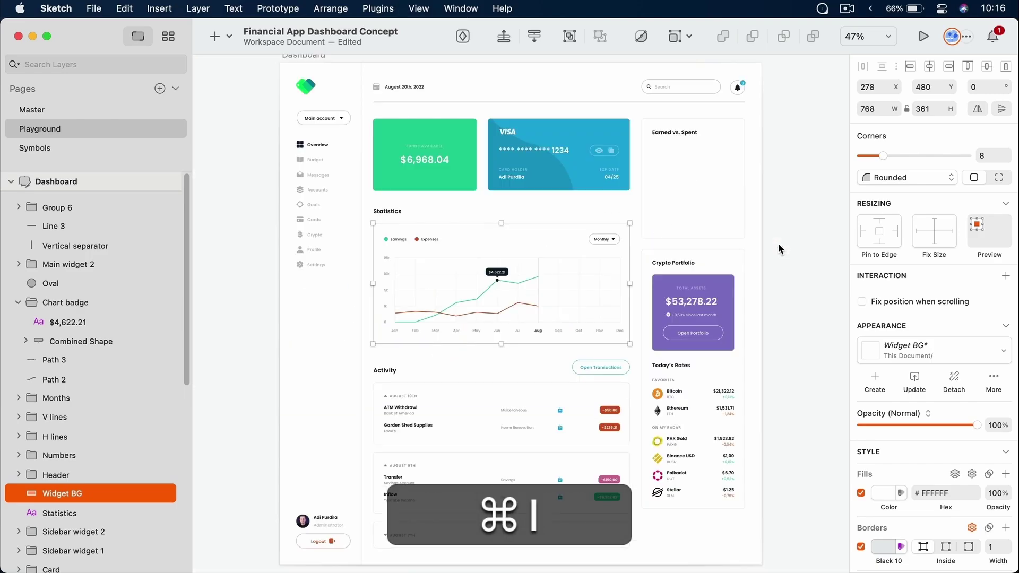
left_click_drag(355, 118, 669, 292)
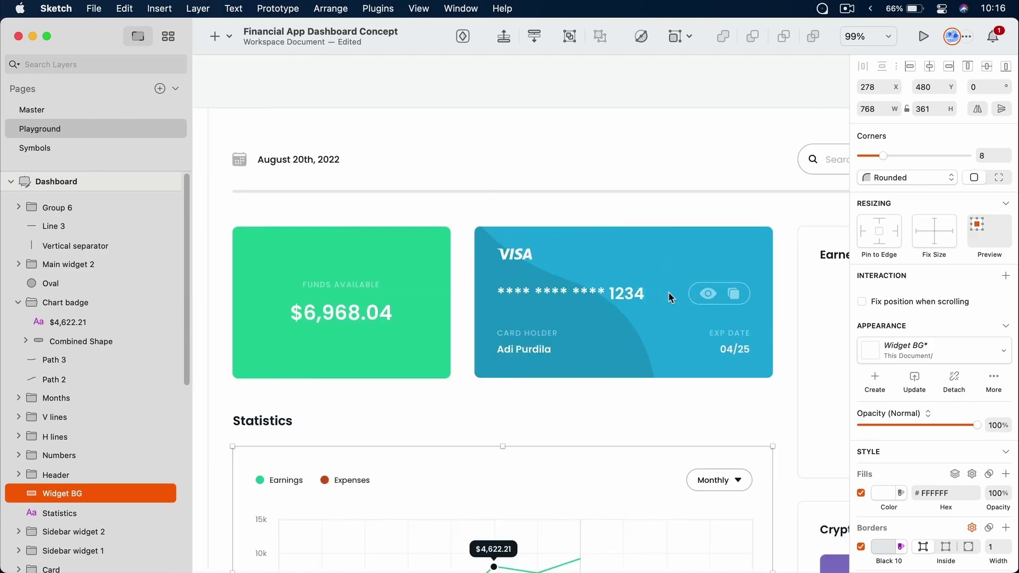
key("super+z")
left_click(428, 246, "super")
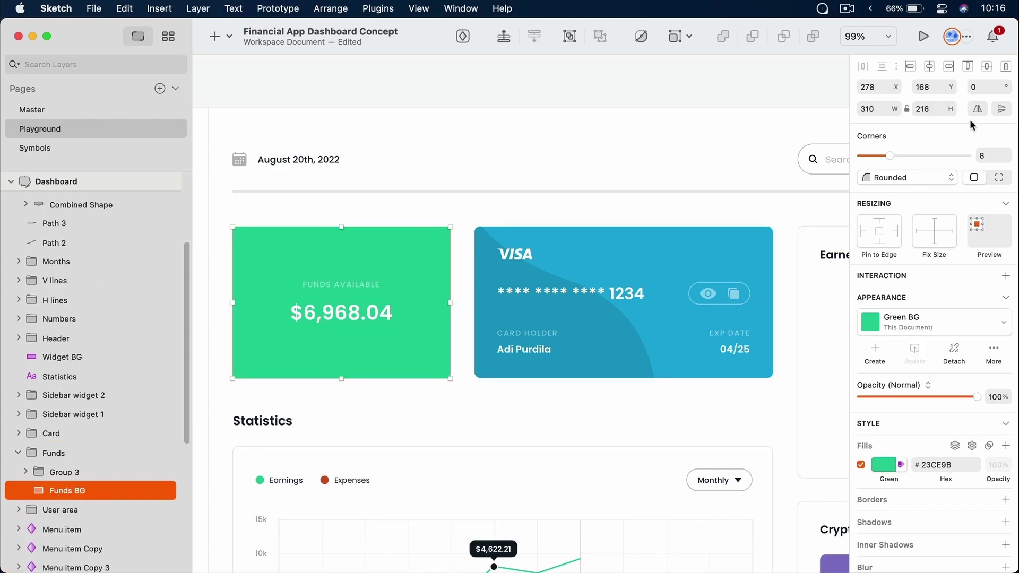
left_click(757, 246, "super")
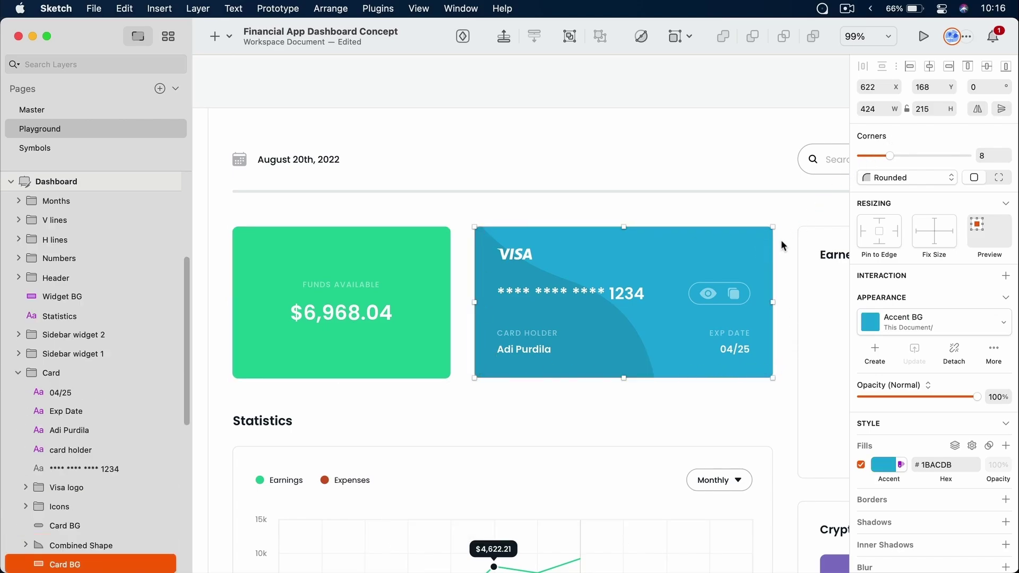
left_click(776, 265)
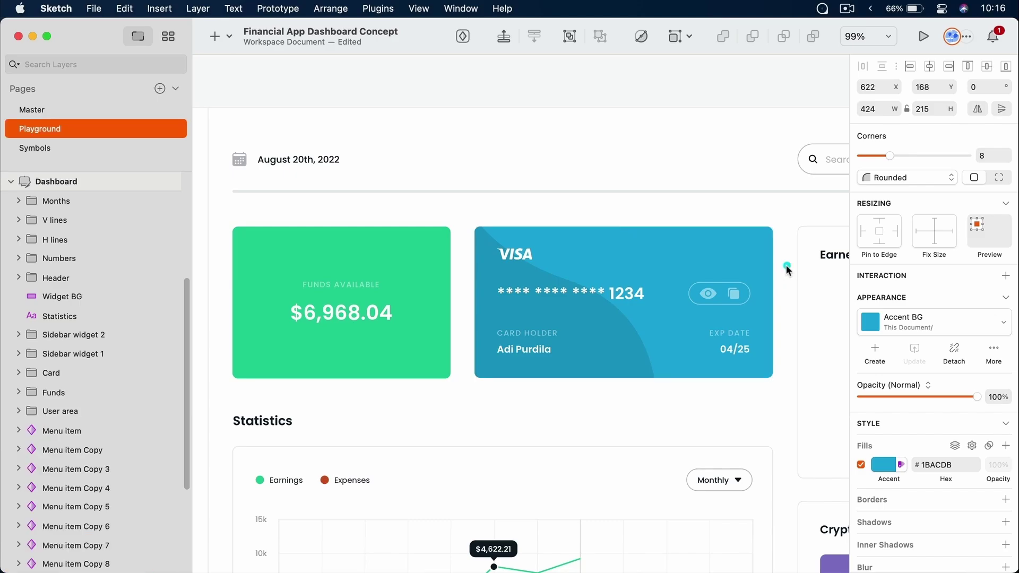
scroll(690, 239, "right", 10)
scroll(690, 239, "down", 3)
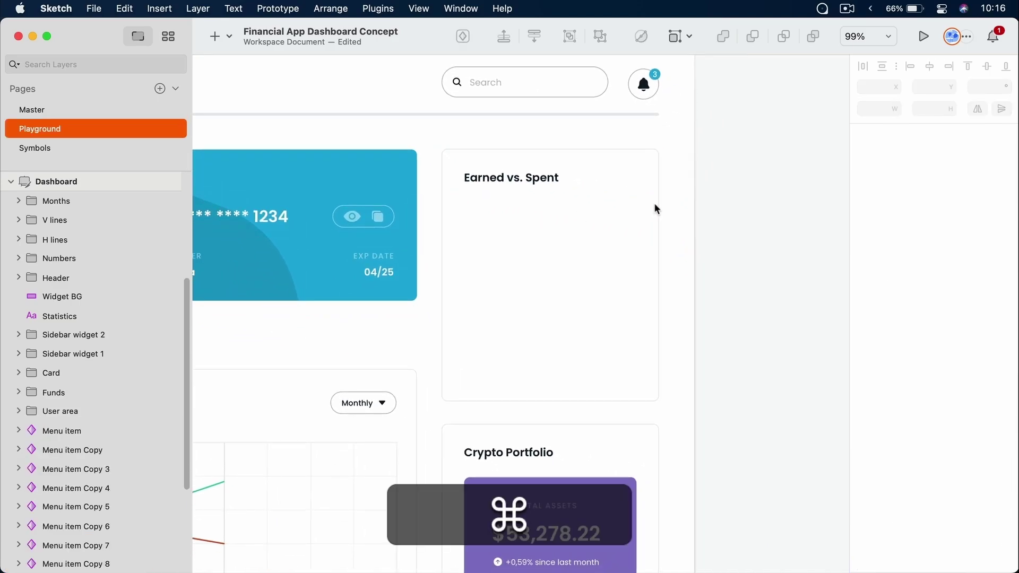
left_click(657, 209, "super")
scroll(658, 209, "up", 2)
scroll(657, 209, "up", 3)
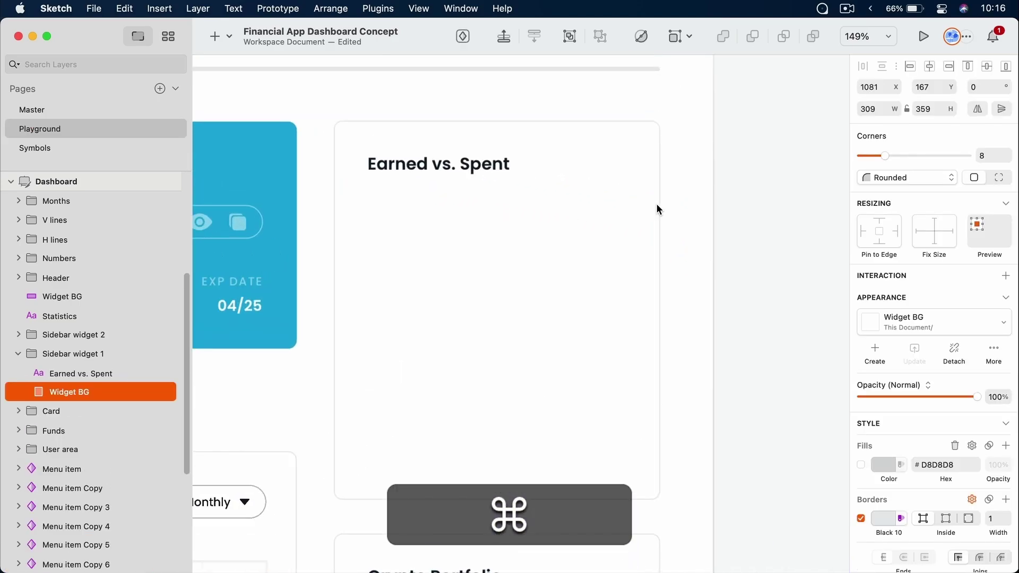
left_click_drag(654, 234, 699, 221)
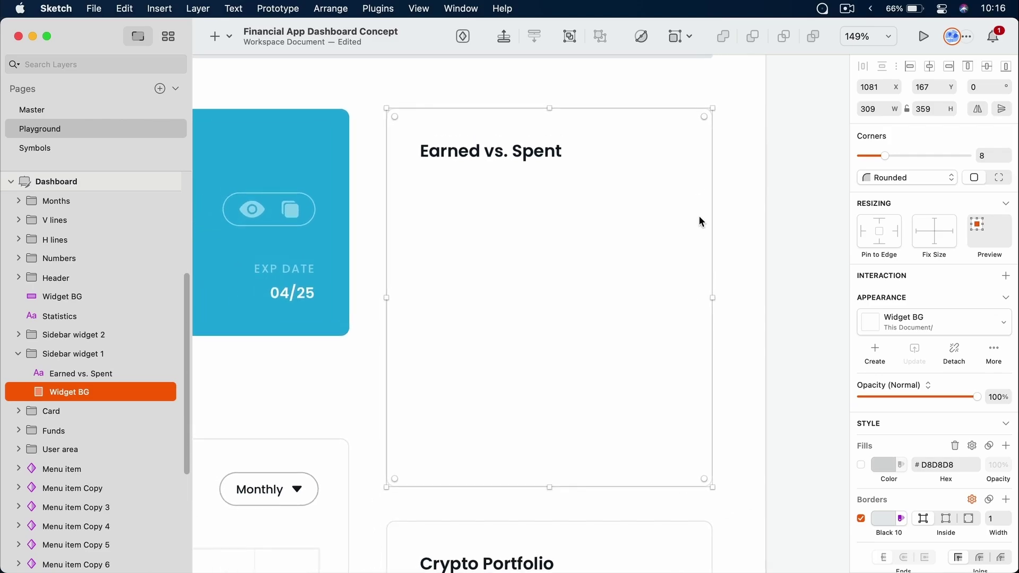
scroll(880, 372, "down", 3)
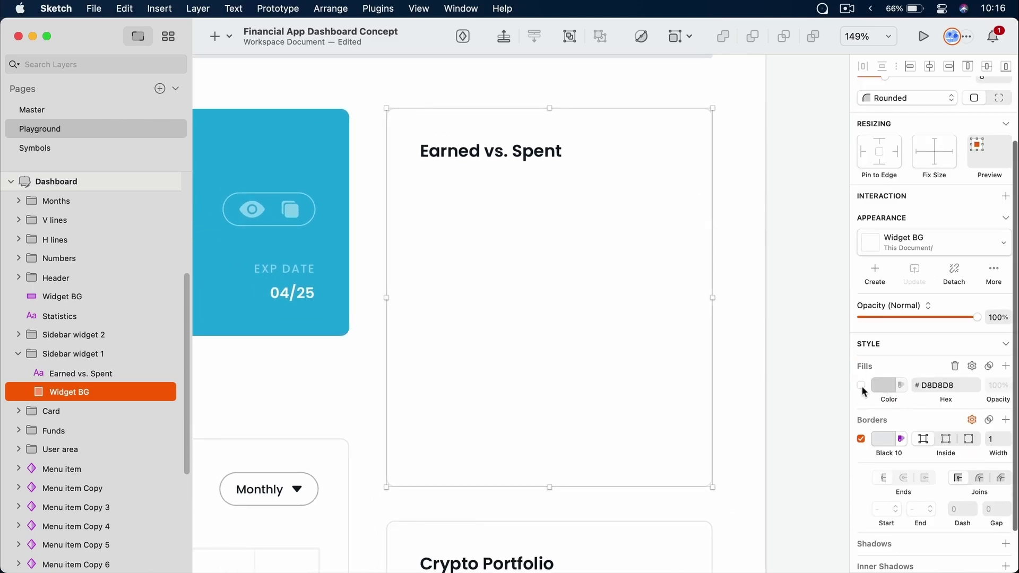
Clear the selection and open the Text Styles library, moving its window higher up
left_click(861, 386)
left_click(862, 387)
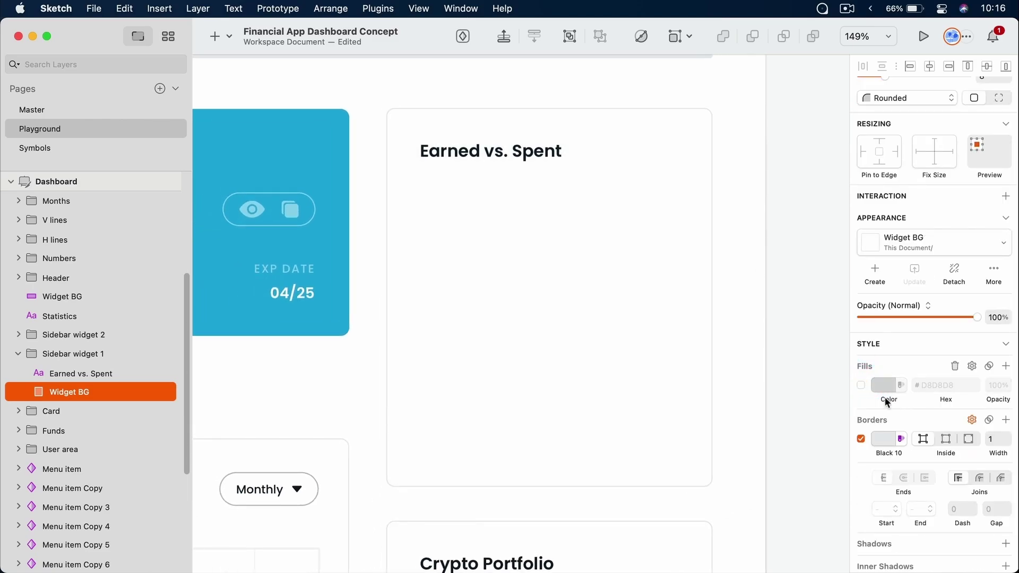
scroll(881, 396, "down", 1)
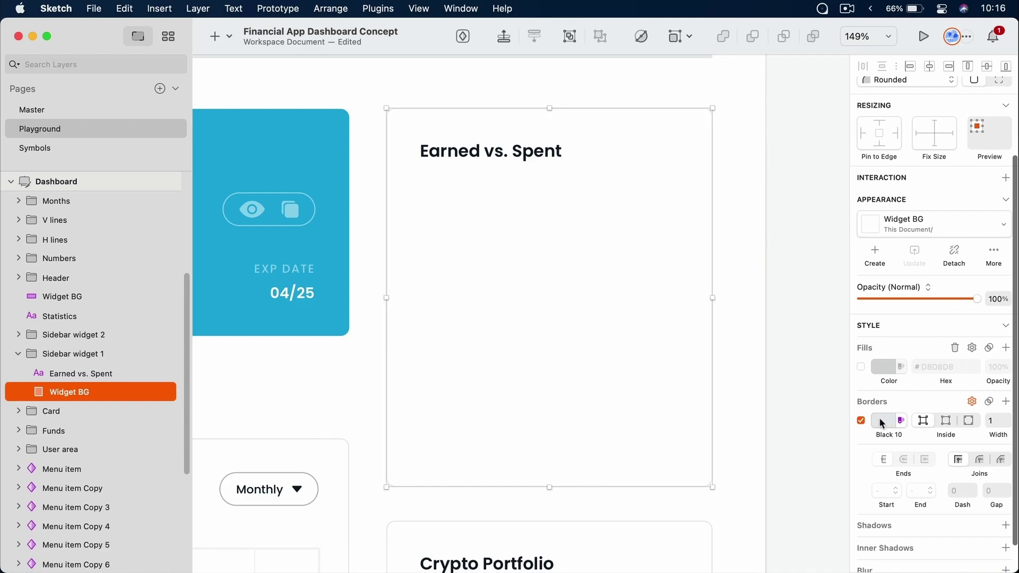
left_click(798, 222)
left_click_drag(506, 212, 477, 192)
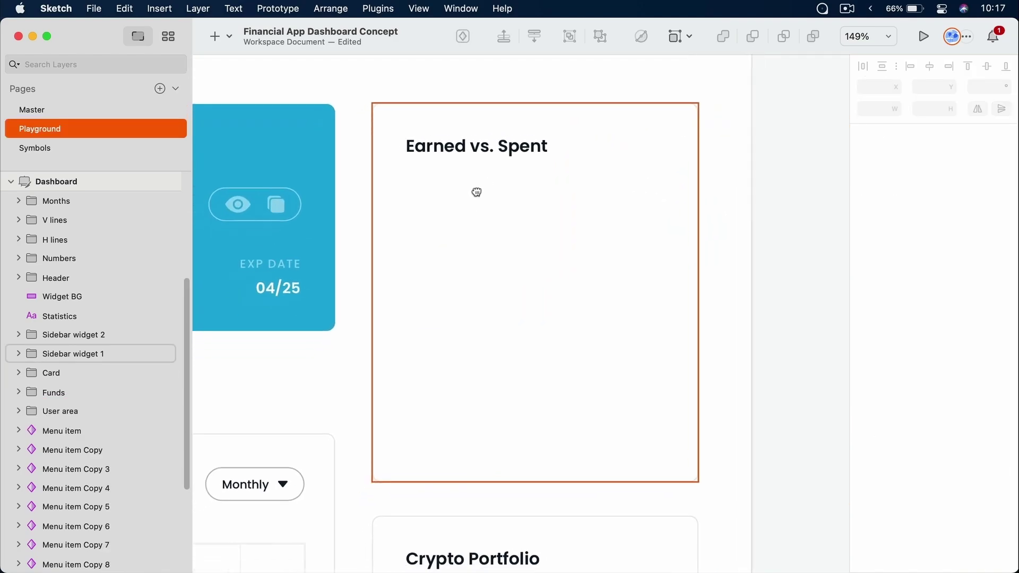
left_click(487, 254)
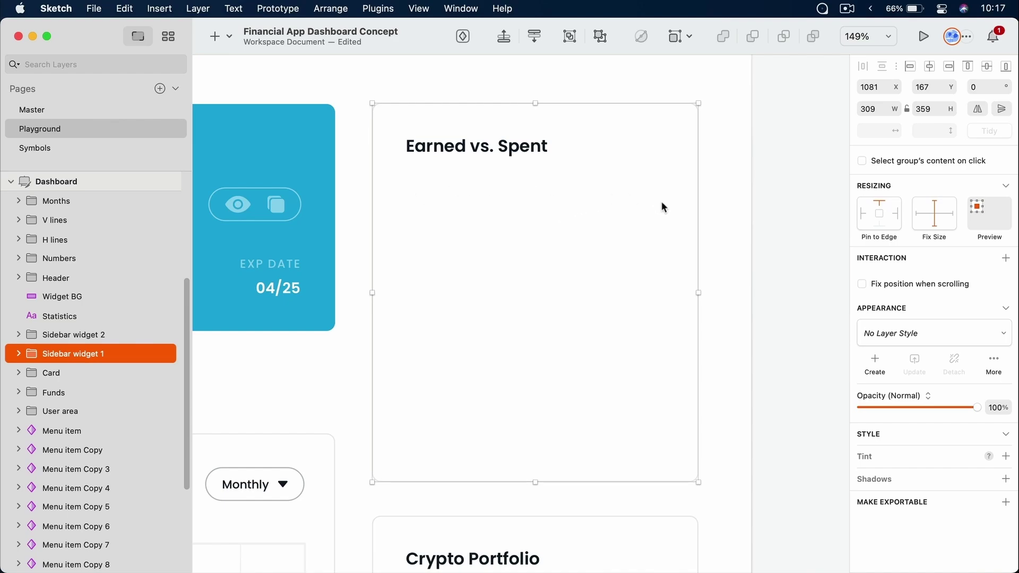
left_click(730, 211)
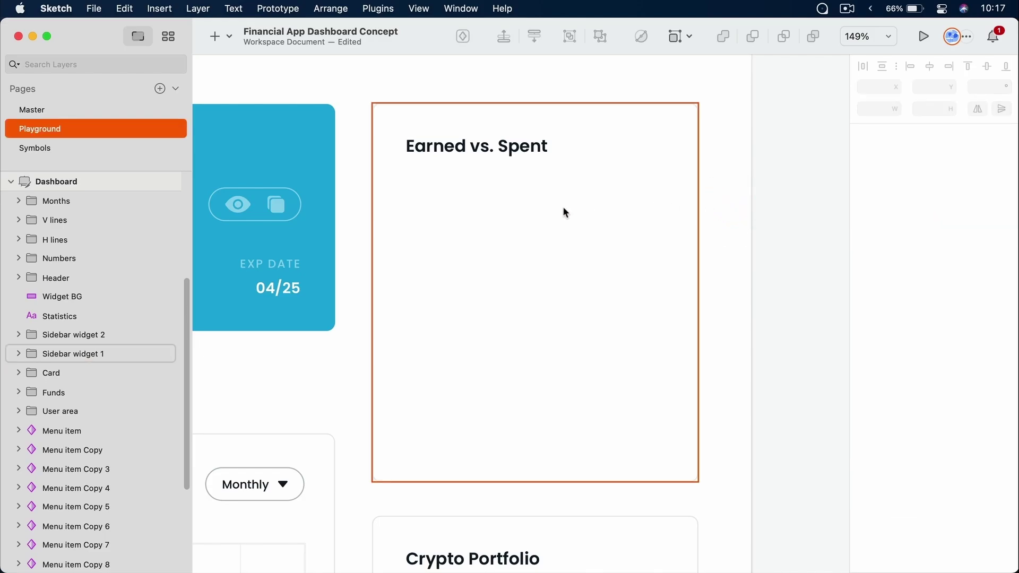
key("c")
left_click_drag(528, 268, 523, 118)
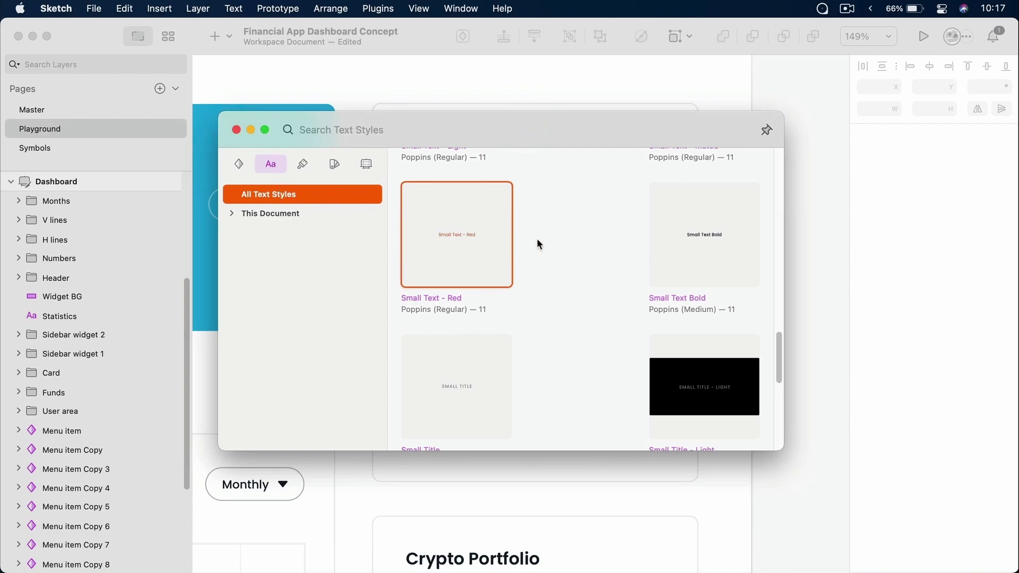
Drop a Small Title text layer reading 'Total earned' onto the card, under the heading
scroll(546, 240, "up", 1)
scroll(546, 241, "down", 3)
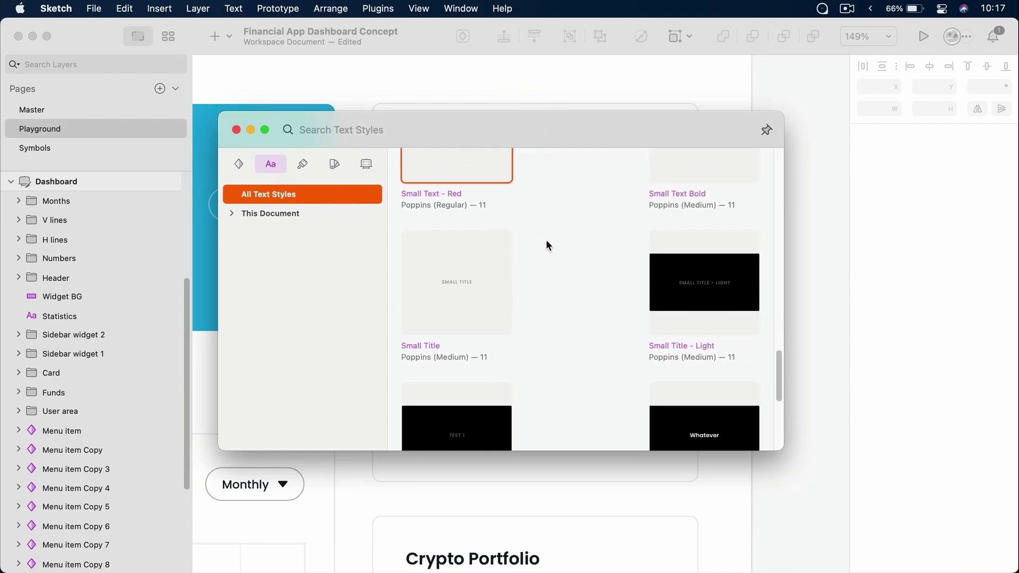
left_click_drag(523, 134, 507, 258)
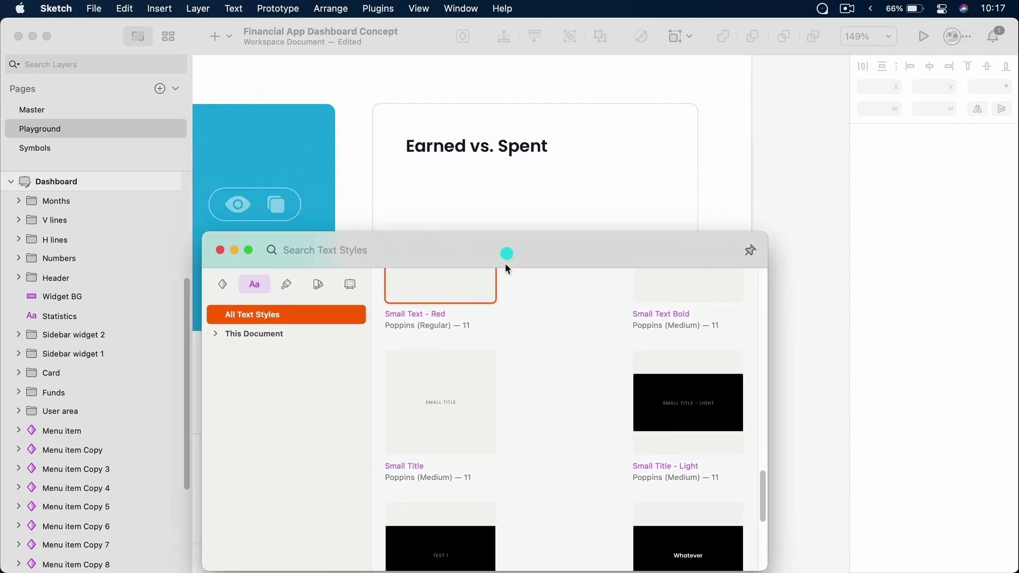
left_click_drag(453, 387, 569, 205)
type("Total earned")
key("Escape")
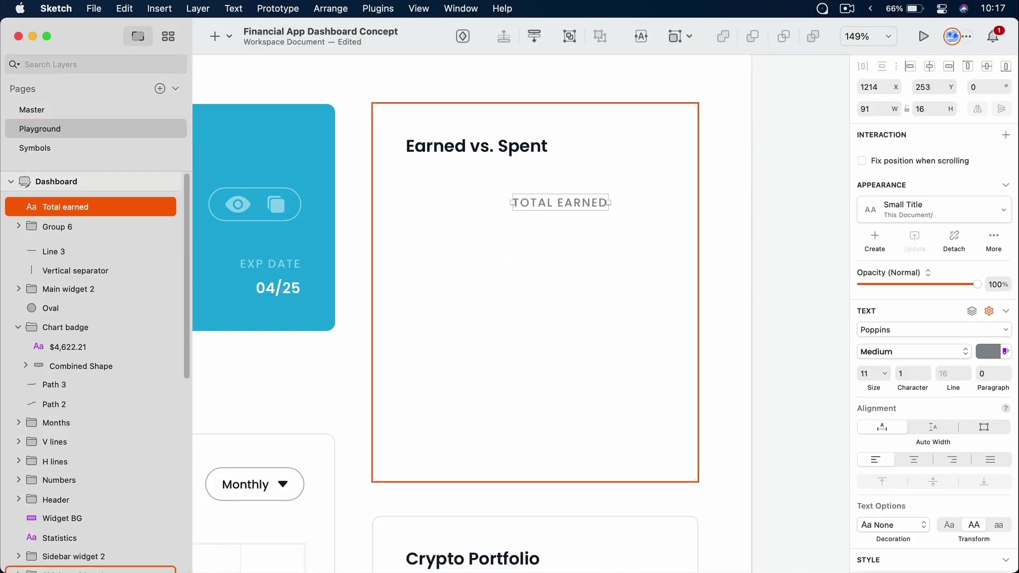
key("super+Tab")
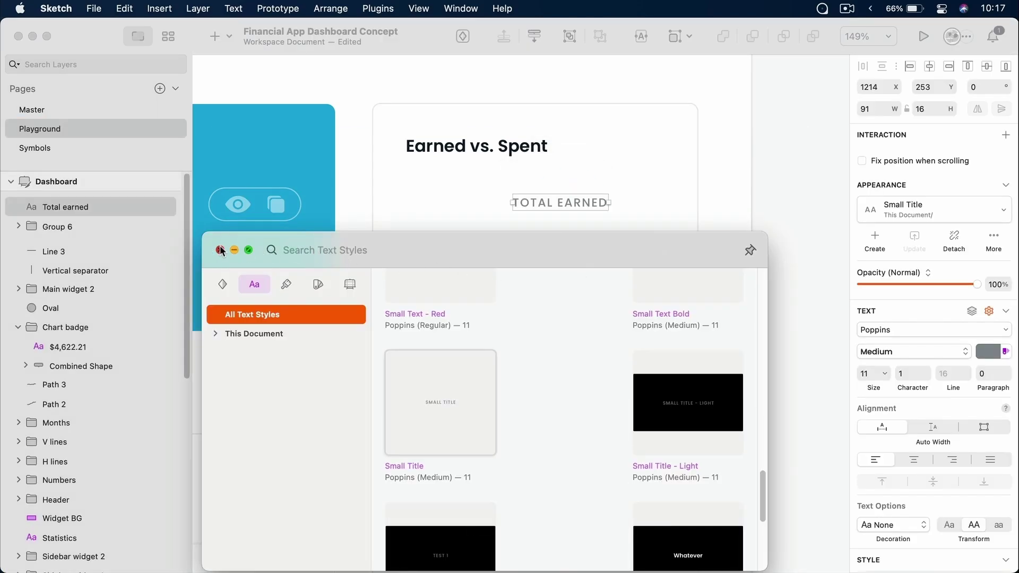
left_click(220, 250)
left_click_drag(563, 201, 469, 176)
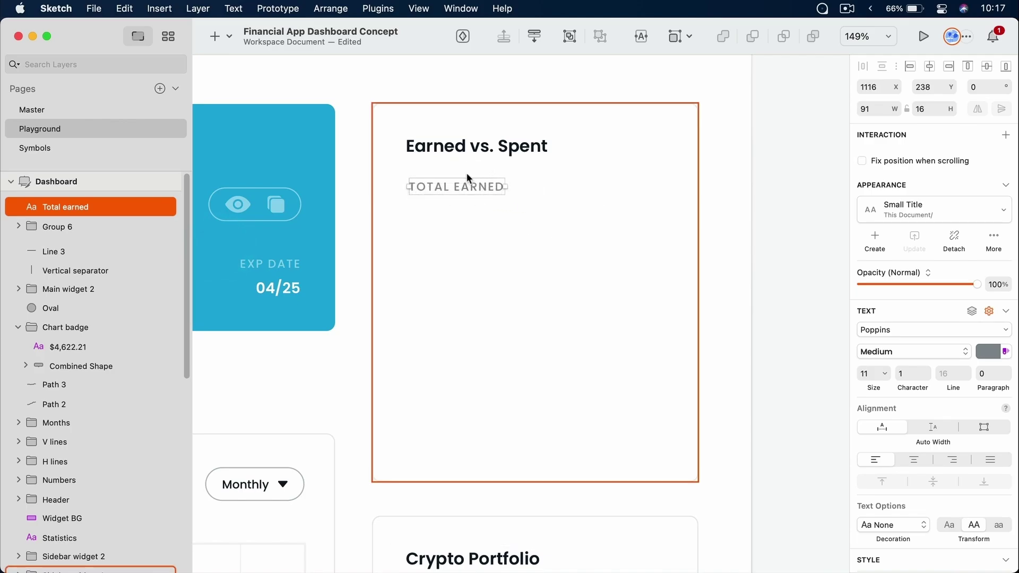
Move the TOTAL EARNED label into the card group below the title, aligned to its left edge
left_click(460, 141)
scroll(63, 374, "down", 3)
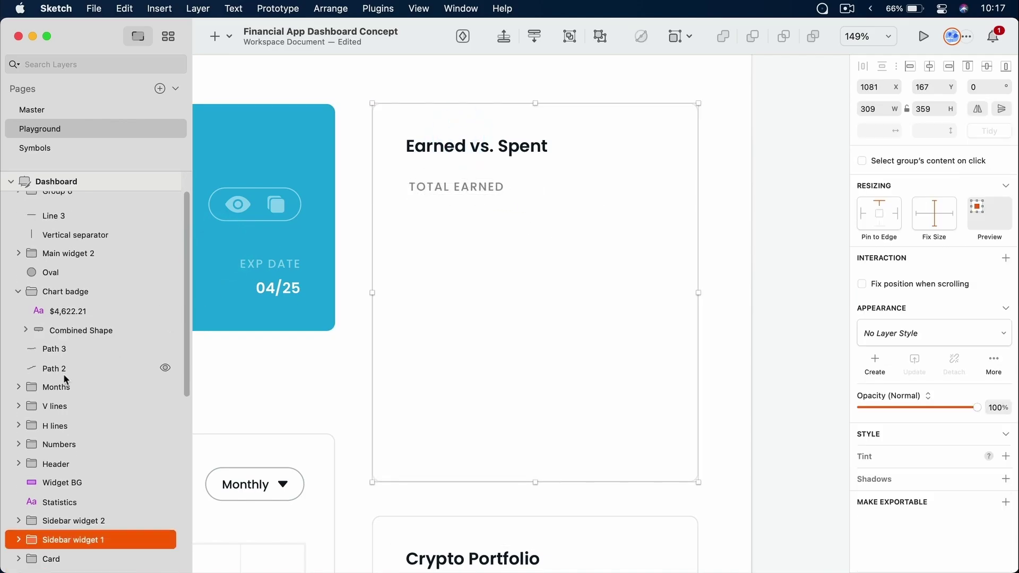
scroll(106, 327, "up", 3)
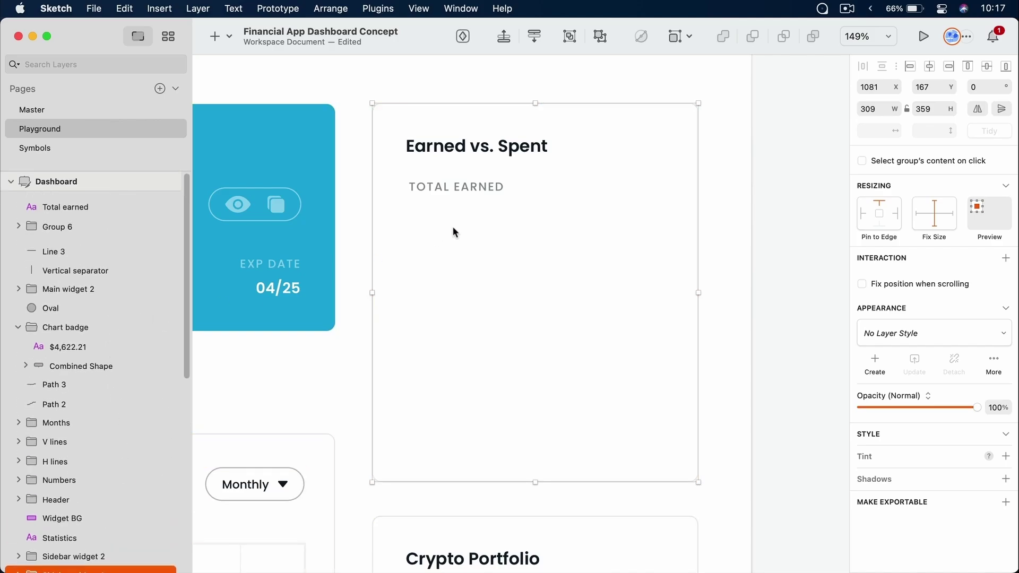
left_click(98, 206)
scroll(85, 292, "down", 1)
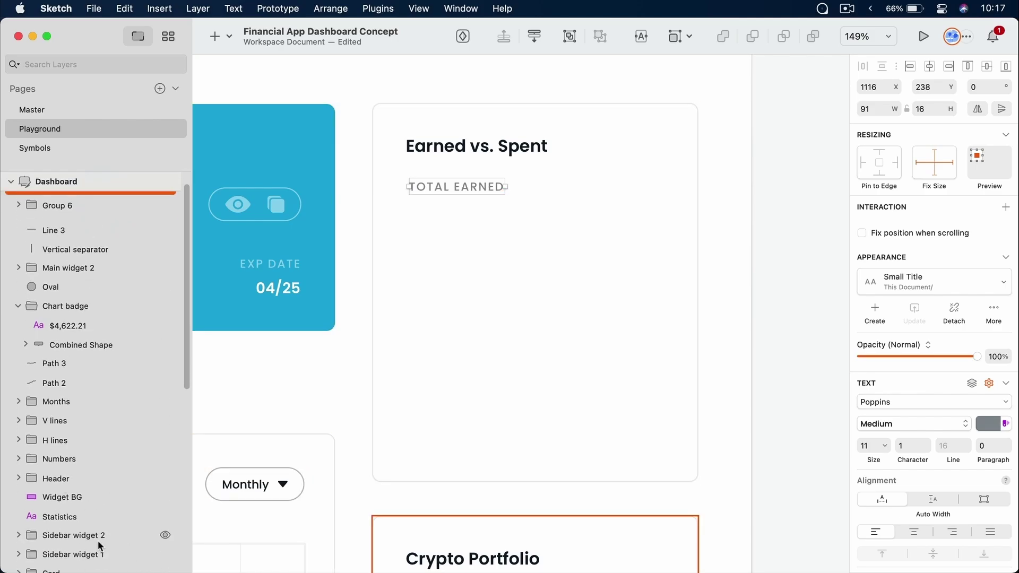
scroll(470, 260, "up", 2)
scroll(470, 260, "down", 5)
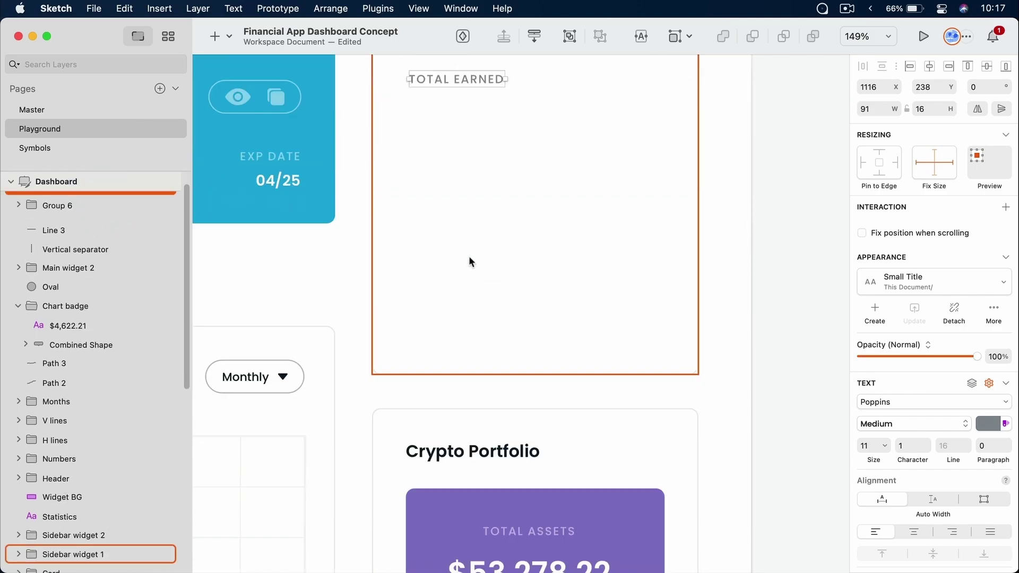
scroll(470, 260, "up", 3)
key("super+x")
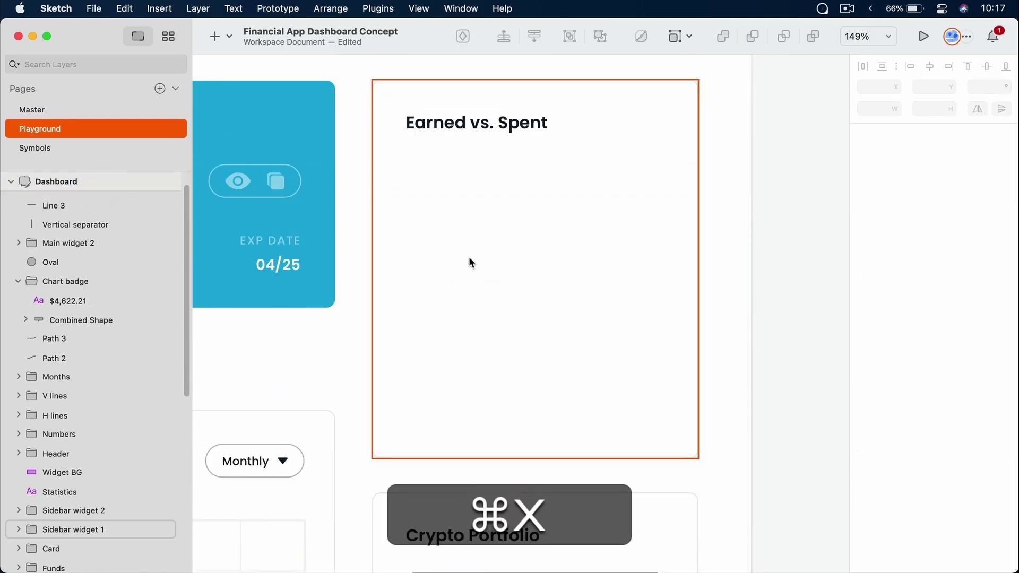
left_click(511, 132, "super")
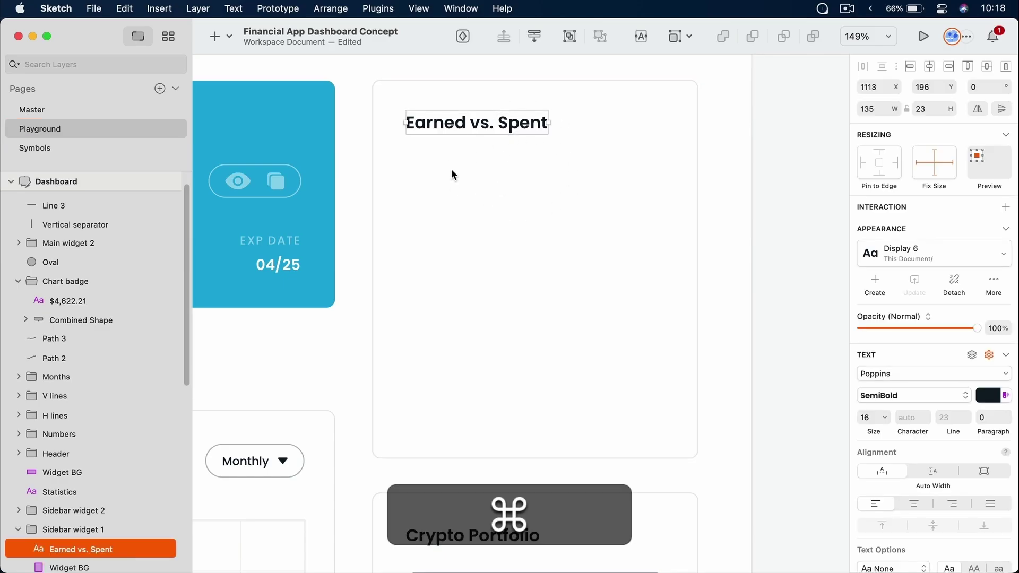
key("super+v")
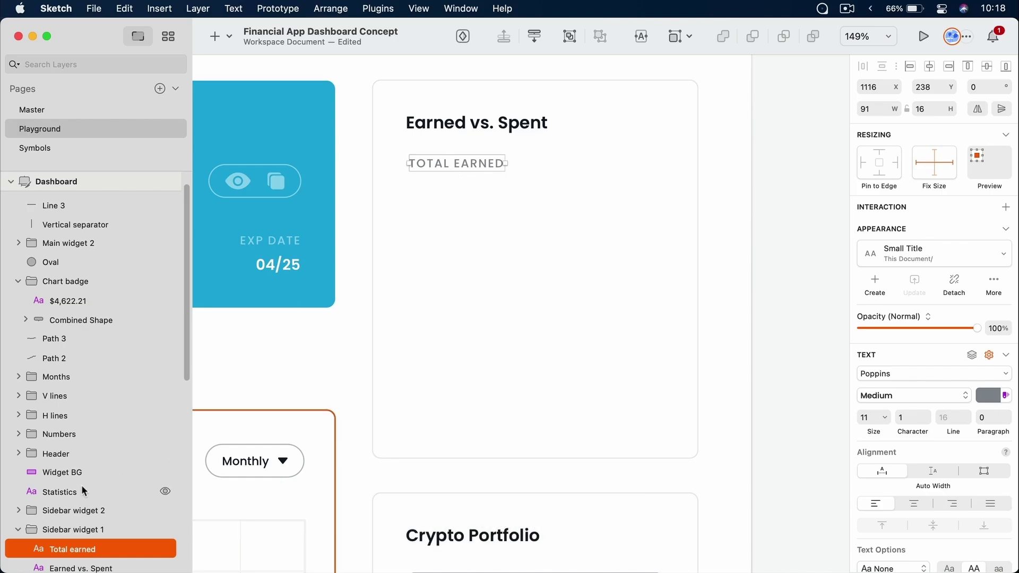
scroll(79, 486, "down", 5)
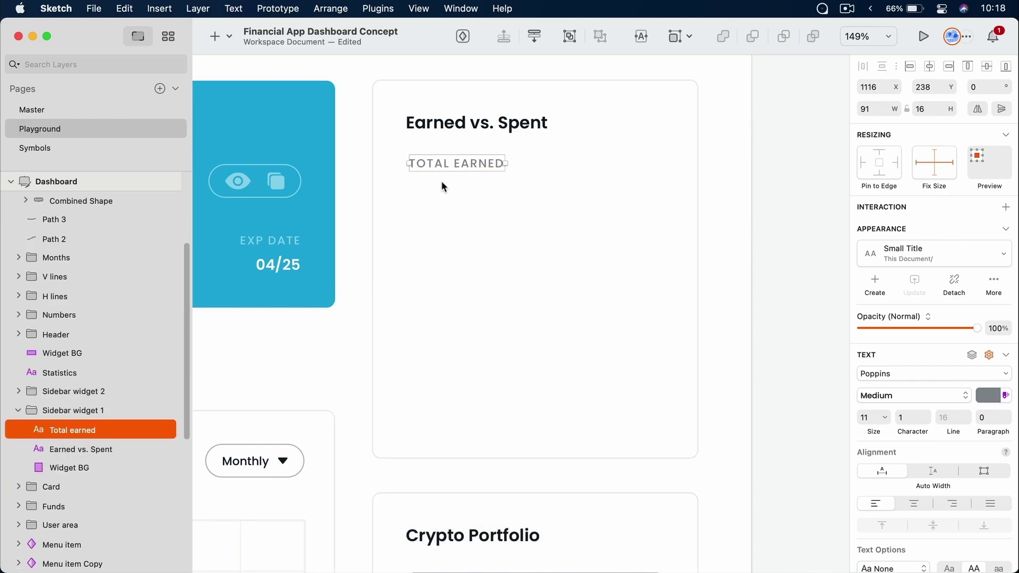
left_click_drag(444, 165, 437, 166)
left_click(487, 237)
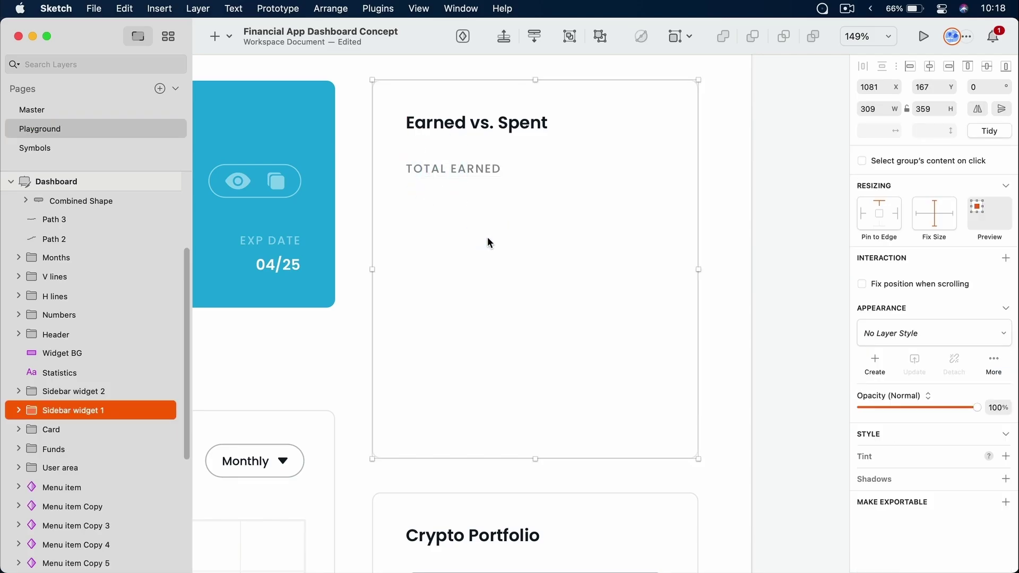
Draw a small rectangle under TOTAL EARNED and place the pasted 8,262.82 text on it
key("r")
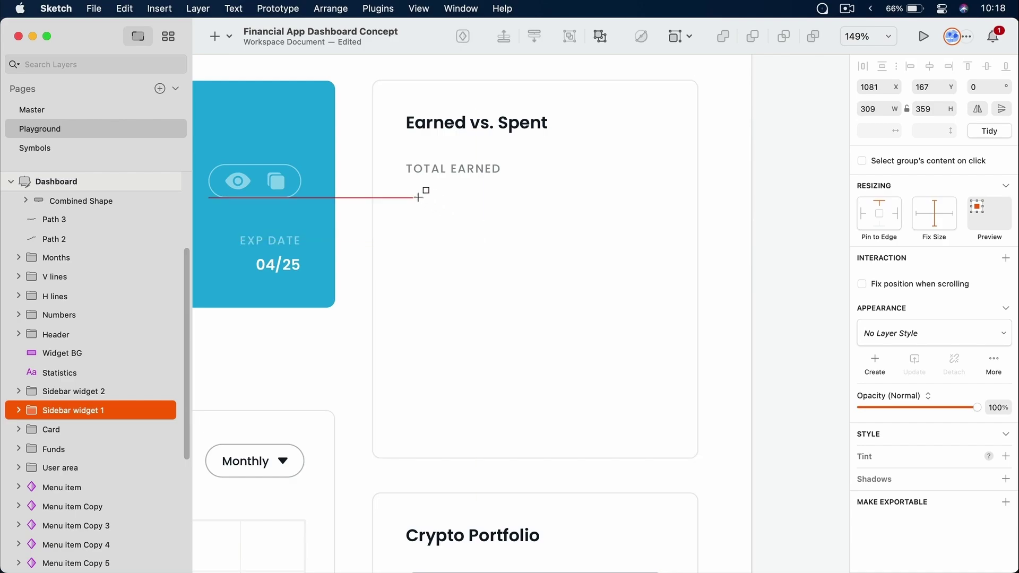
left_click_drag(407, 193, 504, 226)
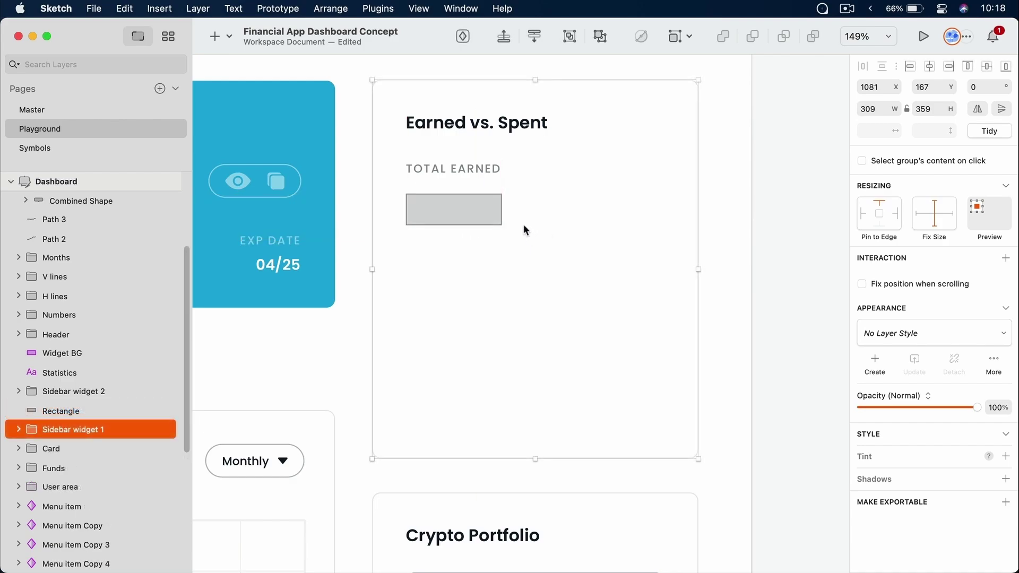
key("t")
left_click(522, 210)
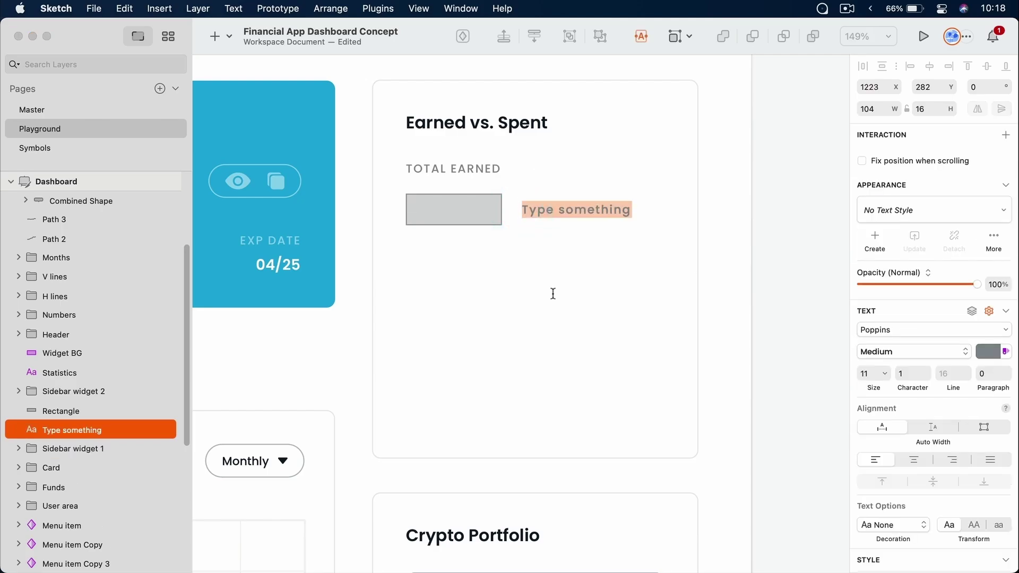
key("super+v")
key("Escape")
left_click_drag(542, 208, 450, 207)
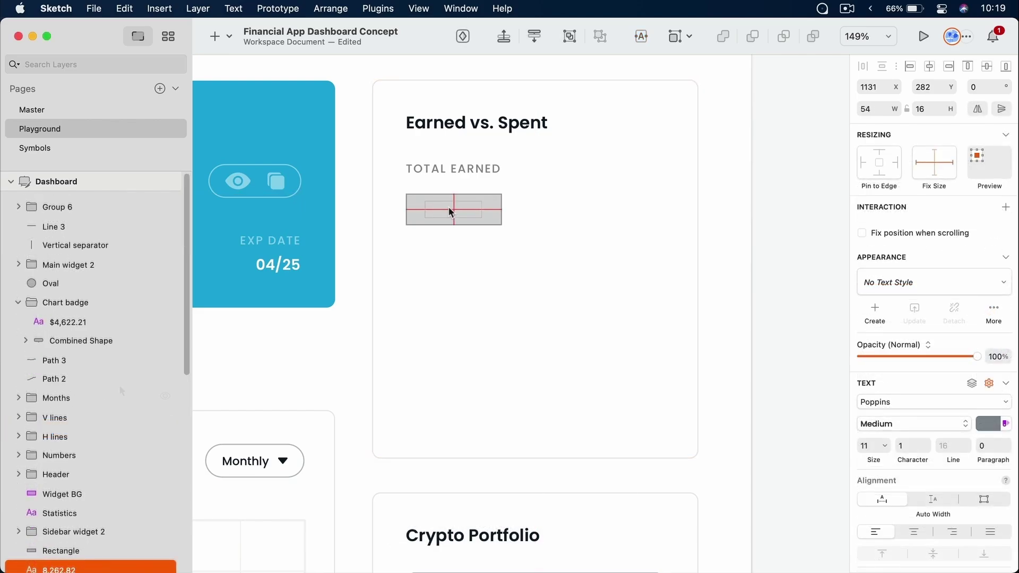
Put the 8,262.82 text layer above the rectangle in the layer stack
scroll(106, 393, "down", 5)
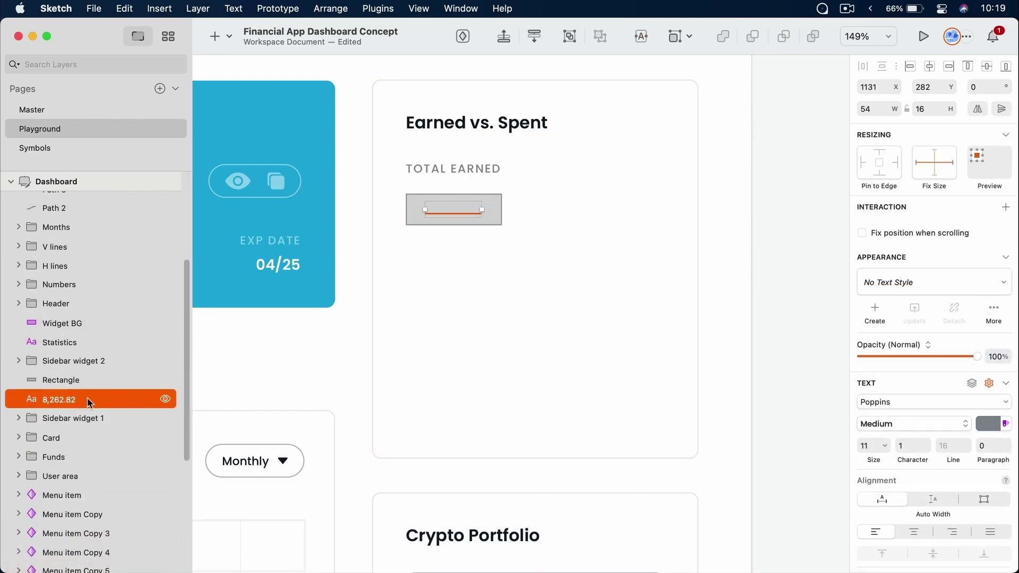
left_click_drag(74, 394, 80, 372)
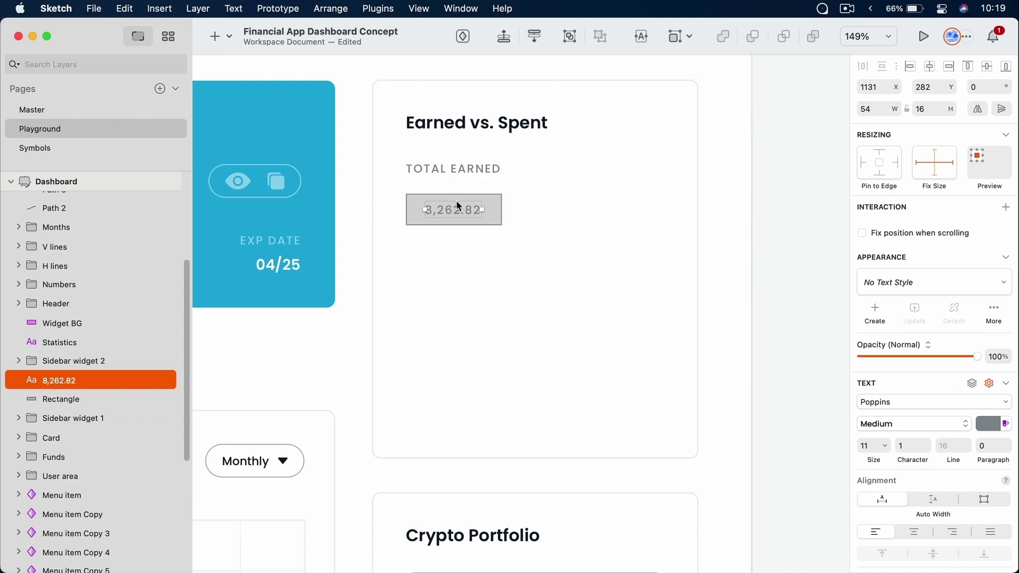
key("super")
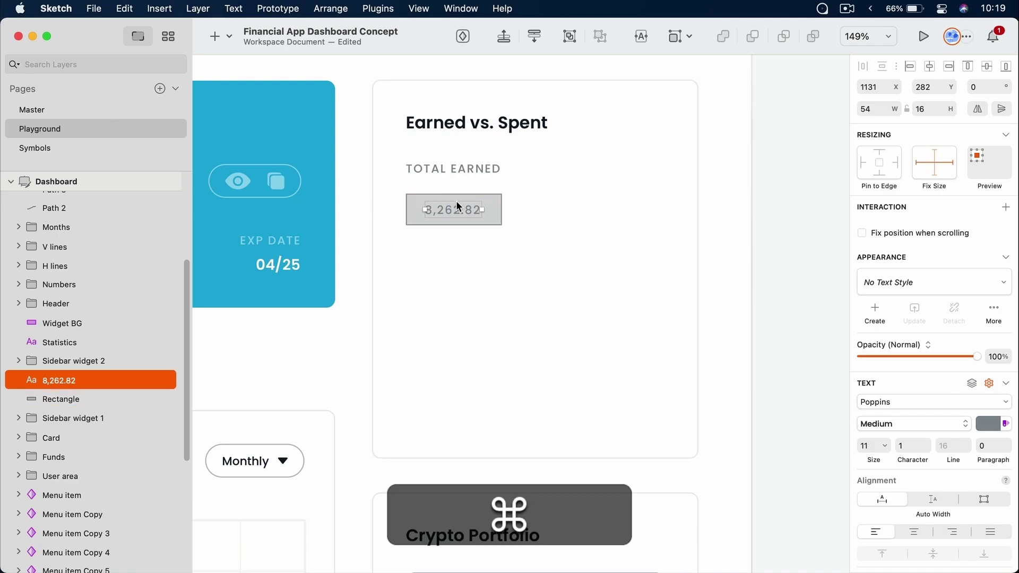
key("super+bracketleft")
key("super+bracketright")
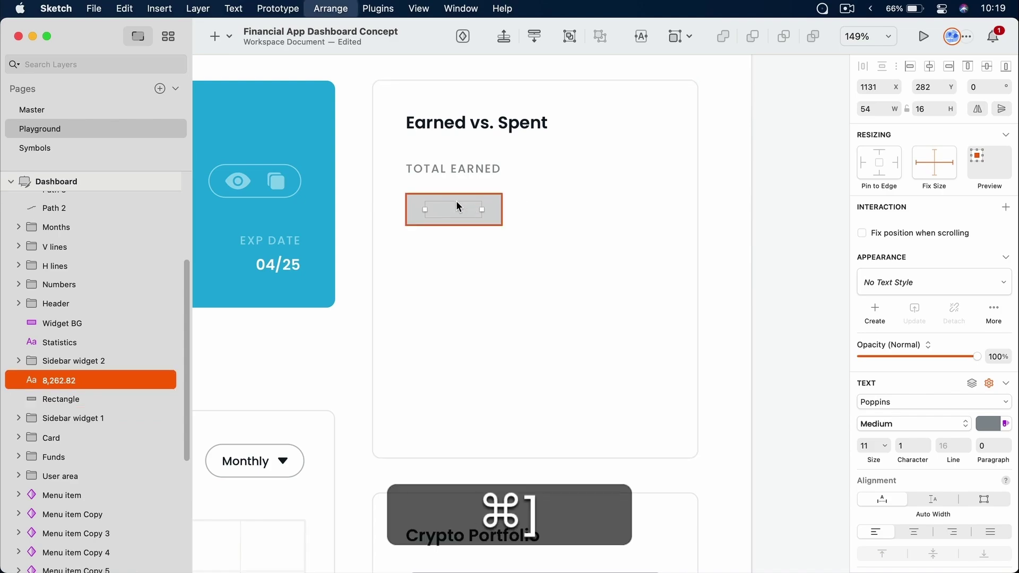
key("super+bracketleft")
key("super+bracketright")
key("super+bracketleft")
key("super+bracketright")
key("super+bracketleft")
key("super+bracketright")
key("super+bracketleft")
key("super+bracketright")
key("super+bracketleft")
key("super+bracketright")
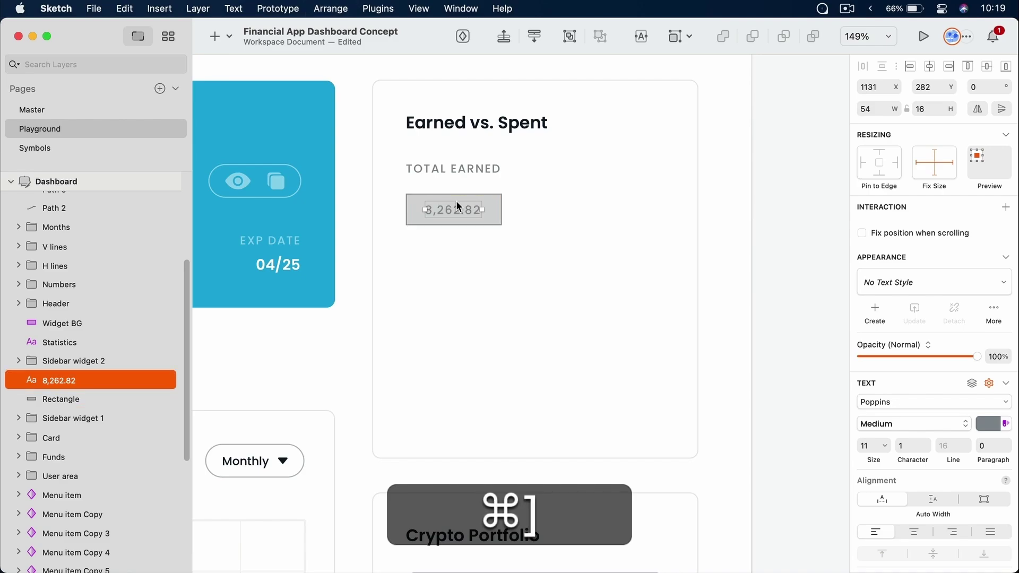
Apply the document text style Body Bold - Light to the 8,262.82 amount
scroll(456, 201, "up", 5)
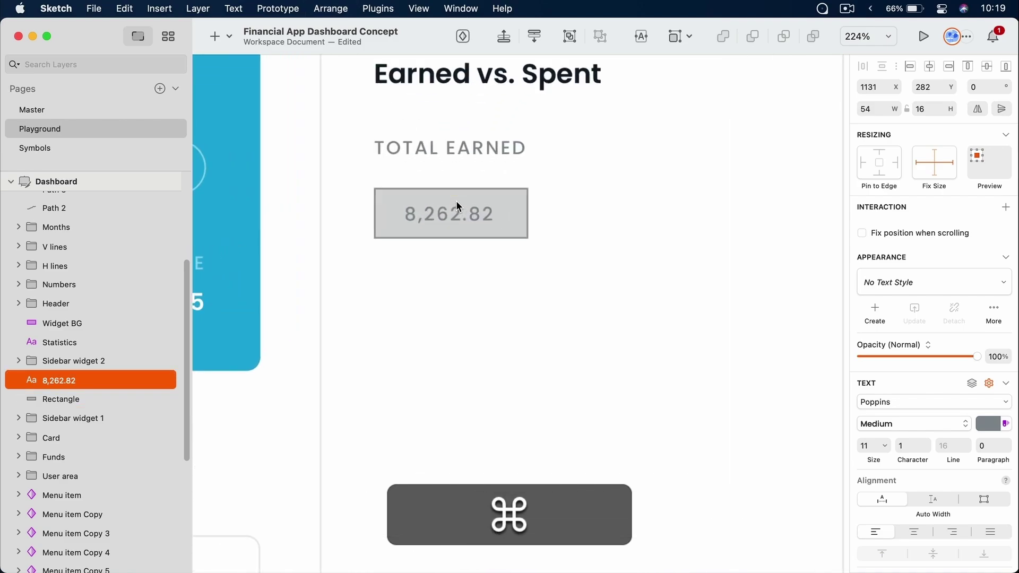
left_click(932, 277)
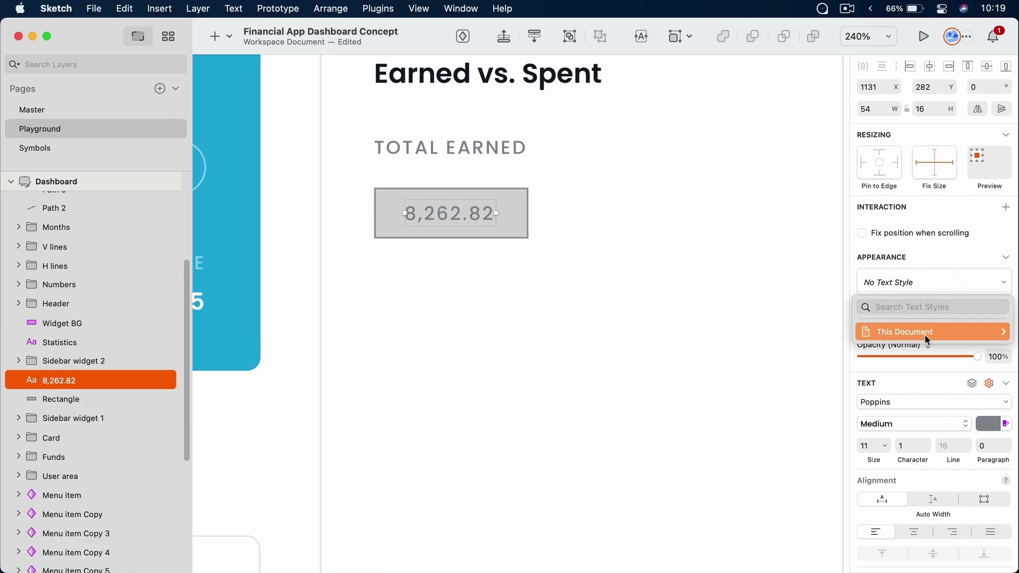
mouse_move(924, 335)
scroll(789, 269, "down", 3)
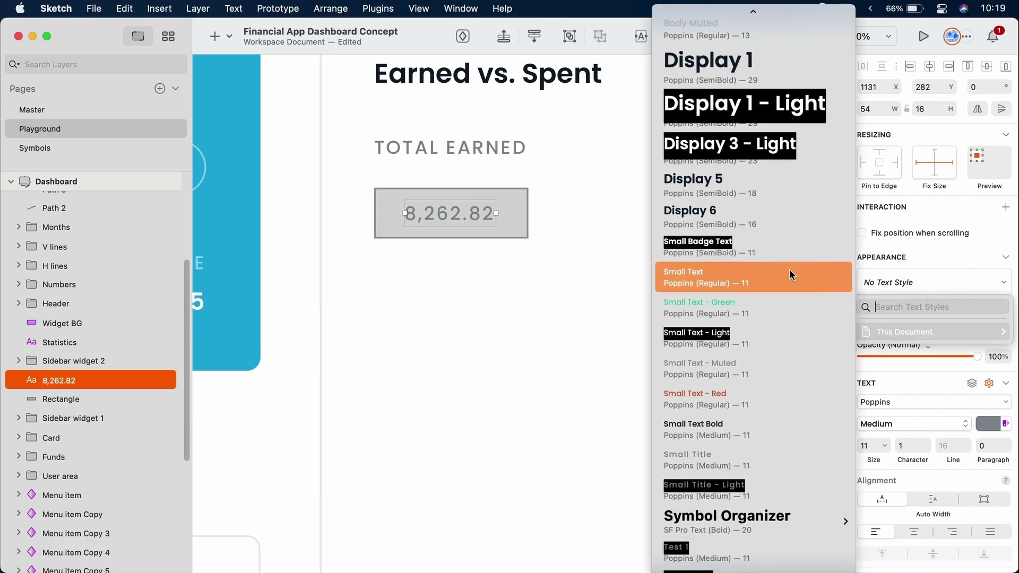
scroll(789, 269, "up", 3)
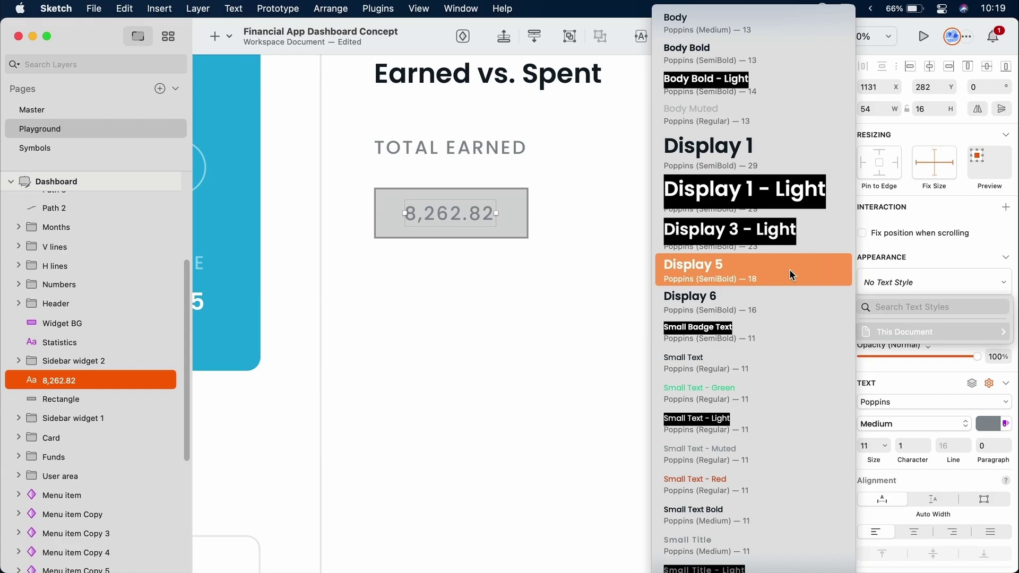
left_click(757, 88)
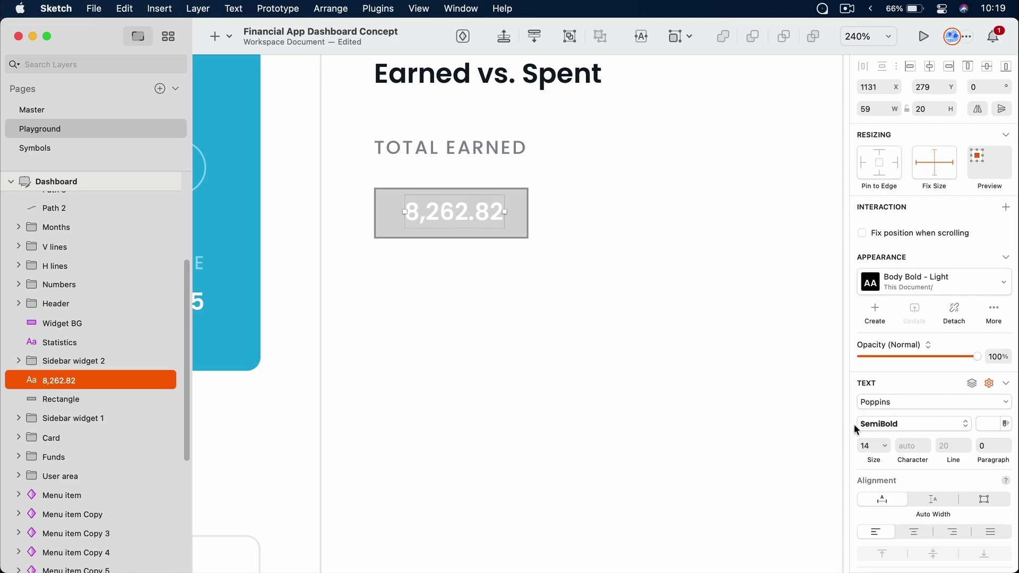
Make the box borderless with the document Green fill and a corner radius of 8
left_click(519, 206)
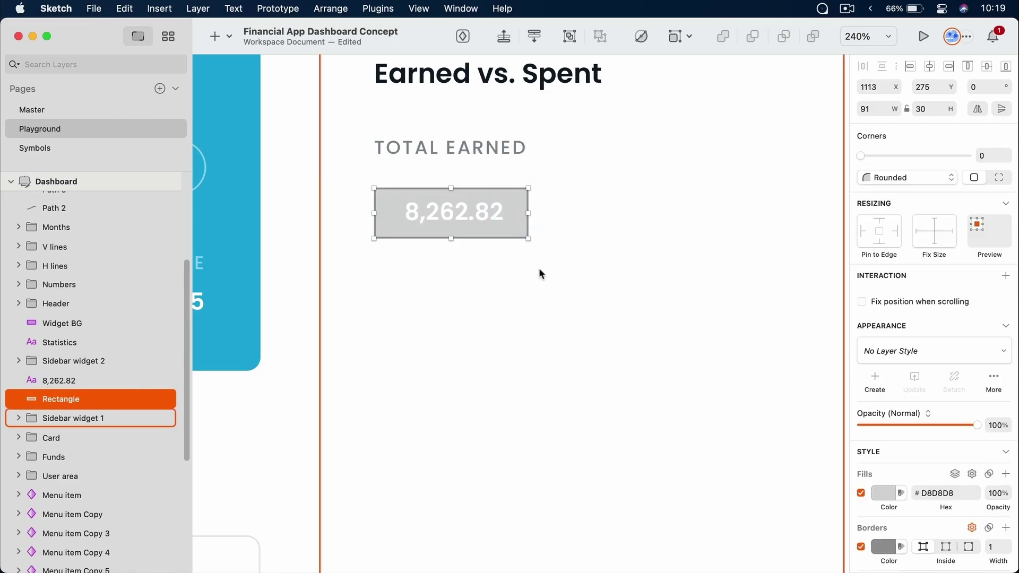
scroll(896, 353, "down", 5)
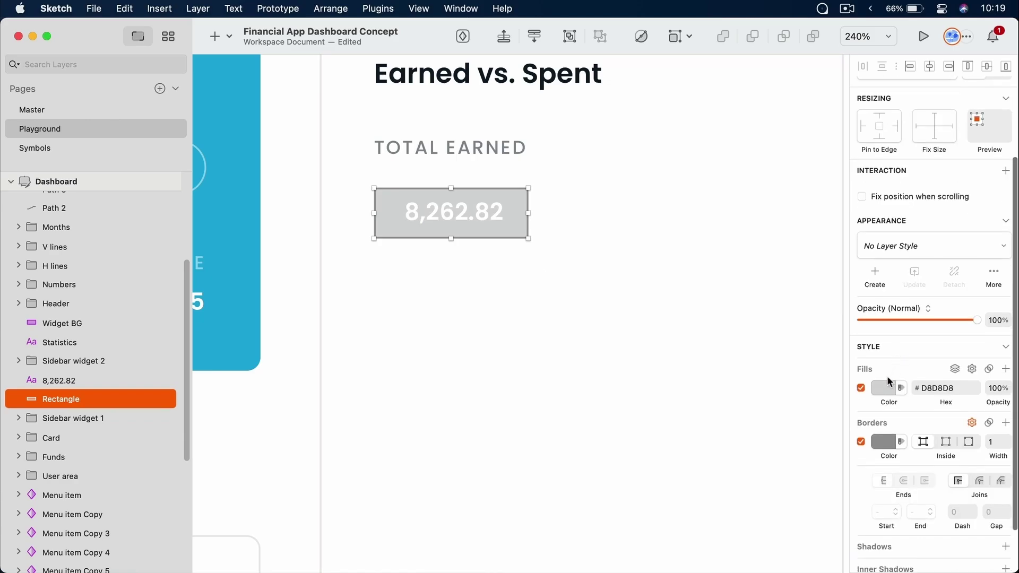
left_click(861, 442)
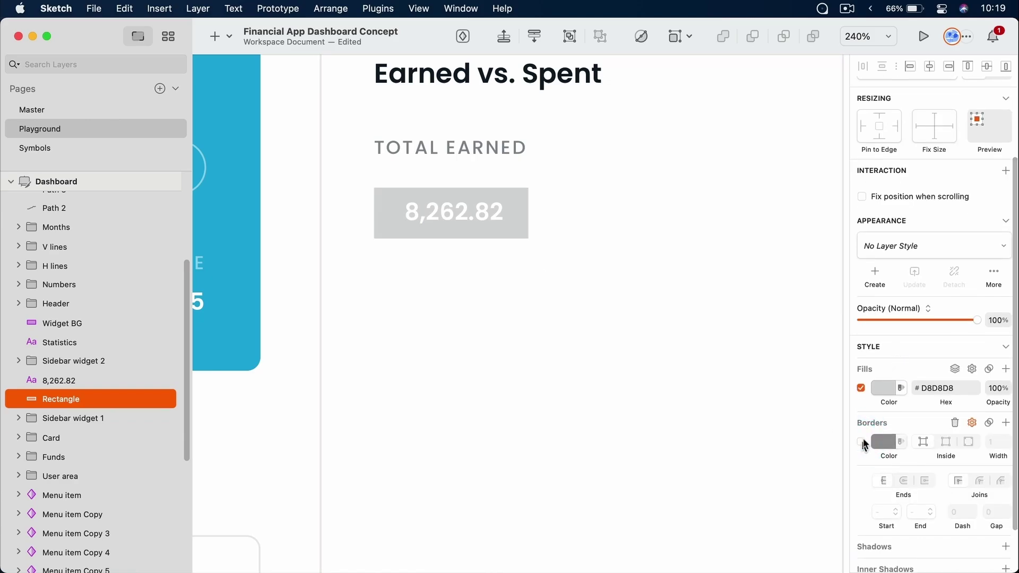
left_click(884, 388)
scroll(926, 454, "down", 3)
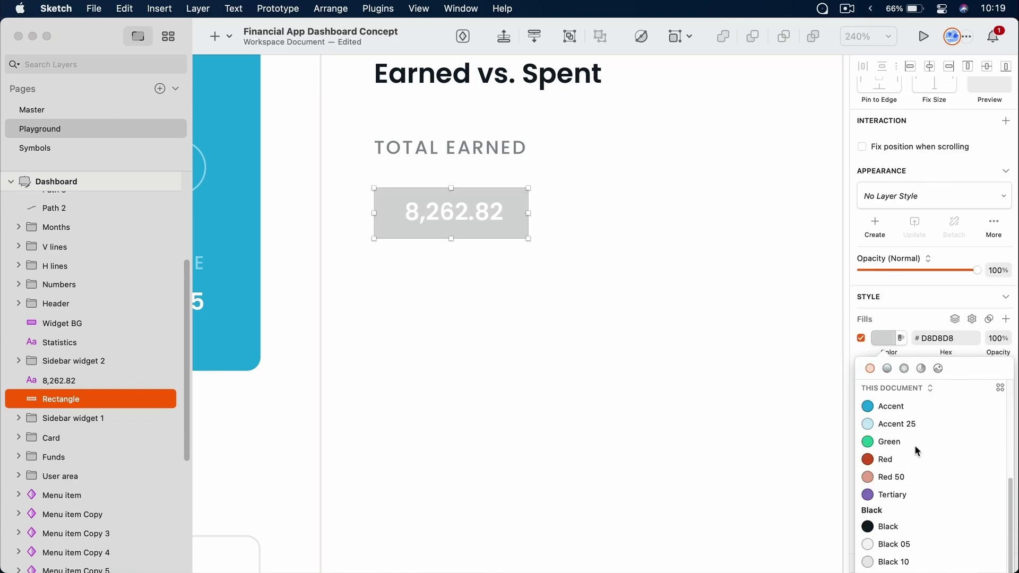
left_click(914, 444)
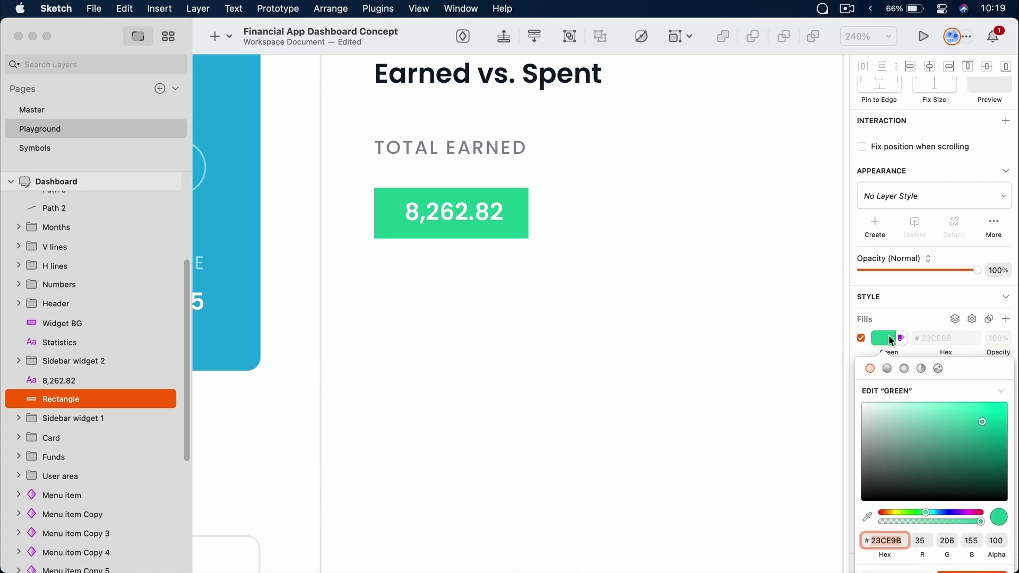
left_click(891, 340)
scroll(935, 200, "up", 4)
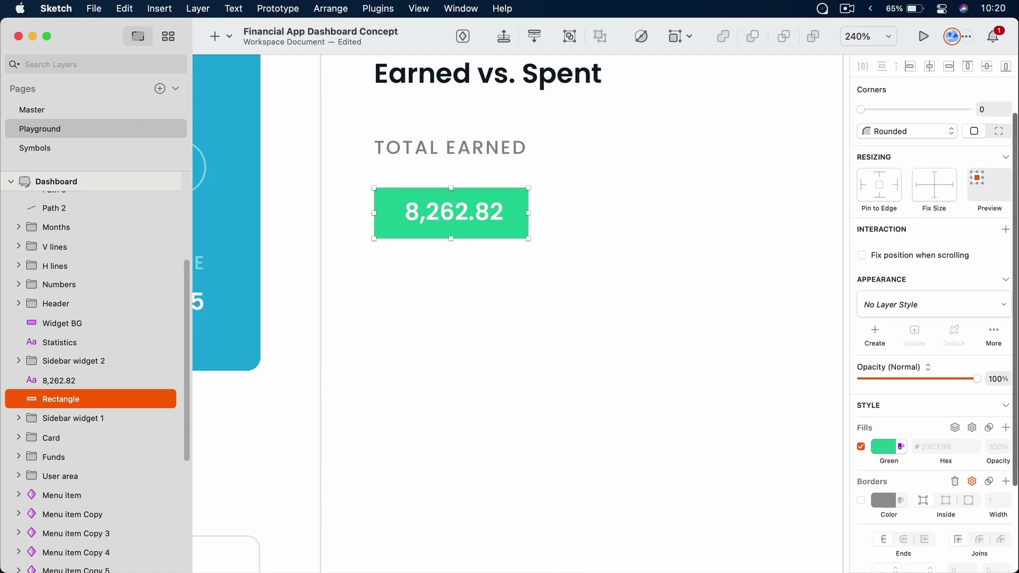
scroll(935, 200, "up", 2)
left_click(1007, 151)
left_click(1007, 151)
left_click(1007, 151)
left_click(1007, 151)
left_click(1007, 151)
left_click(1007, 151)
left_click(1008, 153)
left_click(1008, 153)
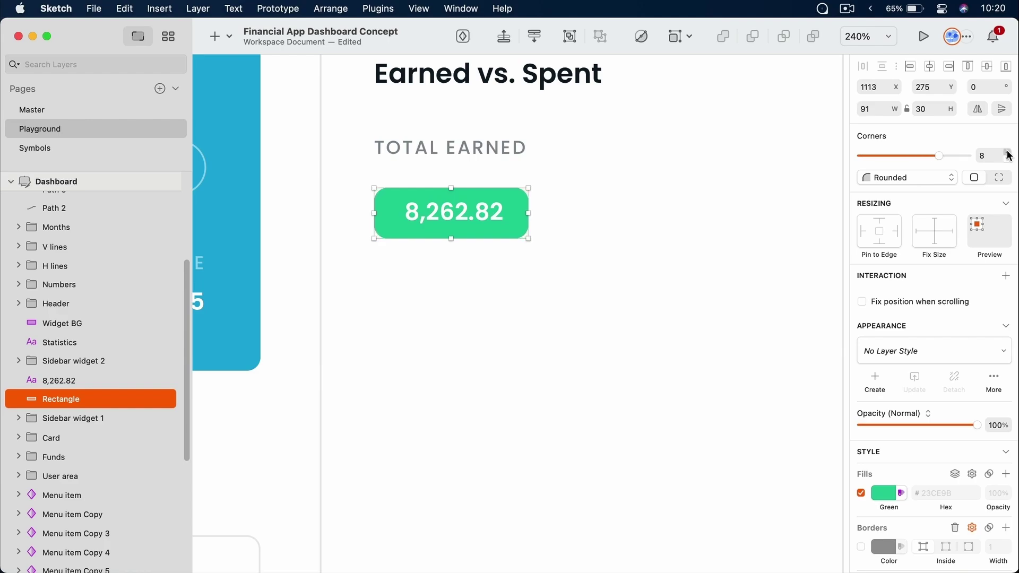
Centre the 8,262.82 amount in the green badge by nudging it and making the badge taller
left_click(579, 227)
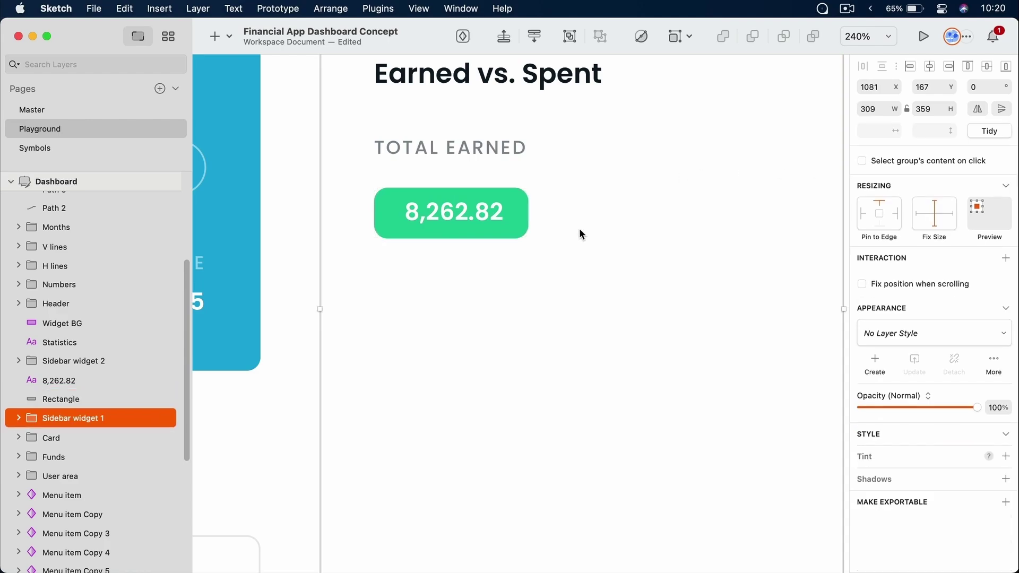
left_click(451, 212, "super")
left_click_drag(460, 210, 455, 211)
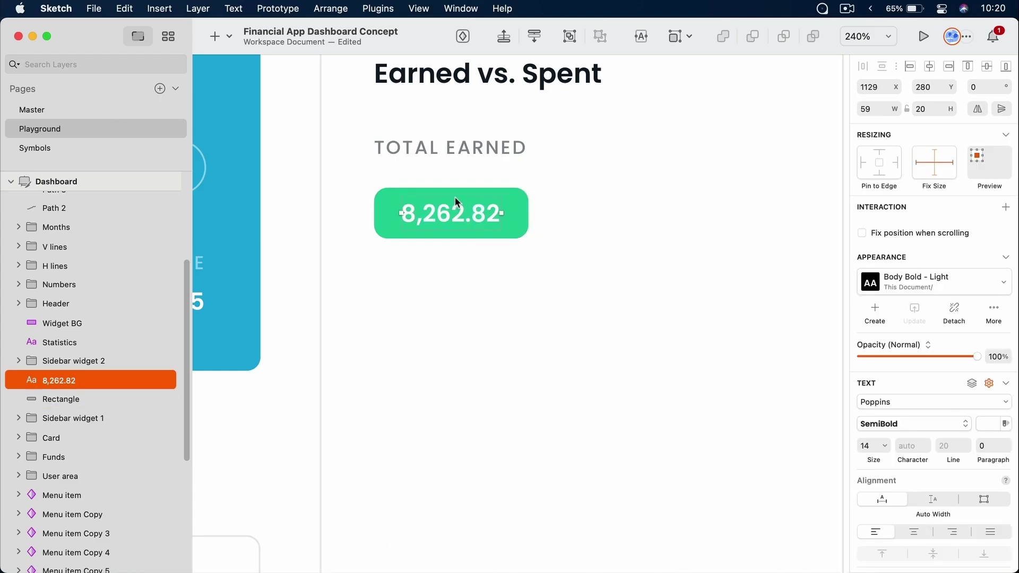
key("alt")
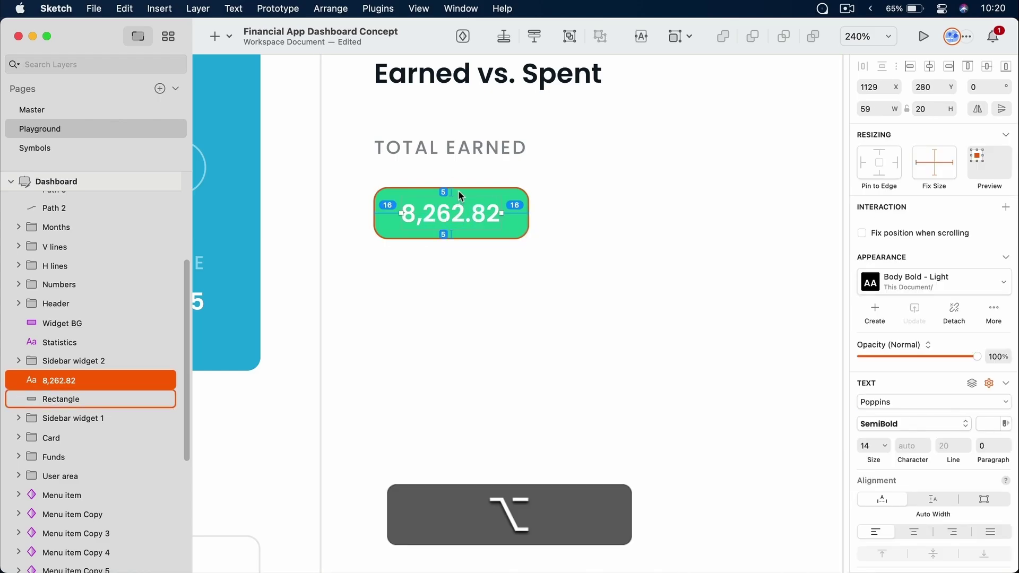
key("alt+Down")
key("alt+Down")
key("alt+Down")
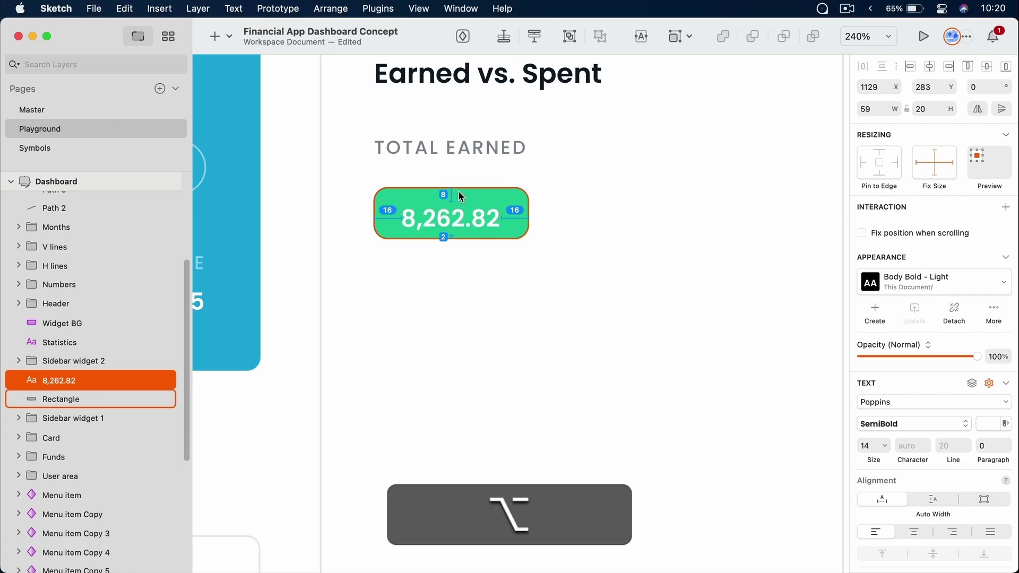
left_click(515, 212, "alt+super")
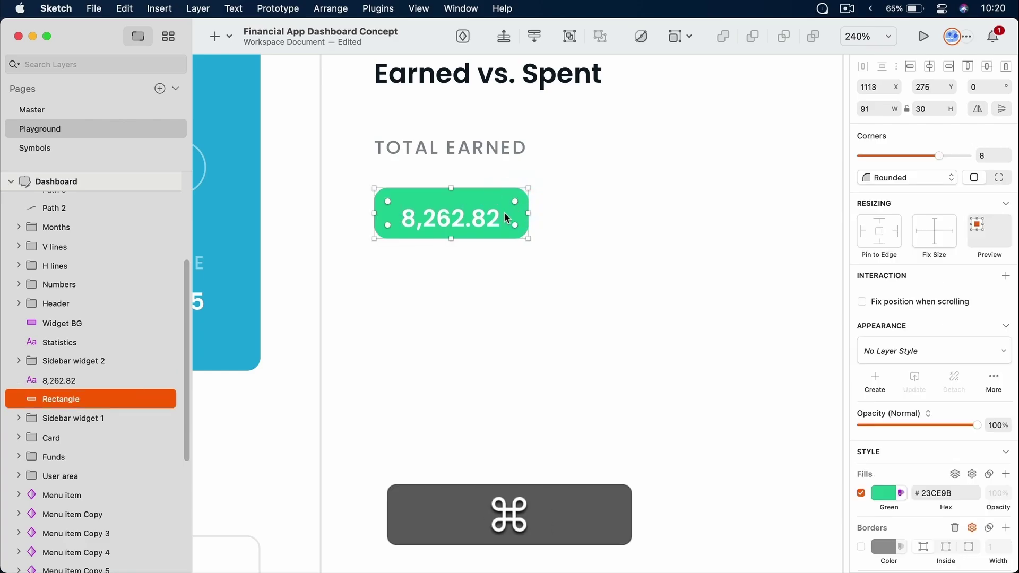
key("super+Down")
key("super+Down")
key("super+Down")
key("super+Down")
key("super+Down")
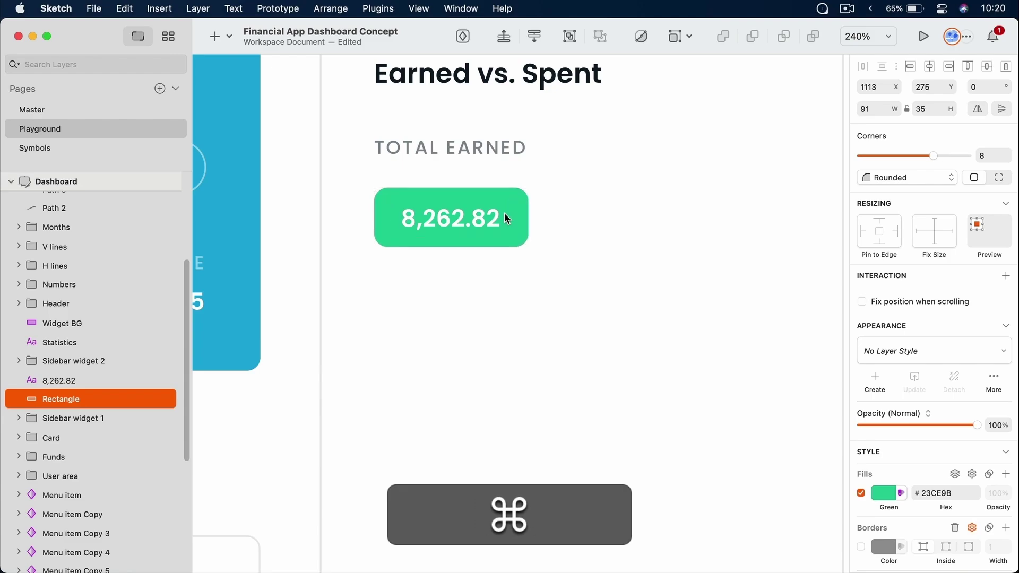
key("alt")
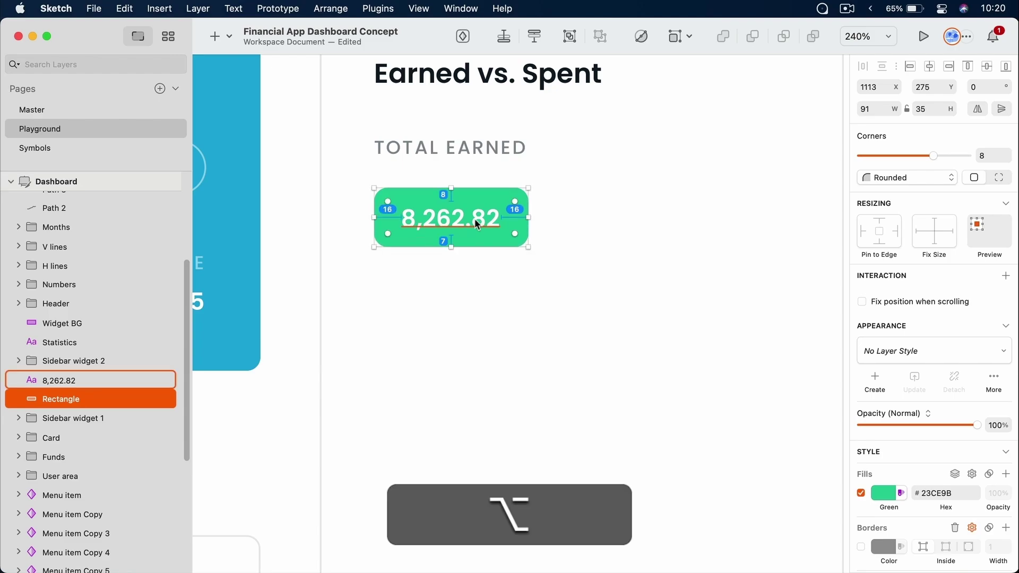
key("alt+super+Down")
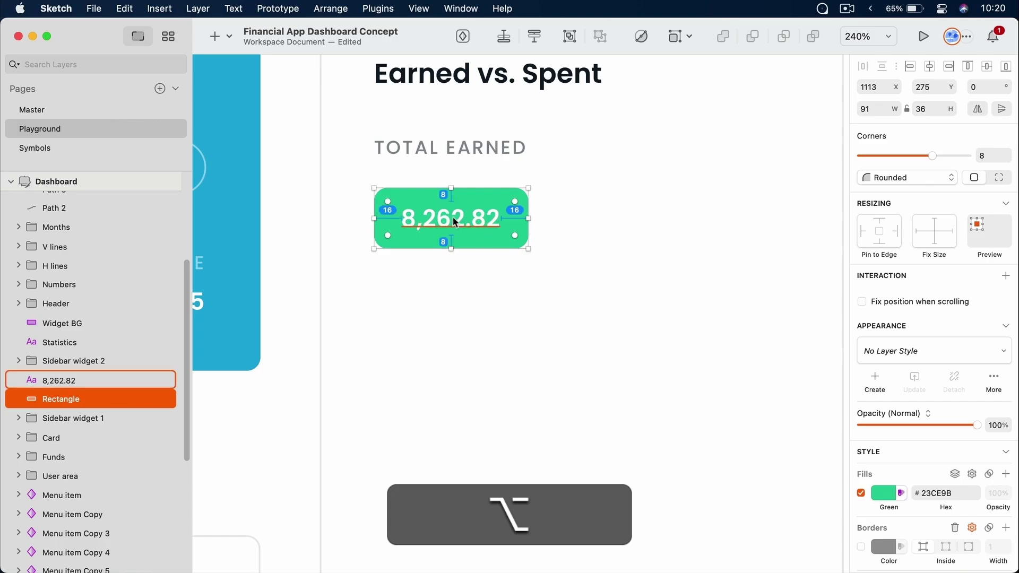
Group the amount with the green box as Group 7 inside the card, 8 px below TOTAL EARNED
left_click(553, 428)
left_click(93, 380)
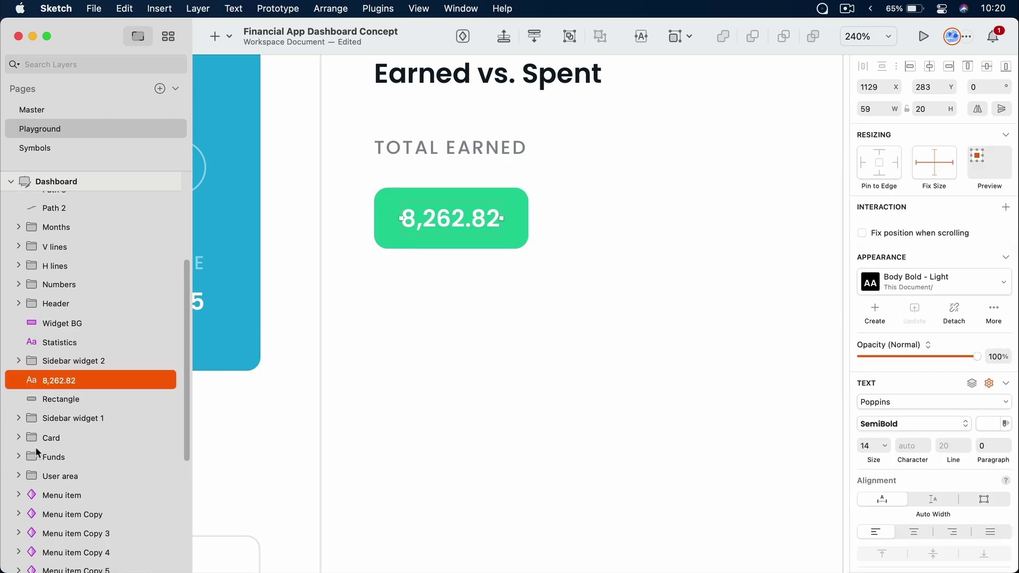
left_click(80, 398, "shift")
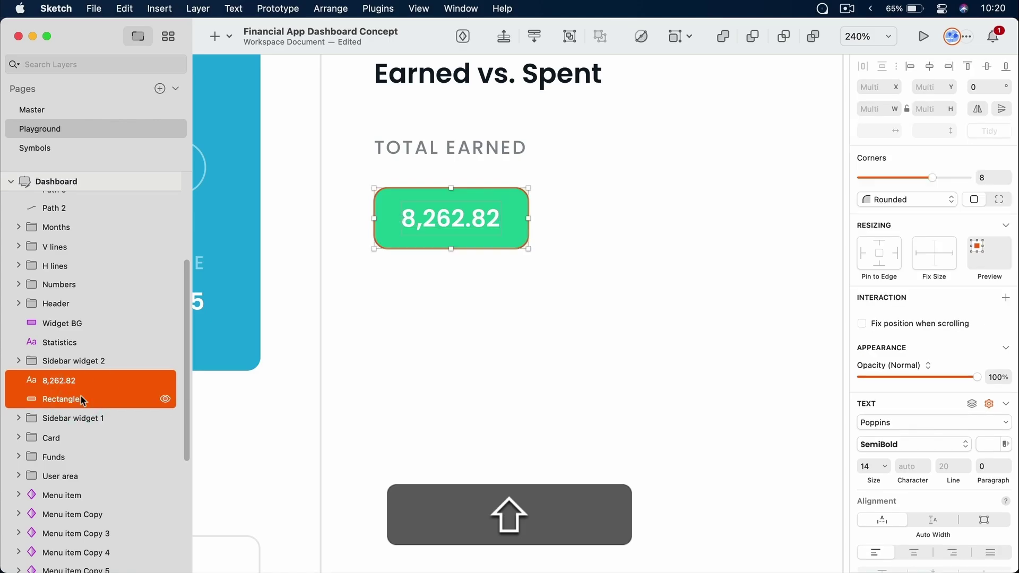
key("super+g")
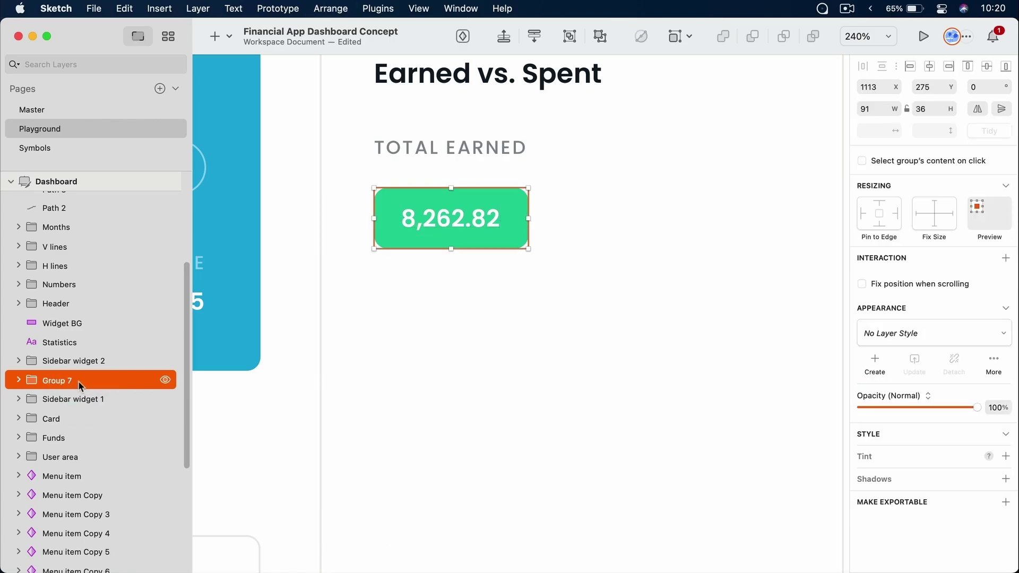
left_click_drag(71, 385, 71, 399)
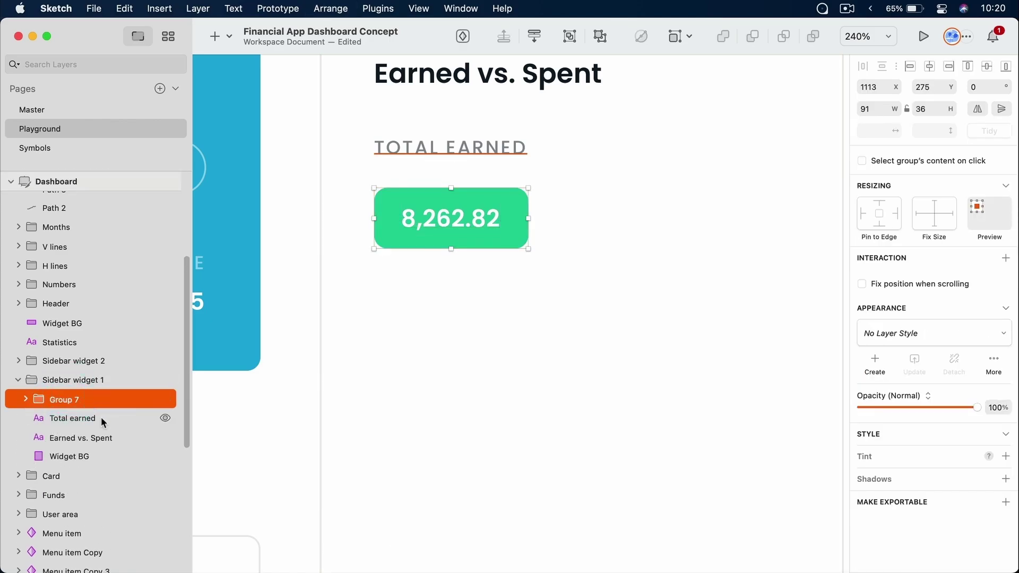
left_click_drag(475, 204, 473, 189)
scroll(472, 181, "up", 5)
scroll(472, 181, "right", 4)
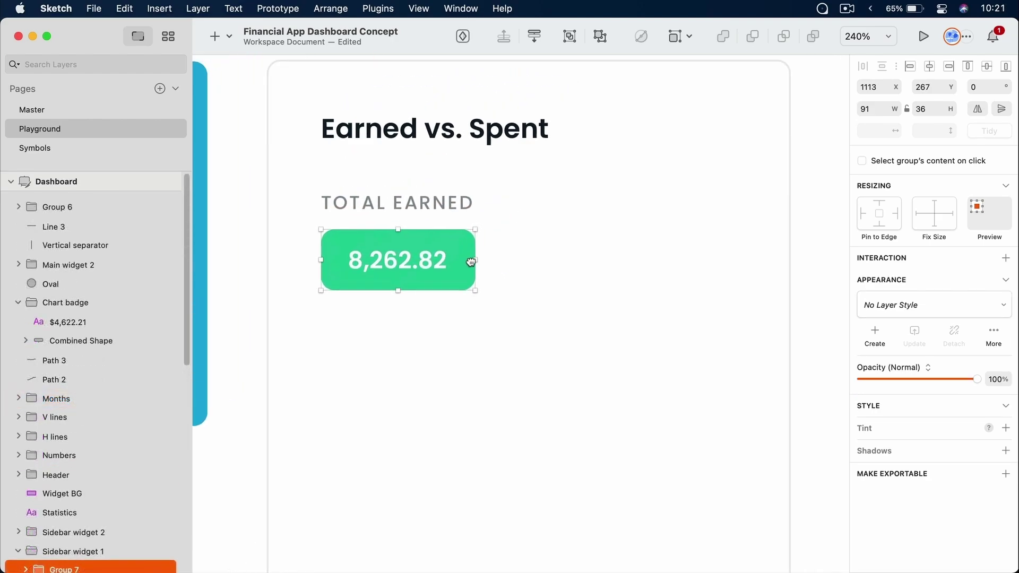
left_click(463, 228)
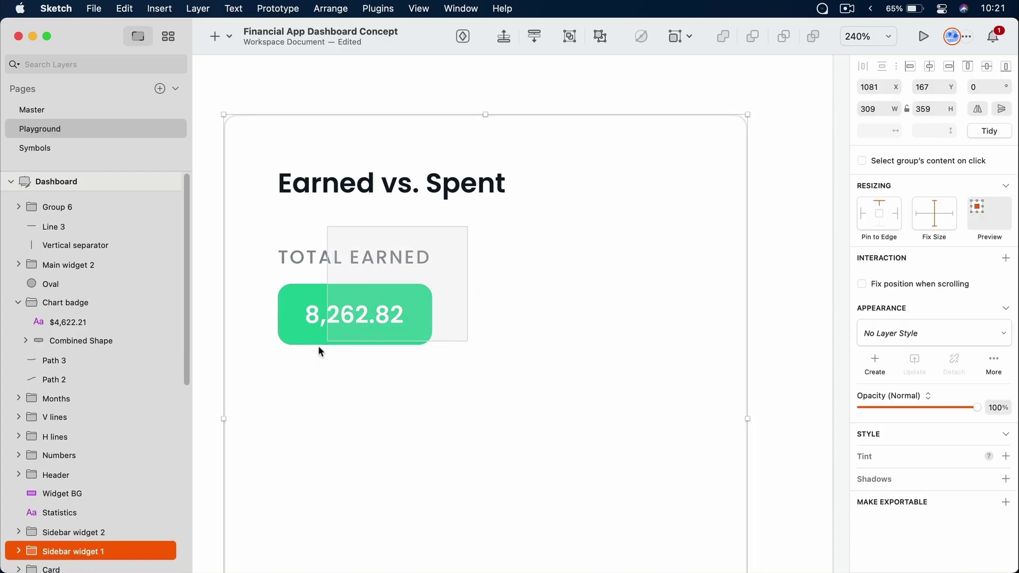
Duplicate the TOTAL EARNED label and badge to the right and relabel the copy 'Total spent'
double_click(326, 313)
left_click(388, 256, "shift")
key("super+d")
left_click_drag(403, 313, 572, 317)
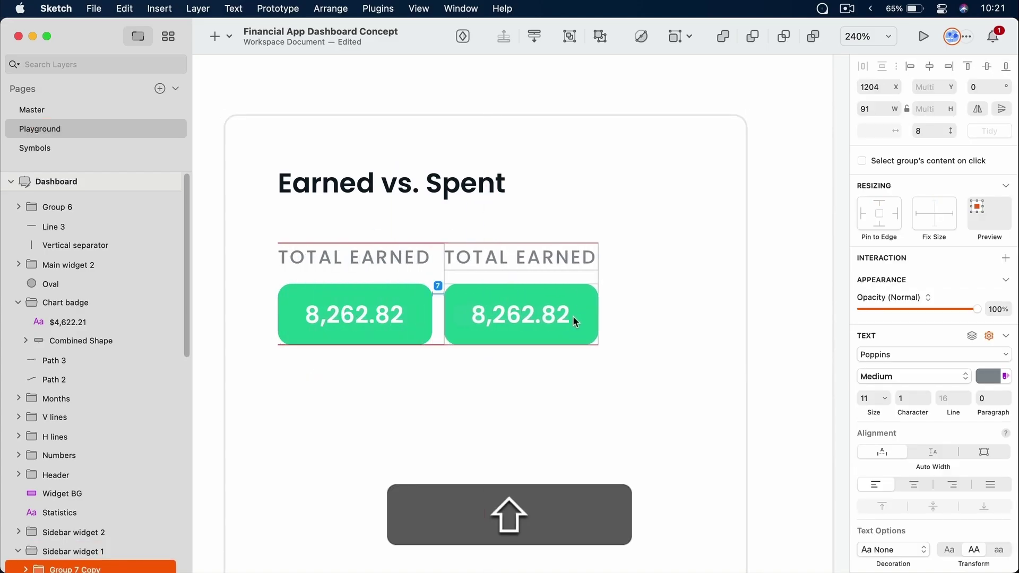
double_click(531, 257)
type("Total spent")
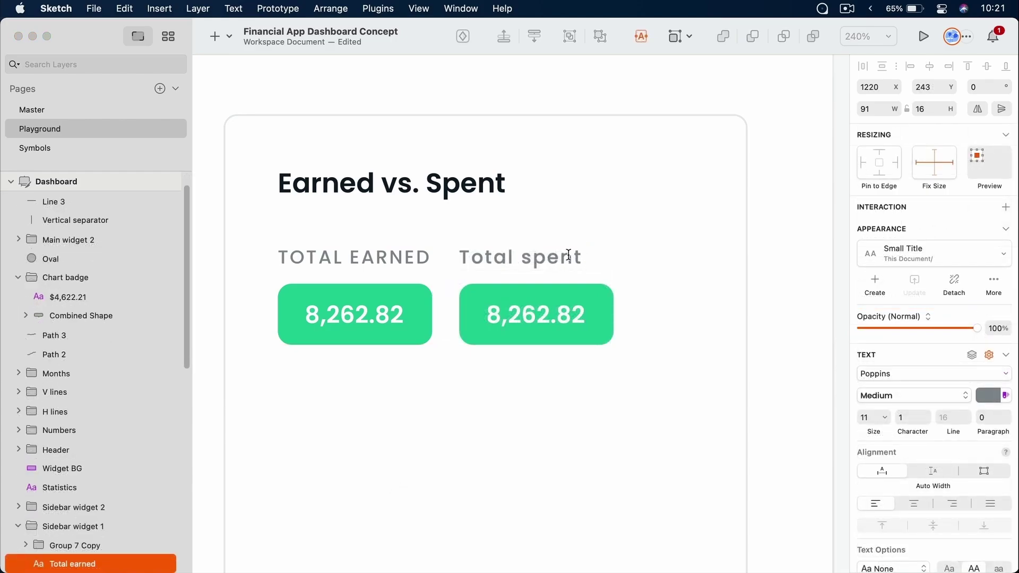
key("Escape")
Replace the copied badge's amount with $1,294.78
left_click(560, 319, "super")
double_click(560, 318)
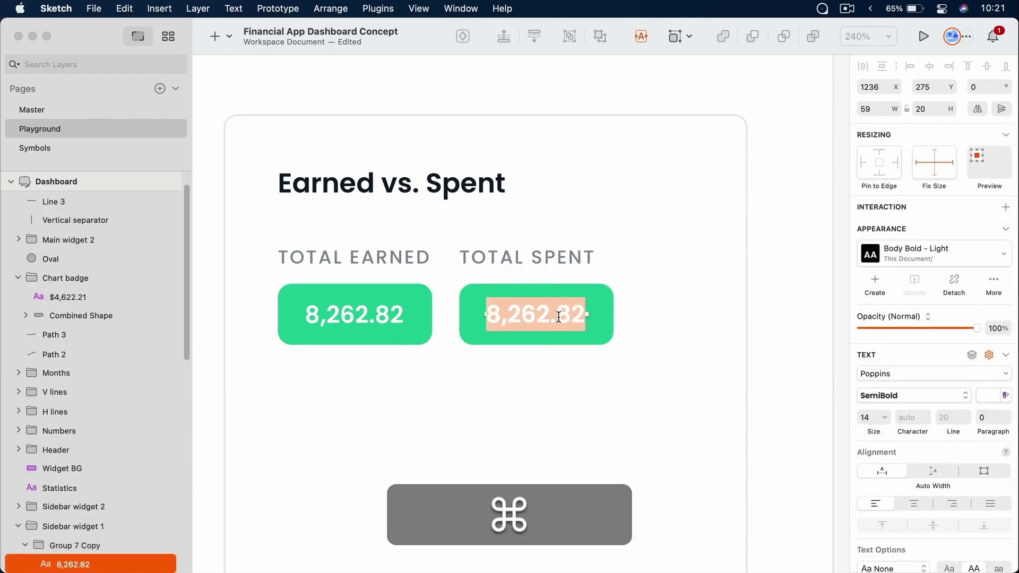
type("$1,294.78")
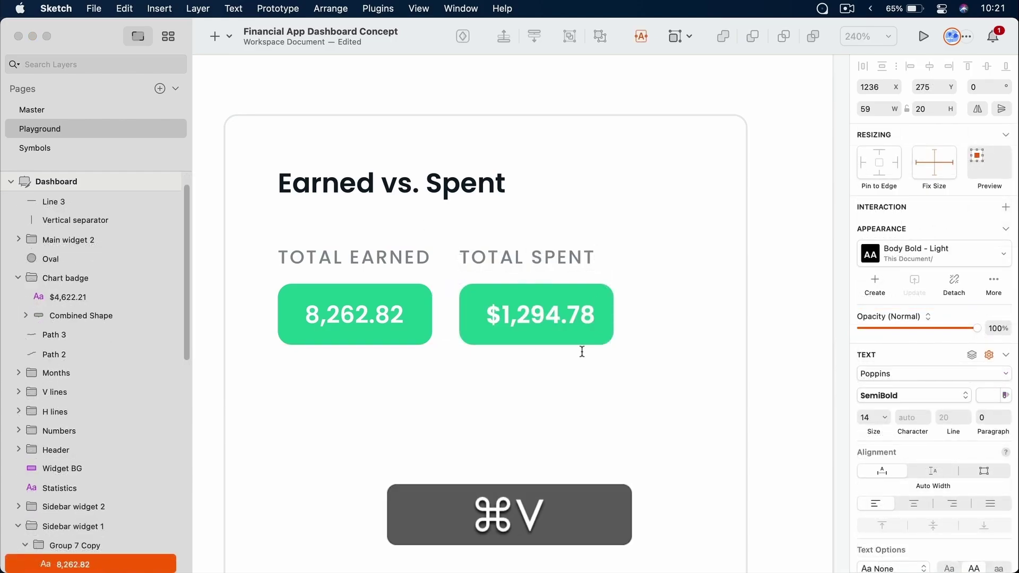
Prefix the earned amount with $ so it reads $8,262.82
left_click(354, 312)
left_click(353, 313)
double_click(353, 313)
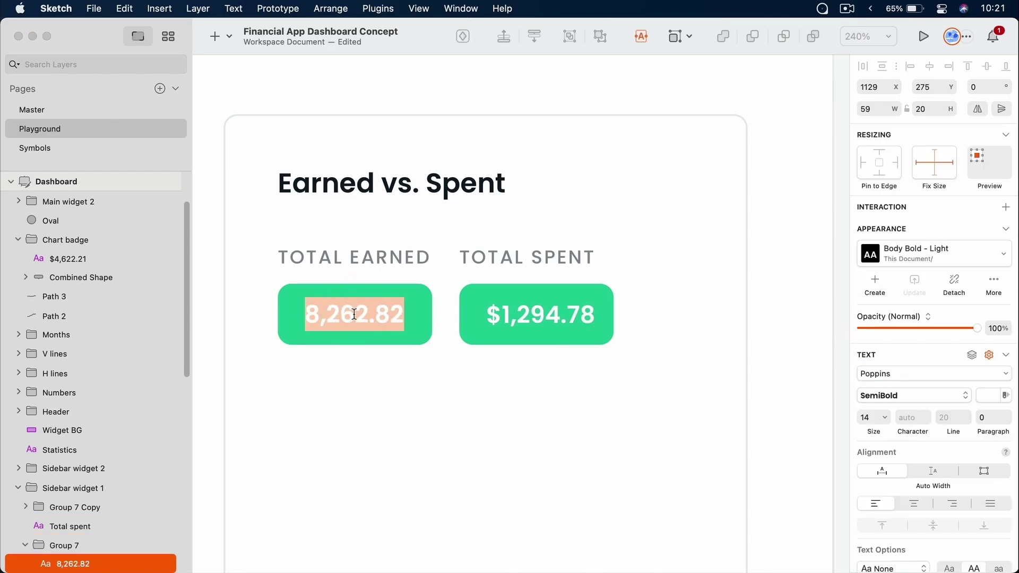
key("shift+Left")
type("$")
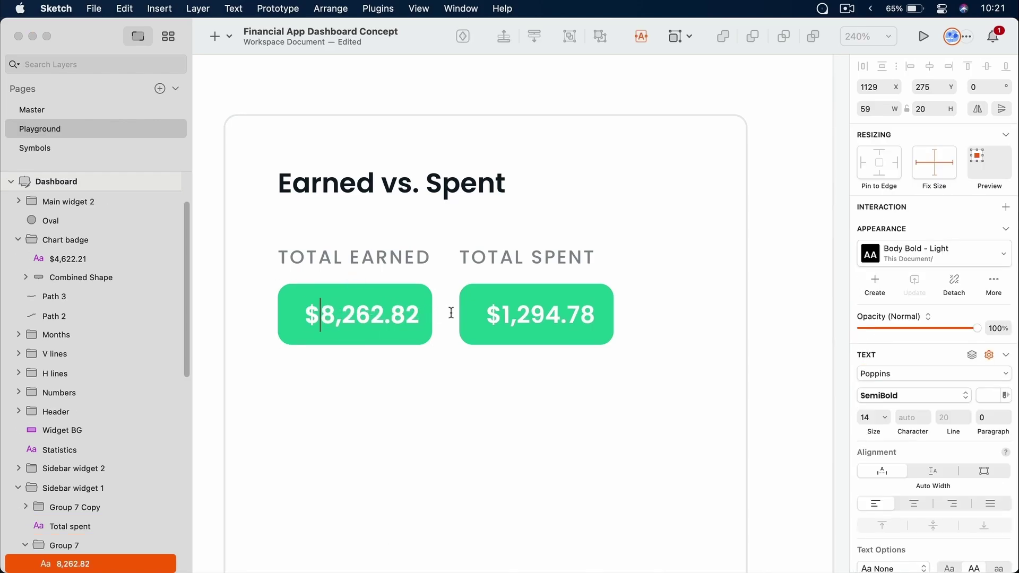
left_click(600, 365)
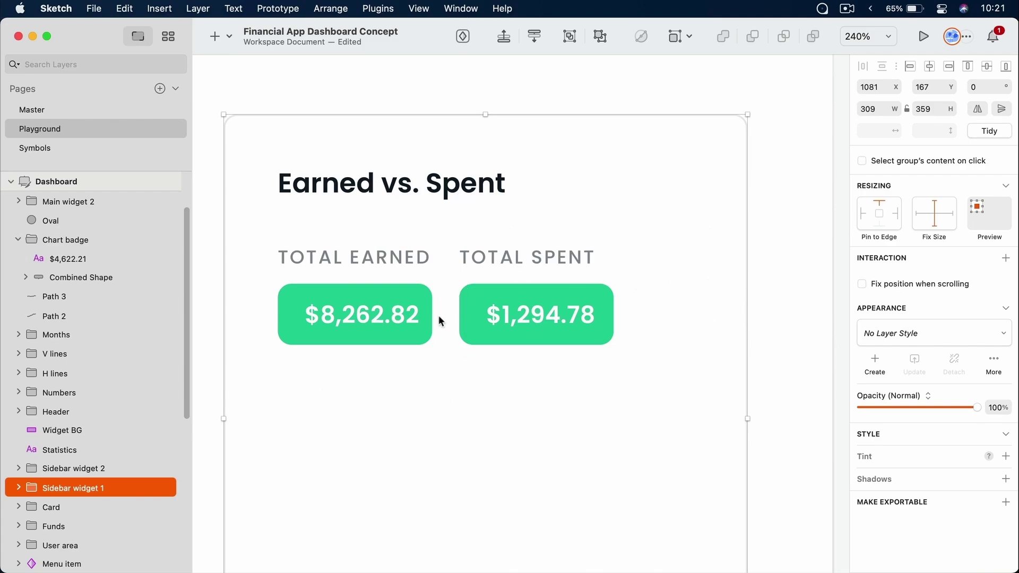
Measure the earned badge's distances to the card edges and check the card's width
left_click(298, 313, "super")
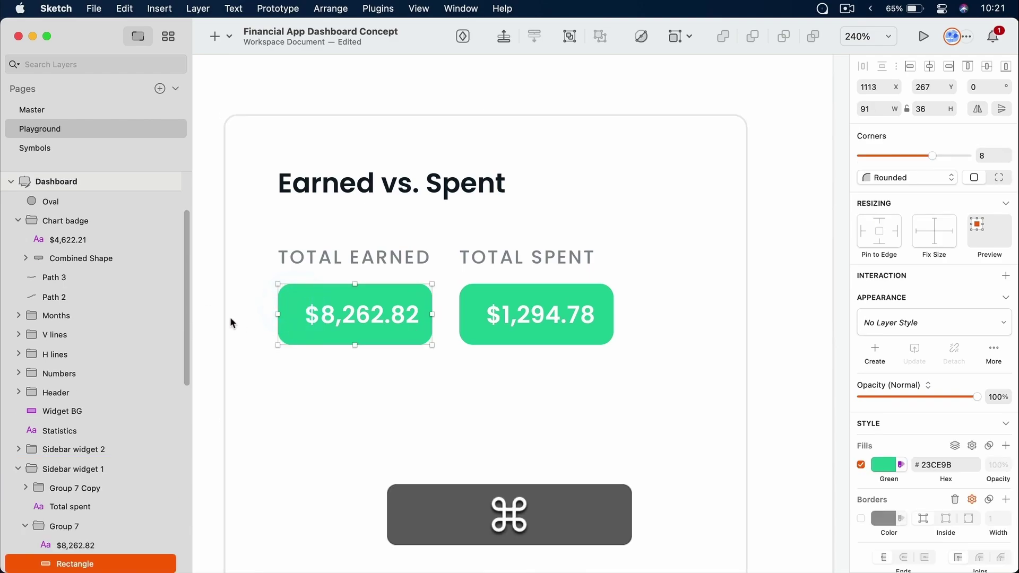
key("alt")
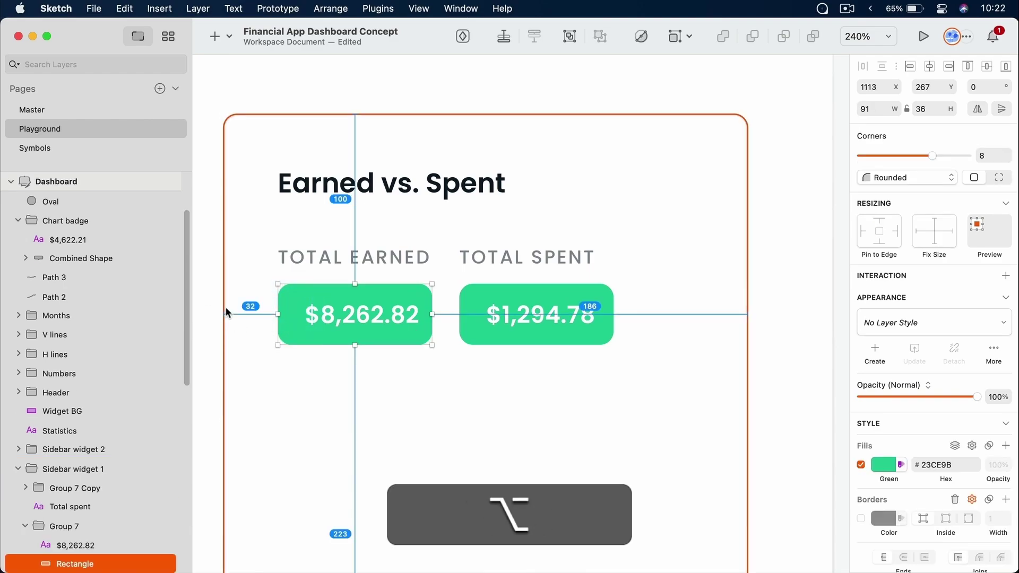
mouse_move(465, 314)
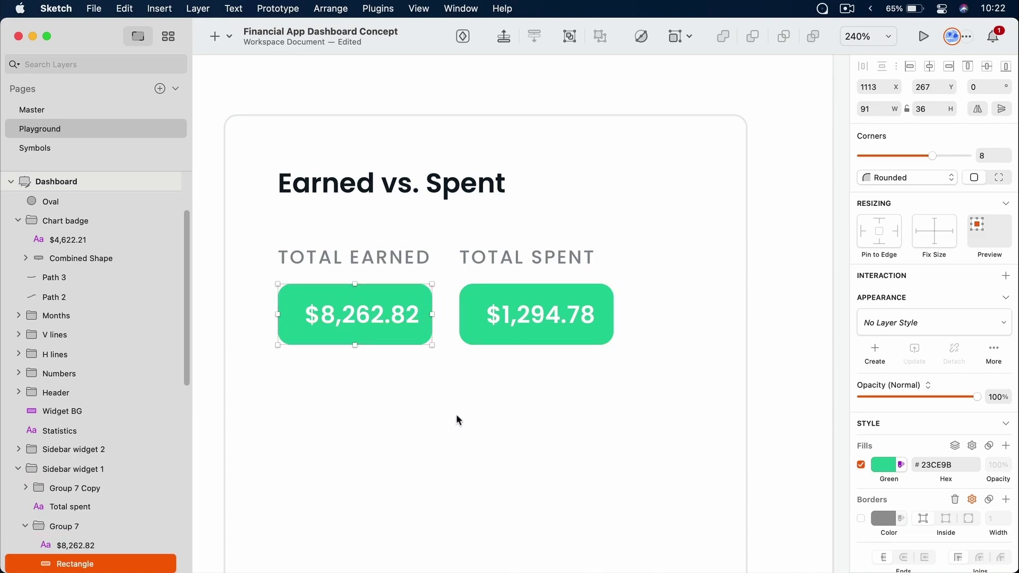
left_click(526, 117, "super")
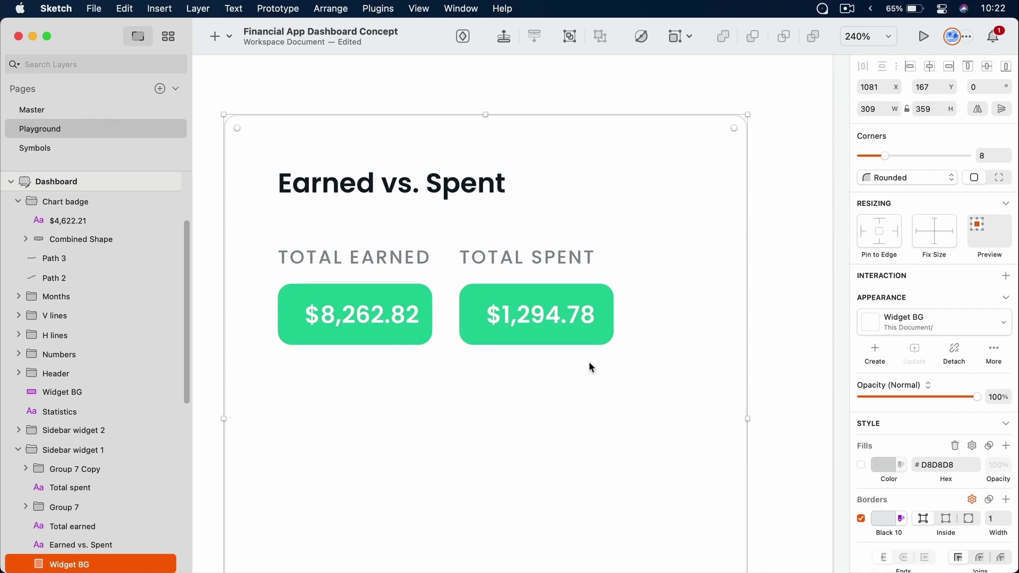
Set the spent badge width to 114 px, from (309-32-32-16)/2 rounded down
left_click(561, 335, "super")
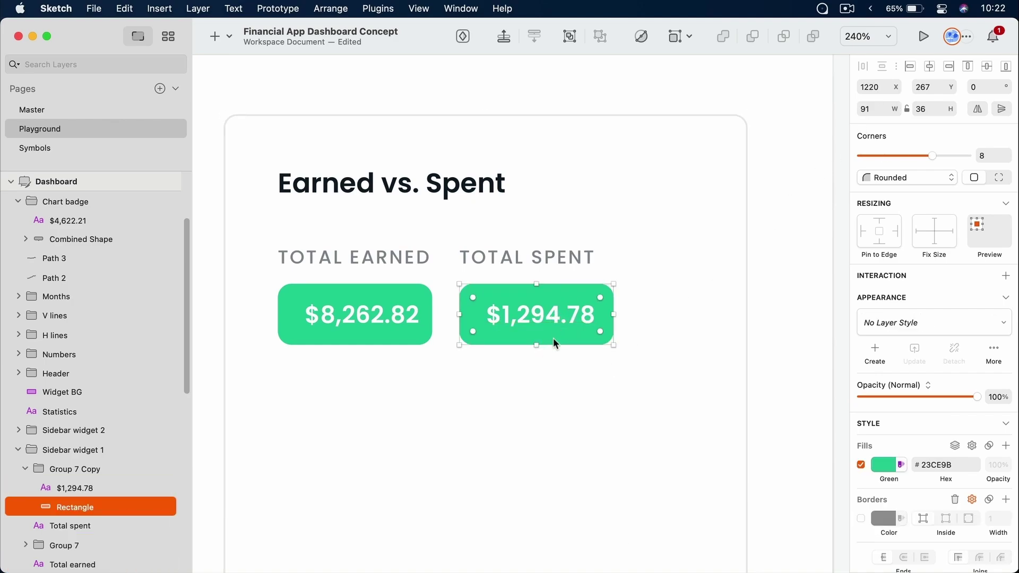
left_click(866, 109)
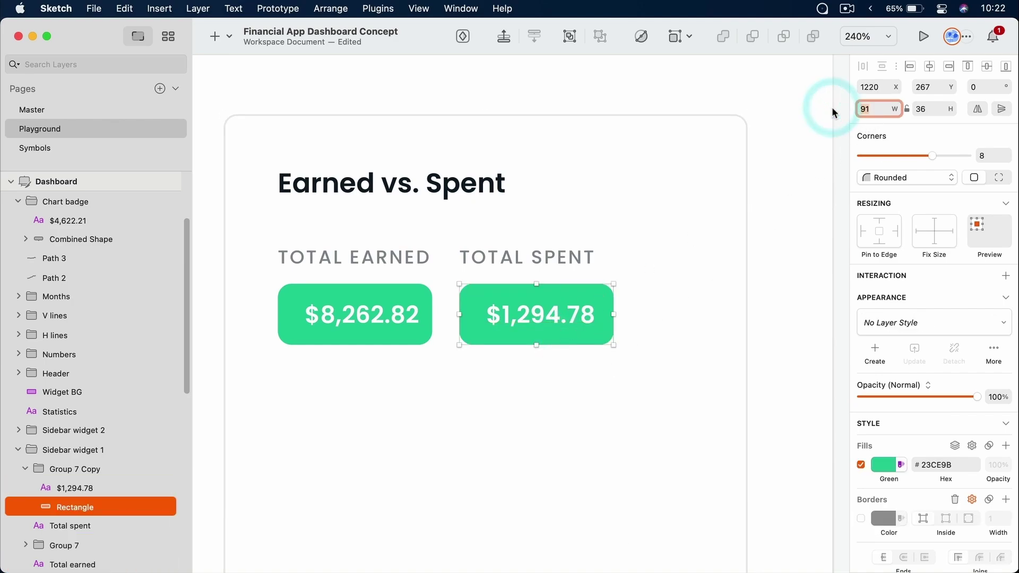
type("309-")
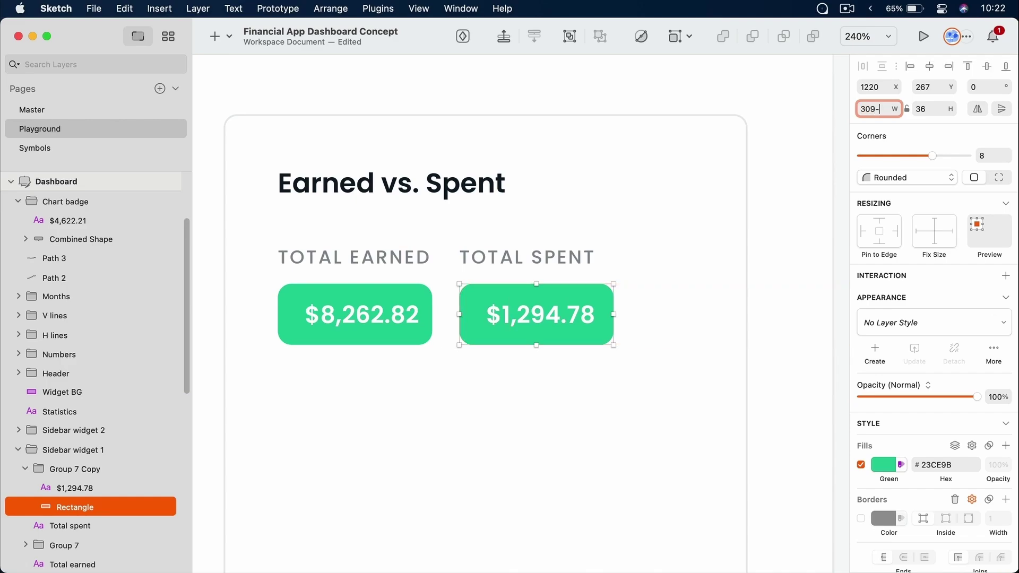
type("32")
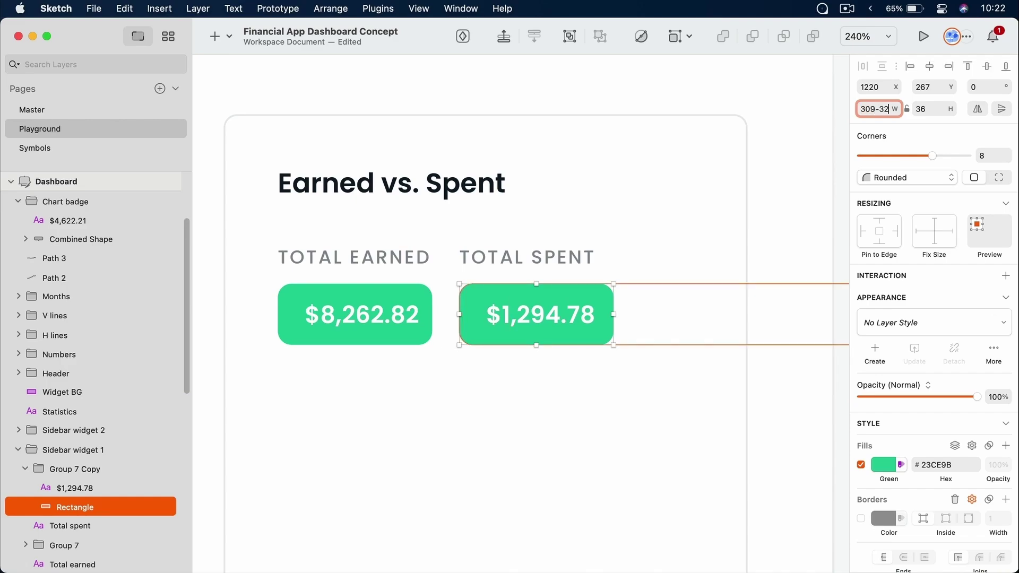
type("-32-16")
key("Return")
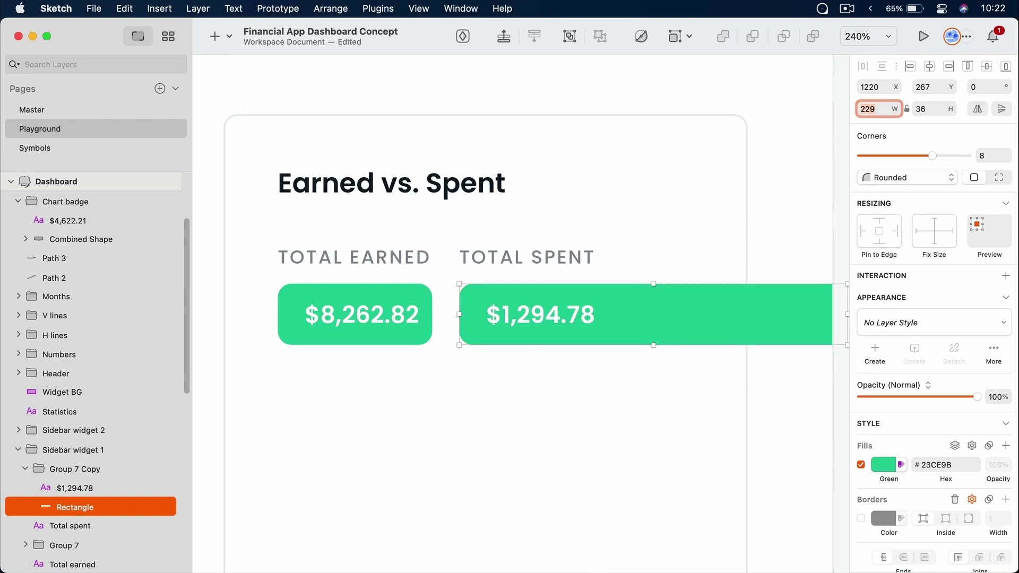
key("Right")
type("/2")
key("Return")
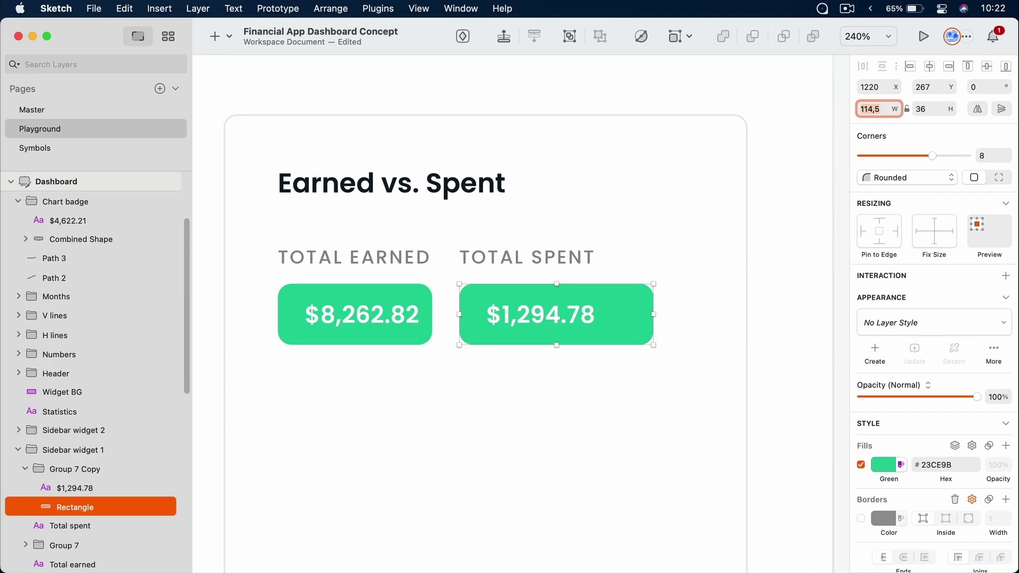
key("Right")
key("BackSpace")
key("BackSpace")
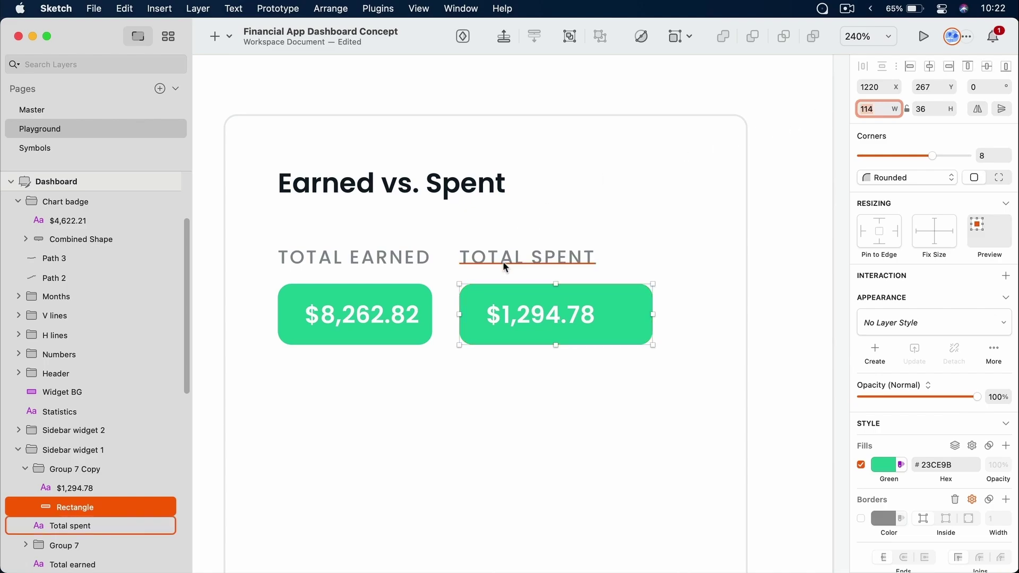
Widen the earned badge to 114 px and centre $8,262.82 horizontally within it
left_click(416, 297, "super")
left_click_drag(433, 313, 471, 314)
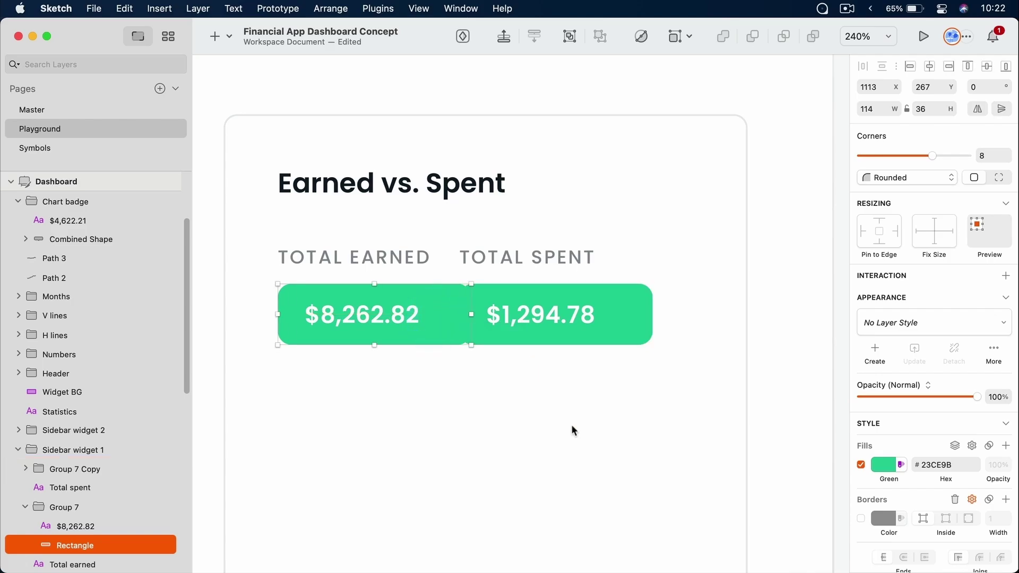
key("shift")
left_click(390, 310, "shift")
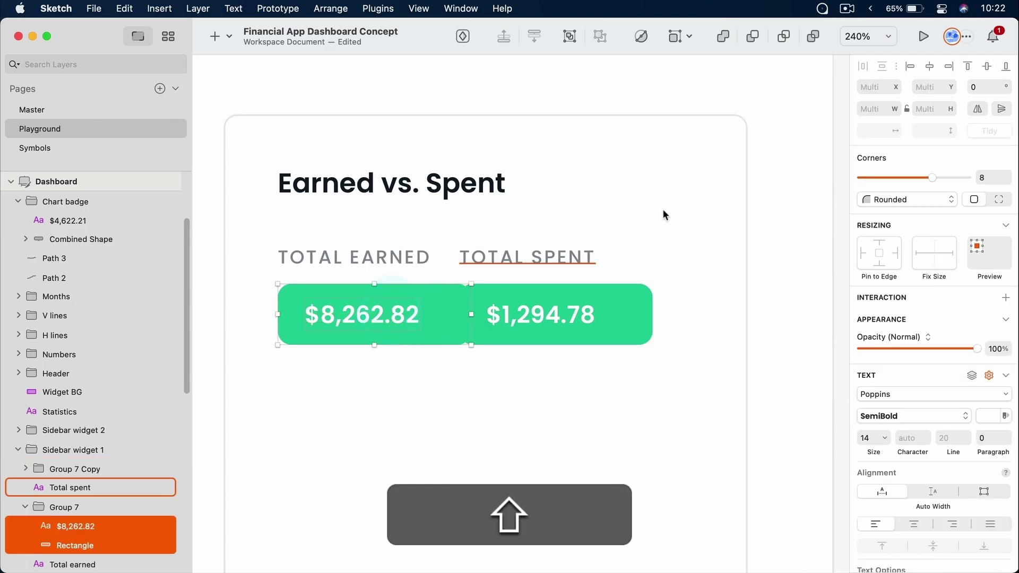
left_click(929, 66)
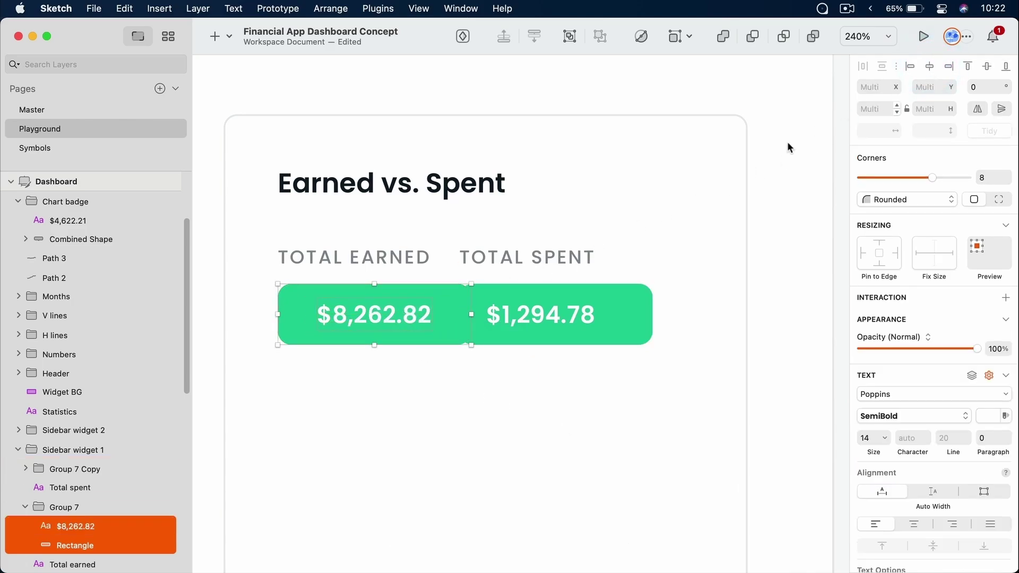
Move the TOTAL SPENT label and badge right, 16 px clear of the earned badge
left_click(573, 259)
key("shift")
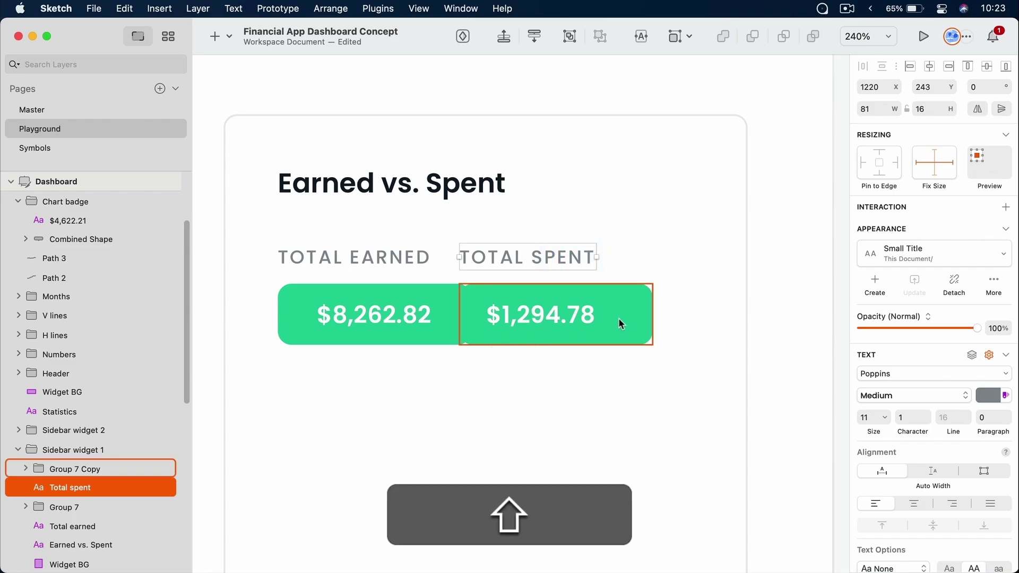
left_click(618, 318)
left_click(576, 259, "shift")
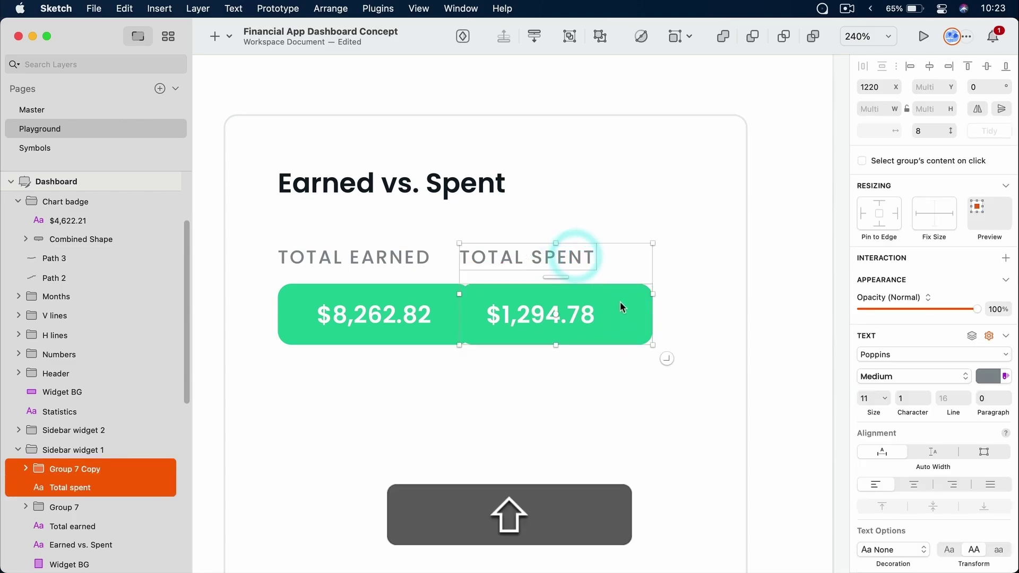
left_click_drag(630, 315, 668, 308)
key("alt")
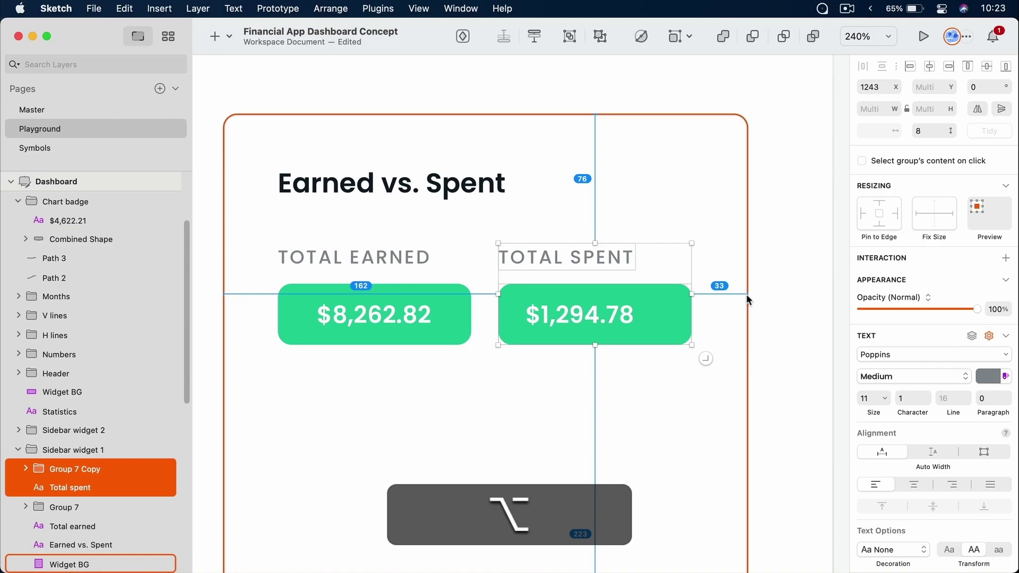
Centre the $1,294.78 amount horizontally within the spent badge rectangle
left_click(668, 401)
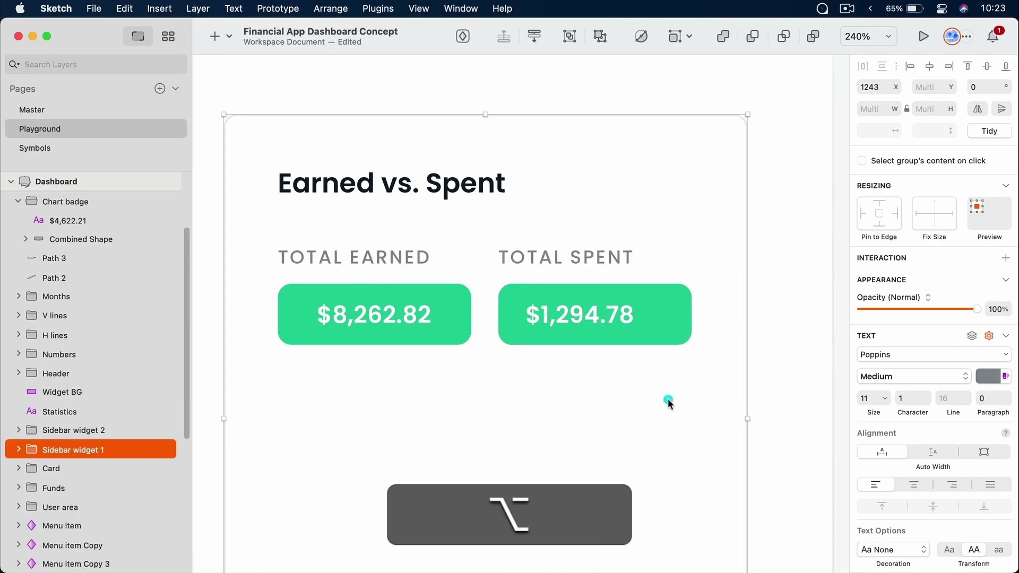
left_click(613, 318, "super")
left_click(685, 321, "shift+super")
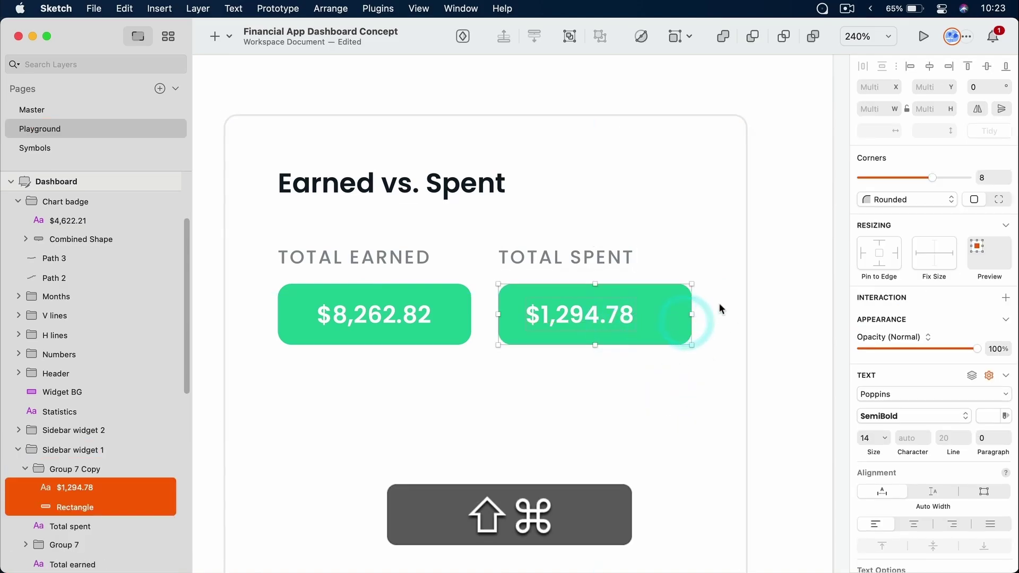
left_click(930, 66)
Fill the spent badge rectangle with the document colour Red
left_click(651, 414)
left_click(676, 313, "super")
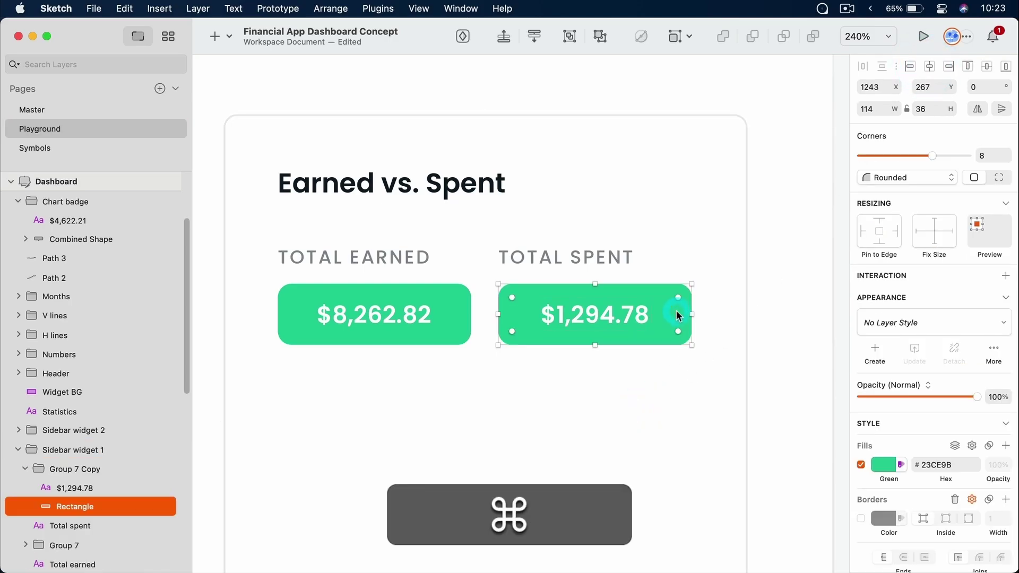
left_click(884, 465)
scroll(904, 390, "down", 3)
scroll(905, 391, "down", 4)
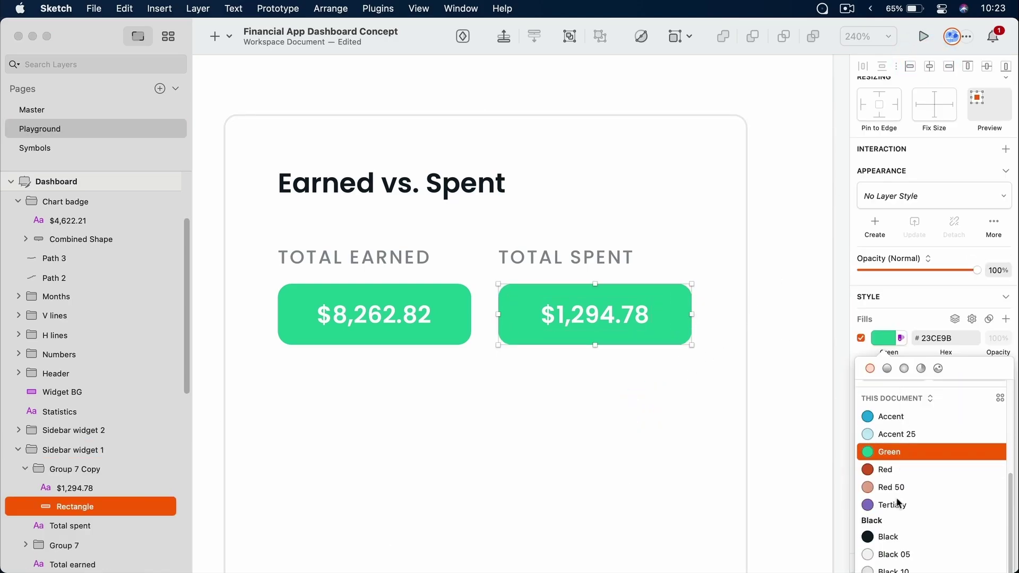
left_click(894, 470)
left_click(802, 325)
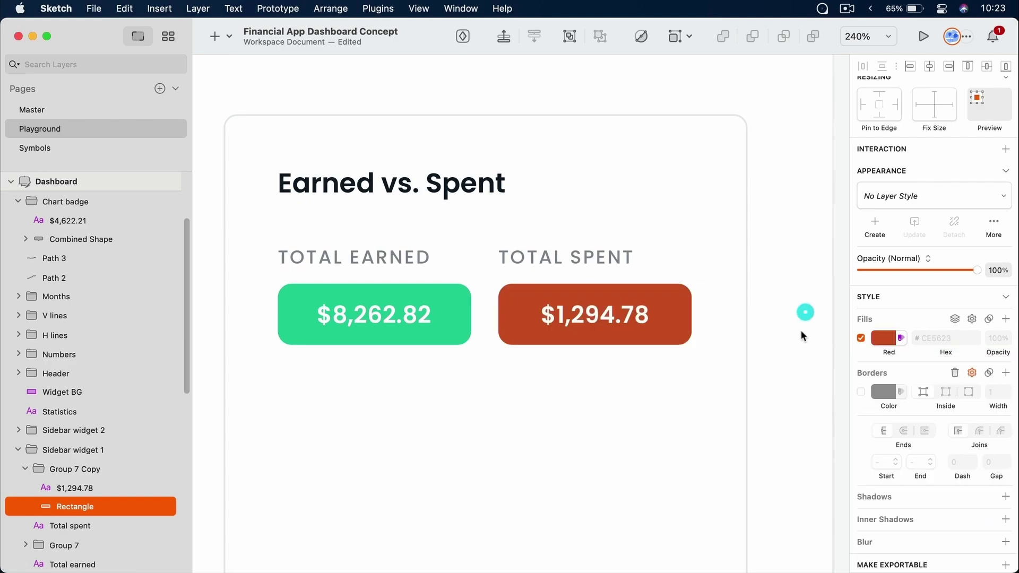
left_click(802, 349)
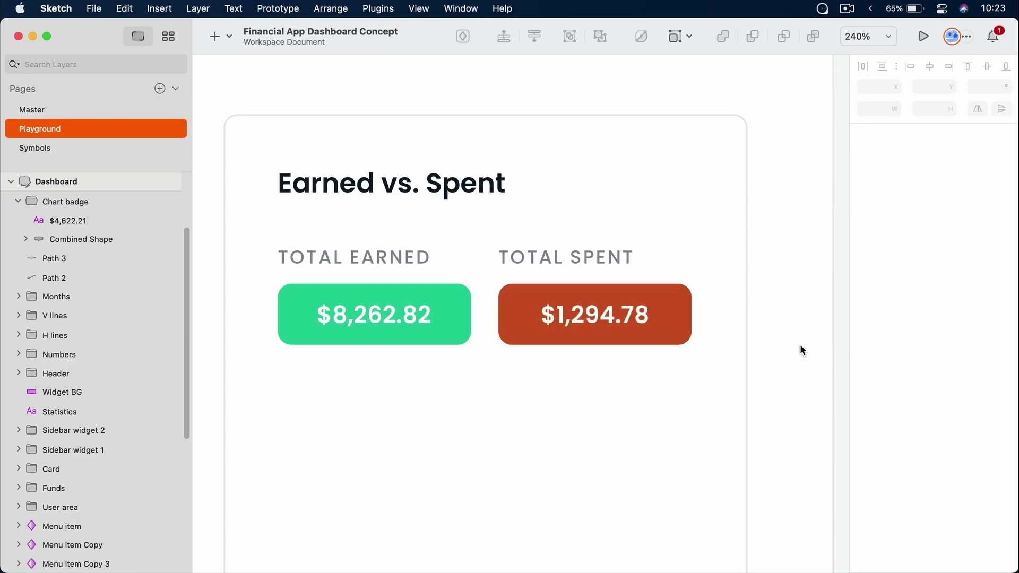
Pan around the canvas, then zoom to fit the whole dashboard with Cmd+1
scroll(504, 287, "left", 3)
scroll(505, 289, "left", 3)
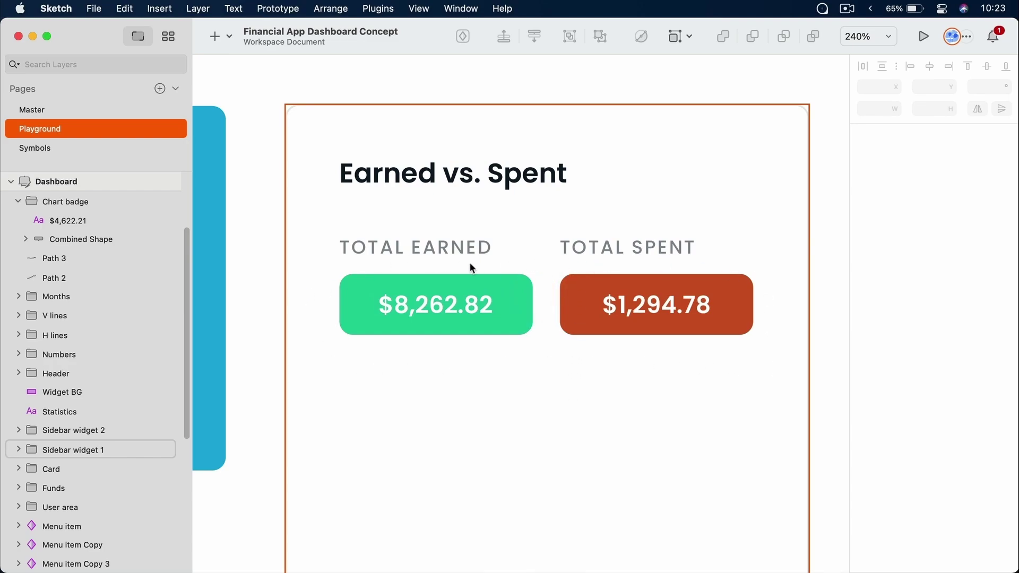
scroll(483, 366, "up", 2)
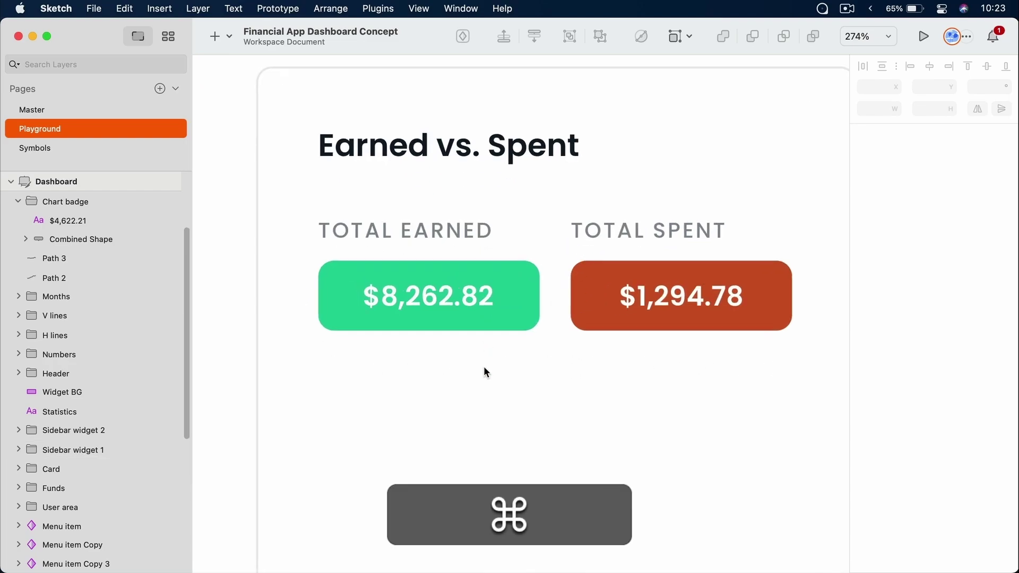
scroll(486, 319, "up", 5)
scroll(486, 320, "right", 5)
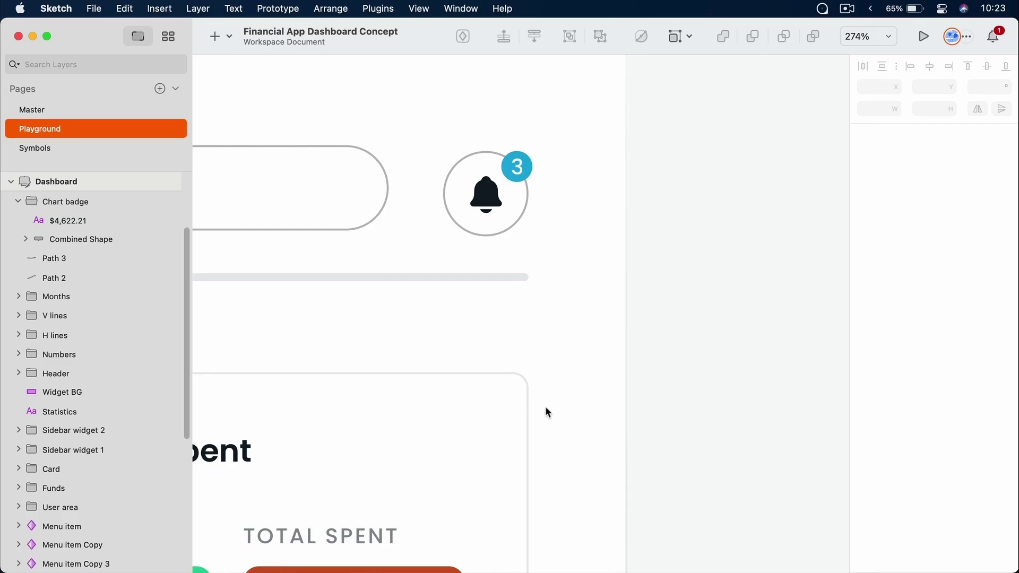
key("super+1")
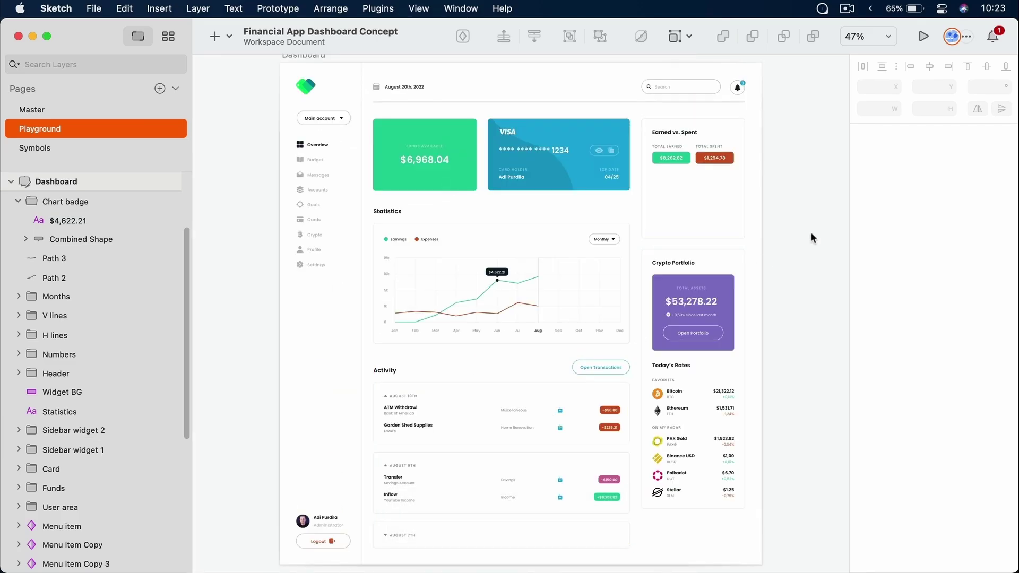
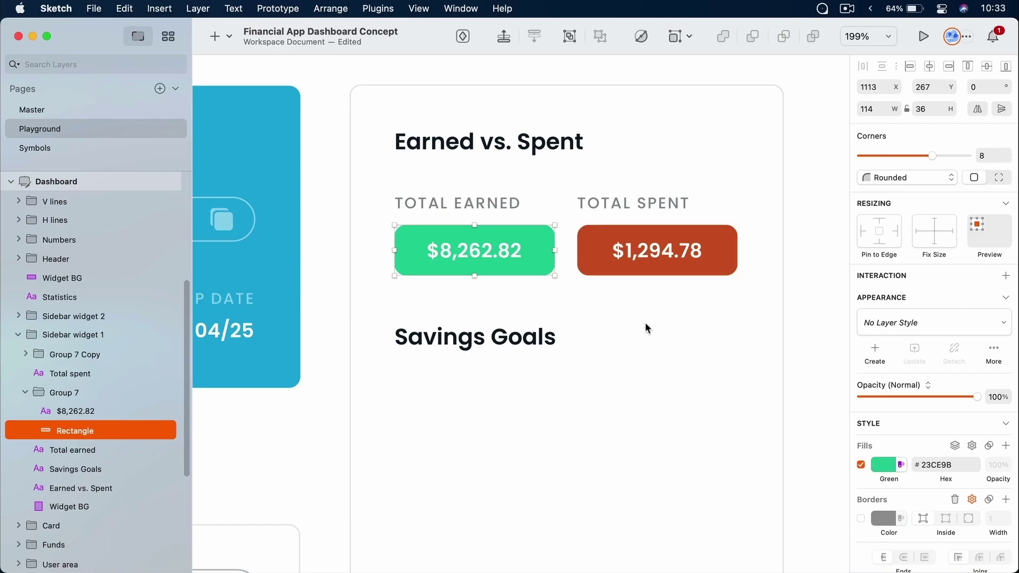
Zoom into the chart legend and select the green Earnings legend dot
scroll(645, 323, "down", 10)
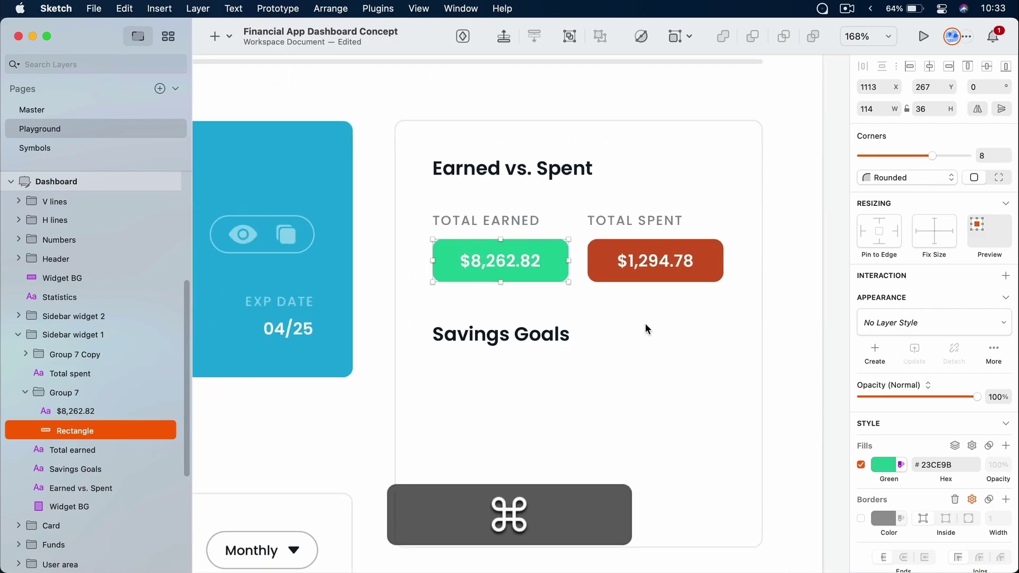
scroll(592, 350, "left", 10)
scroll(592, 349, "down", 2)
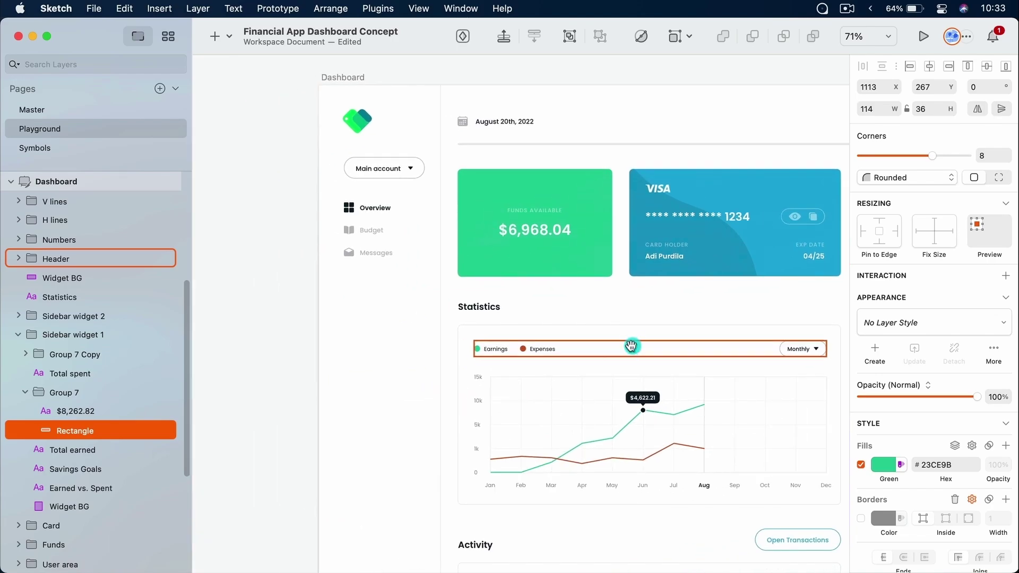
left_click_drag(451, 332, 514, 369)
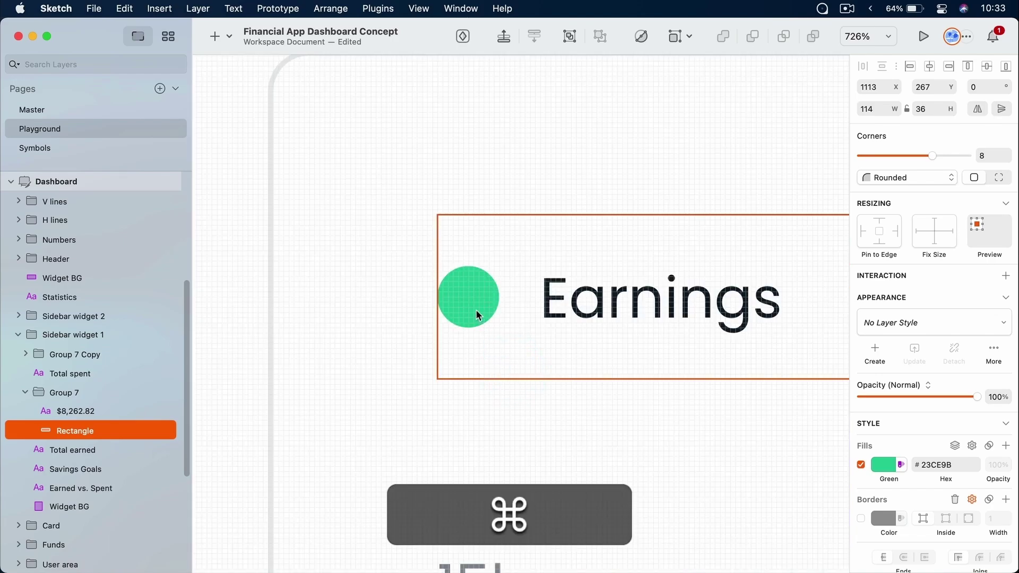
left_click(478, 295, "super")
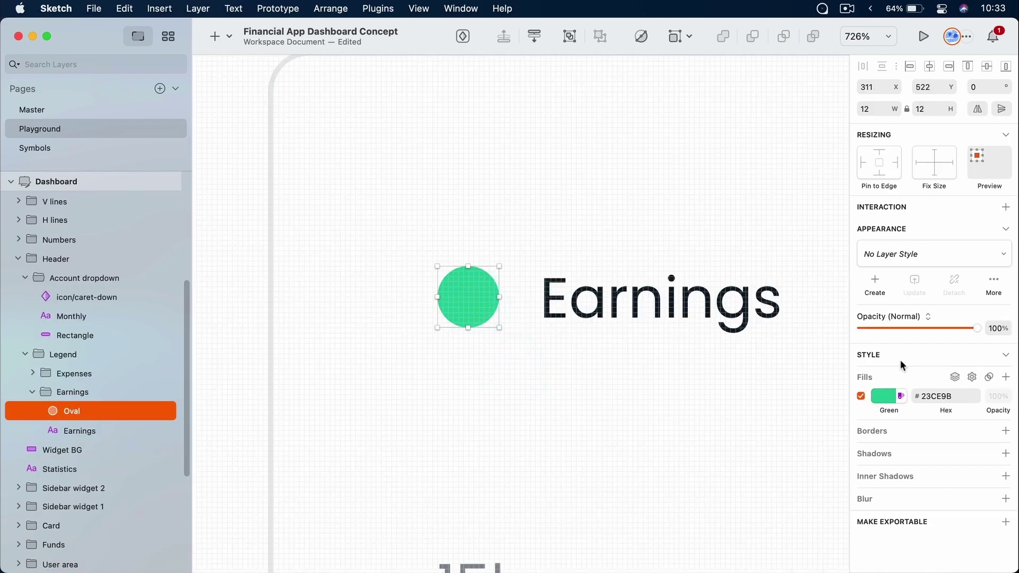
left_click(655, 409)
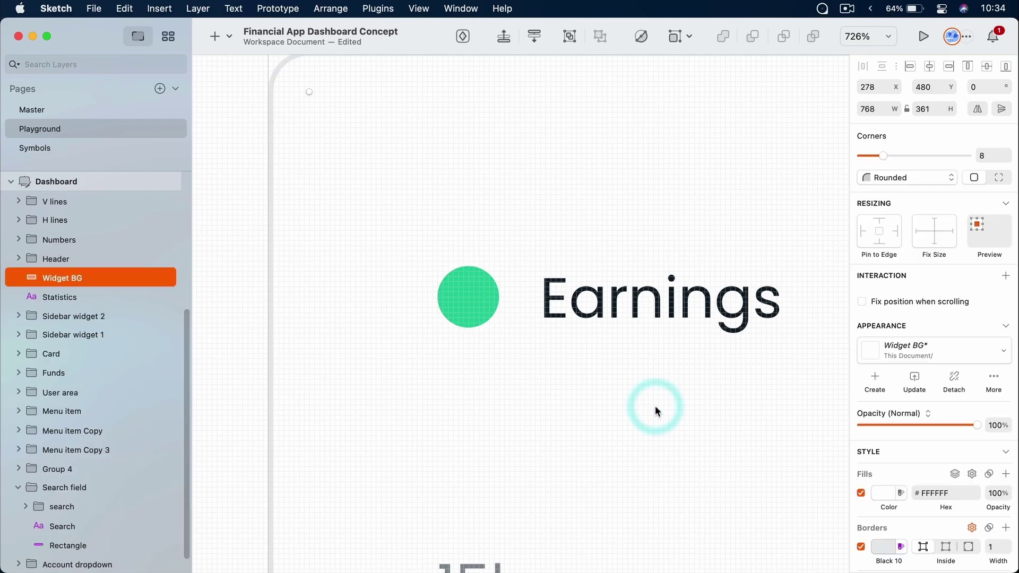
left_click(479, 297, "super")
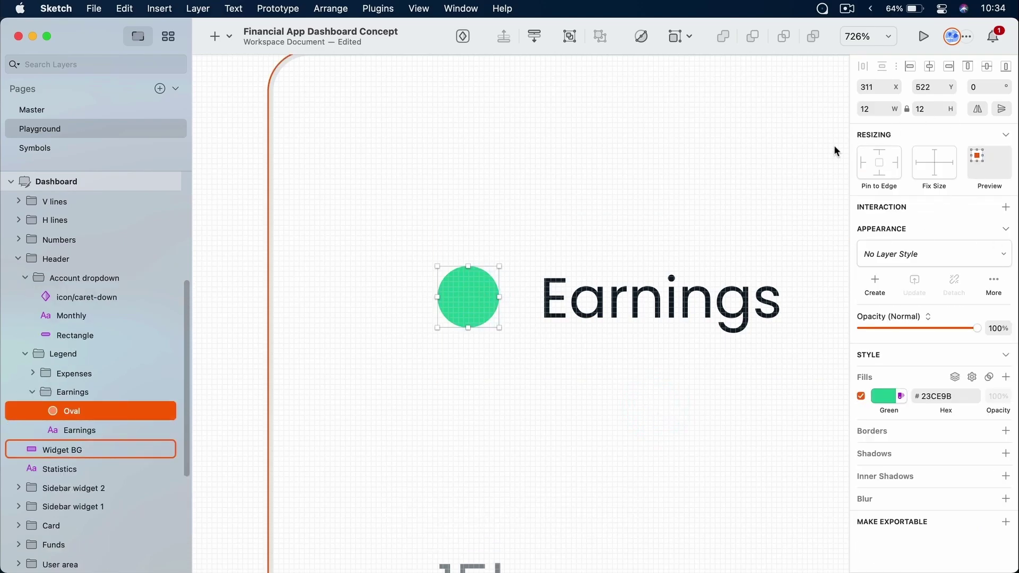
Inspect the +$8,262.82 inflow badge in the transactions list, then fit the dashboard in view
scroll(660, 298, "up", 2)
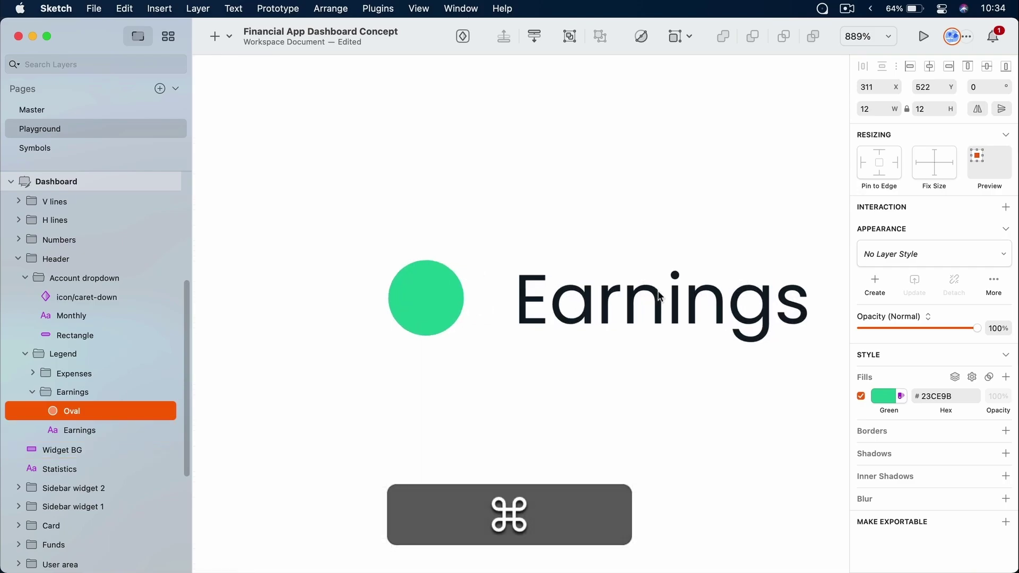
scroll(659, 297, "down", 5)
scroll(660, 298, "down", 5)
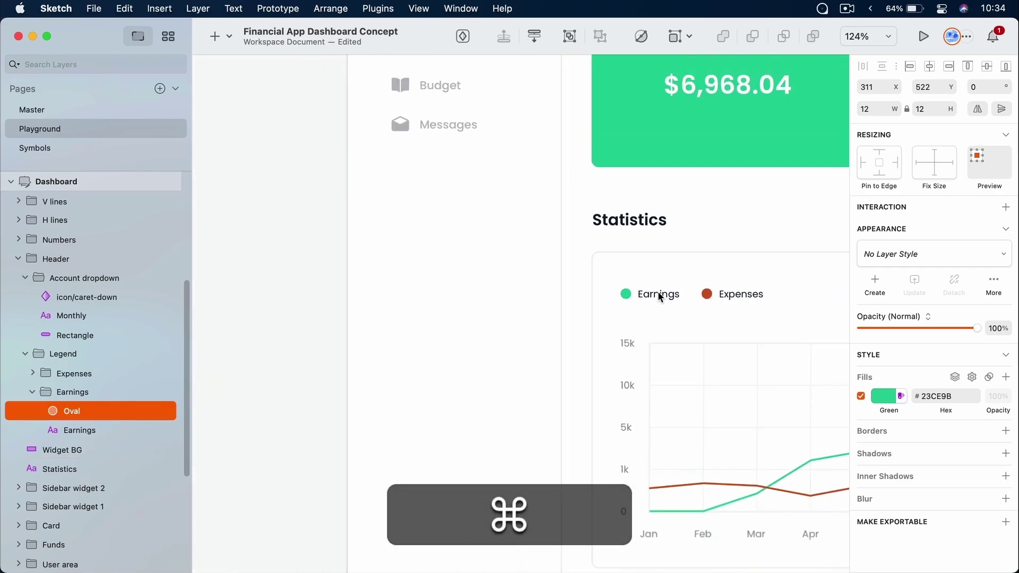
left_click_drag(734, 448, 823, 221)
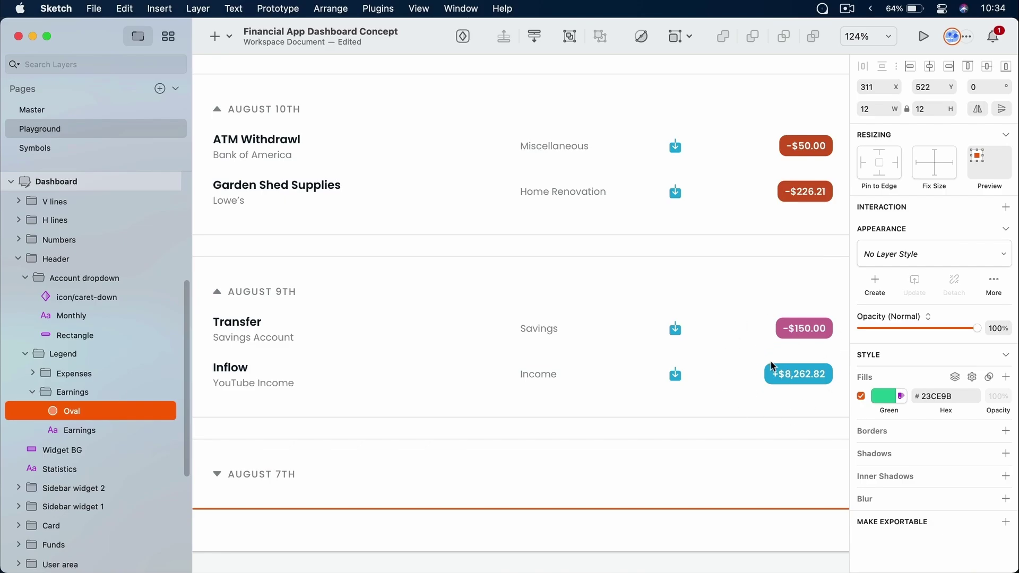
left_click(769, 389)
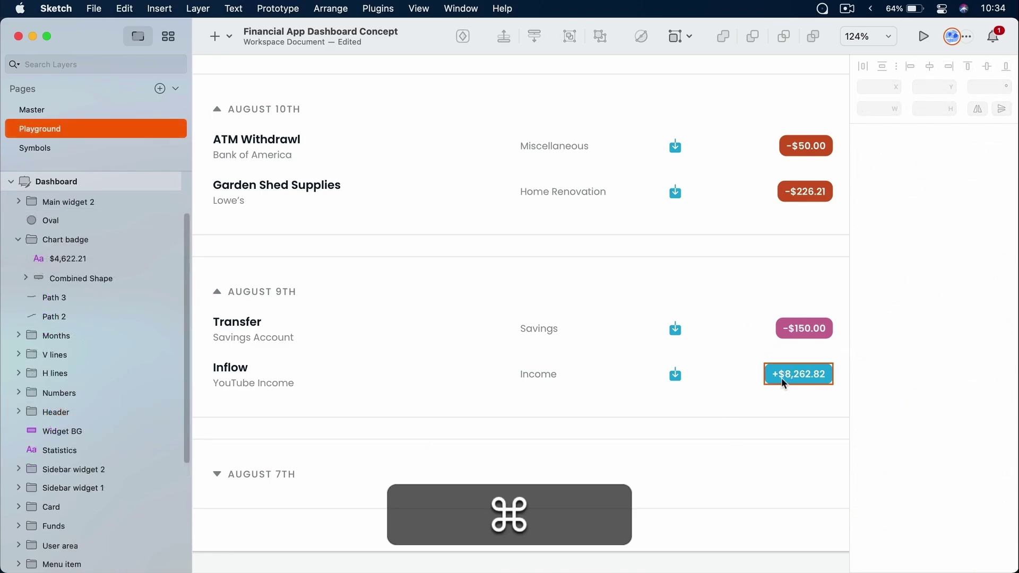
left_click(778, 386, "super")
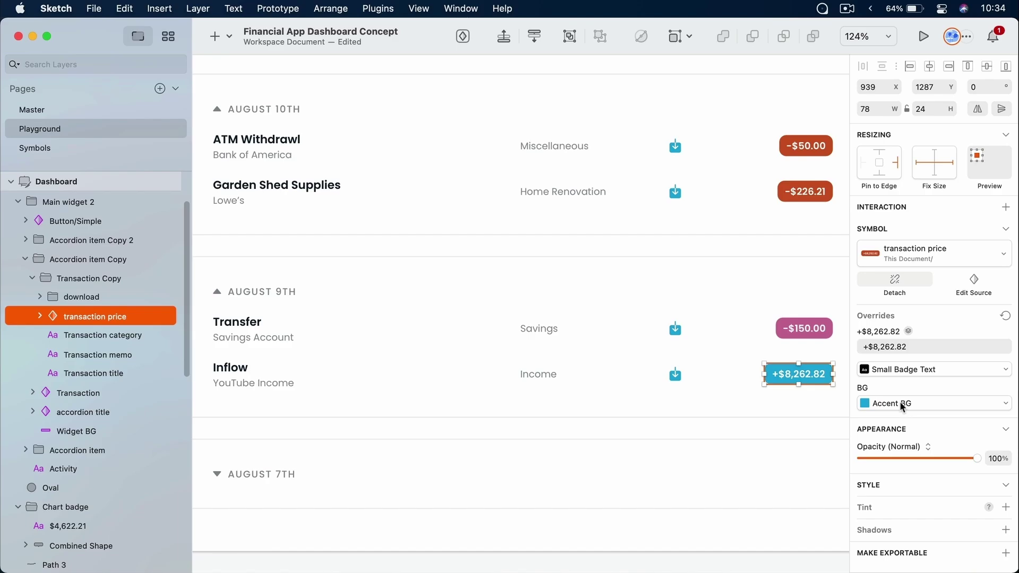
left_click(758, 519)
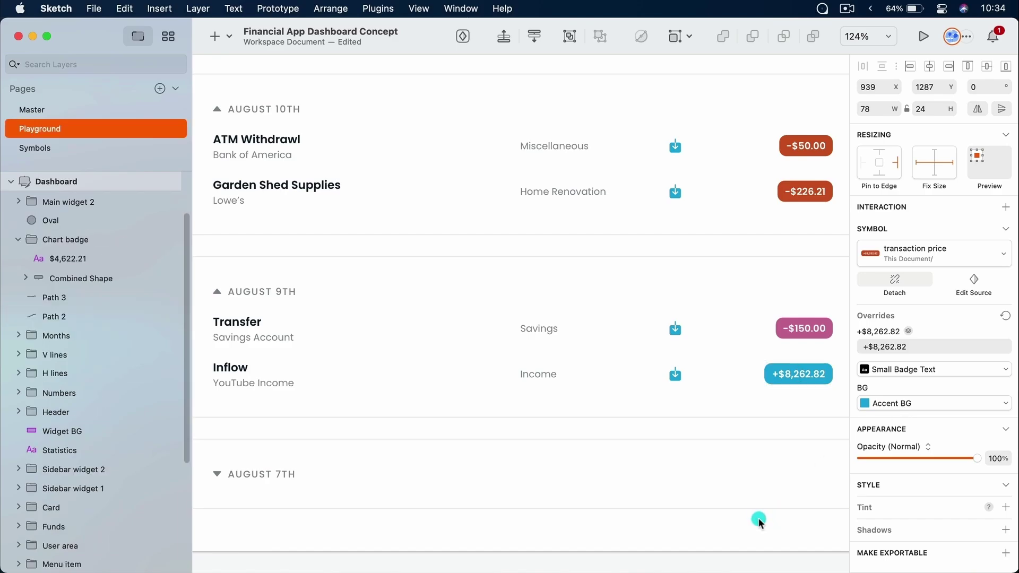
key("super+1")
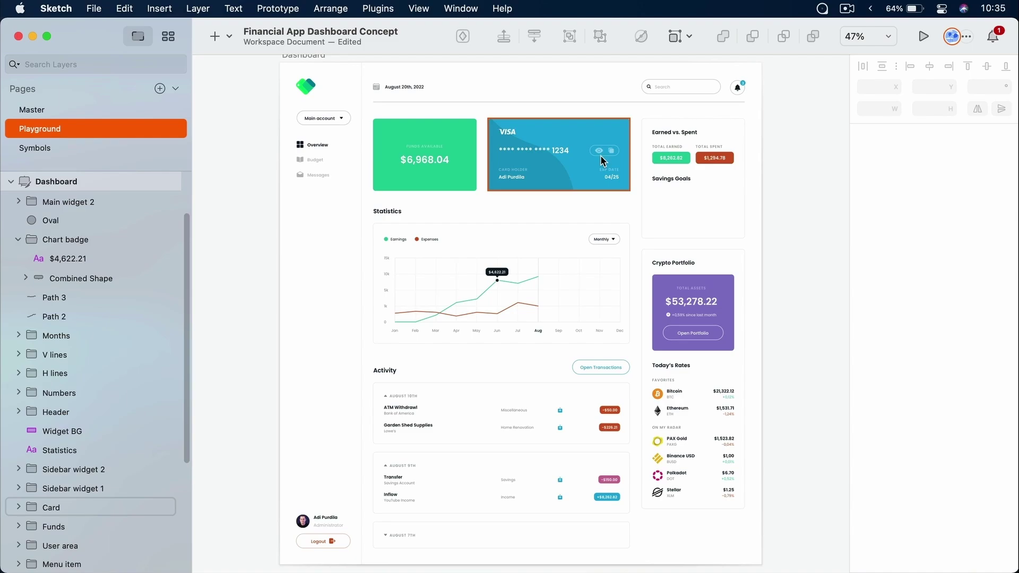
Create a layer style named Green BG from the green Funds Available card
left_click(464, 179, "super")
scroll(464, 179, "up", 10, "super")
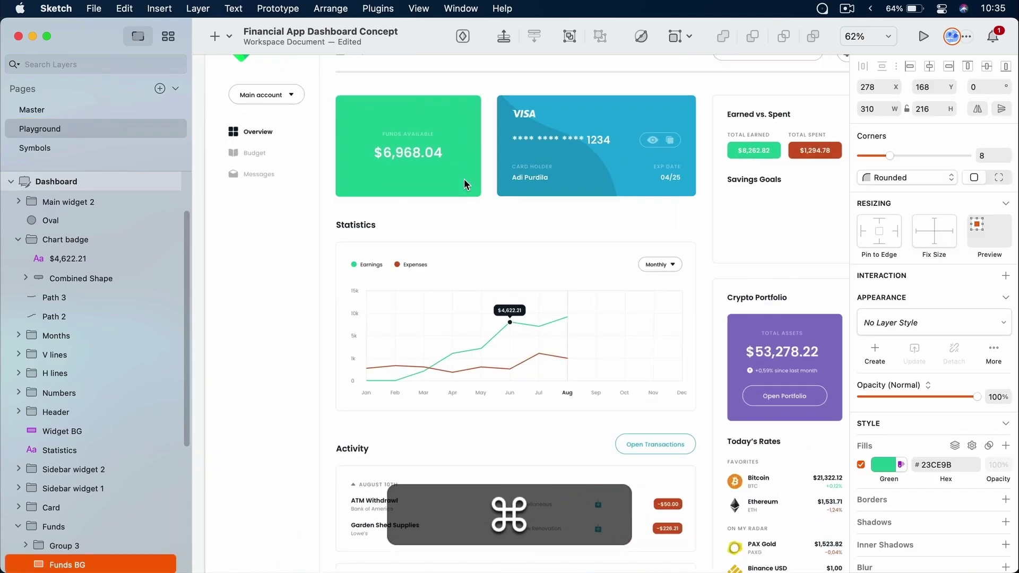
left_click_drag(464, 180, 508, 281)
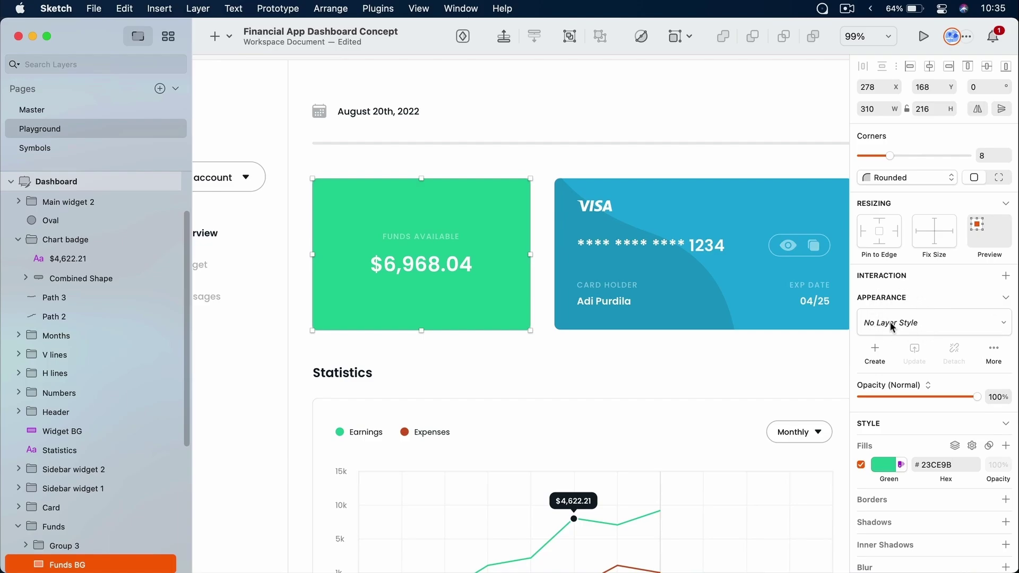
left_click(882, 349)
type("G")
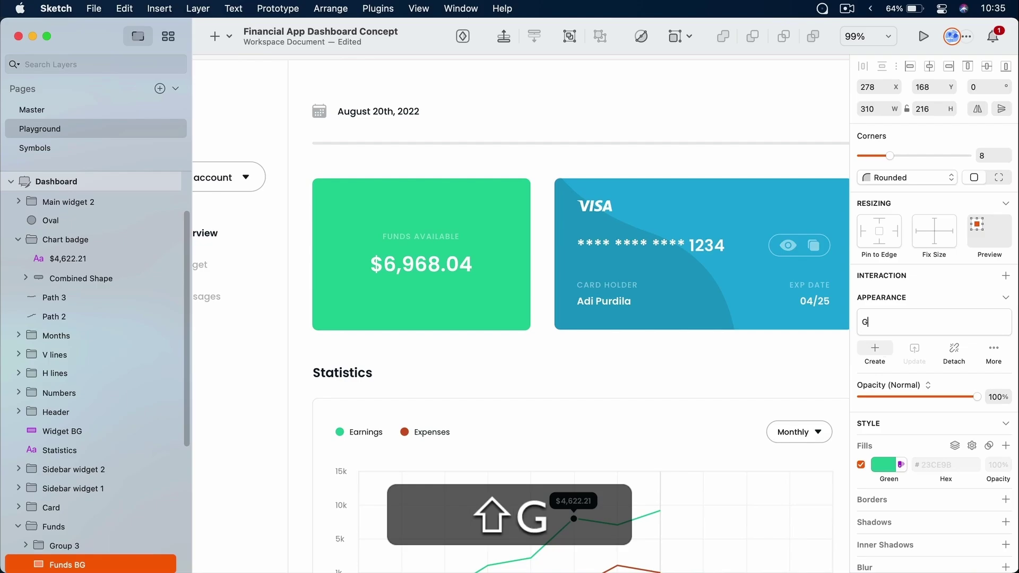
type("reen BG")
key("shift+Return")
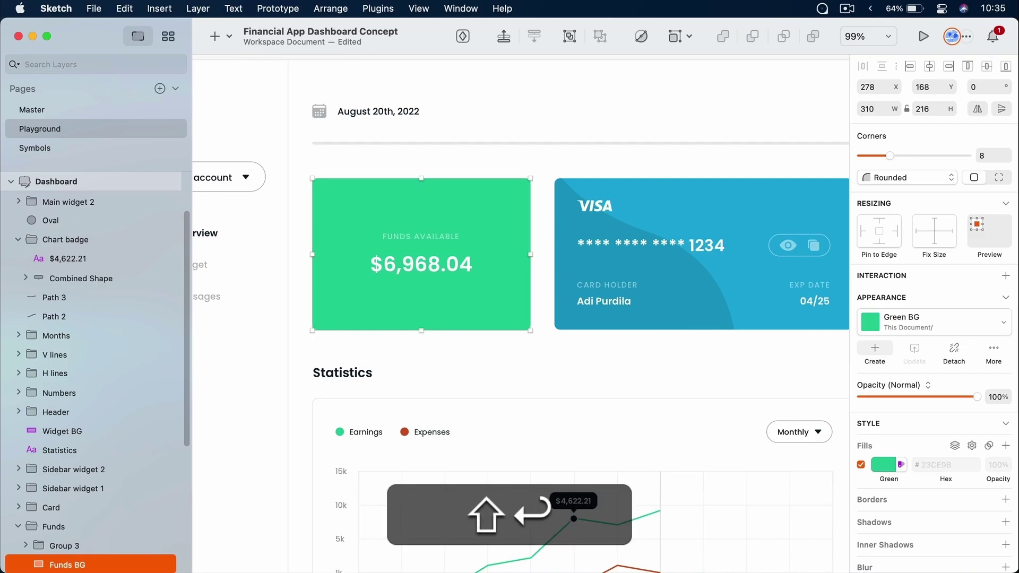
Select the green Total Earned amount badge in the Earned vs. Spent panel
left_click_drag(672, 259, 597, 254)
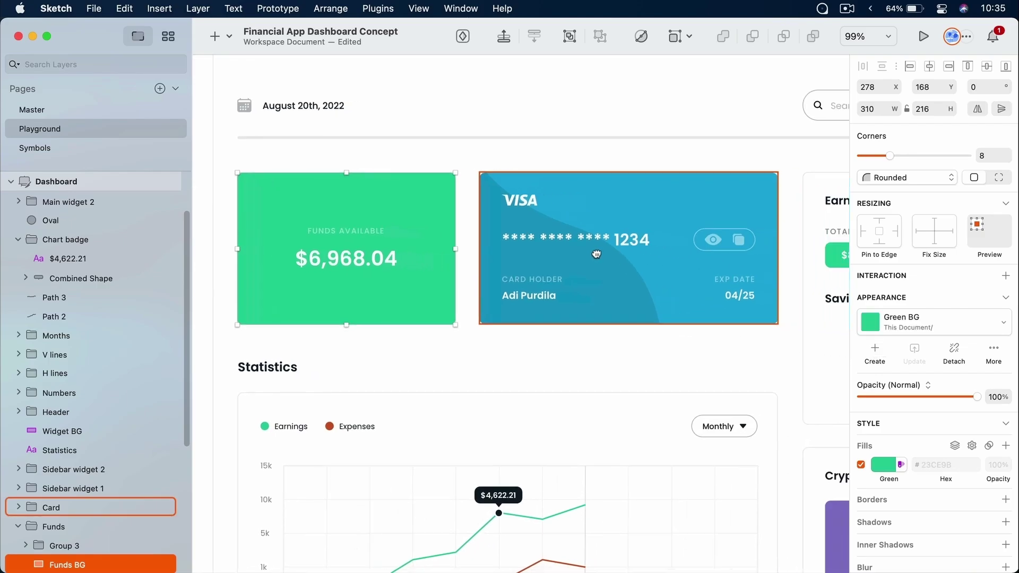
scroll(597, 254, "right", 5)
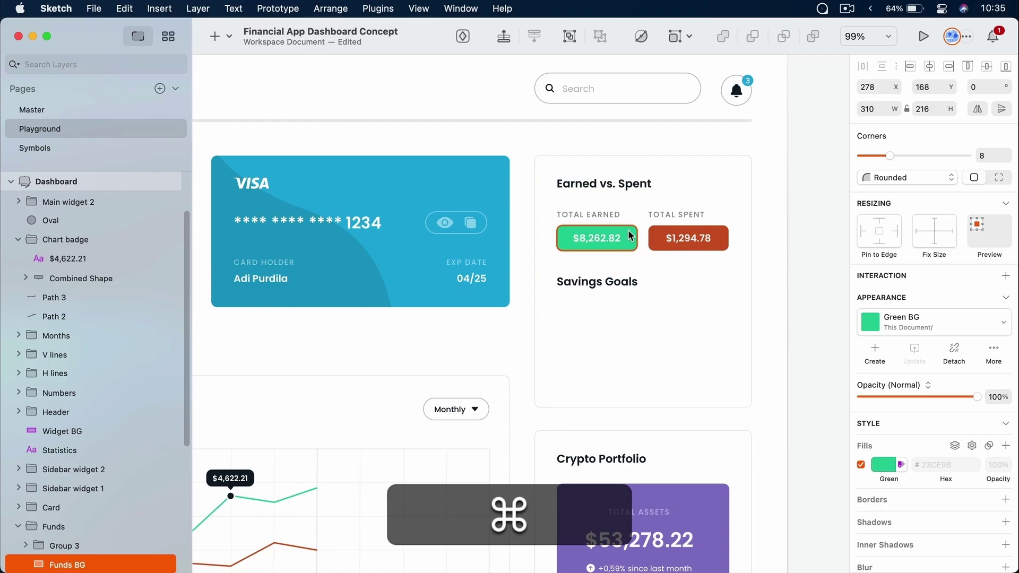
left_click(630, 236, "super")
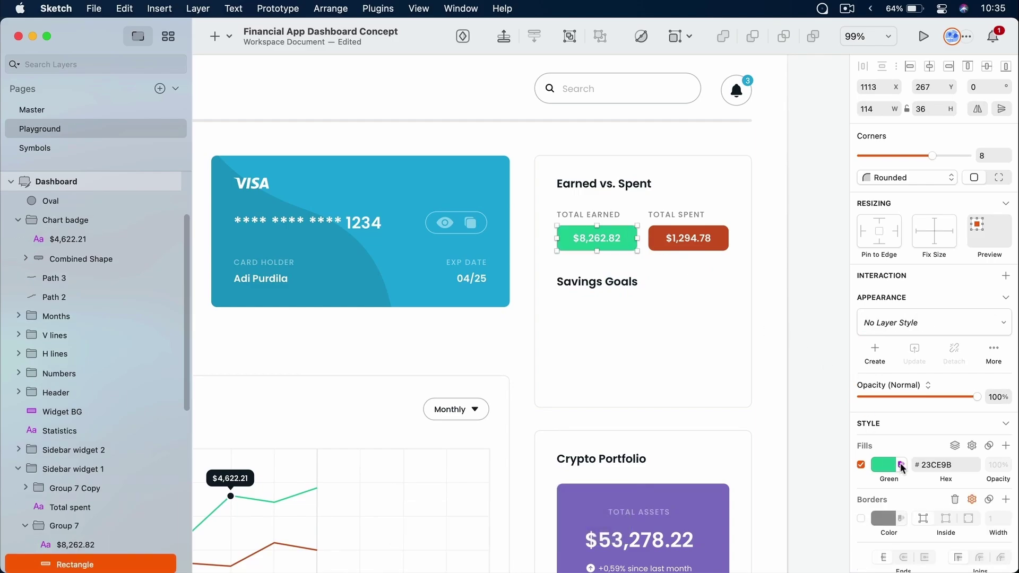
Apply the Green BG layer style to the Total Earned badge
left_click(896, 323)
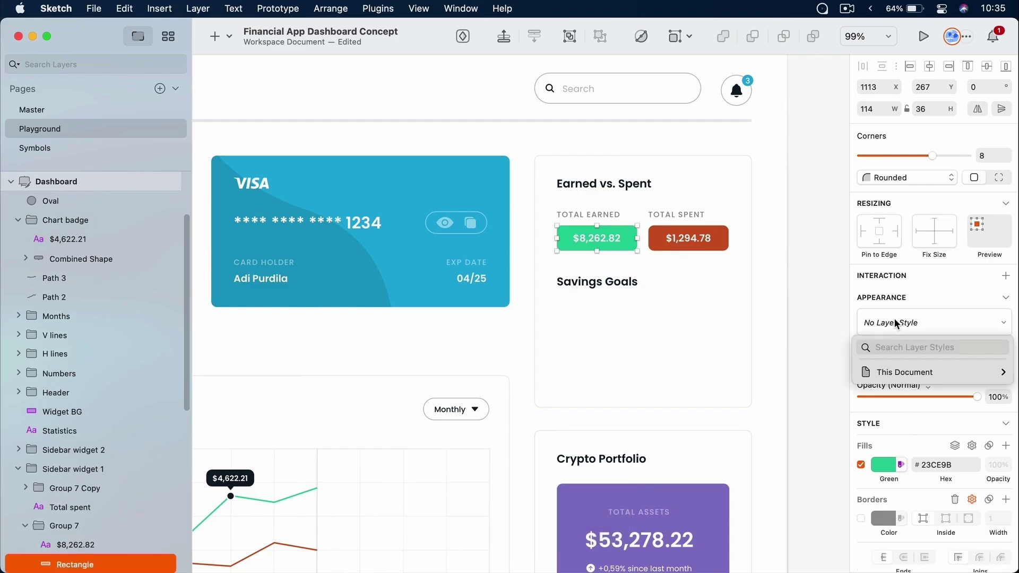
mouse_move(896, 374)
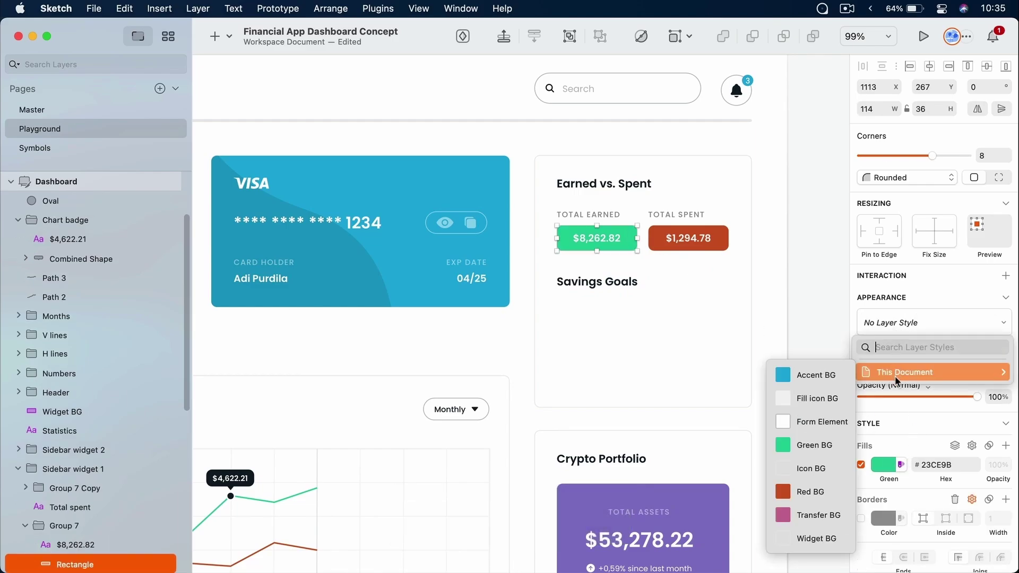
left_click(814, 451)
left_click(810, 310)
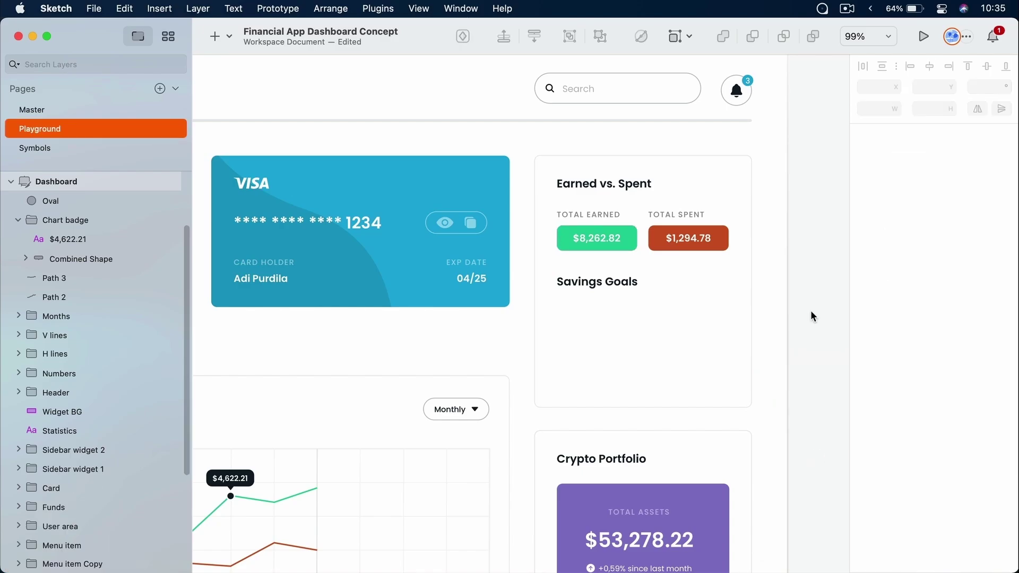
Apply the Green BG layer style to the Earnings legend dot
scroll(469, 352, "down", 5)
scroll(469, 353, "left", 10)
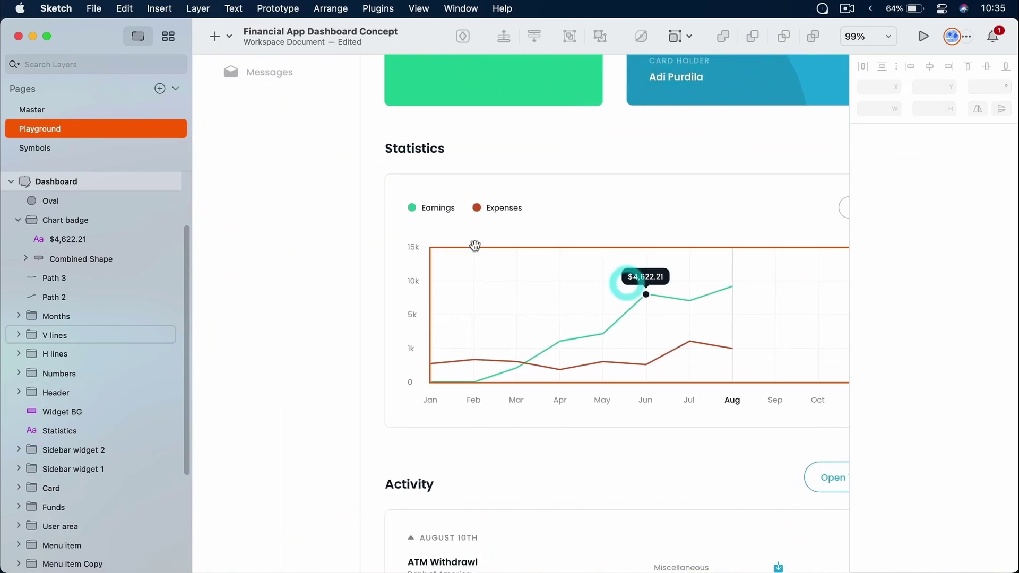
left_click(413, 209, "super")
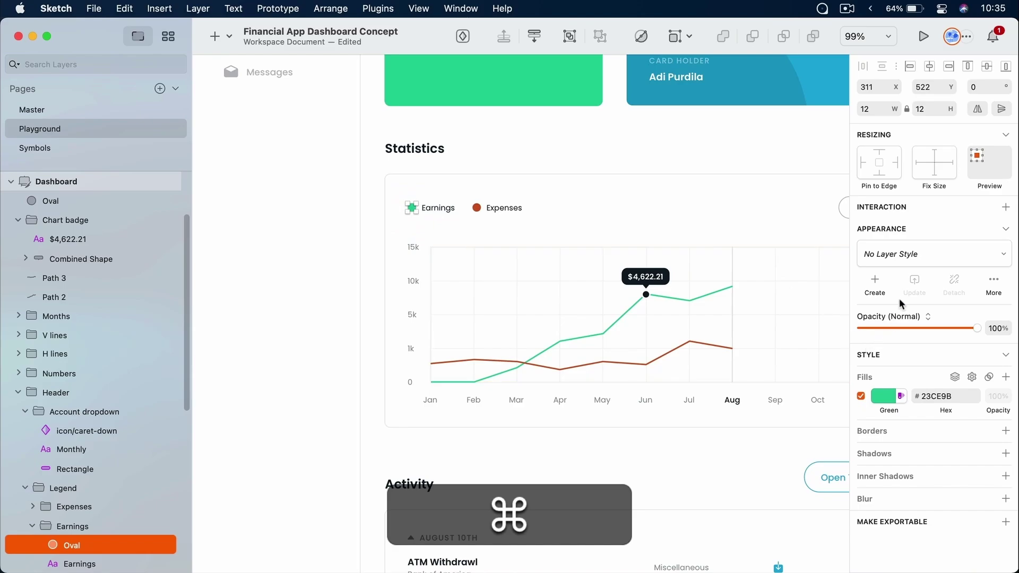
left_click(909, 253)
mouse_move(901, 306)
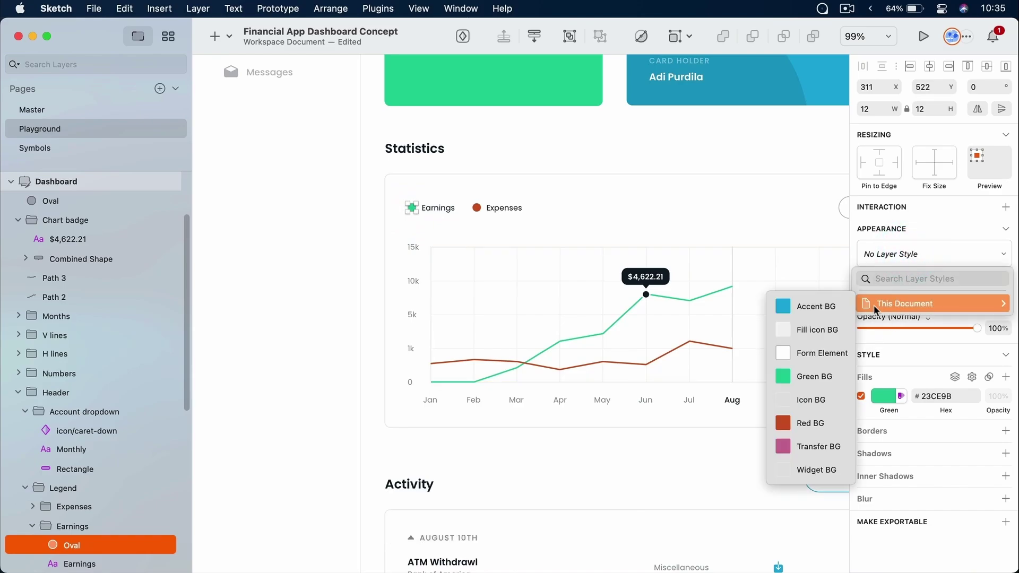
left_click(807, 388)
Set the +$8,262.82 inflow badge's background override to Green BG, turning it green
scroll(653, 394, "down", 6)
scroll(653, 393, "right", 4)
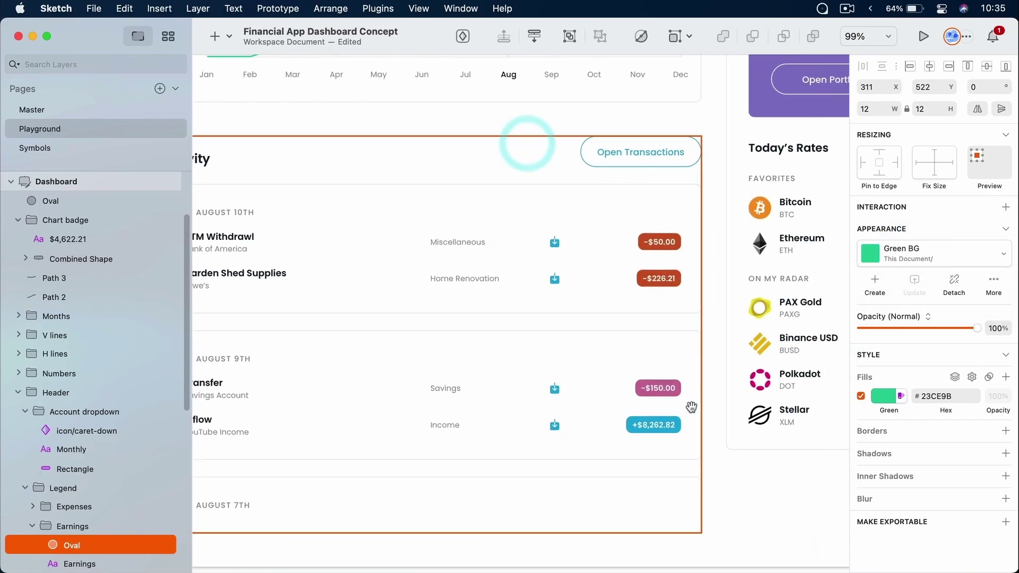
scroll(691, 408, "down", 3)
left_click(685, 346, "super")
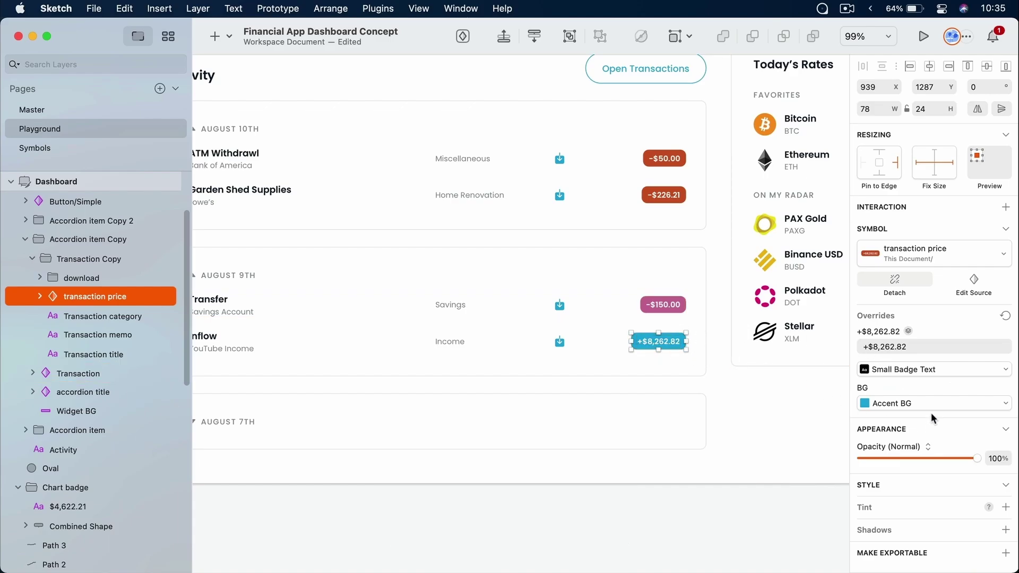
left_click(922, 402)
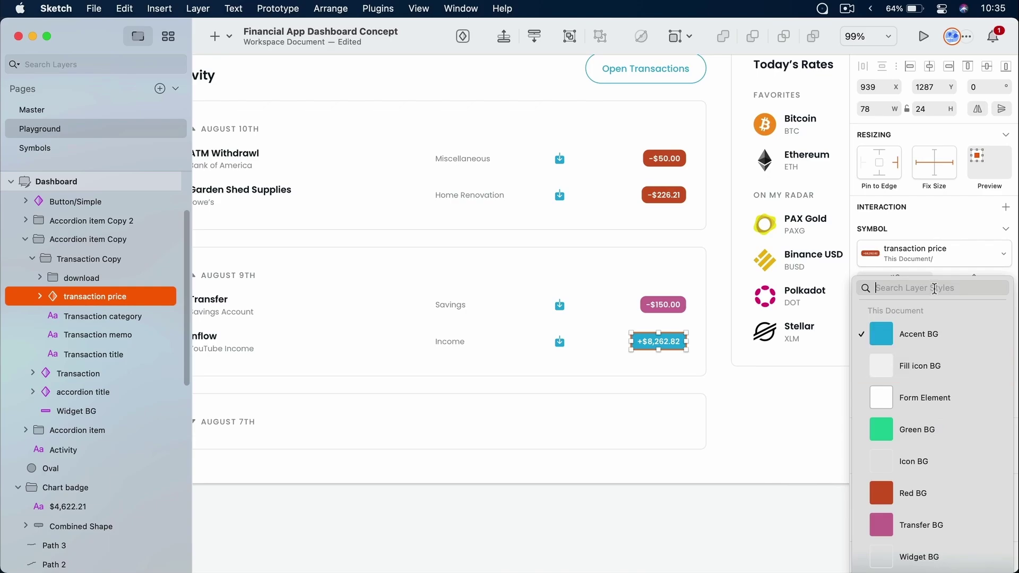
left_click(929, 431)
left_click(804, 414)
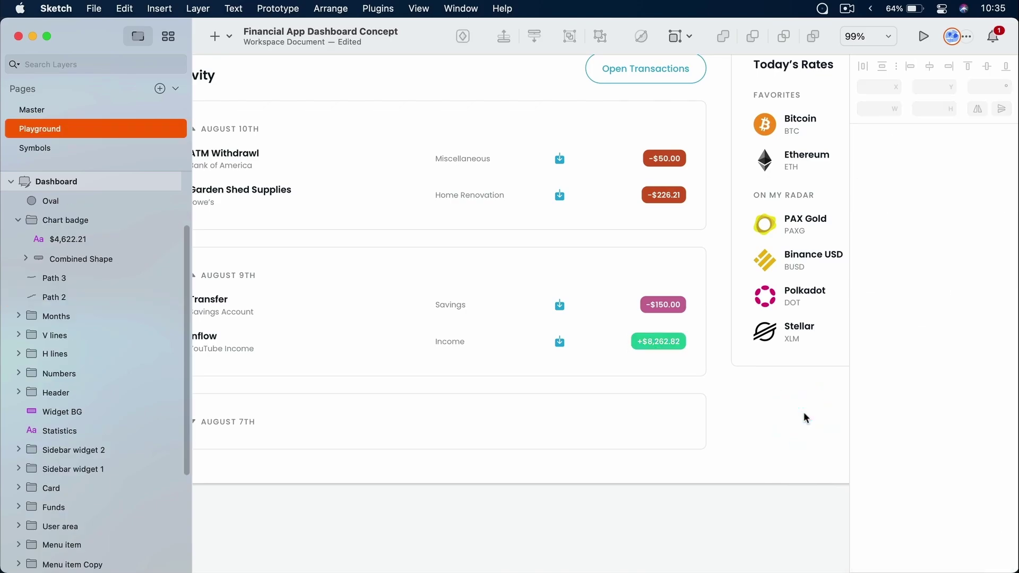
scroll(494, 200, "up", 10)
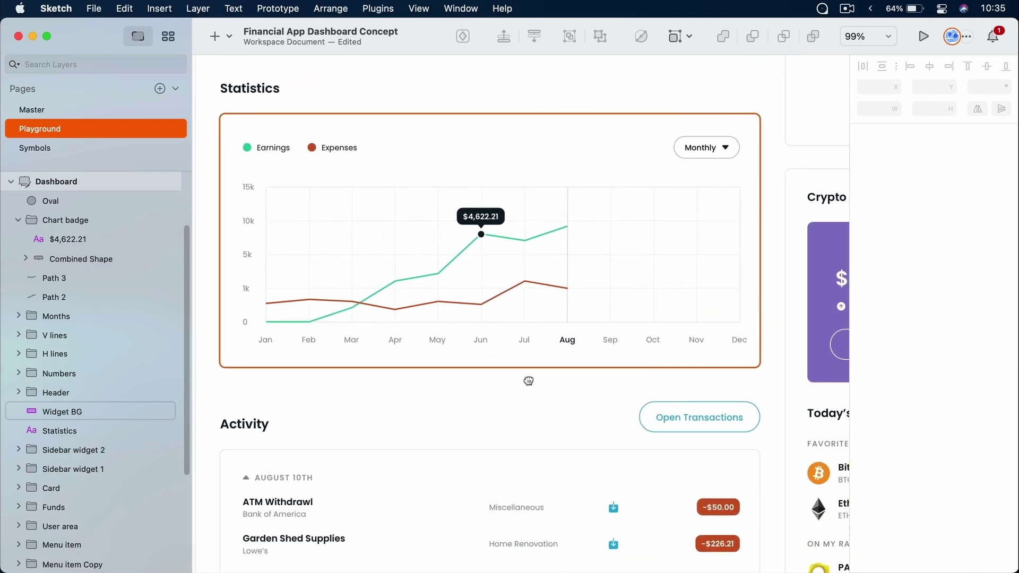
scroll(529, 381, "up", 10)
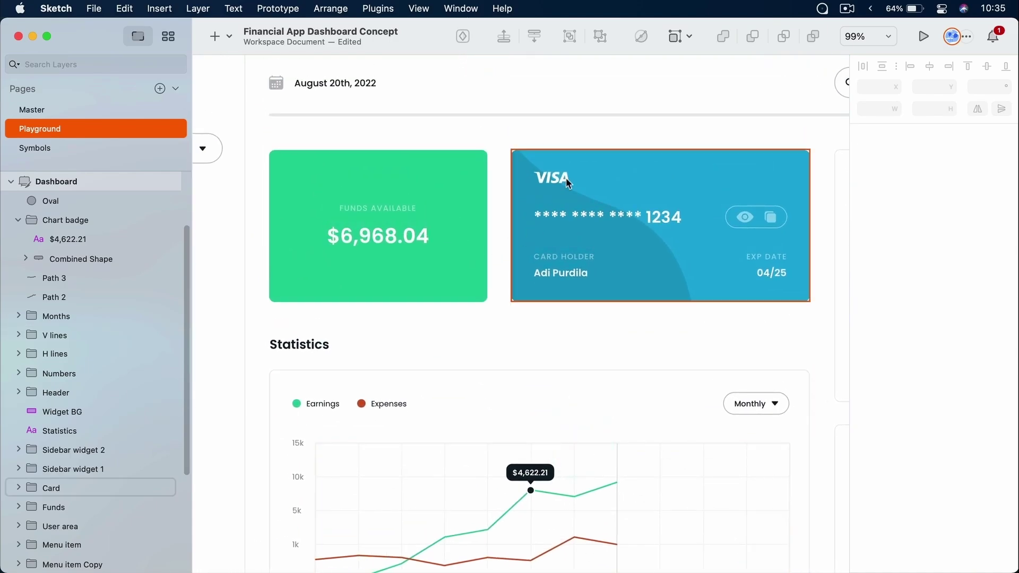
left_click(484, 175, "super")
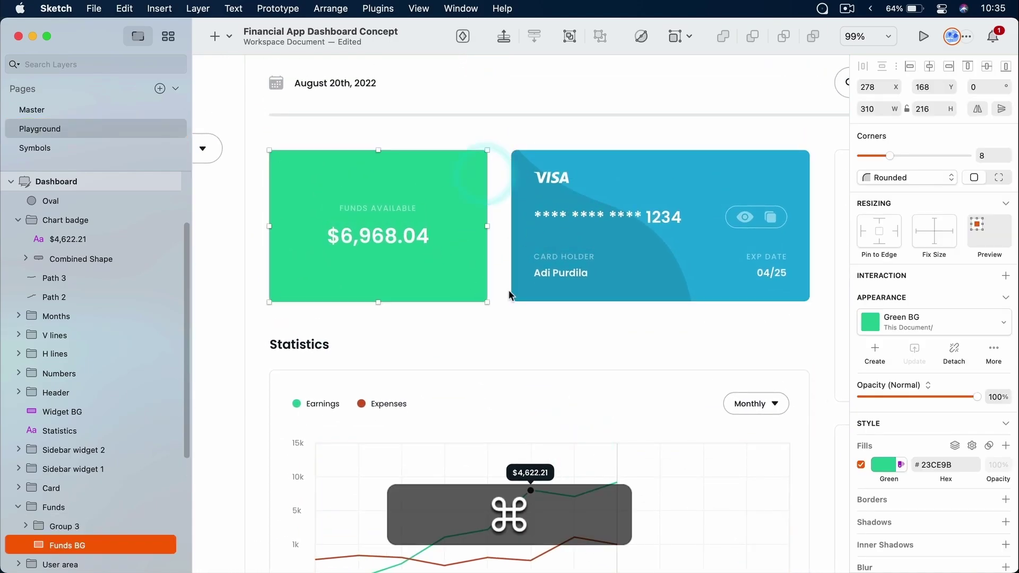
scroll(892, 450, "down", 1)
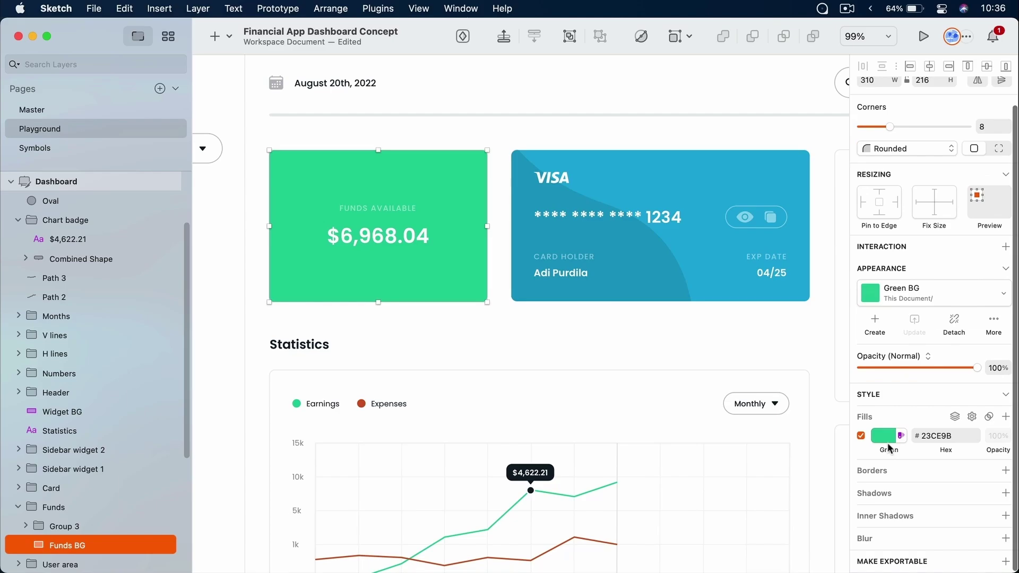
left_click(888, 439)
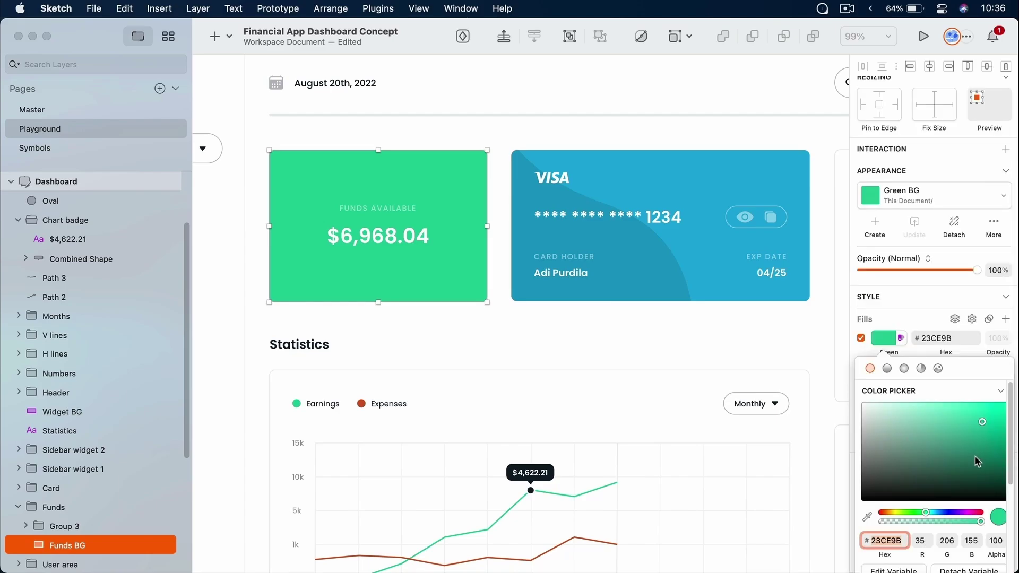
left_click_drag(977, 454, 978, 451)
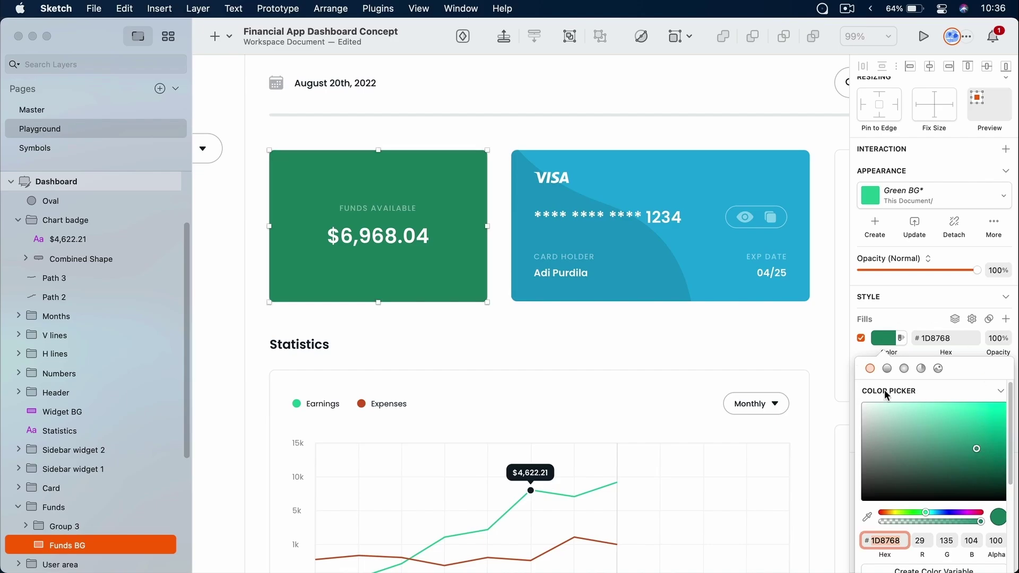
key("super+1")
left_click(916, 320)
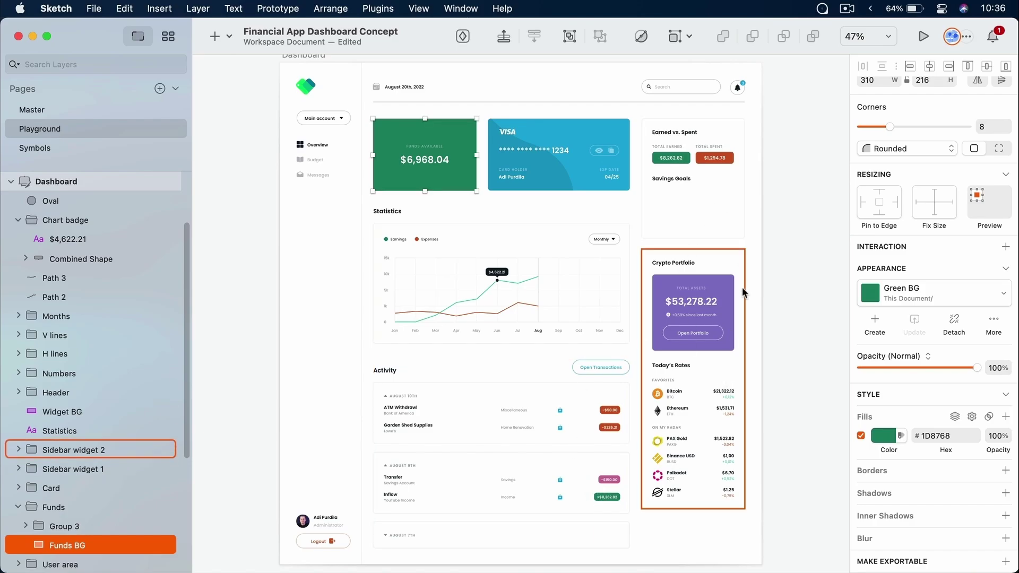
key("super+z")
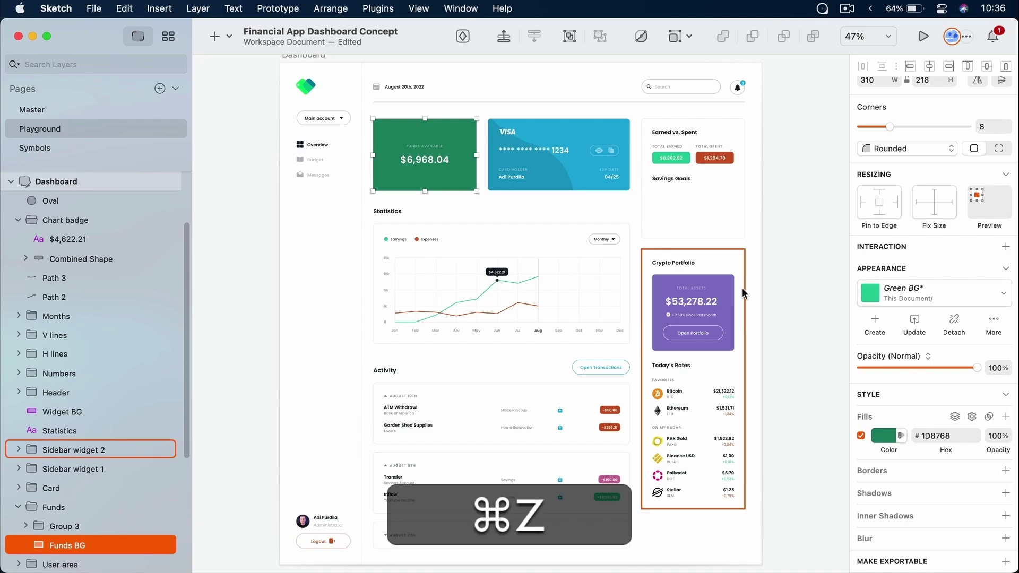
key("super+z")
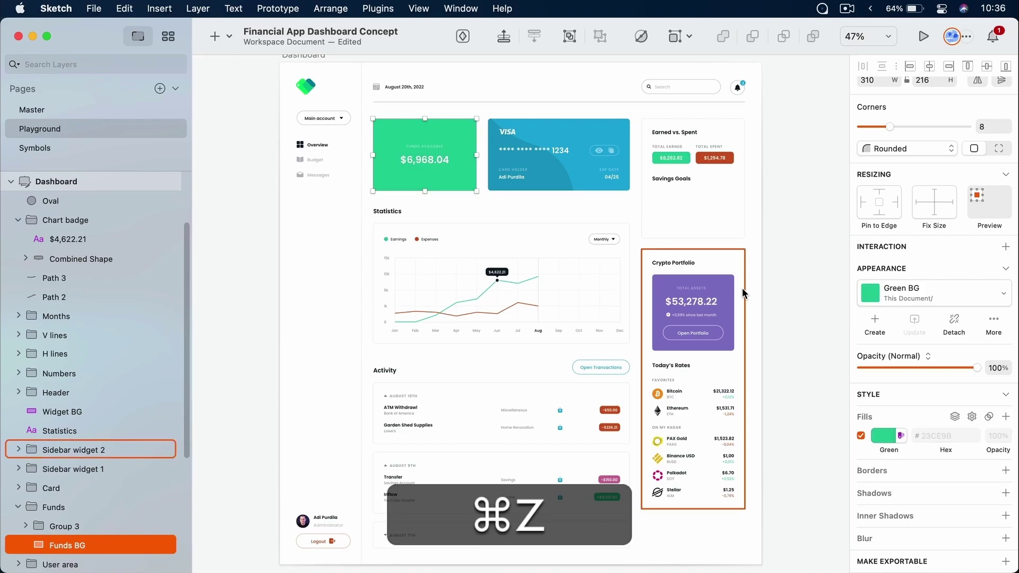
left_click(792, 287)
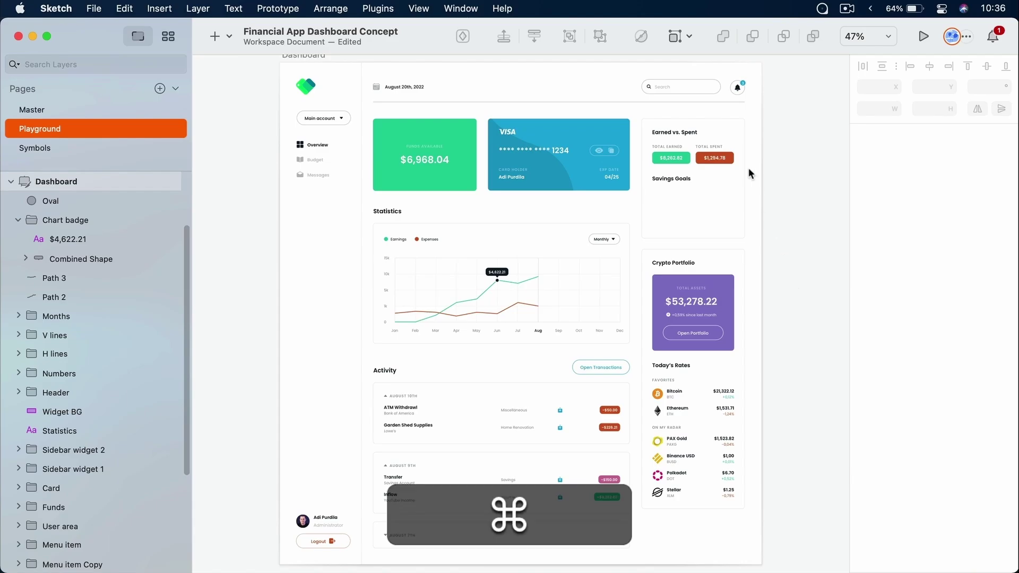
Link the Expenses legend dot to the Red BG layer style
scroll(741, 143, "up", 5)
scroll(741, 141, "up", 5)
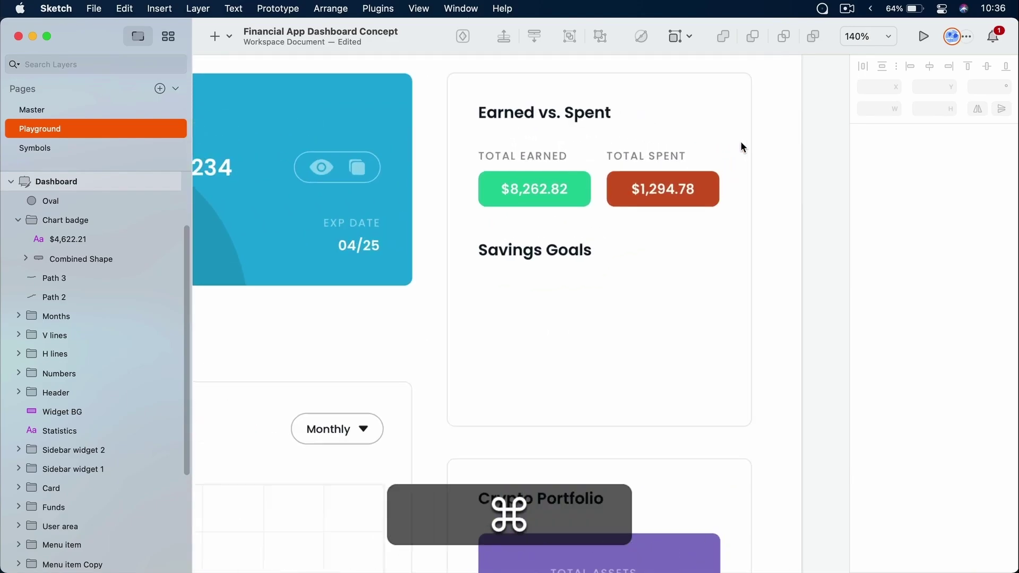
left_click(710, 192, "super")
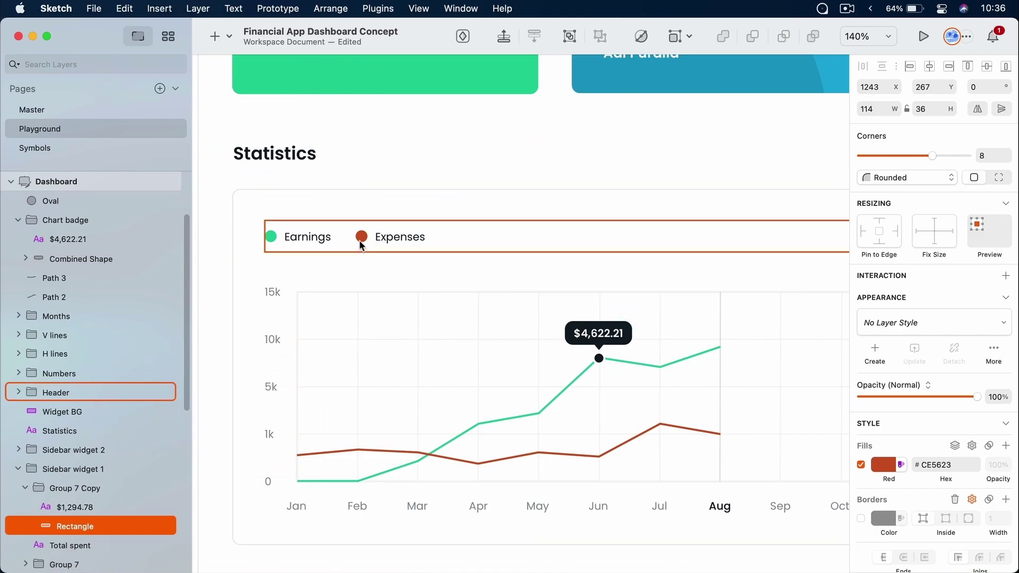
left_click(361, 237, "super")
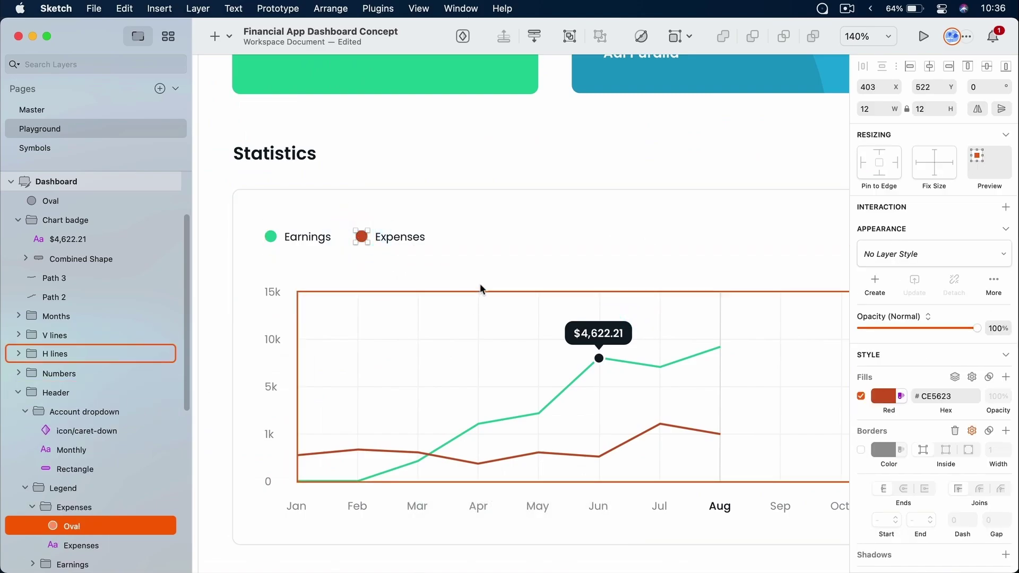
left_click(913, 255)
type("red")
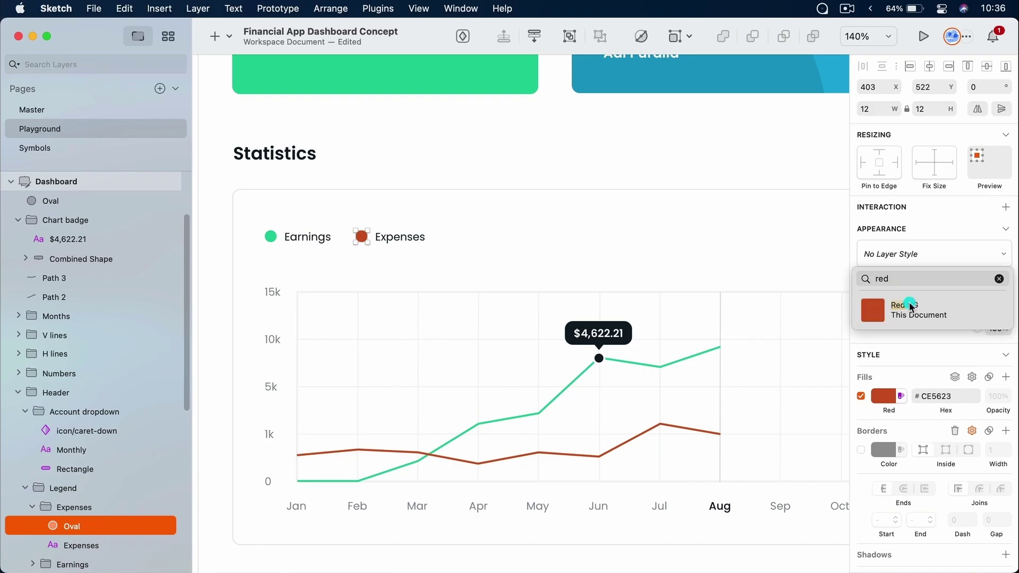
left_click(912, 305)
left_click(762, 129)
Apply the Red BG layer style to the $1,294.78 total-spent badge background
left_click_drag(706, 191, 444, 324)
scroll(443, 323, "right", 10)
scroll(444, 324, "up", 5)
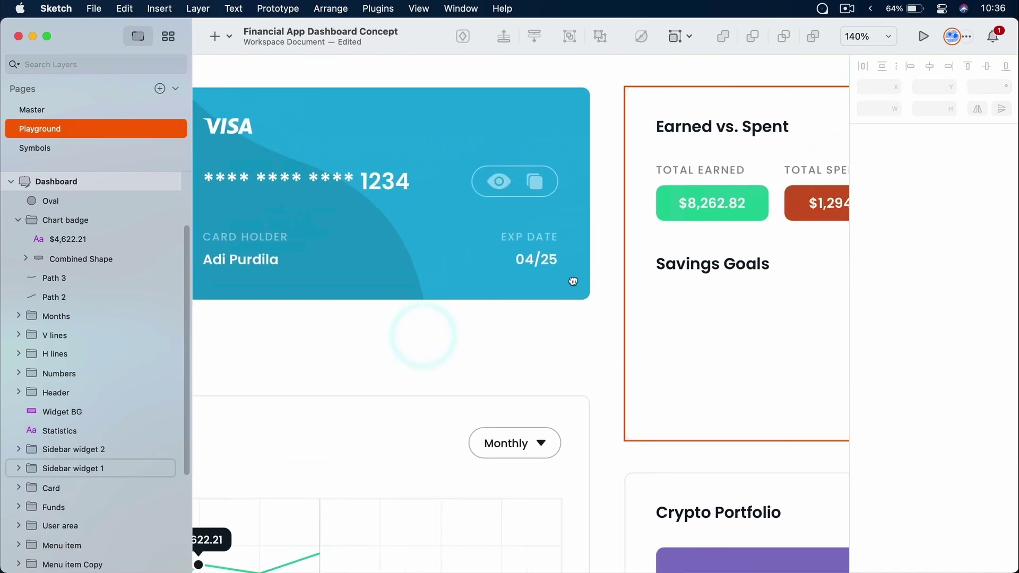
left_click(691, 272, "super")
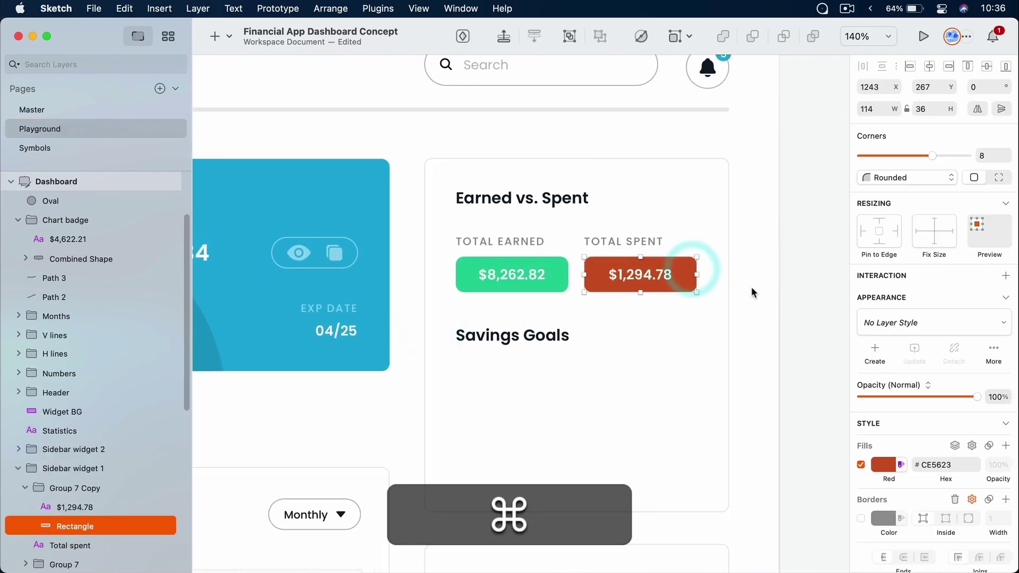
left_click(921, 322)
type("red")
left_click(915, 374)
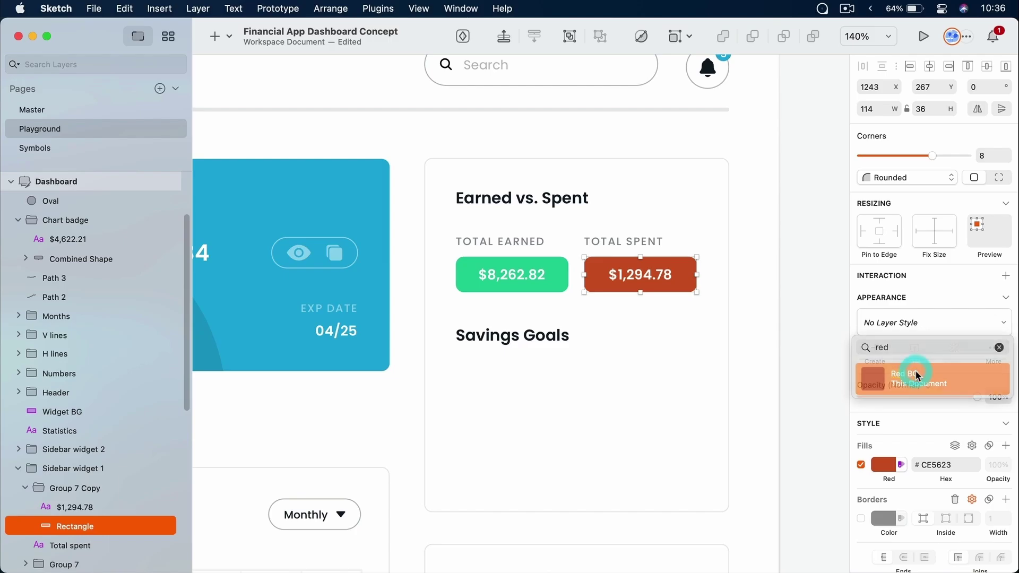
left_click(793, 241)
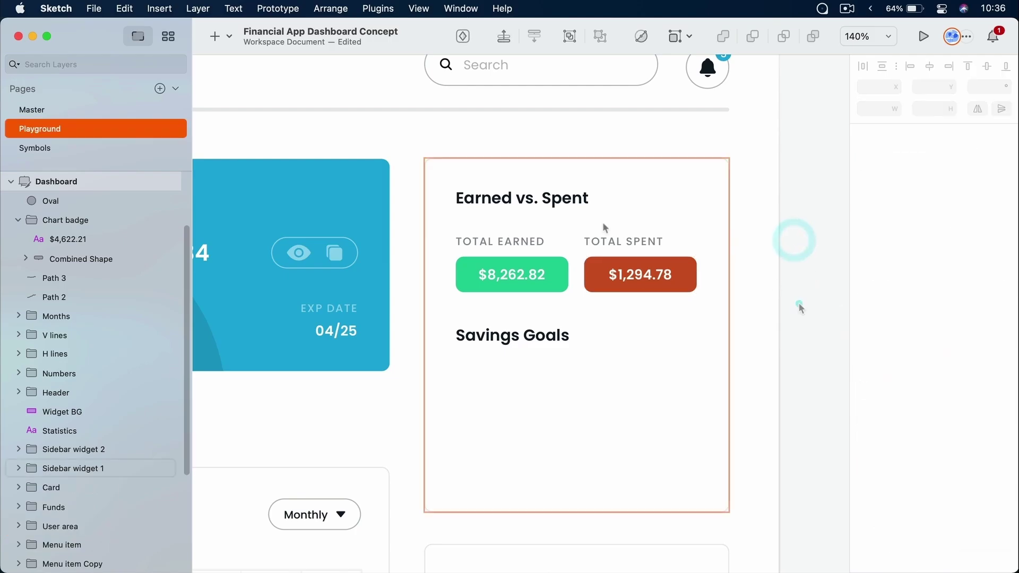
Give the bell's notification count dot the Accent BG layer style
left_click(378, 182, "super")
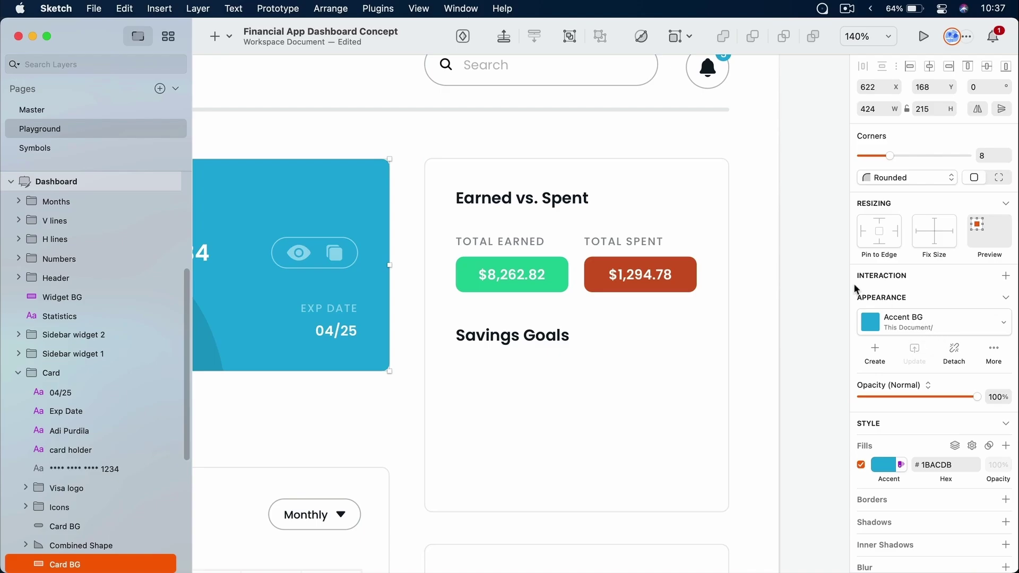
scroll(715, 161, "up", 5)
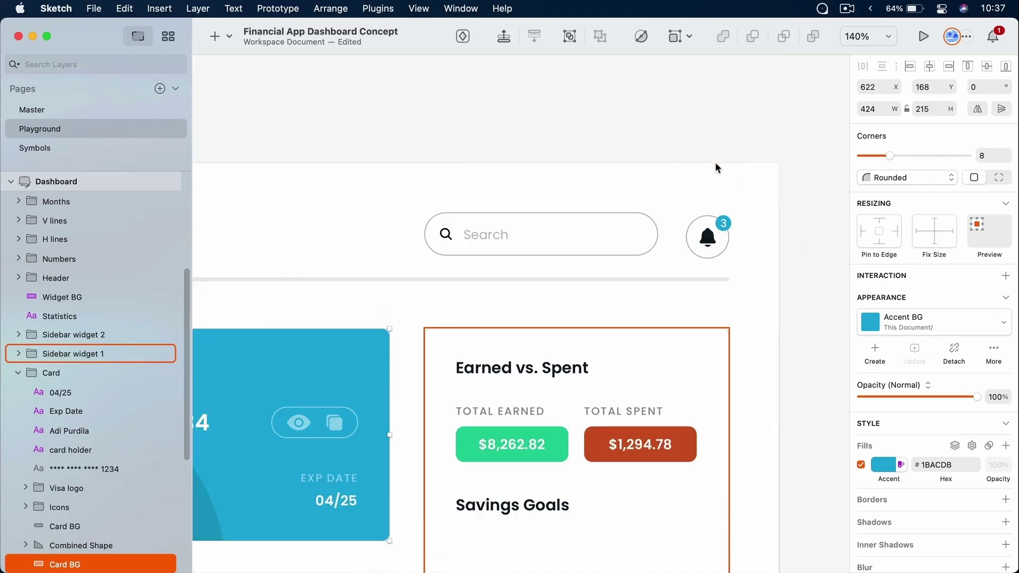
left_click(729, 223, "super")
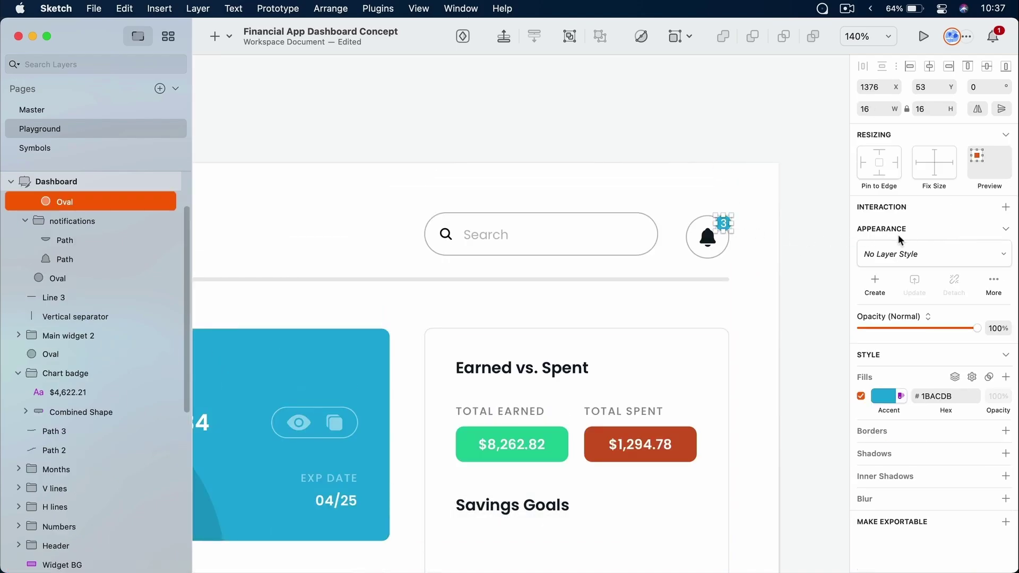
left_click(921, 253)
type("acc")
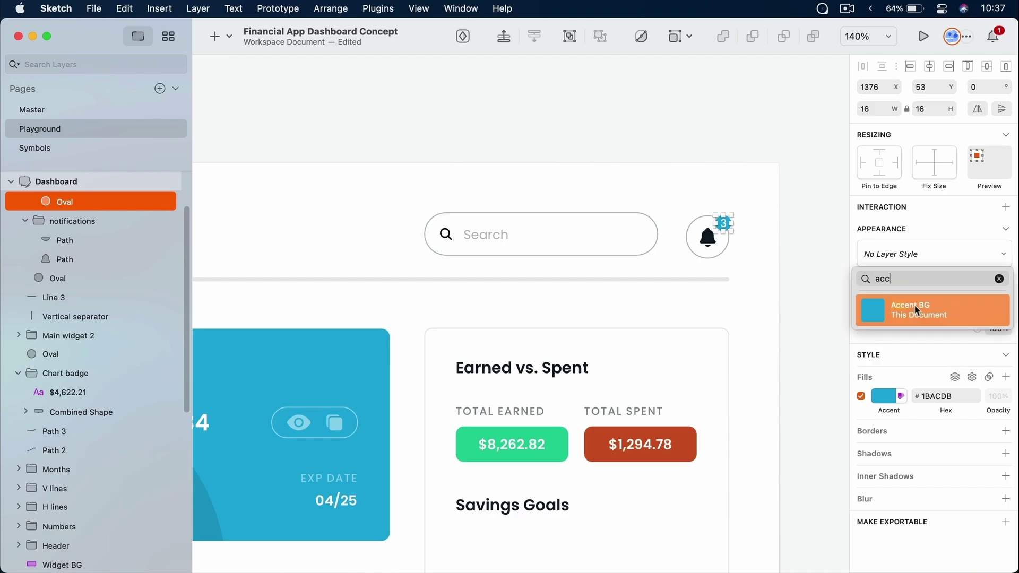
left_click(914, 311)
left_click(814, 232)
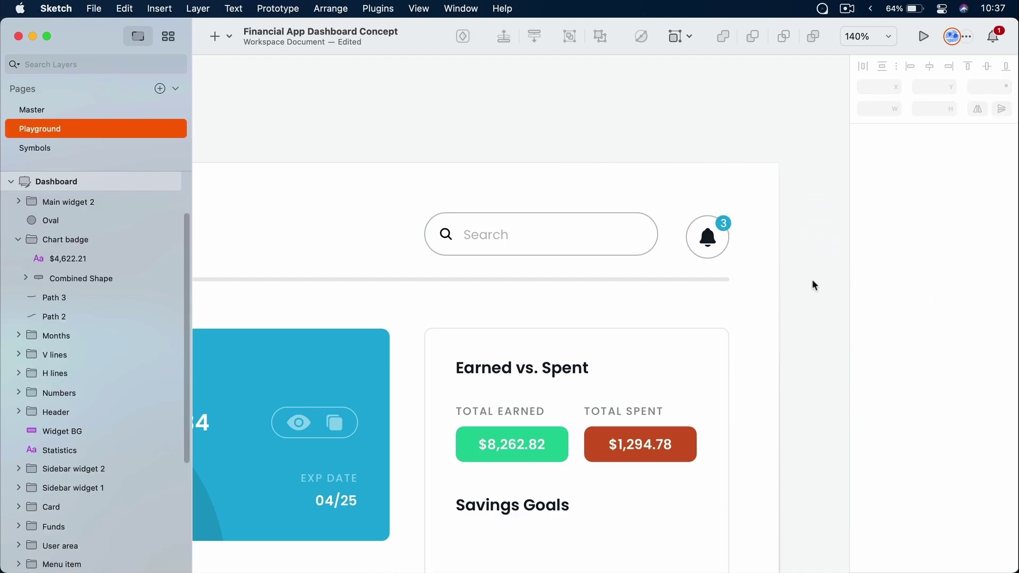
left_click(169, 36)
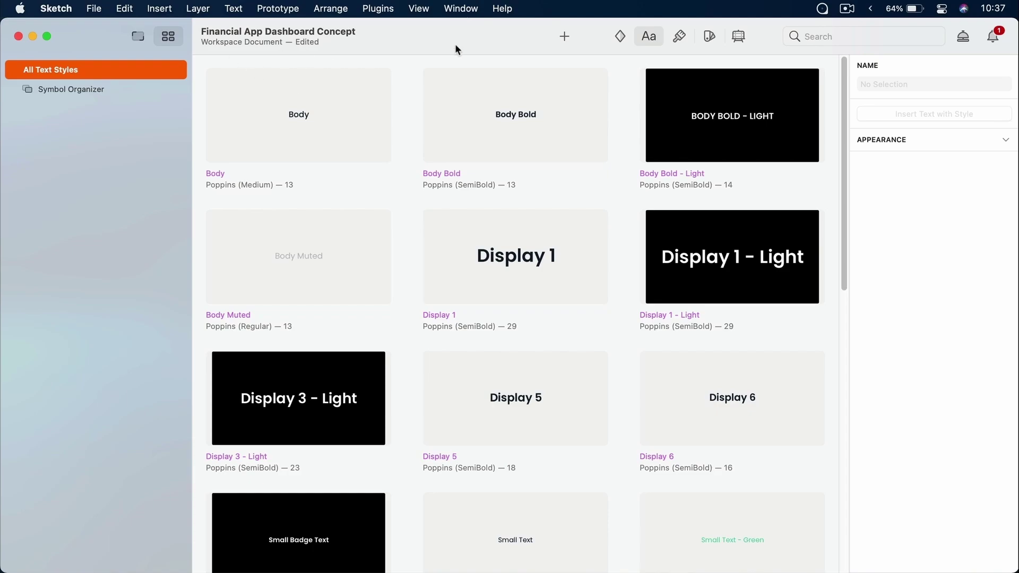
left_click(682, 38)
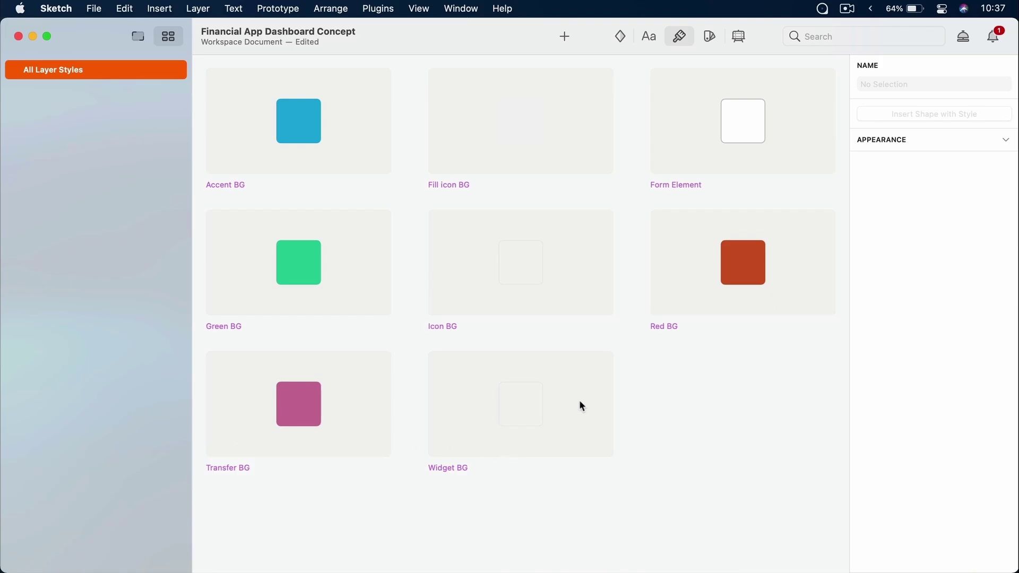
left_click(139, 36)
left_click(686, 326, "super")
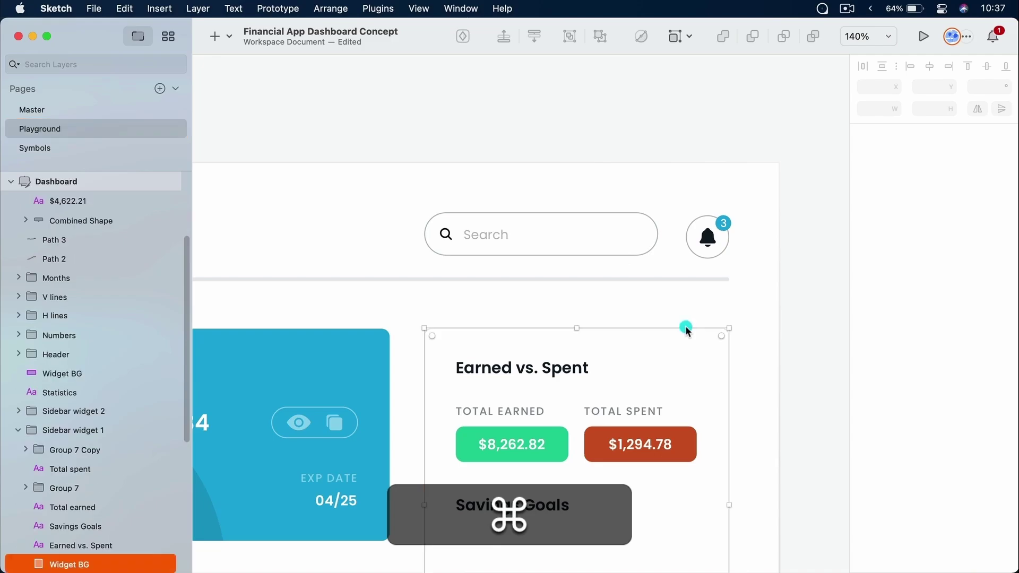
scroll(686, 326, "down", 8)
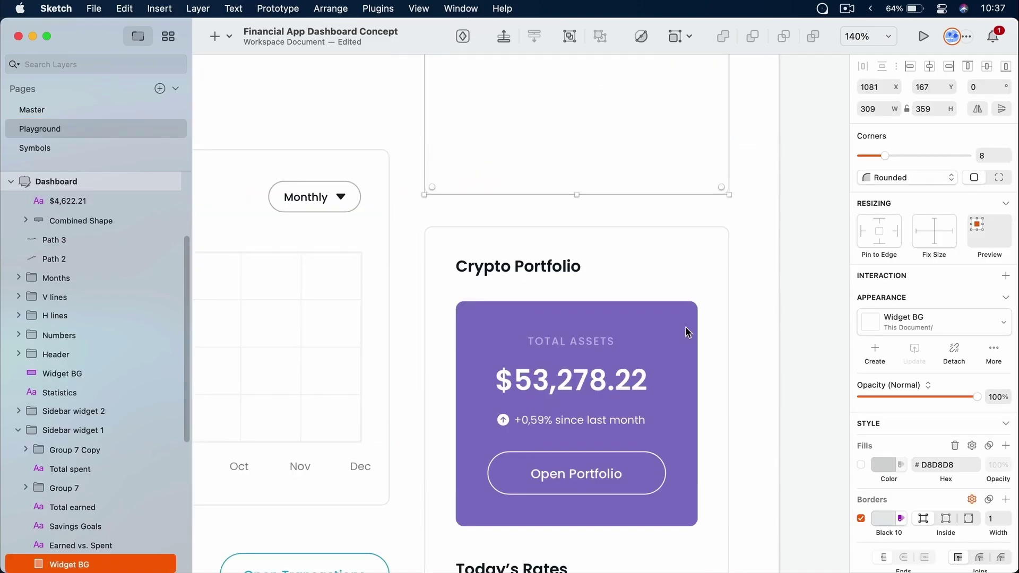
left_click(688, 225, "super")
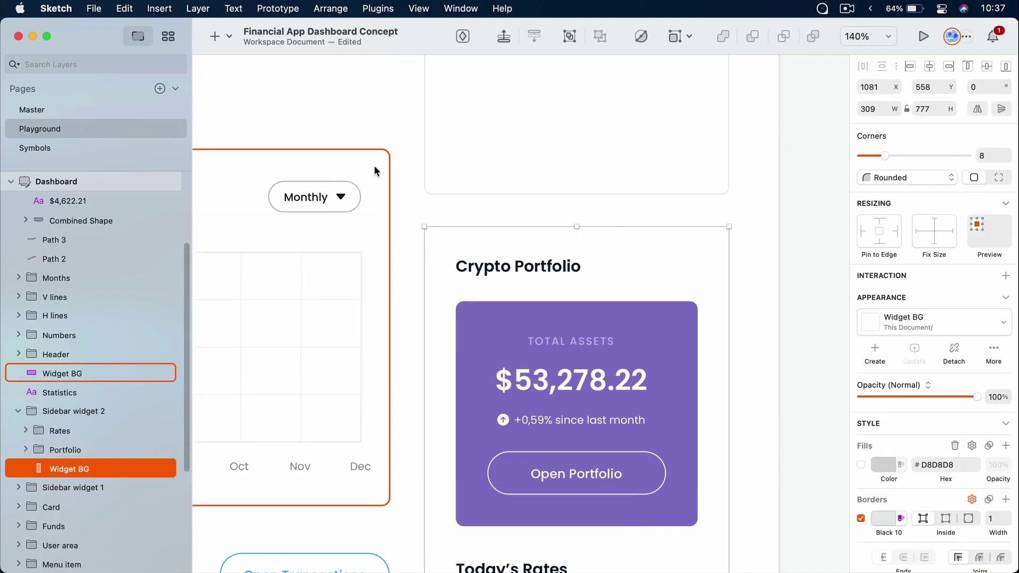
left_click(388, 174, "super")
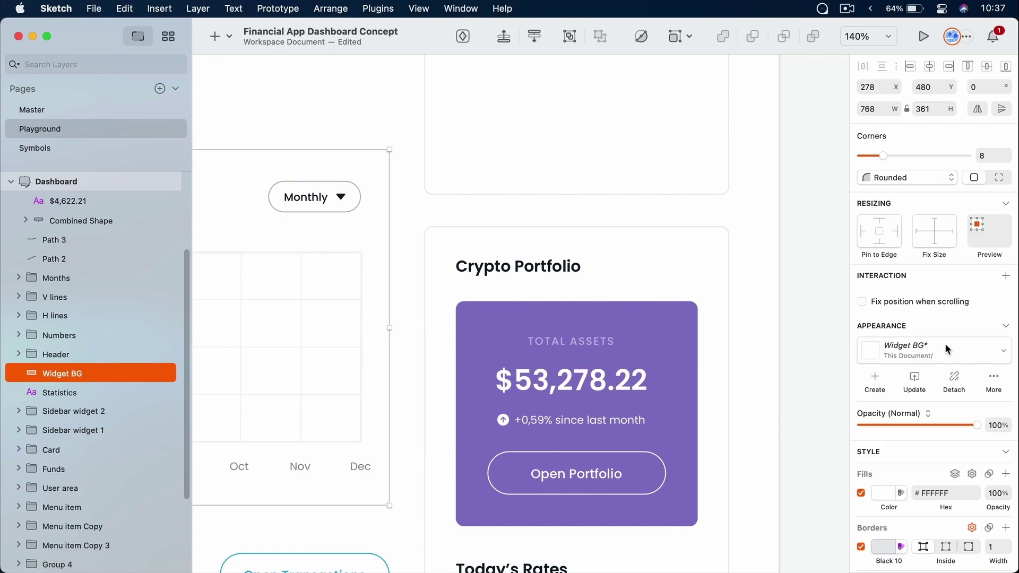
left_click(813, 239)
left_click_drag(820, 290, 460, 289)
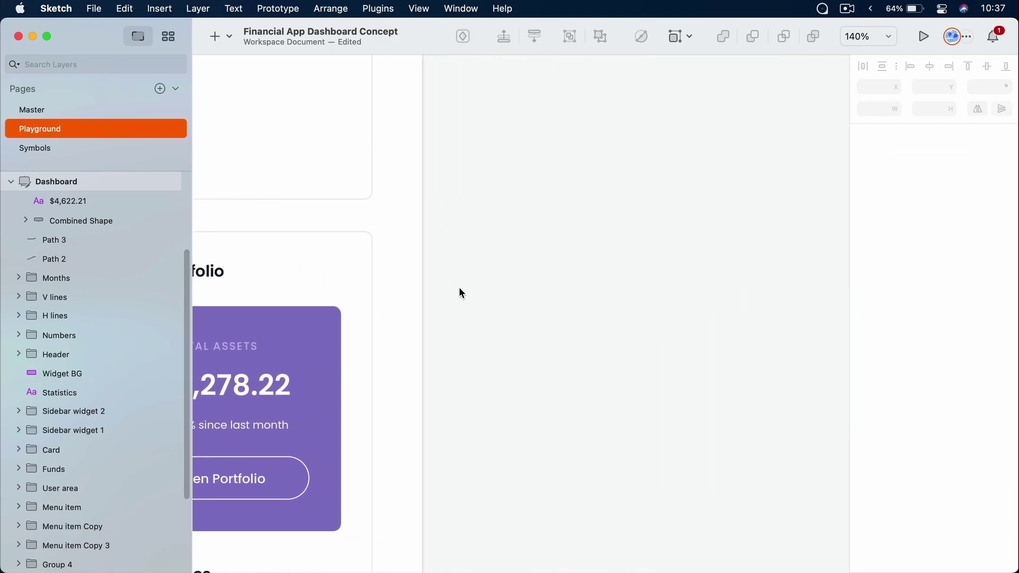
Insert a test square with the Accent BG style from the document's layer styles
key("super+alt+c")
left_click_drag(486, 239, 475, 113)
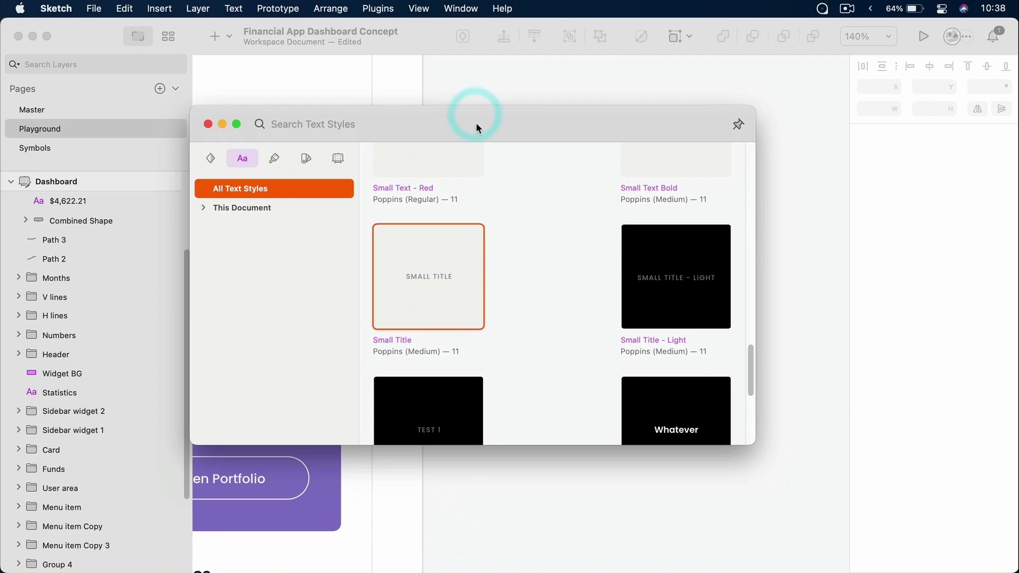
left_click(275, 158)
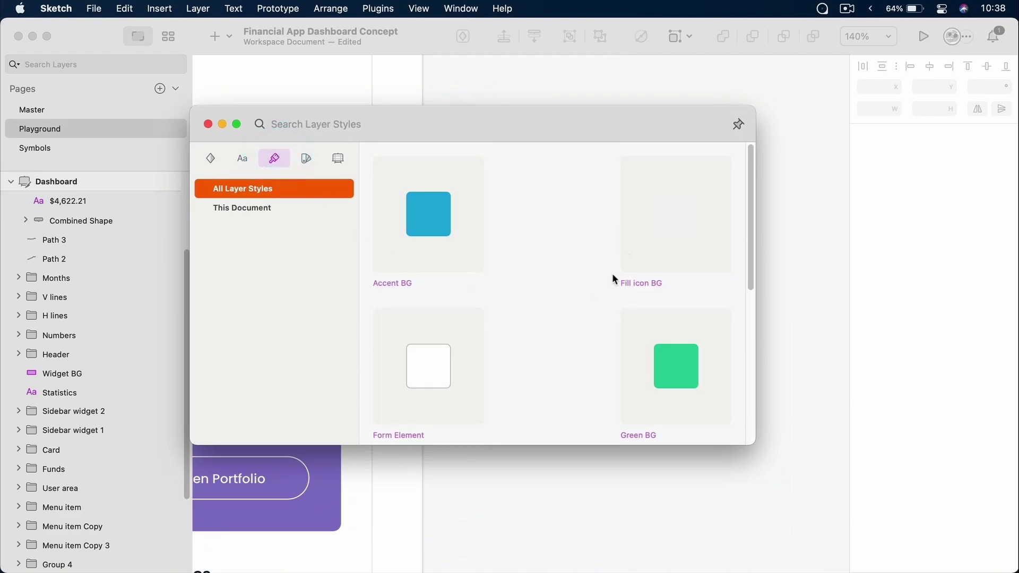
double_click(436, 203)
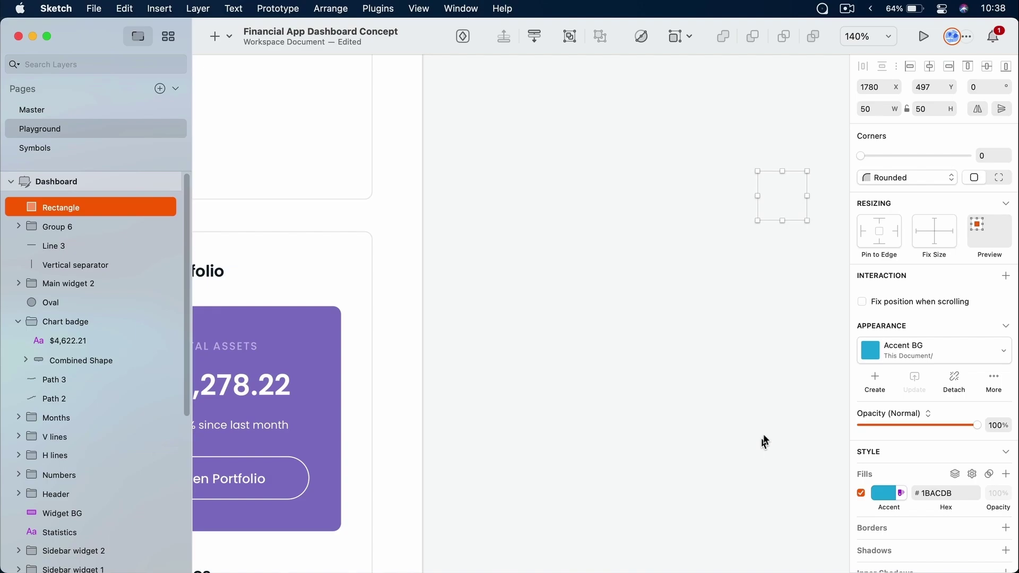
Nudge the test square out of the Dashboard artboard with Shift+arrow keys
left_click_drag(779, 189, 446, 222)
left_click_drag(566, 123, 873, 372)
left_click(719, 343)
left_click_drag(529, 94, 844, 419)
left_click(88, 211)
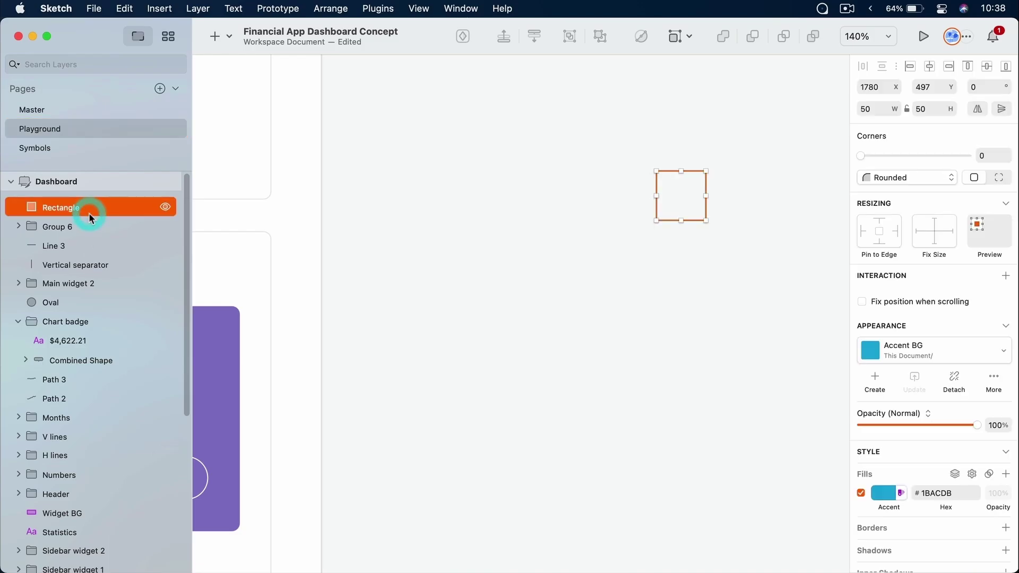
key("shift+Left")
key("shift+Left")
key("shift+Left")
key("shift+Left")
key("shift+Left")
key("shift+Left")
key("shift+Left")
key("shift+Left")
key("shift+Left")
key("shift+Left")
key("shift+Left")
key("shift+Left")
key("shift+Left")
key("shift+Left")
key("shift+Left")
key("shift+Left")
key("shift+Left")
key("shift+Left")
key("shift+Right")
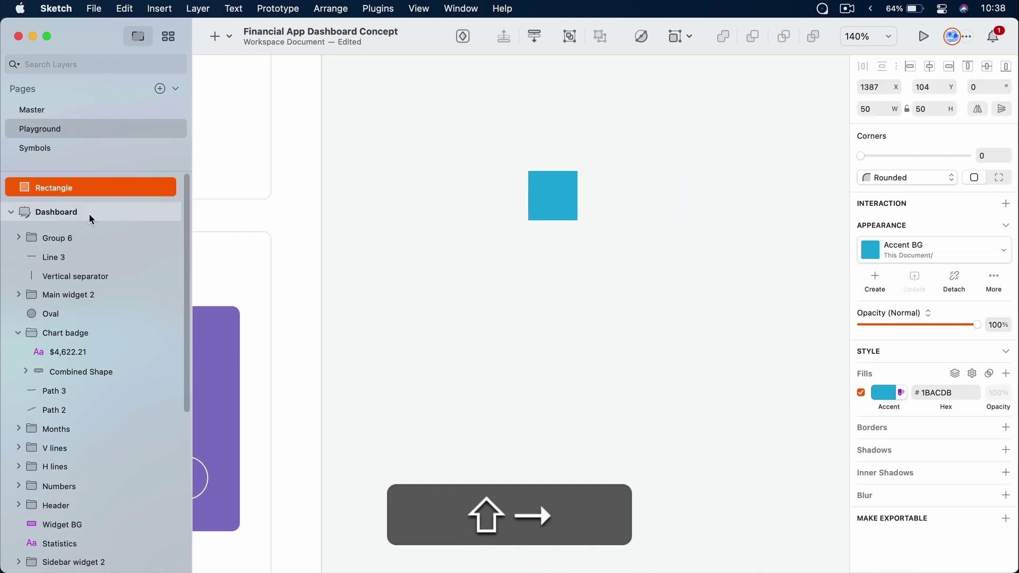
key("shift+Right")
key("shift+Right")
key("shift+Right")
key("shift+Right")
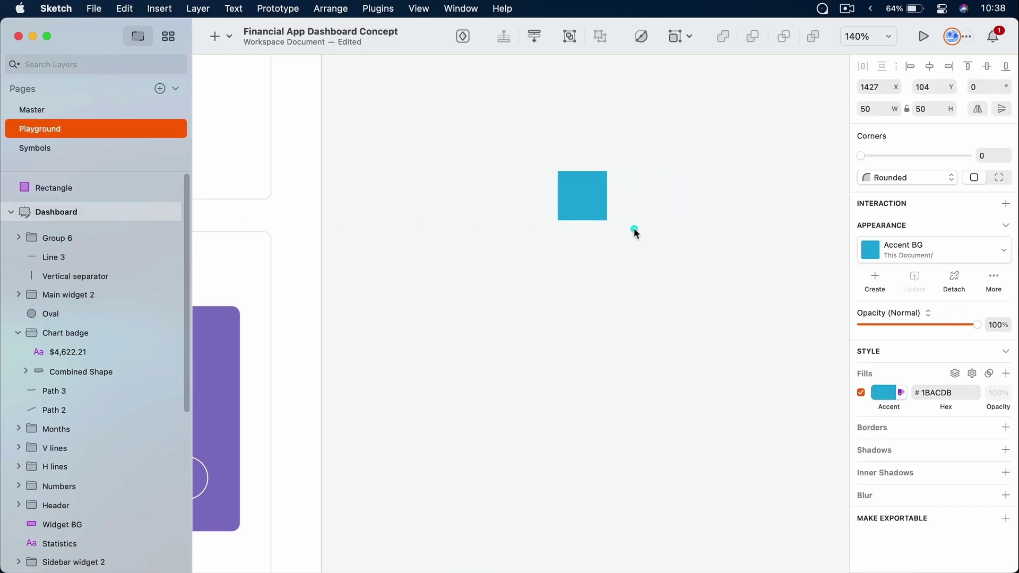
Delete the test square and fit the whole Dashboard artboard in view
left_click(634, 229)
left_click(602, 180)
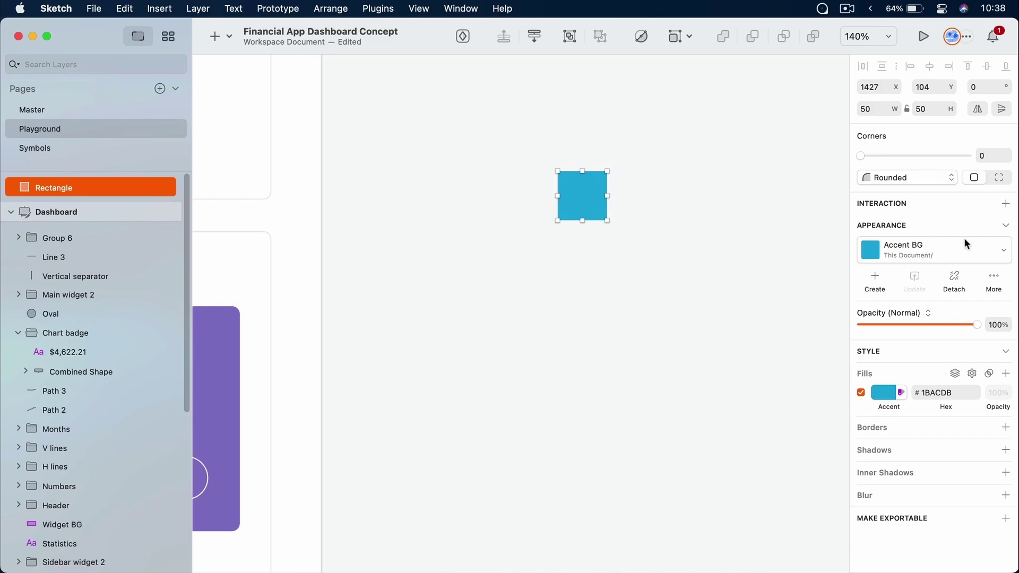
left_click_drag(663, 174, 596, 128)
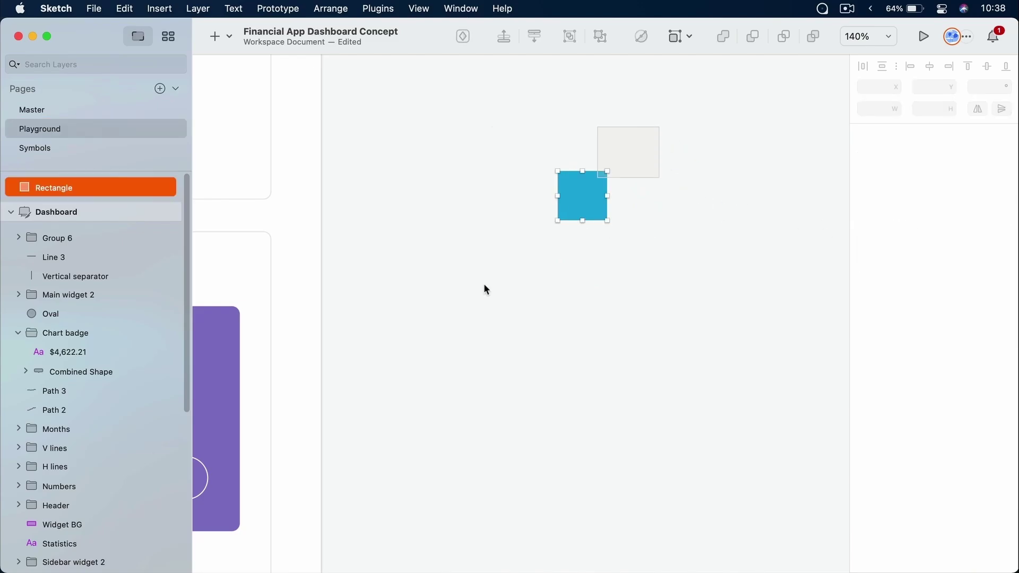
key("Delete")
left_click(464, 323)
key("Escape")
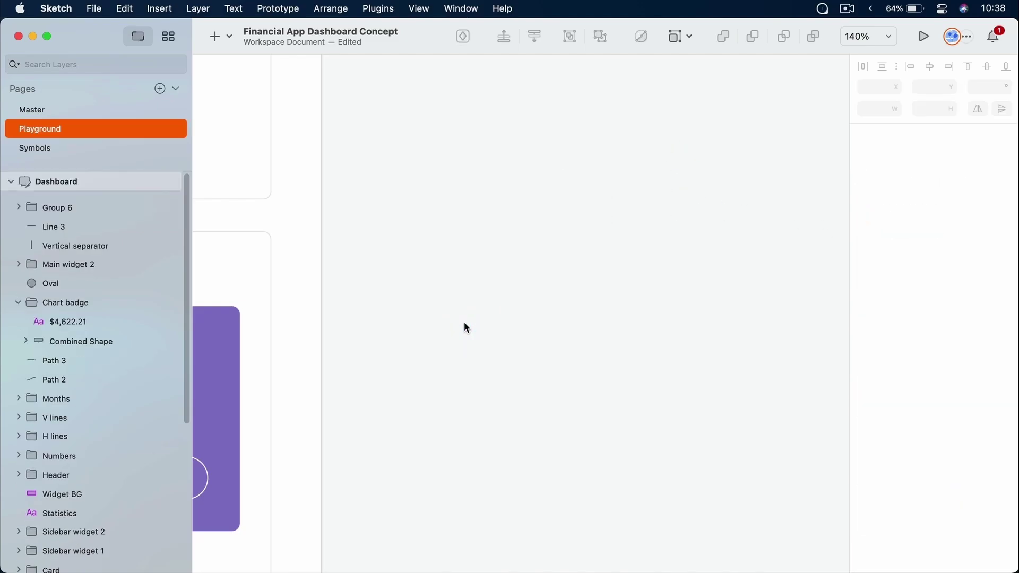
key("super+1")
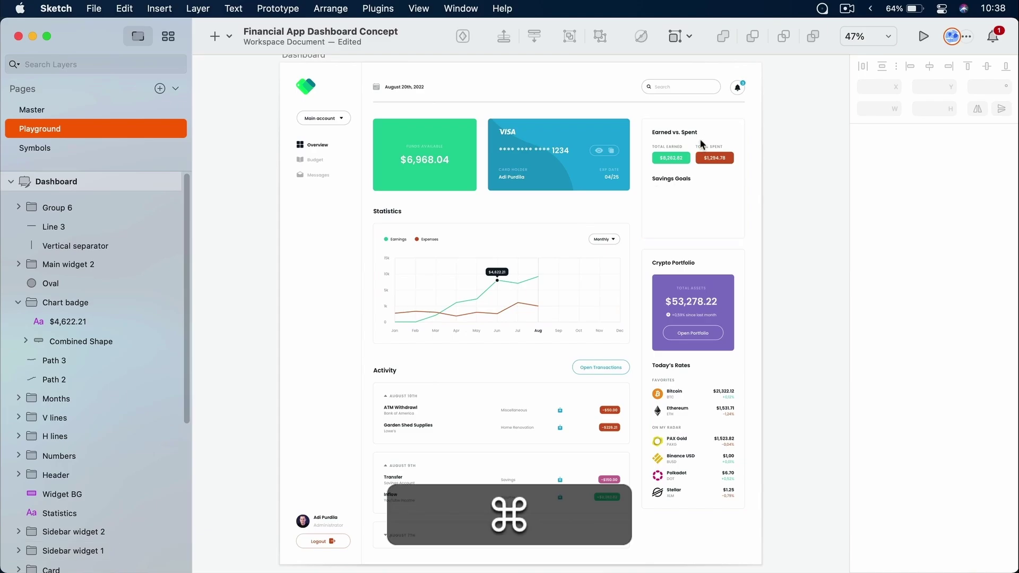
Zoom into the Earned vs. Spent card and switch to the Components view
scroll(703, 134, "up", 5)
scroll(703, 133, "up", 3)
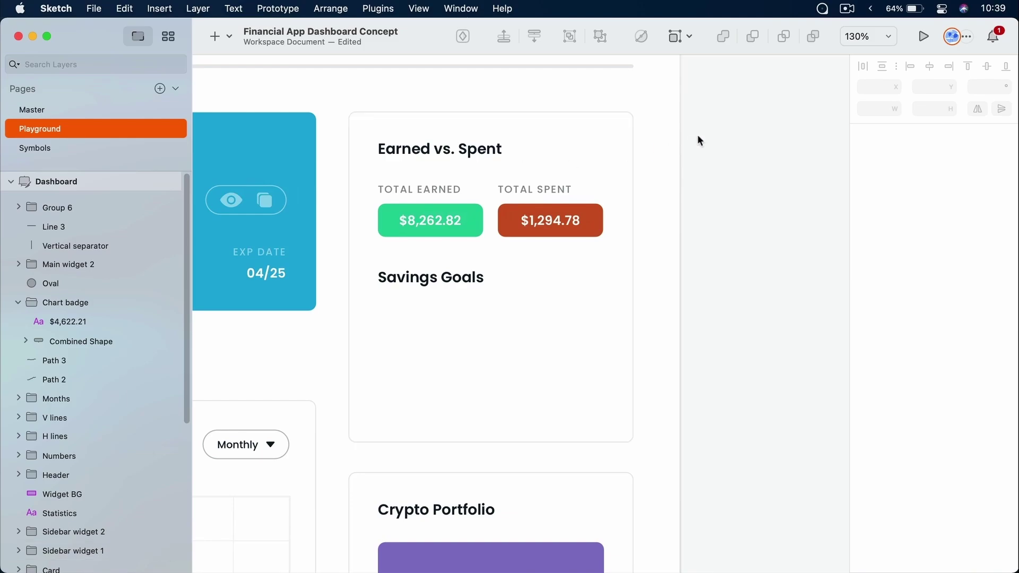
left_click(168, 36)
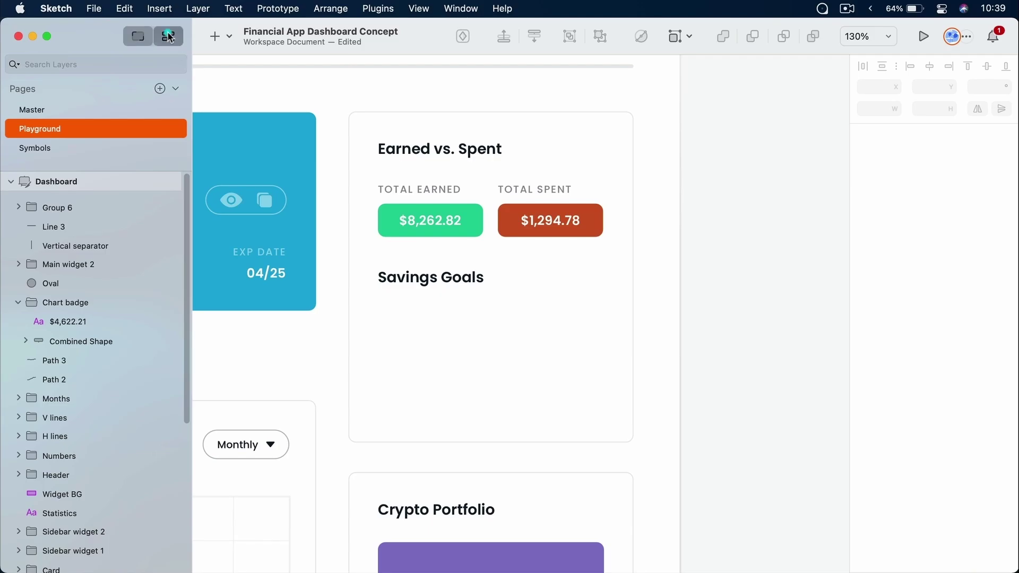
Inspect the Accent, Accent 25, Green, Red, Red 50 and Tertiary colour variables
left_click(713, 37)
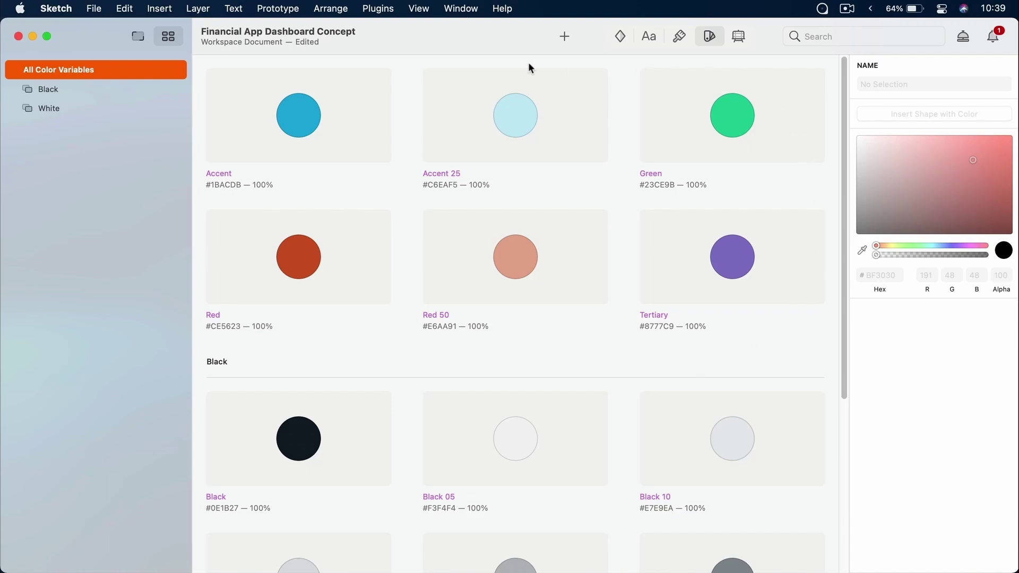
left_click(307, 125)
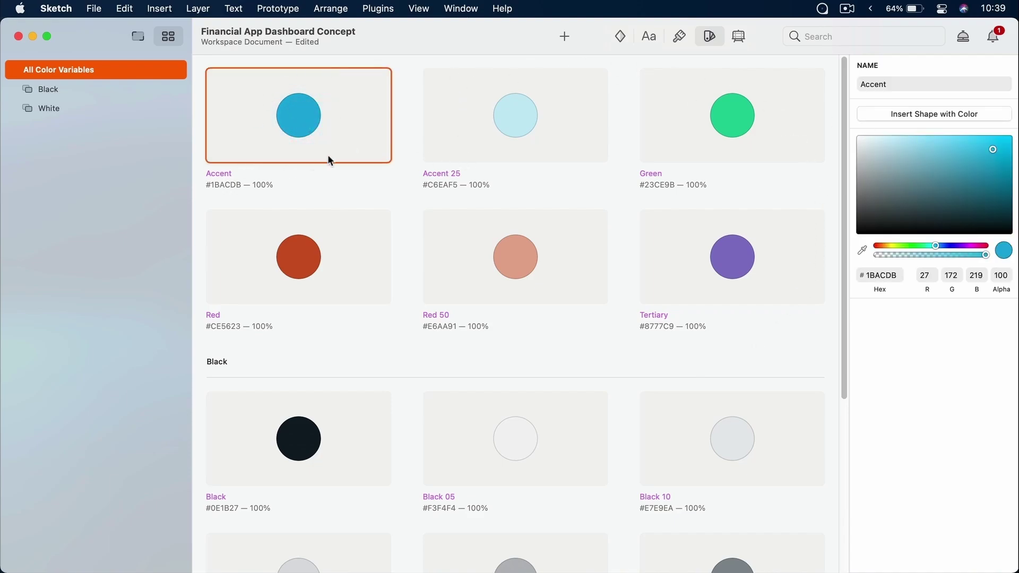
double_click(899, 84)
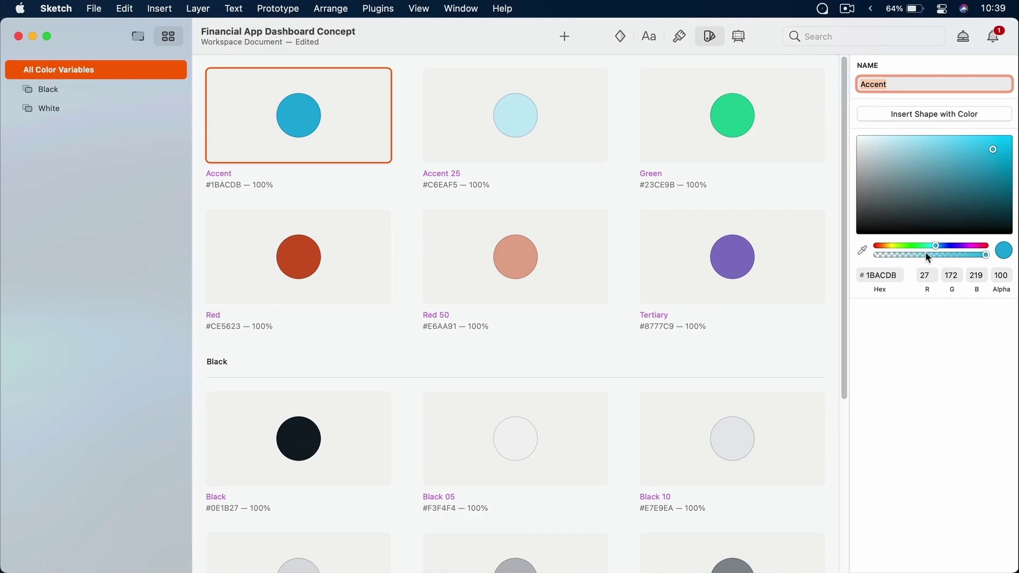
left_click(512, 132)
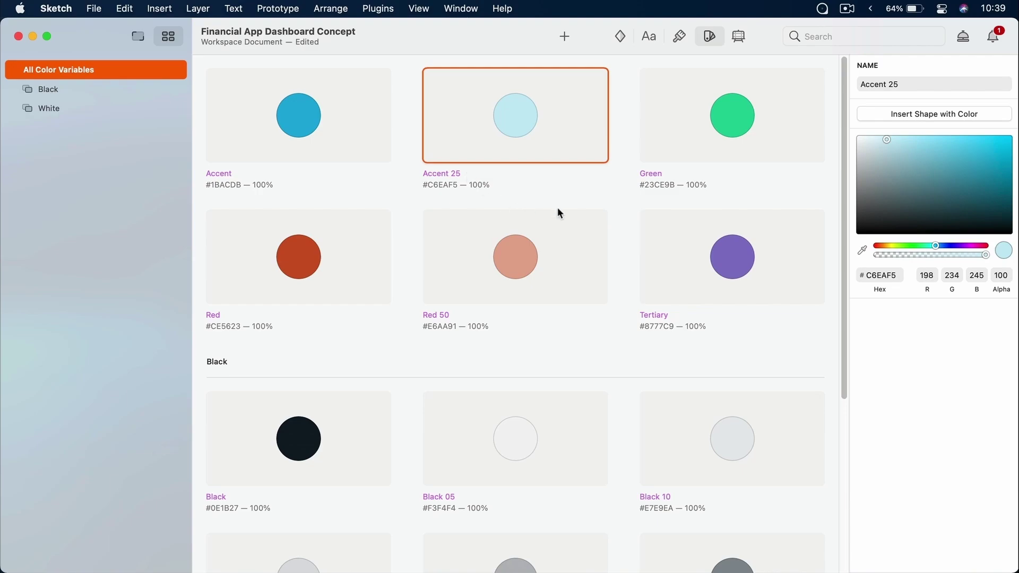
left_click(701, 127)
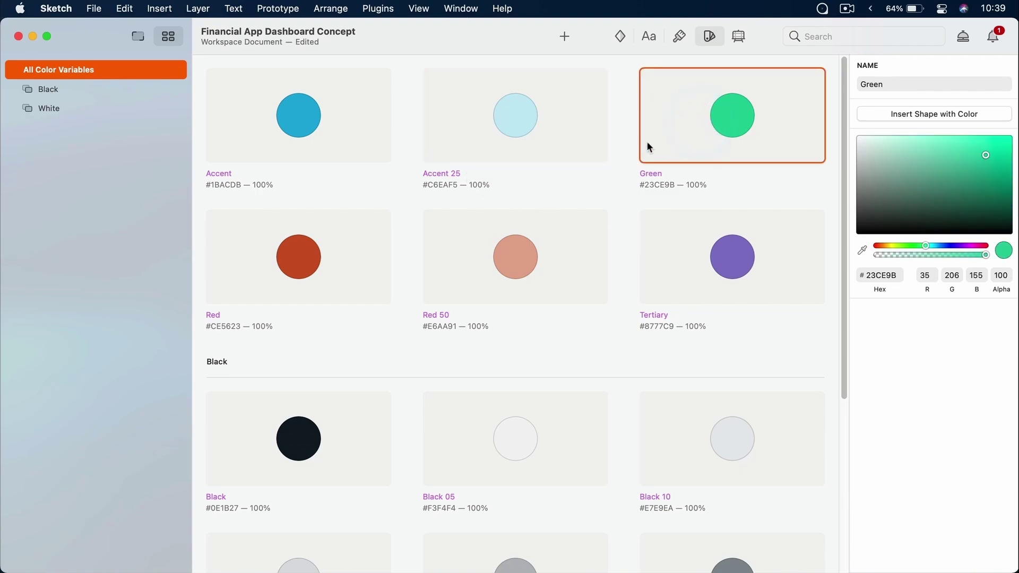
left_click(319, 259)
left_click(527, 261)
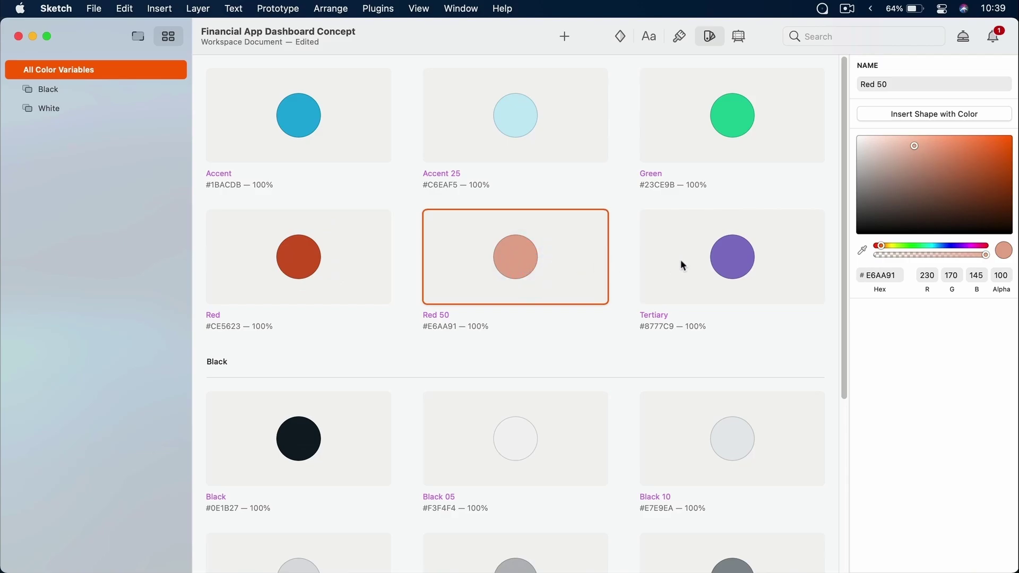
left_click(742, 267)
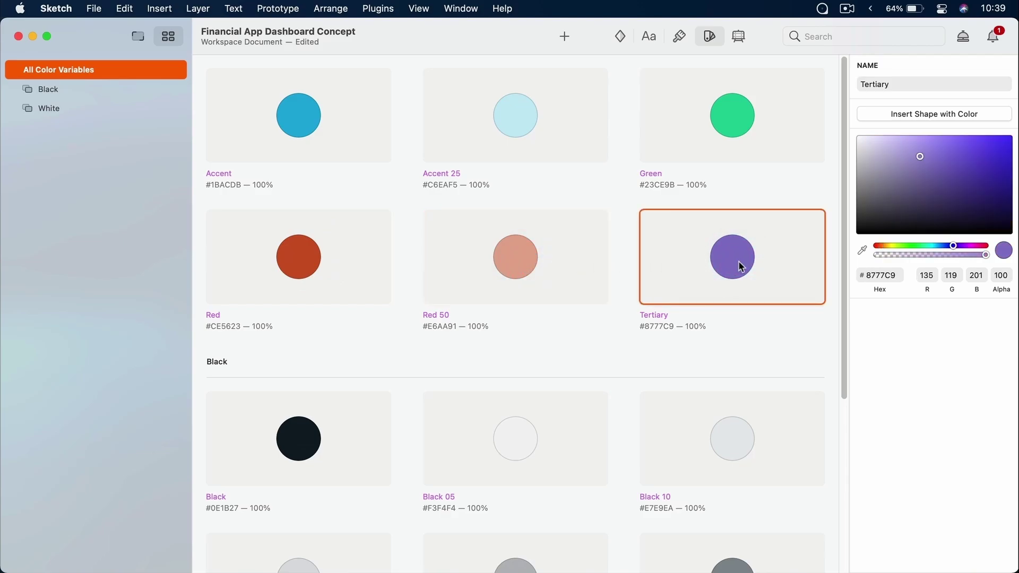
Inspect Black, Black 05 through Black 50 and White 50, then return to the Playground canvas
scroll(742, 267, "down", 3)
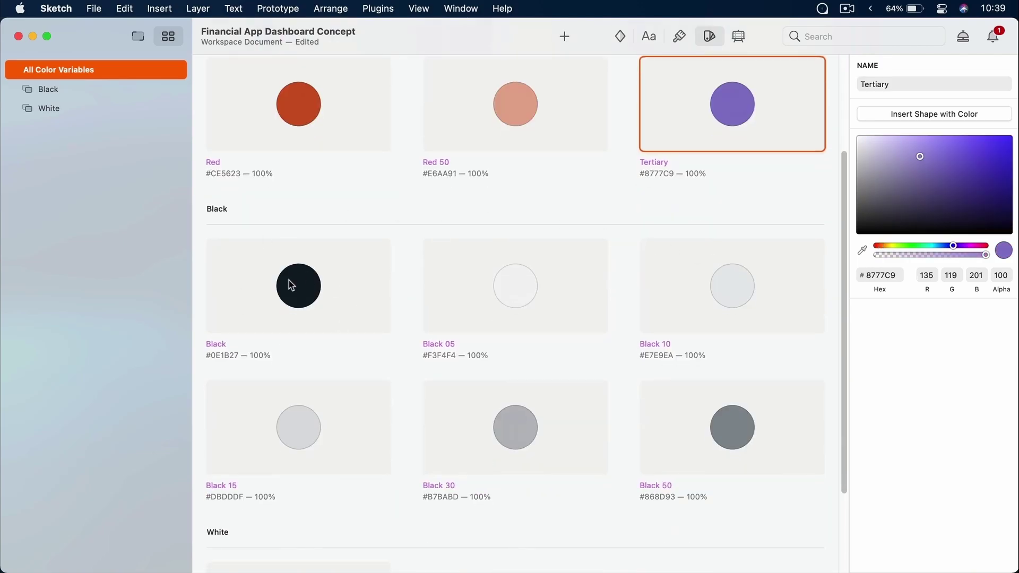
left_click(297, 280)
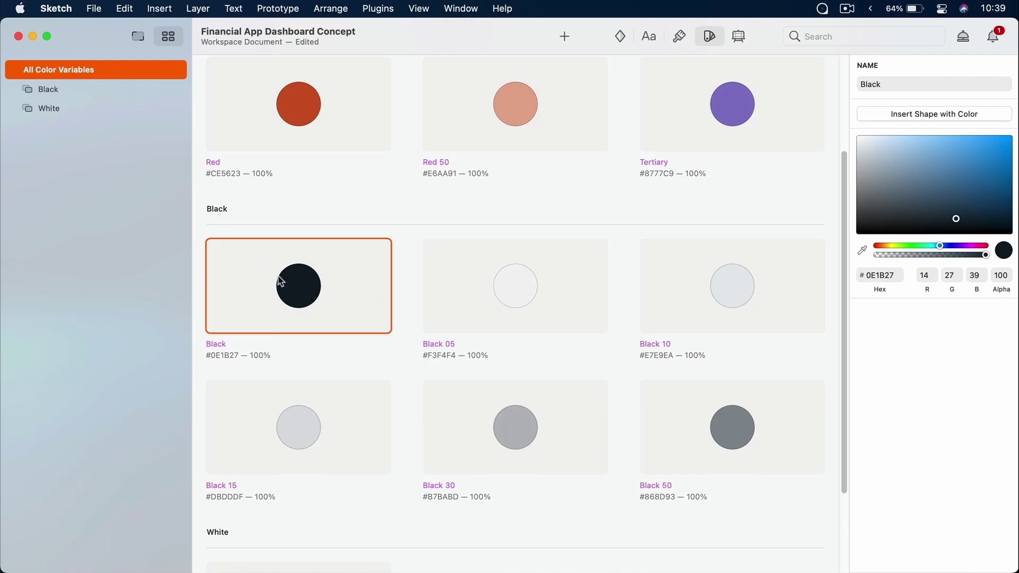
left_click(480, 285)
left_click(714, 287)
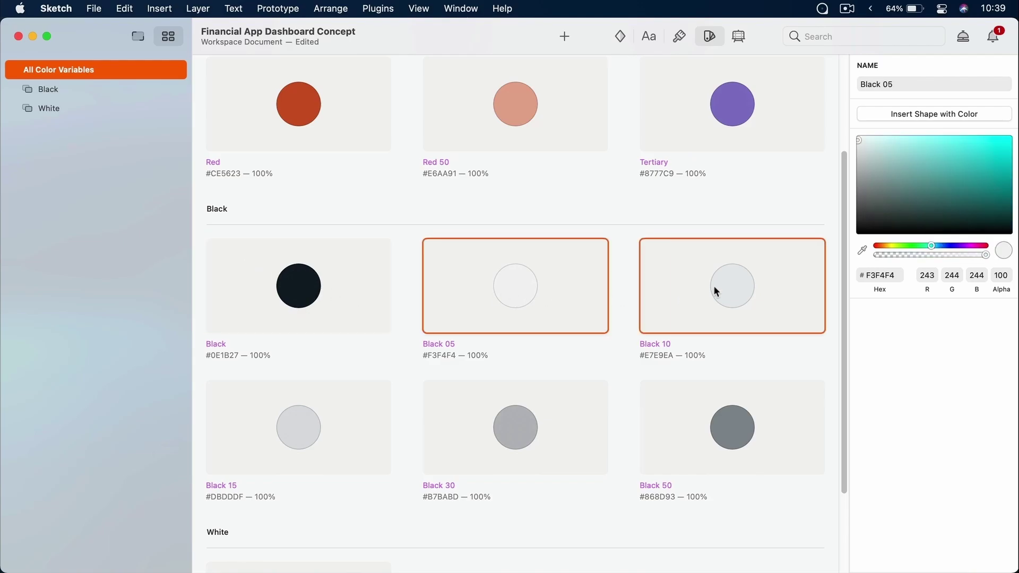
left_click(383, 414)
left_click(520, 412)
left_click(672, 419)
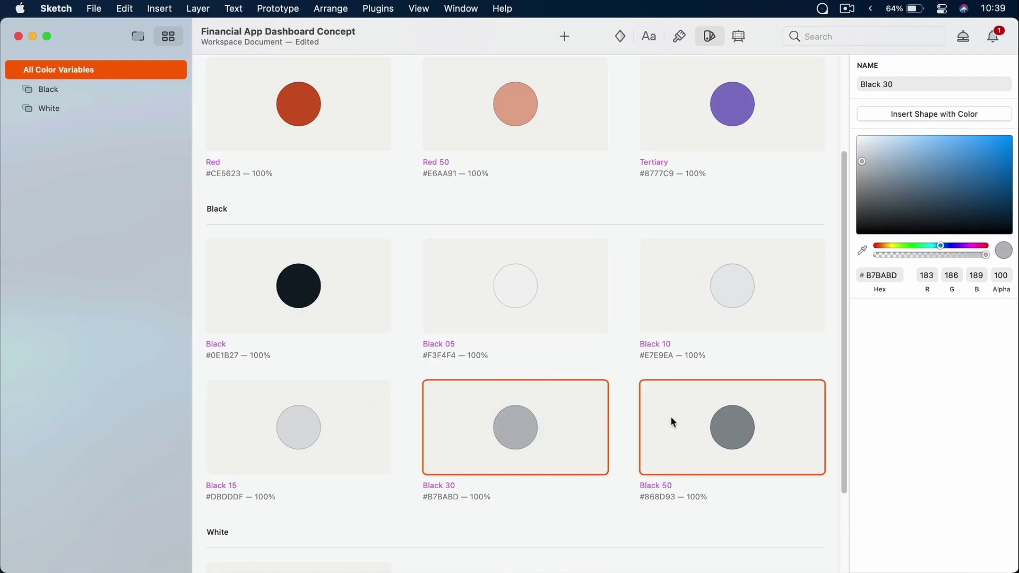
scroll(671, 417, "down", 2)
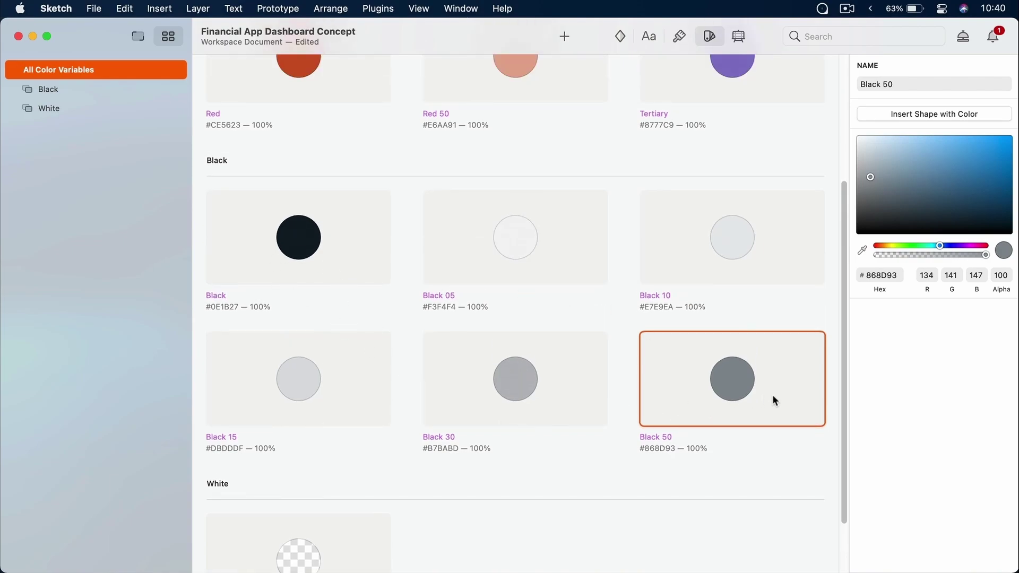
scroll(656, 406, "down", 3)
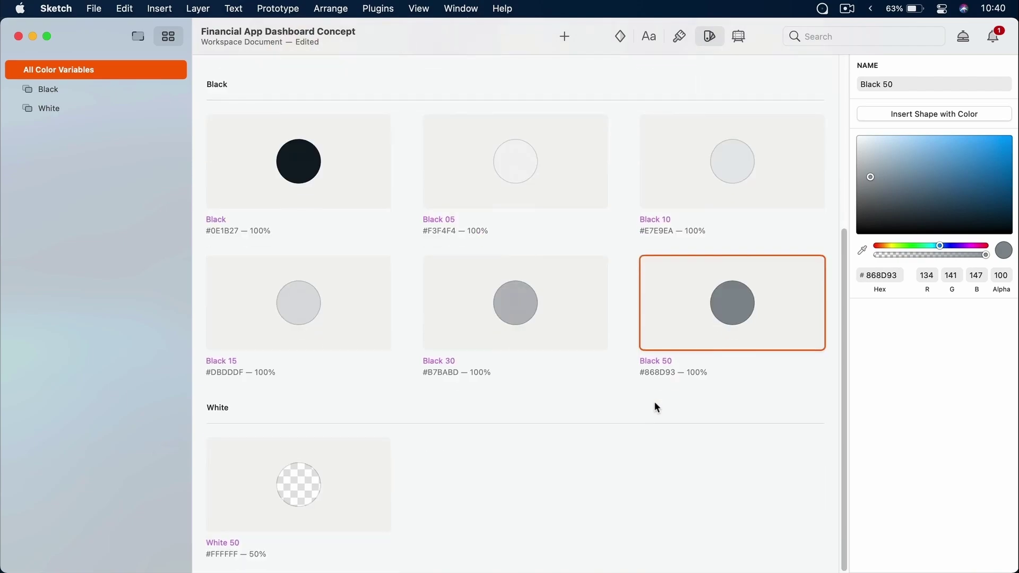
left_click(328, 490)
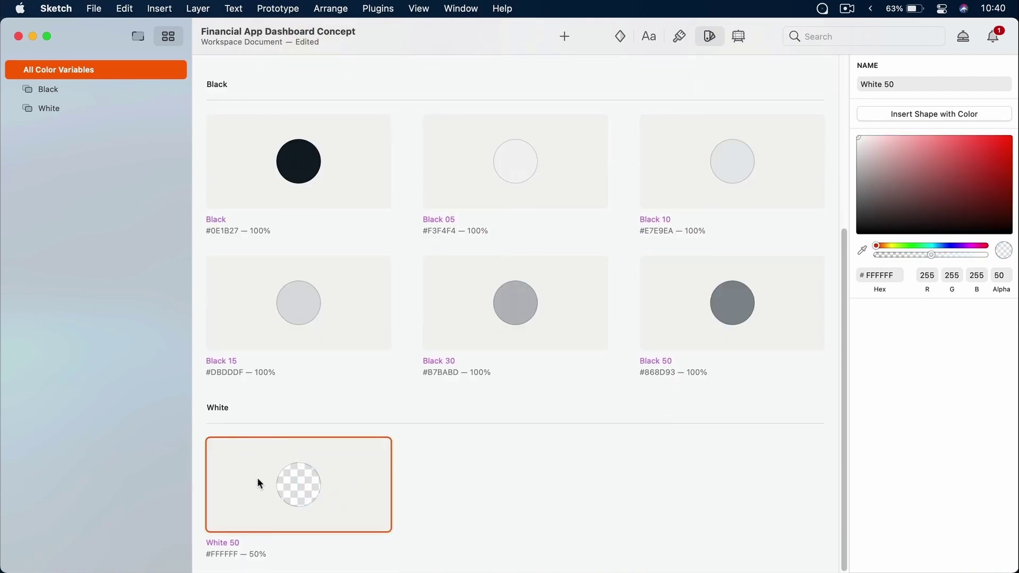
scroll(322, 493, "up", 5)
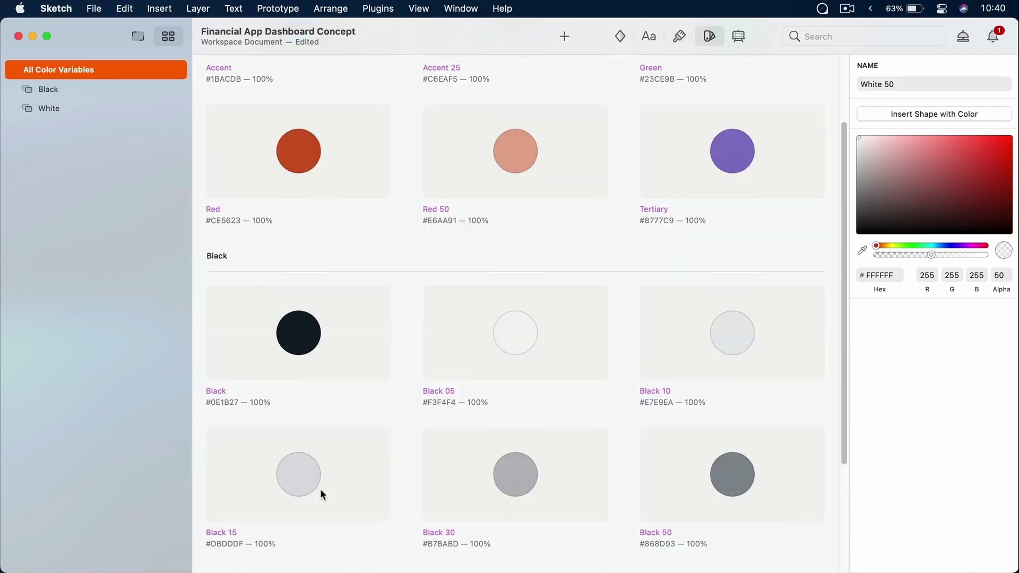
left_click(137, 39)
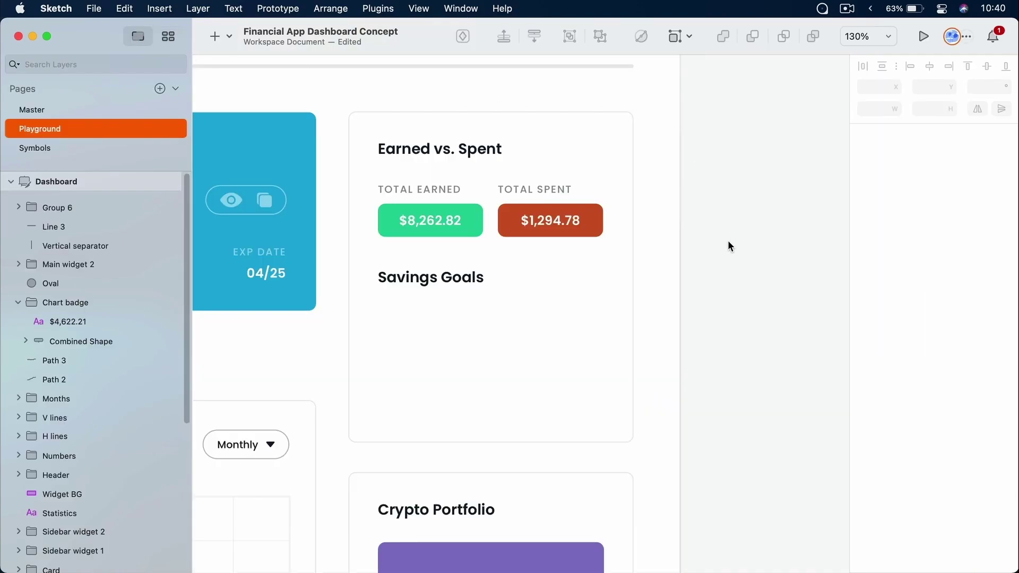
Recolour the $8,262.82 Total Earned badge fill to a lighter teal, #39D0C7
left_click_drag(717, 291, 386, 269)
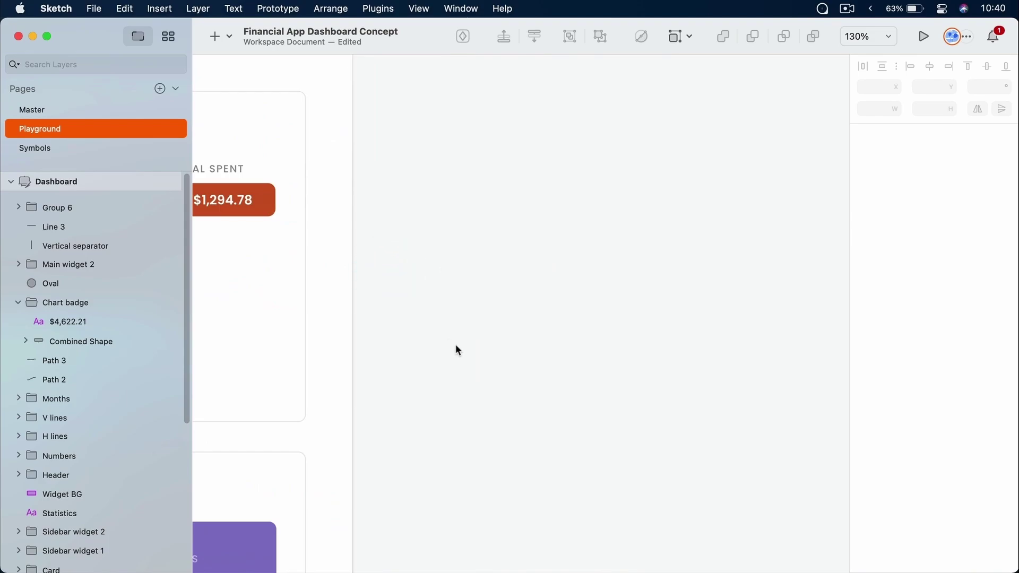
scroll(434, 318, "left", 10)
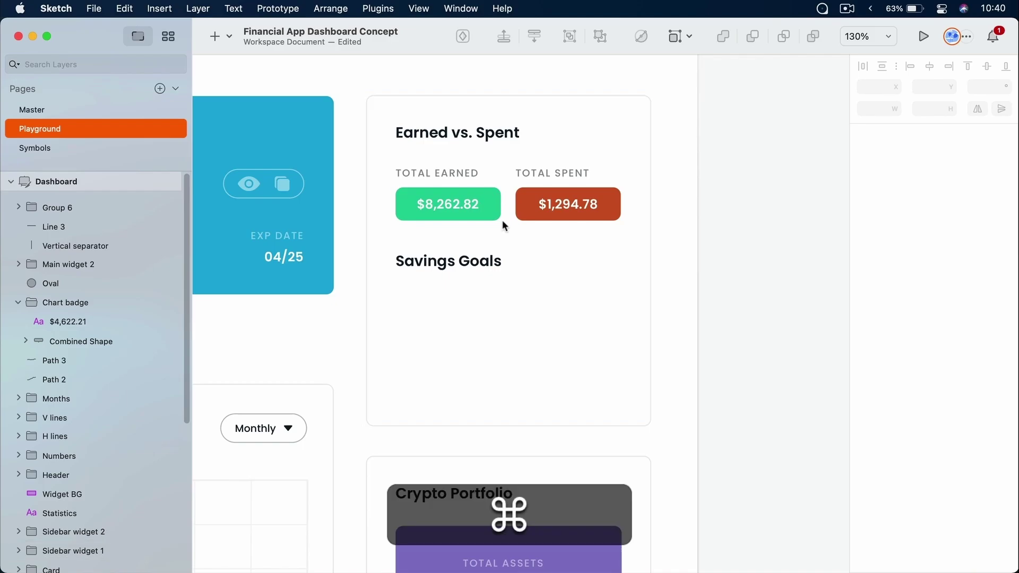
left_click(487, 202, "super")
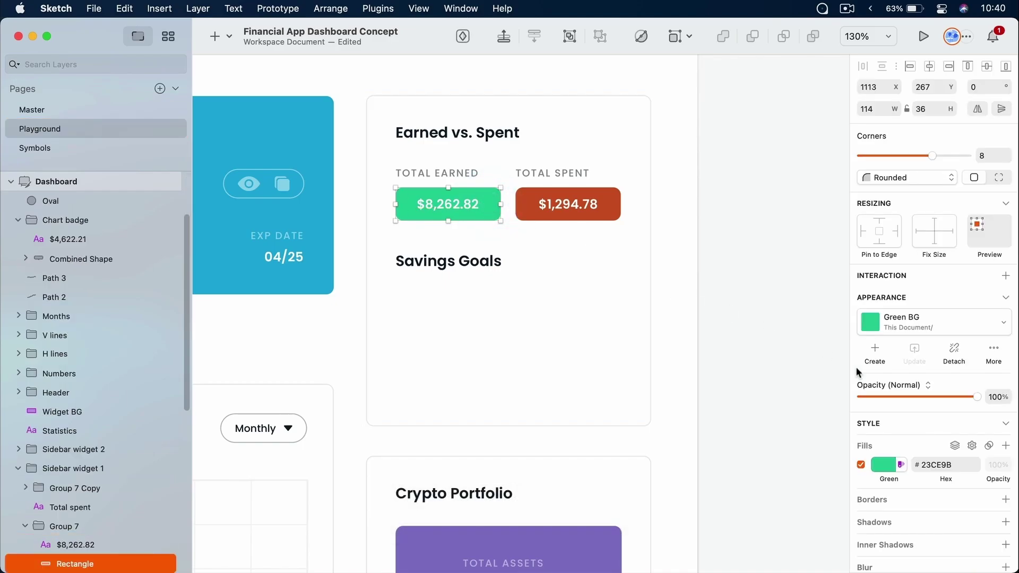
scroll(887, 436, "down", 2)
left_click(885, 436)
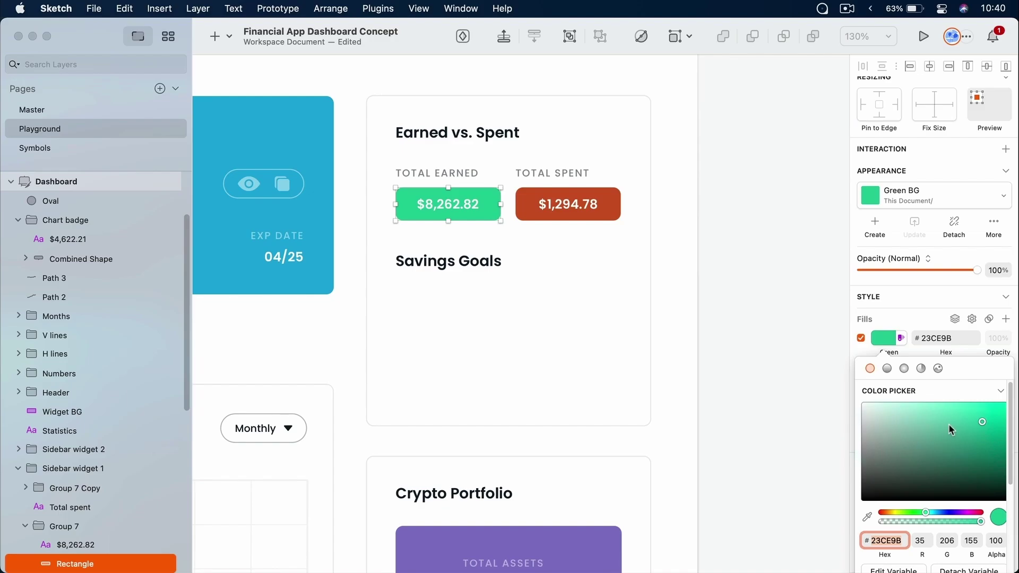
scroll(948, 425, "down", 2)
scroll(948, 425, "up", 2)
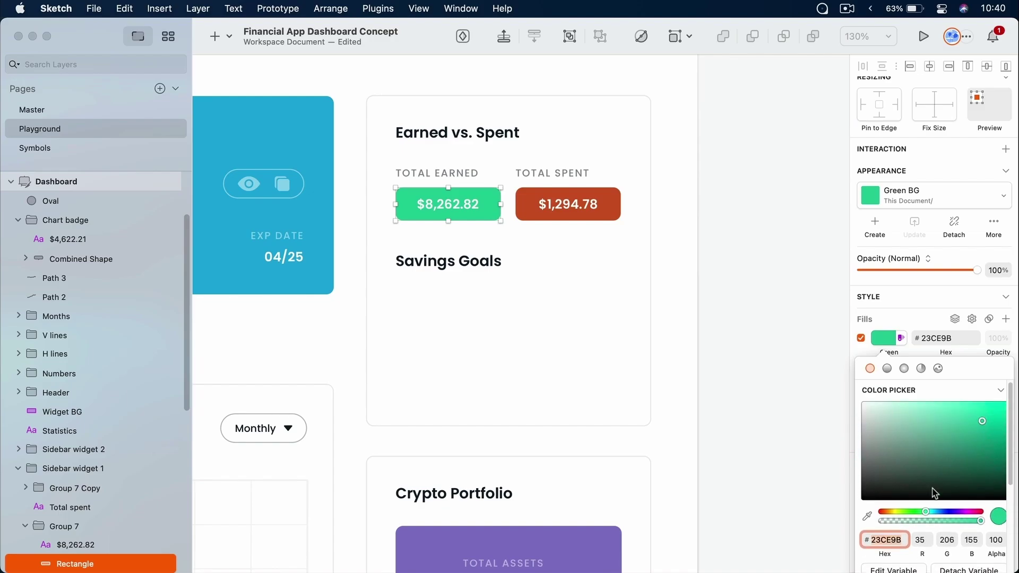
left_click_drag(929, 510, 930, 512)
left_click(968, 420)
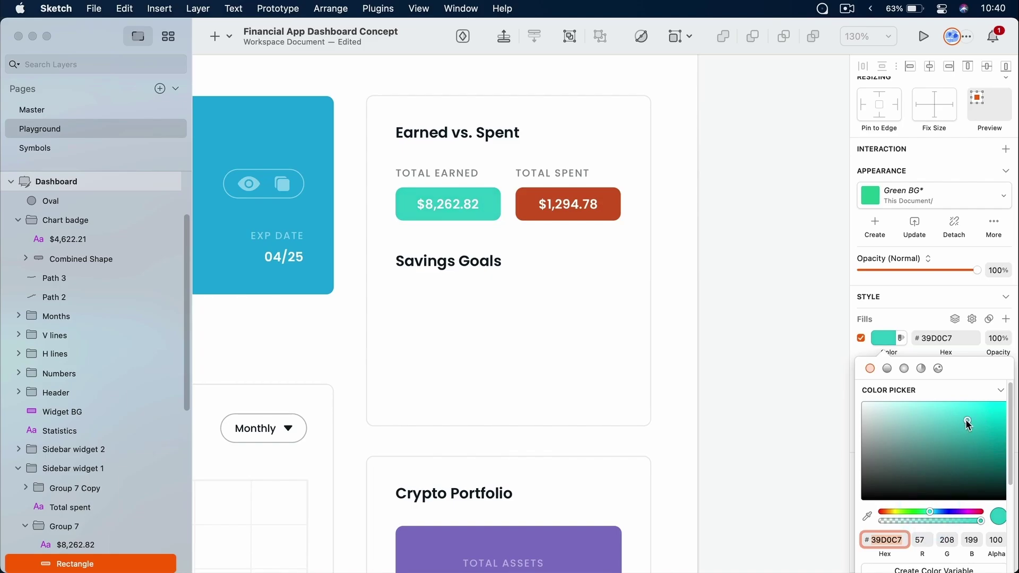
Save the teal as a colour variable named Alt Green and view it in the named colour list
scroll(966, 419, "down", 5)
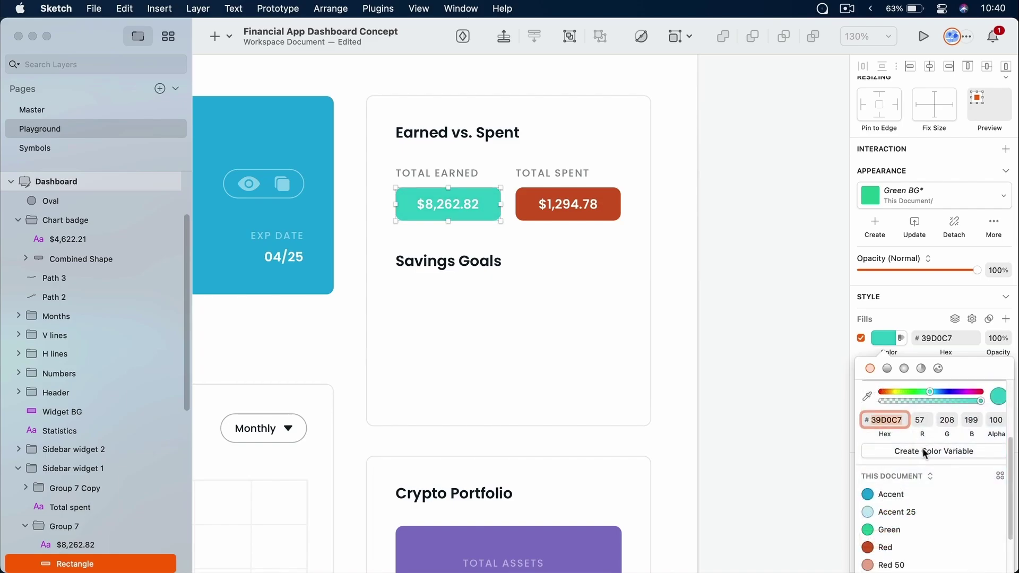
left_click(950, 452)
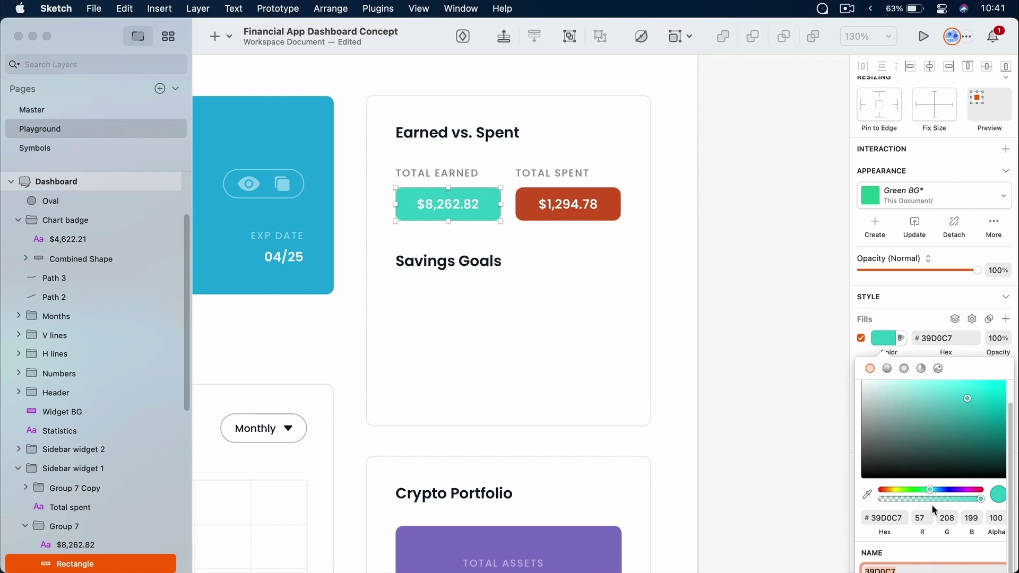
type("Alt Green")
key("Return")
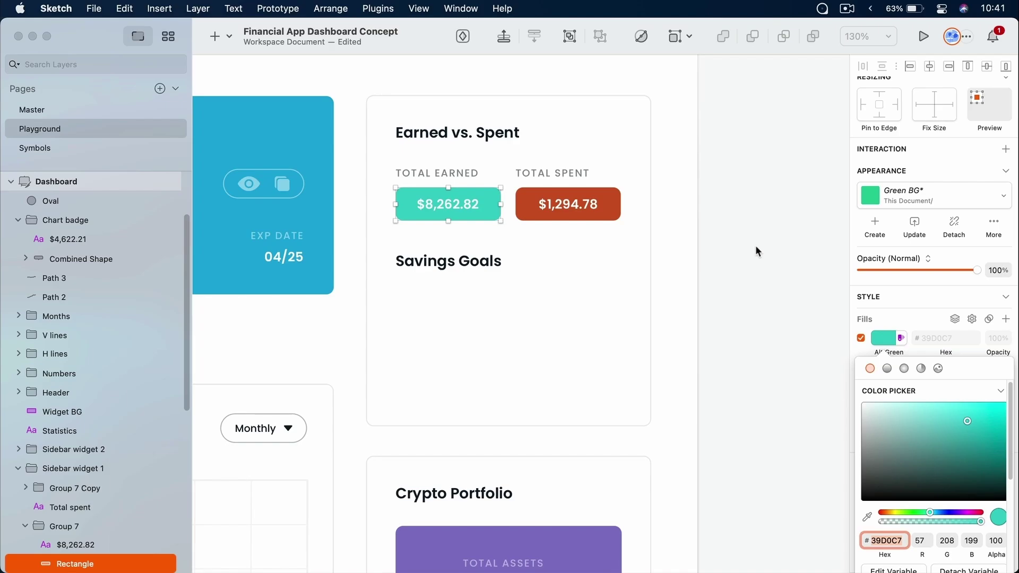
scroll(959, 427, "down", 5)
scroll(960, 429, "up", 2)
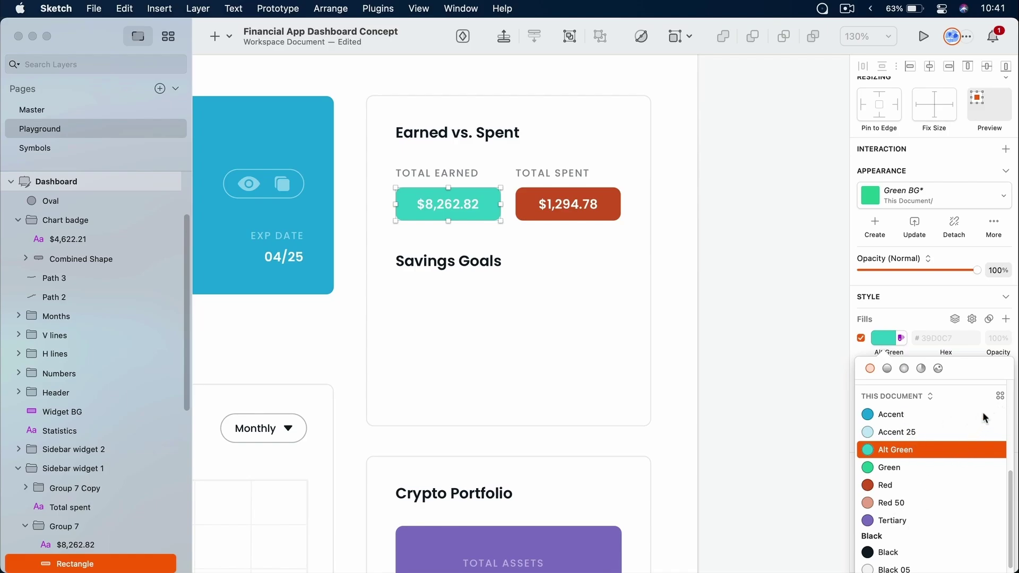
scroll(997, 398, "up", 3)
scroll(979, 426, "down", 3)
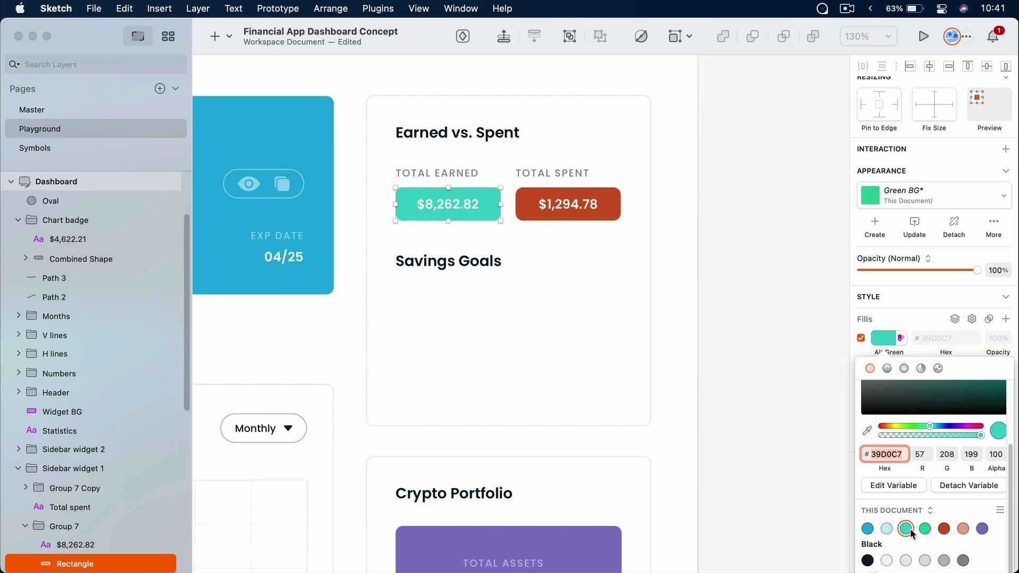
left_click(1001, 511)
scroll(973, 474, "down", 3)
scroll(974, 473, "up", 3)
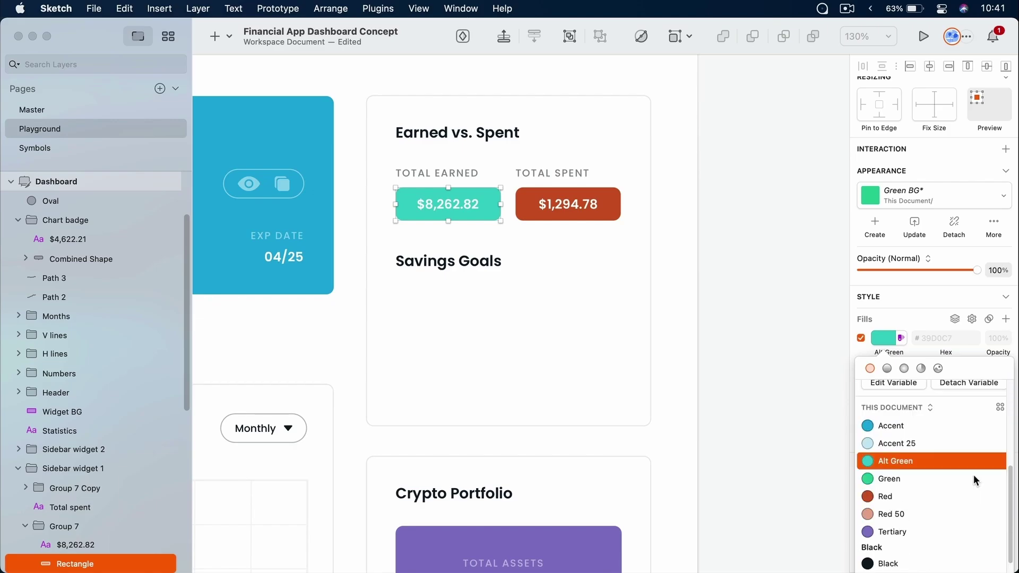
left_click(730, 215)
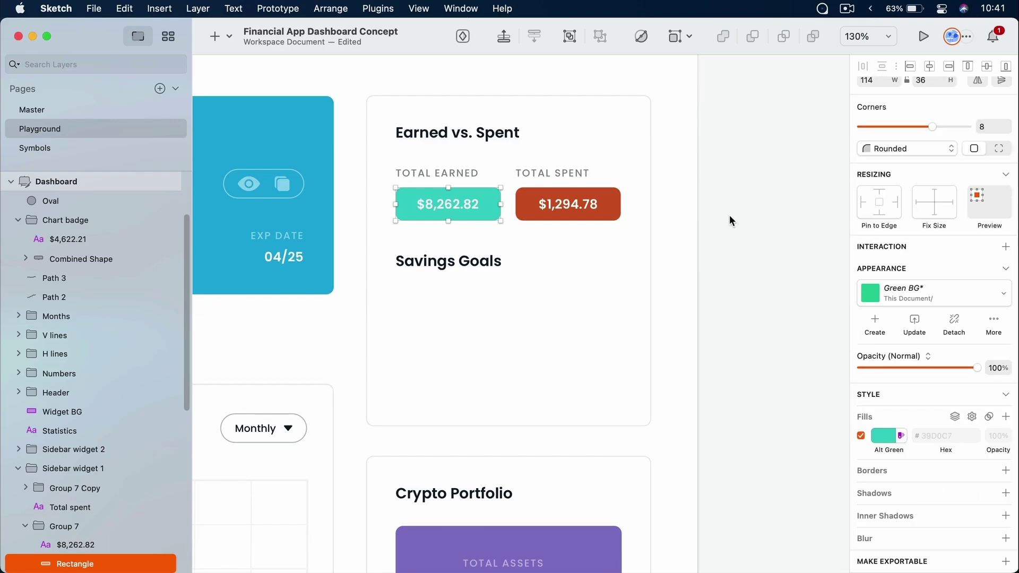
Fill the Funds Available card with Alt Green #39D0C7 and update the Green BG style to match
left_click(736, 269)
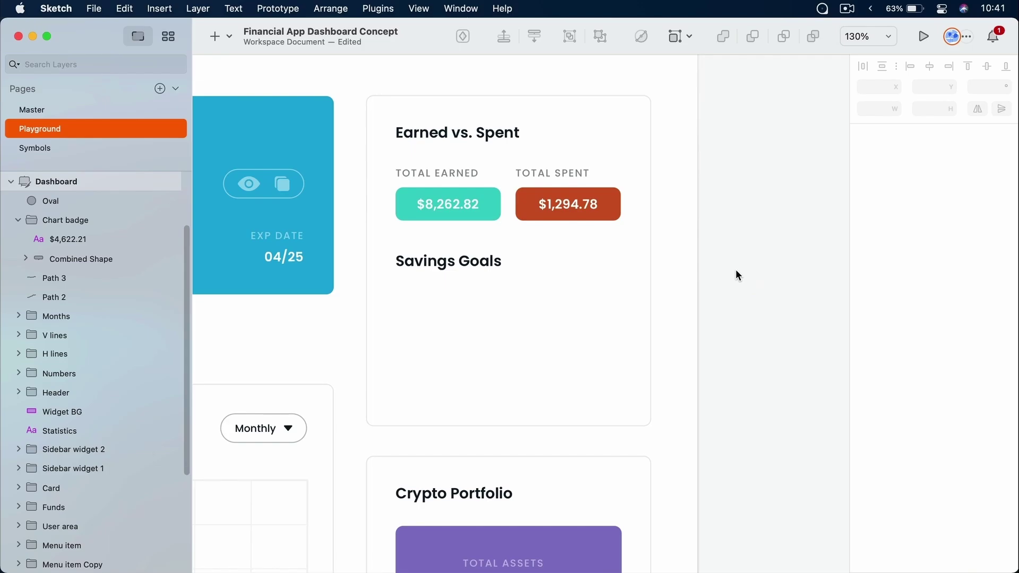
scroll(734, 270, "down", 5)
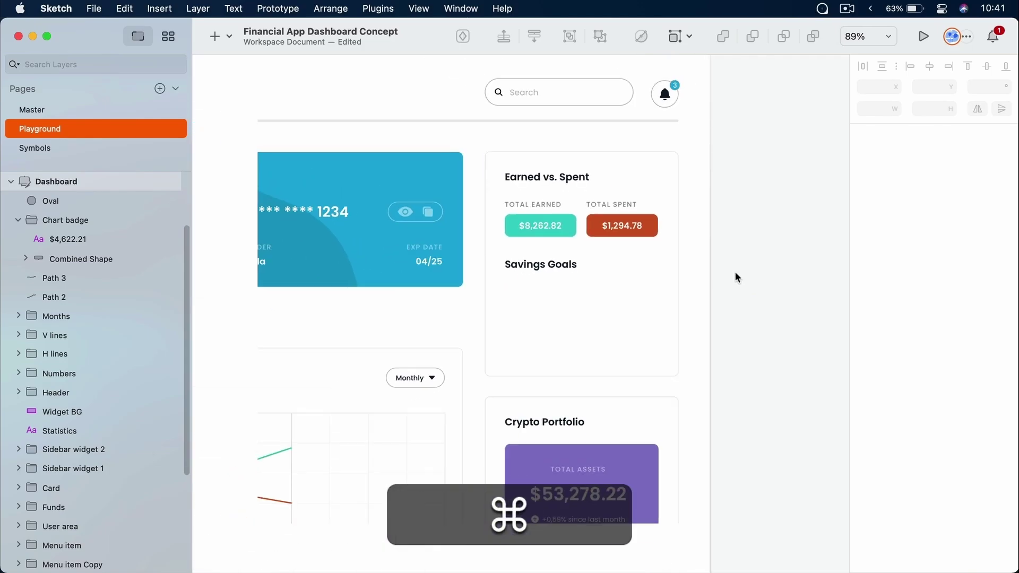
scroll(735, 273, "left", 10)
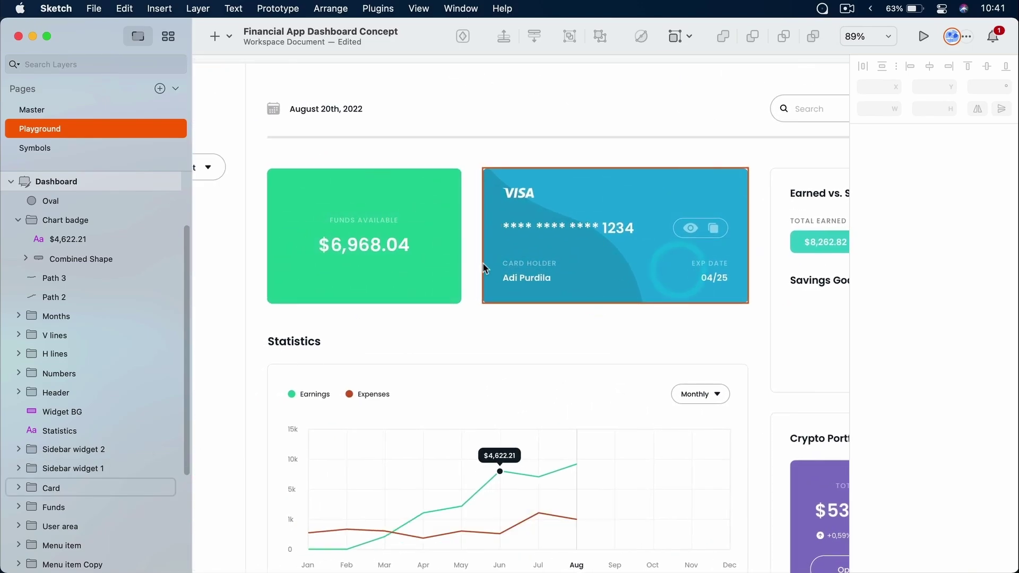
left_click(445, 269)
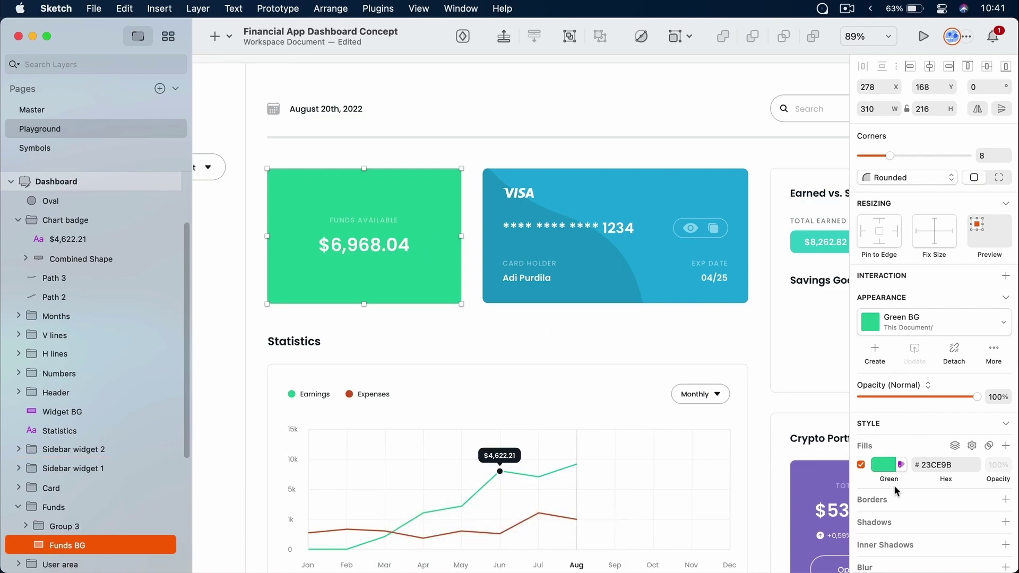
left_click(885, 466)
scroll(905, 461, "down", 5)
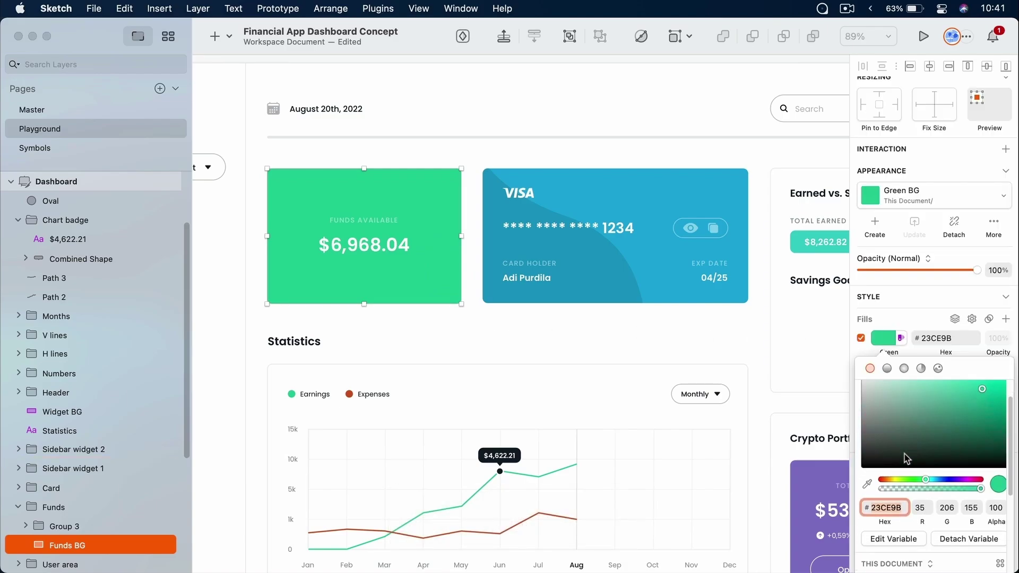
left_click(917, 522)
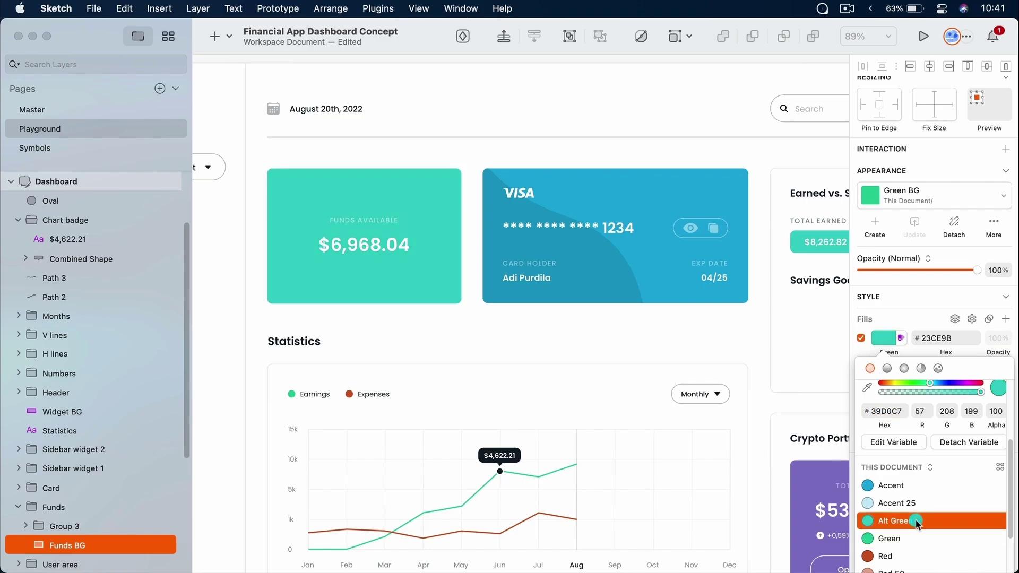
double_click(915, 520)
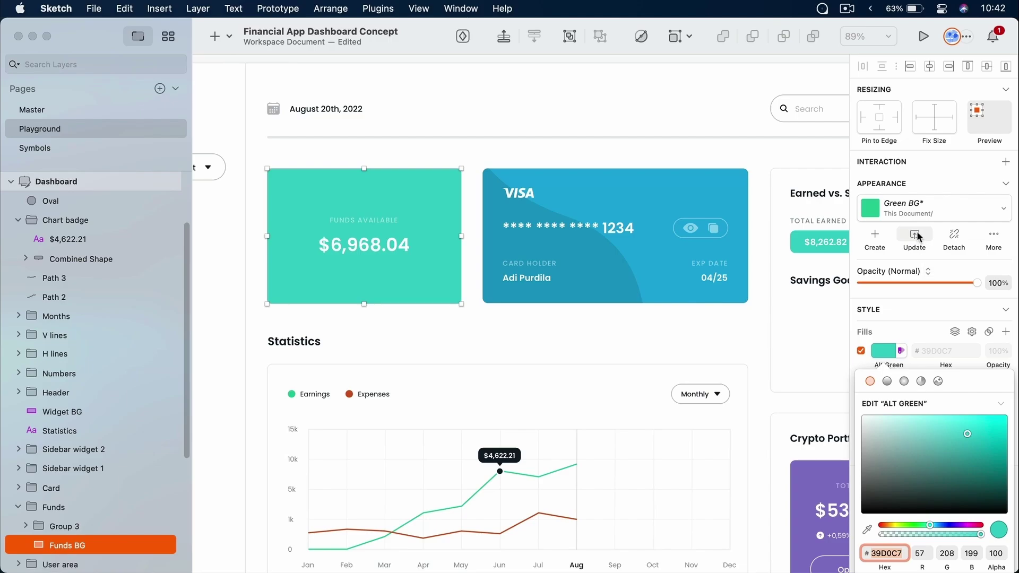
left_click(919, 236)
left_click(685, 326)
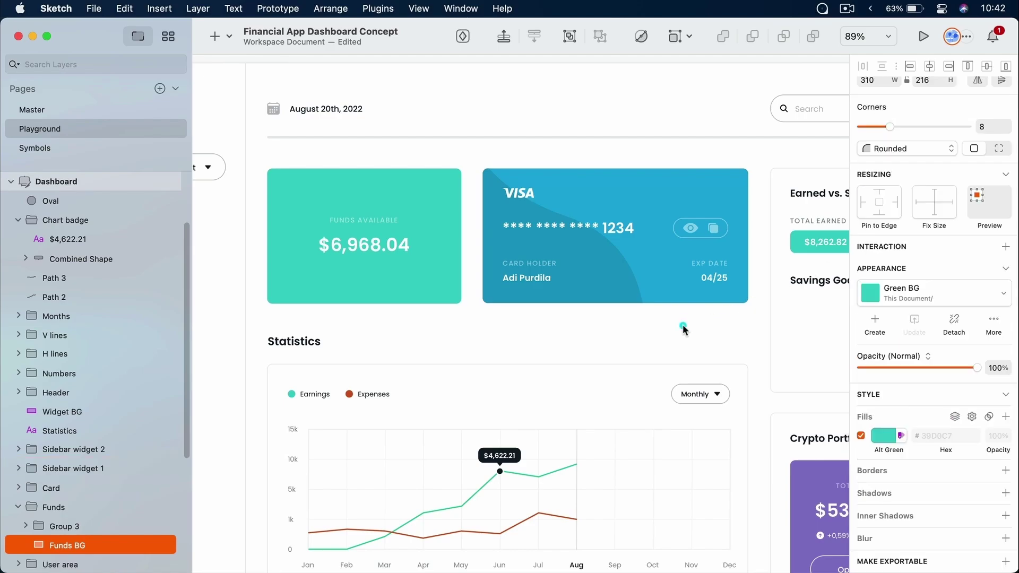
Set the Funds Available card fill back to the Green colour variable (#23CE9B)
scroll(367, 399, "down", 5)
scroll(374, 110, "down", 5)
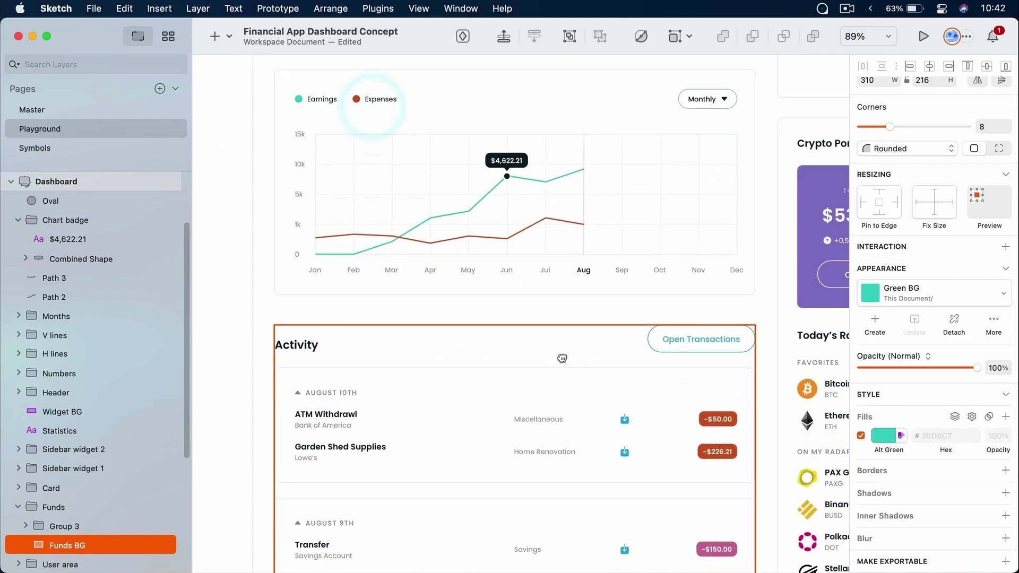
scroll(506, 201, "right", 3)
scroll(658, 401, "up", 2)
scroll(657, 400, "up", 10)
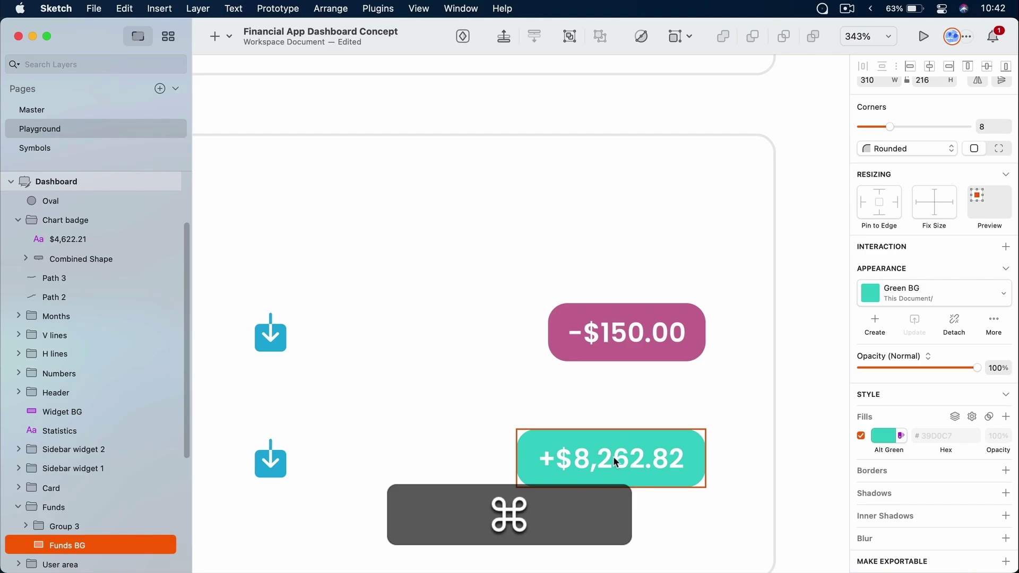
scroll(613, 457, "down", 10)
scroll(613, 456, "down", 3)
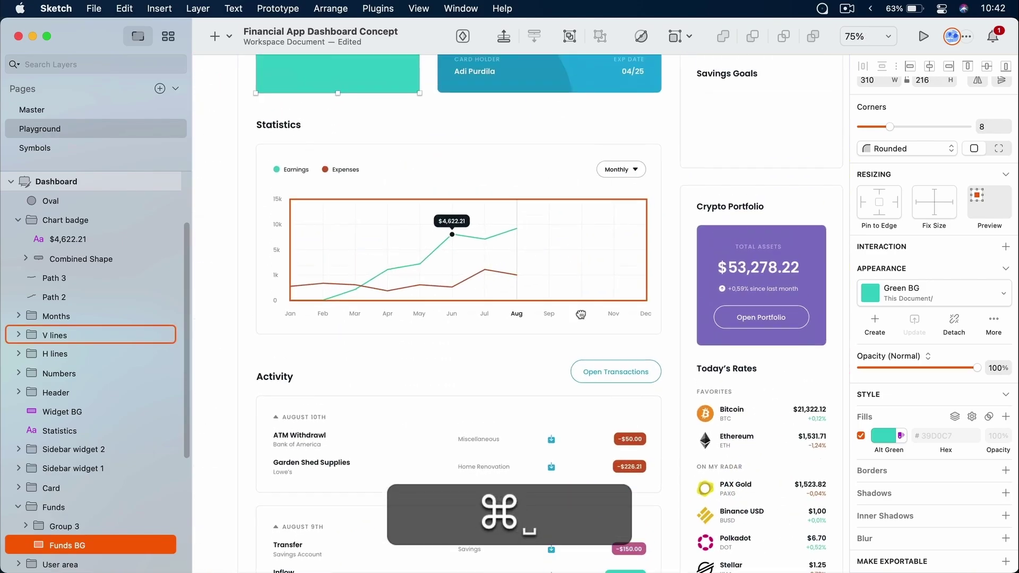
scroll(531, 329, "up", 4)
scroll(509, 278, "up", 2)
scroll(509, 277, "up", 1)
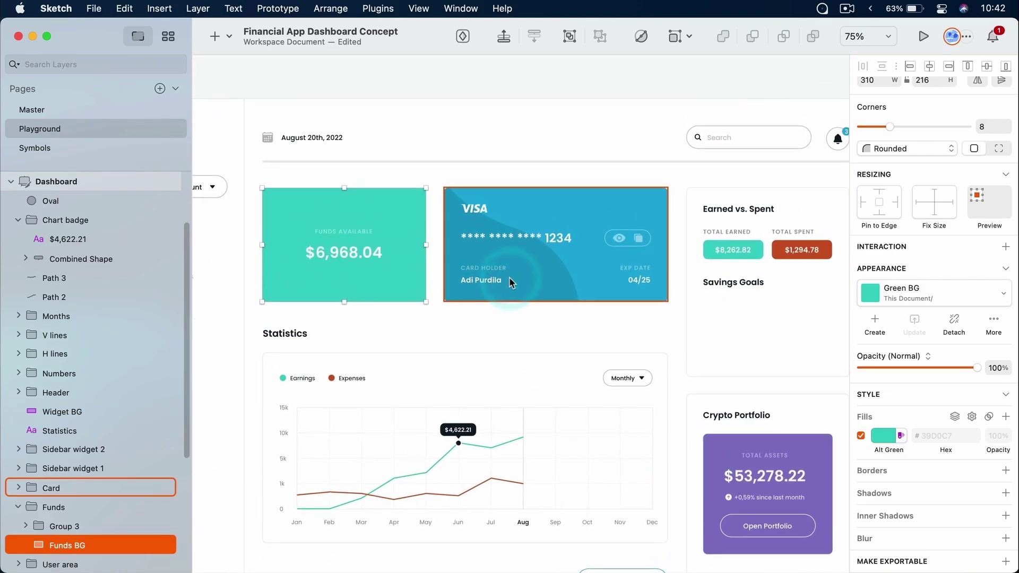
left_click(888, 439)
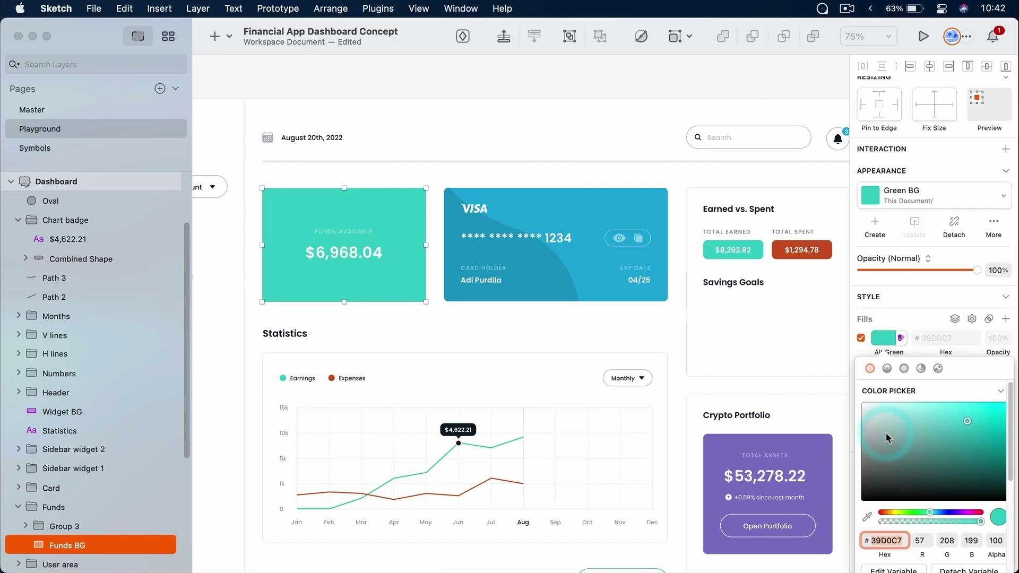
scroll(929, 443, "down", 5)
scroll(924, 443, "down", 3)
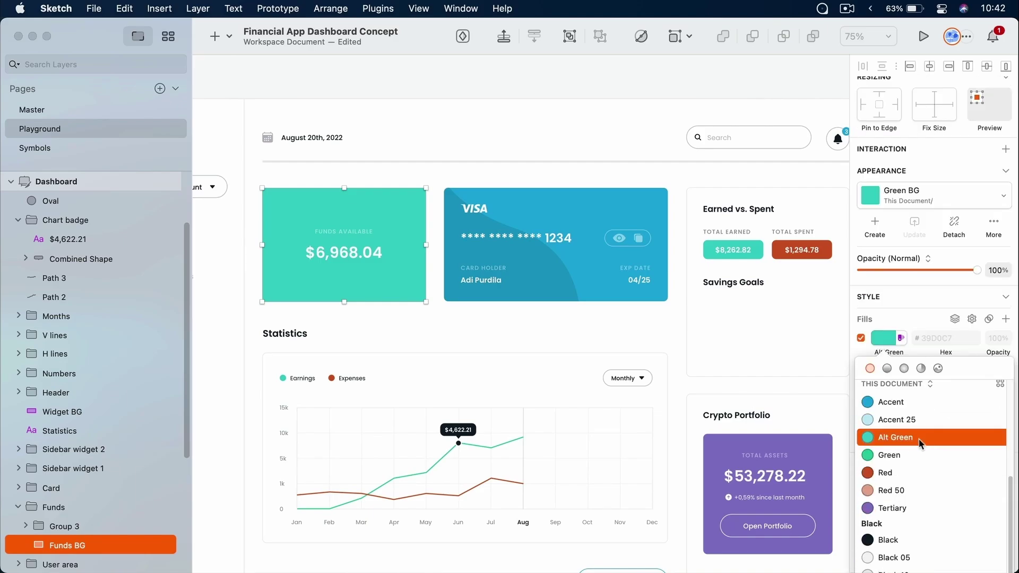
left_click(905, 456)
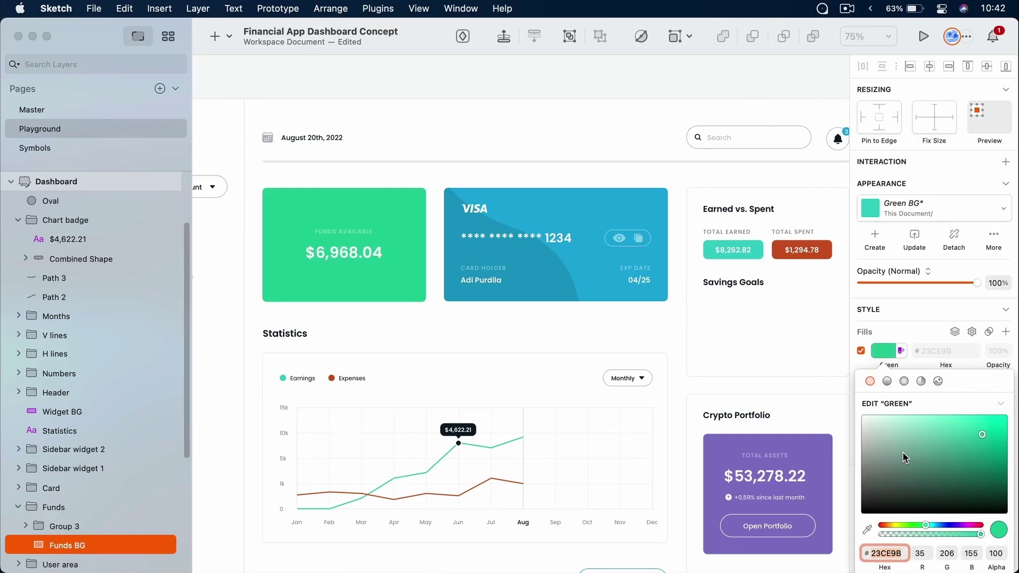
Deselect the card and save the document
key("Escape")
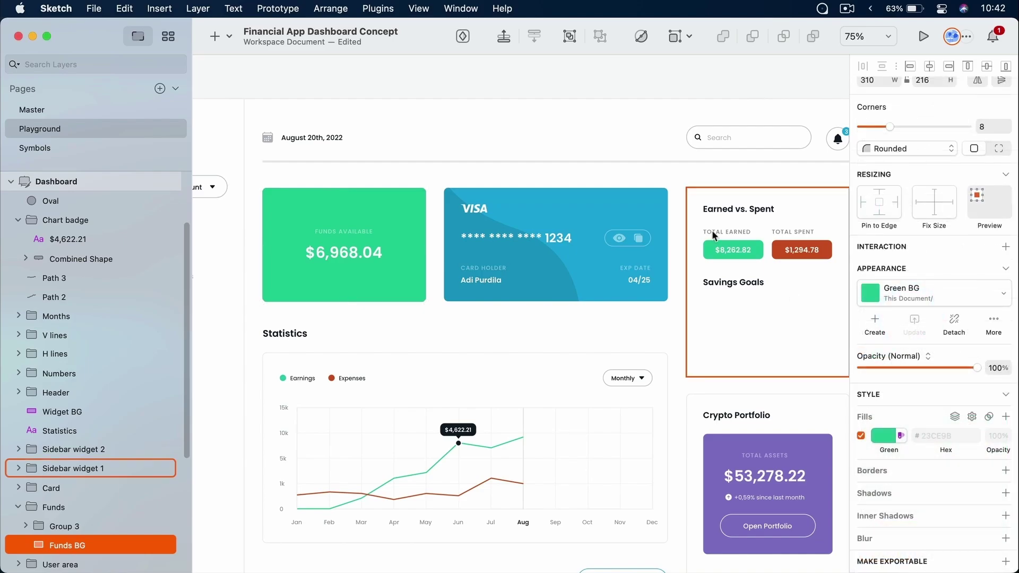
left_click(590, 112)
key("super+s")
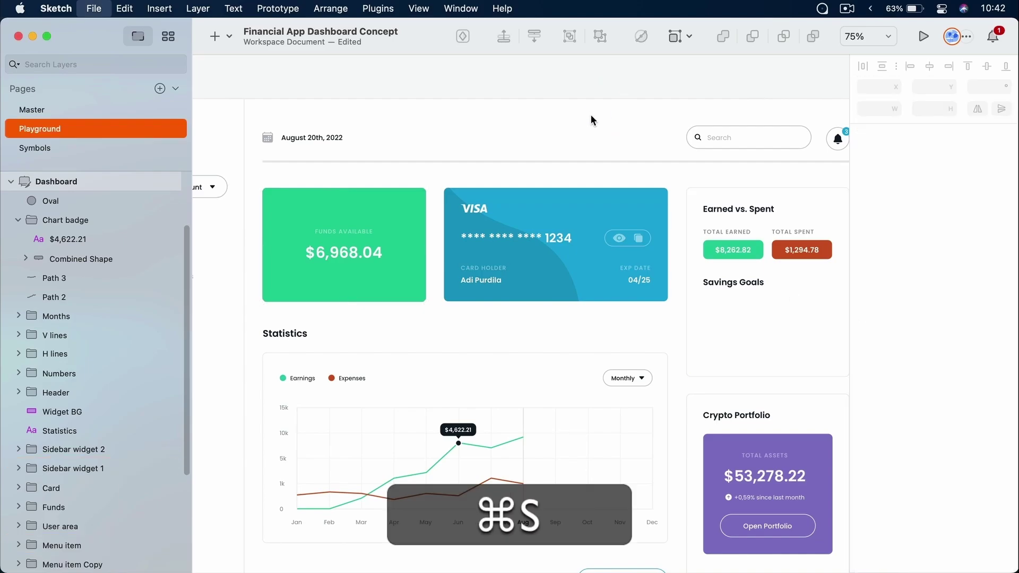
Scroll and zoom the canvas around the Savings Goals card
scroll(590, 124, "down", 3)
scroll(591, 125, "up", 2)
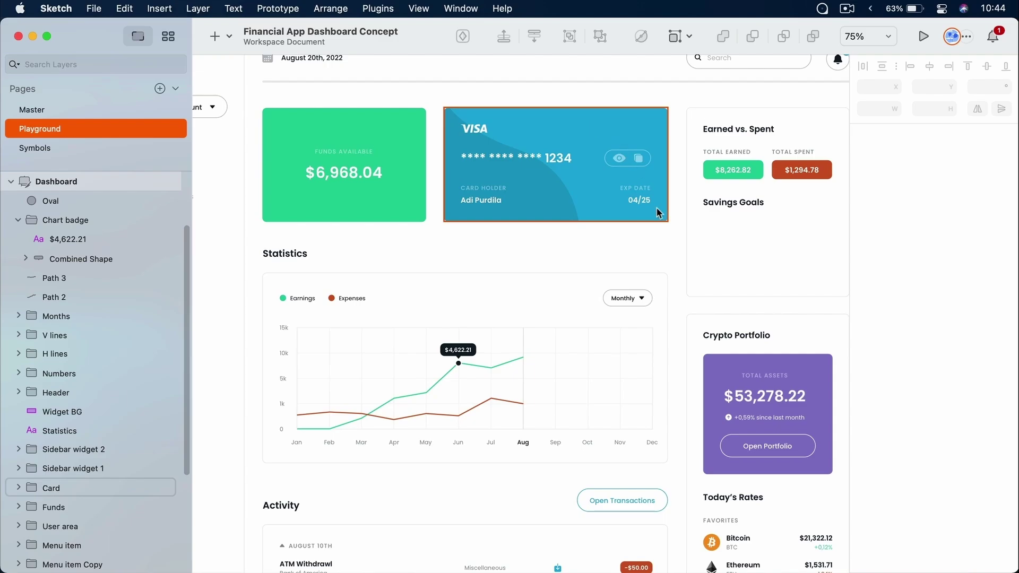
scroll(548, 218, "up", 5)
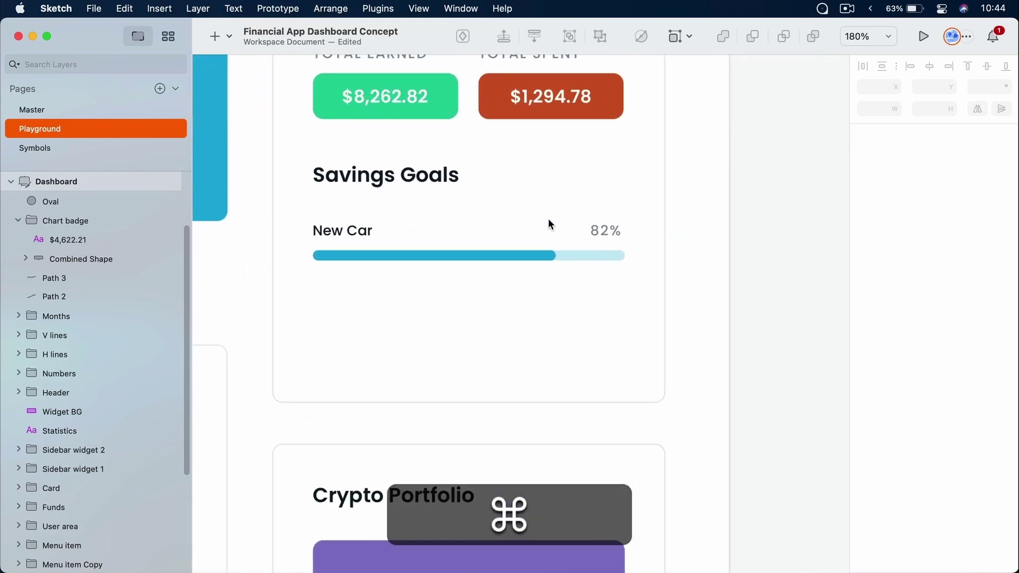
Duplicate the New Car 82% goal row and place the copy directly below the original
scroll(549, 218, "up", 2)
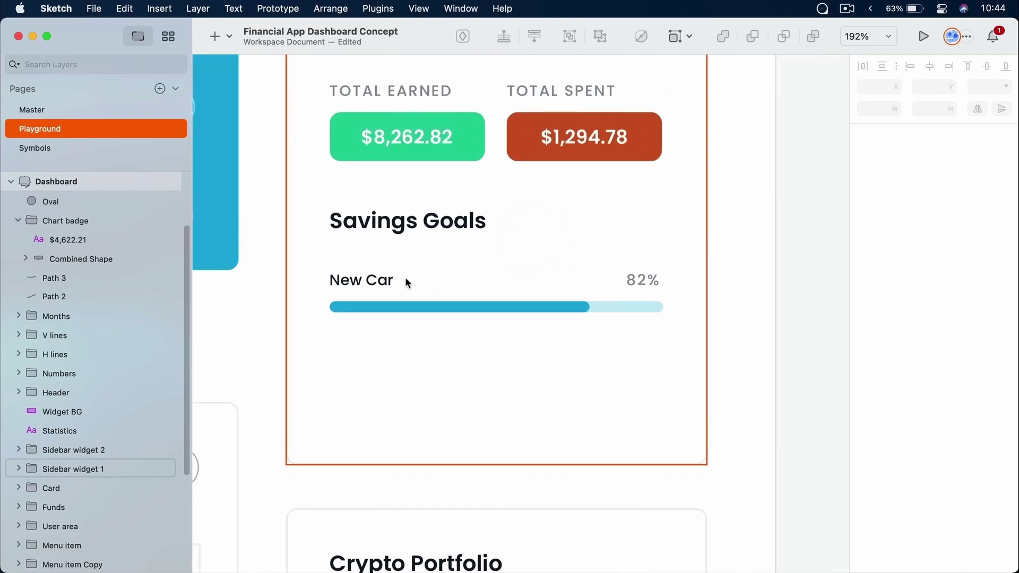
left_click(610, 308, "ctrl")
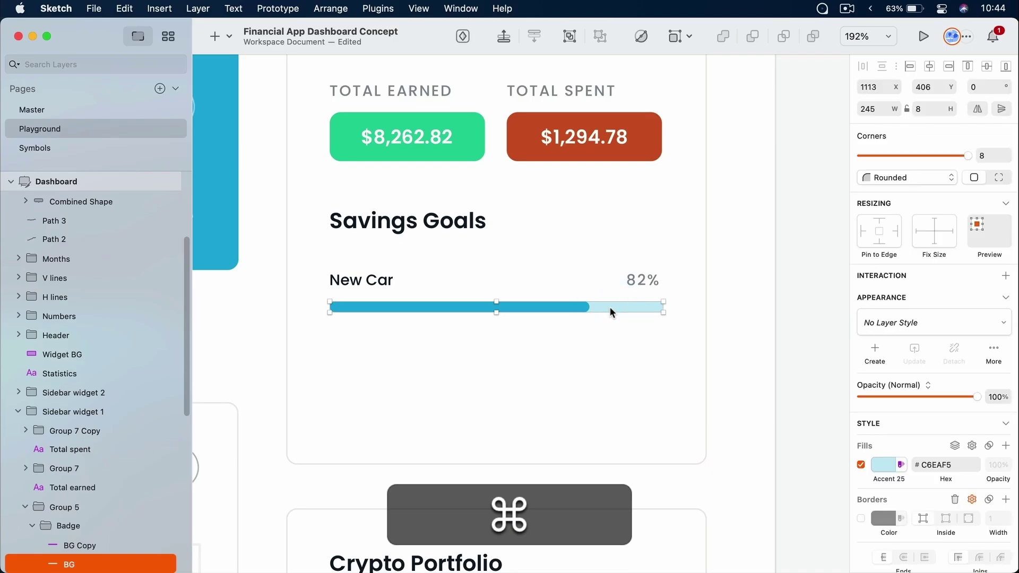
key("Tab")
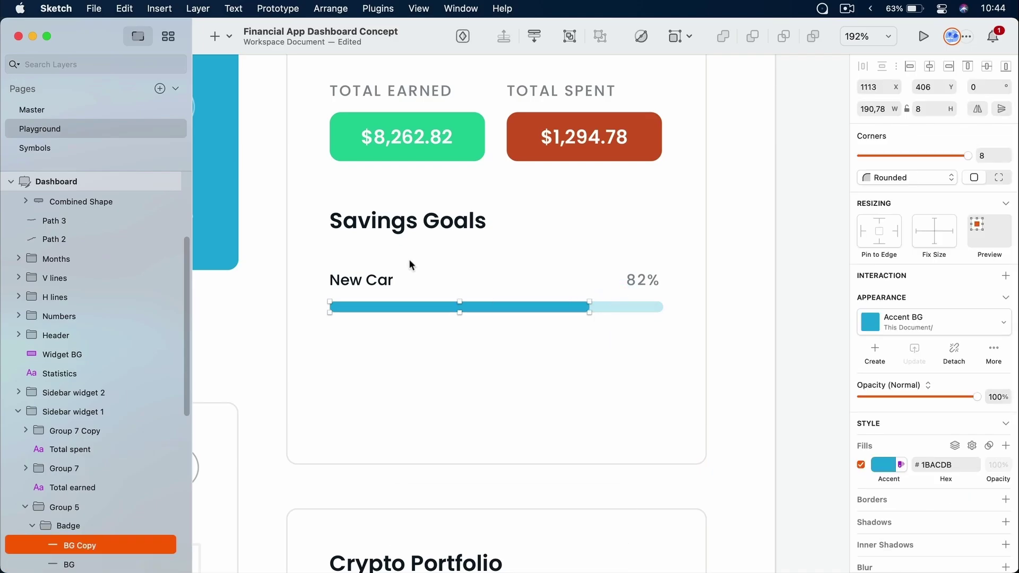
left_click(587, 345)
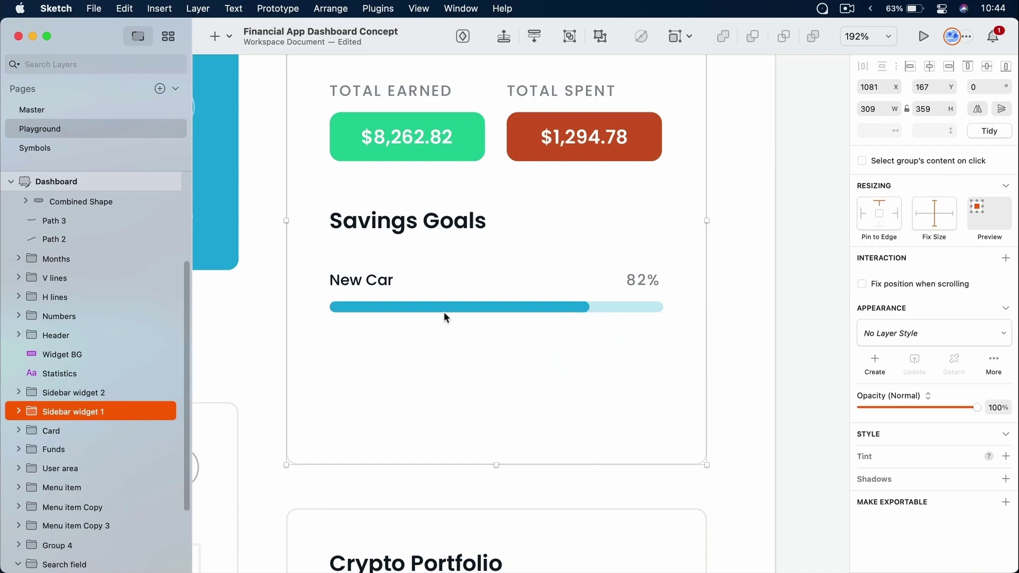
double_click(426, 284)
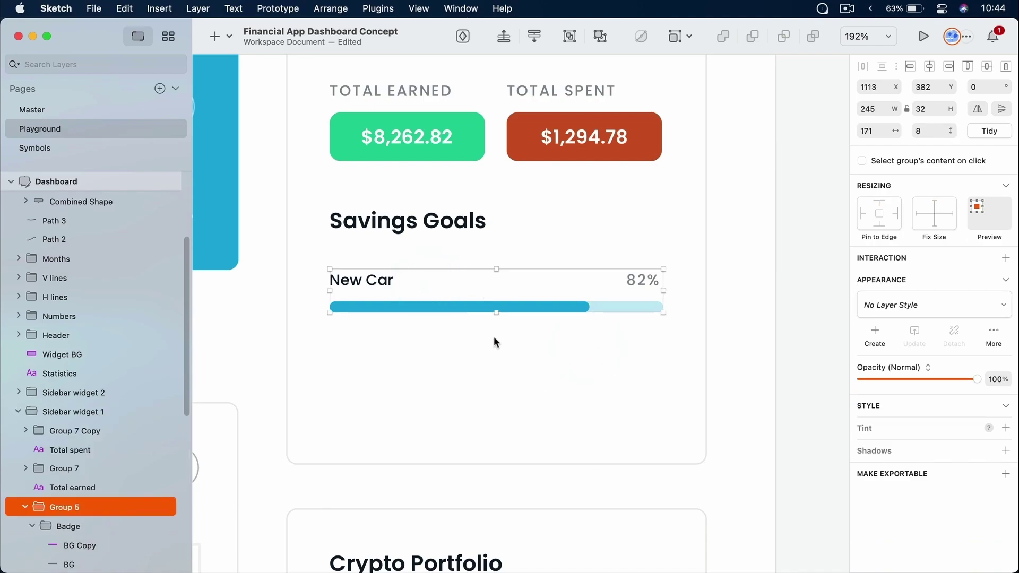
key("super+d")
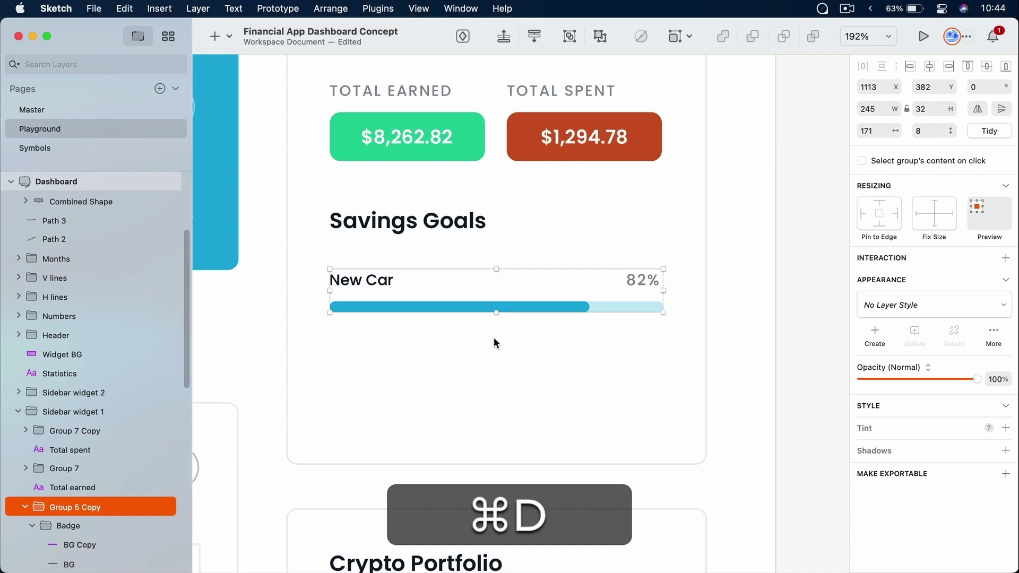
left_click_drag(474, 306, 478, 415)
key("super+d")
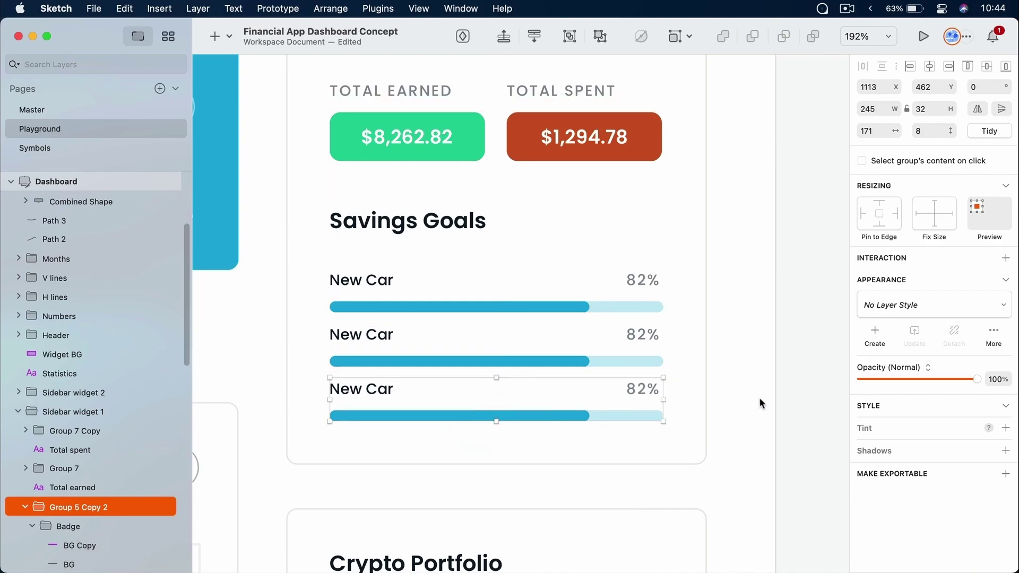
key("super+z")
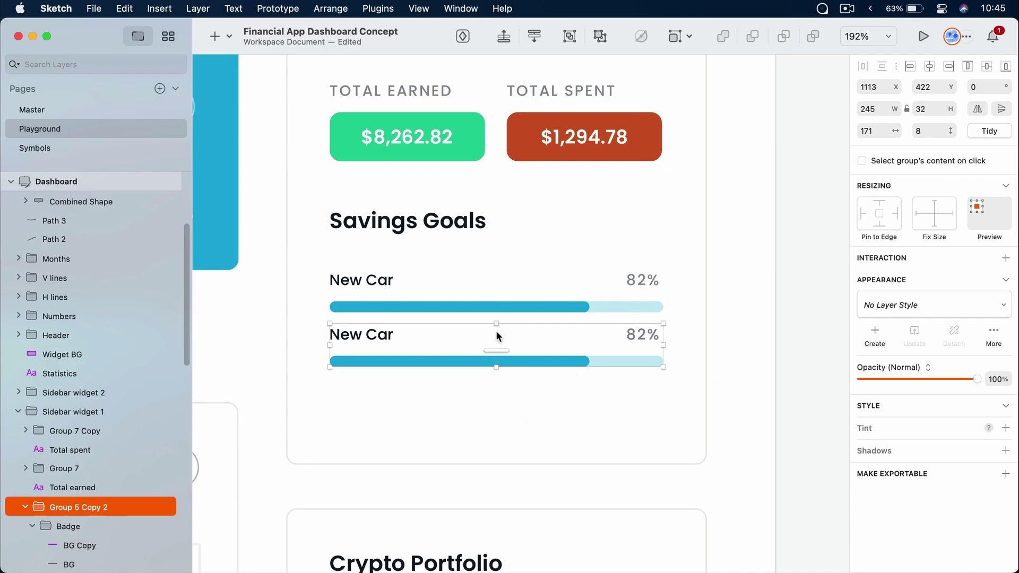
Repeat the two New Car rows with Smart Grid into a 1 × 3 column
left_click(519, 307)
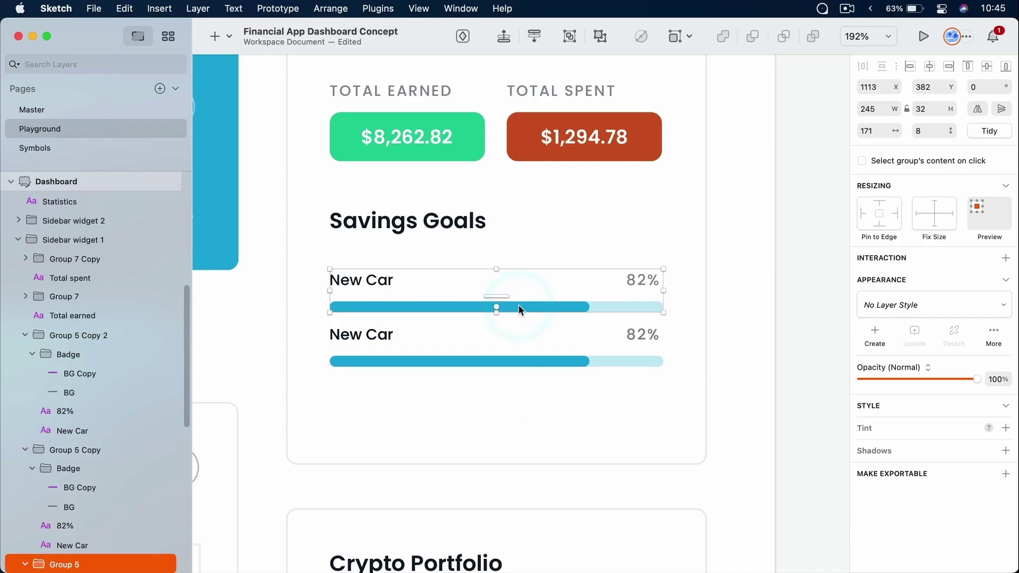
left_click(518, 346, "shift")
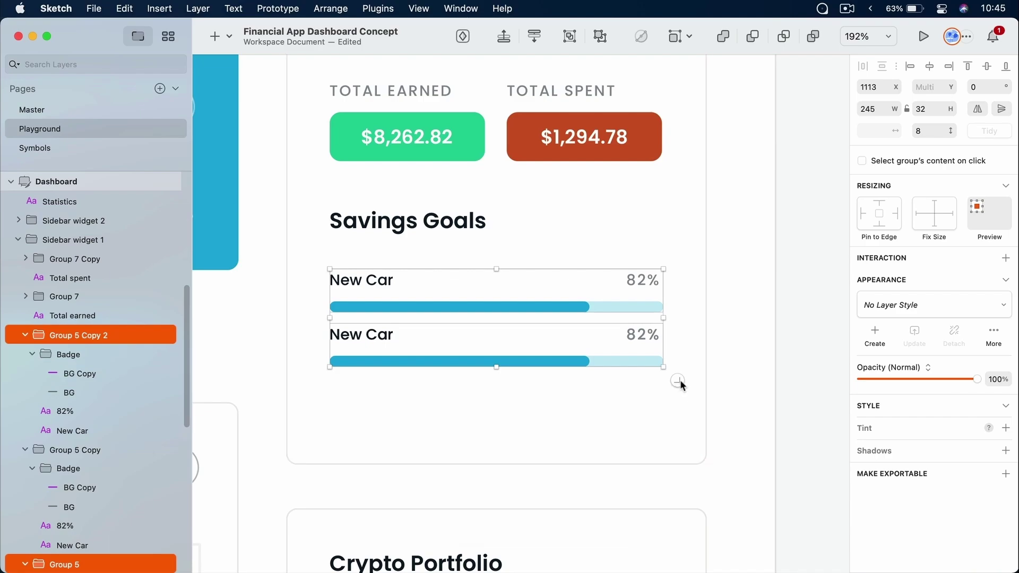
left_click_drag(679, 378, 758, 530)
left_click_drag(855, 535, 681, 432)
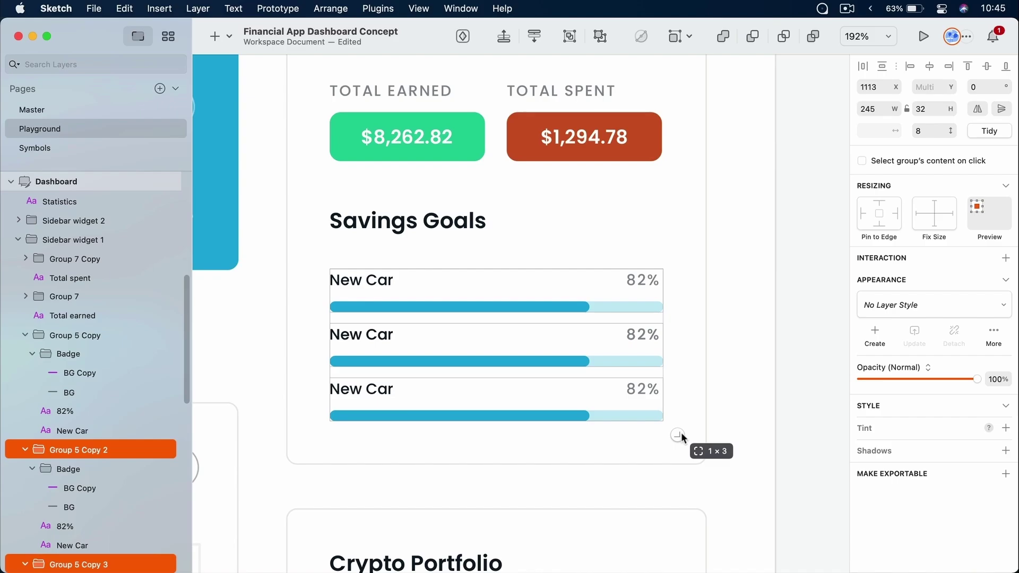
mouse_move(681, 432)
left_mouse_down()
mouse_move(677, 508)
mouse_move(664, 393)
mouse_move(668, 488)
mouse_move(670, 434)
left_mouse_up()
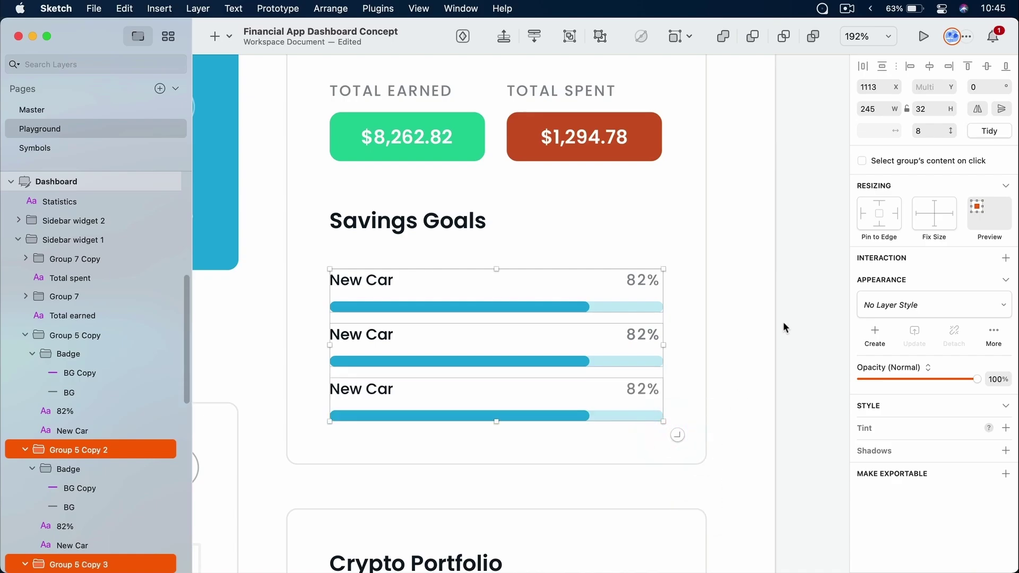
Widen the gaps between the three goal rows and fine-tune them with the spacing stepper
scroll(782, 322, "down", 3)
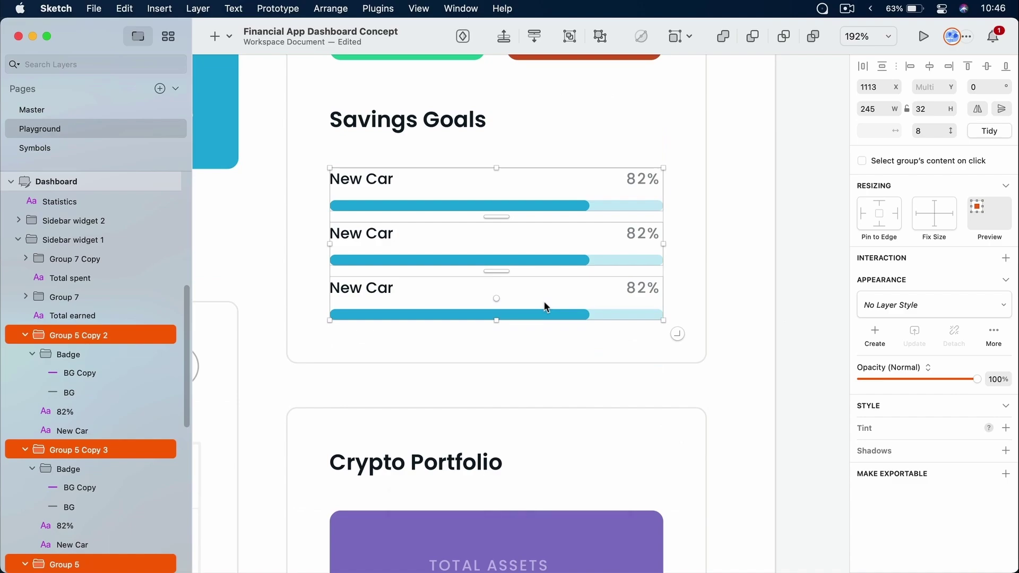
mouse_move(501, 215)
left_mouse_down()
mouse_move(504, 238)
mouse_move(504, 222)
left_mouse_up()
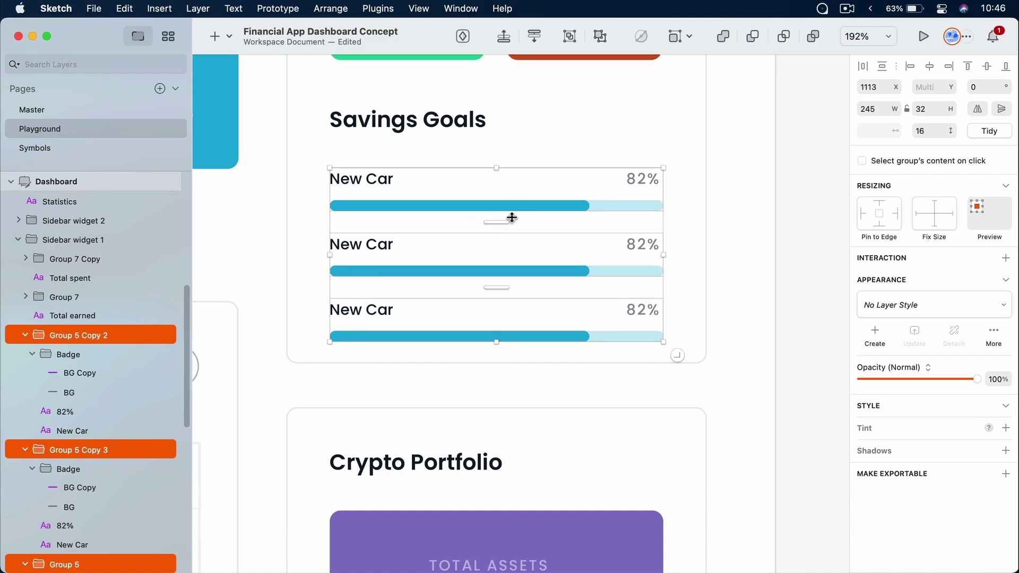
left_click(951, 128)
left_click(952, 128)
left_click(952, 129)
left_click(951, 128)
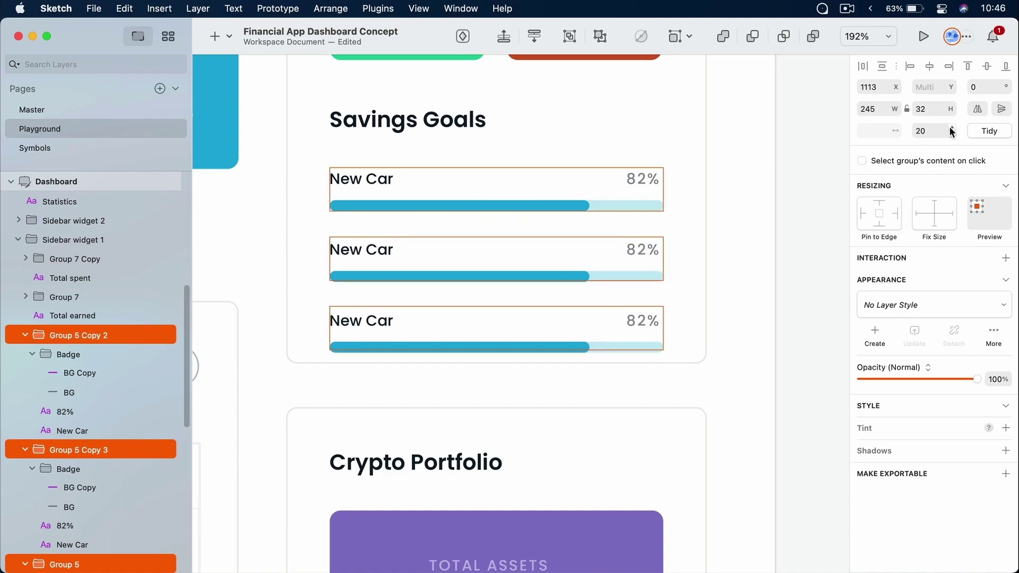
left_click(951, 128)
left_click(951, 135)
left_click(951, 136)
left_click(952, 135)
left_click(952, 135)
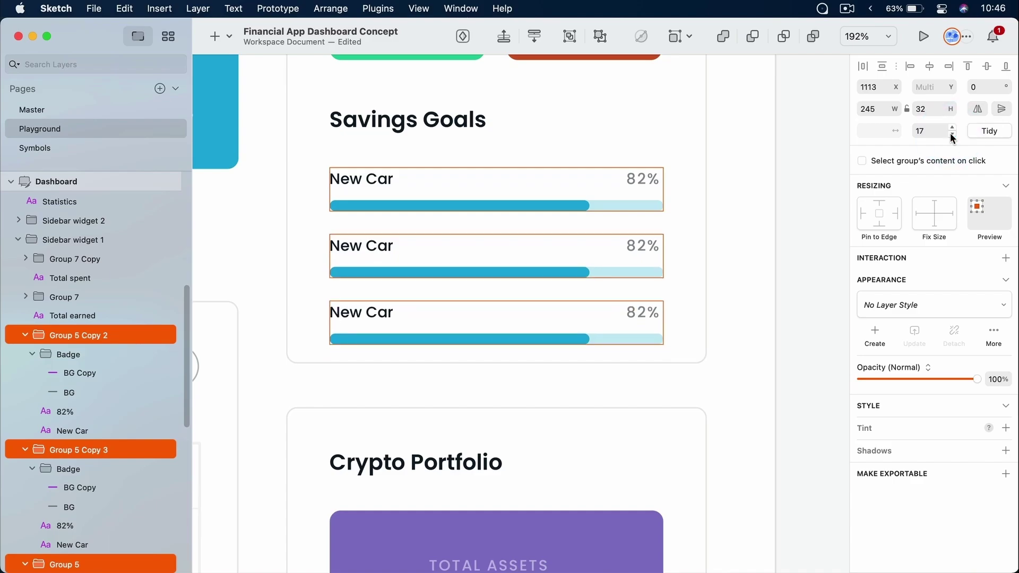
left_click(951, 135)
left_click(762, 179)
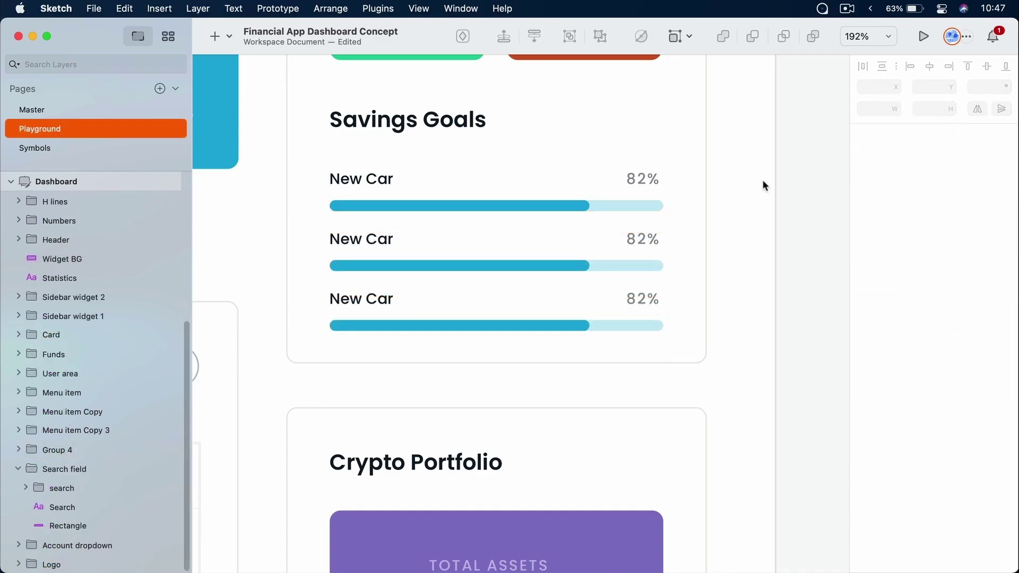
Shorten the second row's progress fill and change its percentage to 54%
left_click(639, 241, "super")
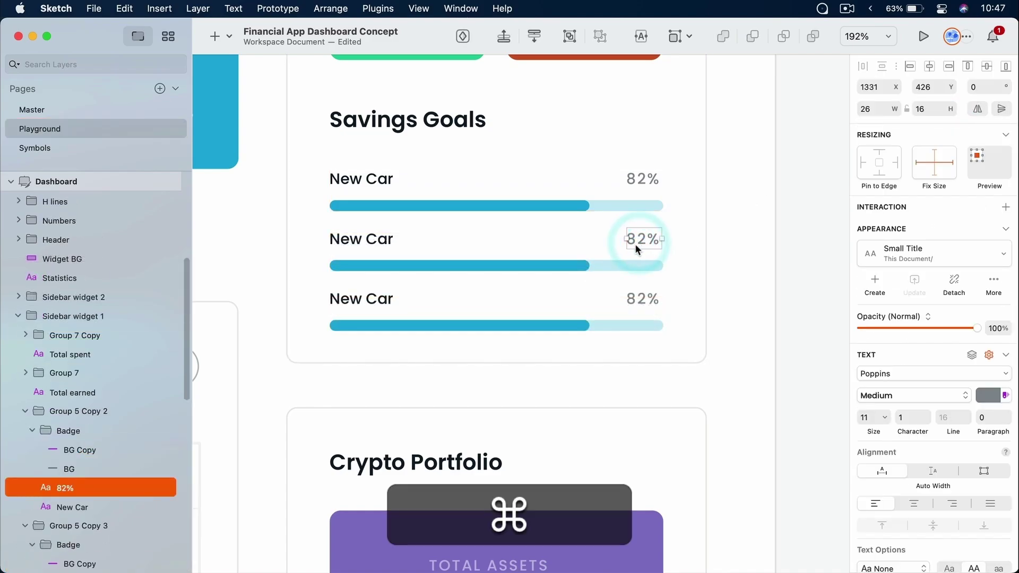
left_click(564, 268, "super")
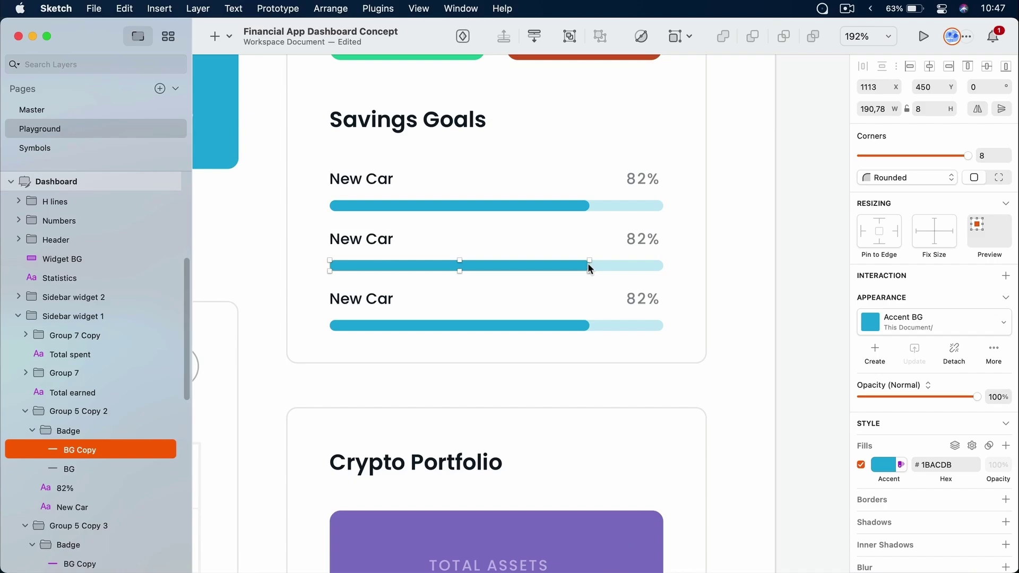
key("super+shift+Left")
key("super+shift+Left")
key("super+shift+Left")
key("super+shift+Left")
key("super+shift+Left")
key("super+shift+Left")
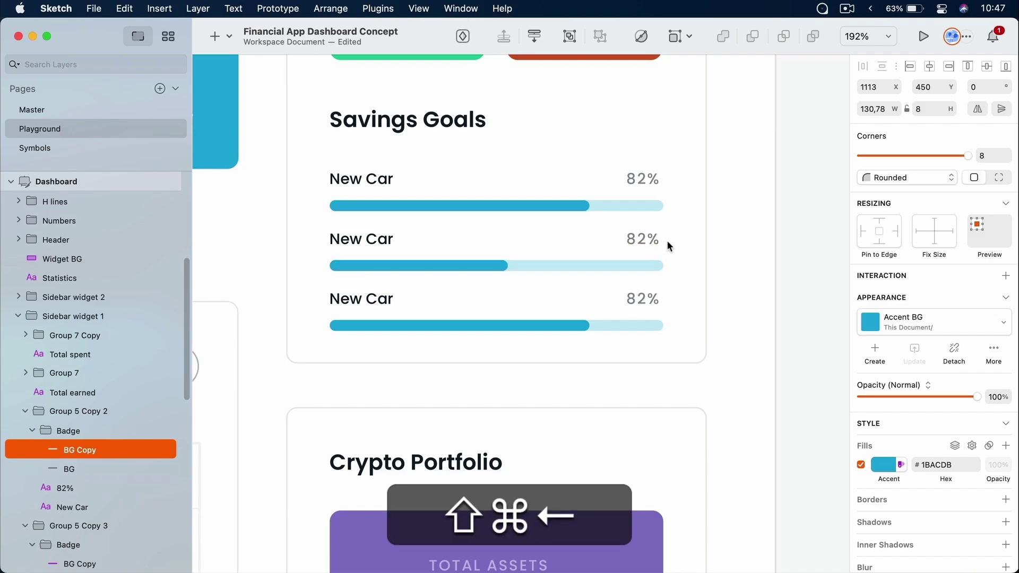
left_click(644, 234, "super")
double_click(645, 240)
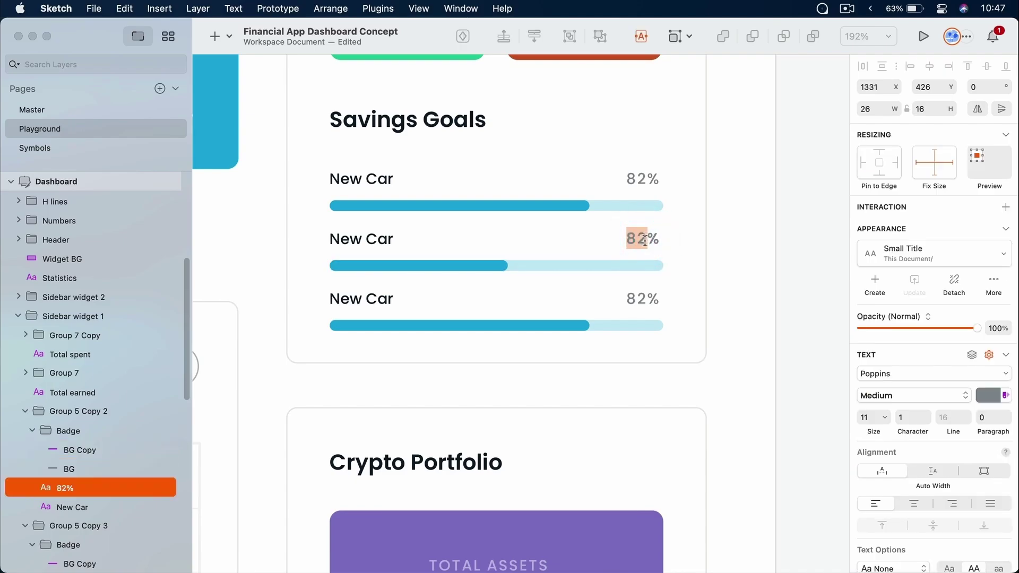
type("54")
left_click(791, 217)
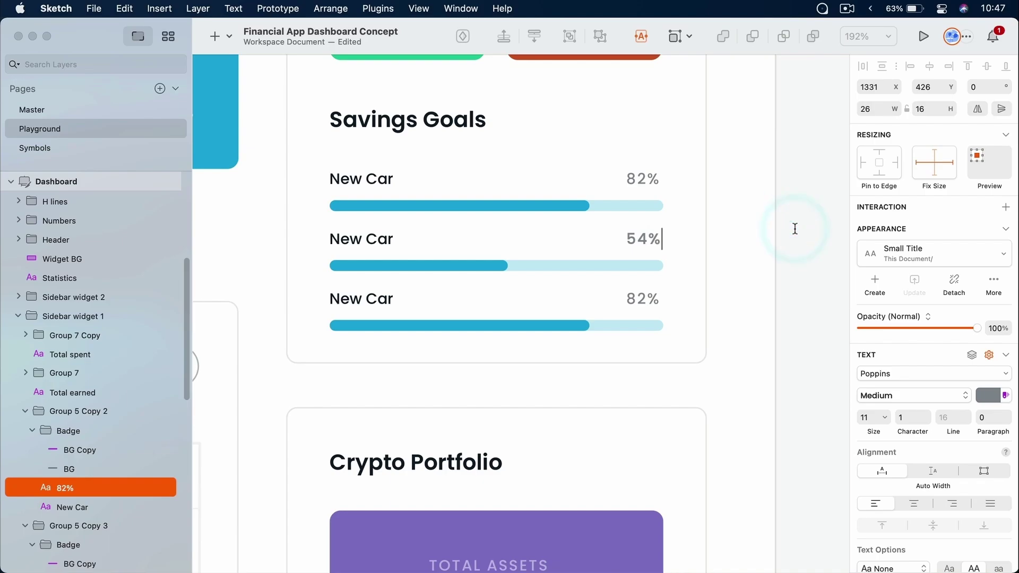
Rename the second goal's label from New Car to New Computer
left_click(375, 241, "super")
double_click(379, 240)
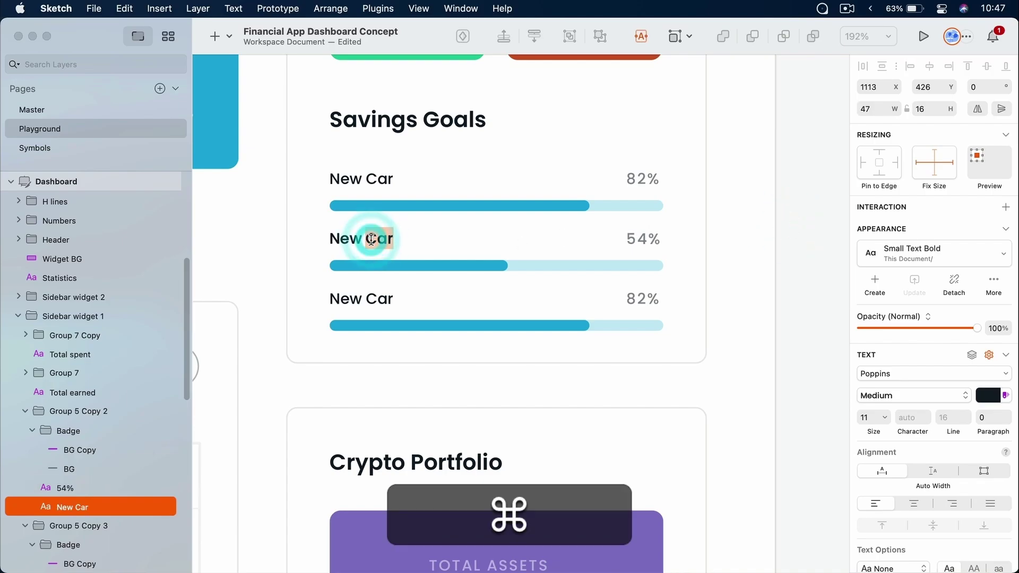
type("Computer")
left_click(804, 198)
double_click(422, 251)
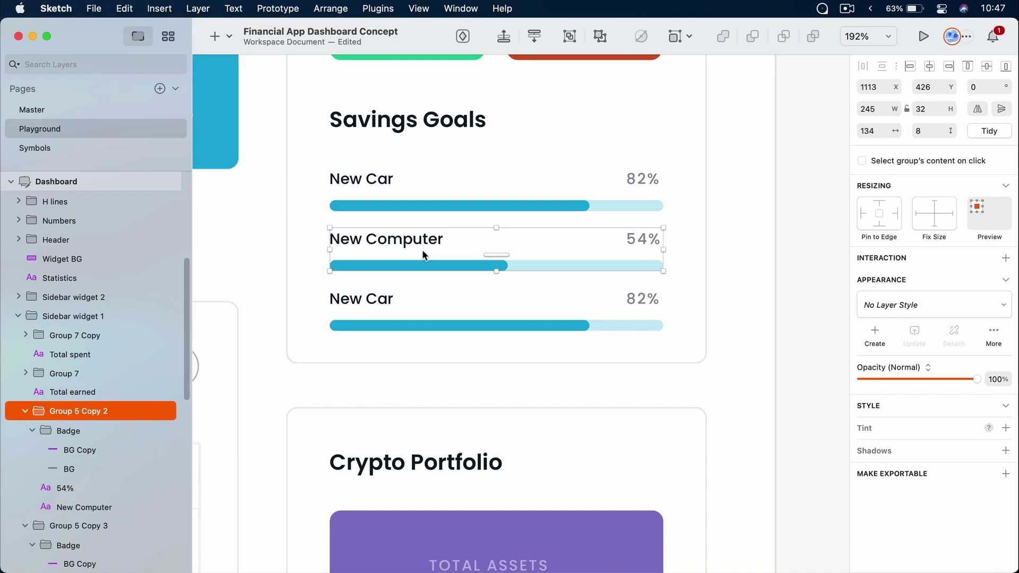
left_click(413, 304)
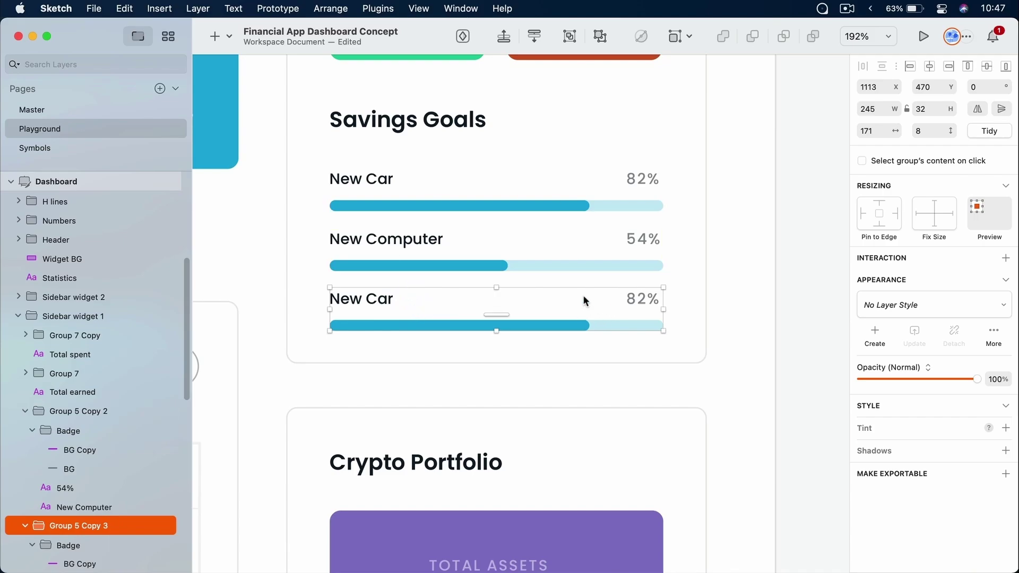
left_click(756, 289)
Repeat the Budget and Messages sidebar items into a long column of menu entries
key("super+1")
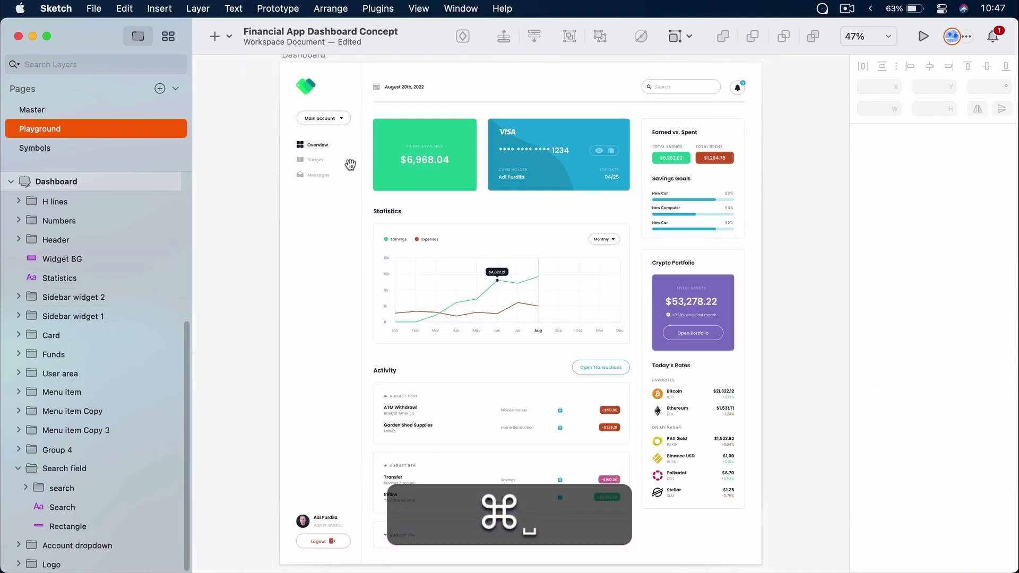
left_click_drag(374, 125, 497, 165)
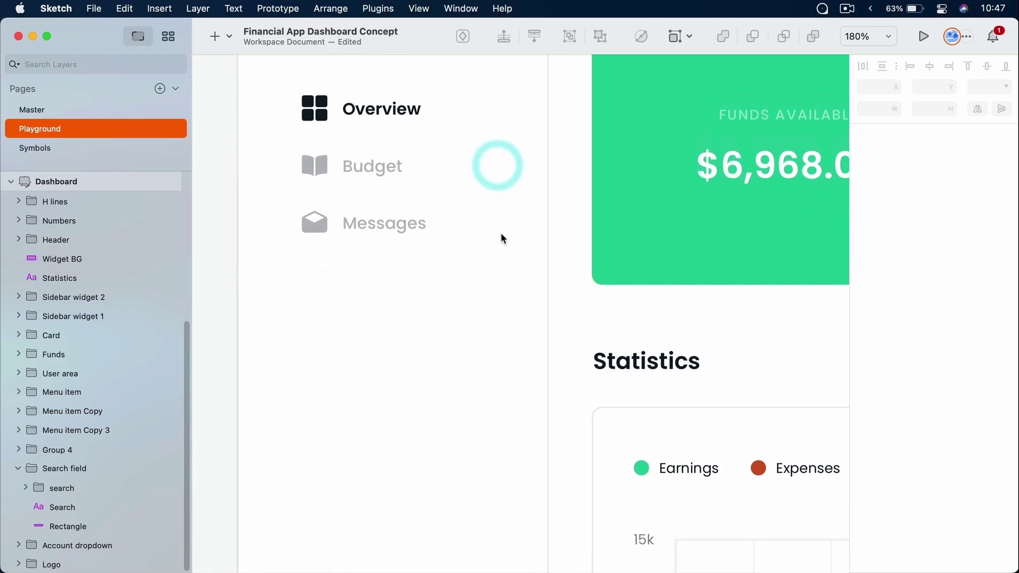
left_click(379, 222)
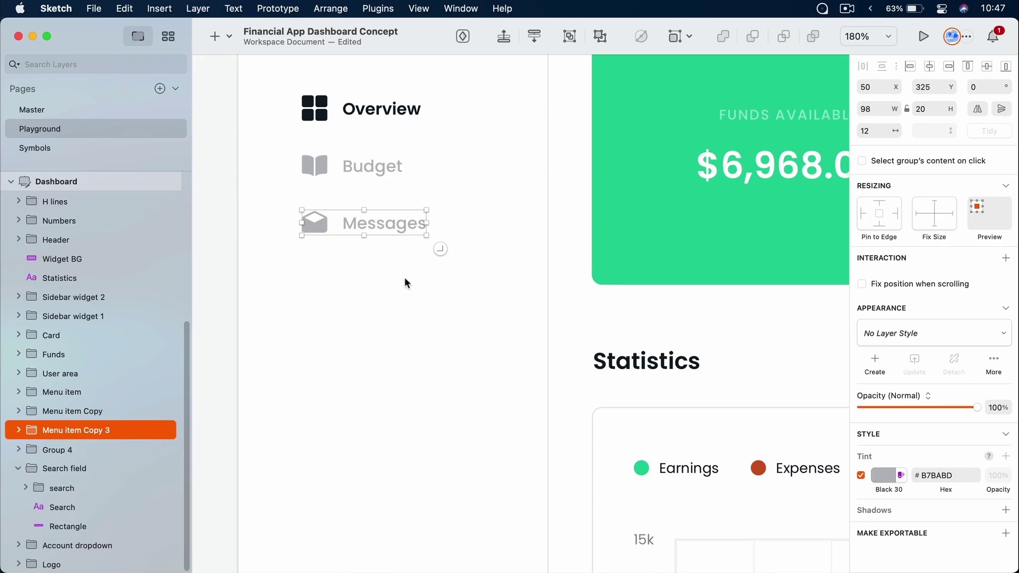
left_click(405, 277)
left_click(394, 225)
left_click(313, 160, "shift")
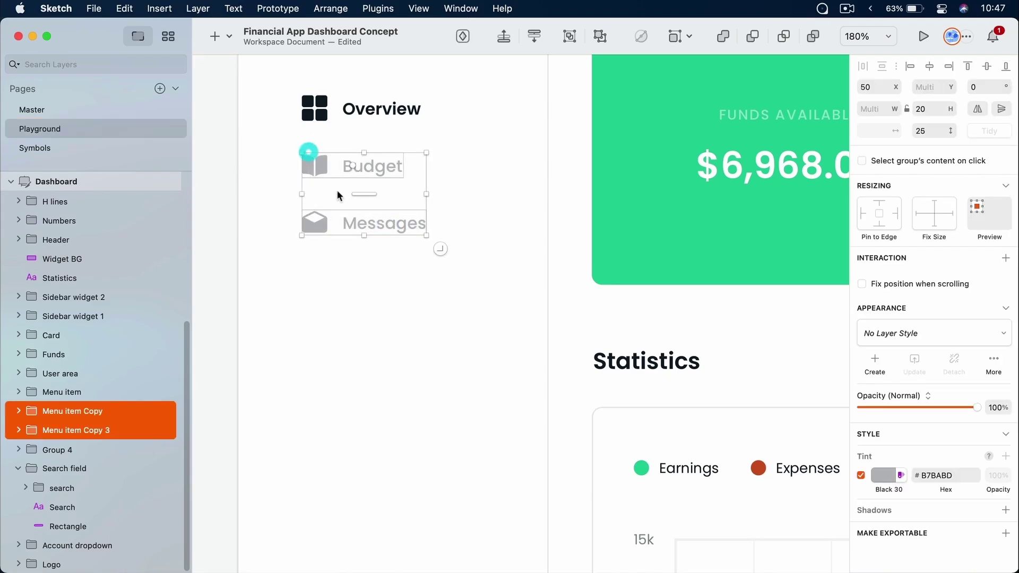
scroll(391, 276, "down", 5)
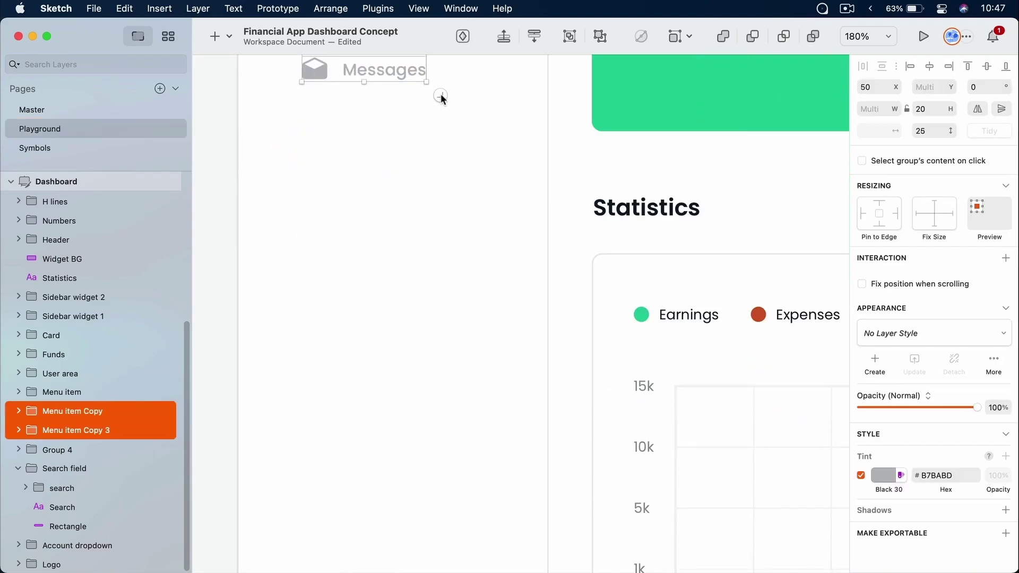
left_click_drag(440, 95, 448, 502)
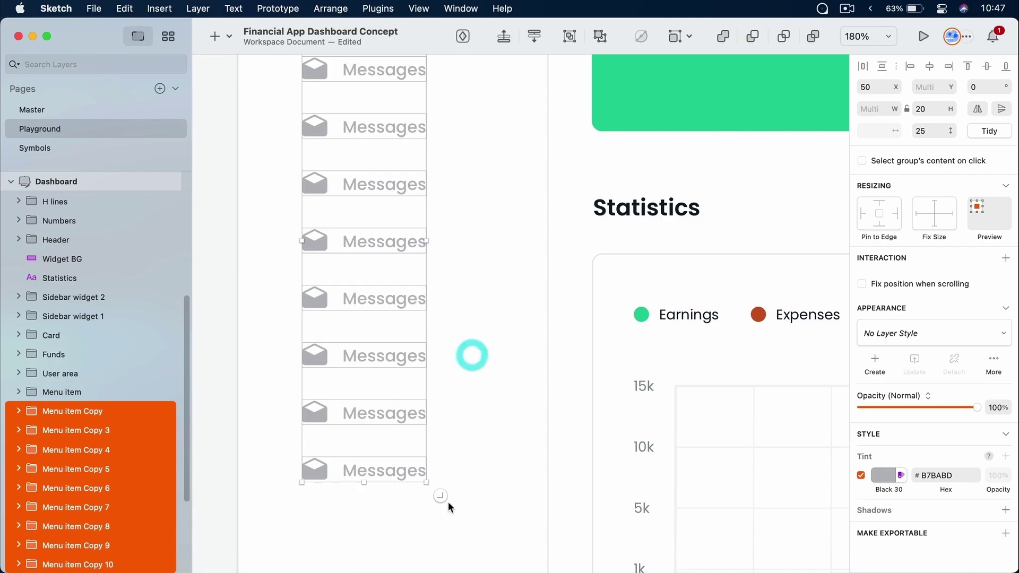
left_click(482, 348)
Check the repeated Messages labels, then zoom to fit the whole dashboard
scroll(482, 348, "up", 5)
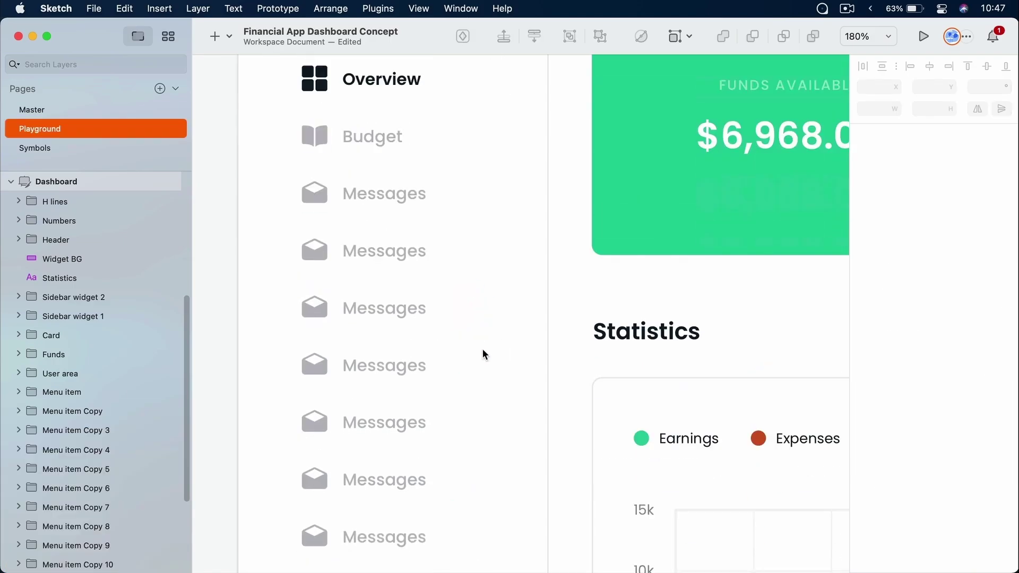
left_click(405, 194, "super")
left_click(402, 252, "super")
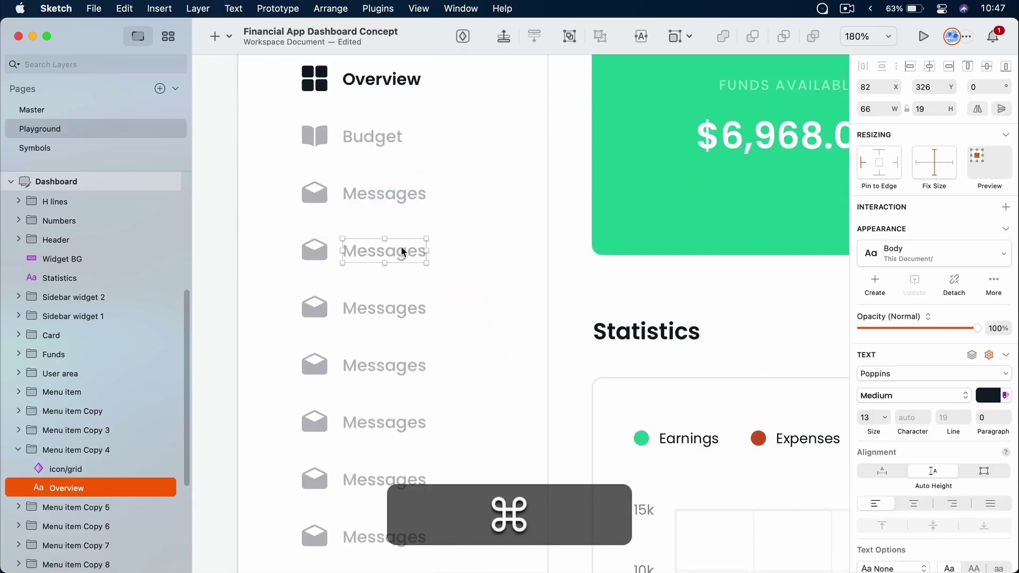
left_click(405, 302, "super")
left_click(388, 360, "super")
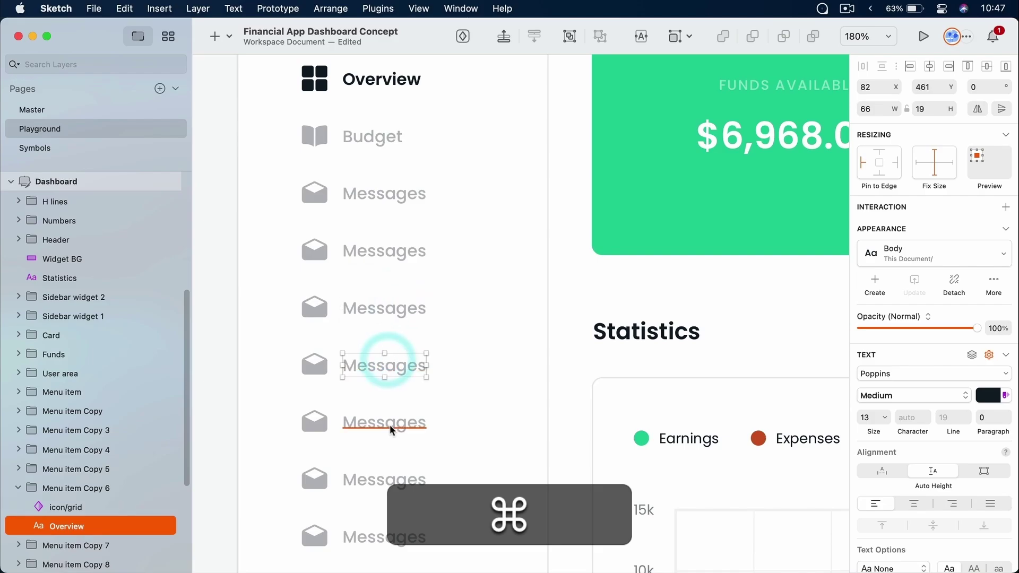
left_click(390, 425, "super")
scroll(505, 354, "down", 4)
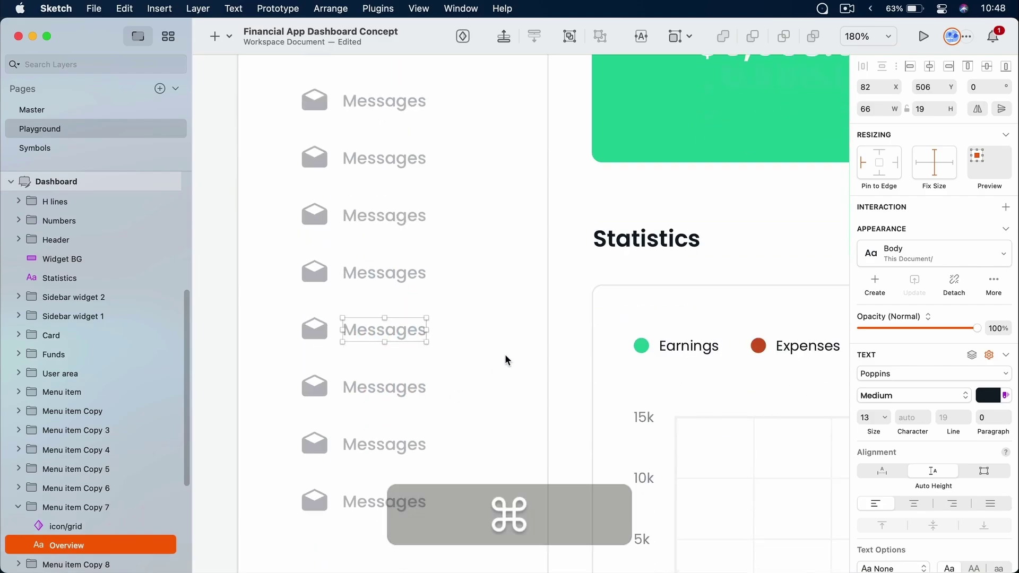
left_click(503, 297)
key("super+1")
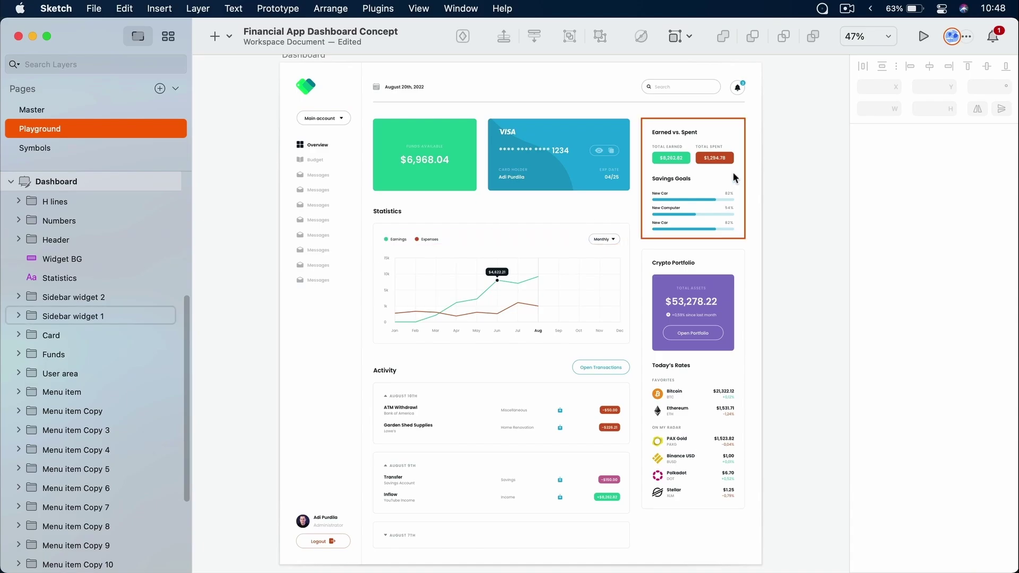
scroll(773, 410, "down", 5)
scroll(773, 410, "right", 2)
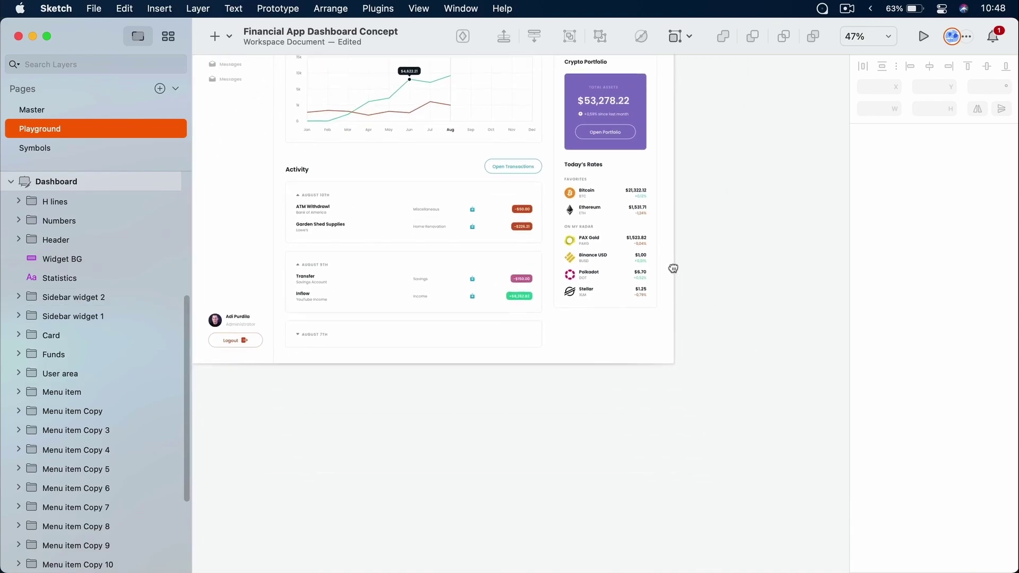
key("z")
left_click_drag(563, 158, 645, 303)
left_click(525, 119)
left_click(526, 118)
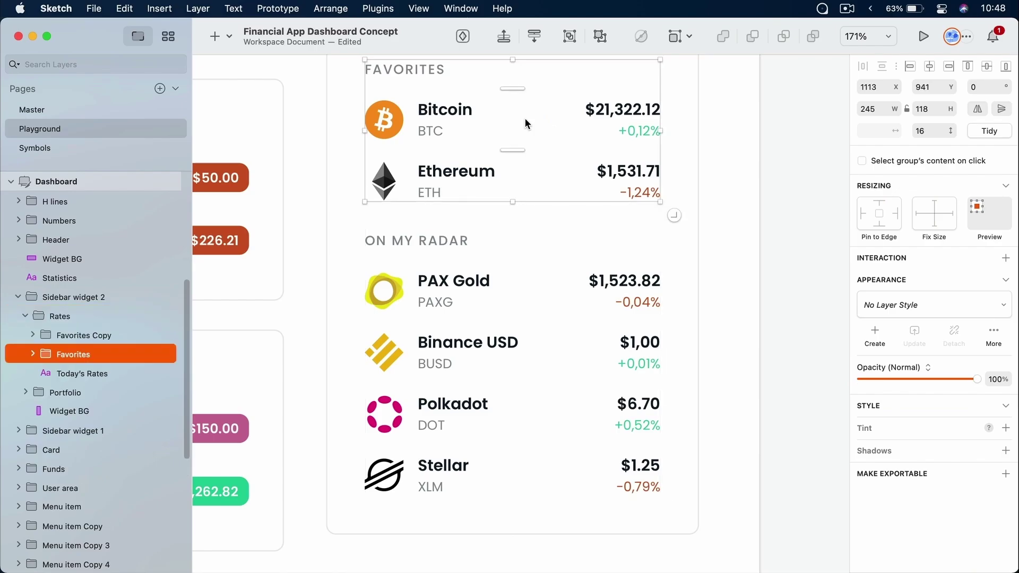
double_click(482, 287)
left_click(479, 360, "shift")
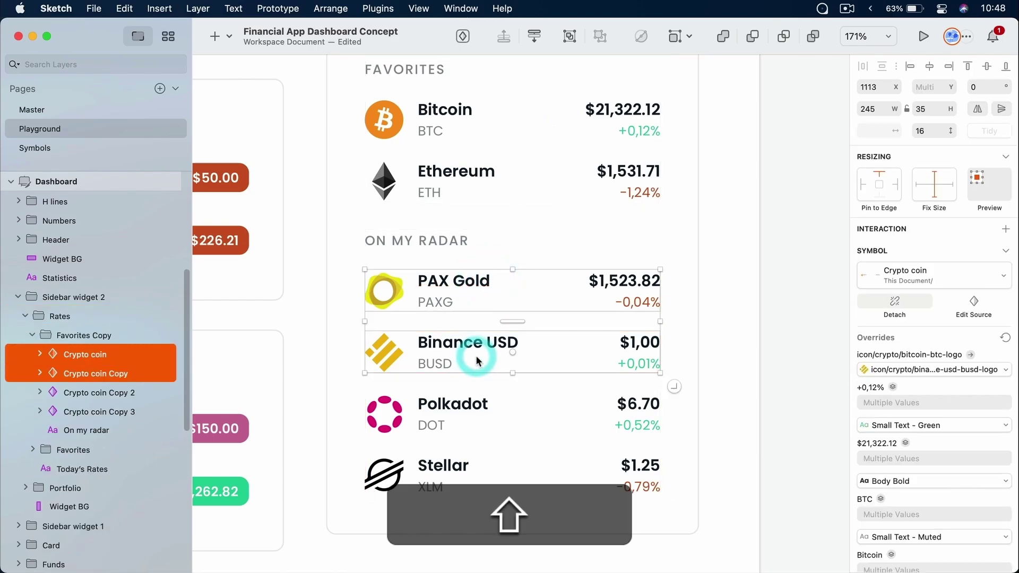
left_click_drag(675, 389, 684, 510)
left_click_drag(679, 396, 680, 394)
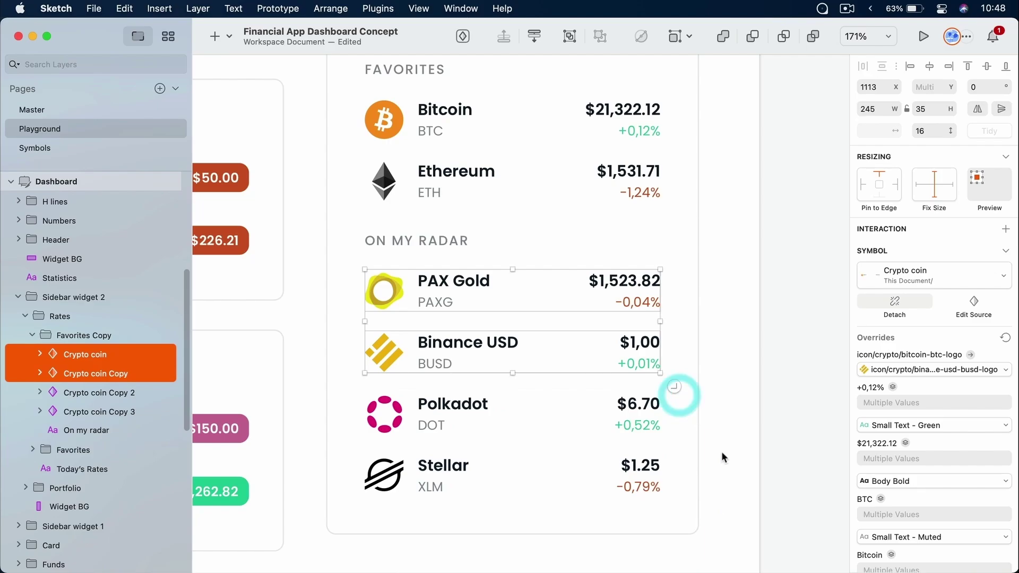
left_click(751, 408)
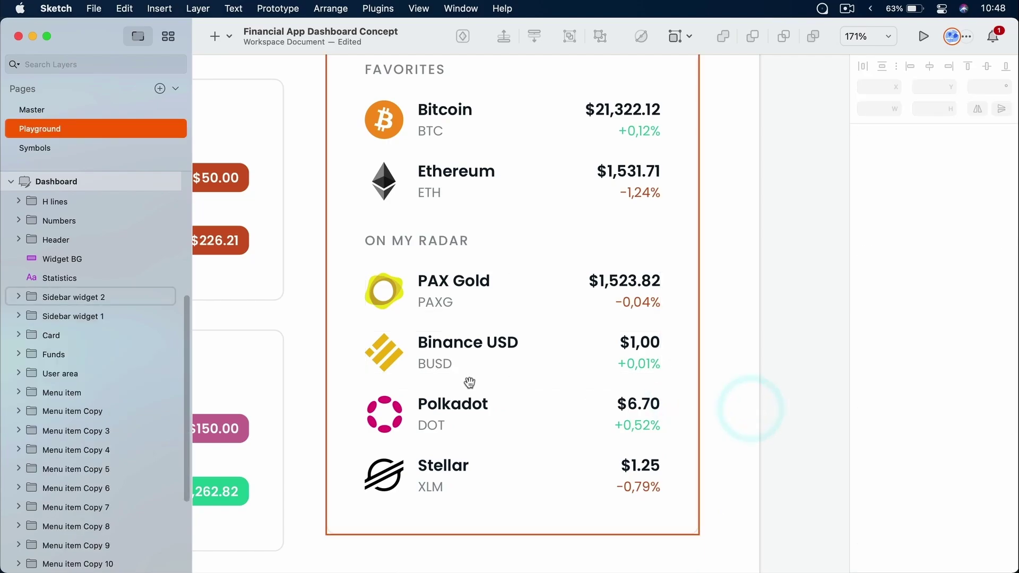
scroll(589, 338, "left", 10)
key("super+minus")
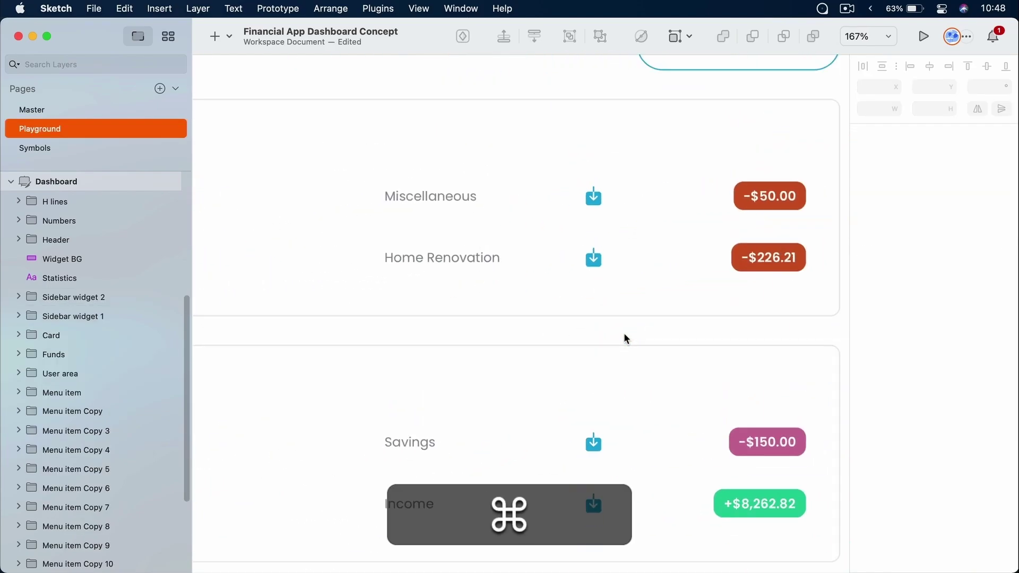
left_click_drag(541, 302, 536, 181)
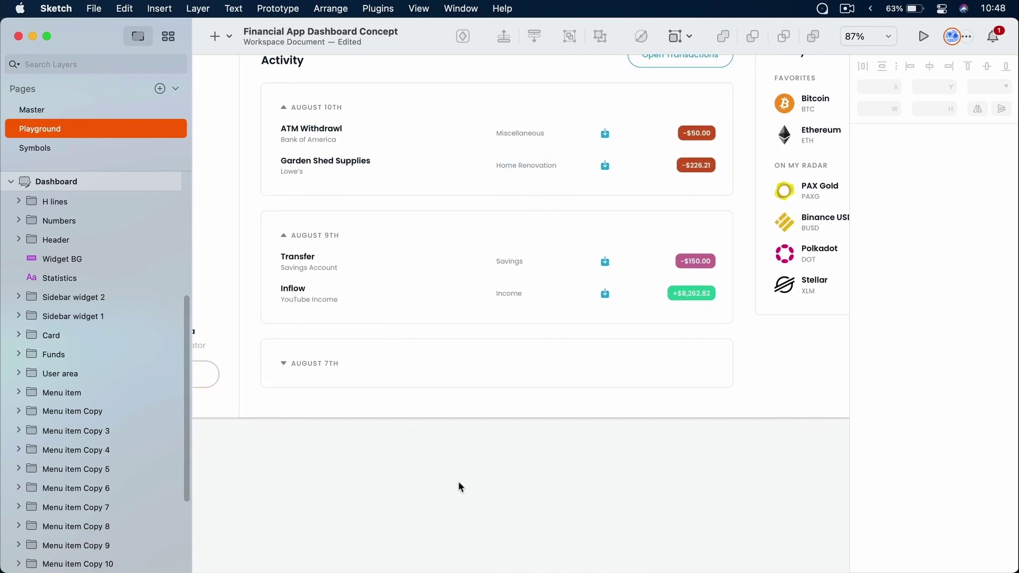
Keep the Transfer and Inflow transaction rows at 1×2 and save the document
left_click(326, 260)
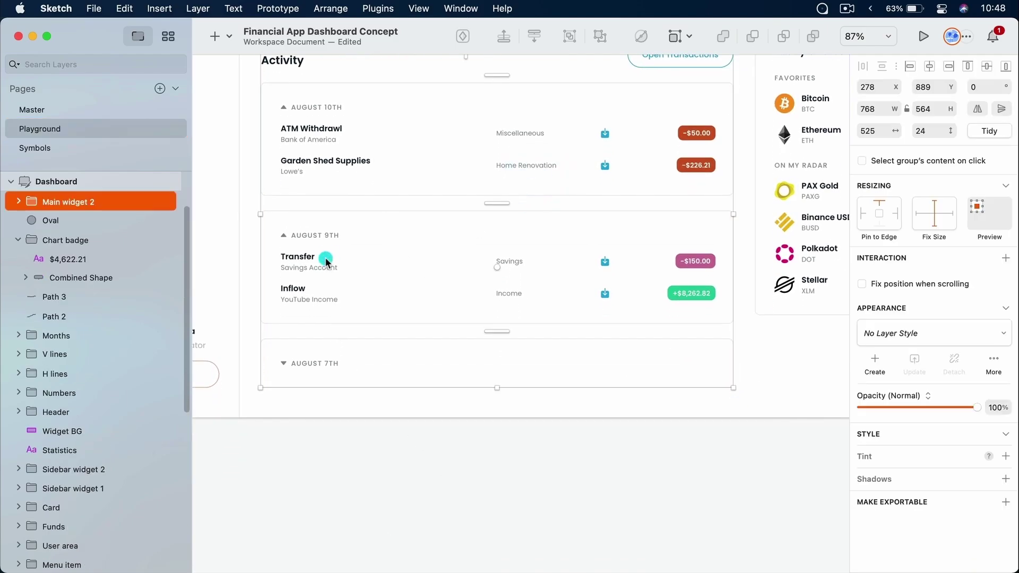
double_click(326, 260)
left_click(318, 295, "shift")
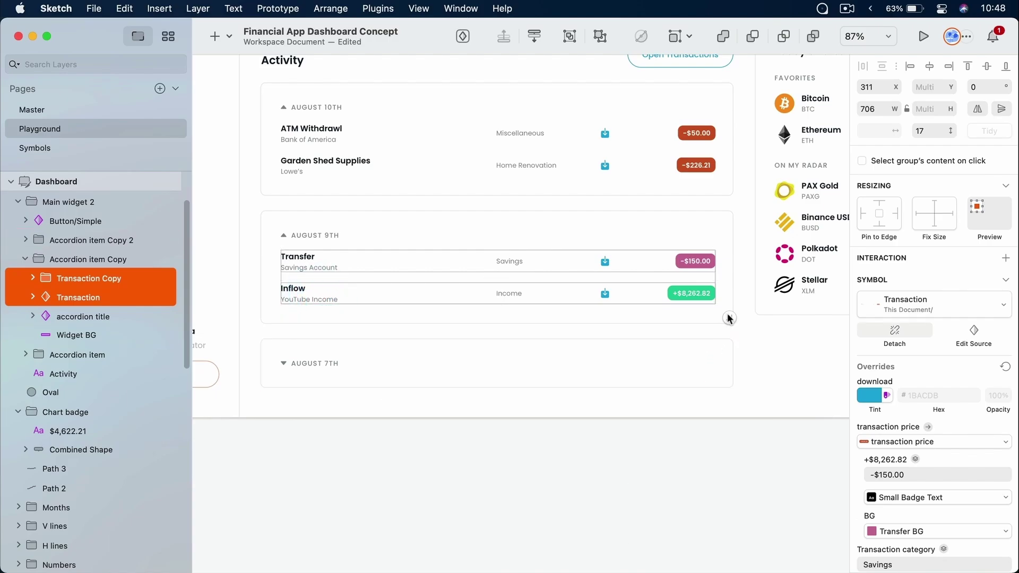
mouse_move(730, 318)
left_mouse_down()
mouse_move(731, 482)
mouse_move(713, 311)
left_mouse_up()
left_click(701, 472)
key("cmd+s")
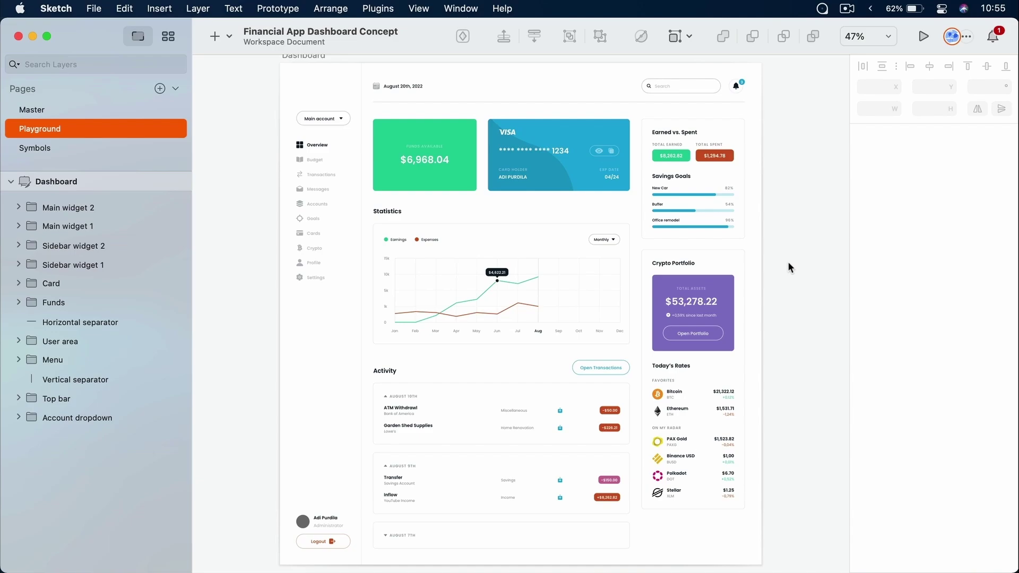
Zoom in on the dashboard artboard's empty top-left corner
key("z")
left_click_drag(254, 144, 398, 51)
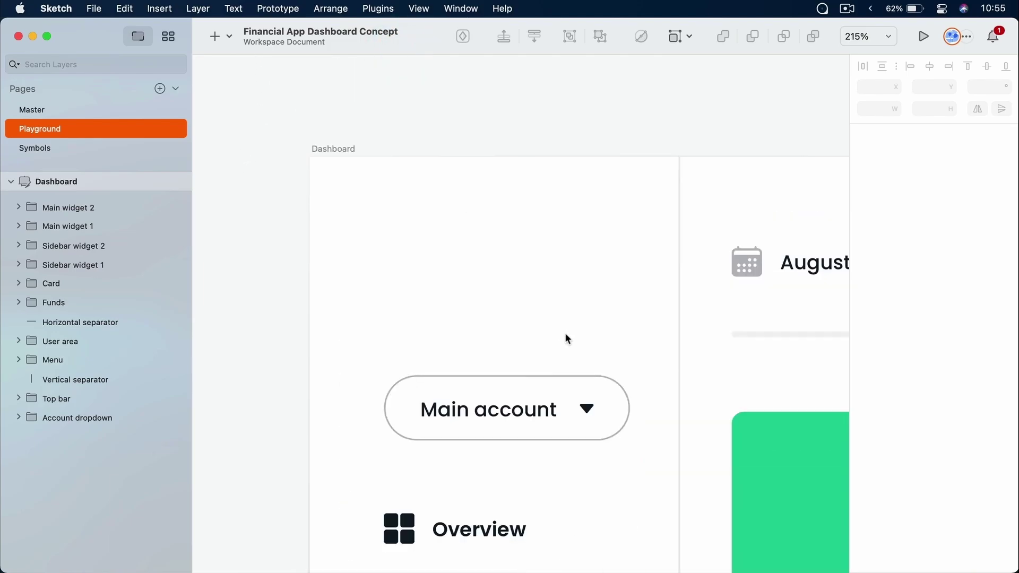
scroll(554, 260, "down", 2)
scroll(554, 260, "right", 3)
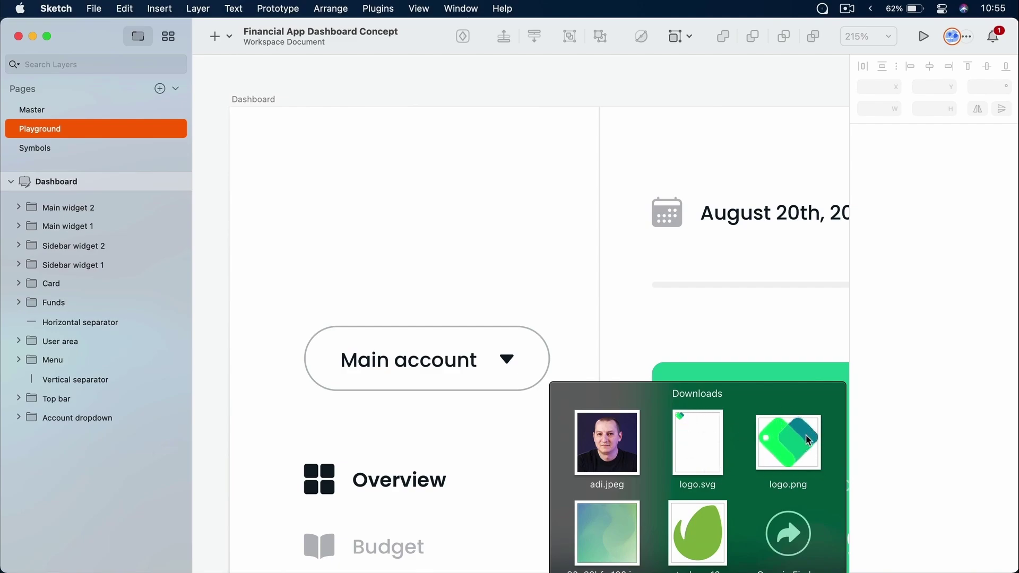
Drop logo.png onto the dashboard artboard and move it to the top-left corner
left_click_drag(811, 455, 382, 213)
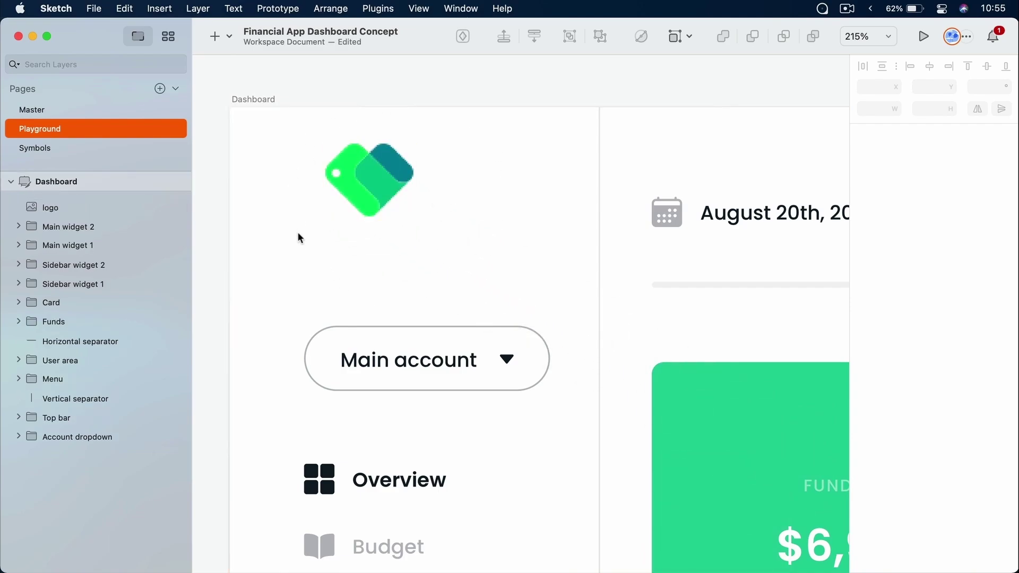
left_click(350, 184)
mouse_move(357, 192)
left_mouse_down()
mouse_move(342, 196)
mouse_move(355, 201)
left_mouse_up()
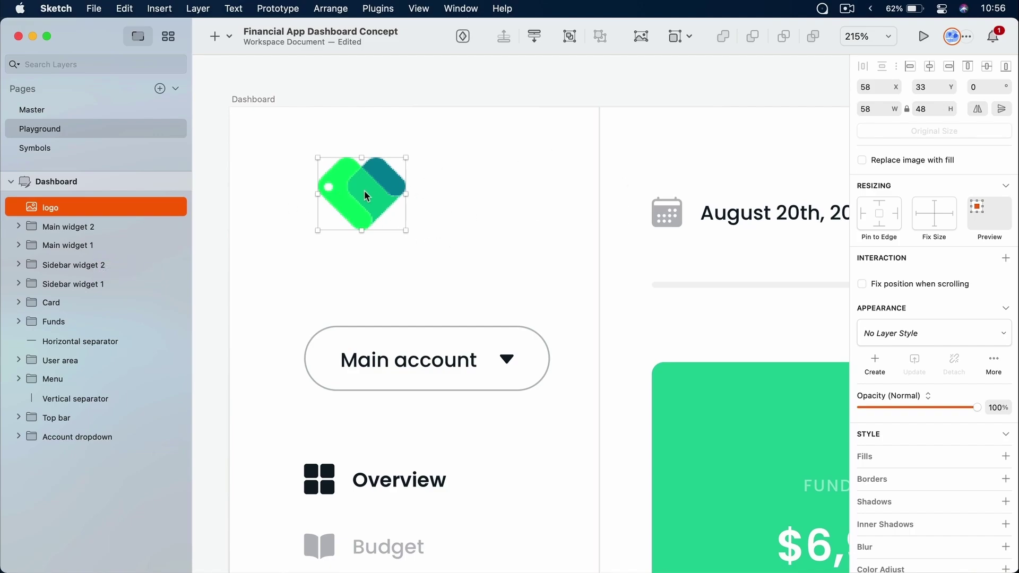
scroll(334, 159, "up", 8, "super")
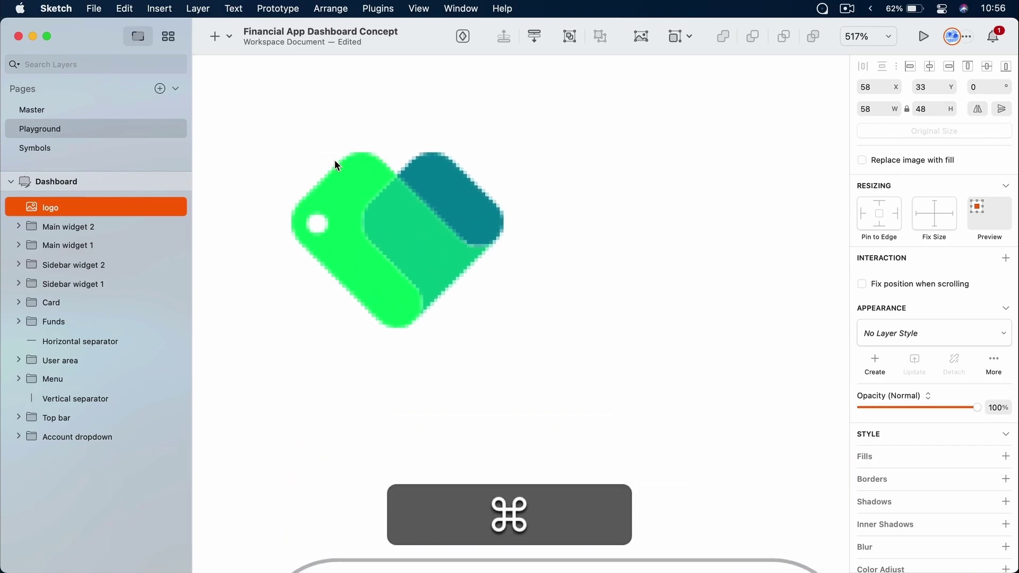
scroll(335, 164, "up", 8, "super")
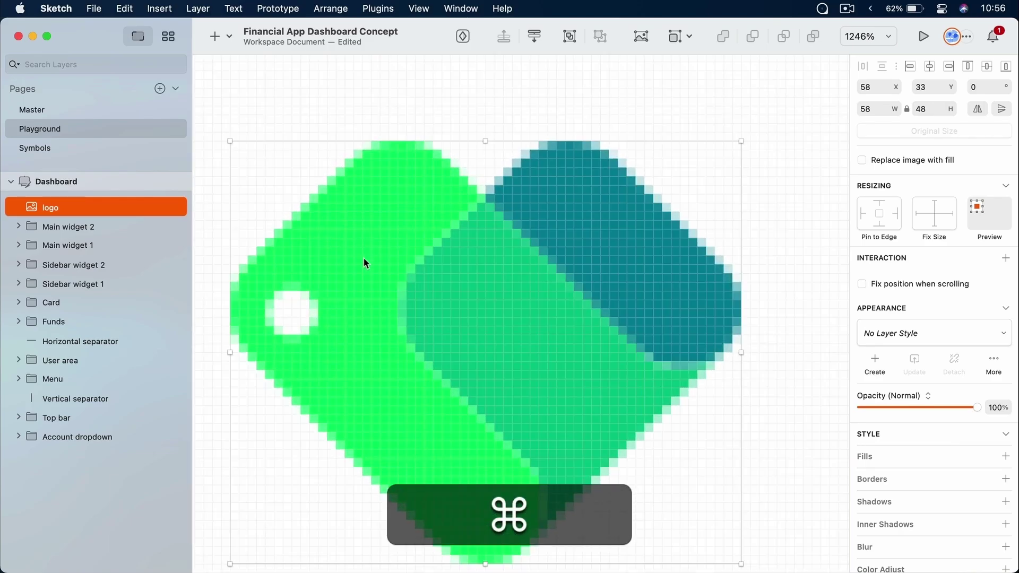
key("super+0")
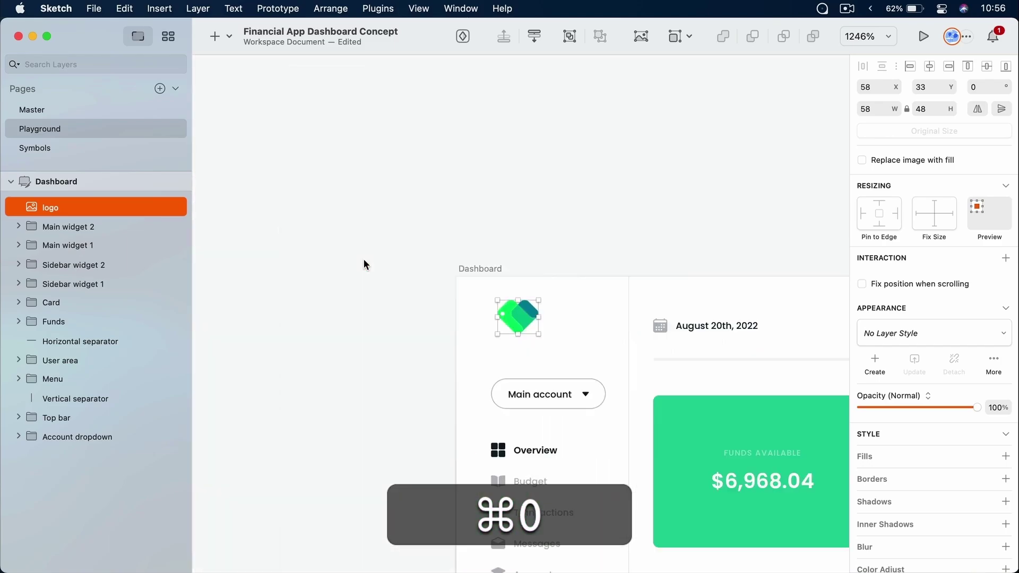
left_click(543, 201)
left_click_drag(664, 403, 423, 210)
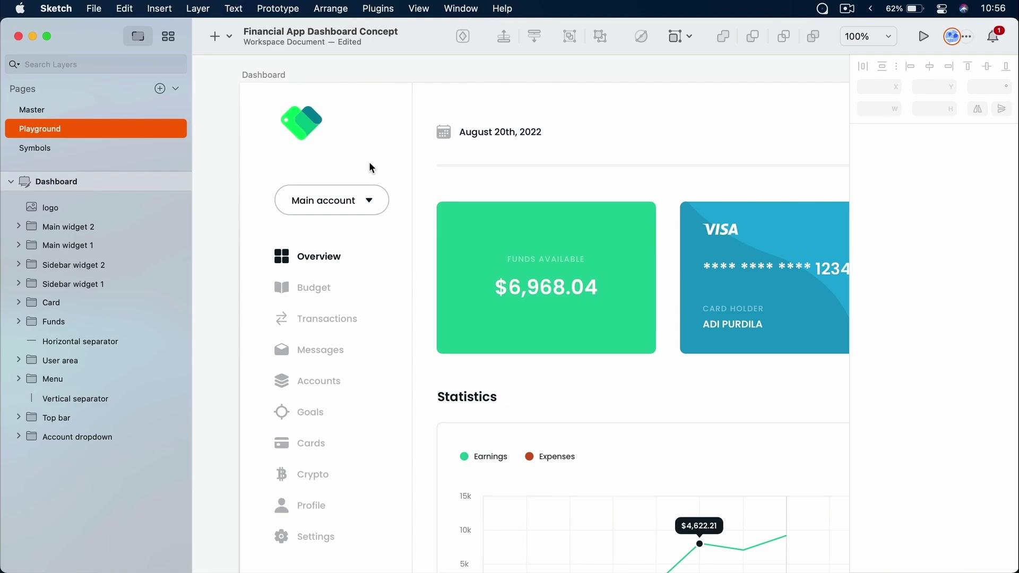
left_click_drag(320, 123, 314, 130)
left_click(347, 164)
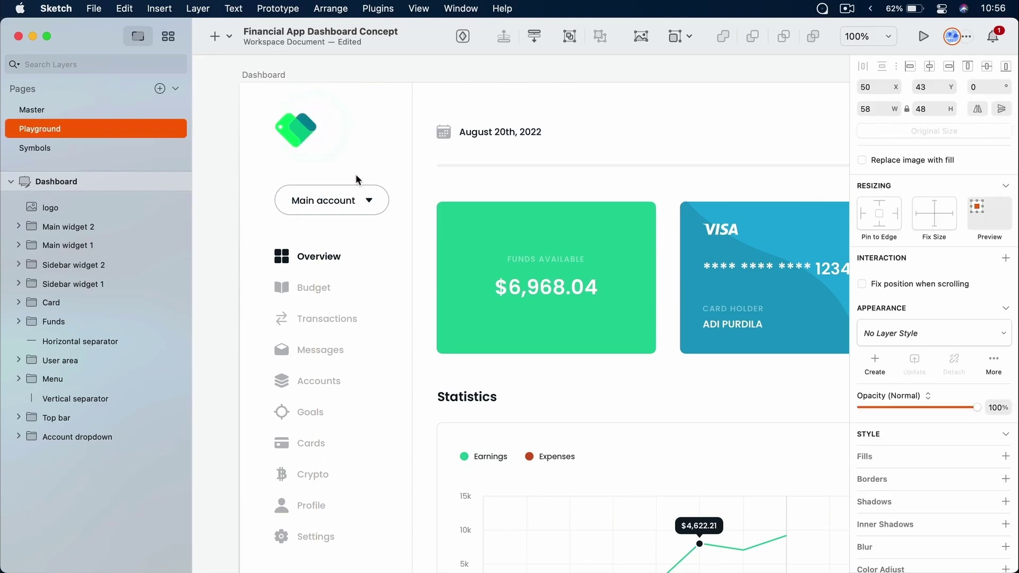
Reset the logo to its original 58×48 size above Main account, then reopen Downloads
key("super+equal")
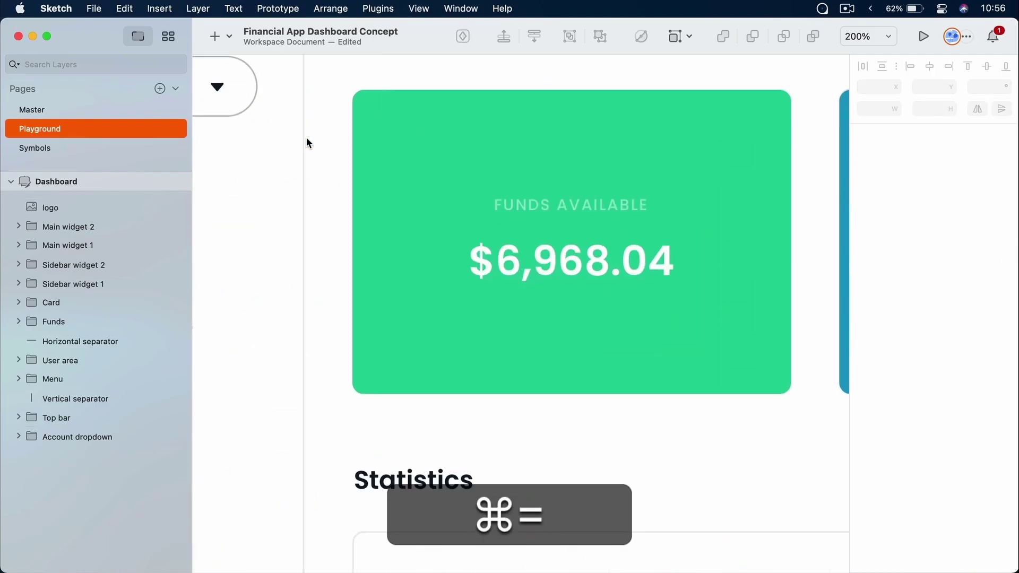
scroll(306, 137, "up", 5)
scroll(307, 137, "left", 5)
left_click(314, 180)
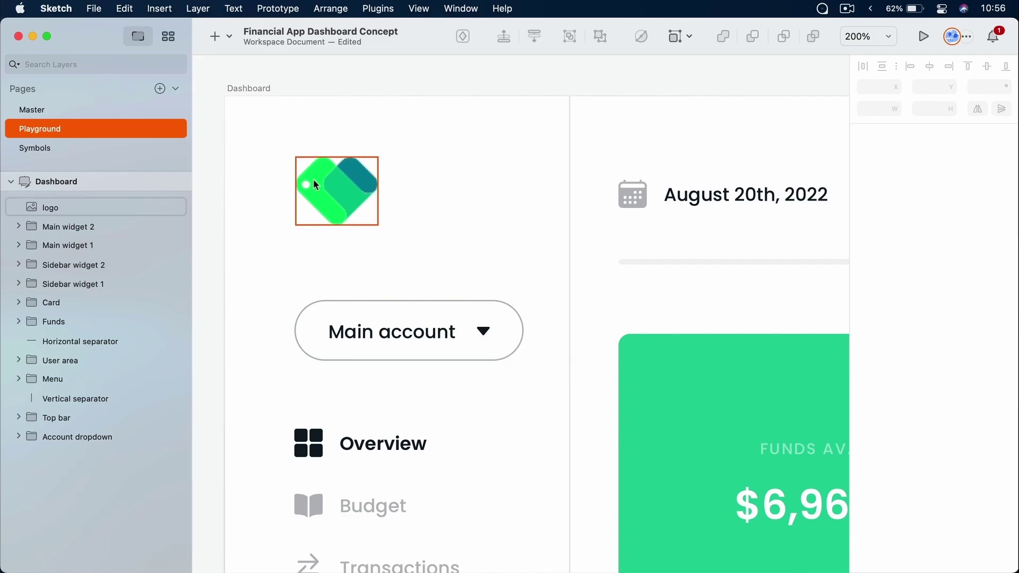
scroll(314, 179, "down", 2)
scroll(314, 179, "up", 5)
left_click_drag(352, 166, 374, 186)
left_click(416, 231)
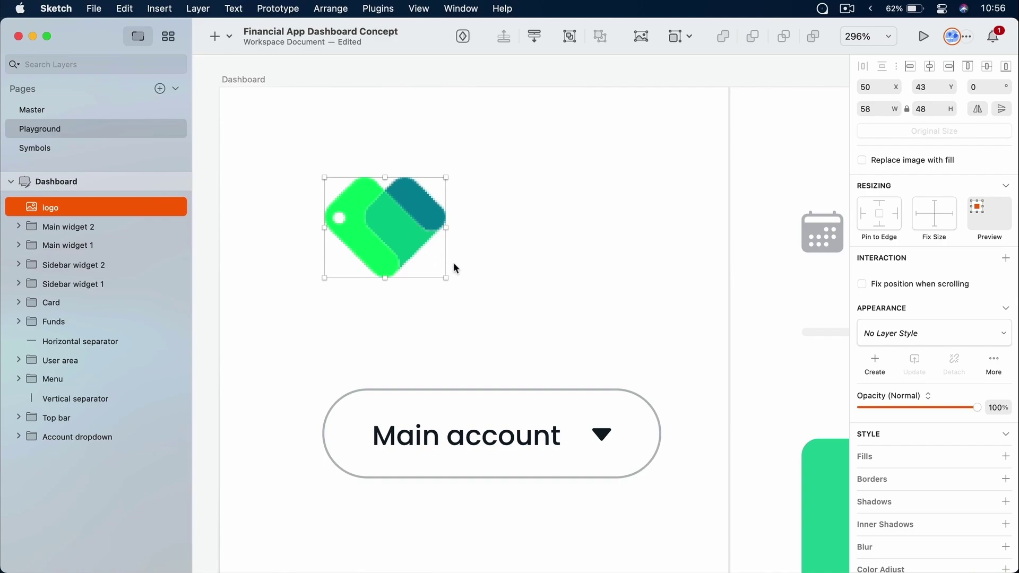
left_click_drag(446, 278, 826, 547)
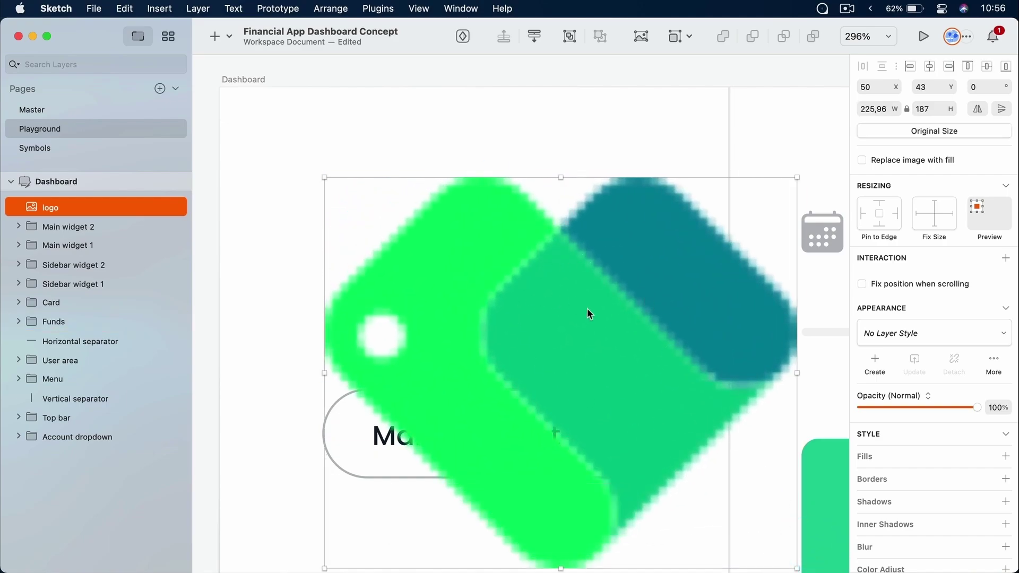
left_click(914, 137)
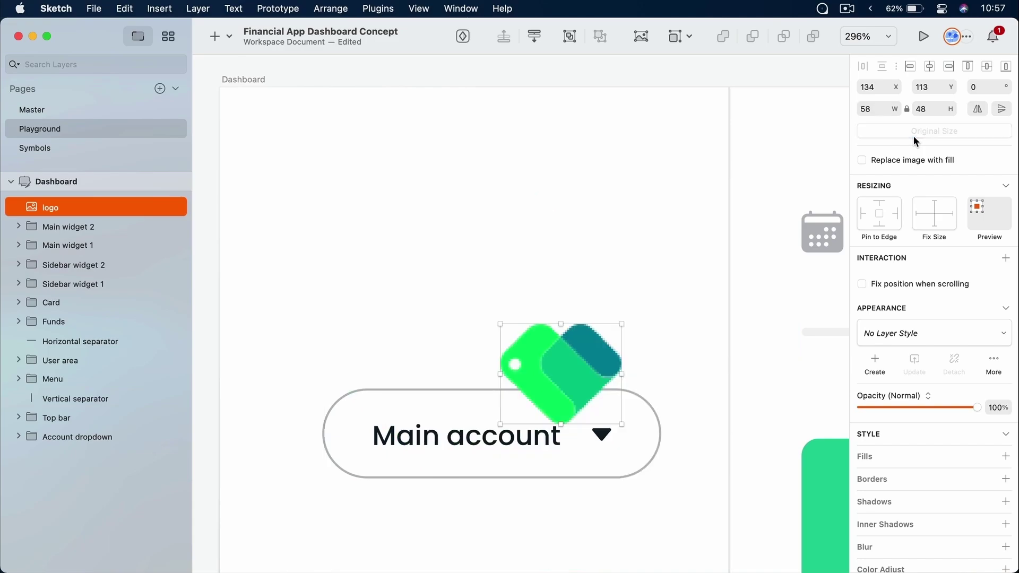
left_click_drag(441, 285, 374, 241)
left_click(501, 256)
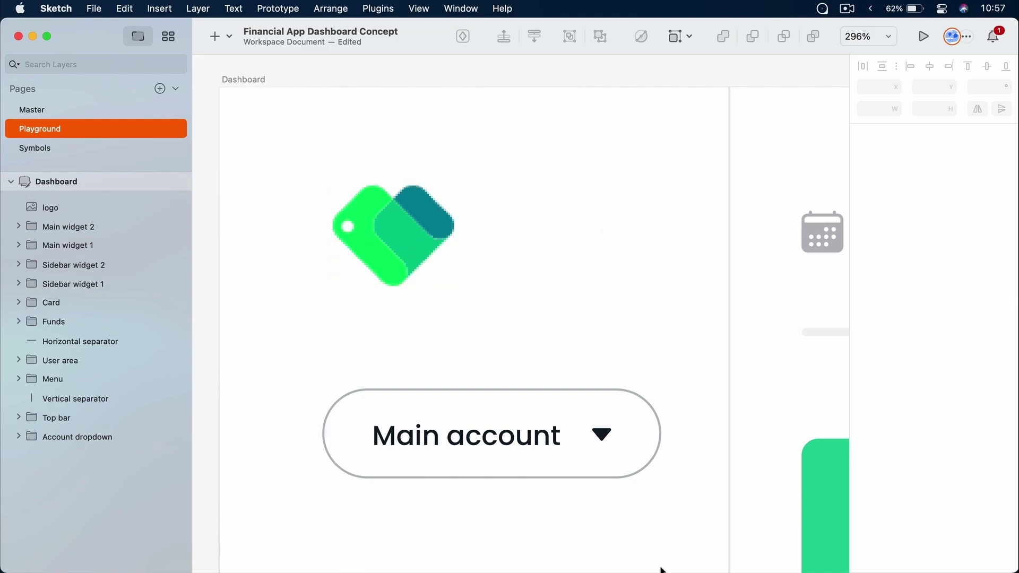
left_click(688, 572)
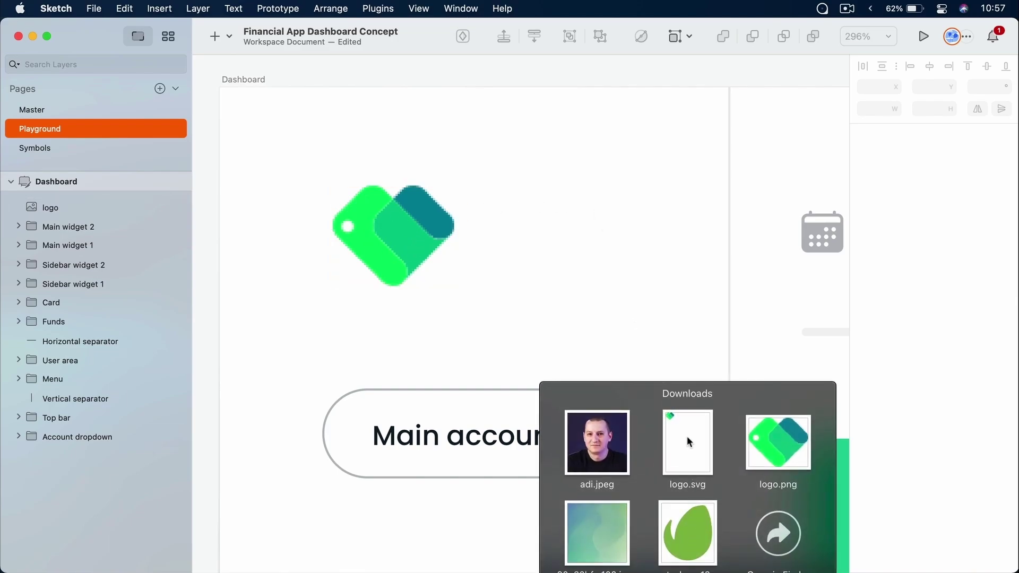
left_click_drag(687, 437, 569, 222)
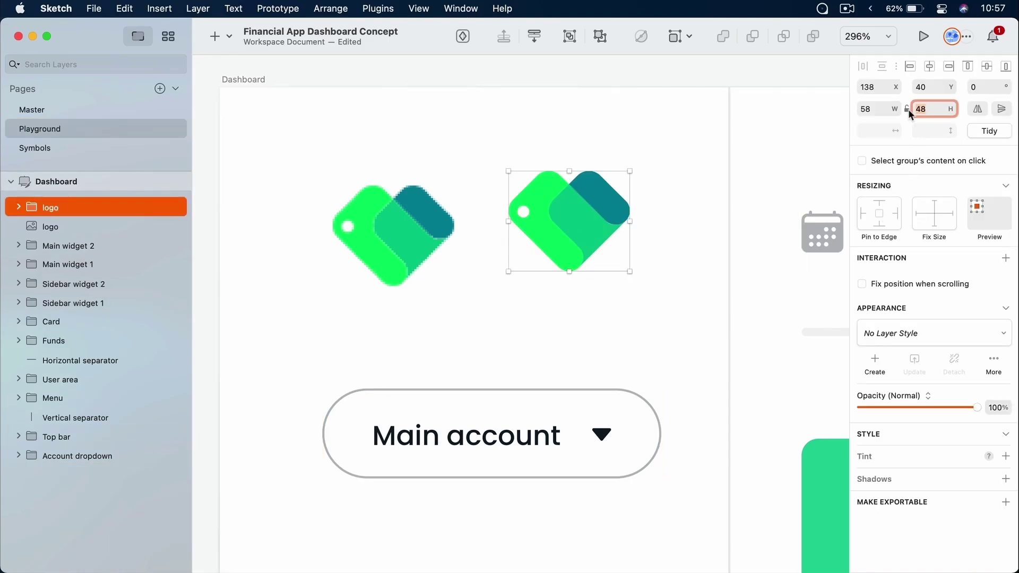
left_click_drag(563, 227, 558, 237)
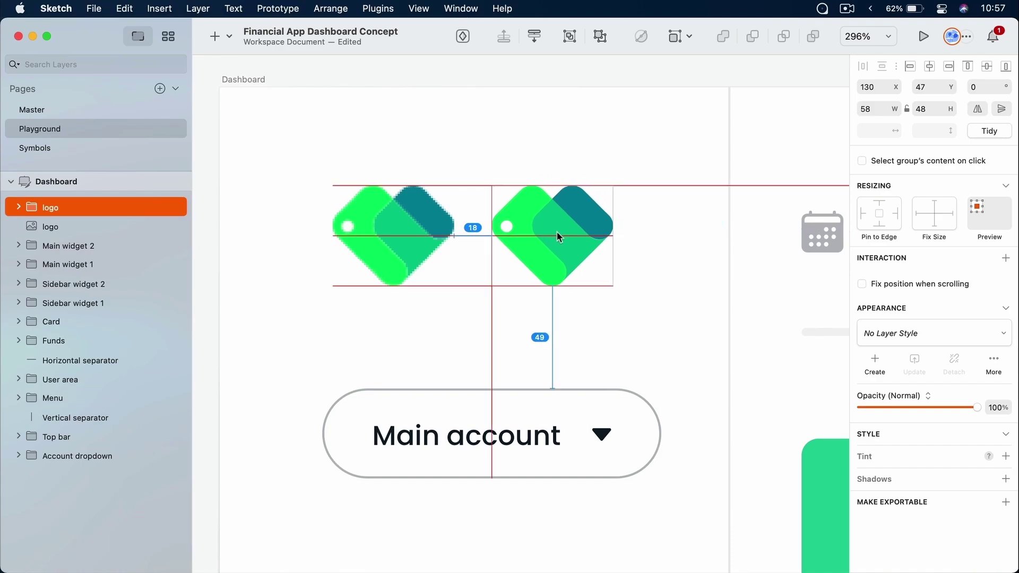
left_click(393, 231)
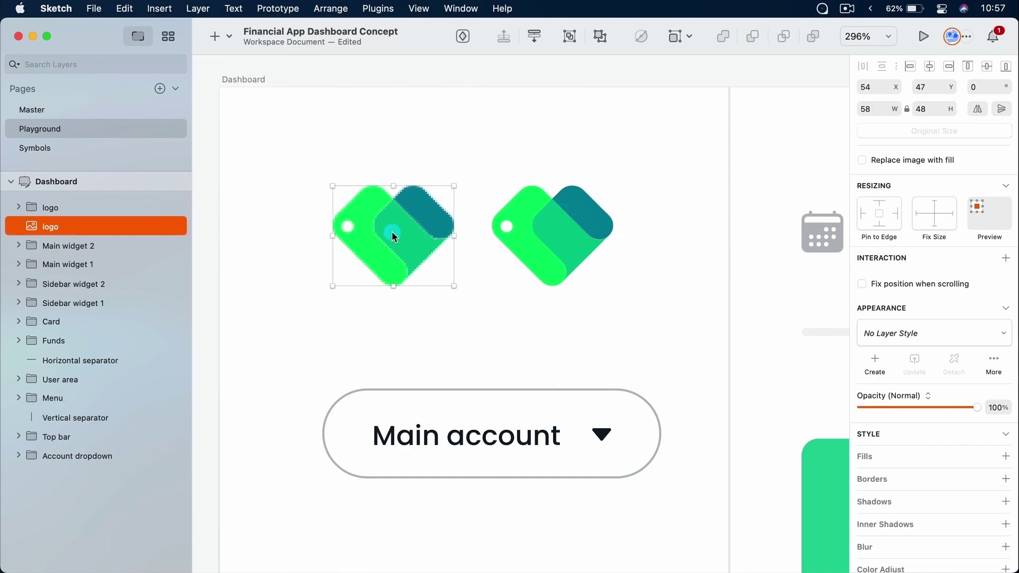
left_click(550, 229)
key("z")
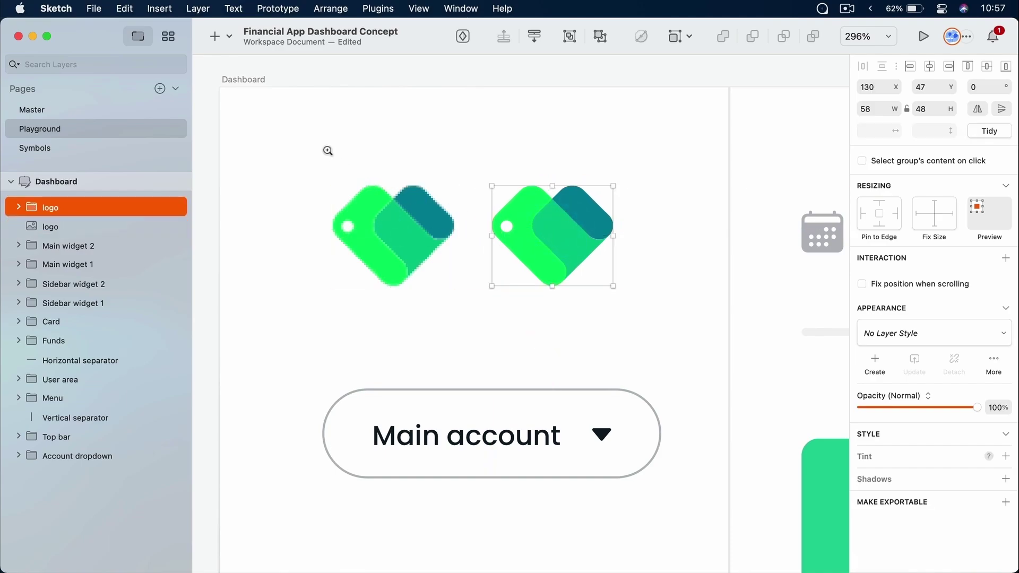
left_click_drag(317, 145, 636, 324)
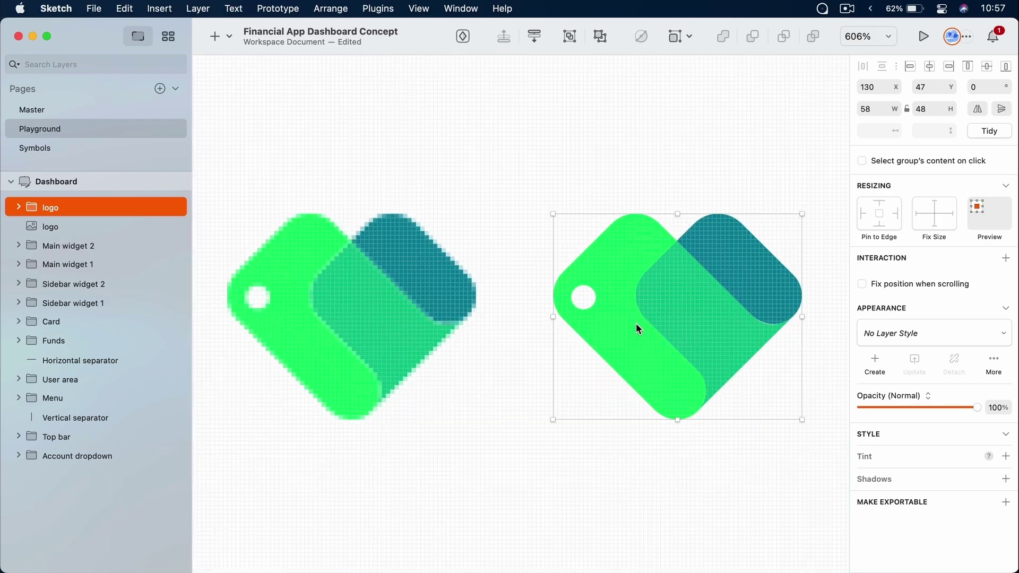
left_click(550, 151)
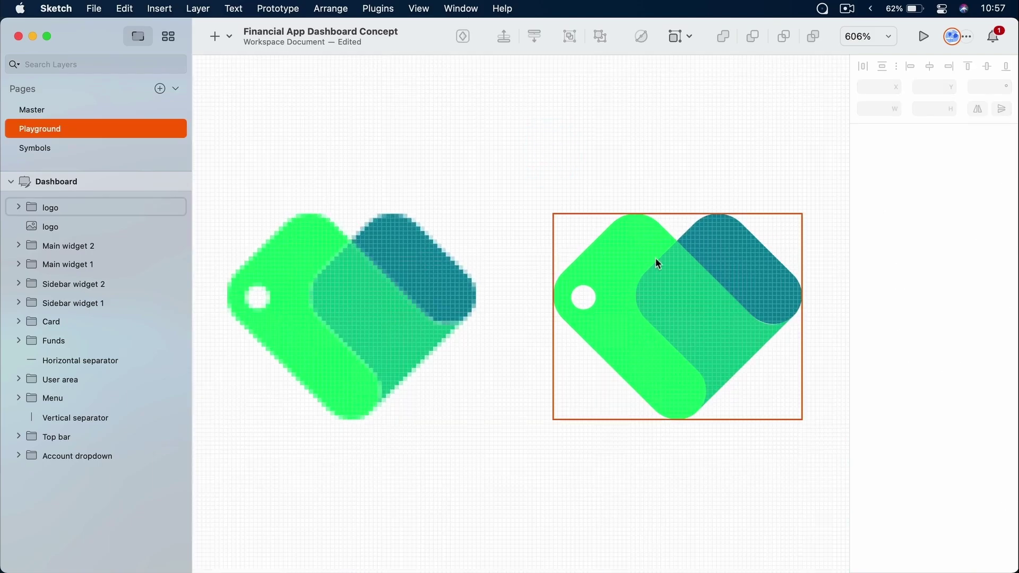
scroll(670, 302, "up", 10, "super")
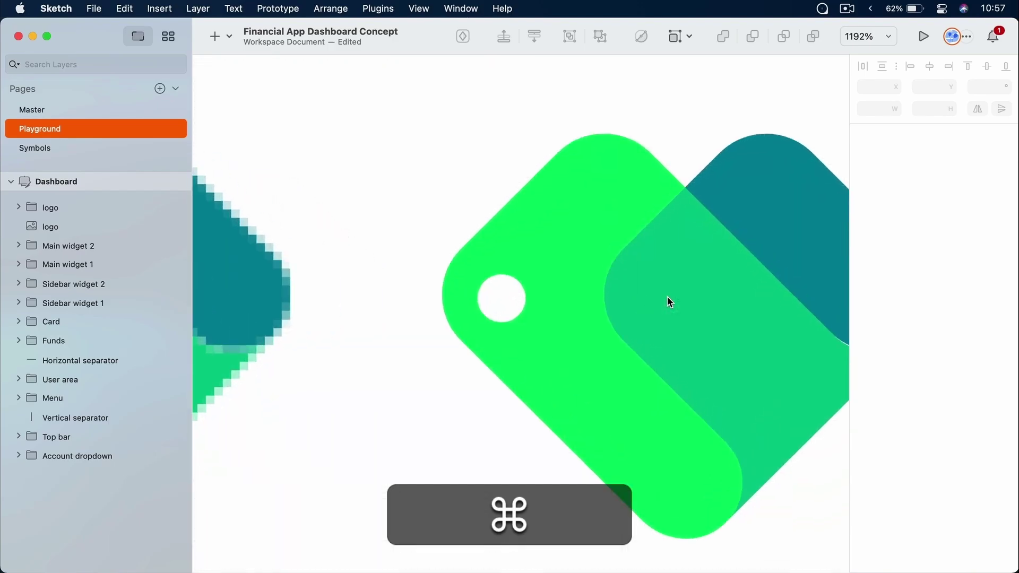
scroll(670, 302, "up", 4, "super")
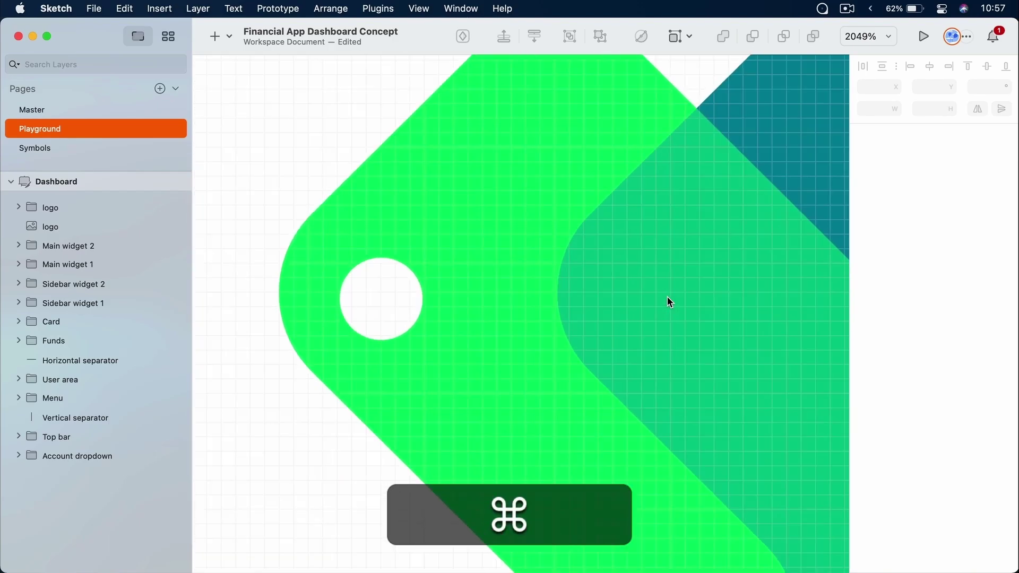
scroll(670, 302, "down", 12, "super")
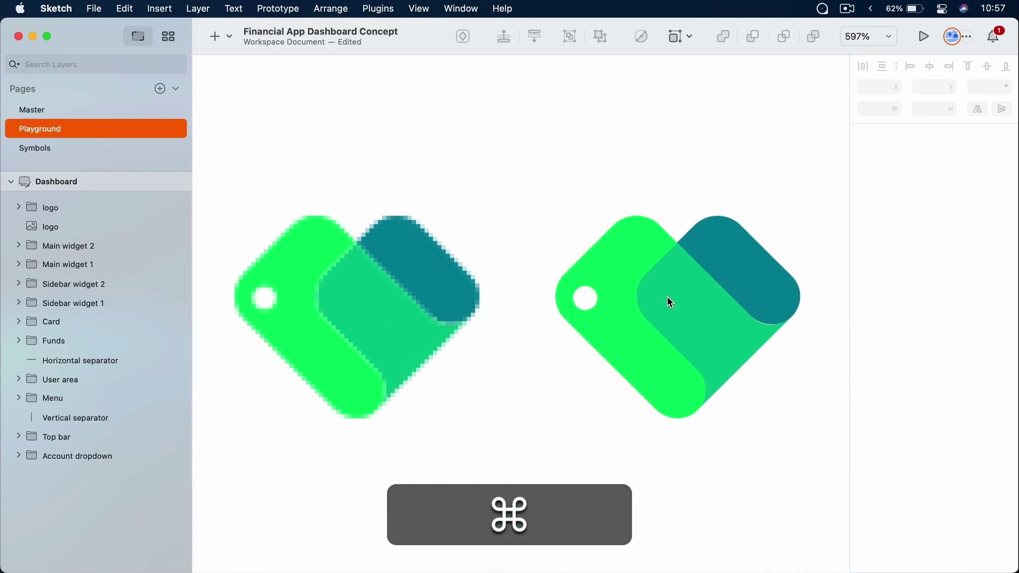
scroll(670, 302, "down", 10, "super")
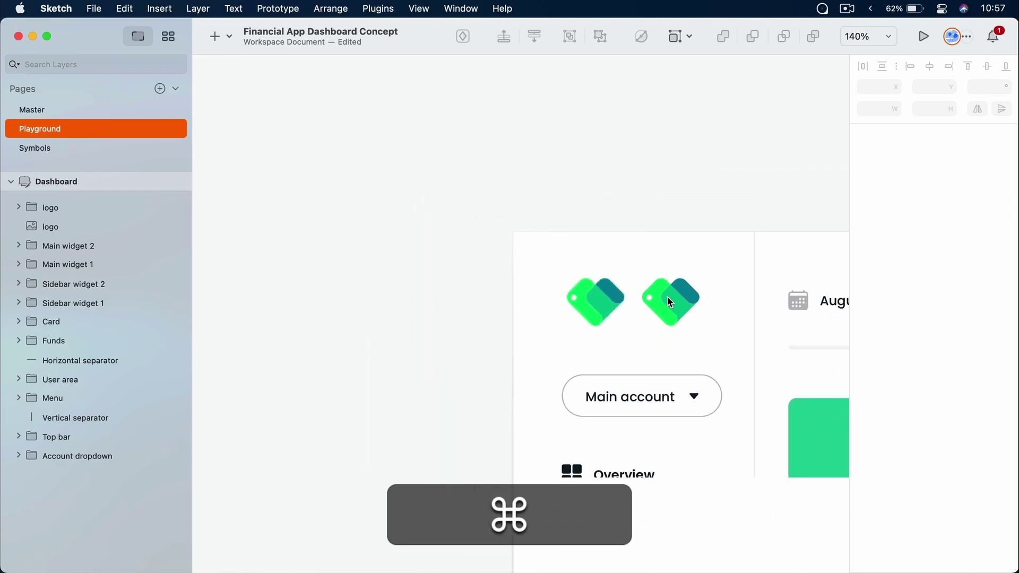
scroll(670, 302, "down", 2, "super")
Move both logos off the artboard and scale them up proportionally
left_click(611, 301)
left_click(676, 301, "shift")
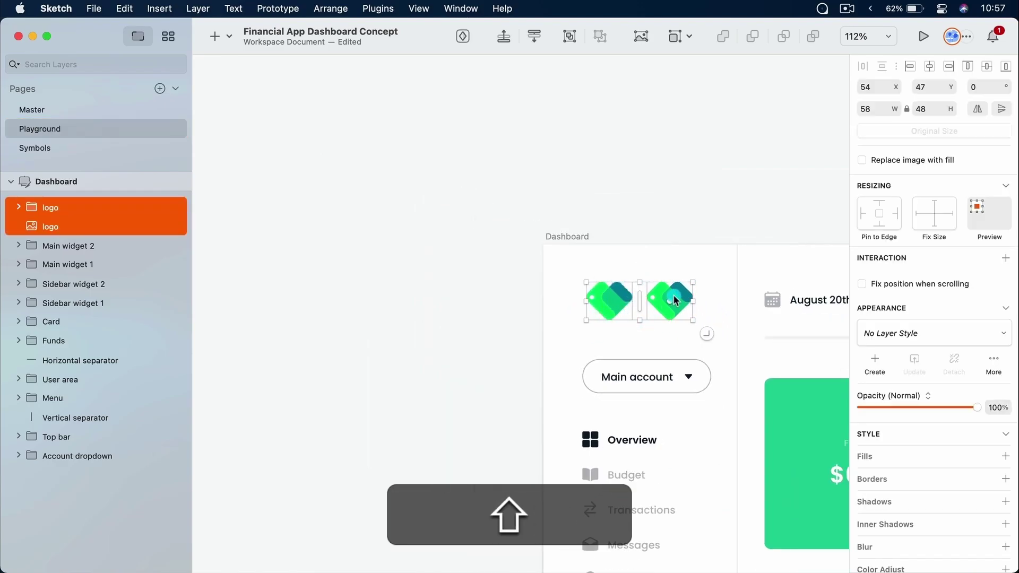
key("shift+super+c")
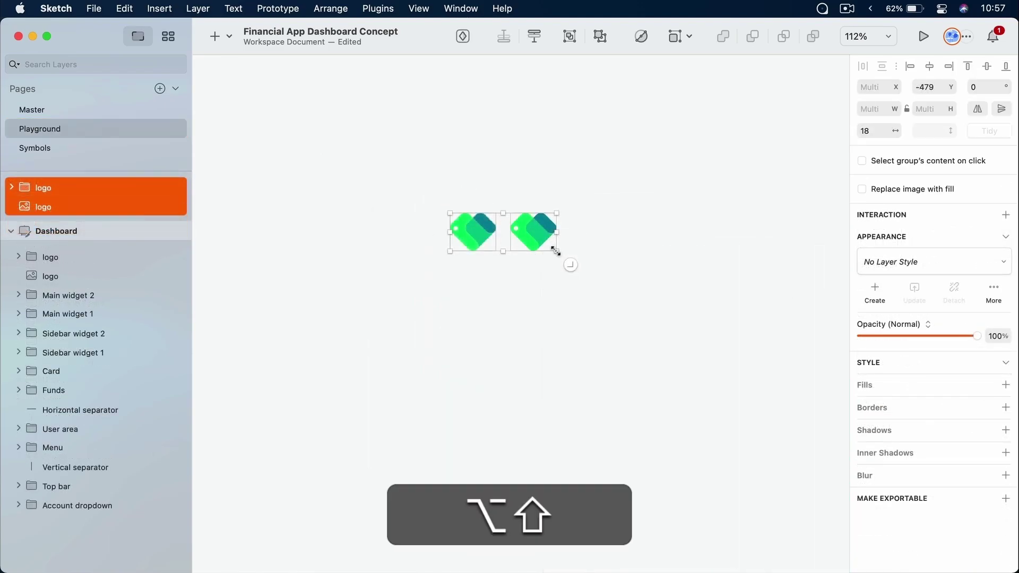
left_click_drag(555, 250, 810, 407, "alt+shift")
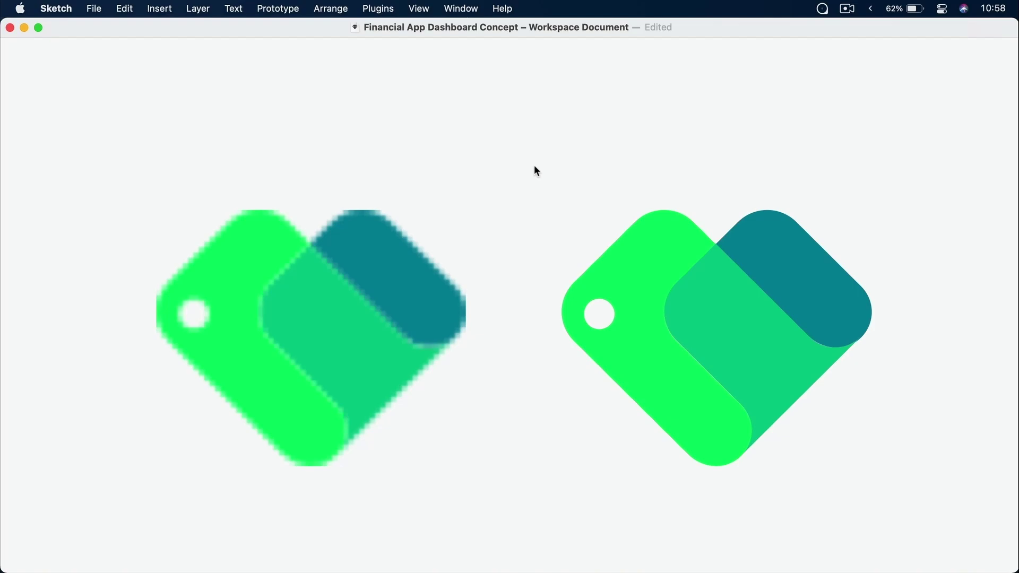
Compare the blurry PNG with the sharp vector logo, then delete the enlarged pair
left_click(334, 294)
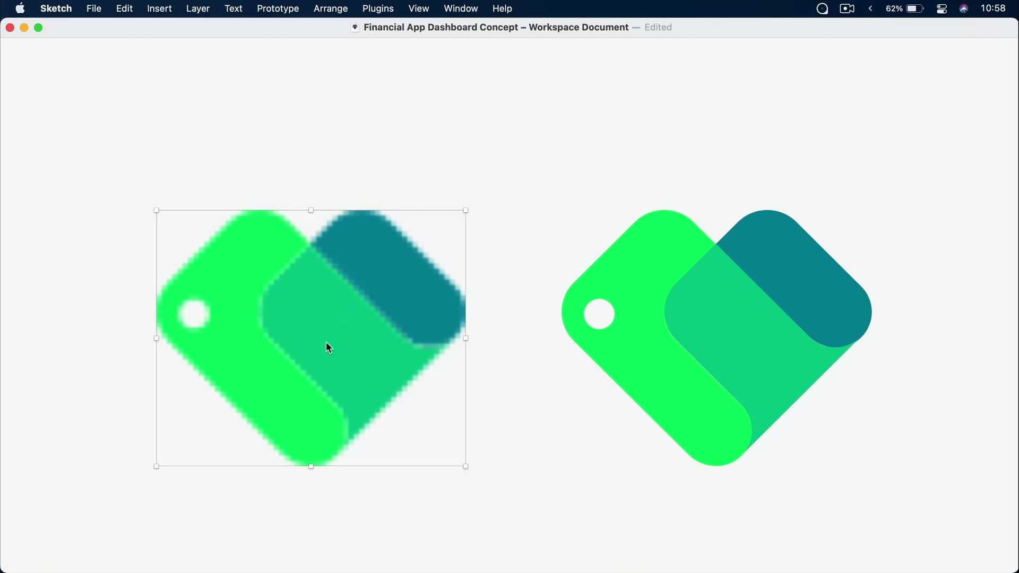
left_click(712, 292)
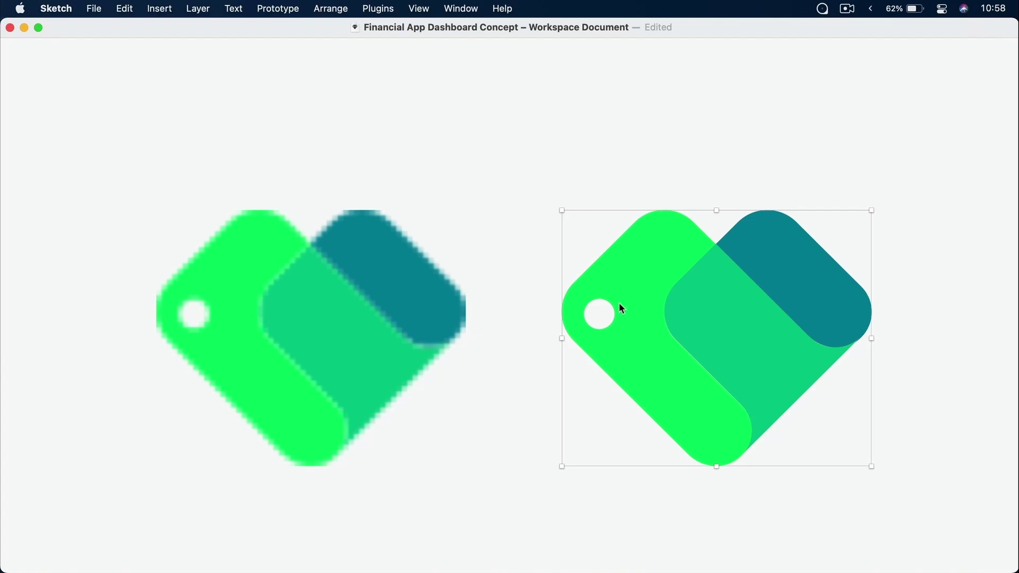
left_click(364, 330)
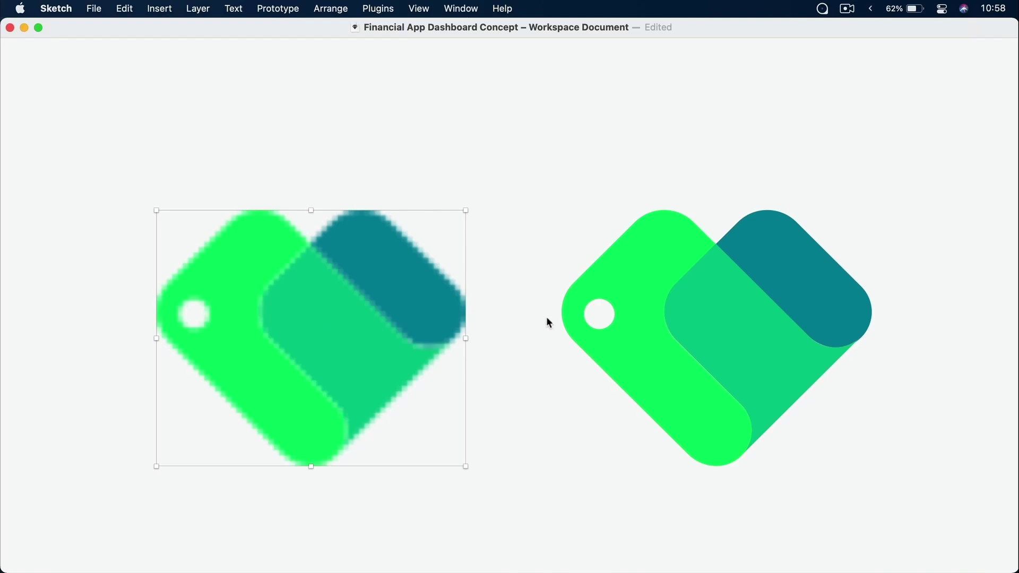
left_click(688, 307)
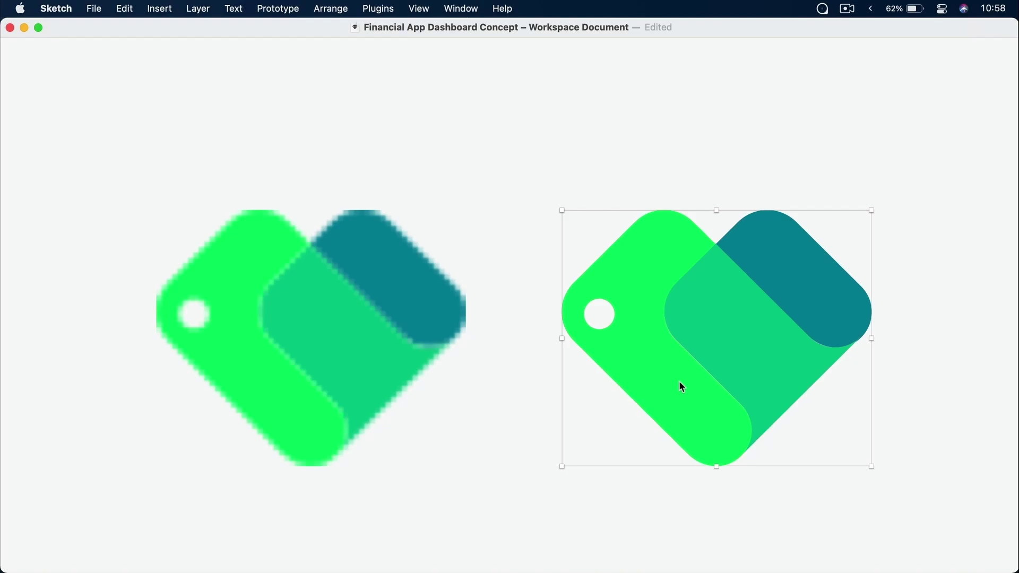
left_click(378, 306)
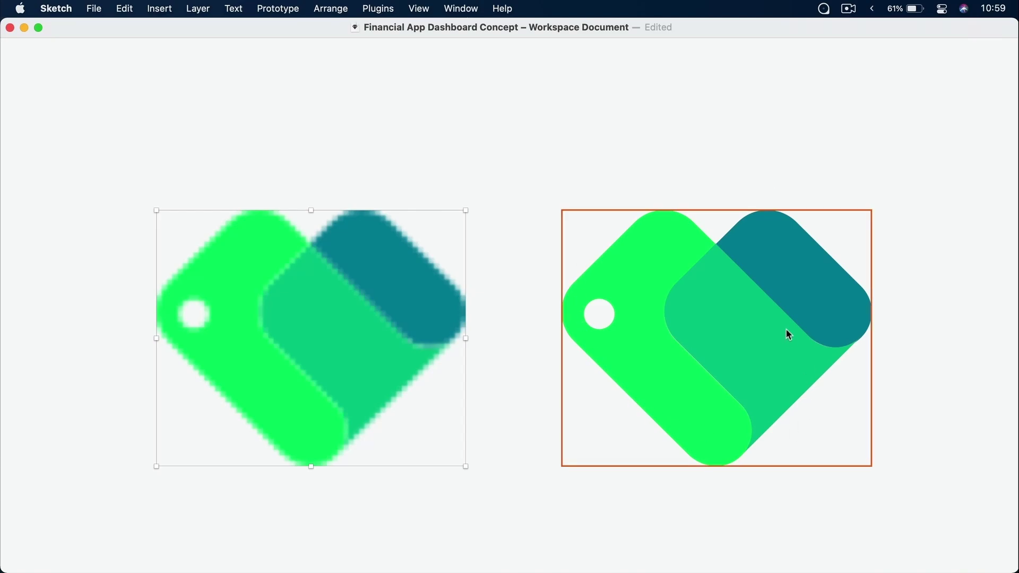
left_click(751, 316)
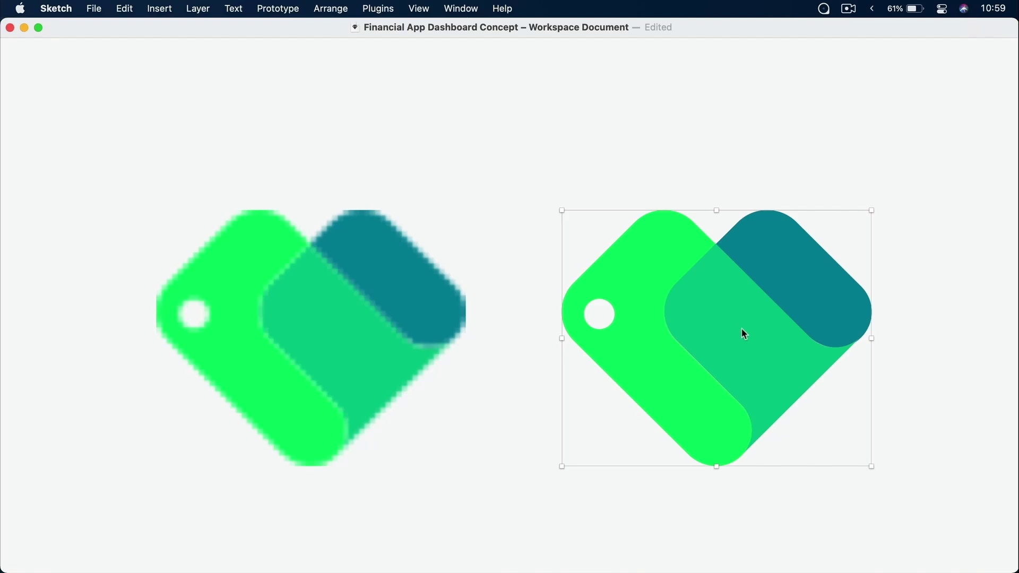
left_click_drag(360, 127, 829, 413)
key("Delete")
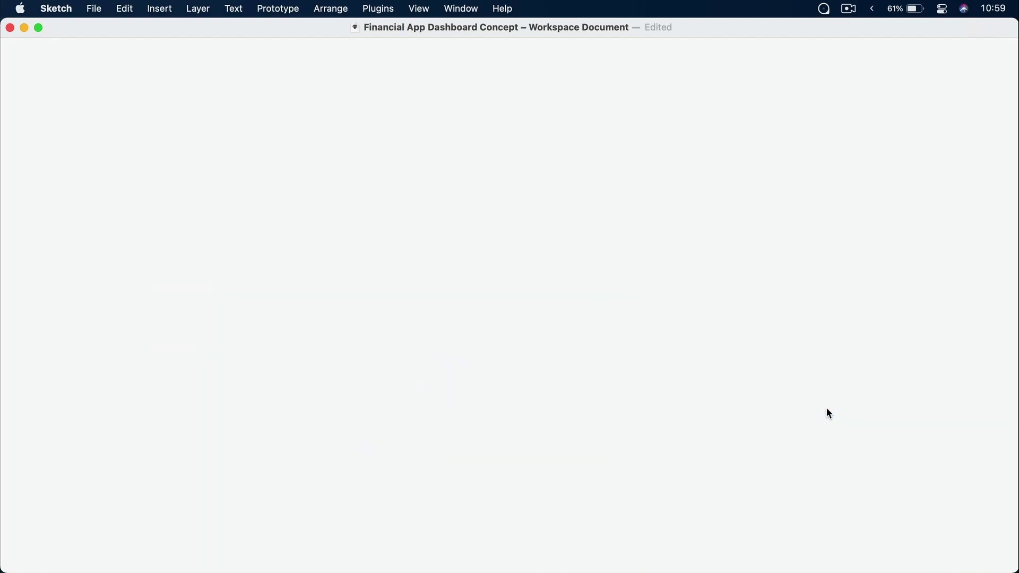
Delete the pixelated PNG logo and slide the vector logo left into its spot
key("super")
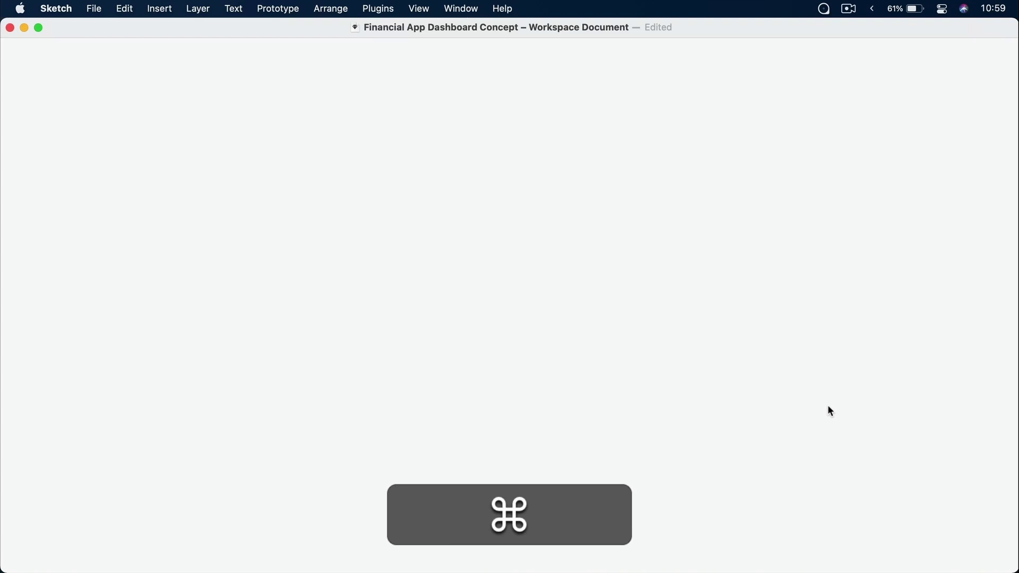
key("super+1")
left_click(806, 216)
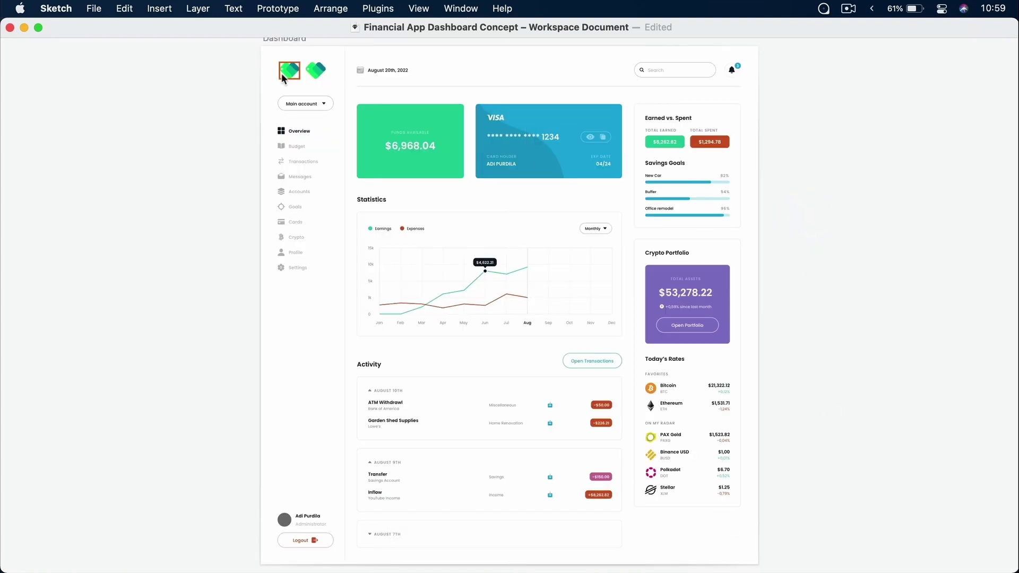
scroll(281, 73, "up", 10)
left_click(476, 225)
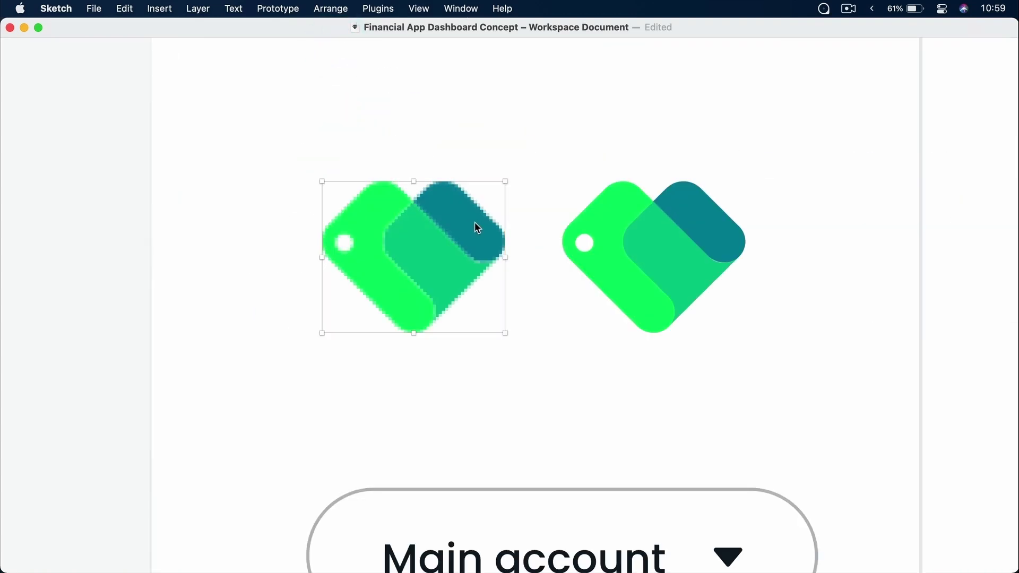
key("BackSpace")
left_click_drag(615, 237, 392, 234)
left_click(592, 238)
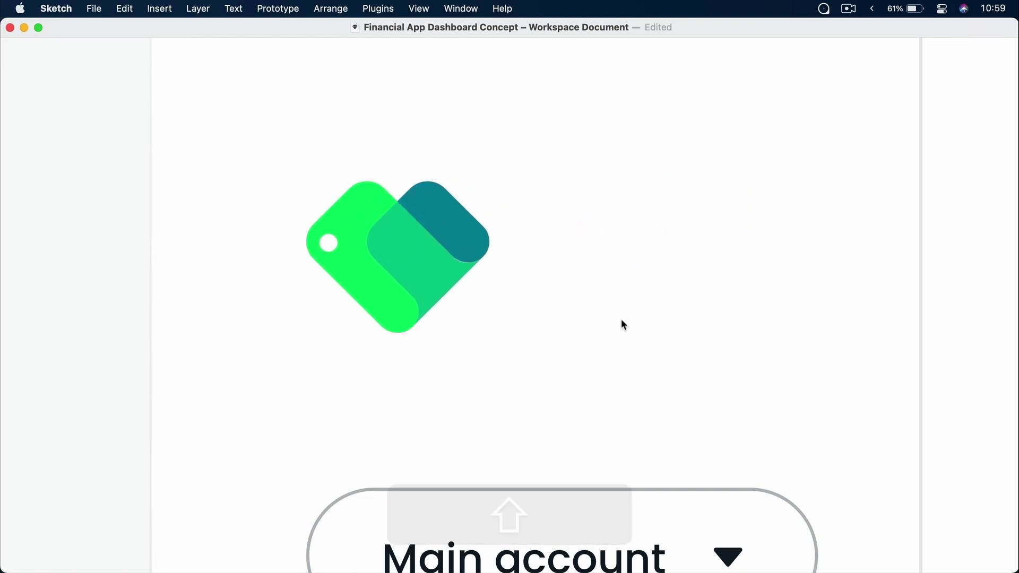
Exit presentation view, pan the Dashboard artboard into view, and switch to Iconset
scroll(623, 322, "down", 5)
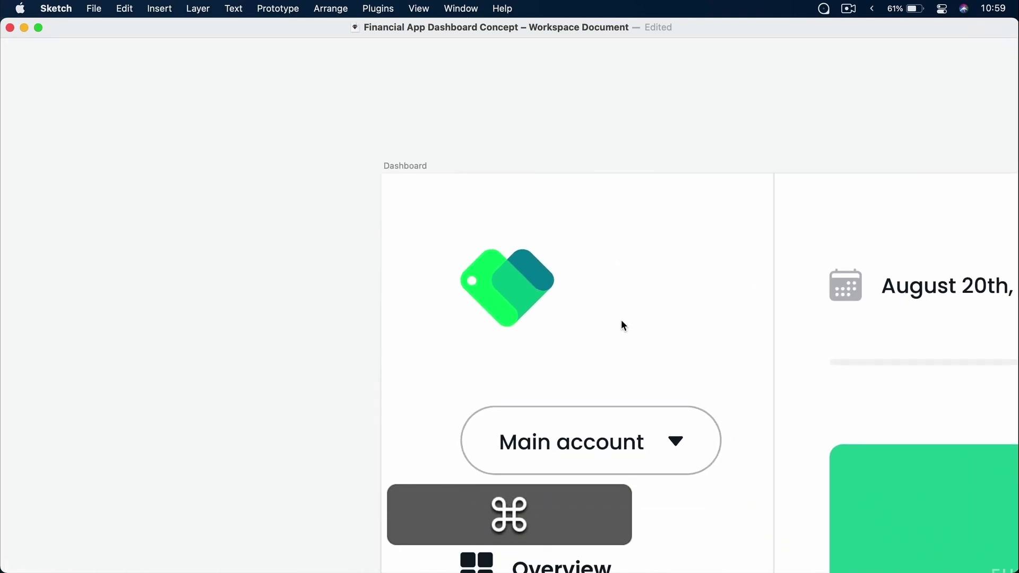
scroll(623, 322, "down", 2)
key("super+period")
key("space")
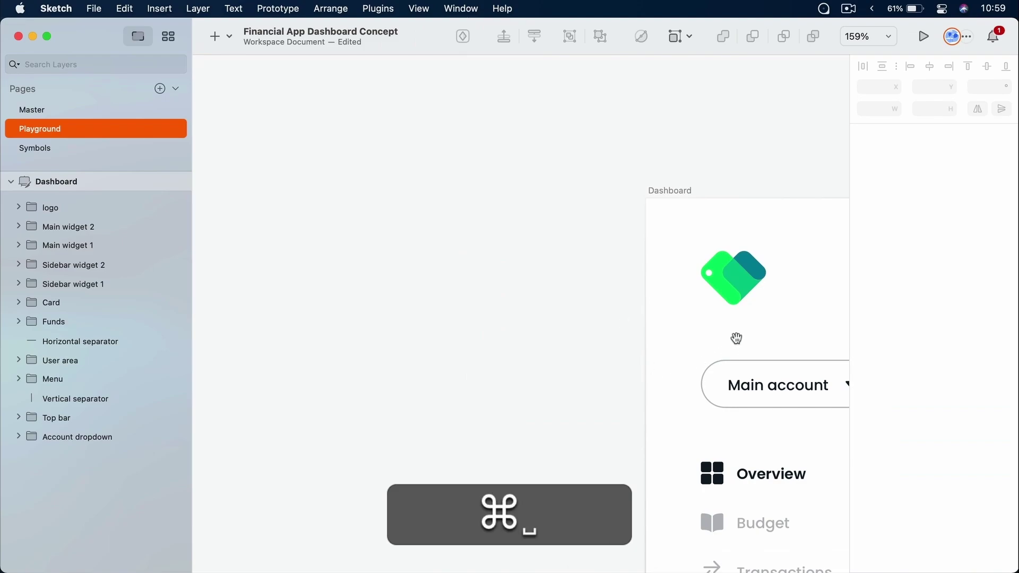
left_click_drag(738, 338, 343, 213)
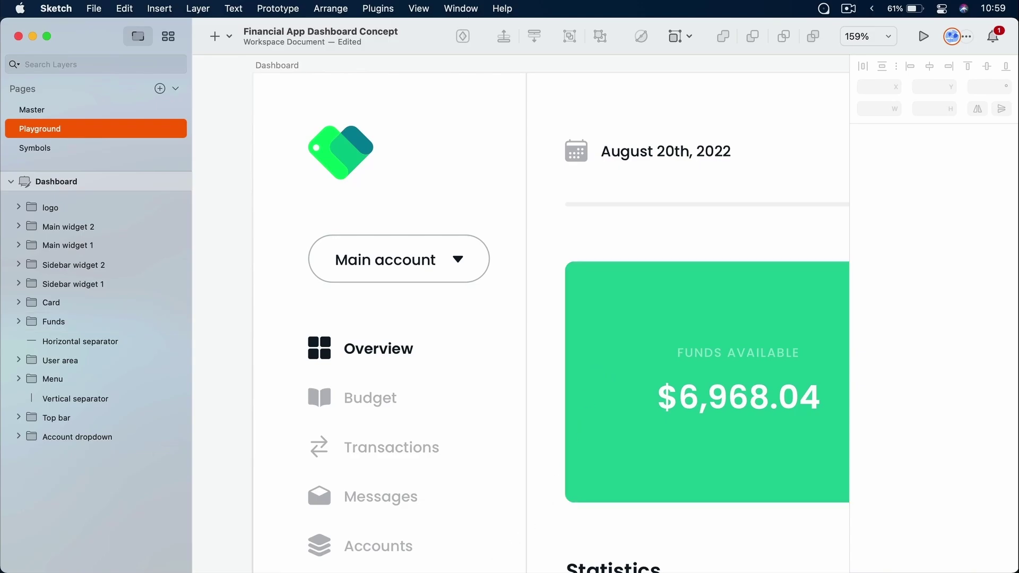
key("super+Tab")
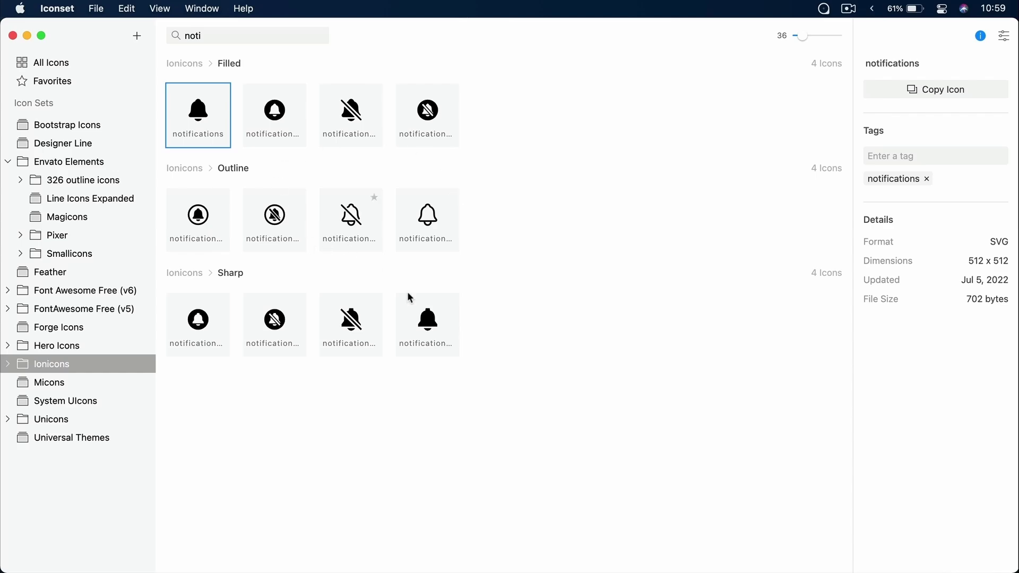
Open the Downloads folder in Finder and copy the gradient background JPEG file
left_click(687, 571)
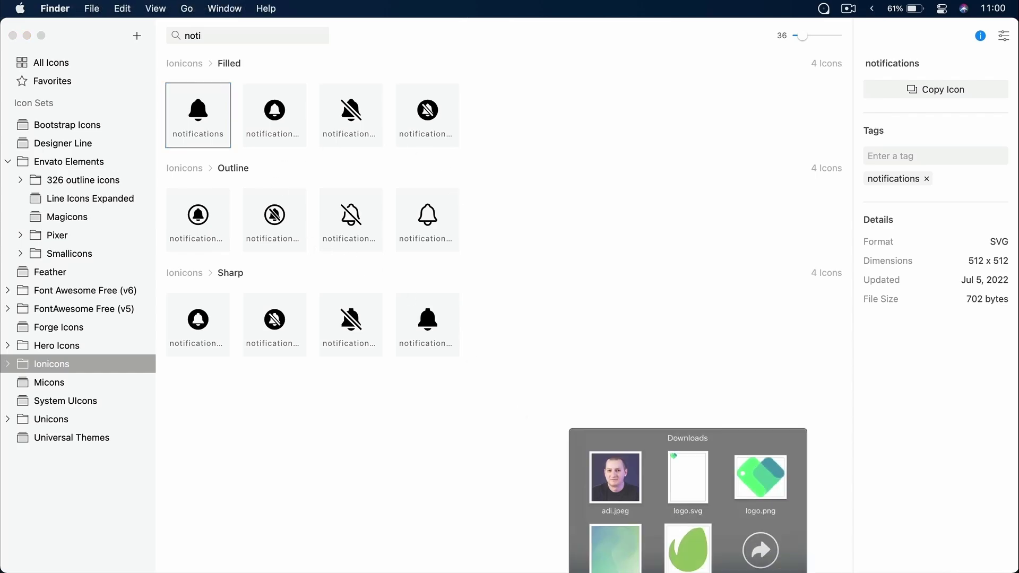
left_click(767, 528)
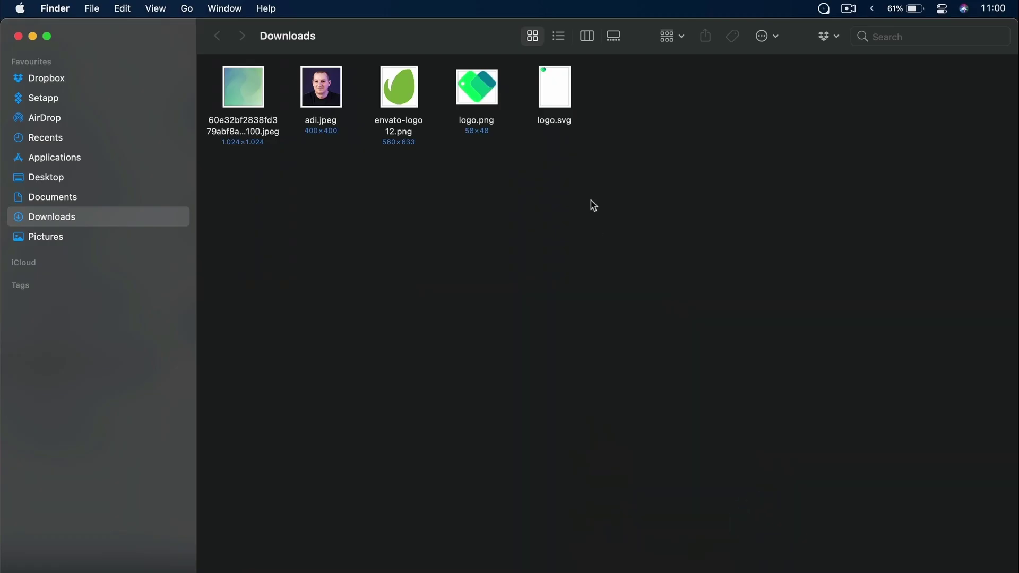
left_click(242, 87)
key("super+c")
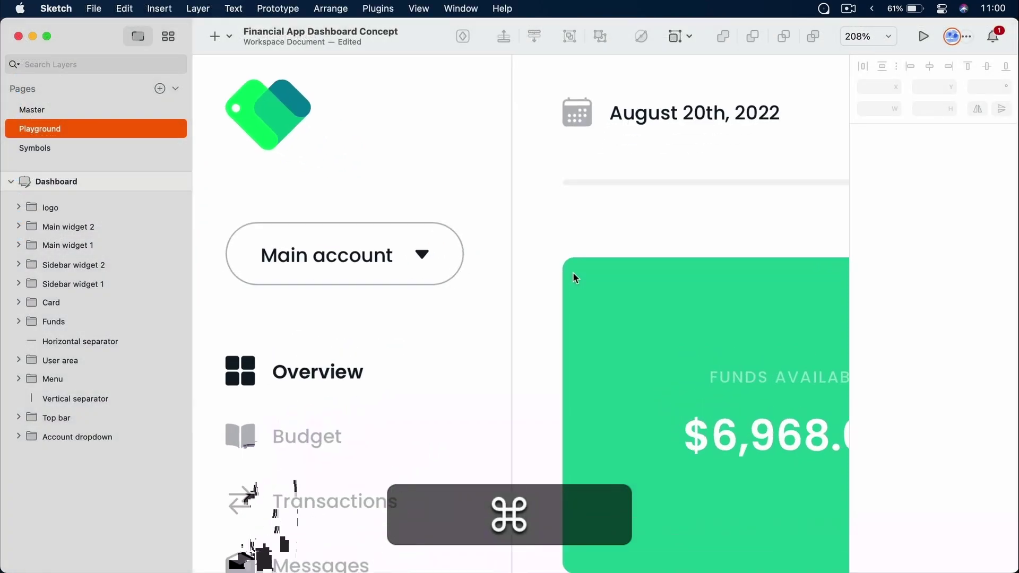
scroll(572, 272, "down", 6)
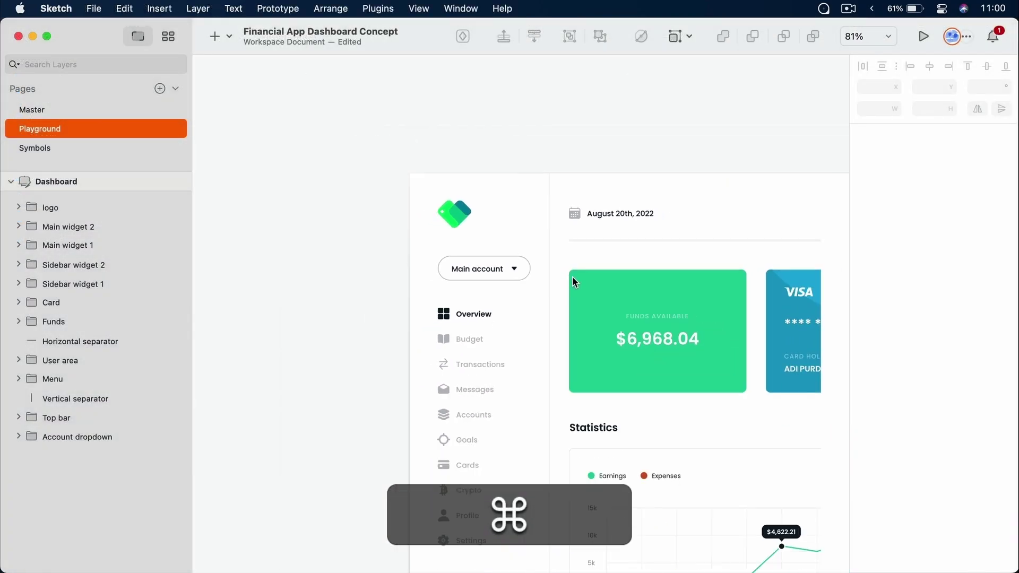
Paste the copied gradient image onto the Sketch canvas
key("super+space")
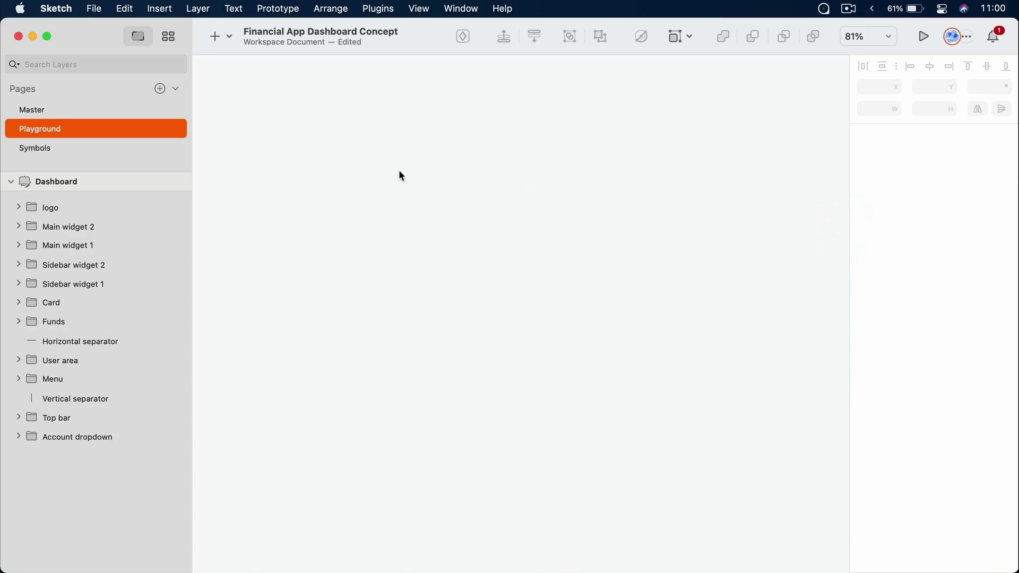
right_click(400, 172)
left_click(439, 176)
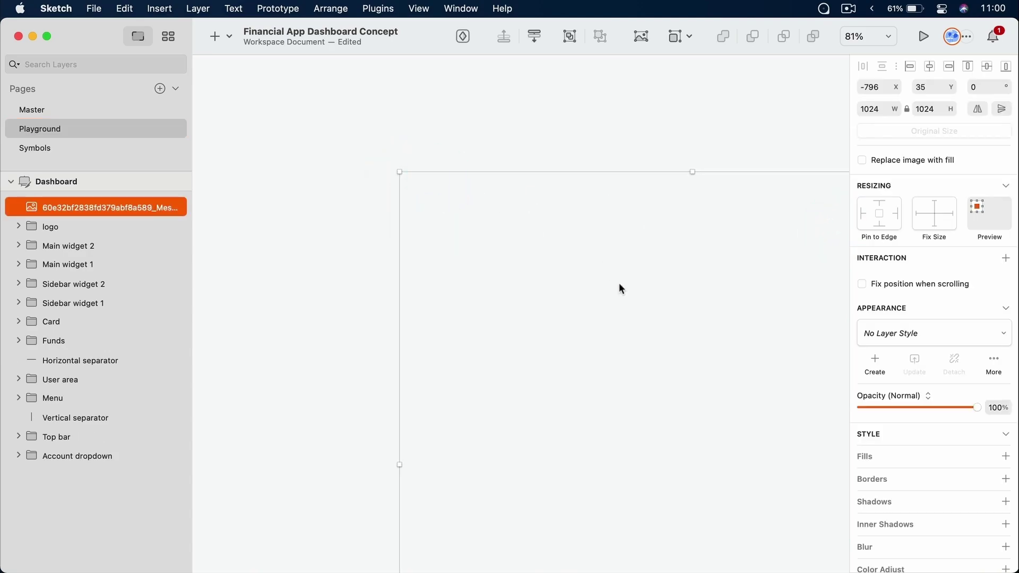
Move the mesh image out of the Dashboard, scale it to 1060×1060, then delete it
key("super")
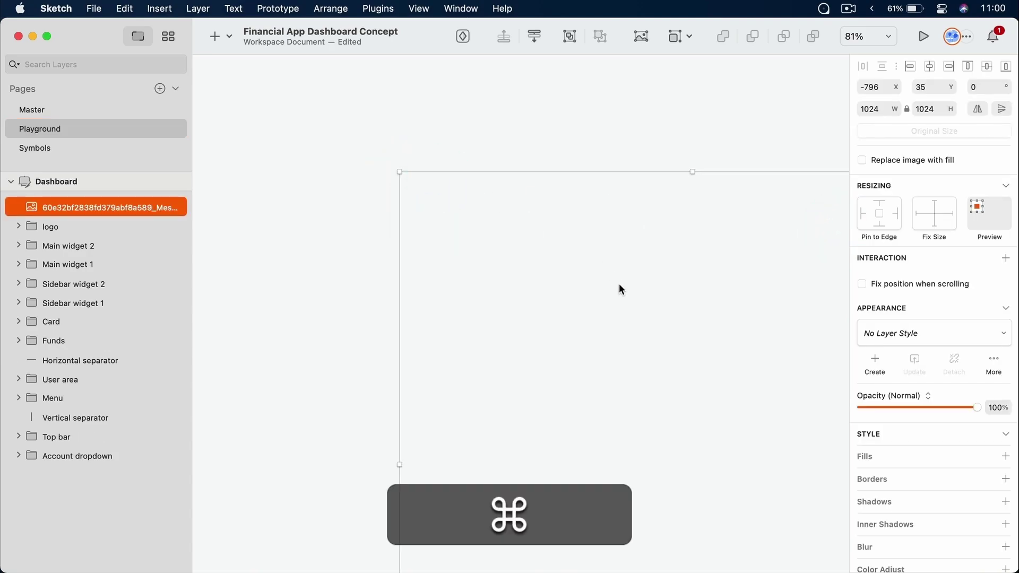
left_click_drag(154, 206, 118, 186)
key("super+1")
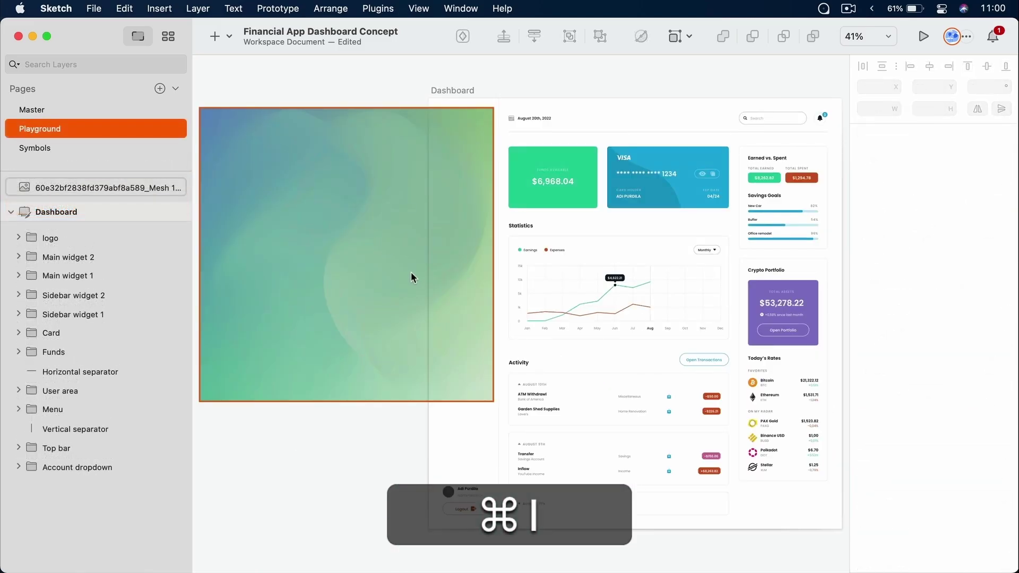
scroll(439, 221, "left", 5)
key("shift")
left_click_drag(676, 222, 505, 217)
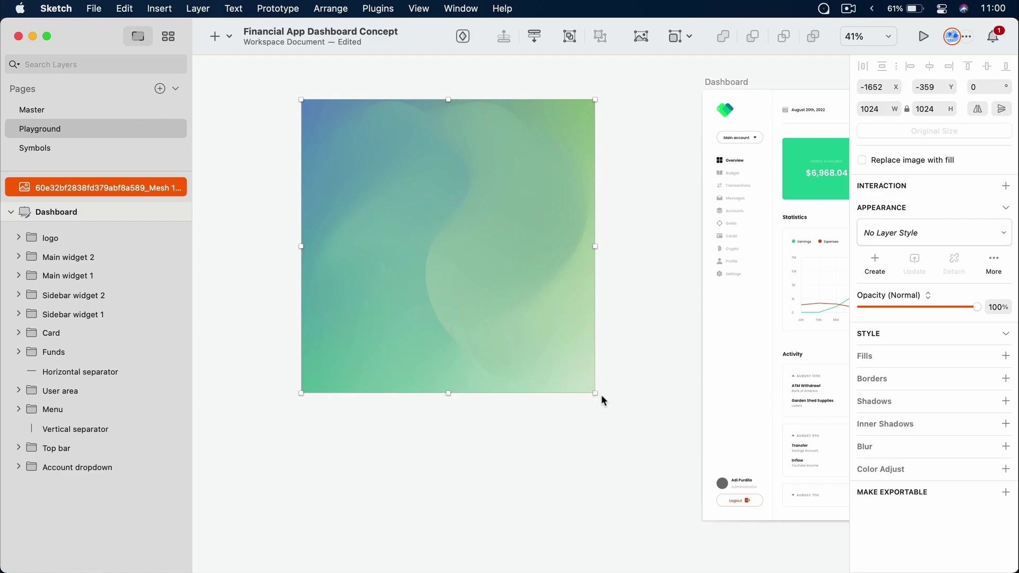
key("shift")
mouse_move(596, 393)
left_mouse_down()
mouse_move(532, 382)
mouse_move(578, 387)
mouse_move(597, 410)
left_mouse_up()
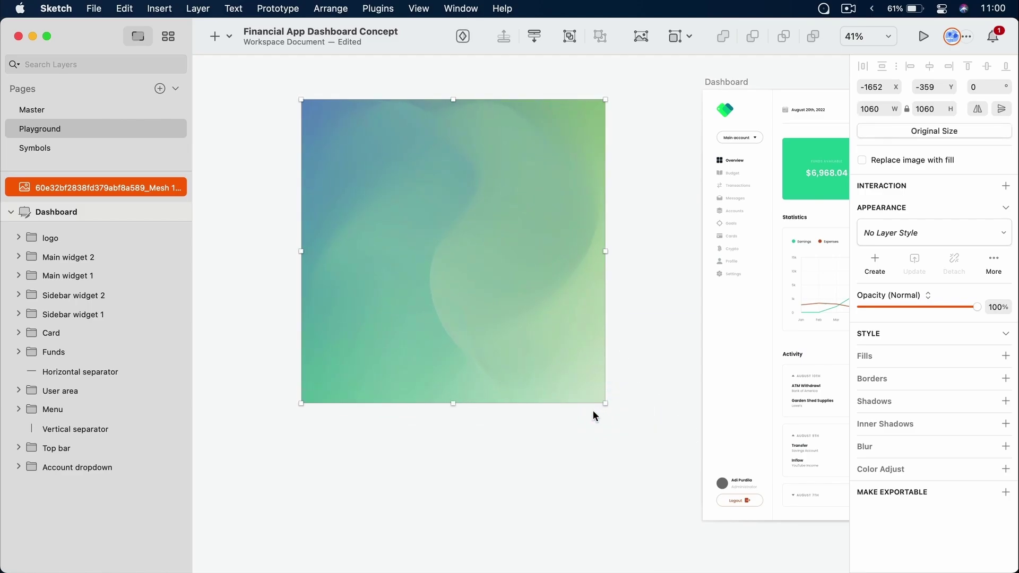
key("Delete")
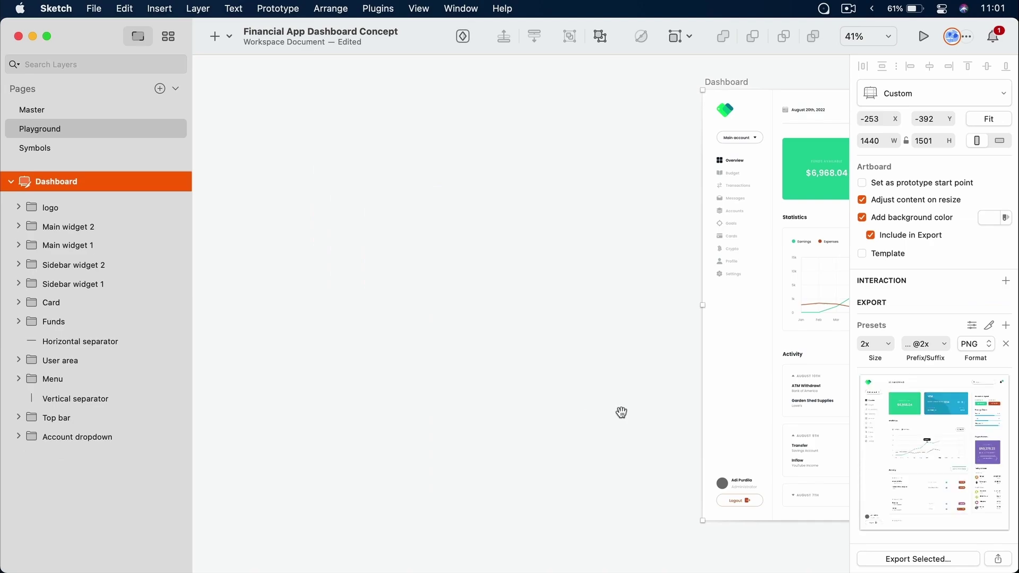
Zoom in on the bottom-left user area and select the grey avatar circle
left_click_drag(667, 329, 305, 308)
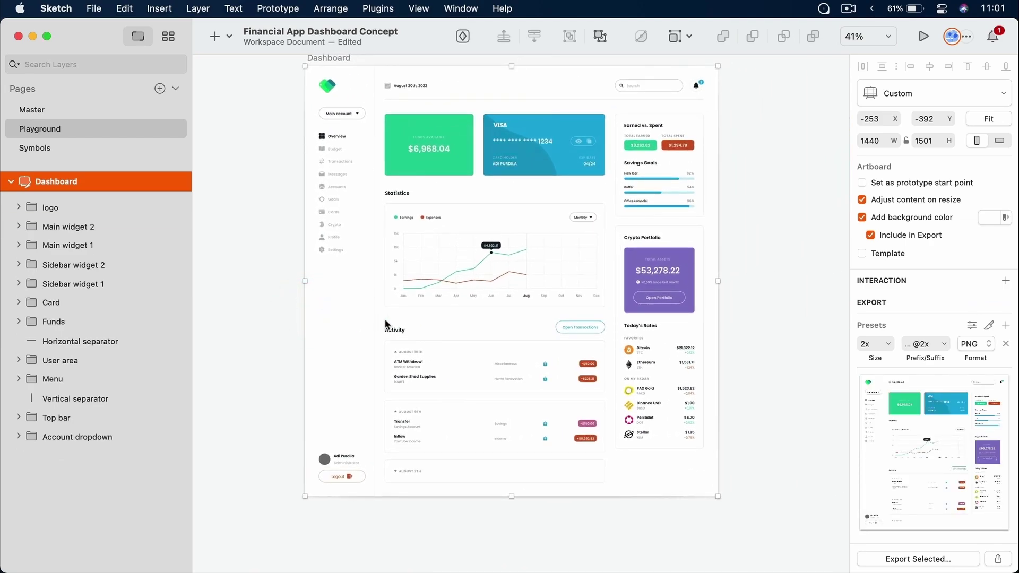
scroll(386, 325, "down", 5)
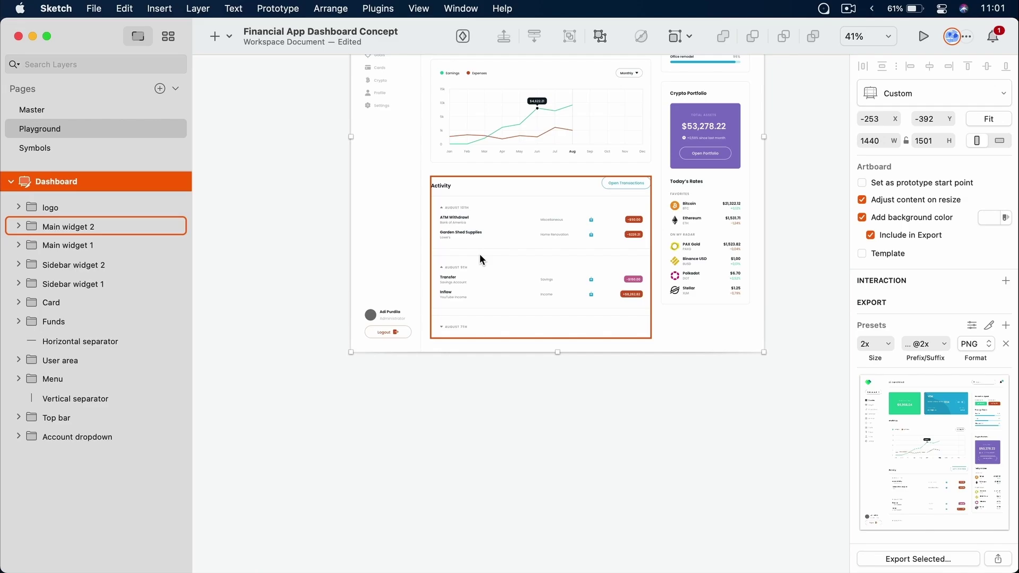
key("z")
left_click_drag(350, 287, 424, 352)
scroll(355, 226, "down", 2)
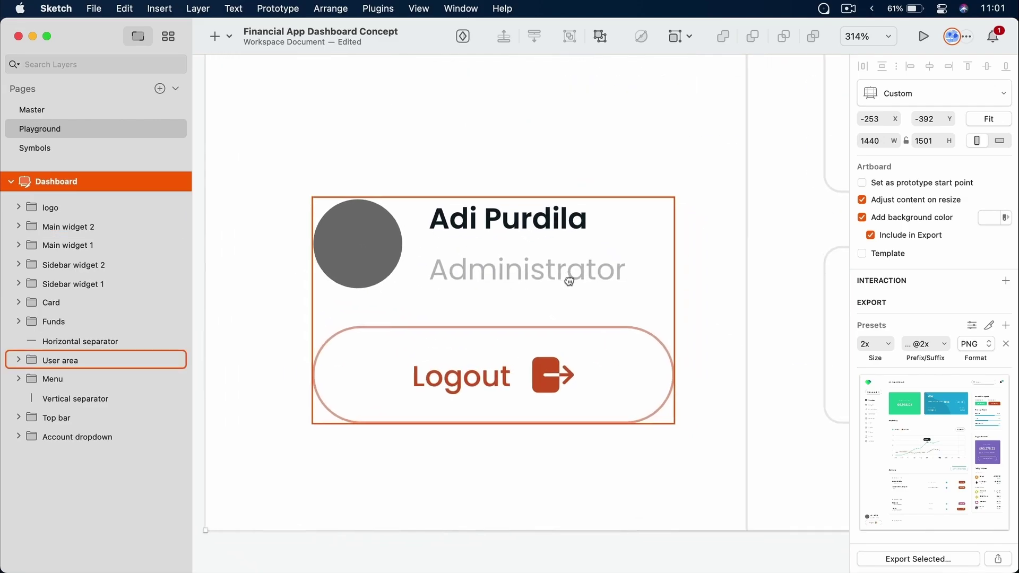
left_click(356, 226, "super")
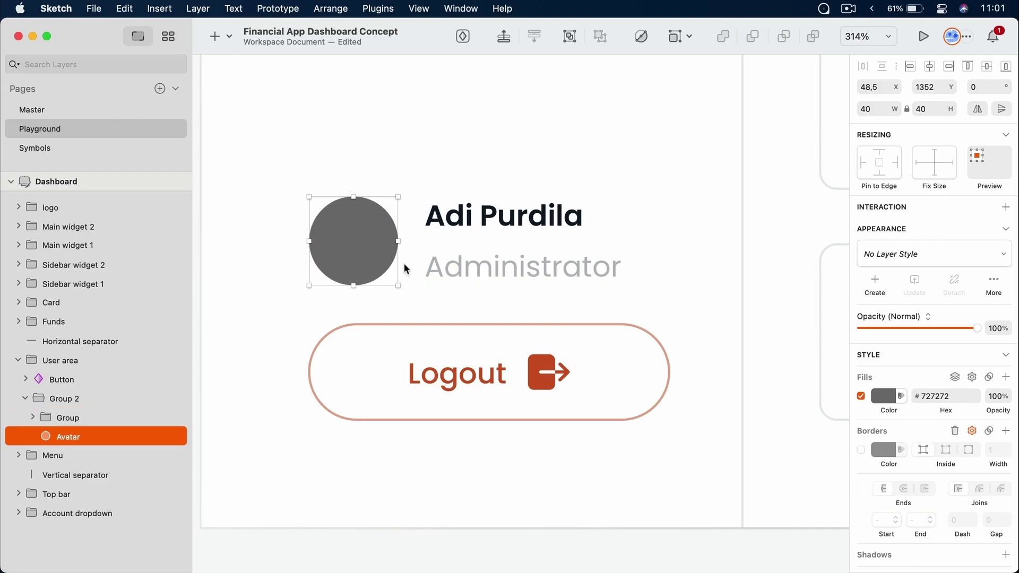
left_click(521, 212, "super")
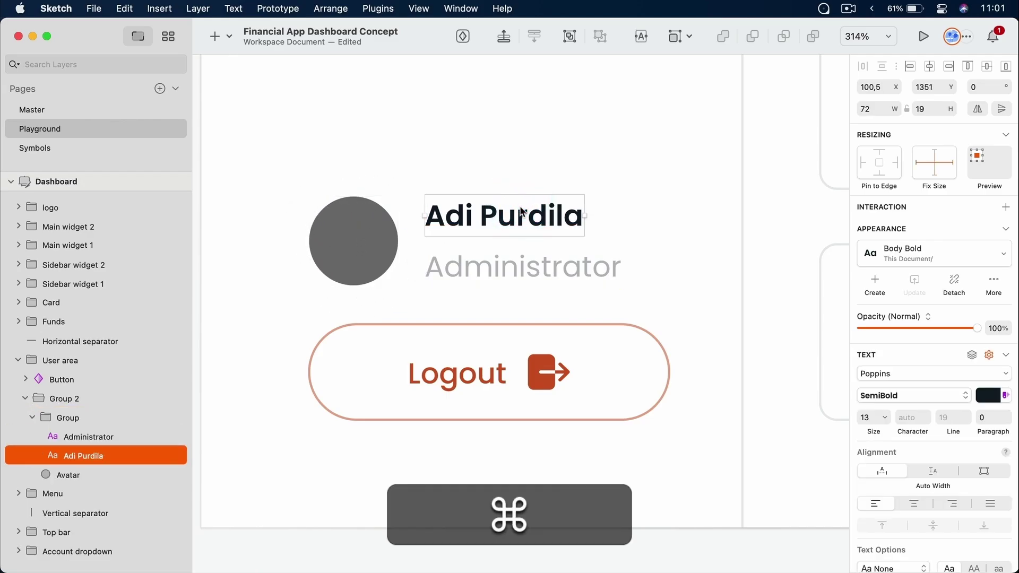
left_click(368, 252, "super")
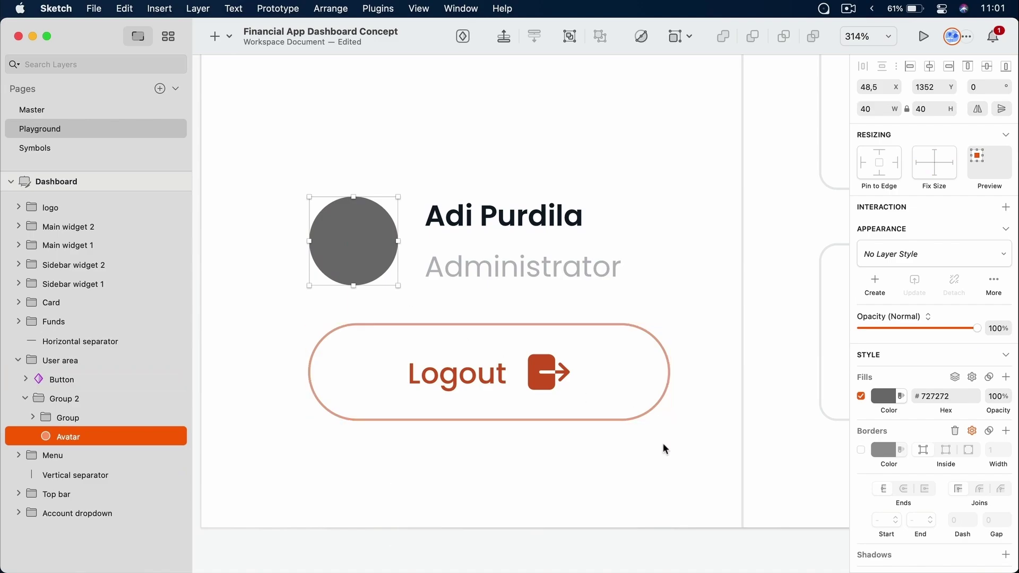
Drag the user's photo in from Downloads and size it to 40×40
left_click(688, 572)
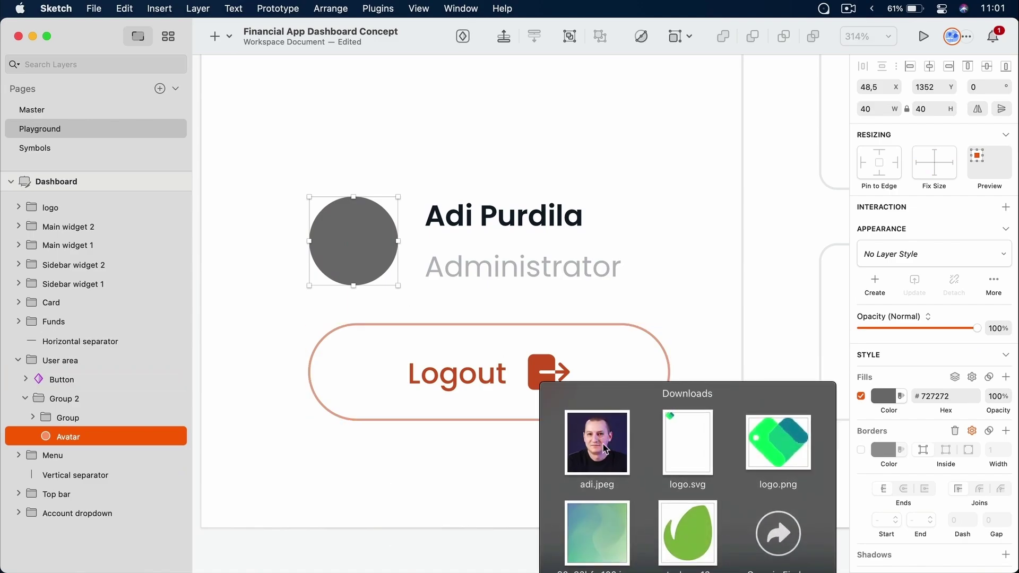
left_click_drag(607, 449, 412, 161)
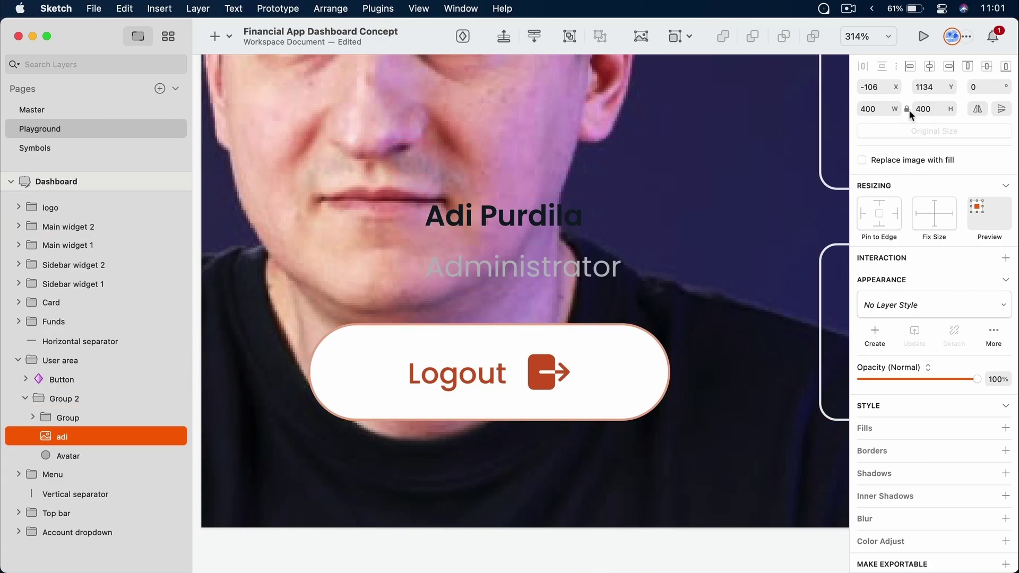
left_click(926, 109)
type("64")
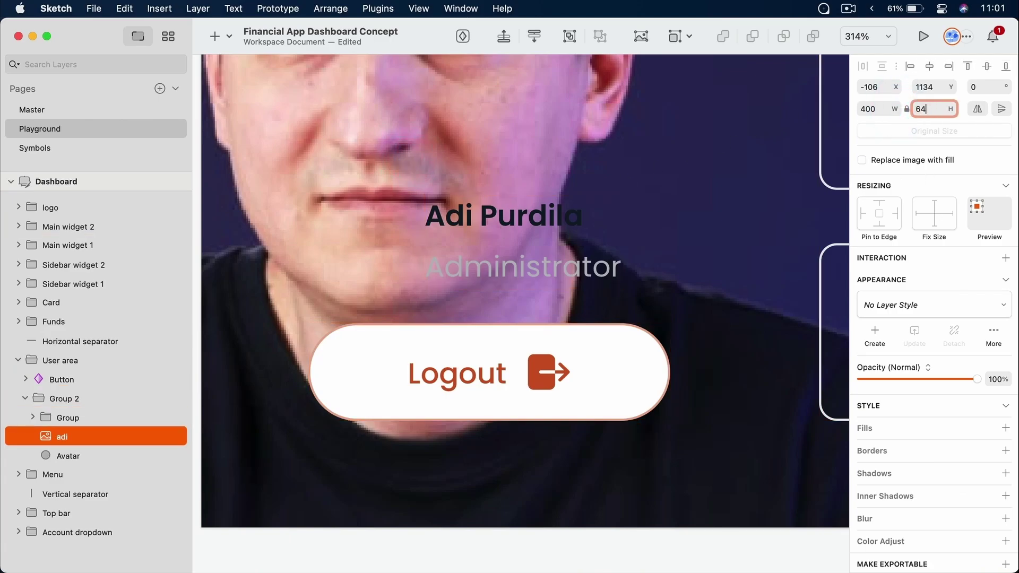
key("Tab")
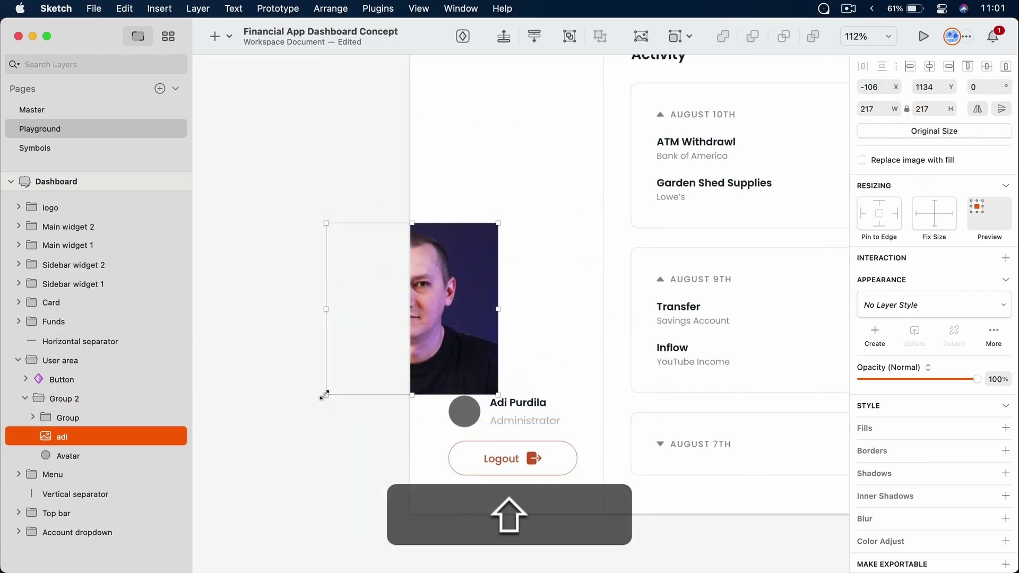
left_click_drag(324, 394, 450, 275)
left_click(467, 409, "super")
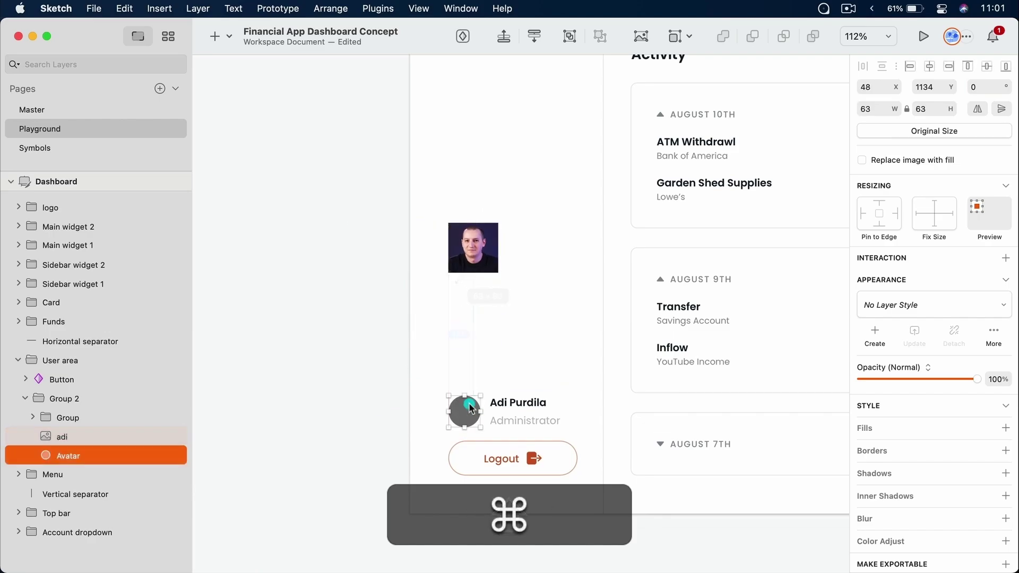
left_click(486, 262, "super")
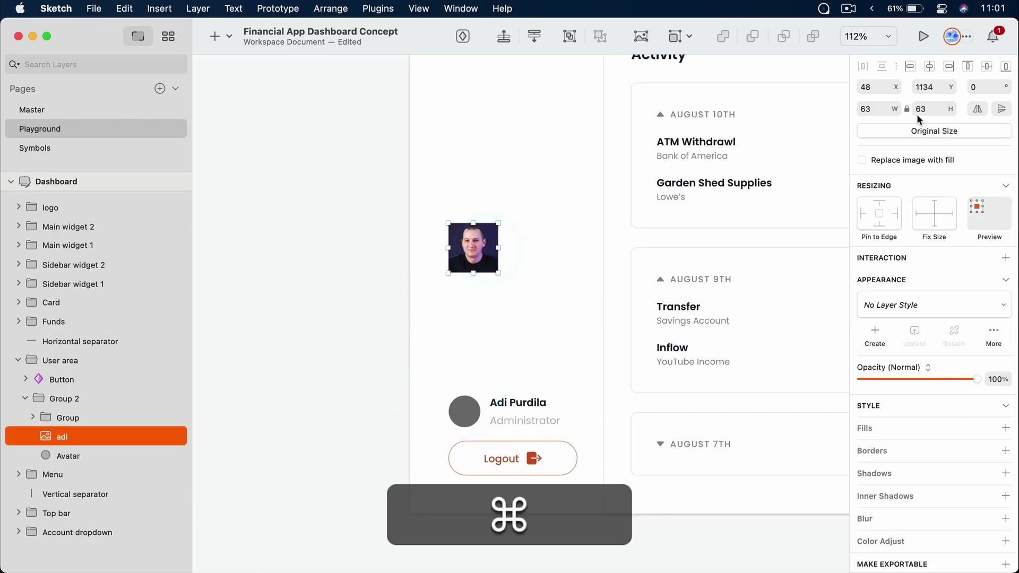
left_click(889, 106)
type("40")
key("Return")
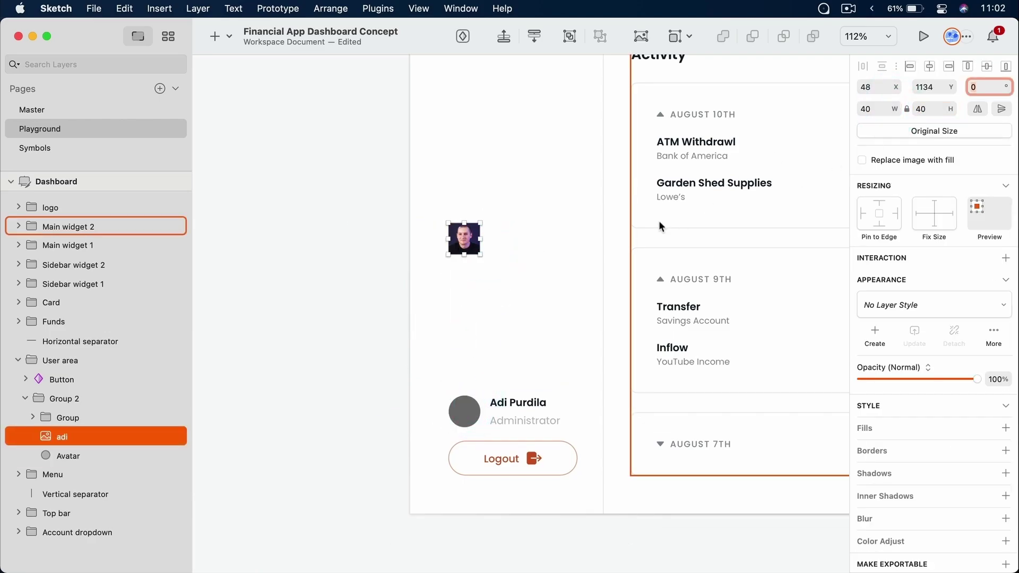
Position the 40×40 photo exactly over the avatar circle
left_click_drag(473, 245, 476, 411)
left_click_drag(435, 375, 555, 475)
key("z")
left_click_drag(417, 364, 571, 478)
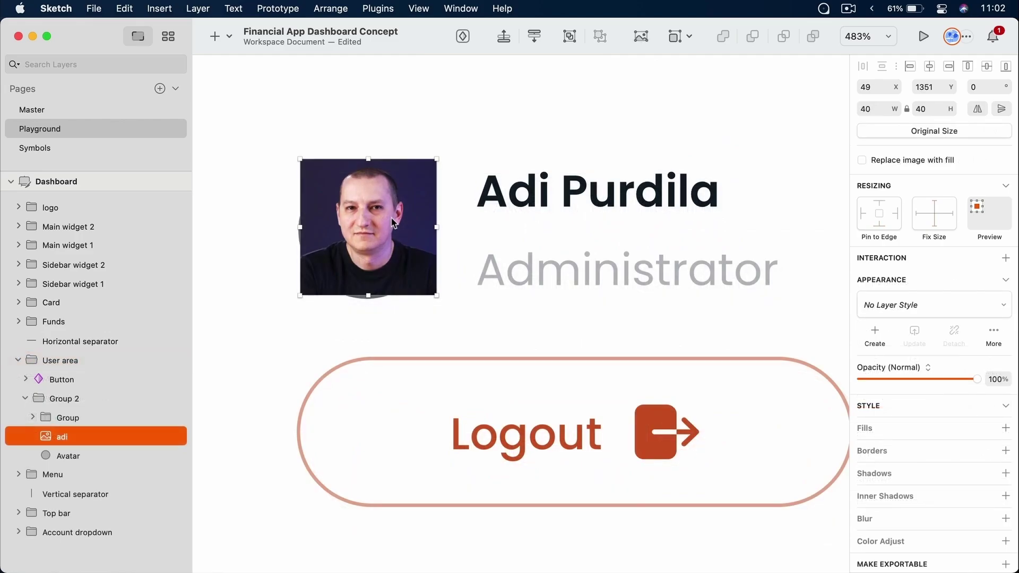
left_click_drag(395, 228, 388, 223)
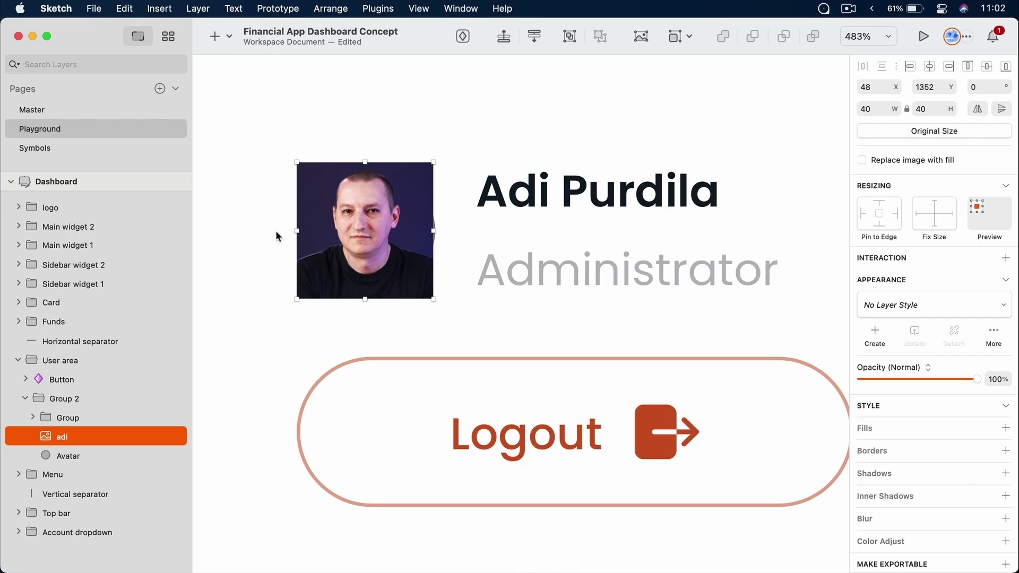
left_click(82, 455)
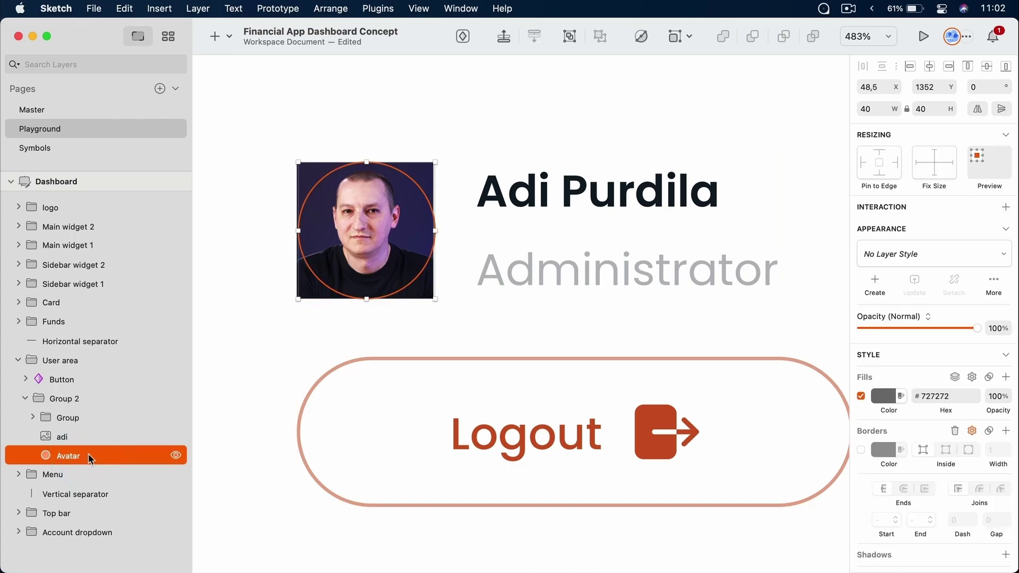
Try masking the photo with the Avatar circle, undo it, and delete the photo layer
mouse_move(89, 453)
left_mouse_down()
mouse_move(92, 420)
mouse_move(99, 435)
mouse_move(88, 461)
left_mouse_up()
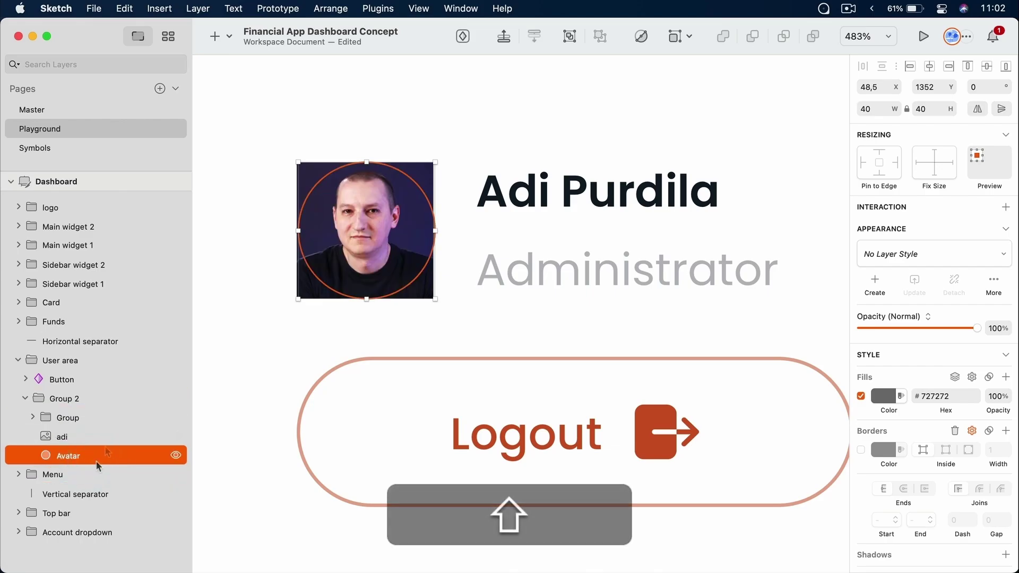
right_click(98, 452)
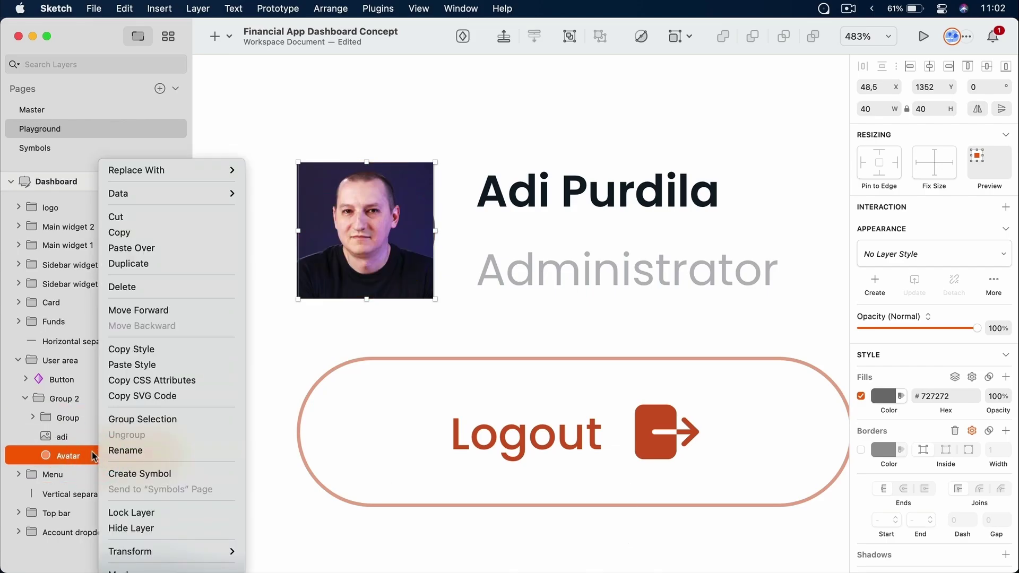
left_click(154, 566)
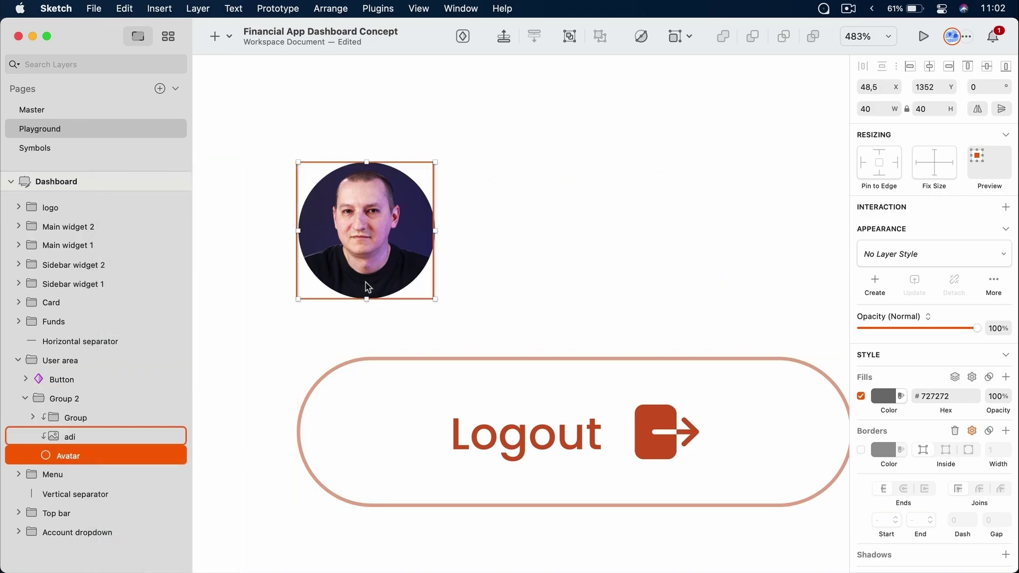
key("super")
key("super+z")
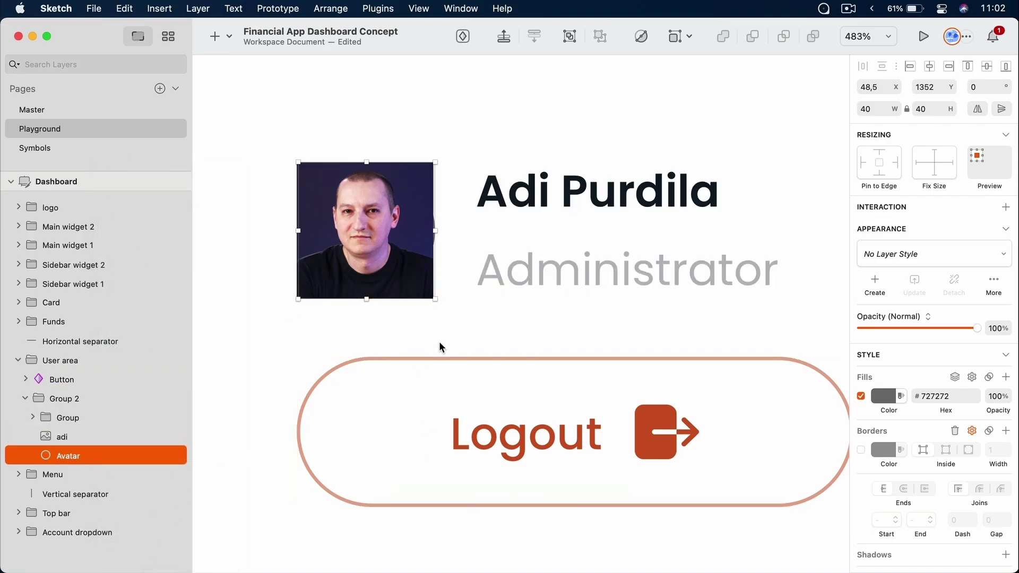
left_click(400, 243)
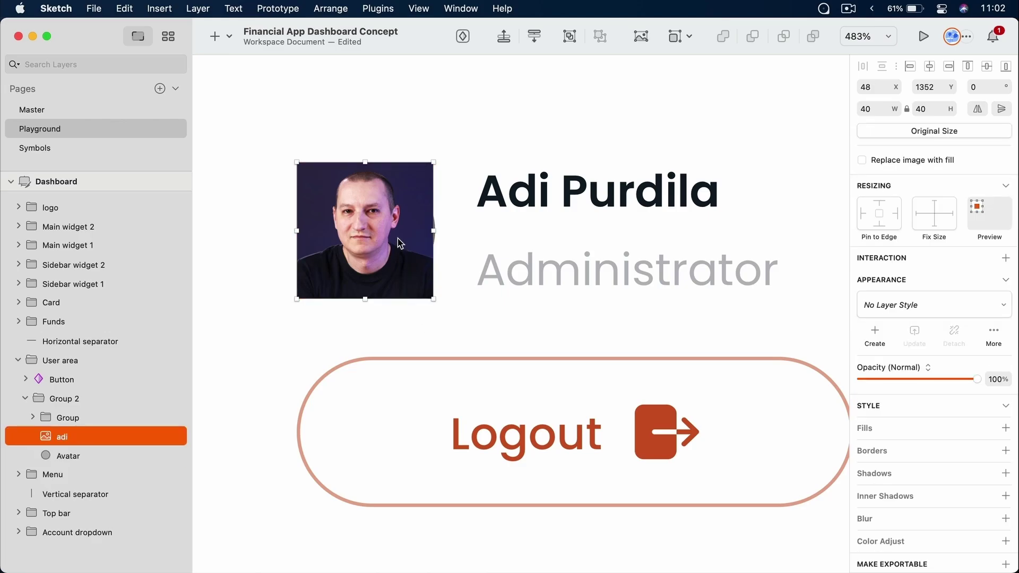
key("BackSpace")
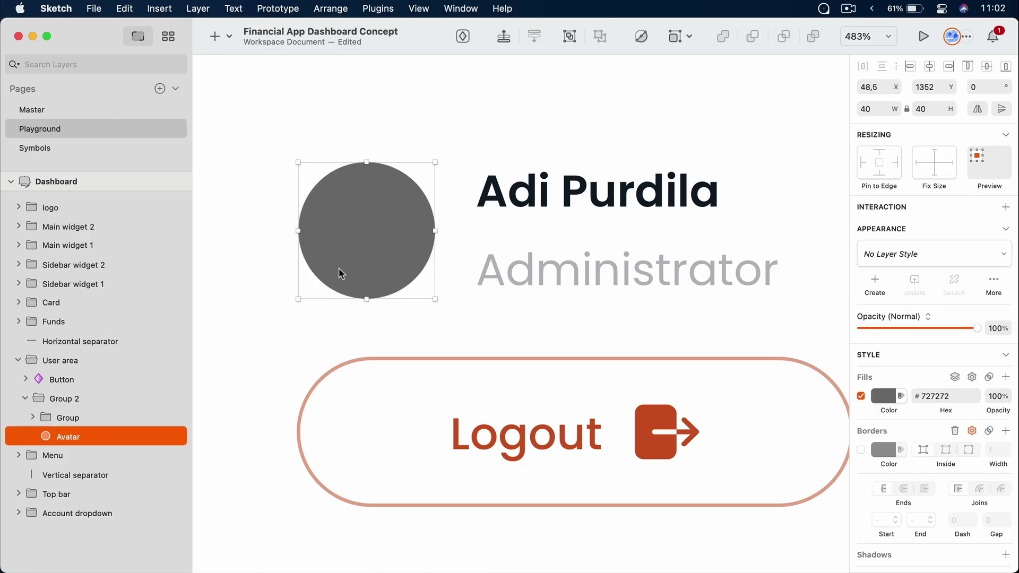
Switch the Avatar's fill to an image, first using the gradient image file
scroll(890, 336, "down", 3)
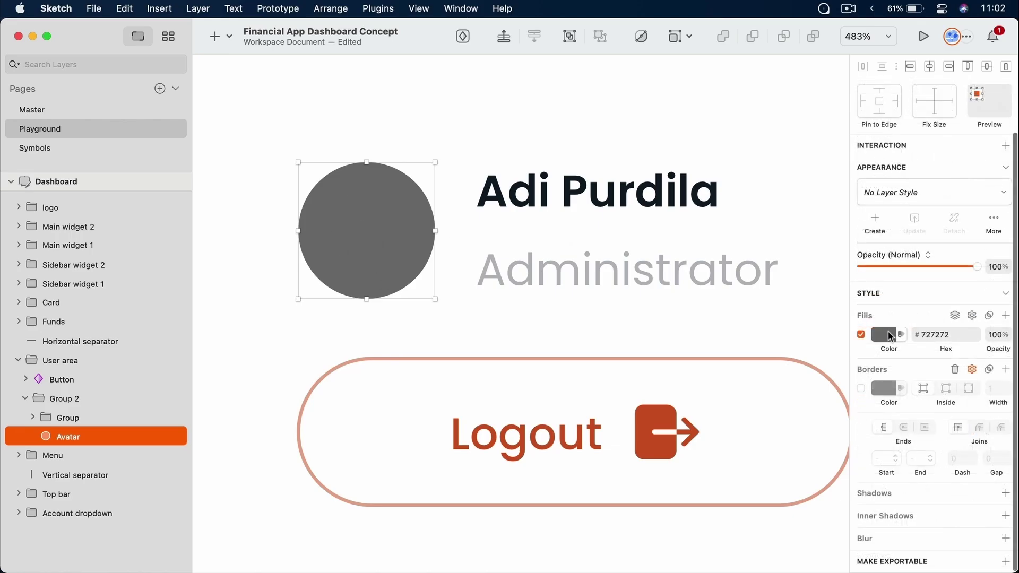
left_click(891, 336)
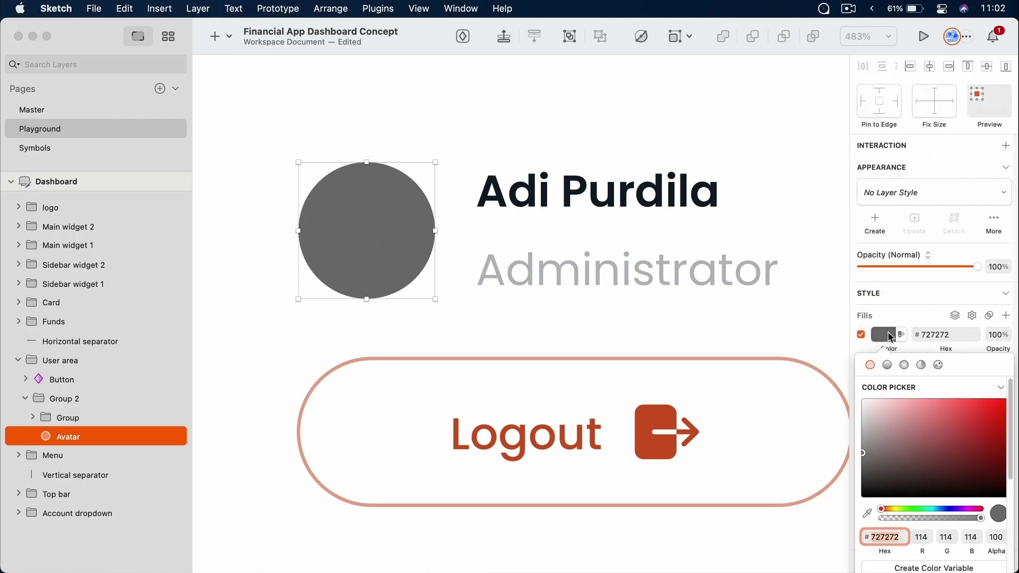
left_click(938, 366)
left_click(941, 452)
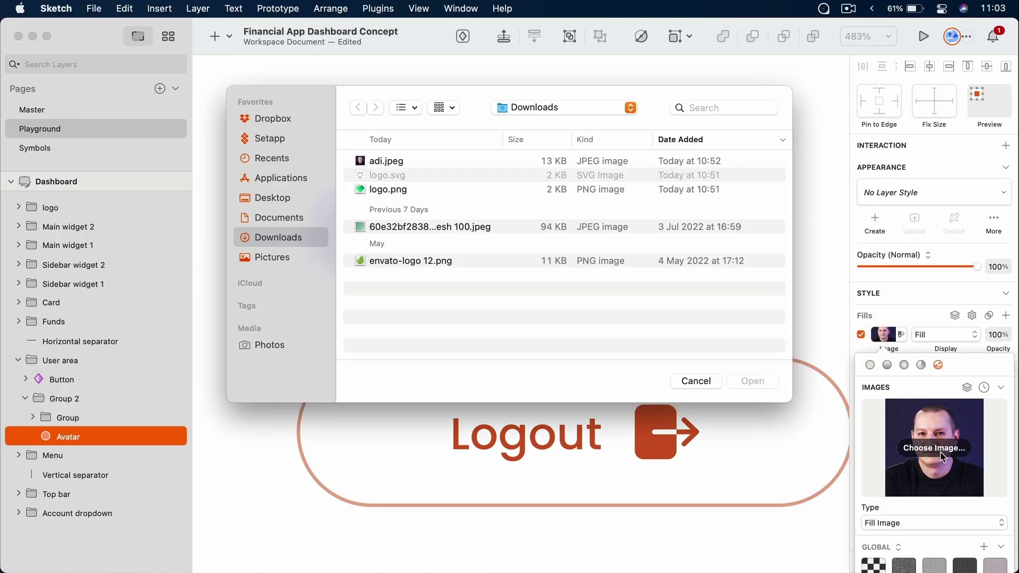
key("super+1")
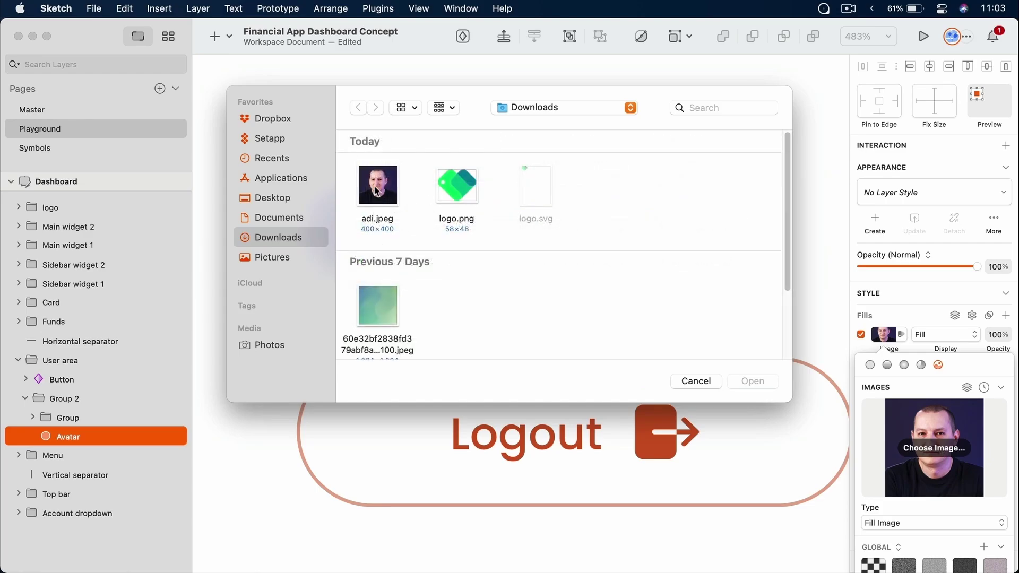
left_click(376, 191)
double_click(378, 303)
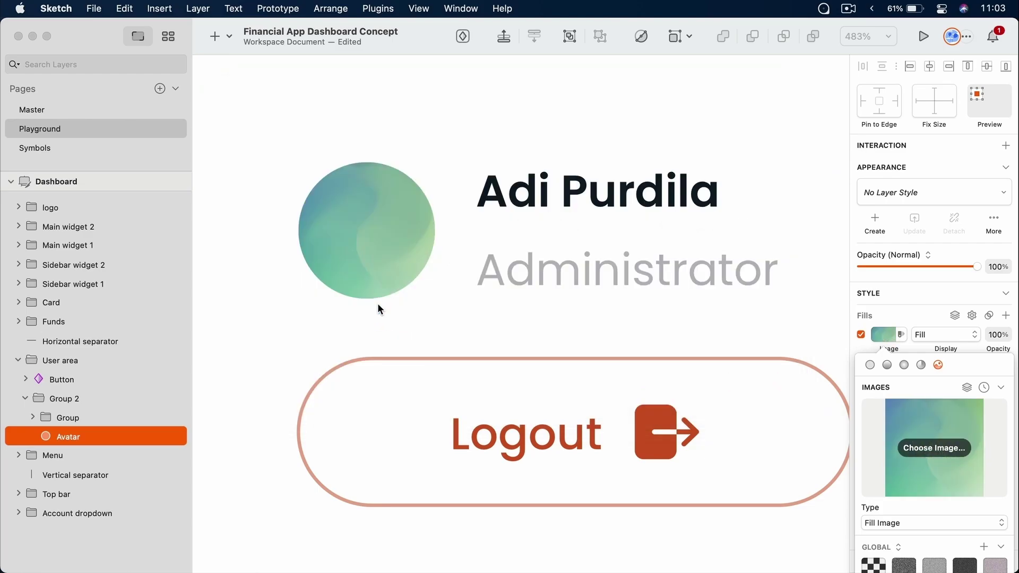
Replace the Avatar's image fill with the user's photo adi.jpeg
left_click(927, 448)
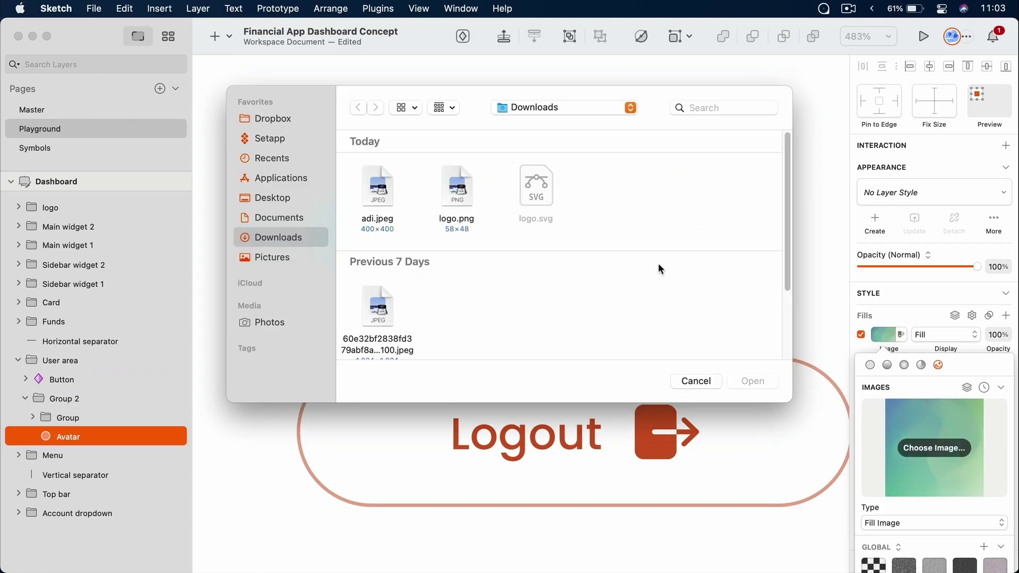
double_click(395, 191)
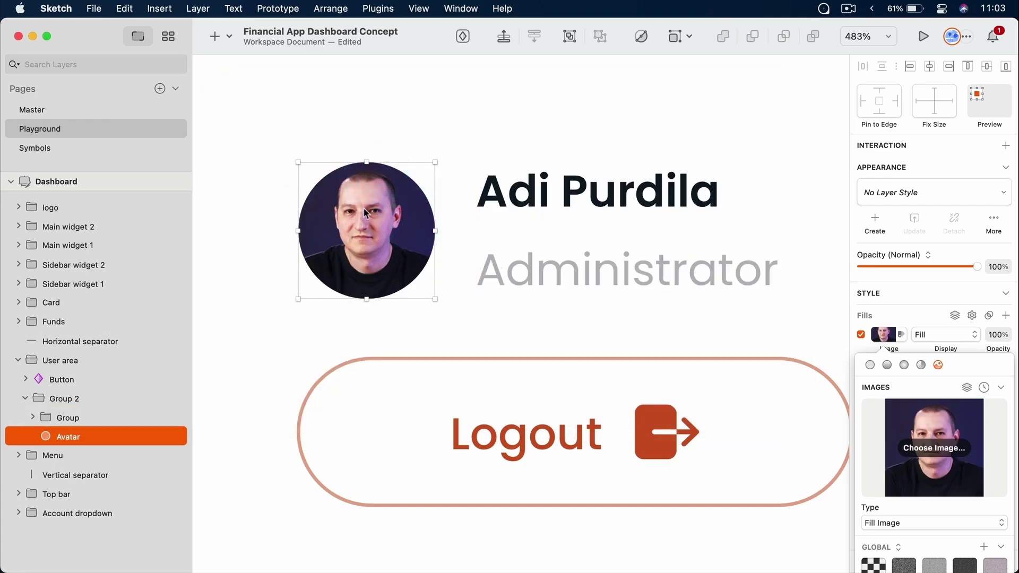
left_click(700, 282)
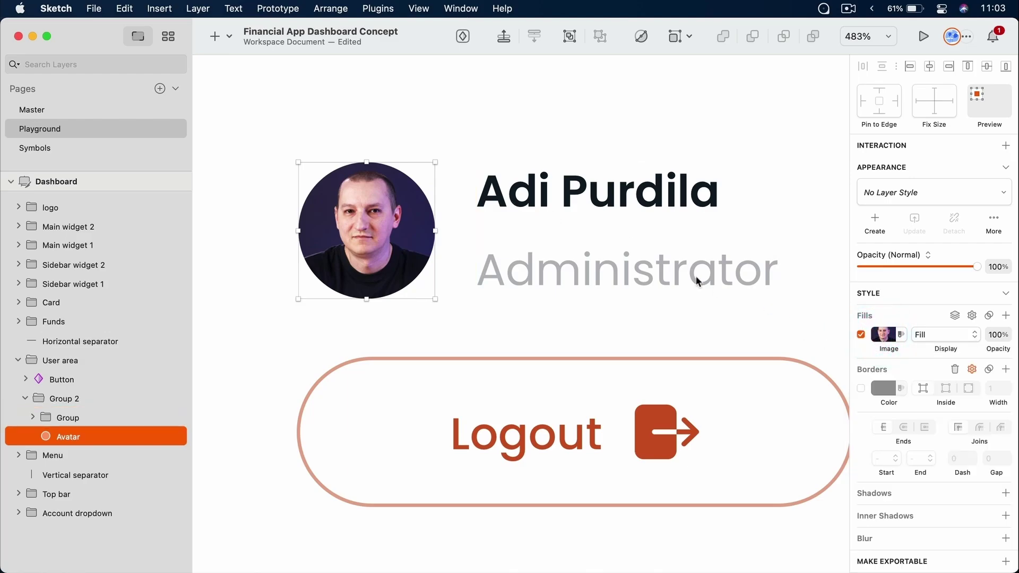
left_click(438, 125)
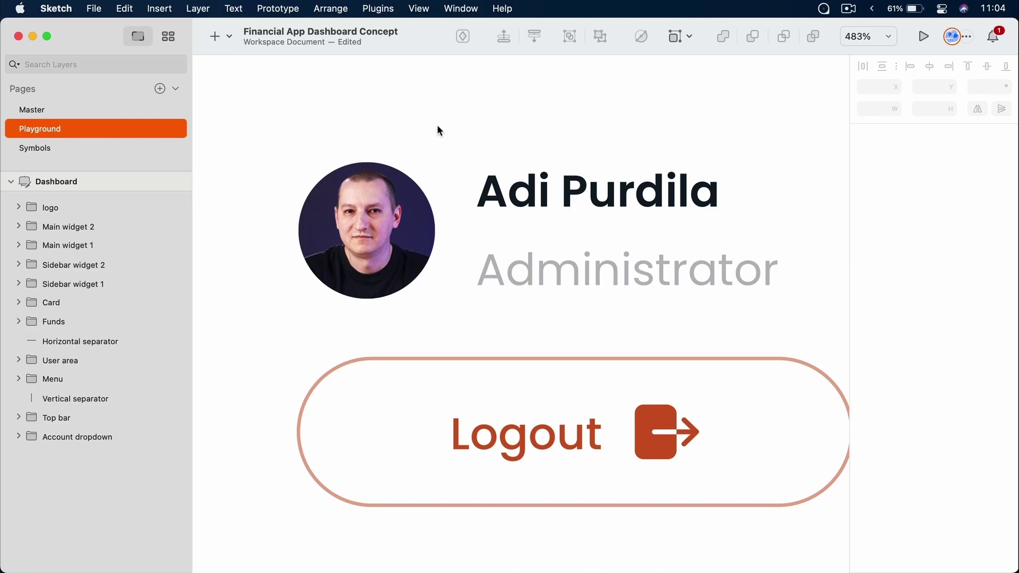
left_click(395, 247, "super")
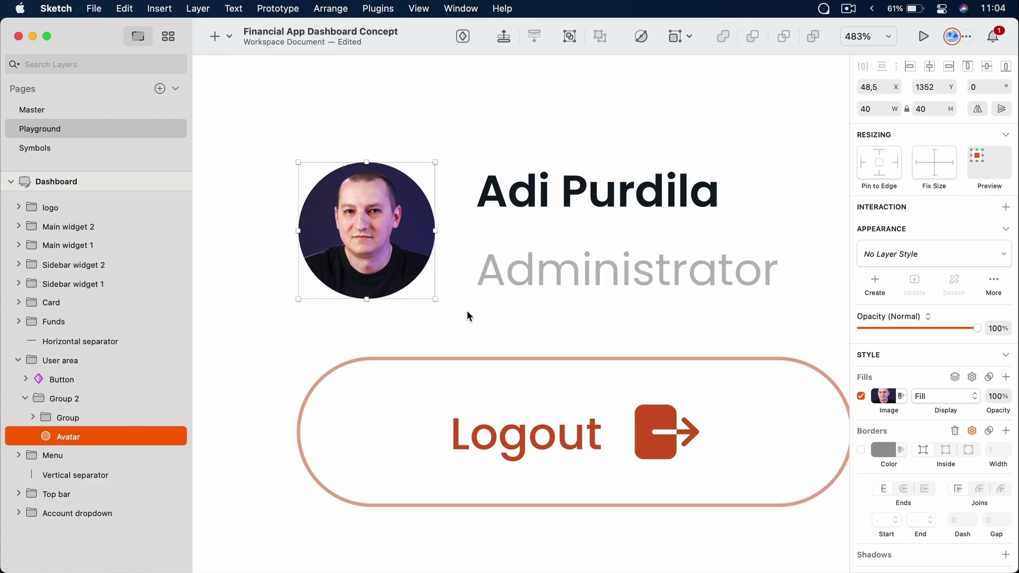
Fill the Avatar with Sketch Data Faces, refreshing twice for different faces
left_click(958, 377)
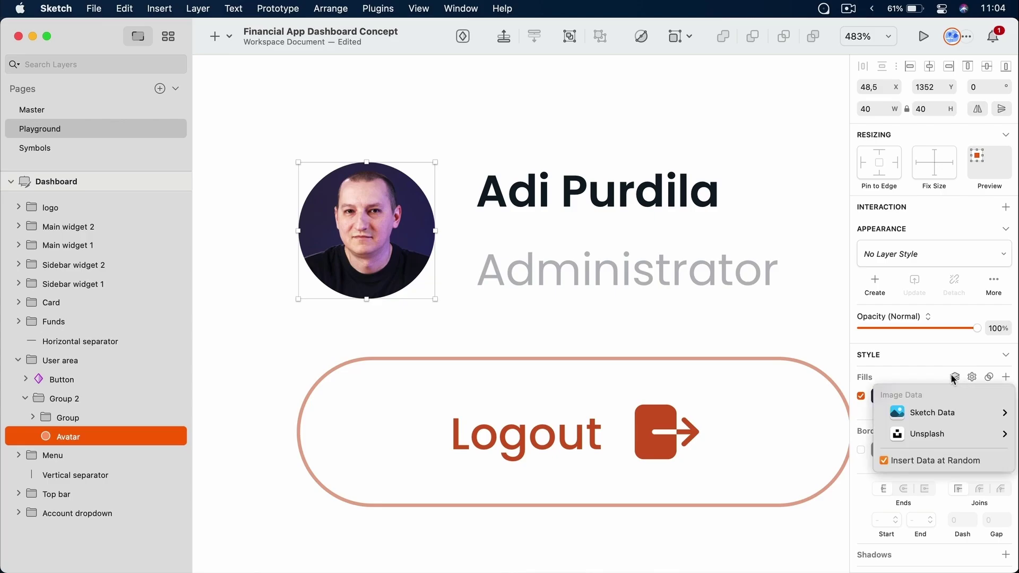
mouse_move(948, 418)
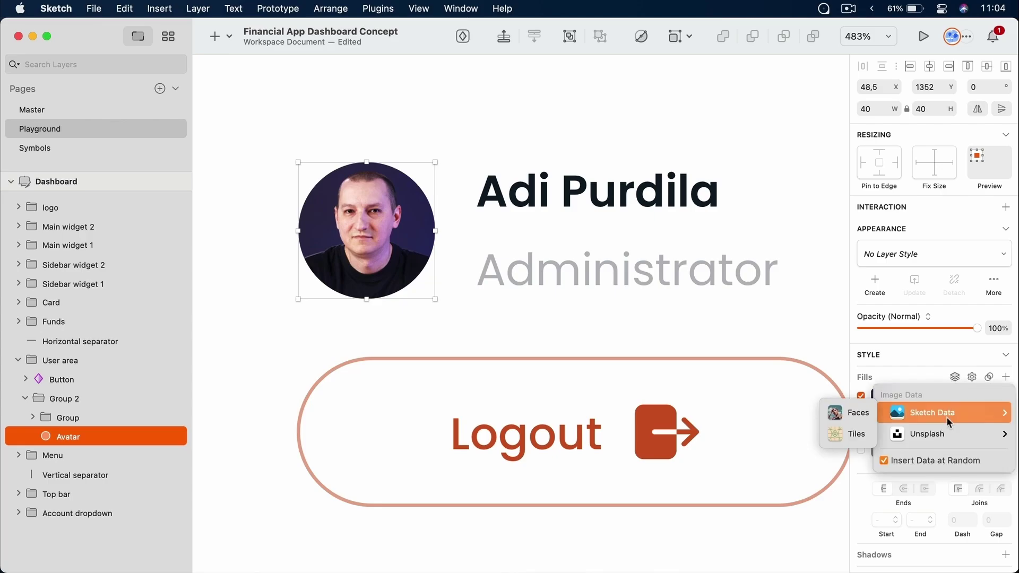
left_click(862, 416)
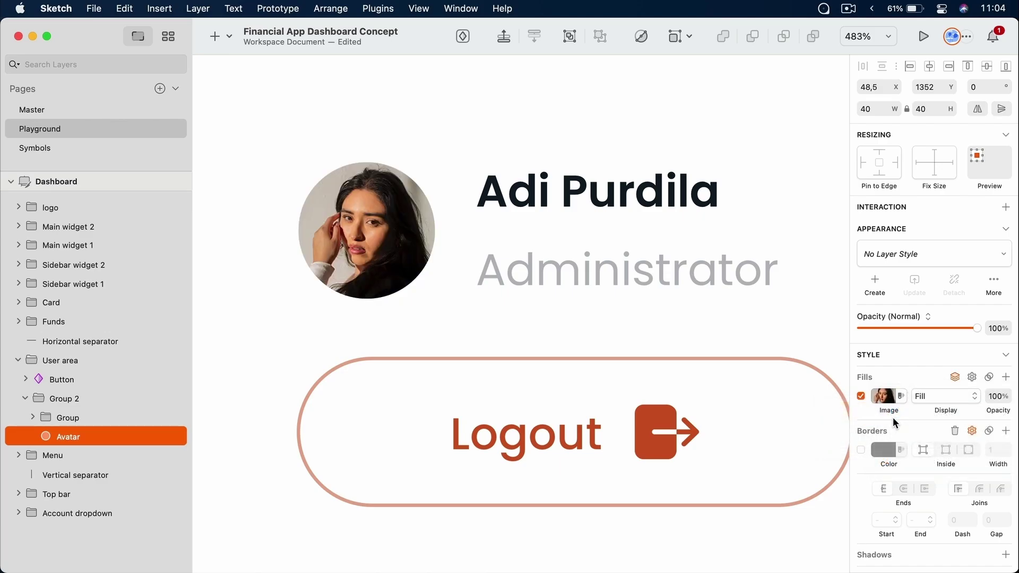
left_click(964, 378)
mouse_move(953, 410)
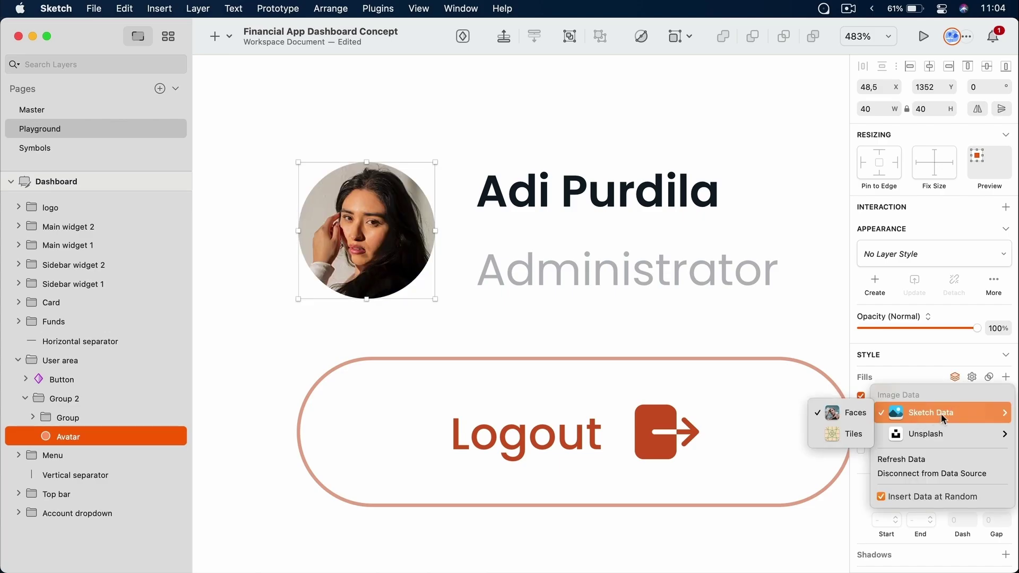
left_click(923, 458)
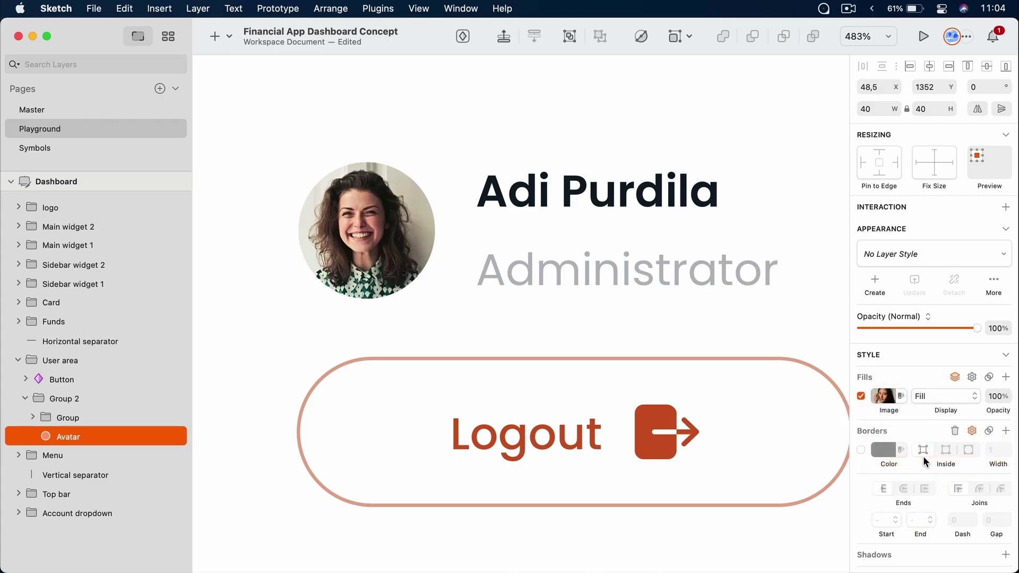
left_click(959, 378)
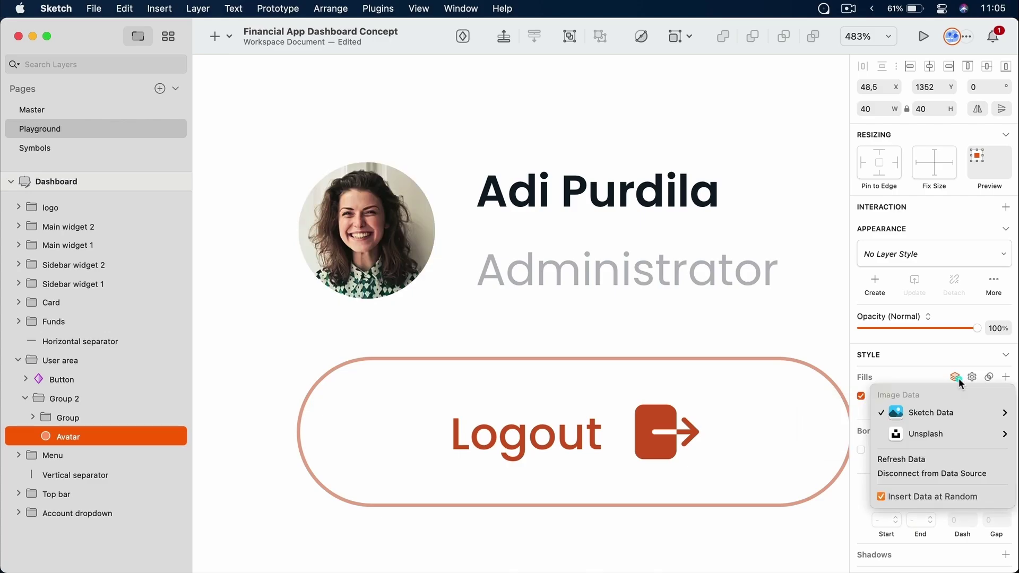
left_click(942, 455)
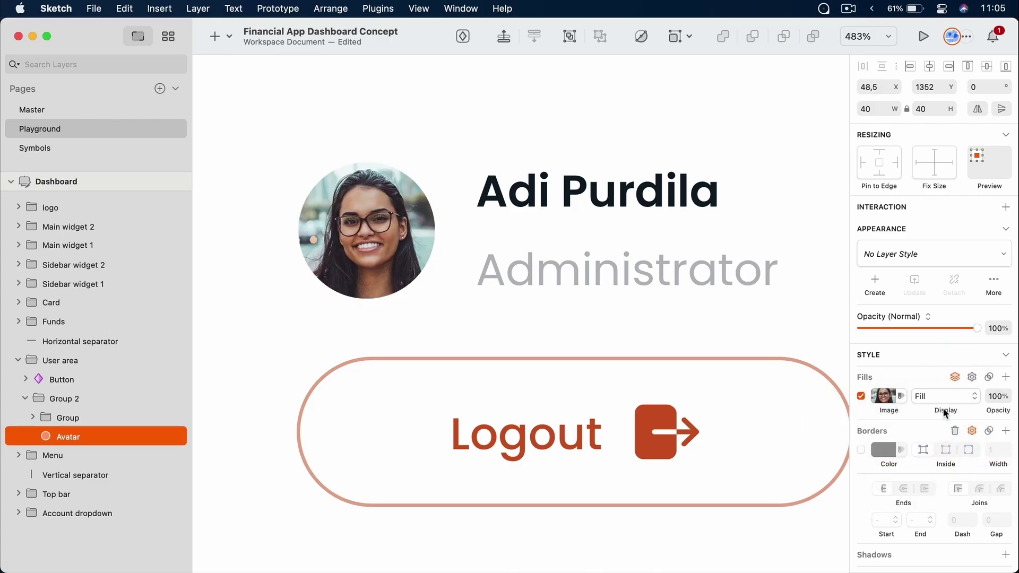
Fill the Avatar with a random Unsplash photo instead
left_click(956, 377)
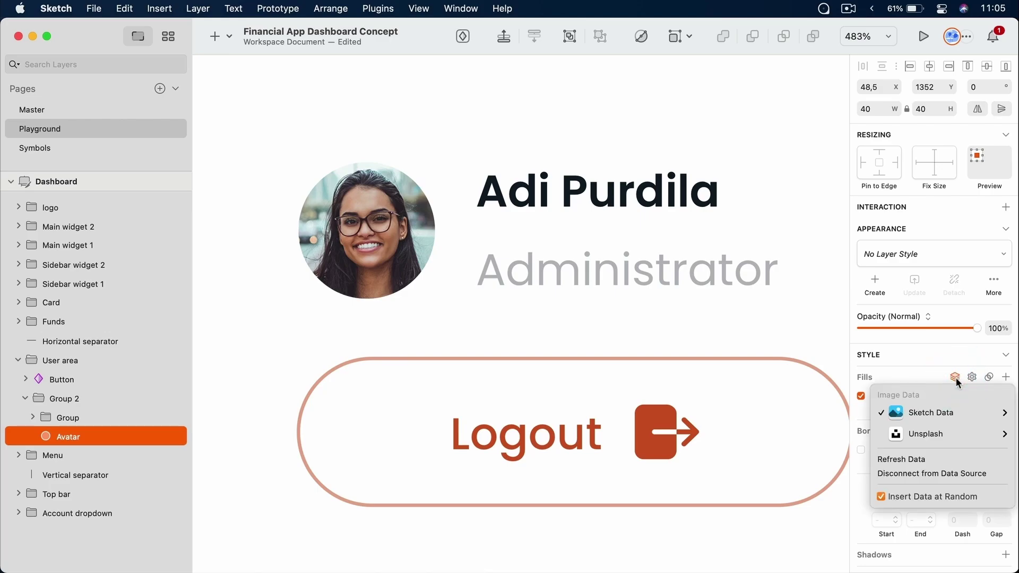
mouse_move(932, 432)
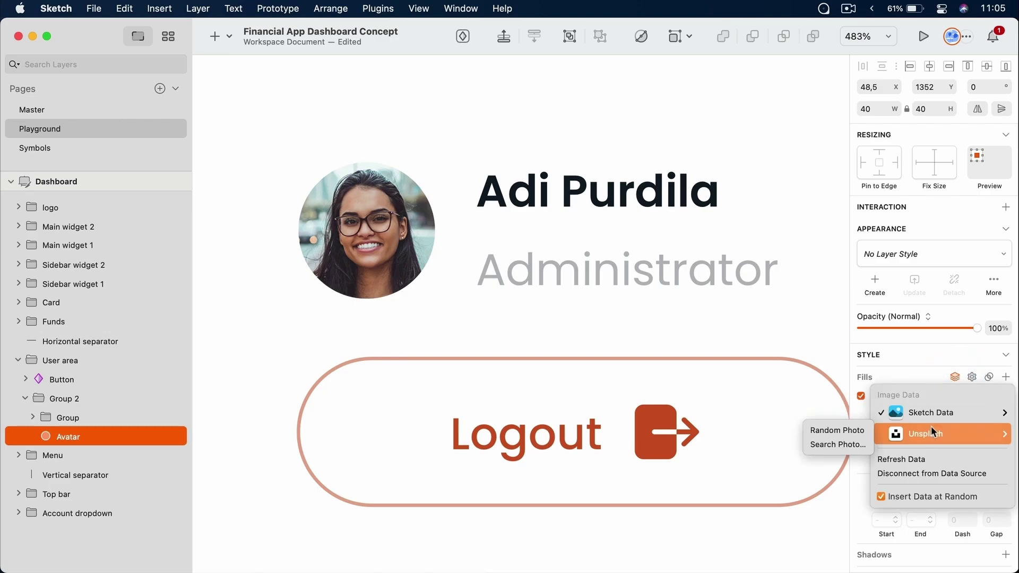
left_click(845, 430)
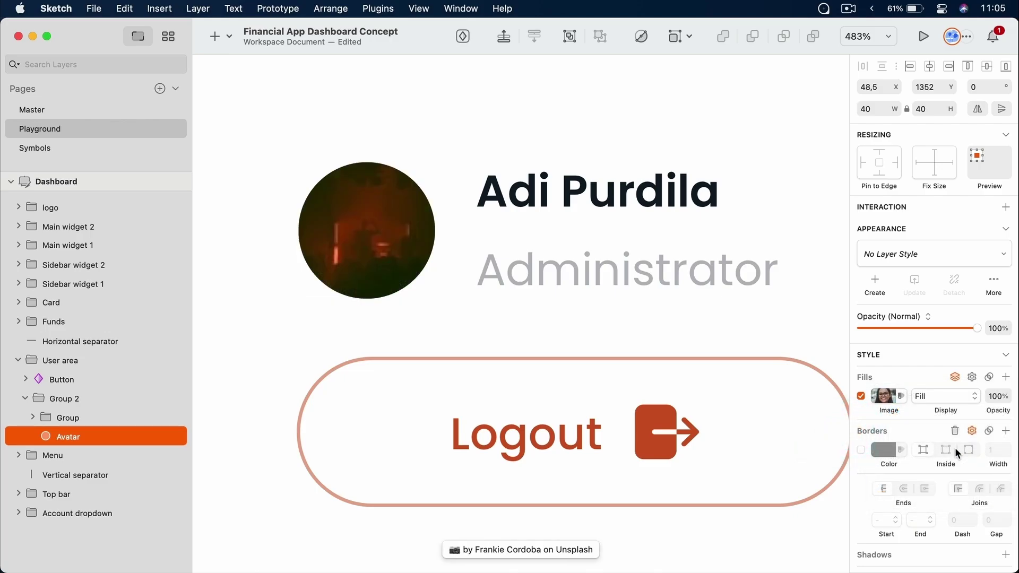
Load another random Unsplash photo, then search Unsplash for 'portrait'
left_click(956, 455)
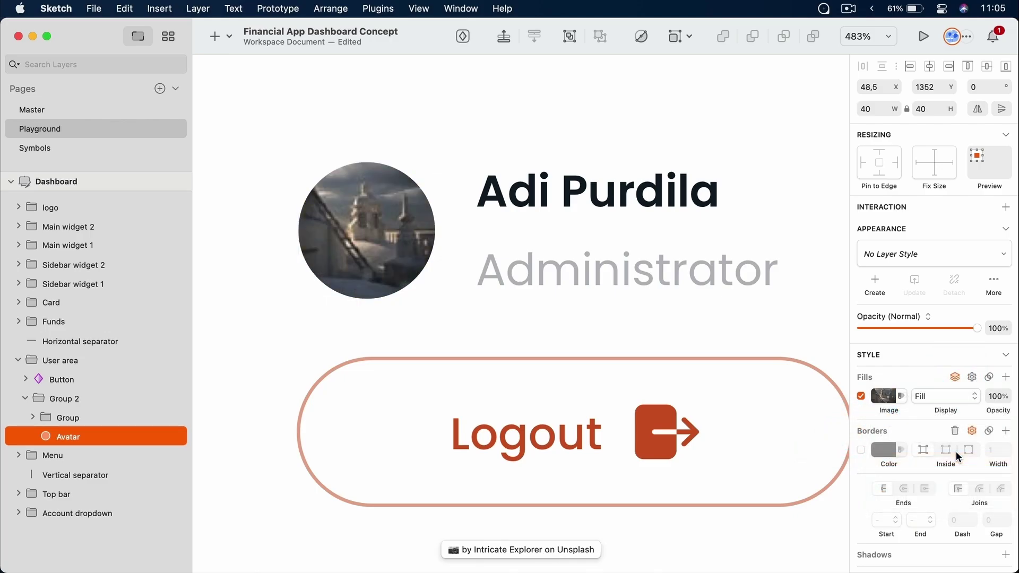
left_click(956, 377)
mouse_move(932, 428)
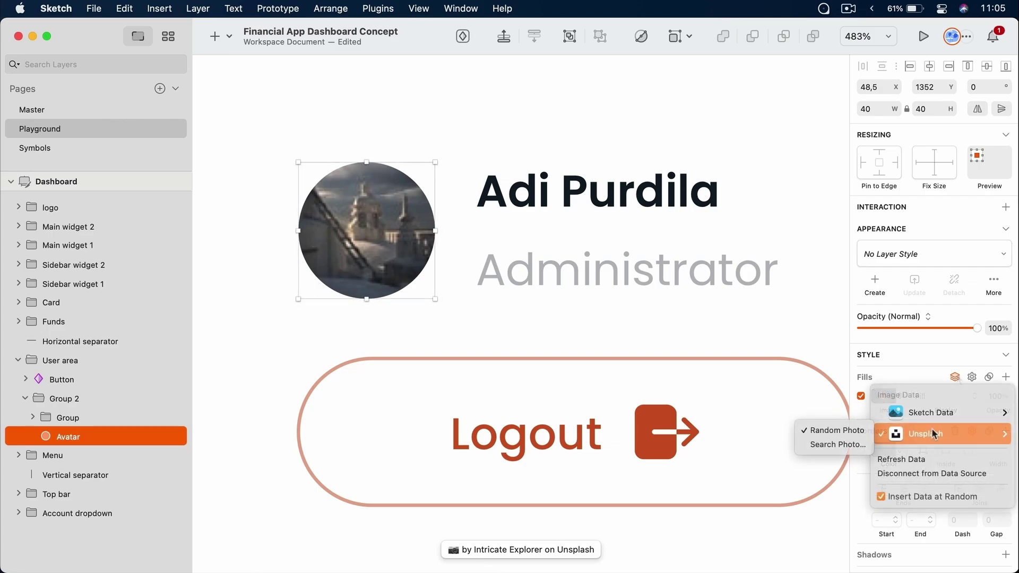
left_click(836, 443)
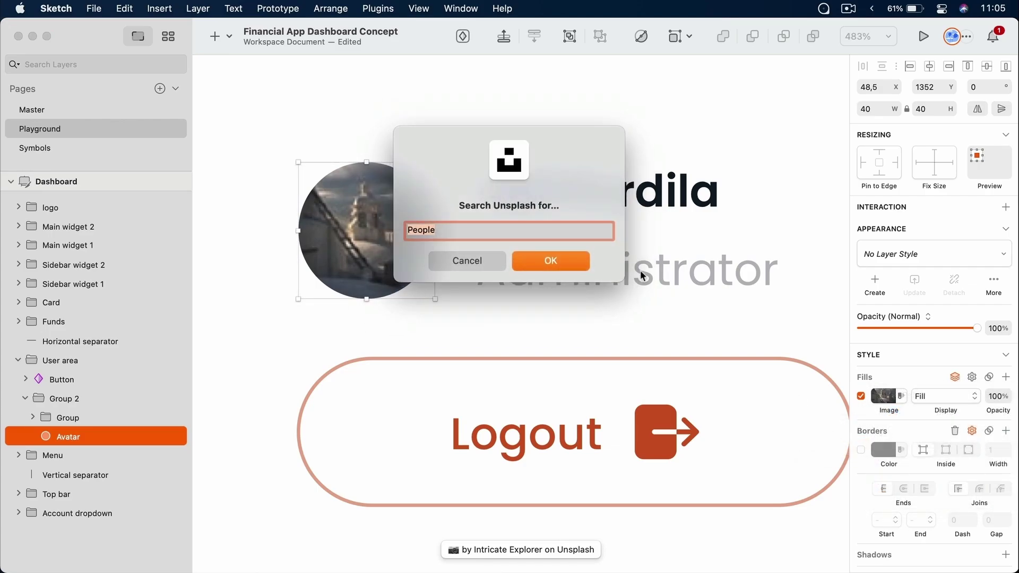
type("portrait")
left_click(581, 260)
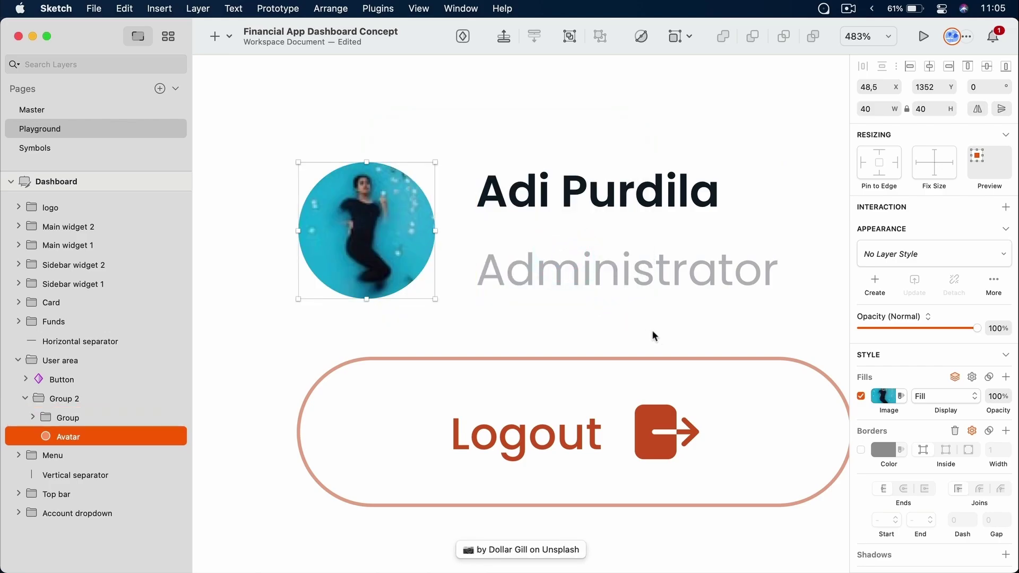
Fetch several more Unsplash portrait photos into the Avatar fill
left_click(955, 377)
left_click(935, 459)
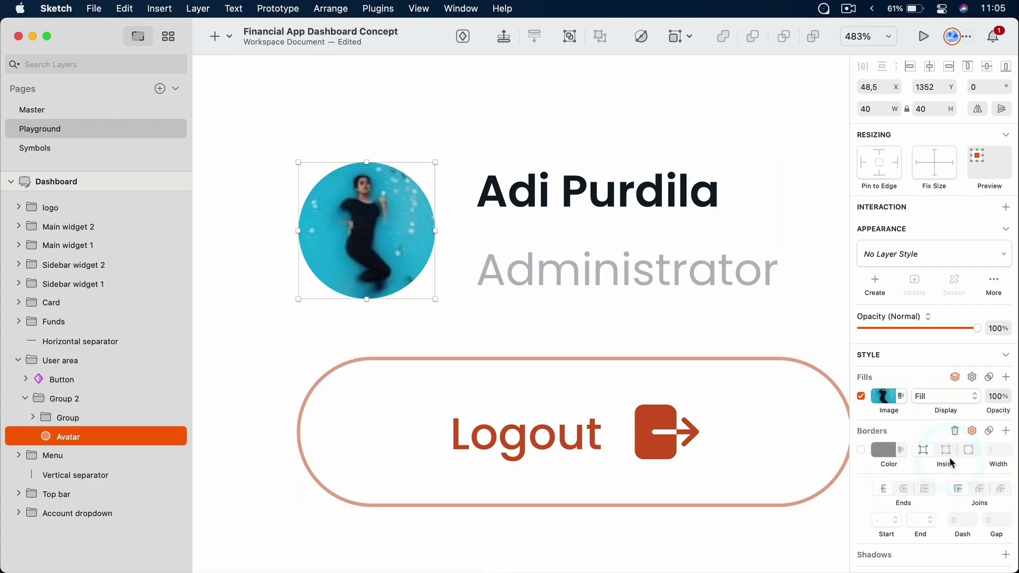
left_click(569, 262)
left_click(955, 376)
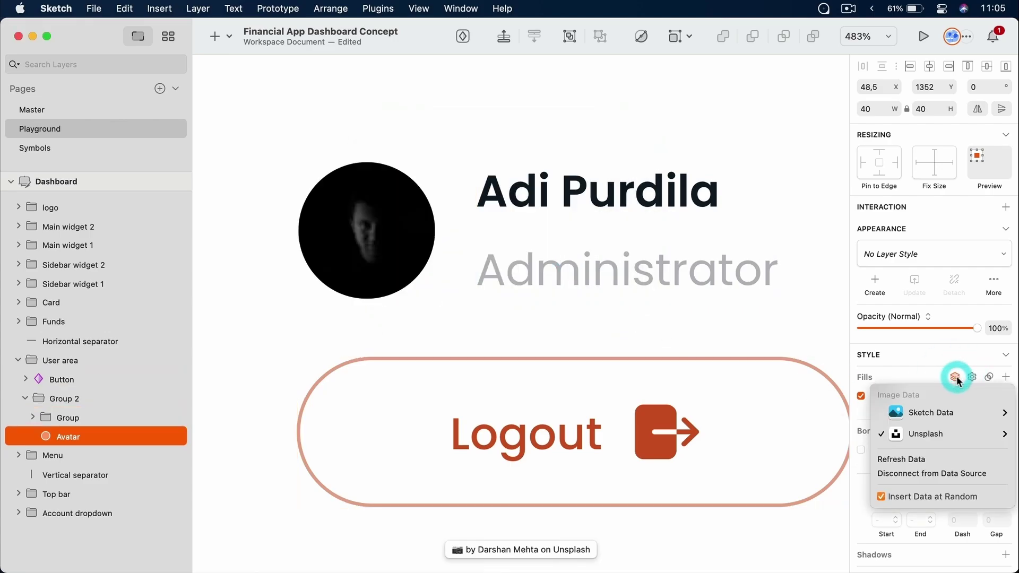
left_click(909, 458)
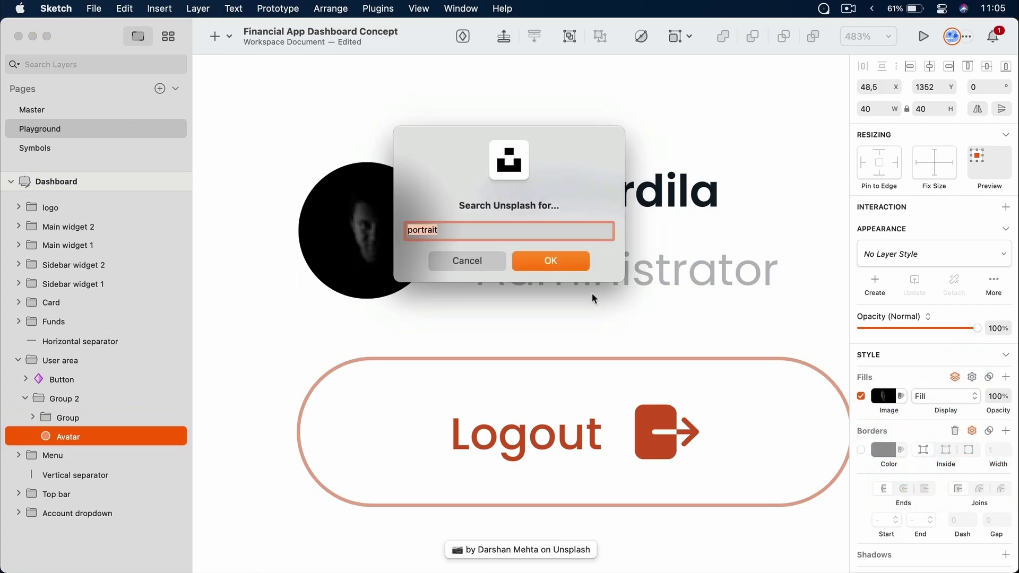
left_click(569, 263)
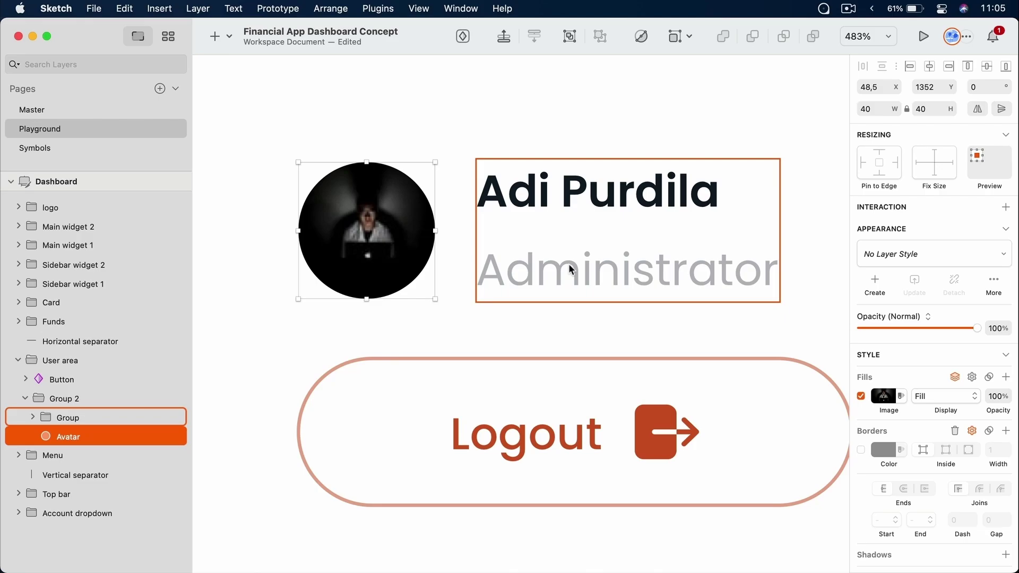
left_click(891, 396)
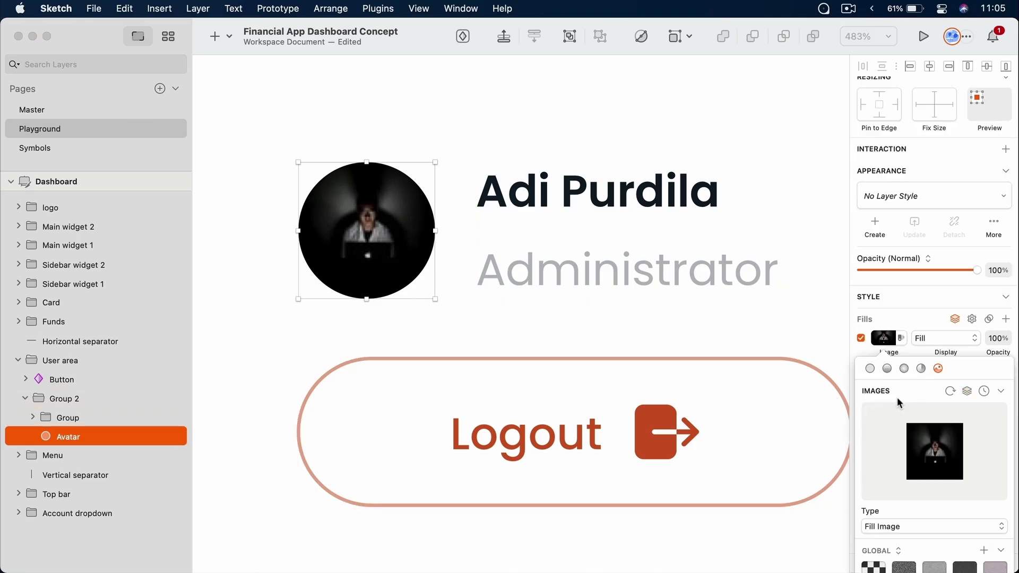
left_click(950, 391)
left_click(550, 260)
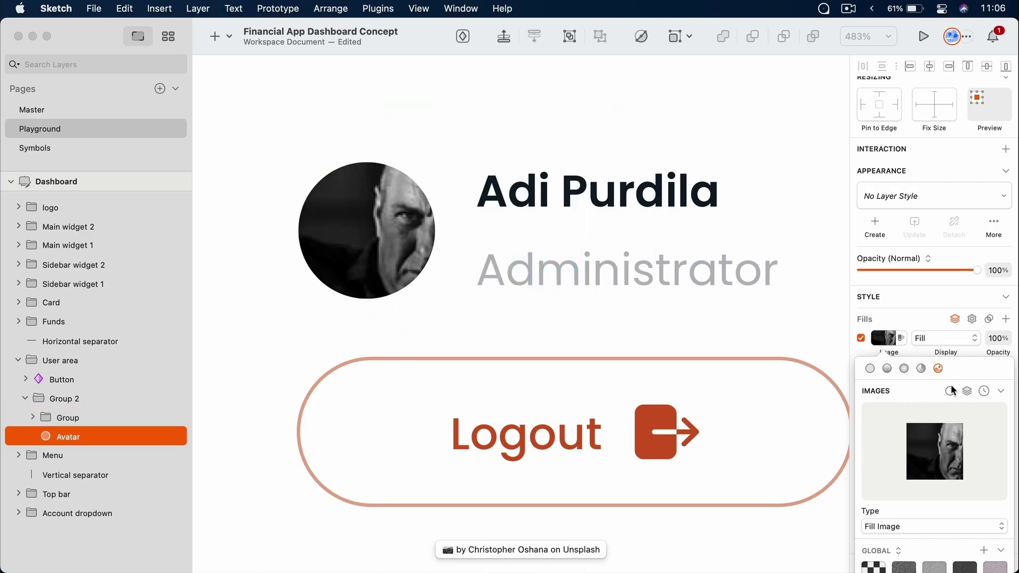
Restore the Avatar's fill to the user's own photo adi.jpeg from Downloads
left_click(935, 451)
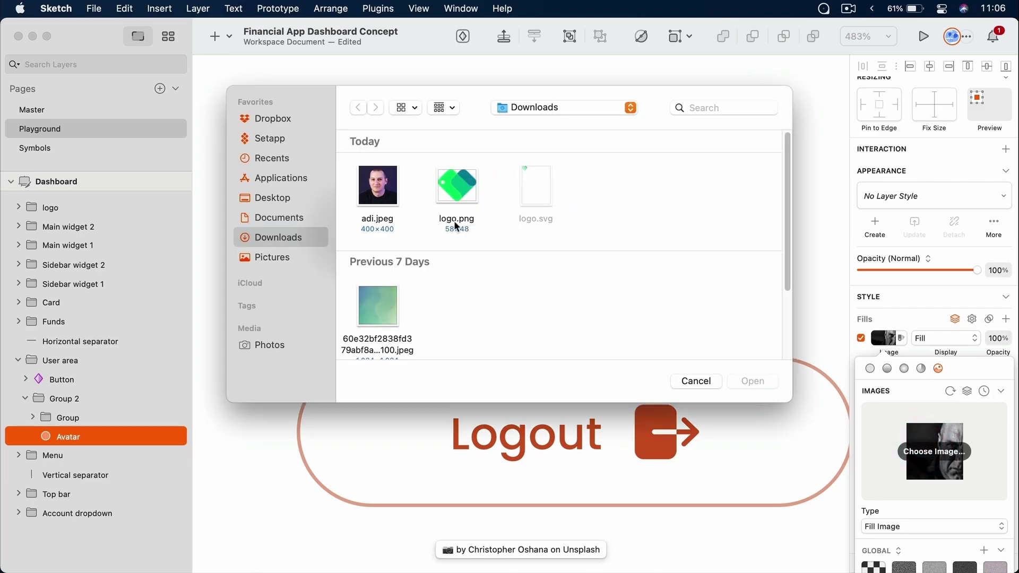
left_click(387, 189)
double_click(386, 190)
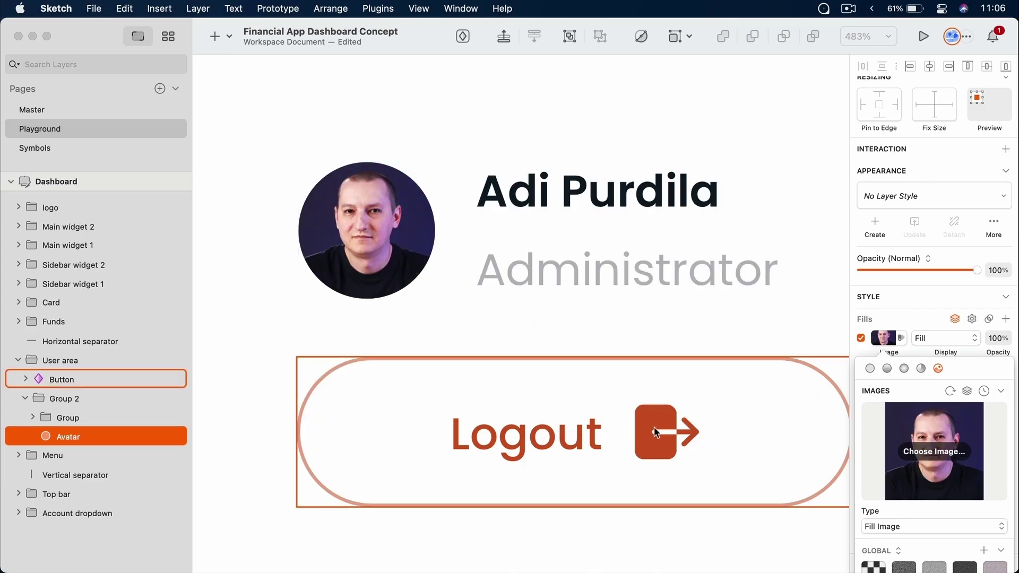
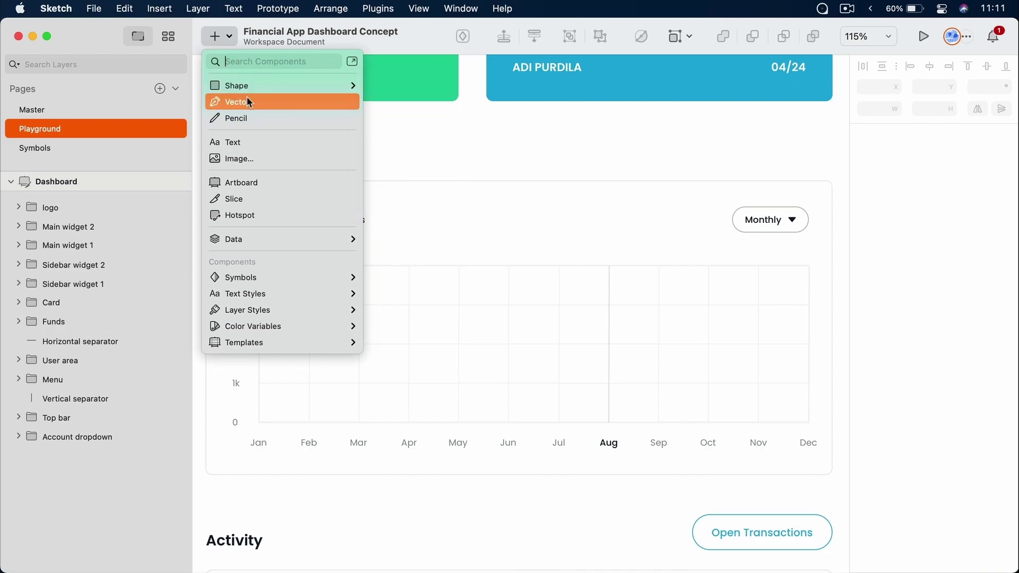
Draw a closed test vector shape on the canvas, then delete it
left_click(247, 98)
left_click(423, 371)
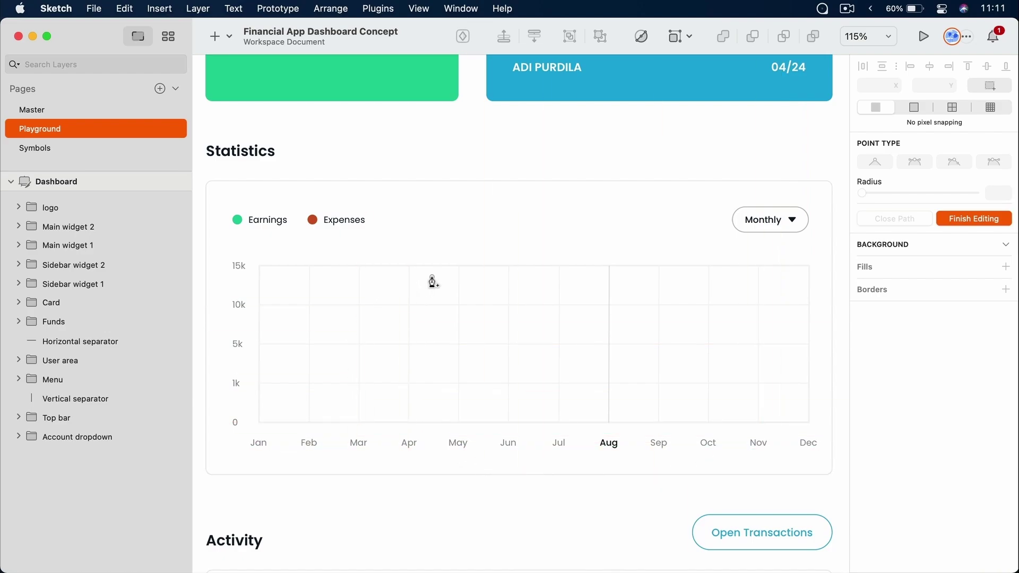
left_click(504, 129)
left_click(600, 129)
left_click(599, 151)
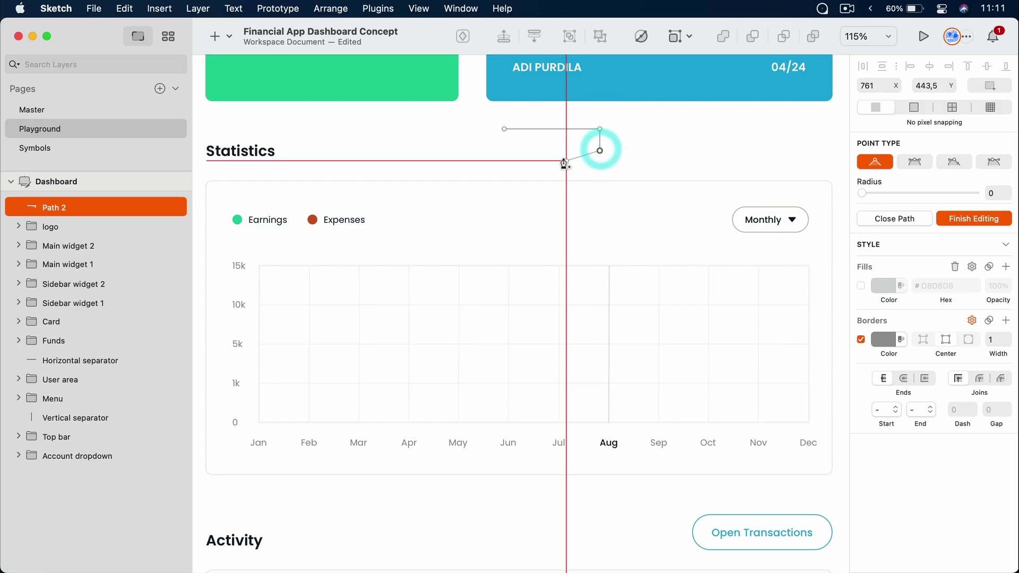
left_click(552, 161)
left_click(525, 145)
left_click(509, 161)
left_click(490, 151)
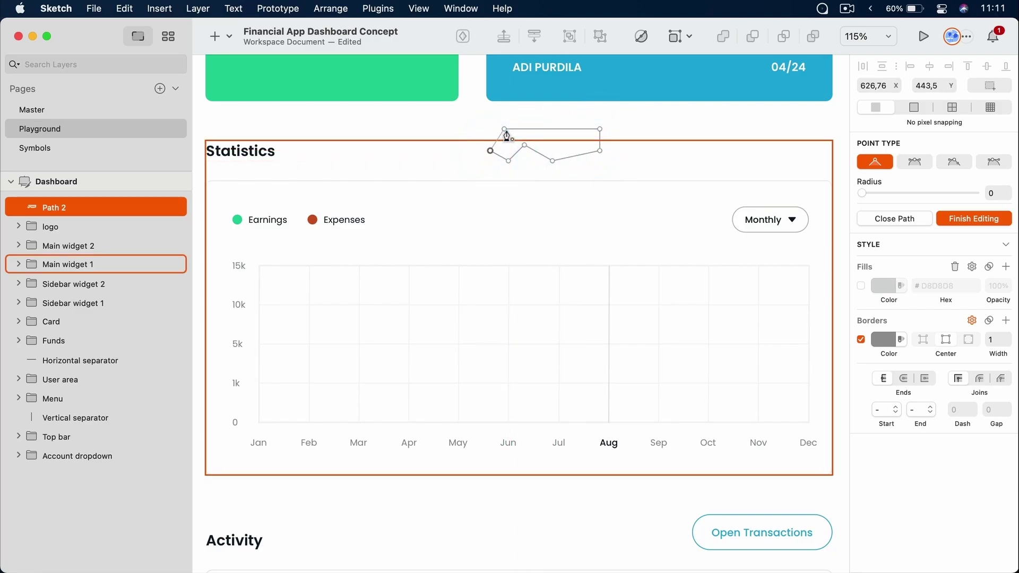
left_click(504, 129)
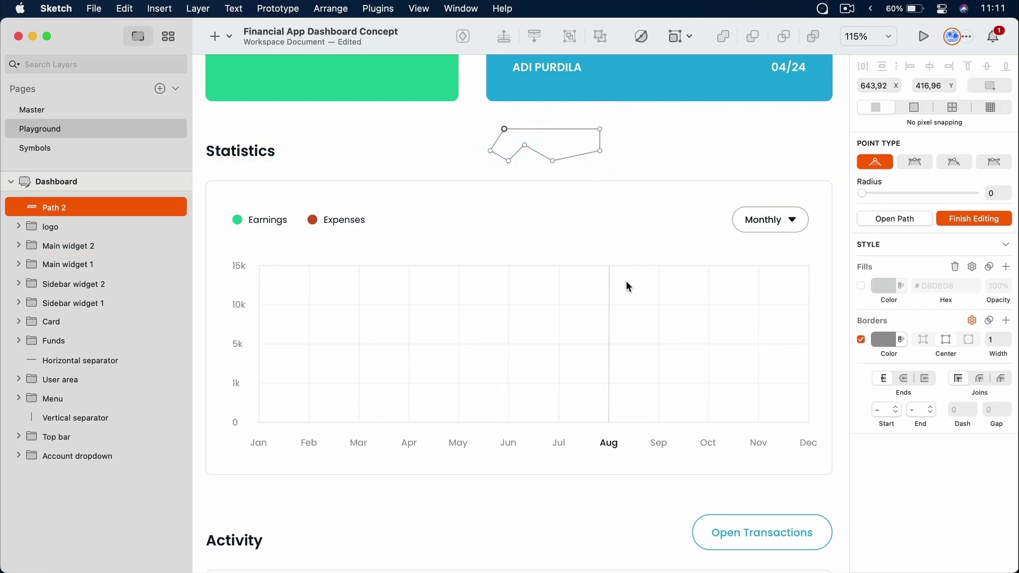
key("Escape")
key("BackSpace")
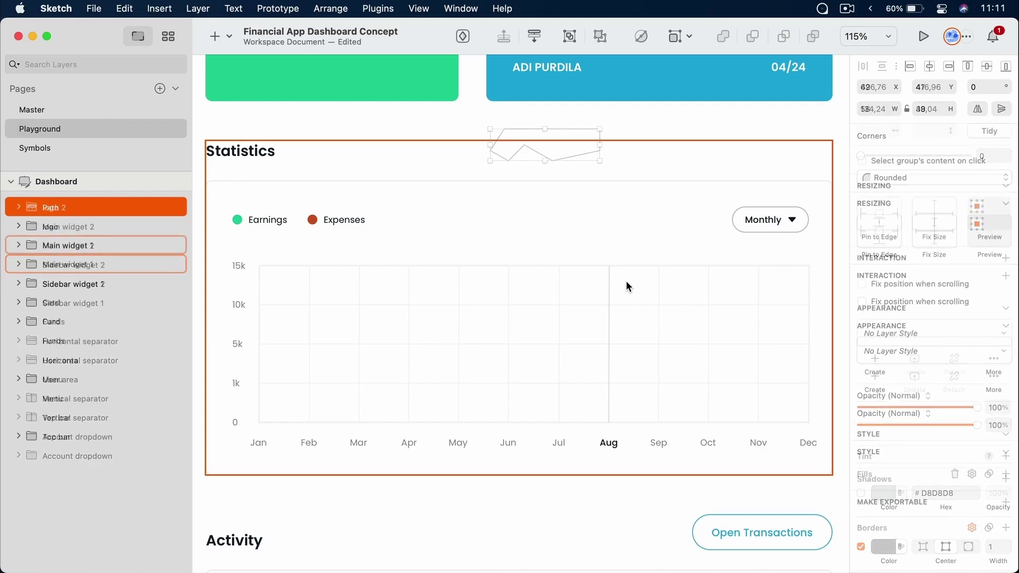
Draw a vector line through the chart's Jan to Aug data points, starting on the zero line
left_click(215, 36)
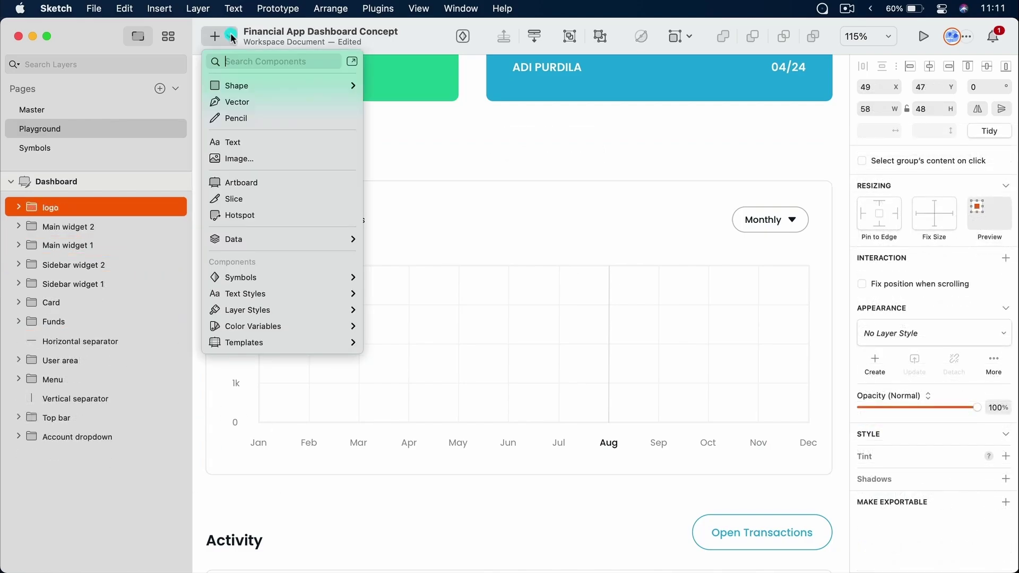
left_click(236, 104)
left_click(312, 220)
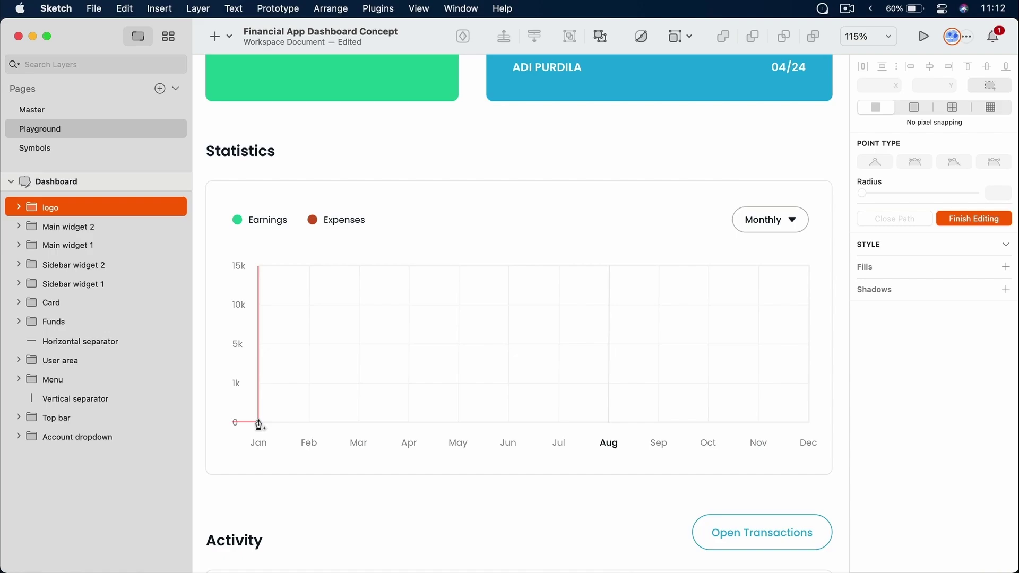
left_click(259, 423)
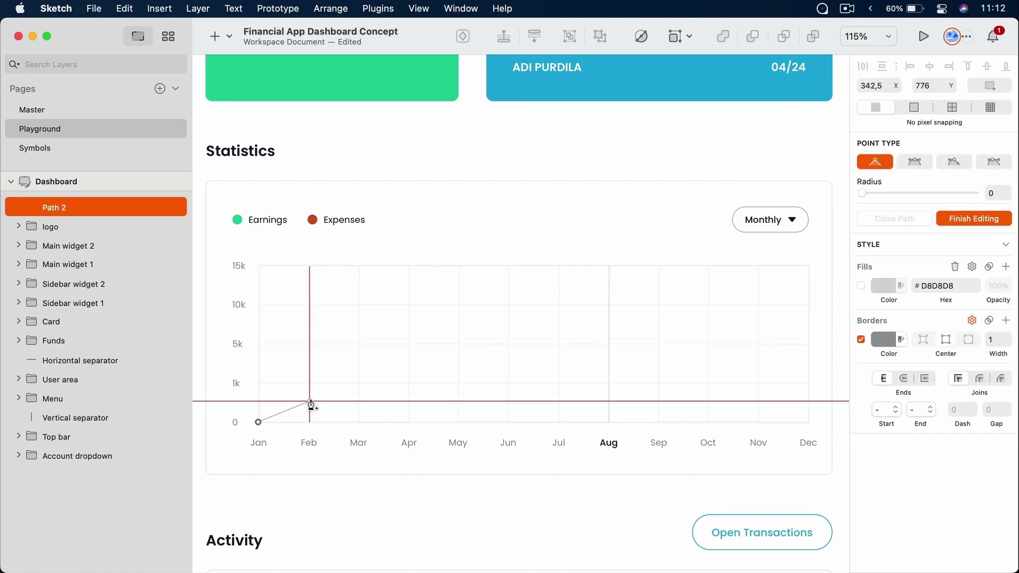
left_click(311, 423)
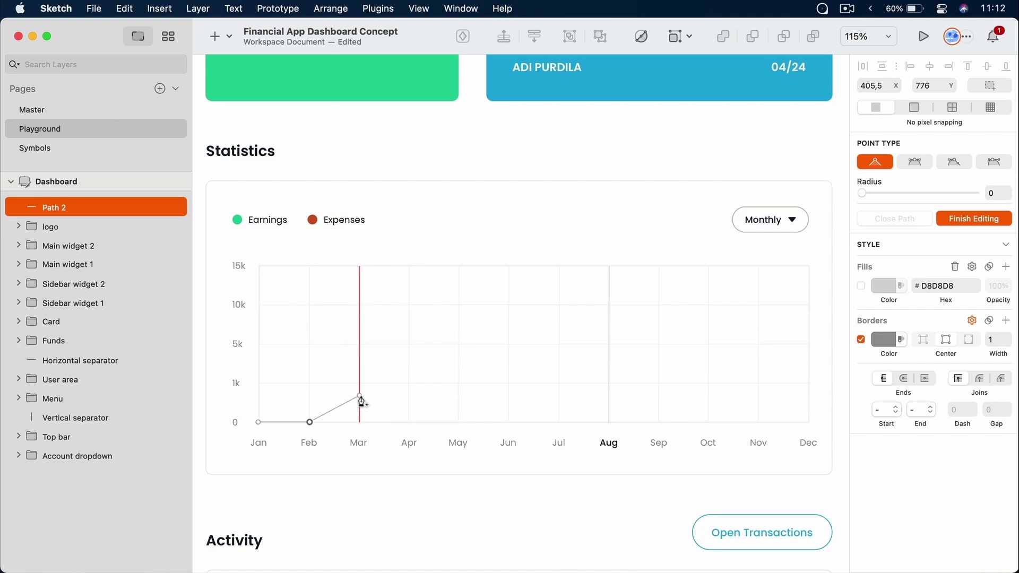
left_click(360, 397)
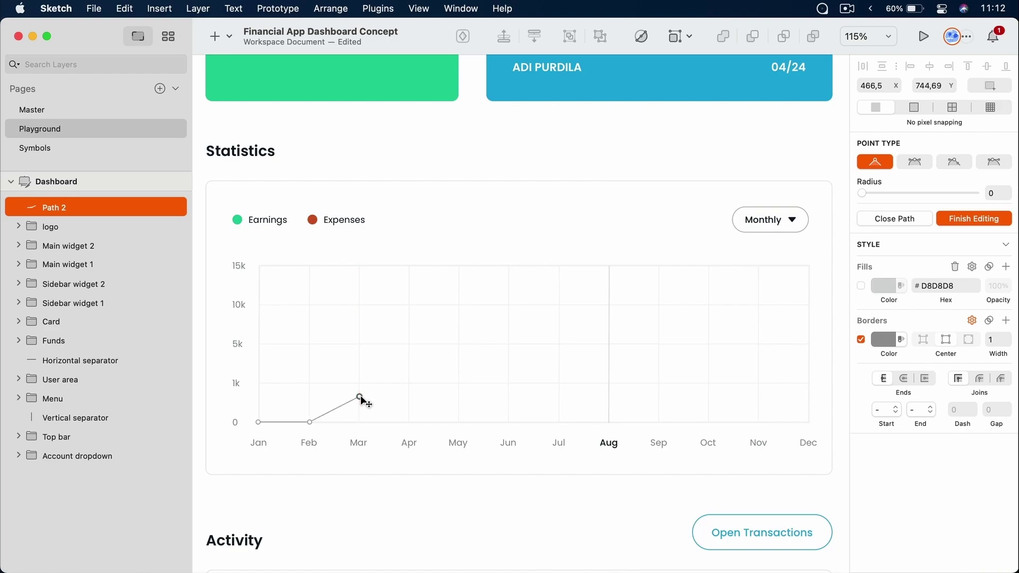
left_click(409, 365)
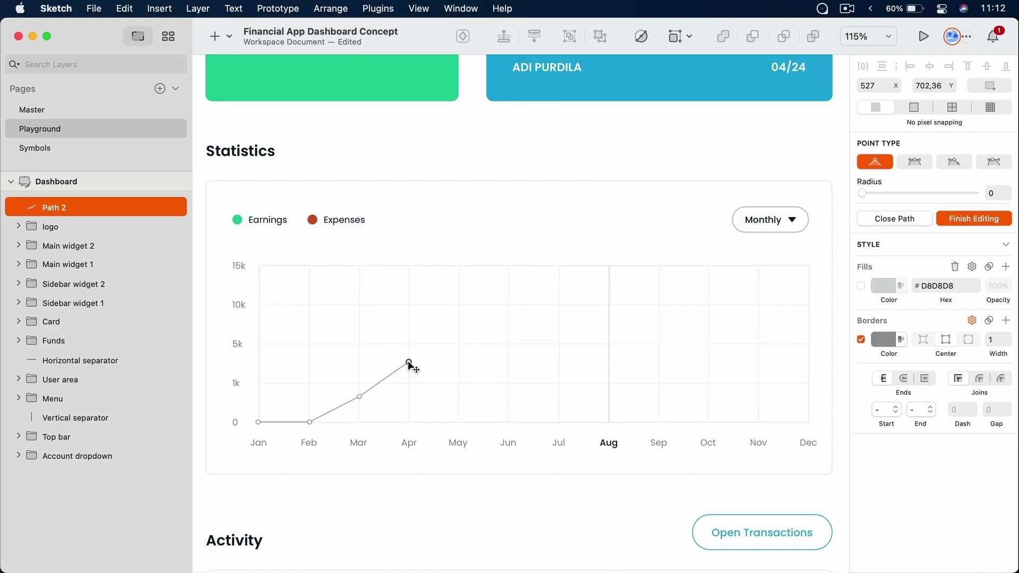
left_click(459, 374)
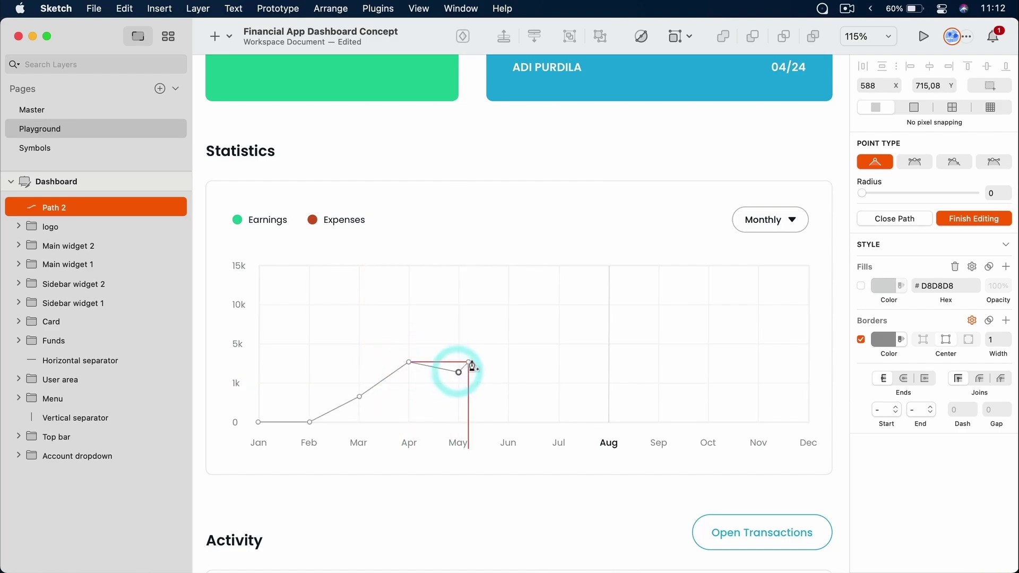
left_click(508, 352)
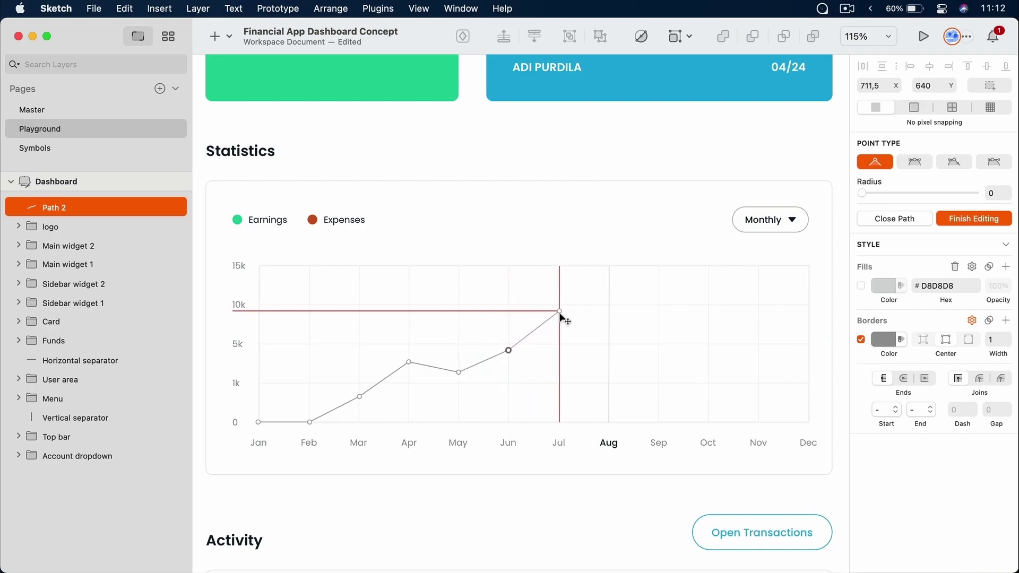
left_click(560, 312)
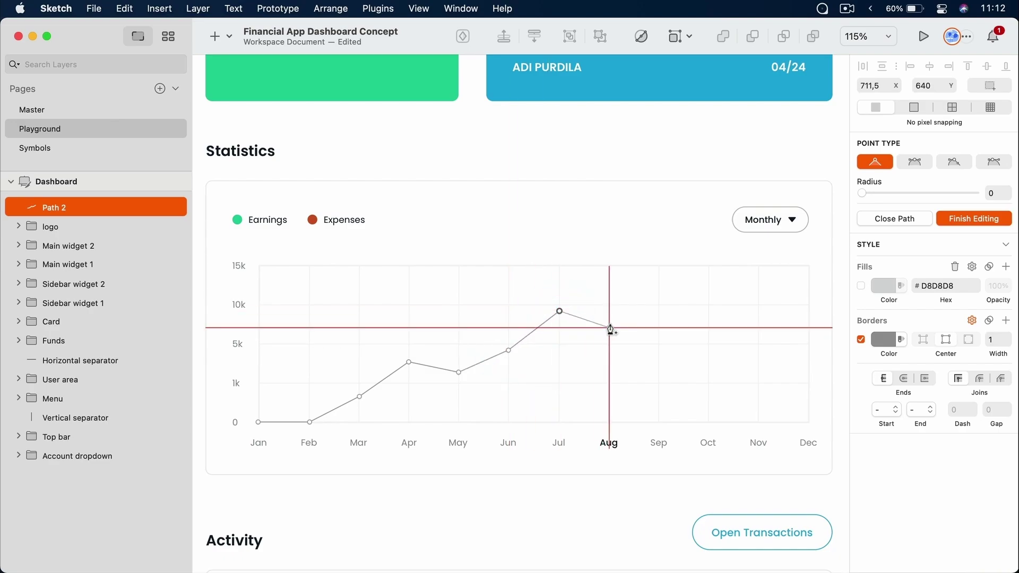
left_click(611, 328)
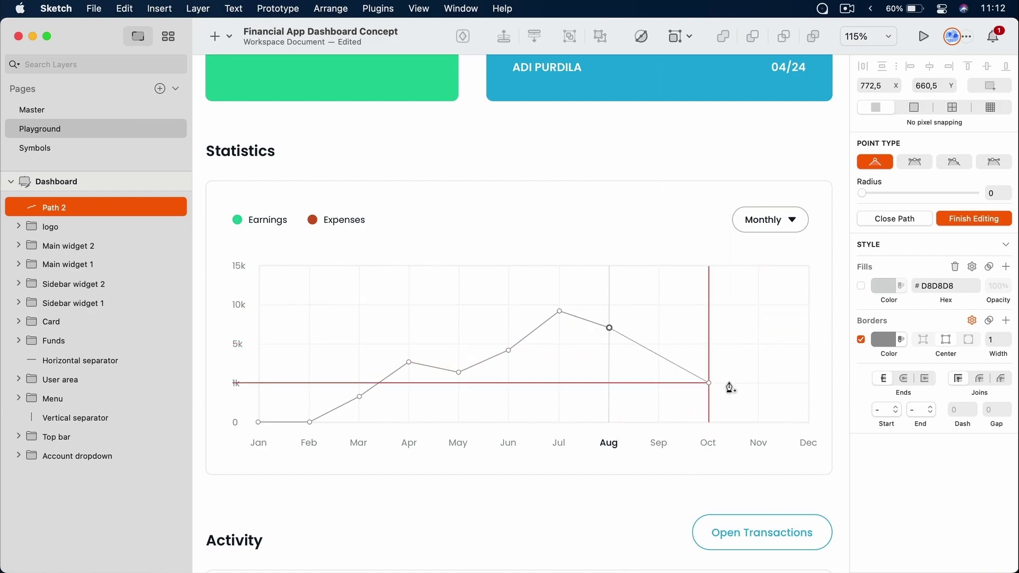
key("Escape")
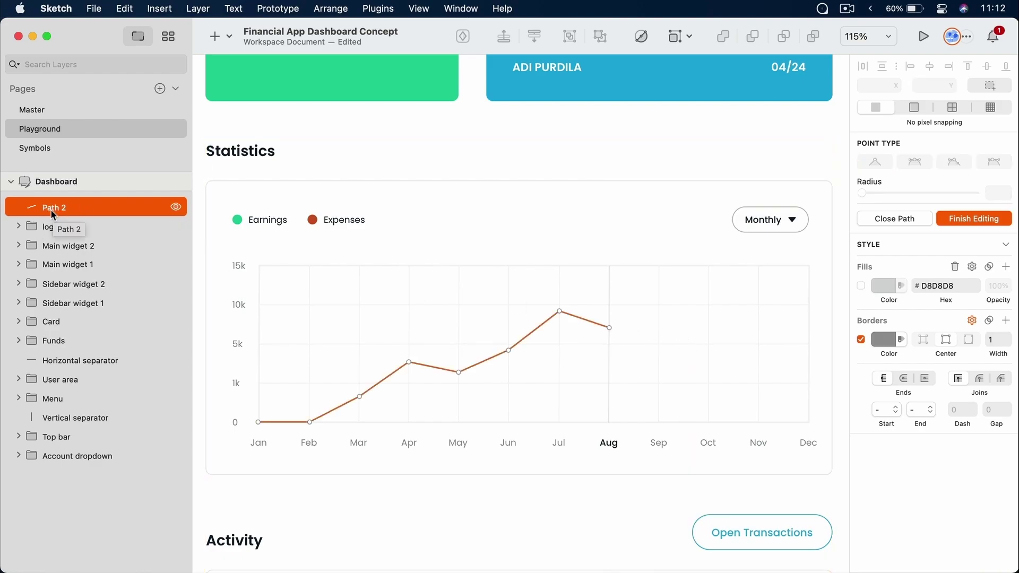
Give Path 2's border the Green colour variable and a width of 2
left_click(962, 218)
scroll(961, 216, "down", 1)
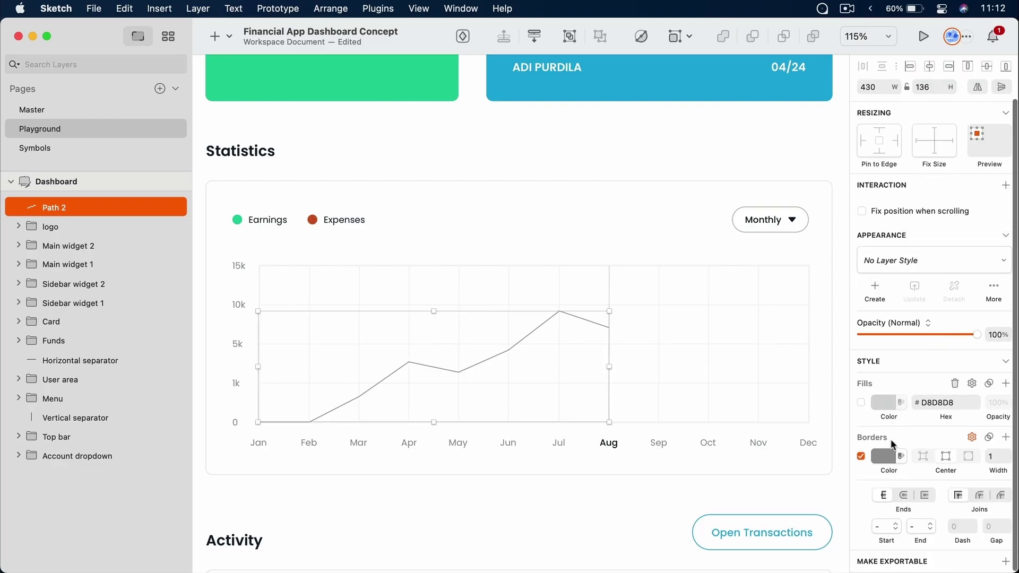
left_click(902, 455)
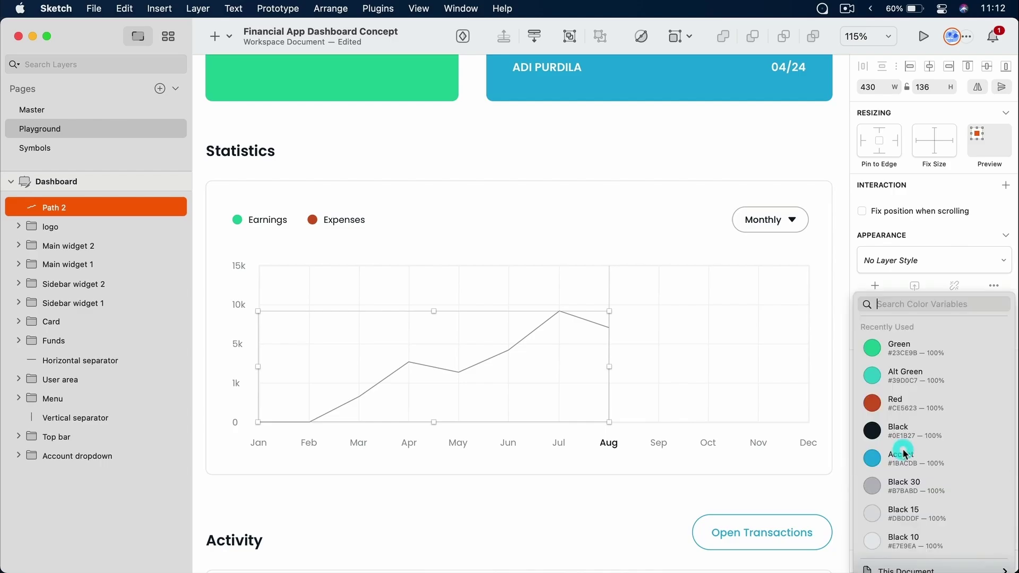
left_click(926, 348)
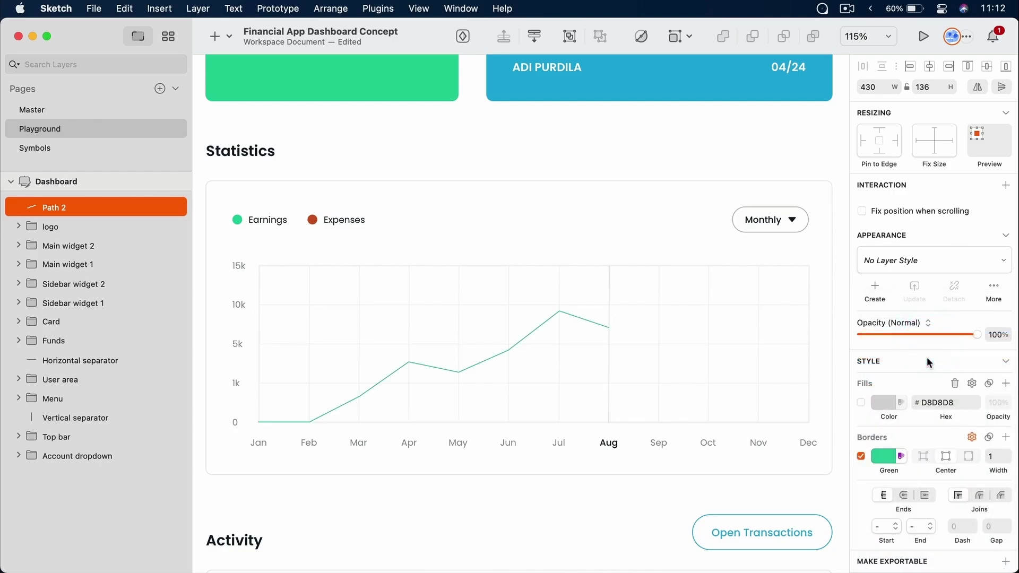
left_click(1008, 453)
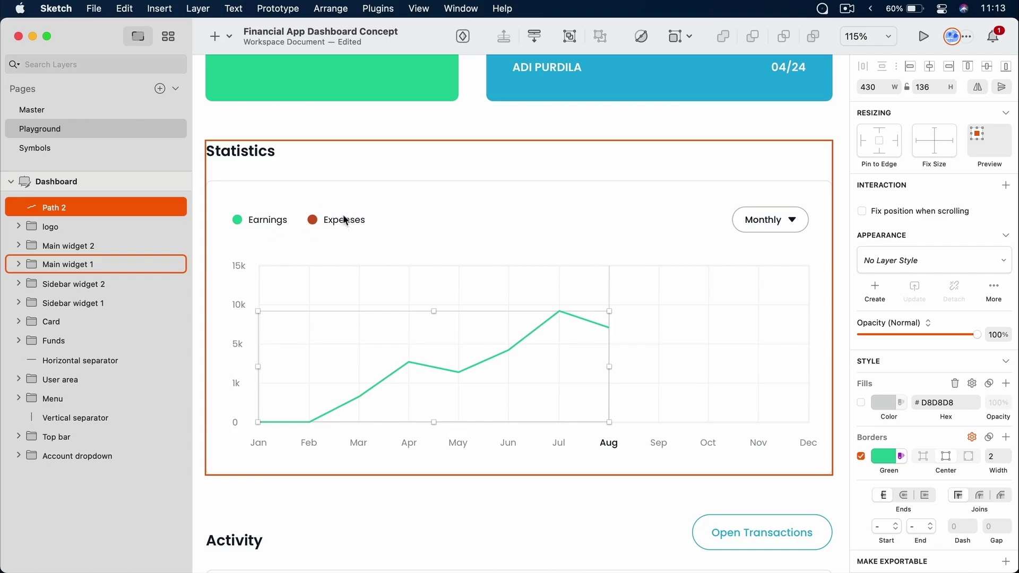
left_click(228, 36)
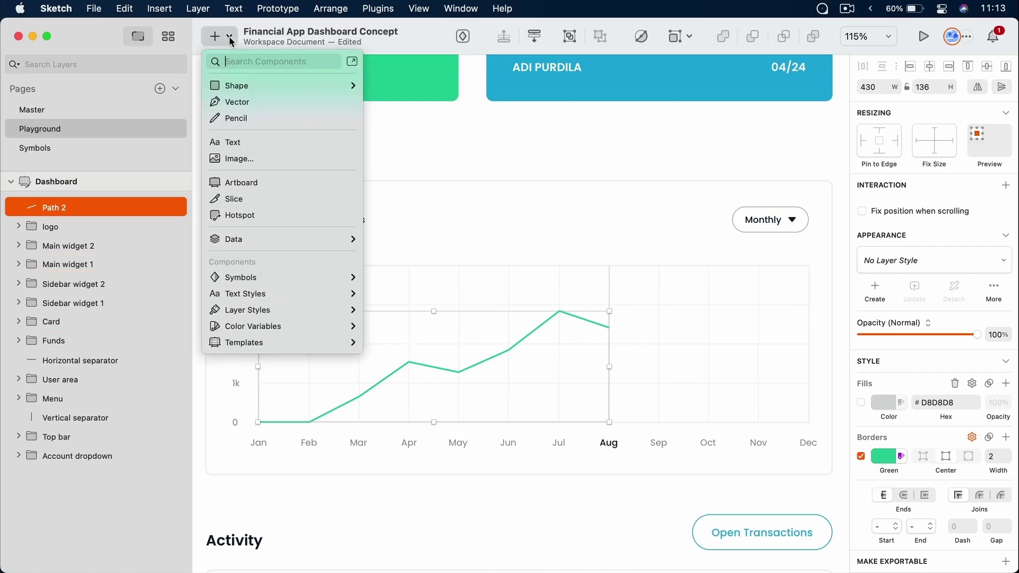
Draw a vector line through the Expenses data points from Jan to Aug
left_click(245, 102)
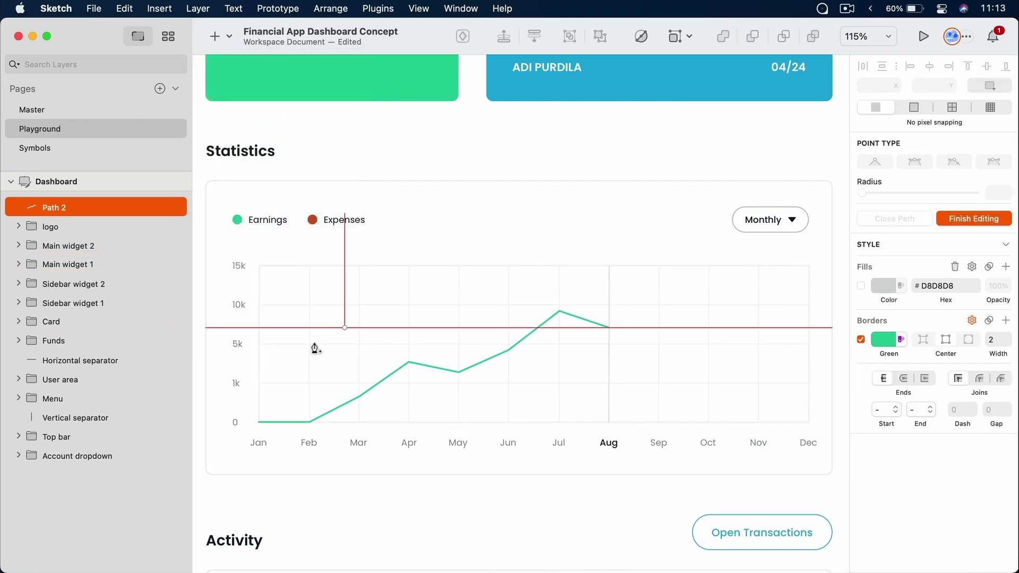
left_click(260, 393)
left_click(309, 393)
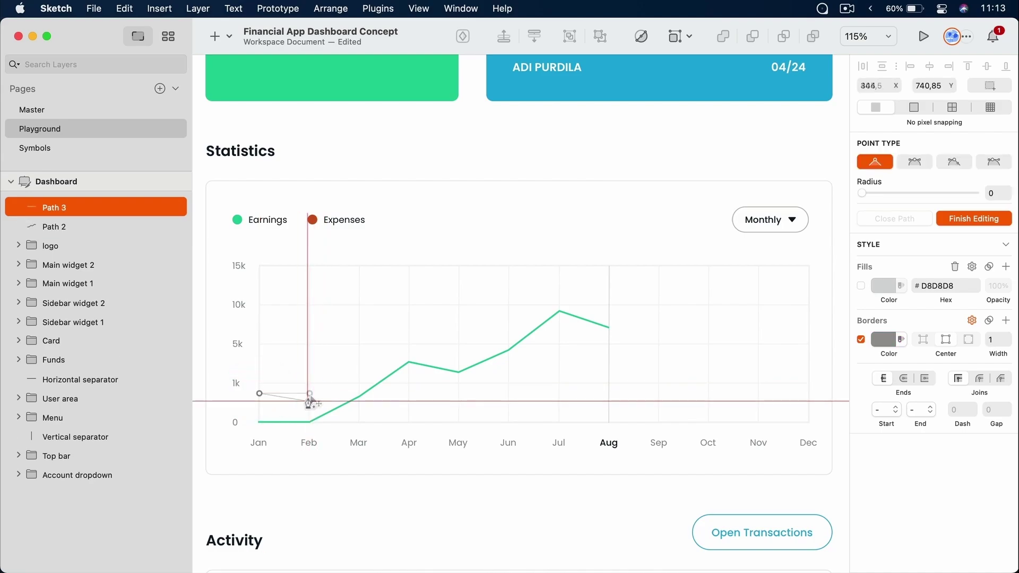
left_click(360, 406)
left_click(409, 393)
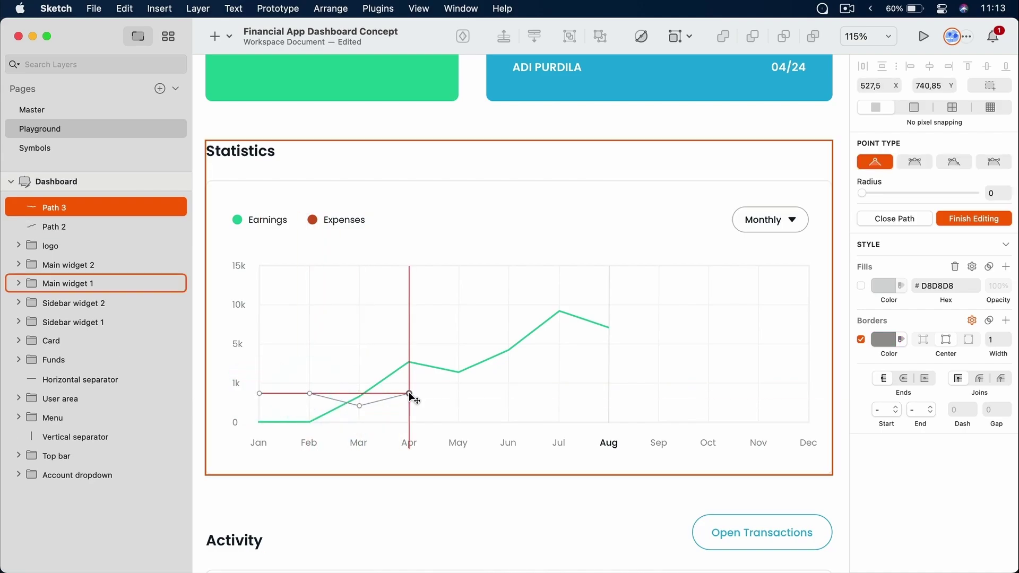
left_click(459, 357)
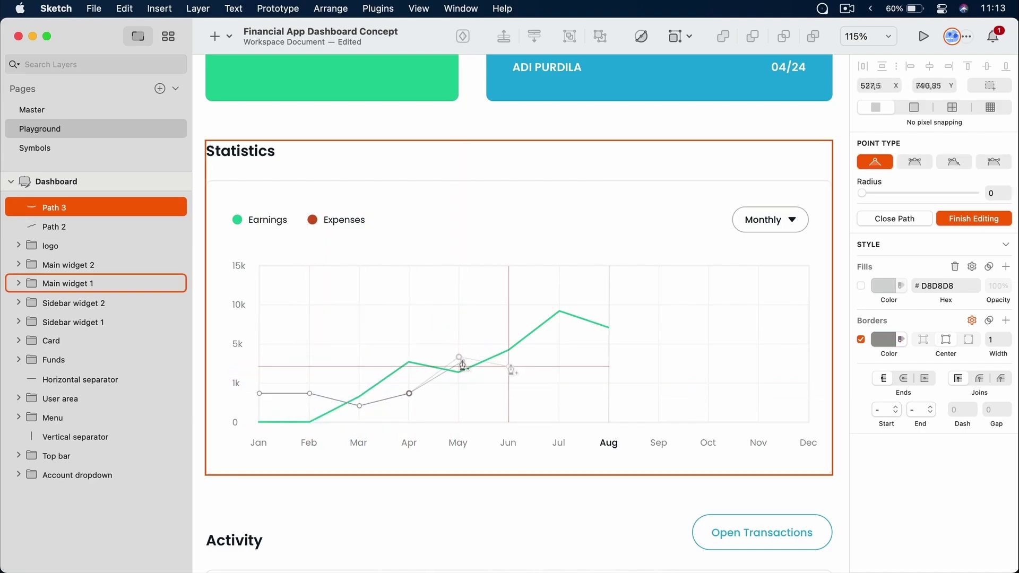
left_click(509, 371)
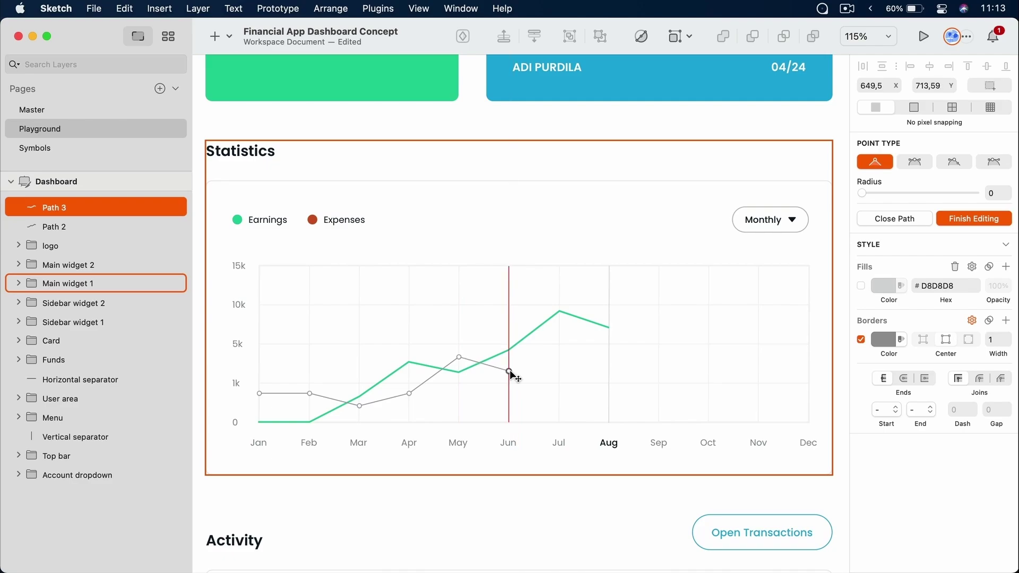
left_click(559, 401)
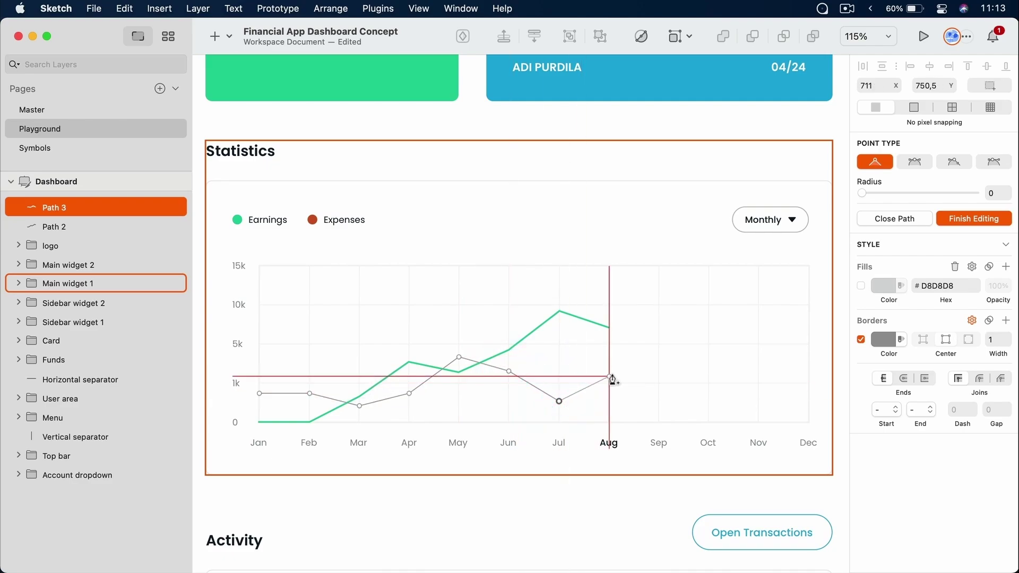
left_click(610, 377)
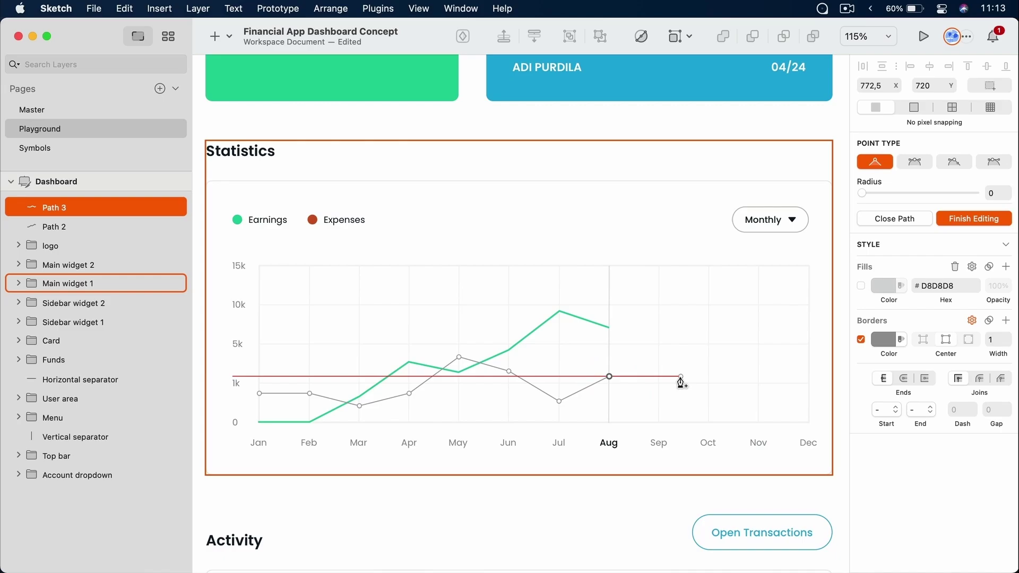
key("Escape")
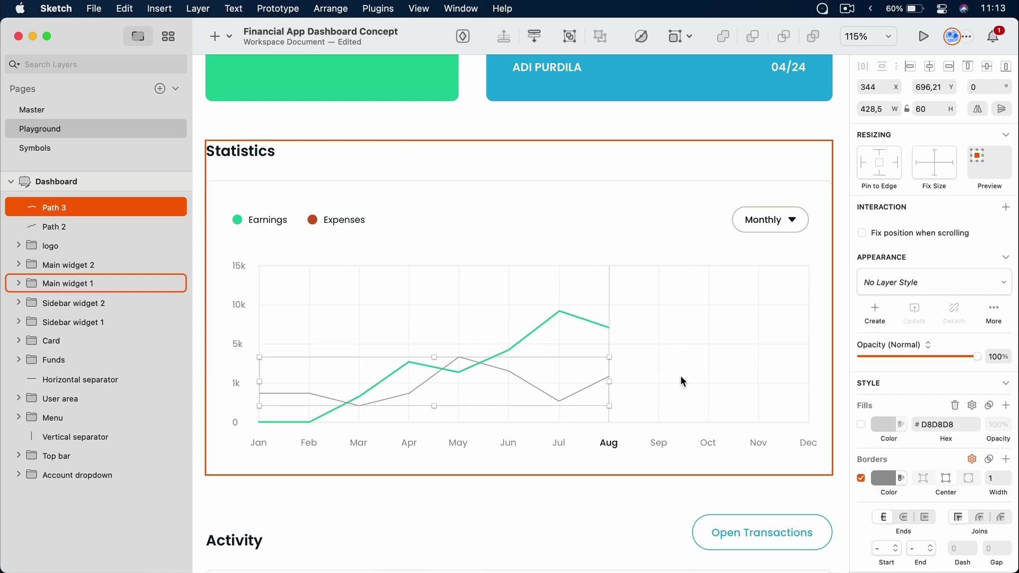
Make the Expenses line's border Red with width 2, then clear the selection
left_click(896, 479)
left_click(924, 475)
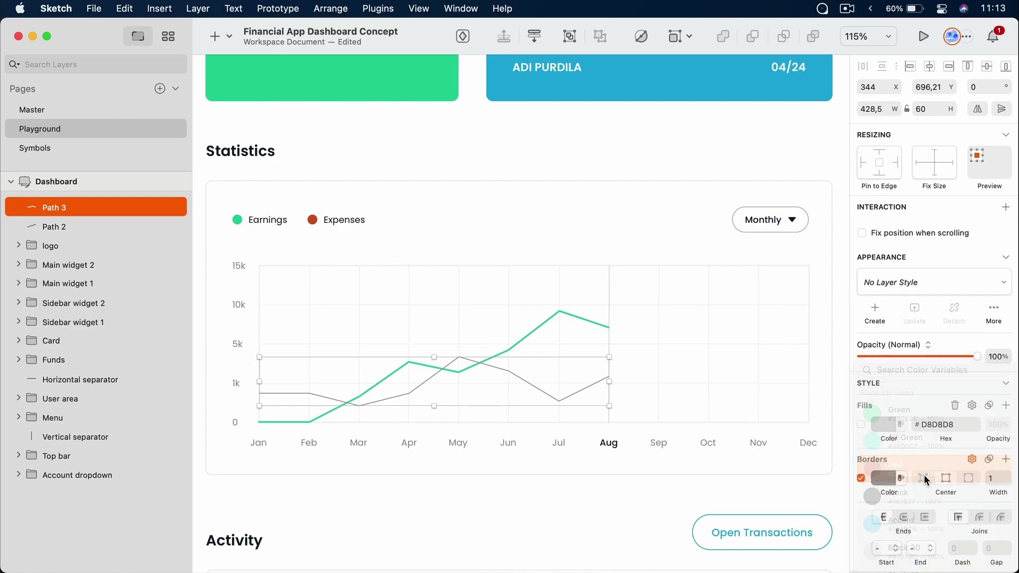
left_click(1007, 475)
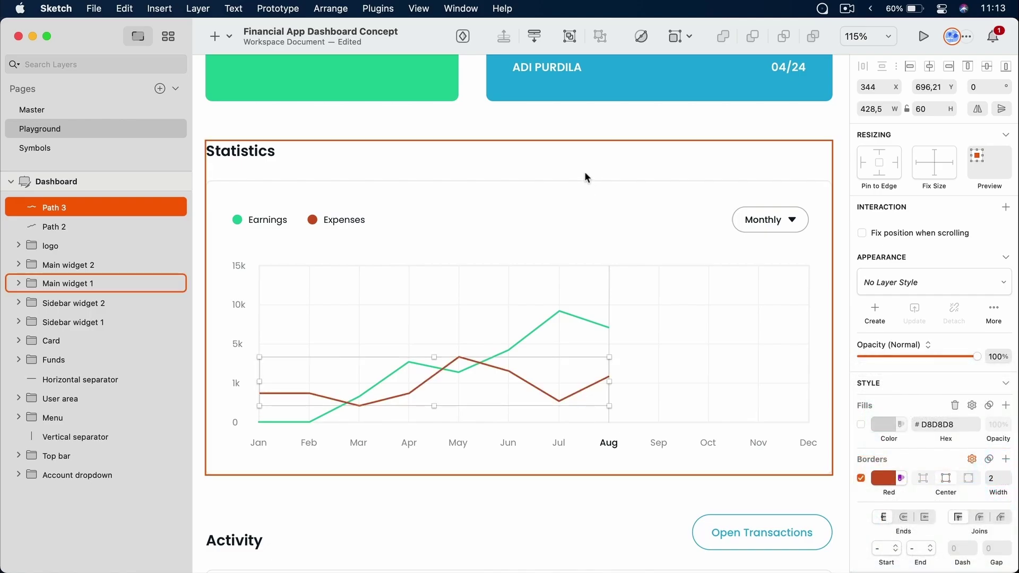
left_click(571, 134)
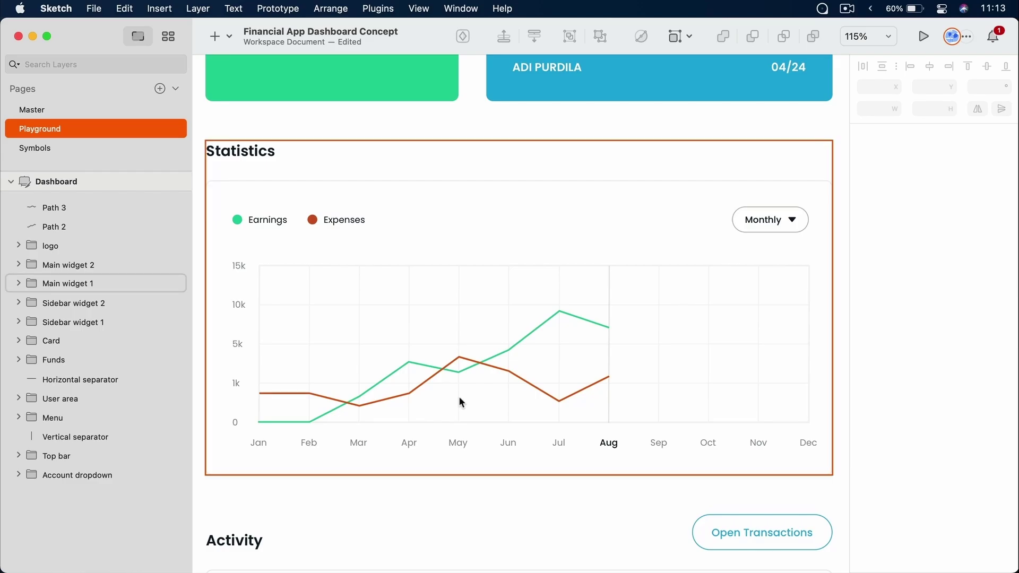
Edit the green Earnings line and nudge its April point slightly
left_click(552, 316)
double_click(551, 315)
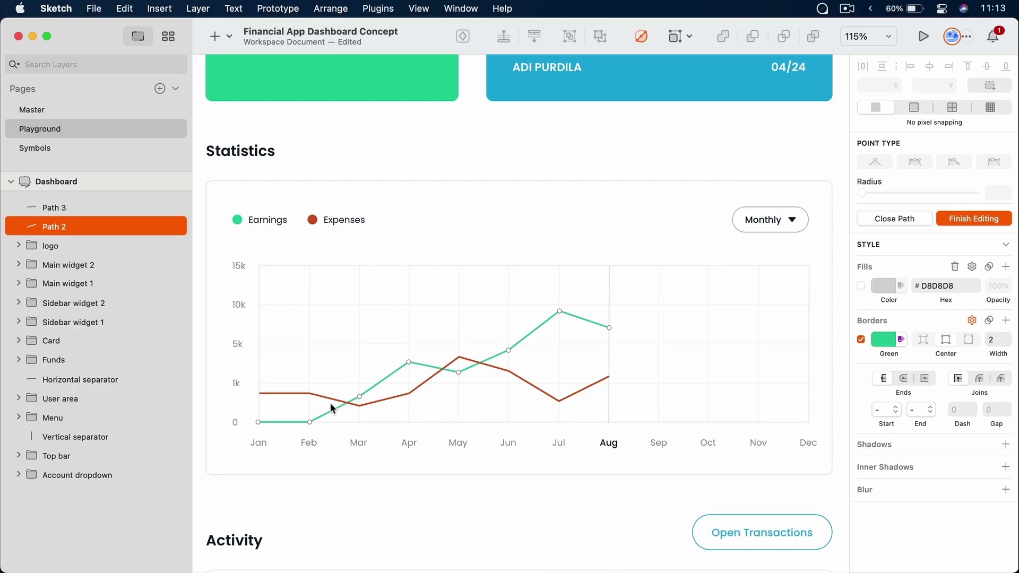
scroll(424, 373, "up", 5)
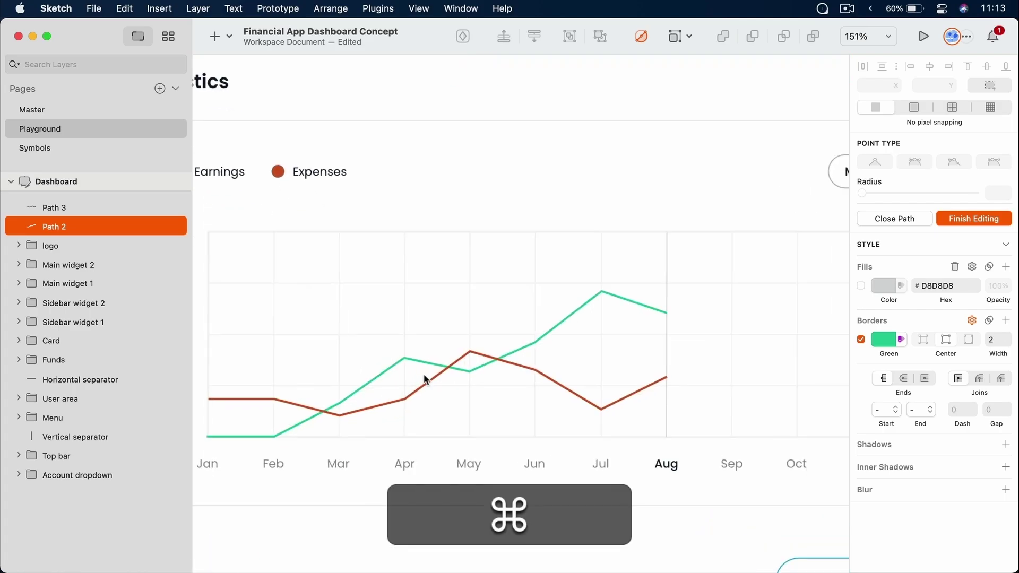
scroll(425, 375, "up", 7)
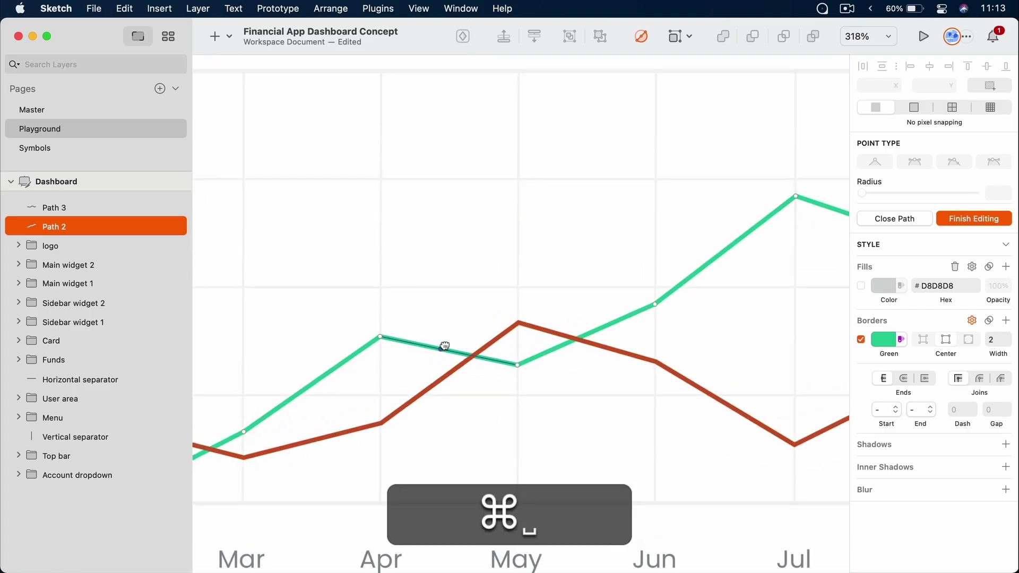
left_click_drag(446, 285, 593, 311)
left_click(533, 297)
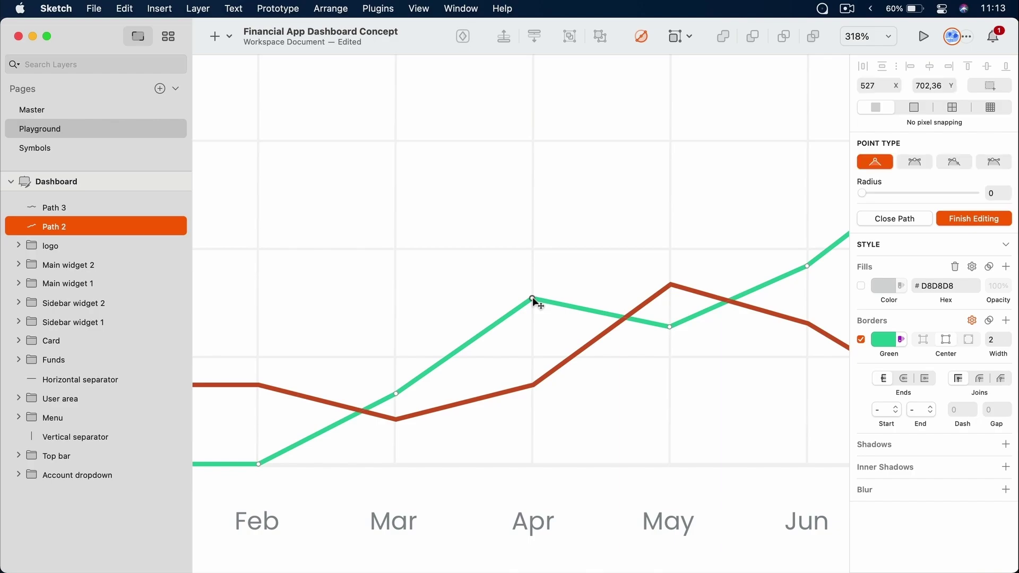
mouse_move(533, 298)
left_mouse_down()
mouse_move(534, 268)
mouse_move(533, 353)
mouse_move(533, 278)
mouse_move(533, 338)
mouse_move(534, 279)
mouse_move(532, 301)
left_mouse_up()
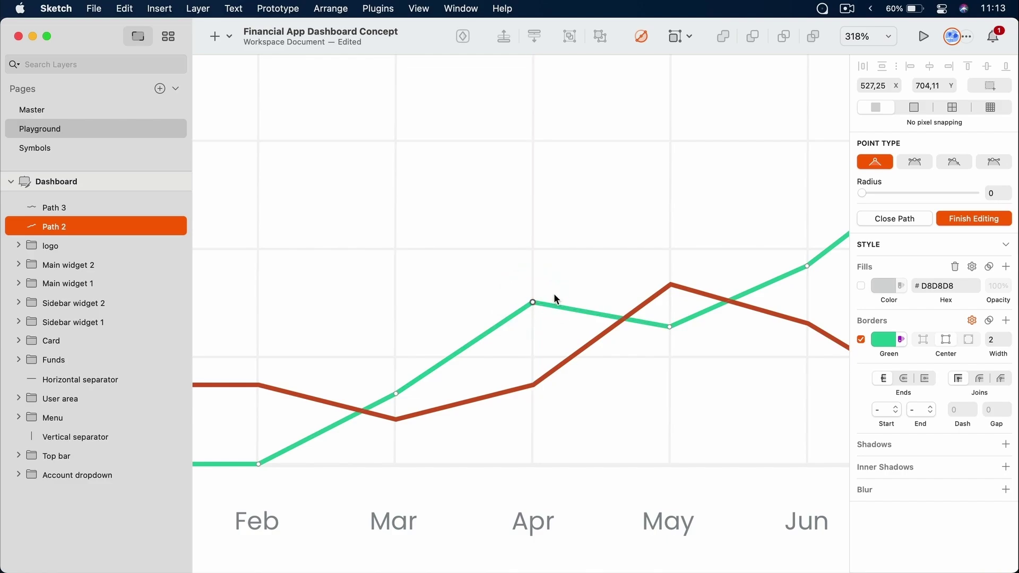
Round all corners of the green line to radius 32 for a smooth curve
left_click_drag(866, 192, 896, 193)
left_click_drag(896, 188, 879, 189)
key("super+a")
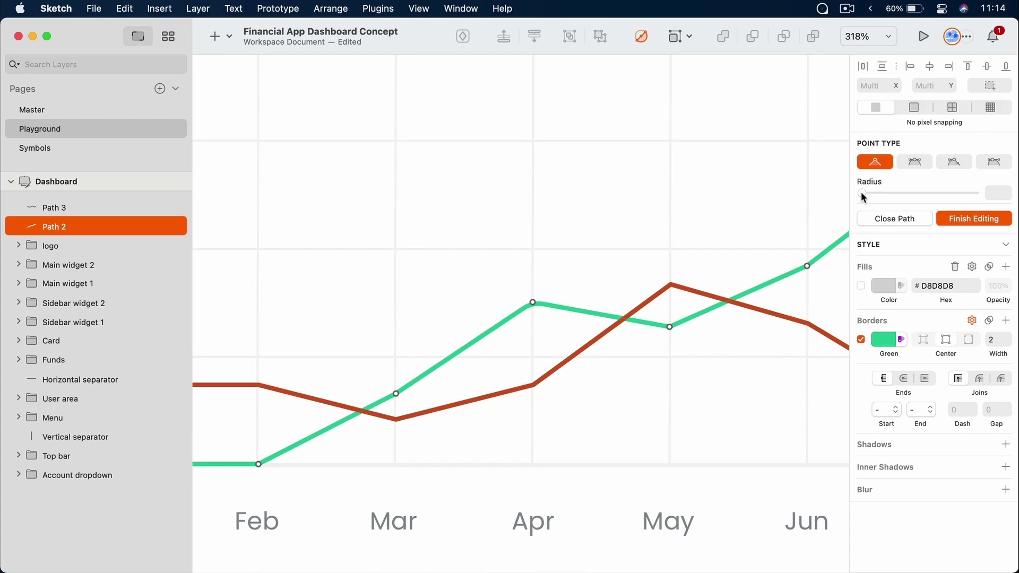
left_click_drag(862, 194, 899, 190)
left_click(982, 218)
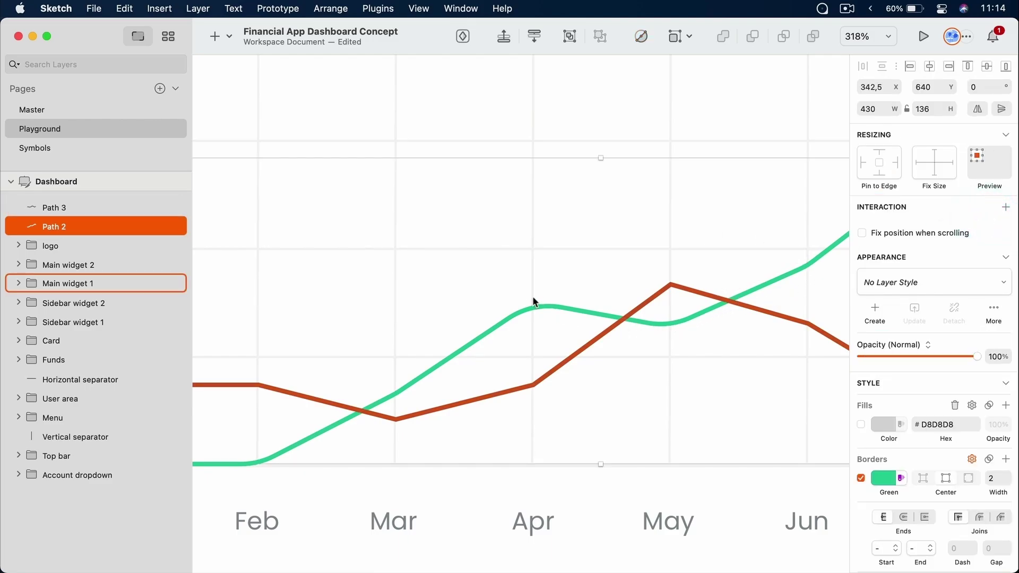
Select the green line inside Main widget 1 and undo its corner rounding with two undos
left_click(666, 352)
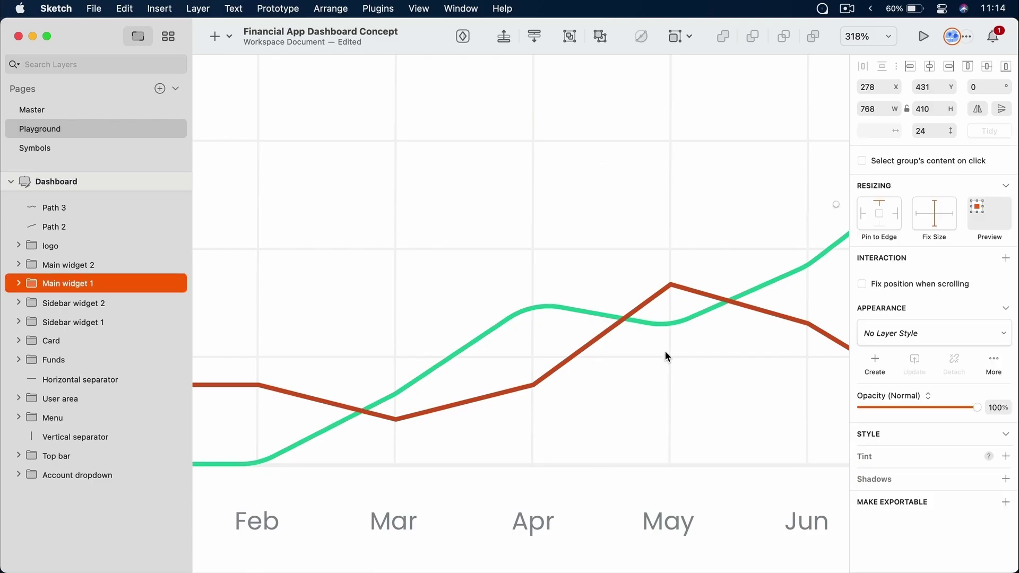
scroll(665, 350, "up", 5)
scroll(664, 351, "down", 5)
scroll(664, 351, "down", 5)
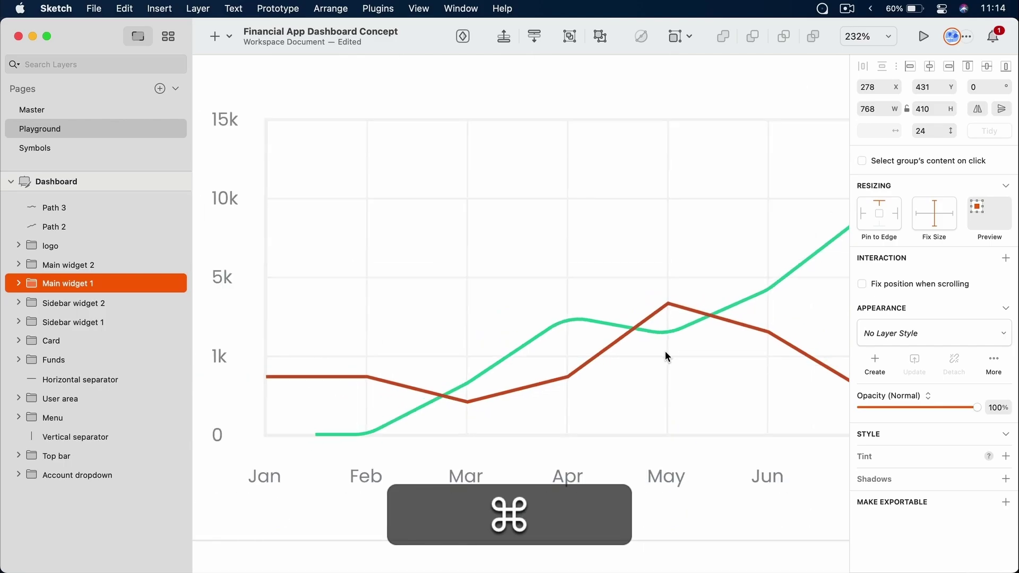
scroll(664, 351, "up", 6)
scroll(665, 350, "down", 1)
scroll(664, 350, "down", 3)
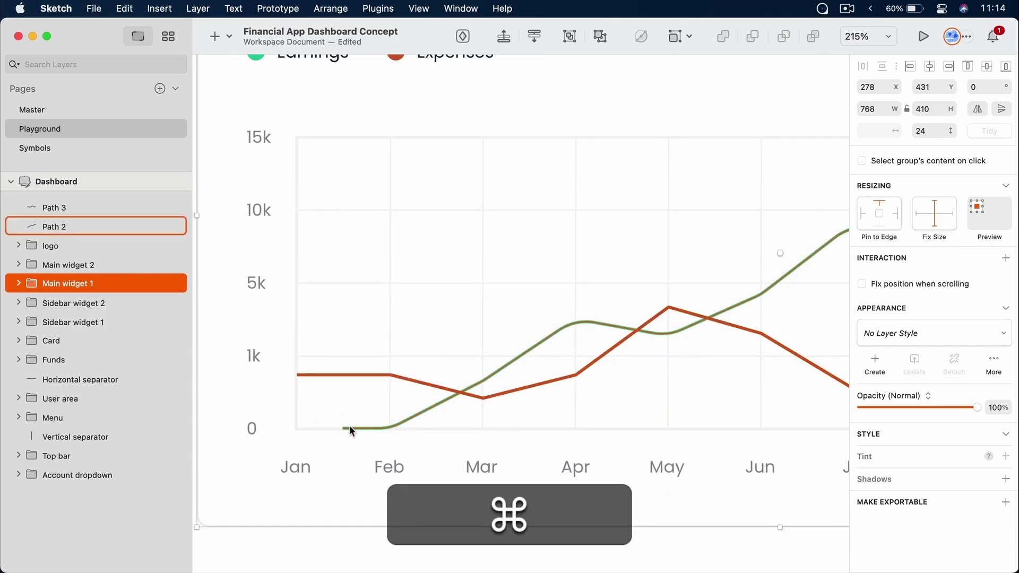
left_click(349, 425, "super")
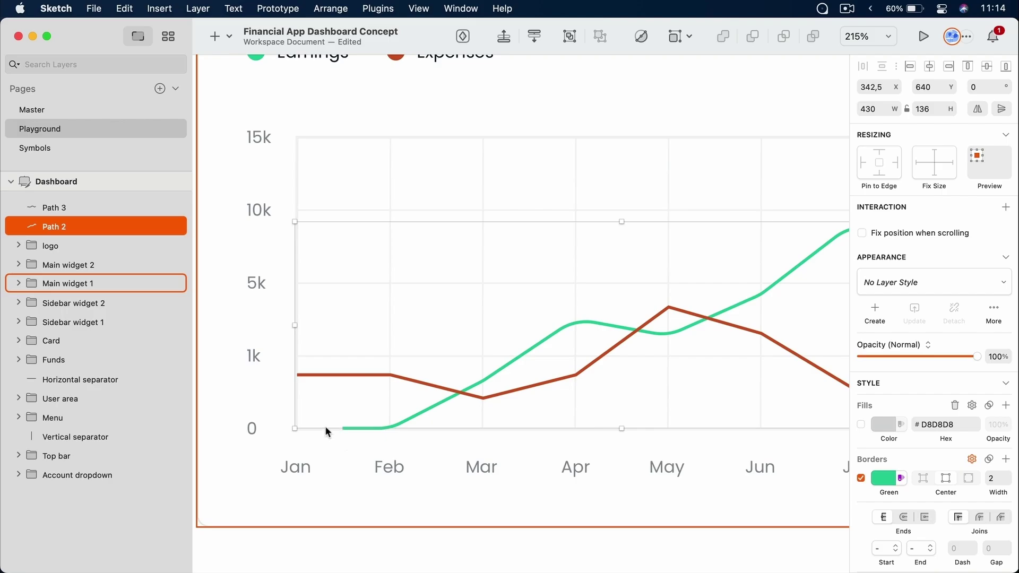
key("super+z")
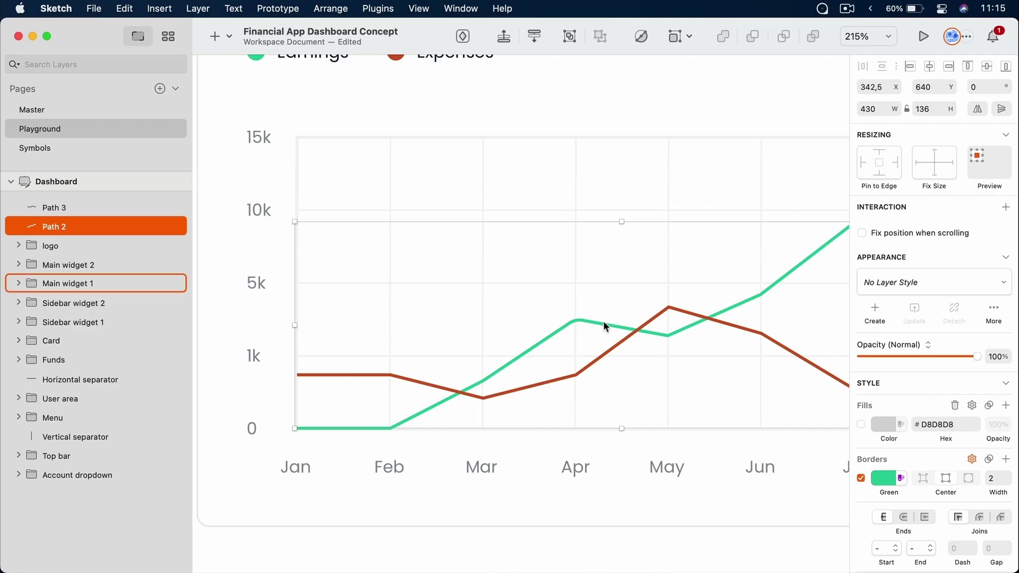
key("super")
key("super+z")
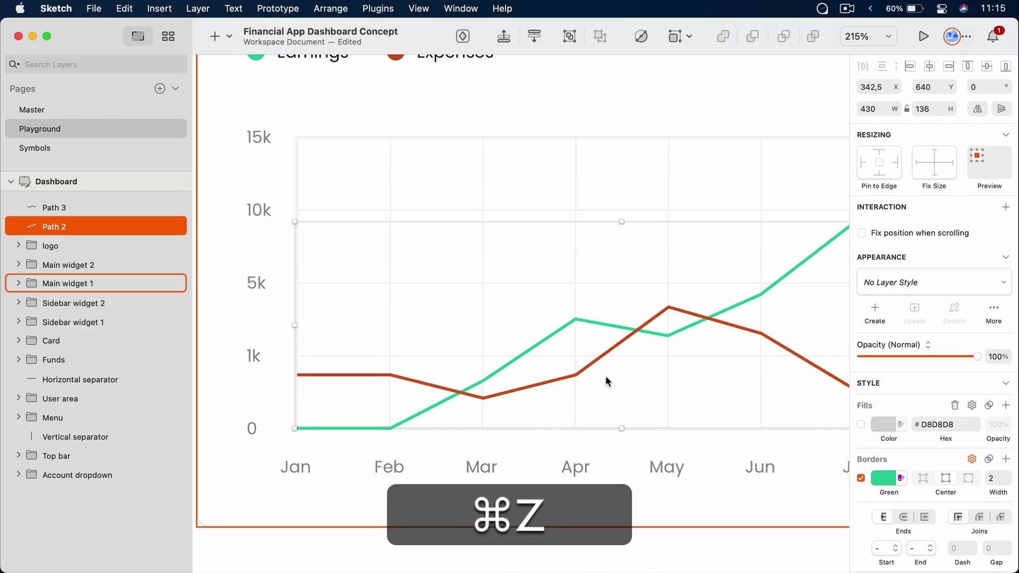
Select the Main widget 1 group and zoom to show the whole chart card
left_click(618, 407)
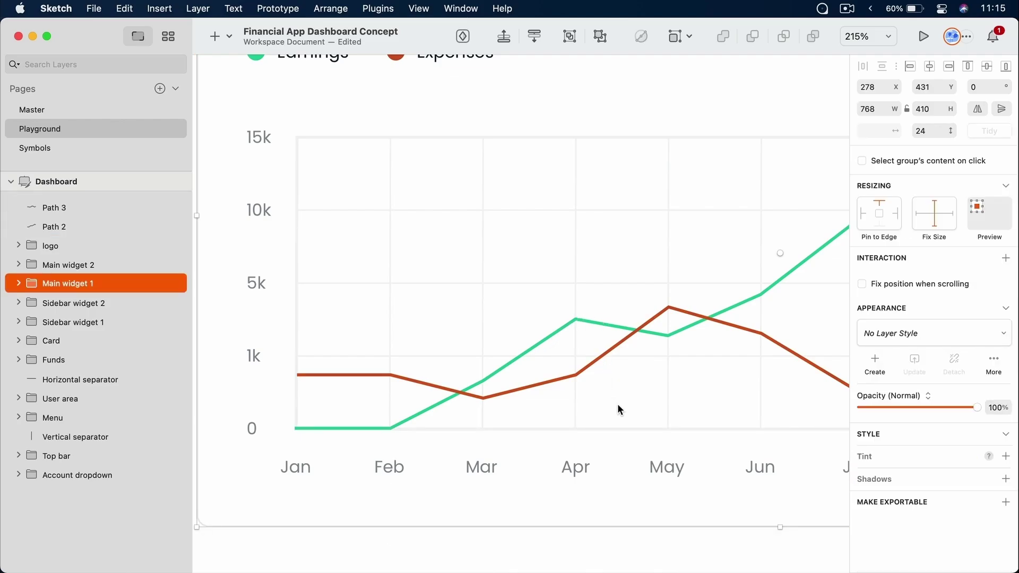
key("super")
scroll(610, 359, "up", 3)
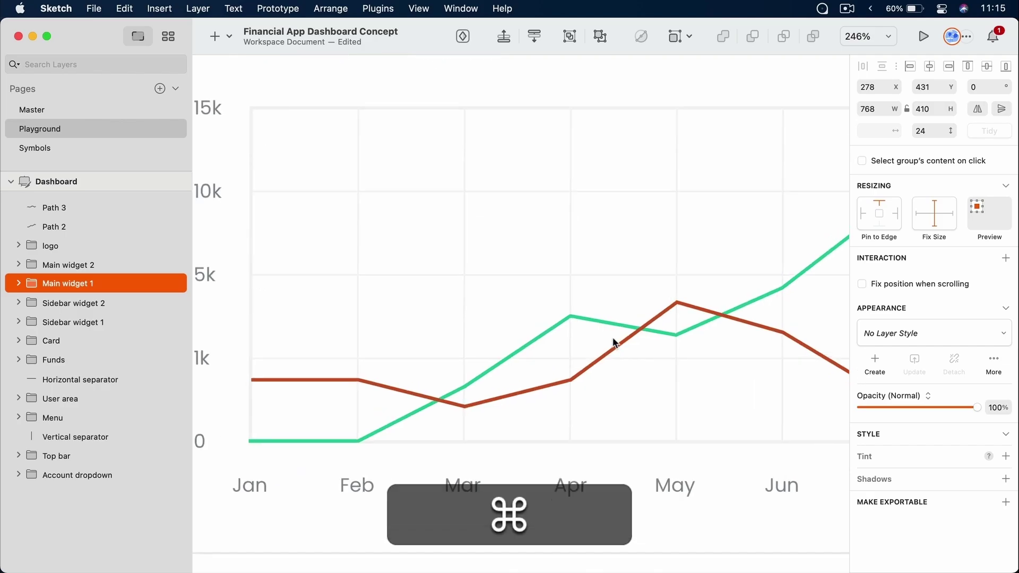
scroll(612, 338, "down", 5)
Zoom out and pan up to center the blue VISA card, then deselect everything
scroll(613, 339, "down", 3)
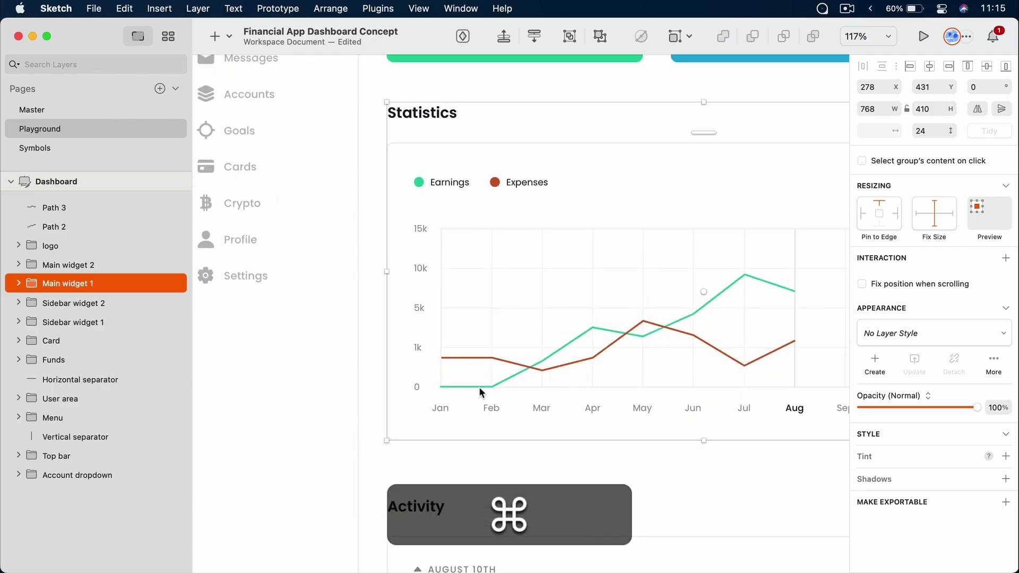
key("space")
left_click_drag(582, 343, 433, 336)
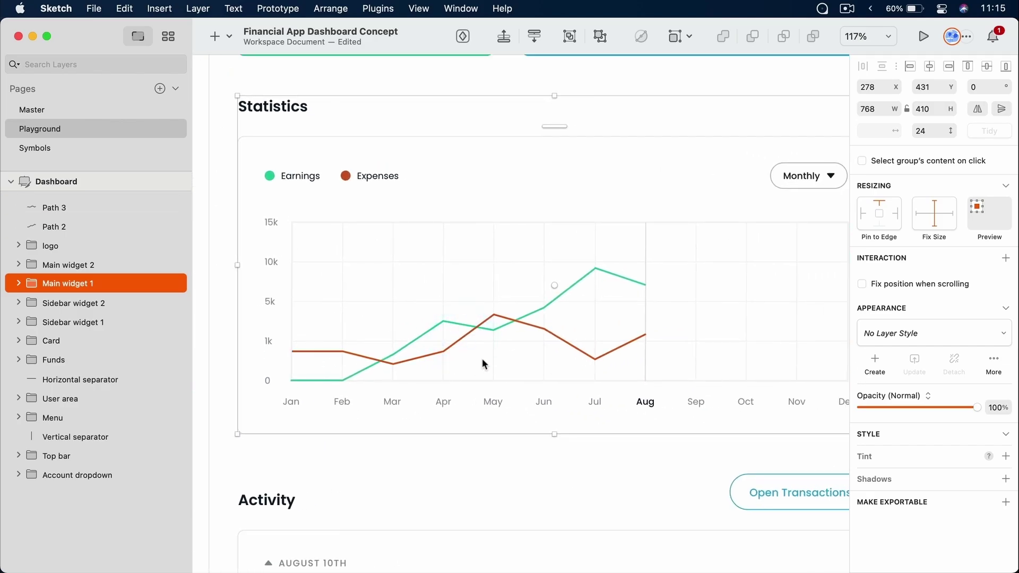
scroll(715, 351, "up", 5)
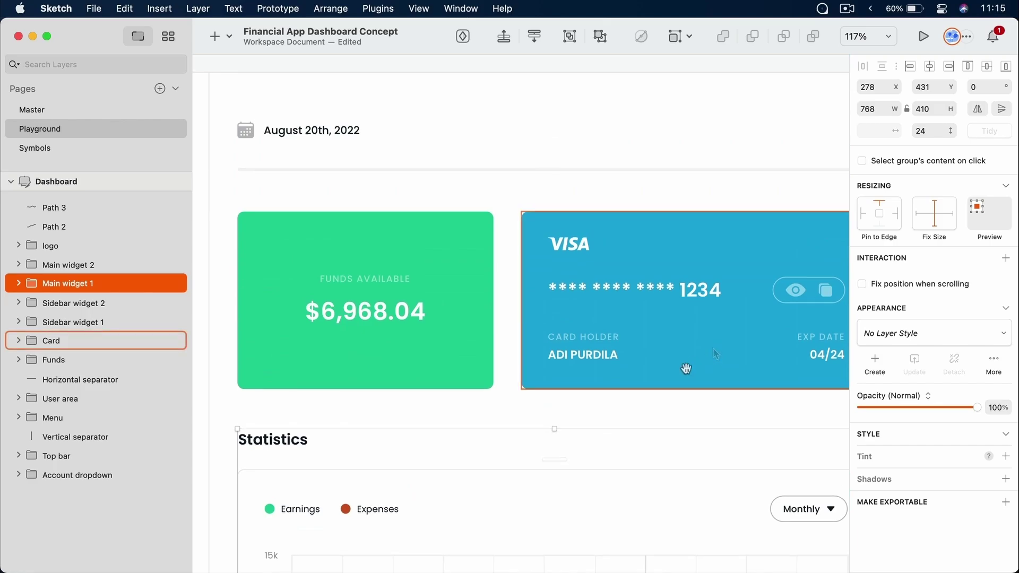
key("space")
left_click_drag(713, 348, 511, 301)
scroll(498, 361, "up", 5)
key("space")
left_click_drag(514, 364, 519, 413)
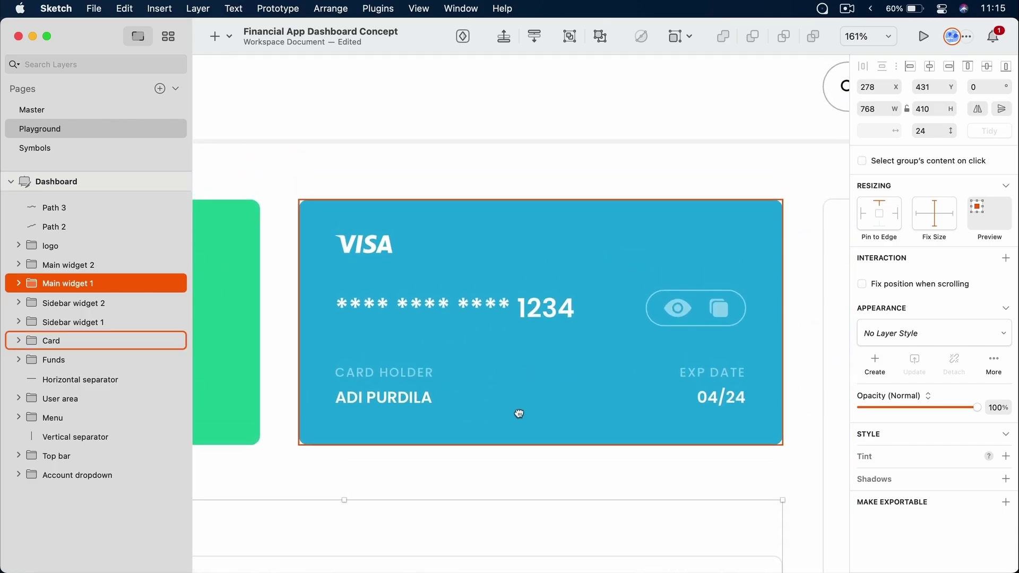
left_click(506, 174)
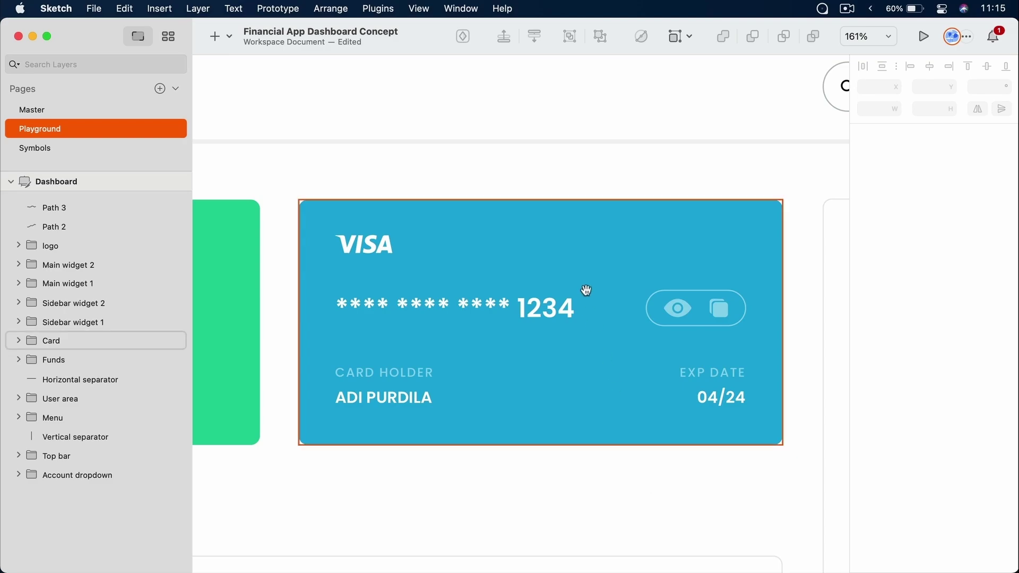
scroll(617, 243, "down", 3)
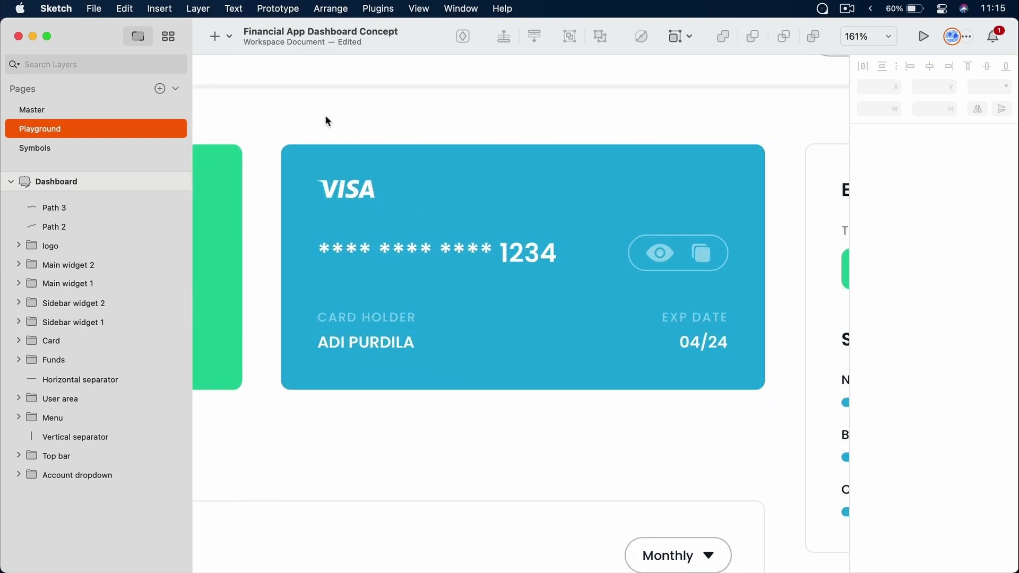
Start a vector path above the VISA card's left edge, adding curved points across and right of the card
left_click(229, 37)
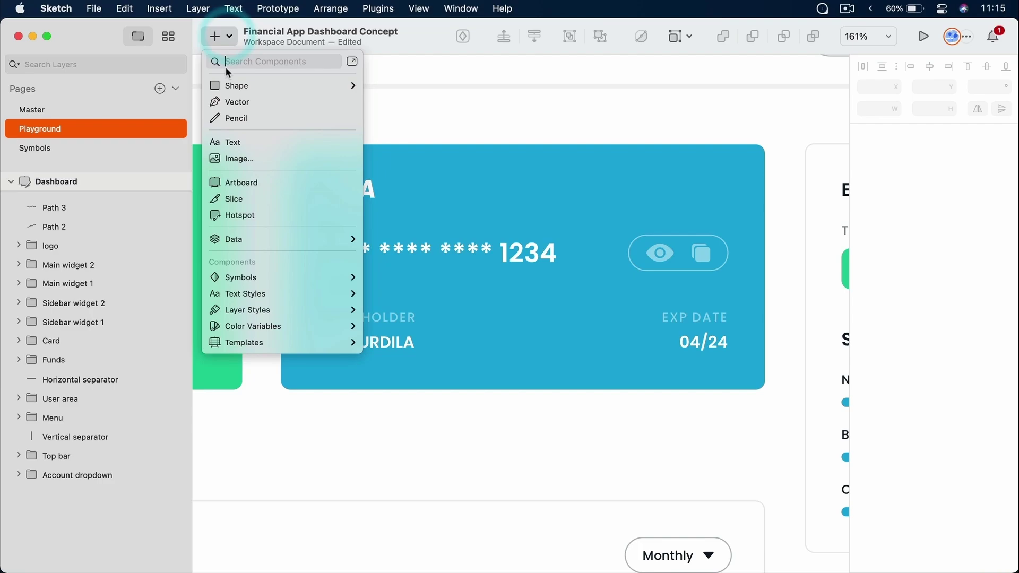
left_click(230, 98)
left_click(337, 107)
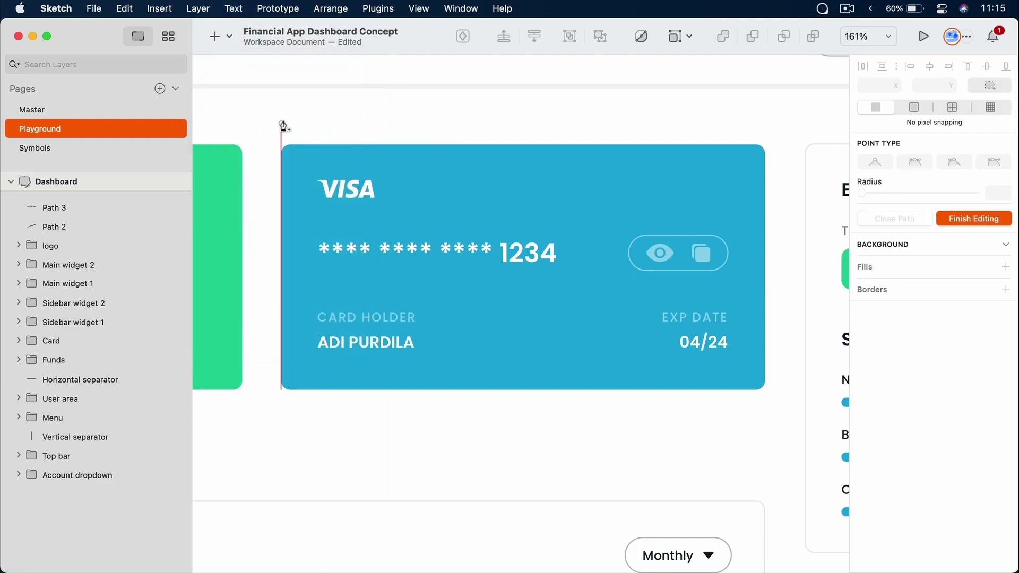
left_click(282, 111)
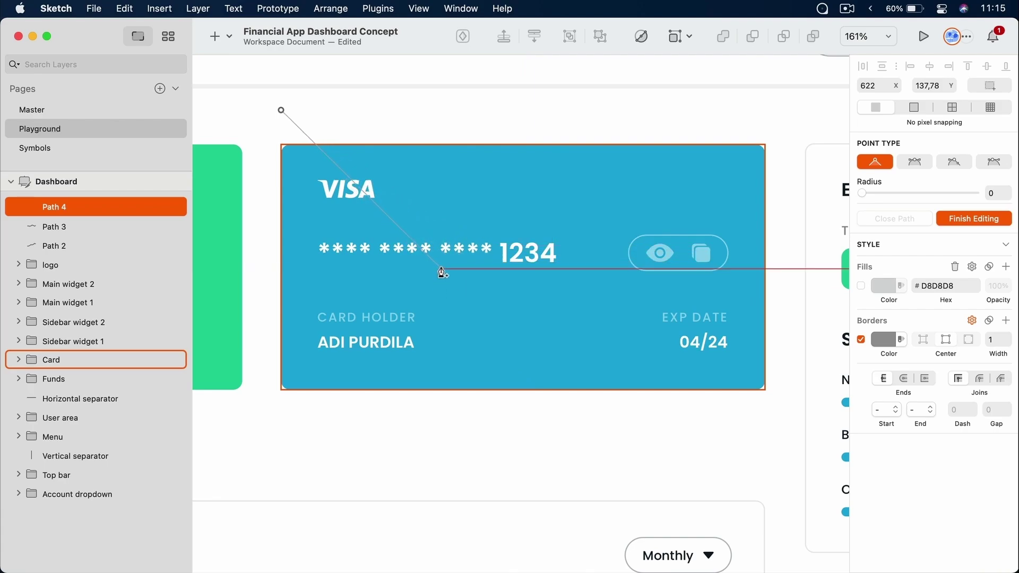
left_click_drag(438, 267, 565, 290)
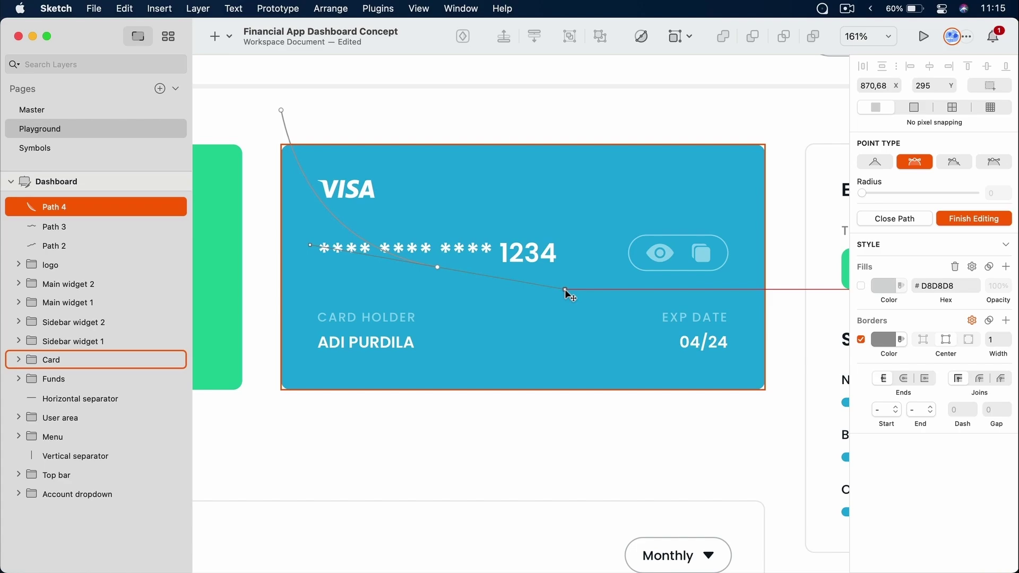
left_click_drag(629, 317, 660, 342)
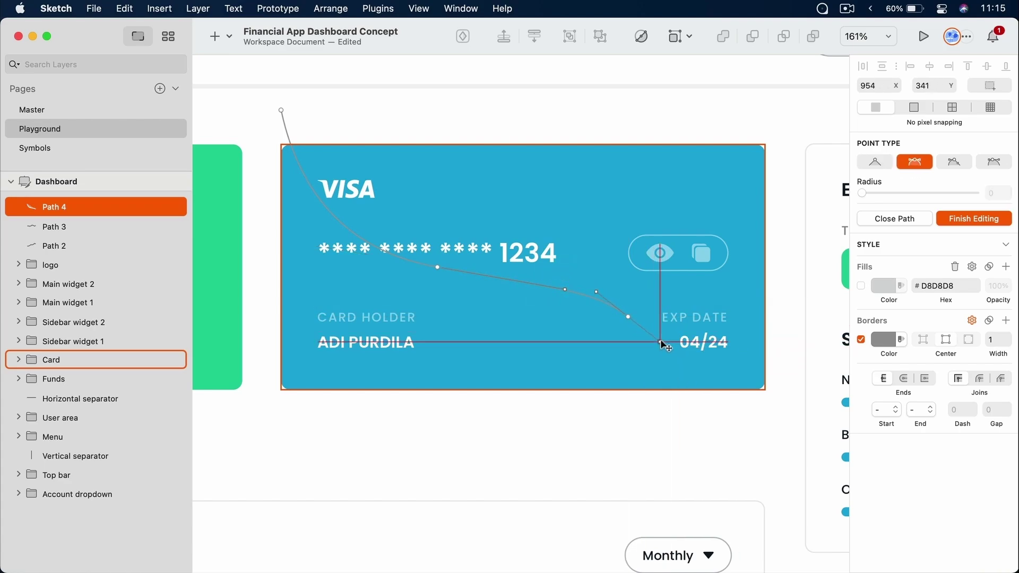
left_click_drag(701, 430, 672, 454)
Add corner points below and left of the card and close the shape at its start
left_click(481, 452)
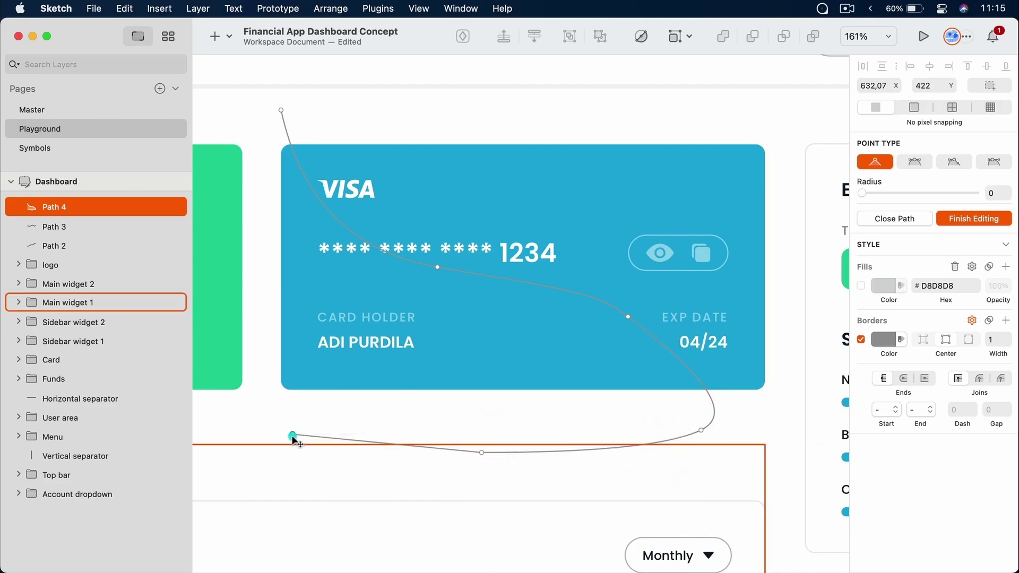
left_click(293, 435)
left_click(259, 301)
left_click(254, 151)
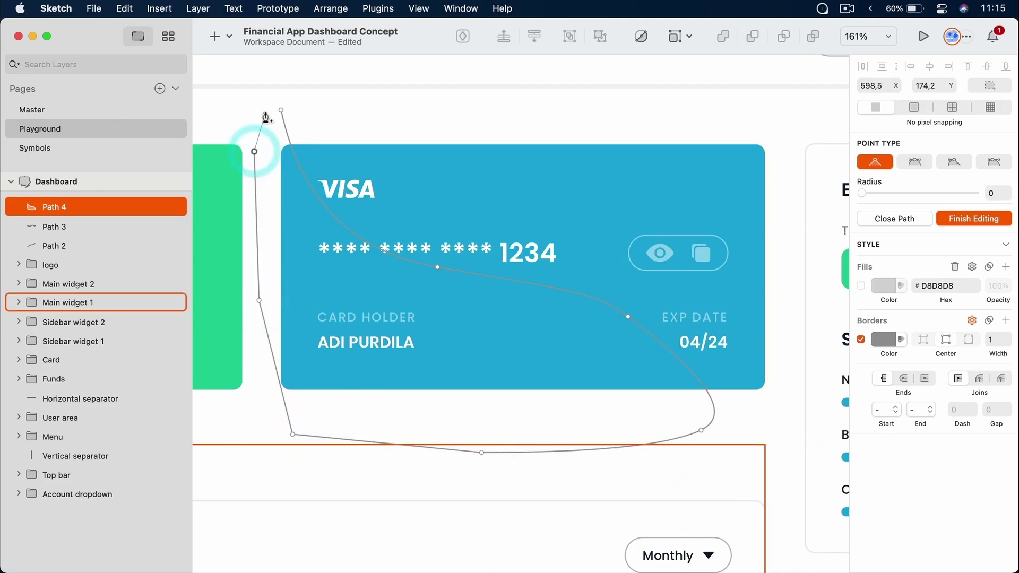
left_click(281, 111)
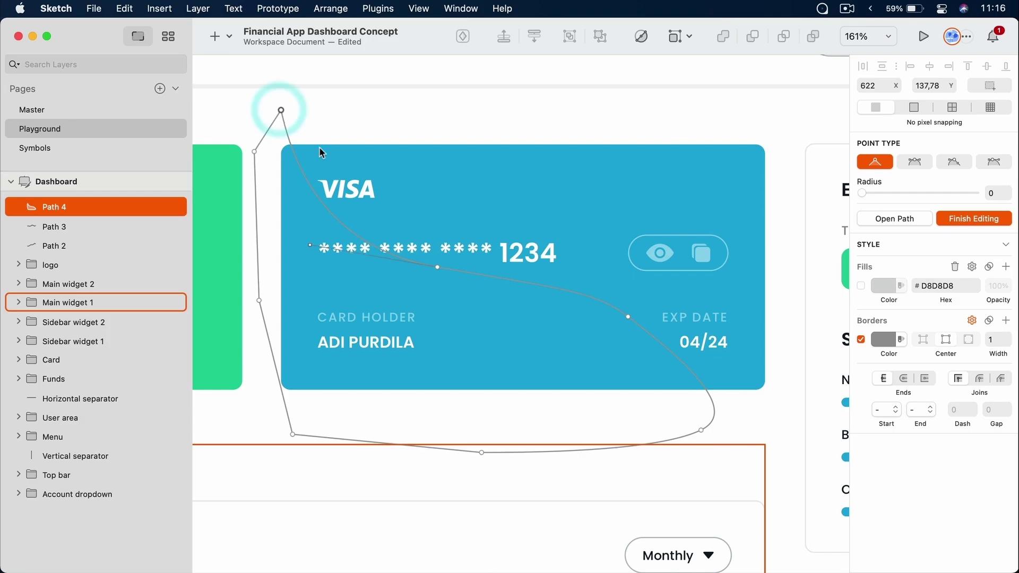
key("Escape")
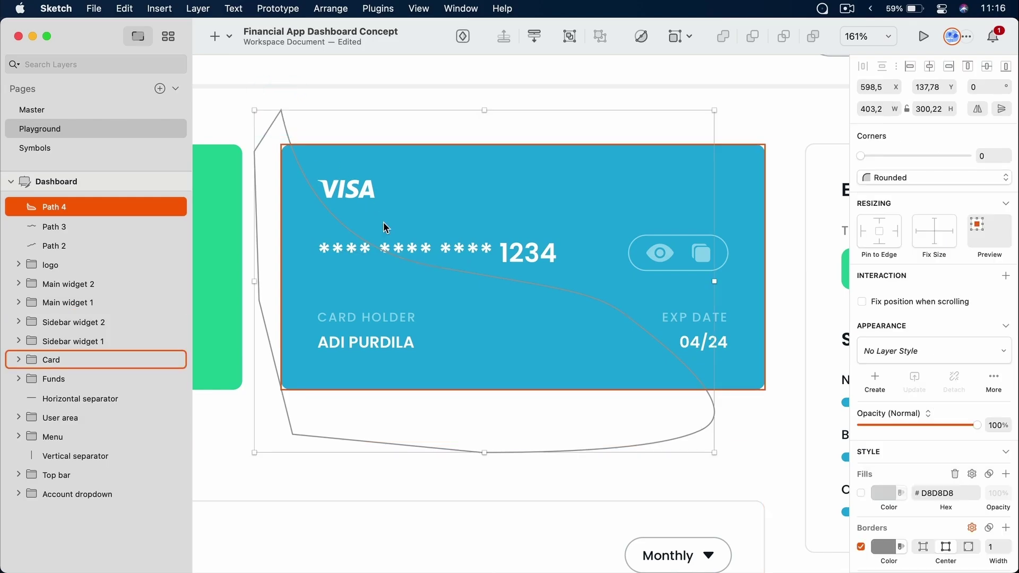
Remove Path 4's border and give it a black #000000 fill at 13% opacity
scroll(895, 414, "down", 3)
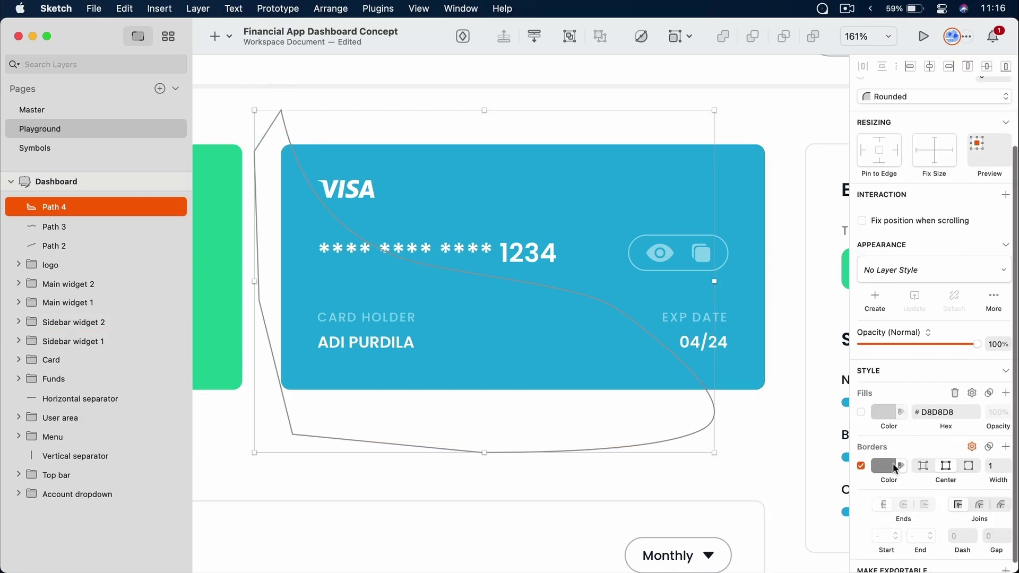
left_click(862, 466)
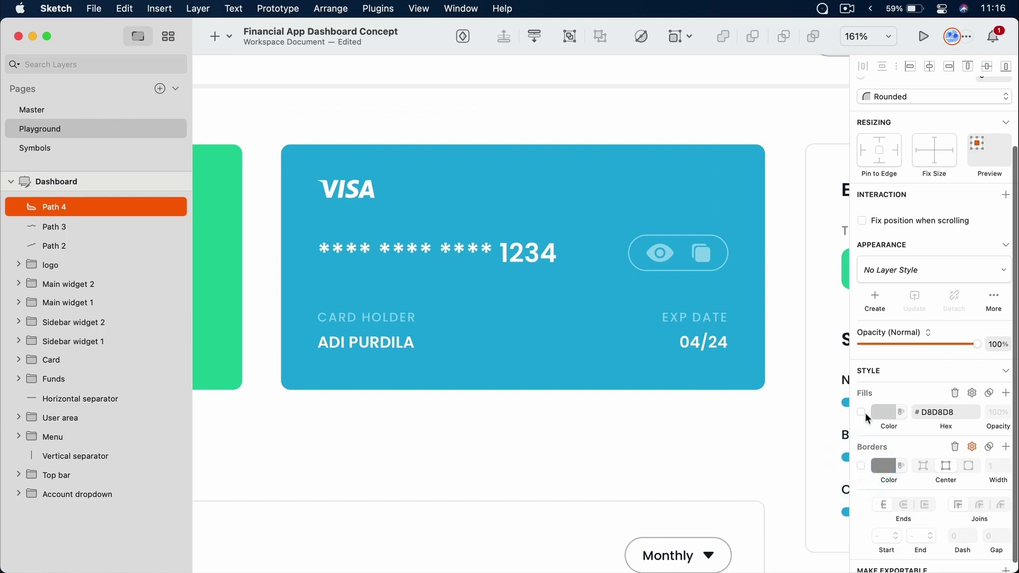
left_click(861, 412)
left_click(885, 414)
left_click_drag(885, 431, 832, 518)
left_click_drag(981, 522, 894, 523)
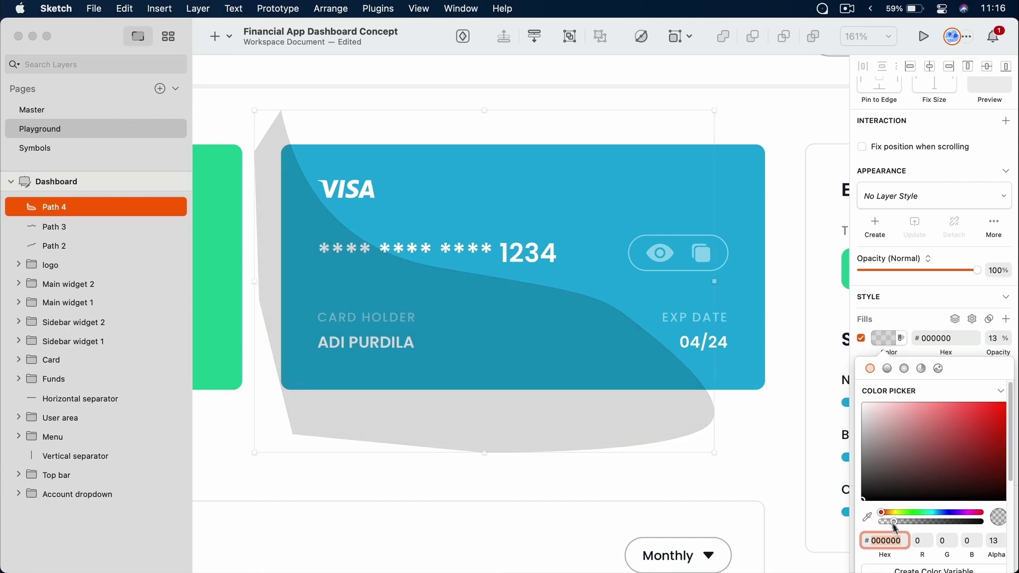
Reshape Path 4's points into an S-curved wave sweeping across the card
double_click(441, 417)
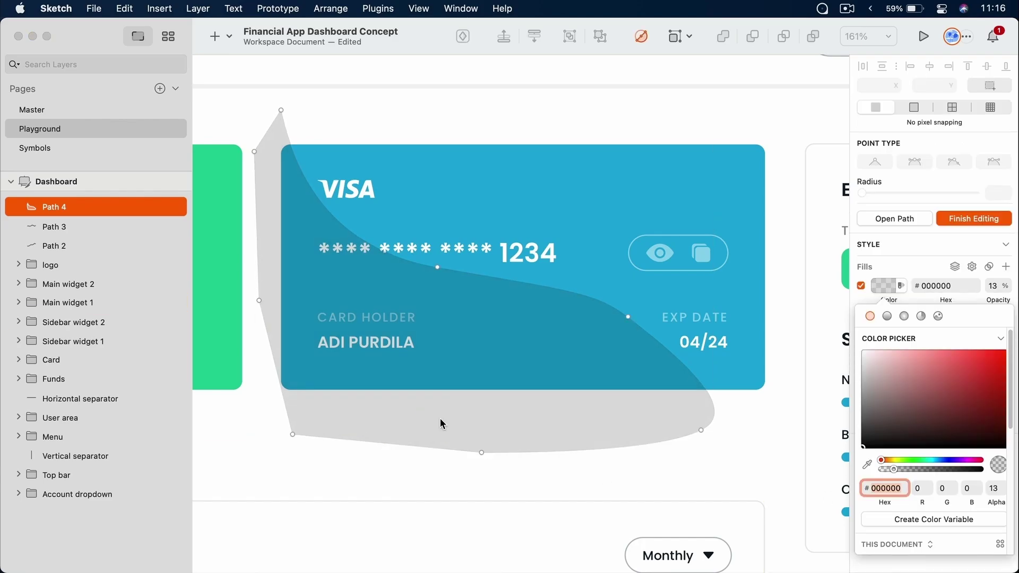
left_click_drag(292, 434, 263, 441)
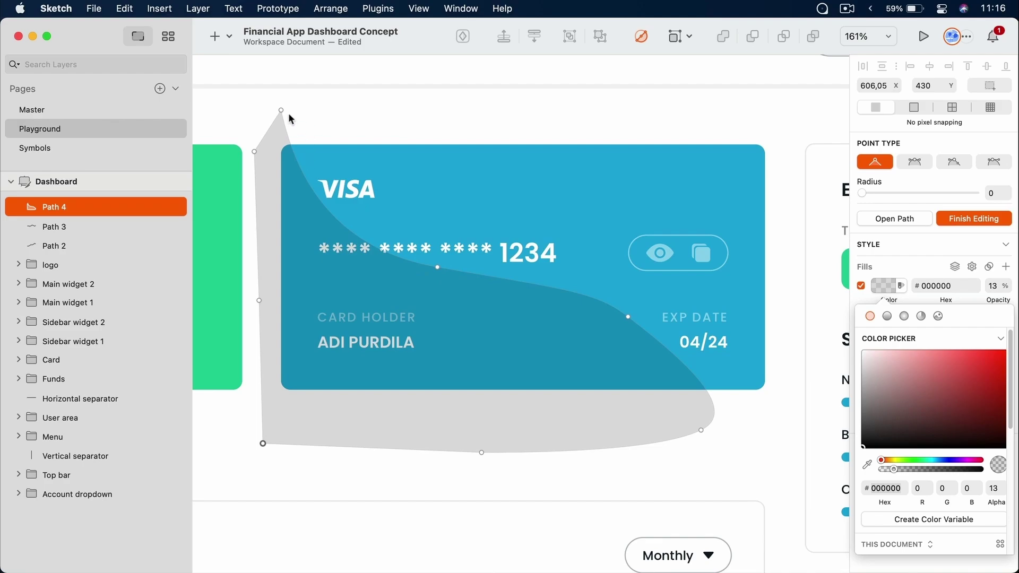
left_click_drag(282, 110, 337, 98)
left_click(439, 269)
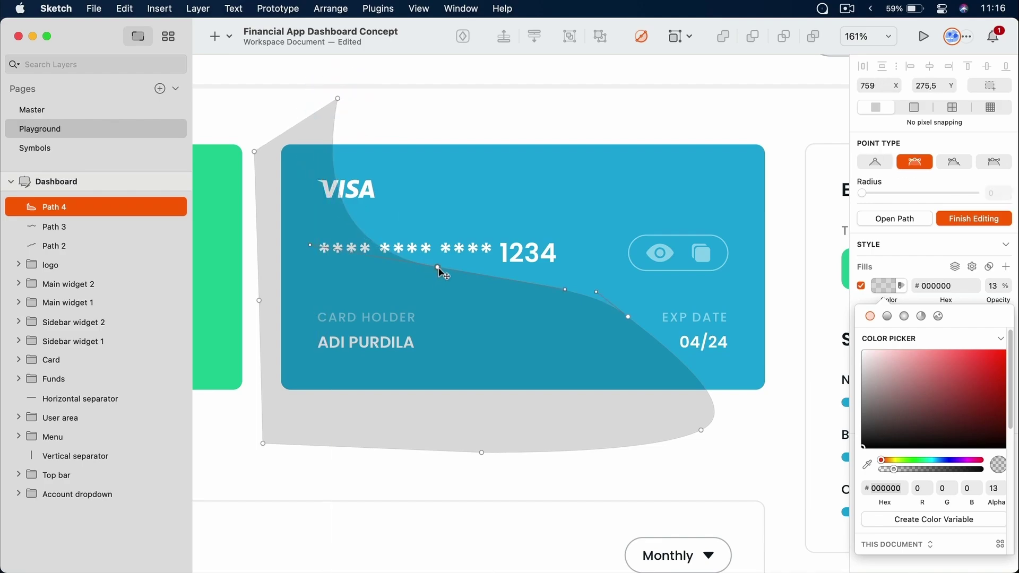
left_click_drag(439, 272, 438, 275)
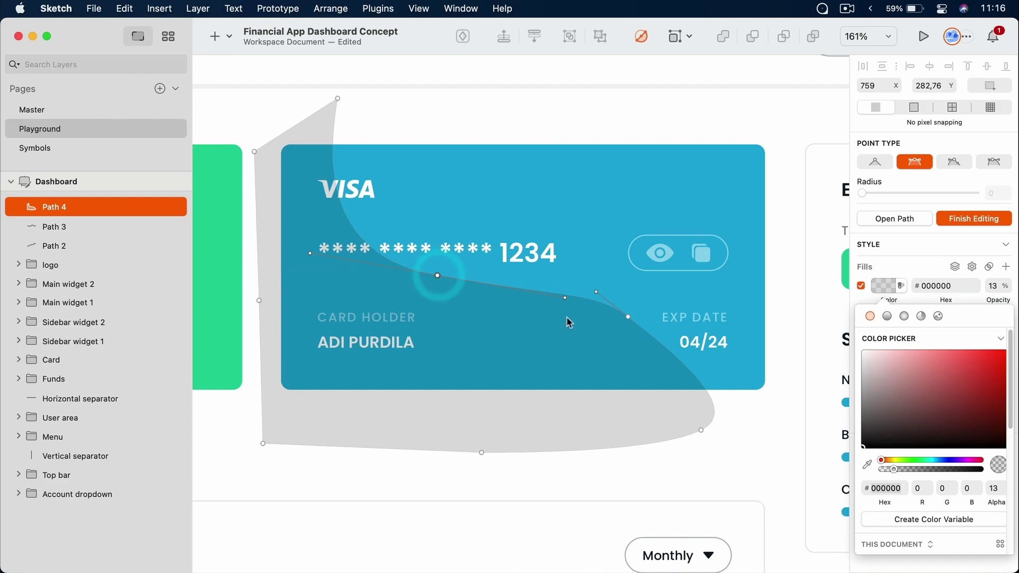
left_click_drag(565, 298, 570, 276)
left_click_drag(701, 430, 624, 435)
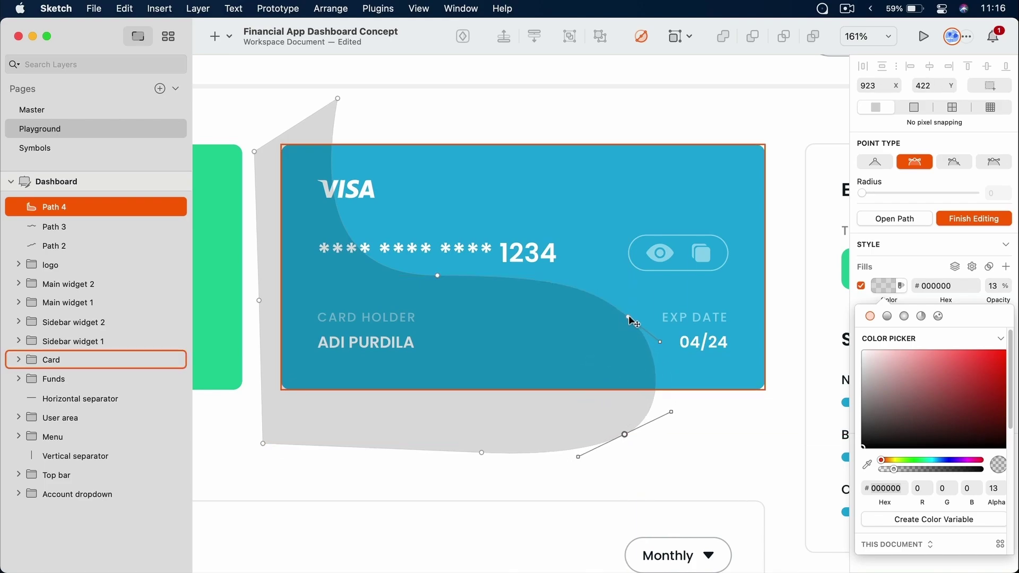
mouse_move(628, 317)
left_mouse_down()
mouse_move(593, 319)
mouse_move(636, 309)
left_mouse_up()
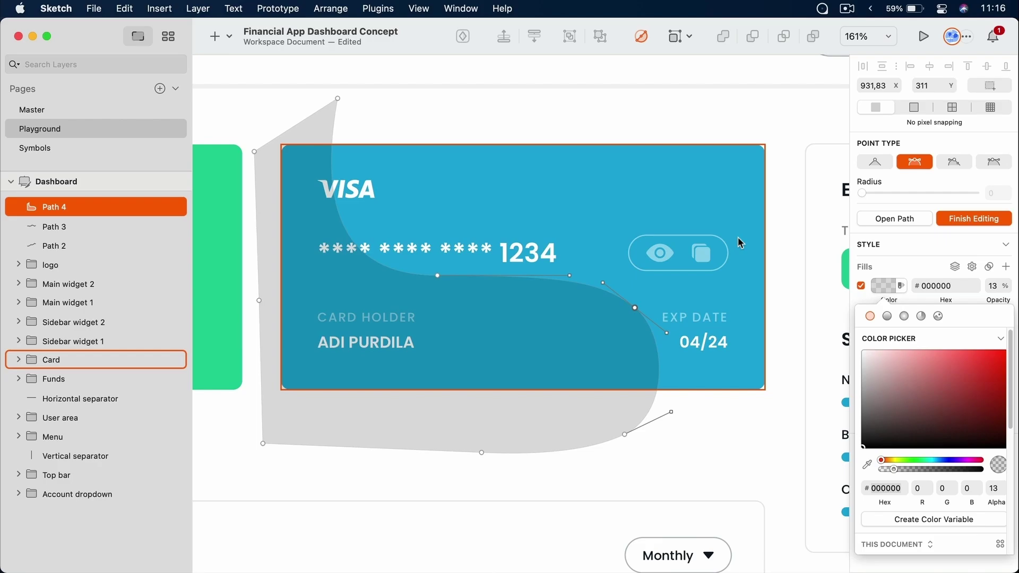
key("Escape")
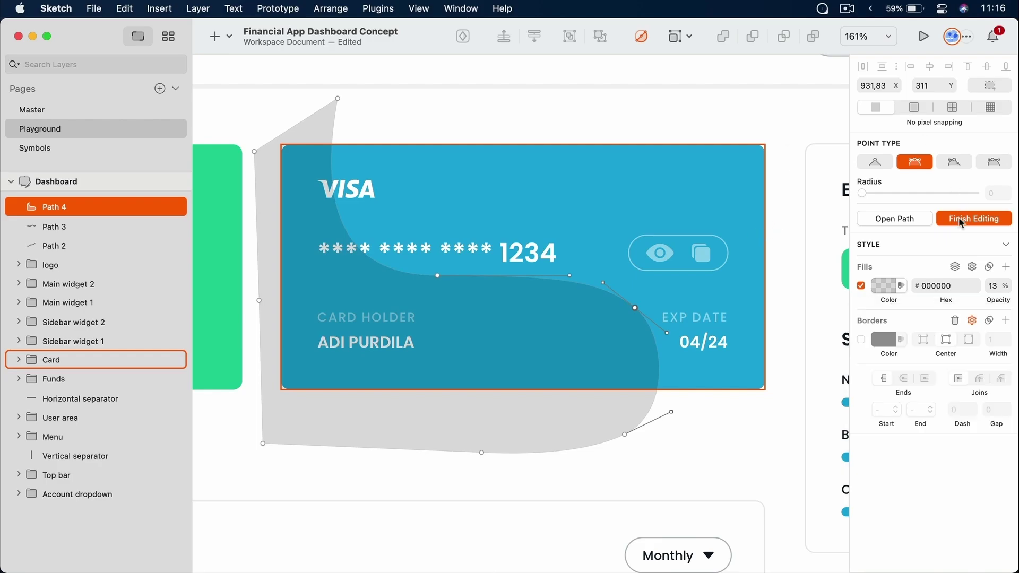
left_click(962, 220)
left_click(803, 112)
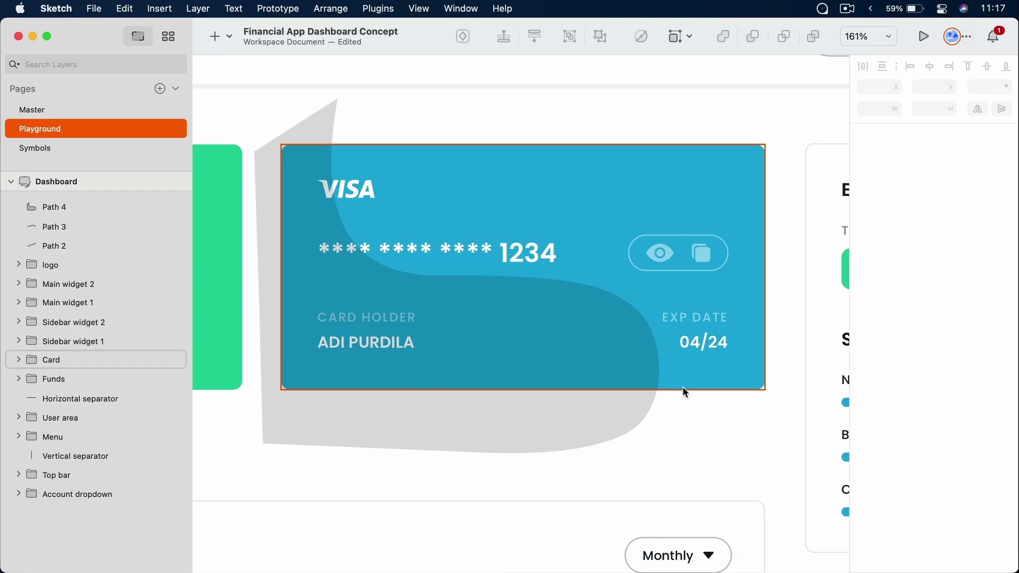
Move Path 4 into the Card group and Path 3 and Path 2 into Main widget 1
left_click(579, 309, "super")
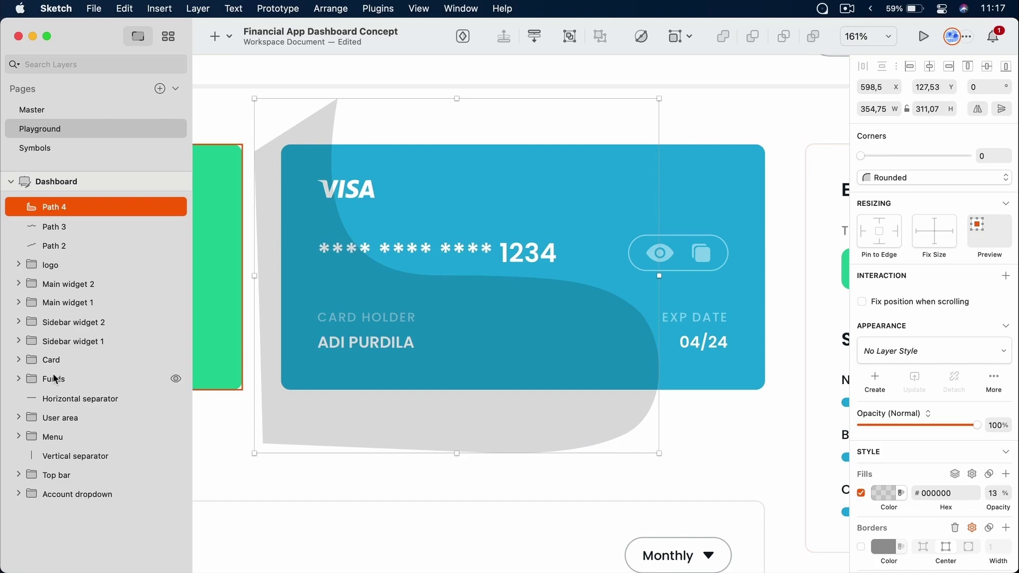
left_click_drag(72, 201, 65, 357)
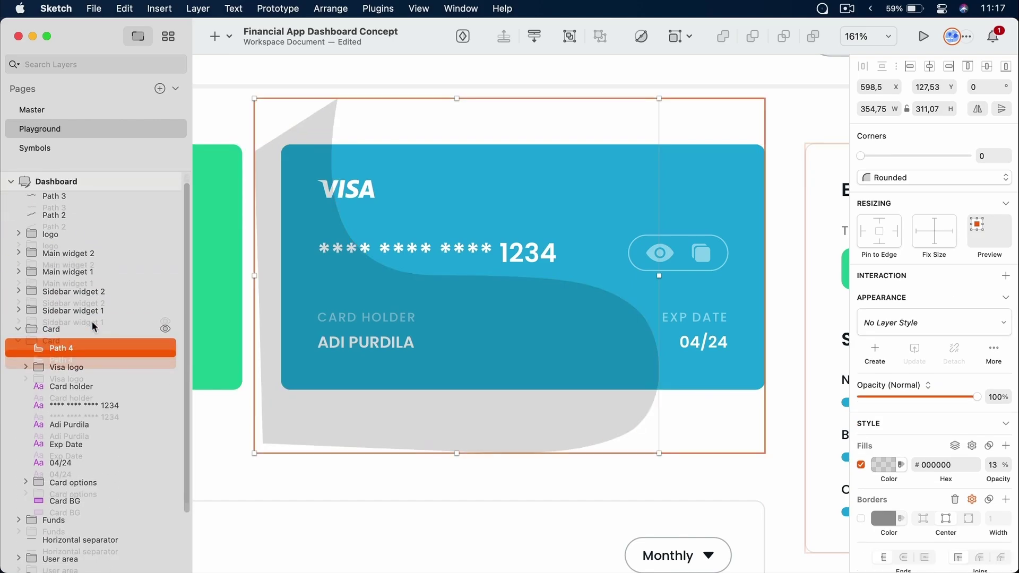
left_click(87, 207)
left_click(78, 222, "shift")
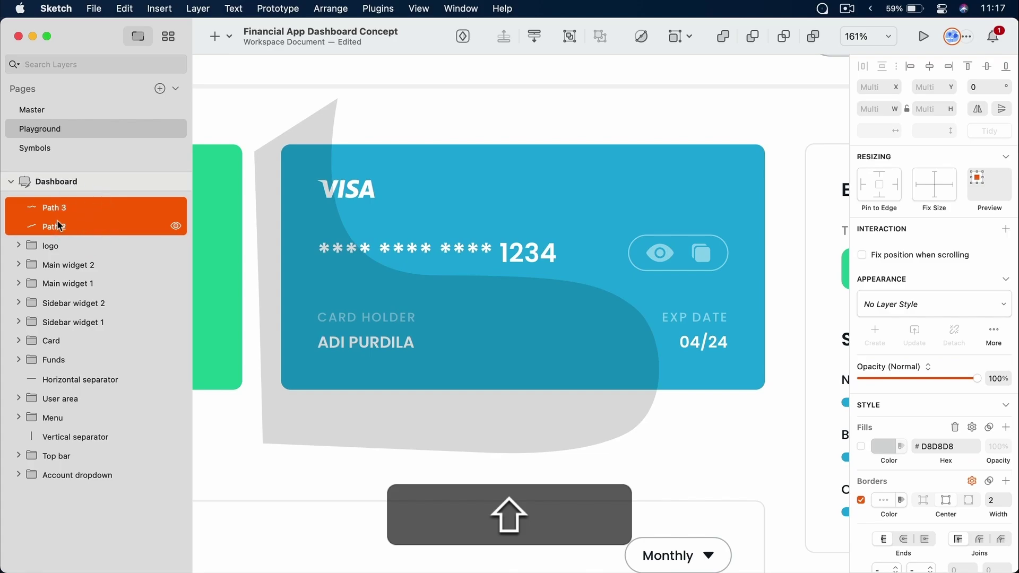
left_click_drag(57, 220, 62, 227)
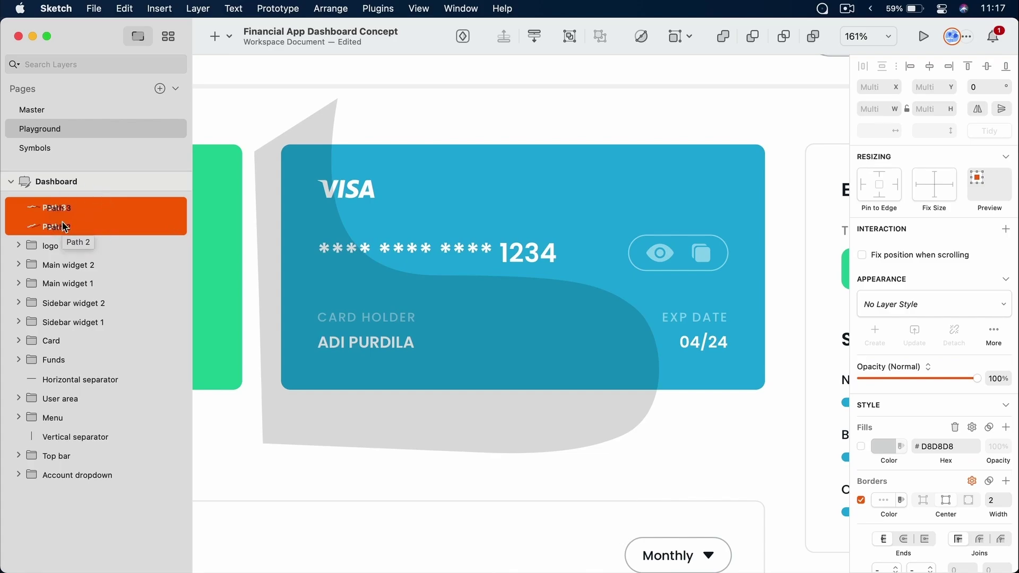
left_click_drag(63, 226, 69, 283)
Restack Path 4 so it sits just above Card BG, then select Card BG
scroll(480, 298, "down", 10)
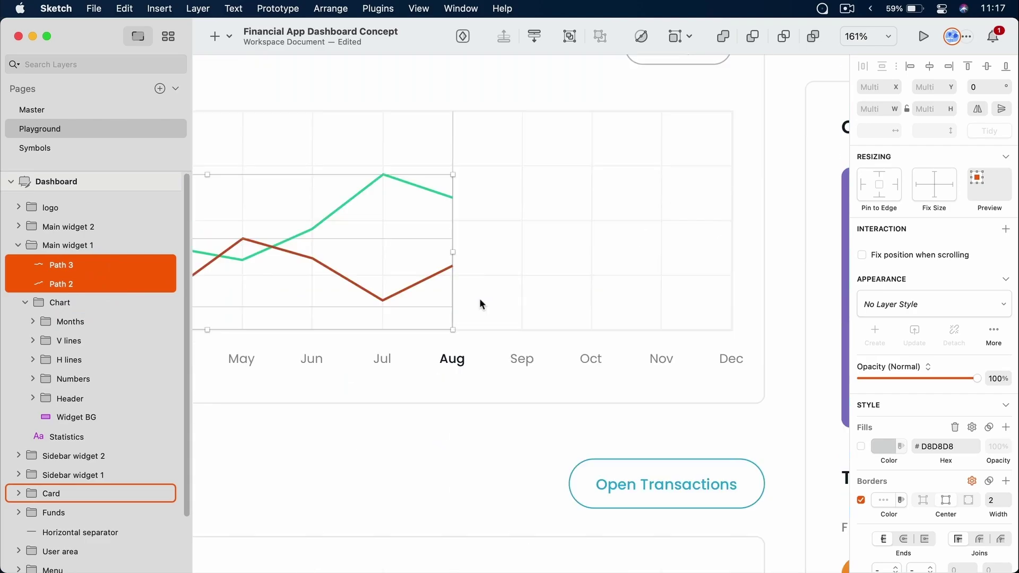
scroll(480, 298, "up", 15)
scroll(479, 298, "down", 5)
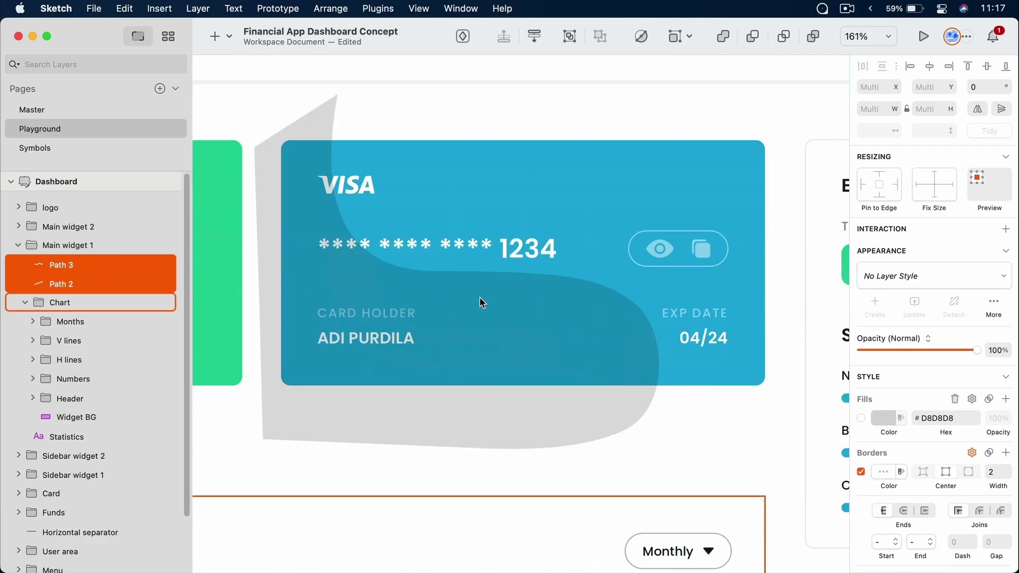
left_click(522, 315, "super")
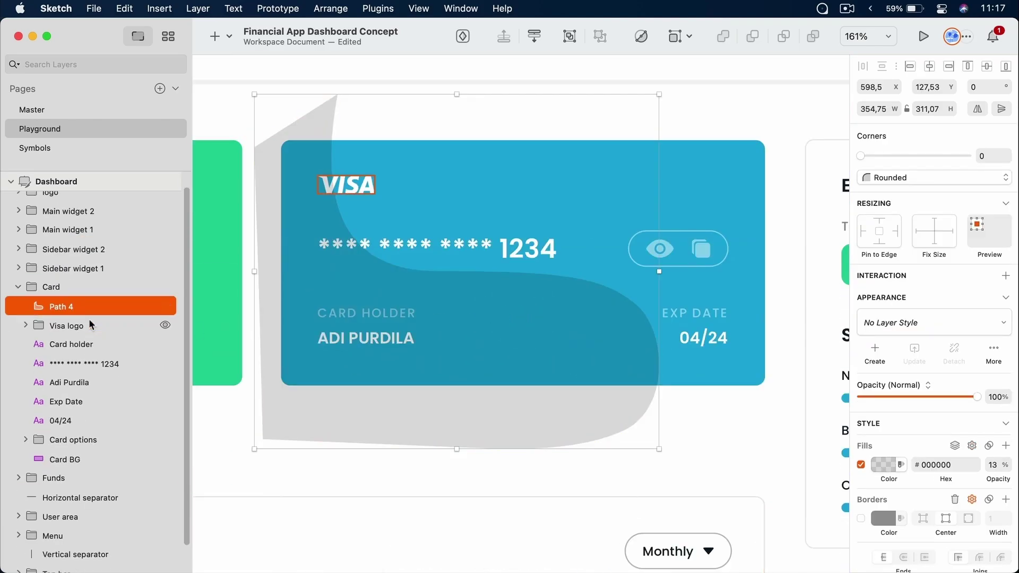
scroll(88, 318, "down", 2)
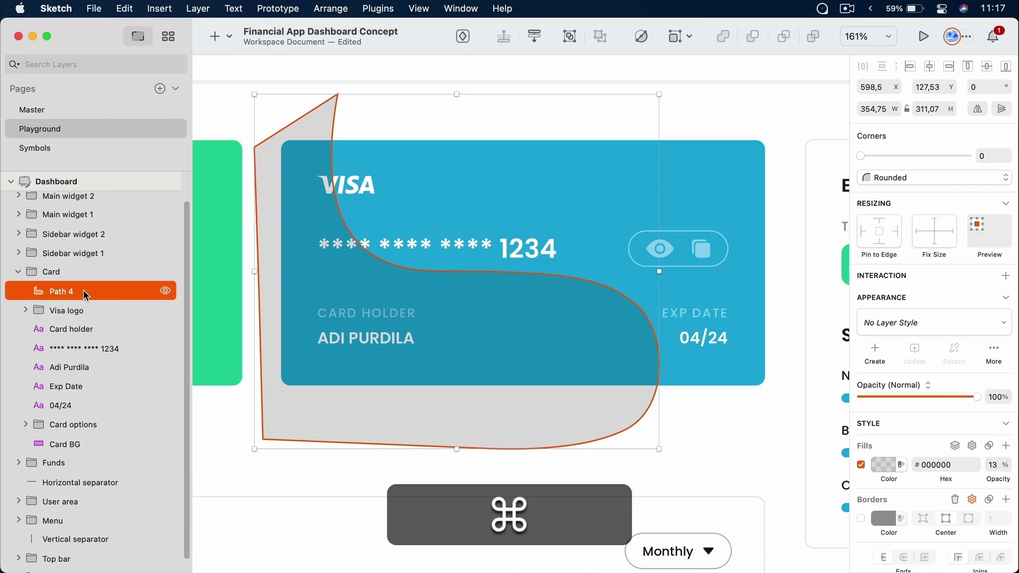
key("super+bracketright")
key("super+bracketleft")
key("super+bracketleft")
key("super+bracketleft")
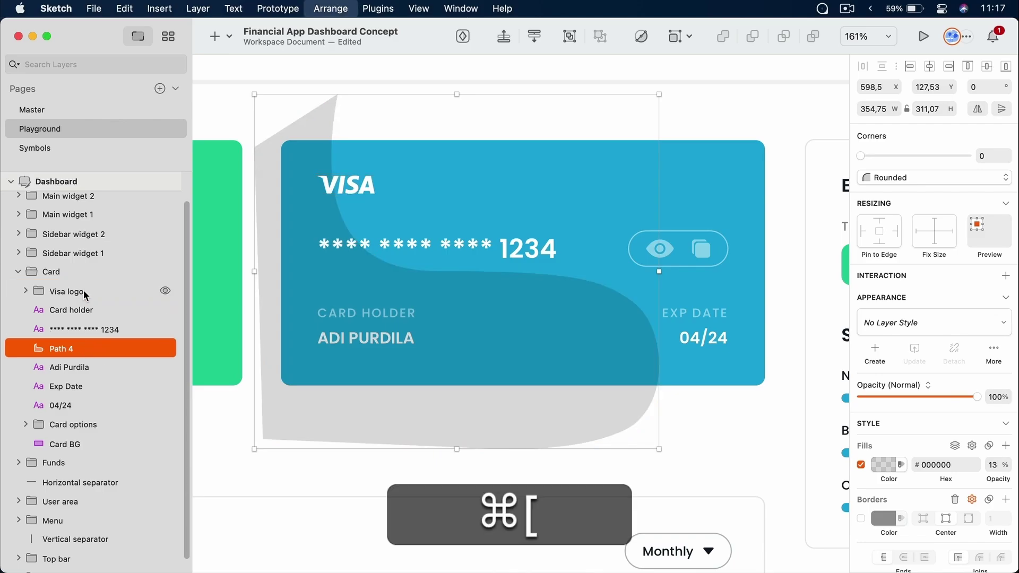
key("super+bracketleft")
key("super+bracketleft")
key("super+bracketleft")
key("super+bracketleft")
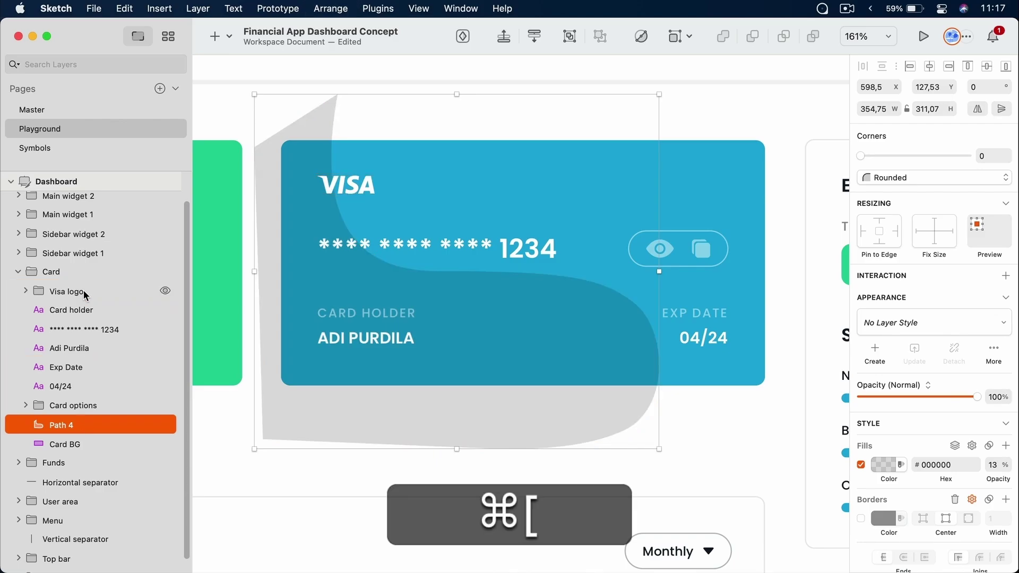
key("super+bracketleft")
key("super+bracketright")
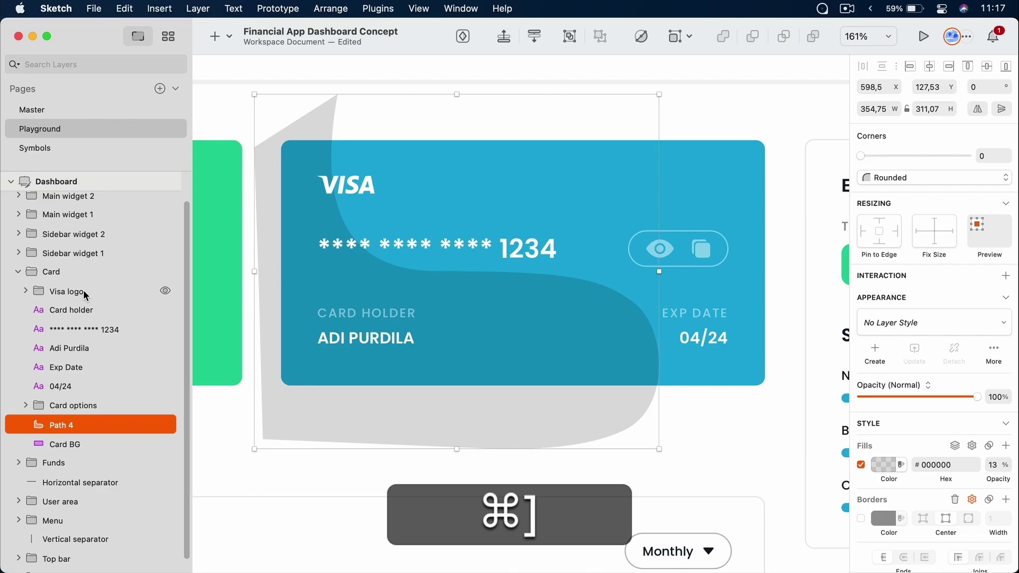
left_click(67, 444)
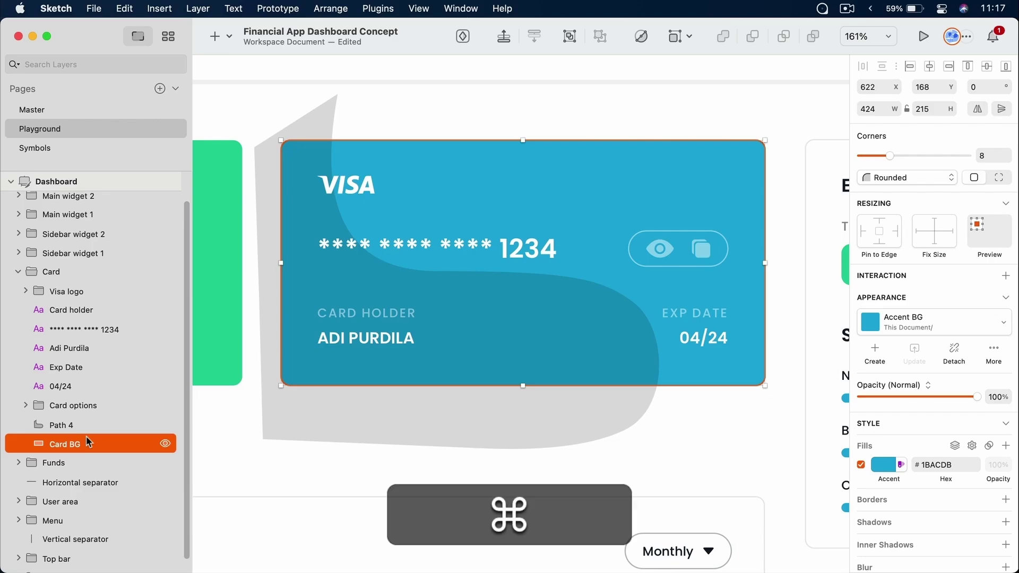
Duplicate Card BG, group the copy with Path 4 as Group 4, and make Card BG Copy a mask
key("super+d")
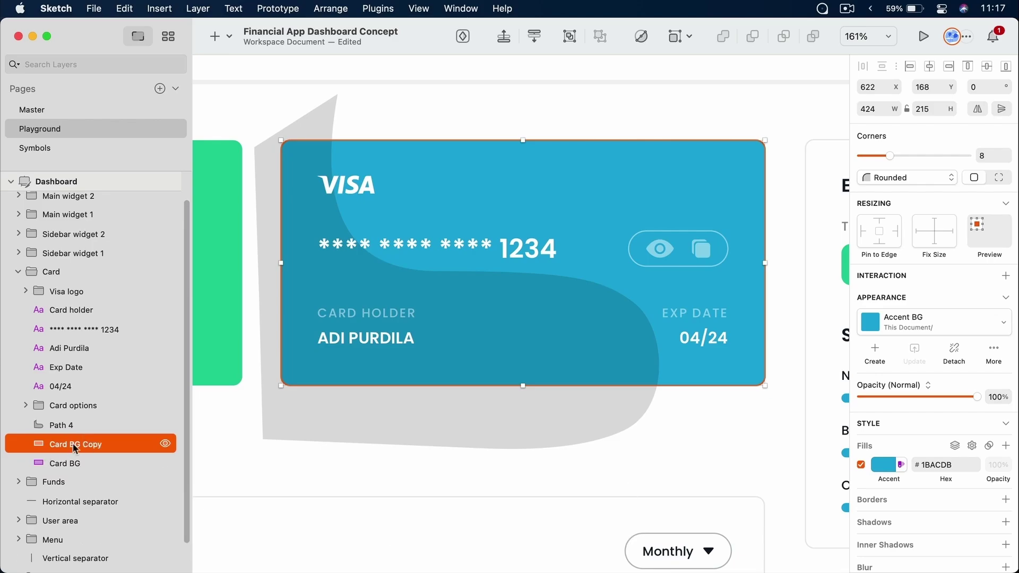
left_click(69, 426, "shift")
key("shift+super+g")
key("super+g")
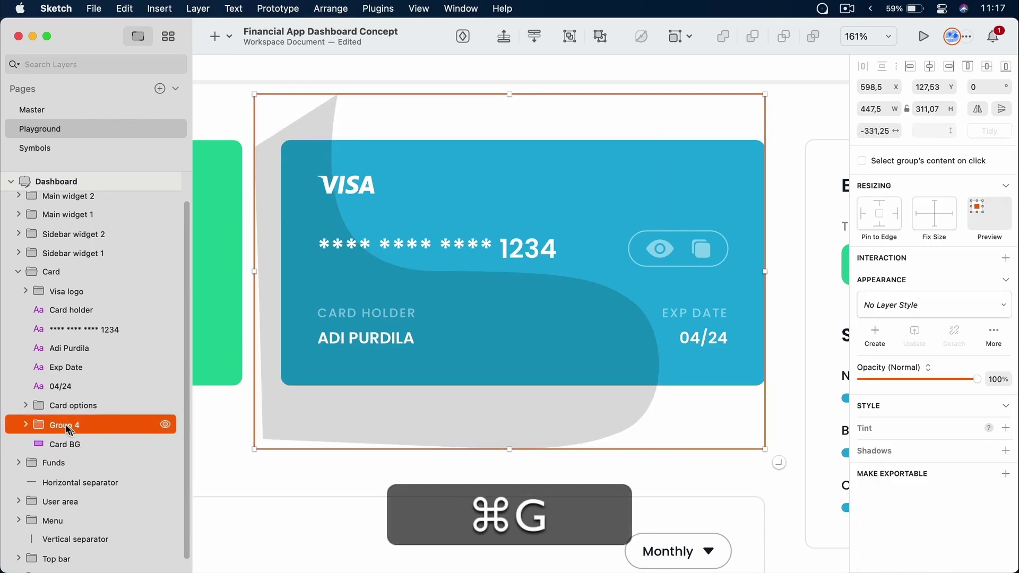
left_click(25, 425)
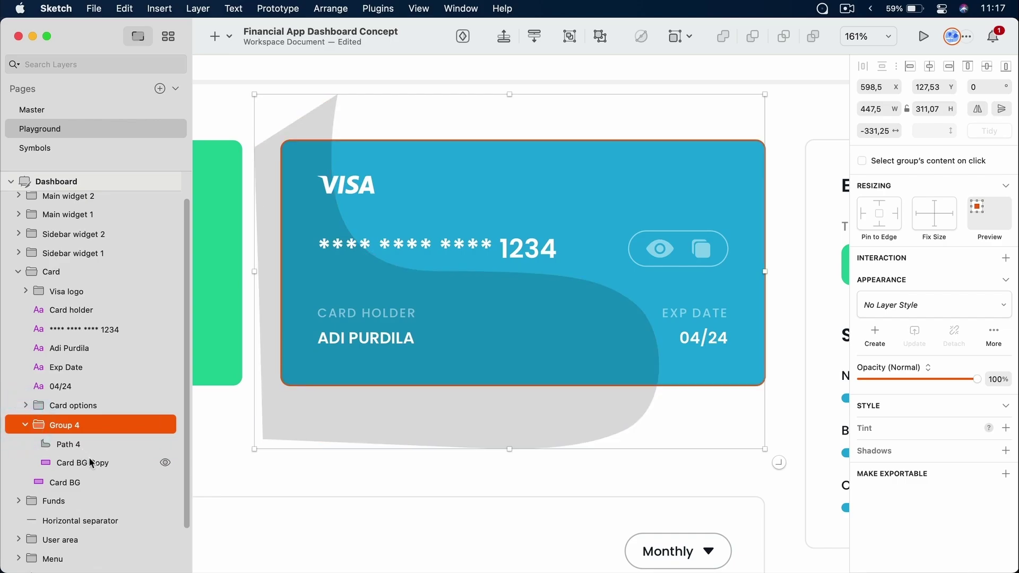
left_click(89, 458)
right_click(89, 457)
left_click(139, 570)
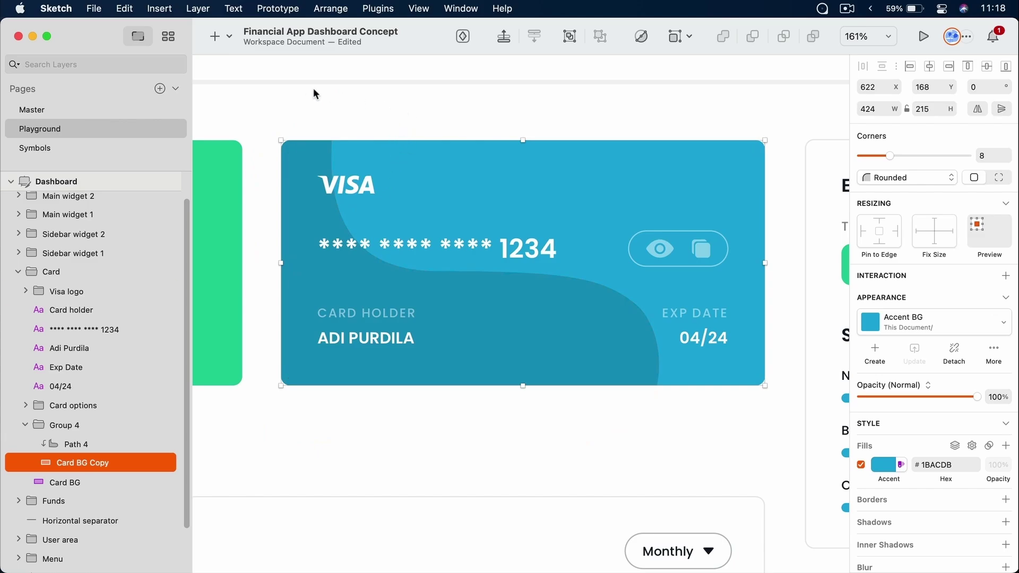
Check the clipped wave, then select Path 4 inside the card and enter its point editing
left_click(77, 445)
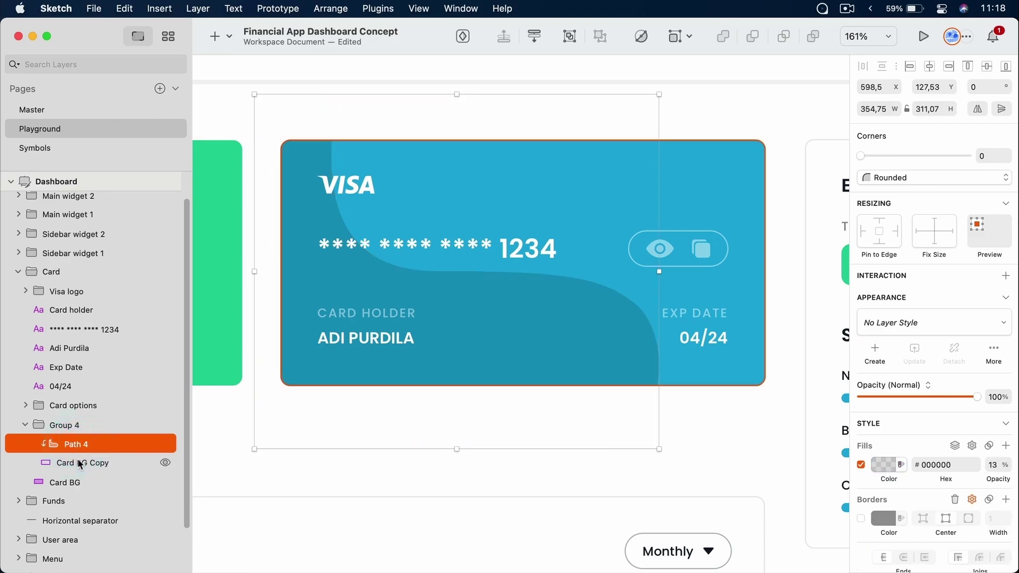
left_click(80, 465)
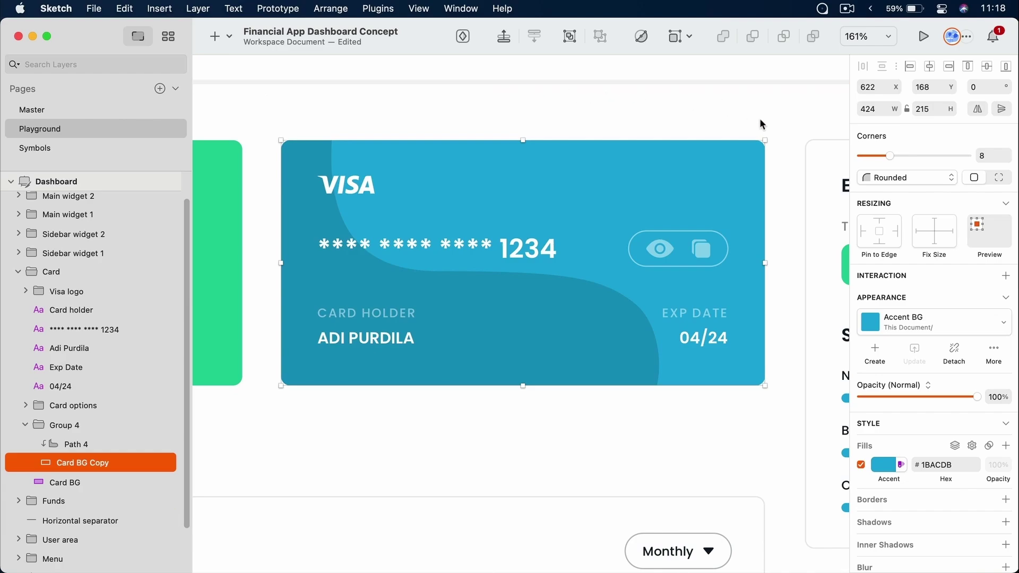
left_click(719, 423)
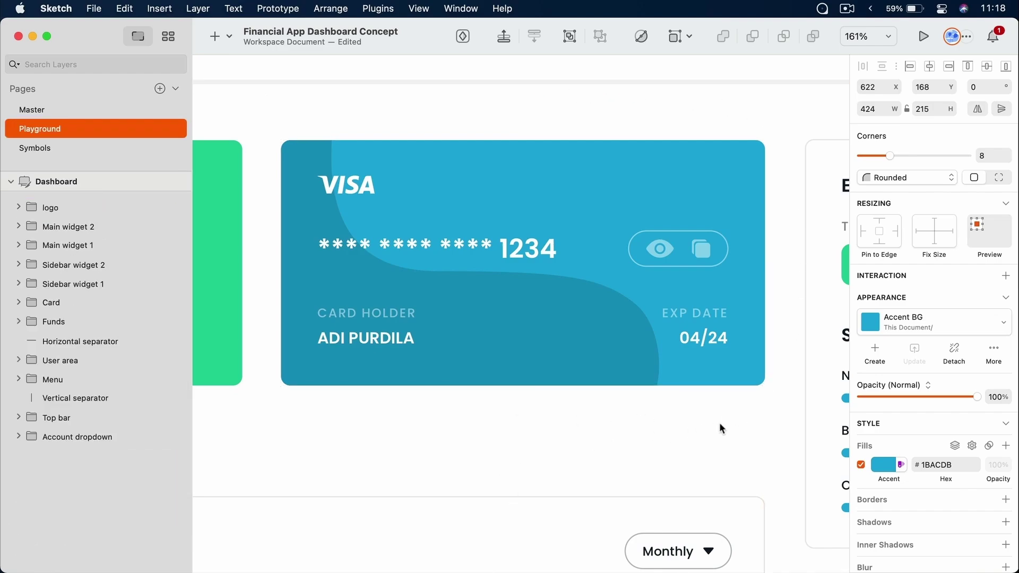
left_click(719, 422)
left_click(773, 407)
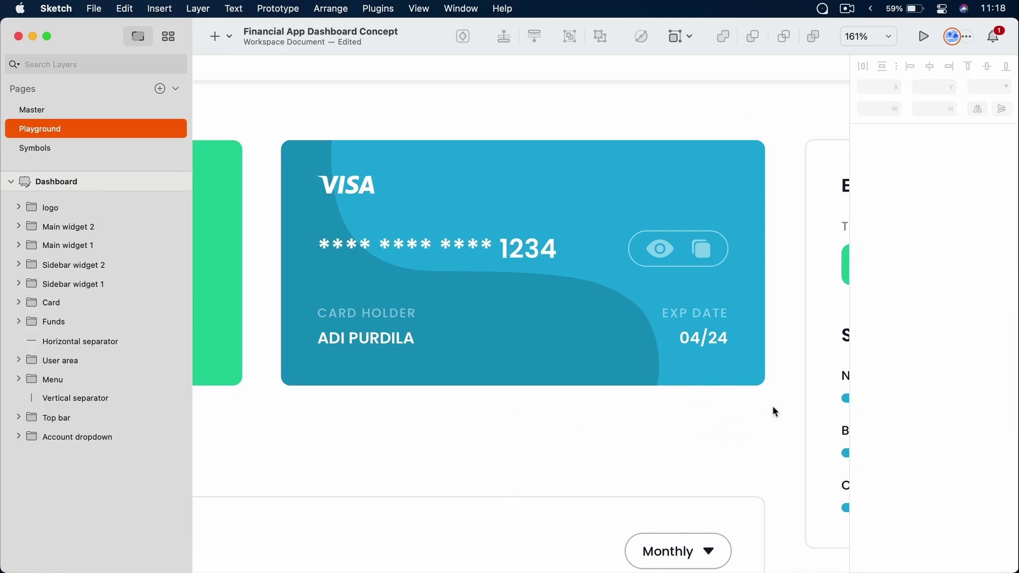
key("super")
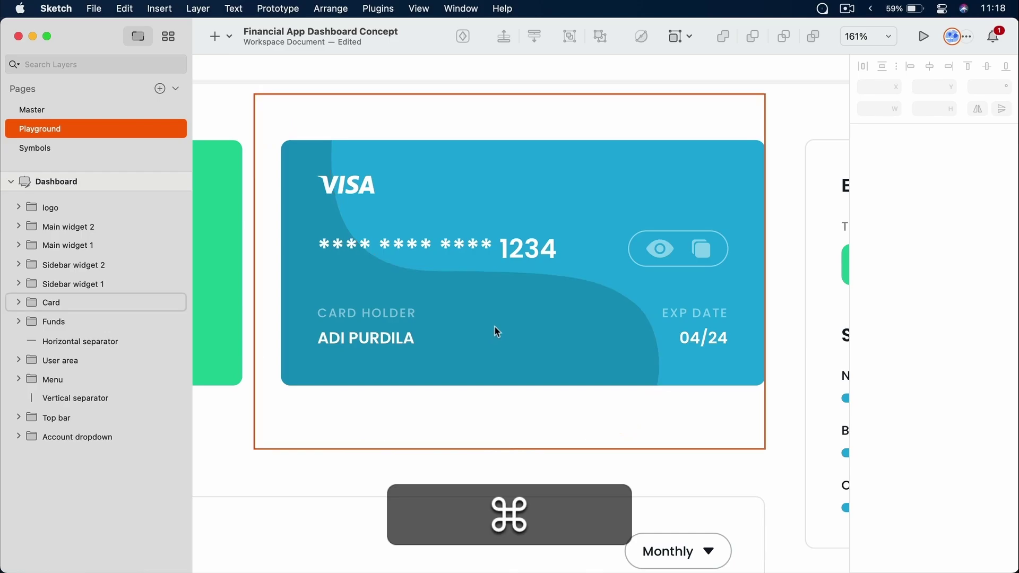
left_click(495, 327, "super")
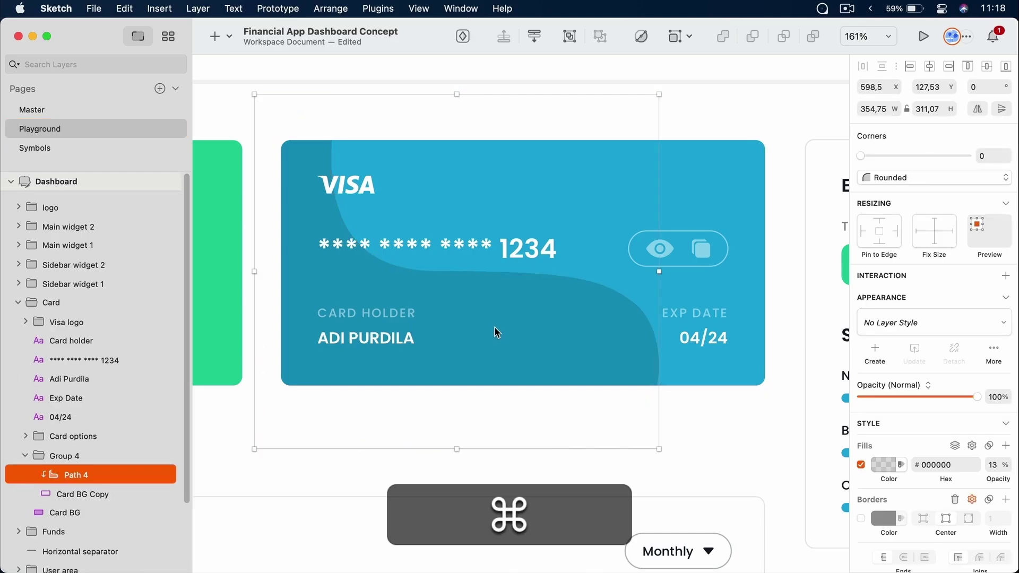
double_click(495, 327)
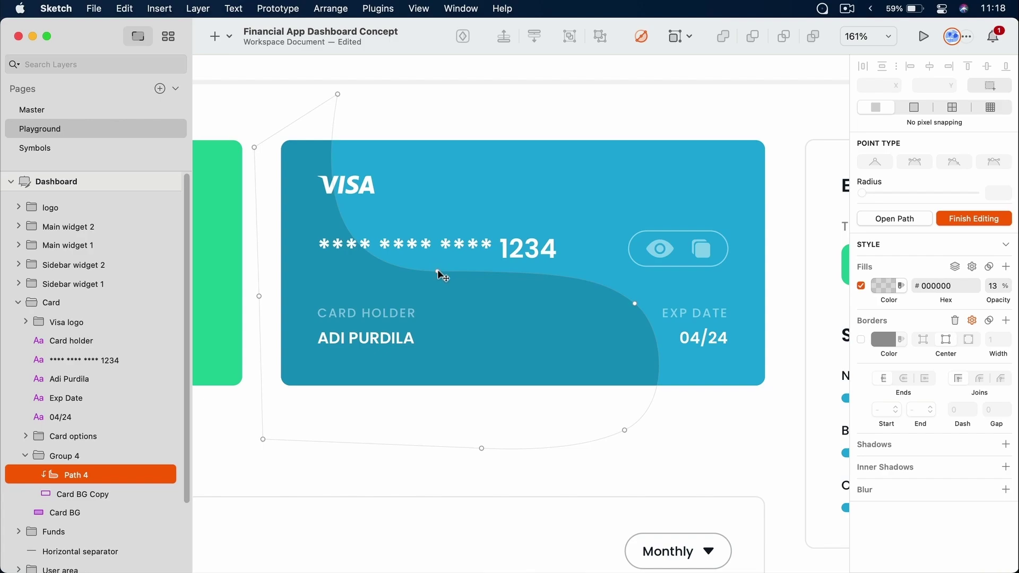
Add and move wave anchors, delete the lower-right point, and curve the EXP DATE point down to the card's bottom
left_click_drag(438, 270, 523, 271)
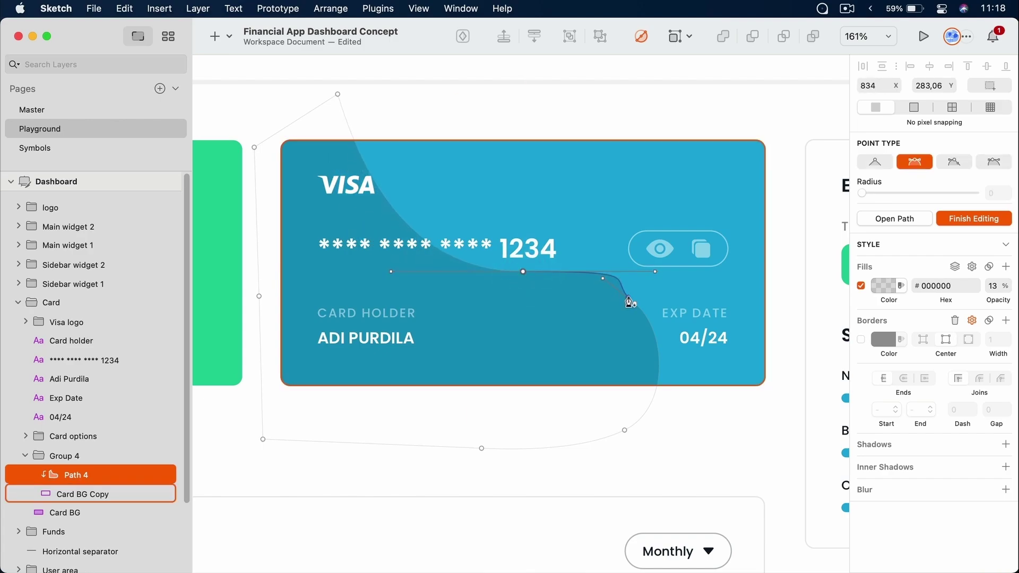
left_click_drag(636, 303, 663, 304)
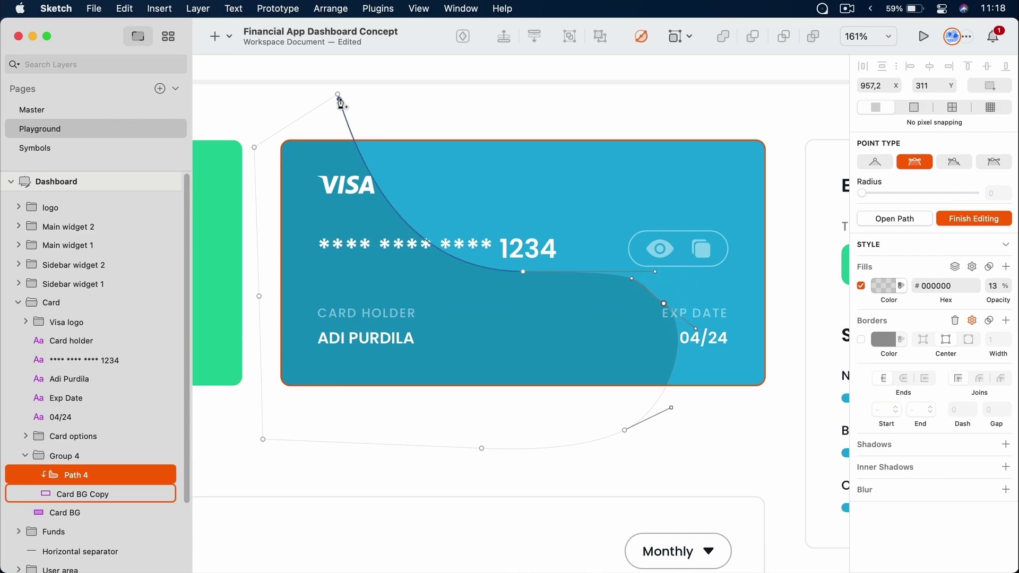
left_click_drag(341, 103, 476, 123)
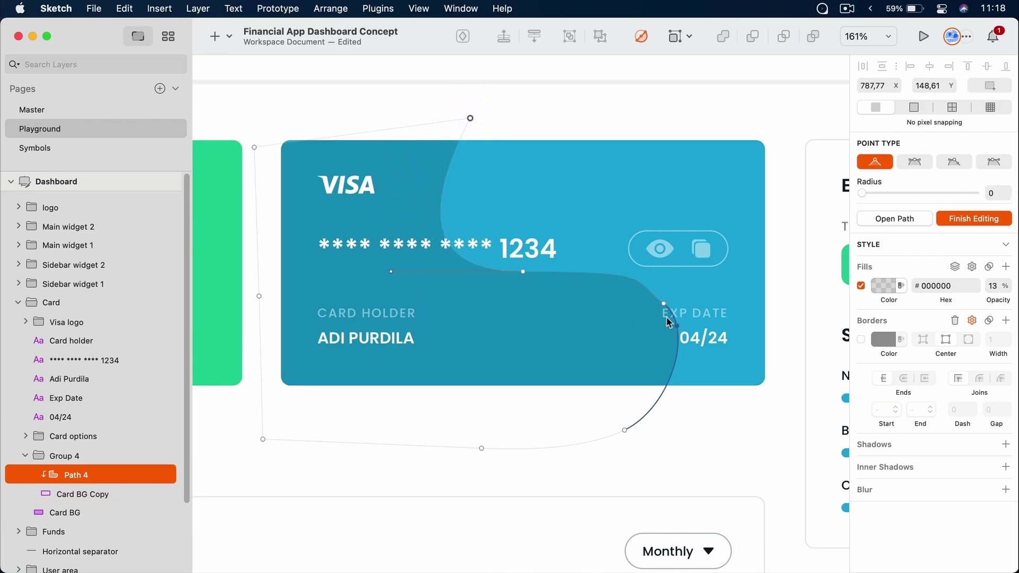
double_click(626, 429)
key("BackSpace")
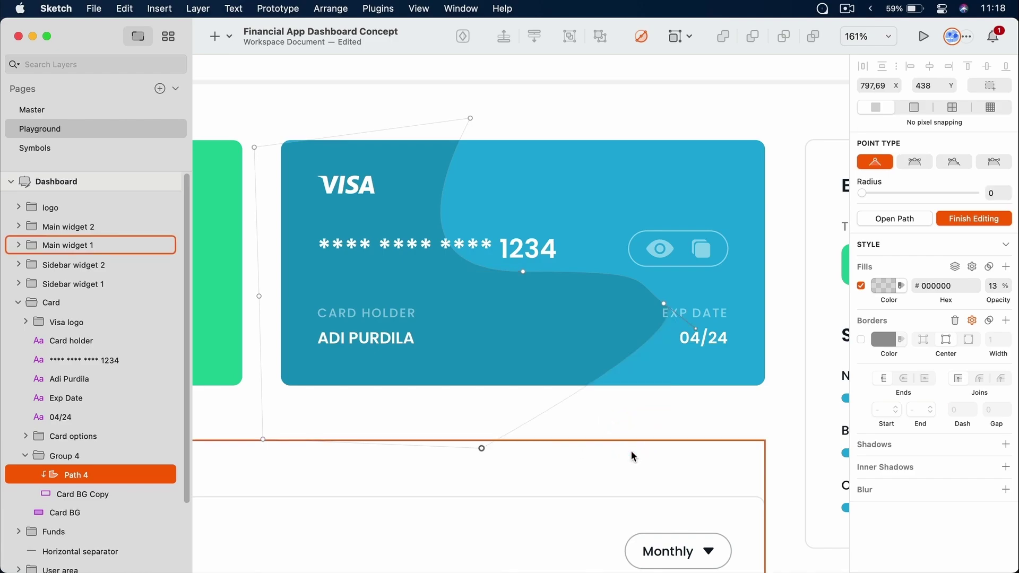
double_click(665, 305)
left_click_drag(664, 305, 634, 439)
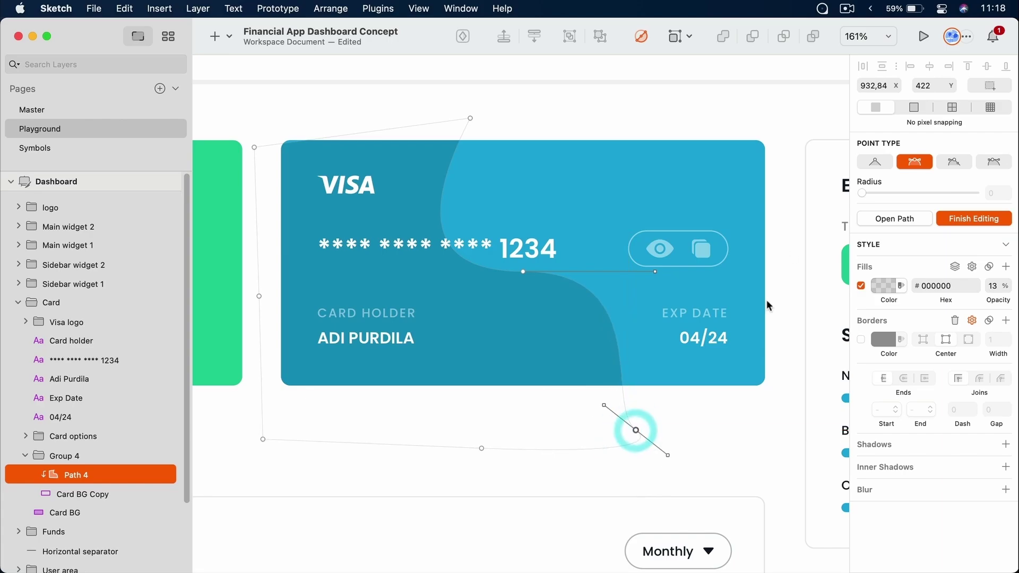
left_click(956, 218)
left_click(800, 97)
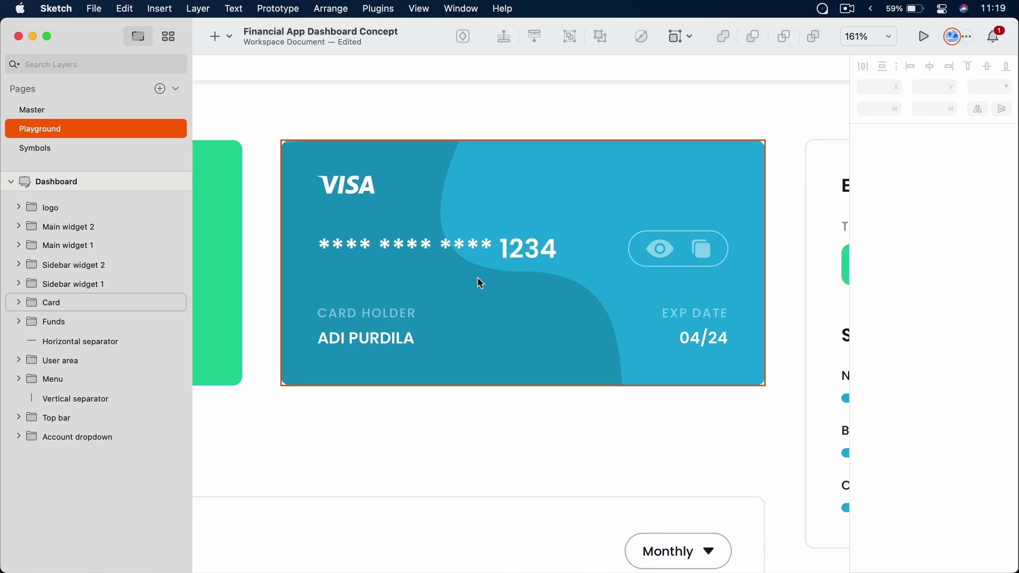
Save the document and fit the whole dashboard in view
key("super+s")
key("super+1")
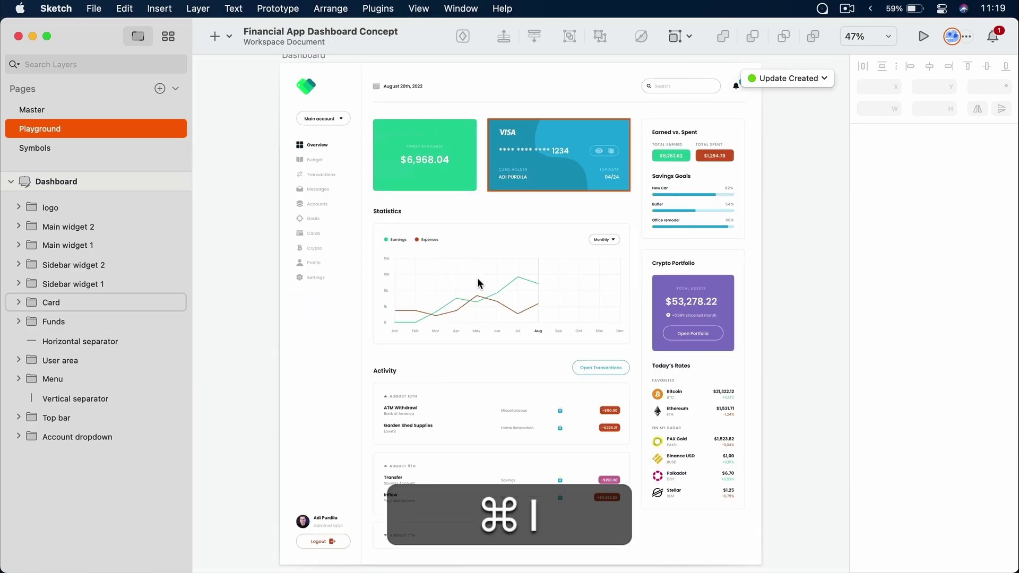
left_click(249, 139)
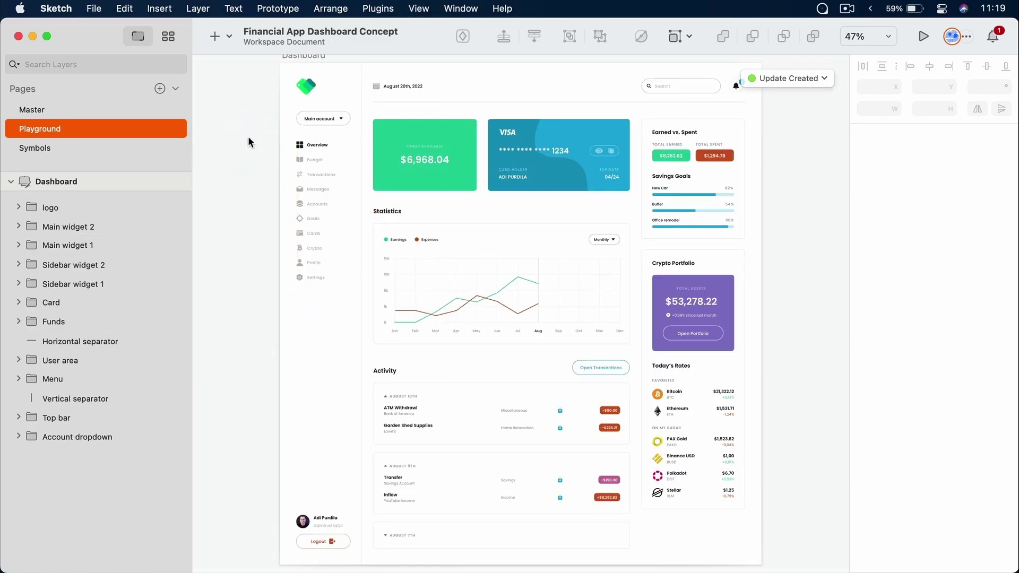
Draw a freehand pencil scribble left of the dashboard
left_click(227, 38)
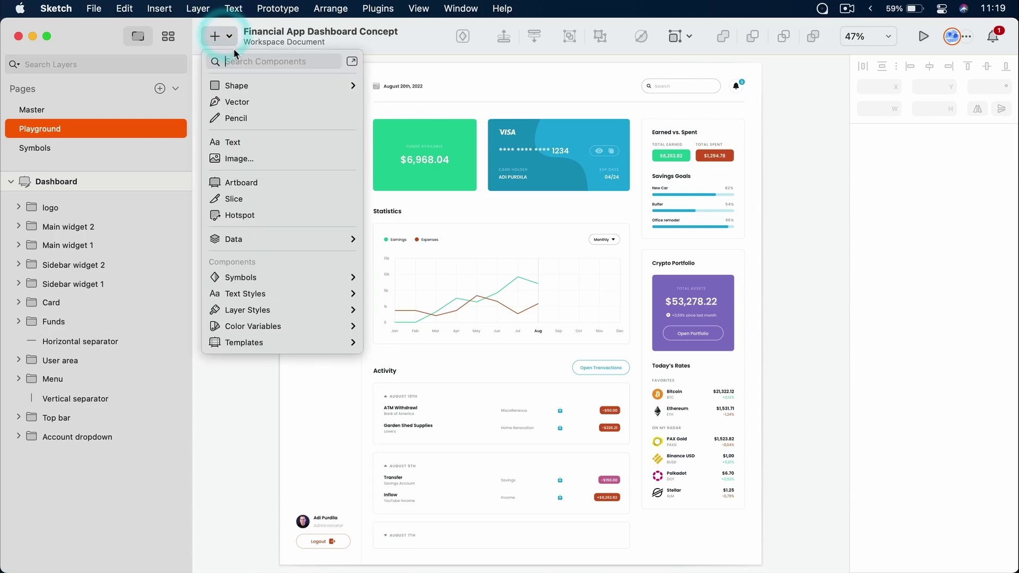
left_click(250, 117)
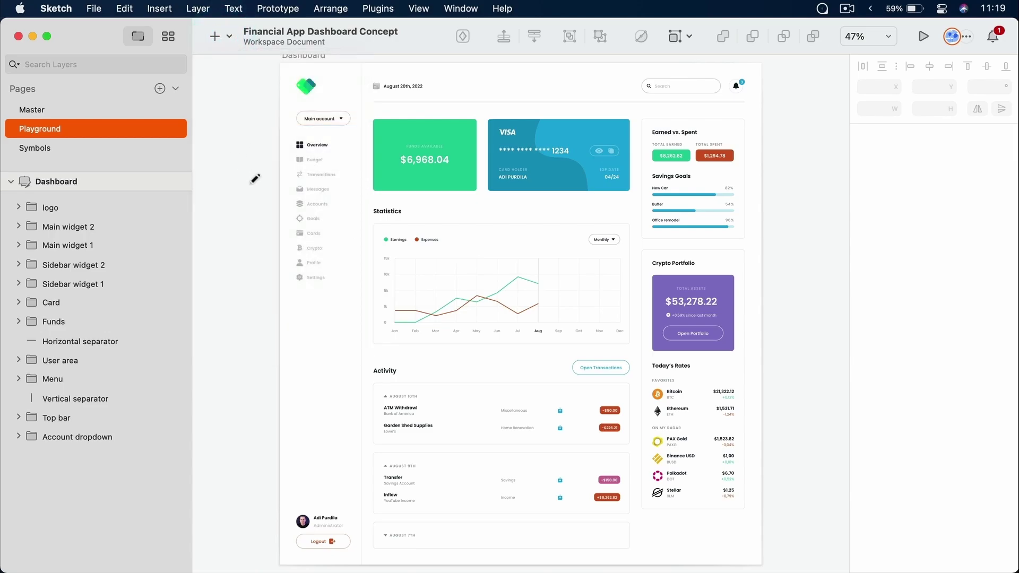
mouse_move(244, 98)
left_mouse_down()
mouse_move(209, 134)
mouse_move(251, 151)
mouse_move(236, 160)
mouse_move(258, 200)
mouse_move(260, 231)
mouse_move(243, 270)
mouse_move(281, 325)
mouse_move(281, 354)
mouse_move(258, 374)
mouse_move(276, 387)
mouse_move(248, 439)
mouse_move(212, 381)
mouse_move(211, 132)
mouse_move(234, 99)
left_mouse_up()
left_click(282, 353)
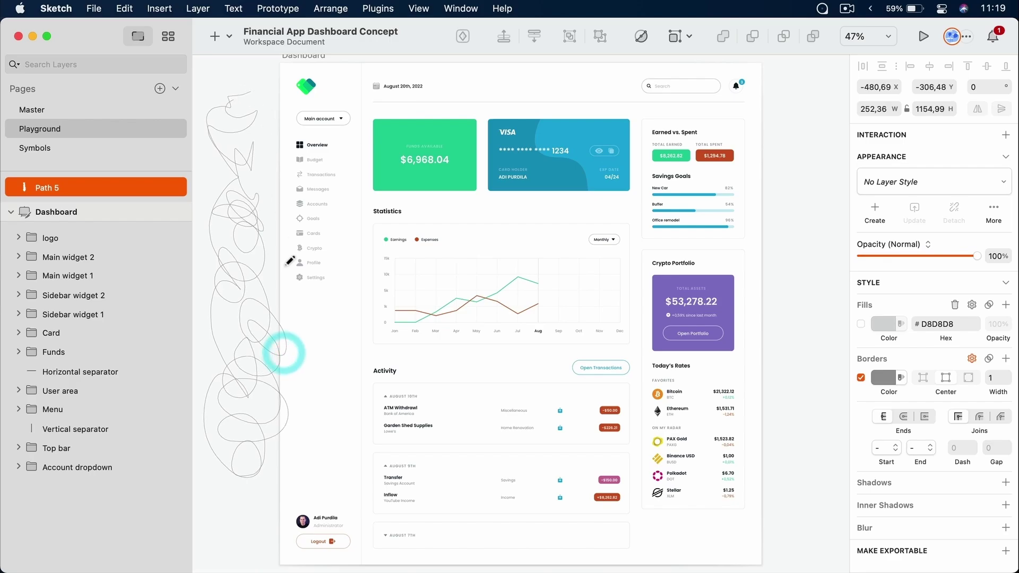
scroll(291, 227, "left", 10)
left_click(620, 246)
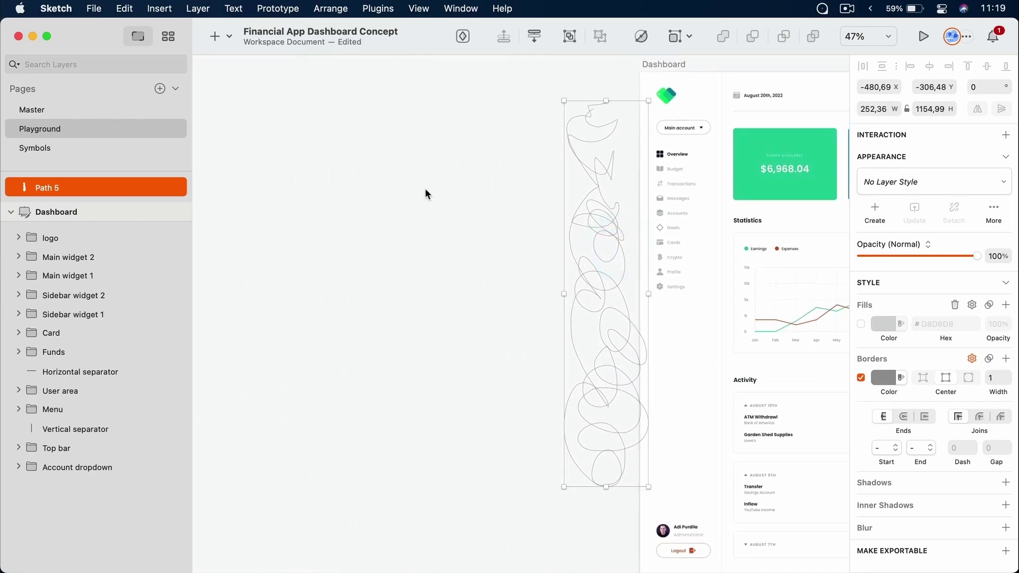
Sketch a rough pencil rectangle on the empty canvas, widen it, then delete it
left_click(215, 36)
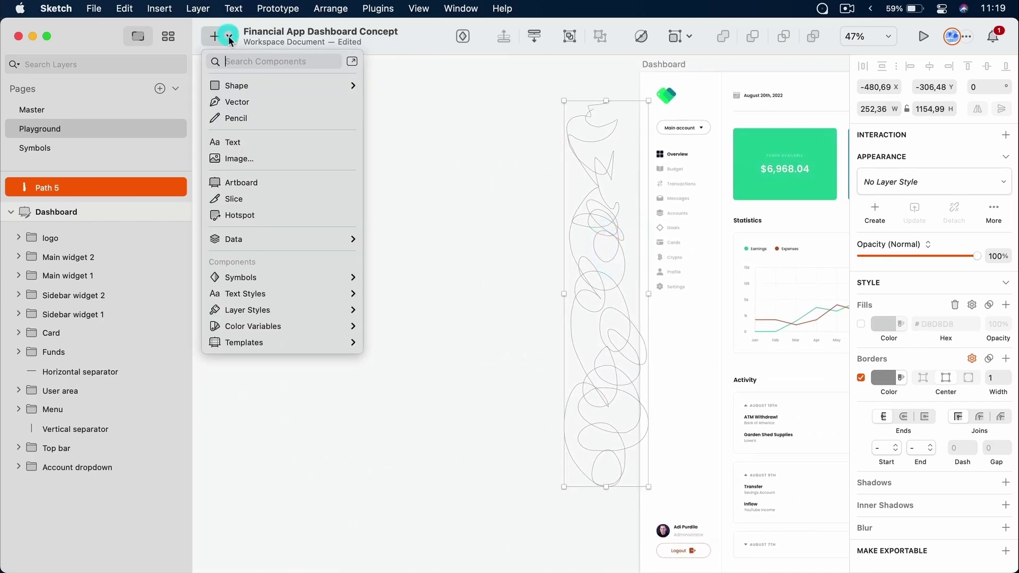
left_click(244, 117)
key("super+z")
mouse_move(293, 117)
left_mouse_down()
mouse_move(431, 118)
mouse_move(442, 222)
mouse_move(289, 217)
left_mouse_up()
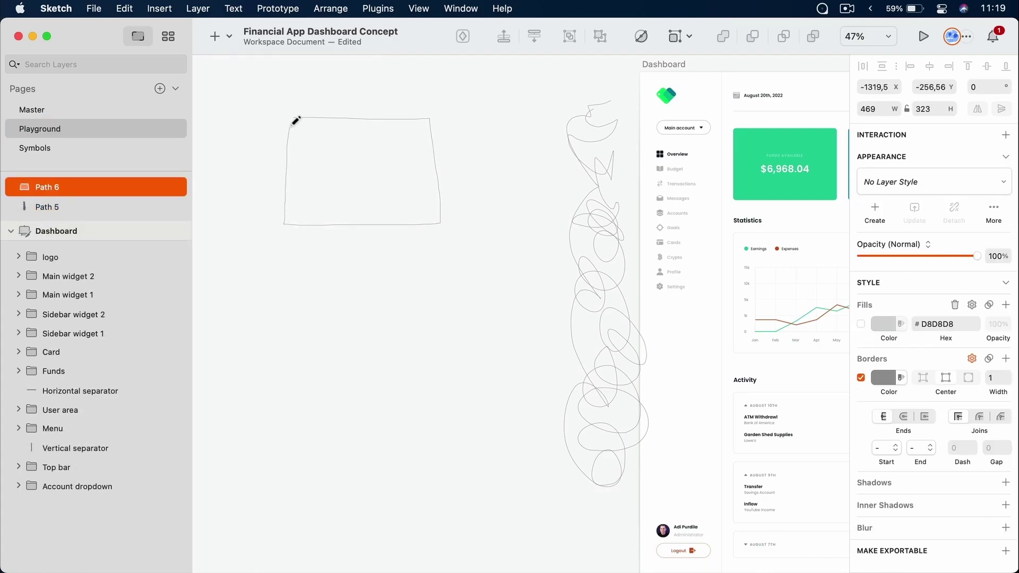
left_click_drag(299, 112, 297, 114)
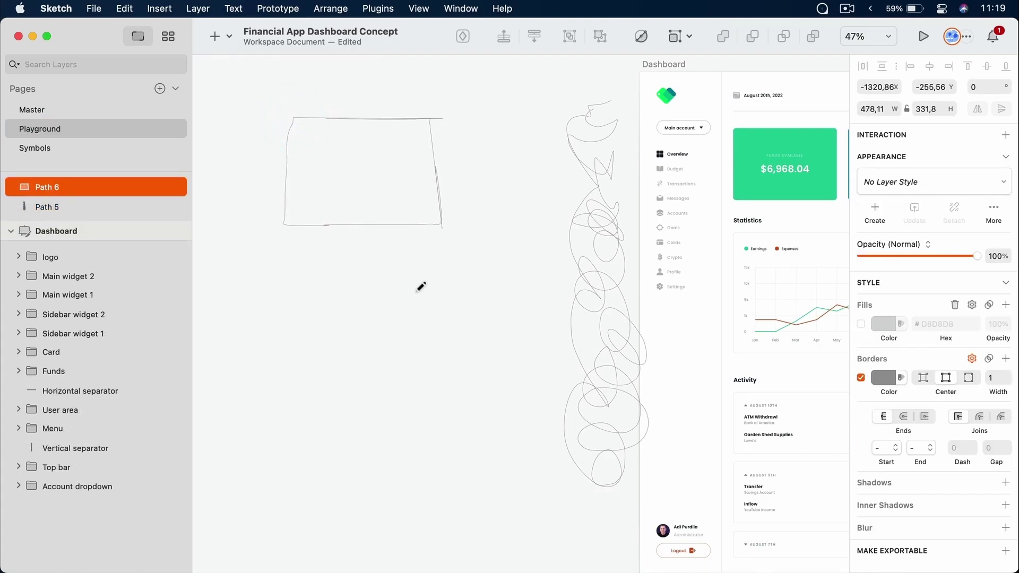
scroll(393, 133, "up", 5, "super")
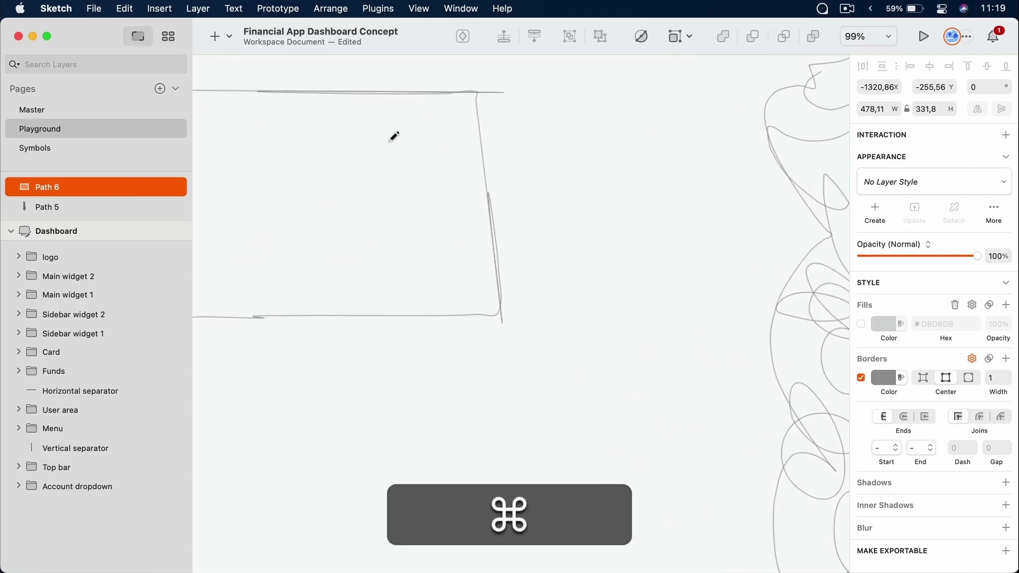
scroll(393, 136, "down", 2, "super")
key("Return")
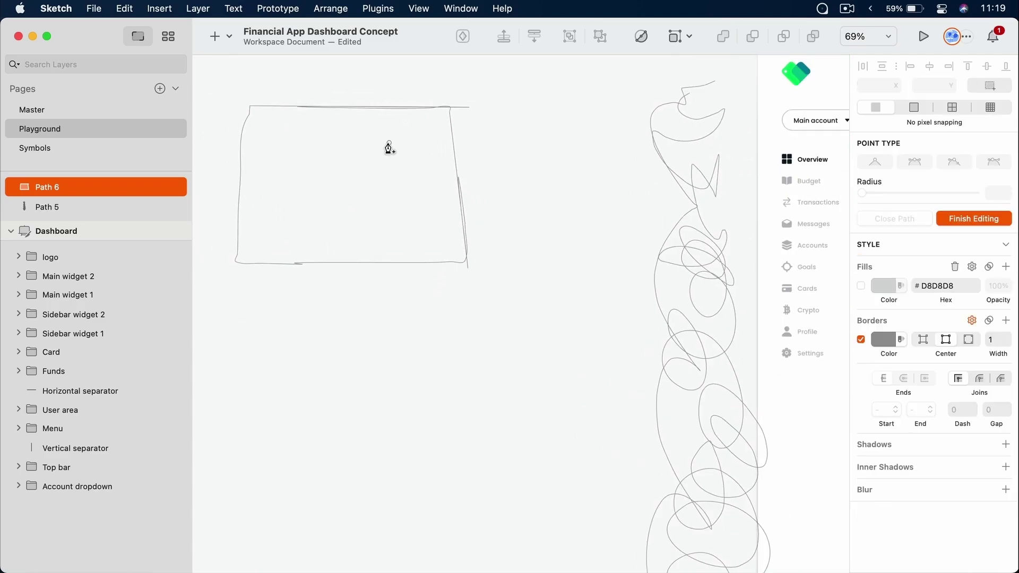
key("a")
key("Escape")
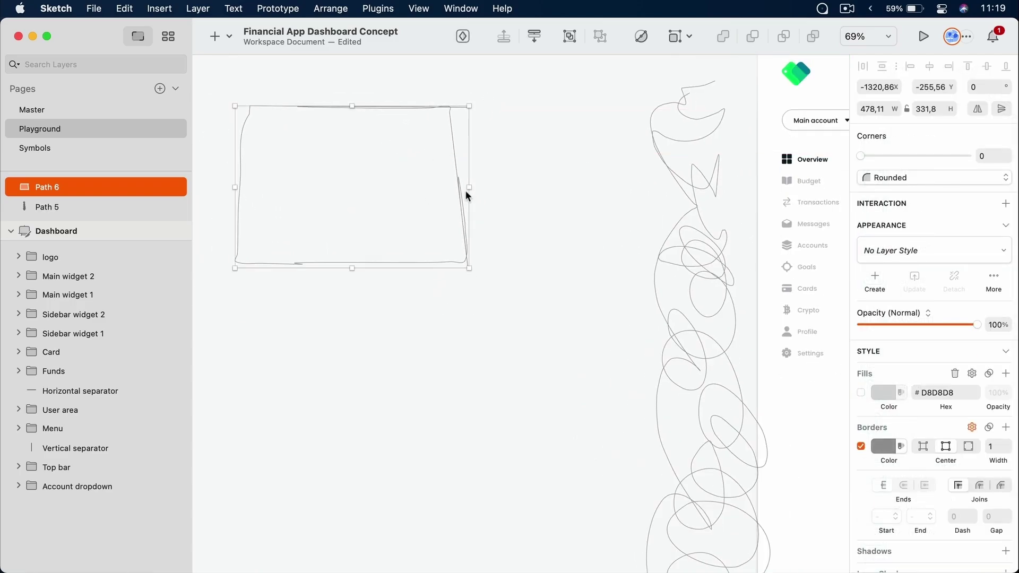
left_click_drag(466, 192, 517, 209)
key("Delete")
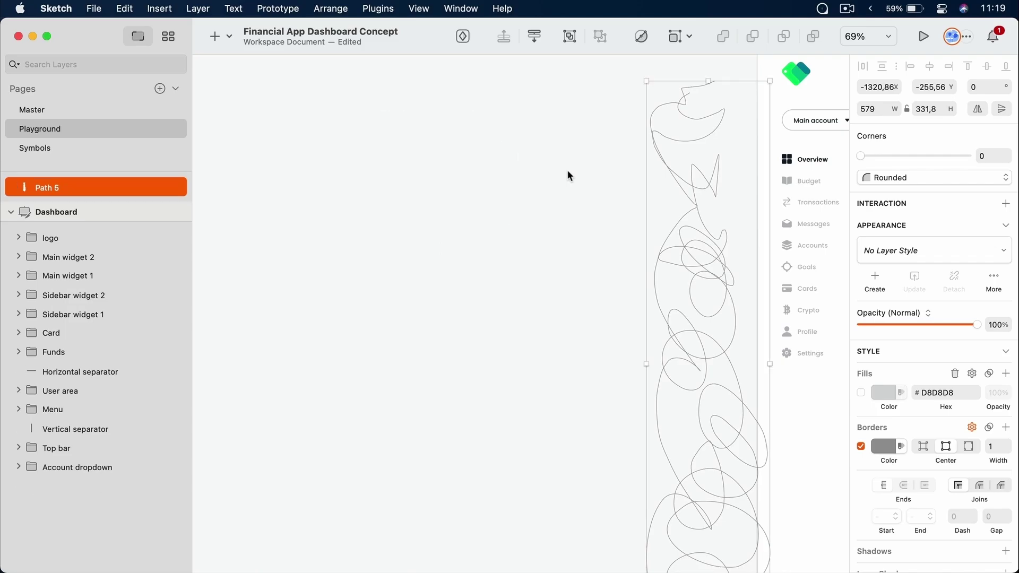
Draw two long wavy pencil scribbles on the canvas
left_click(216, 36)
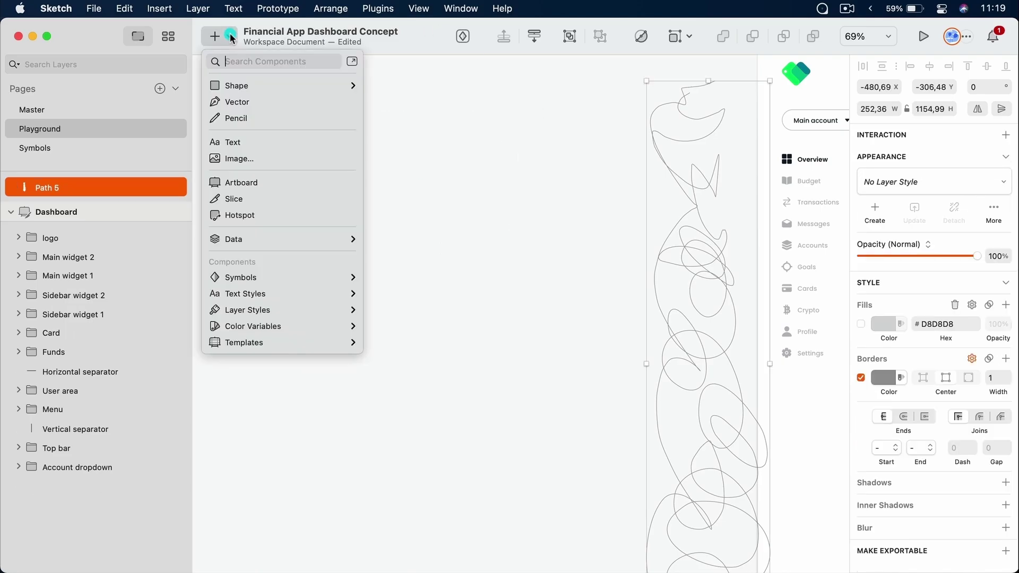
left_click(247, 114)
key("shift")
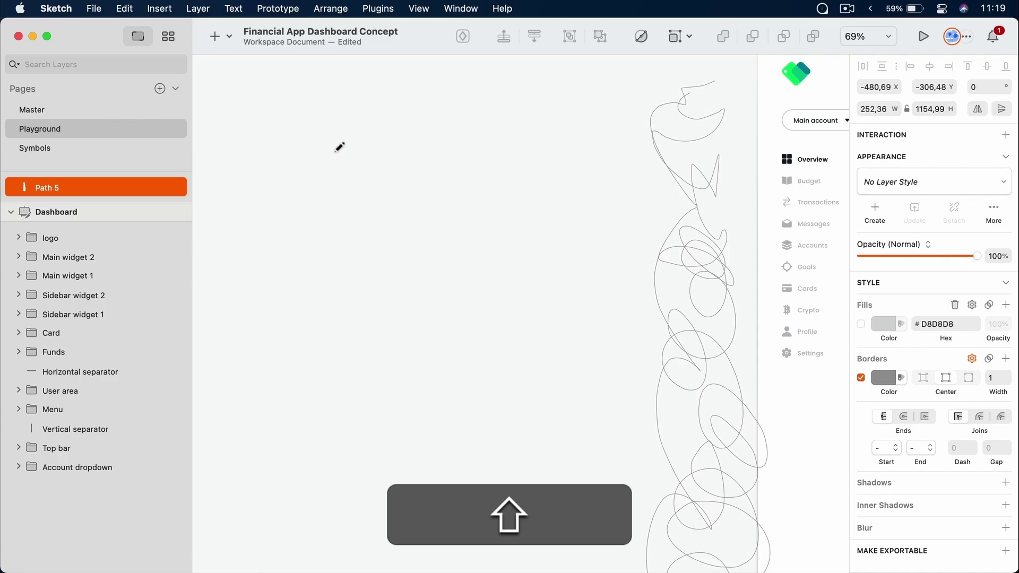
mouse_move(328, 122)
left_mouse_down()
mouse_move(326, 205)
mouse_move(460, 209)
mouse_move(315, 202)
mouse_move(499, 263)
mouse_move(292, 259)
mouse_move(455, 317)
mouse_move(330, 323)
mouse_move(401, 297)
left_mouse_up()
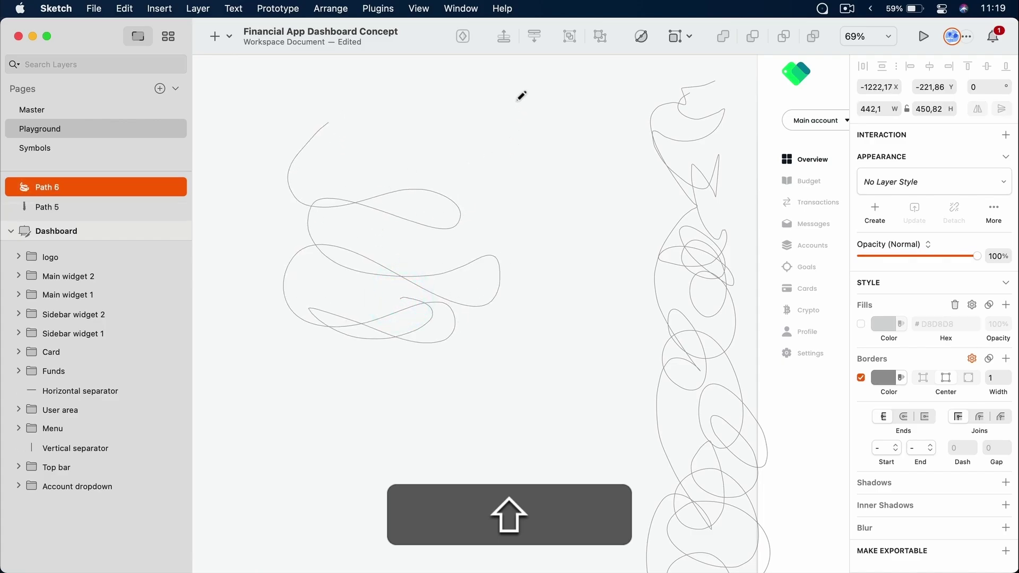
mouse_move(516, 101)
left_mouse_down()
mouse_move(587, 278)
mouse_move(436, 436)
mouse_move(381, 399)
left_mouse_up()
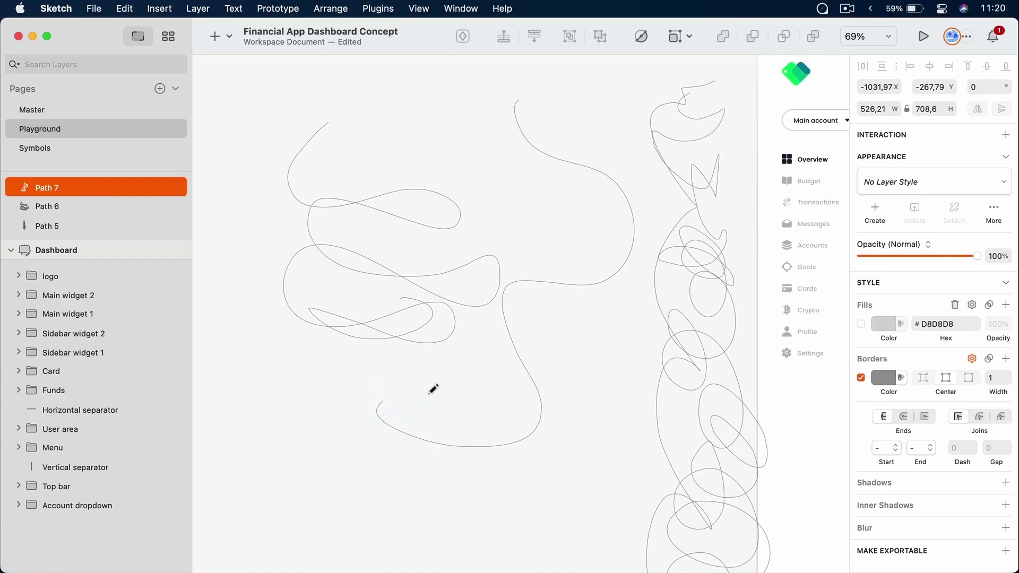
key("a")
key("Escape")
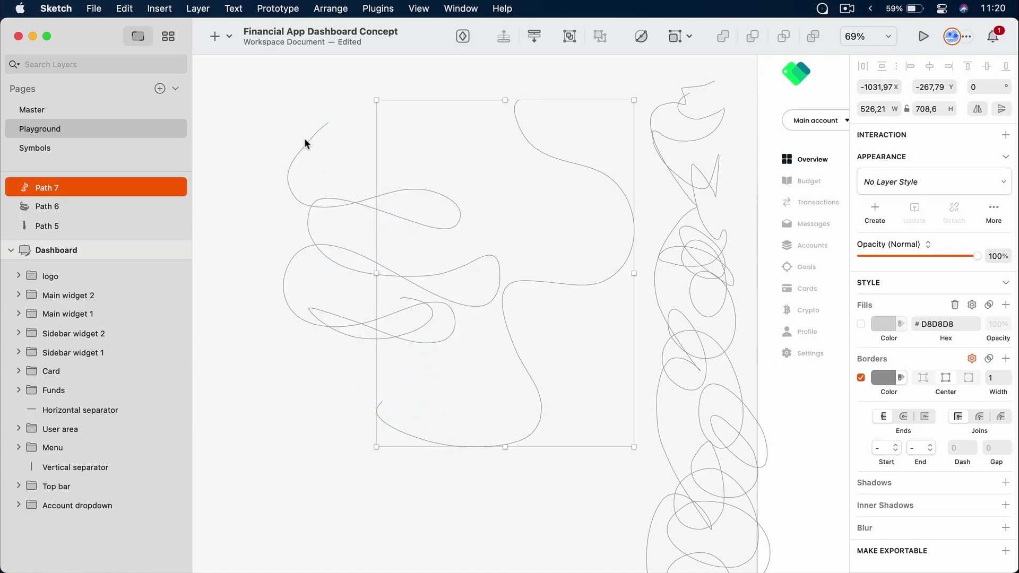
Delete all three scribbles (Path 5, 6 and 7) and fit the dashboard in view
left_click(363, 181)
left_click(505, 313, "shift")
left_click(670, 470, "shift")
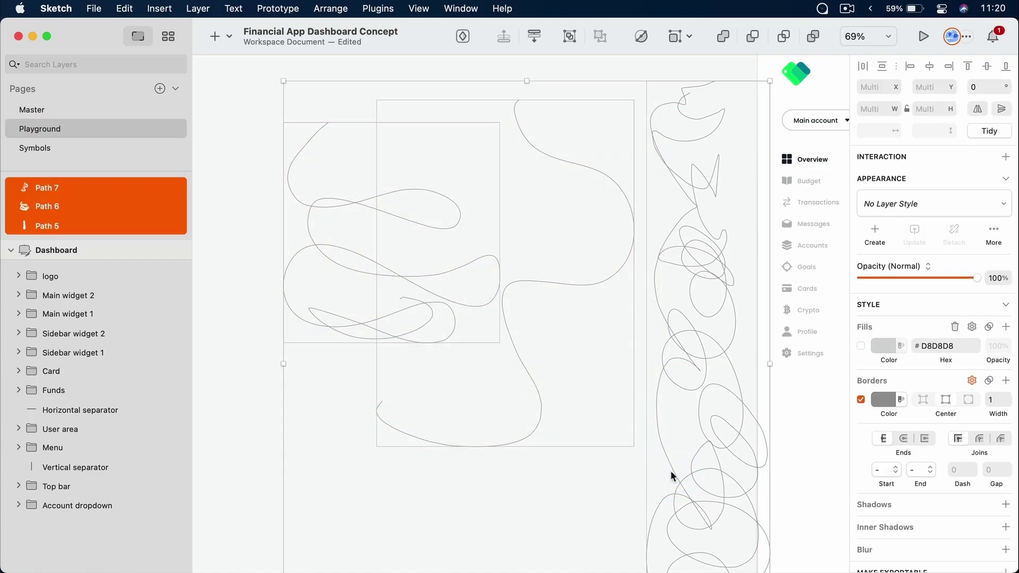
key("Delete")
key("super+1")
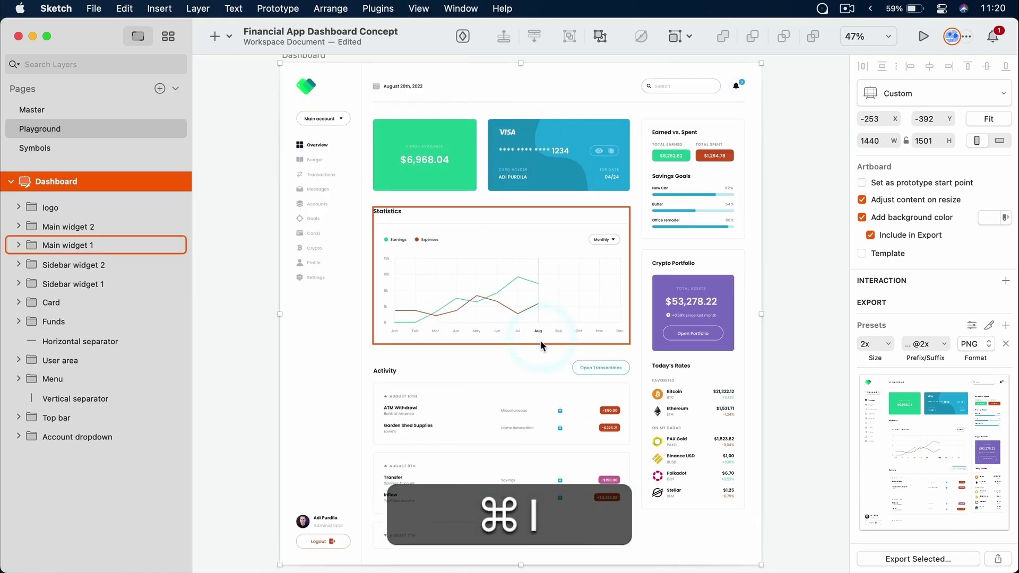
left_click(785, 227)
left_click(789, 266)
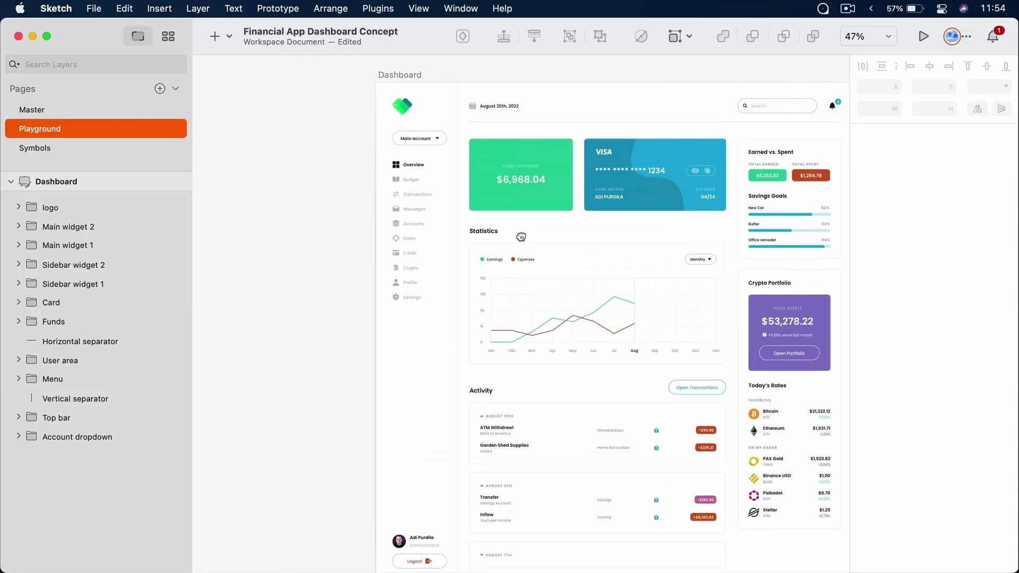
scroll(478, 239, "left", 5)
Draw a 578 × 578 circle and place a duplicate to its right
left_click(484, 220)
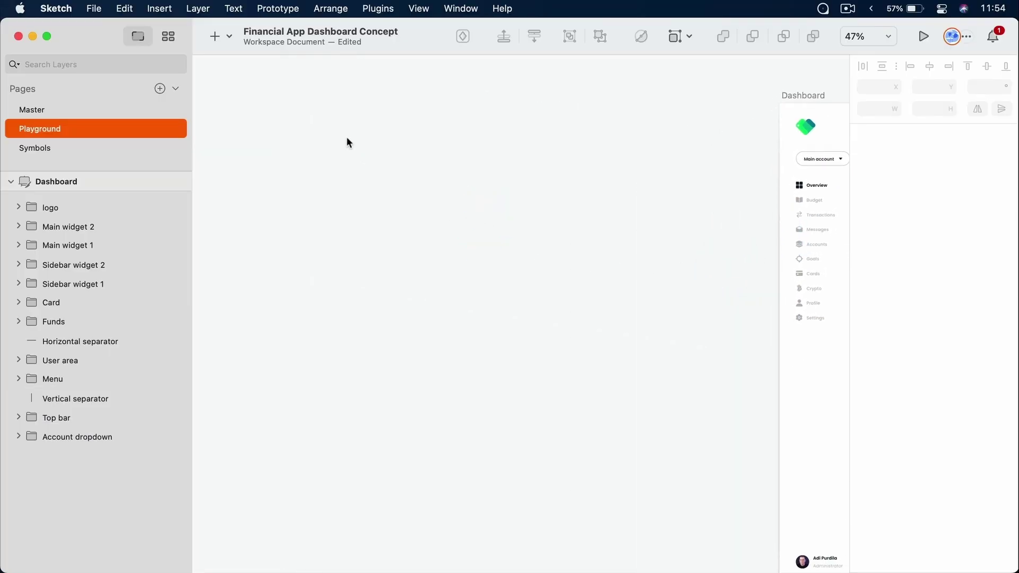
key("o")
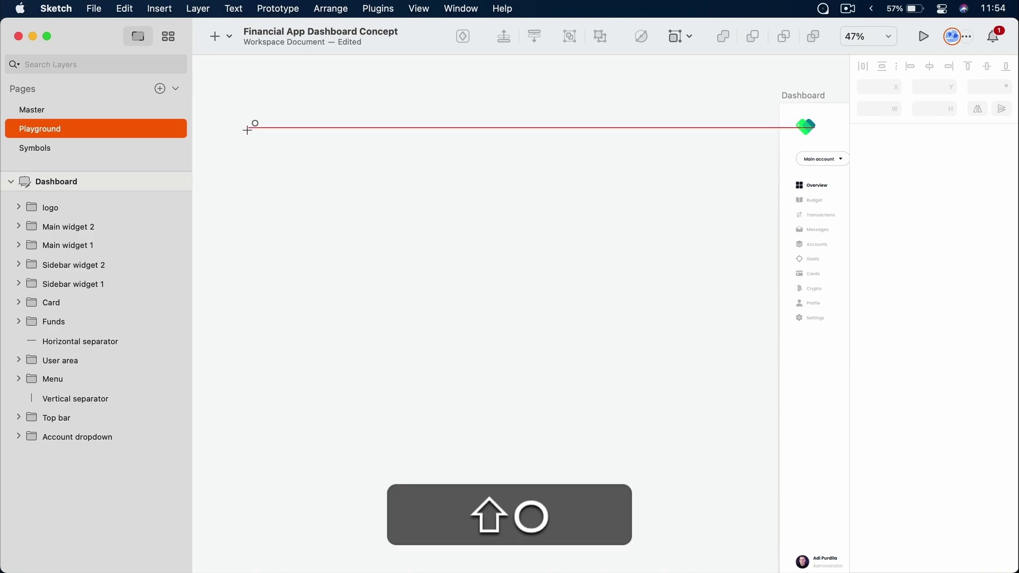
left_click_drag(247, 127, 440, 321)
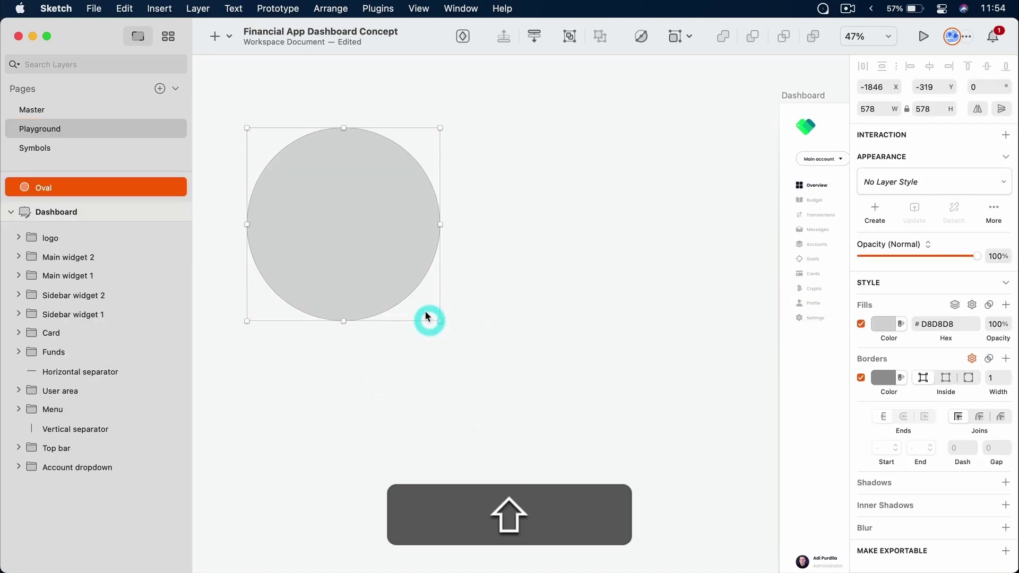
key("shift+super+d")
left_click_drag(380, 237, 613, 255)
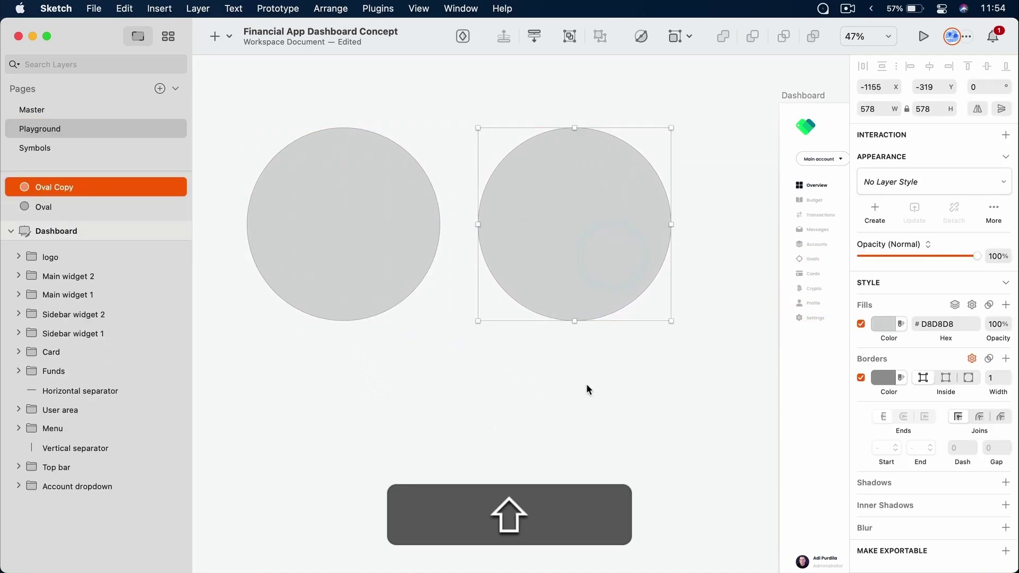
Fill the left circle #AAB12E and the right circle blue
left_click(412, 246)
left_click(884, 324)
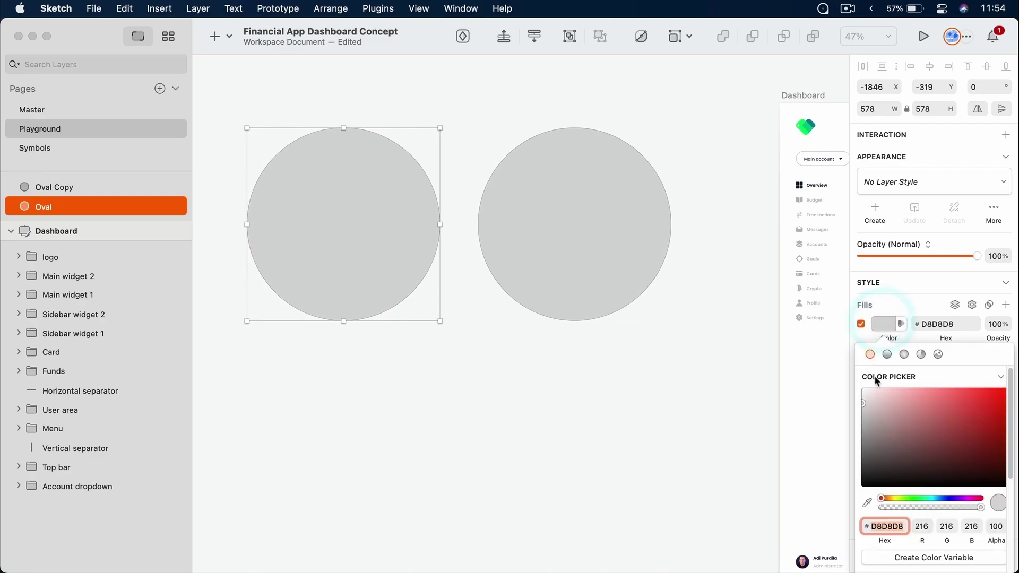
left_click_drag(971, 412, 973, 410)
left_click(622, 225, "shift")
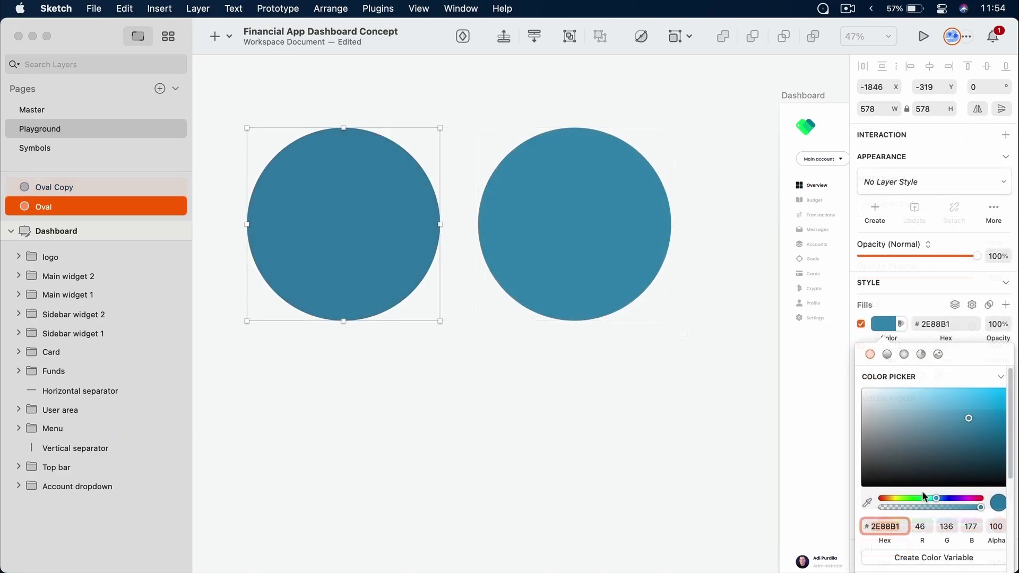
left_click_drag(922, 498, 895, 498)
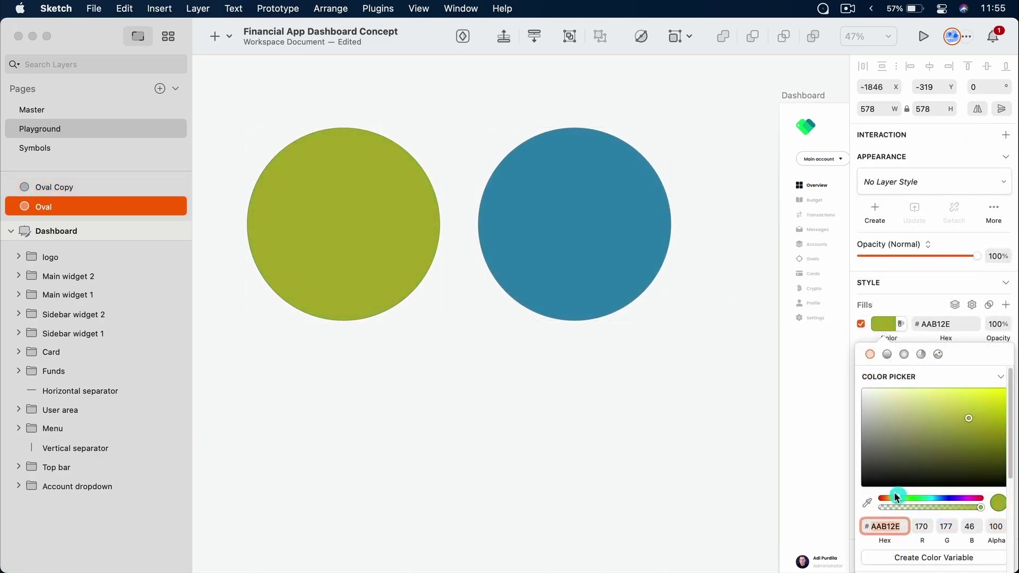
left_click(554, 401)
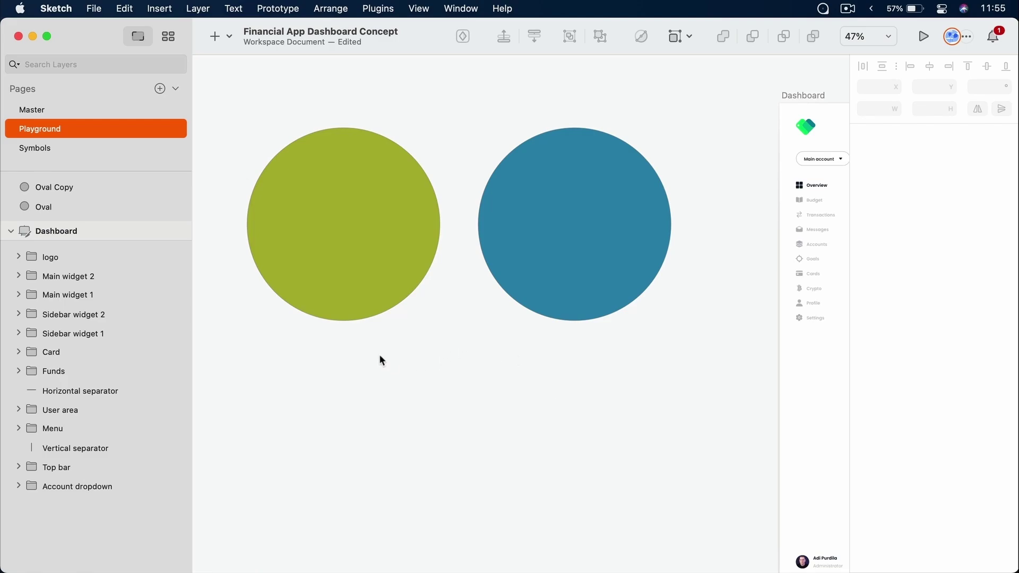
left_click(363, 349)
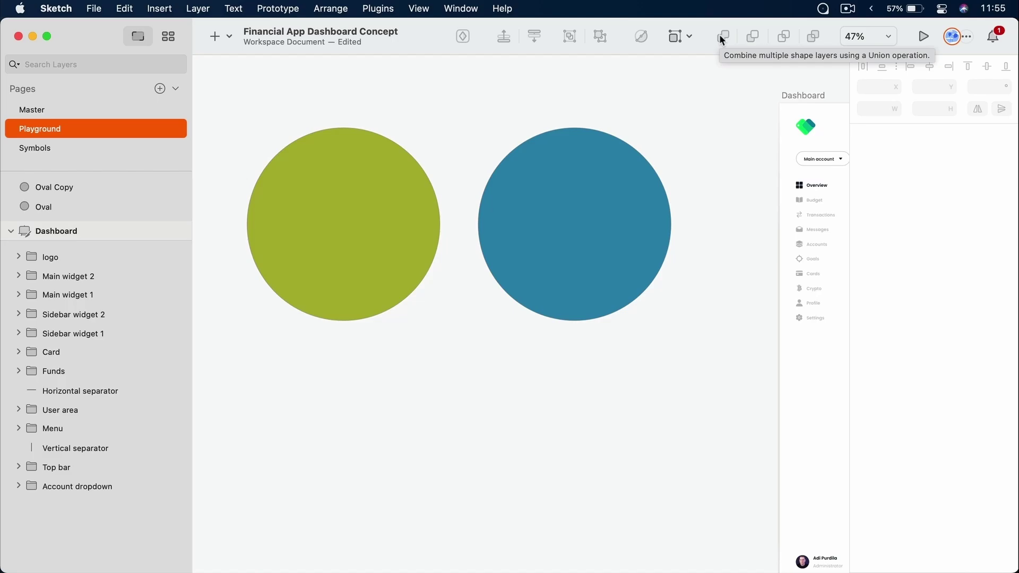
Move the blue circle left so it overlaps the green one
left_click(371, 235)
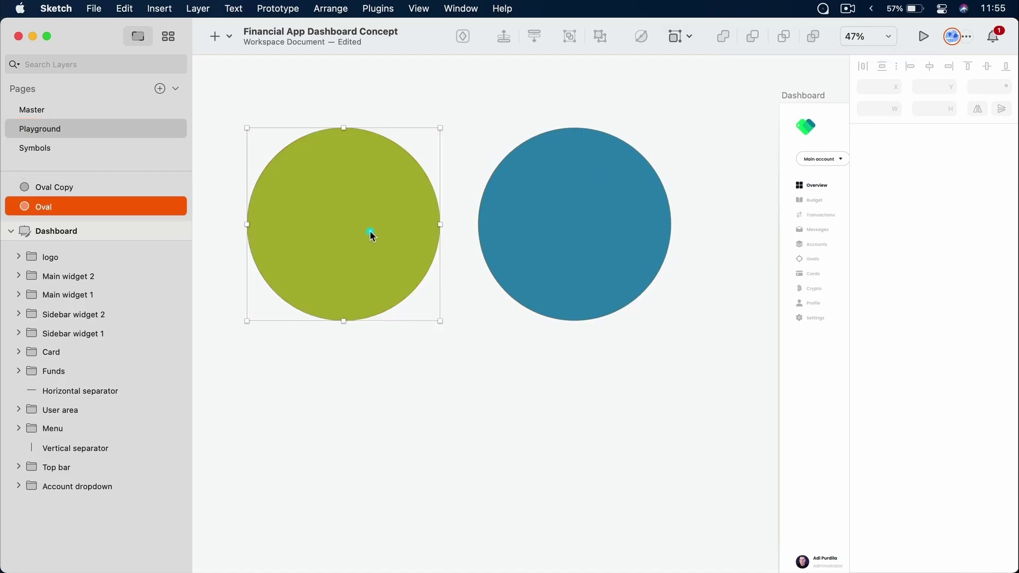
left_click(576, 232, "shift")
left_click(606, 366)
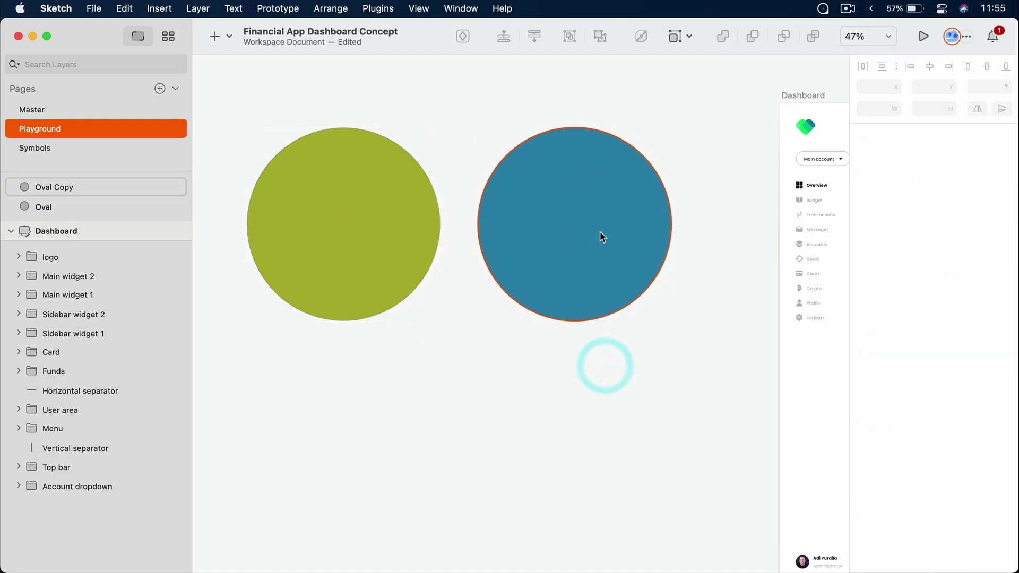
left_click_drag(603, 237, 454, 235)
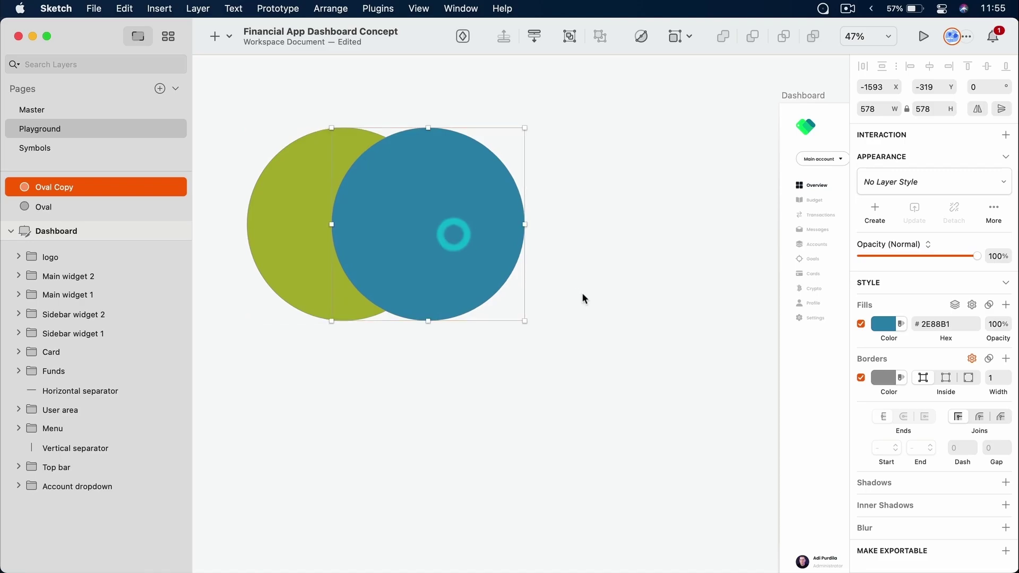
left_click(583, 295)
Try a Union of both circles with a darker olive fill, then undo both changes
left_click_drag(327, 90, 448, 282)
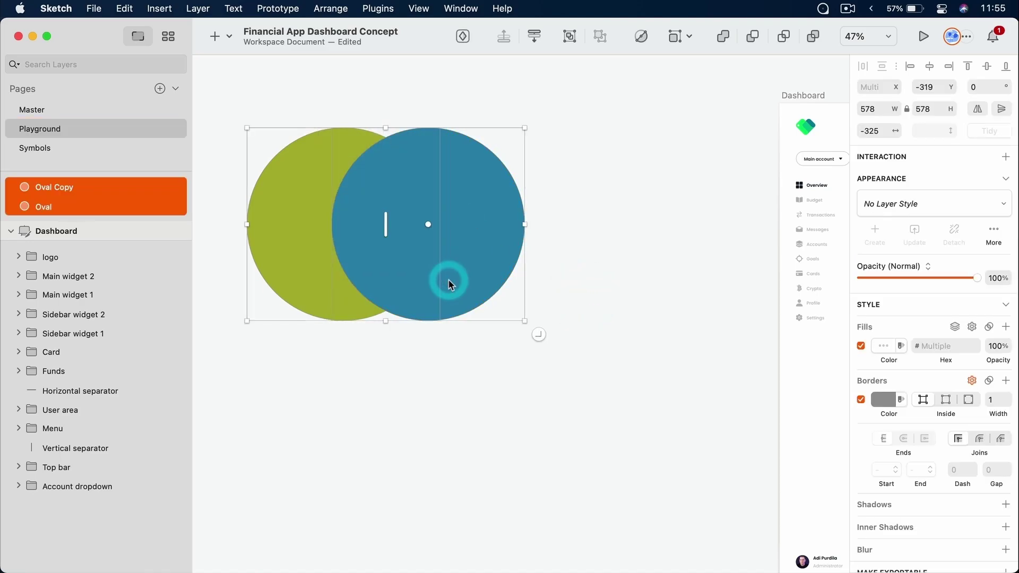
left_click(722, 37)
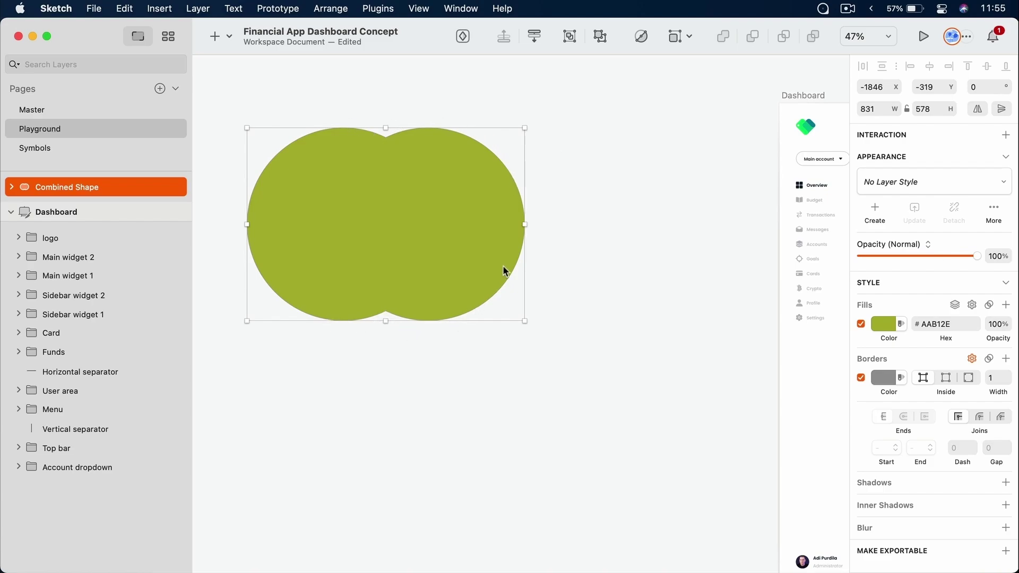
left_click(884, 324)
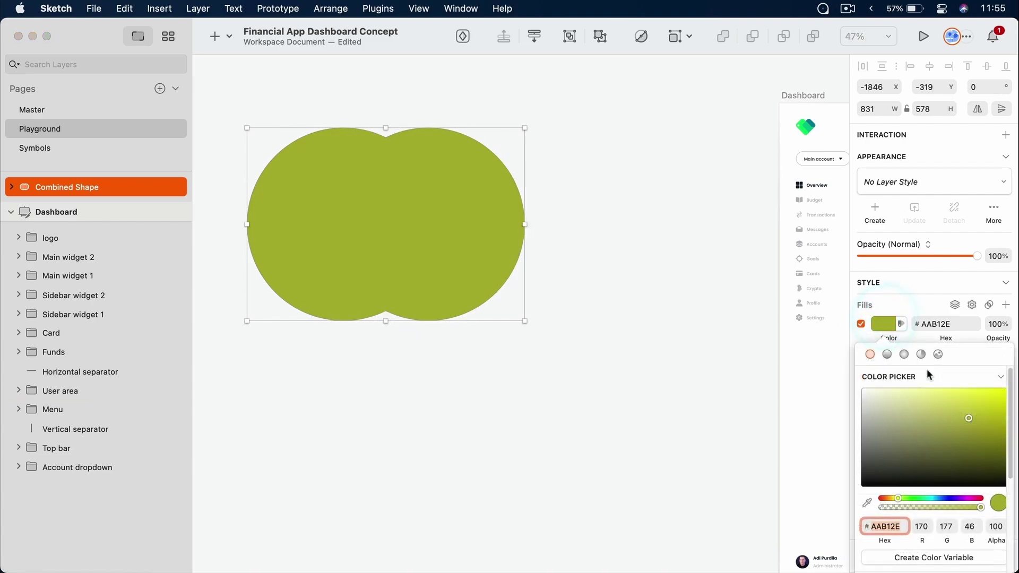
left_click(924, 423)
left_click_drag(922, 423, 985, 423)
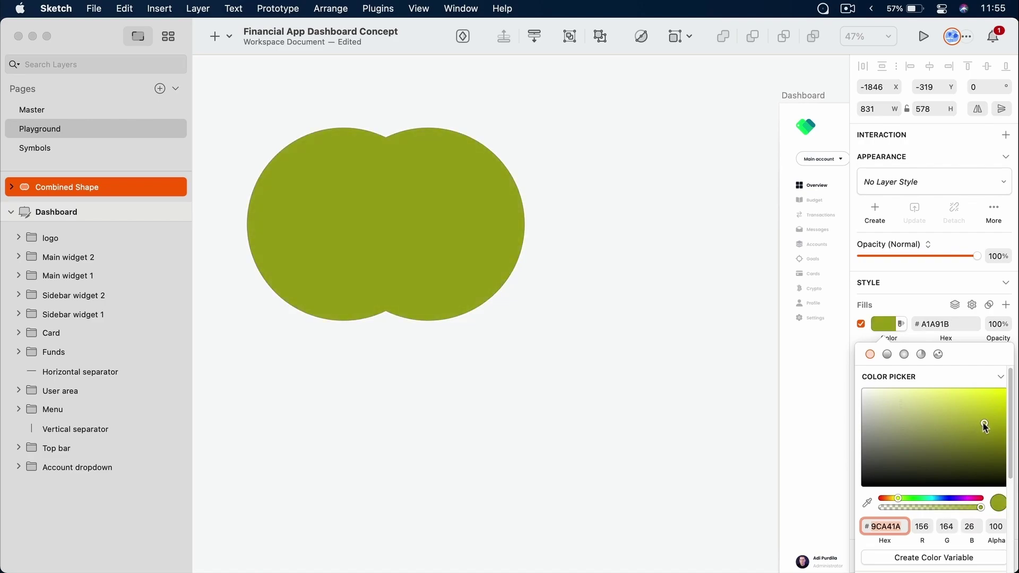
left_click(450, 165)
key("ctrl+z")
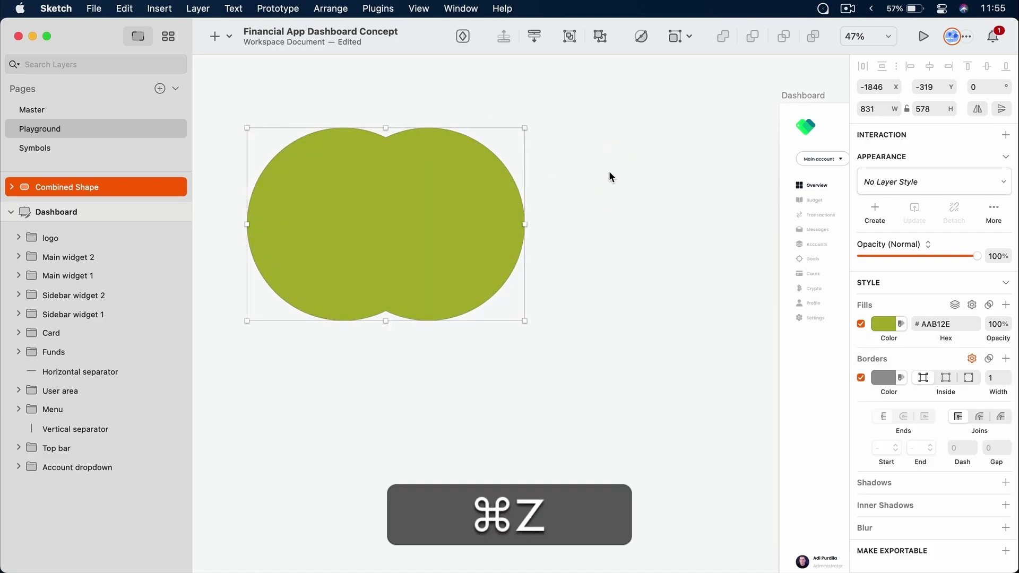
key("ctrl+z")
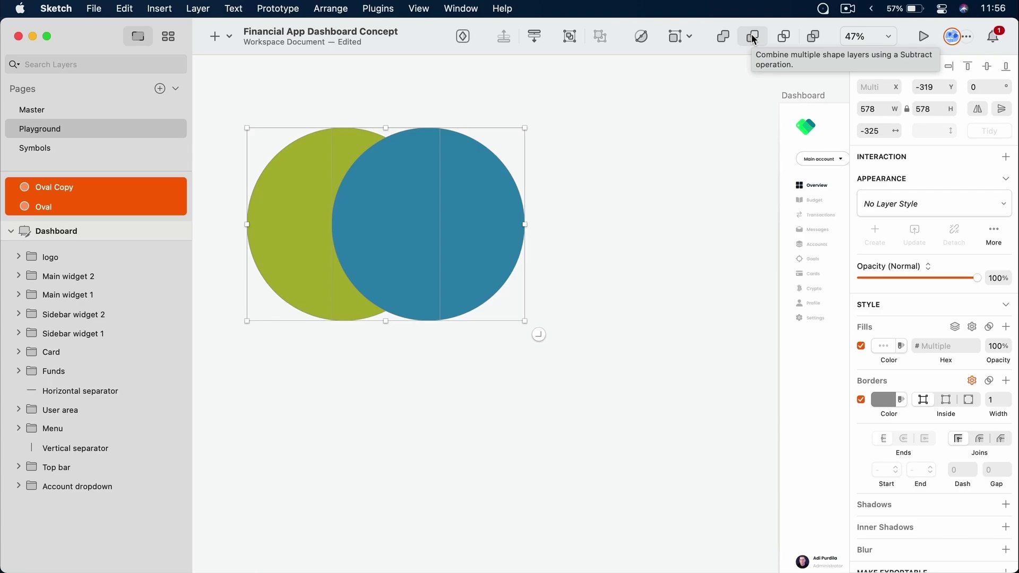
Try subtracting the blue circle from the green one, then undo it
left_click(652, 226)
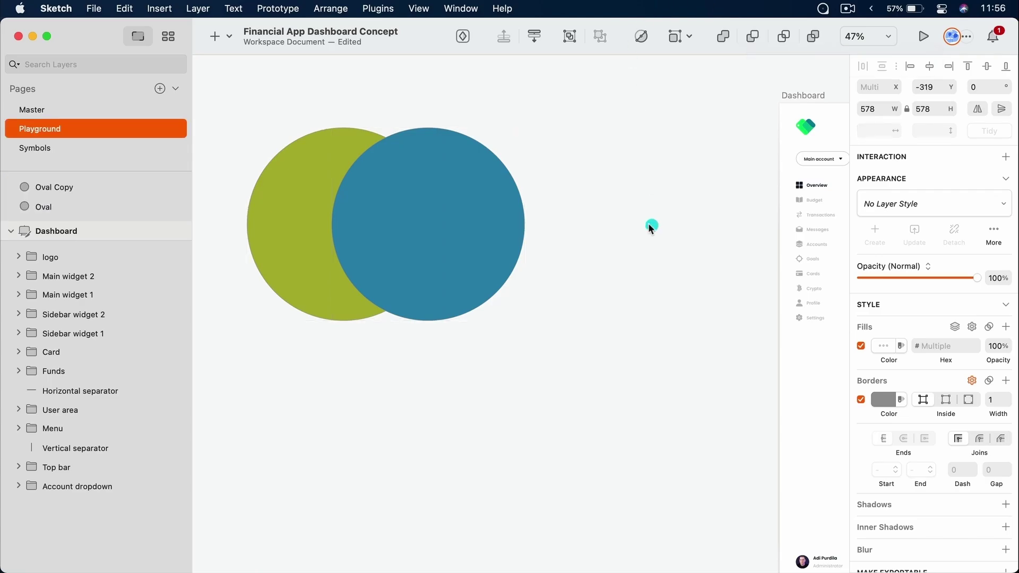
left_click(323, 225)
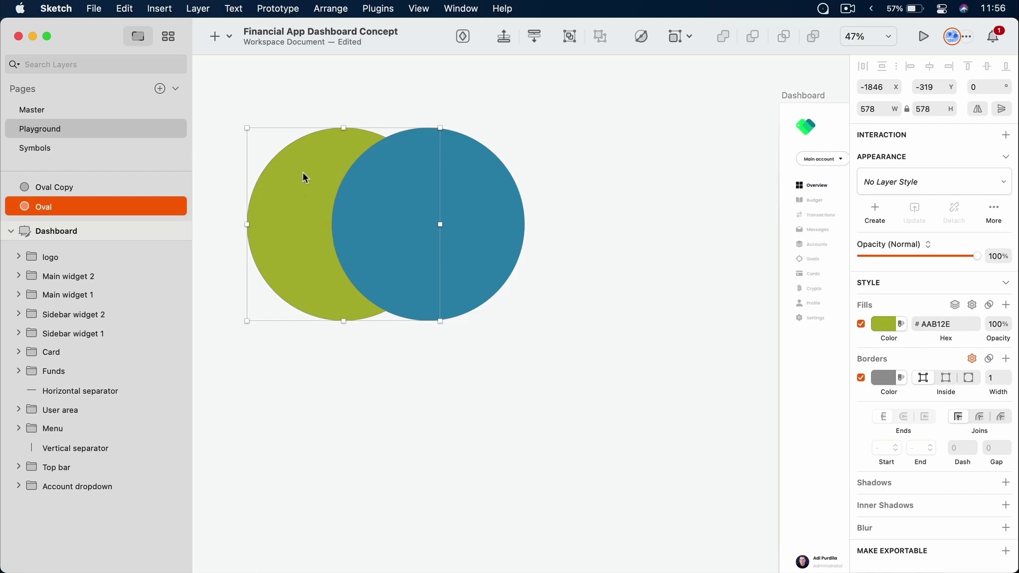
left_click_drag(511, 95, 310, 278)
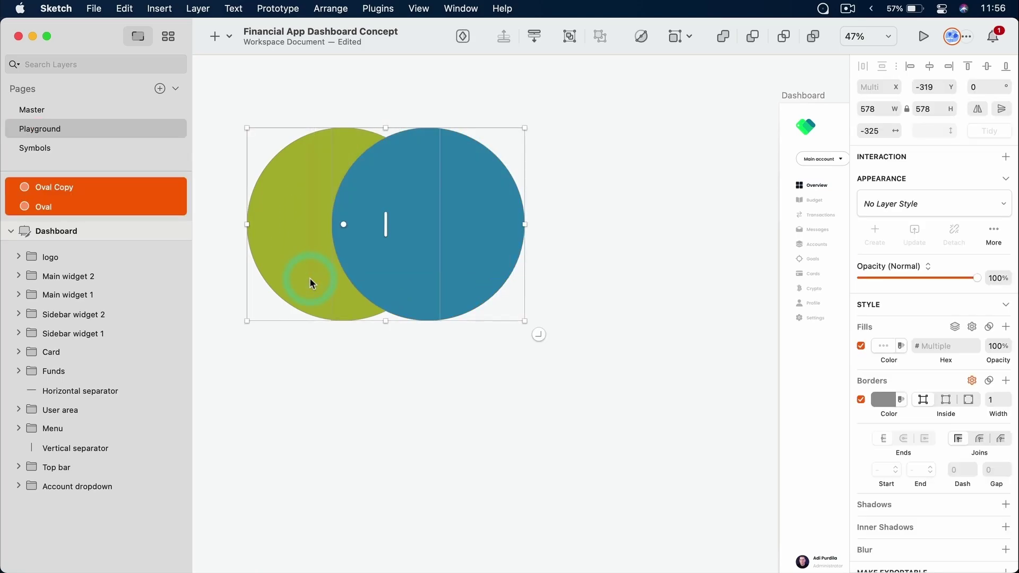
left_click(754, 38)
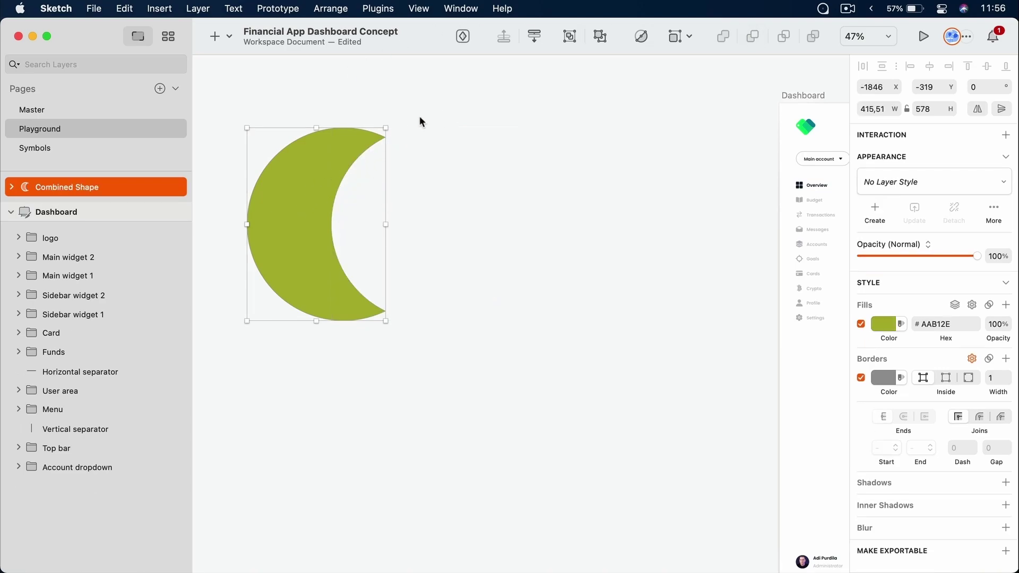
left_click(449, 176)
key("super+z")
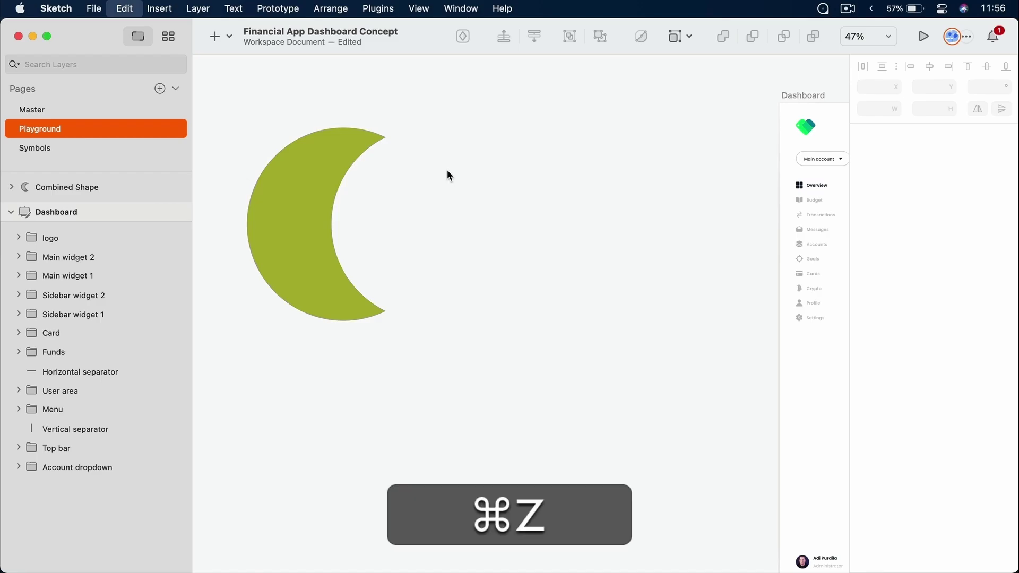
Send Oval Copy back with ⌘[ so green sits on top, test Subtract again, and undo
left_click(309, 188)
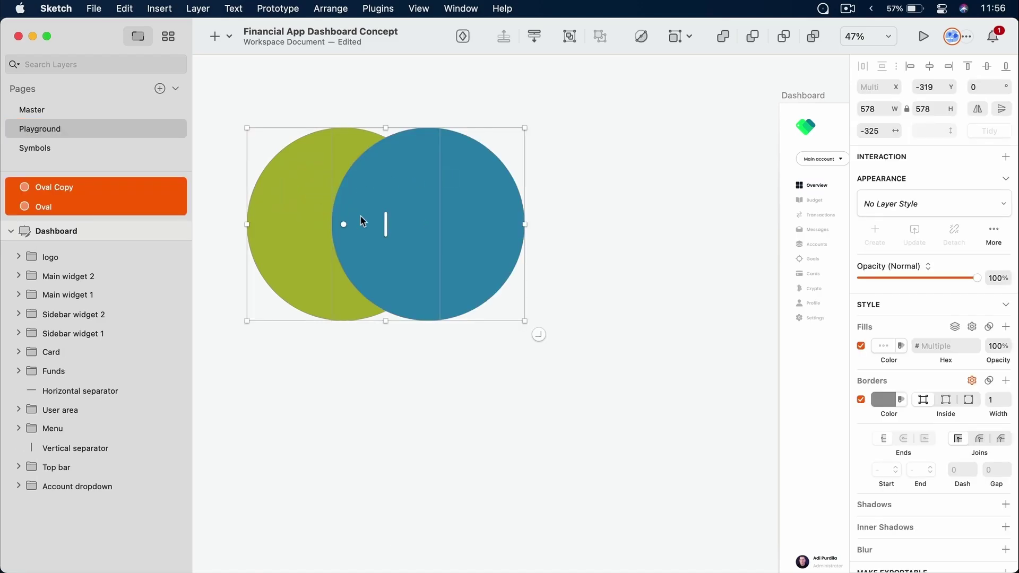
left_click(428, 327)
left_click(413, 238)
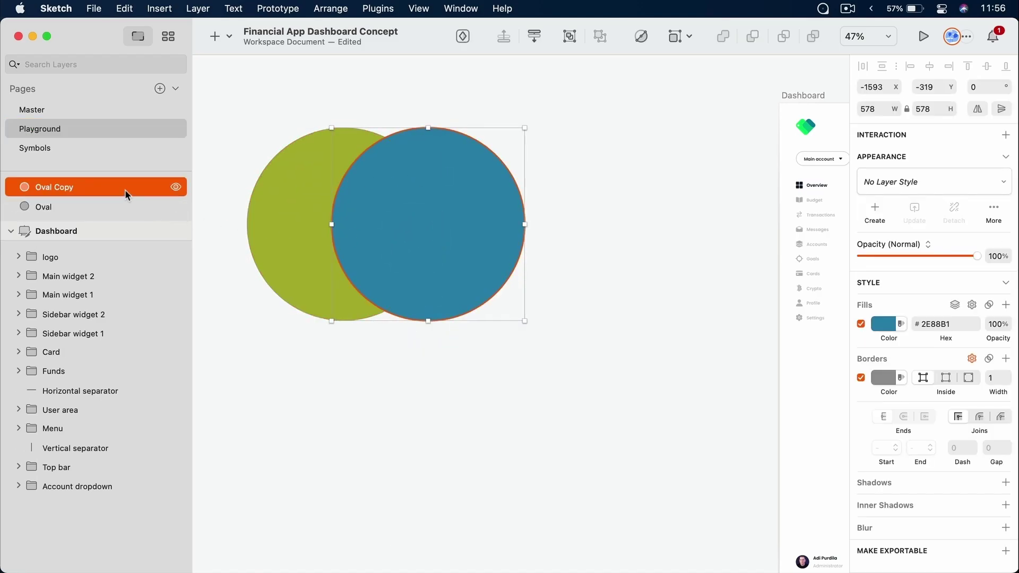
left_click_drag(125, 190, 126, 219)
key("super+bracketleft")
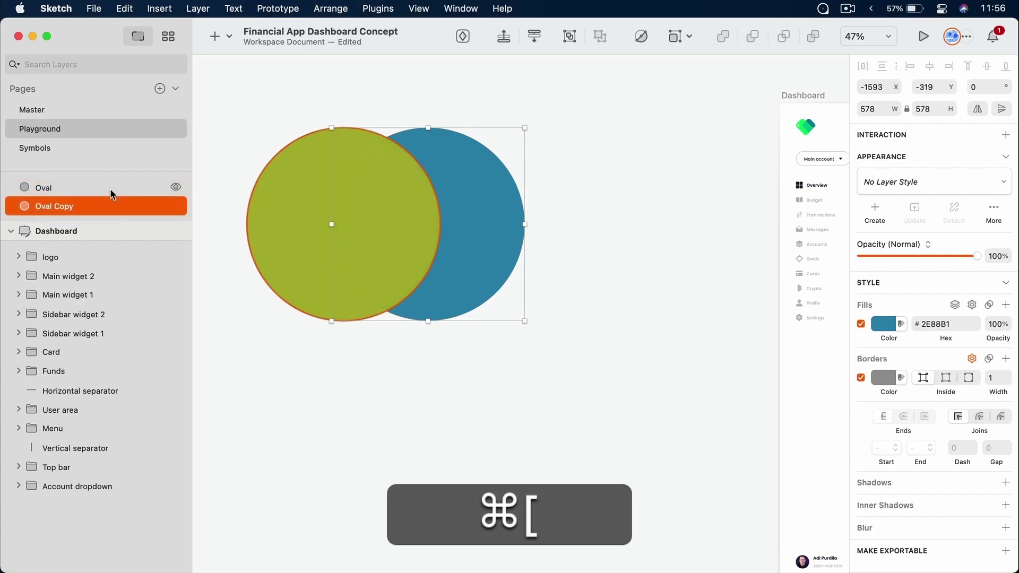
left_click(513, 150)
left_click_drag(539, 334, 341, 262)
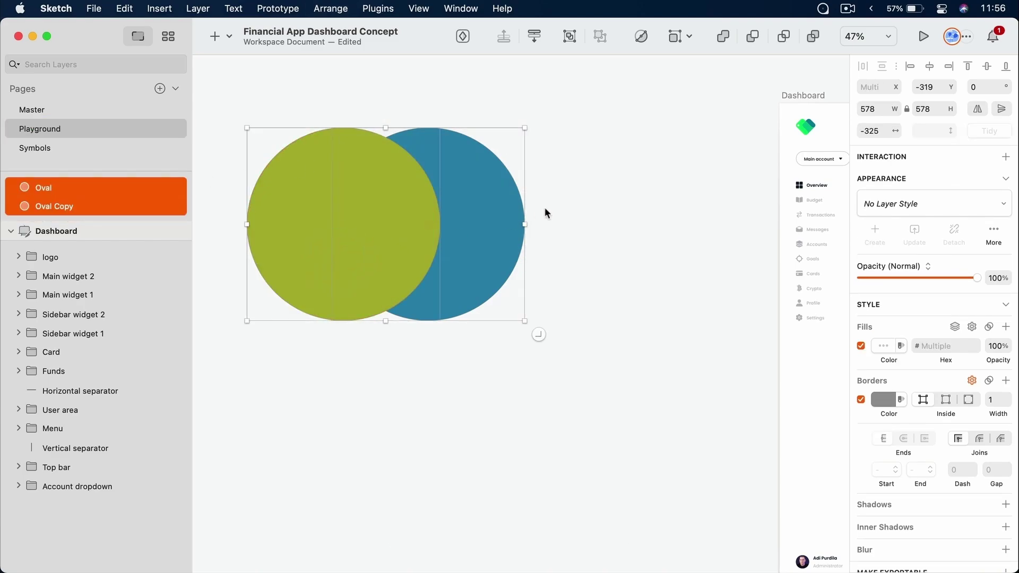
left_click(756, 39)
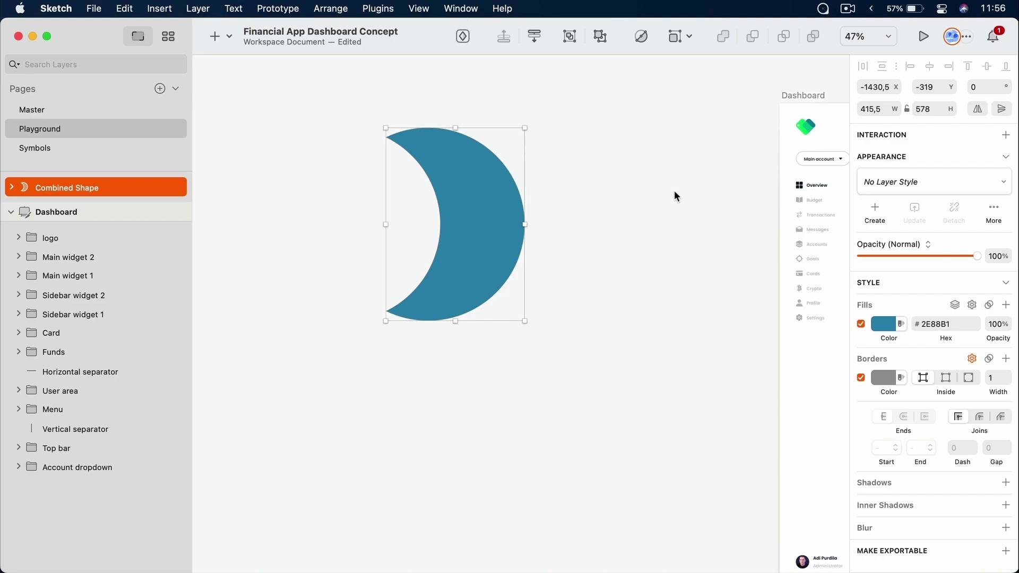
key("super+z")
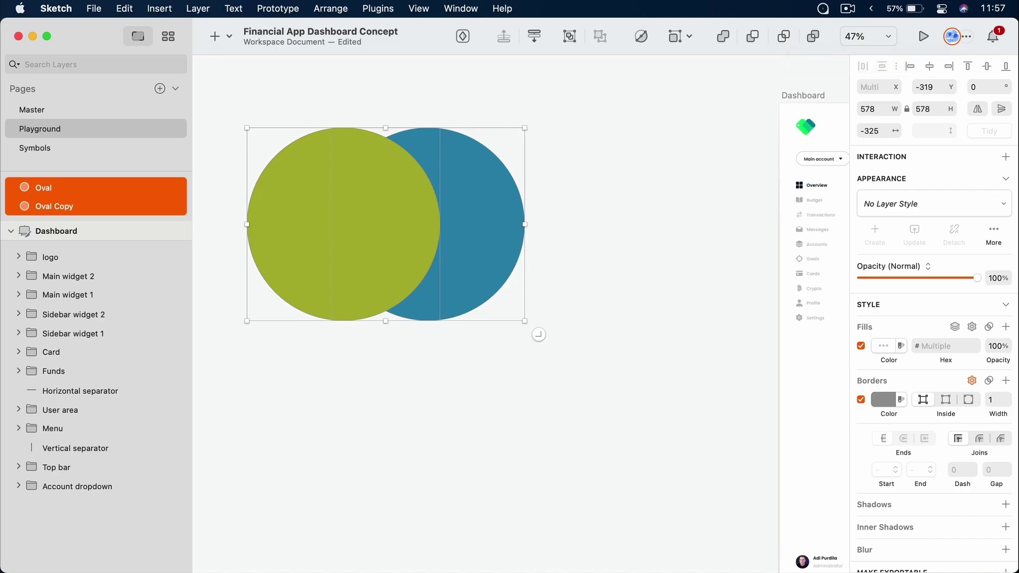
left_click(622, 209)
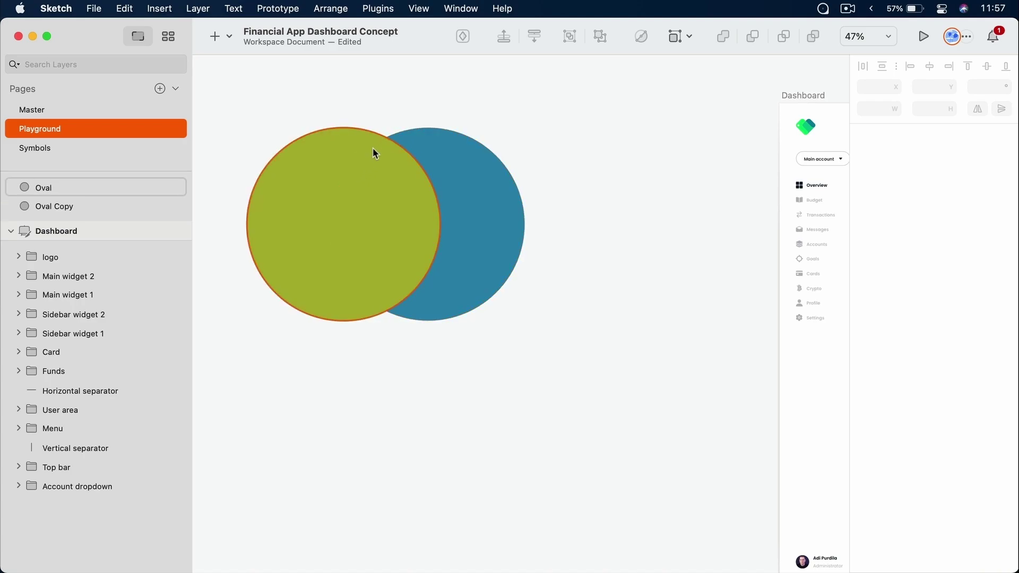
left_click_drag(590, 141, 391, 287)
left_click(783, 36)
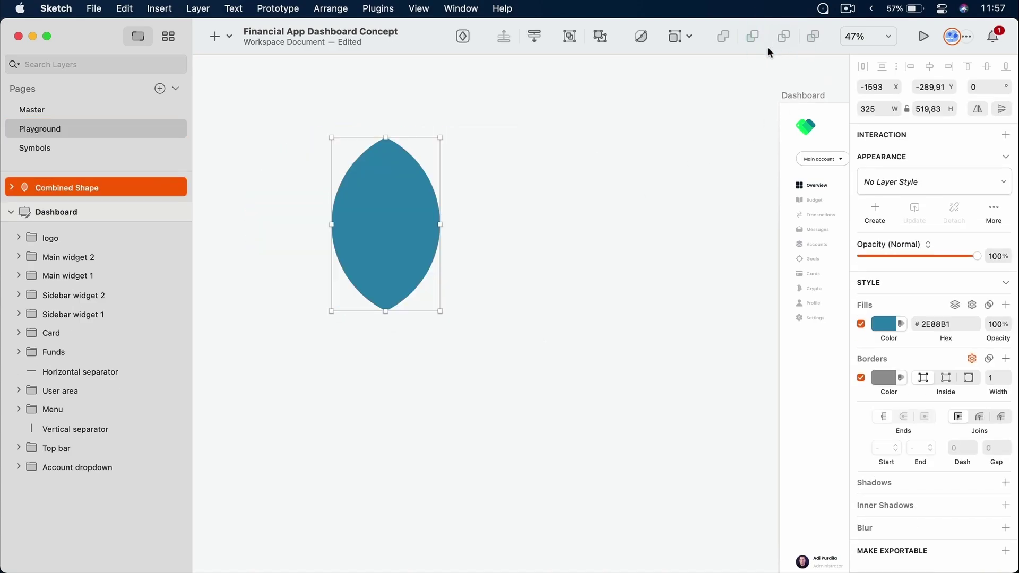
left_click(617, 215)
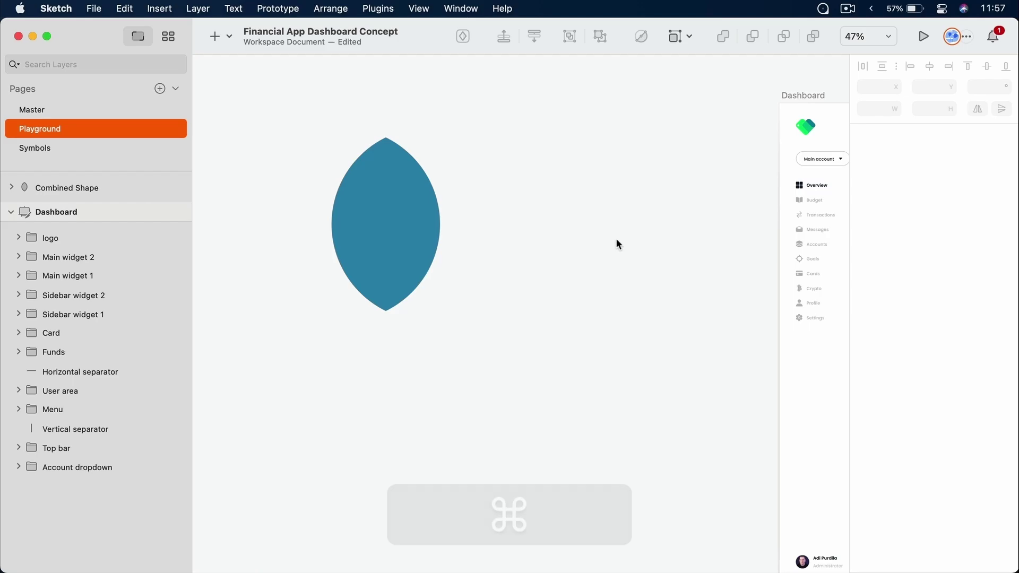
key("super+z")
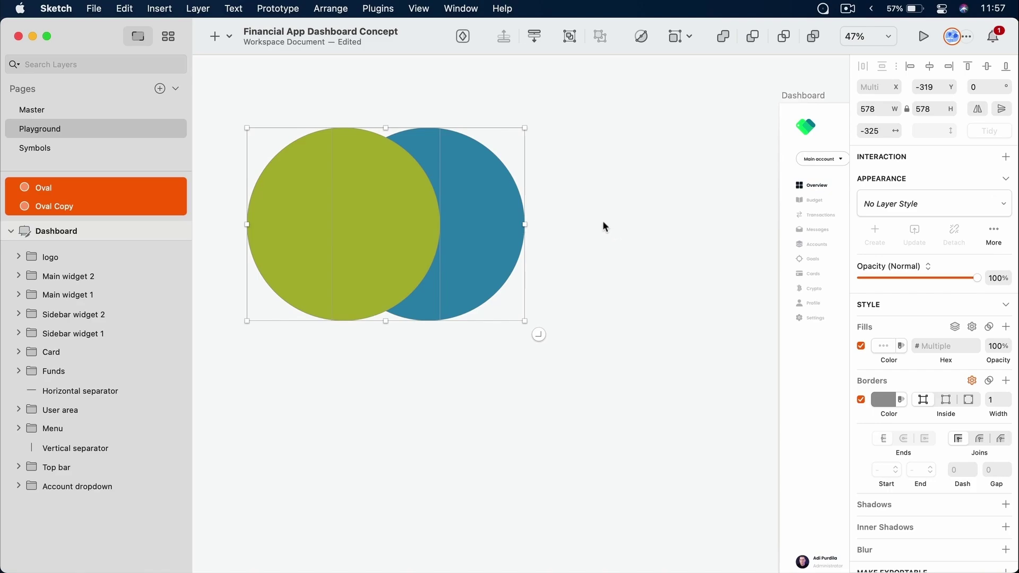
left_click(819, 41)
left_click(671, 156)
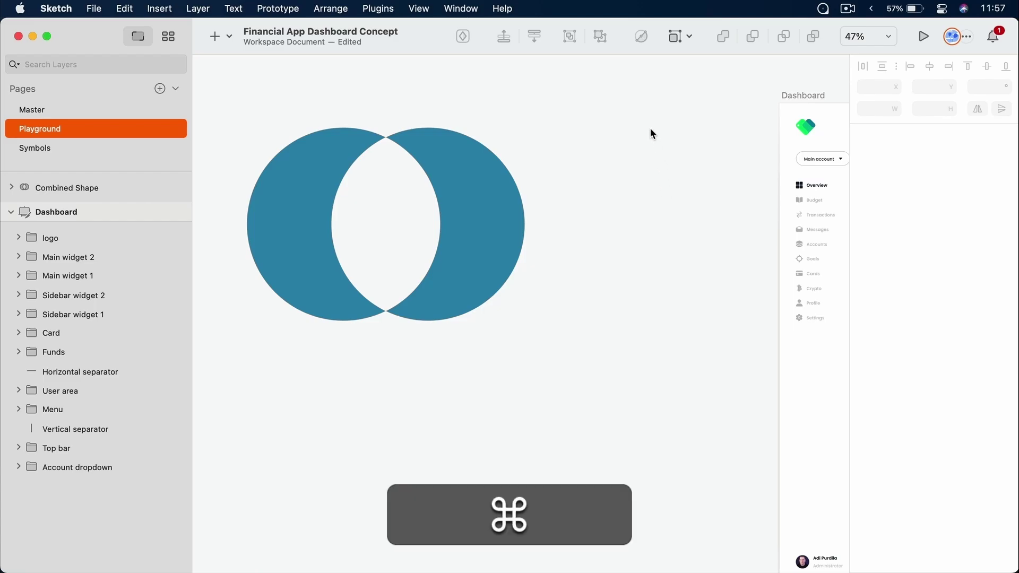
key("super+z")
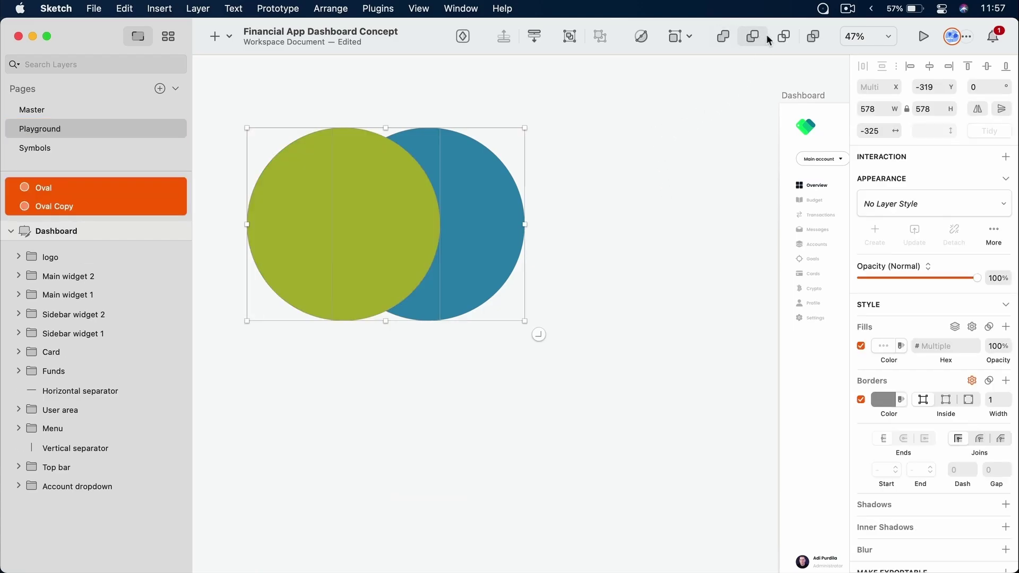
Subtract the circles into a crescent, then nudge and shrink its Oval from 578 to 449
left_click(756, 36)
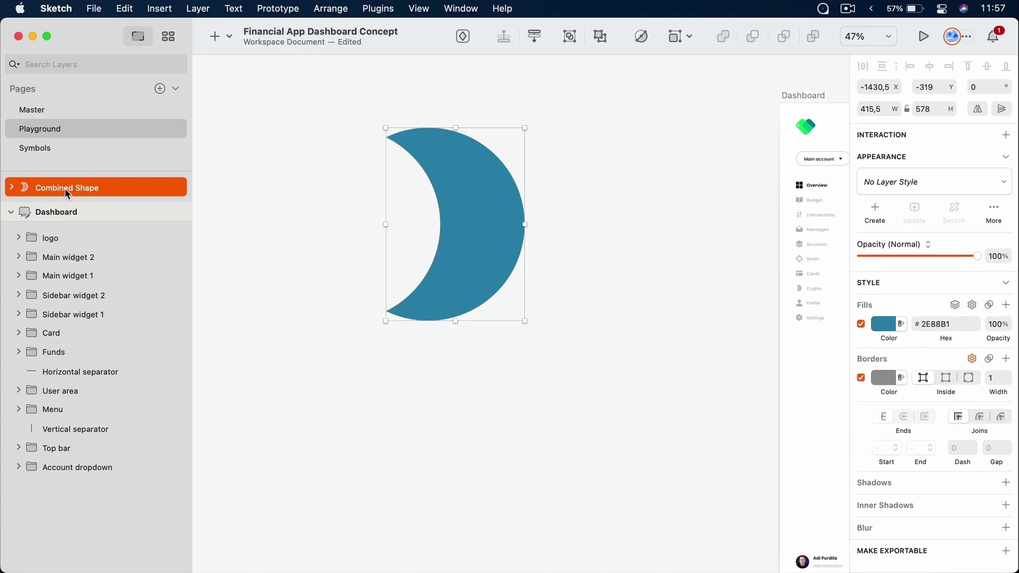
left_click(11, 188)
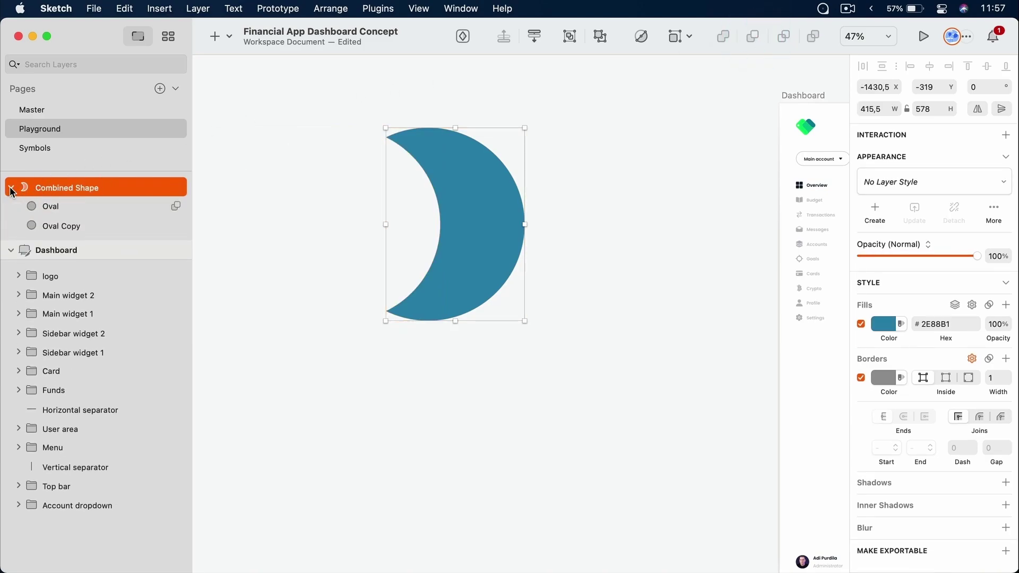
left_click(65, 206)
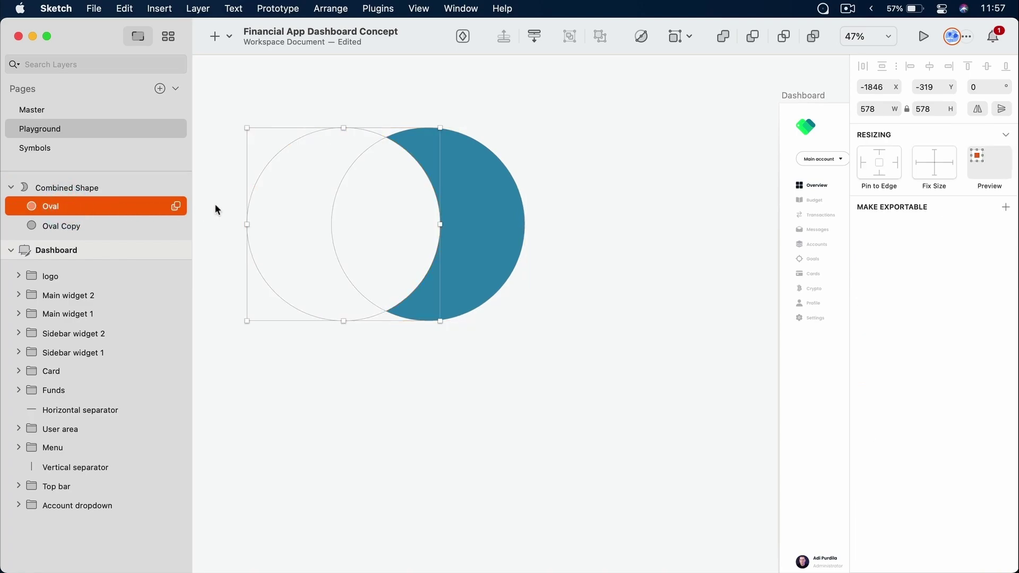
key("shift+Right")
key("shift+Right")
key("shift+Right")
key("shift+Left")
key("shift+Left")
key("shift+Left")
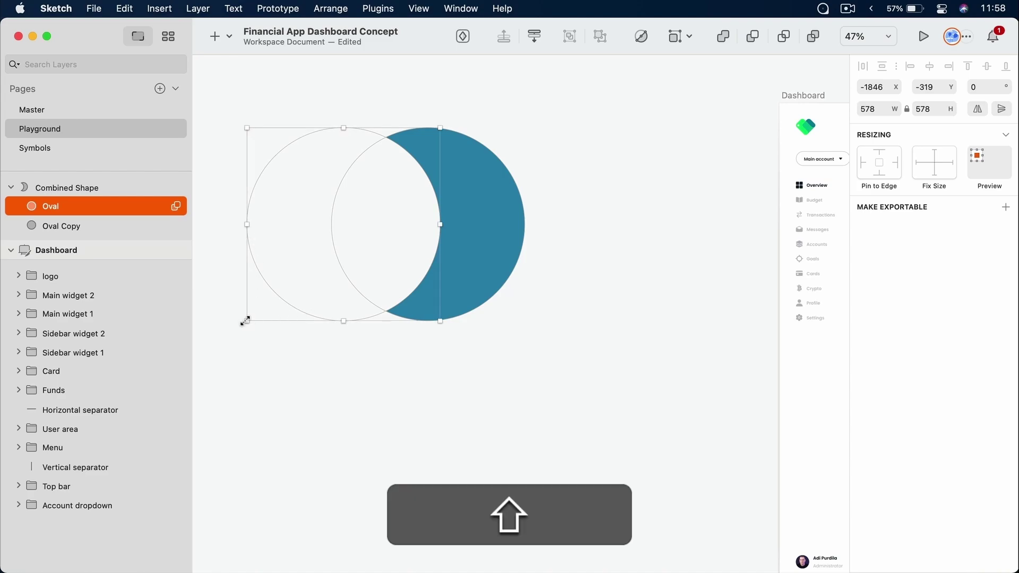
left_click_drag(247, 321, 298, 286)
Delete the whole crescent Combined Shape
left_click(344, 417)
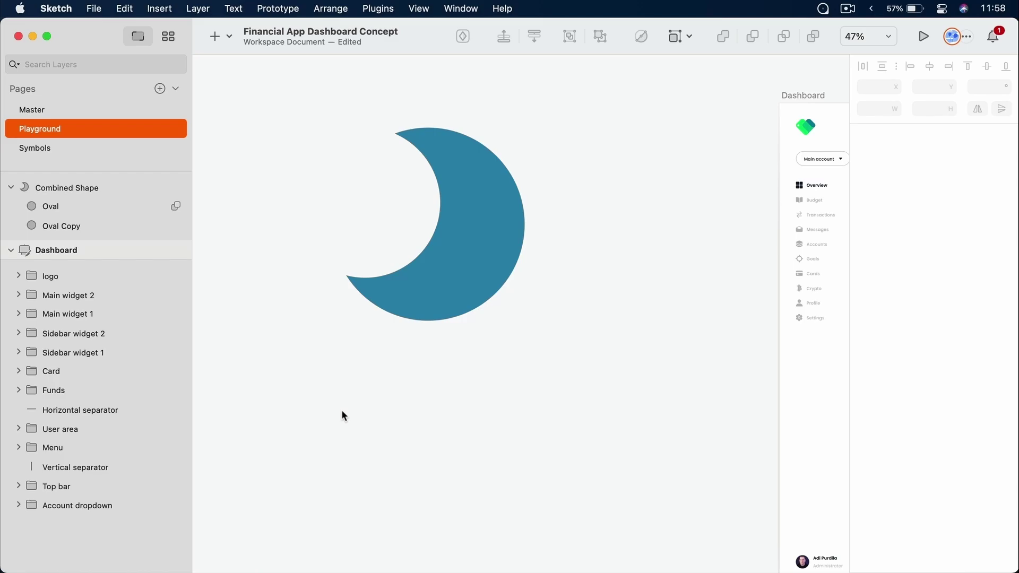
left_click_drag(572, 86, 321, 384)
key("Delete")
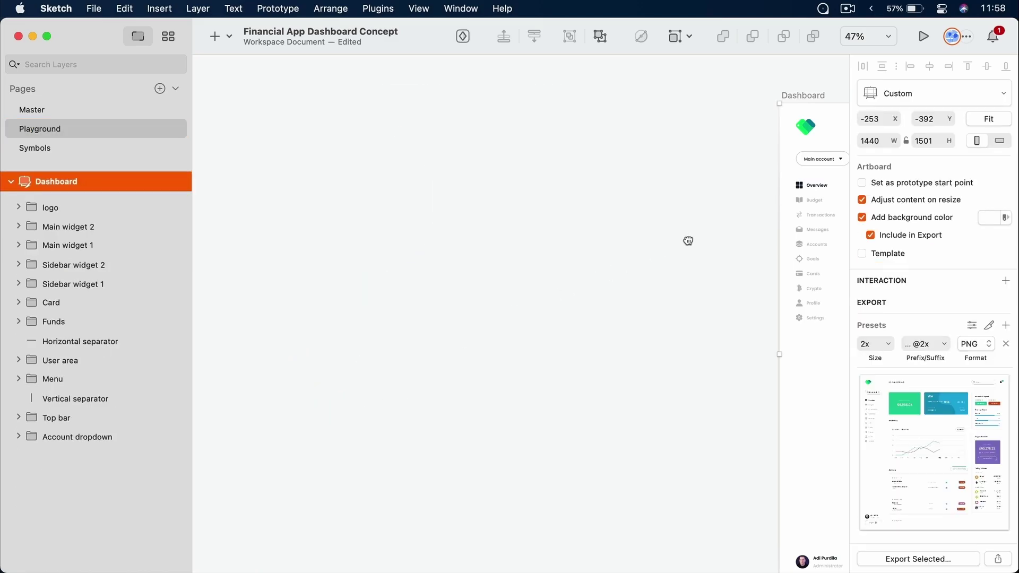
Bring the VISA card into view and drill into its wave decoration
left_click_drag(687, 239, 263, 235)
left_click_drag(665, 268, 528, 247)
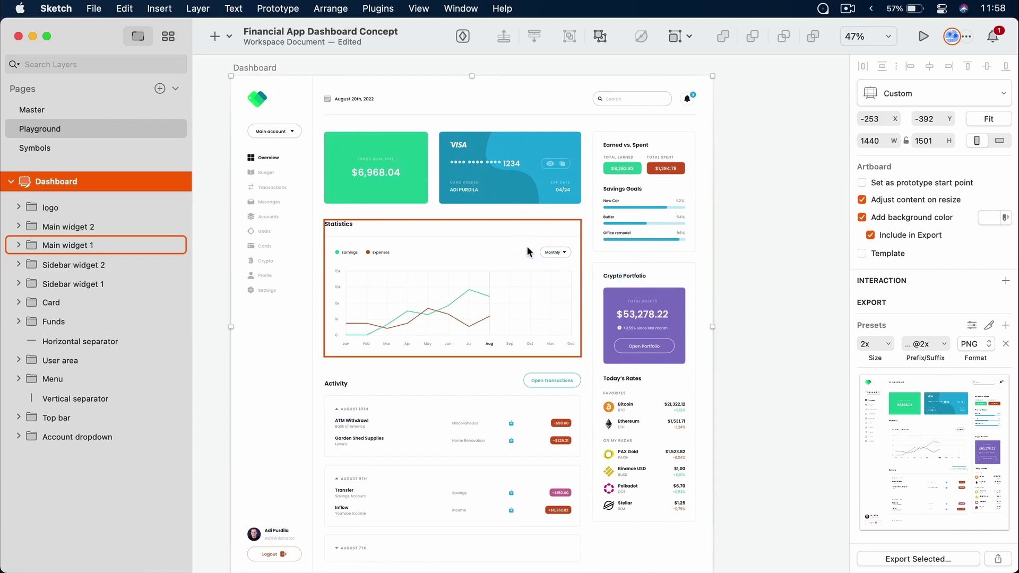
scroll(517, 153, "up", 5)
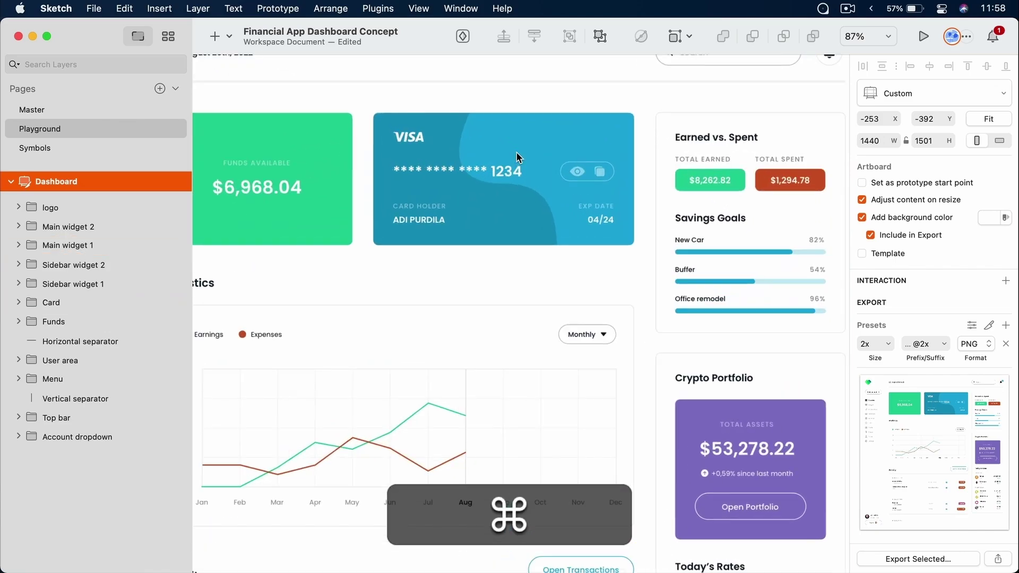
scroll(517, 154, "up", 3)
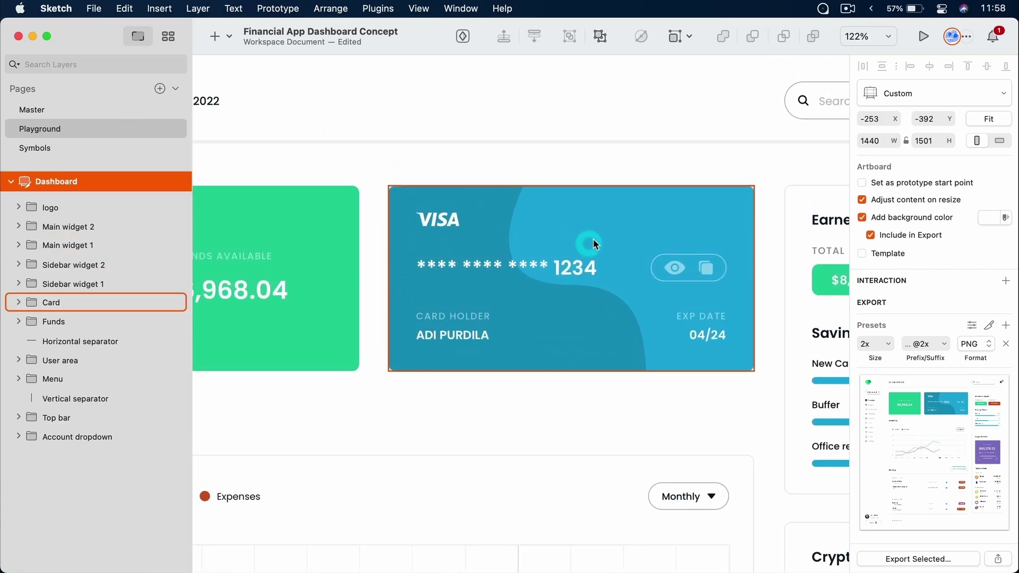
left_click(449, 201)
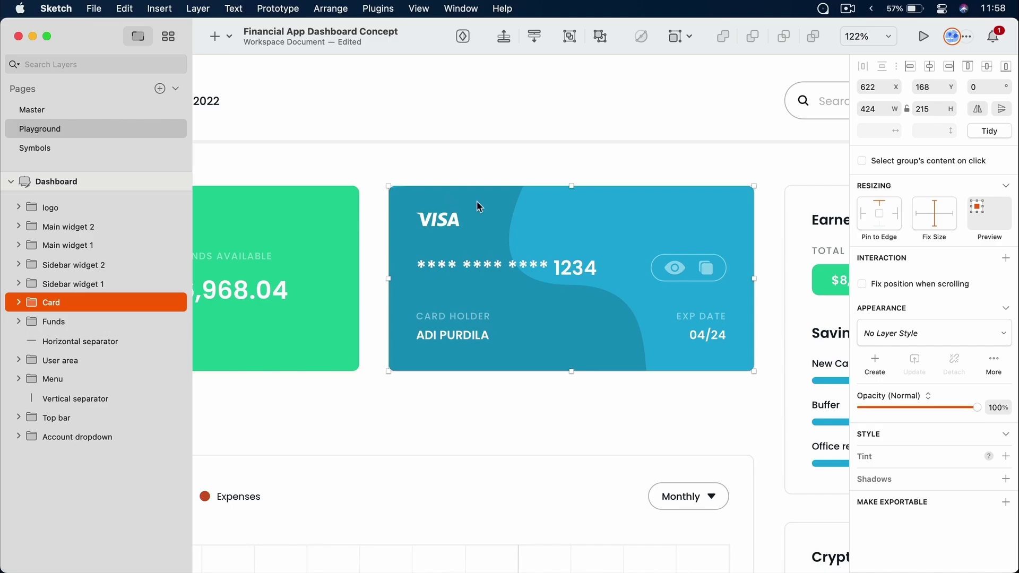
double_click(477, 200)
double_click(476, 202)
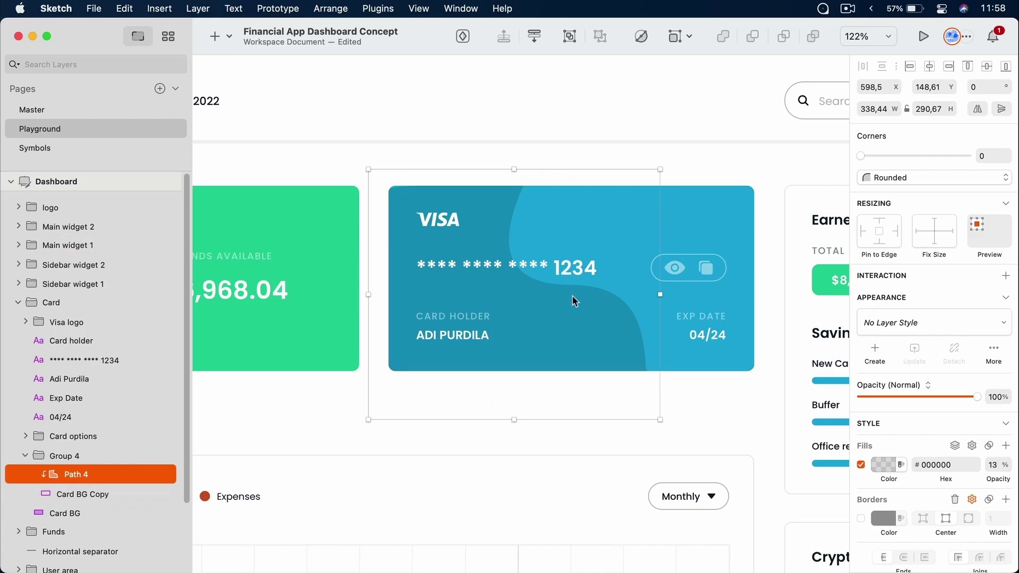
Ungroup Group 4 and release Card BG Copy's mask so the full wave shows
right_click(77, 454)
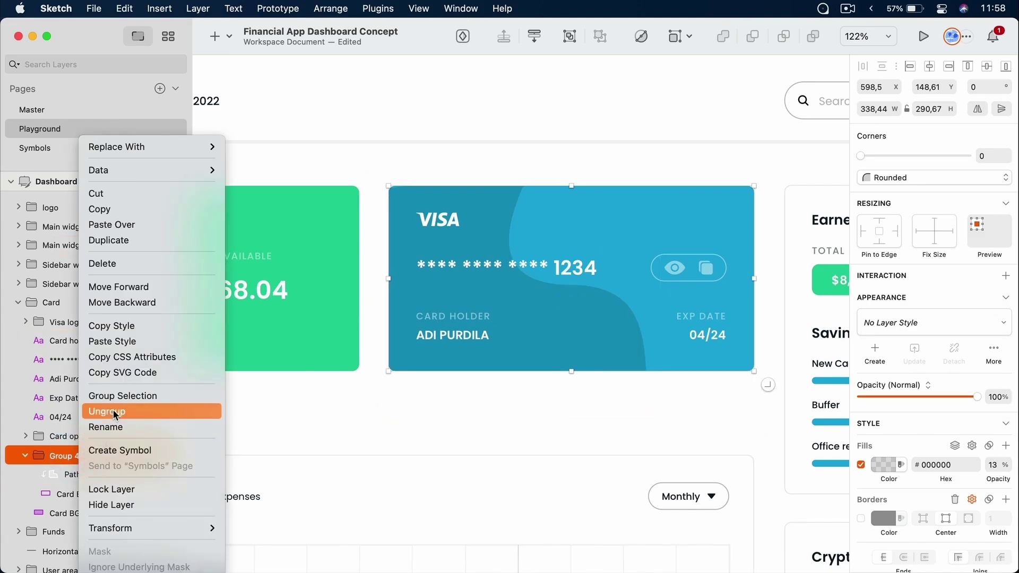
left_click(112, 409)
left_click(88, 467)
right_click(89, 472)
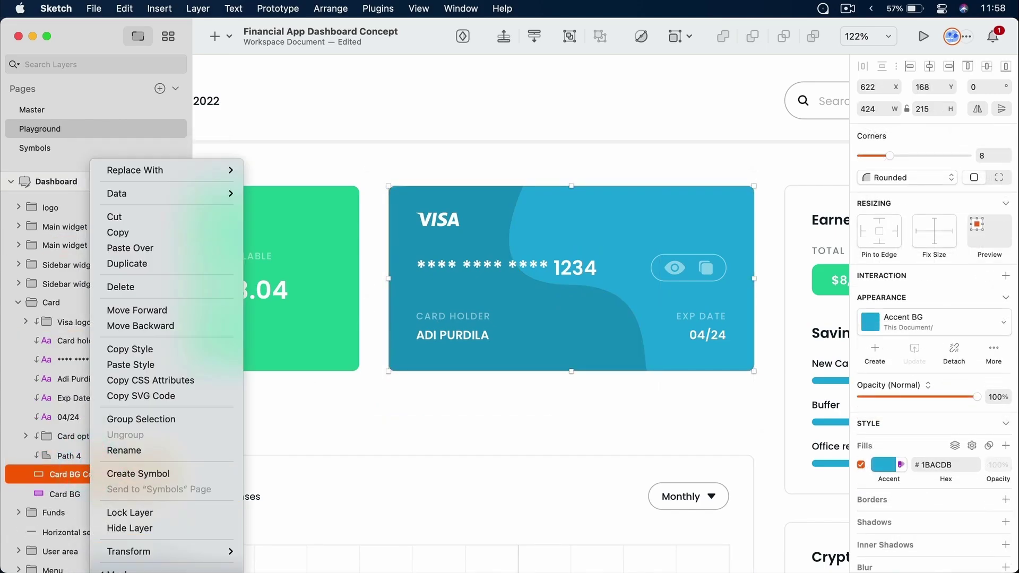
left_click(127, 571)
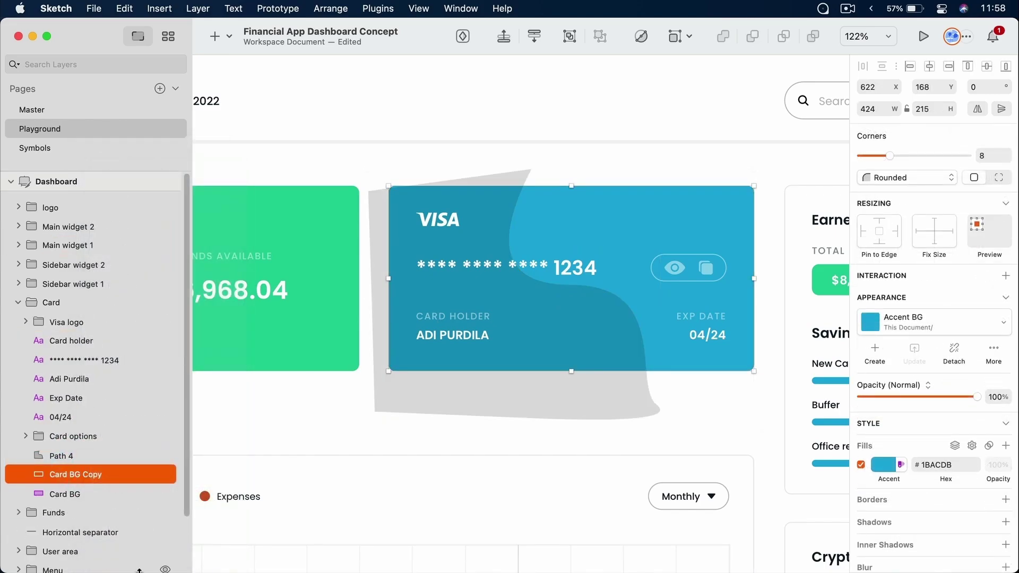
Nudge Path 4 slightly upward to y 136.61
left_click(76, 455)
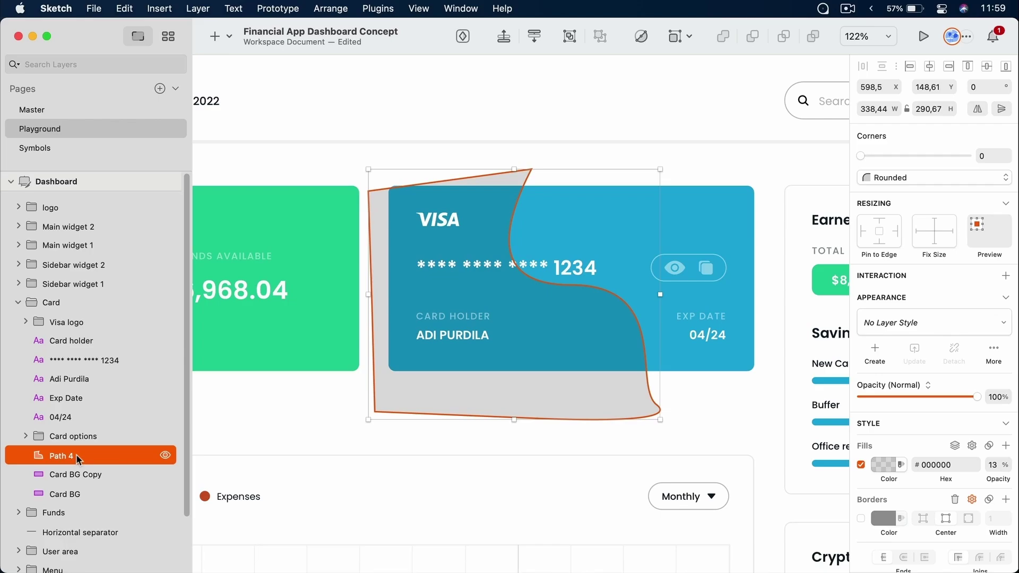
key("shift+Up")
key("shift+Up")
key("shift+Down")
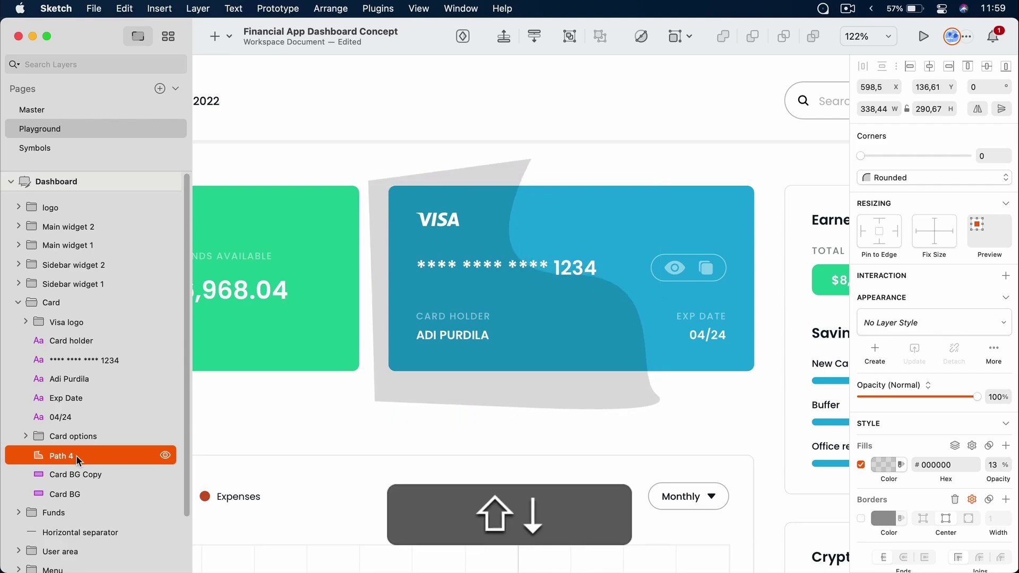
left_click(109, 472, "shift")
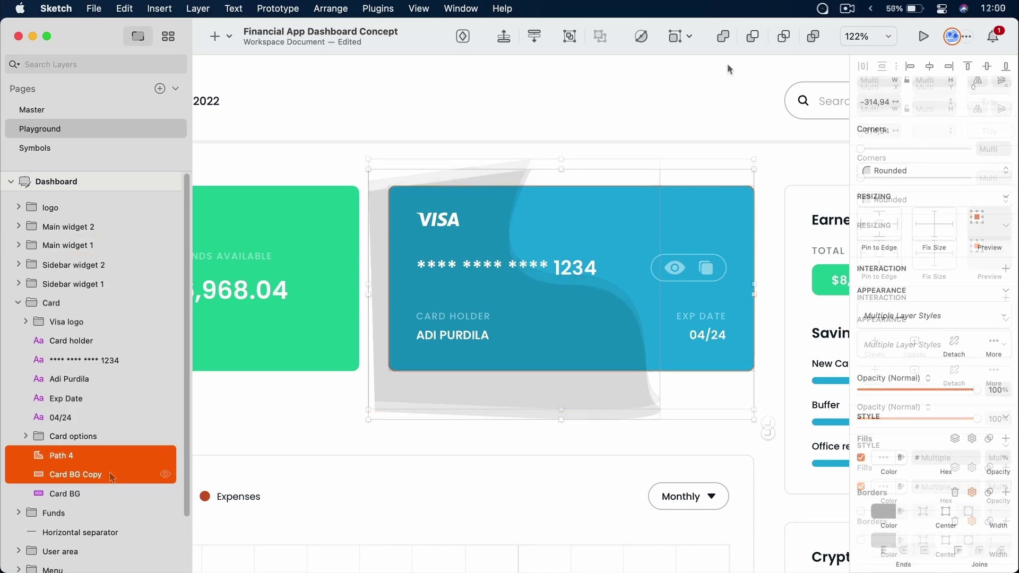
Intersect Path 4 with Card BG Copy, detach the style, and fill it #000000 at 15%
left_click(783, 37)
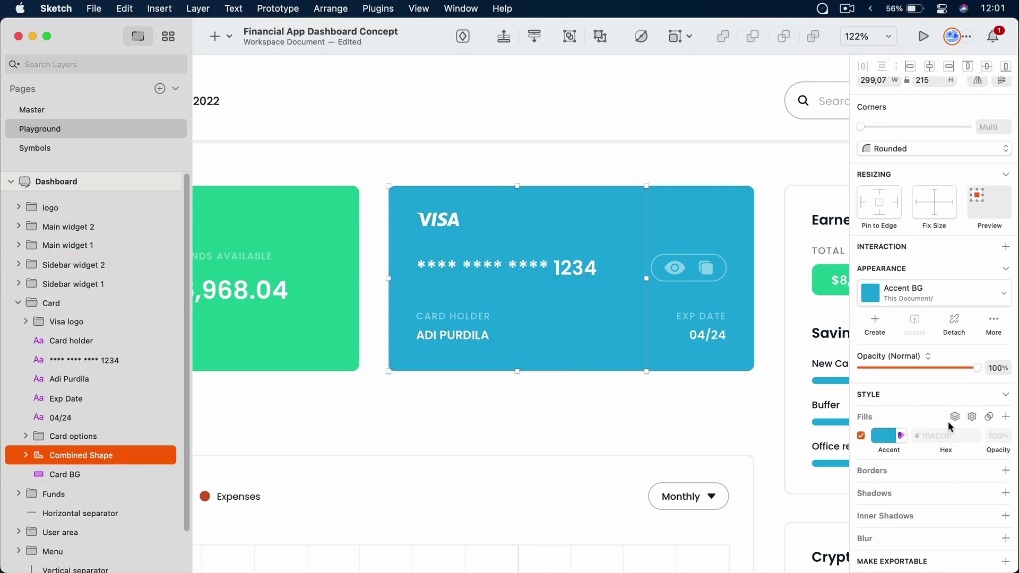
left_click(954, 318)
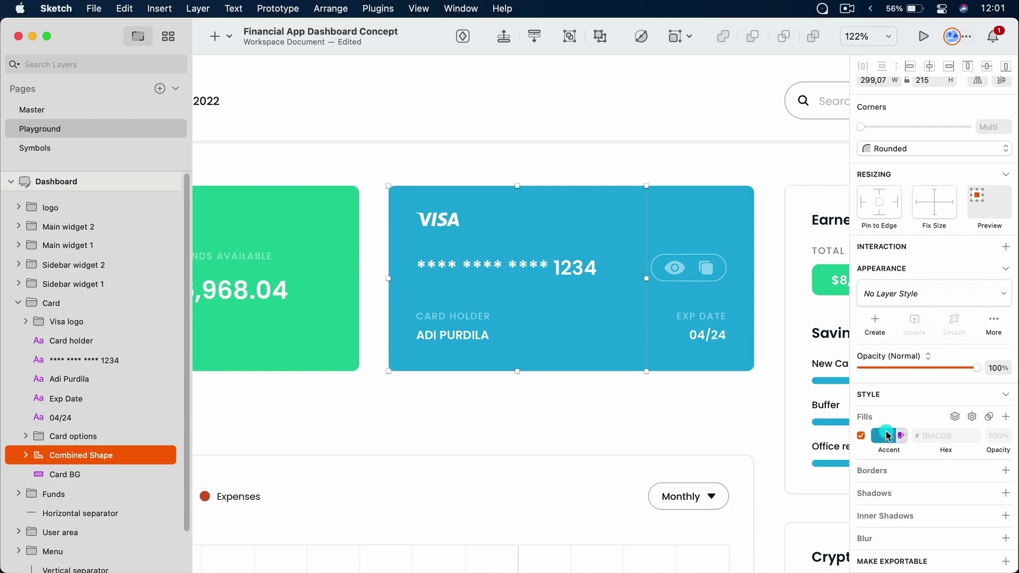
left_click(888, 435)
left_click_drag(911, 438, 838, 508)
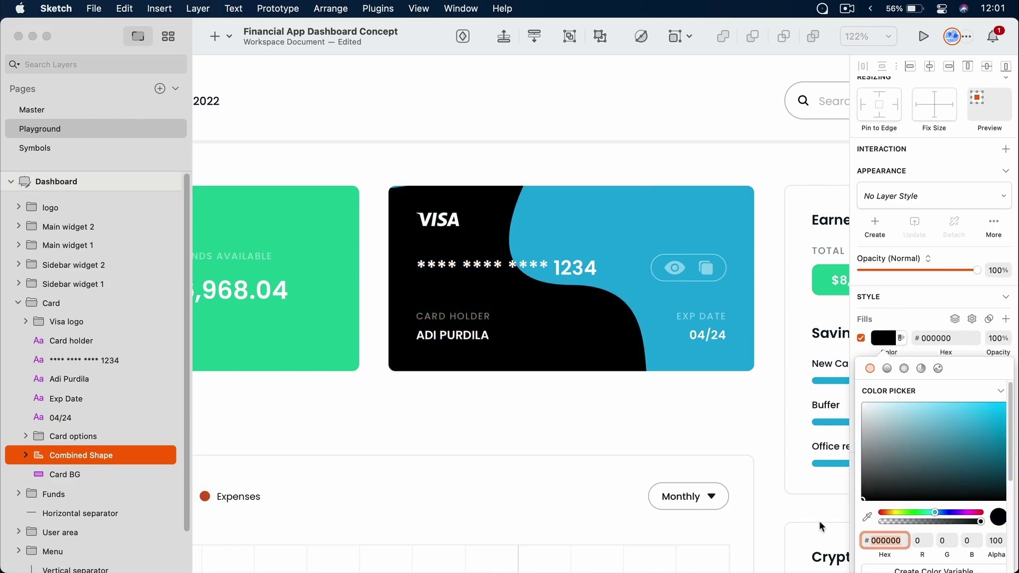
left_click_drag(976, 526, 896, 520)
Nudge the wave path inside the combined shape up slightly, then fit the dashboard in view
left_click(719, 400)
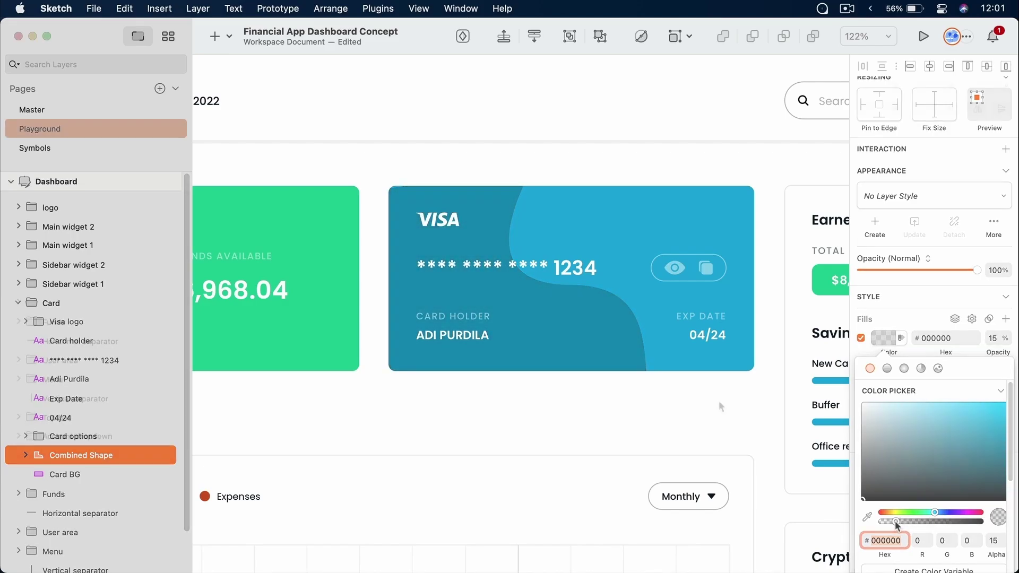
left_click(553, 348)
left_click(598, 396)
left_click(598, 393)
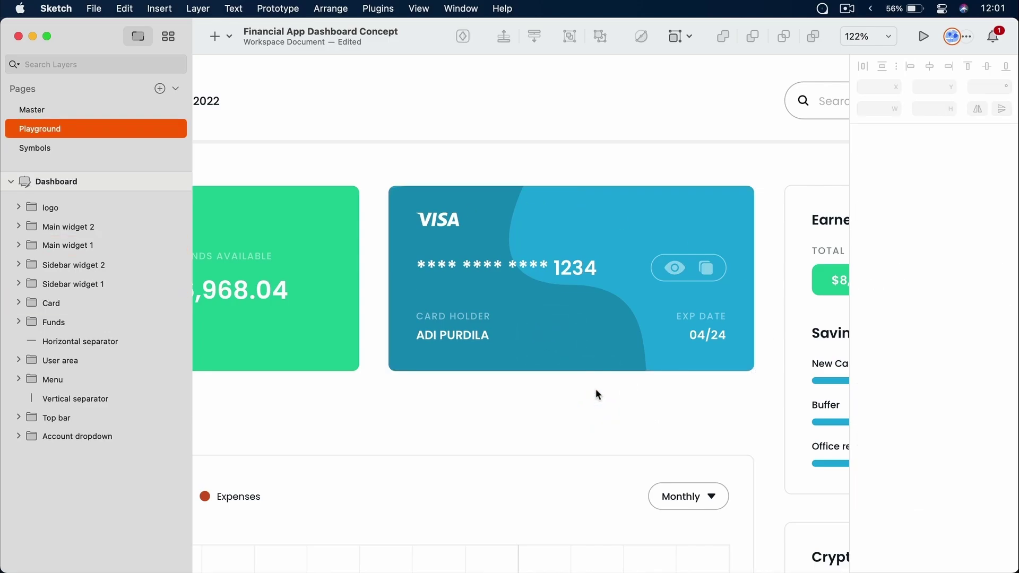
scroll(386, 163, "up", 1)
scroll(384, 162, "up", 10)
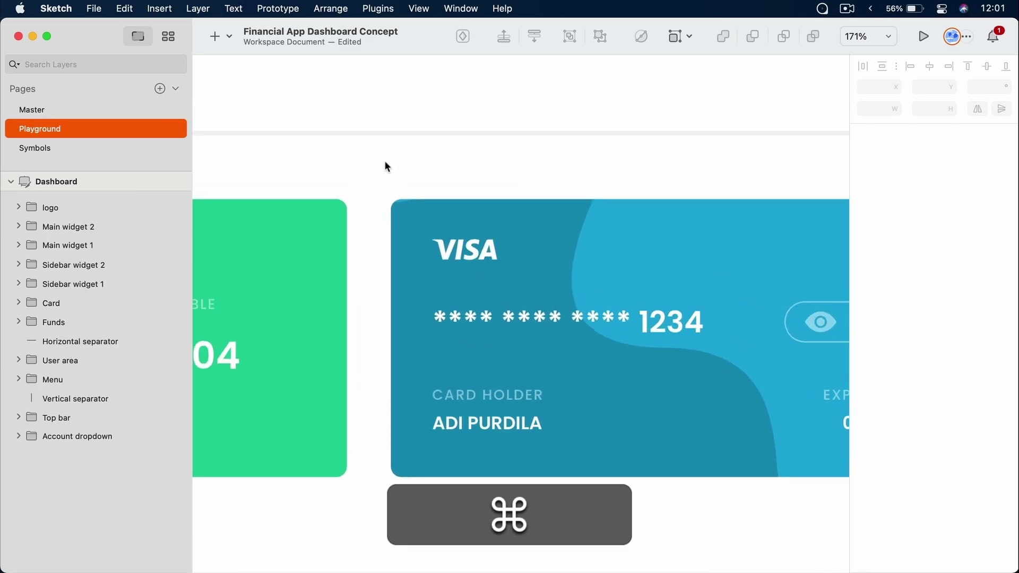
scroll(386, 166, "up", 5)
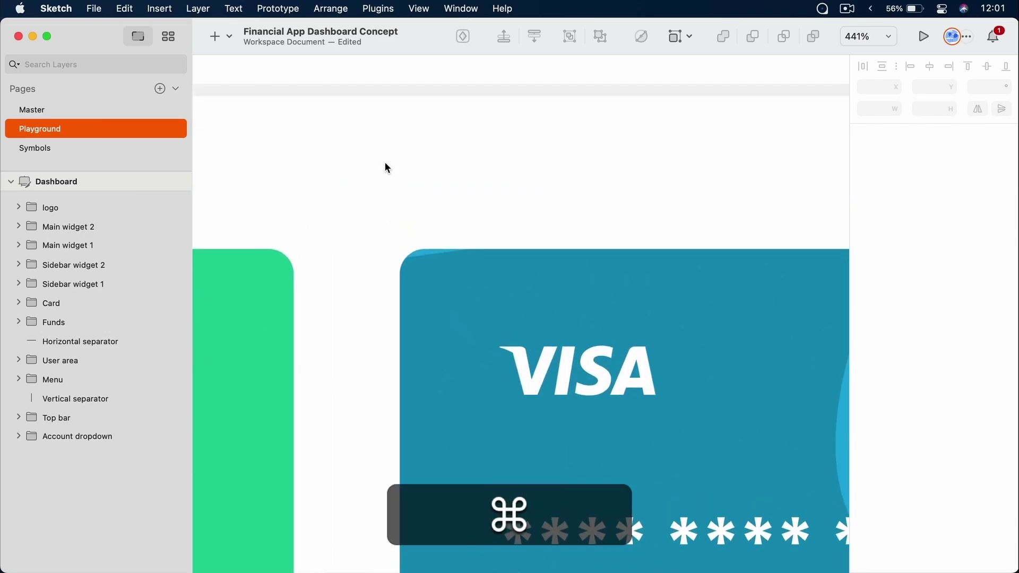
left_click(546, 427, "super")
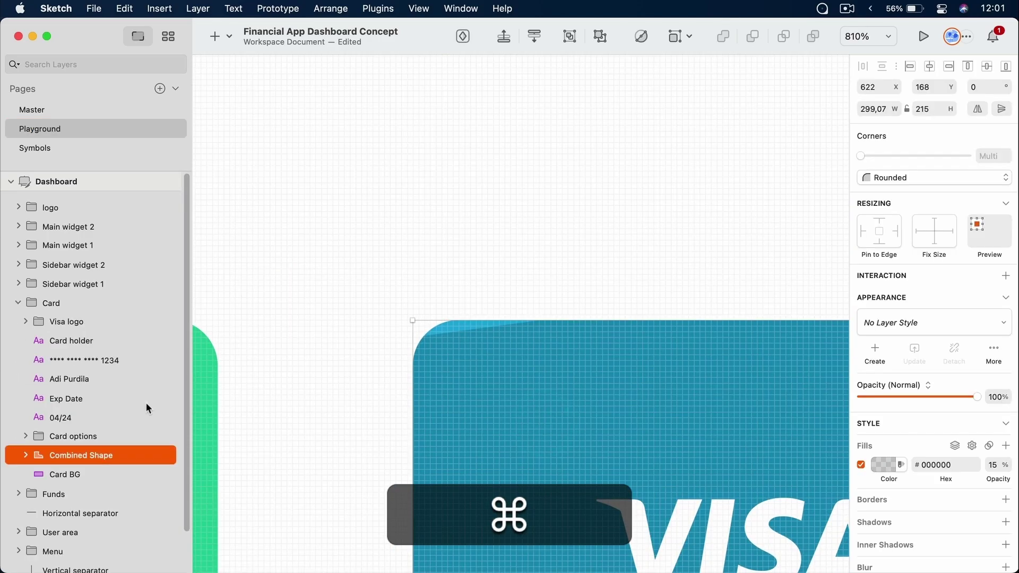
scroll(55, 416, "down", 2)
left_click(25, 412)
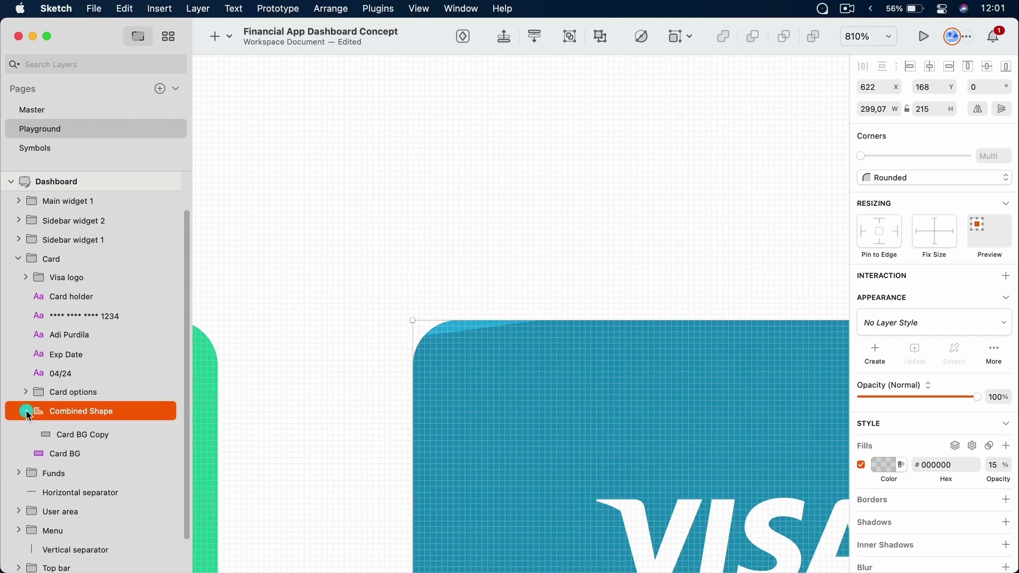
left_click(65, 427)
key("Up")
key("Up")
key("Up")
key("Up")
key("Up")
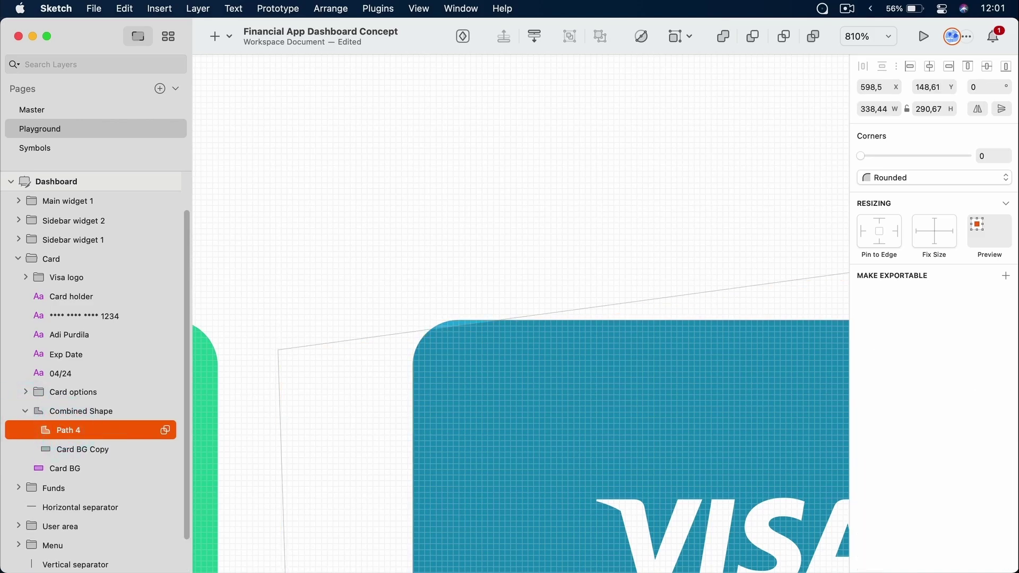
left_click(592, 205)
key("super+1")
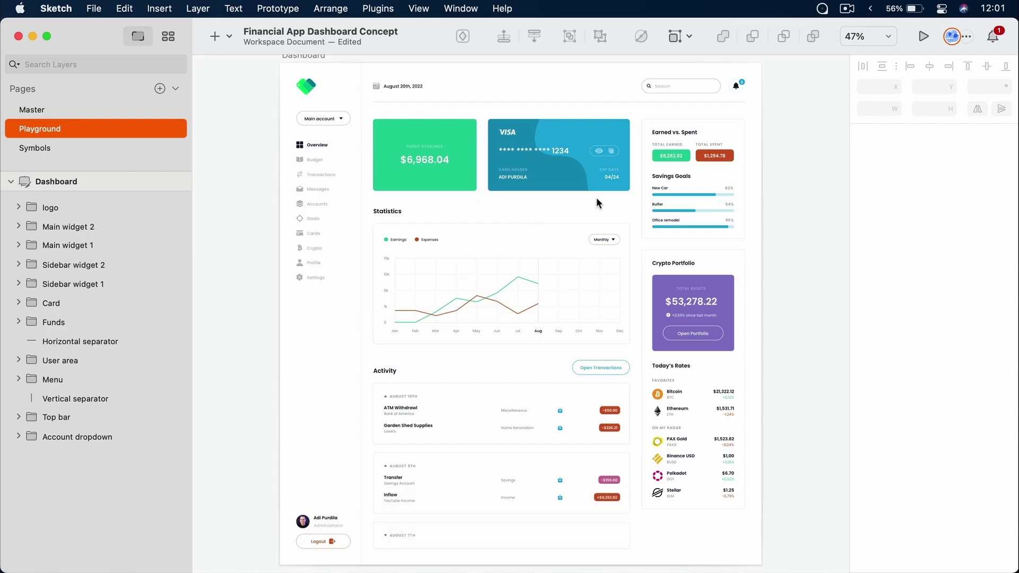
Zoom into the Statistics chart and select the green Earnings line near its April point
key("z")
mouse_move(386, 233)
left_mouse_down()
mouse_move(544, 325)
mouse_move(618, 343)
left_mouse_up()
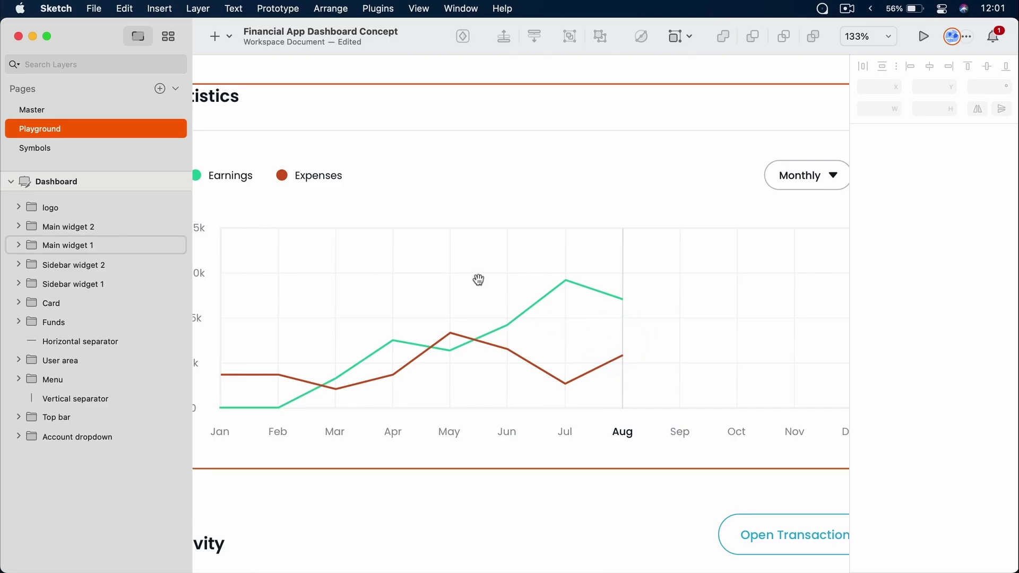
left_click_drag(478, 280, 576, 287)
scroll(573, 292, "down", 3)
scroll(574, 294, "up", 5)
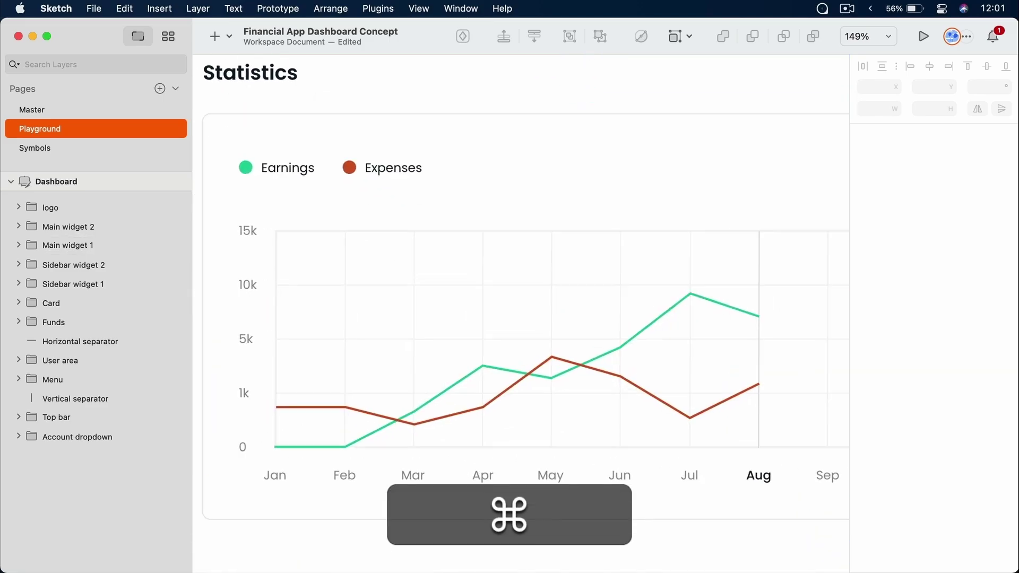
scroll(574, 294, "up", 4)
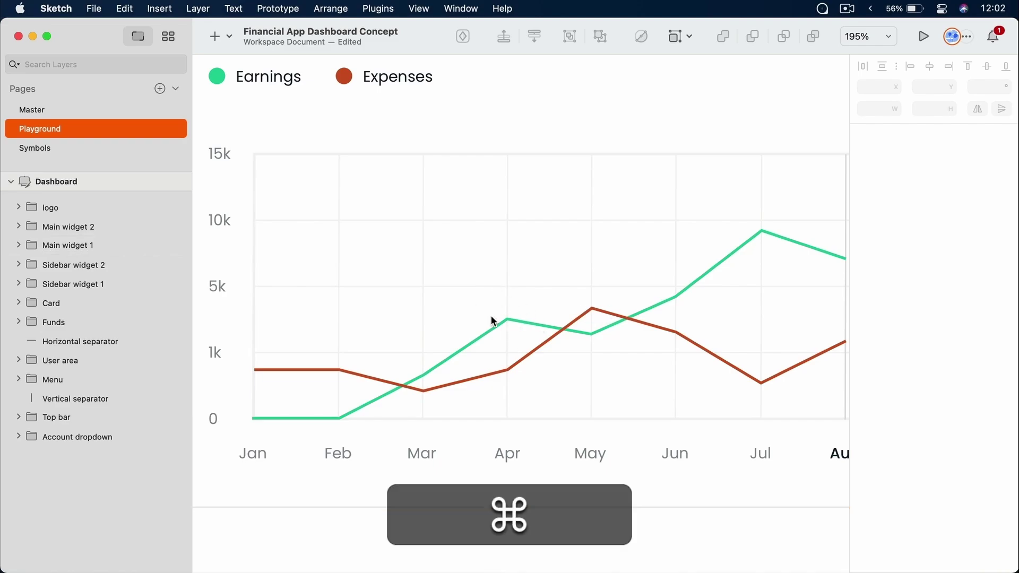
scroll(493, 319, "down", 3)
scroll(492, 319, "up", 6)
scroll(492, 318, "up", 5)
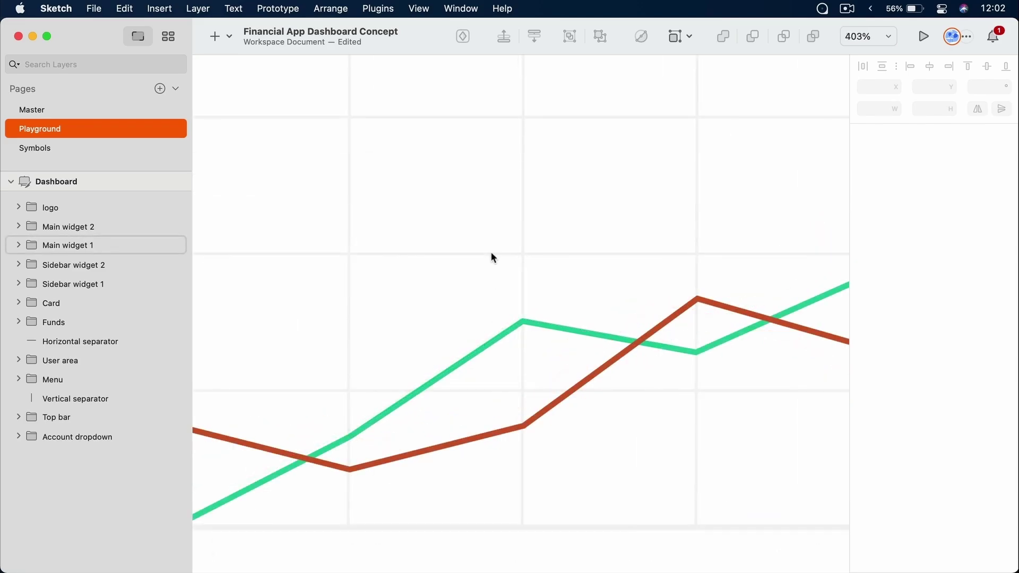
left_click(534, 322, "super")
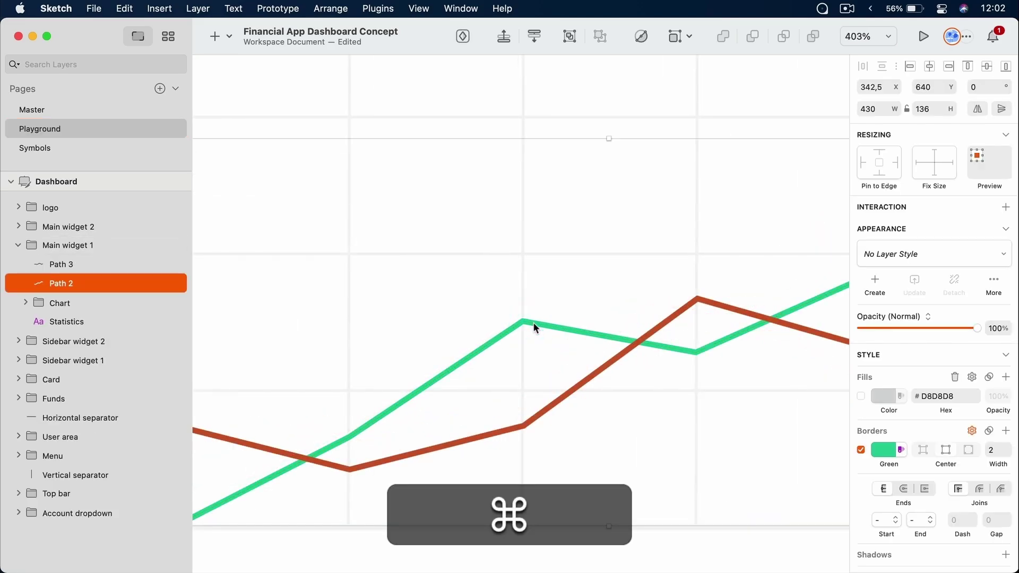
key("super+t")
Add a '$2,531.33' text label above the chart lines and apply the Body Bold - Light style
left_click(474, 225)
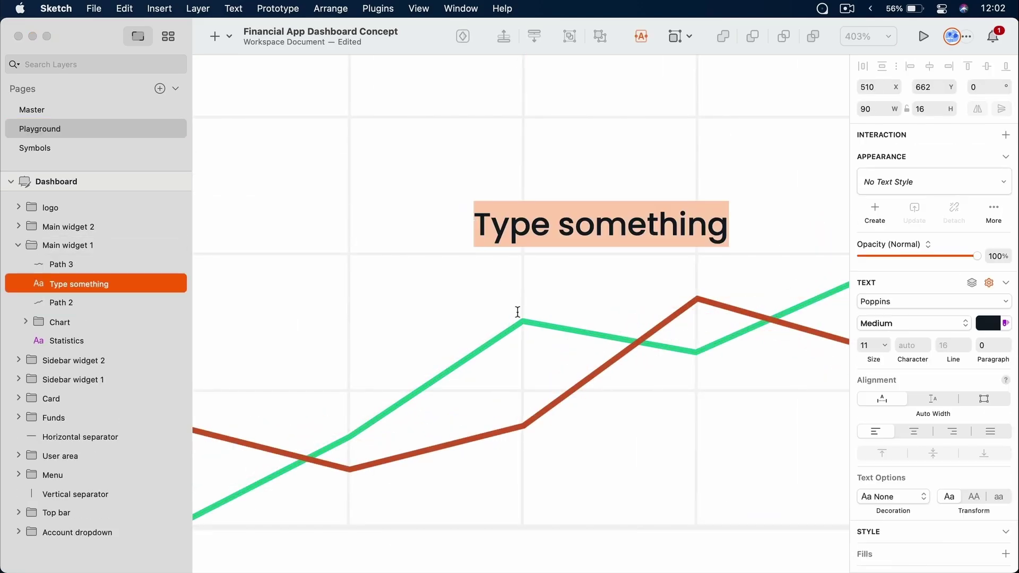
type("$2,531.33")
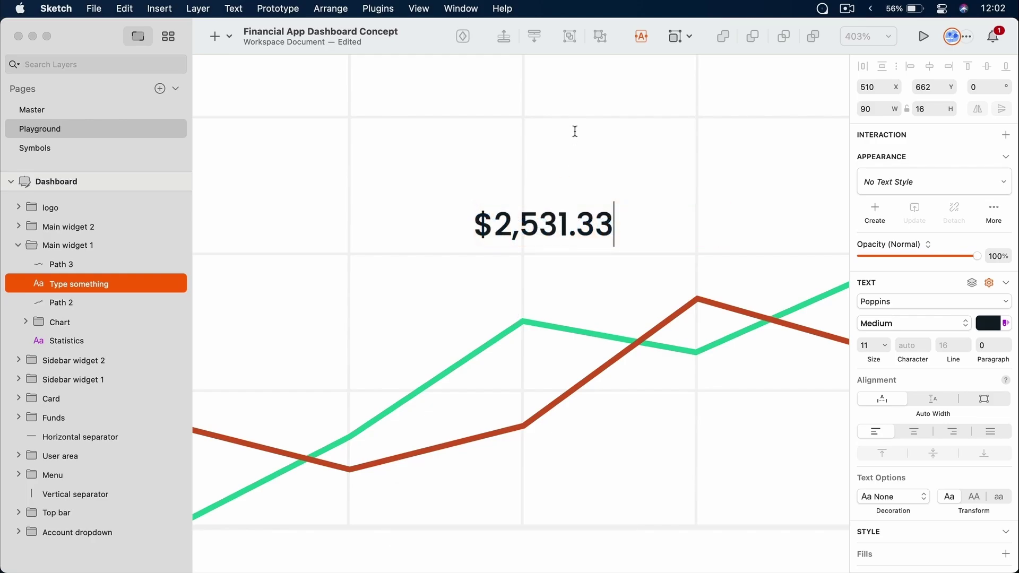
key("Escape")
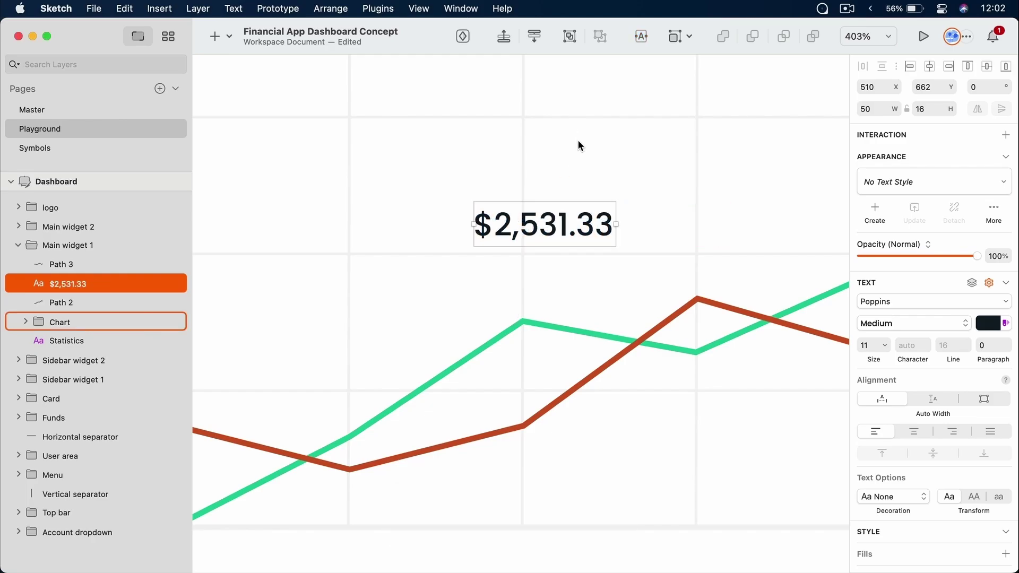
left_click(904, 183)
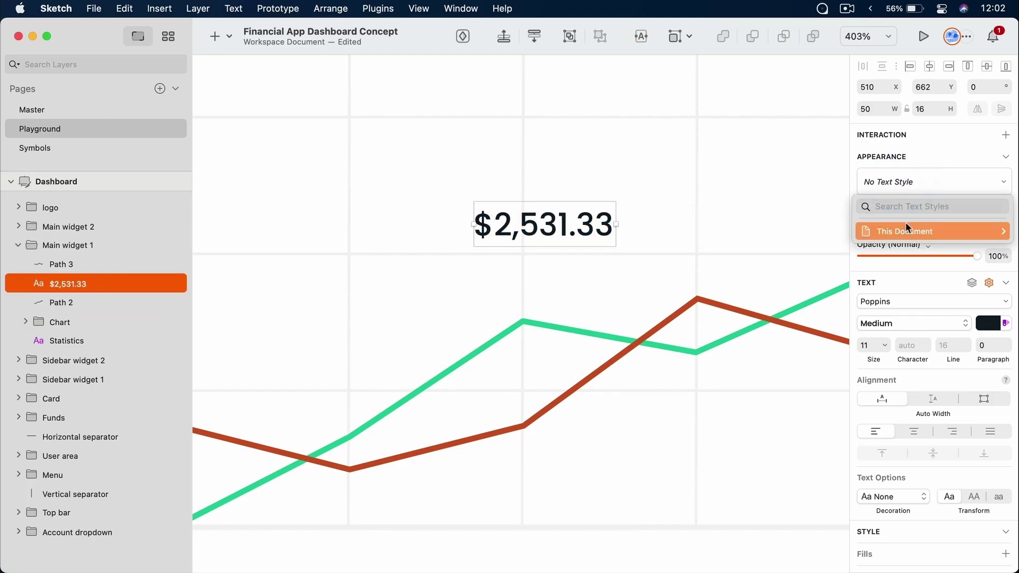
mouse_move(900, 229)
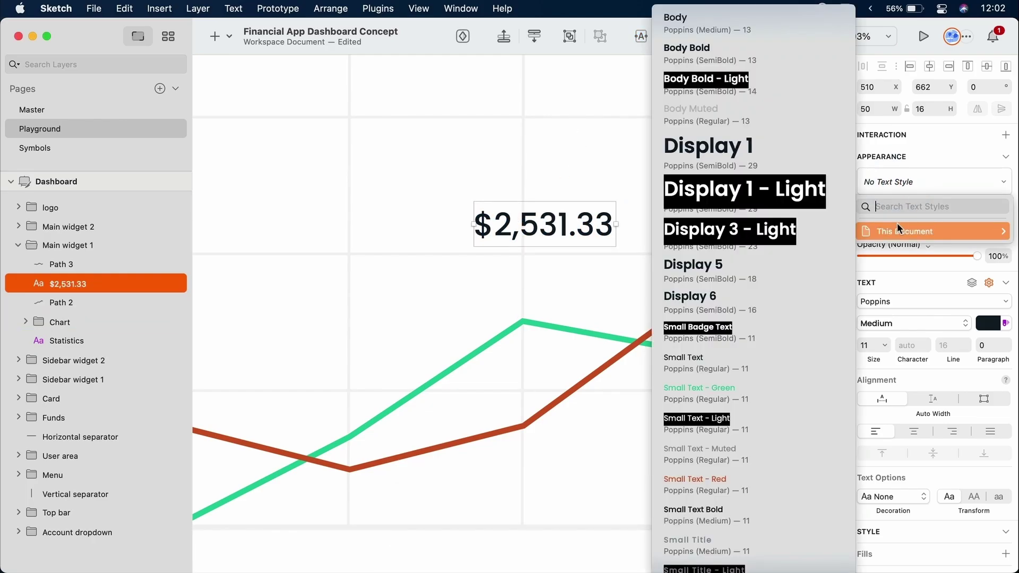
left_click(772, 84)
Draw a rectangle behind the $2,531.33 text and apply the Accent BG layer style
key("r")
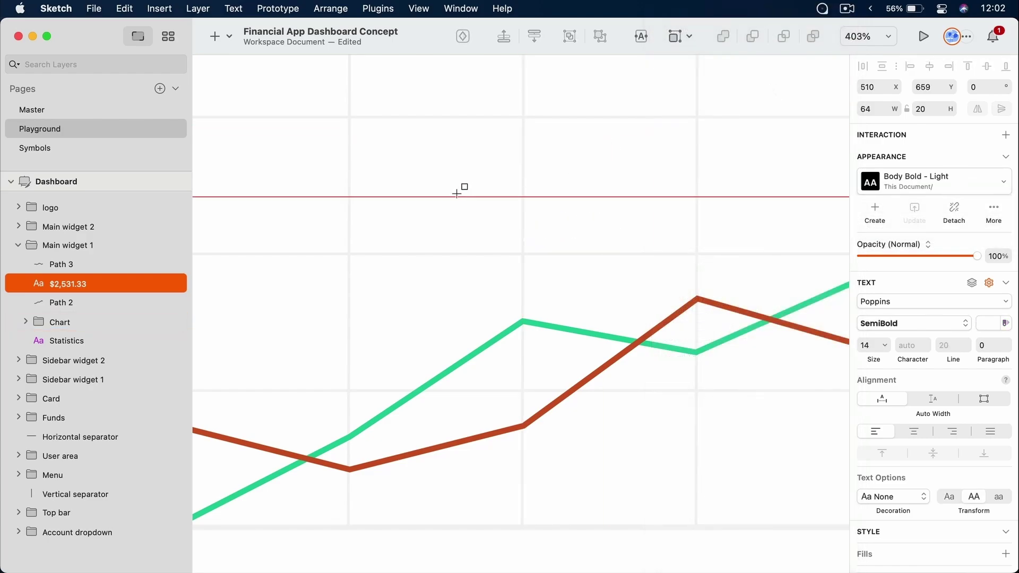
left_click_drag(457, 192, 667, 269)
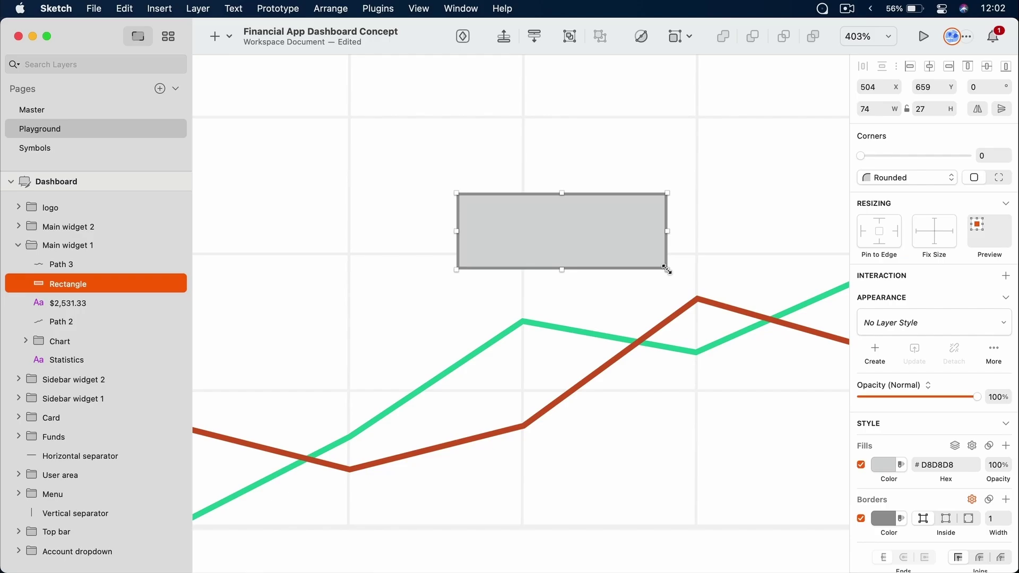
key("super+bracketleft")
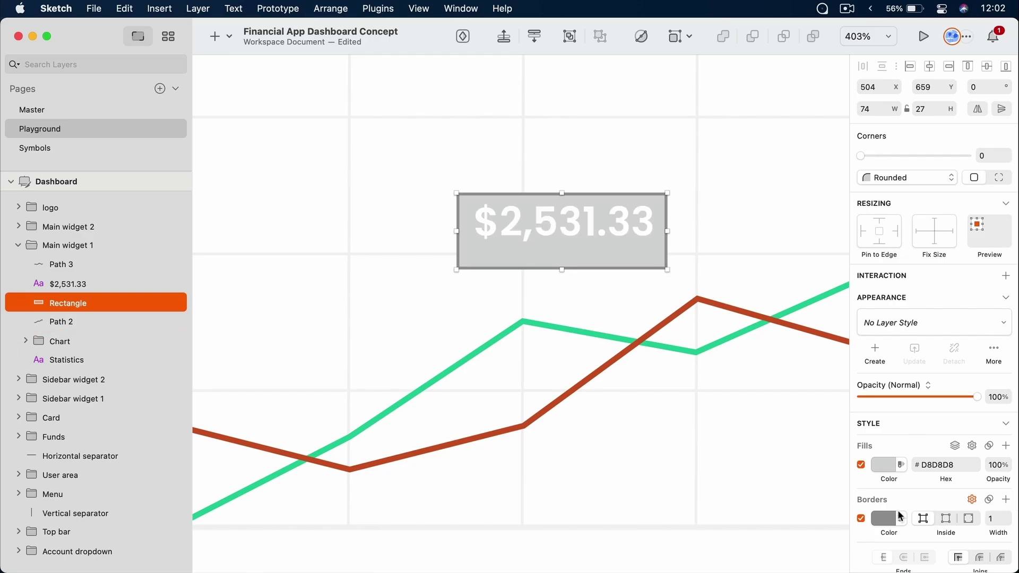
left_click(924, 319)
mouse_move(915, 372)
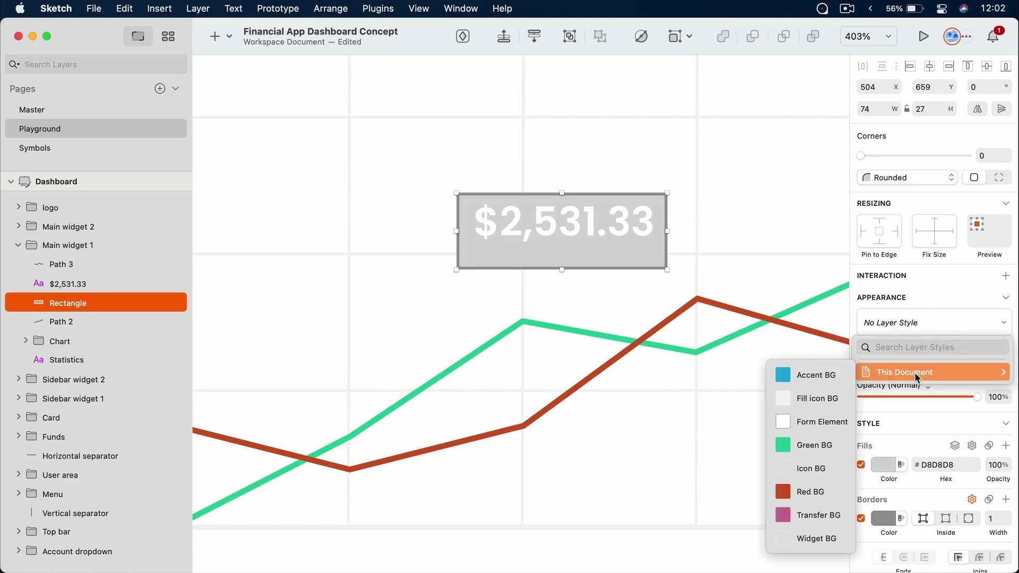
left_click(817, 379)
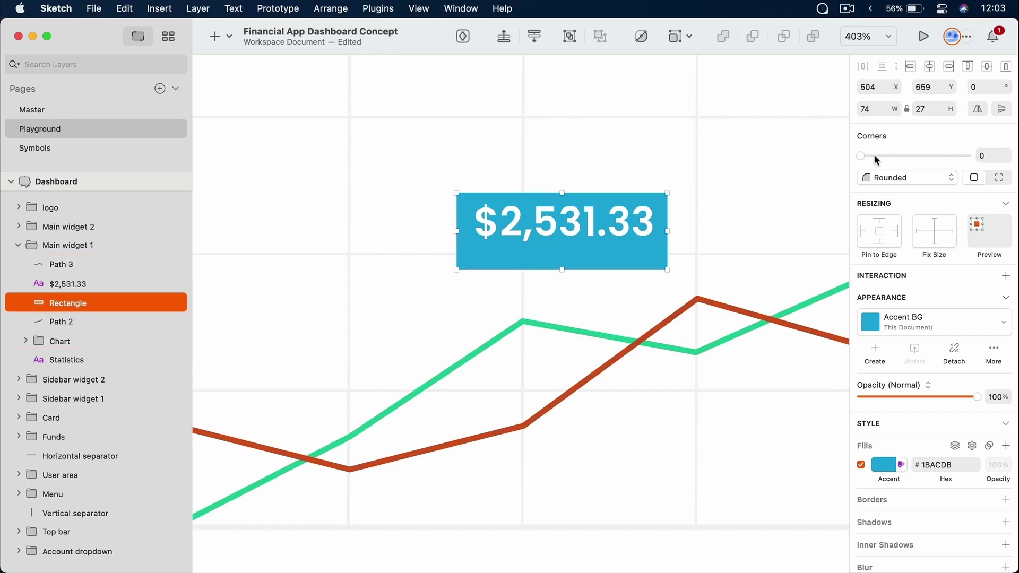
Round the rectangle's corners to 8 and resize it to 88 × 28, centred on the text
left_click_drag(872, 155, 944, 160)
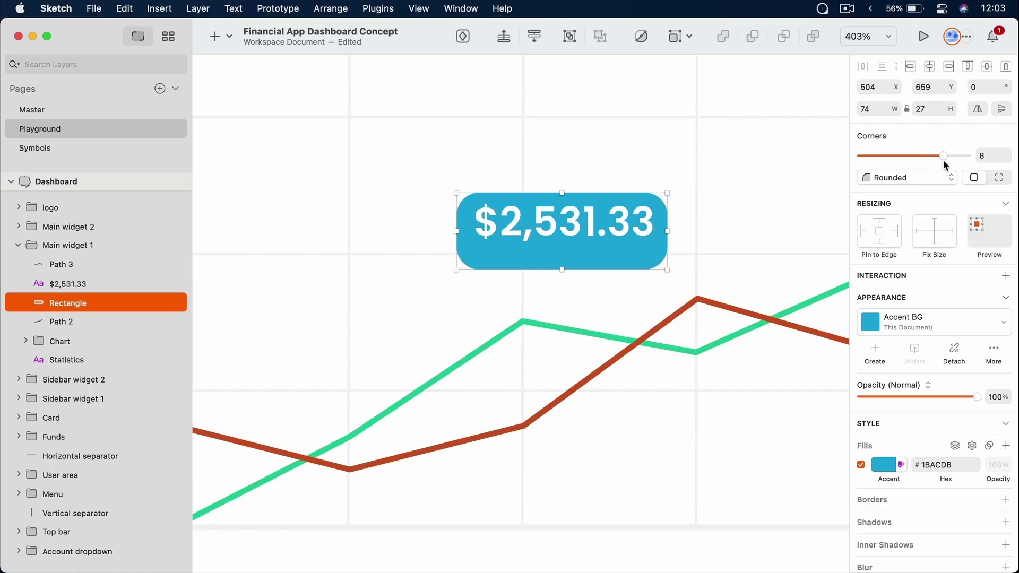
key("Up")
key("Up")
key("Up")
key("Up")
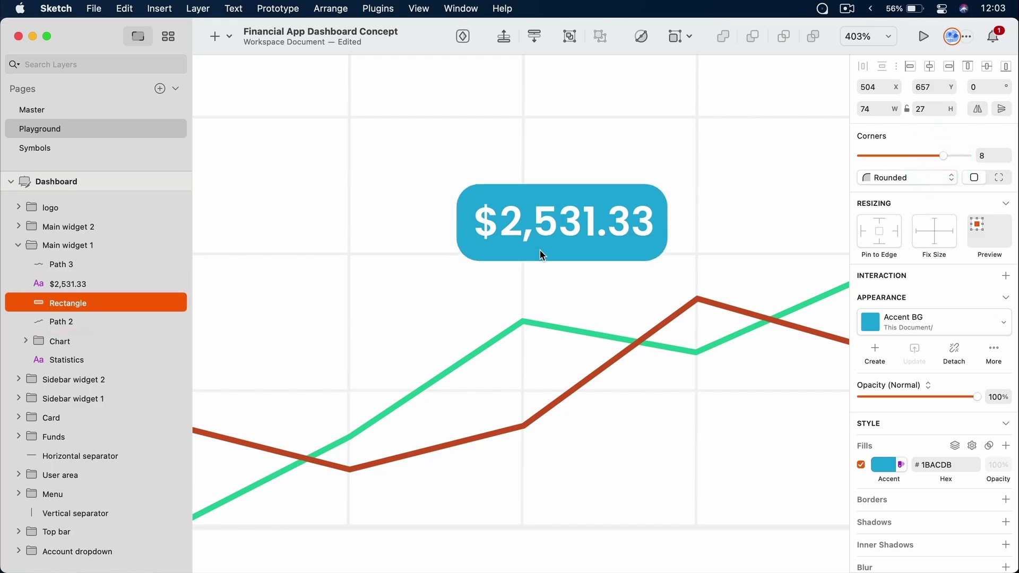
key("alt")
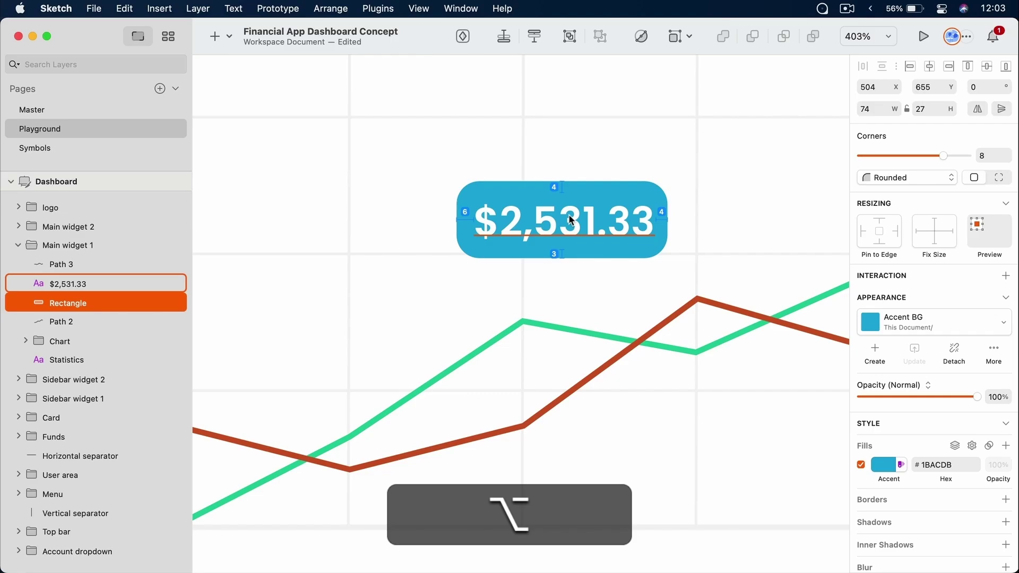
key("alt+super")
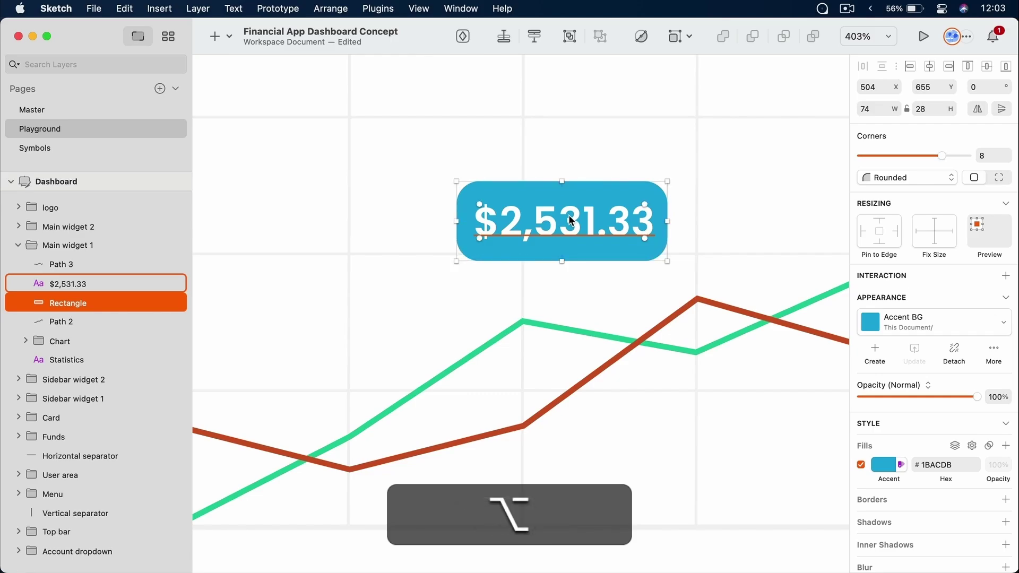
key("alt+shift+super+Right")
key("alt+Left")
key("alt+Left")
key("alt+Left")
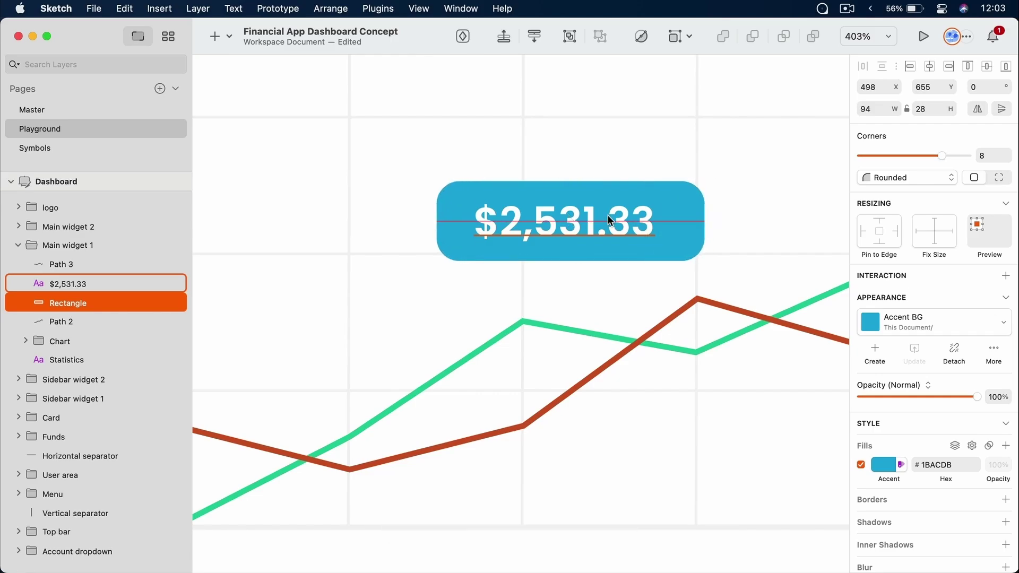
key("alt+Right")
key("alt+shift+super+Left")
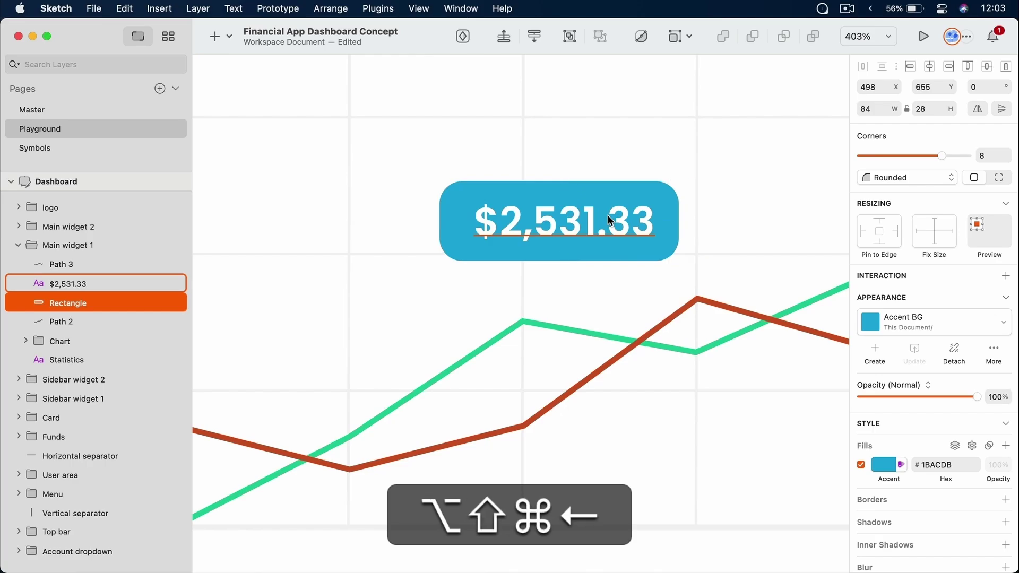
key("super+Right")
key("alt+super+Right")
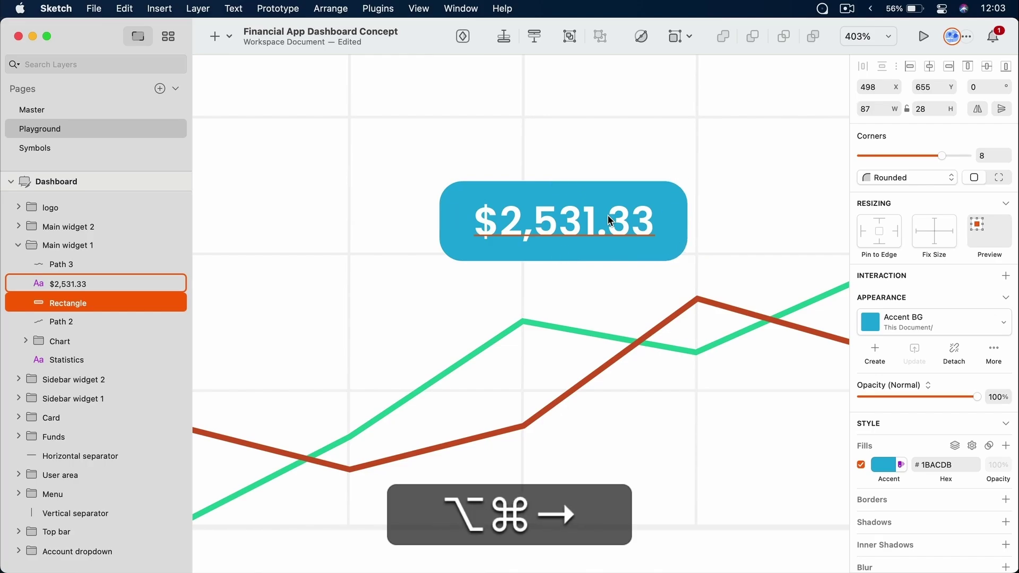
key("alt+super+Right")
left_click(594, 285)
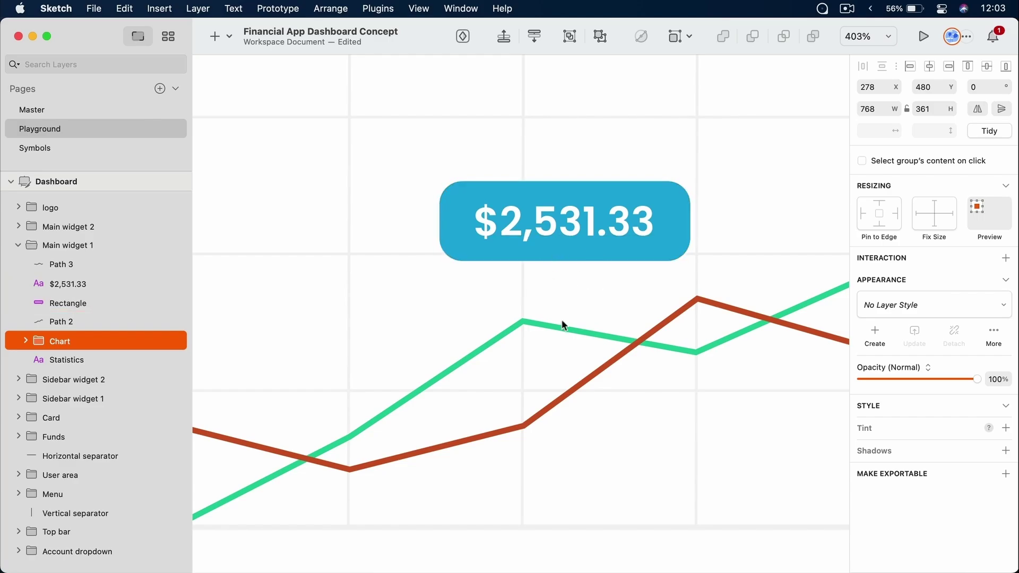
Copy the Monthly dropdown's caret icon, paste it, detach it from its symbol, and place it below the label
scroll(562, 326, "down", 5, "super")
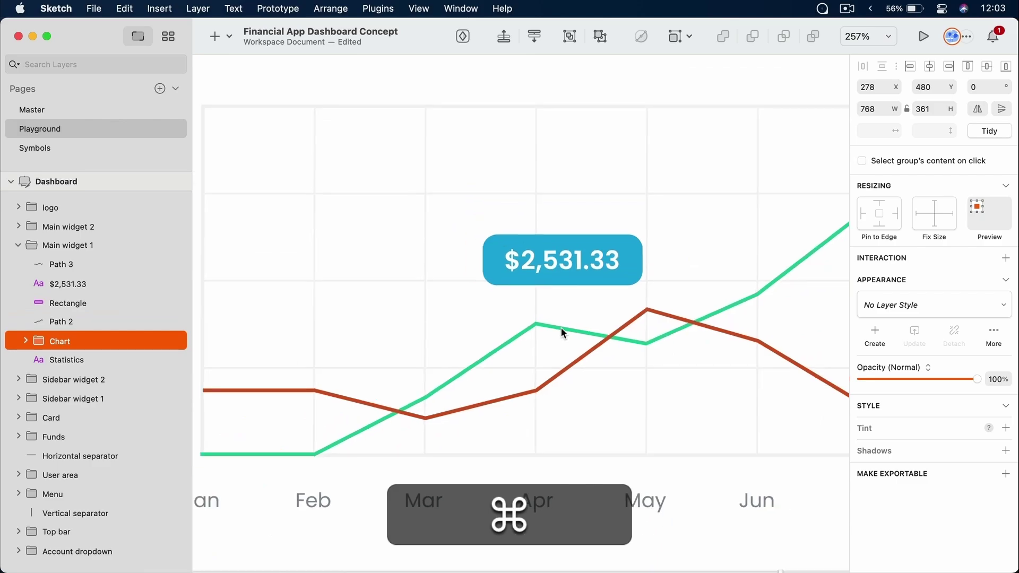
scroll(562, 327, "right", 10)
scroll(439, 161, "down", 3)
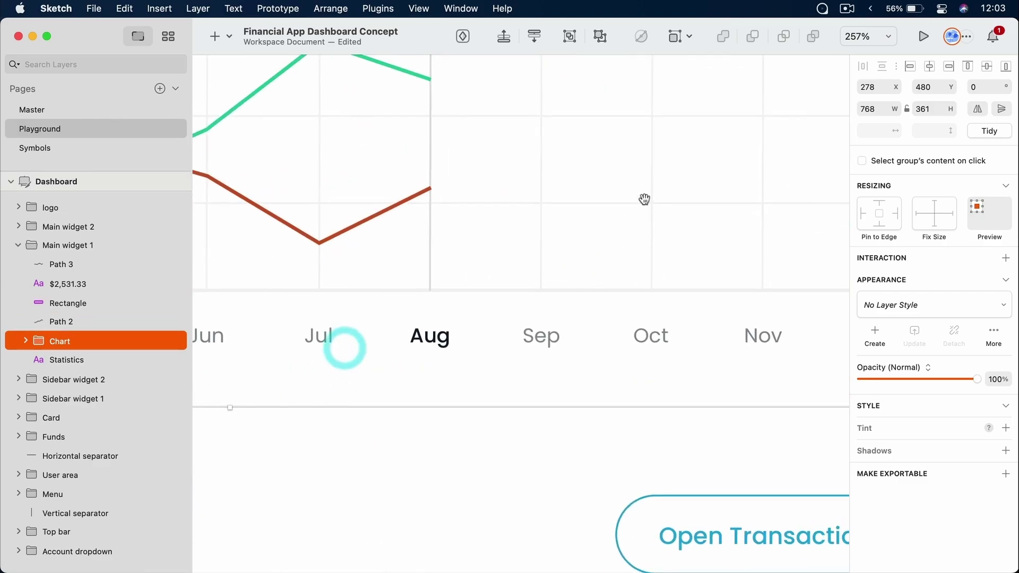
scroll(645, 199, "up", 10)
scroll(644, 199, "right", 8)
left_click(615, 243, "super")
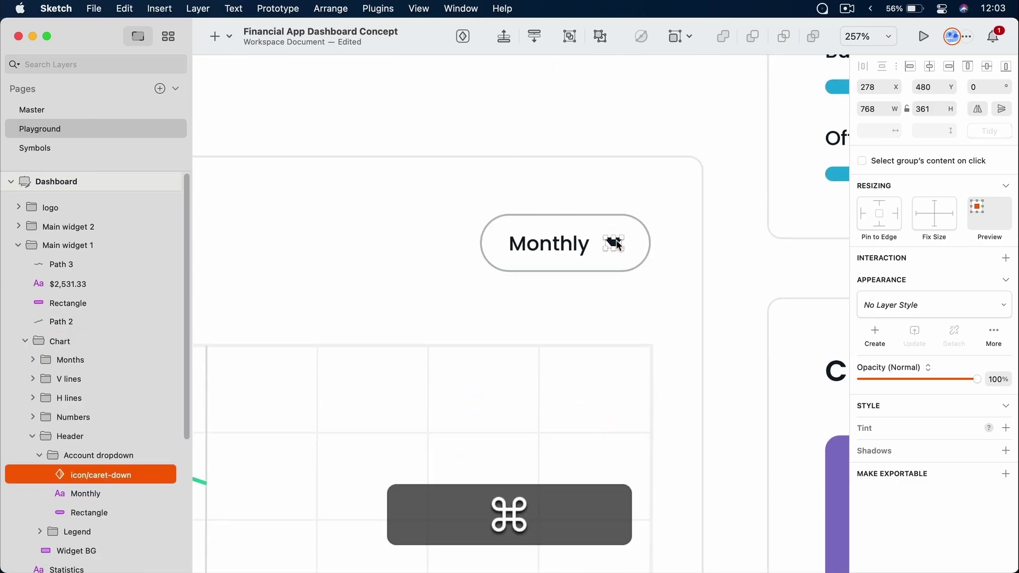
key("super+c")
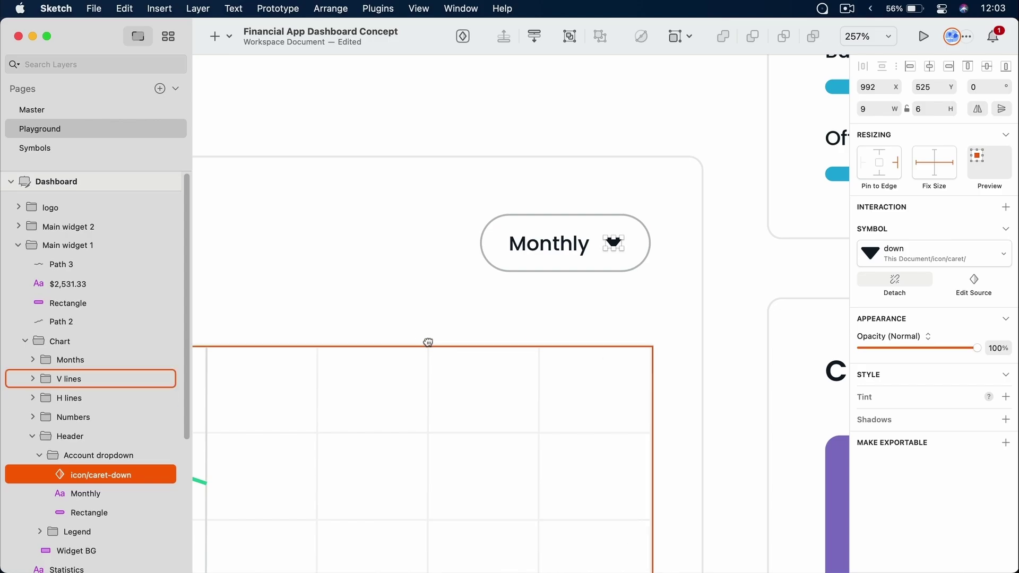
scroll(429, 343, "down", 10)
scroll(555, 323, "left", 5)
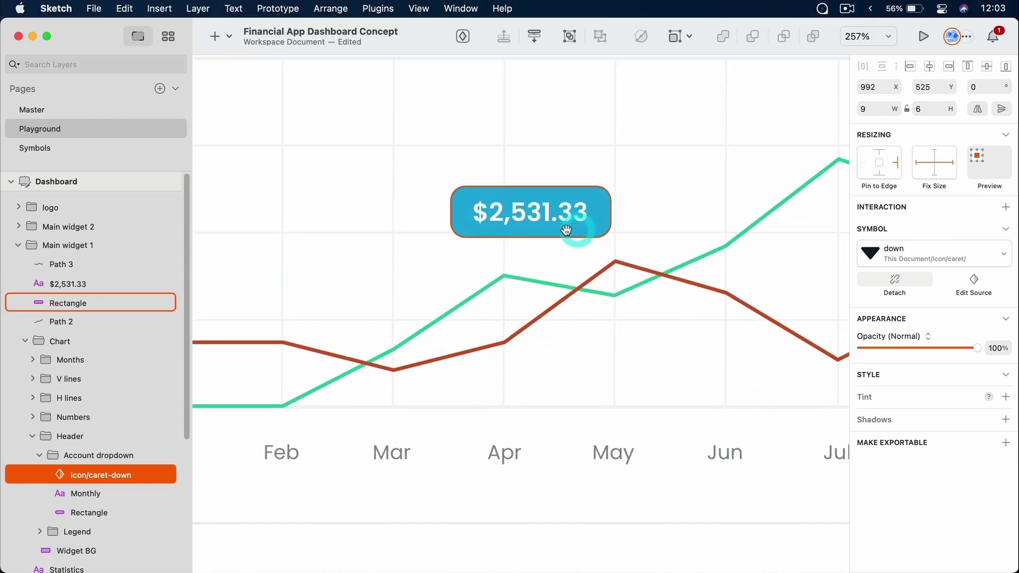
left_click(566, 229)
key("super+v")
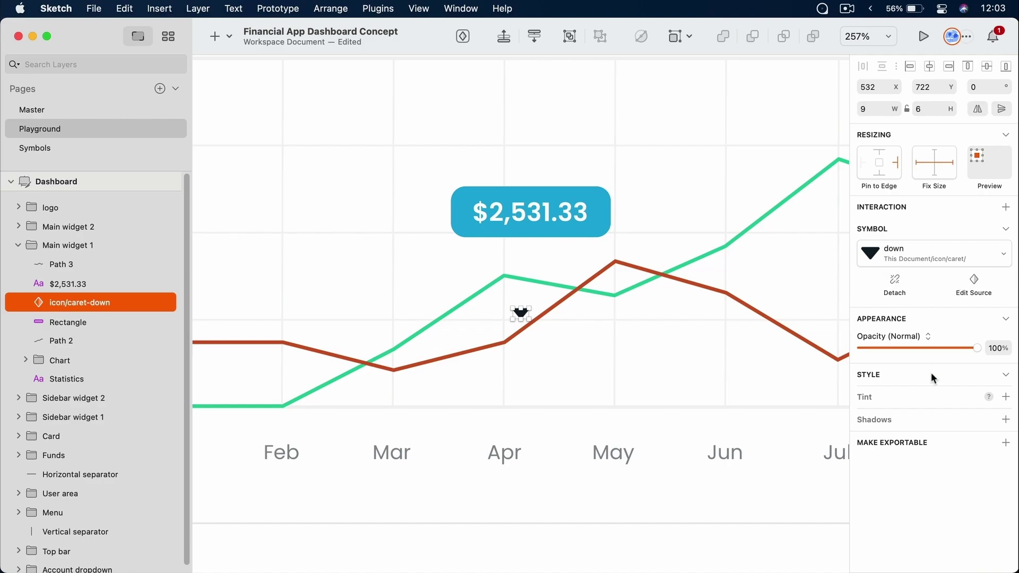
left_click(895, 284)
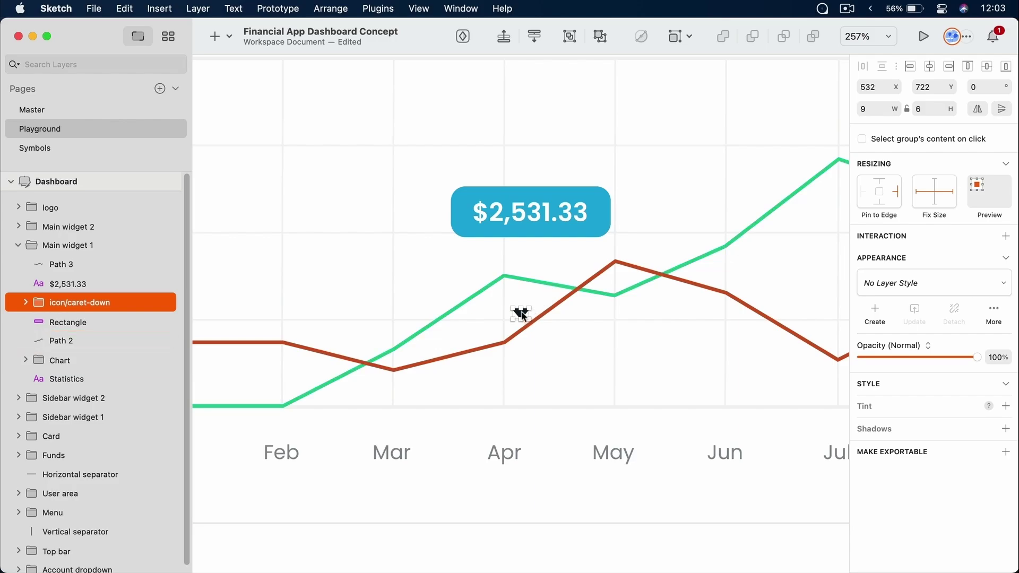
left_click_drag(520, 314, 535, 246)
Centre the caret under the rectangle and union them into one 88 × 33 Combined Shape
scroll(534, 247, "up", 10)
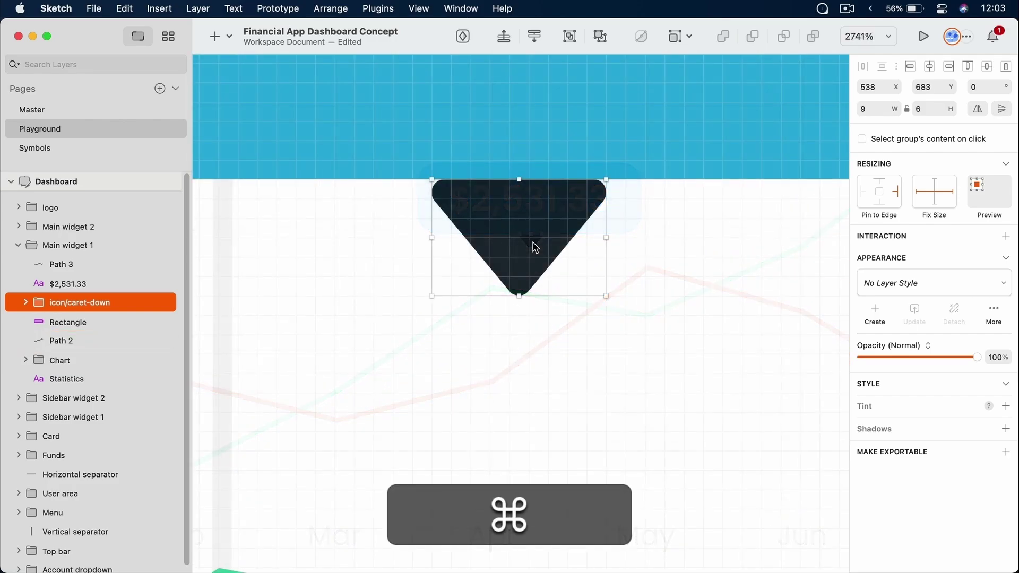
key("super+Up")
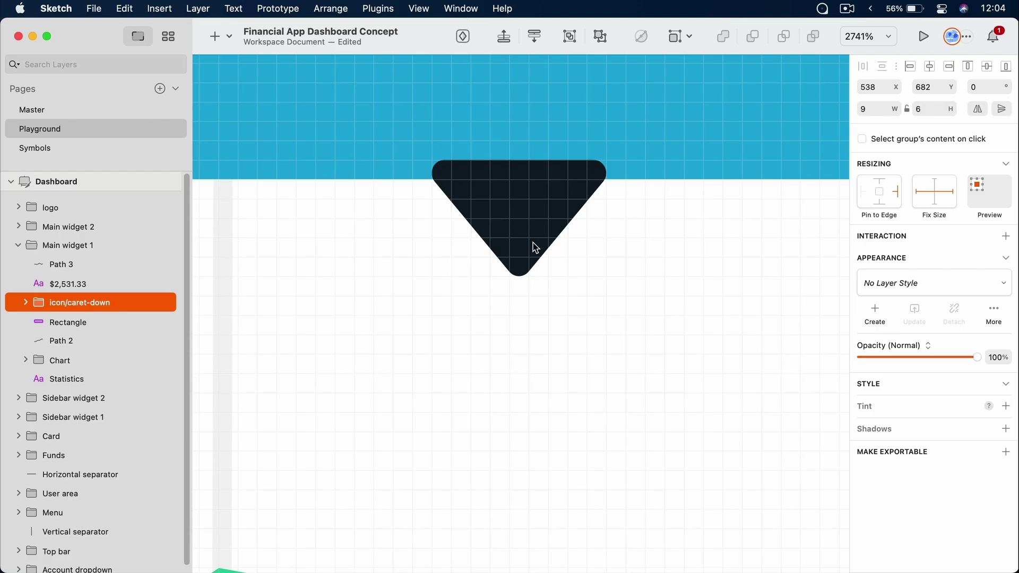
scroll(534, 247, "down", 5)
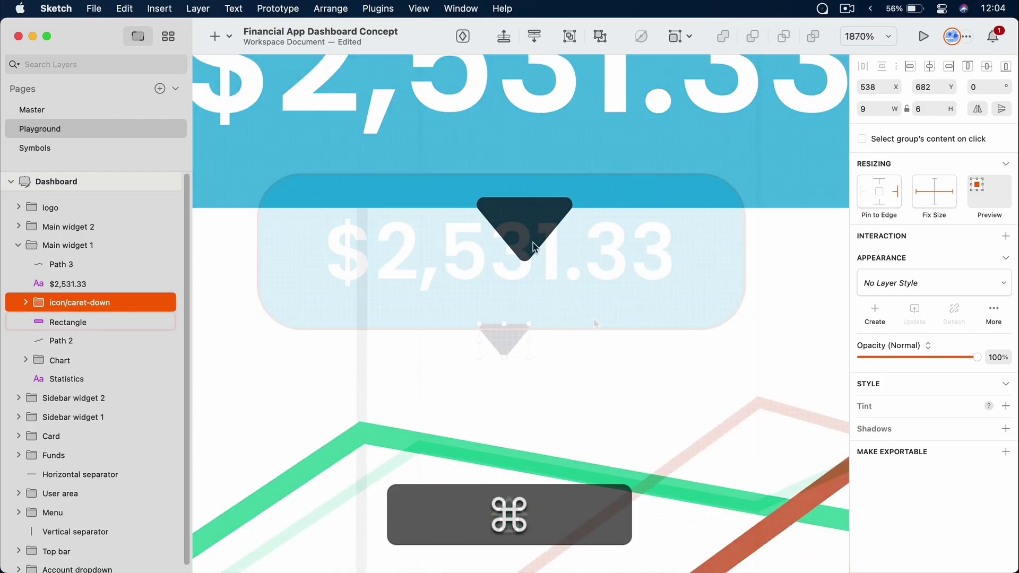
left_click(593, 319, "shift")
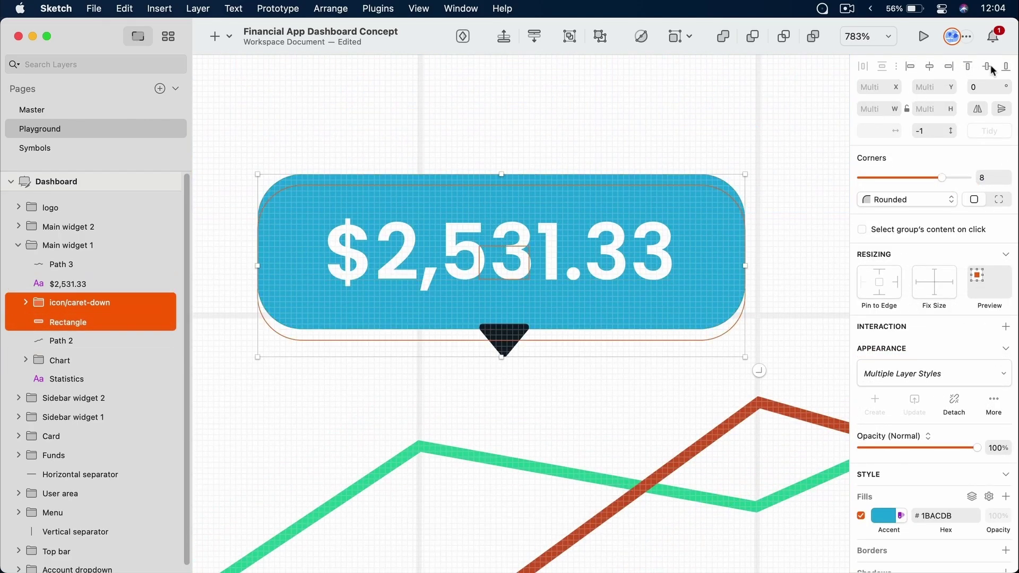
left_click(930, 67)
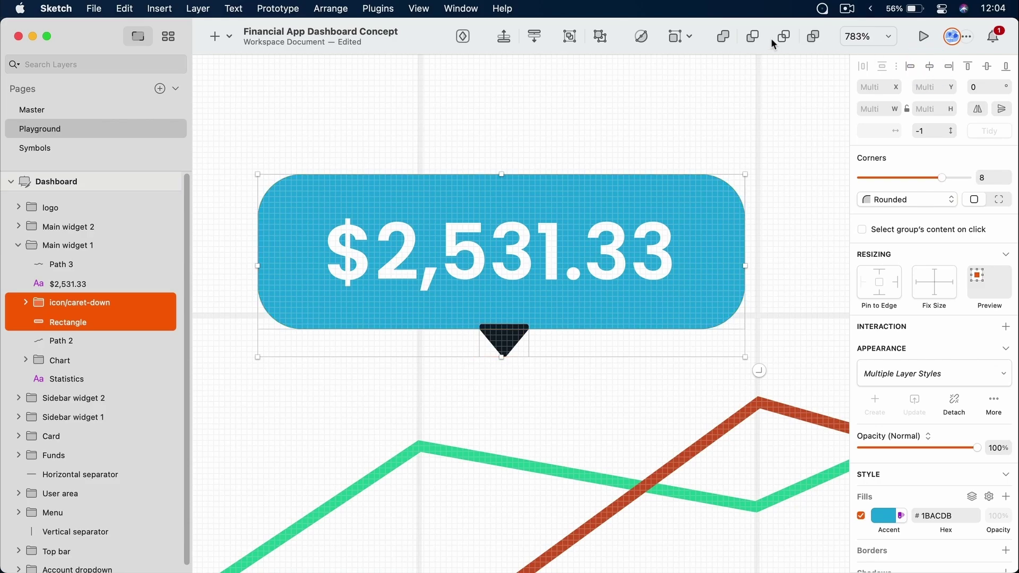
left_click(728, 39)
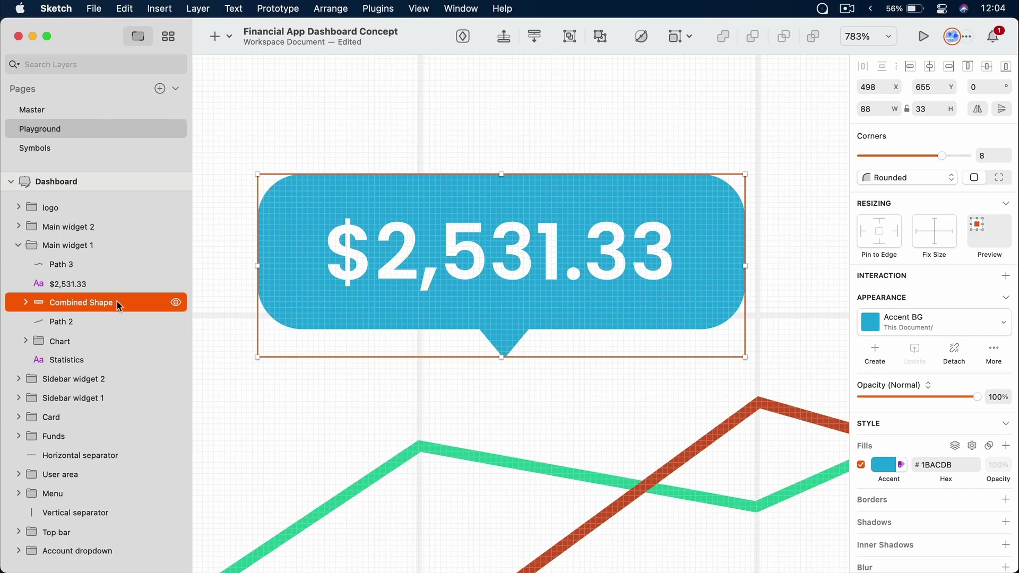
Fill the tooltip bubble with the Black colour variable and detach its shared layer style
key("super")
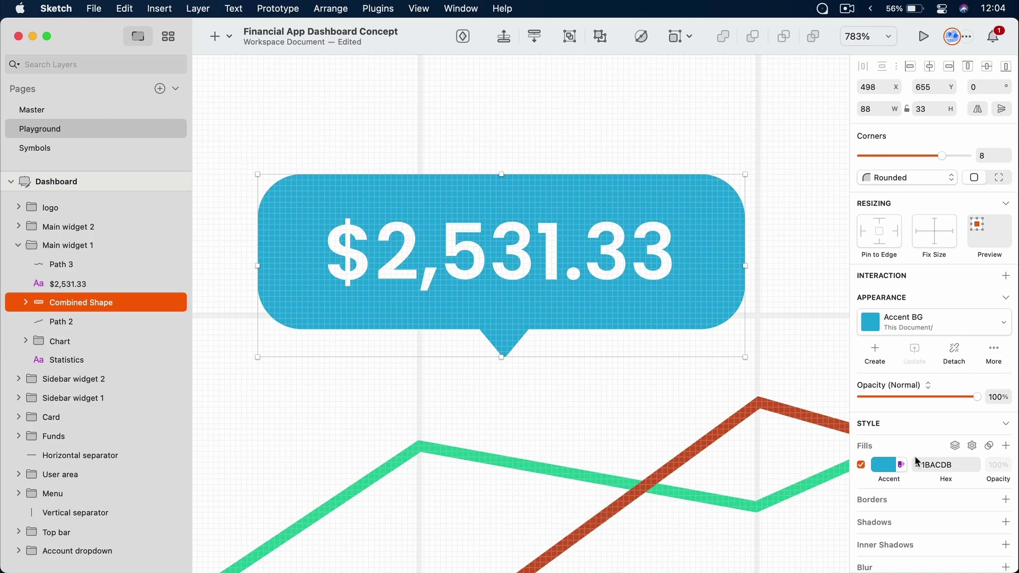
left_click(884, 470)
scroll(906, 462, "down", 3)
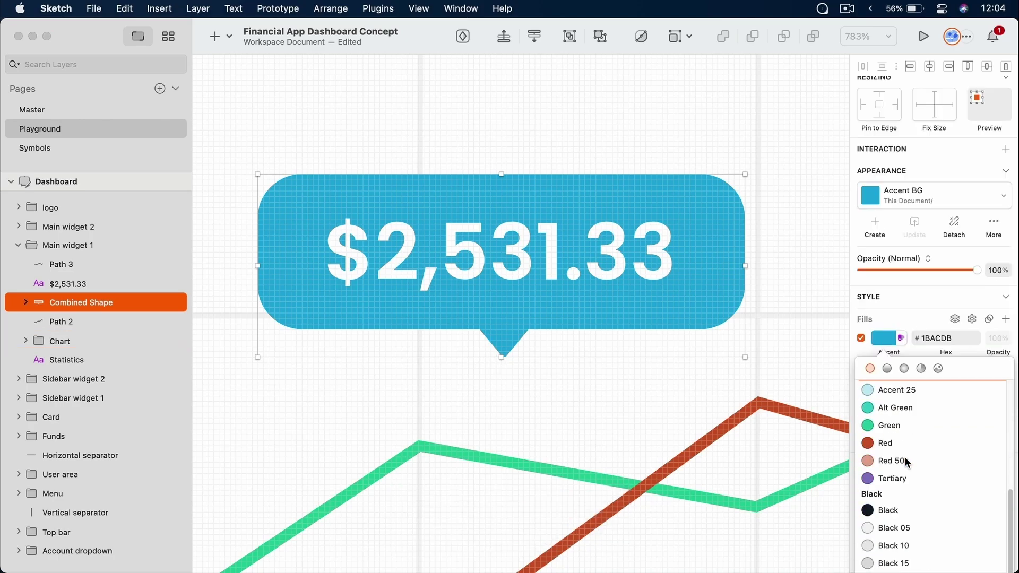
left_click(901, 509)
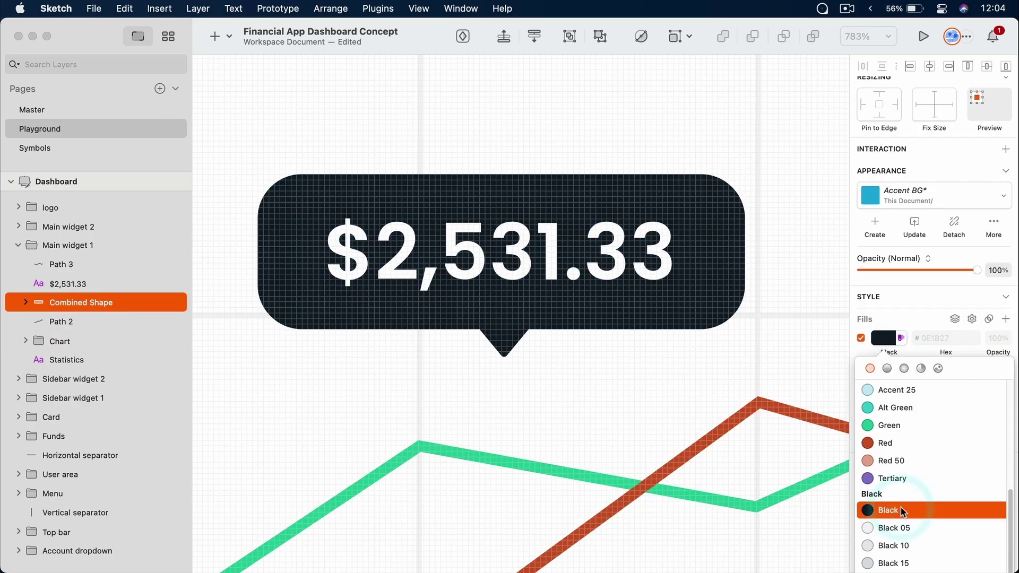
left_click(884, 340)
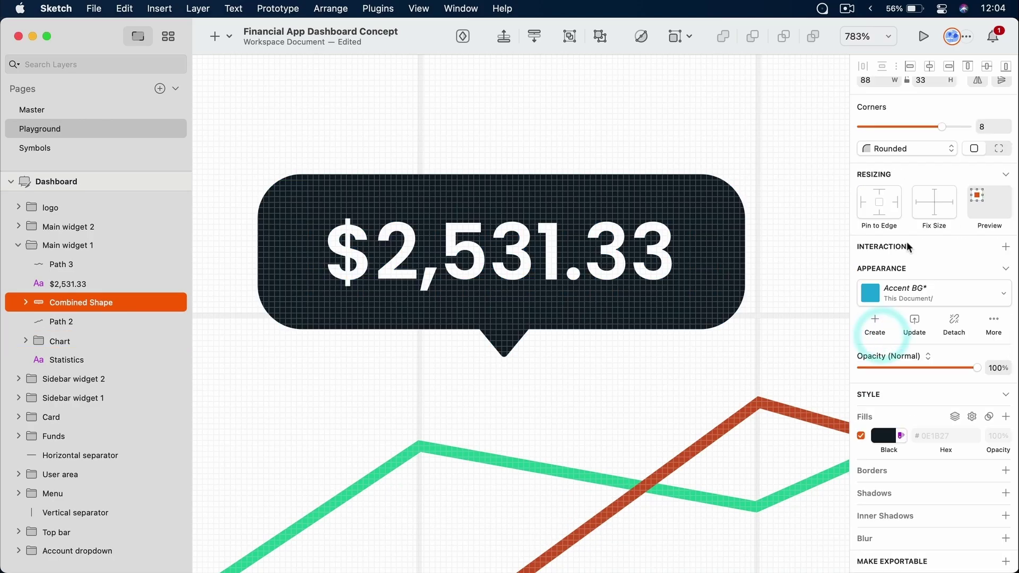
left_click(956, 325)
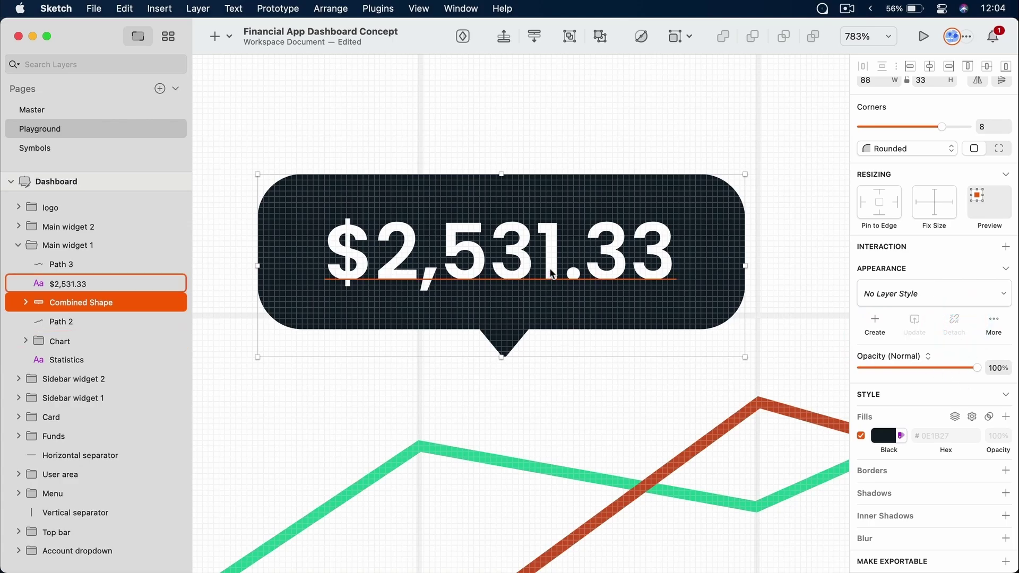
Group the bubble with the $2,531.33 text and move it above the green line's peak
left_click(127, 284, "shift")
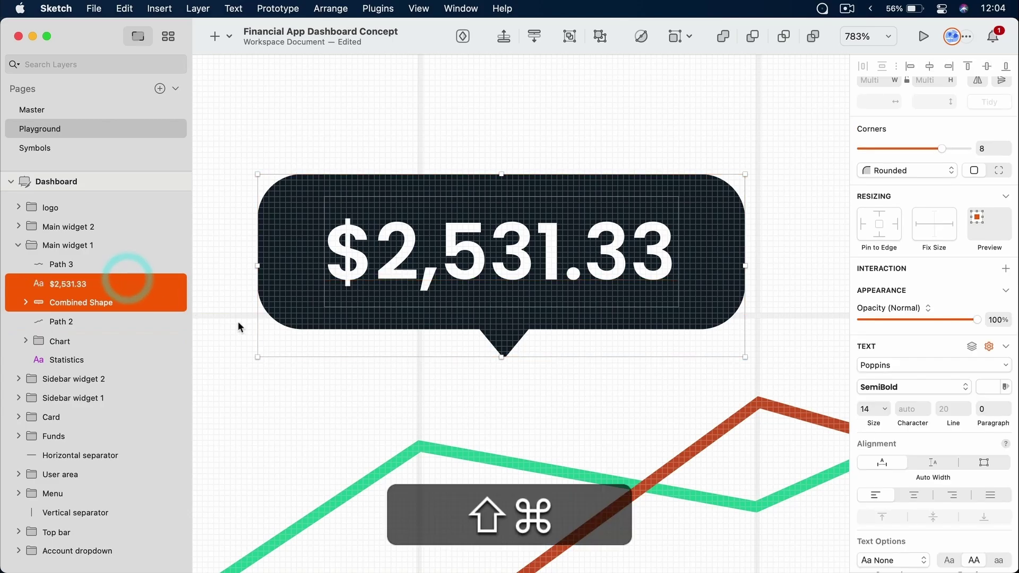
key("ctrl+g")
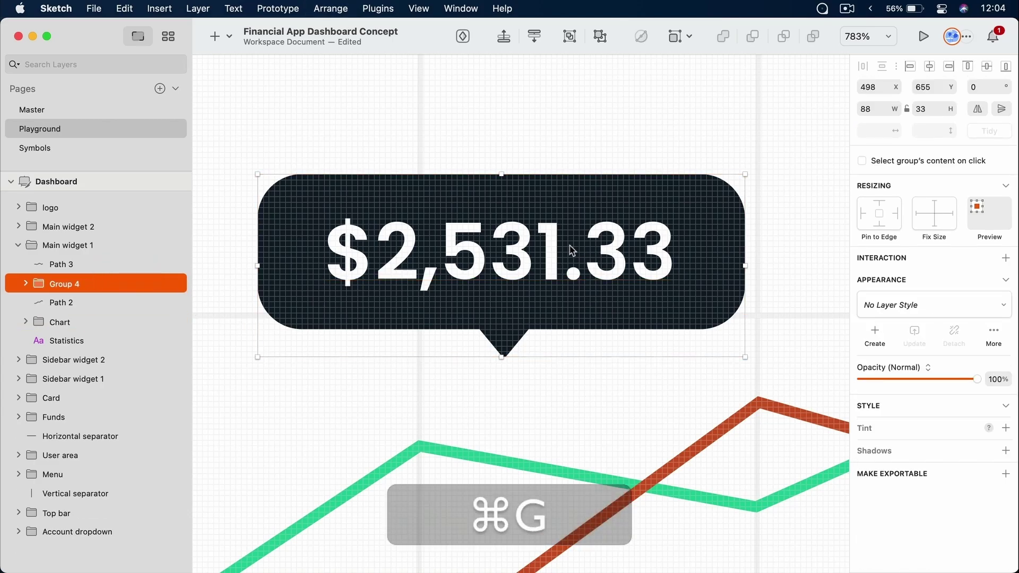
left_click_drag(592, 267, 481, 298)
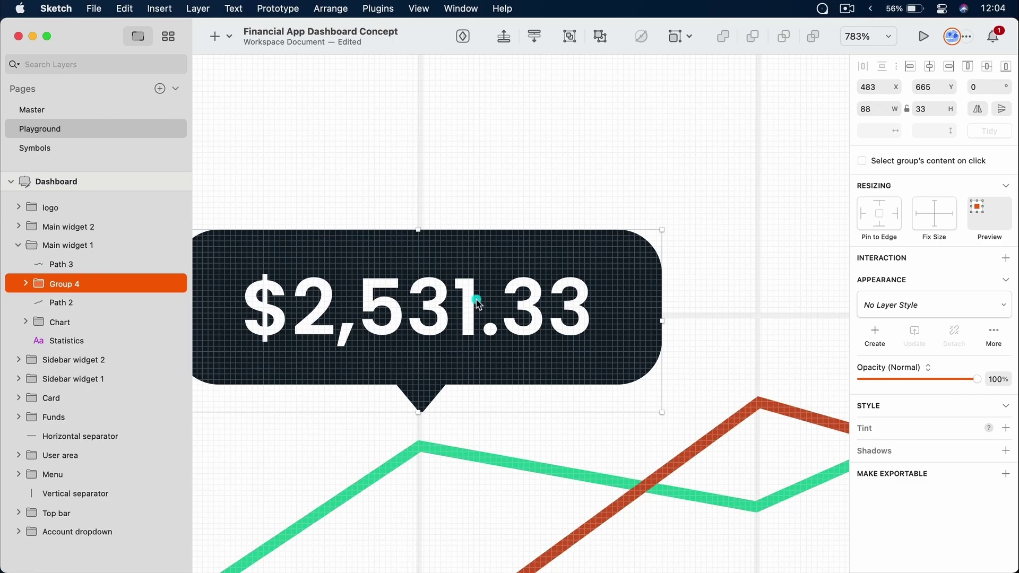
scroll(552, 480, "down", 8)
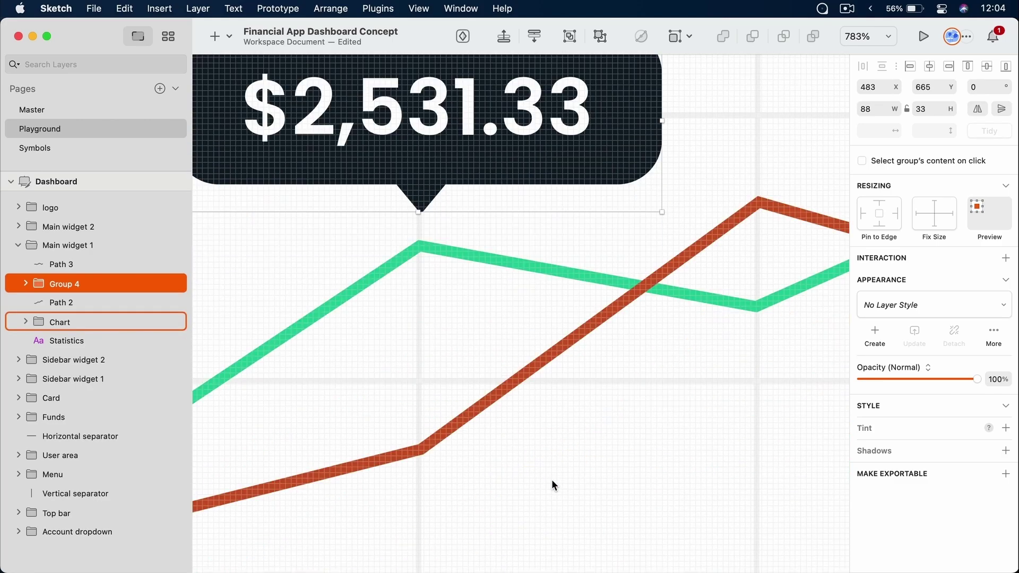
Draw a small circle on the green line's vertex and fill it with Black
key("o")
left_click_drag(407, 229, 441, 262)
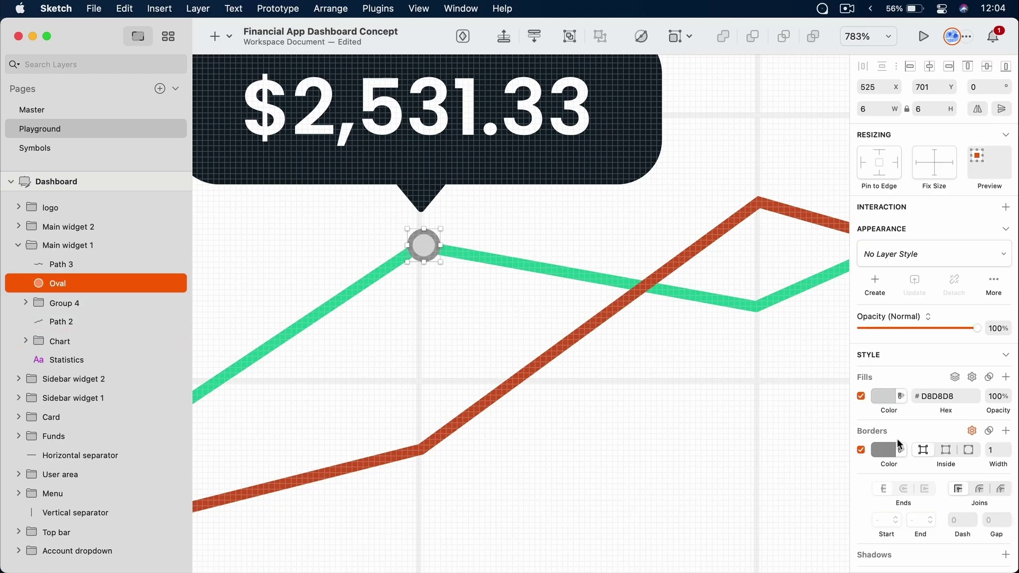
left_click(861, 450)
left_click(884, 396)
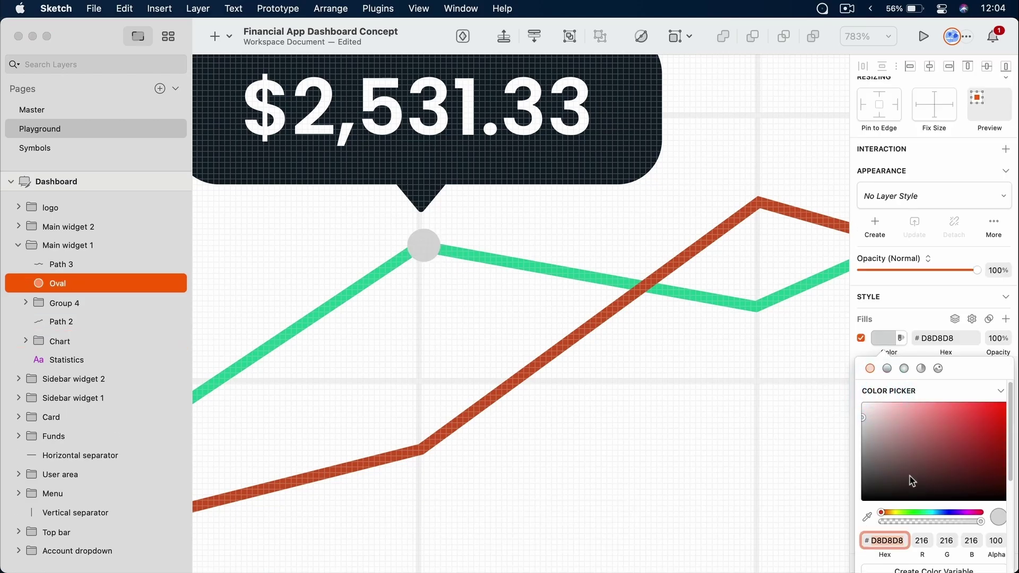
scroll(913, 481, "down", 3)
scroll(907, 505, "down", 5)
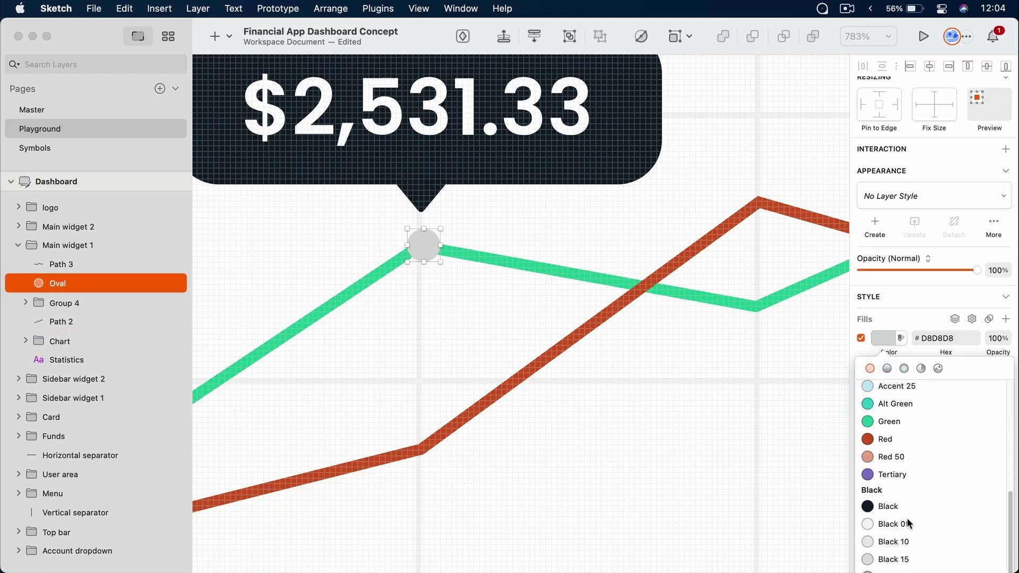
left_click(907, 507)
left_click(891, 336)
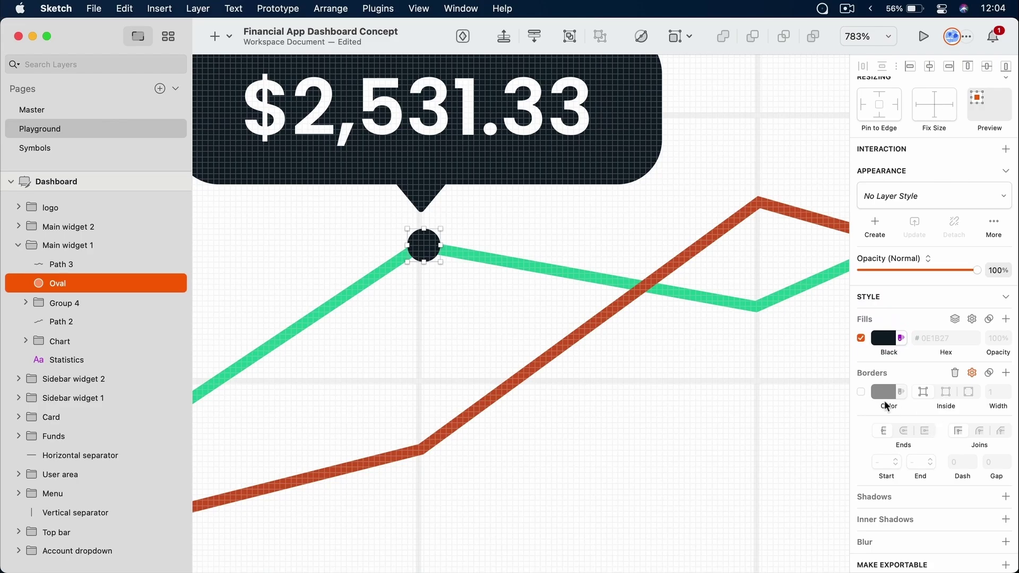
Give the dot a 6 px white border, align it on the vertex, and bring it forward
left_click(861, 392)
left_click(884, 394)
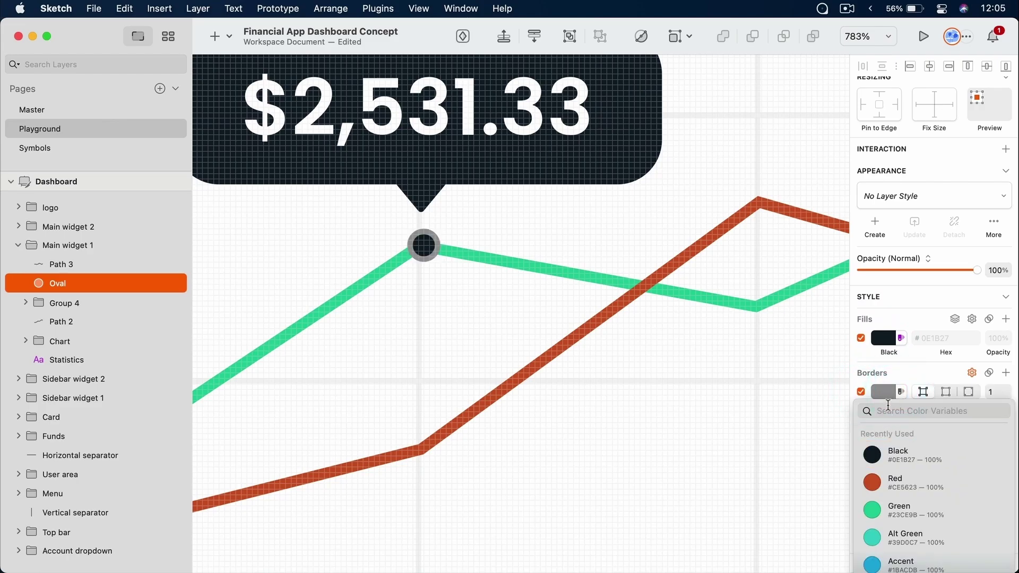
left_click(888, 393)
left_click(887, 394)
left_click_drag(883, 412, 809, 340)
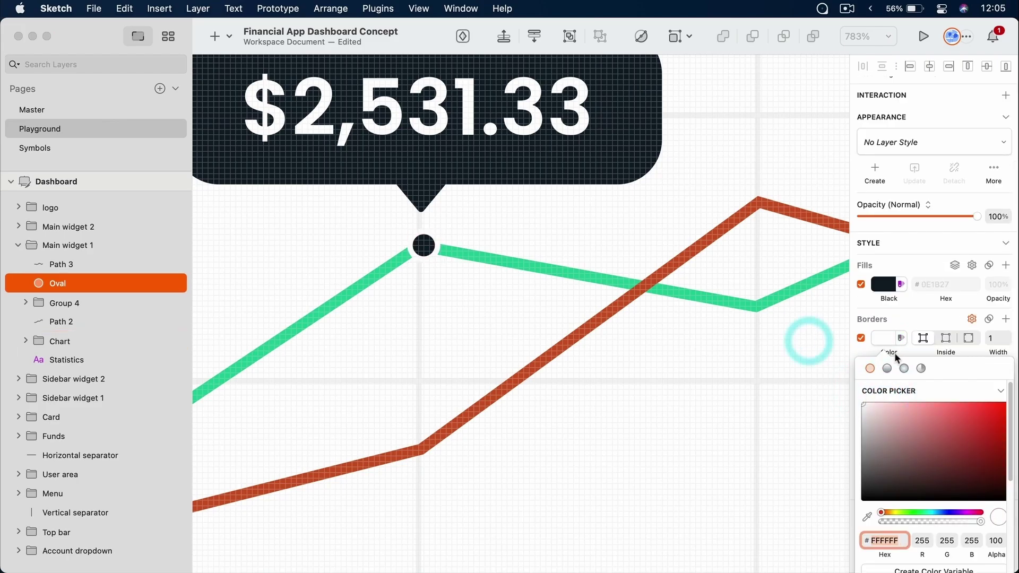
left_click(890, 336)
left_click(1000, 390)
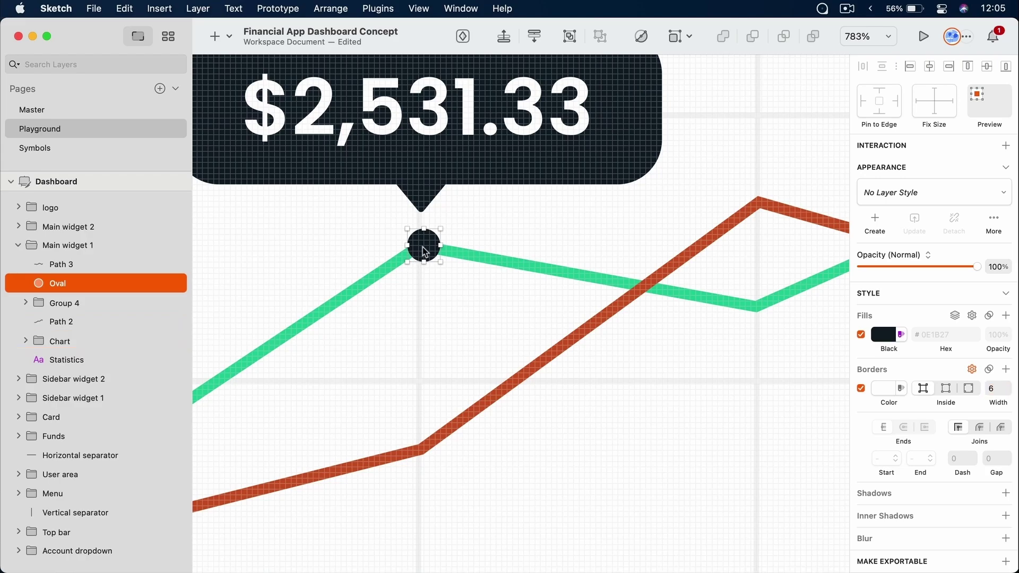
left_click_drag(423, 245, 423, 254)
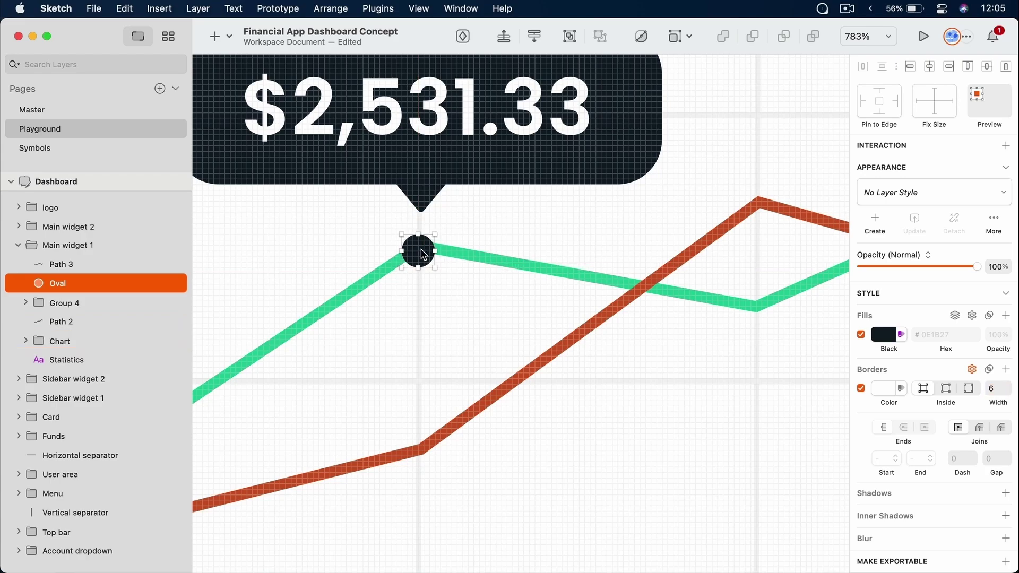
key("super+bracketright")
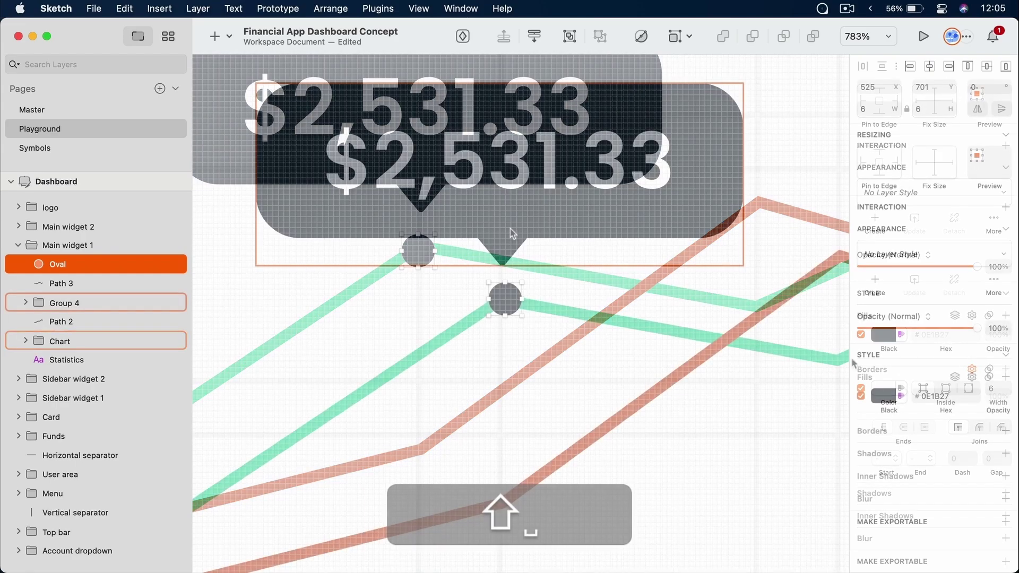
Select the Chart group and zoom out to fit the whole Dashboard artboard
left_click(512, 234, "shift")
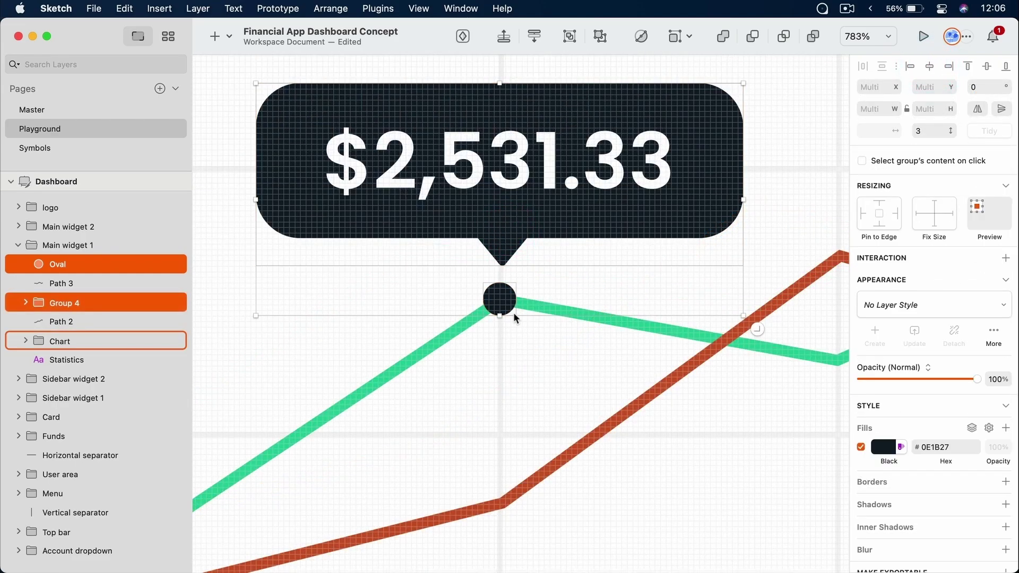
left_click(556, 375)
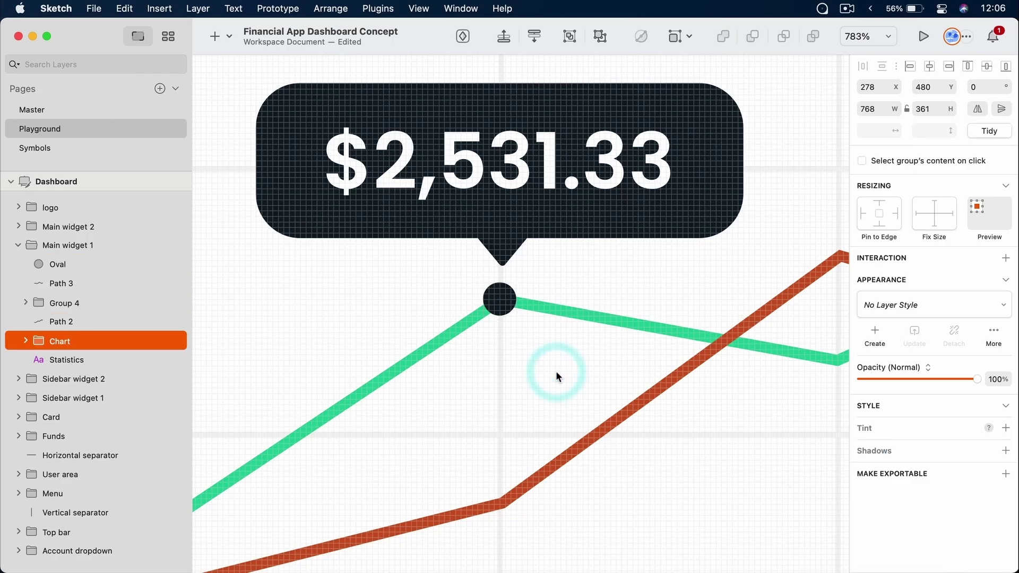
key("shift+0")
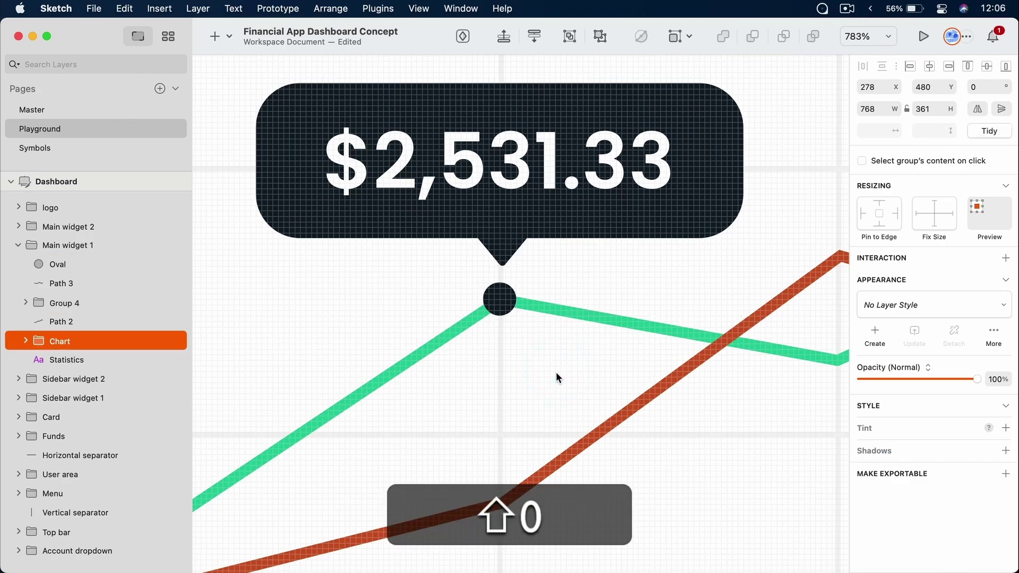
key("super+minus")
key("super+0")
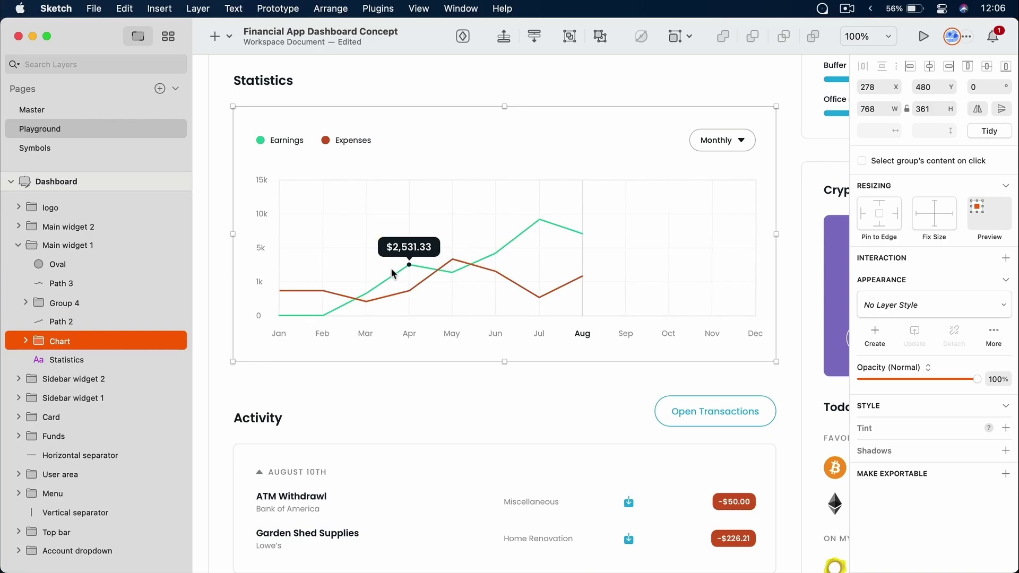
scroll(408, 255, "up", 3, "super")
scroll(412, 255, "up", 5, "super")
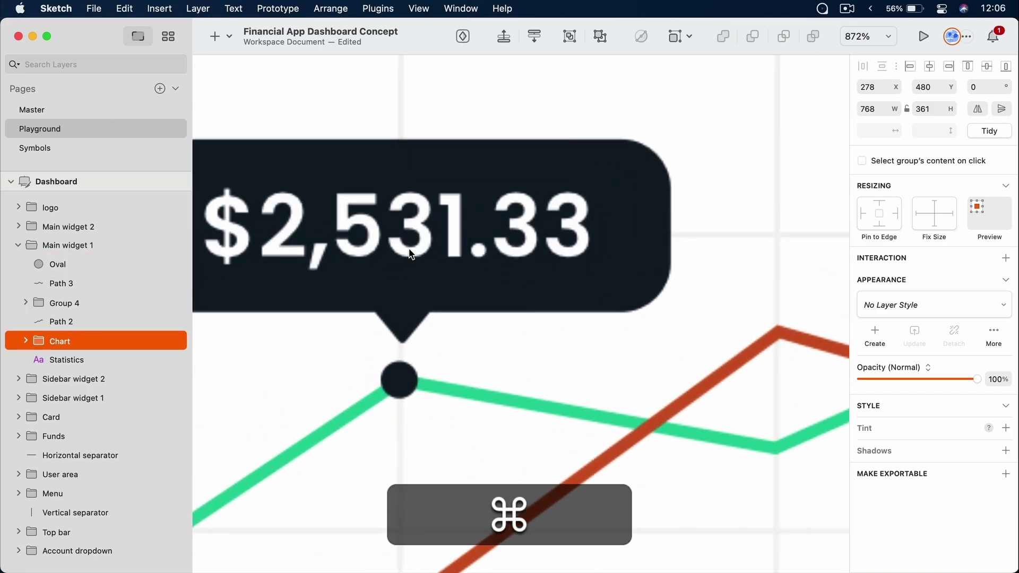
scroll(395, 263, "down", 3, "super")
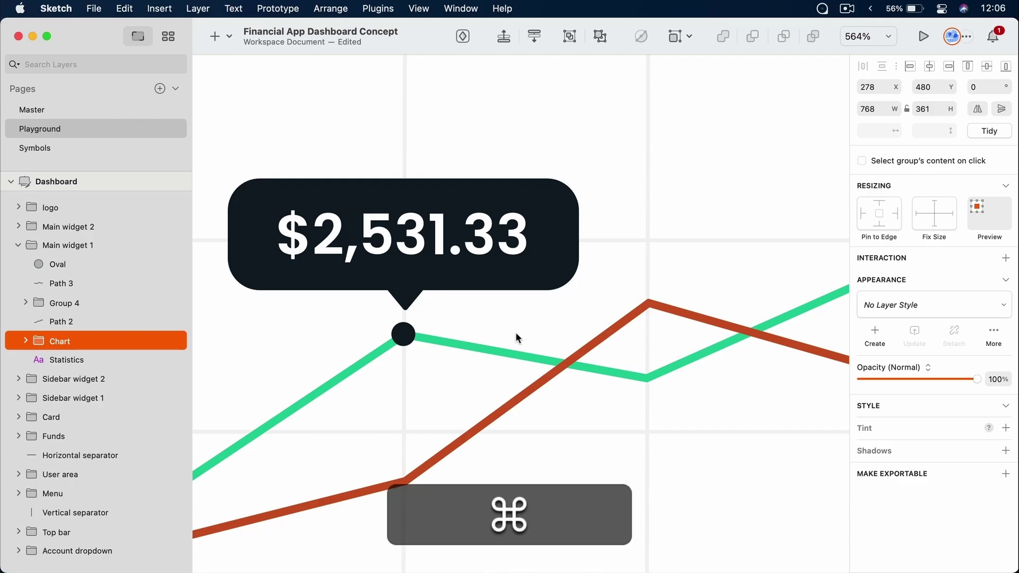
key("super+1")
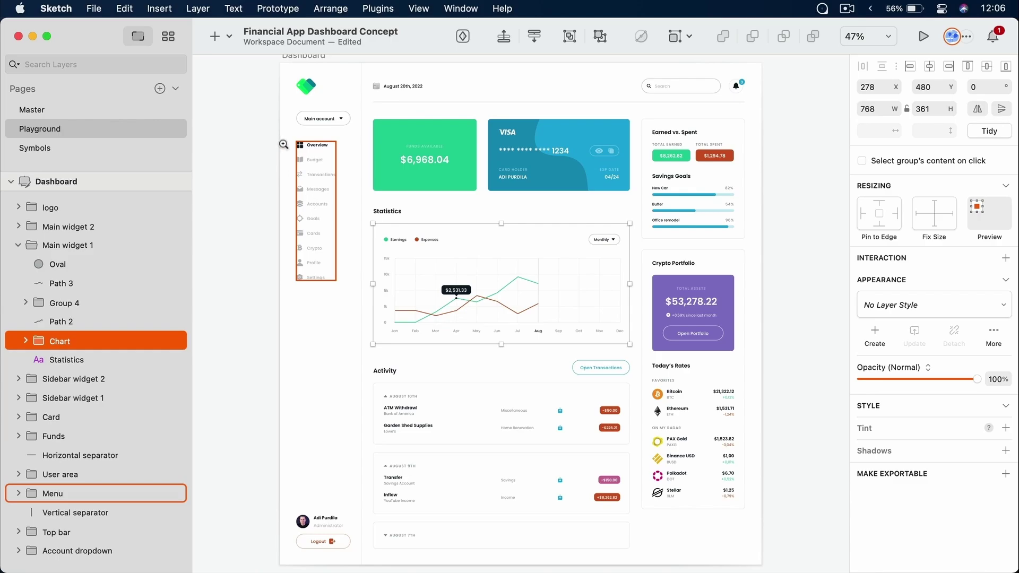
Zoom into the sidebar menu items, inspect the Accounts icon, and scroll to empty canvas beside the card icon
left_click_drag(284, 145, 340, 243)
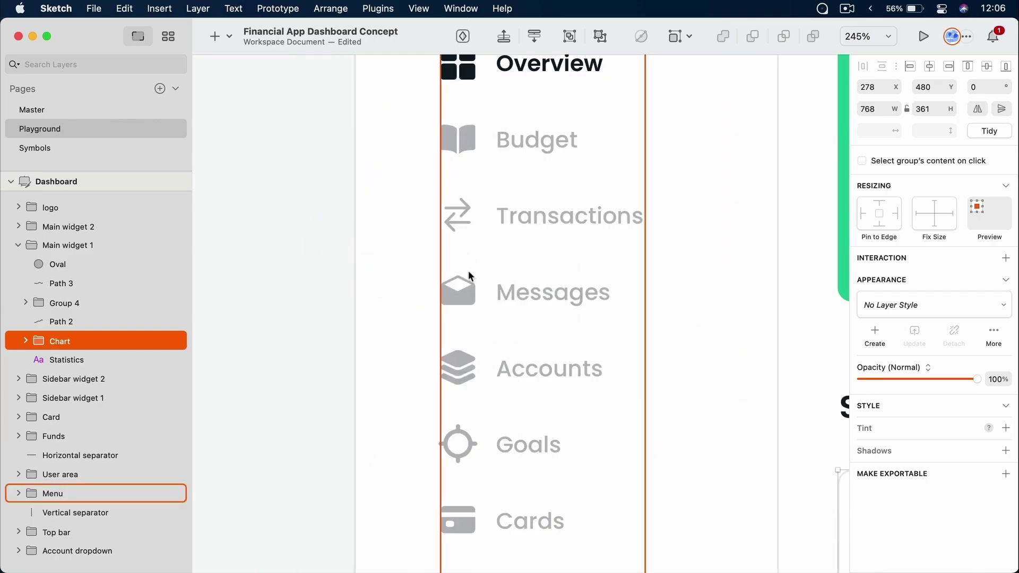
scroll(465, 311, "up", 10)
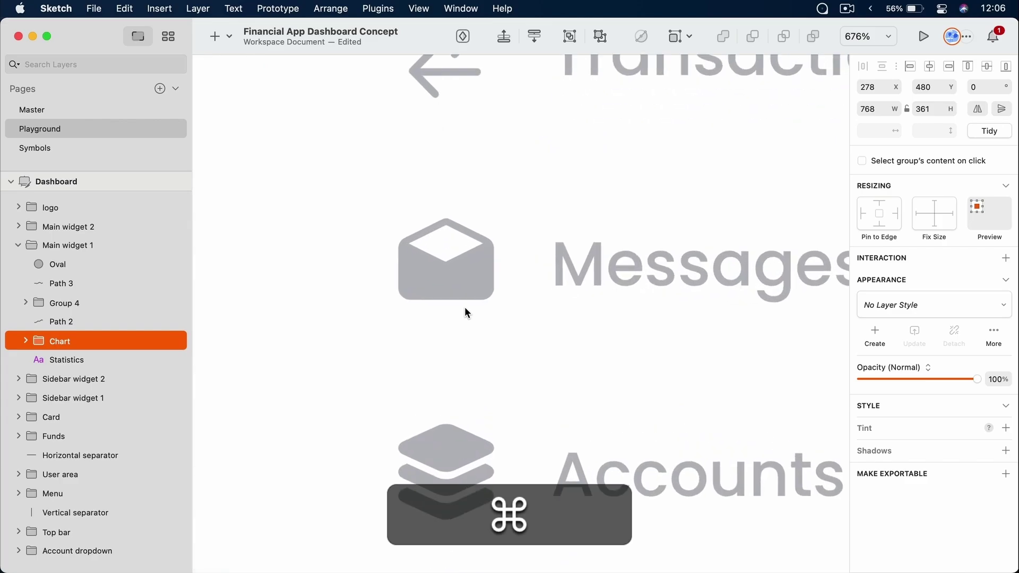
scroll(465, 312, "up", 2)
left_click(469, 280, "super")
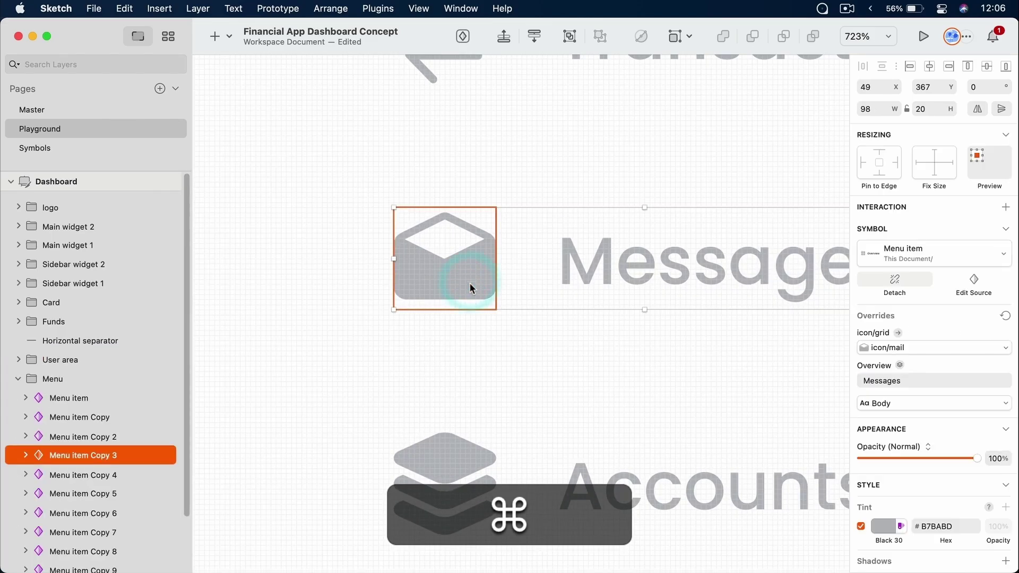
scroll(473, 318, "down", 5)
scroll(474, 305, "up", 2)
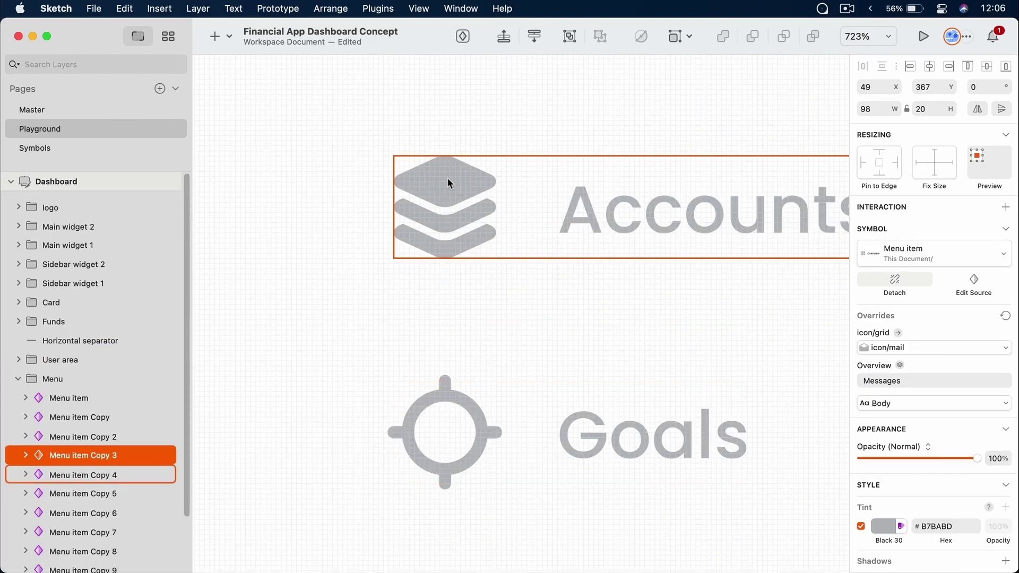
left_click(453, 182, "super")
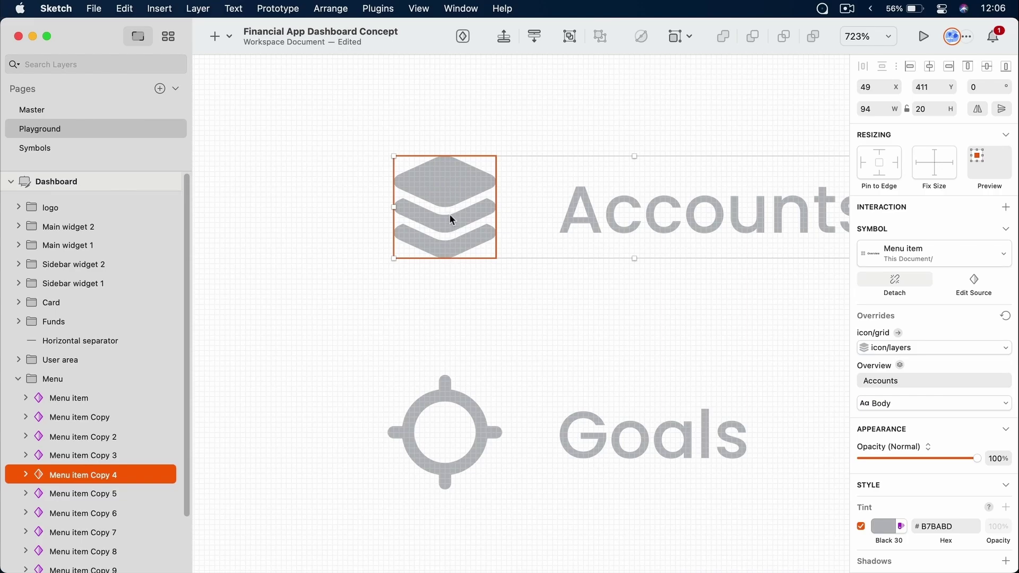
left_click(412, 211, "super")
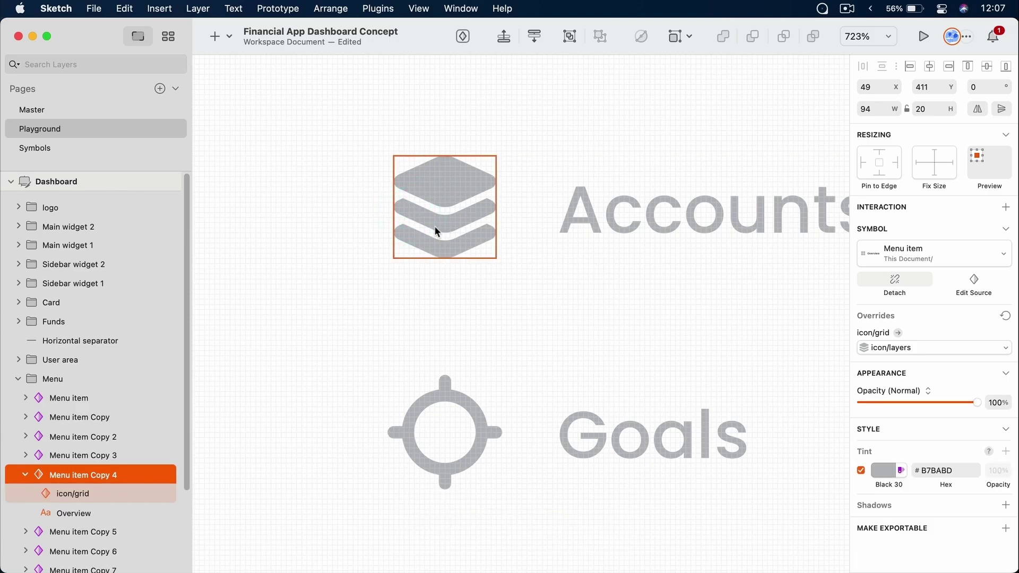
scroll(498, 318, "down", 3)
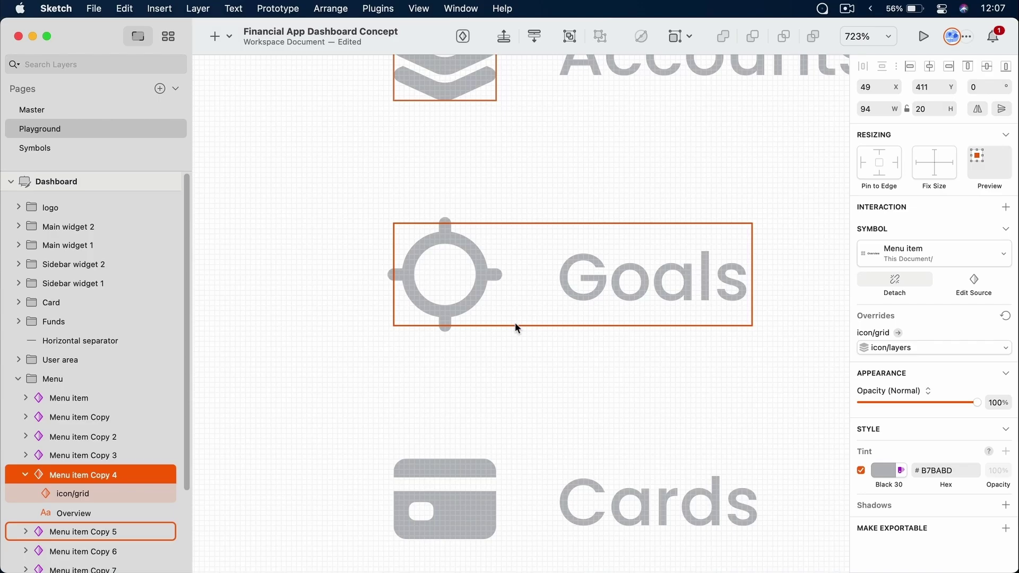
scroll(515, 323, "down", 6)
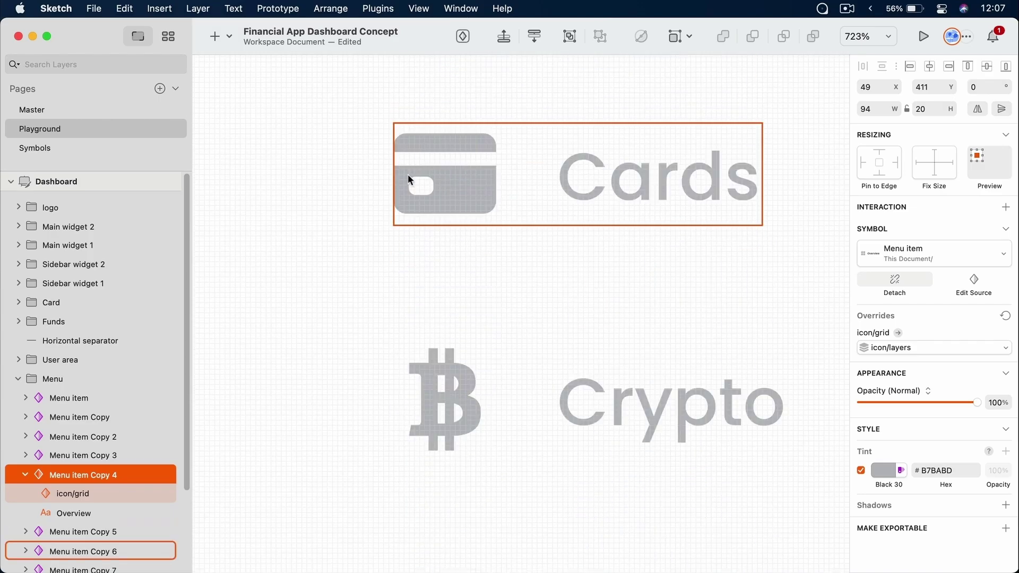
scroll(407, 174, "left", 7)
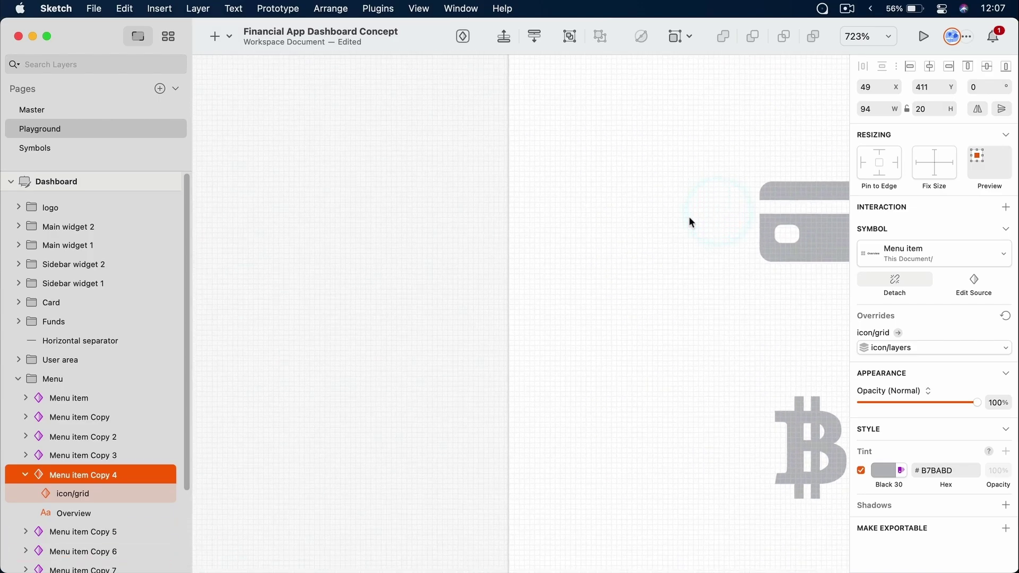
scroll(689, 222, "right", 2)
left_click(479, 219)
Draw a borderless 21×15 card rectangle with corner radius 3
left_click(330, 218)
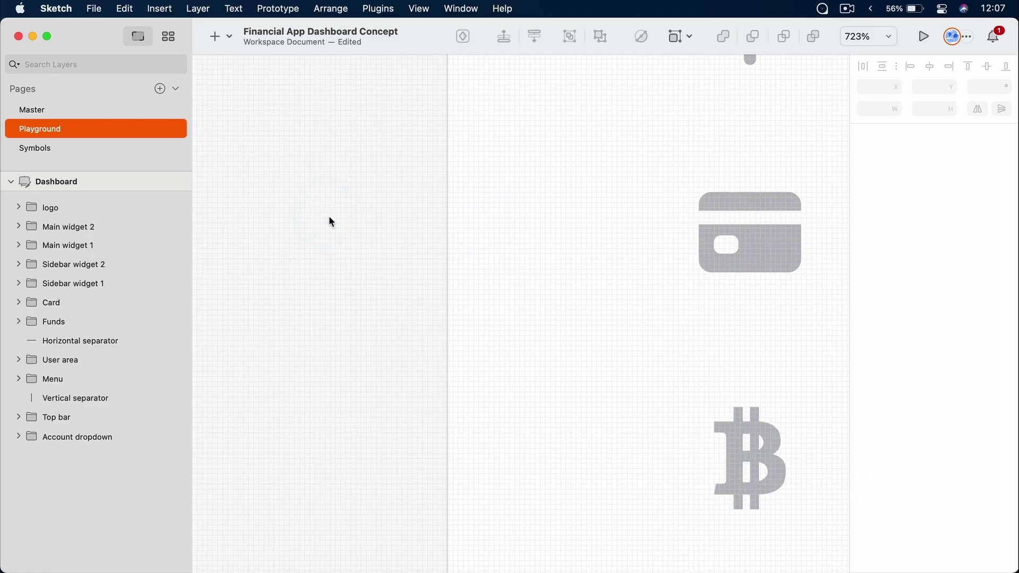
key("r")
left_click_drag(263, 197, 370, 275)
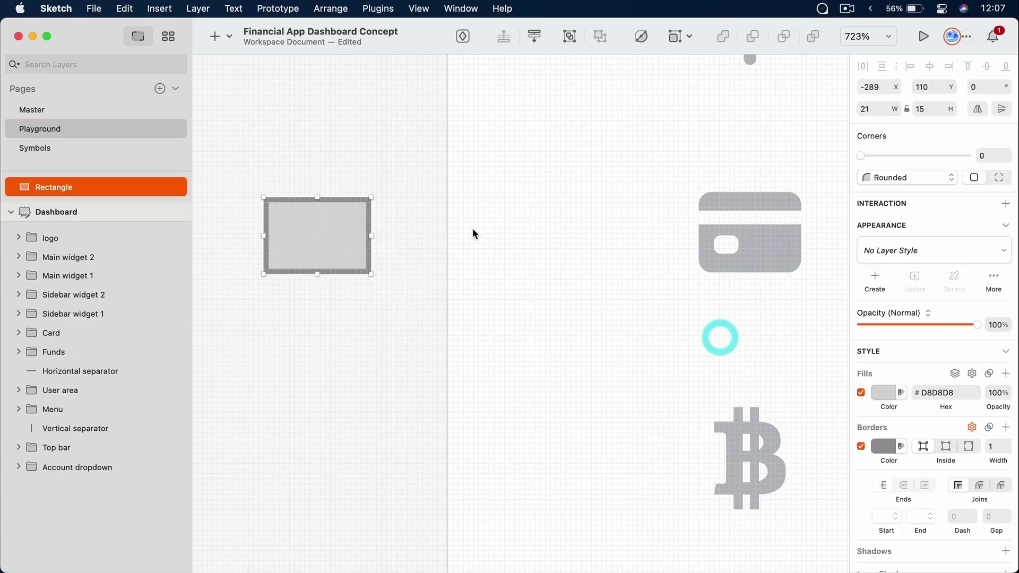
left_click(861, 446)
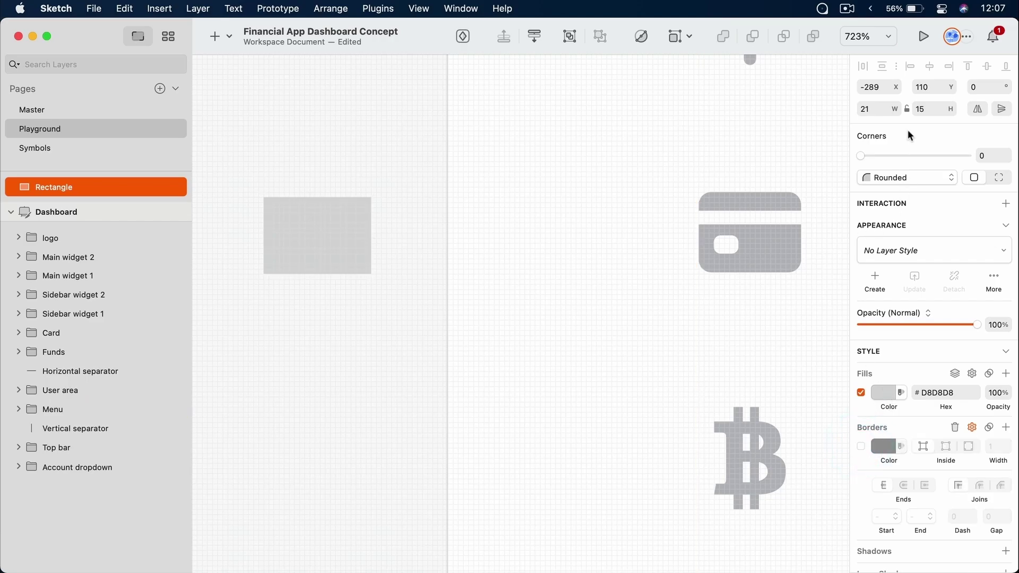
left_click_drag(907, 158, 933, 159)
left_click(533, 214)
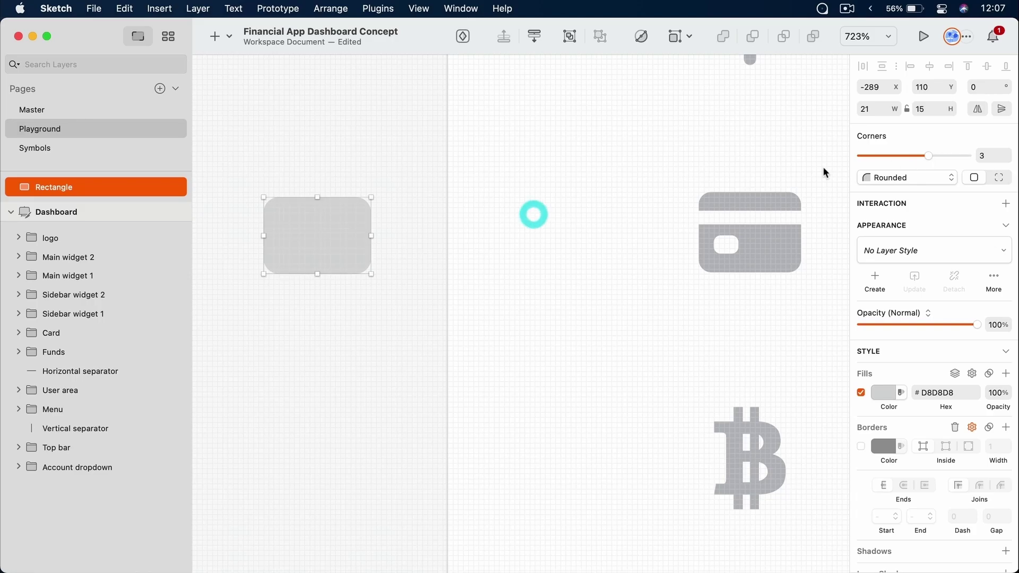
Add a 21×3 stripe and a 4×3 chip, borderless and filled reddish C57979
key("r")
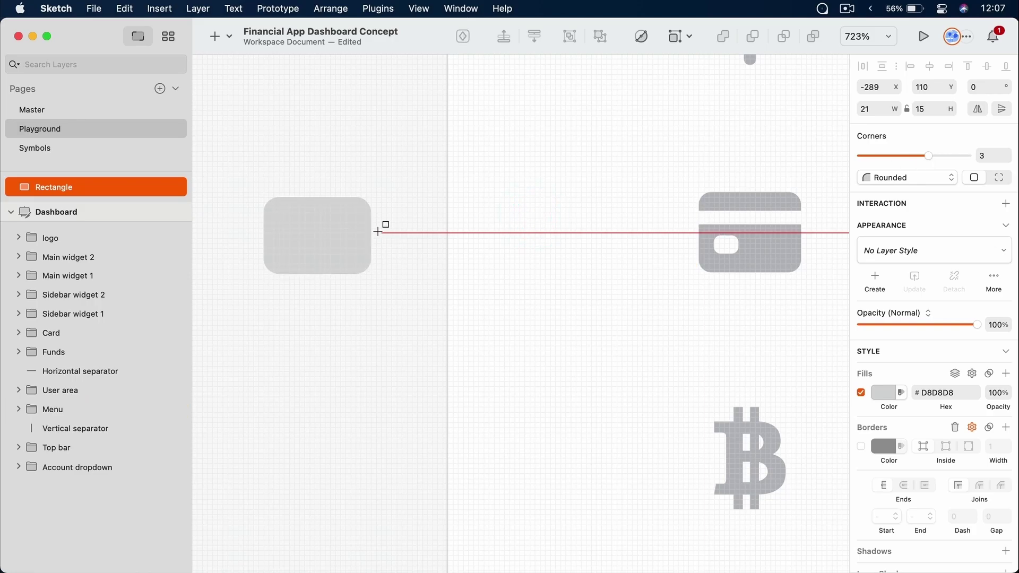
left_click_drag(264, 218, 370, 232)
key("r")
left_click_drag(284, 248, 306, 264)
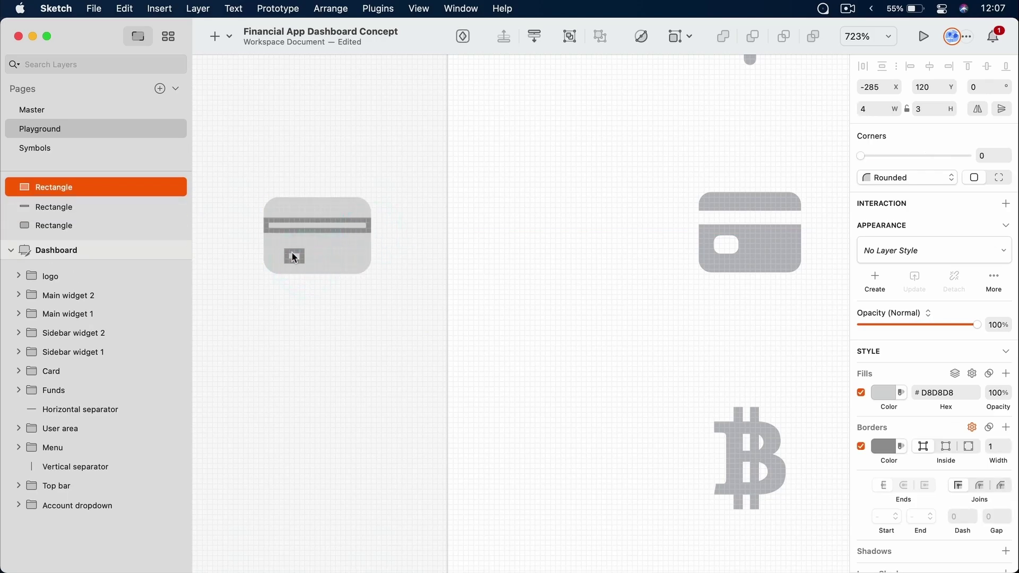
key("Up")
left_click(355, 226, "shift")
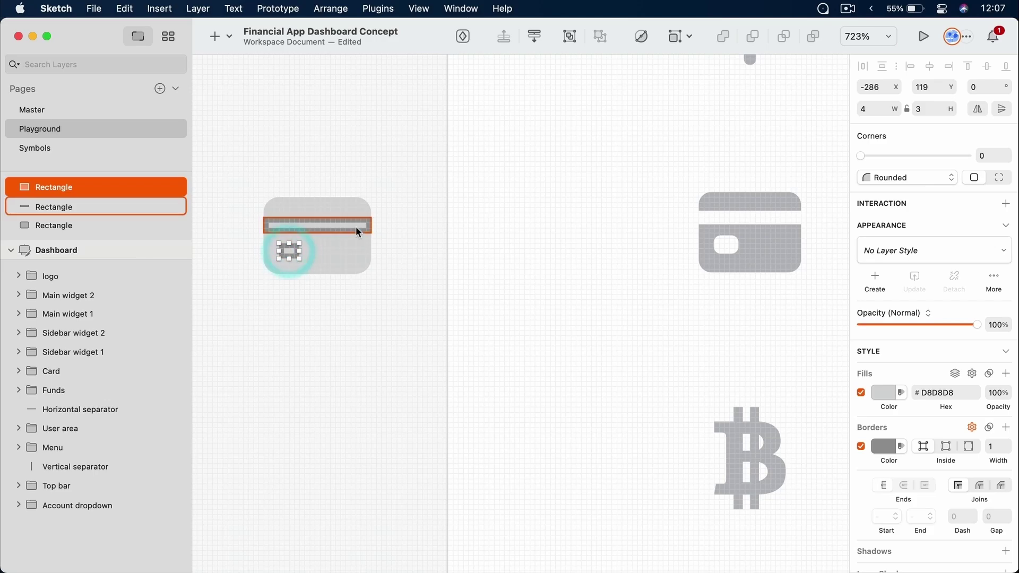
left_click(862, 467)
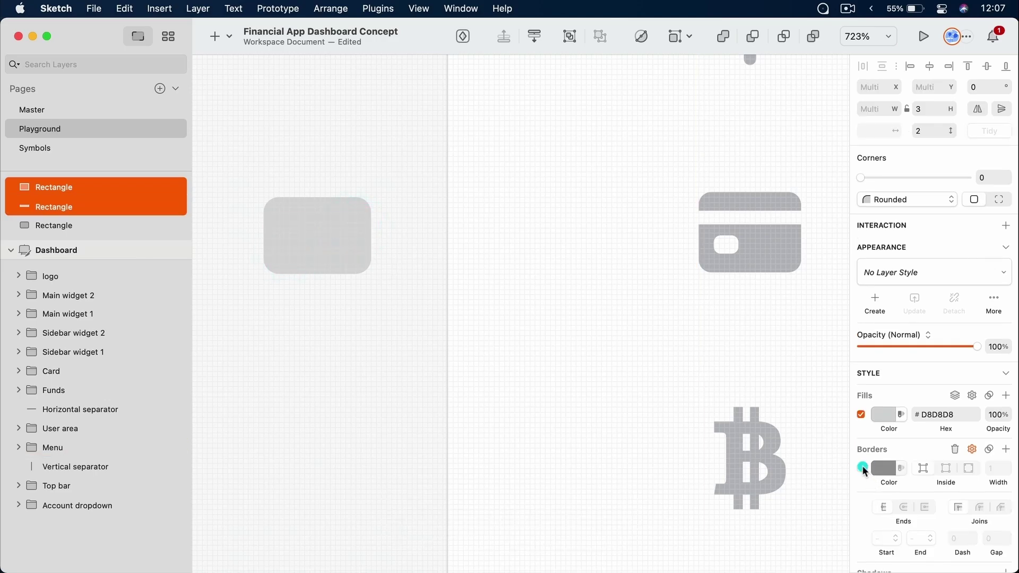
left_click(883, 413)
left_click_drag(886, 422, 919, 425)
left_click(278, 326)
left_click(344, 315)
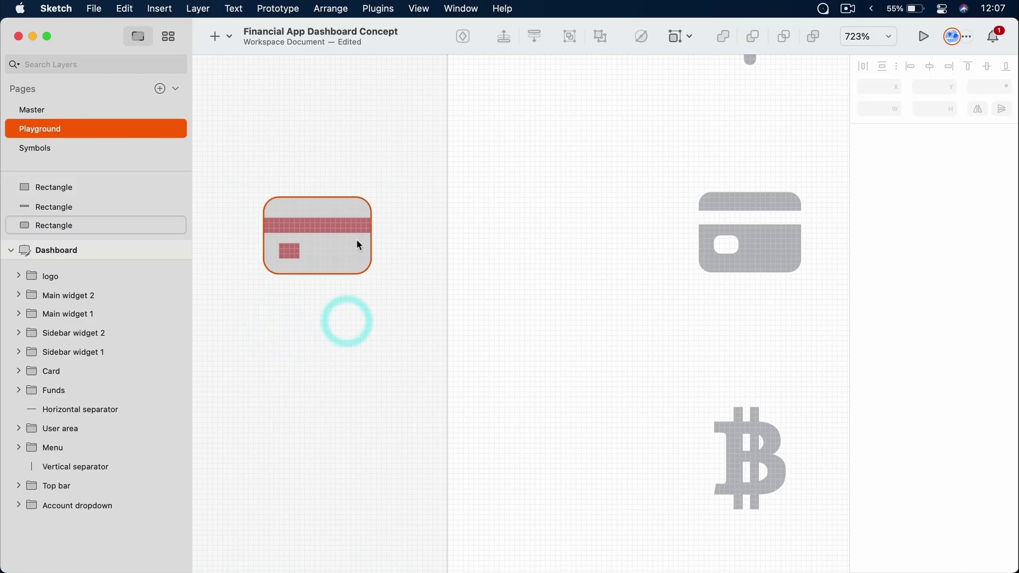
Subtract the red stripe and then the chip from the card's base rectangle
left_click(350, 249, "super")
left_click(346, 226, "shift+super")
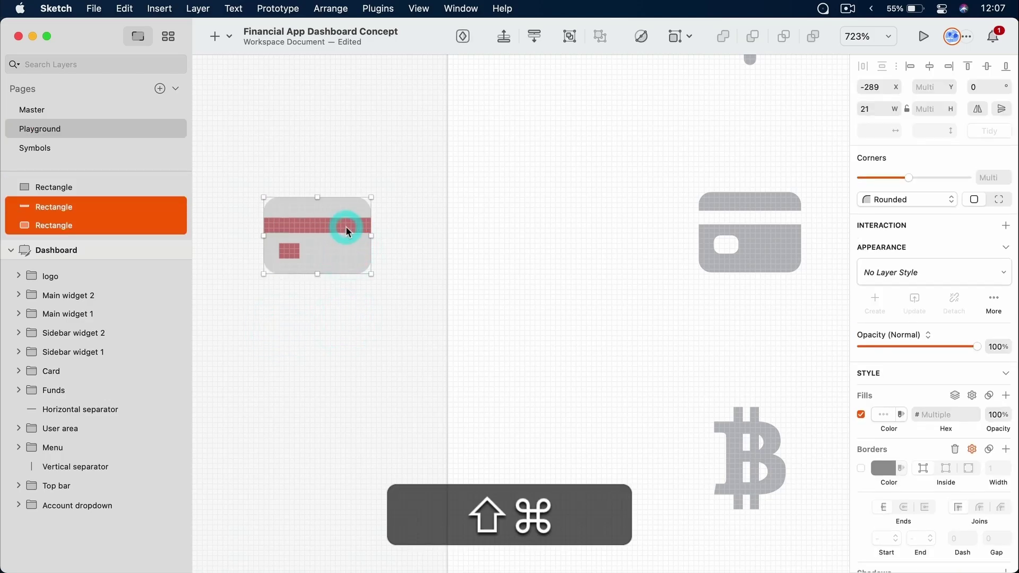
left_click(754, 37)
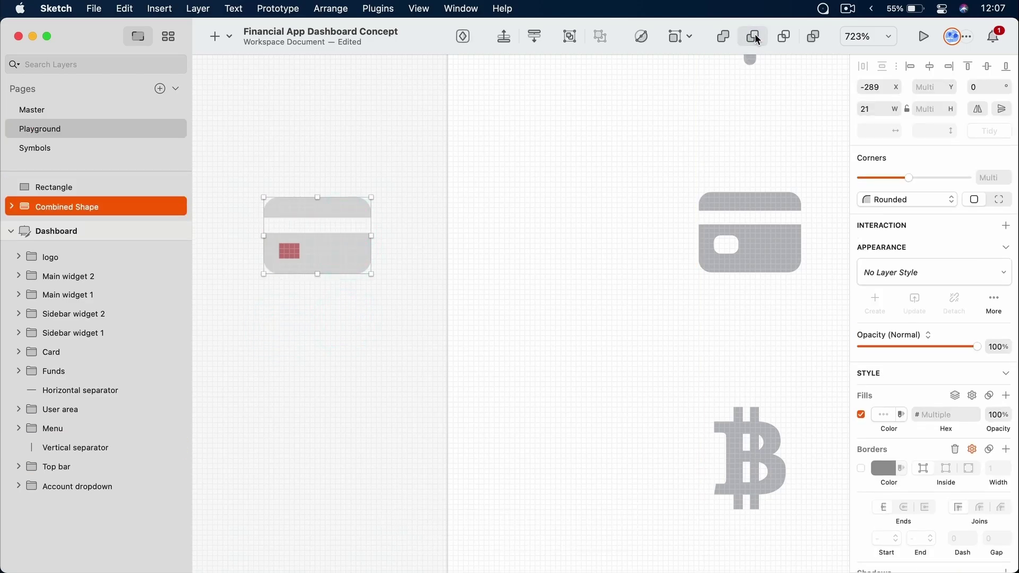
left_click(348, 364)
left_click(330, 246)
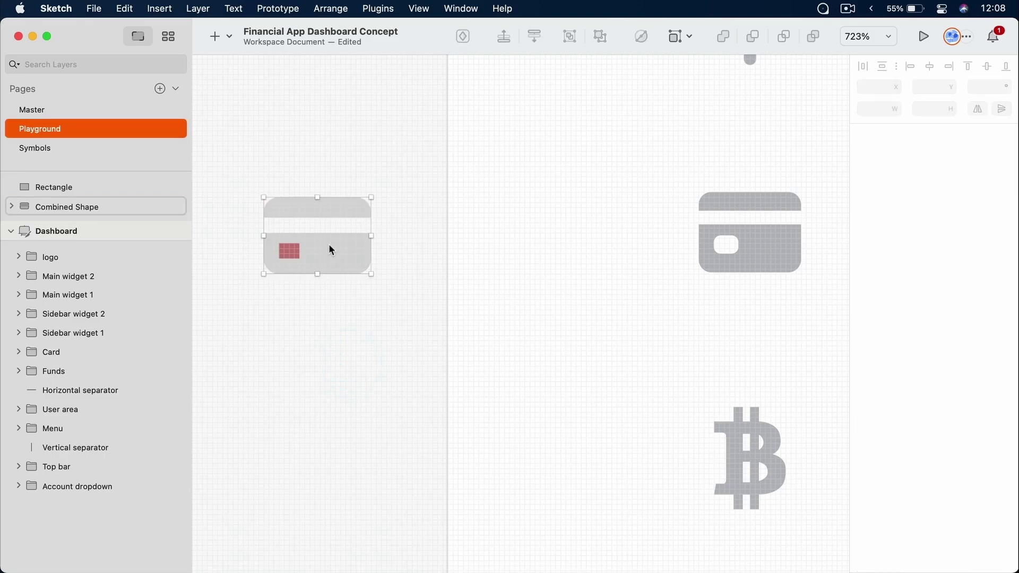
left_click(286, 249, "shift")
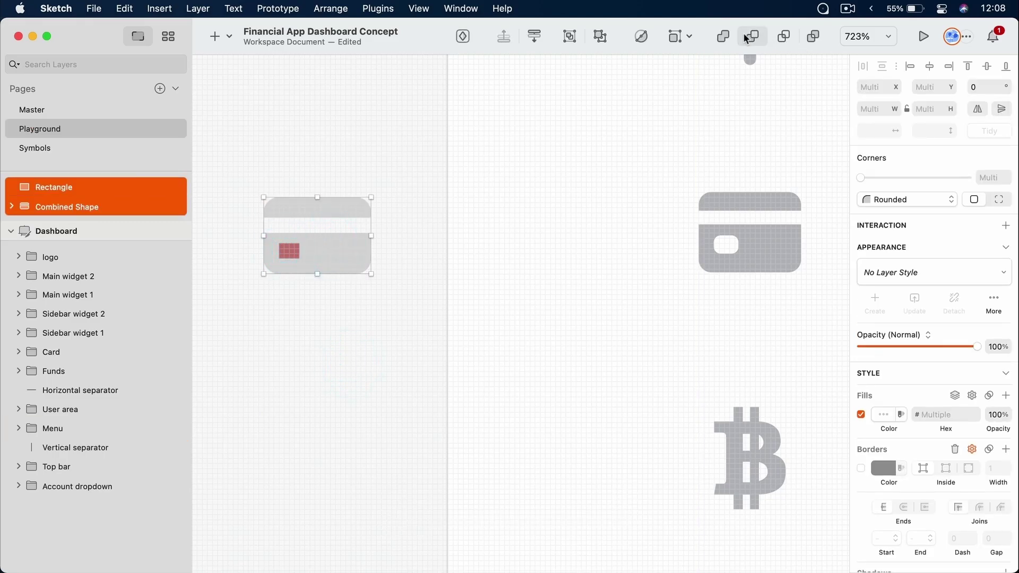
left_click(753, 36)
left_click(389, 354)
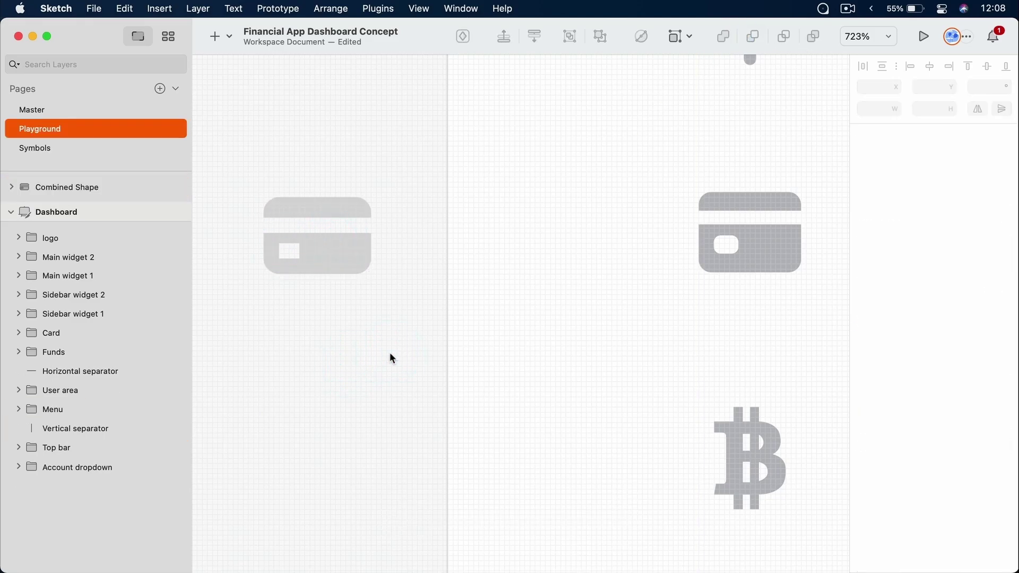
Fill the combined card shape with dark maroon 5E2424
left_click(339, 249)
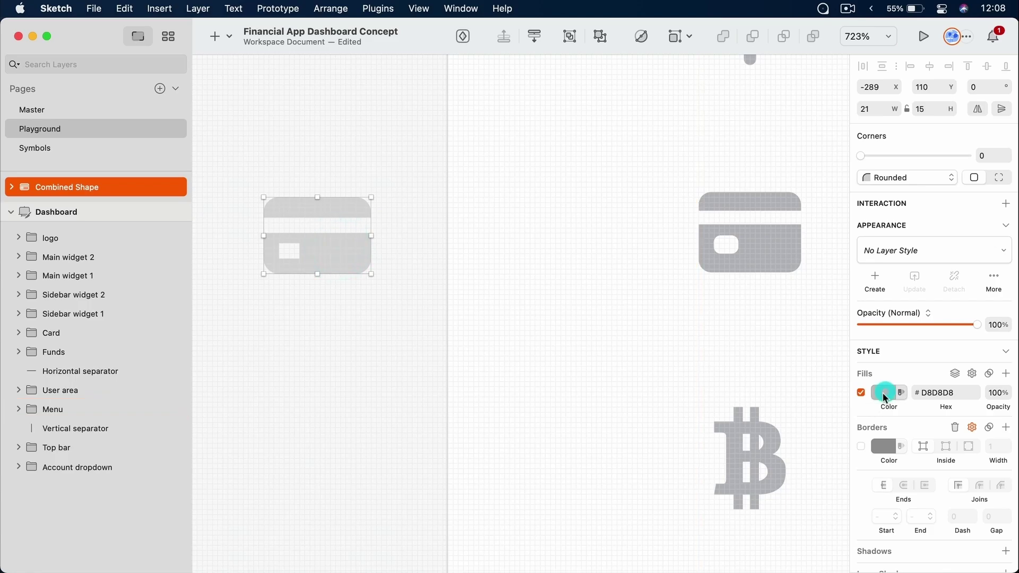
left_click(883, 393)
left_click(966, 448)
left_click(951, 465)
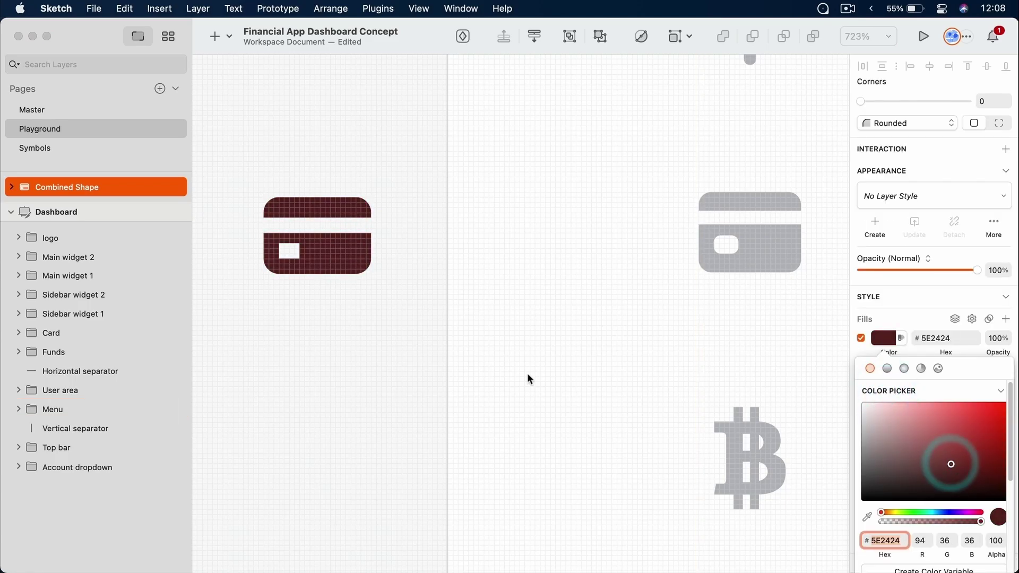
left_click(336, 340)
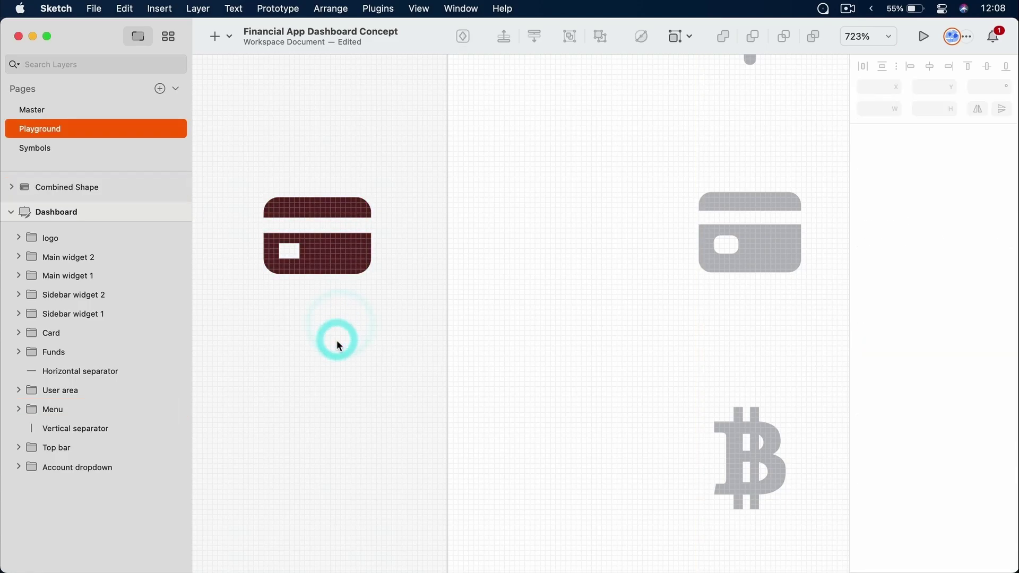
Round the chip cut-out's corners to a radius of 1
left_click(315, 260, "super")
double_click(317, 257)
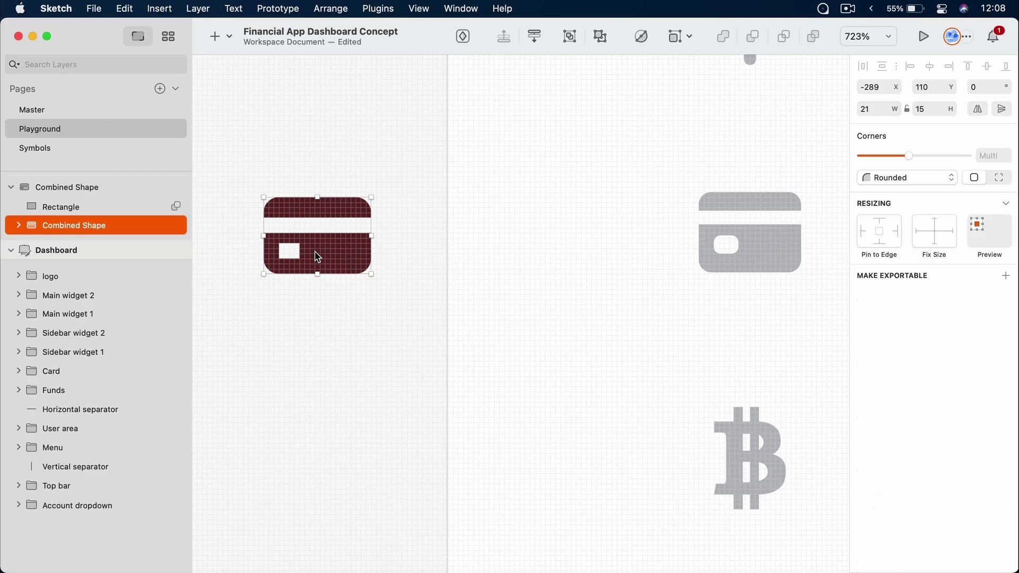
left_click(54, 208)
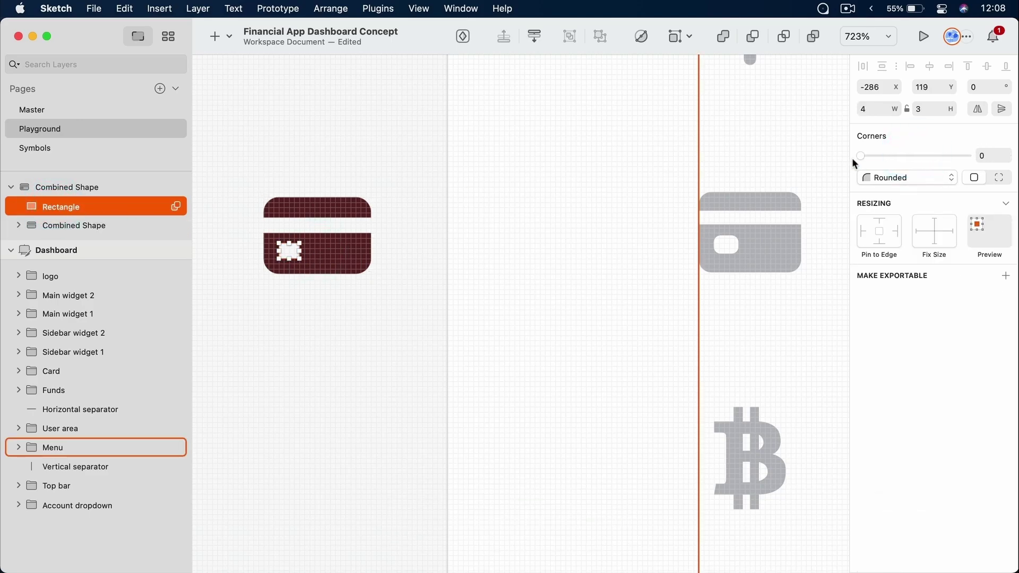
left_click_drag(859, 157, 933, 155)
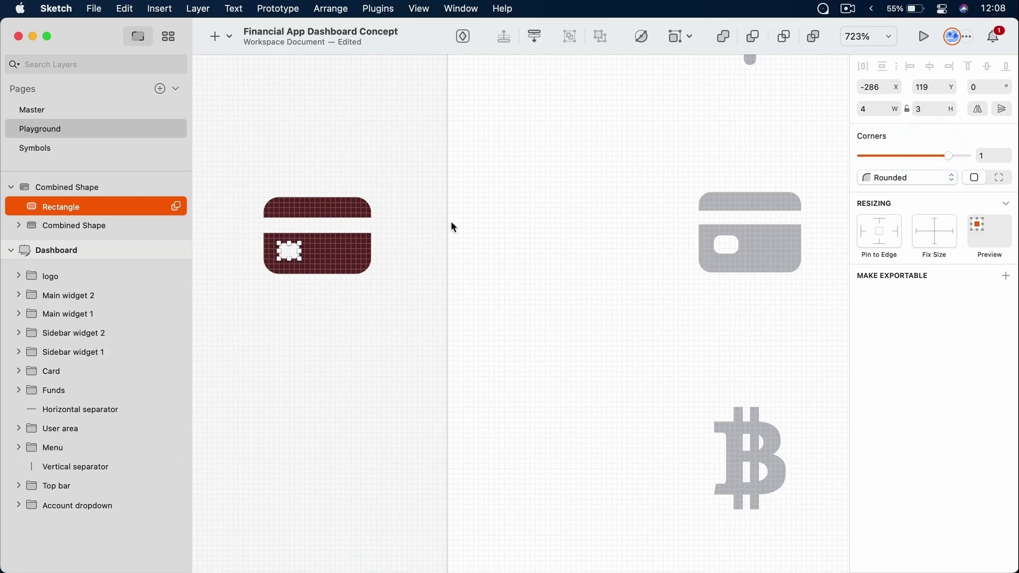
left_click(310, 345)
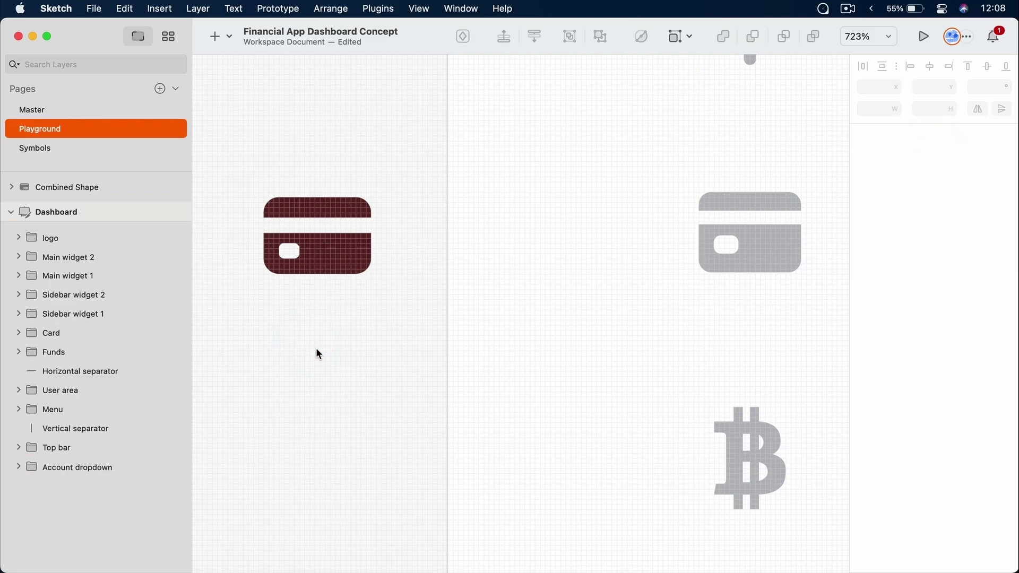
scroll(368, 339, "up", 4)
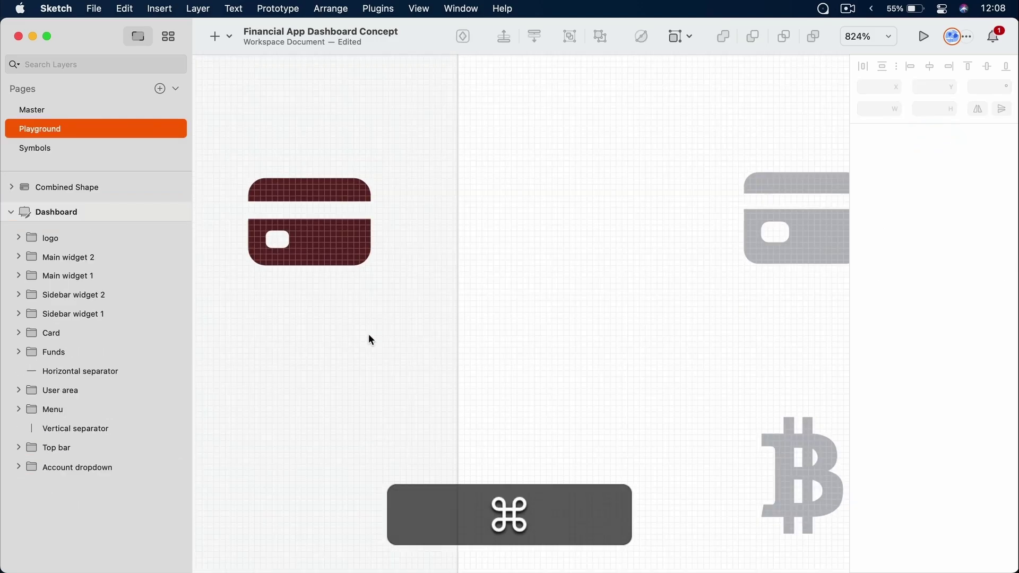
scroll(371, 340, "down", 5)
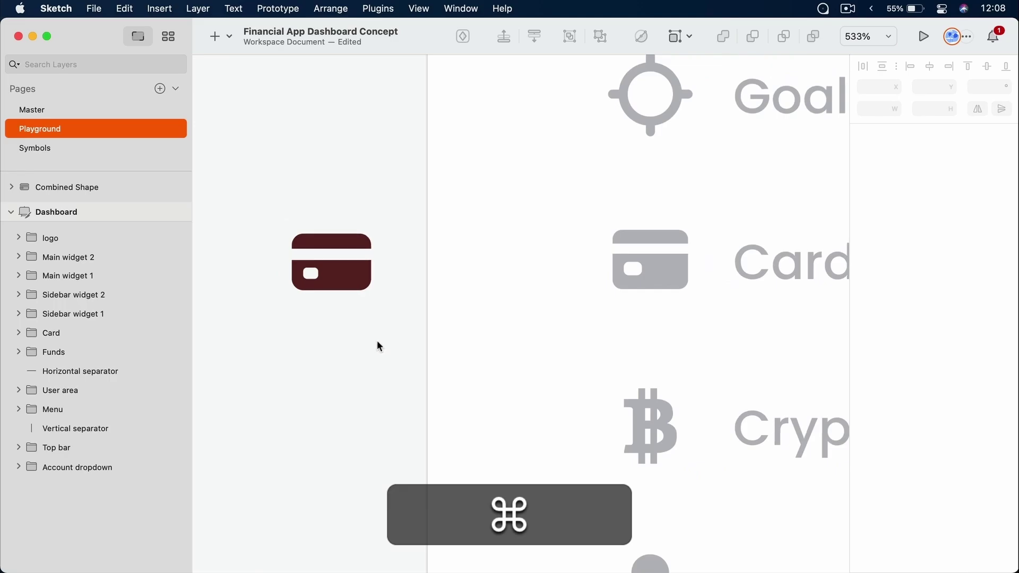
key("space")
left_click_drag(377, 339, 326, 337)
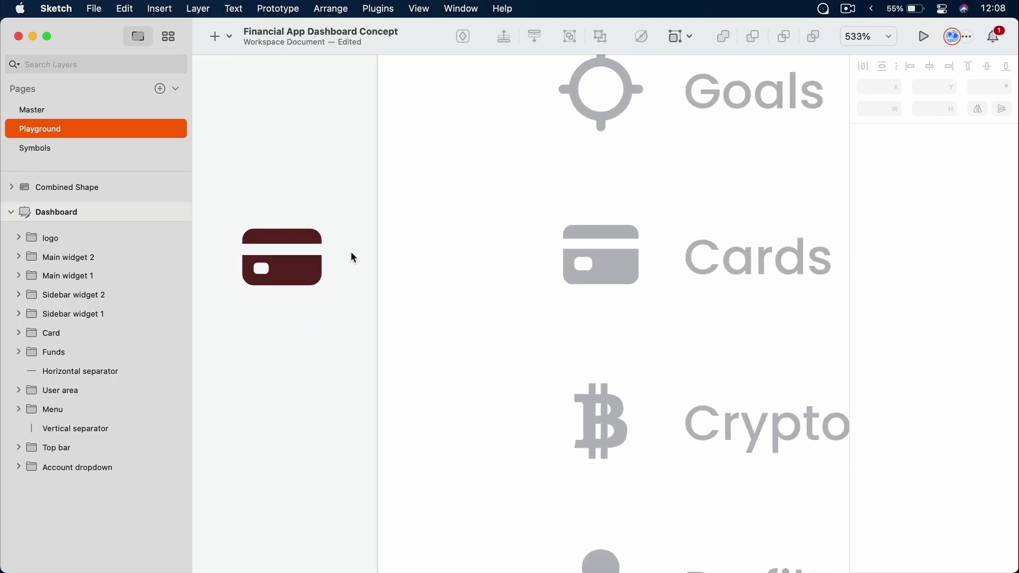
left_click(269, 272)
left_click(213, 371)
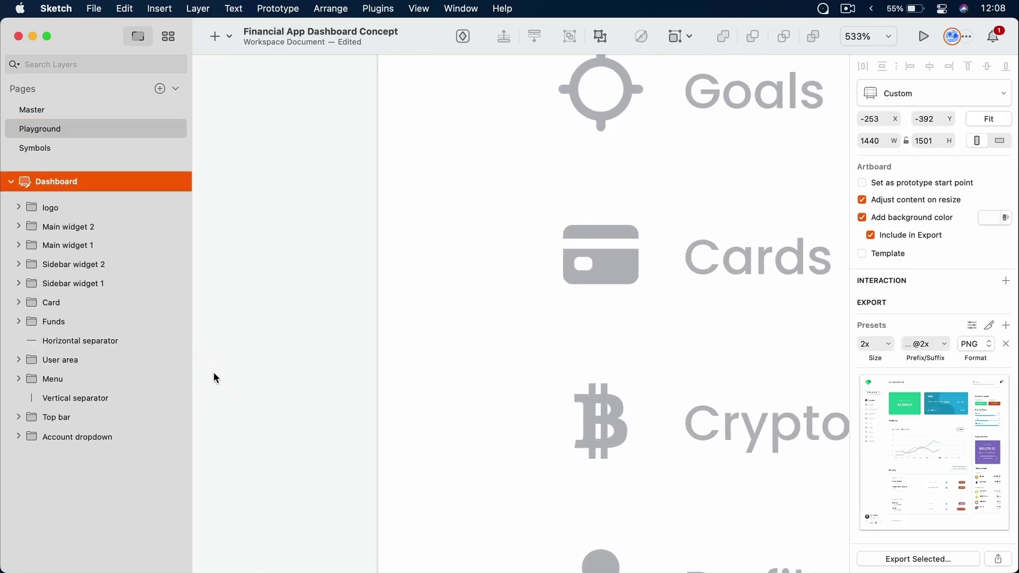
left_click(297, 297)
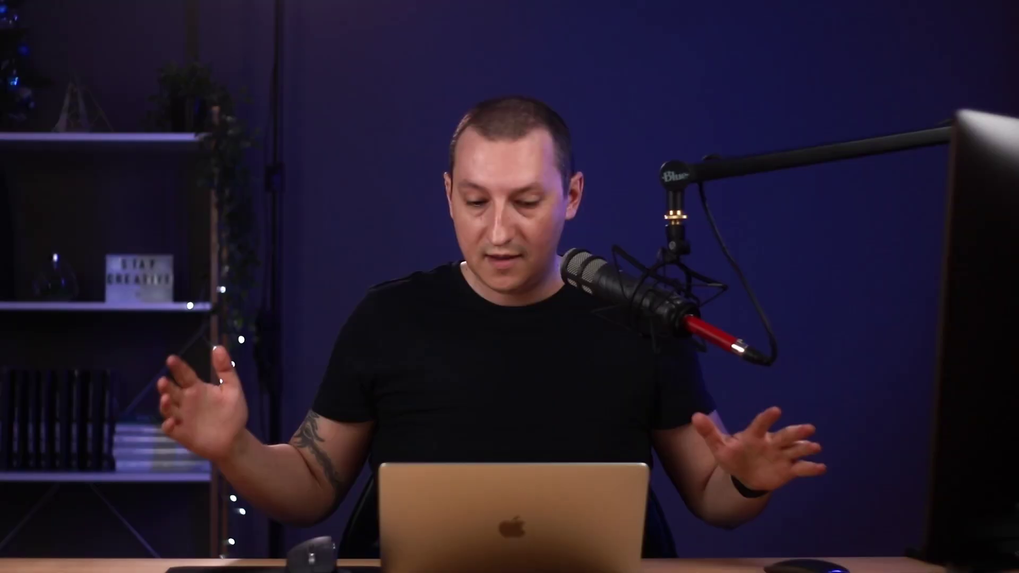
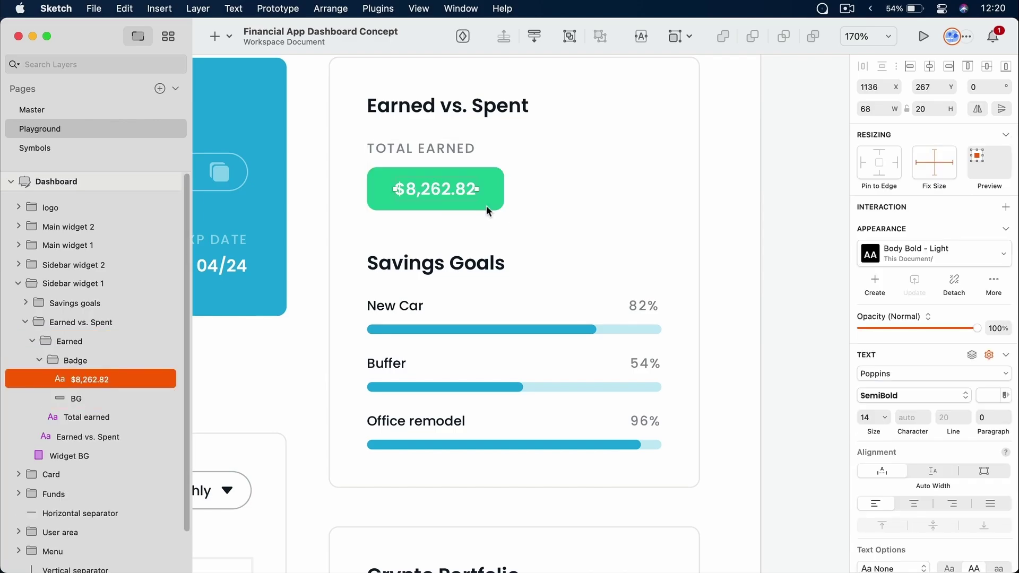
Select the group holding the TOTAL EARNED label and the green badge
left_click(455, 199)
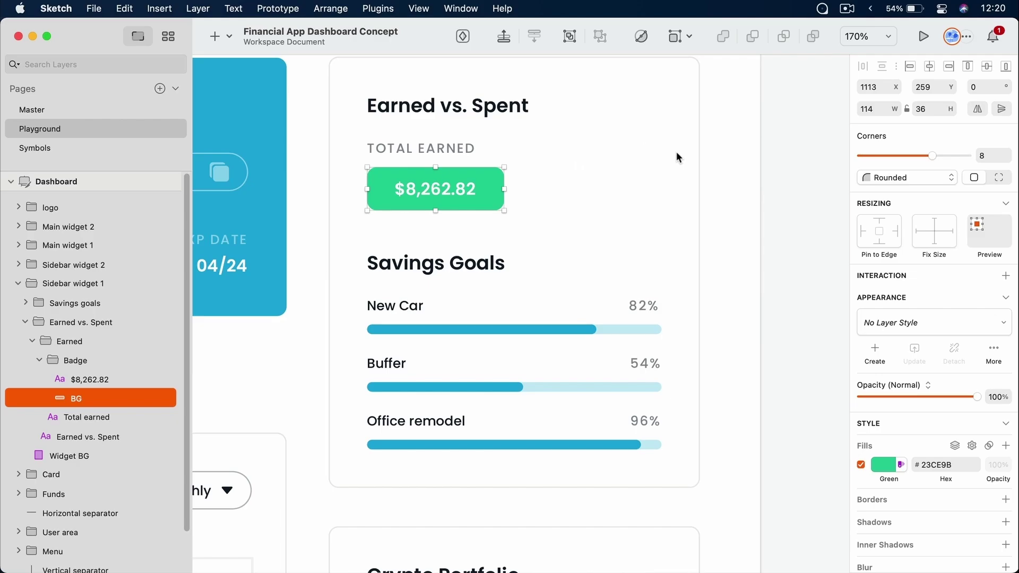
left_click(457, 150)
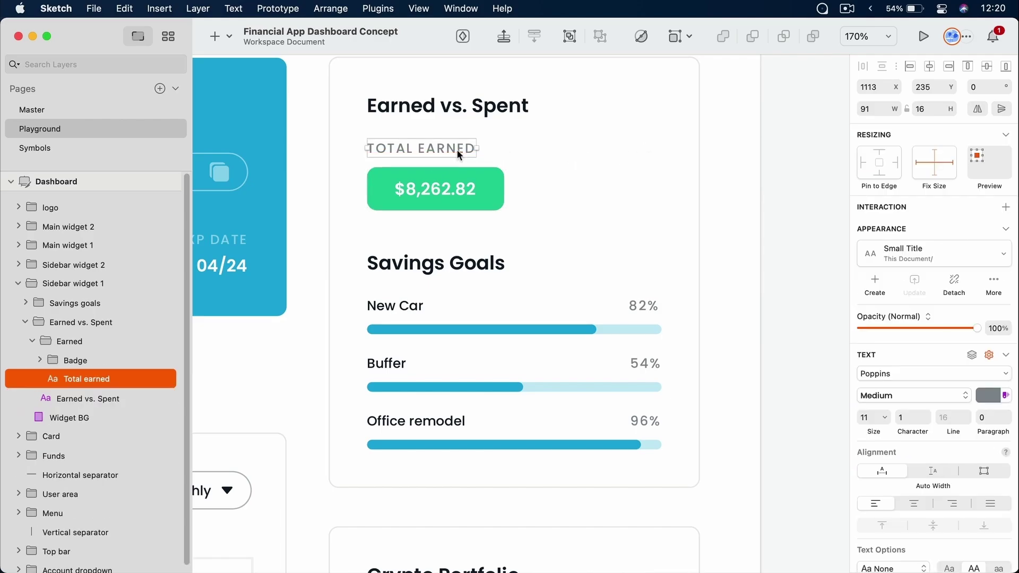
left_click(519, 162)
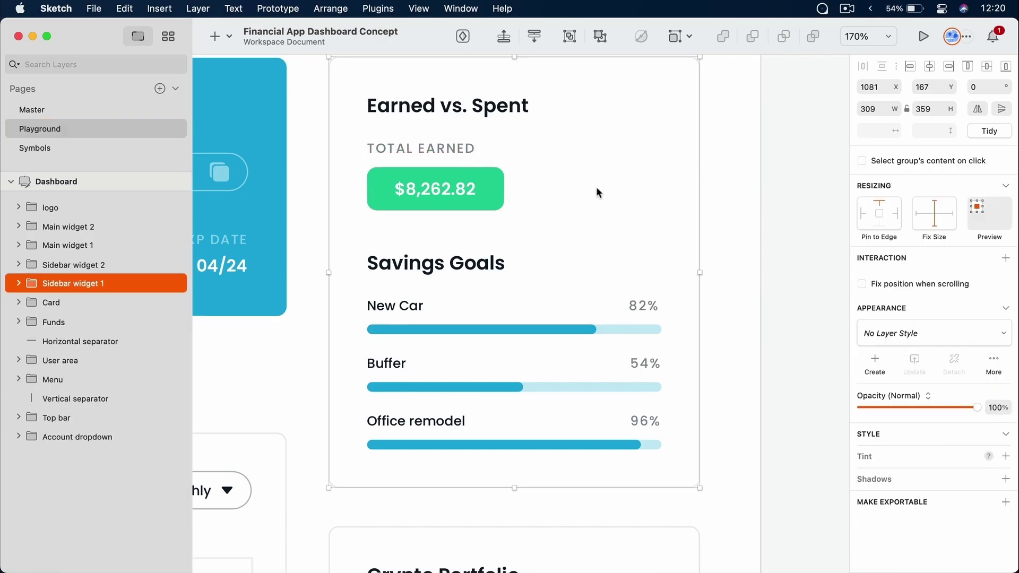
double_click(445, 186)
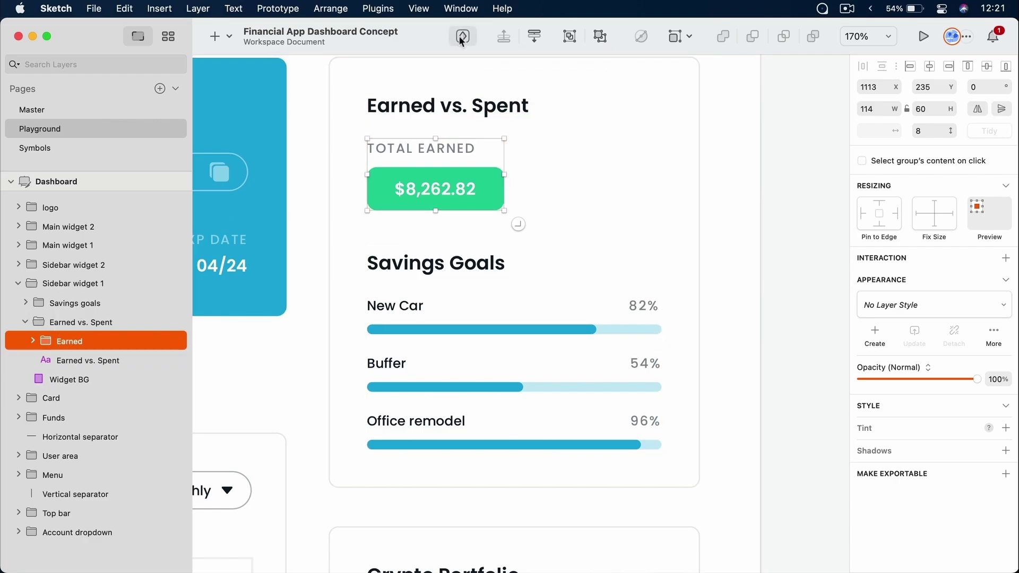
Create a symbol named 'Title and badge' from the group and view the Symbols page
left_click(208, 8)
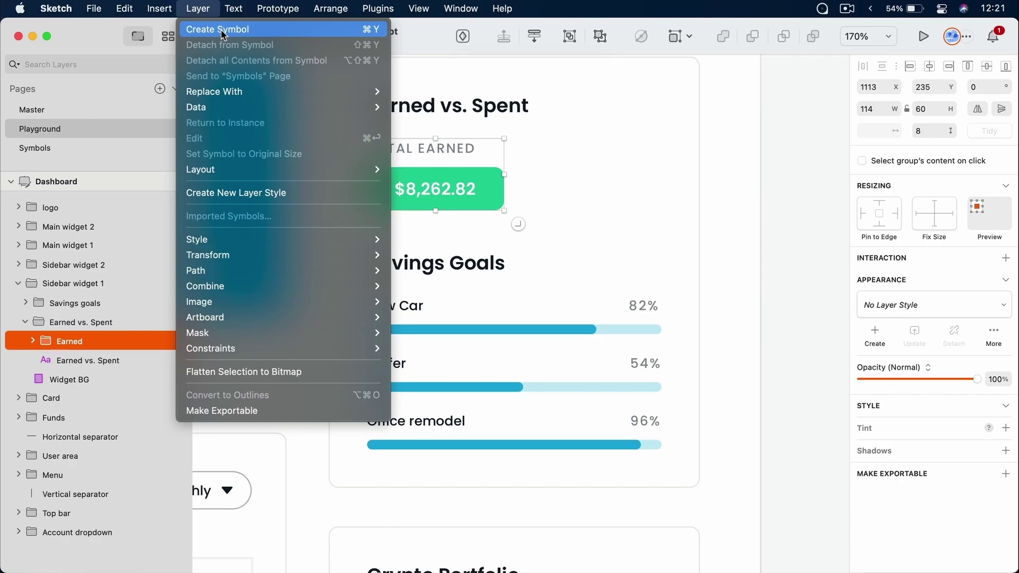
left_click(375, 32)
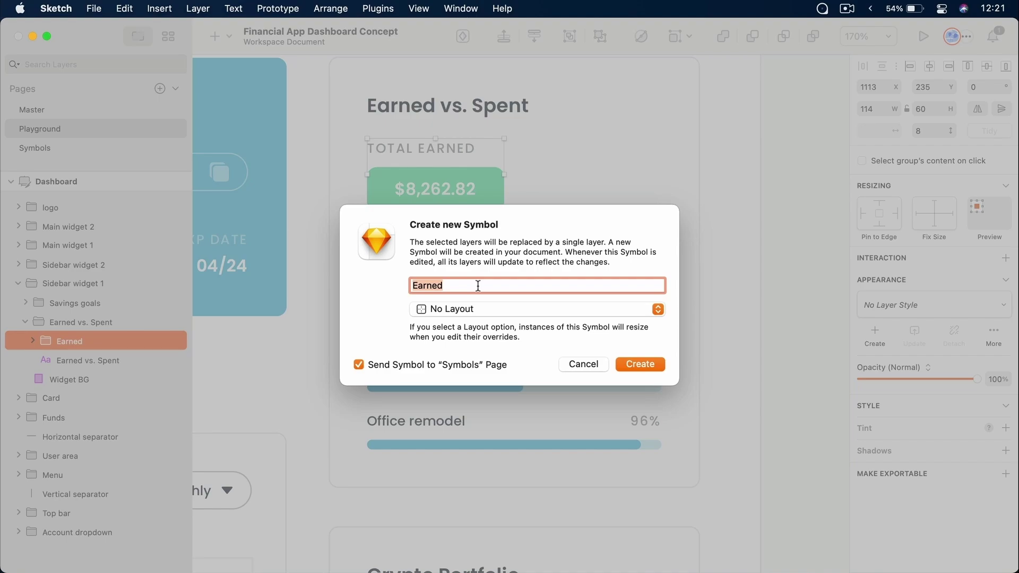
type("Title and bag")
key("BackSpace")
type("dge")
left_click(621, 363)
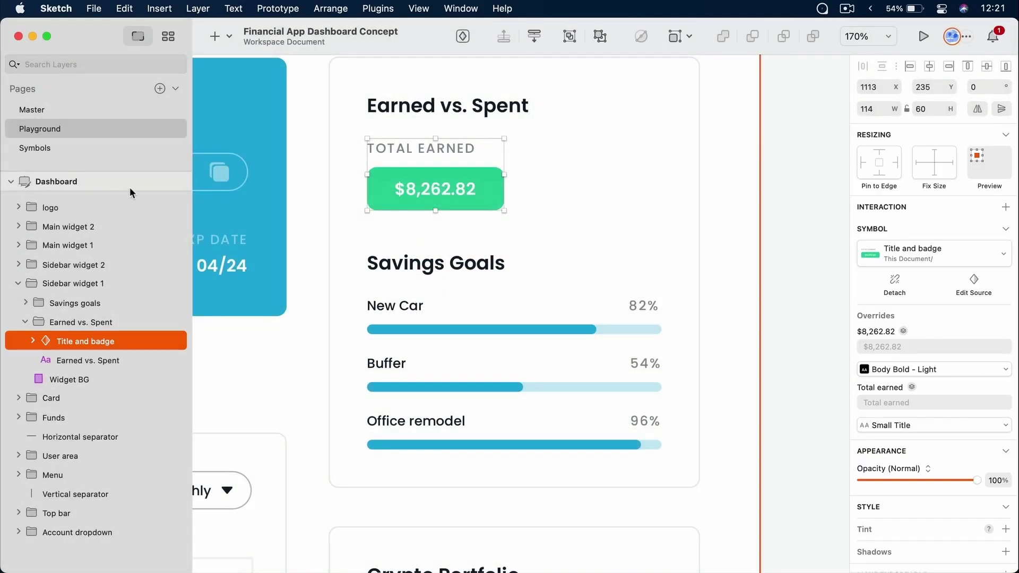
left_click(50, 147)
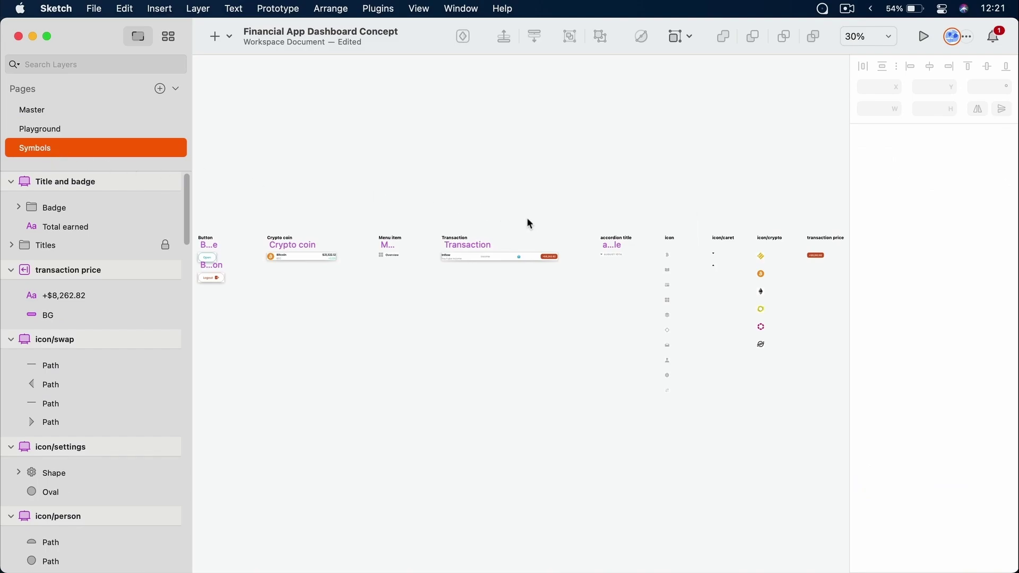
Give the Title and badge symbol's BG rectangle the Green BG layer style, then return to Playground
scroll(530, 223, "right", 5)
key("z")
left_click_drag(639, 202, 741, 288)
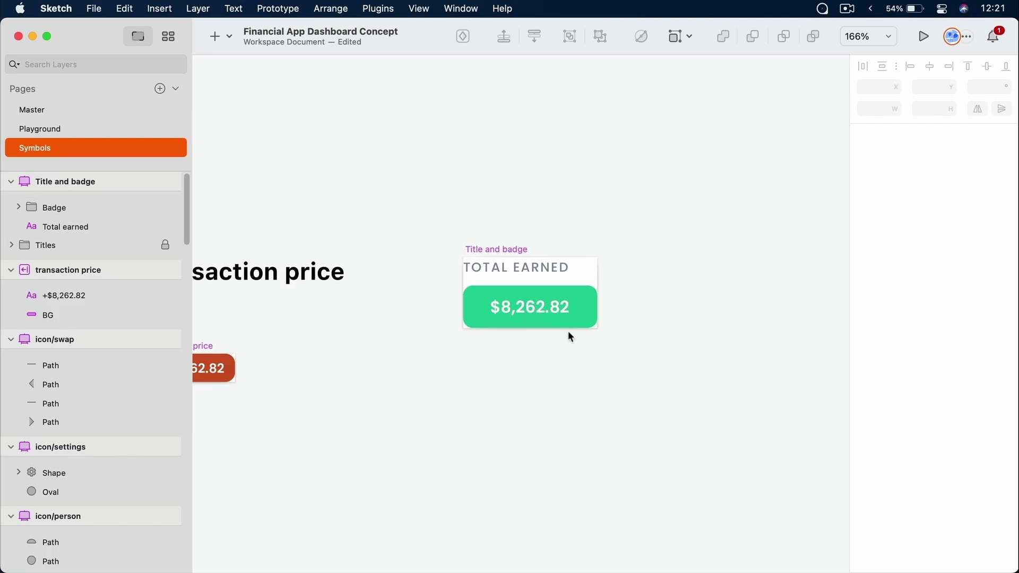
left_click(544, 270)
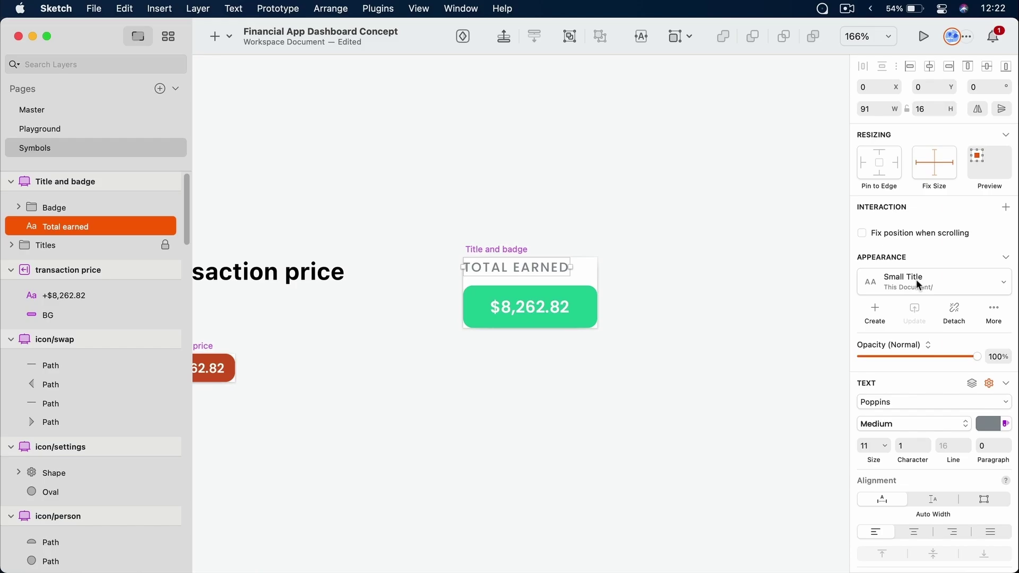
key("Tab")
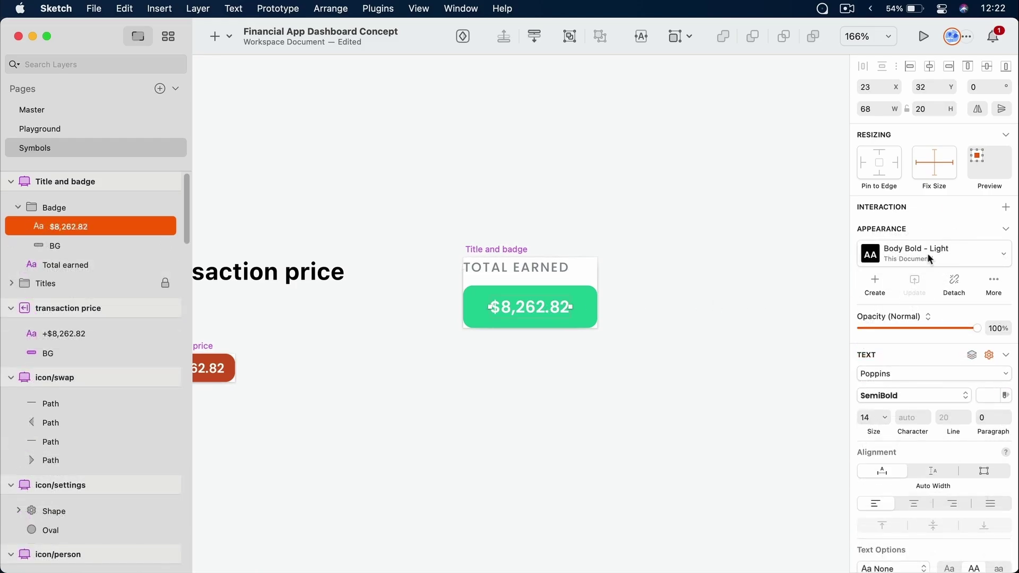
key("Tab")
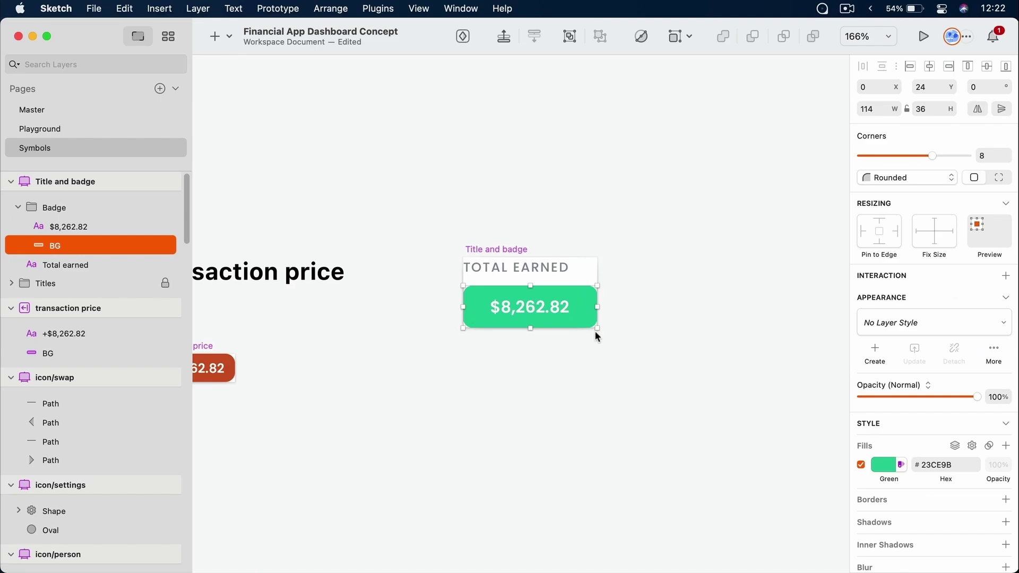
left_click(926, 323)
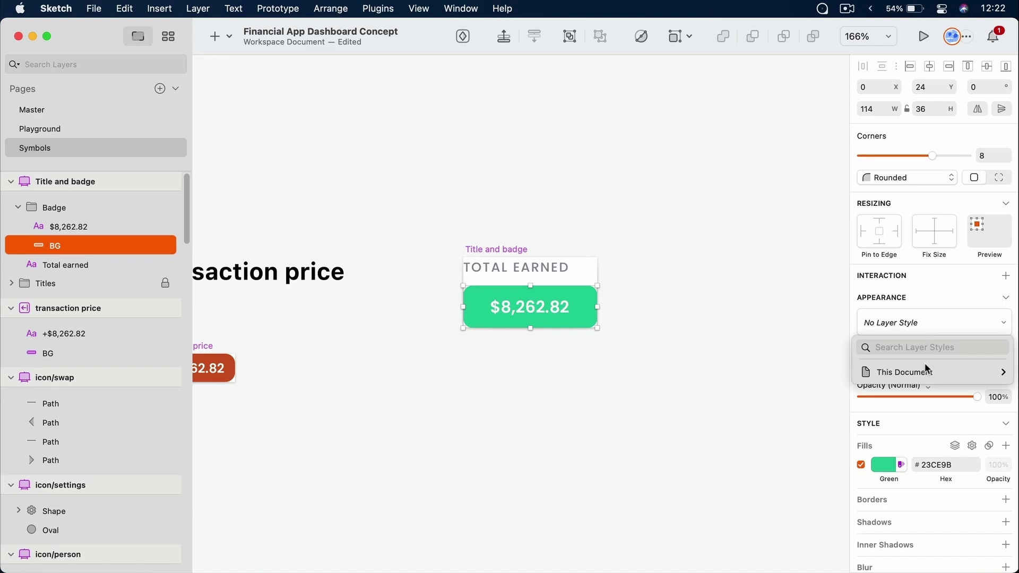
mouse_move(926, 371)
left_click(826, 445)
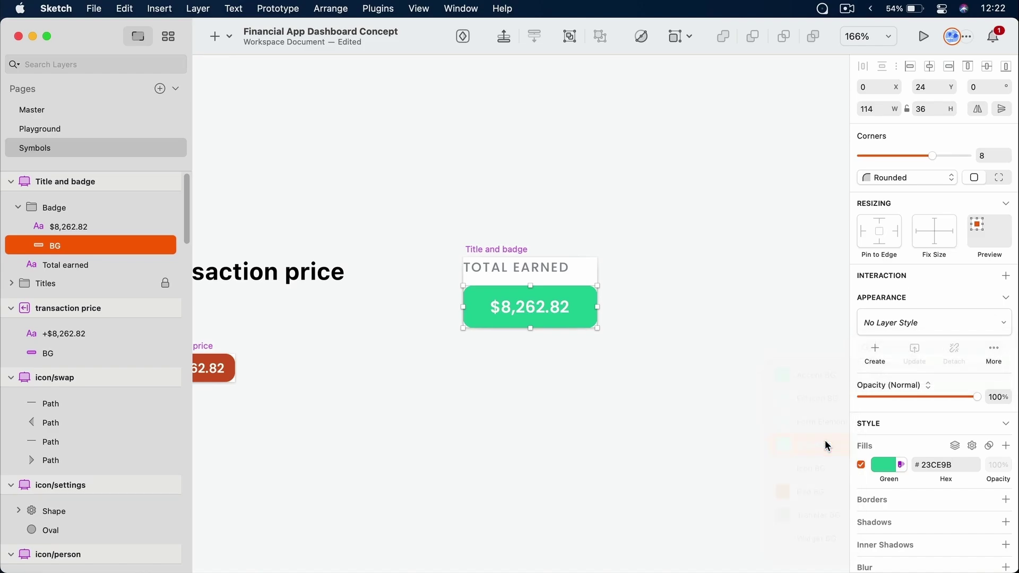
left_click(669, 290)
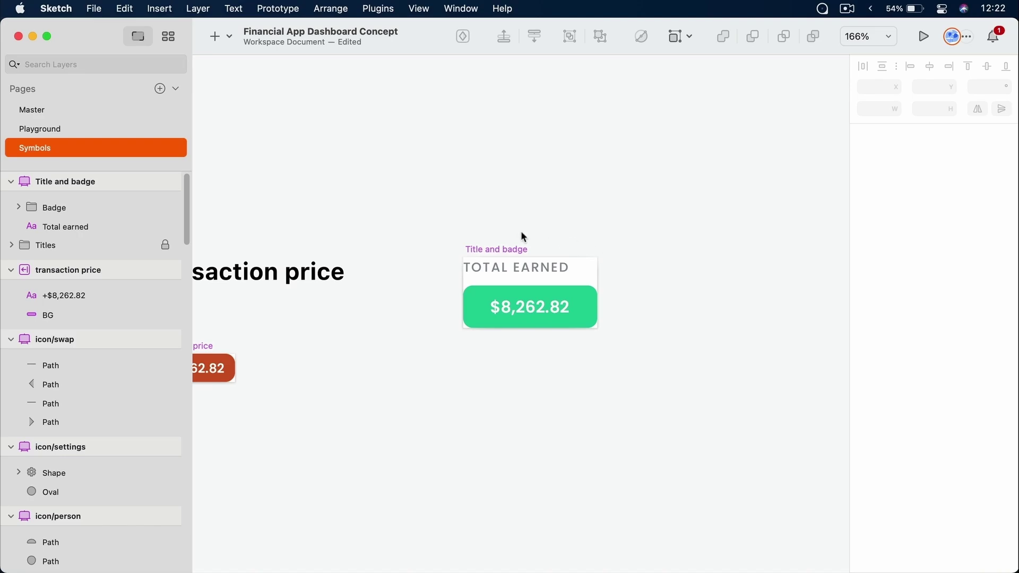
left_click(511, 249)
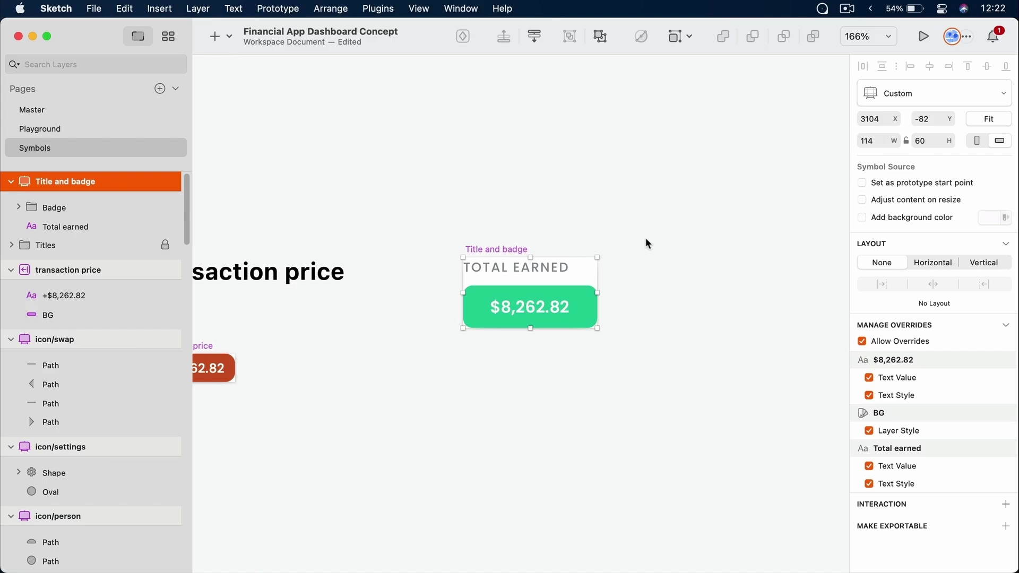
left_click(52, 128)
Select the Title and badge instance in the Earned vs. Spent card
left_click(444, 187)
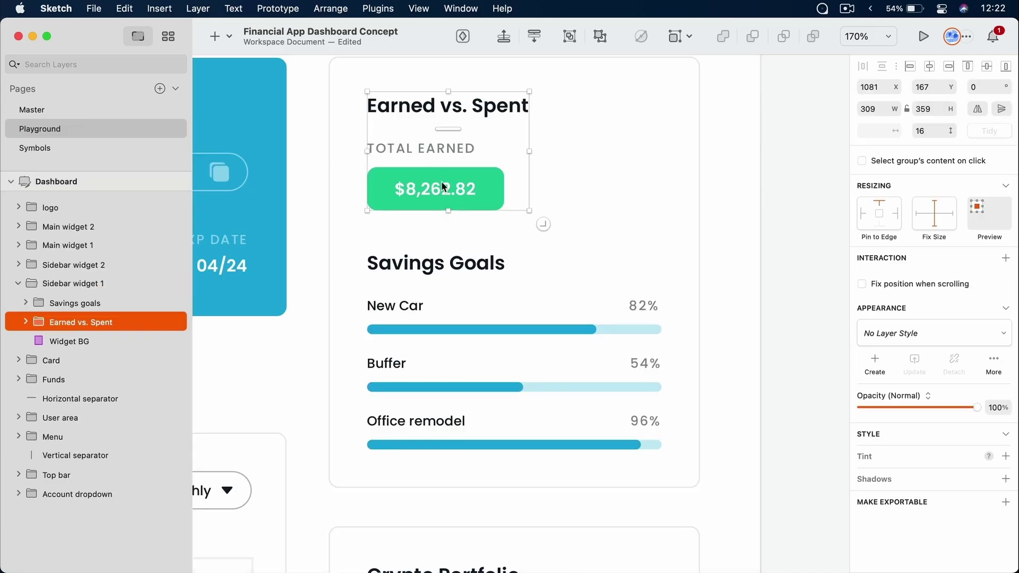
left_click(479, 191)
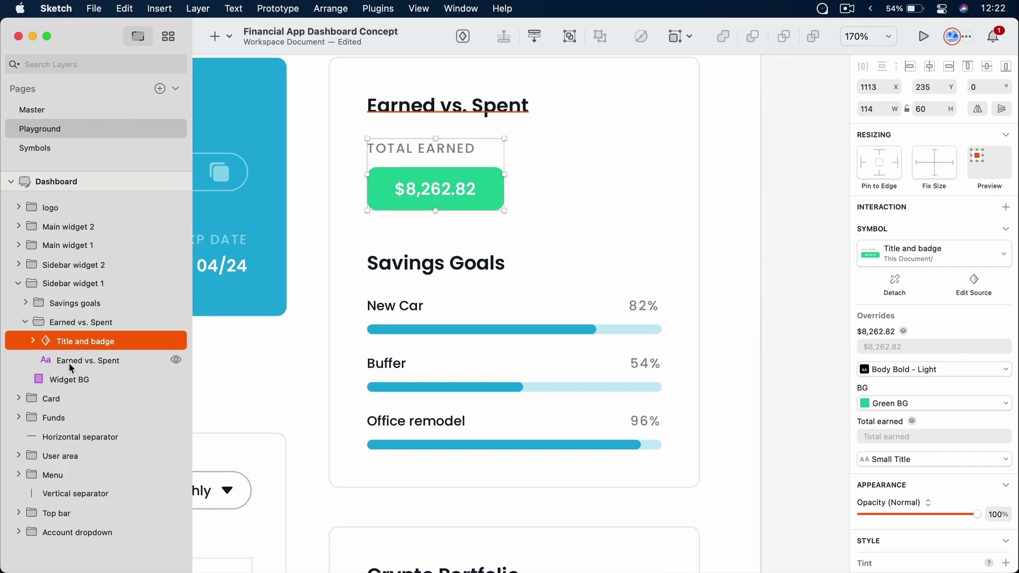
left_click(69, 362)
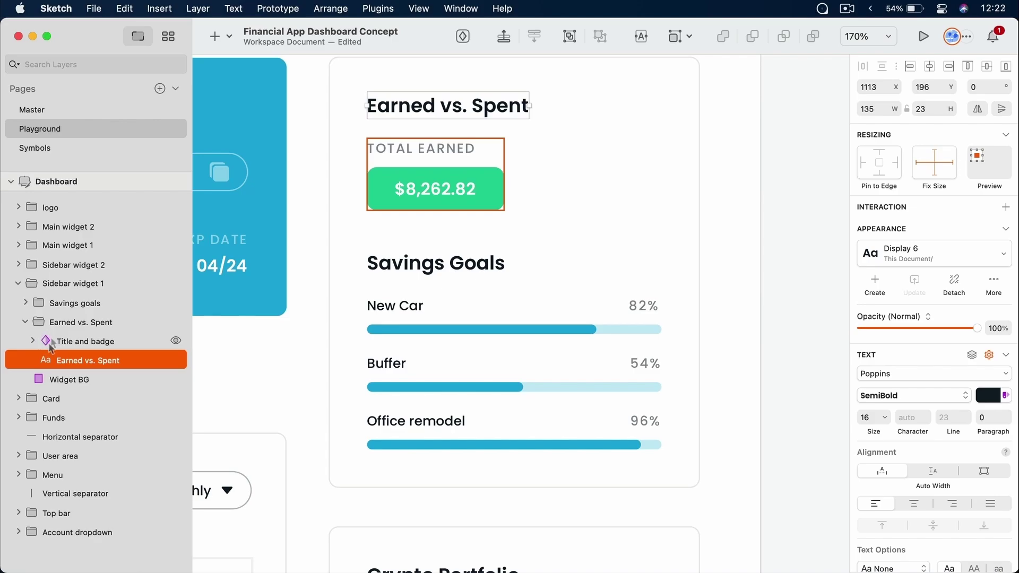
left_click(77, 346)
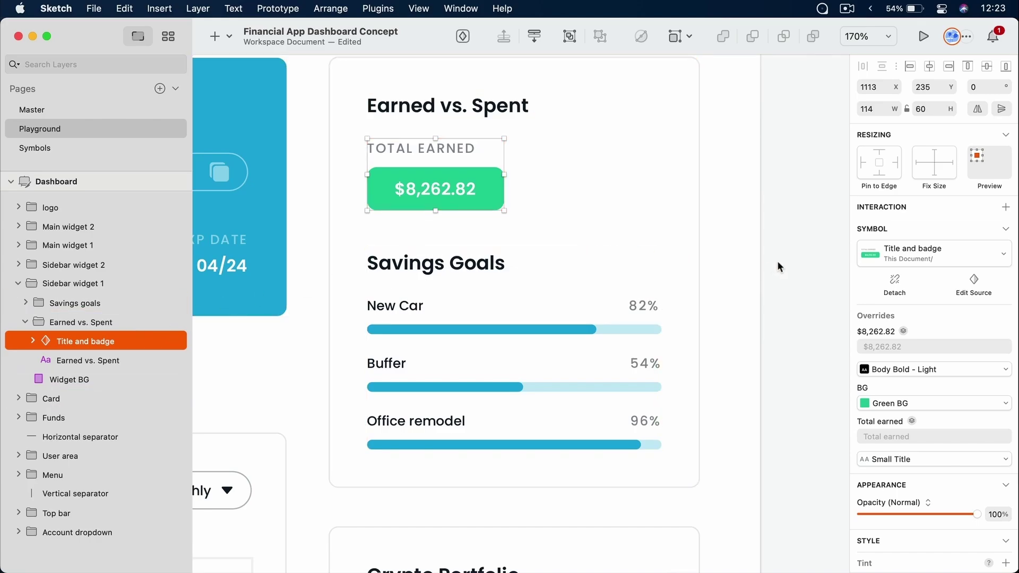
scroll(777, 262, "down", 1)
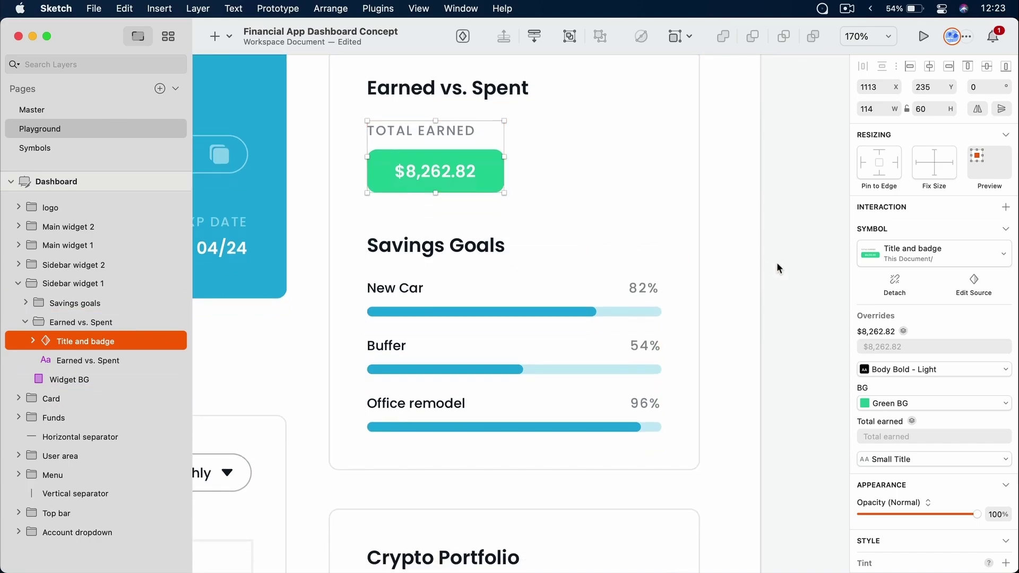
scroll(968, 372, "down", 3)
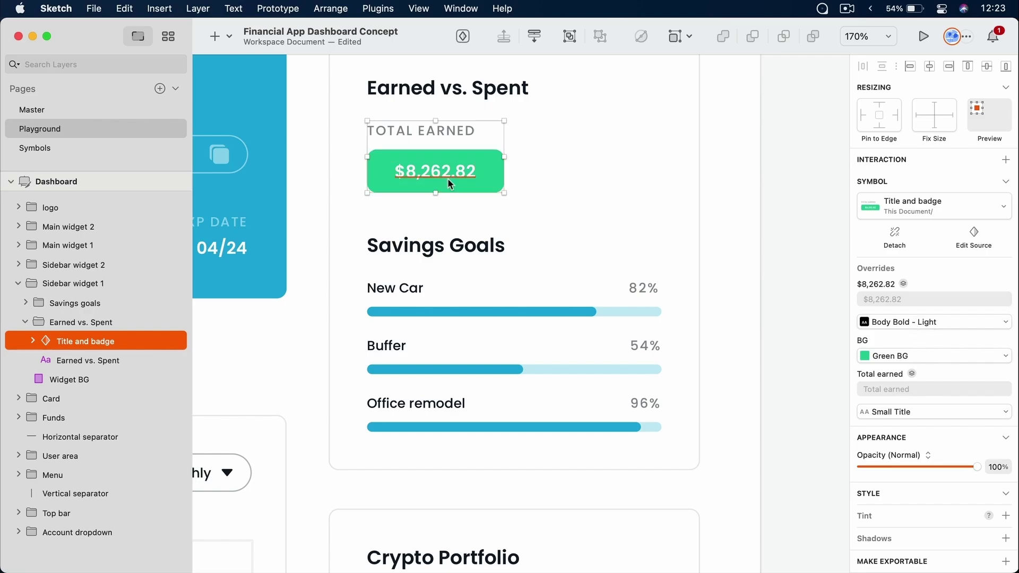
Option-drag a copy to the right and override its label to 'Total spent'
left_click_drag(449, 164, 604, 167, "alt")
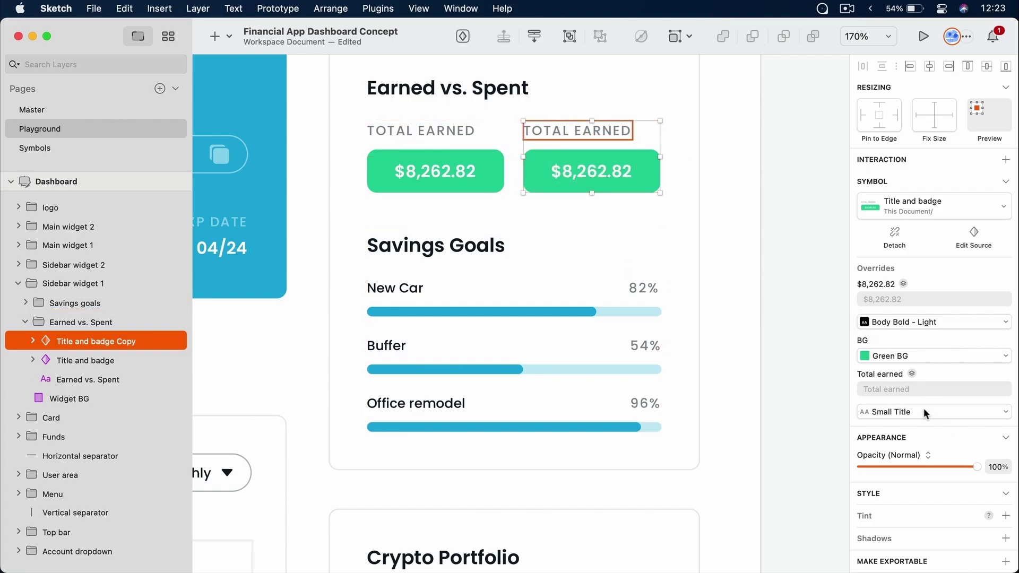
left_click(914, 390)
type("Total spent")
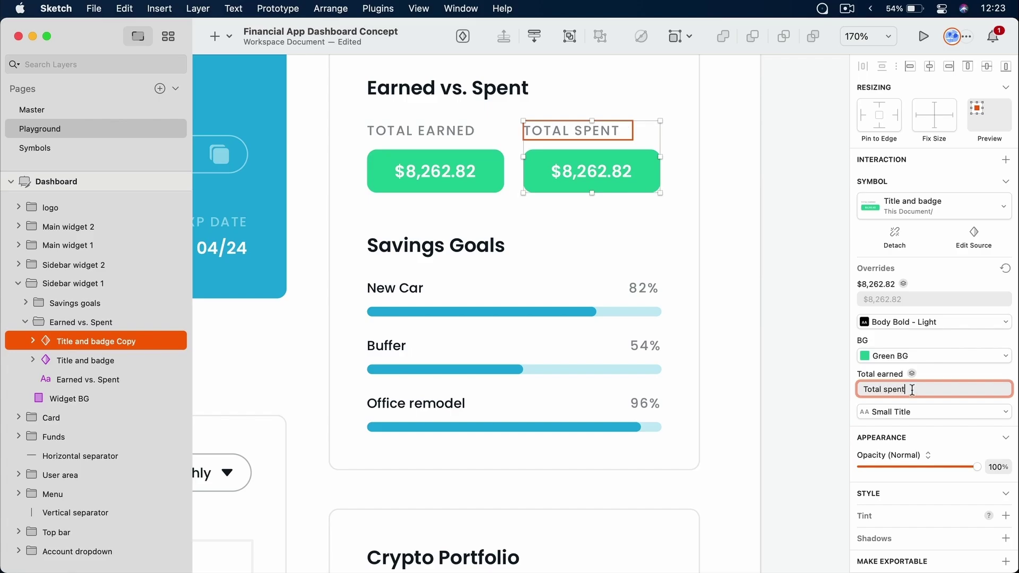
left_click(811, 230)
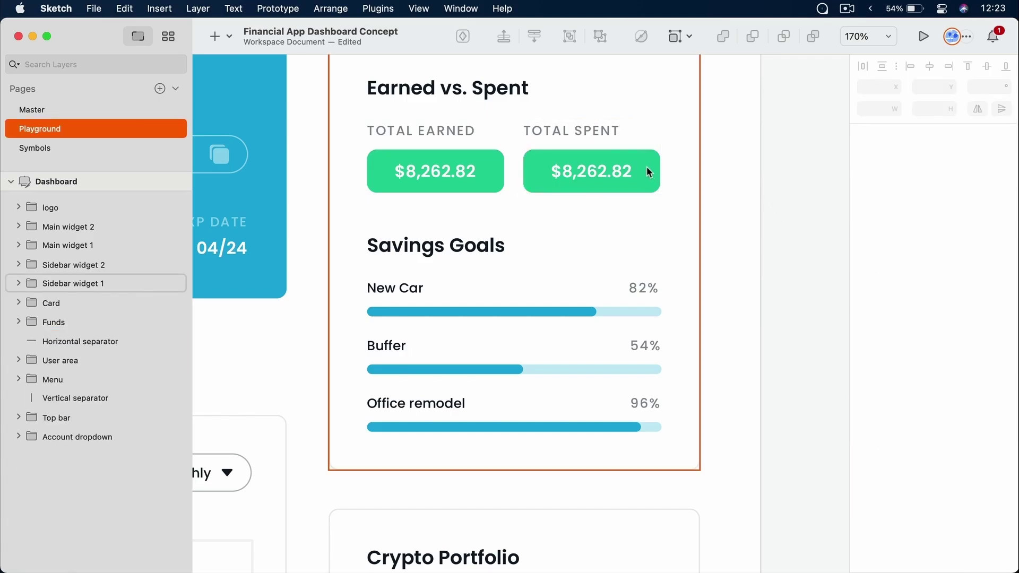
left_click(142, 147)
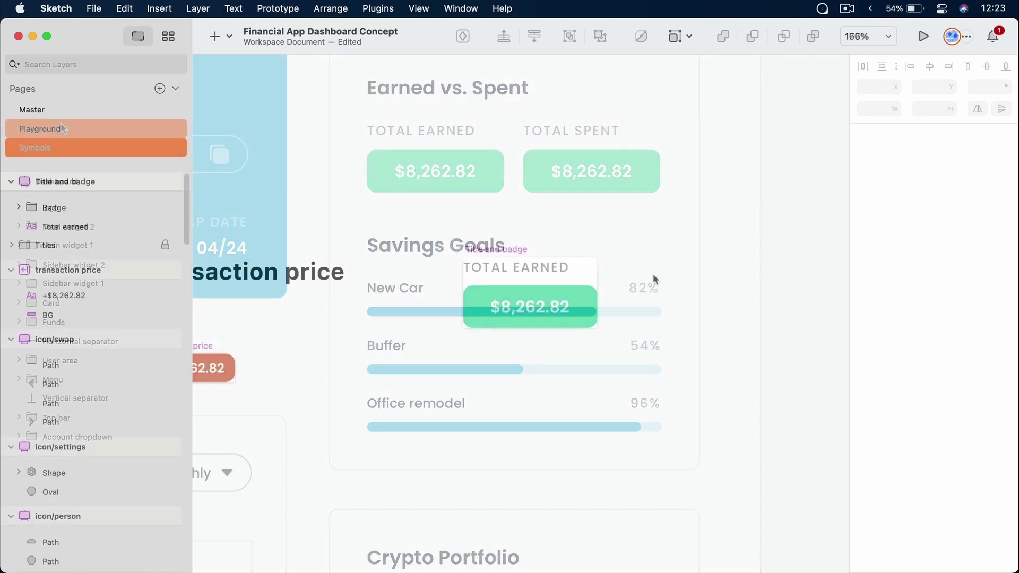
left_click(82, 129)
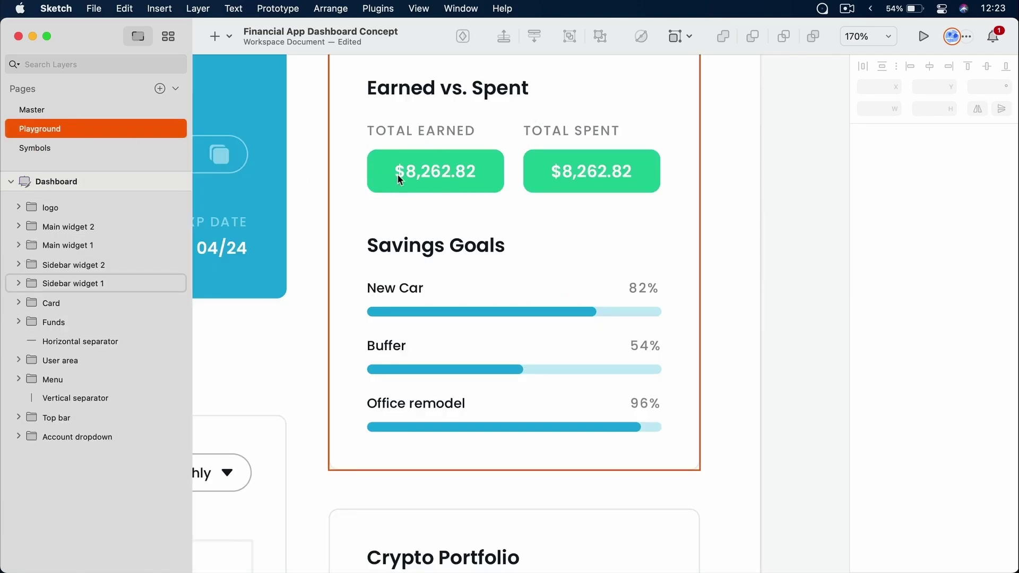
double_click(612, 171)
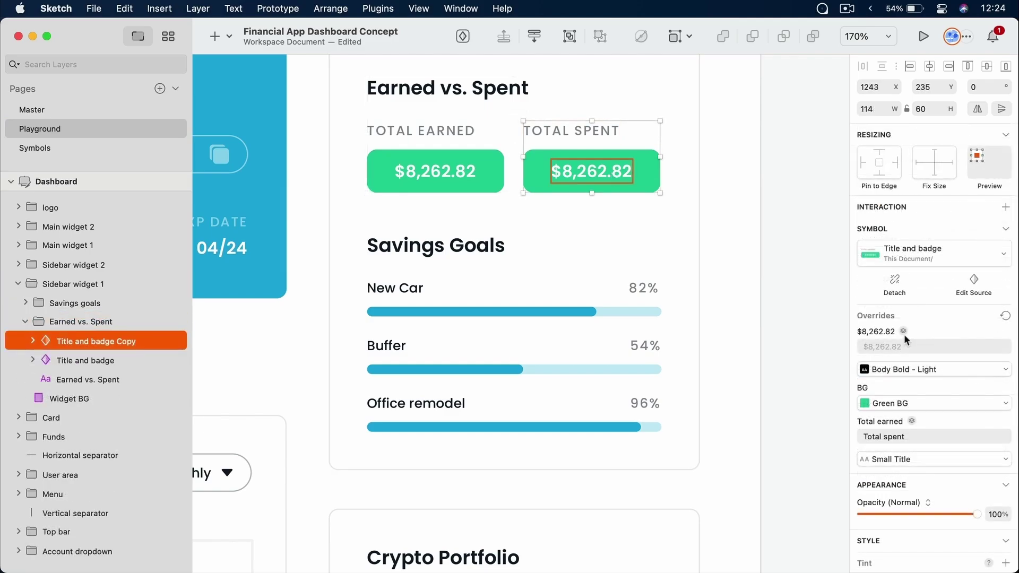
left_click(897, 345)
type("$1,294.78")
key("Tab")
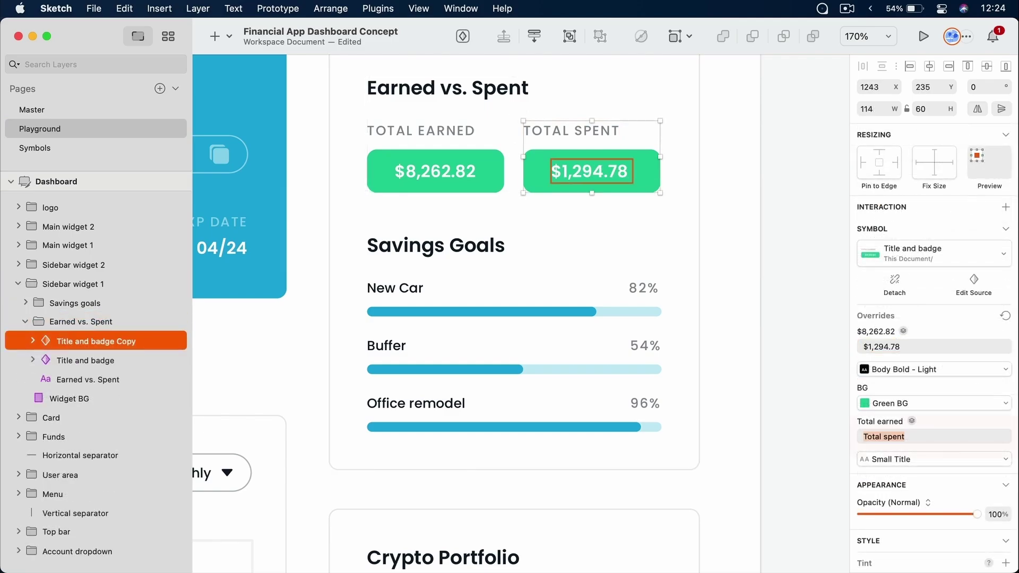
left_click(916, 401)
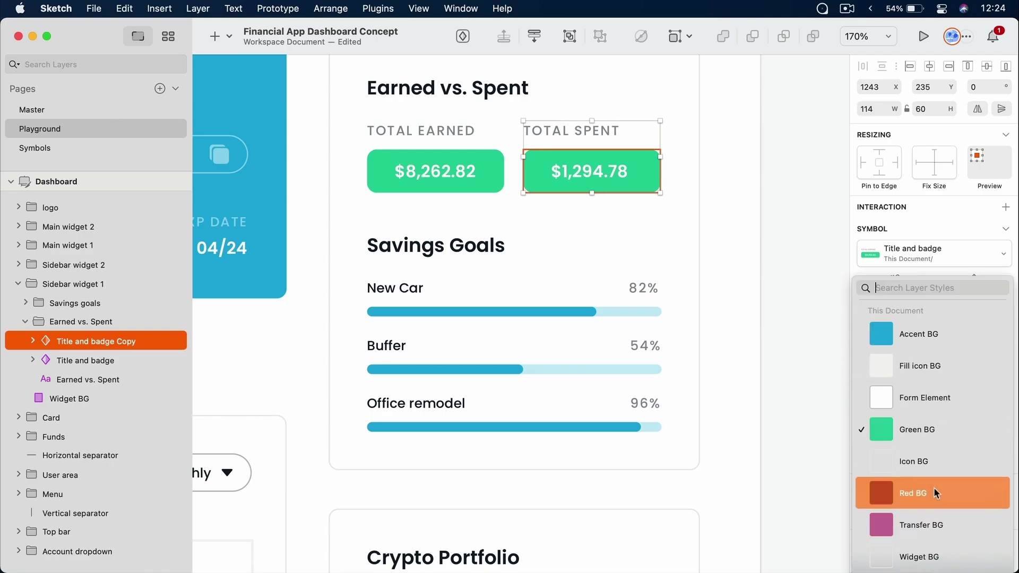
left_click(931, 486)
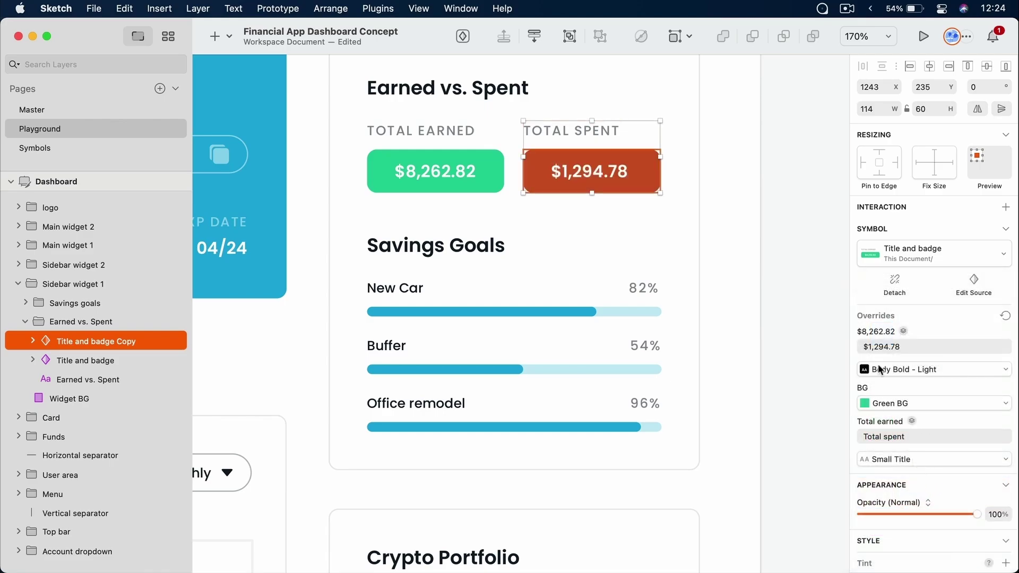
left_click(801, 233)
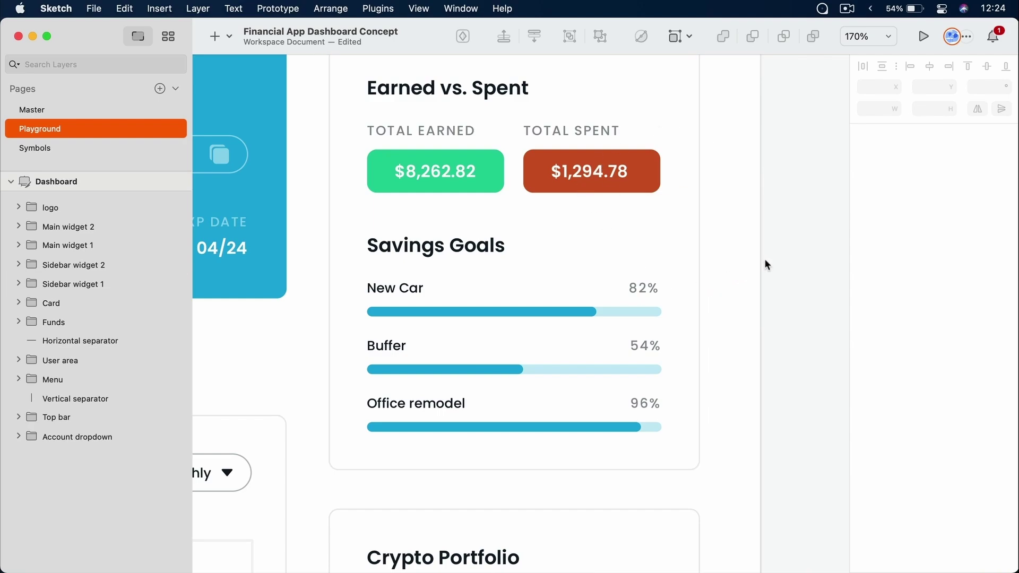
Nudge the symbol's Total earned title down on the Symbols page and save
left_click(73, 145)
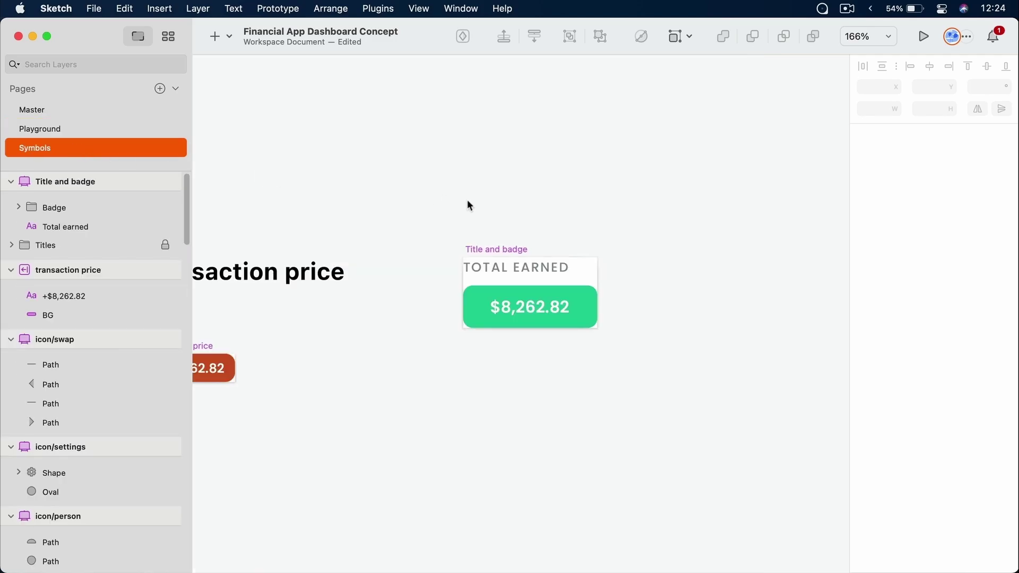
left_click(532, 270)
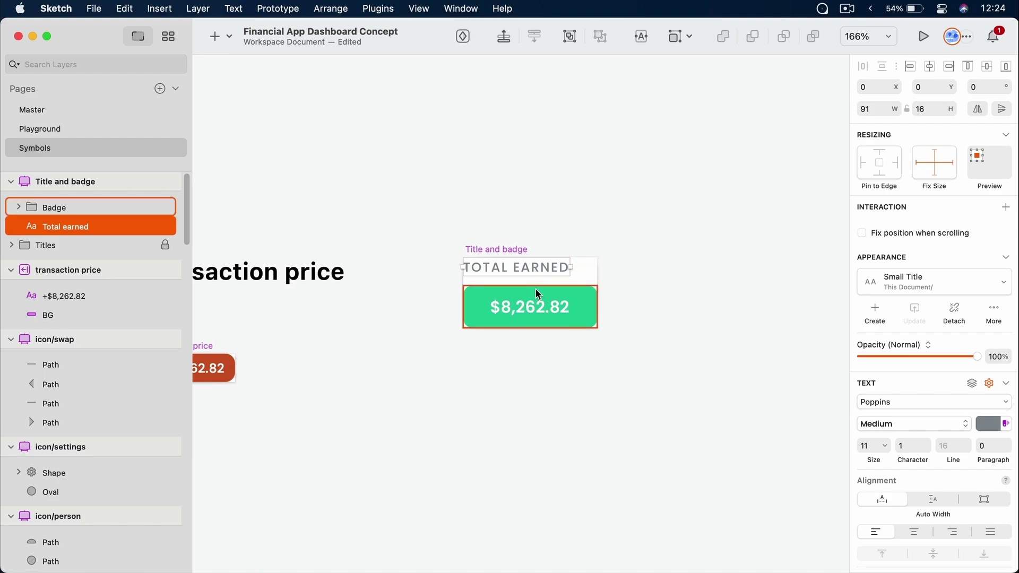
key("Down")
key("Down")
key("Down")
key("Down")
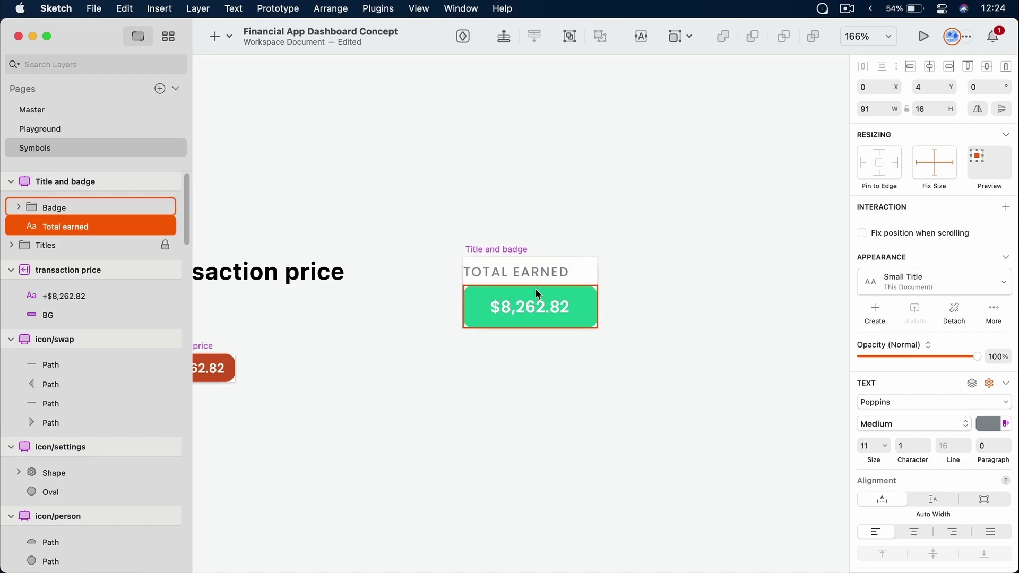
left_click(501, 212)
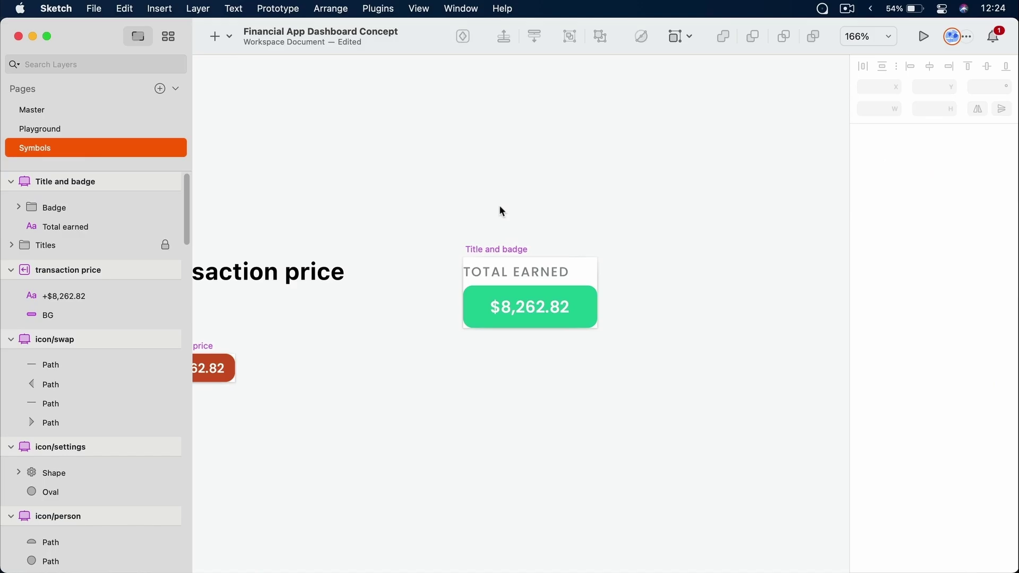
key("super+s")
Inspect the green and red badge instances on the Playground dashboard
left_click(99, 135)
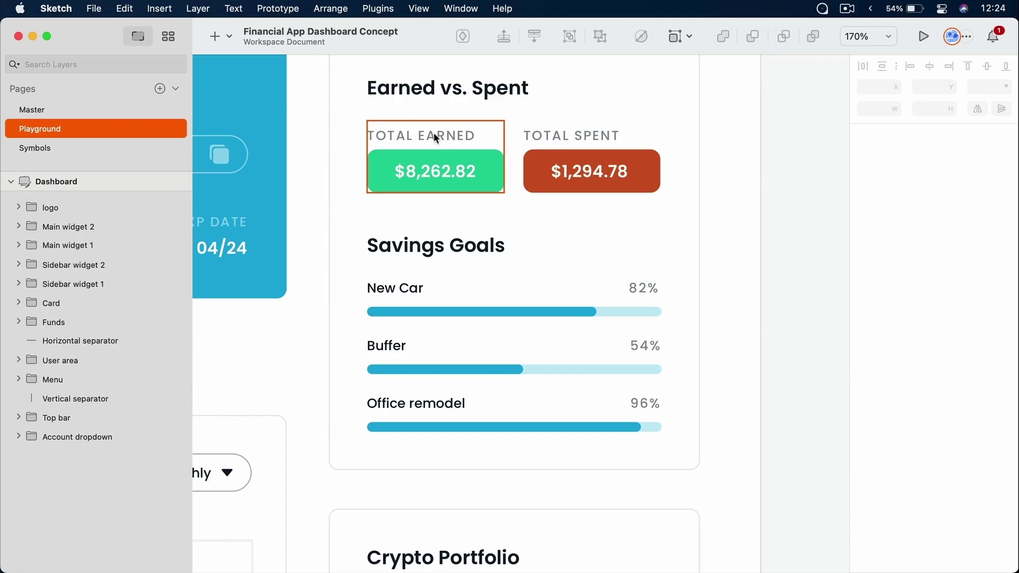
left_click(480, 171)
double_click(480, 172)
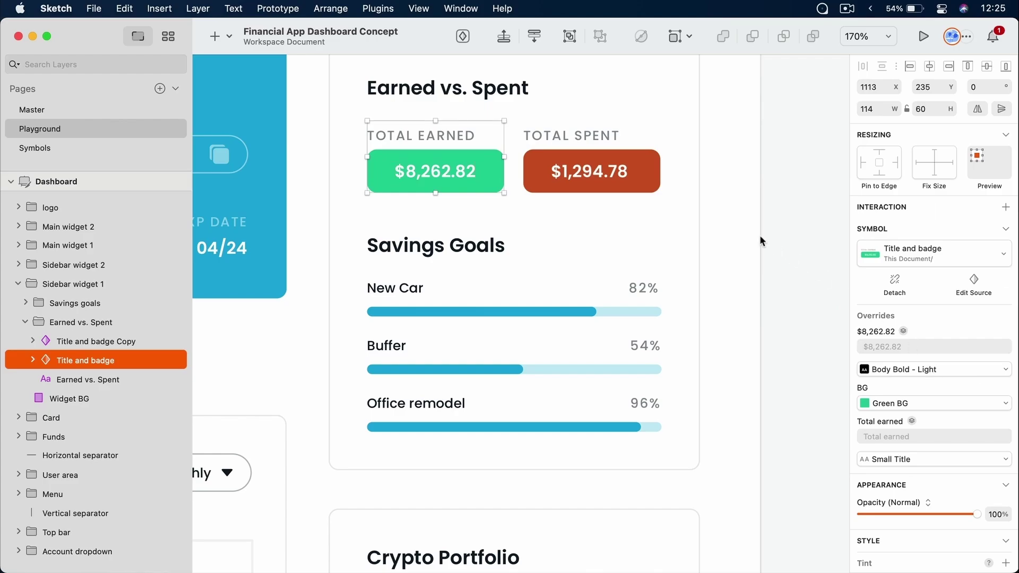
left_click(644, 182)
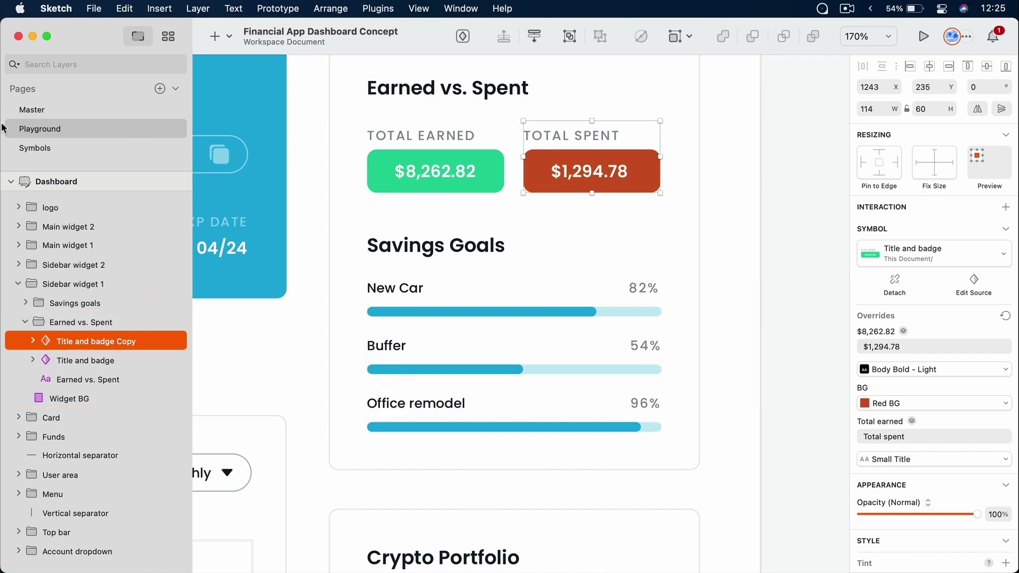
Nudge the TOTAL EARNED title back up in the symbol and save
left_click(75, 148)
left_click(515, 273)
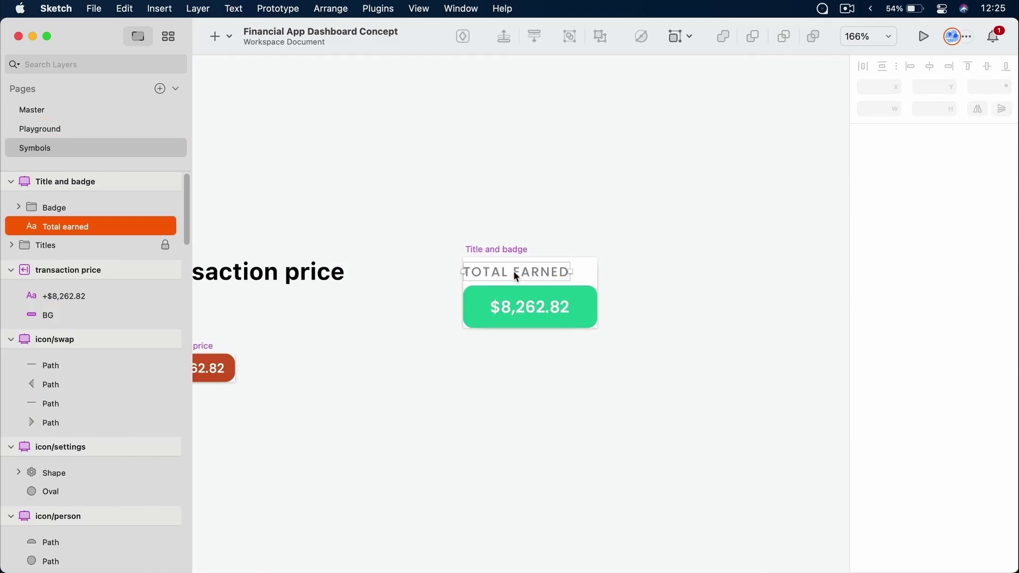
key("Up")
key("Up")
key("Up")
key("Up")
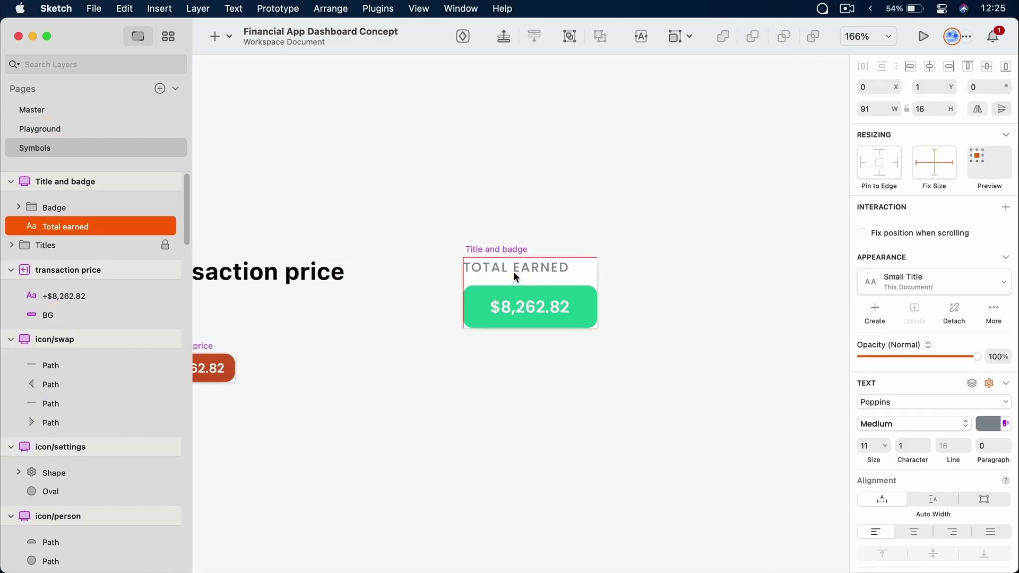
left_click(503, 175)
key("super+s")
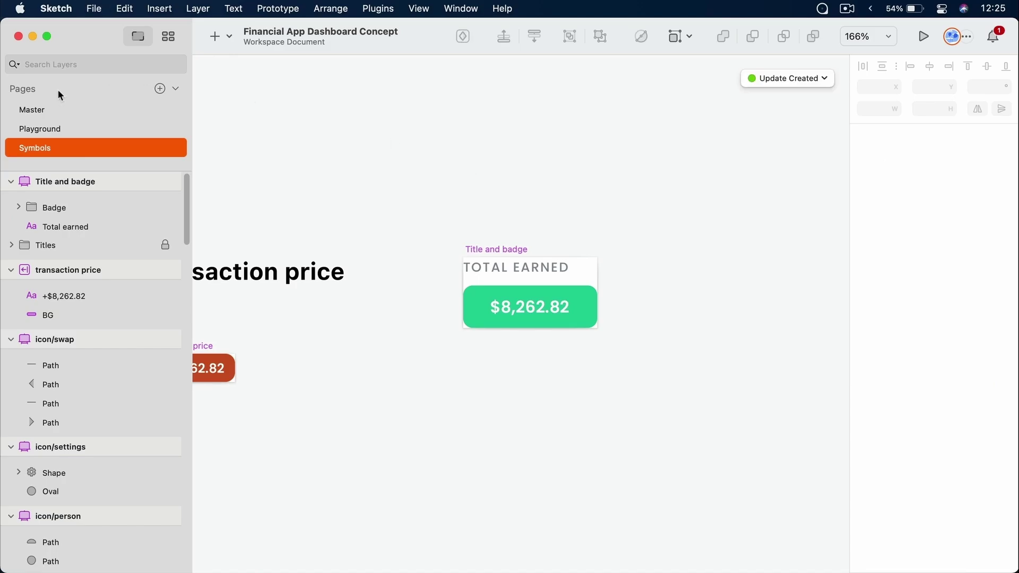
Detach the red Total spent badge from its symbol on the dashboard
left_click(50, 133)
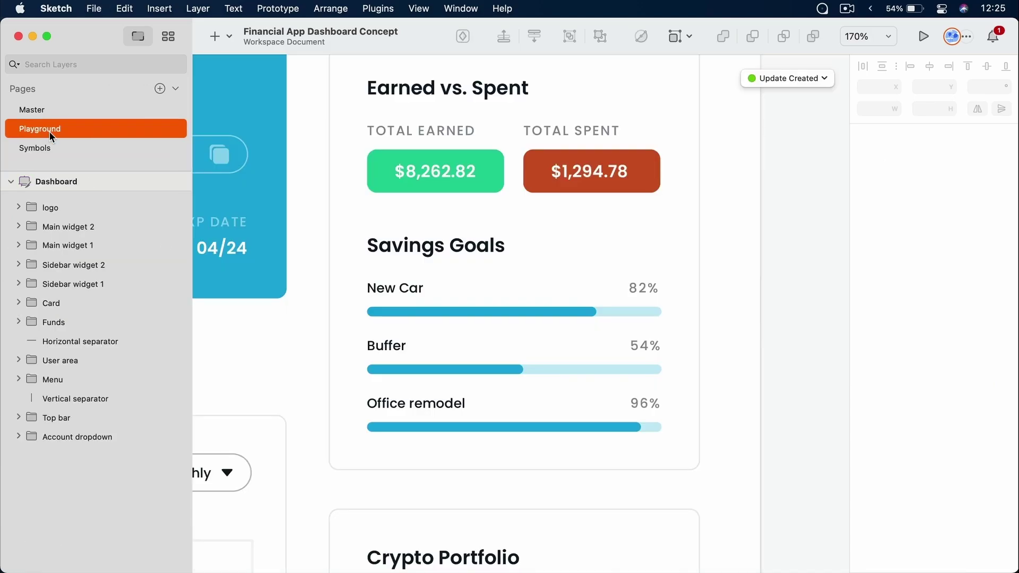
left_click(581, 178)
double_click(579, 178)
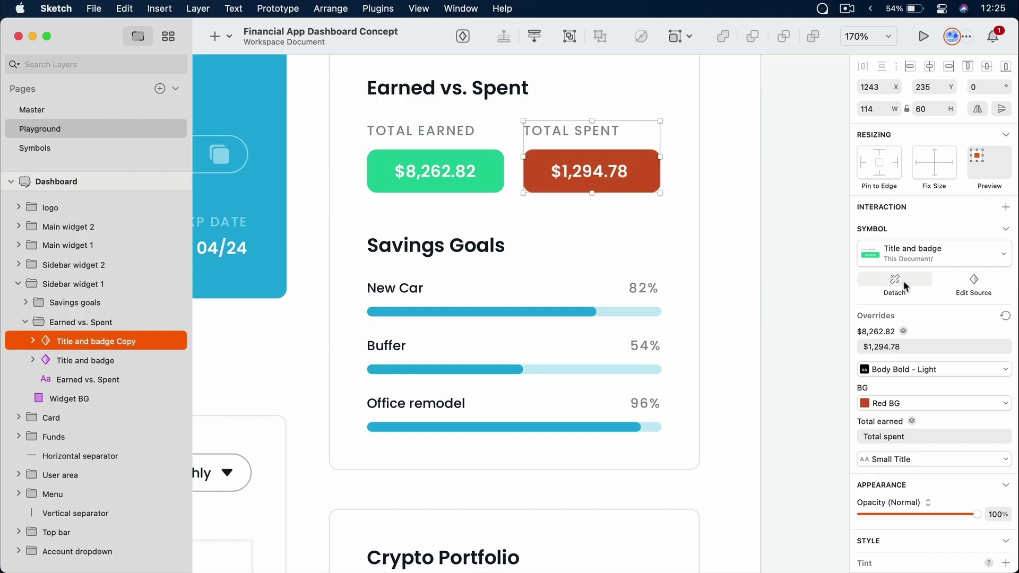
right_click(625, 177)
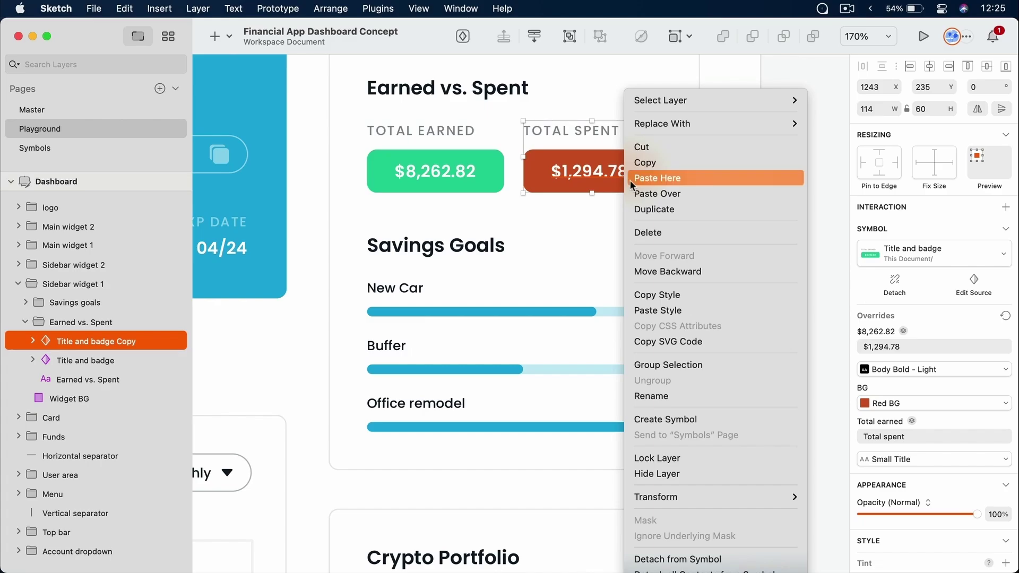
left_click(701, 559)
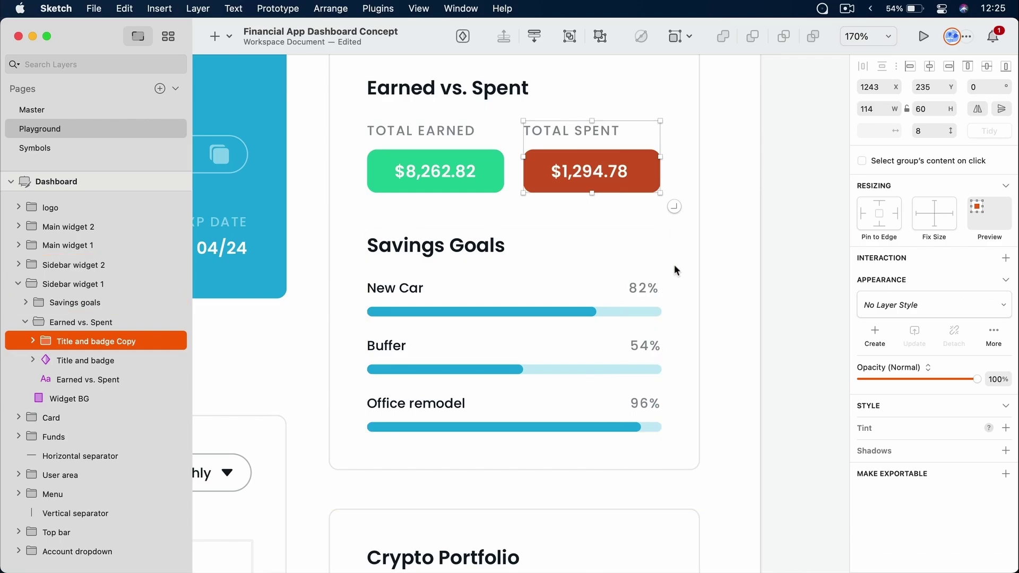
left_click(728, 217)
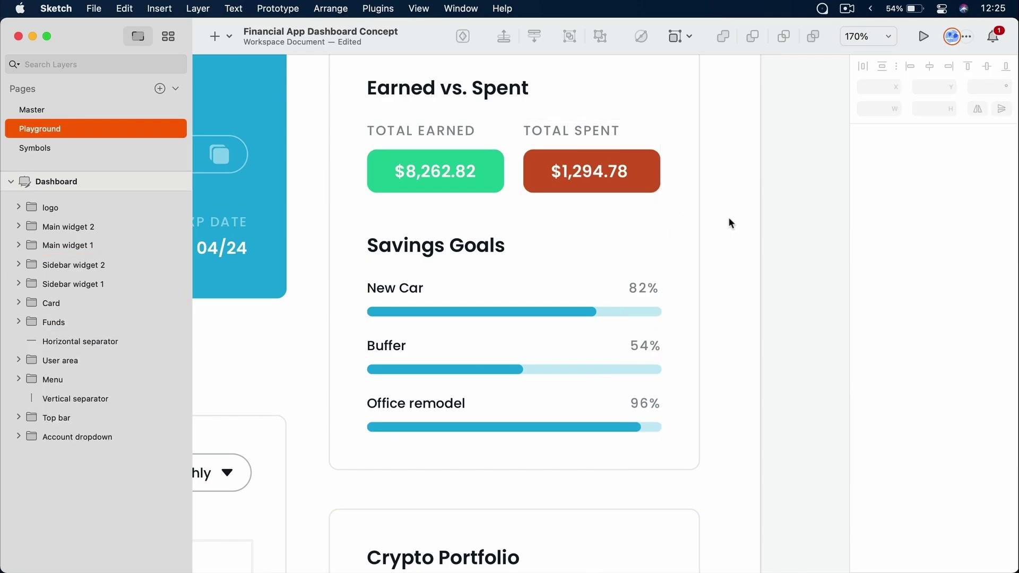
Drag the symbol's TOTAL EARNED title to the right and save
left_click(68, 154)
left_click(539, 265)
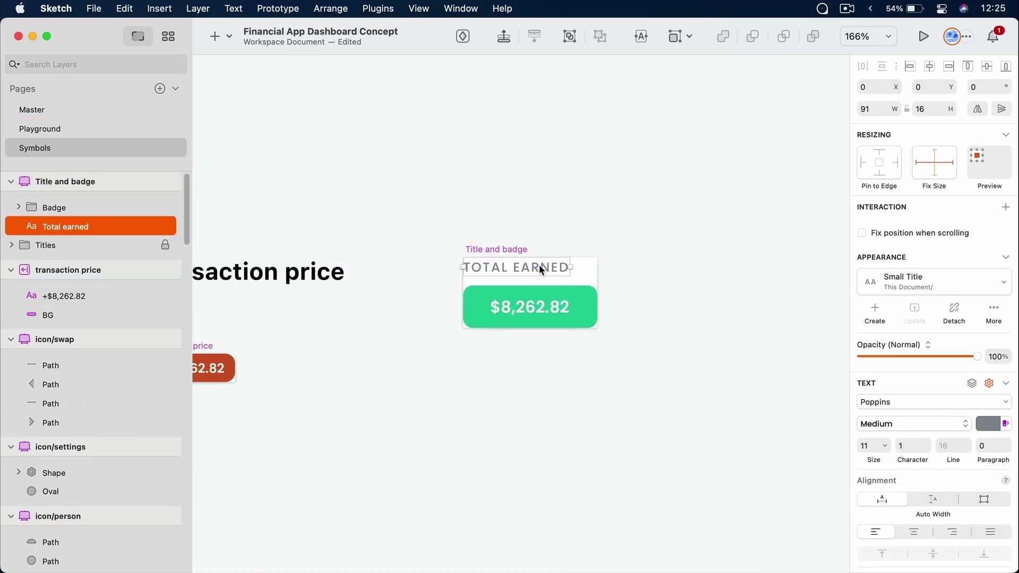
left_click_drag(539, 265, 566, 266)
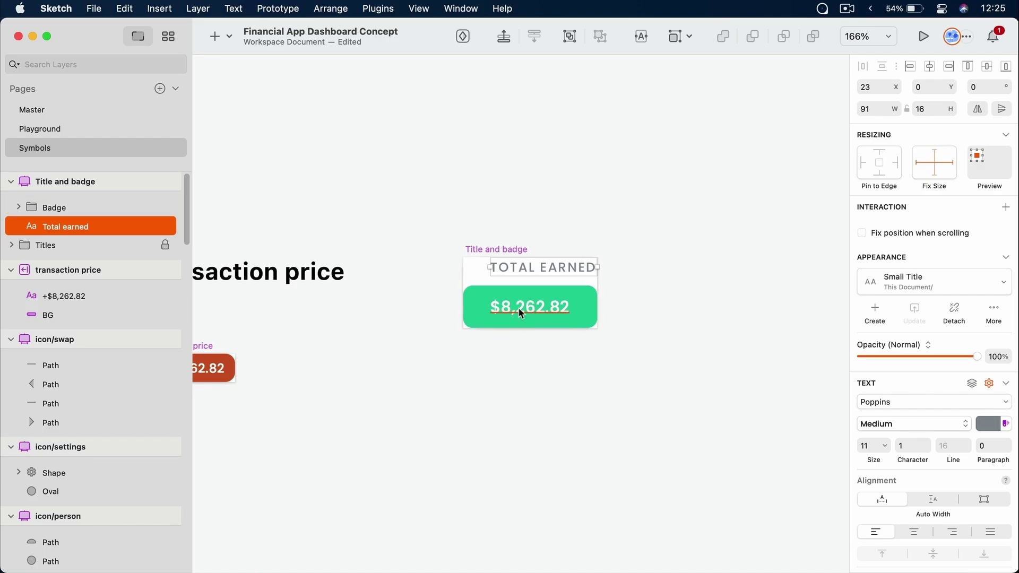
key("super+s")
Check the green badge instance, then undo the title's right shift on the Symbols page
left_click(106, 128)
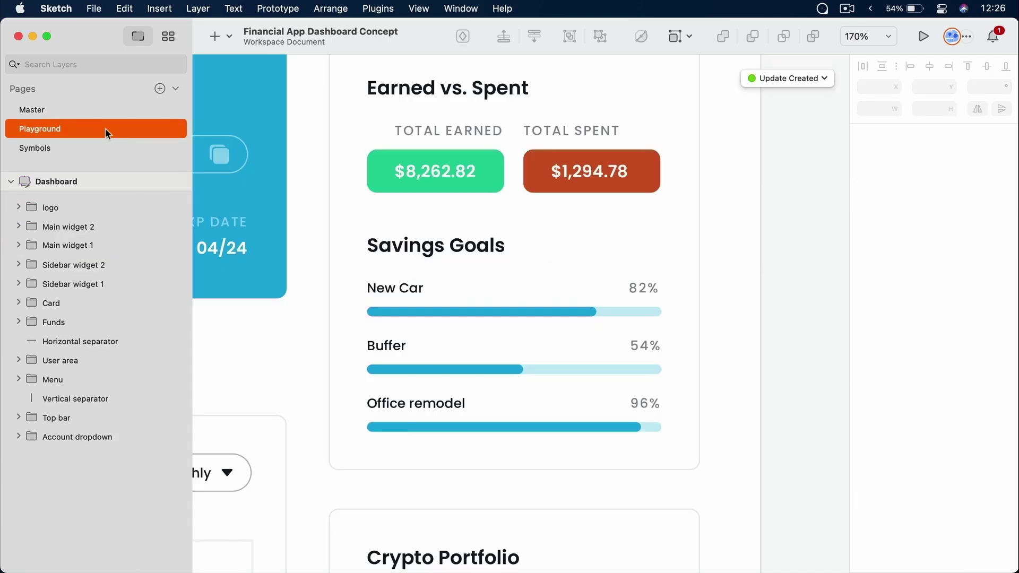
double_click(438, 173)
double_click(438, 174)
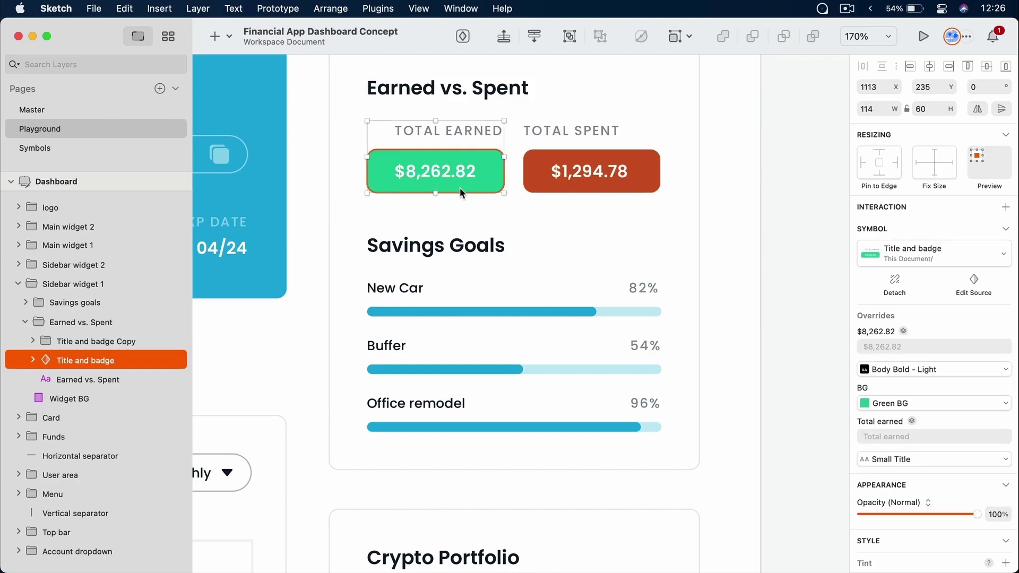
left_click(35, 148)
key("Page_Up")
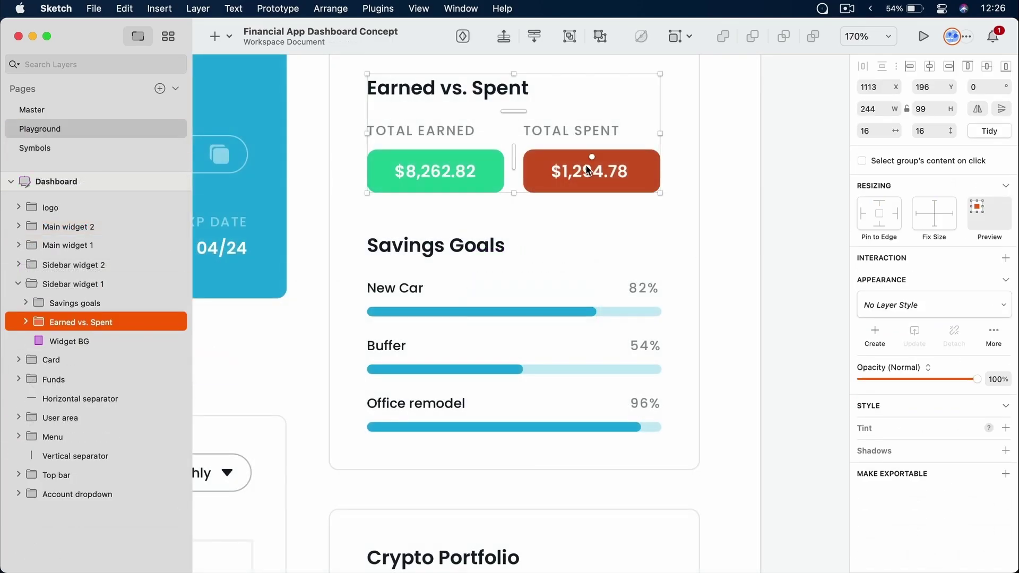
Try replacing the red badge with the Title and badge symbol, then undo the swap
double_click(589, 170)
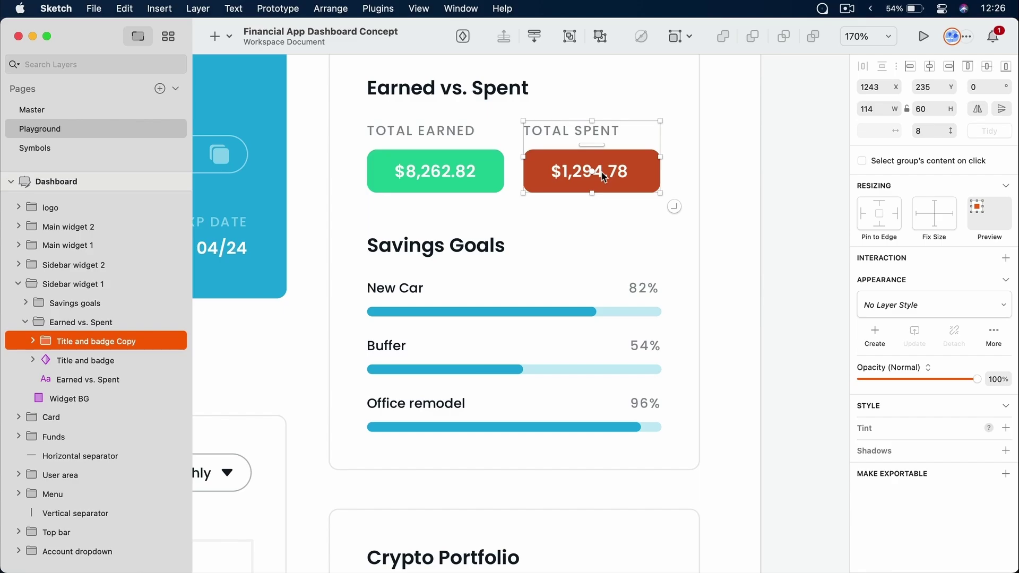
right_click(630, 168)
mouse_move(702, 133)
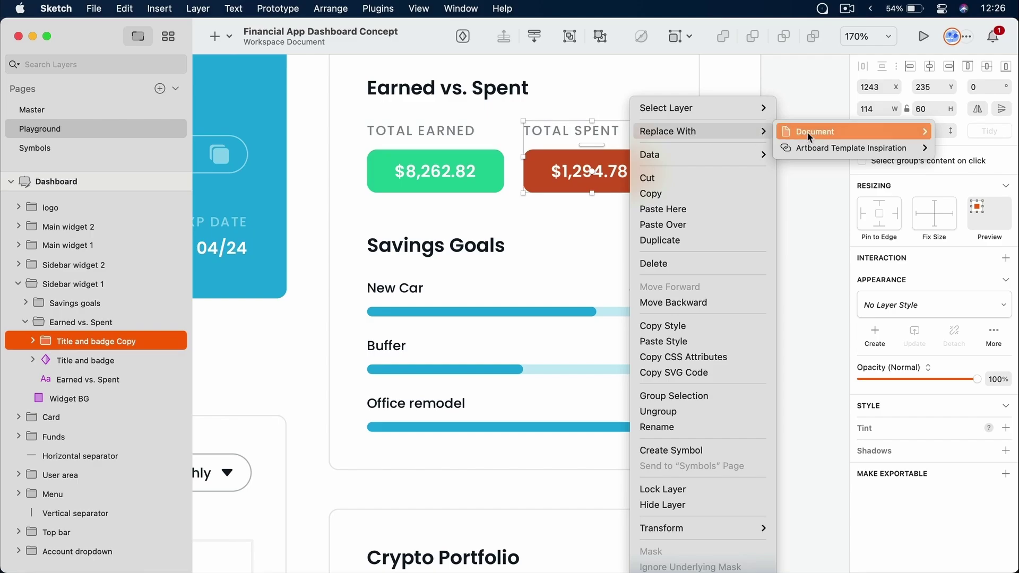
mouse_move(808, 132)
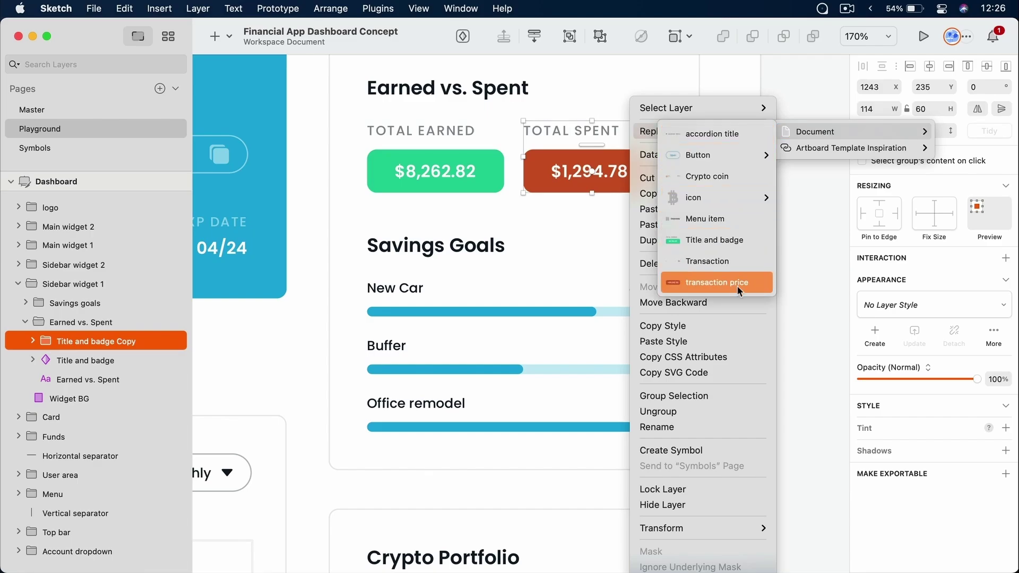
left_click(742, 242)
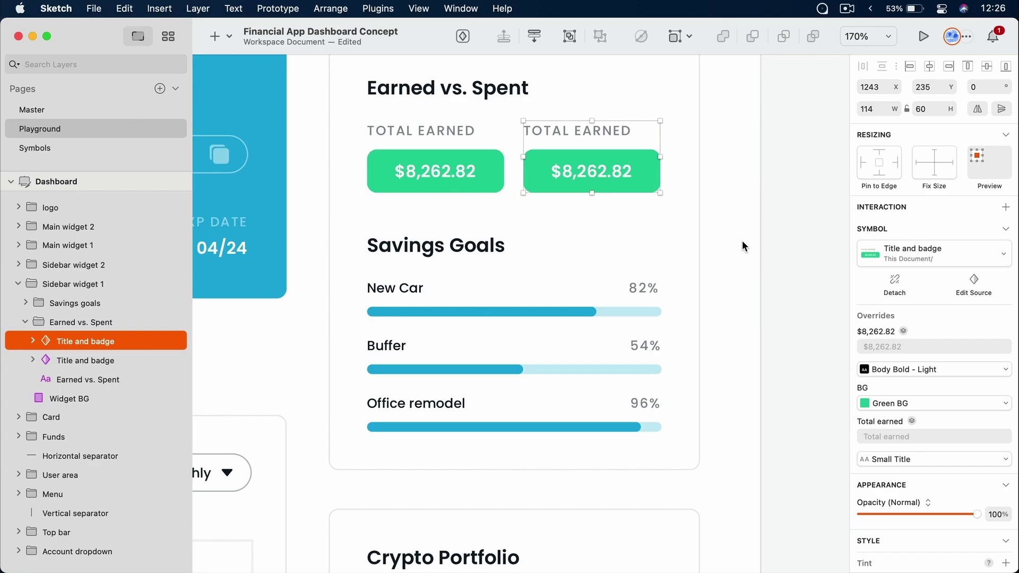
key("super+z")
left_click(759, 225)
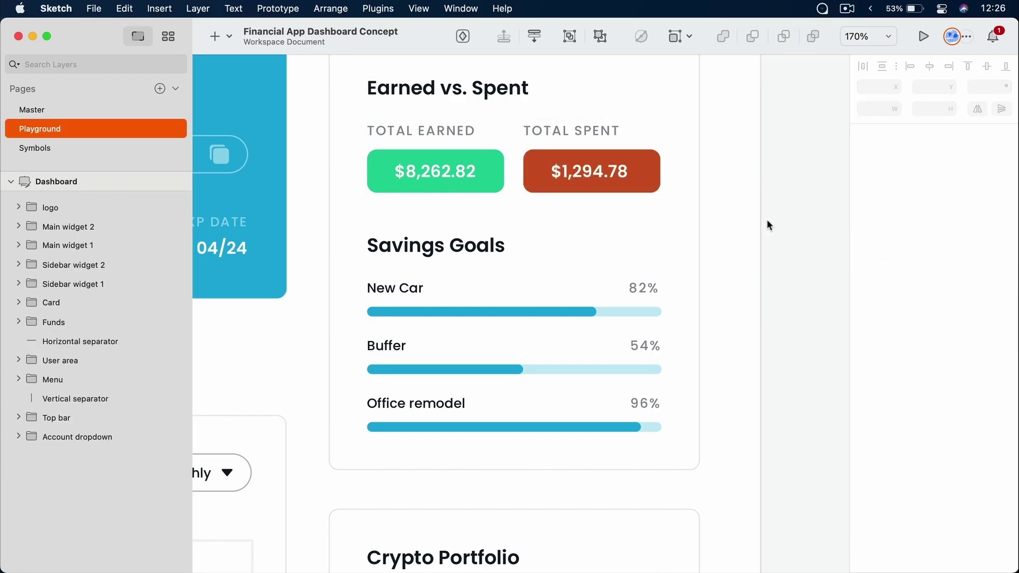
scroll(768, 225, "up", 3)
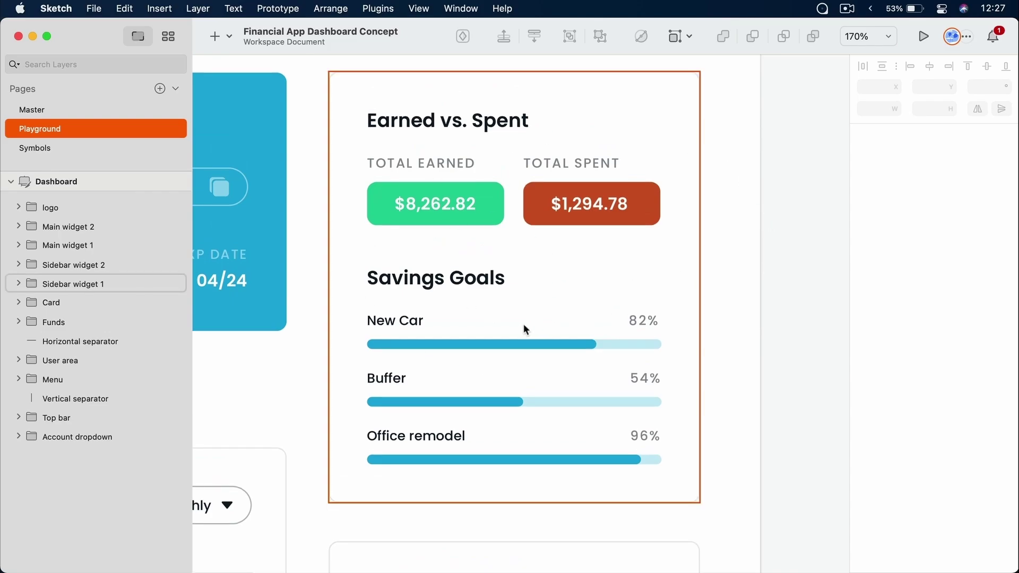
double_click(425, 325)
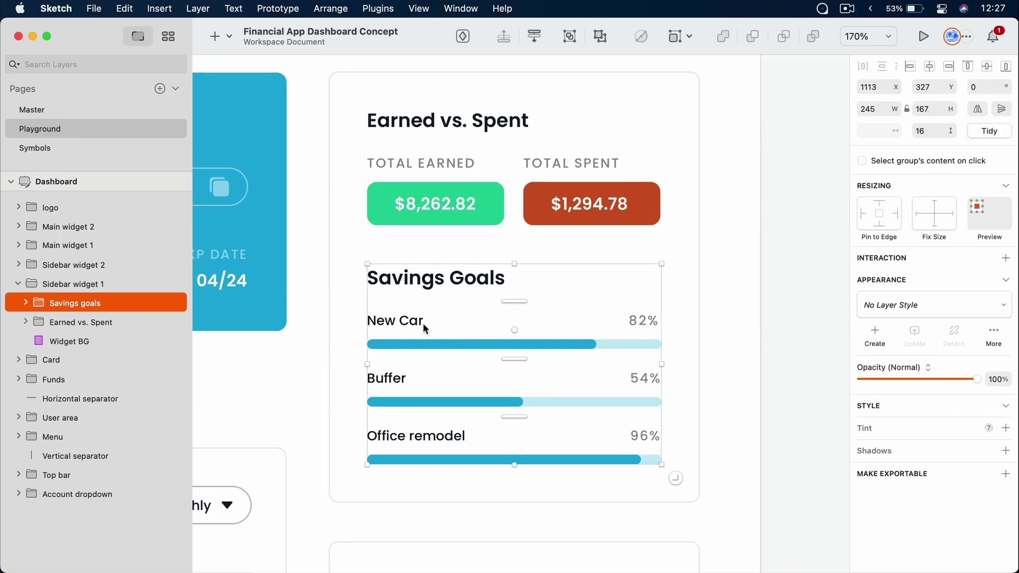
double_click(422, 323)
left_click(441, 387)
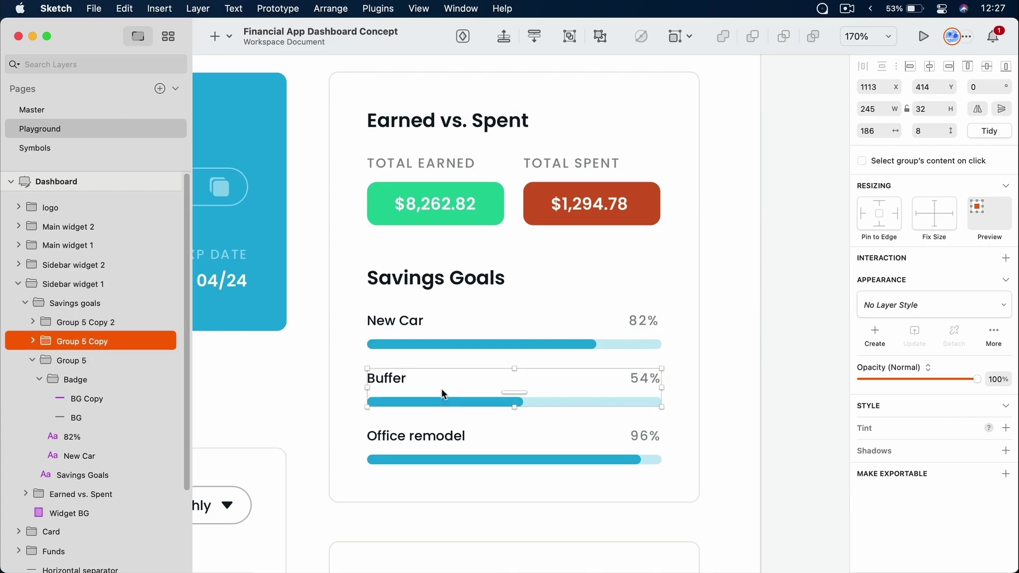
left_click(447, 453)
left_click(451, 340)
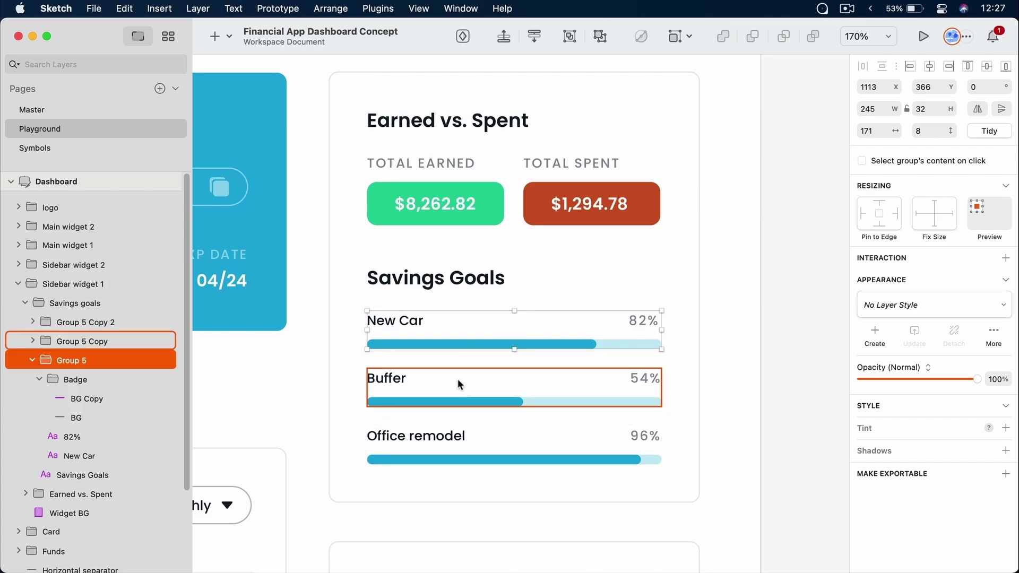
left_click(582, 343, "super")
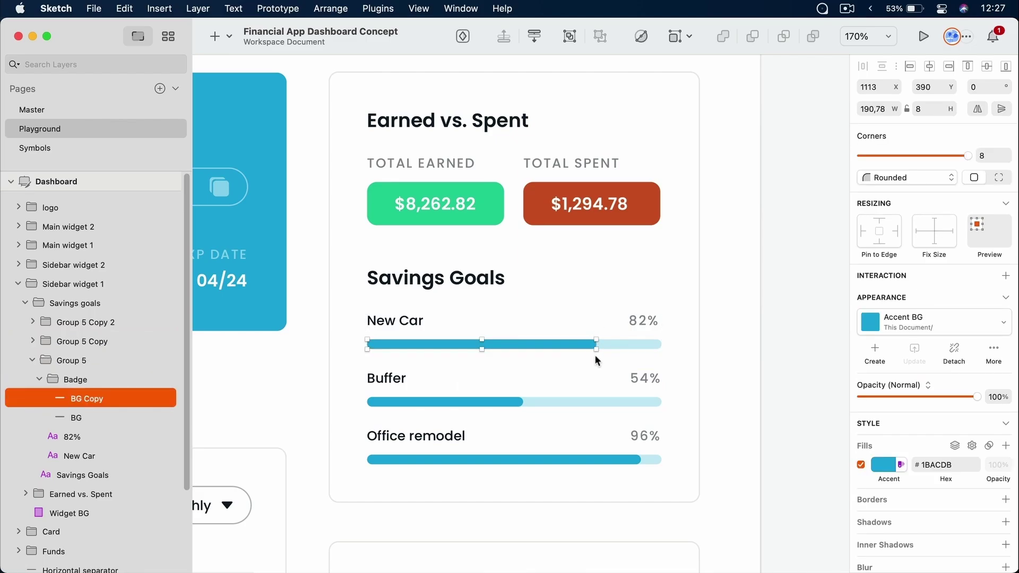
left_click(450, 329)
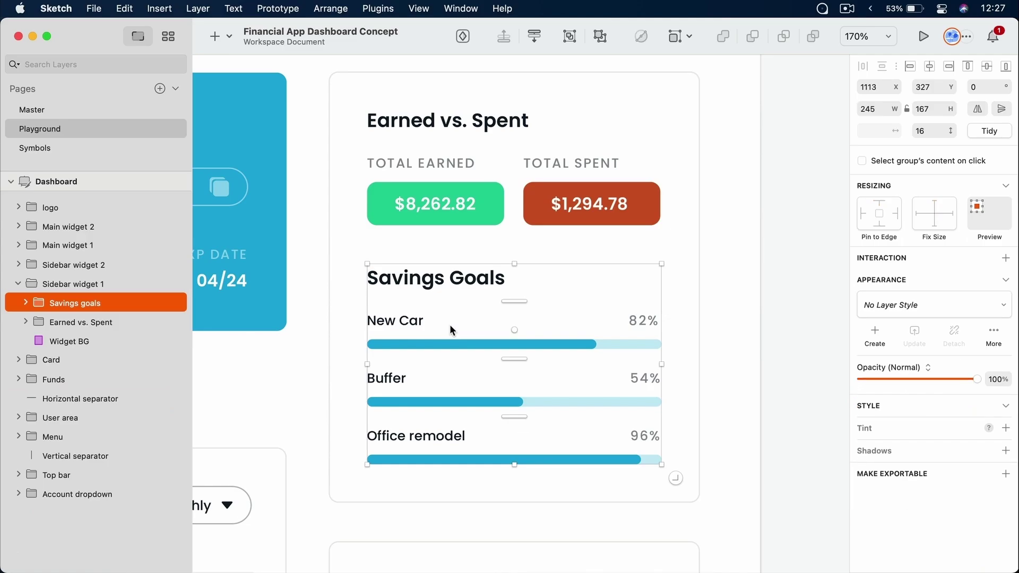
double_click(450, 329)
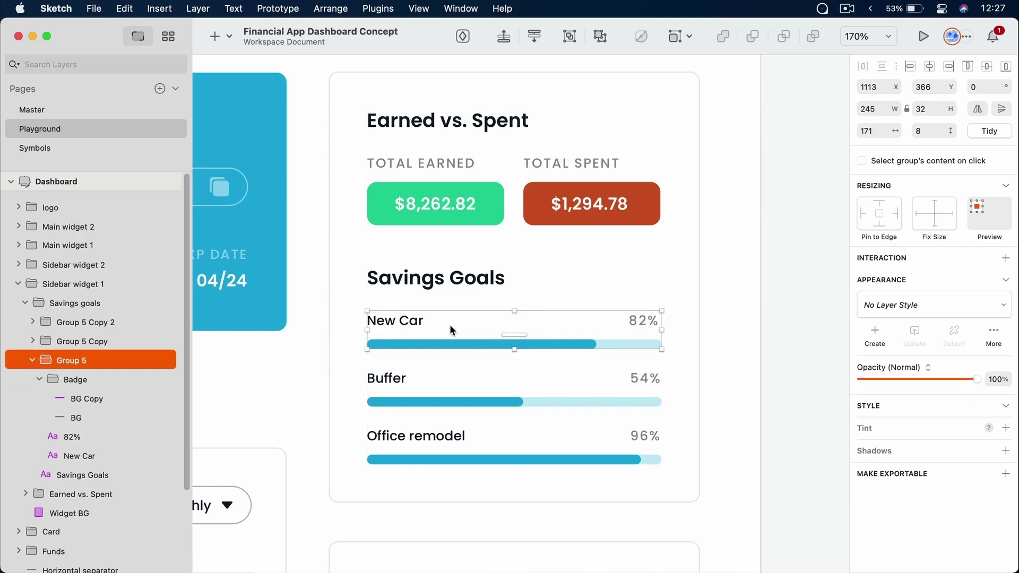
double_click(420, 324)
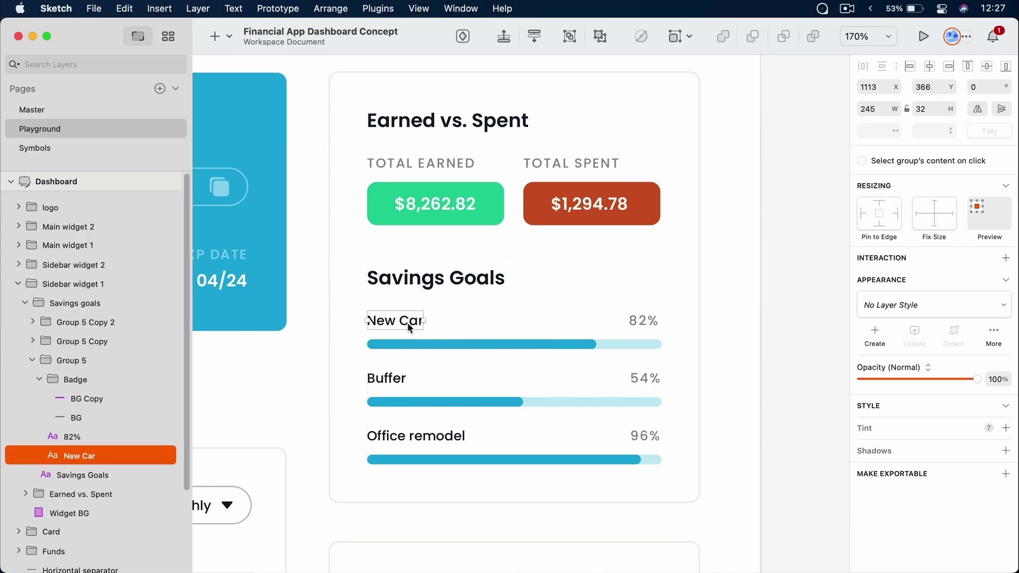
left_click(637, 320)
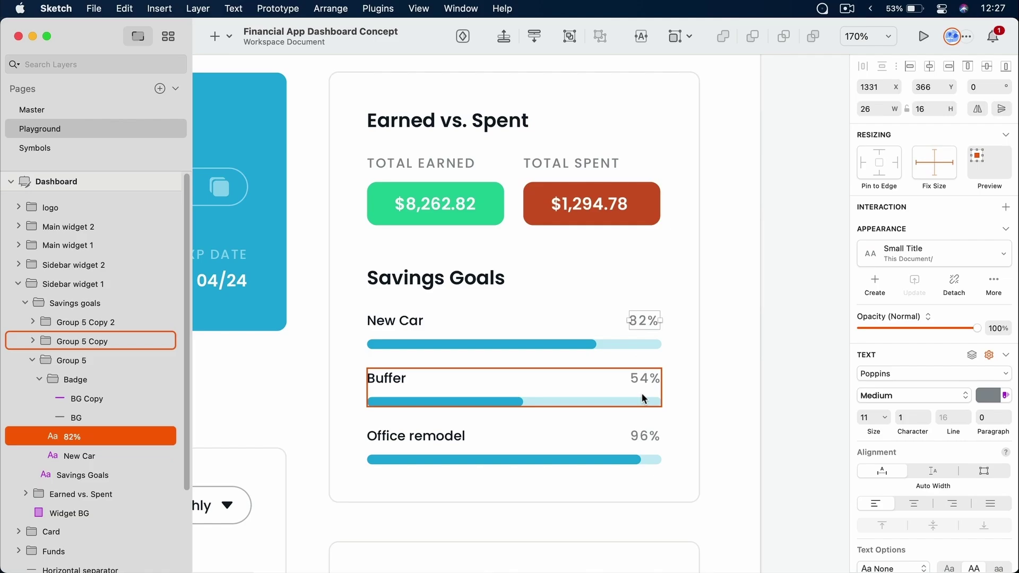
left_click(578, 346)
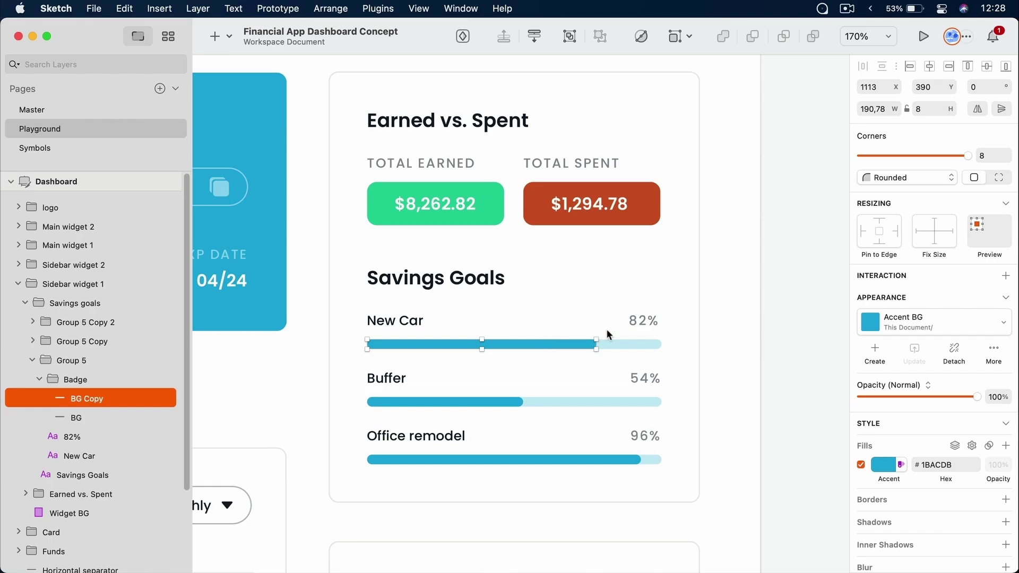
left_click(494, 401, "super")
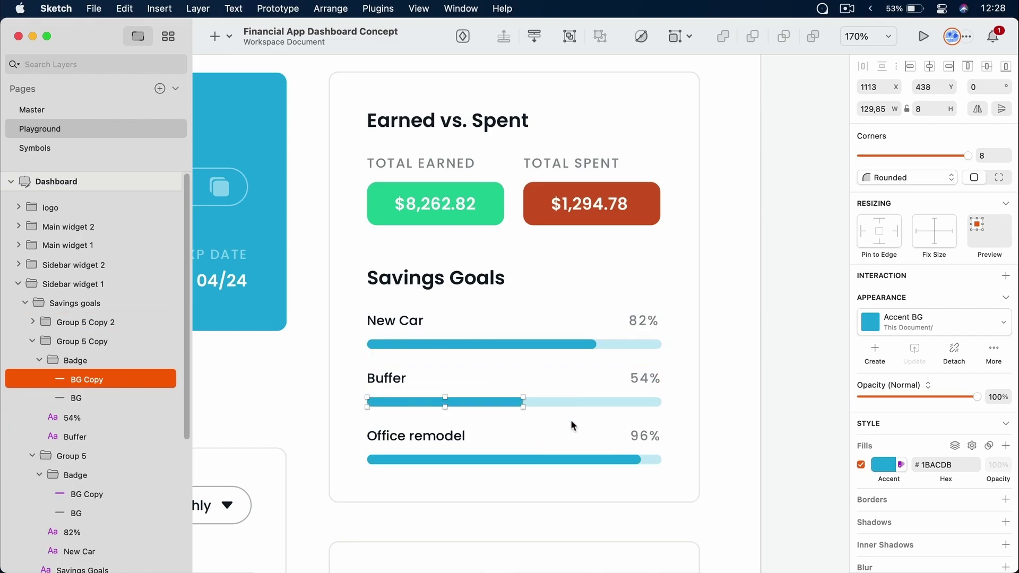
left_click(572, 419)
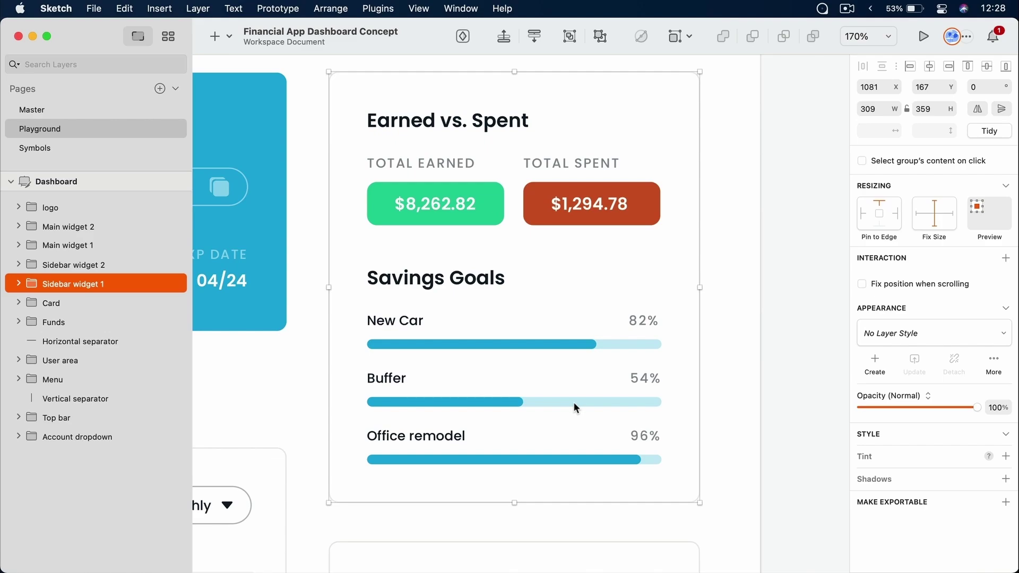
left_click(775, 306)
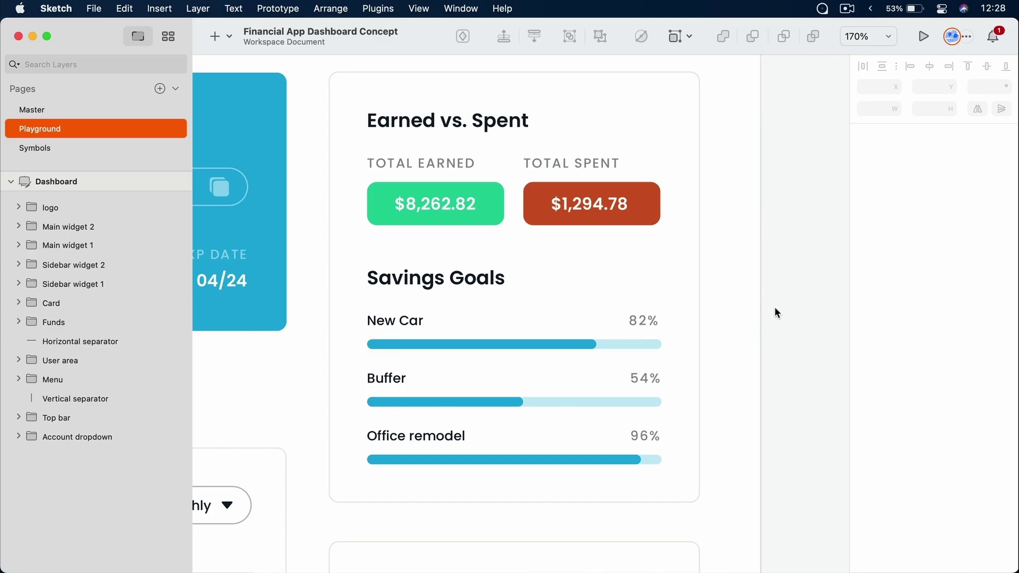
Fit the Dashboard artboard, zoom onto the sidebar menu, and select the Overview menu item
key("super+1")
scroll(340, 174, "left", 3)
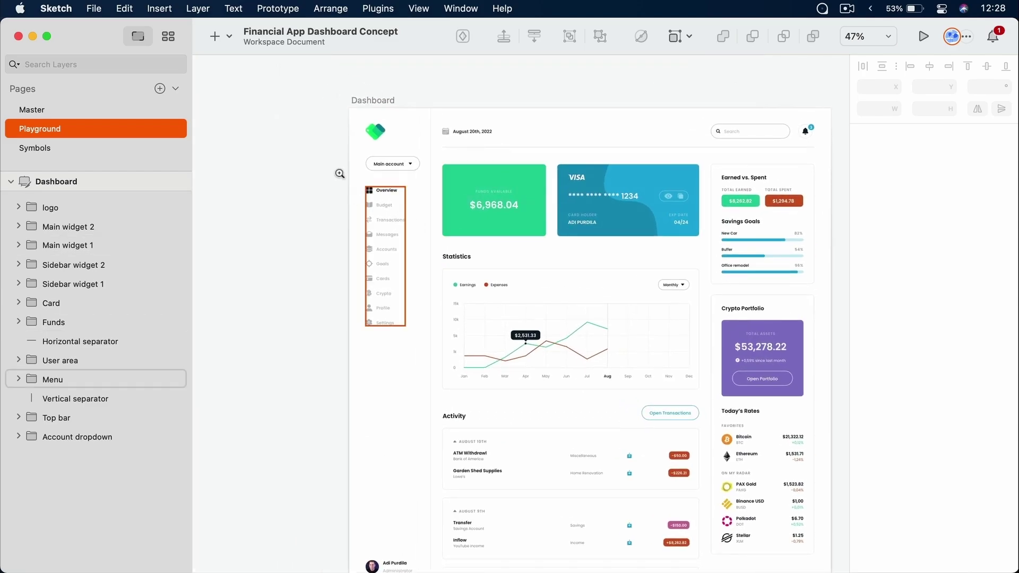
left_click_drag(339, 173, 451, 342)
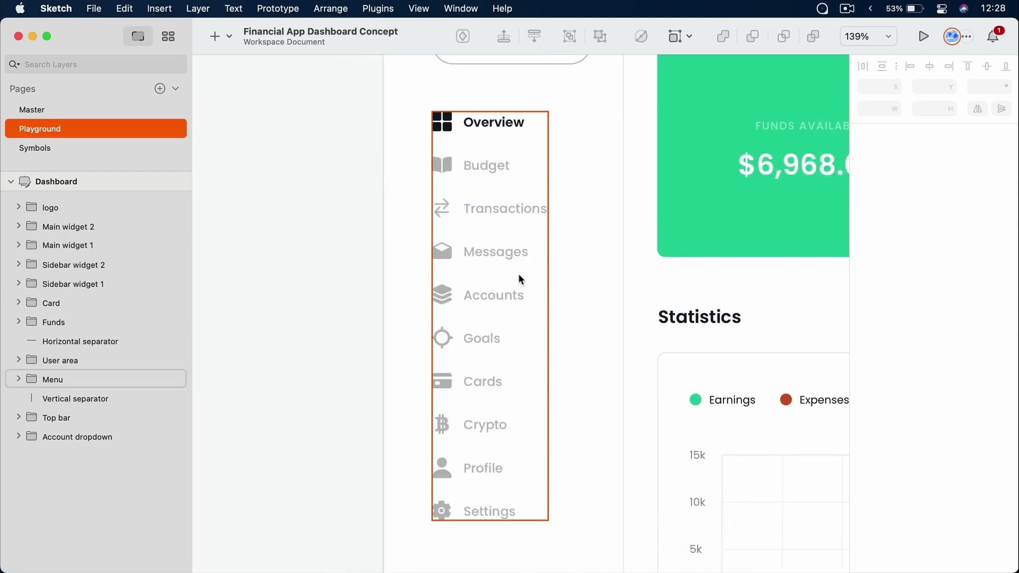
scroll(520, 279, "right", 5)
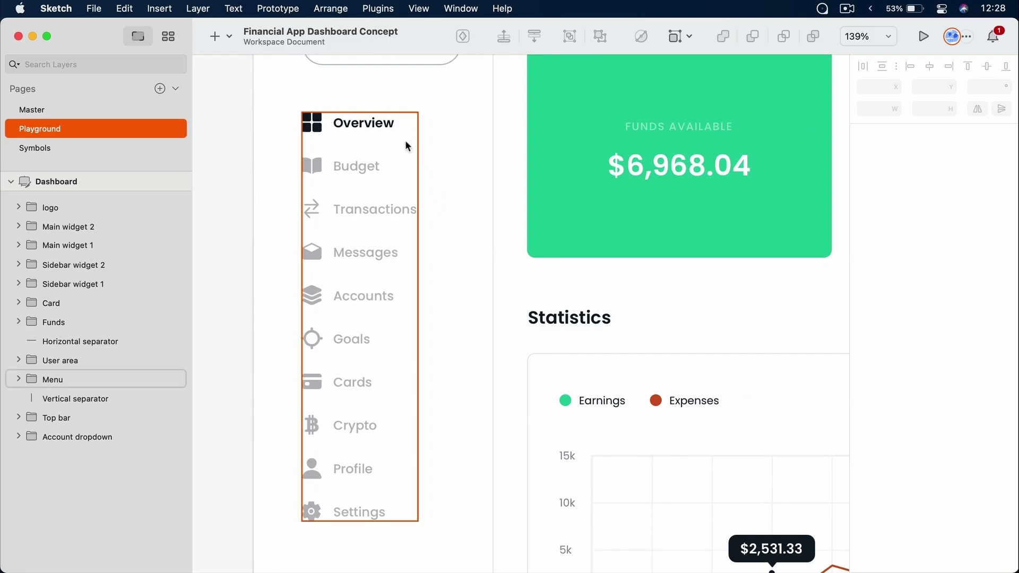
double_click(379, 124)
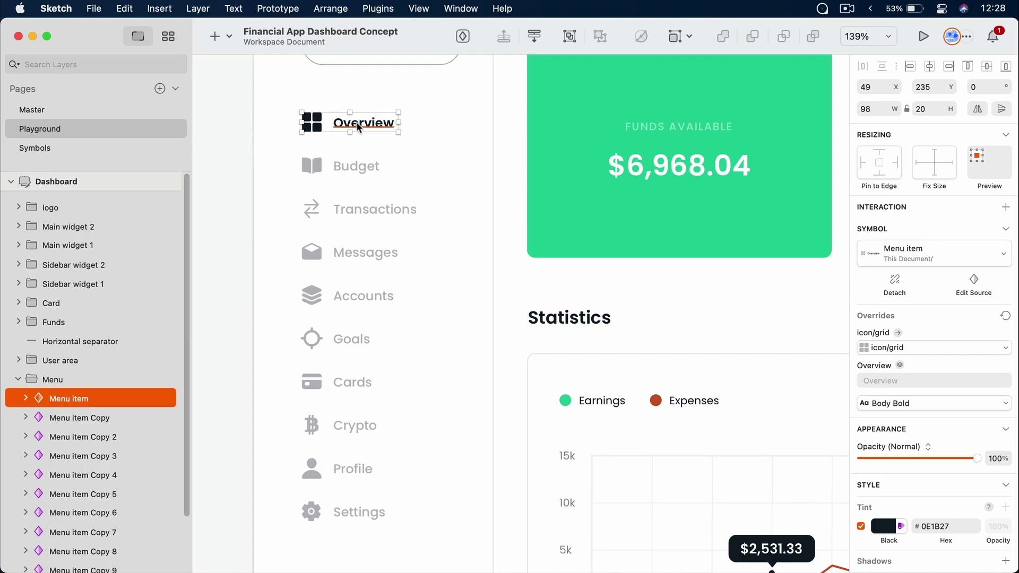
left_click(974, 281)
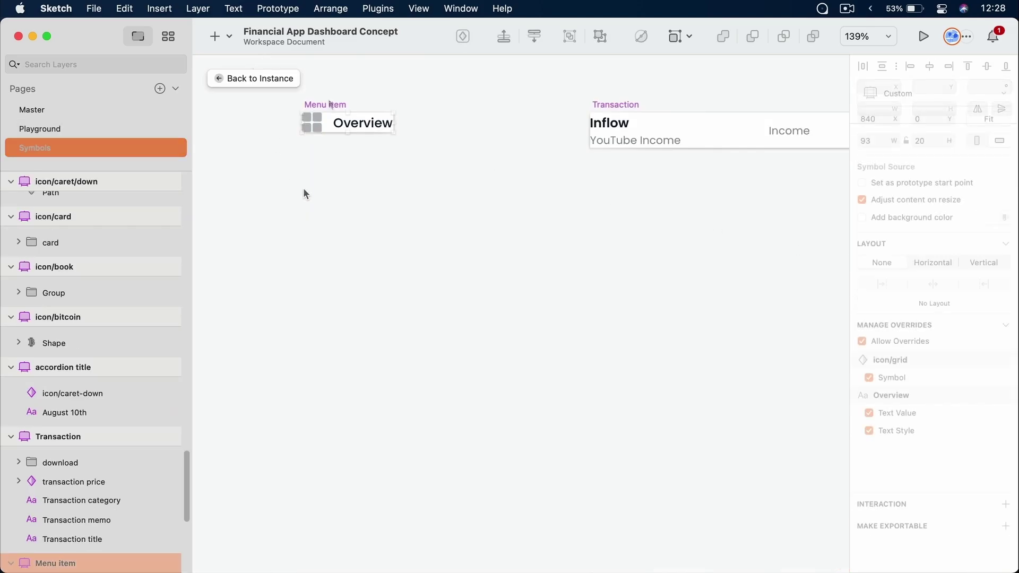
left_click(372, 123)
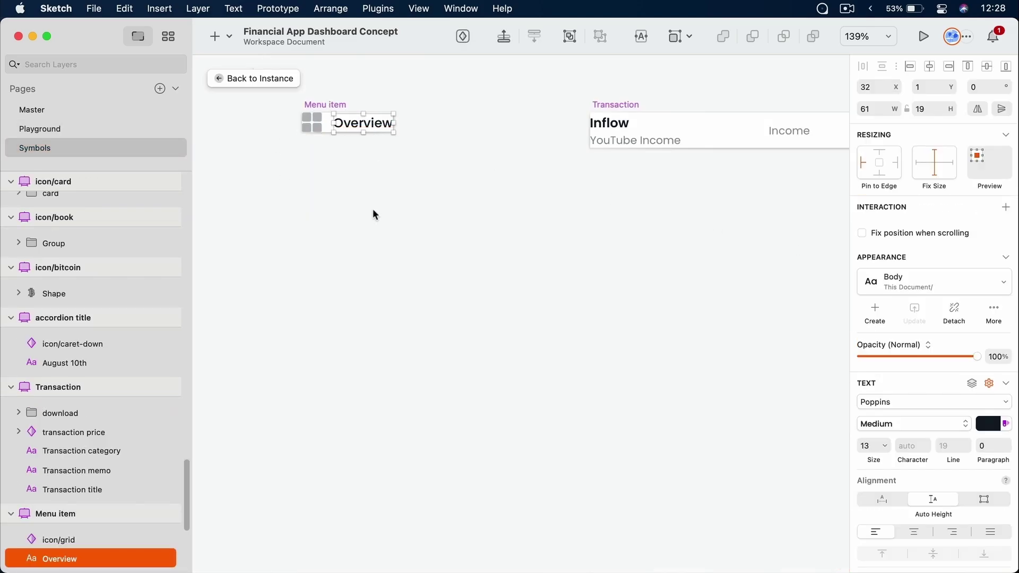
scroll(49, 409, "down", 5)
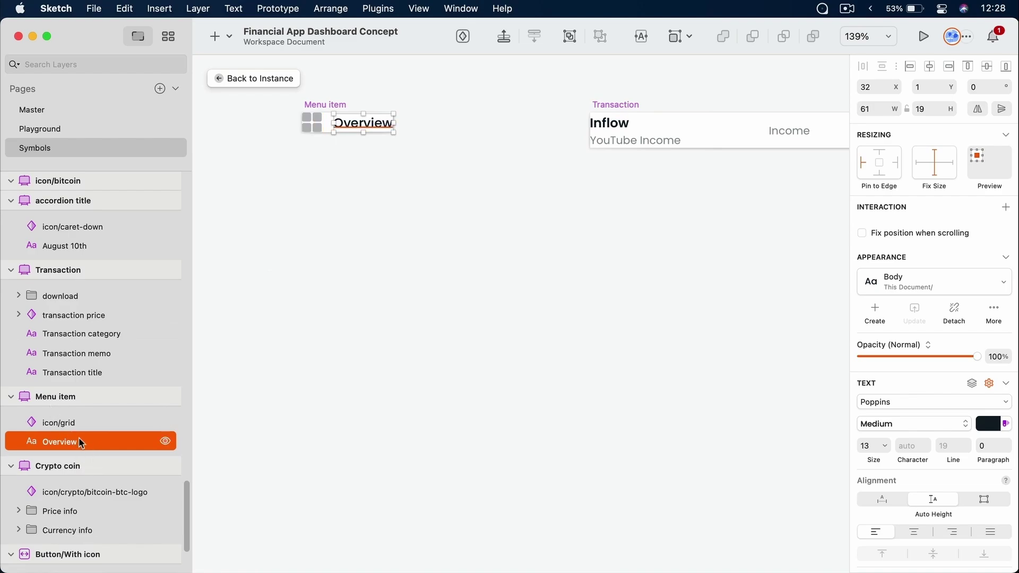
left_click(320, 127)
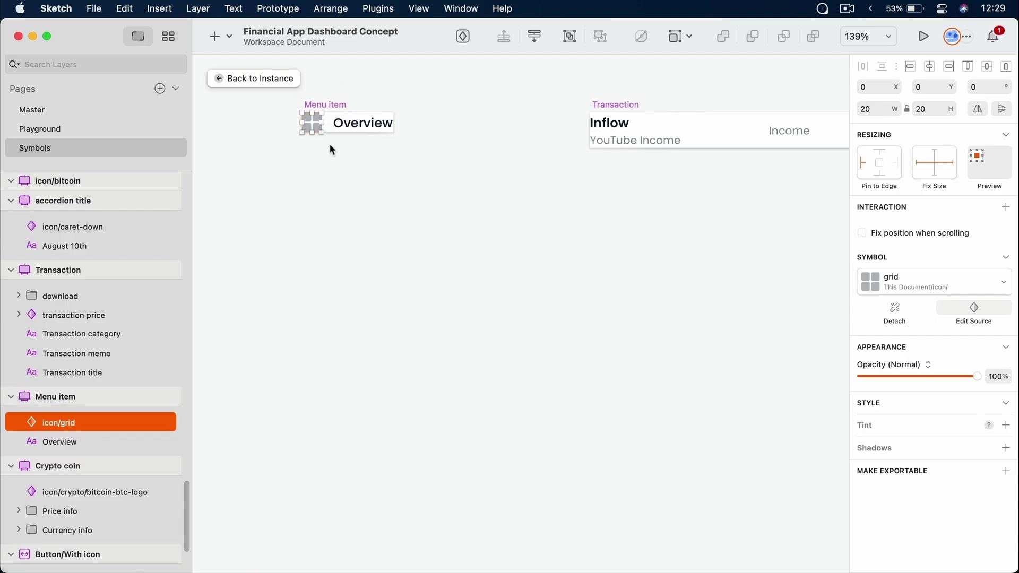
left_click(243, 79)
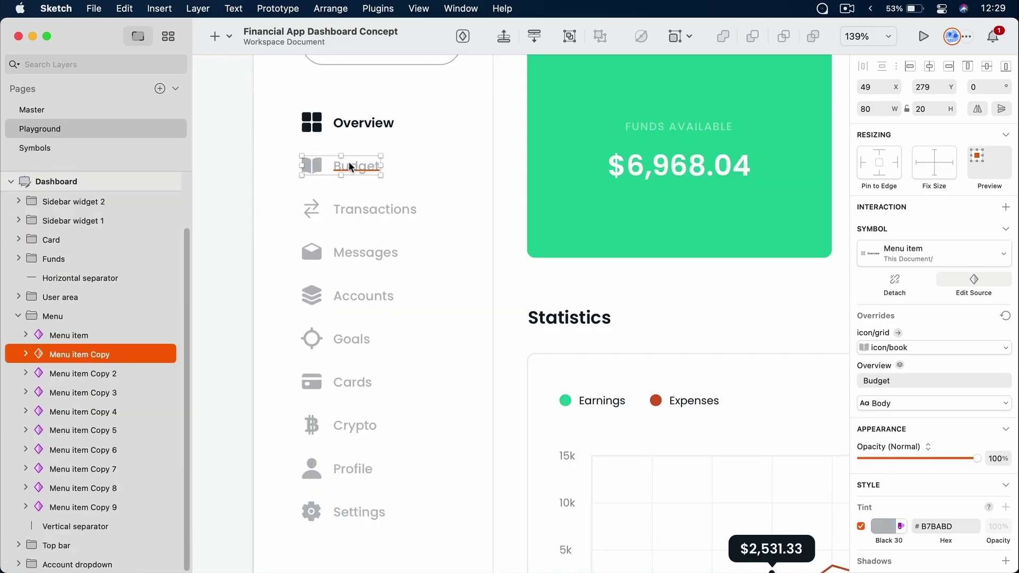
left_click(907, 349)
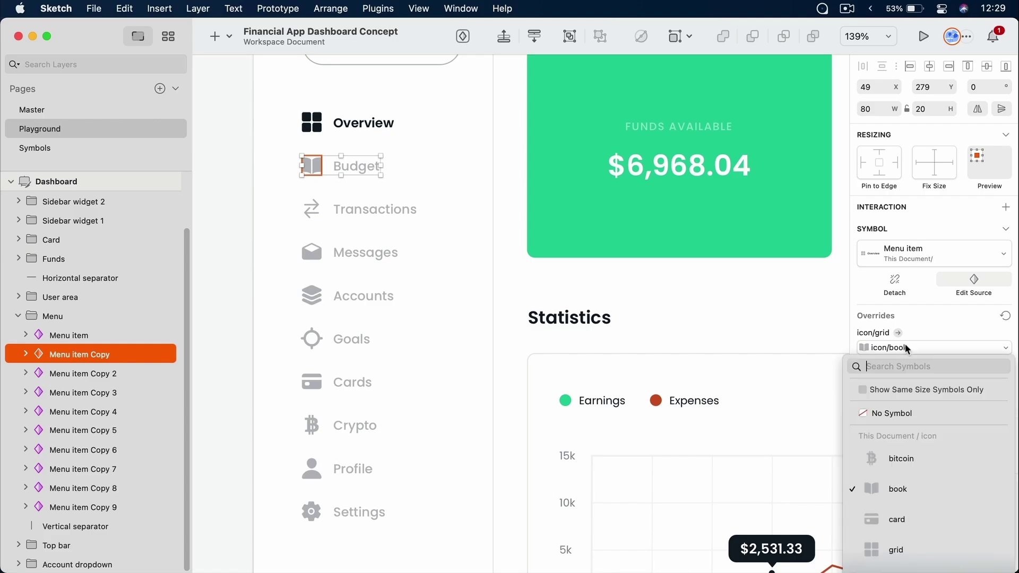
scroll(929, 492, "down", 4)
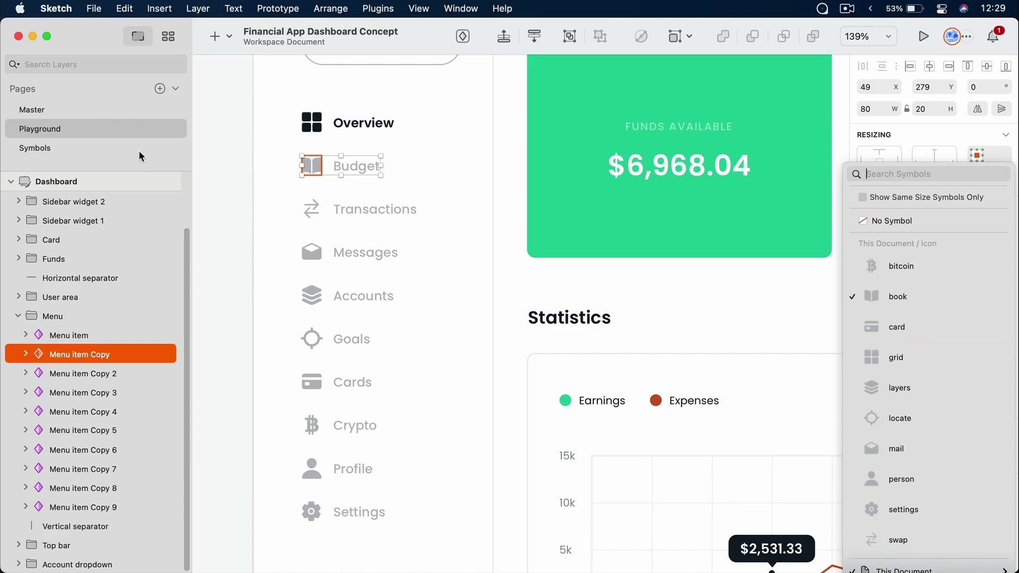
left_click(87, 146)
left_click(84, 147)
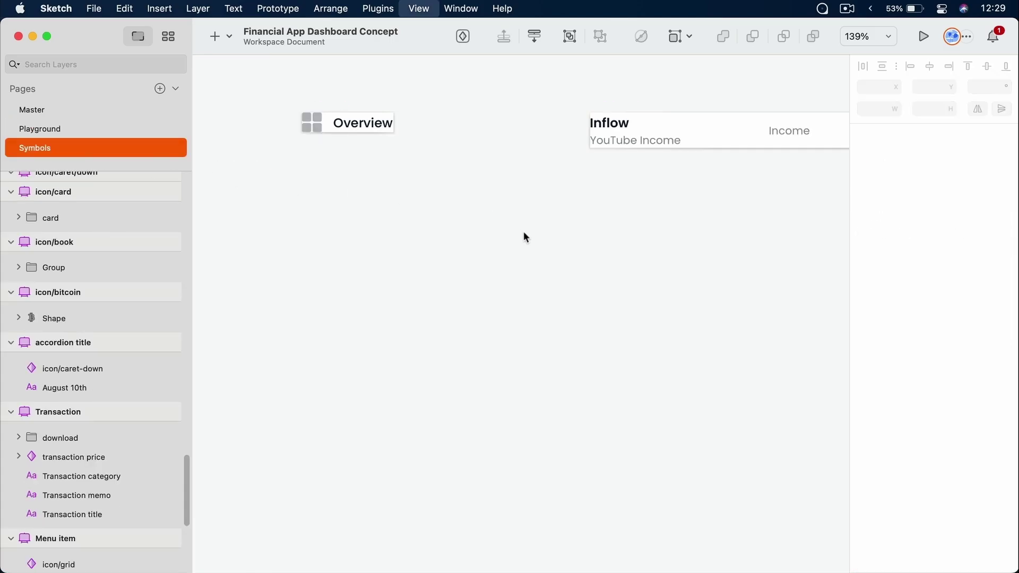
key("super+1")
key("z")
left_click_drag(629, 234, 674, 403)
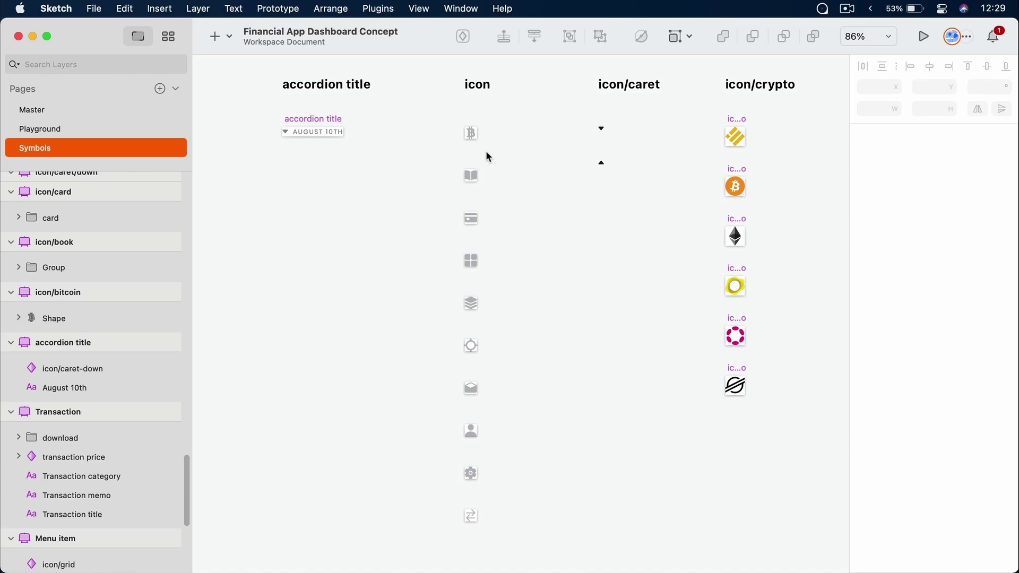
left_click(474, 133)
left_click(473, 176)
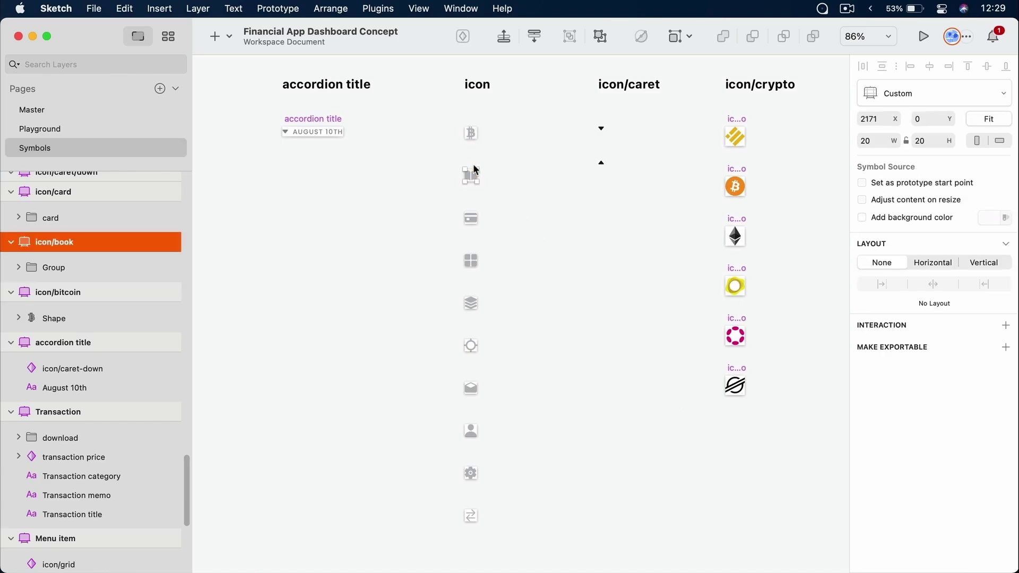
left_click(476, 215)
left_click(472, 304)
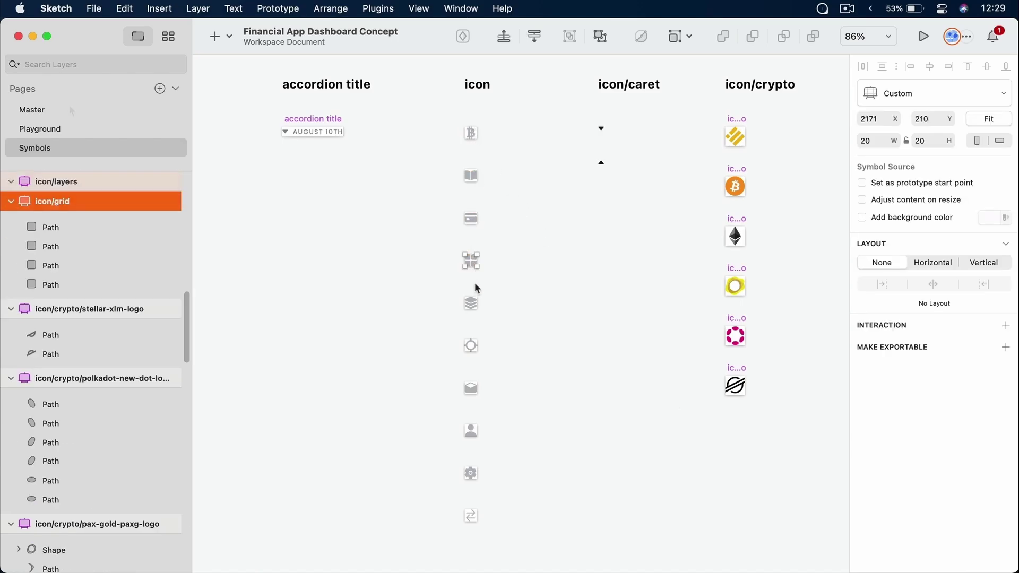
left_click(57, 130)
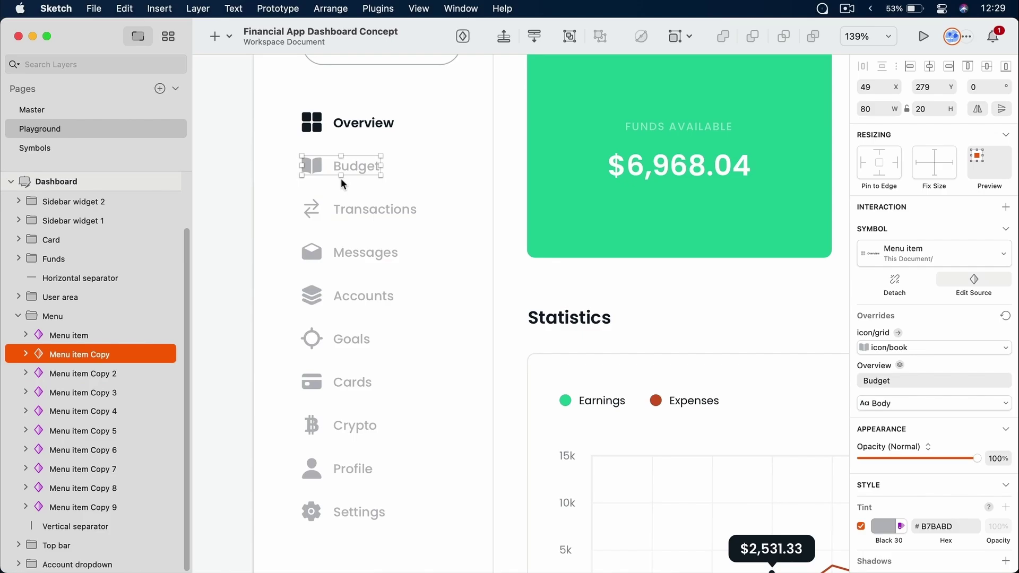
left_click(901, 381)
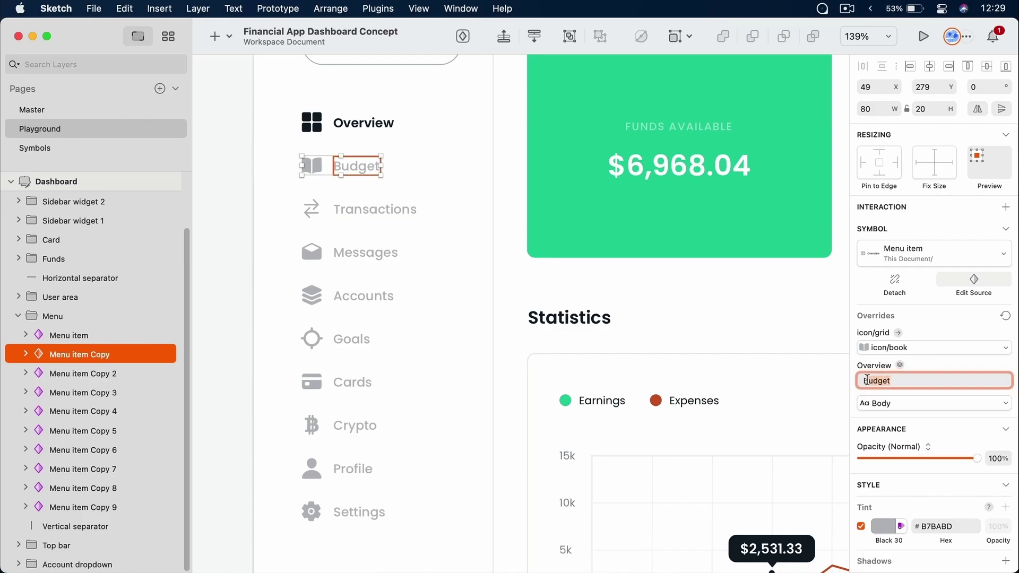
left_click(915, 346)
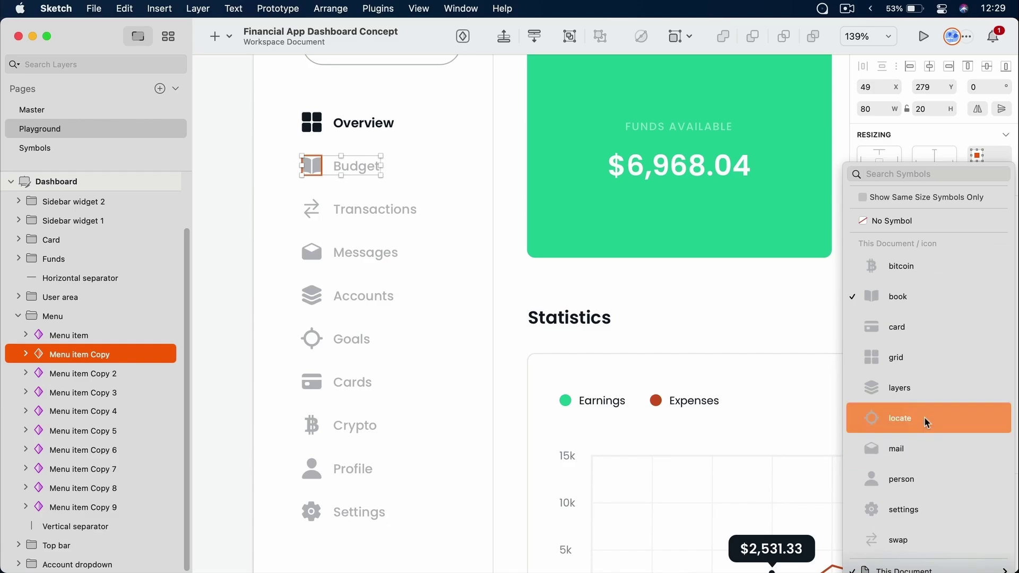
left_click(921, 386)
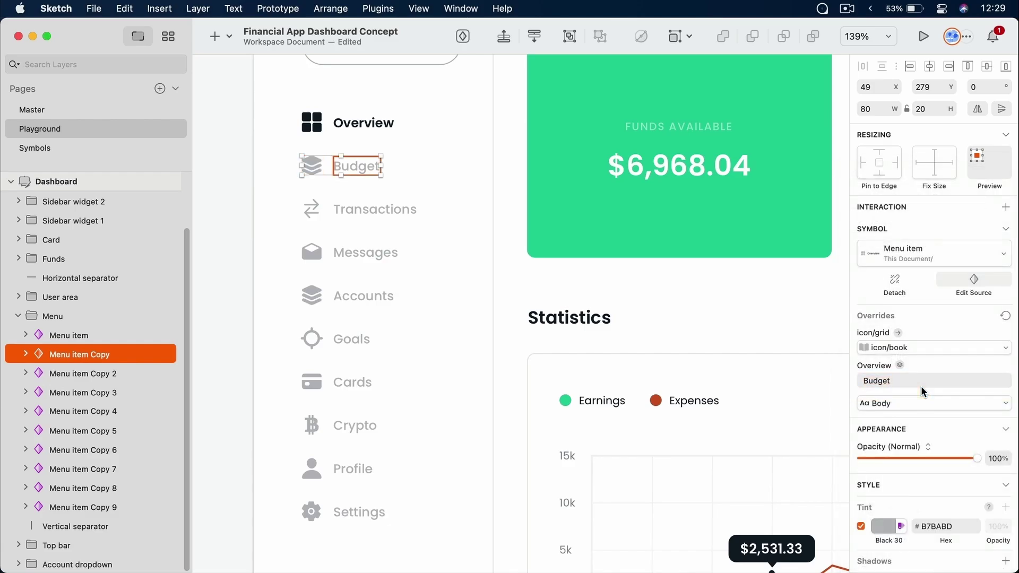
left_click(919, 259)
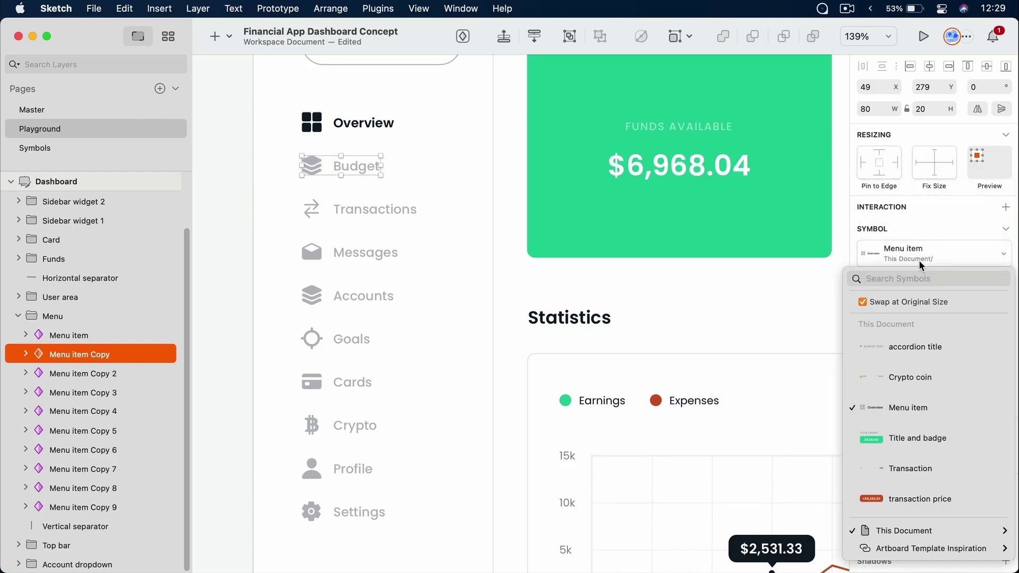
left_click(918, 260)
left_click(920, 348)
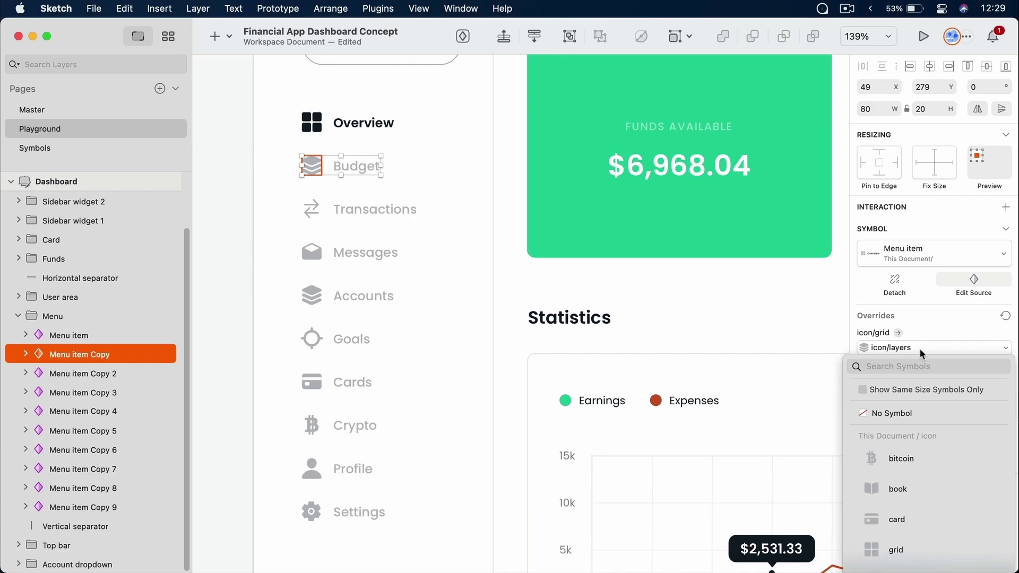
left_click(919, 463)
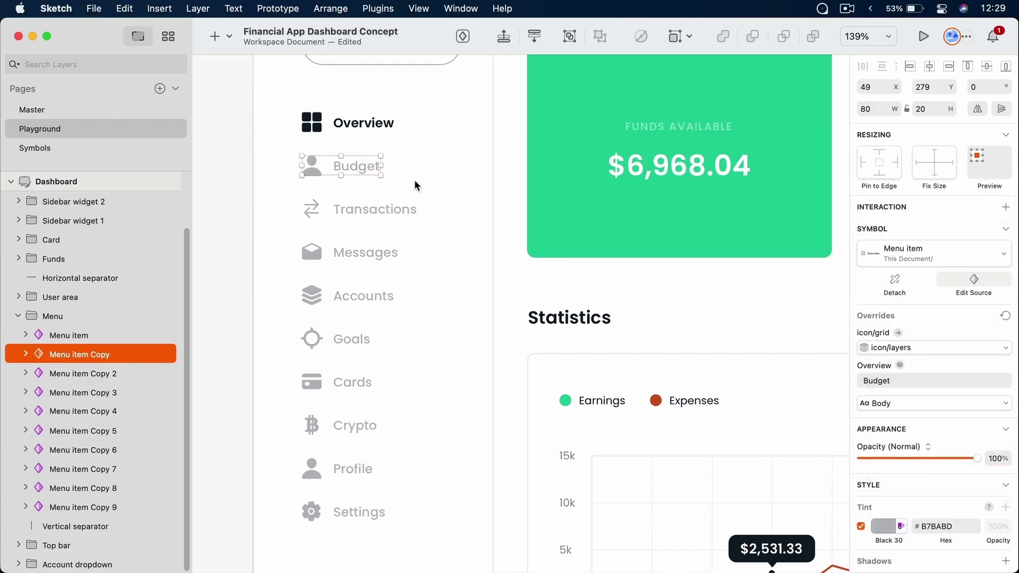
key("super+z")
key("super+z")
left_click(431, 161)
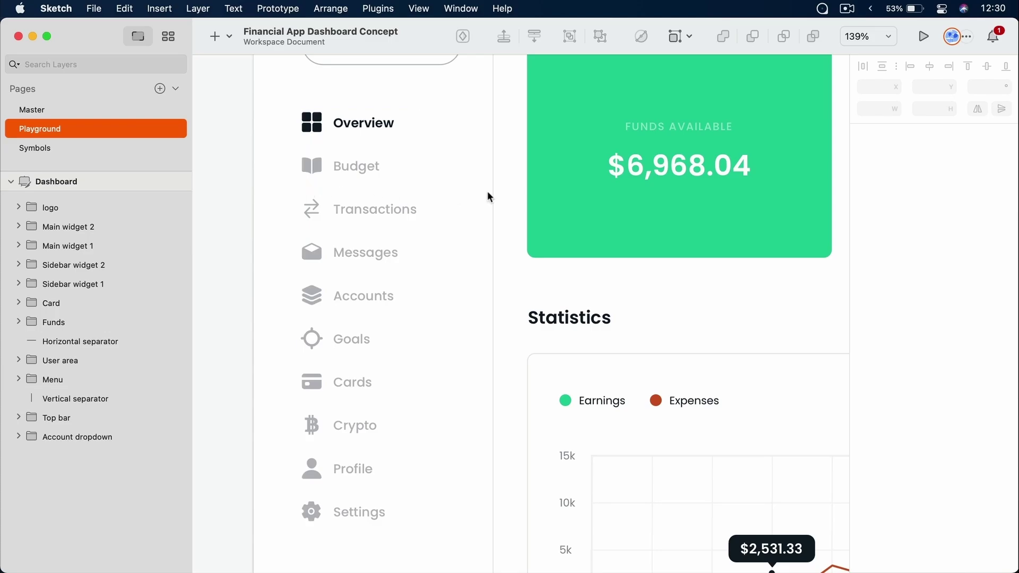
Inspect the ATM Withdrawl transaction instance and its Transaction symbol source
key("super+1")
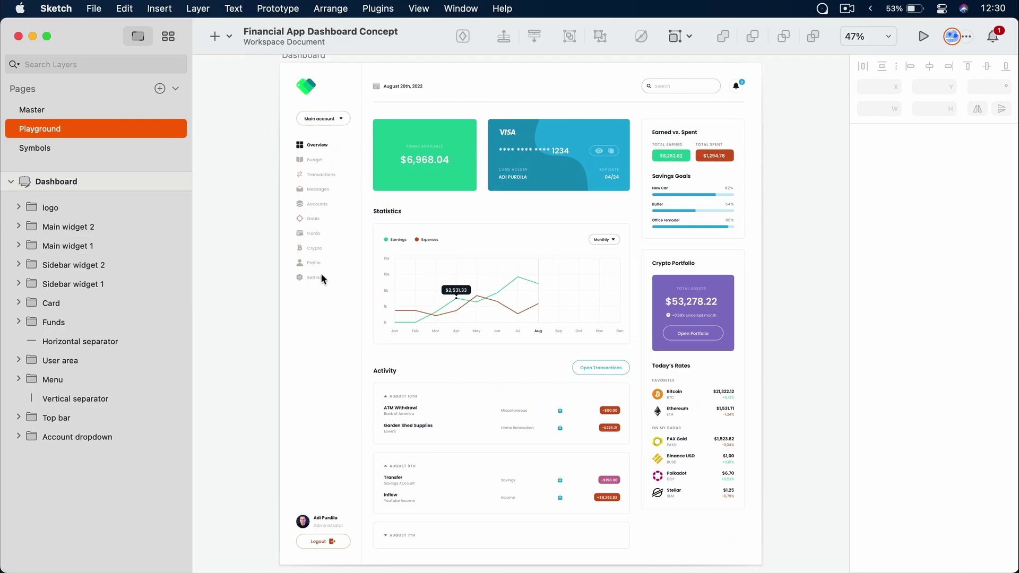
scroll(559, 378, "down", 4)
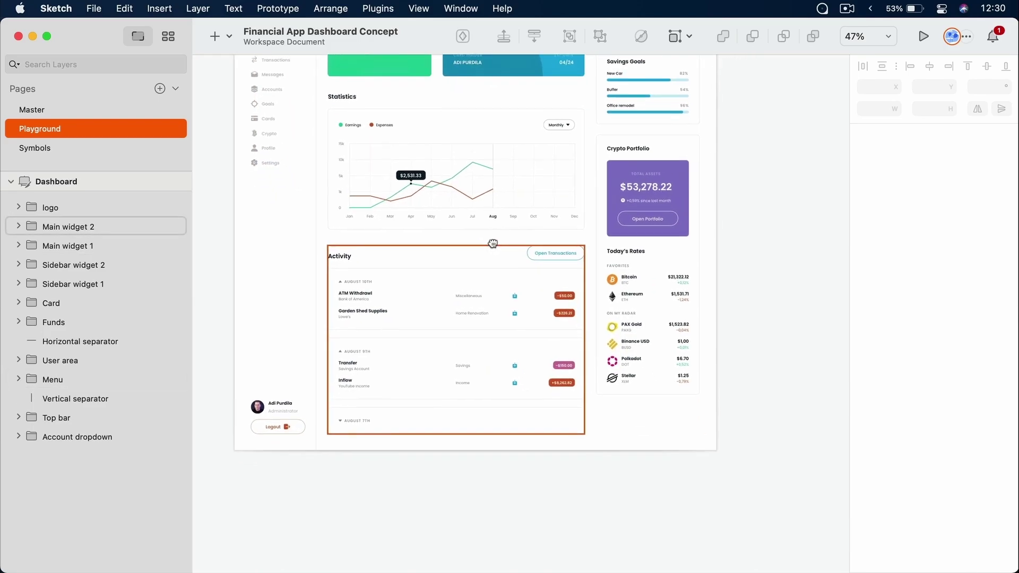
scroll(382, 271, "up", 5)
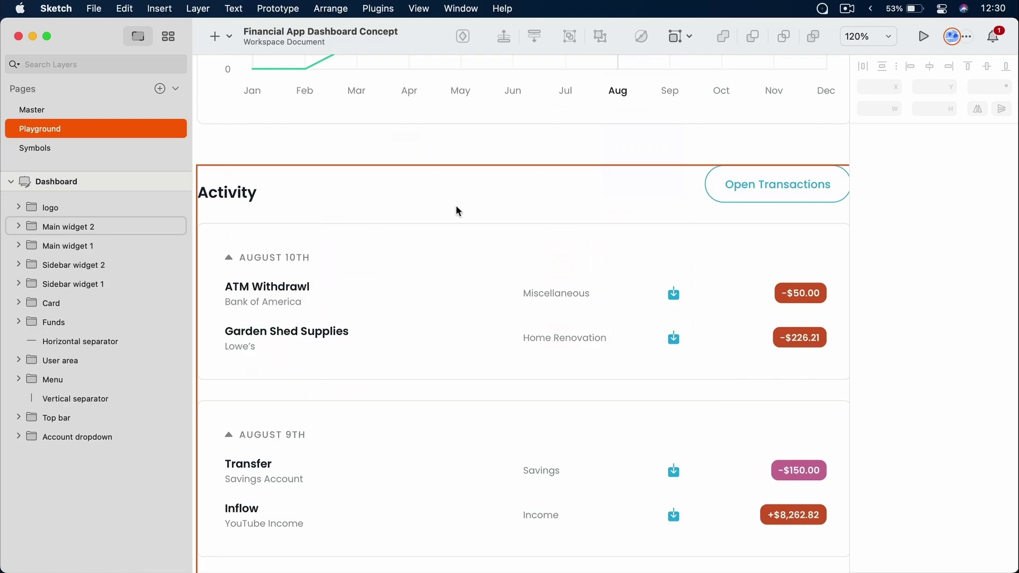
scroll(620, 287, "down", 2)
left_click(620, 287)
double_click(560, 244)
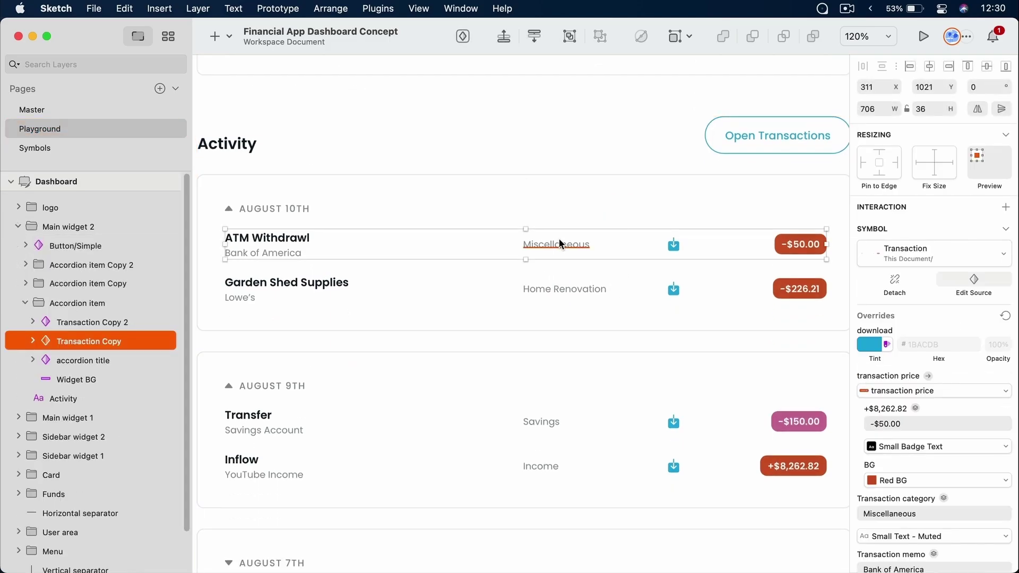
left_click(978, 279)
left_click(559, 312)
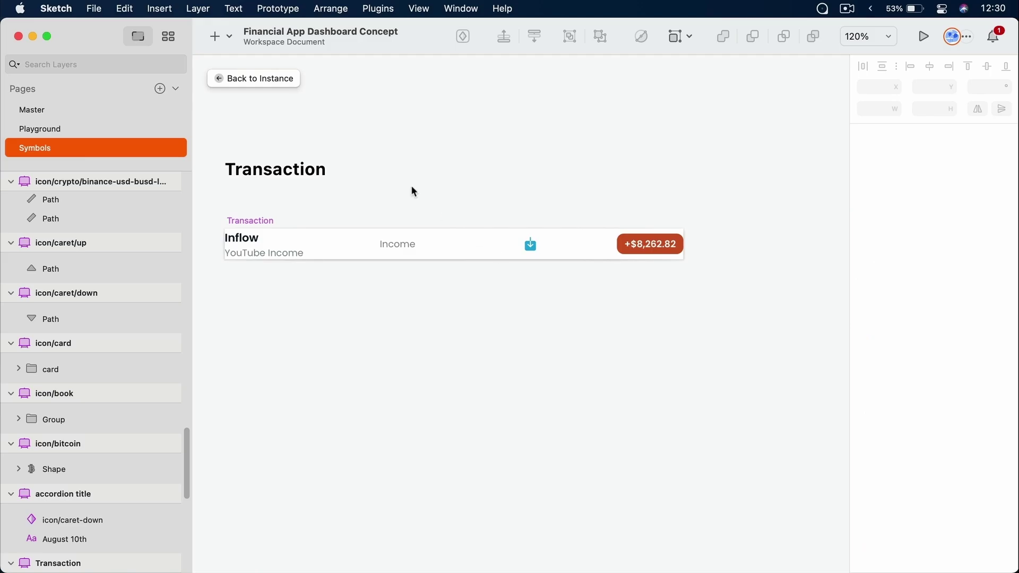
left_click(282, 80)
Set the August 9th Inflow transaction's BG override to Green BG
left_click(528, 289)
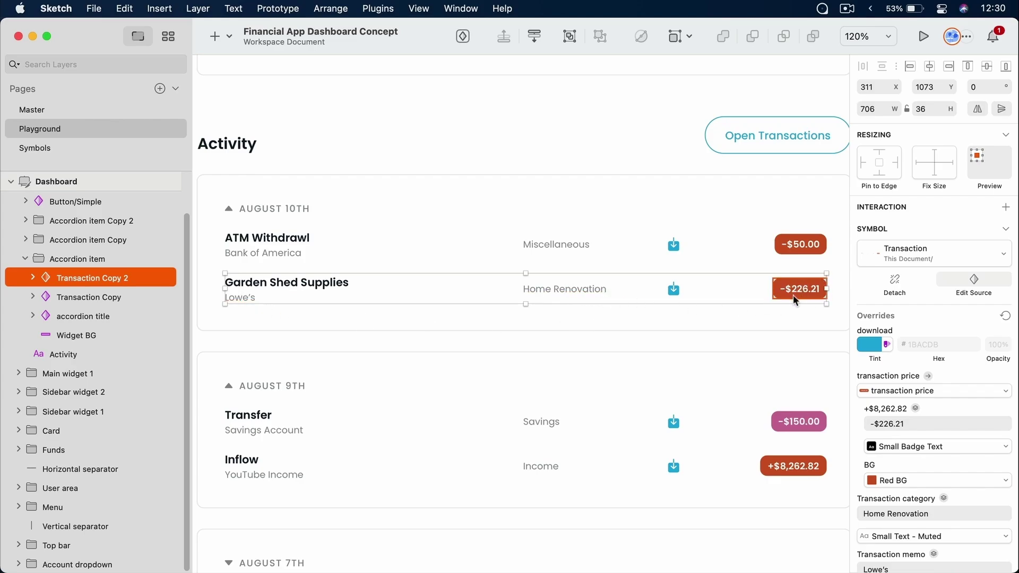
scroll(793, 294, "down", 5)
left_click(790, 326)
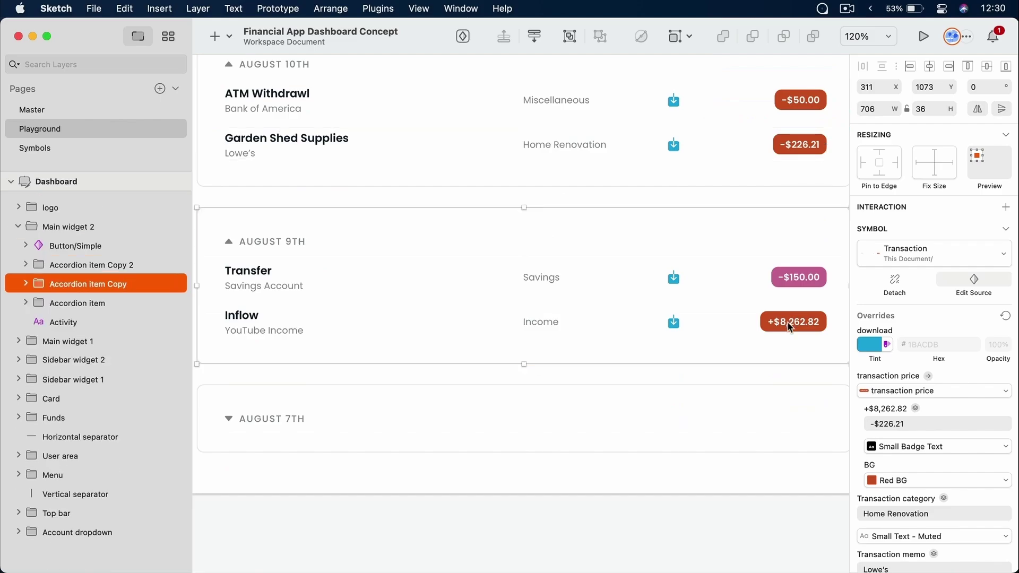
double_click(790, 326)
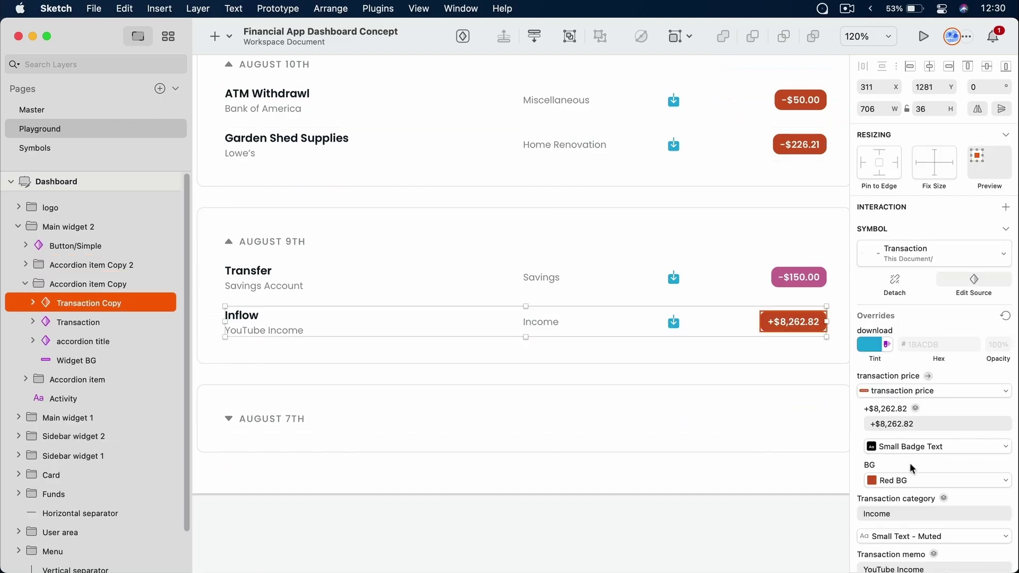
left_click(909, 479)
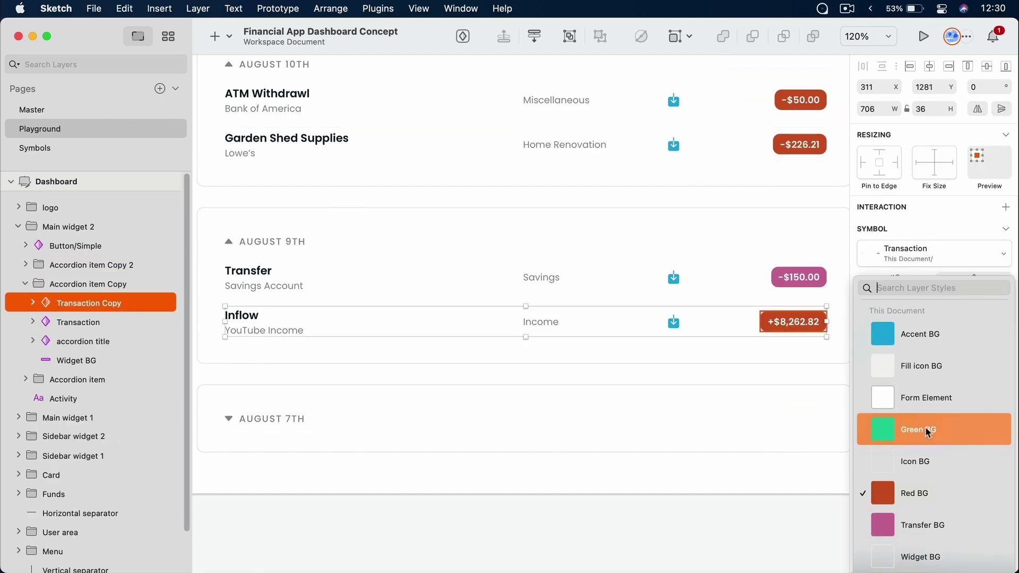
left_click(925, 427)
left_click(698, 476)
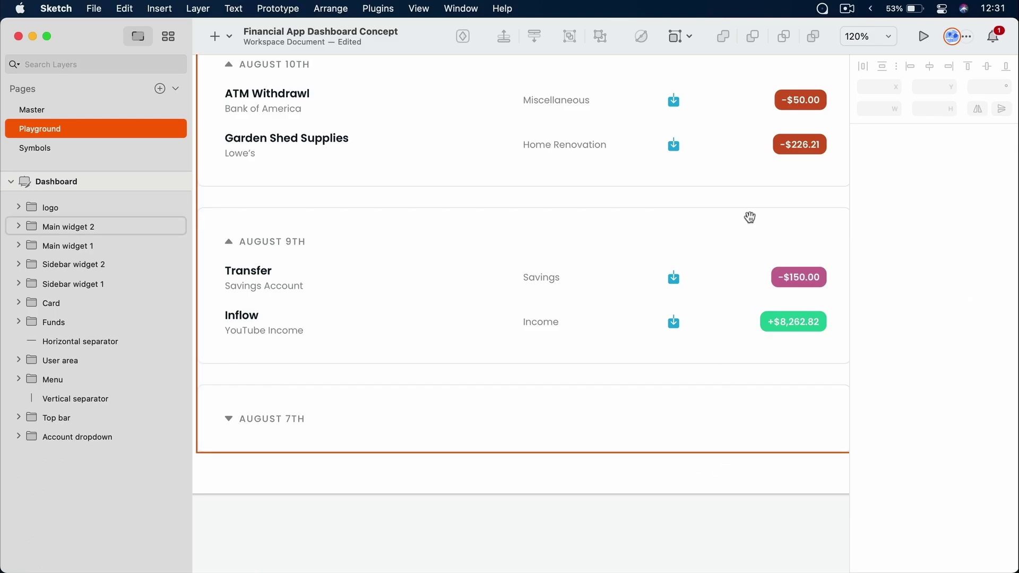
scroll(586, 262, "right", 10)
Drill into the Bitcoin crypto coin instance and view its Crypto coin symbol source
scroll(585, 262, "up", 6)
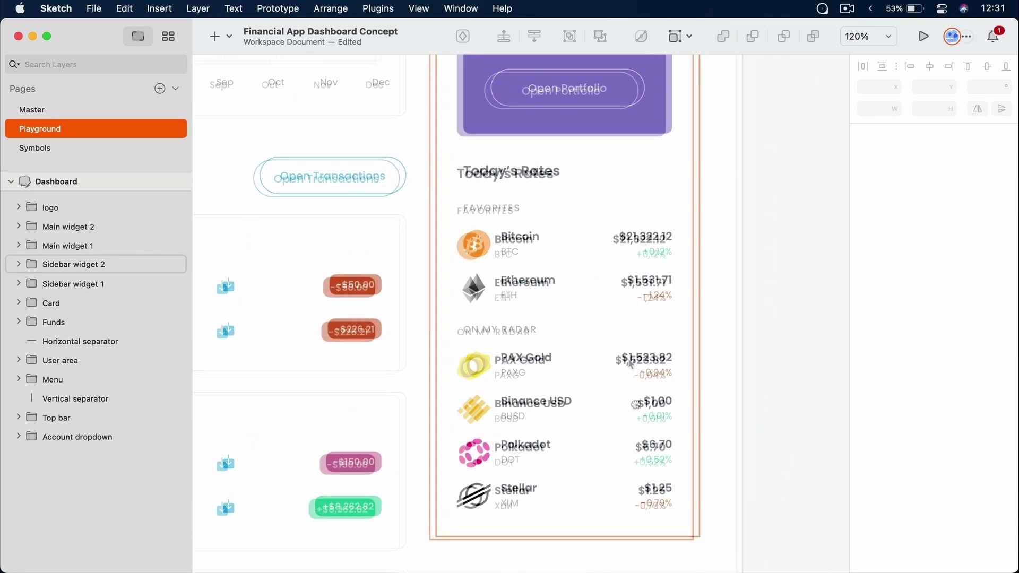
double_click(499, 247)
double_click(499, 247)
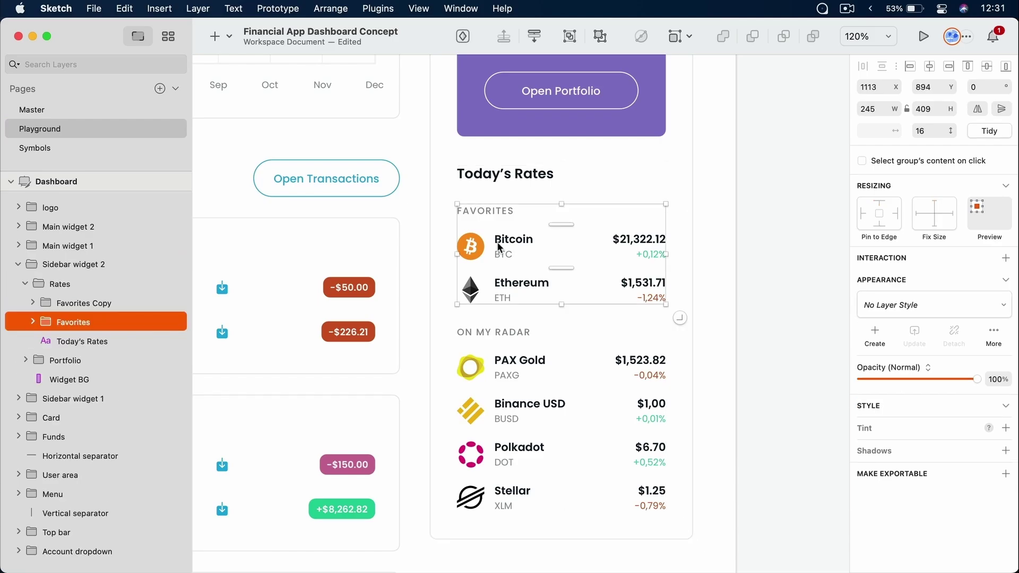
double_click(499, 247)
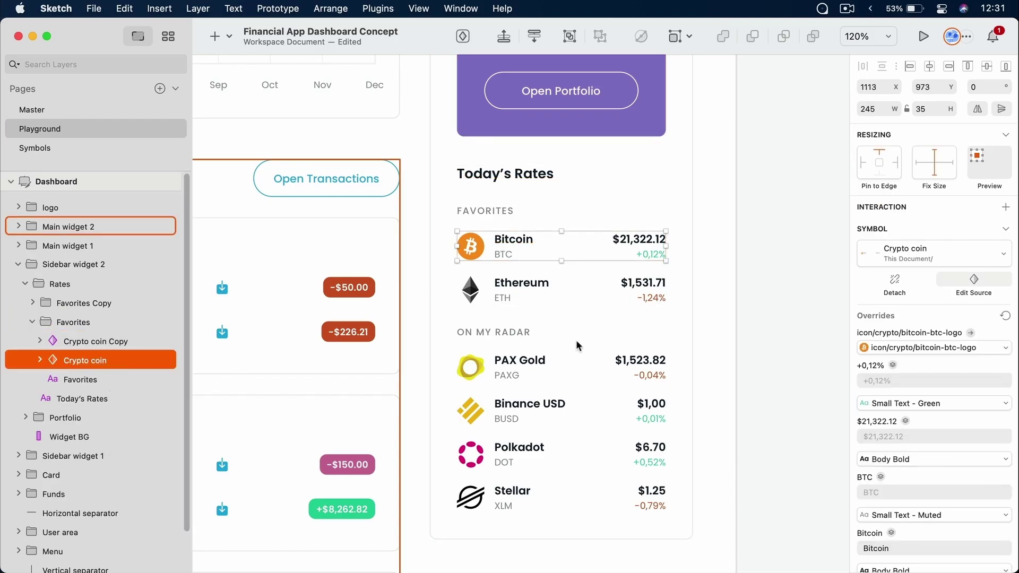
left_click(976, 281)
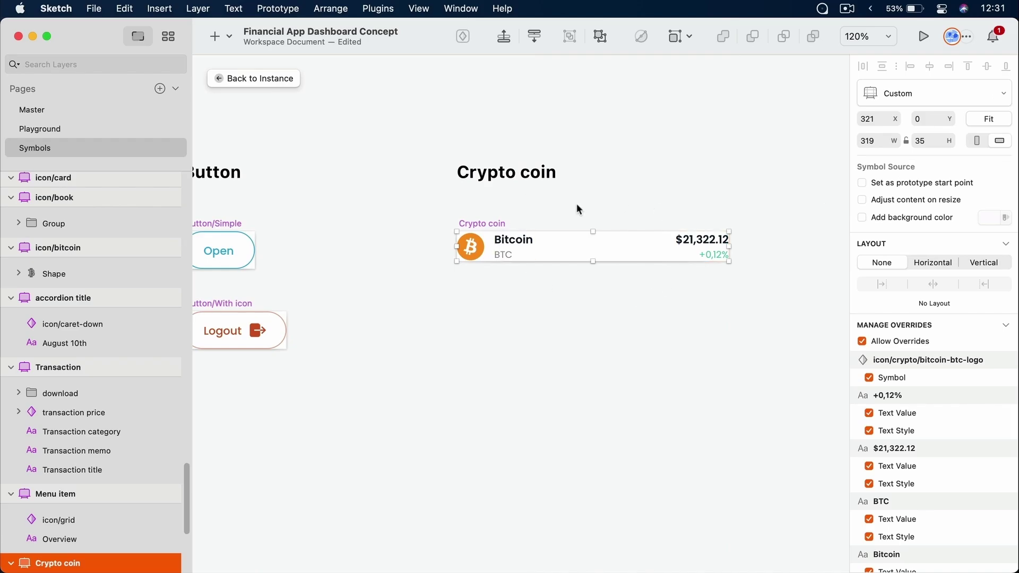
left_click(266, 79)
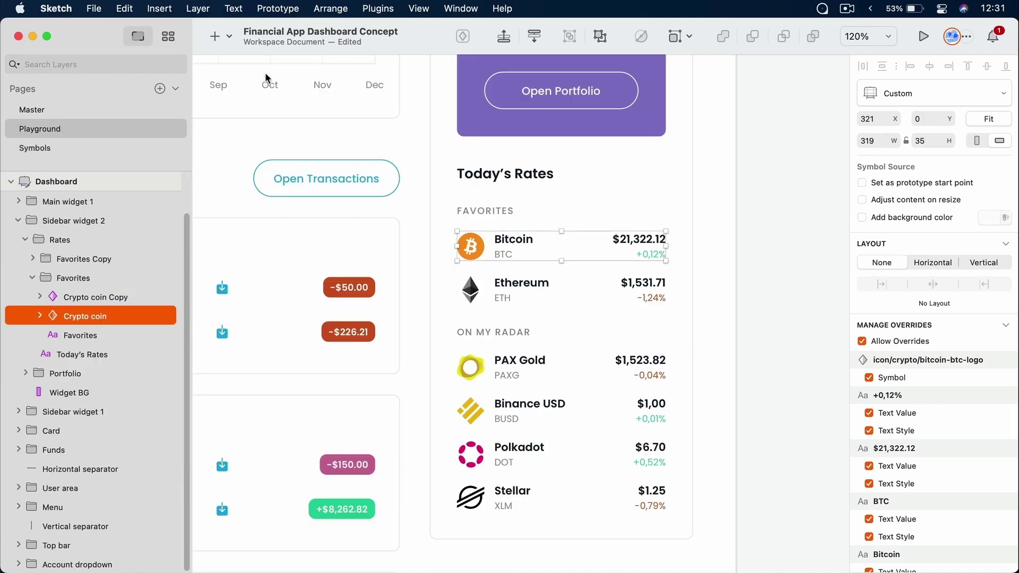
Review the Ethereum row's coin icon options and the bitcoin and ethereum icon symbols, leaving them unchanged
left_click(518, 284)
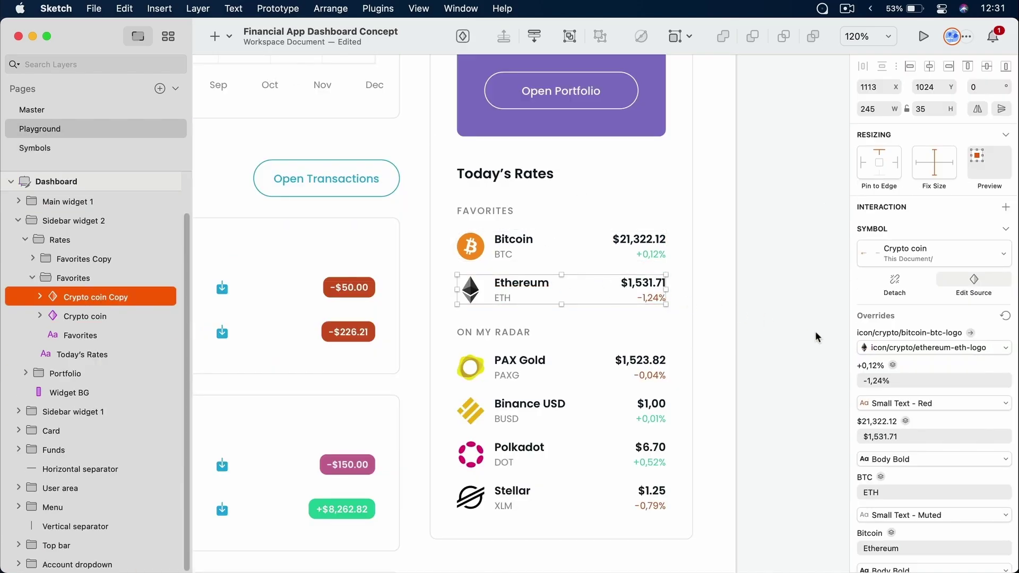
left_click(910, 348)
scroll(935, 458, "down", 3)
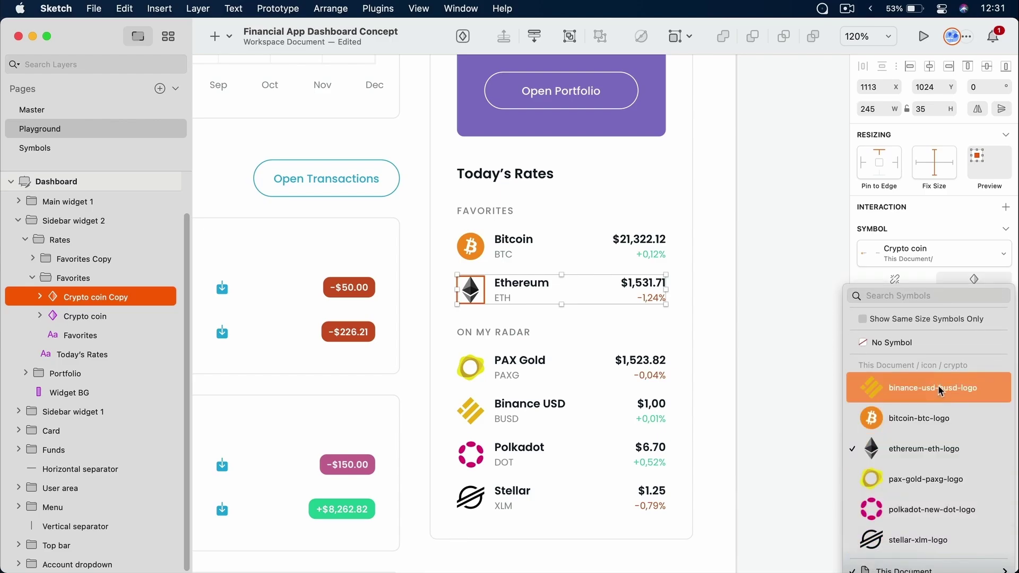
left_click(40, 149)
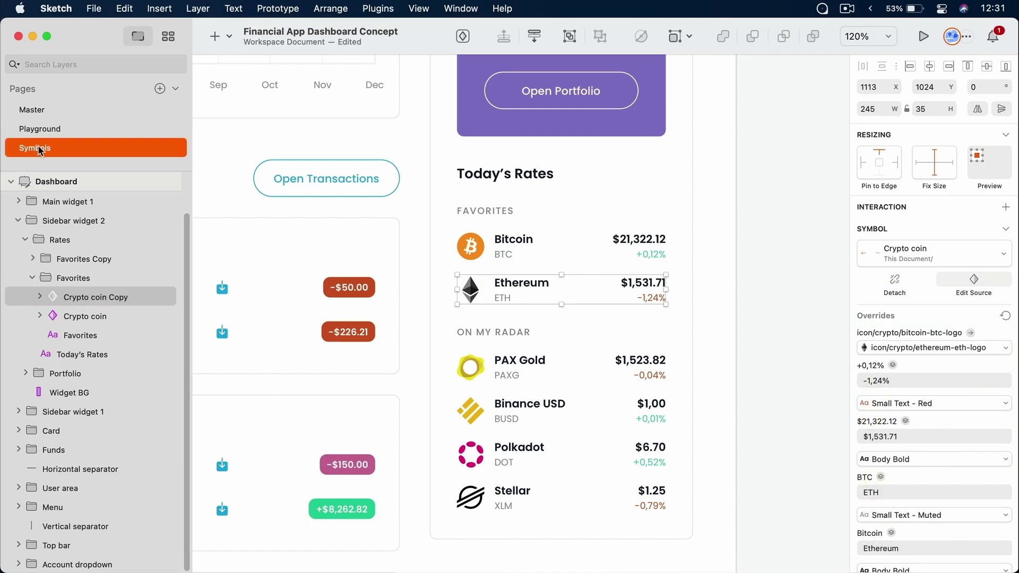
left_click(477, 242)
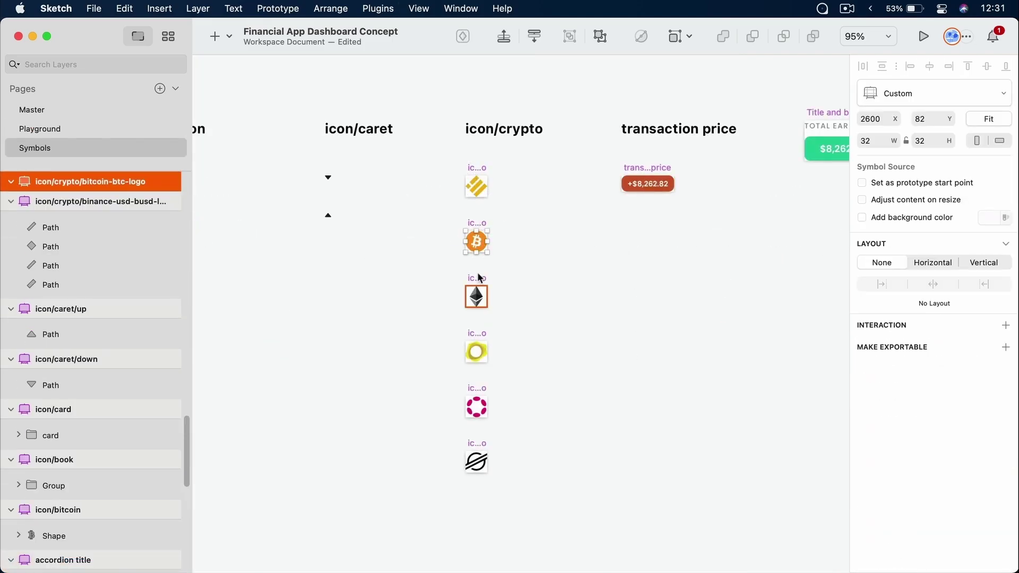
left_click(476, 296)
left_click(40, 129)
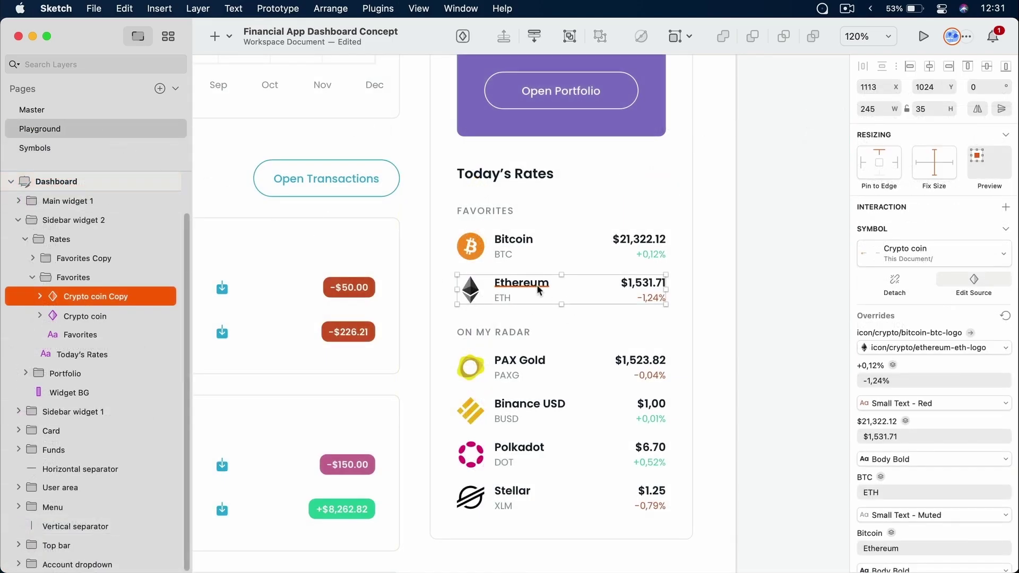
Inspect the Ethereum row's ETH ticker, $1,531.71 price and -1,24% change texts
double_click(529, 287)
left_click(502, 298)
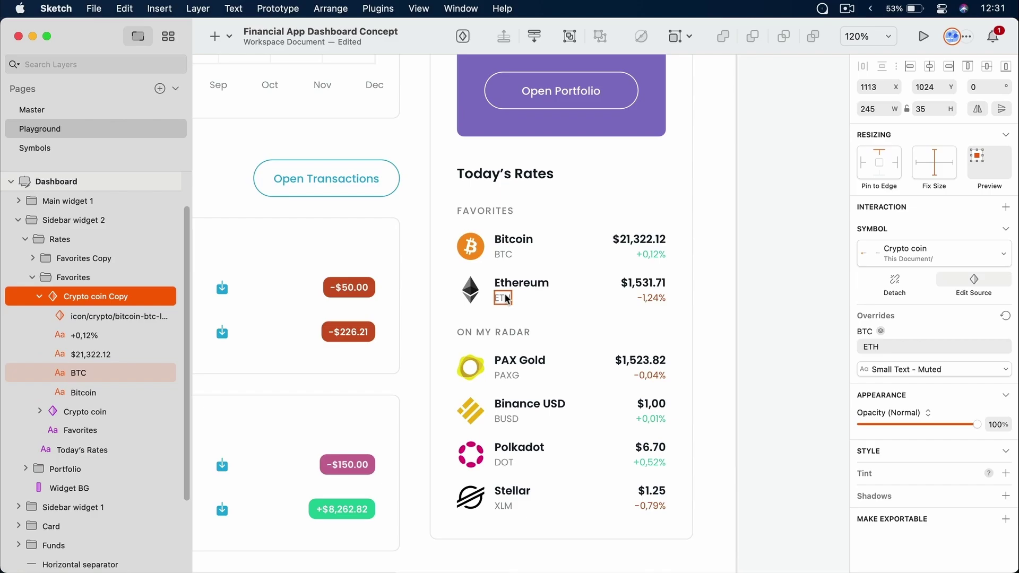
left_click(645, 284)
left_click(652, 296)
left_click(763, 305)
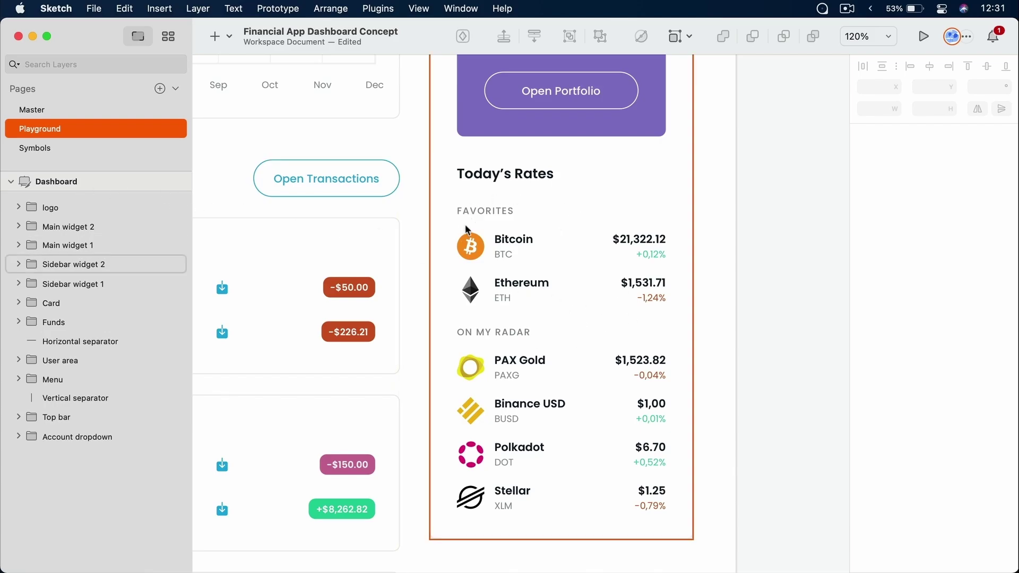
In the Crypto coin source, nudge the Bitcoin name and ticker right and save
left_click(504, 246, "super")
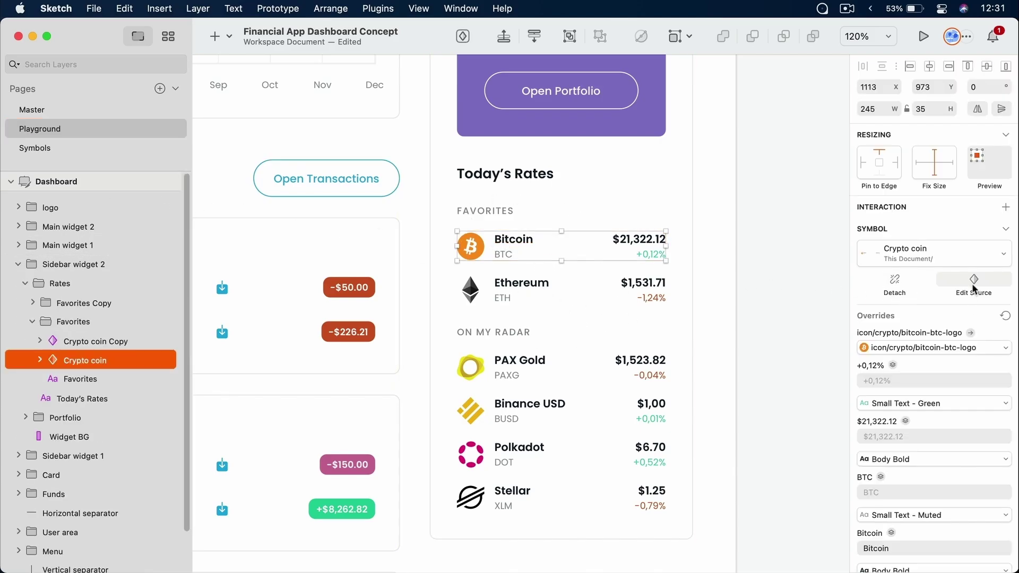
left_click(974, 291)
left_click(539, 303)
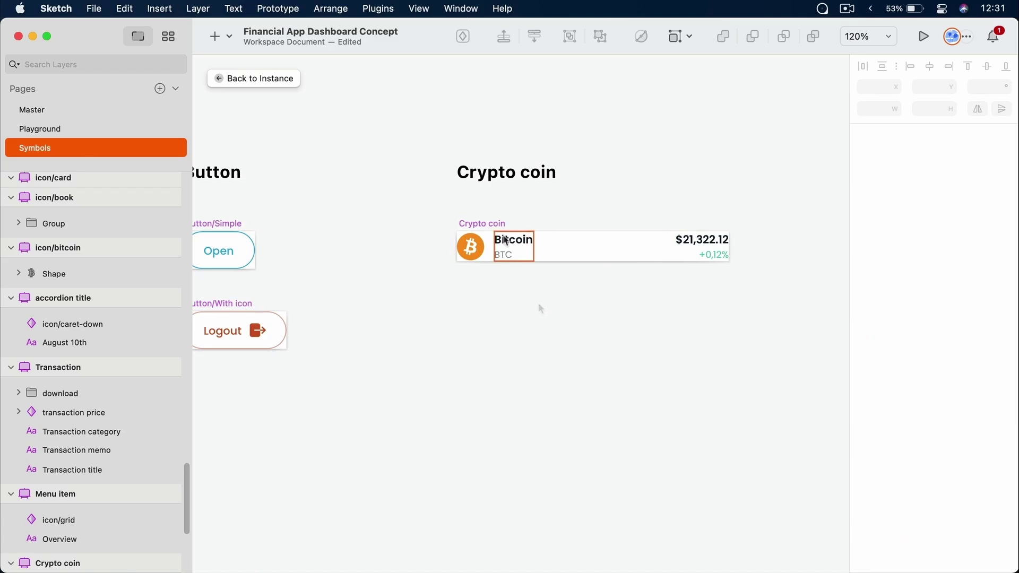
left_click(504, 239)
key("shift+Right")
key("shift+Right")
key("shift+Right")
key("shift+Right")
key("shift+Right")
key("shift+Right")
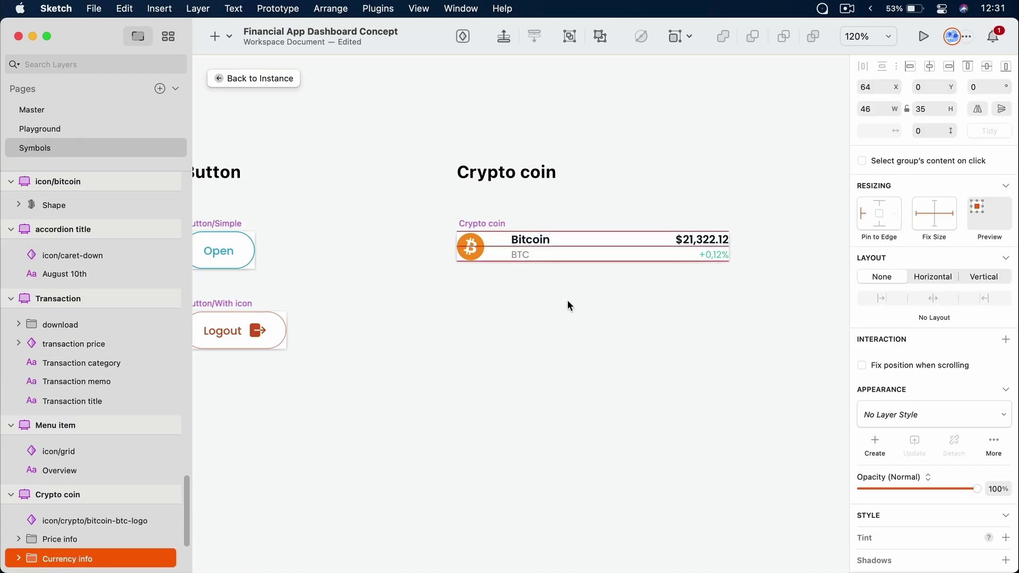
key("Escape")
key("cmd+s")
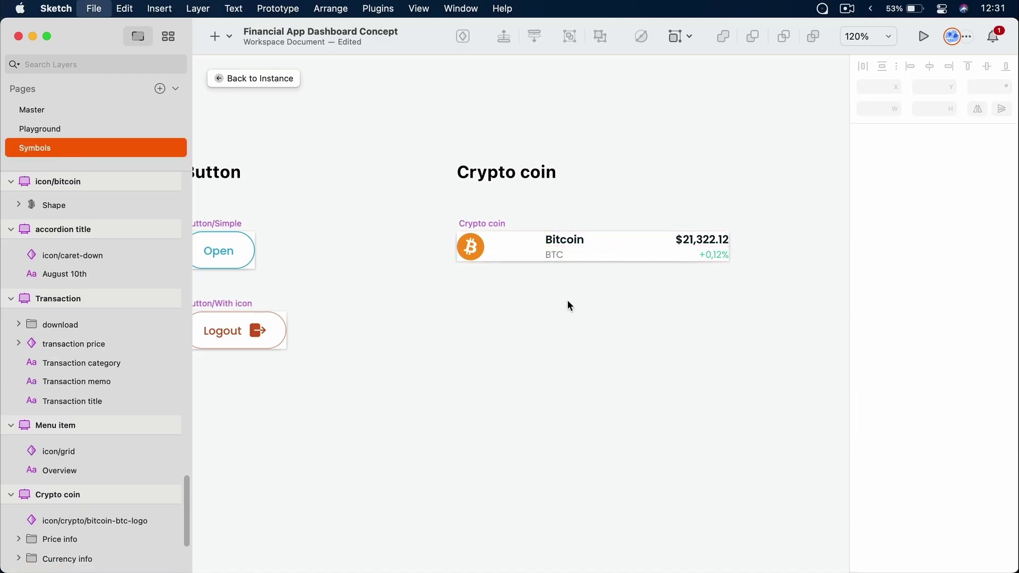
Undo the name and ticker nudge and zoom to fit the whole dashboard
left_click(94, 130)
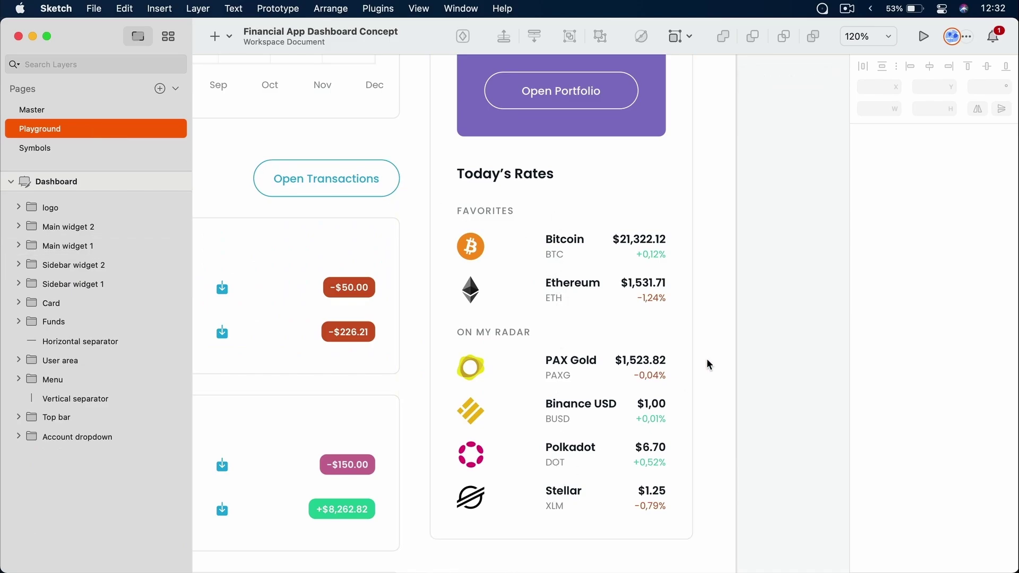
left_click(90, 148)
key("cmd+z")
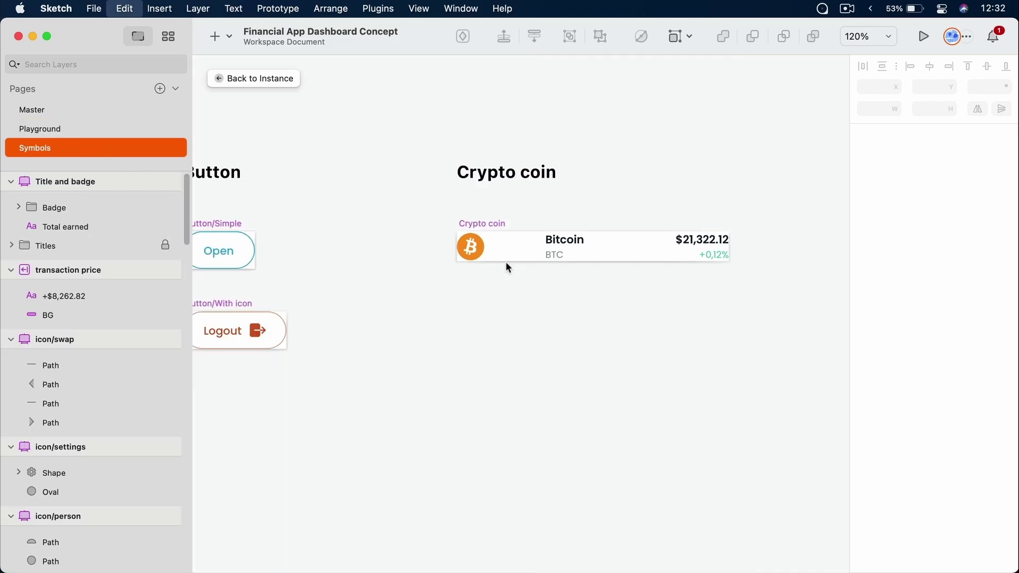
left_click(511, 287)
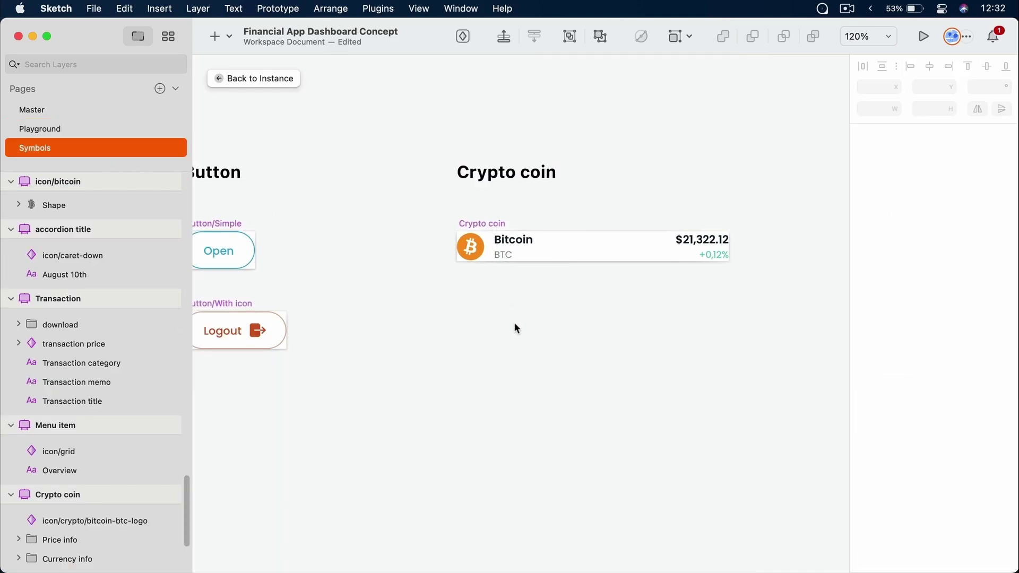
left_click(33, 128)
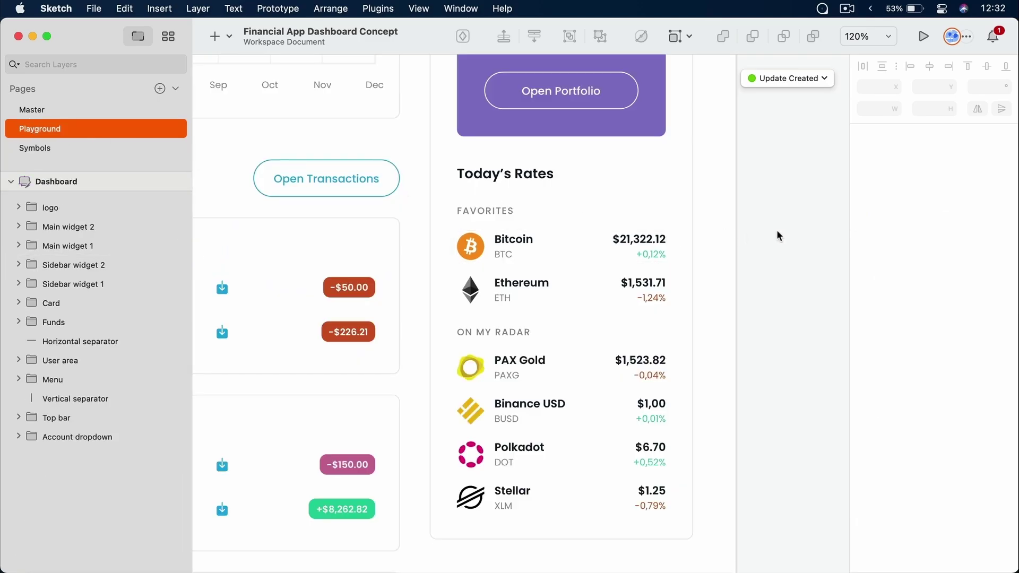
key("super+1")
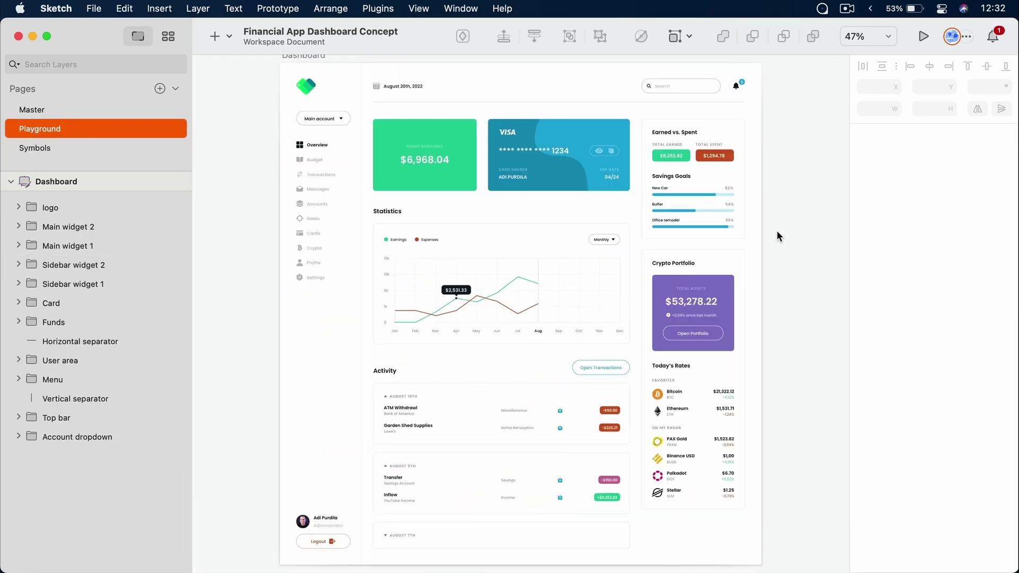
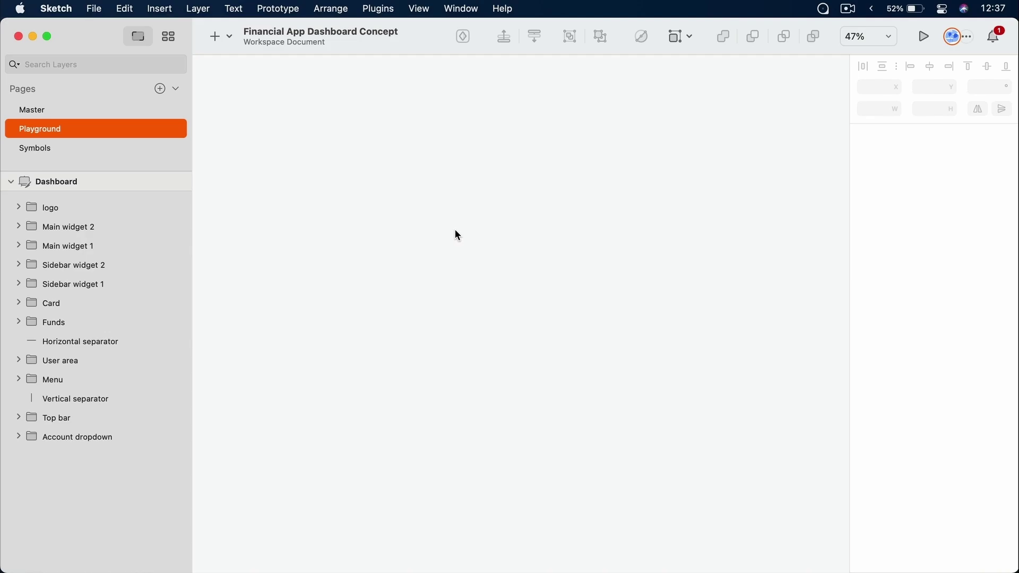
Zoom the Playground canvas in from 47% to 165% over an empty area
scroll(458, 235, "up", 5)
Create a 'Click Me' text layer with a grey rectangle placed behind it
left_click(449, 244)
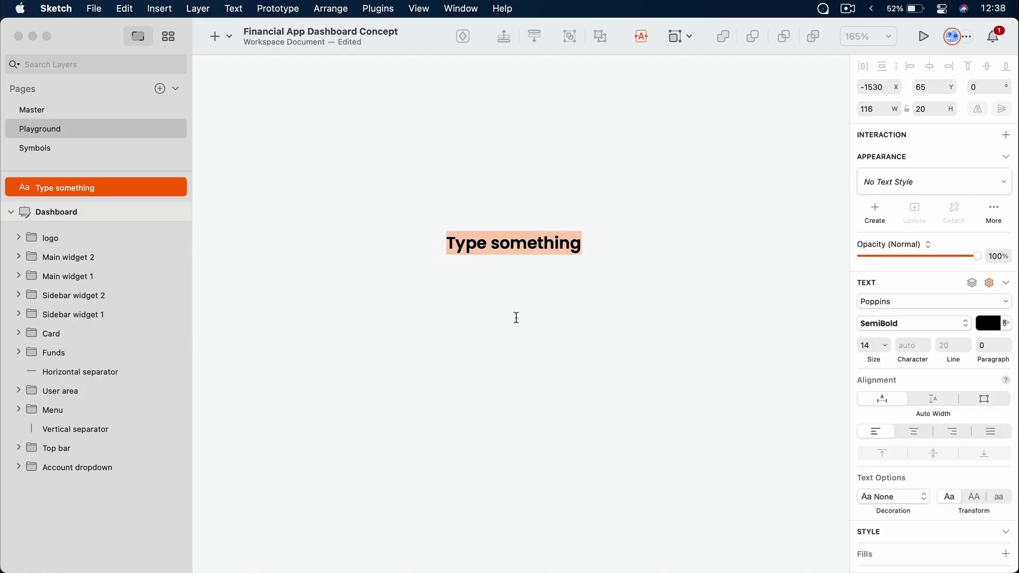
type("Click Me")
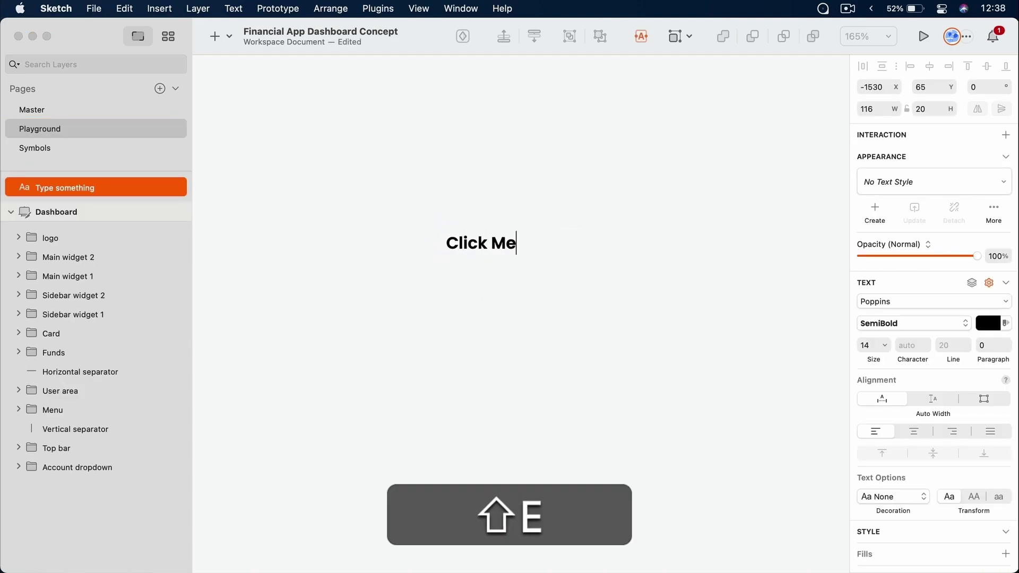
key("Escape")
key("r")
left_click_drag(446, 226, 505, 261)
key("super+bracketleft")
left_click(521, 323)
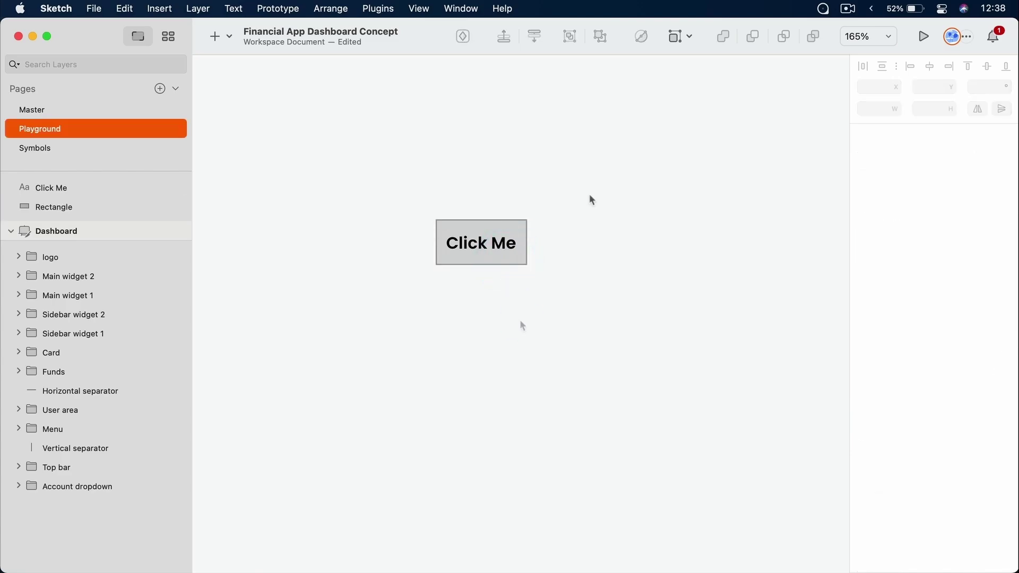
Move the Click Me text and rectangle up and group them into one button
left_click_drag(589, 197, 336, 330)
left_click_drag(482, 246, 481, 151)
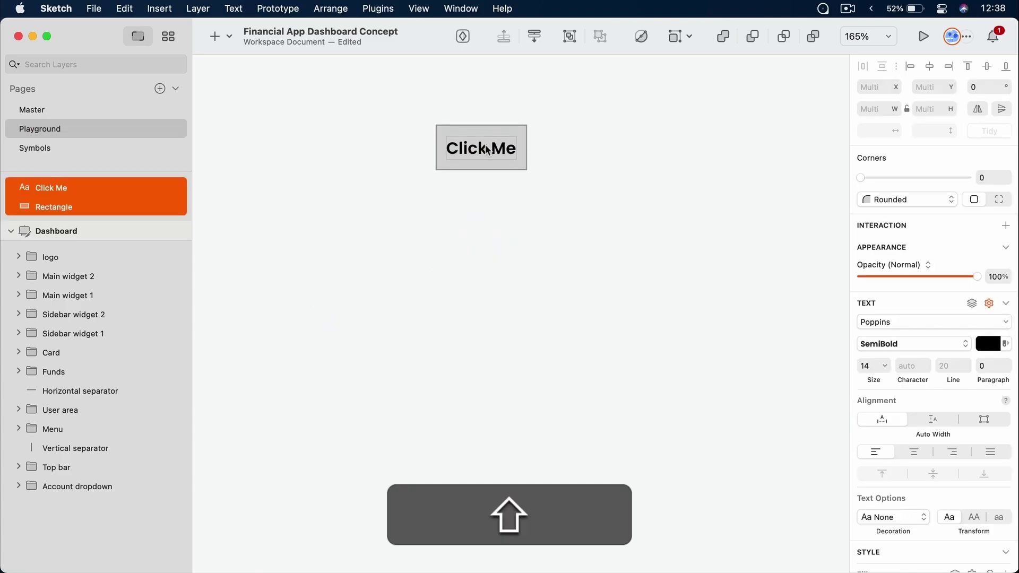
left_click(484, 246)
left_click_drag(563, 100, 371, 230)
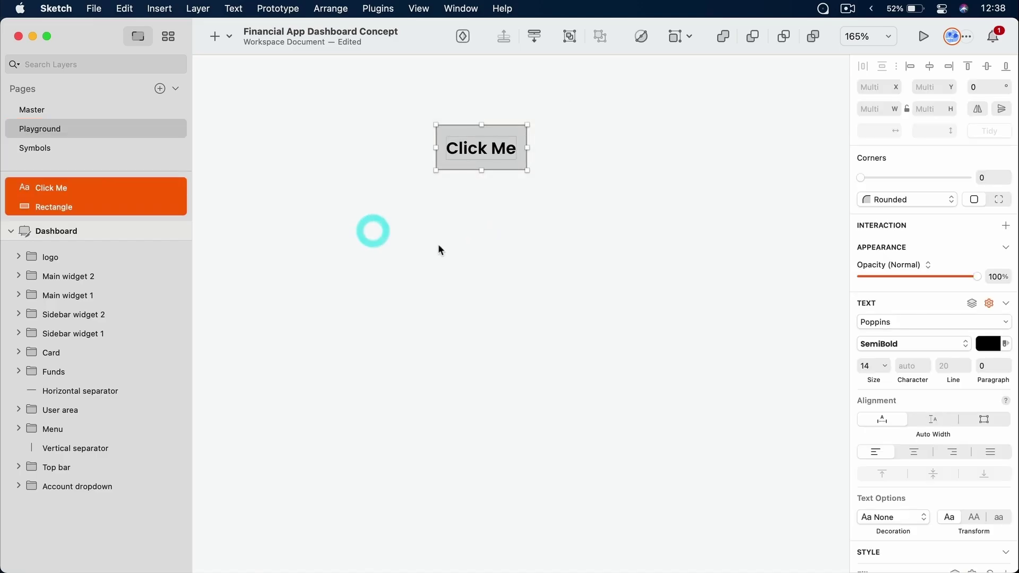
key("super+d")
left_click_drag(499, 159, 497, 322)
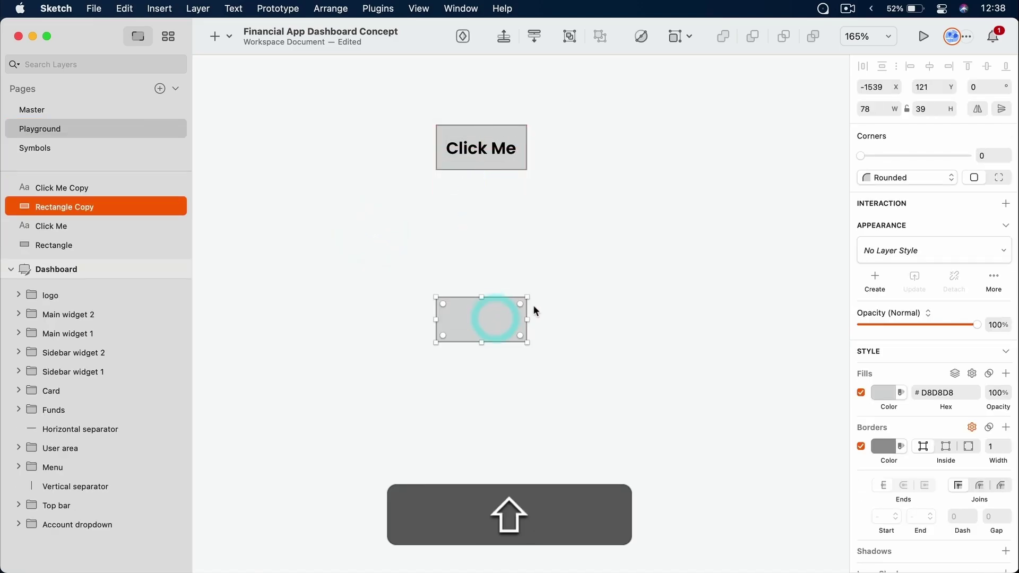
key("Delete")
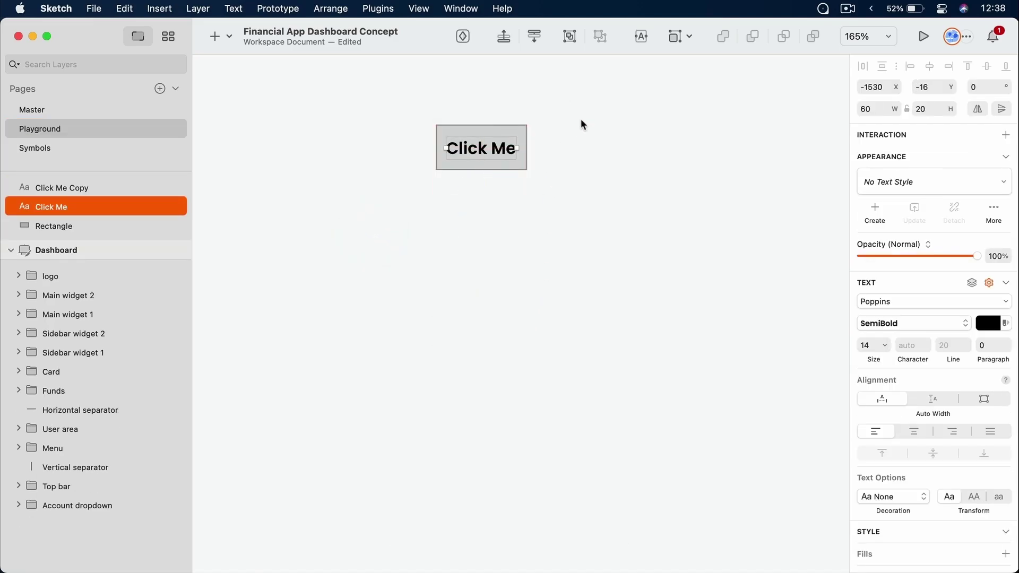
left_click_drag(582, 122, 364, 193)
key("super+g")
Duplicate the button below and change the copy's label to 'Send Message'
key("super+d")
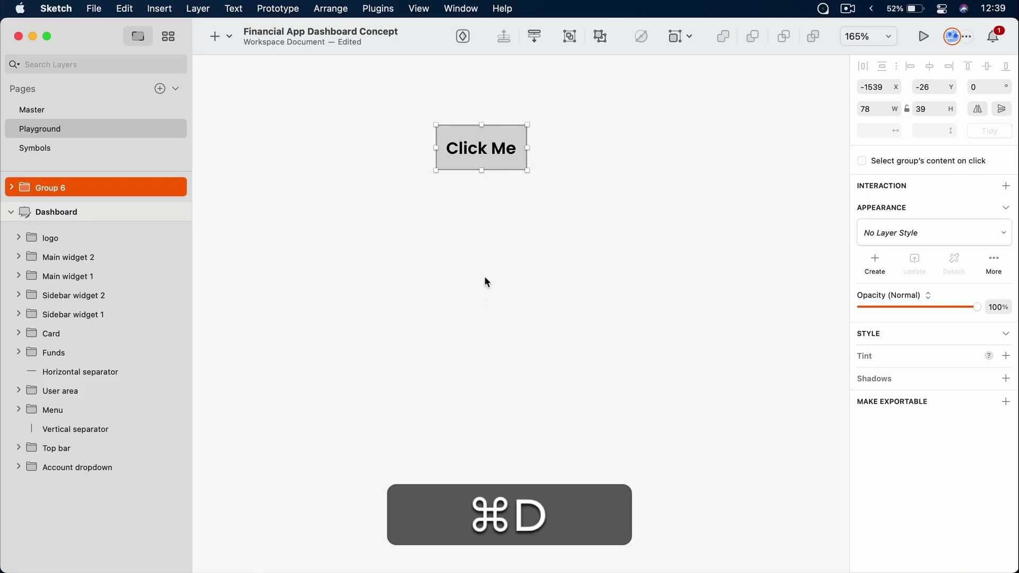
left_click_drag(484, 158, 492, 301)
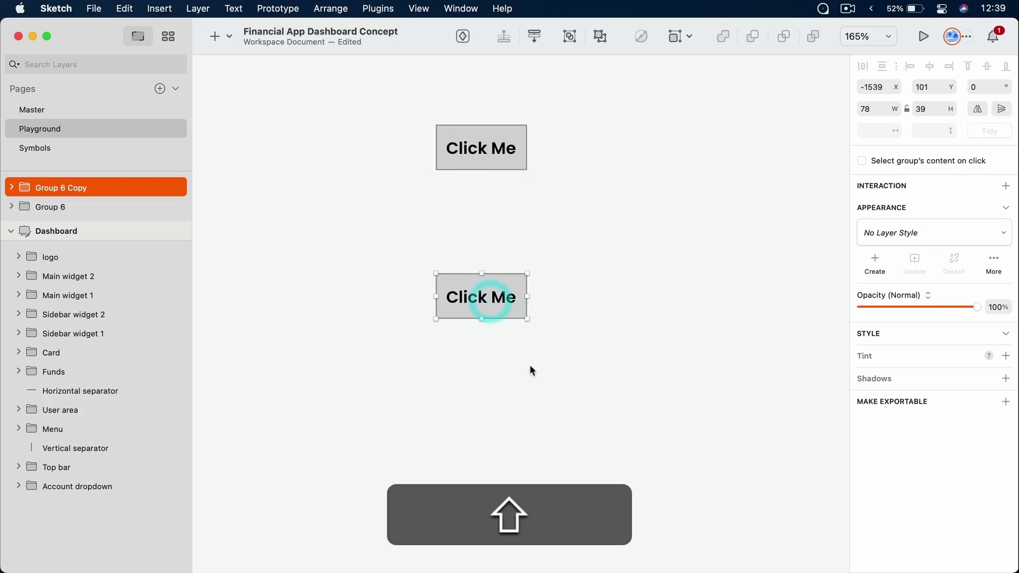
left_click(483, 298, "super")
double_click(478, 298)
key("super+a")
type("S")
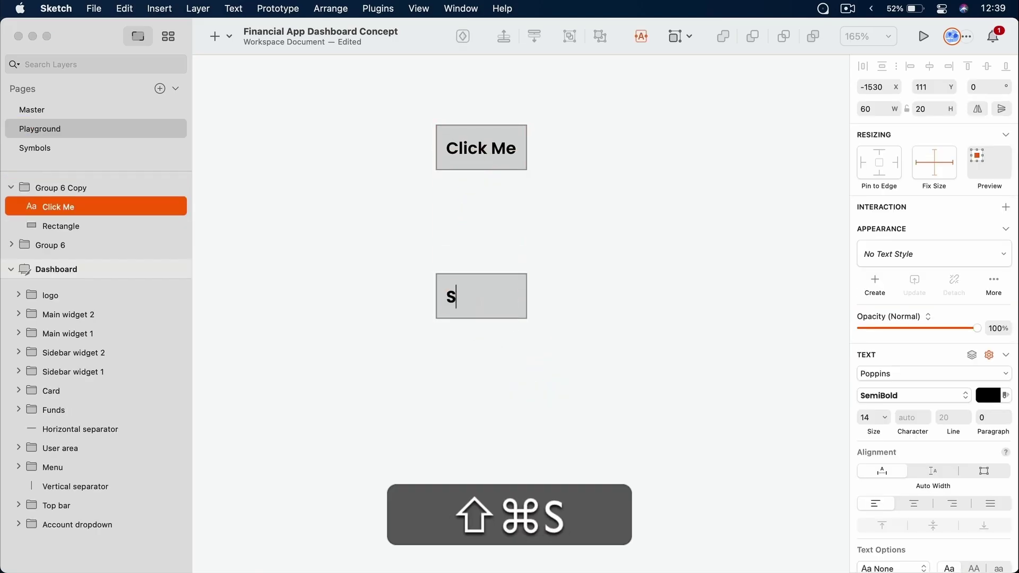
type("end Message")
left_click(542, 371)
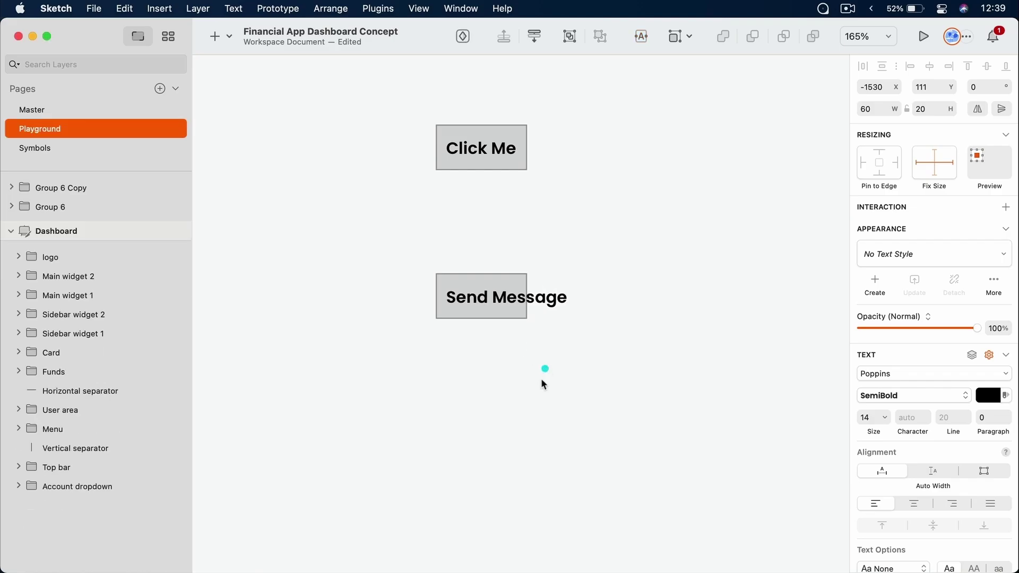
left_click(525, 427)
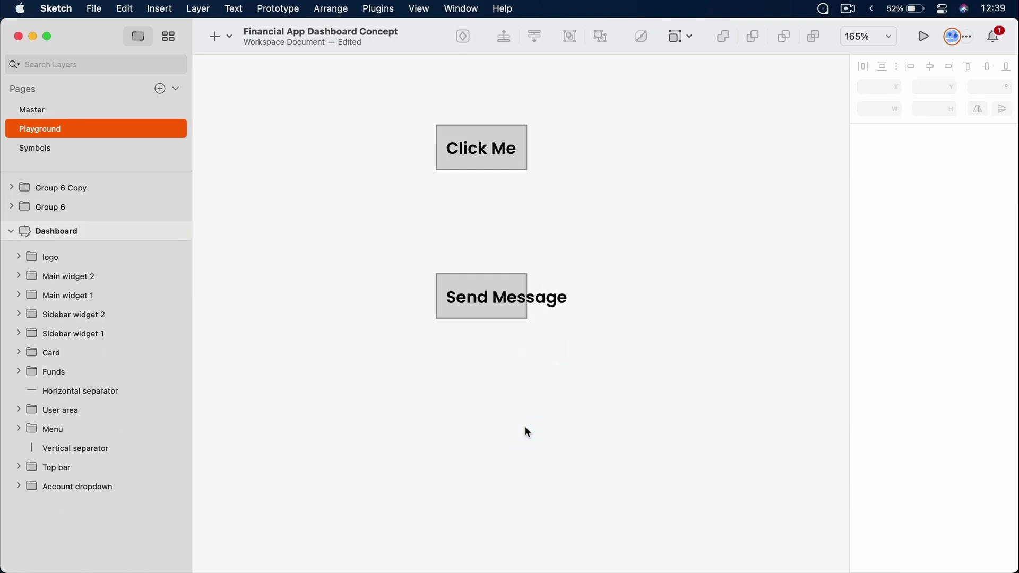
left_click(488, 313, "super")
Widen the Send Message rectangle, then trim it to 122 px for 9 px side padding like Click Me
left_click_drag(527, 296, 583, 295)
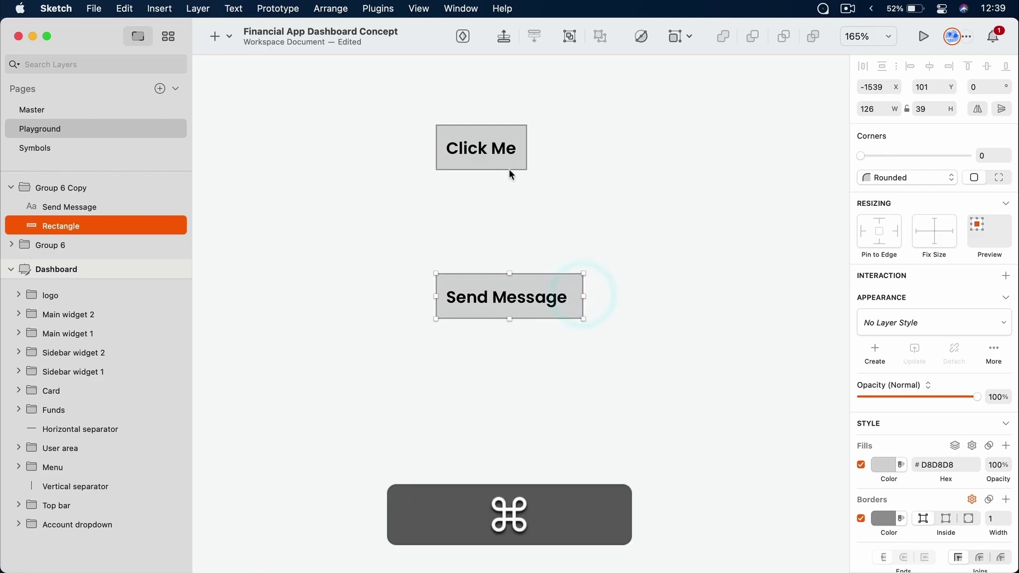
left_click(502, 153, "super")
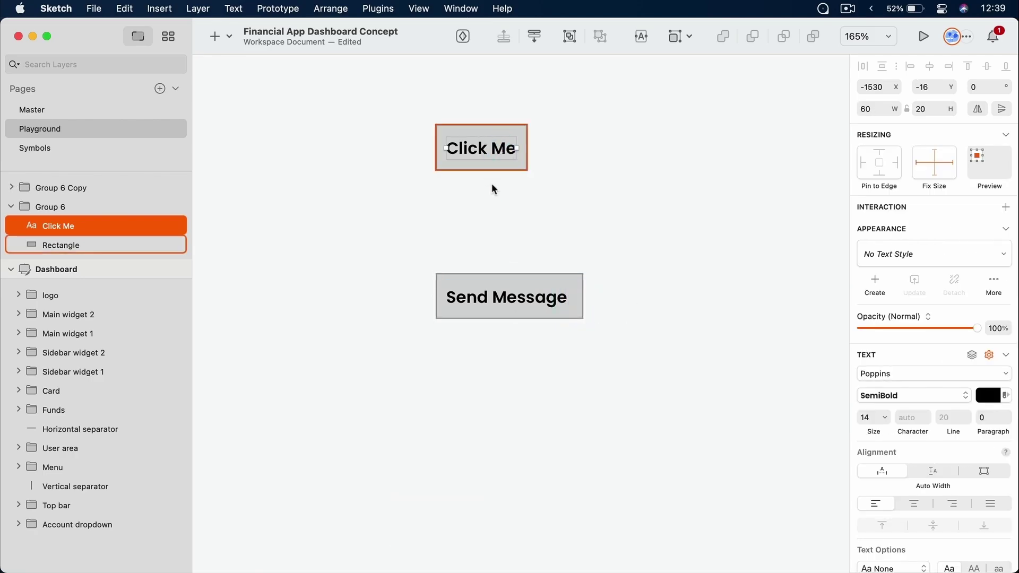
key("alt")
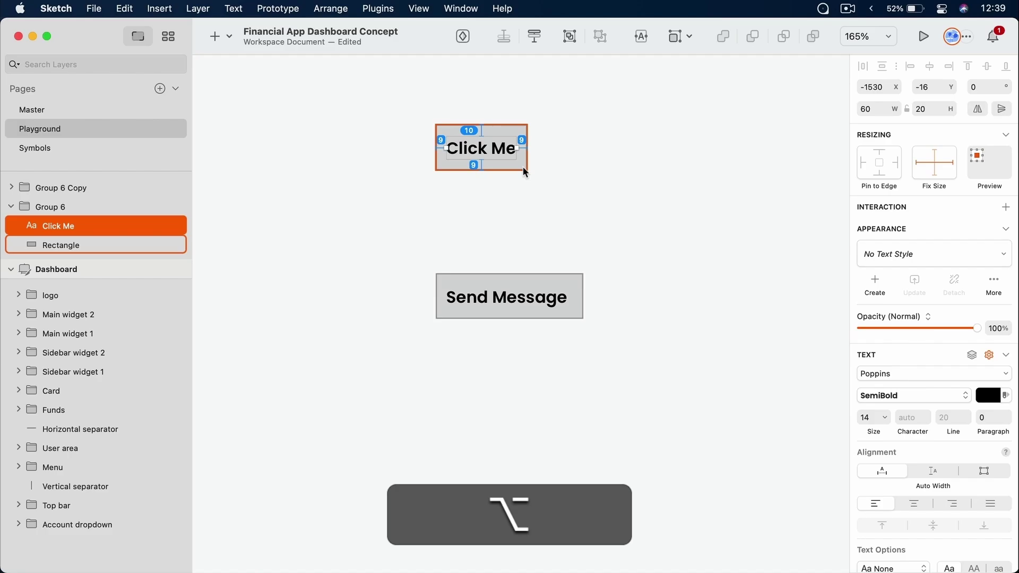
left_click(575, 303, "super")
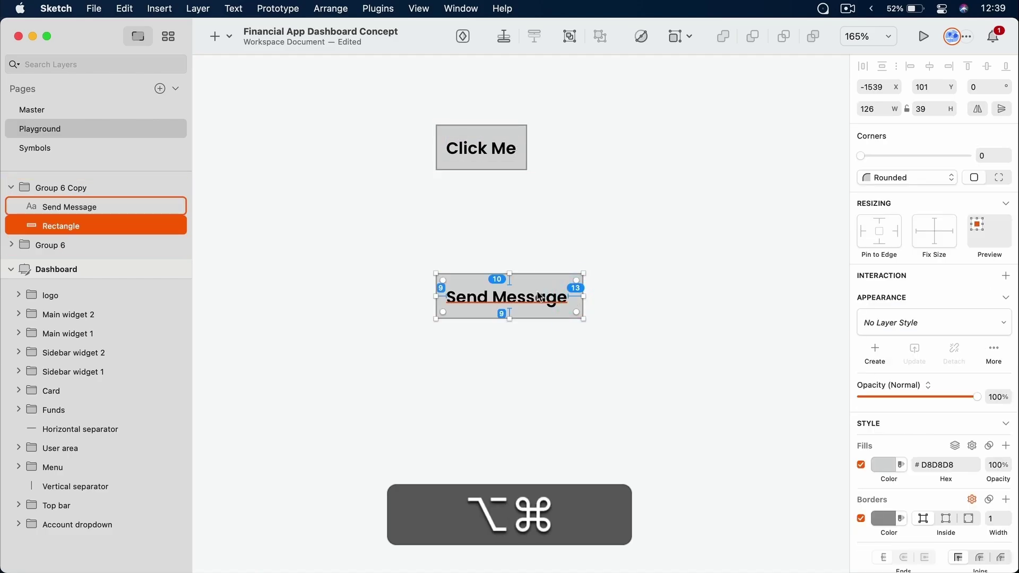
key("super+alt+Left")
key("super+Left")
key("super+Left")
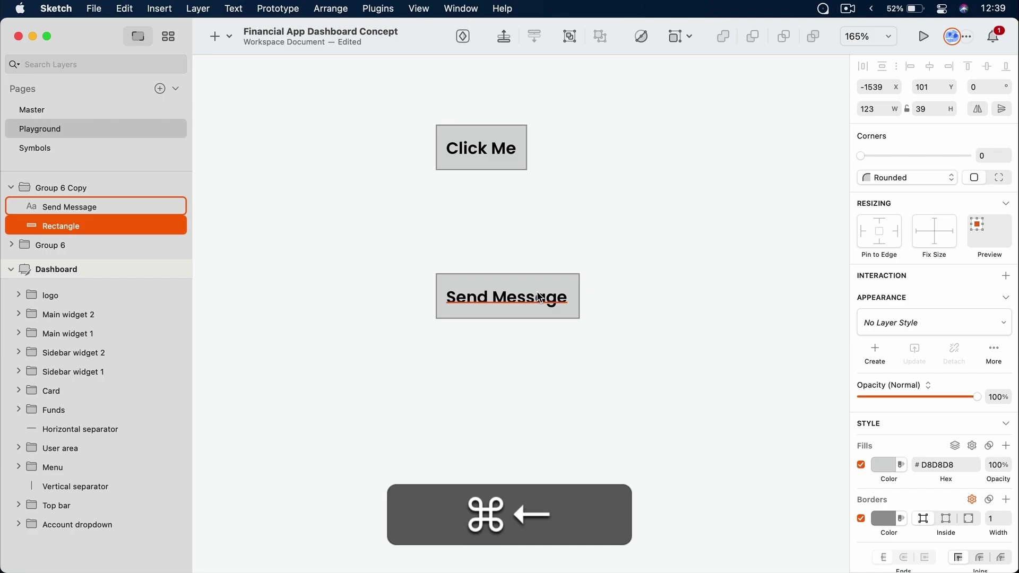
key("super+alt+Left")
key("super+alt+Left")
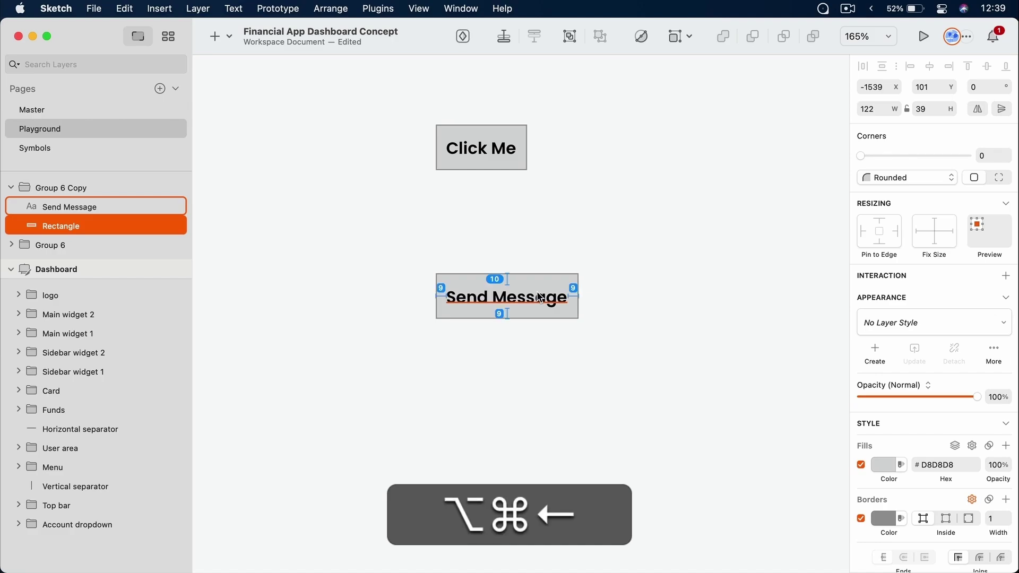
left_click(550, 364)
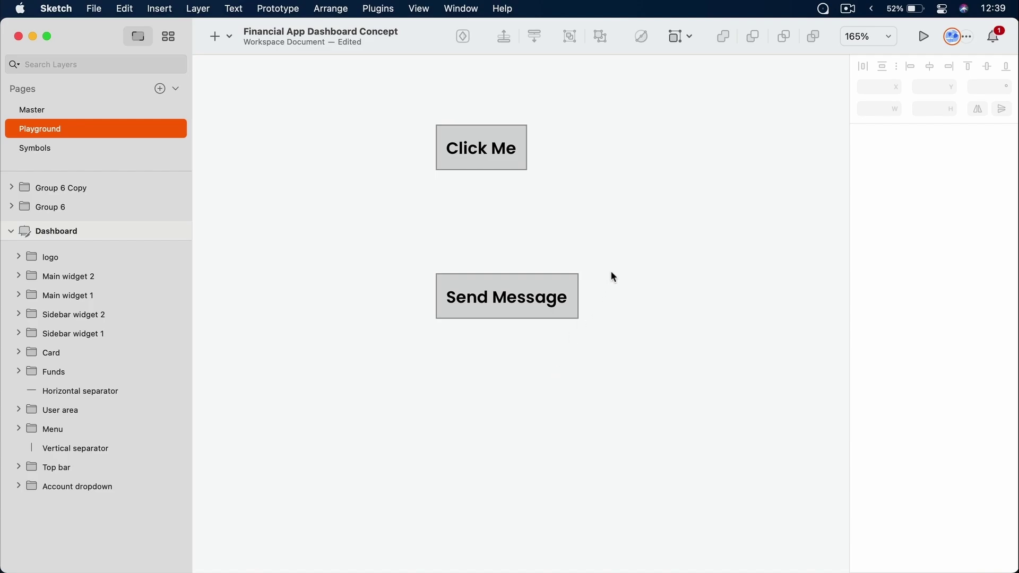
Delete the Send Message button and select the Click Me button group
left_click(581, 275)
key("BackSpace")
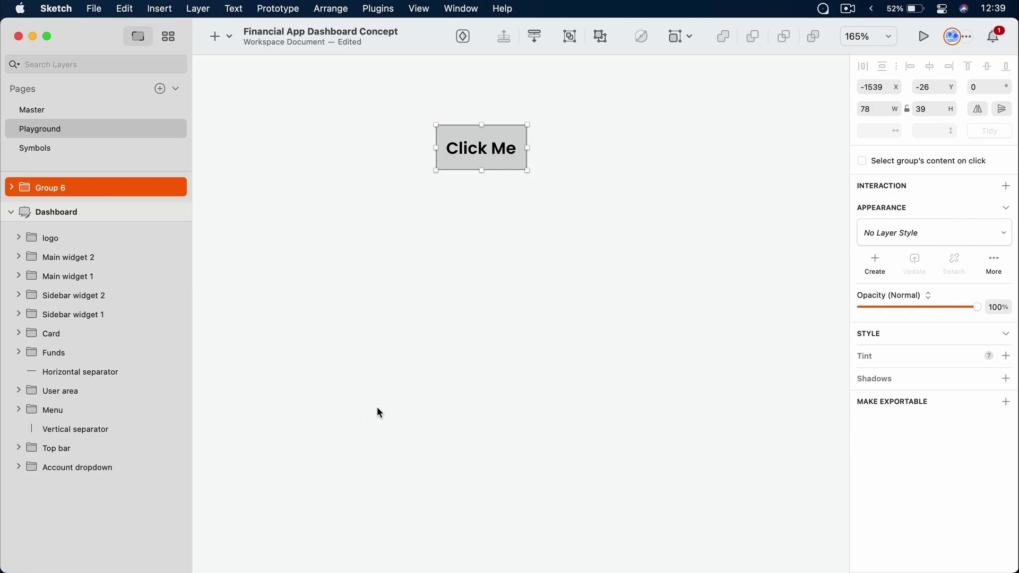
left_click(614, 99)
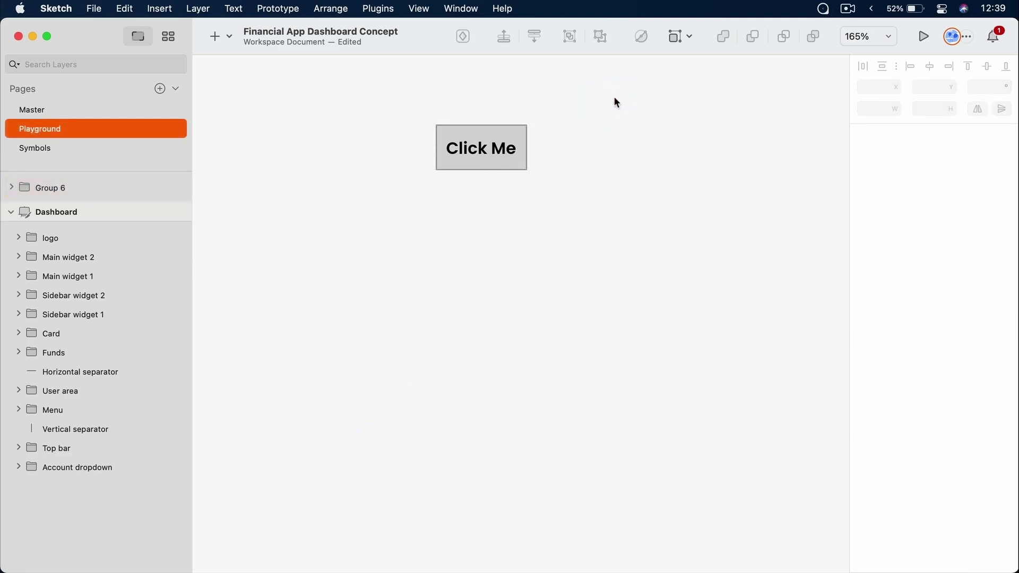
left_click_drag(614, 96, 359, 248)
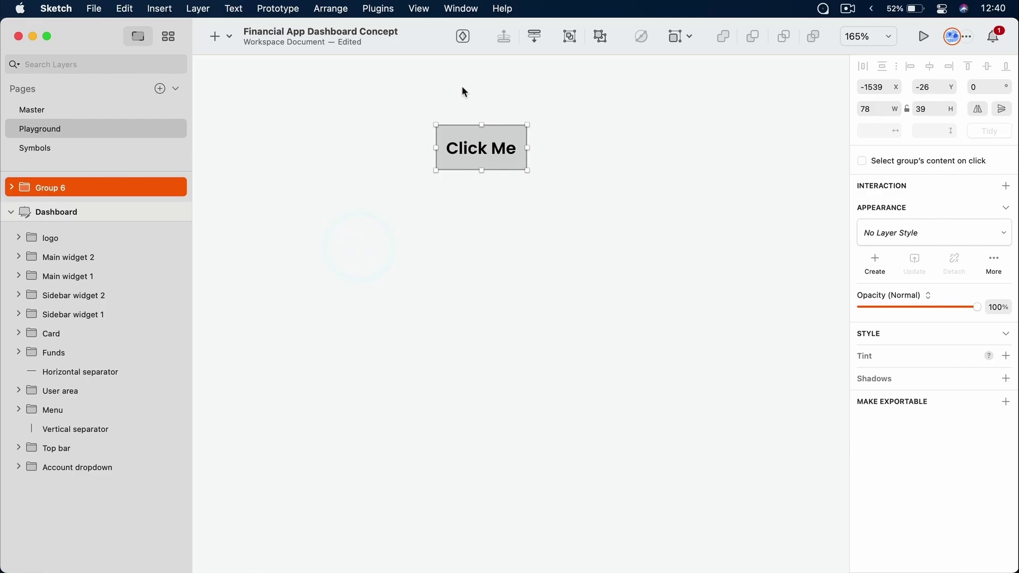
Create a symbol named 'Test' from the button with Horizontally Center Layout
left_click(470, 36)
type("Test")
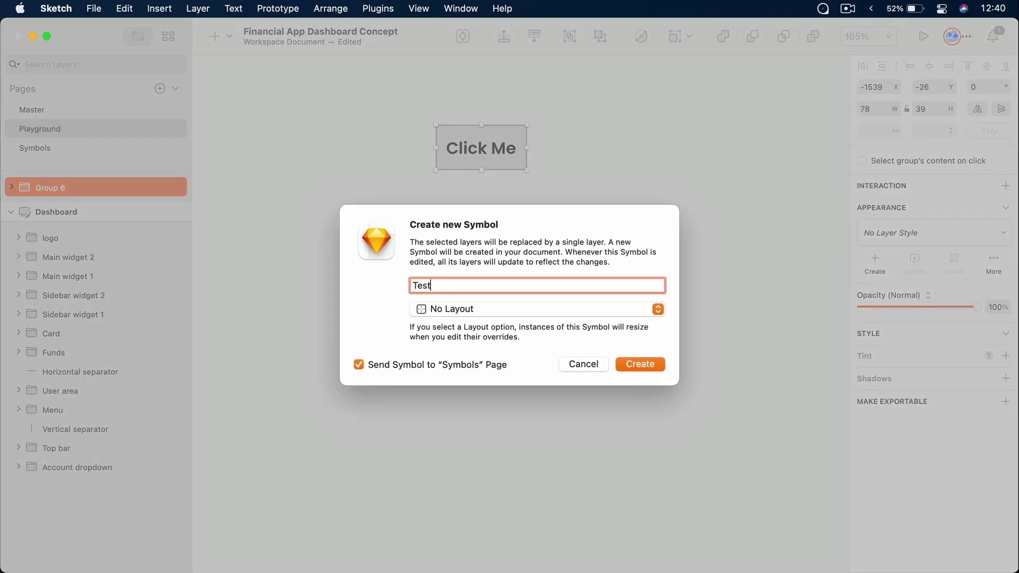
left_click(463, 308)
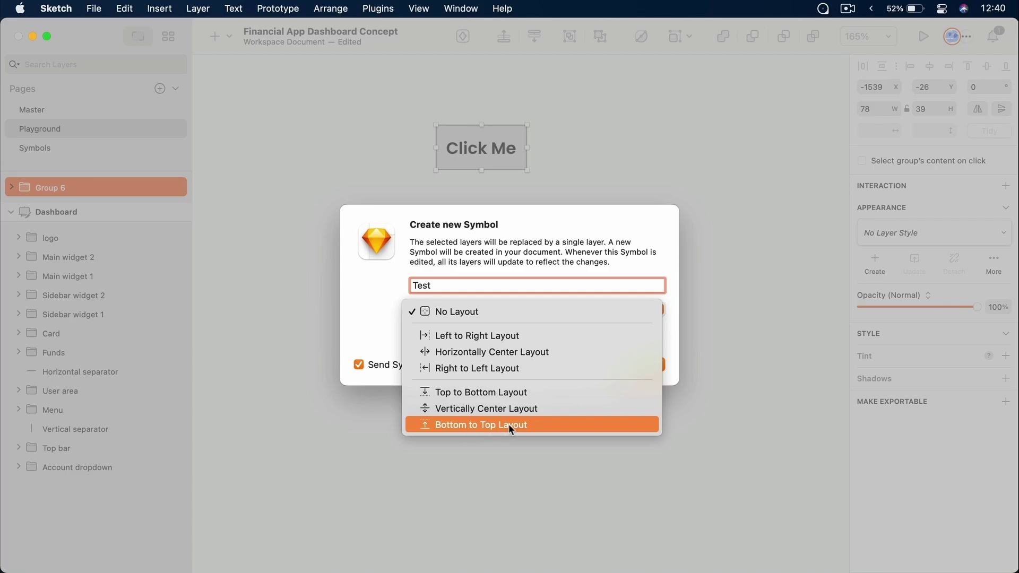
left_click(502, 352)
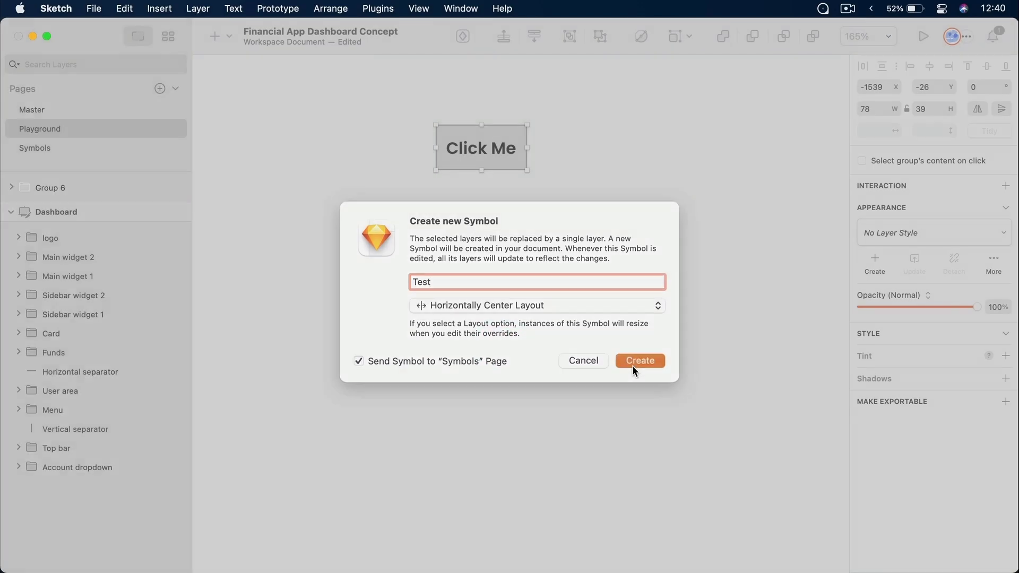
left_click(632, 365)
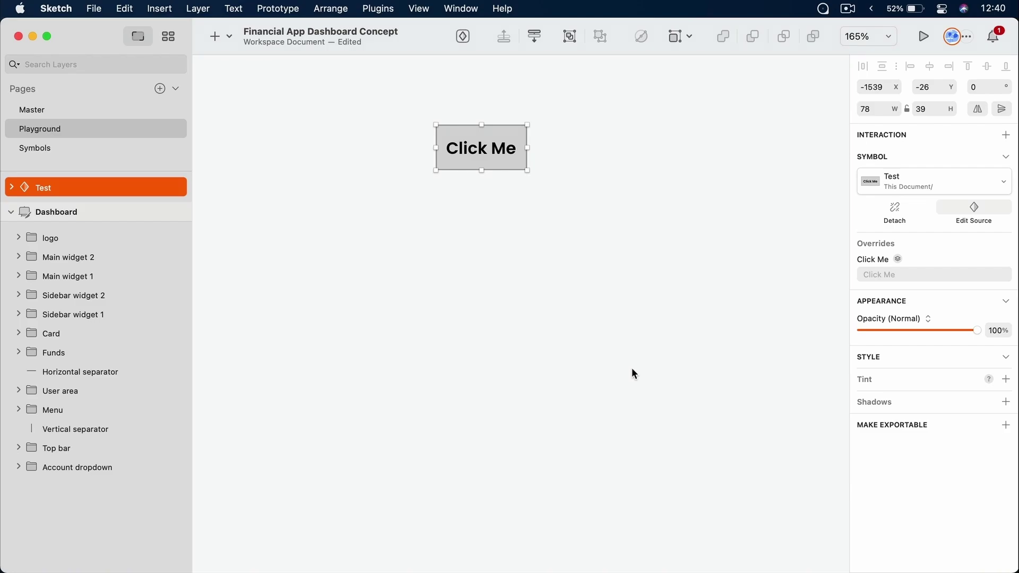
Duplicate the Test symbol instance and place the copy directly below the original
left_click(505, 172)
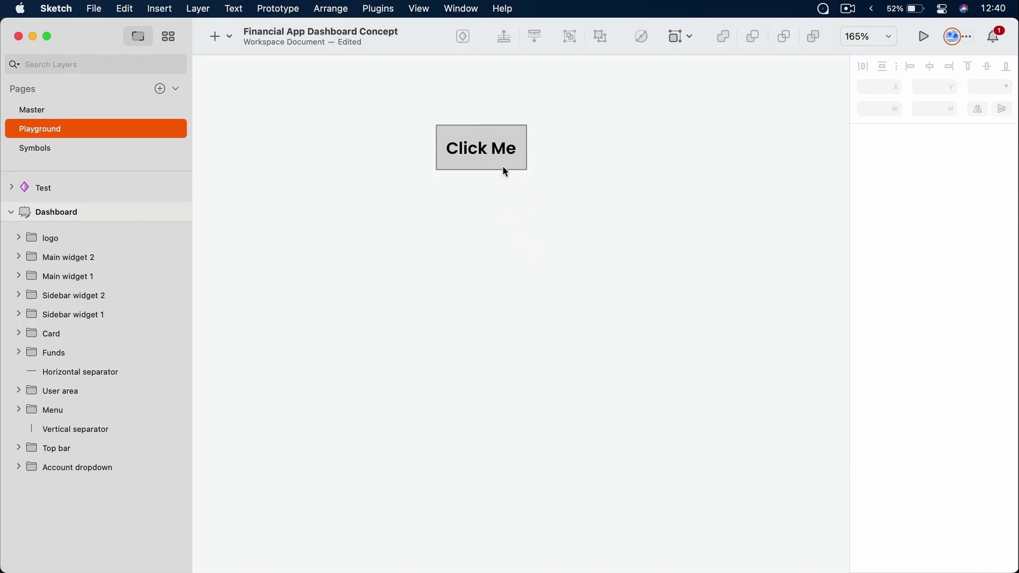
left_click(486, 151)
key("cmd+d")
left_click_drag(486, 152, 495, 265)
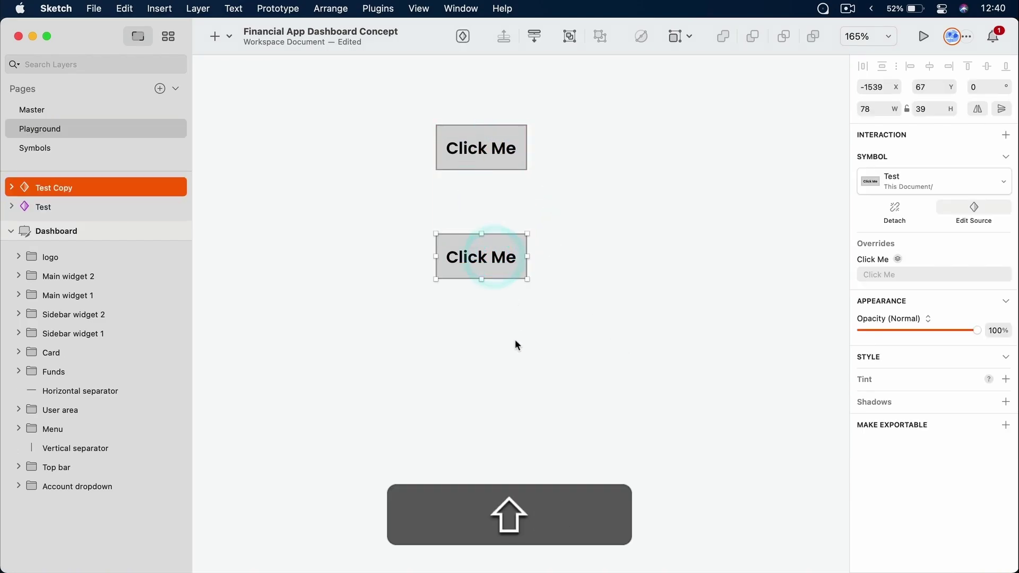
left_click(518, 345)
left_click(489, 255)
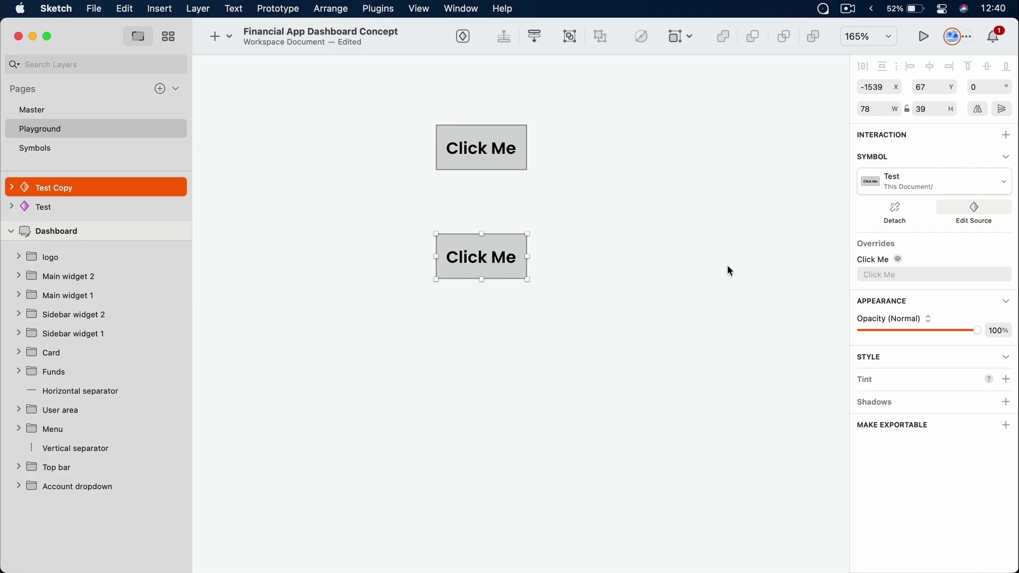
Override the copy's label to 'Send Message' so it auto-sizes to 122 px wide
left_click(926, 274)
type("Send")
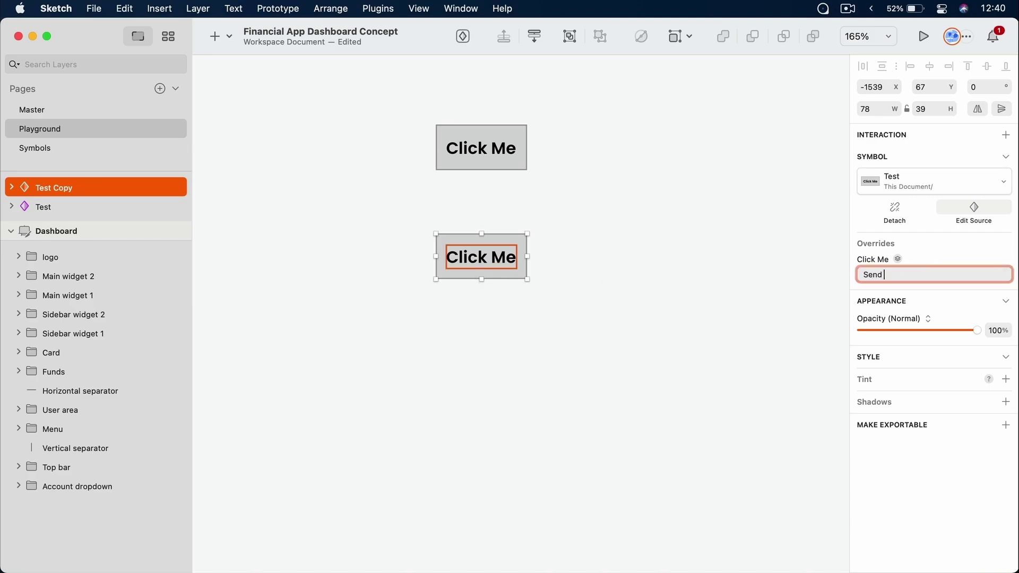
type(" Message")
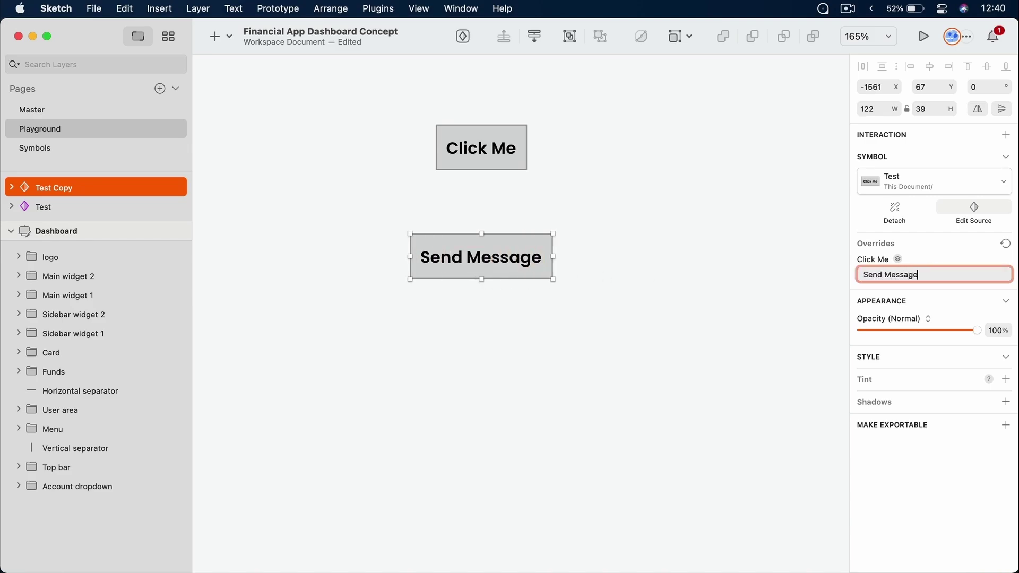
left_click(591, 348)
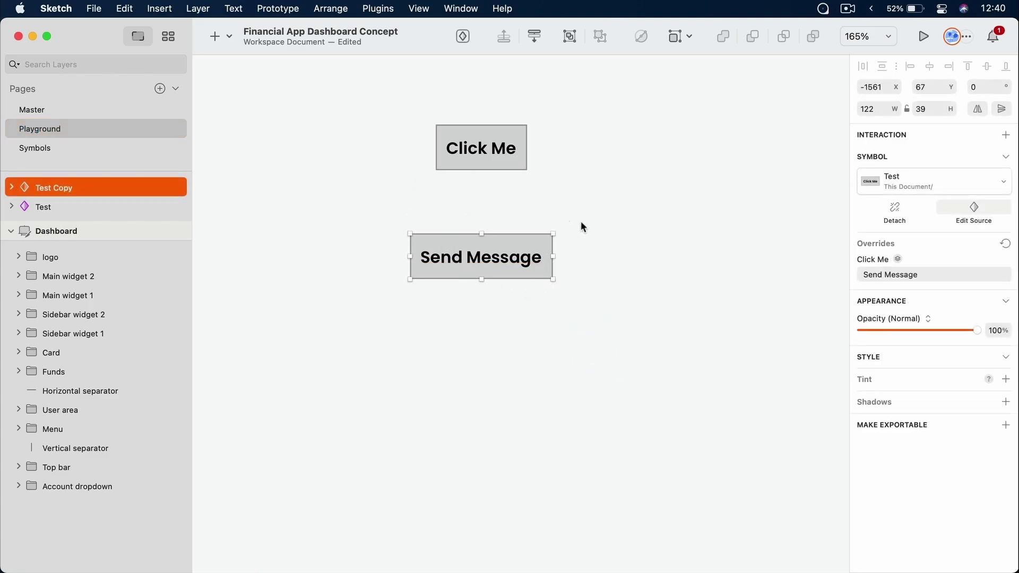
left_click(585, 319)
left_click(512, 260, "super")
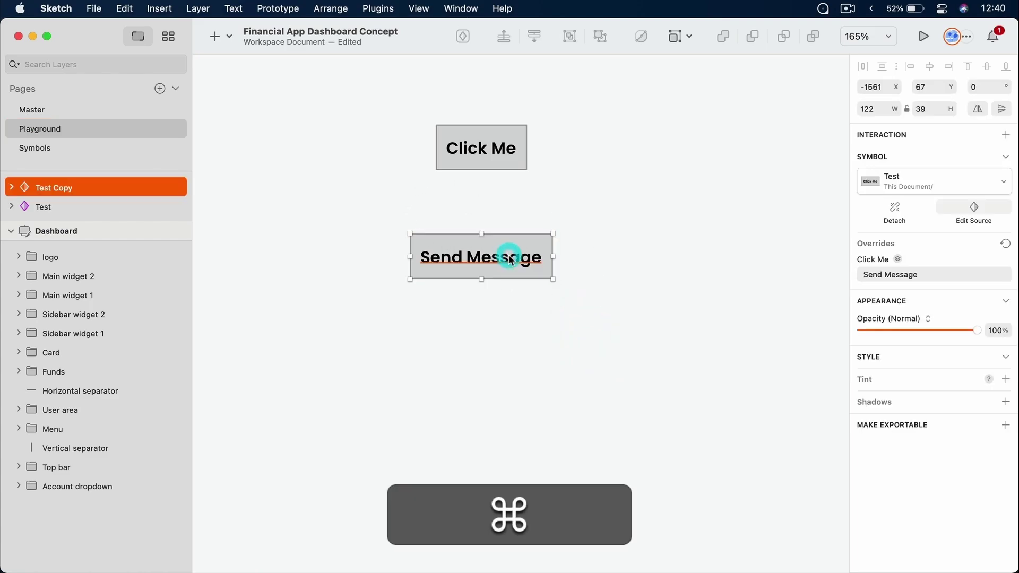
left_click(525, 256, "super")
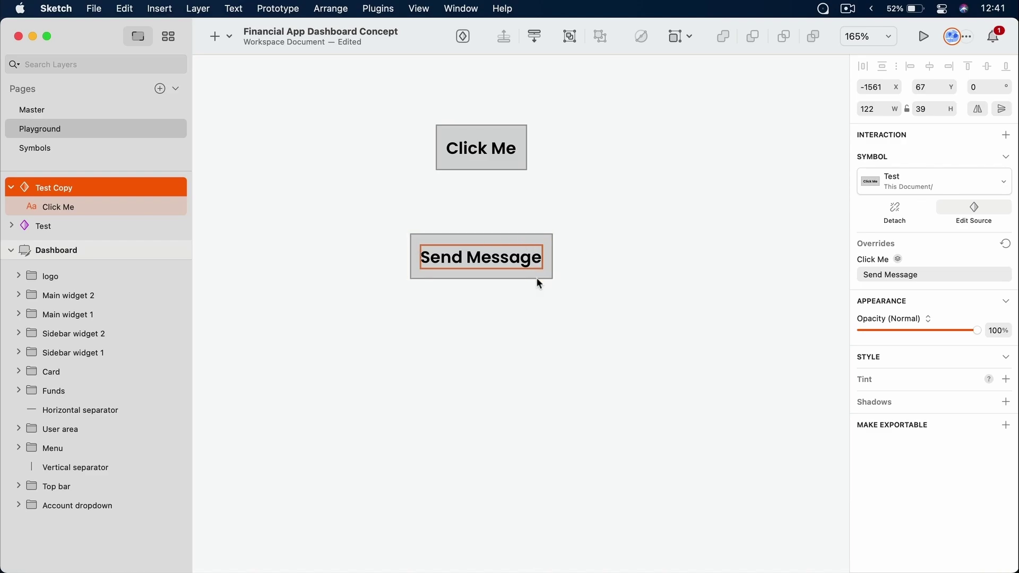
left_click(563, 282)
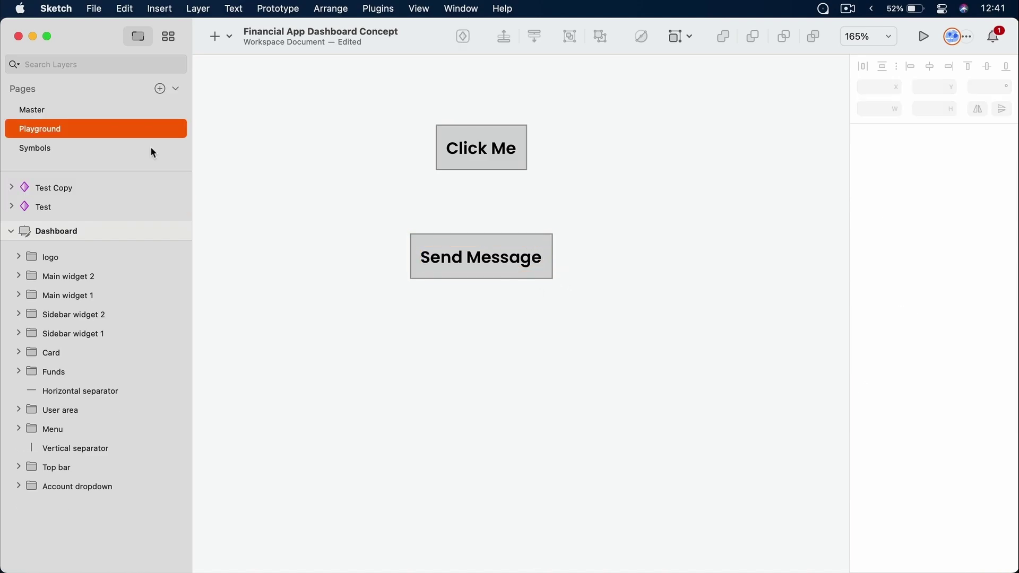
Locate the Test symbol source on the Symbols page, then reselect the Send Message button
left_click(32, 148)
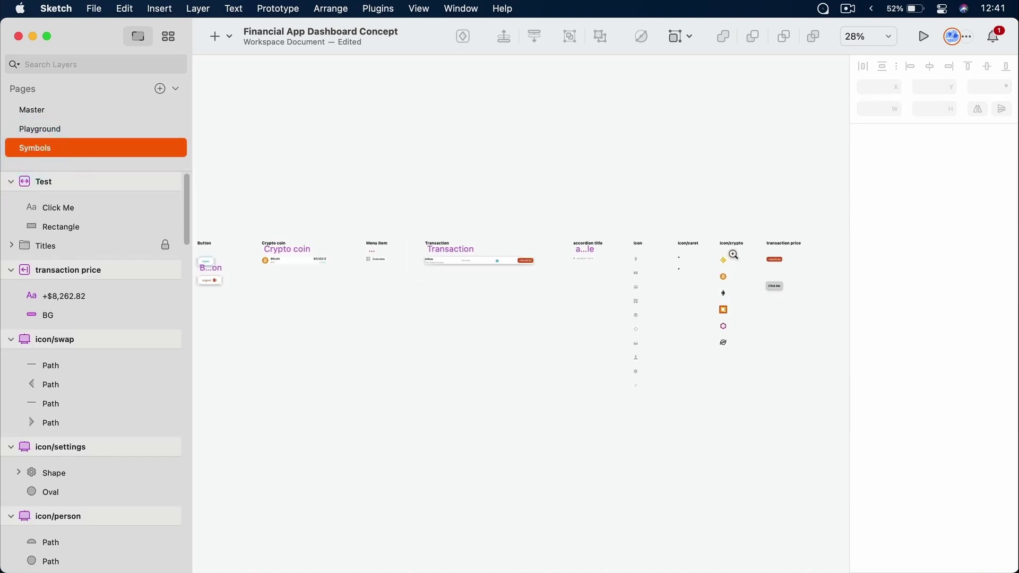
left_click_drag(734, 255, 816, 321)
left_click(468, 255)
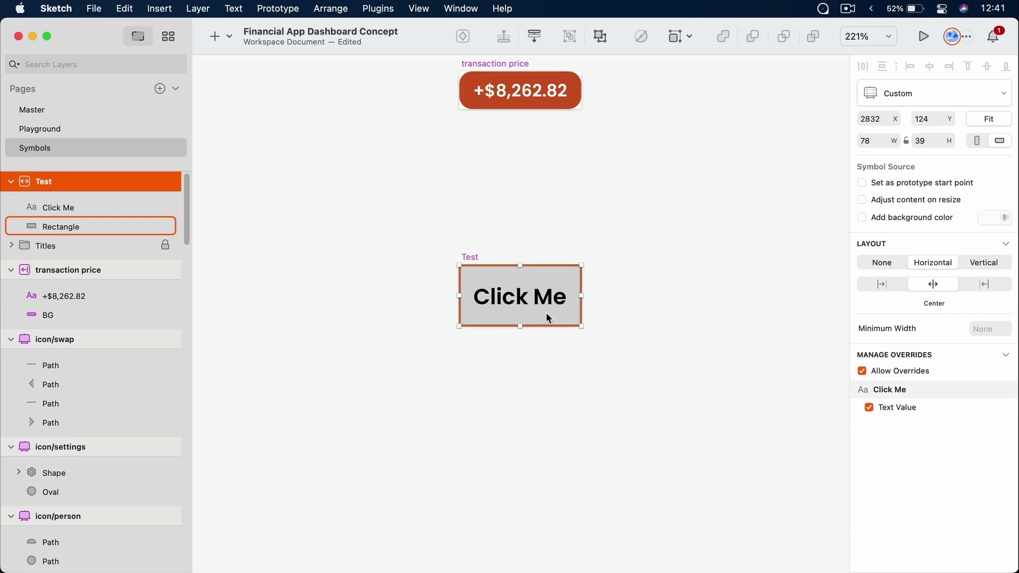
left_click(69, 127)
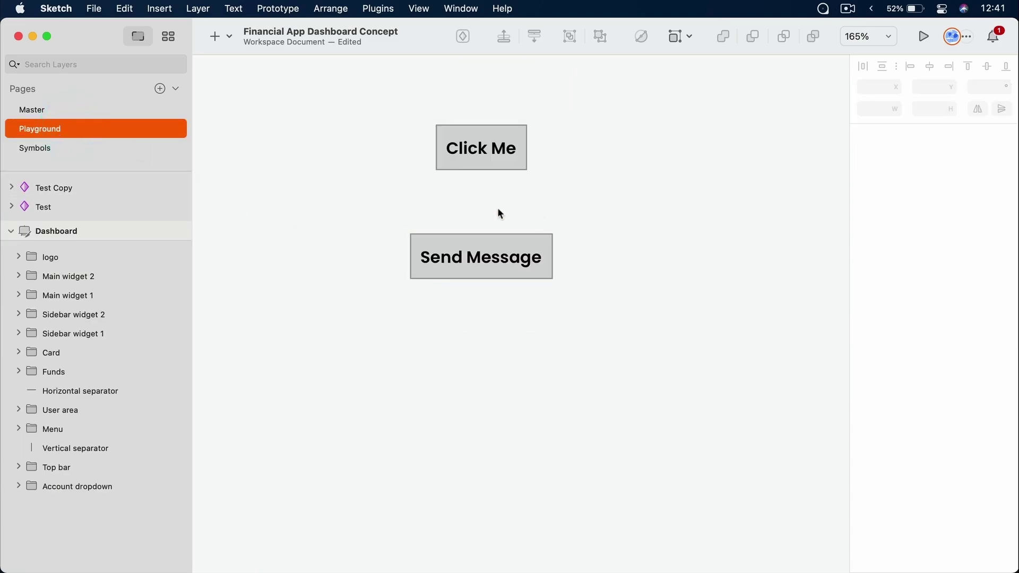
left_click(513, 267, "super")
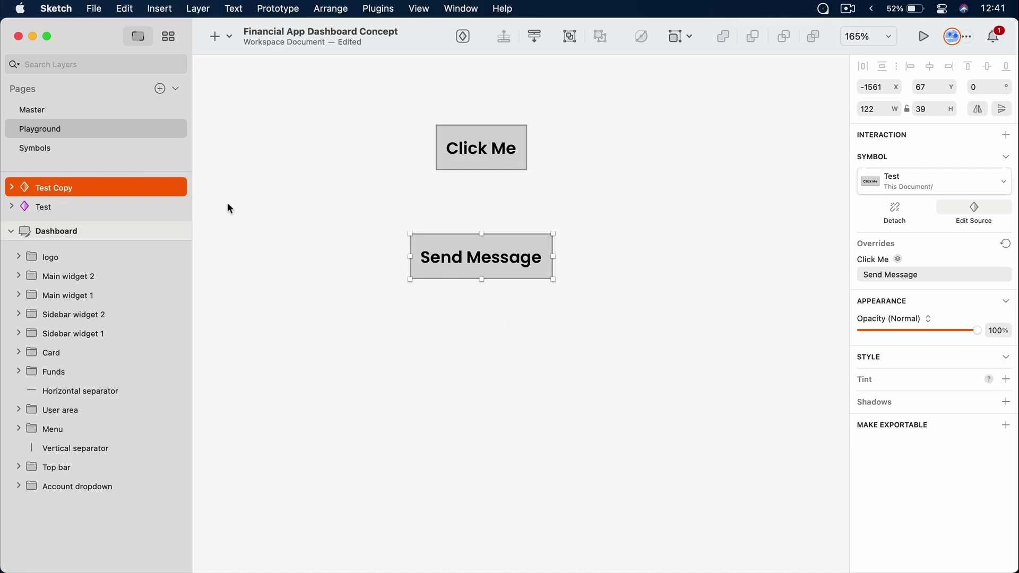
Set the Test symbol source's minimum width to 300 and return to the Playground page
left_click(101, 148)
left_click(614, 266)
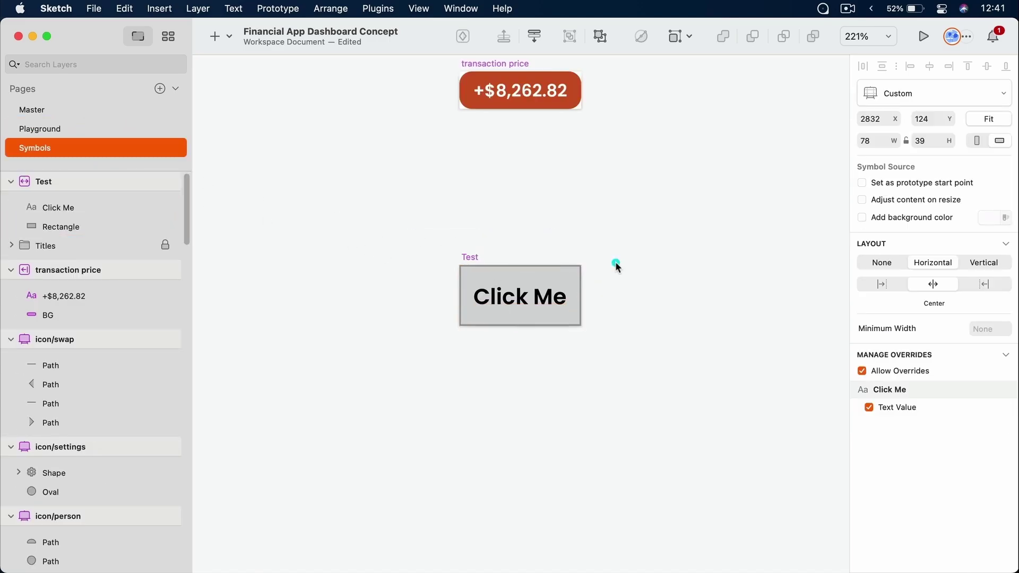
left_click(475, 253)
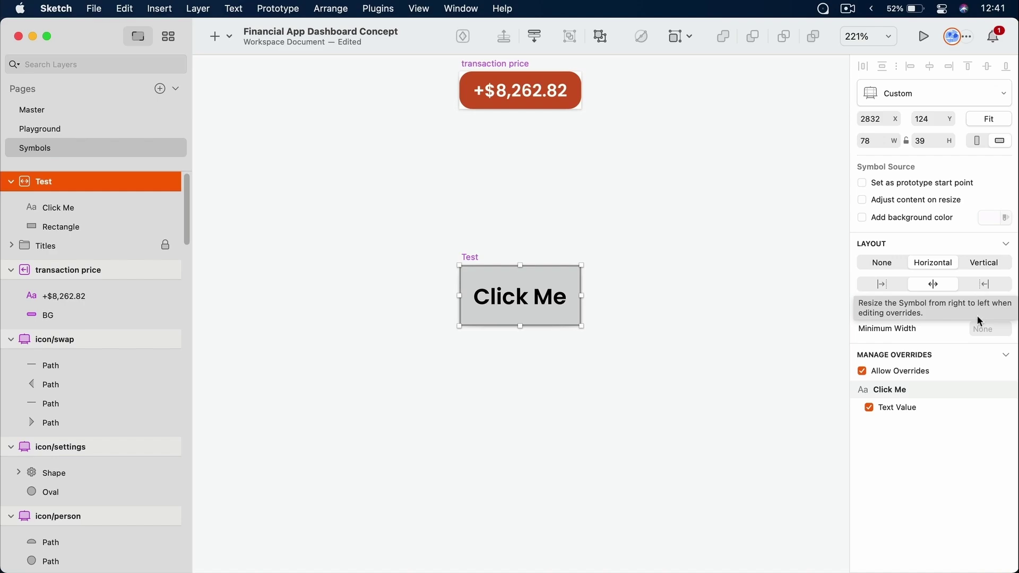
left_click(987, 329)
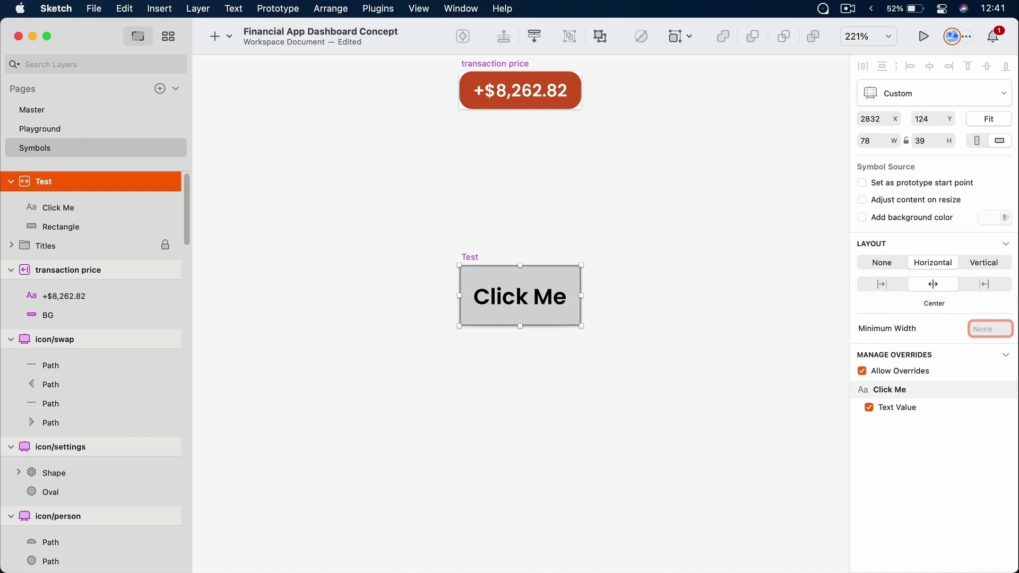
type("300")
key("Return")
left_click(87, 129)
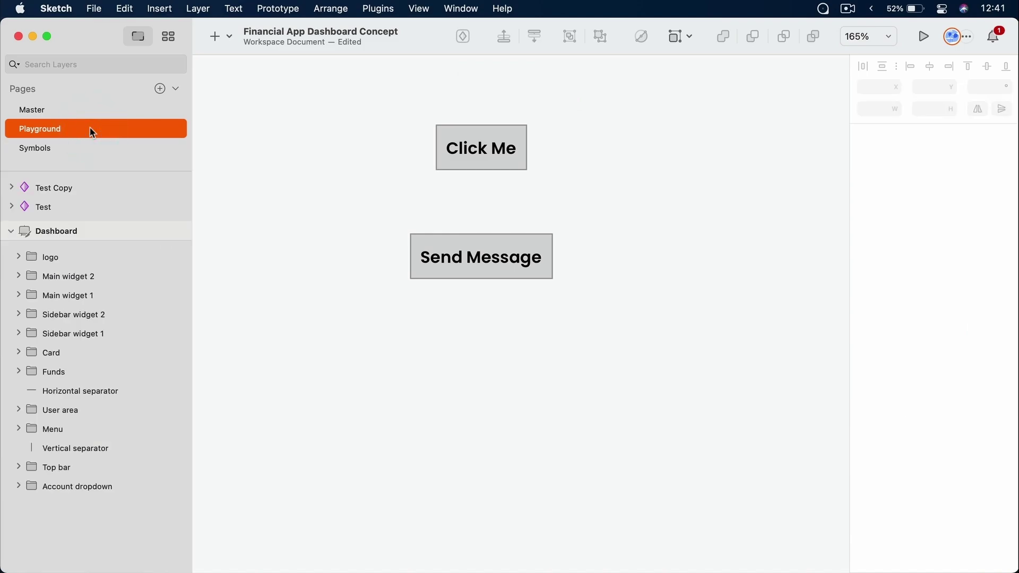
Refresh the Send Message button so it adopts the new 300 minimum width
left_click(459, 237)
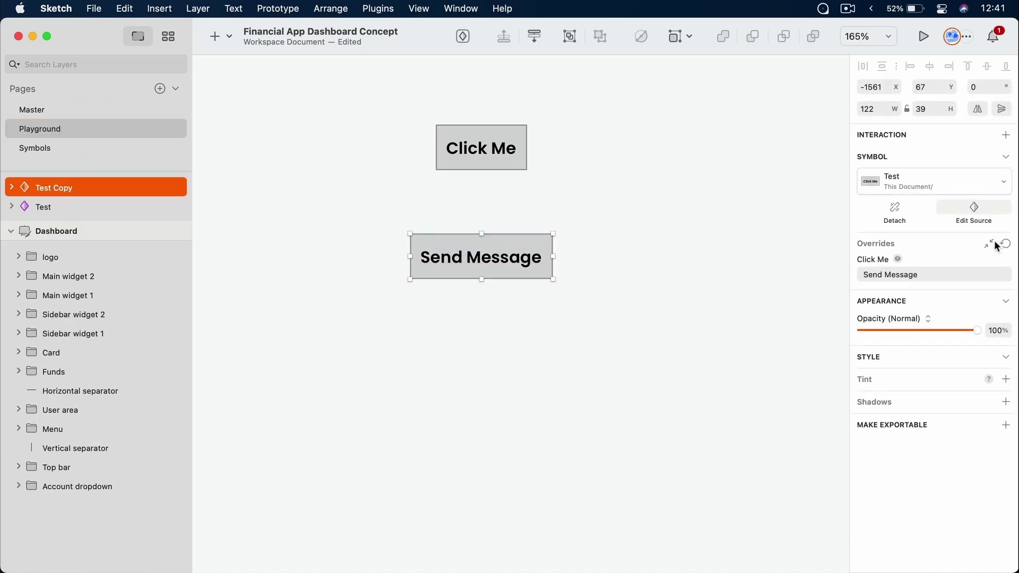
left_click(992, 243)
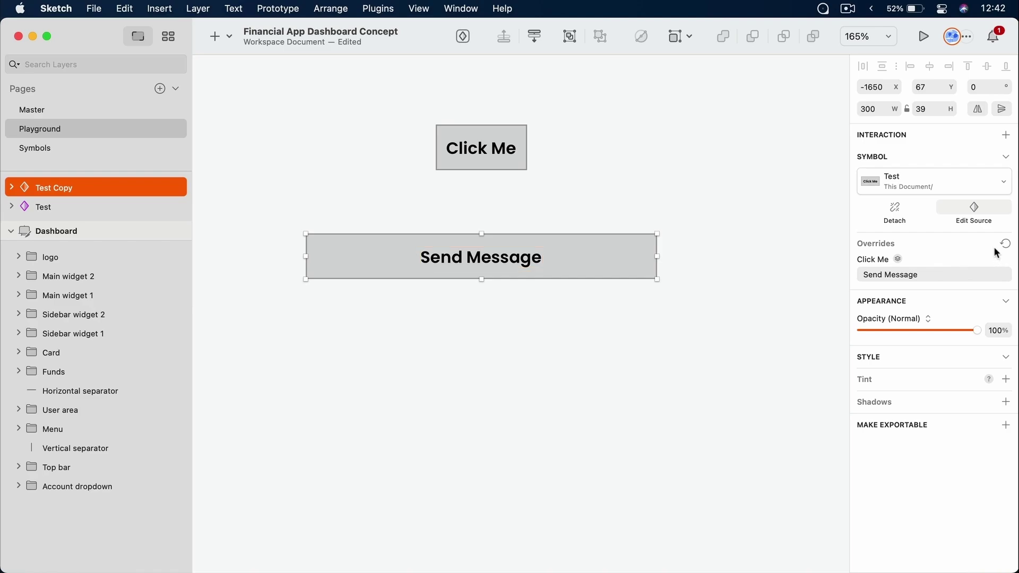
left_click(835, 112)
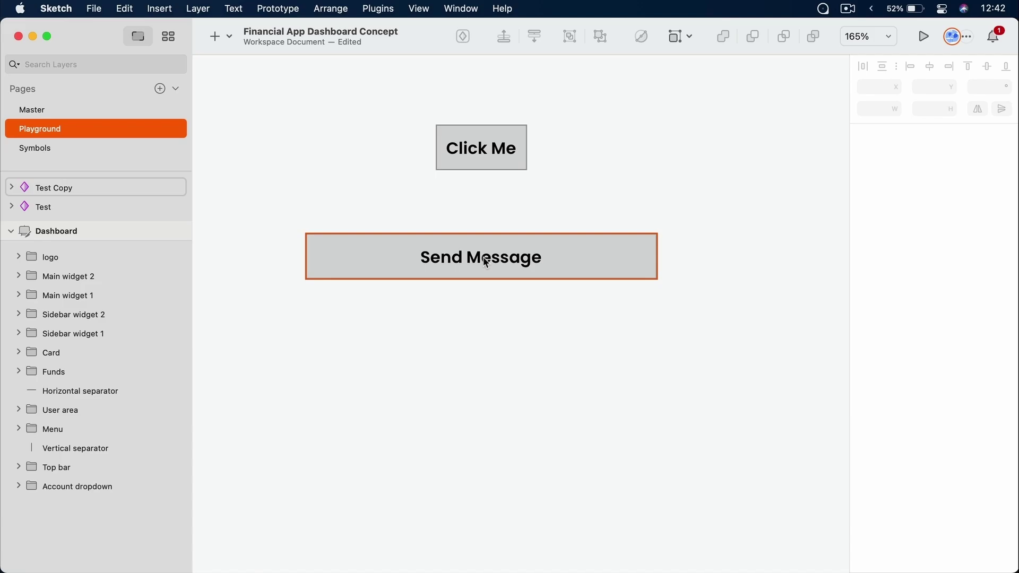
Delete both test buttons and zoom to fit the Dashboard artboard
left_click_drag(731, 123, 366, 332)
key("Delete")
key("super+1")
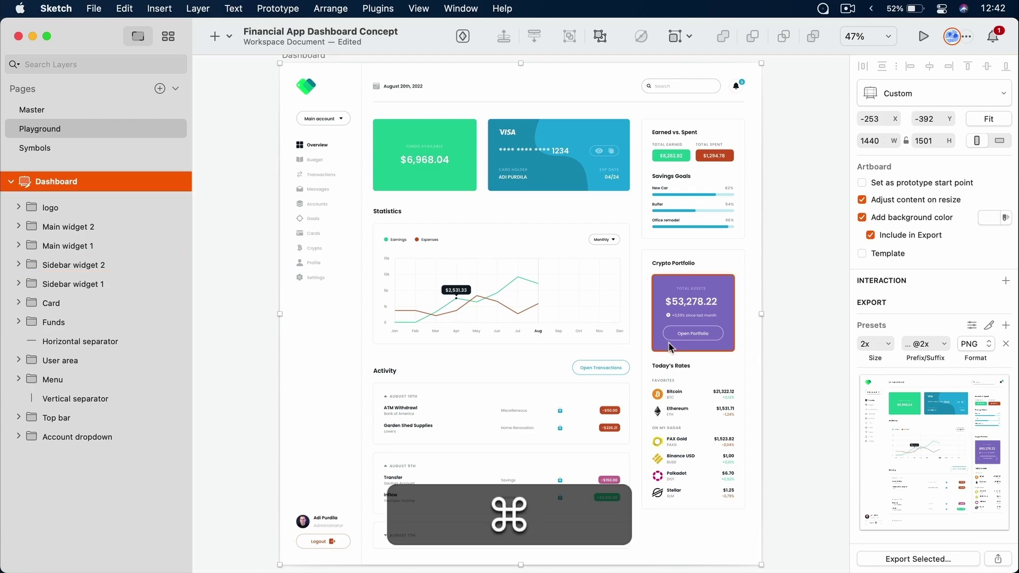
scroll(667, 347, "up", 2)
scroll(666, 349, "up", 2)
left_click_drag(667, 349, 660, 290)
scroll(579, 314, "up", 4)
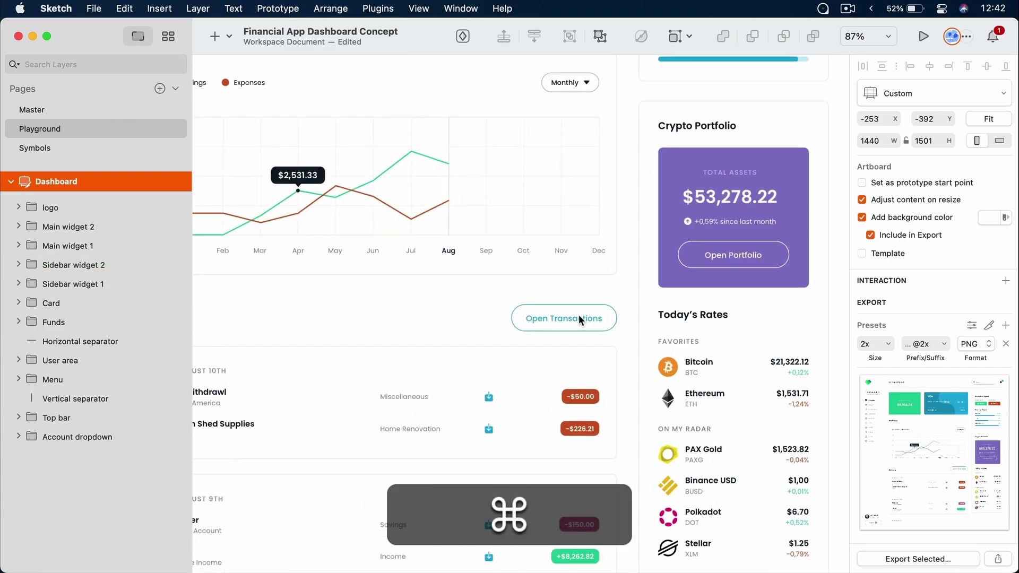
left_click(578, 321, "super")
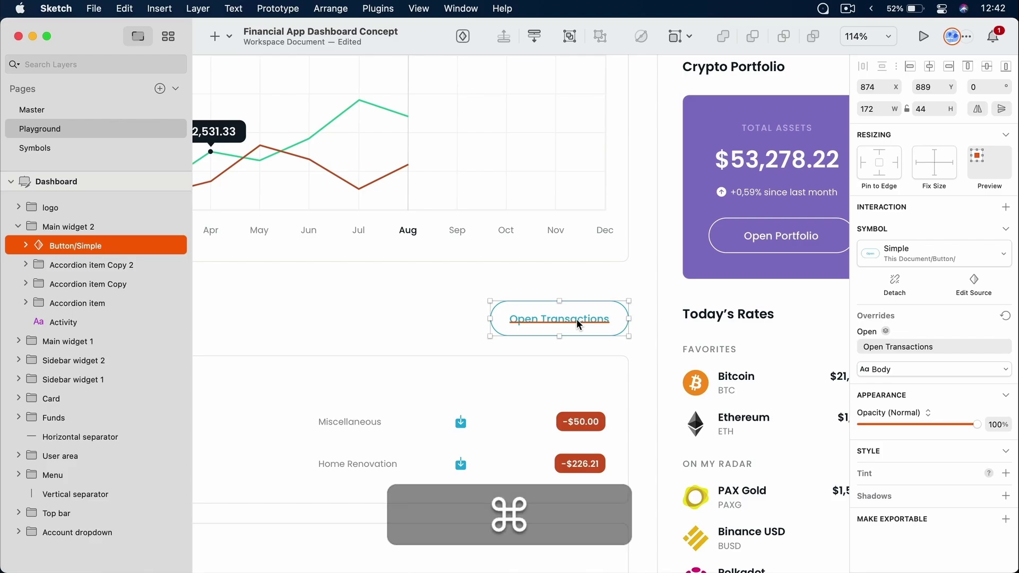
left_click(976, 284)
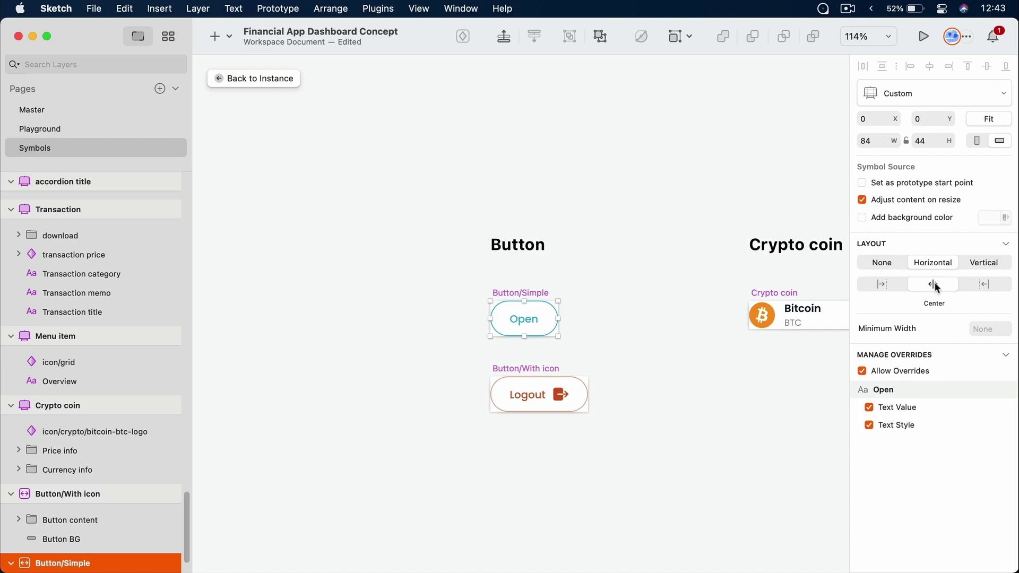
left_click(536, 368)
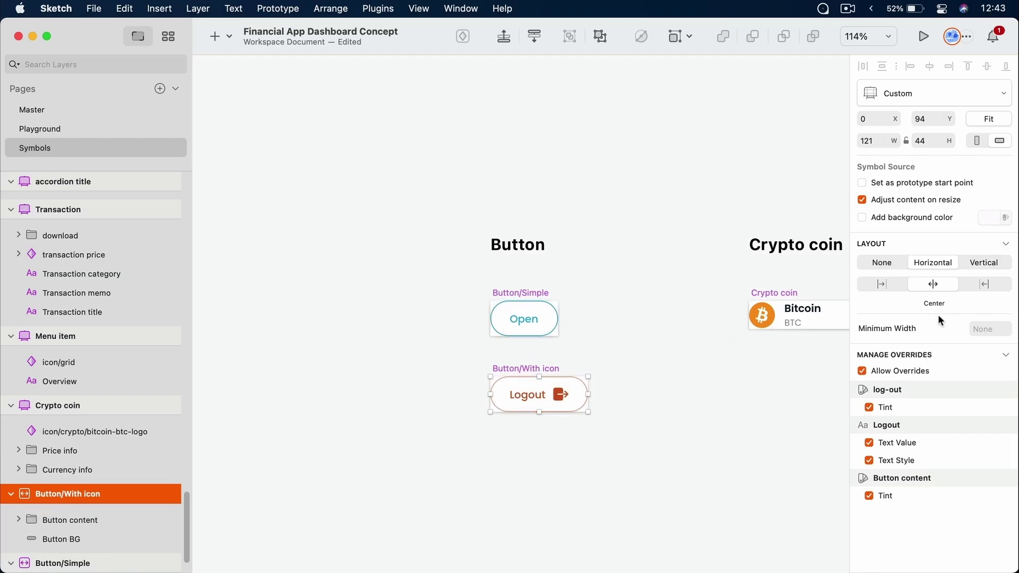
left_click(91, 129)
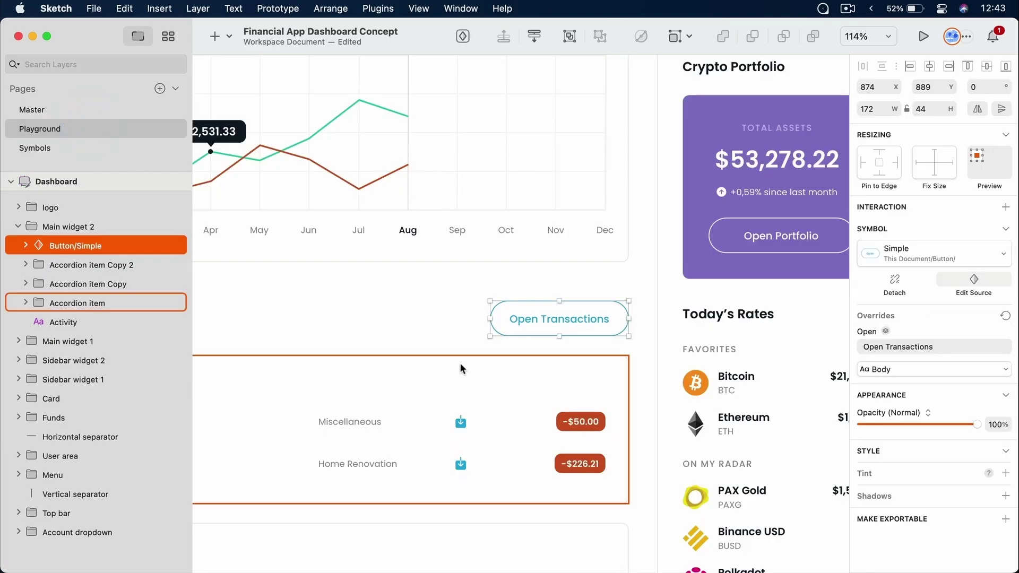
Append 'And Hello' to the Open Transactions button's label text
key("super")
left_click(594, 319, "super")
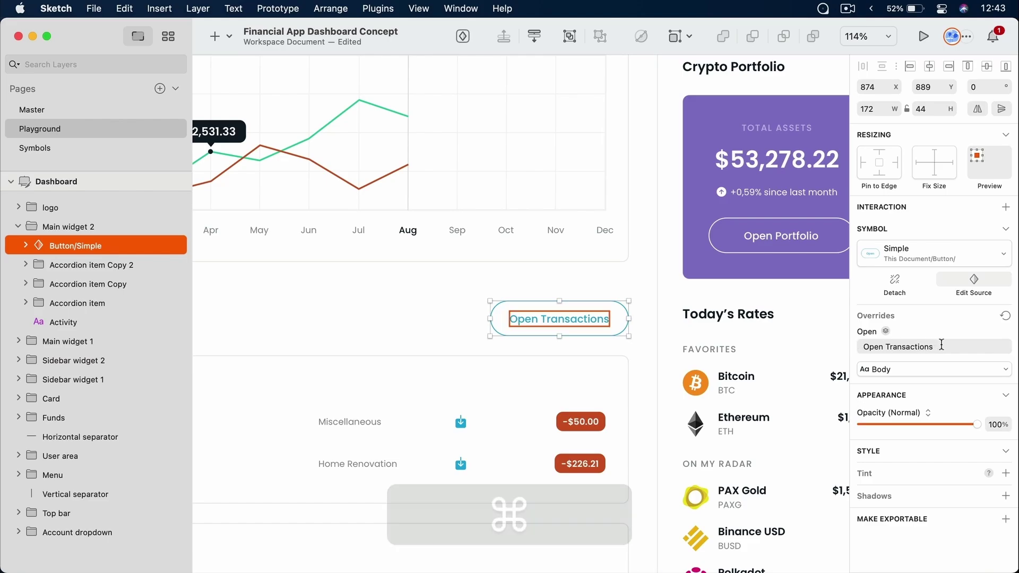
type("And")
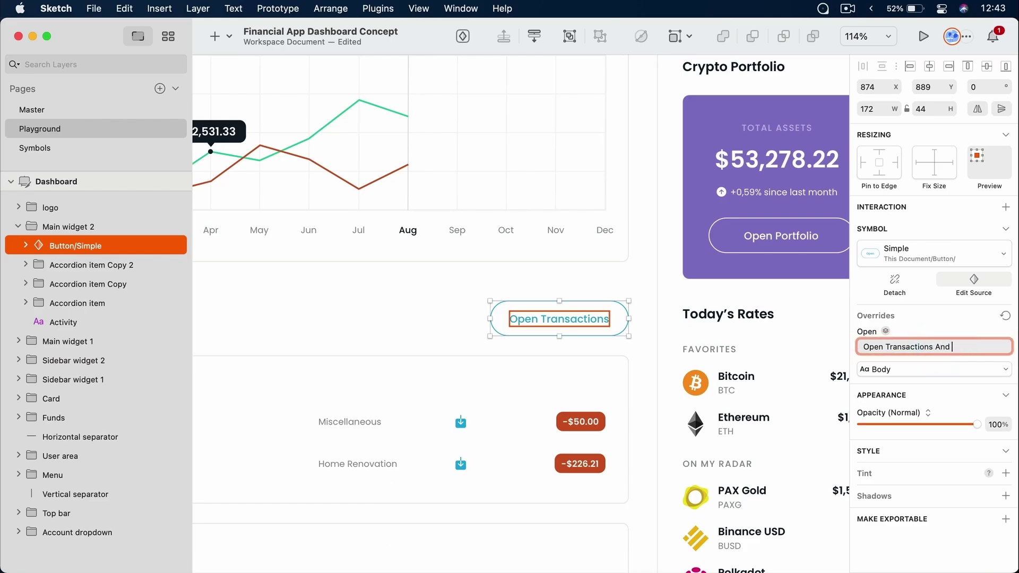
type(" Hello")
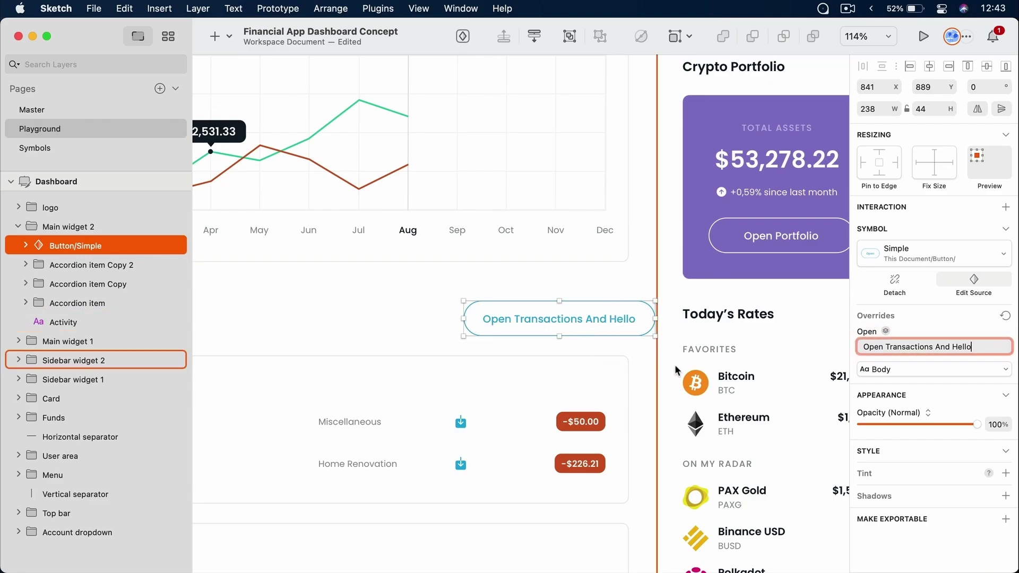
left_click(644, 363)
scroll(642, 362, "down", 5)
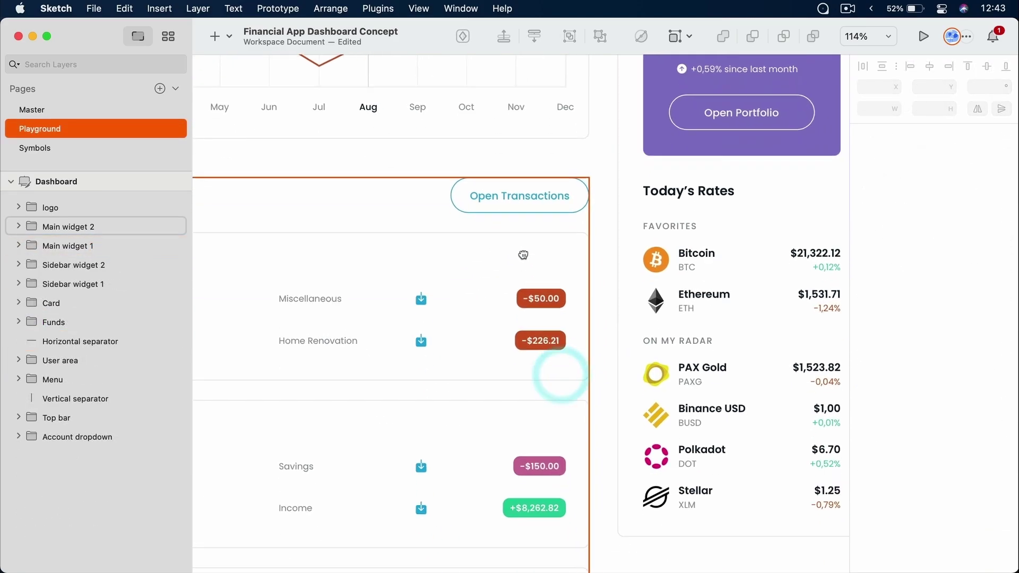
left_click(527, 305)
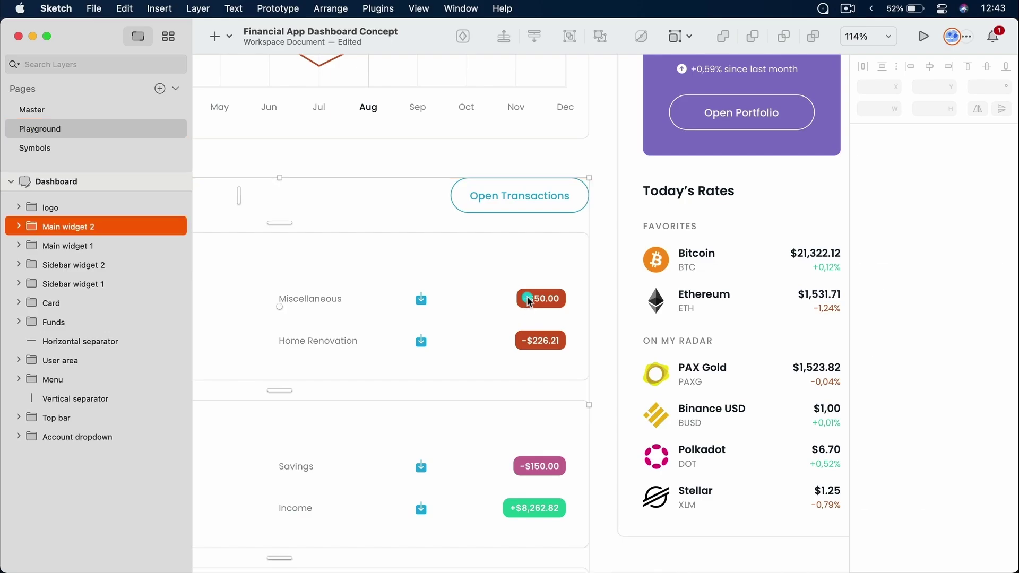
double_click(528, 305)
double_click(539, 304)
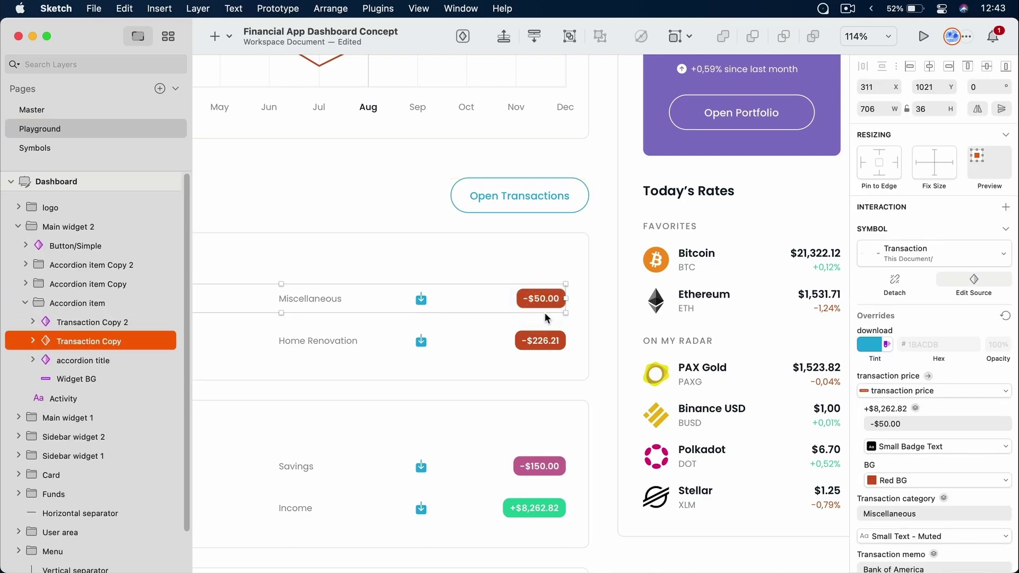
left_click(976, 281)
left_click(455, 375)
left_click(401, 299)
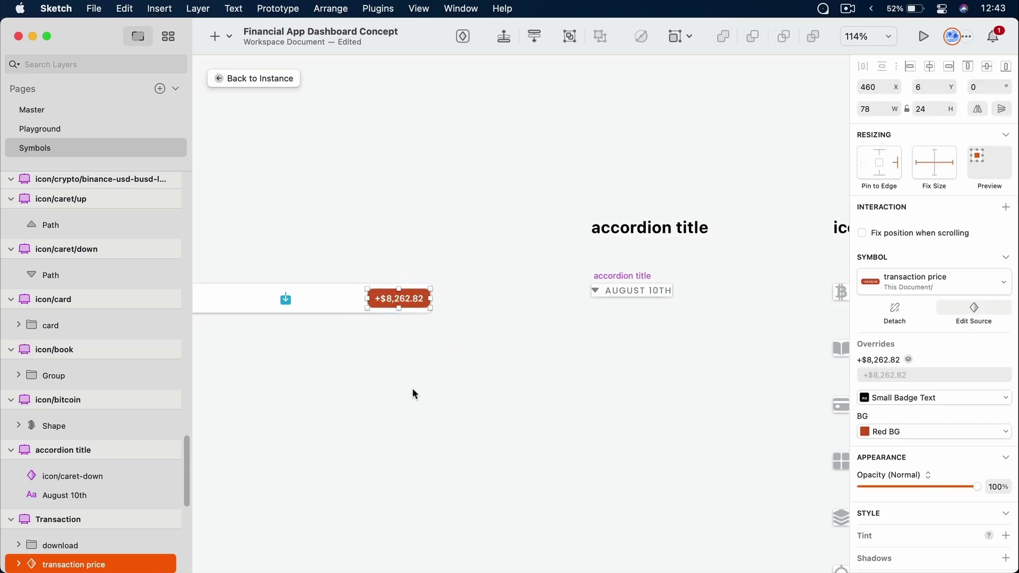
scroll(94, 464, "down", 5)
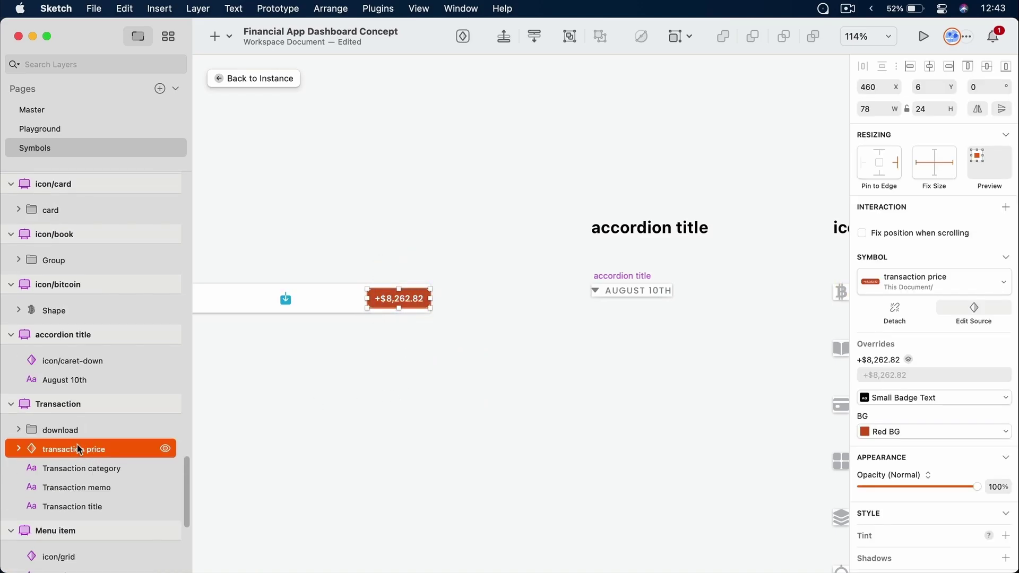
left_click(978, 304)
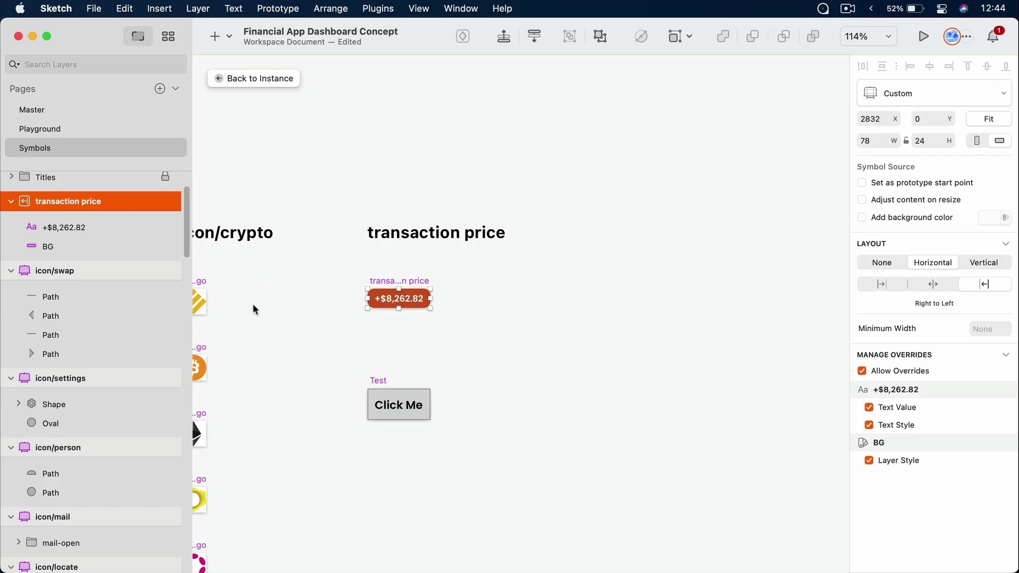
left_click(76, 112)
left_click(80, 127)
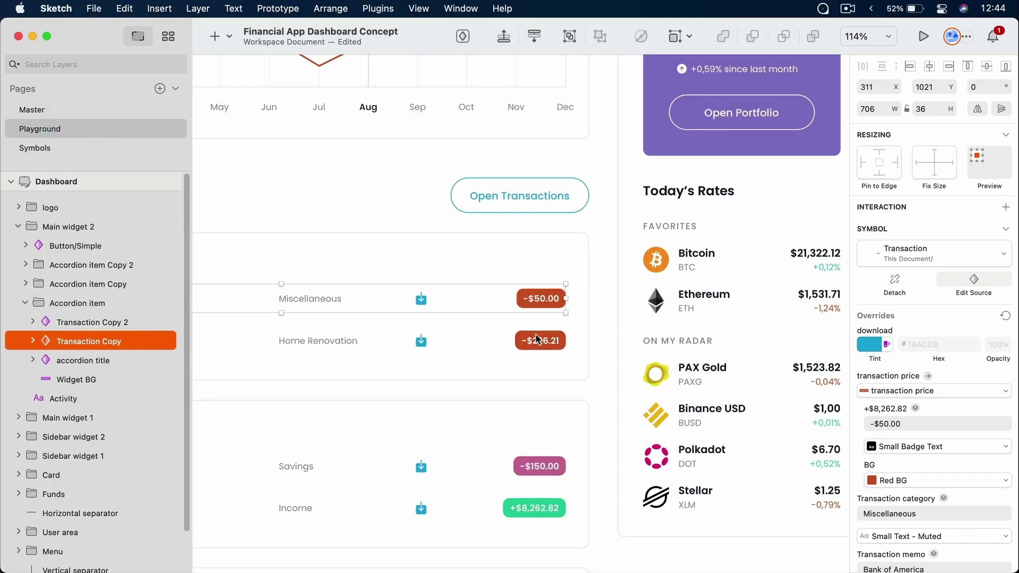
scroll(478, 266, "down", 3)
scroll(478, 265, "left", 5)
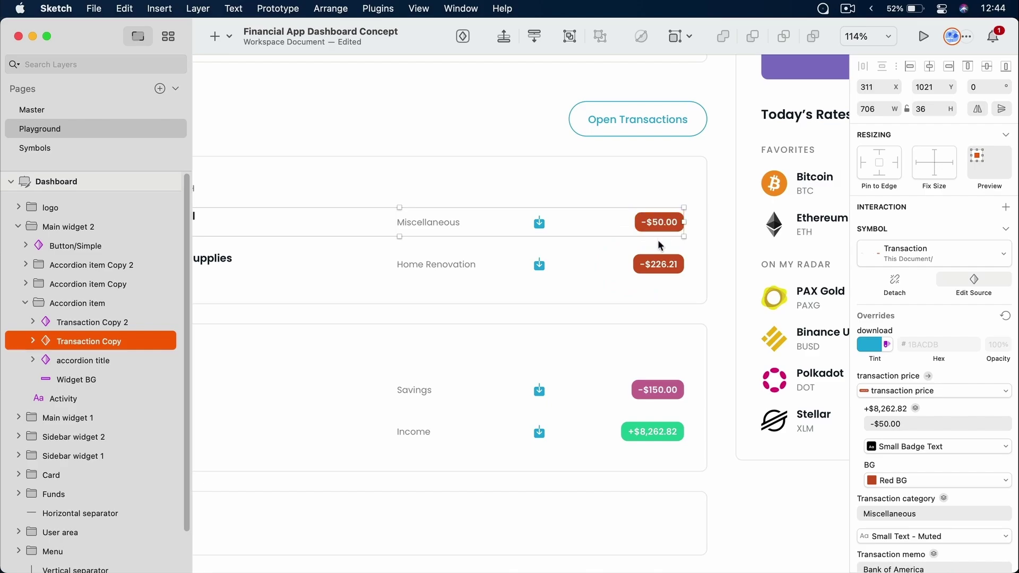
left_click(662, 434)
double_click(660, 431)
double_click(664, 435)
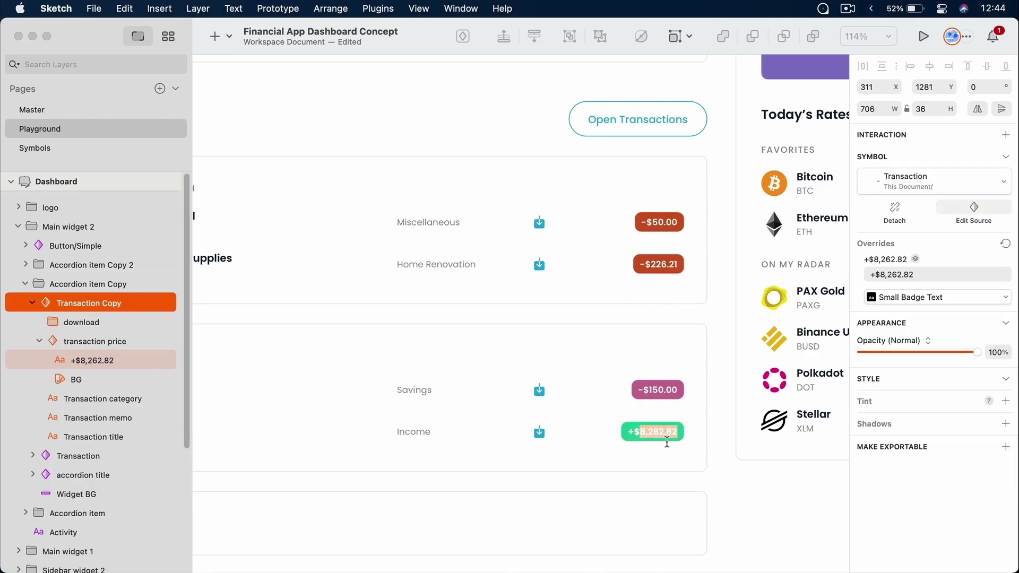
key("Right")
type("82828282828282")
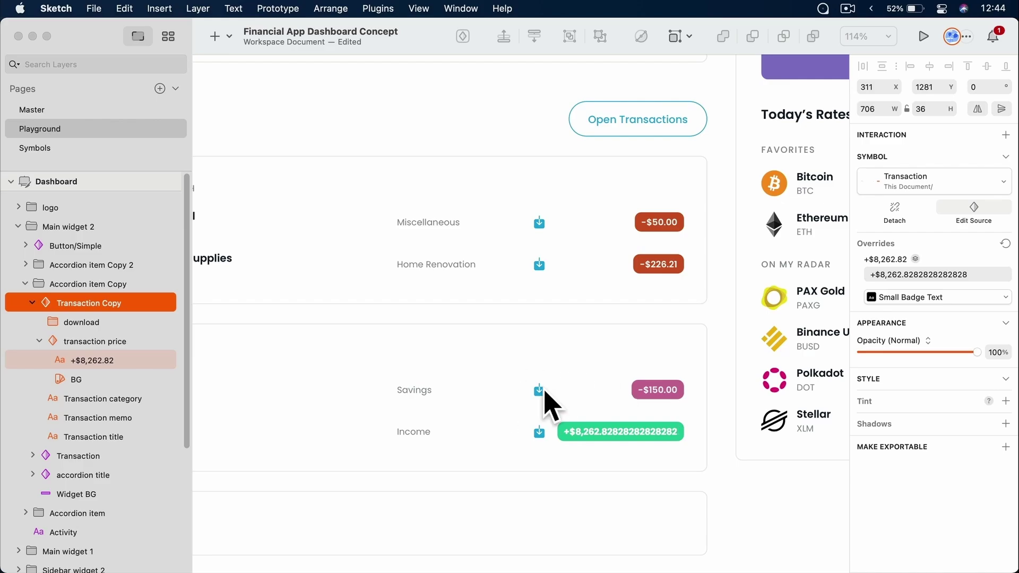
left_click(522, 420)
left_click(754, 512)
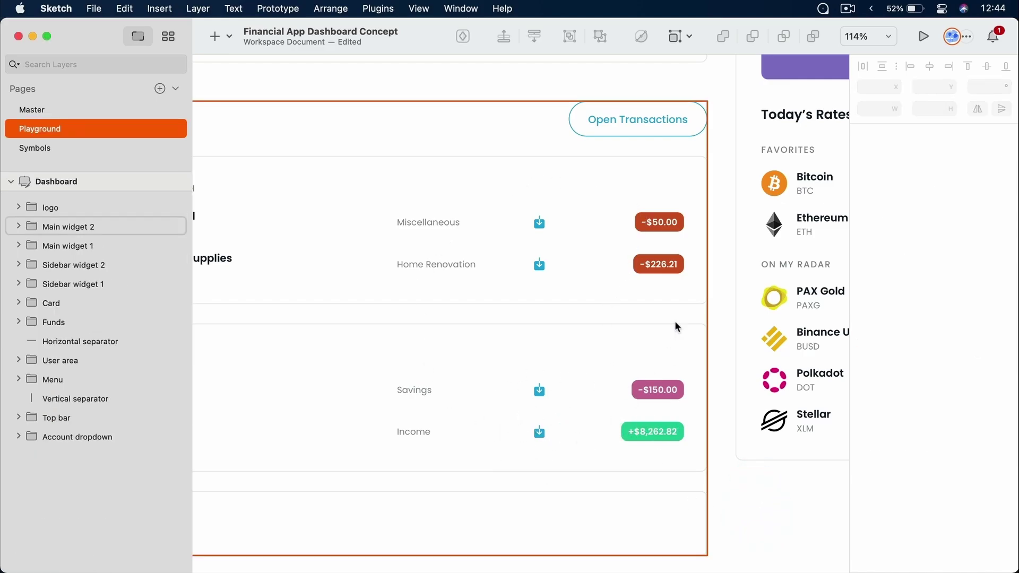
left_click_drag(453, 288, 518, 278)
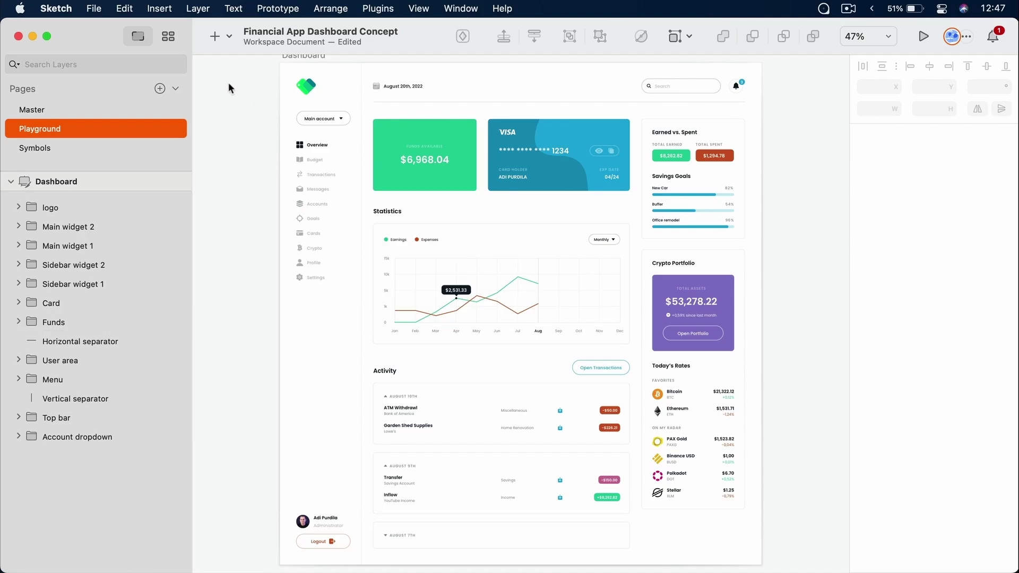
left_click(218, 37)
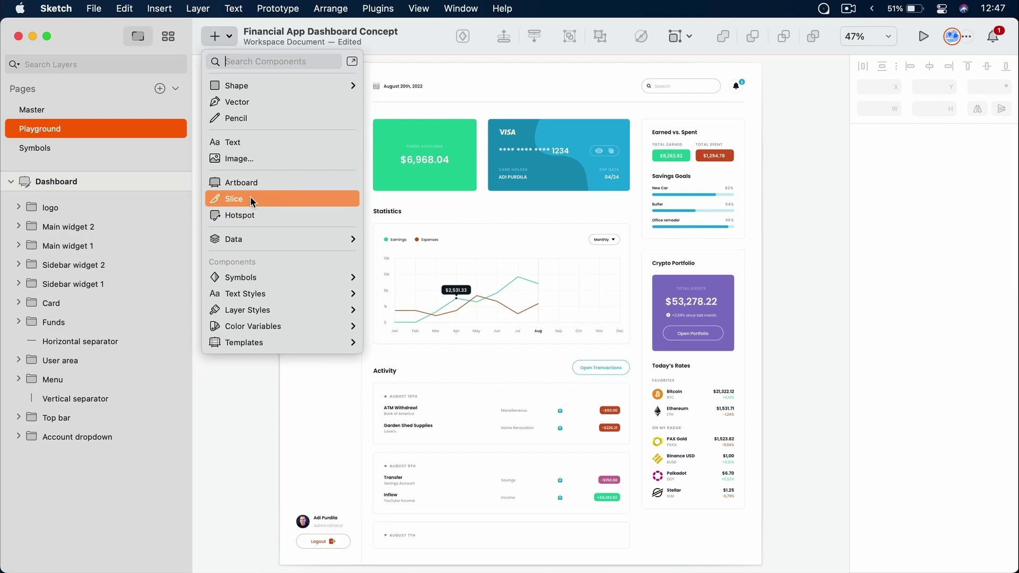
left_click(250, 200)
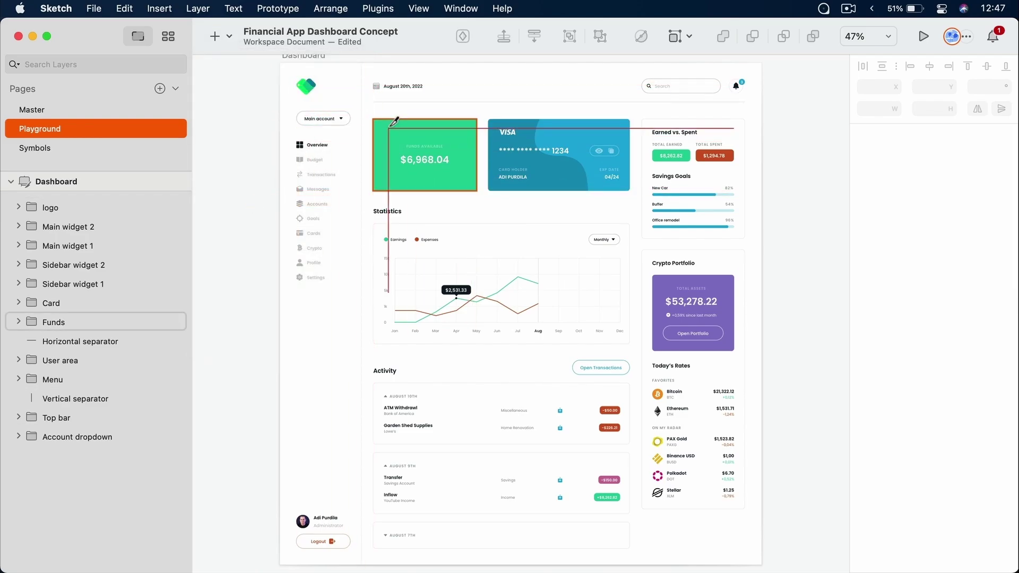
left_click_drag(373, 111, 709, 422)
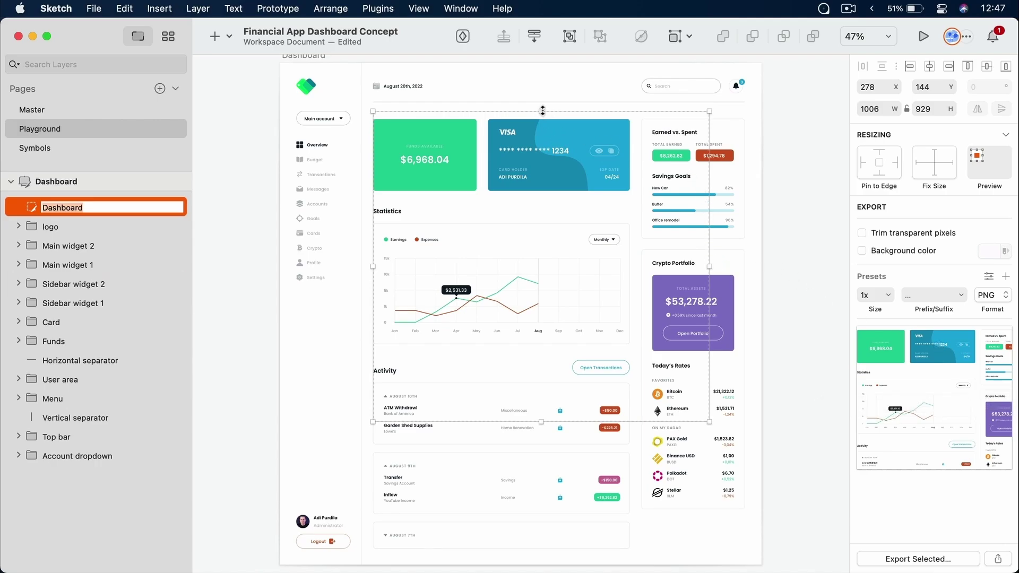
left_click_drag(540, 111, 548, 180)
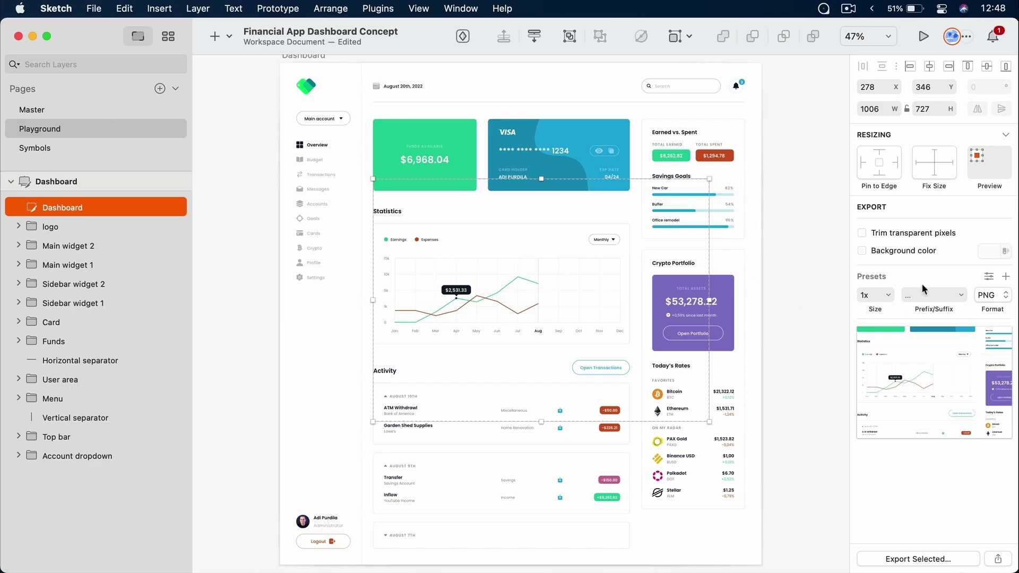
left_click(1000, 298)
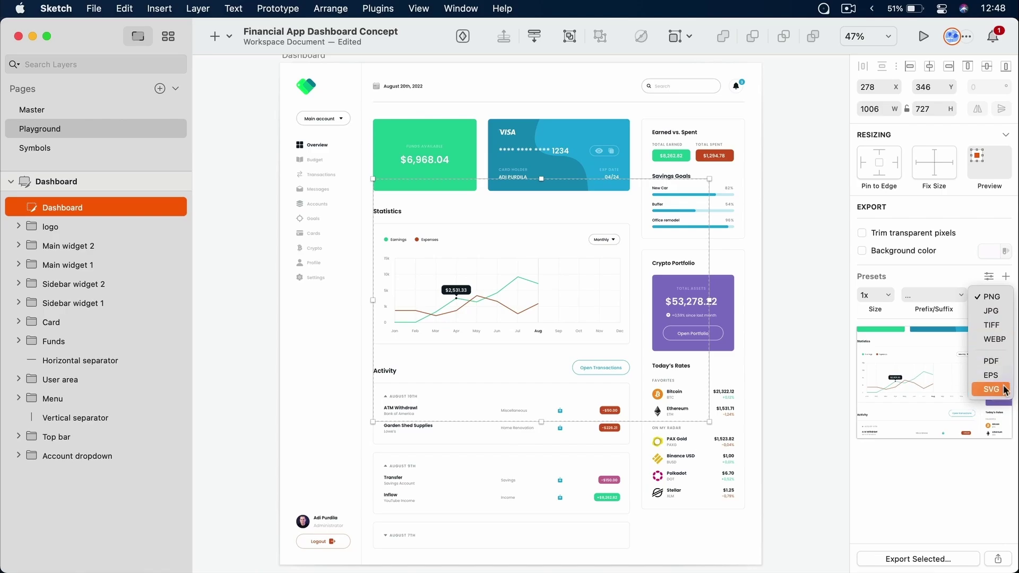
left_click(939, 297)
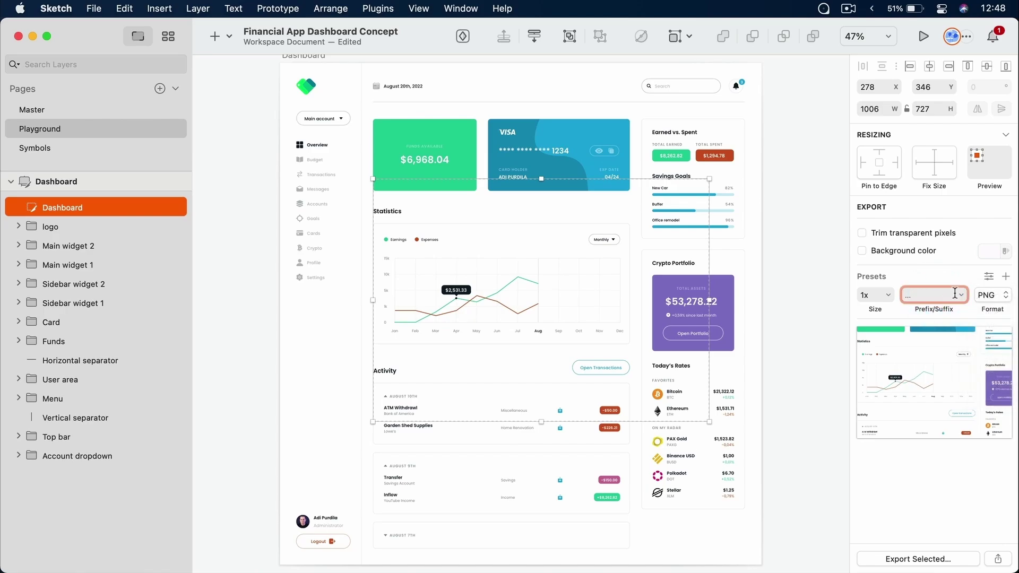
left_click(959, 296)
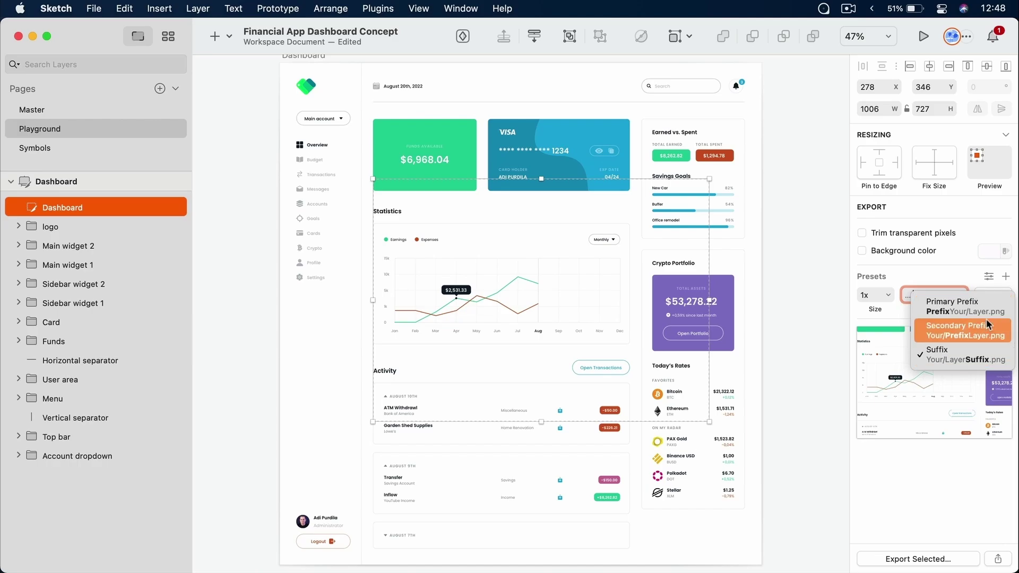
left_click(914, 308)
left_click(887, 295)
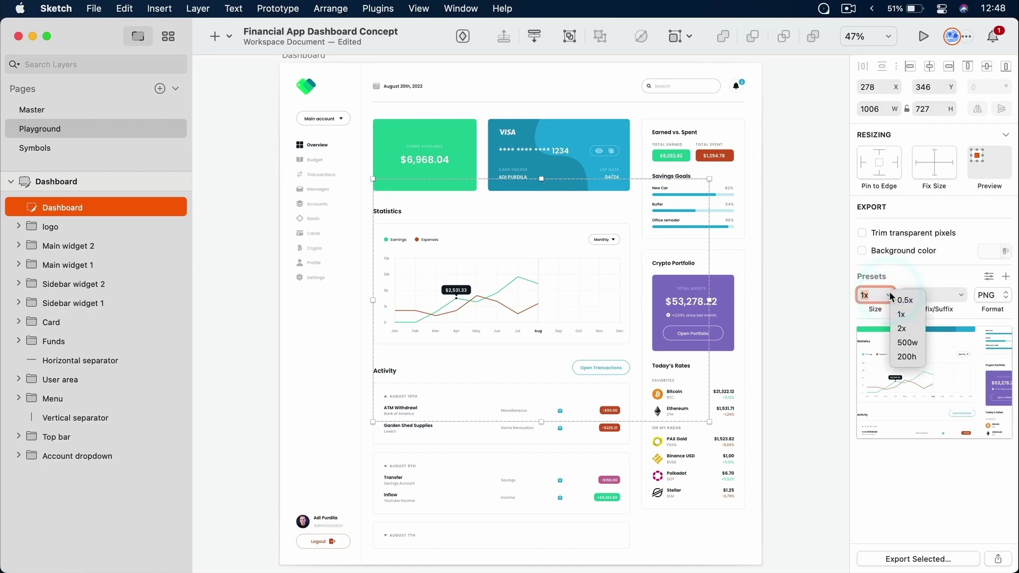
left_click(926, 468)
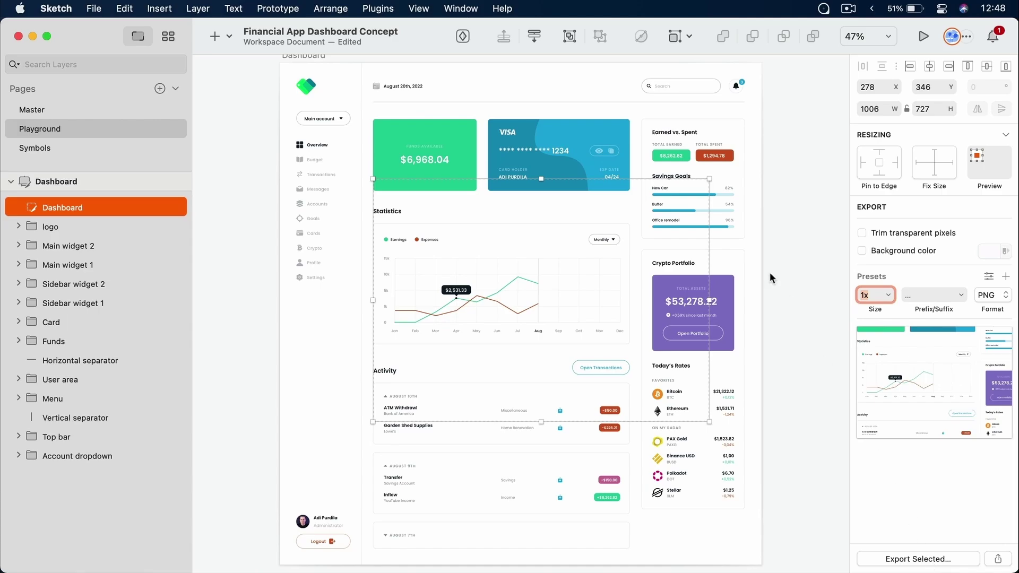
left_click(425, 205)
key("Delete")
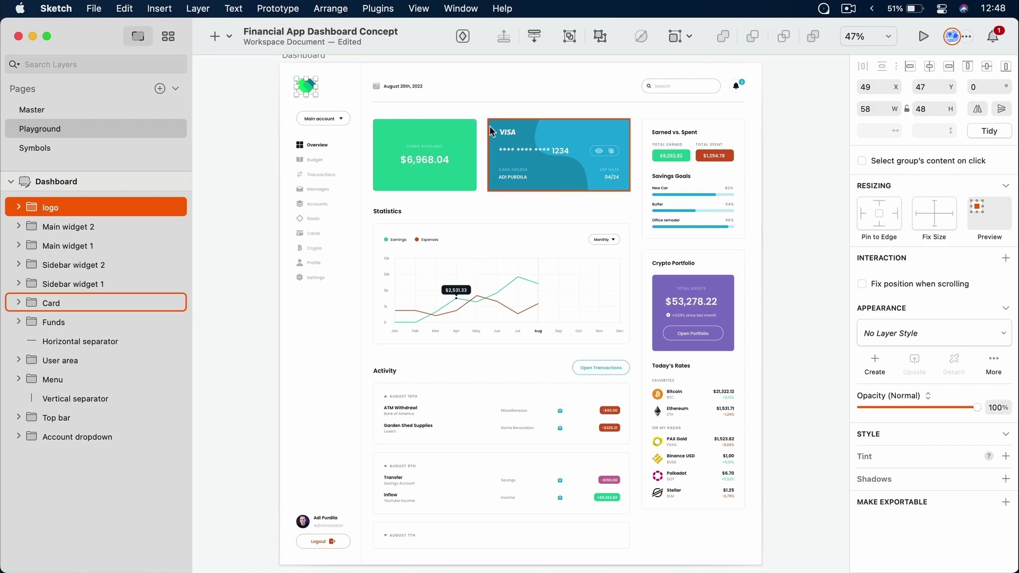
Make the logo group exportable with an SVG export preset
left_click(348, 75)
left_click_drag(280, 67, 359, 125)
left_click(444, 225)
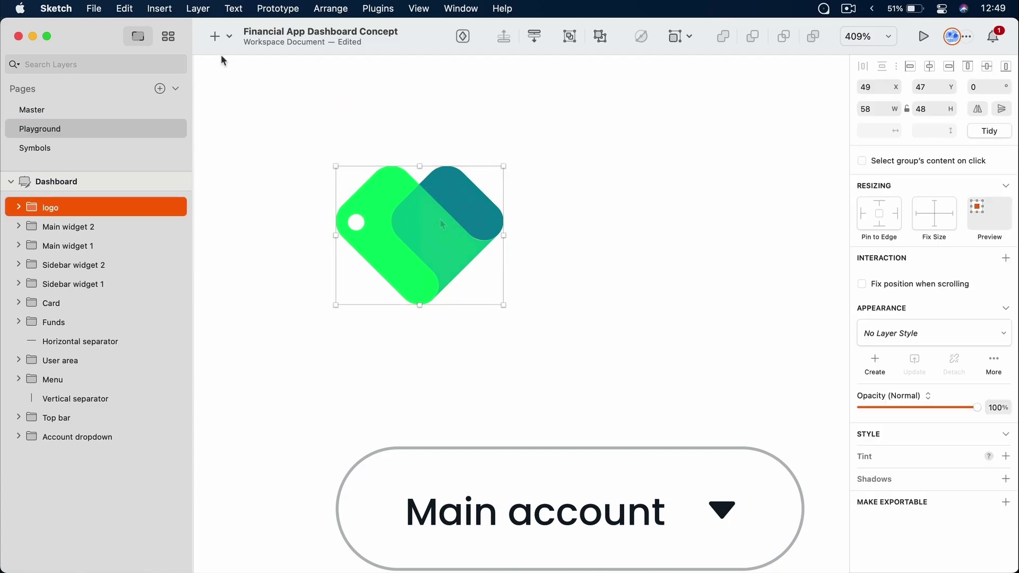
left_click(206, 7)
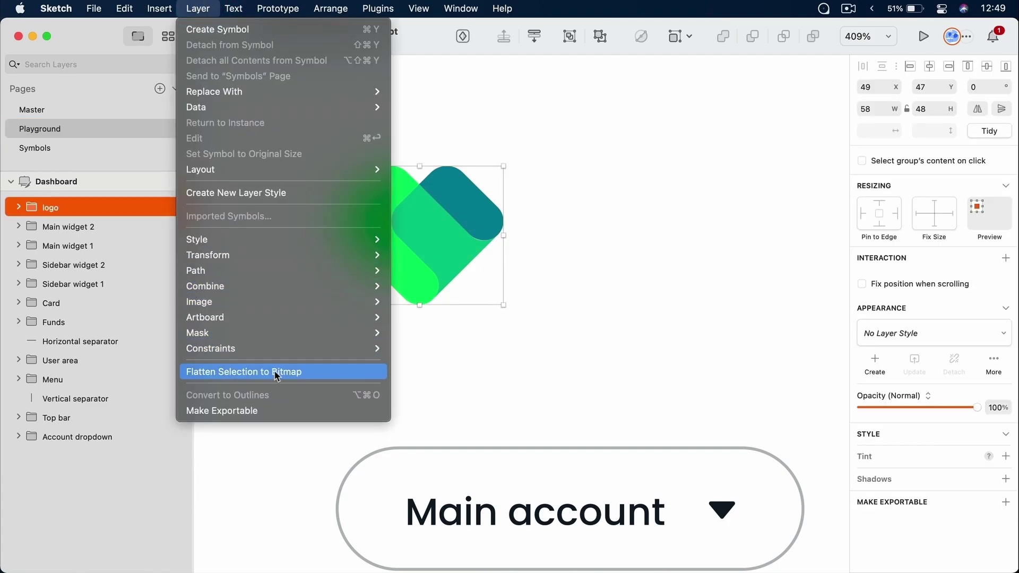
left_click(270, 414)
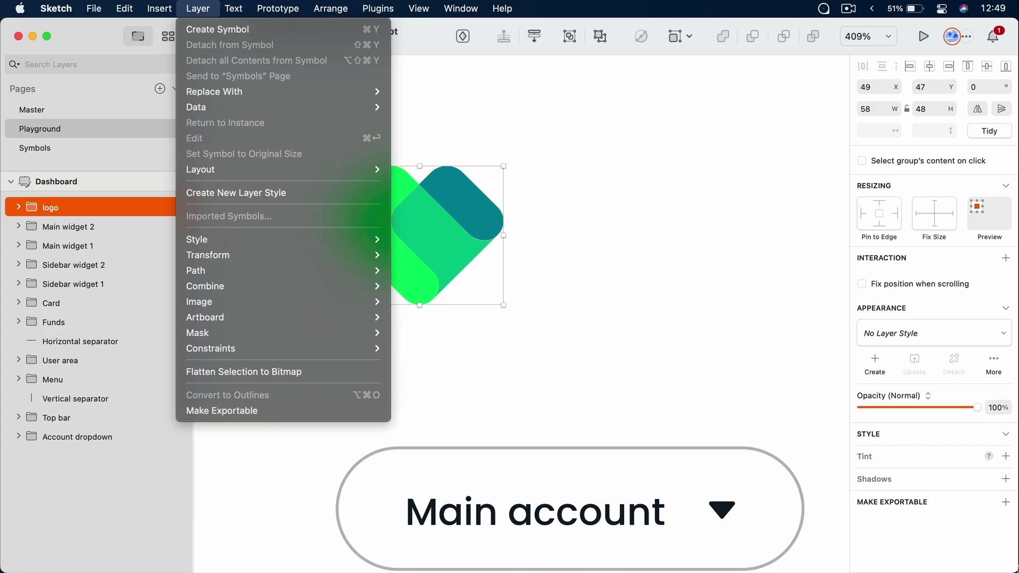
left_click(1007, 503)
scroll(889, 416, "down", 5)
left_click(990, 376)
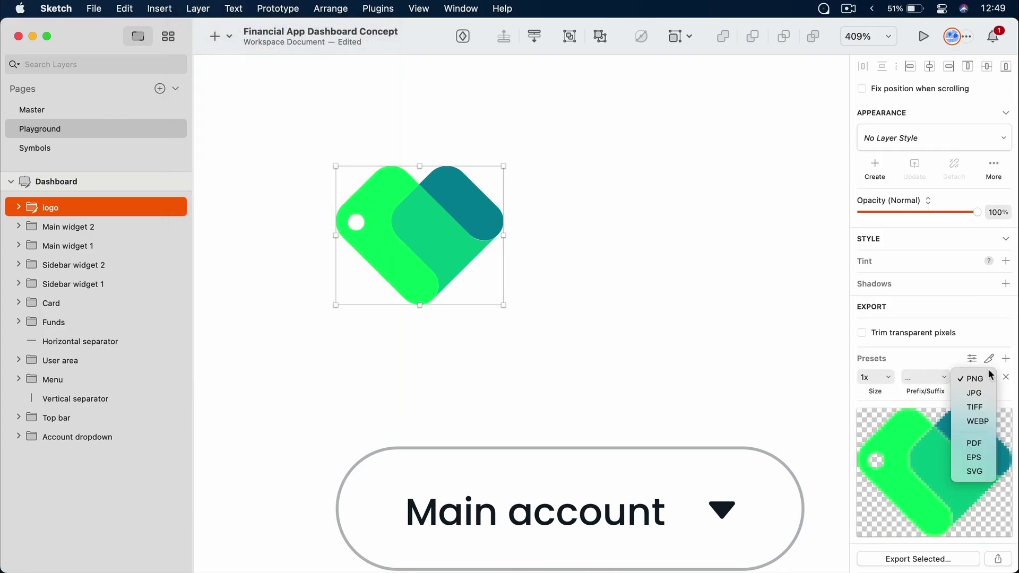
left_click(982, 472)
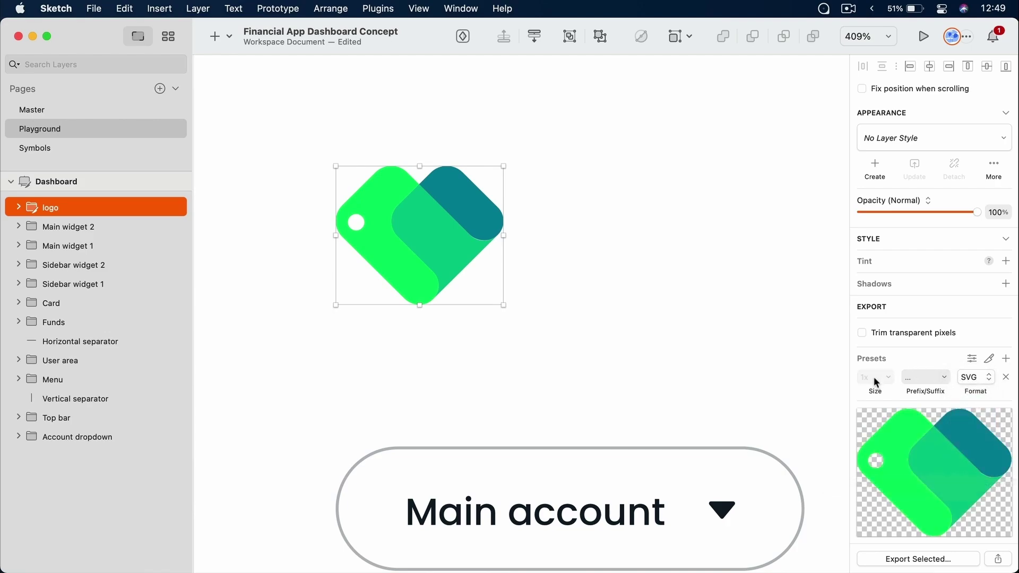
left_click(1006, 360)
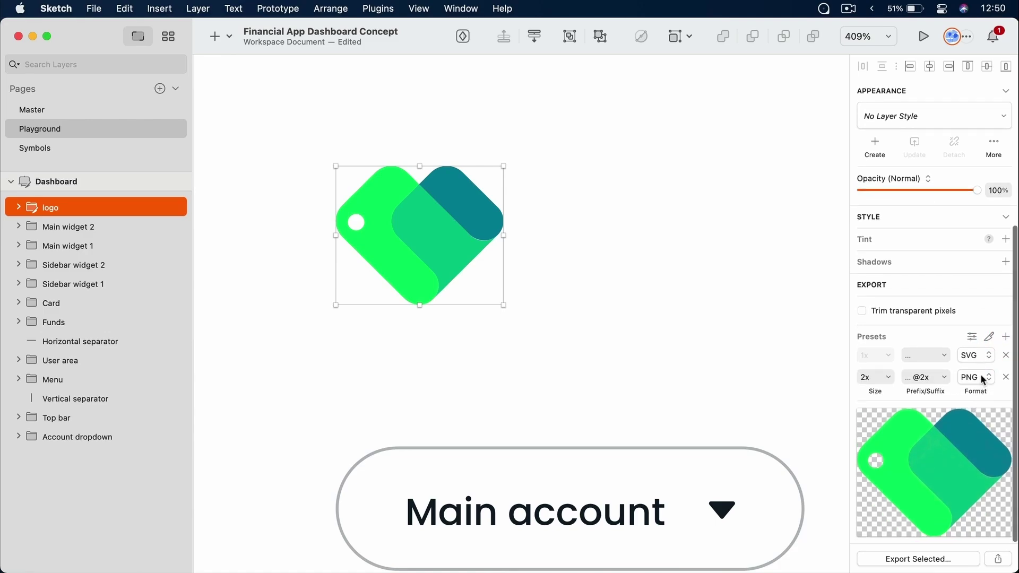
left_click(887, 380)
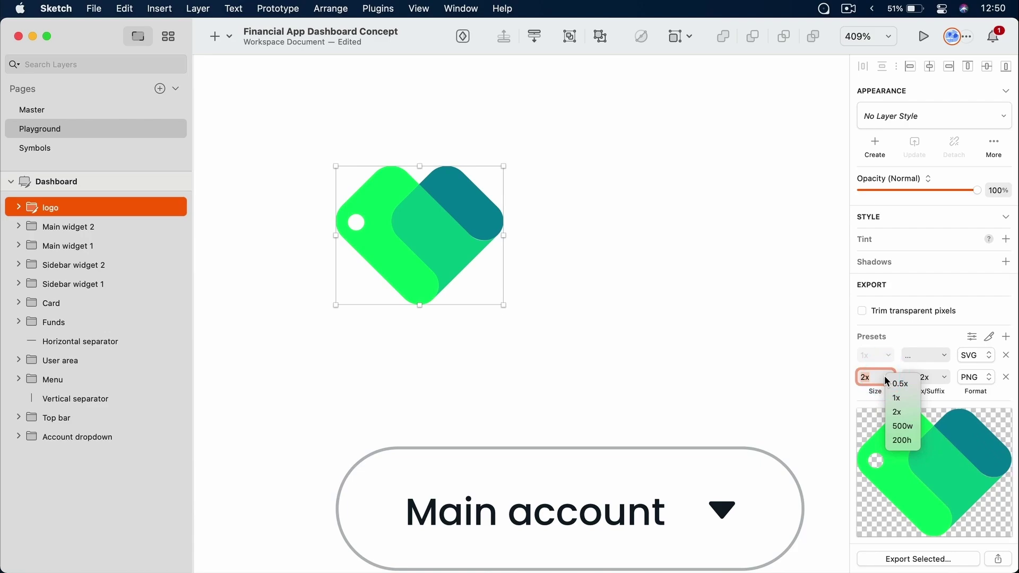
left_click(875, 377)
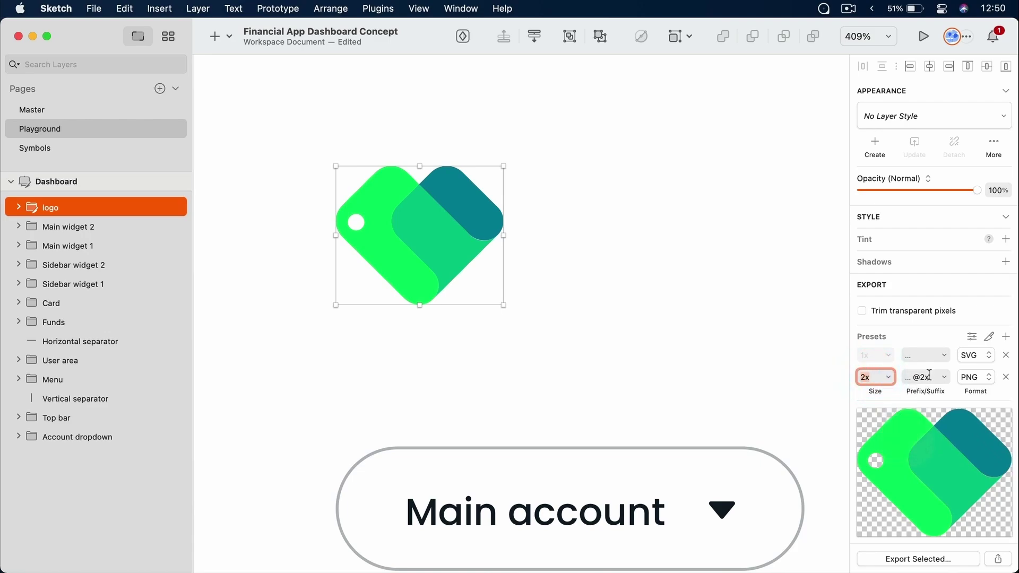
left_click(946, 377)
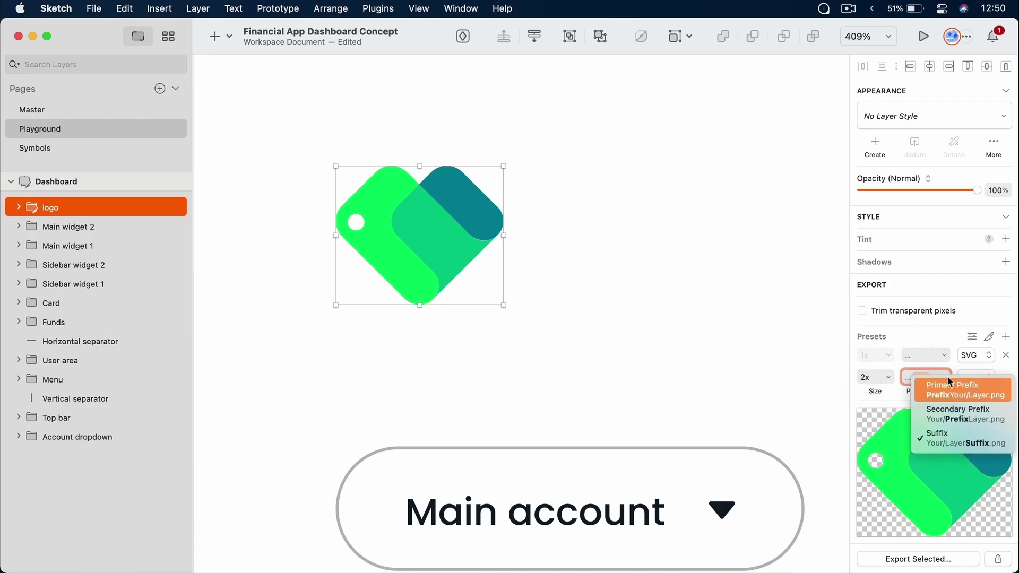
left_click(956, 443)
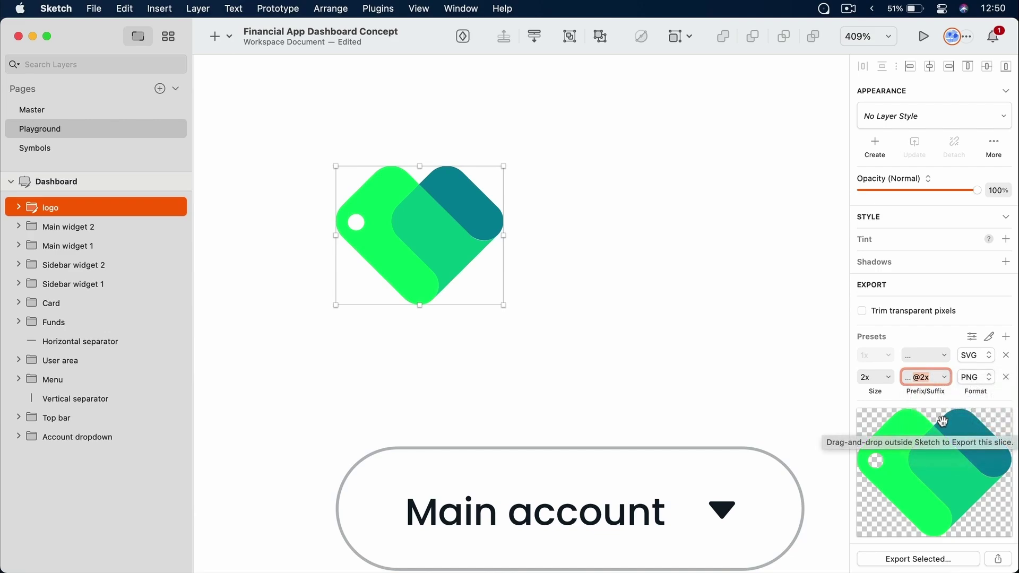
Export the logo to Downloads, replacing existing files, and open Downloads in Finder
left_click(927, 560)
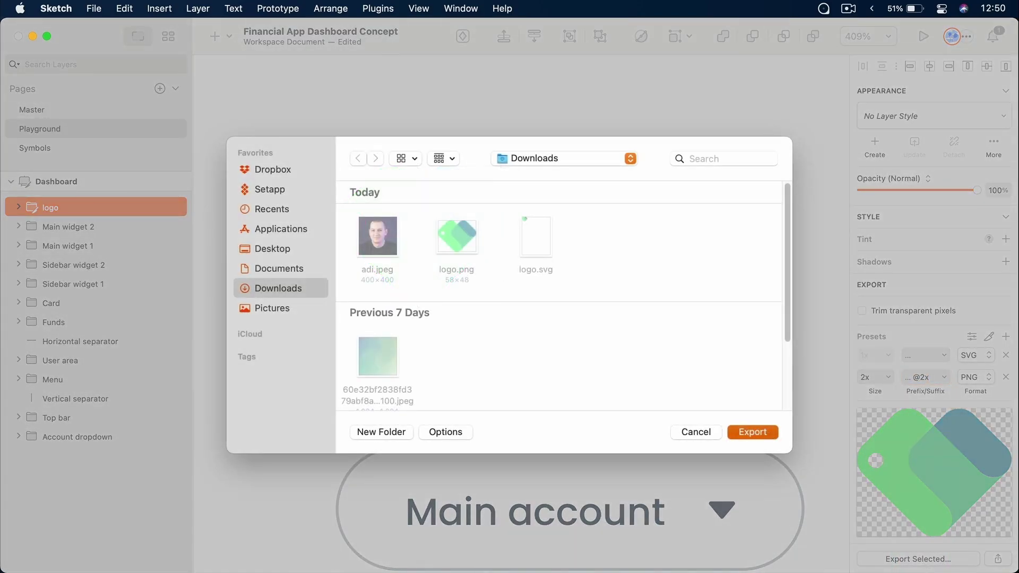
left_click(767, 431)
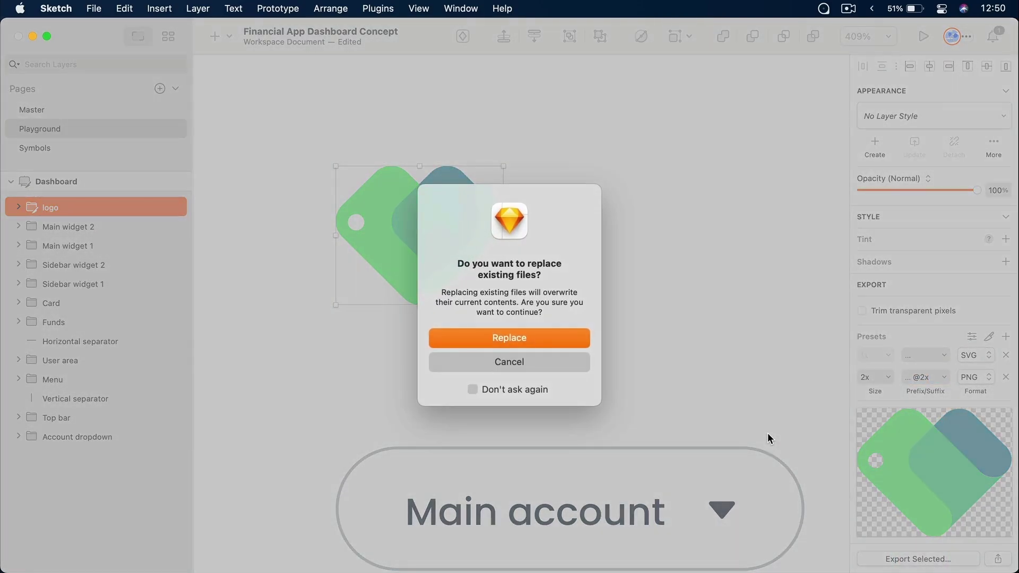
left_click(532, 342)
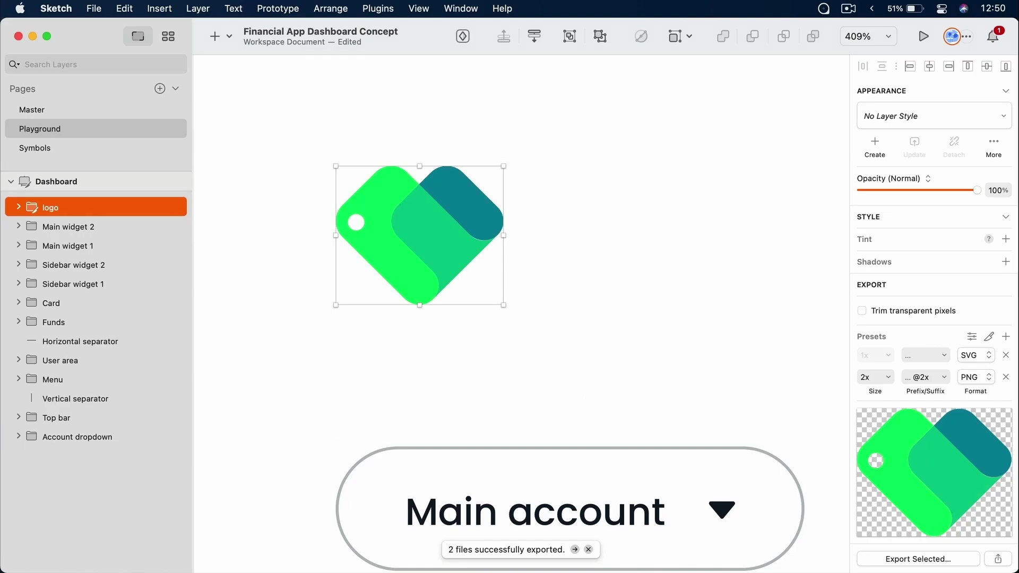
left_click(688, 572)
left_click(733, 533)
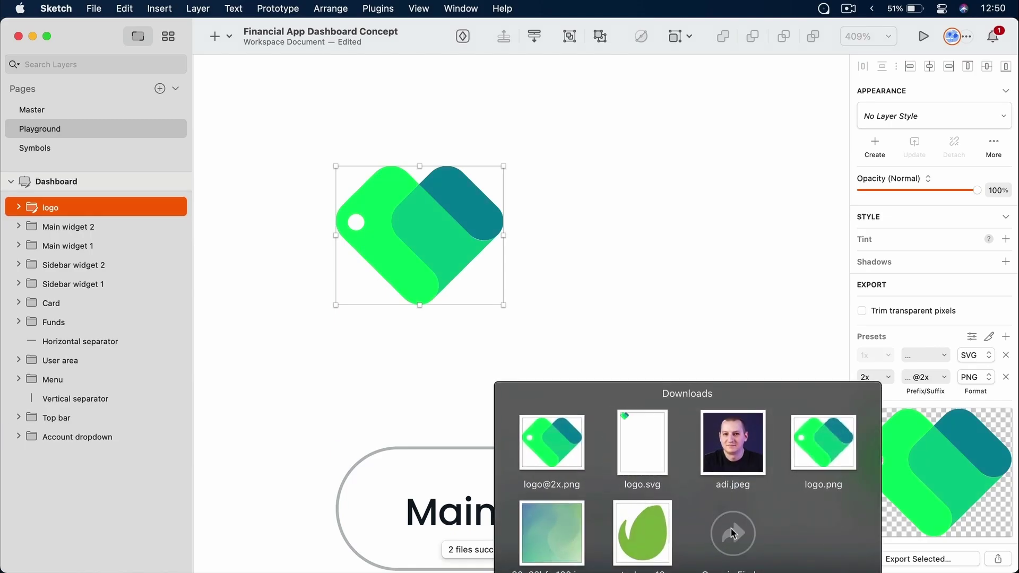
left_click(551, 315)
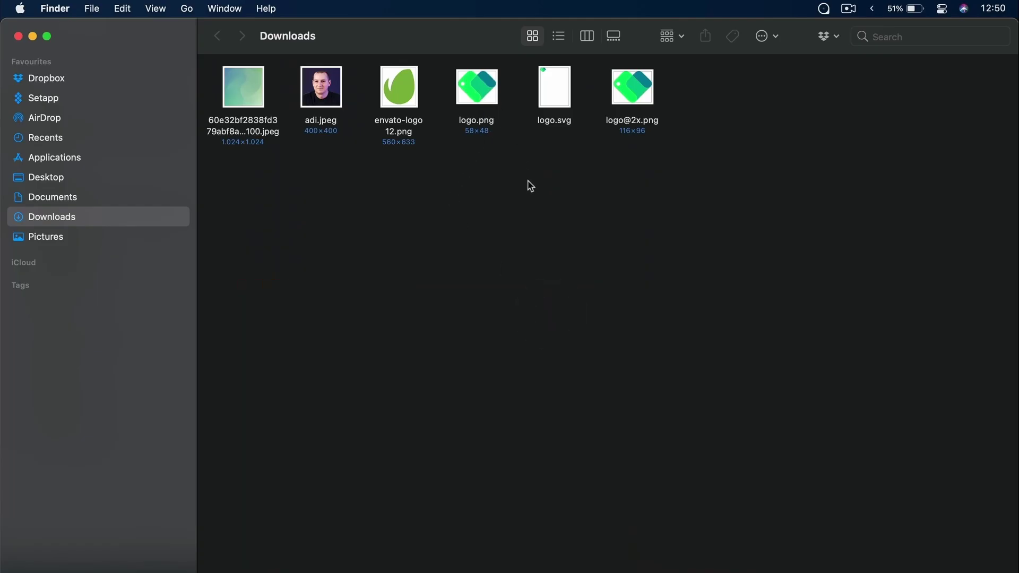
left_click(563, 94)
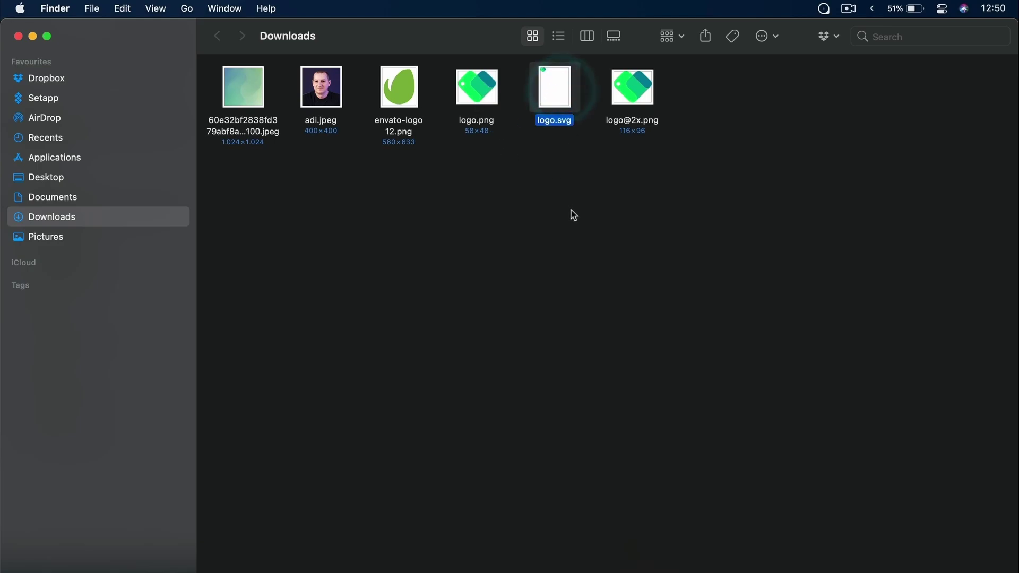
key("space")
key("space")
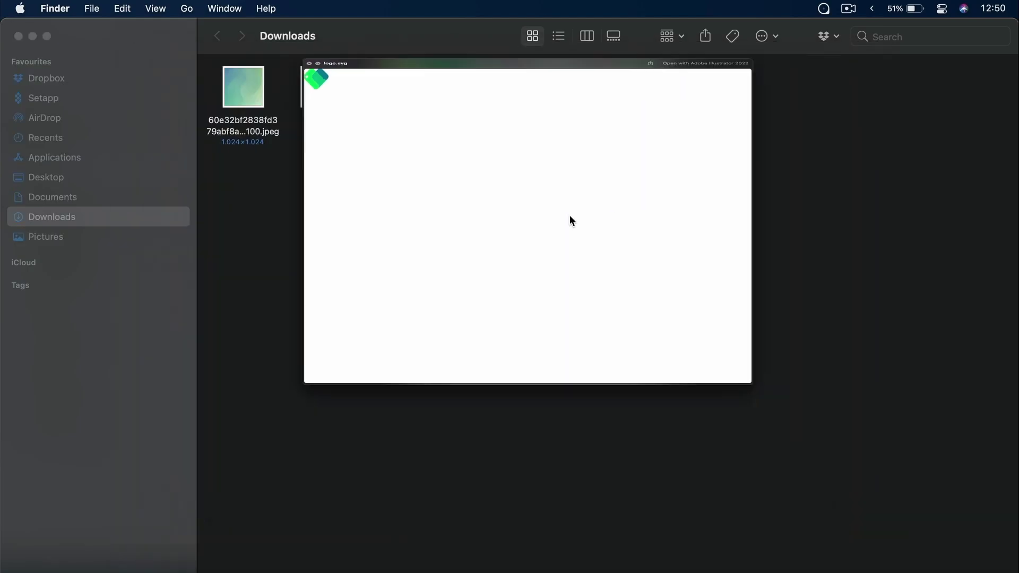
left_click(630, 84)
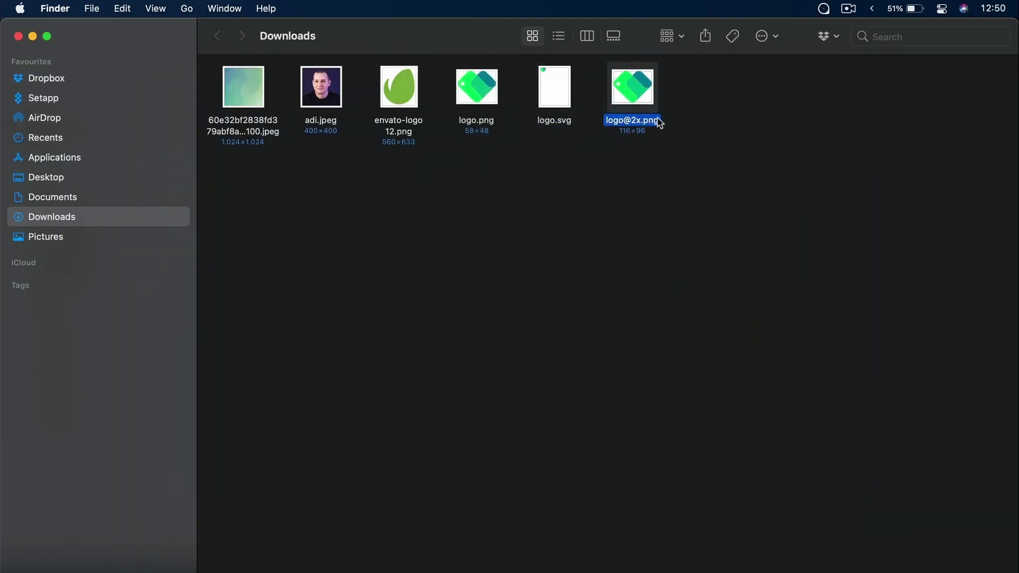
key("space")
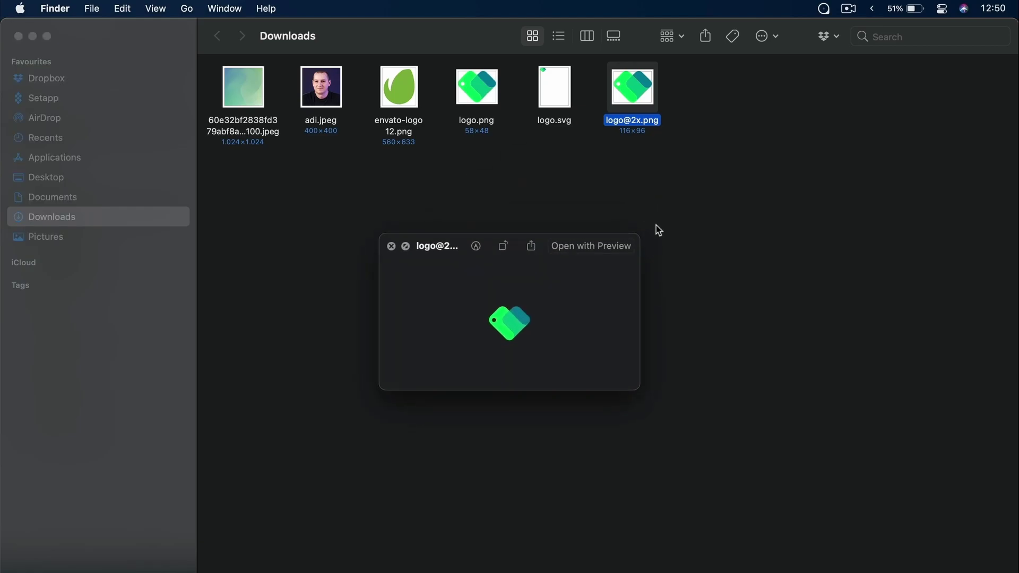
key("space")
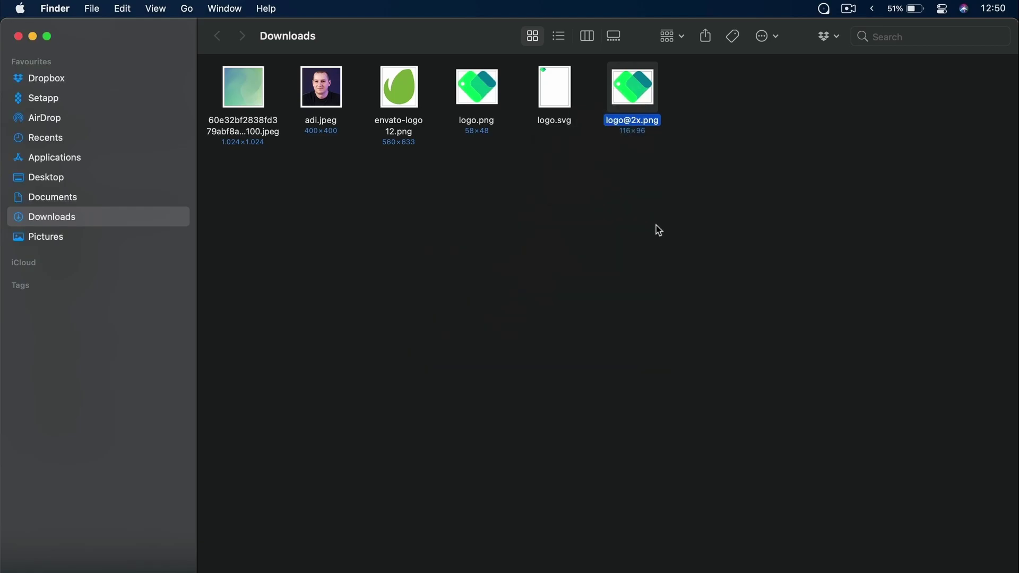
key("super+Tab")
key("super+1")
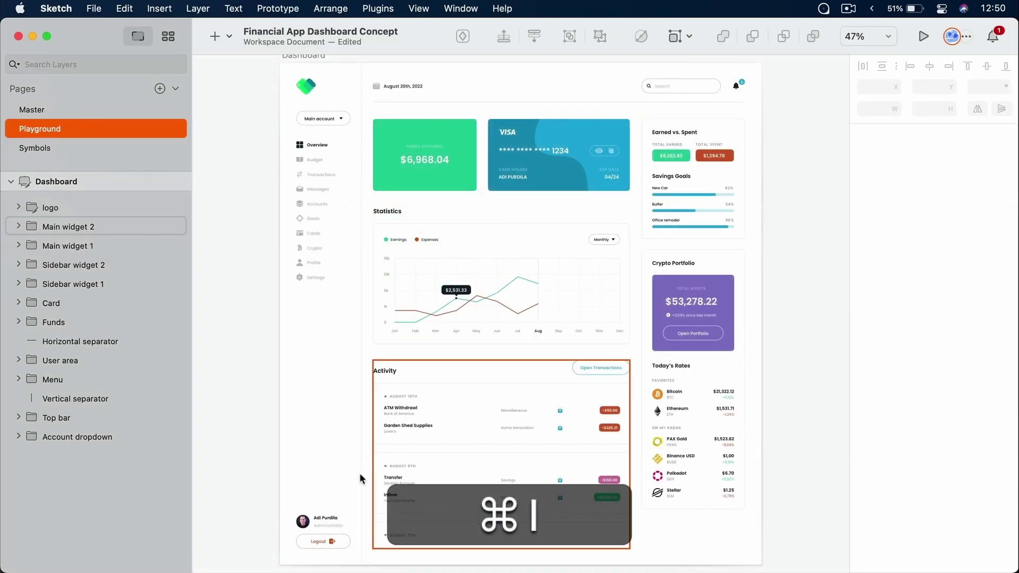
Zoom into the user area and select the Avatar image inside Group 2
scroll(360, 479, "down", 5)
key("z")
left_click_drag(316, 288, 371, 349)
double_click(505, 287)
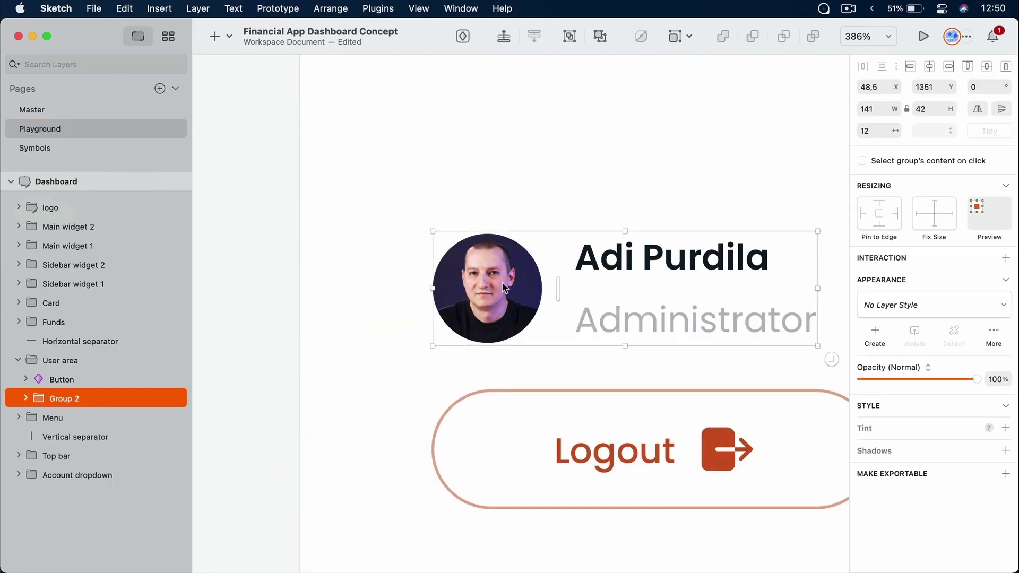
double_click(505, 288)
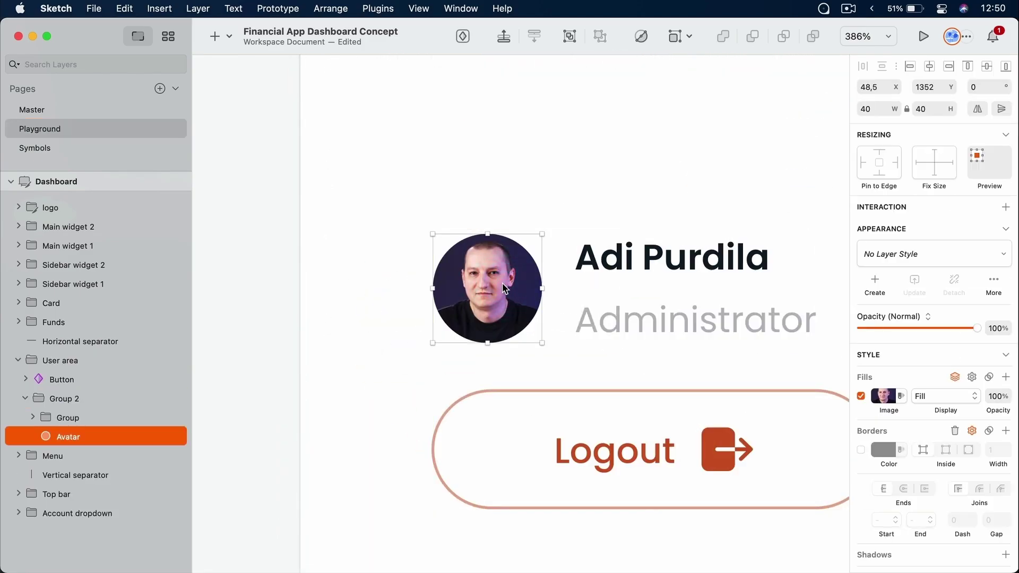
Export the Avatar as a 1x PNG to Downloads
scroll(897, 467, "down", 10)
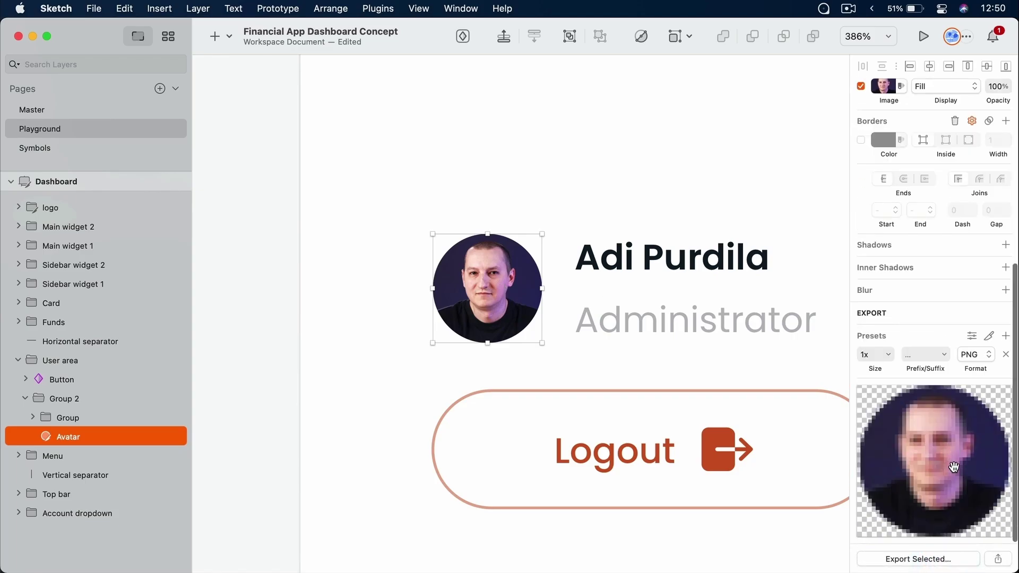
left_click(983, 356)
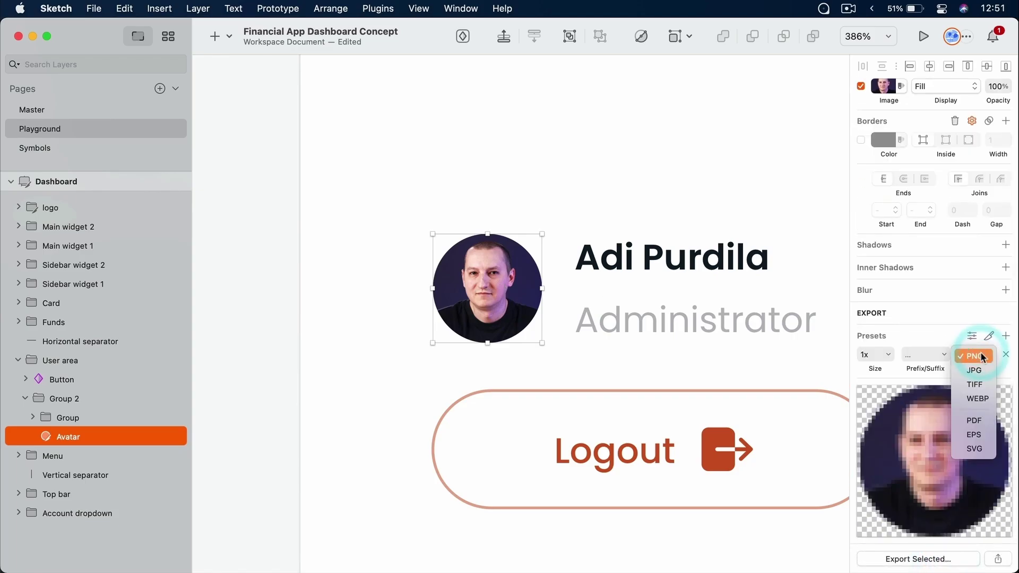
left_click(982, 356)
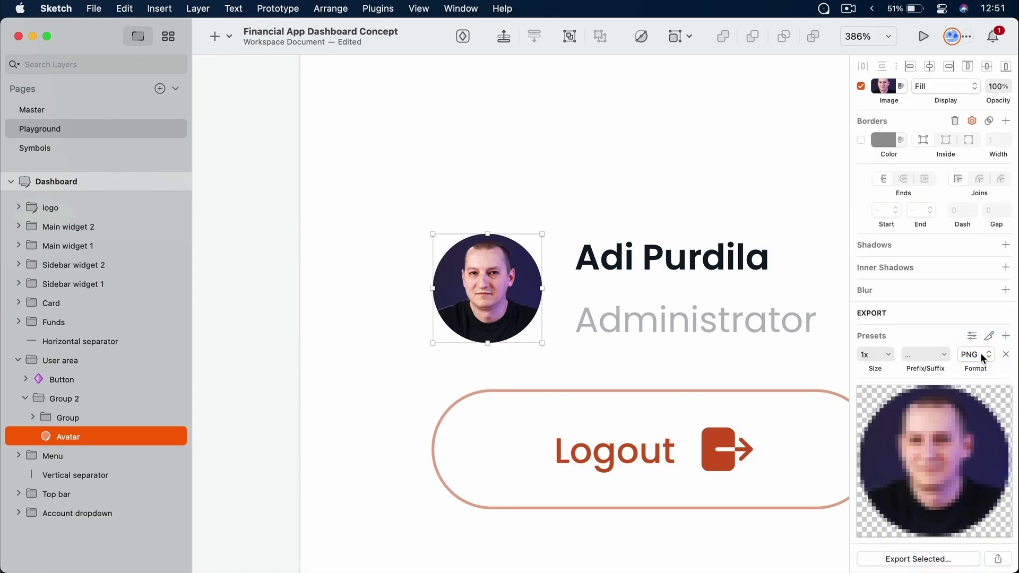
left_click(944, 561)
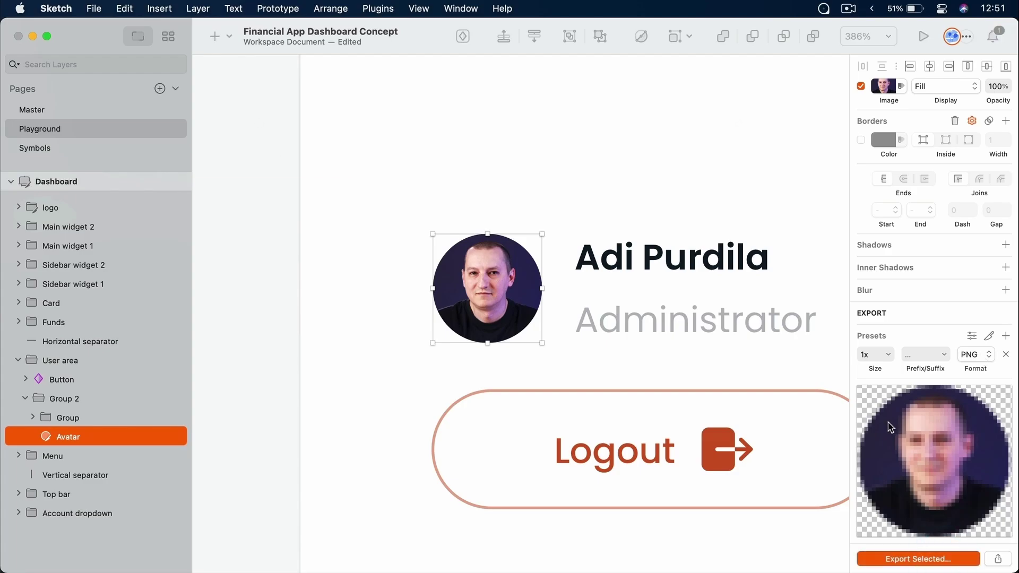
key("super+Tab")
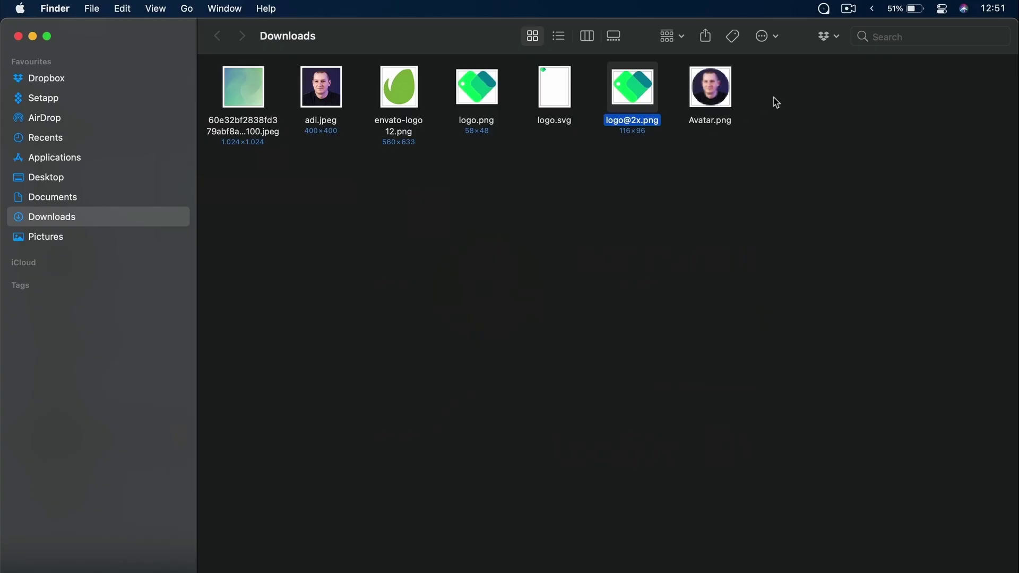
Quick Look Avatar.png from Downloads, then return to Sketch
left_click(717, 86)
key("space")
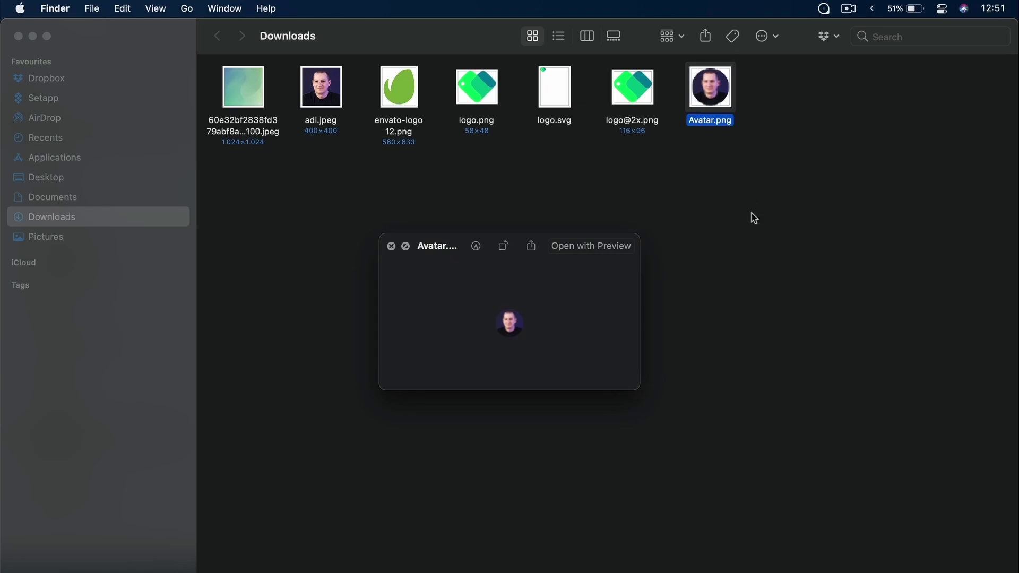
key("space")
key("super+Tab")
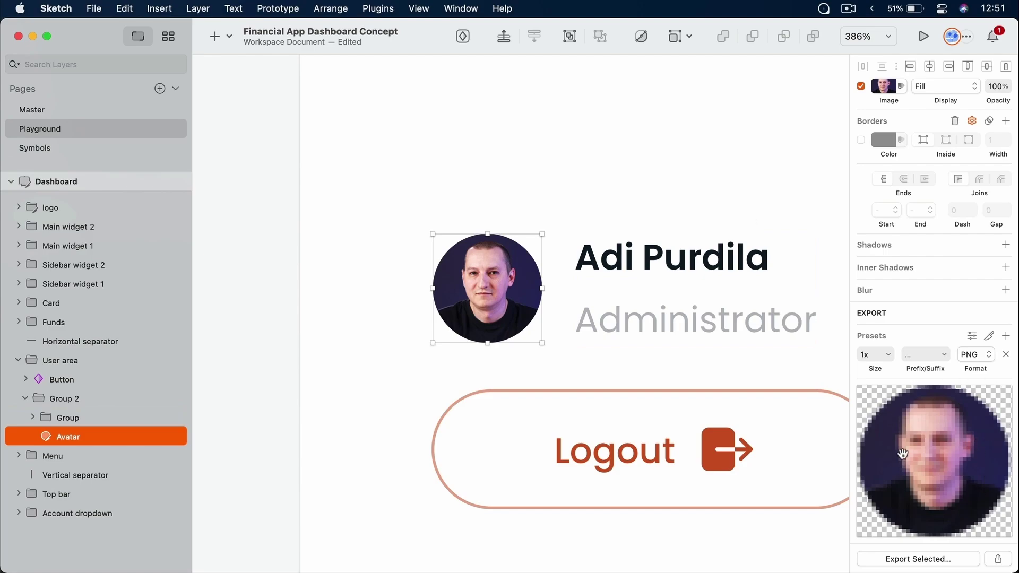
Try Avatar export scales, changing the scale to 3x and the size to 5x
left_click(891, 362)
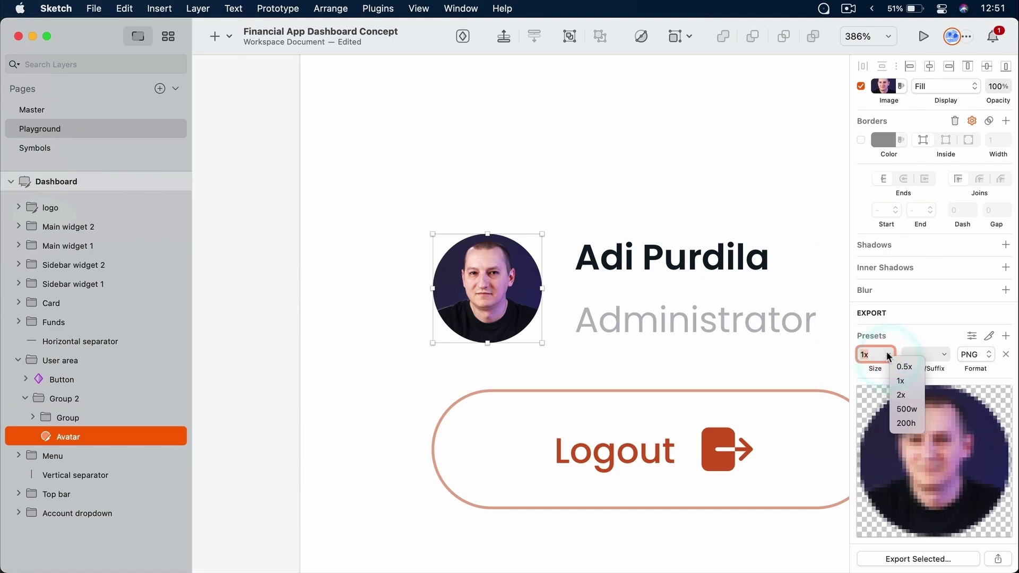
left_click(912, 396)
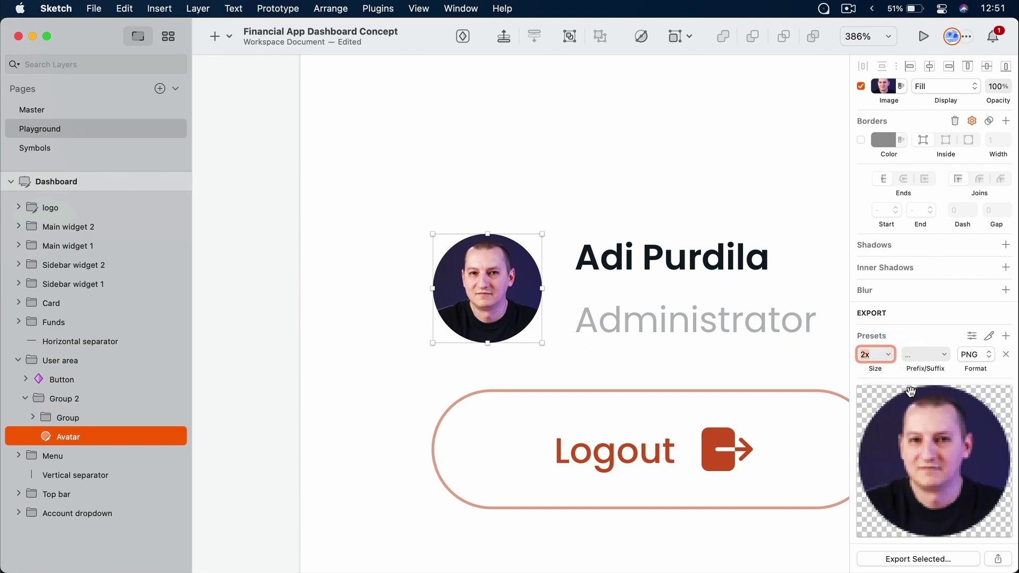
key("shift+Right")
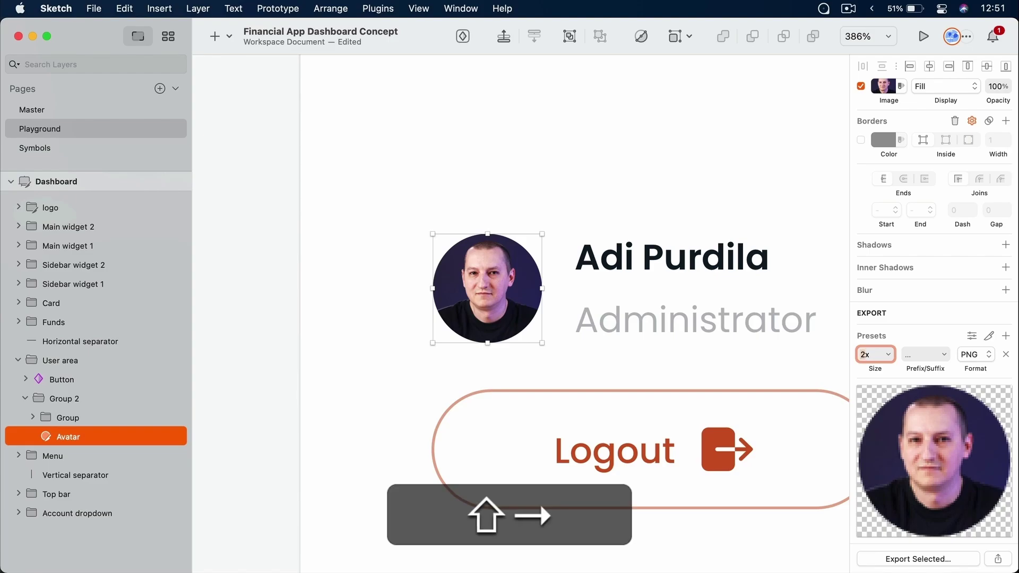
type("3")
key("Tab")
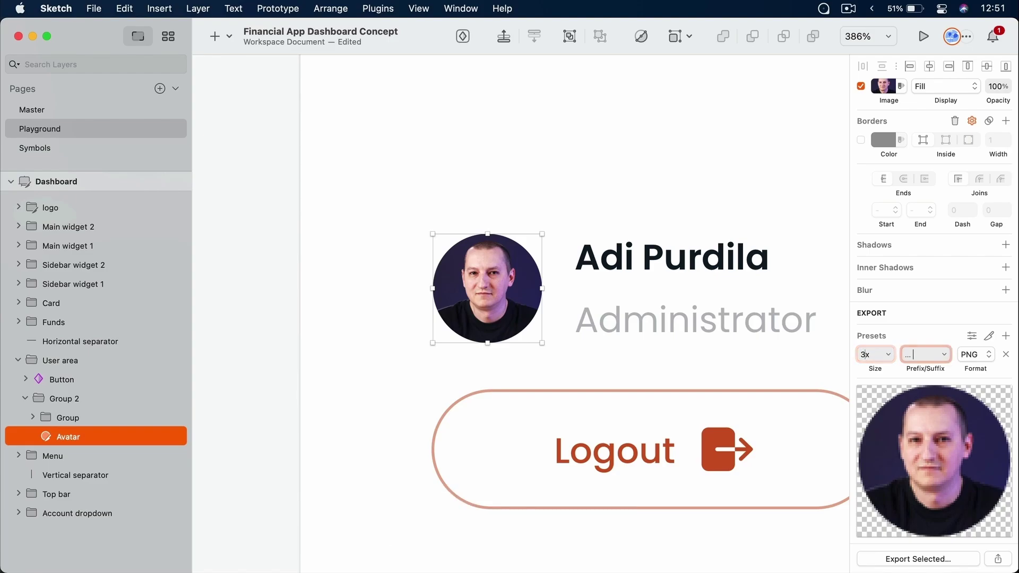
key("shift+Tab")
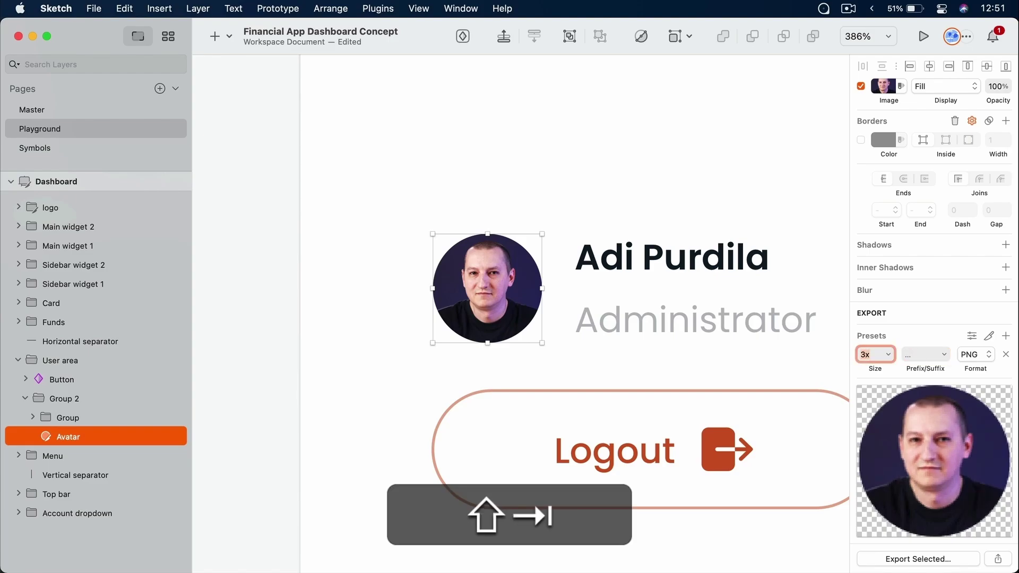
type("5")
key("Tab")
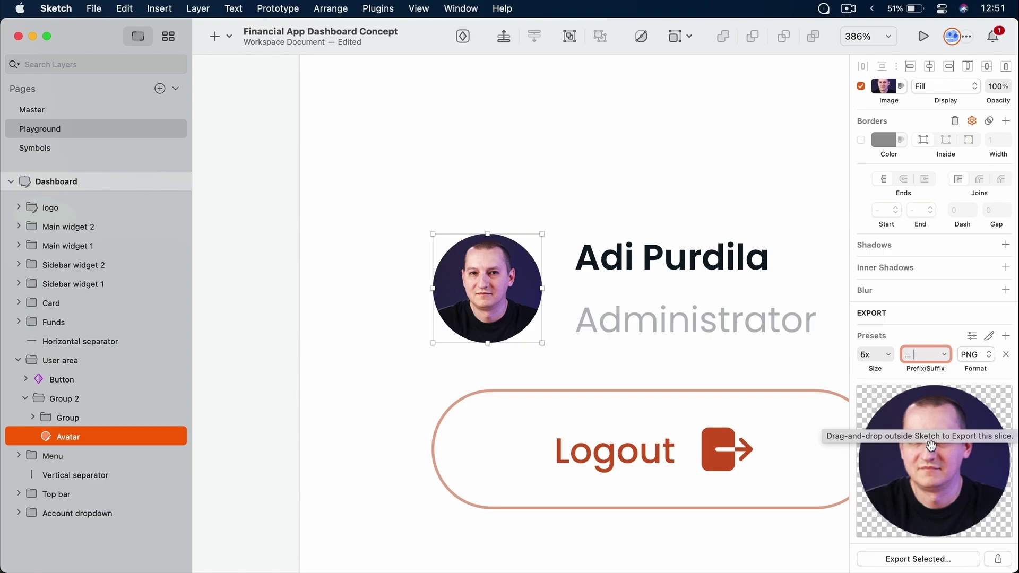
Apply the Android export preset to the Avatar after trying iOS and Default
left_click(971, 337)
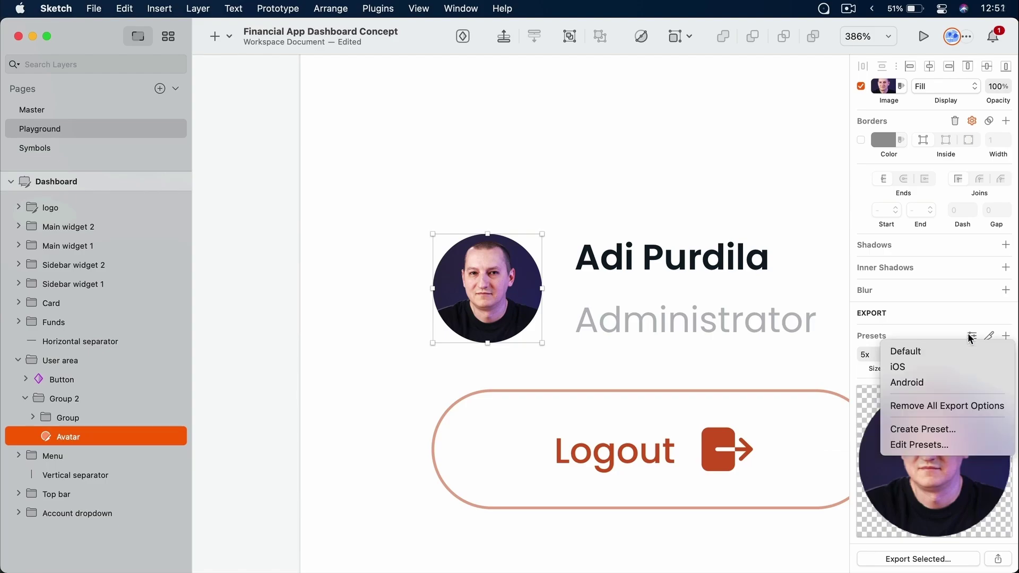
left_click(940, 367)
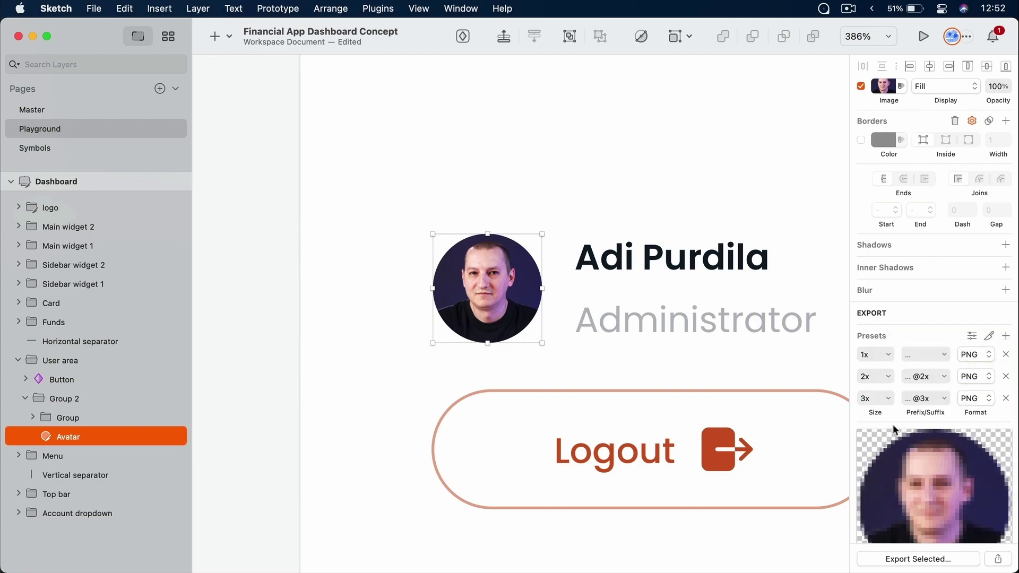
left_click(971, 340)
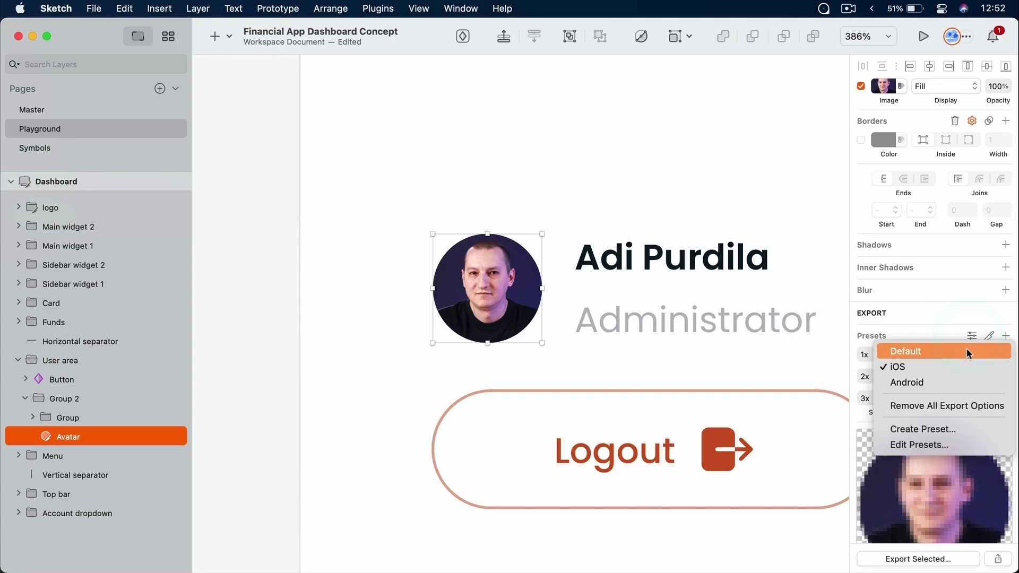
left_click(966, 352)
left_click(971, 337)
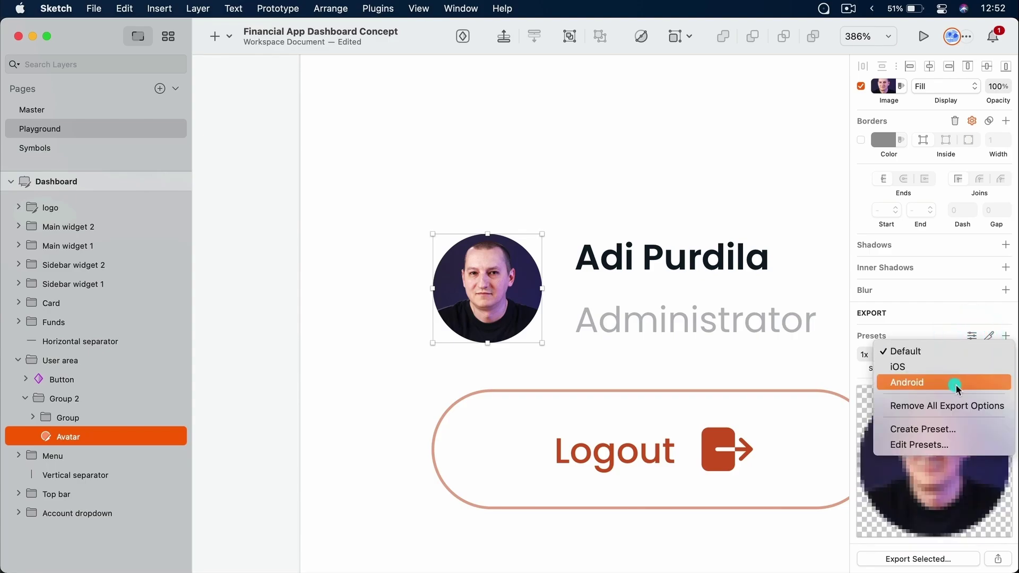
left_click(957, 384)
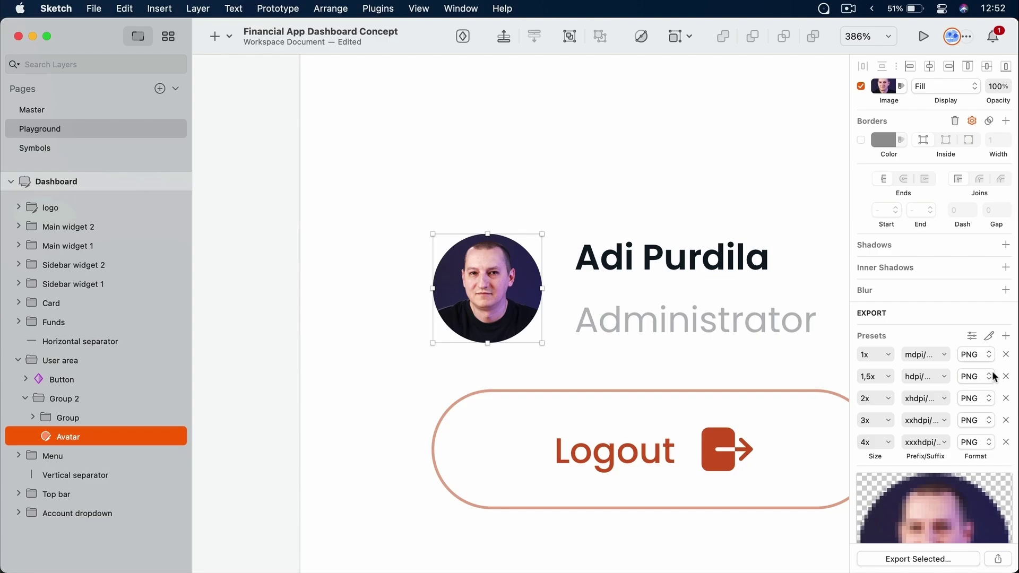
Delete the 1x, 1,5x and 2x export rows, leaving 3x xxhdpi and 4x xxxhdpi
left_click(1006, 355)
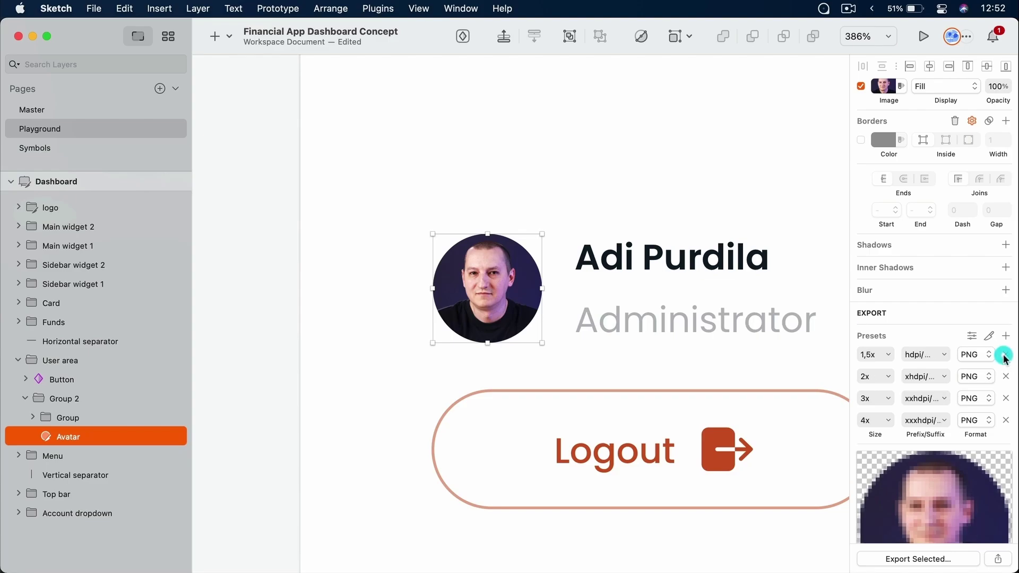
left_click(1006, 354)
left_click(1006, 355)
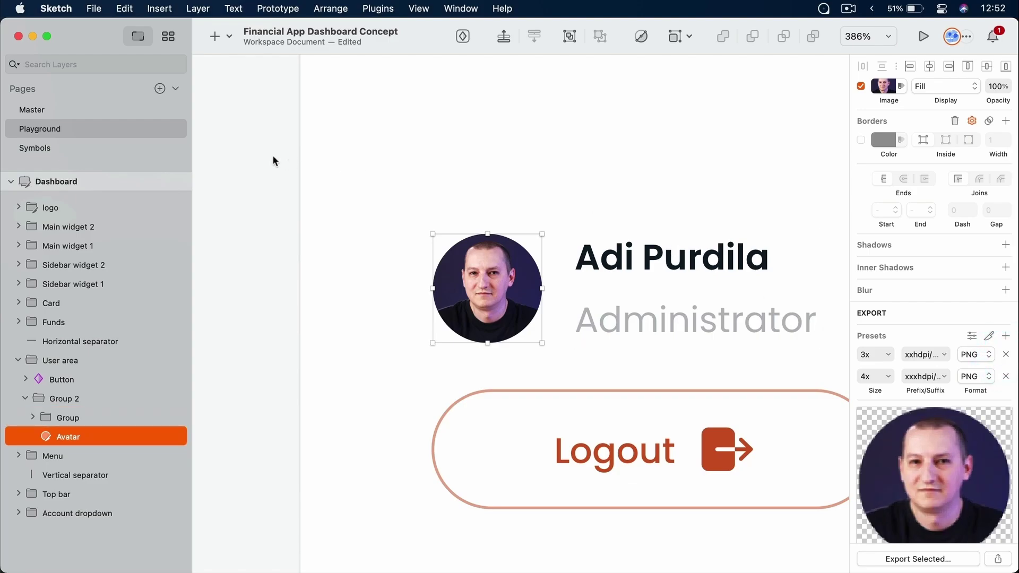
left_click(259, 151)
left_click(263, 191)
Export the artboards as Financial App Dashboard Concept.pdf into Downloads, after cancelling a slice export
left_click(94, 9)
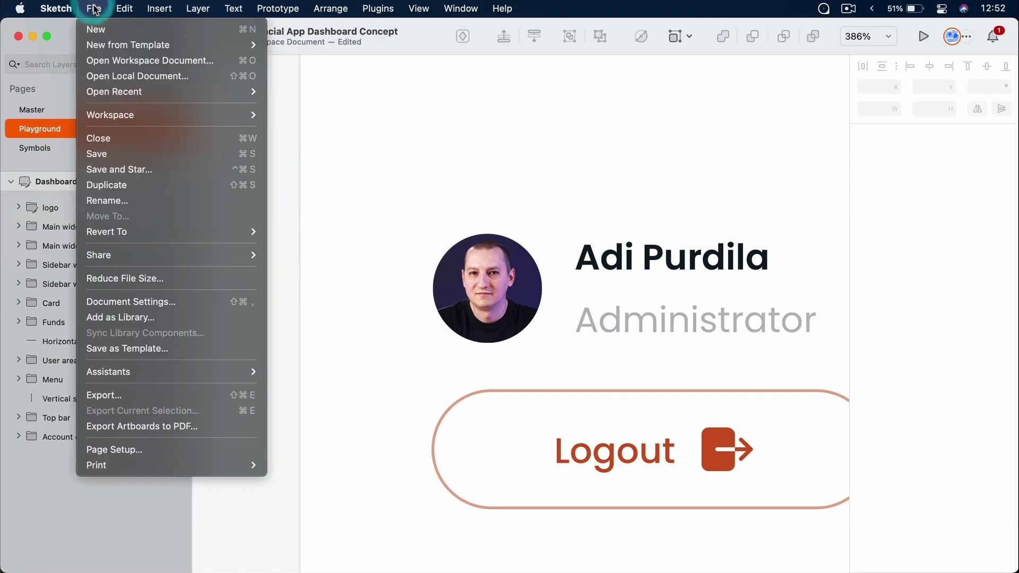
left_click(144, 394)
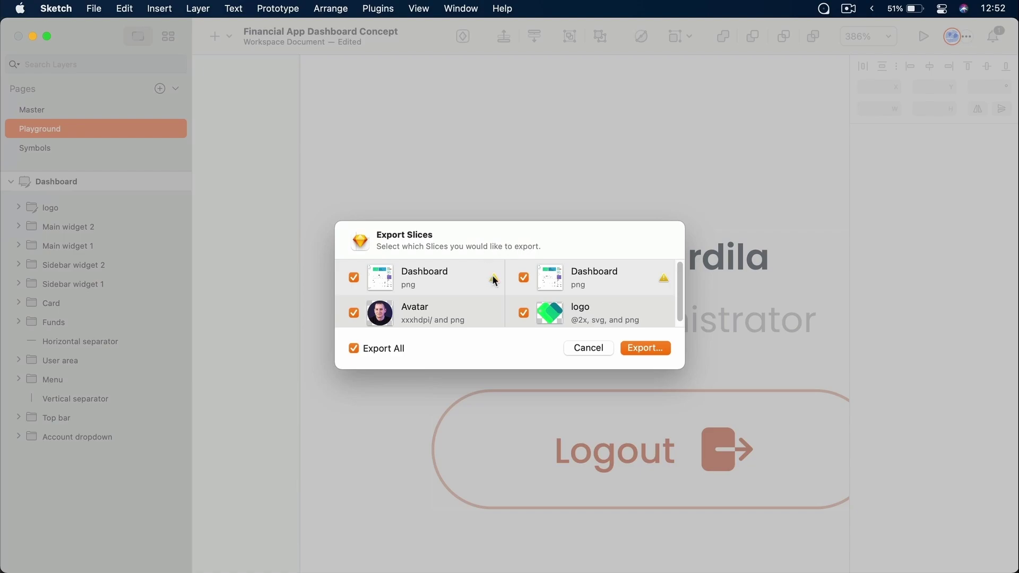
scroll(610, 297, "down", 1)
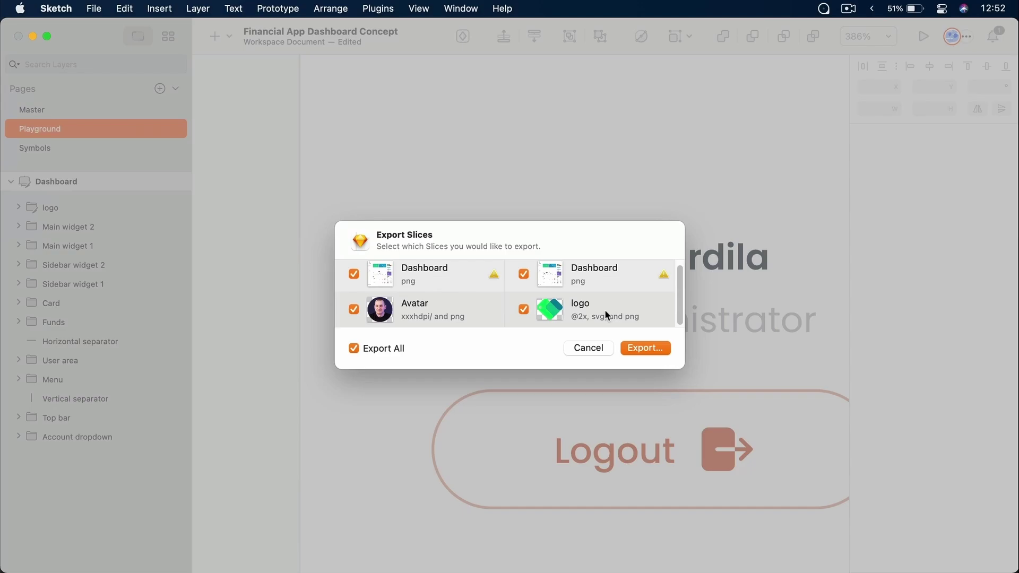
left_click(524, 274)
left_click(577, 343)
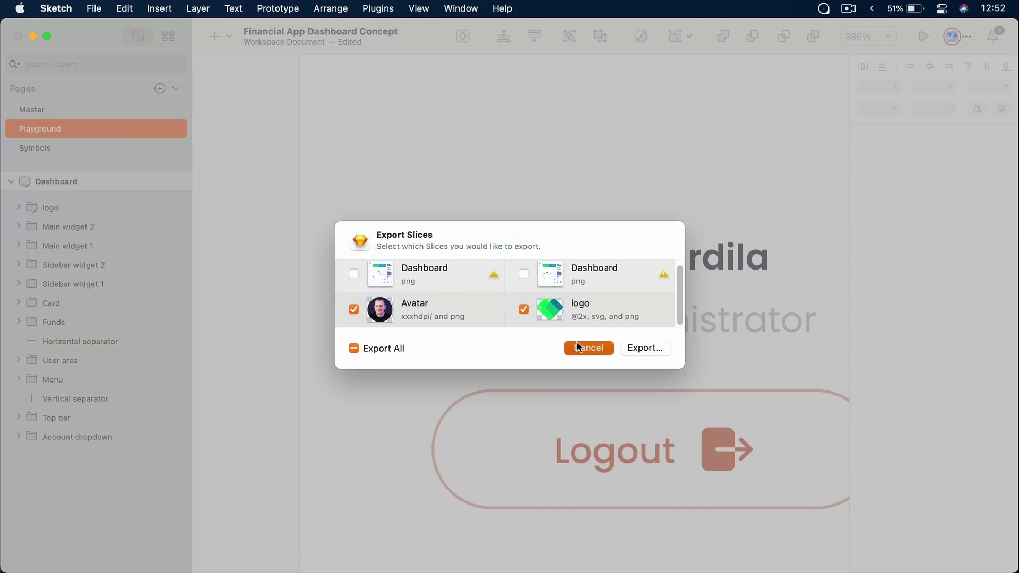
left_click(96, 8)
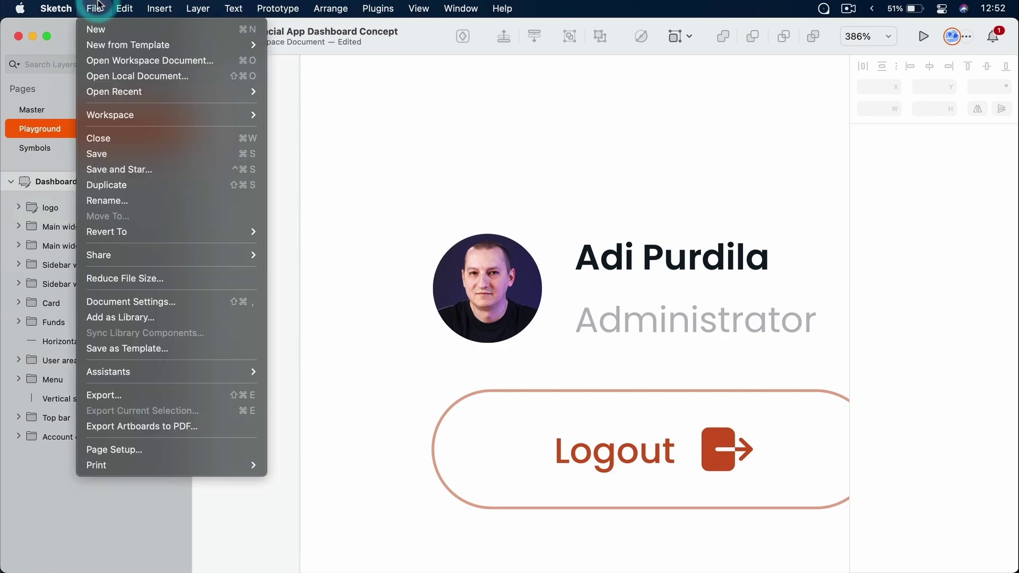
left_click(185, 426)
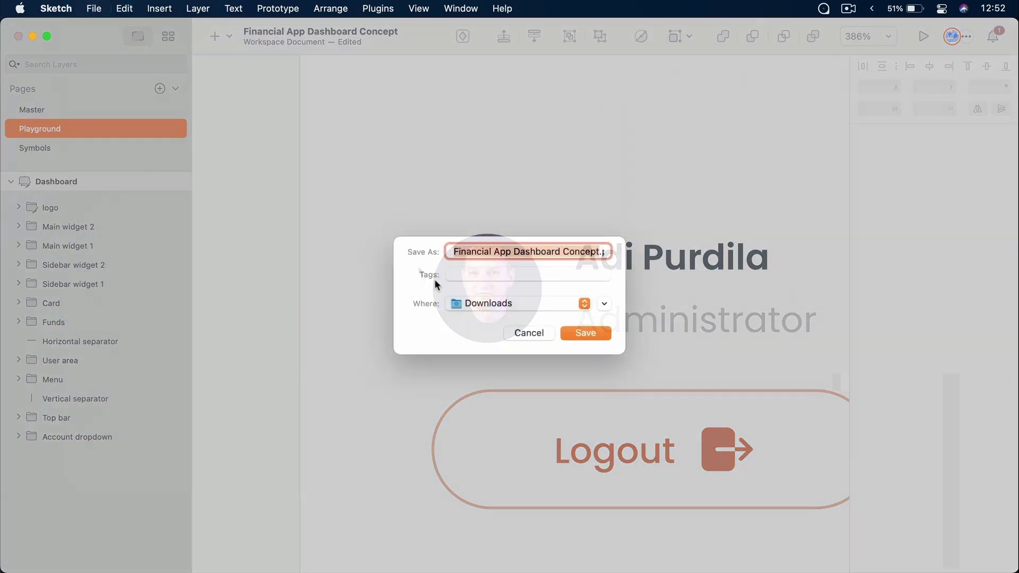
left_click(586, 332)
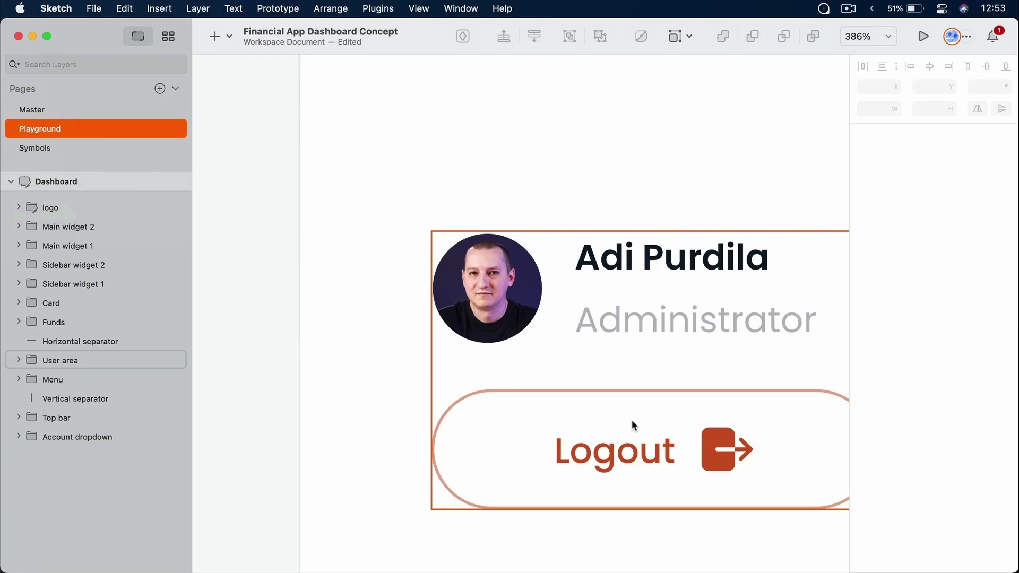
Quick Look the exported dashboard PDF in Finder, then return to Sketch
key("super+Tab")
left_click(791, 126)
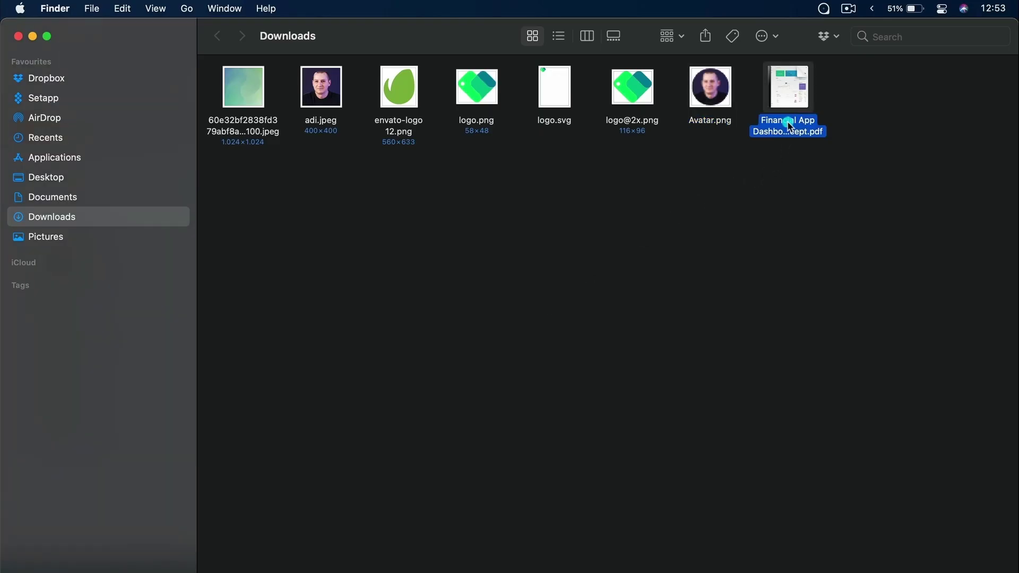
key("space")
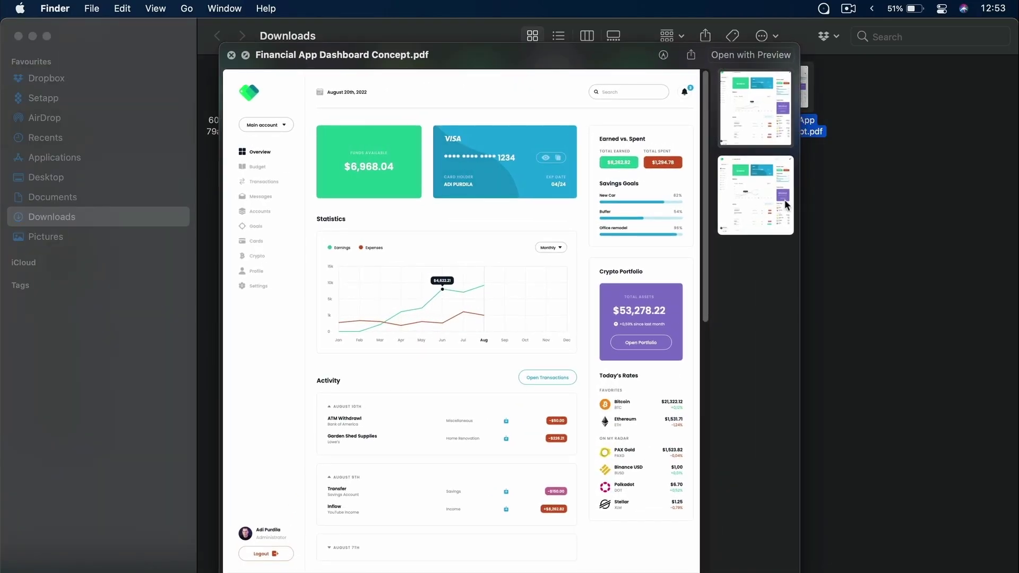
key("space")
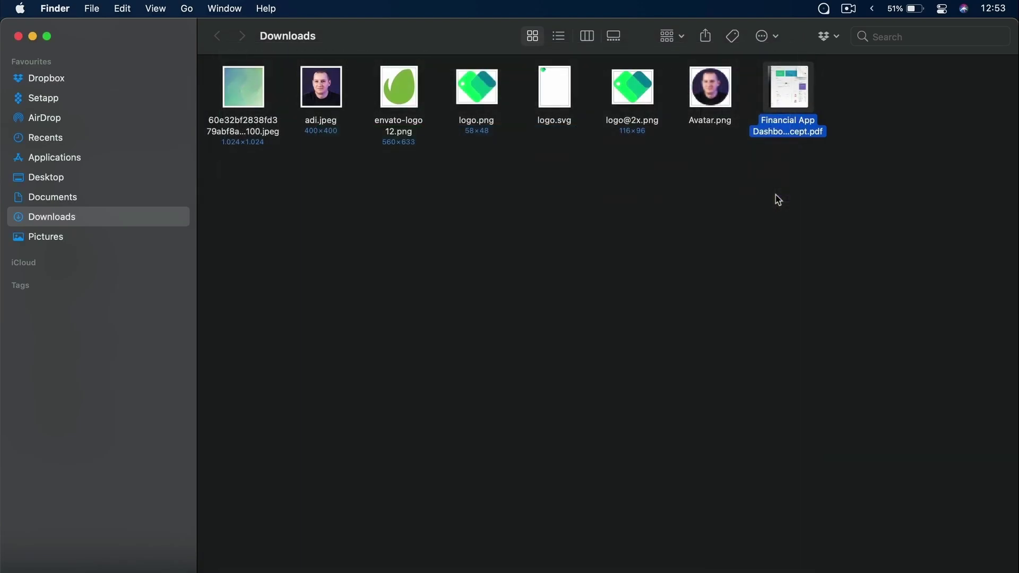
key("super+Tab")
Zoom to the VISA card and copy the Card BG layer's CSS (#1BACDB, 8px radius)
left_click(519, 154)
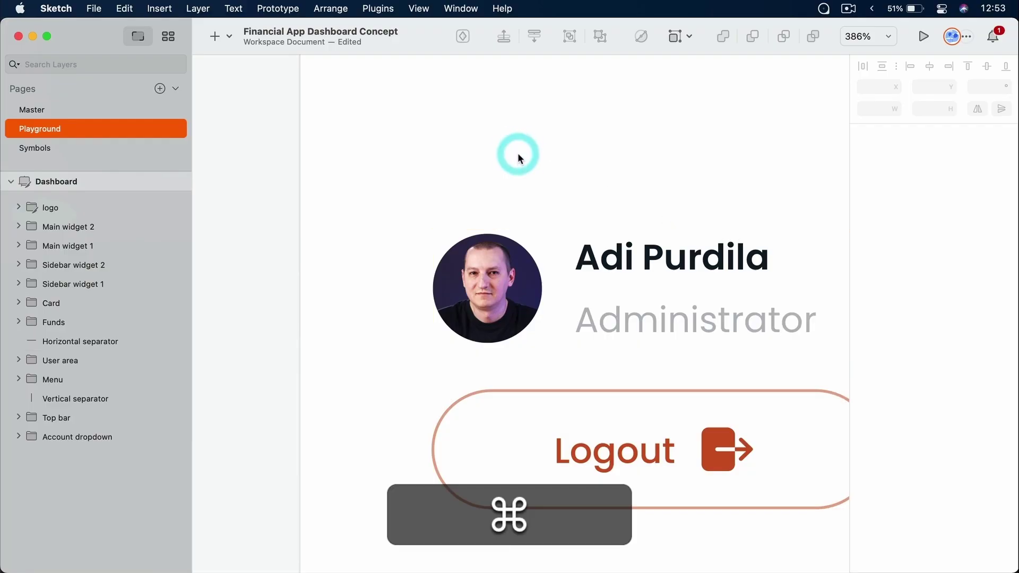
key("super+1")
left_click(799, 176)
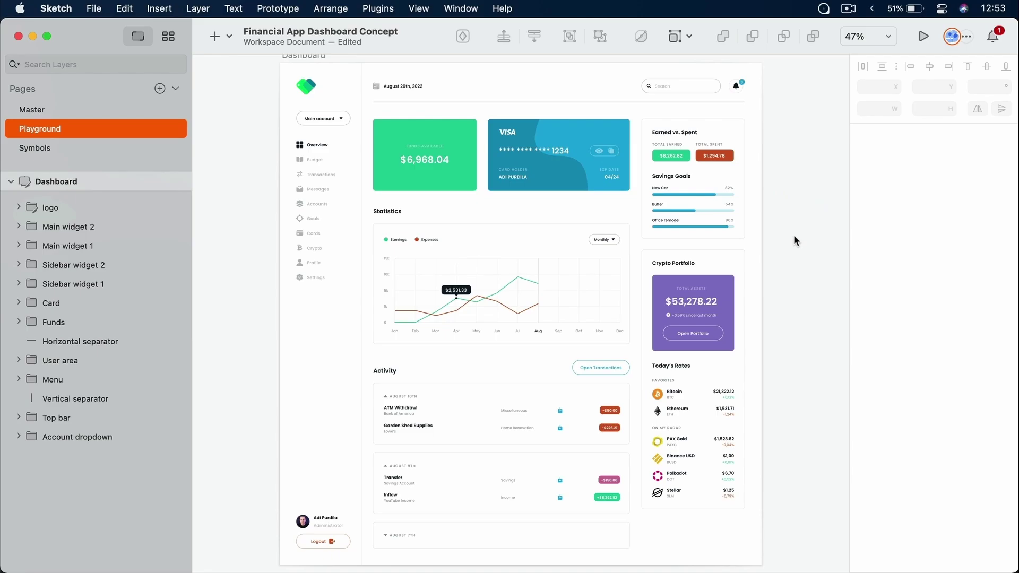
scroll(591, 125, "up", 10)
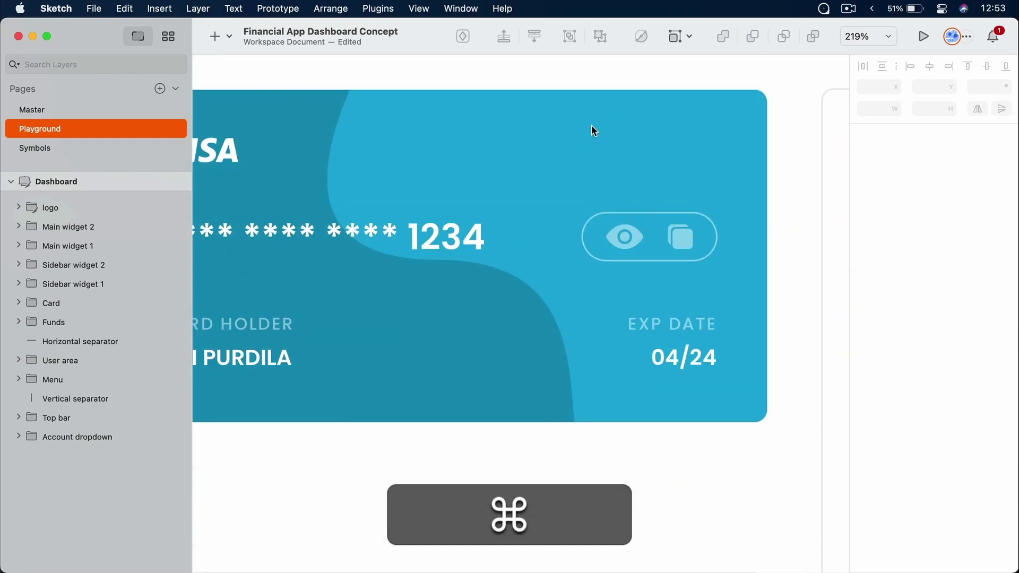
left_click(595, 154, "super")
right_click(597, 135)
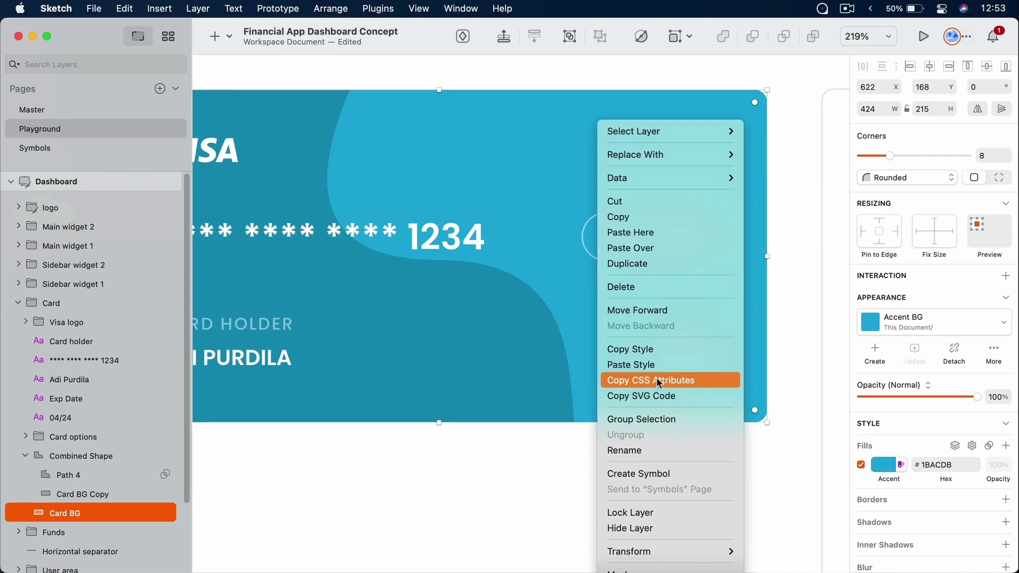
left_click(658, 378)
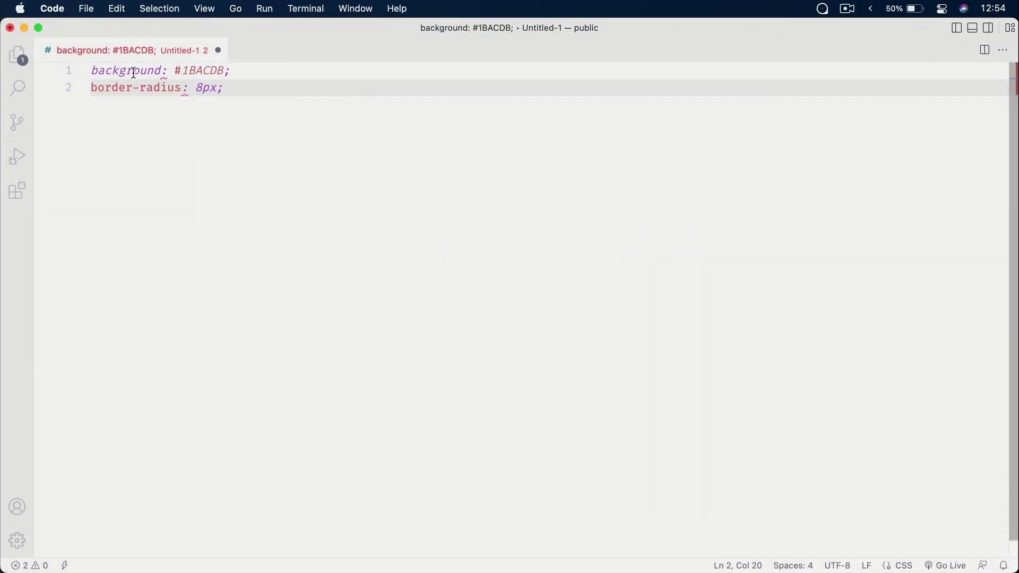
Return to Sketch, deselect the card background, and save the Financial App Dashboard Concept document
mouse_move(105, 70)
key("super+Tab")
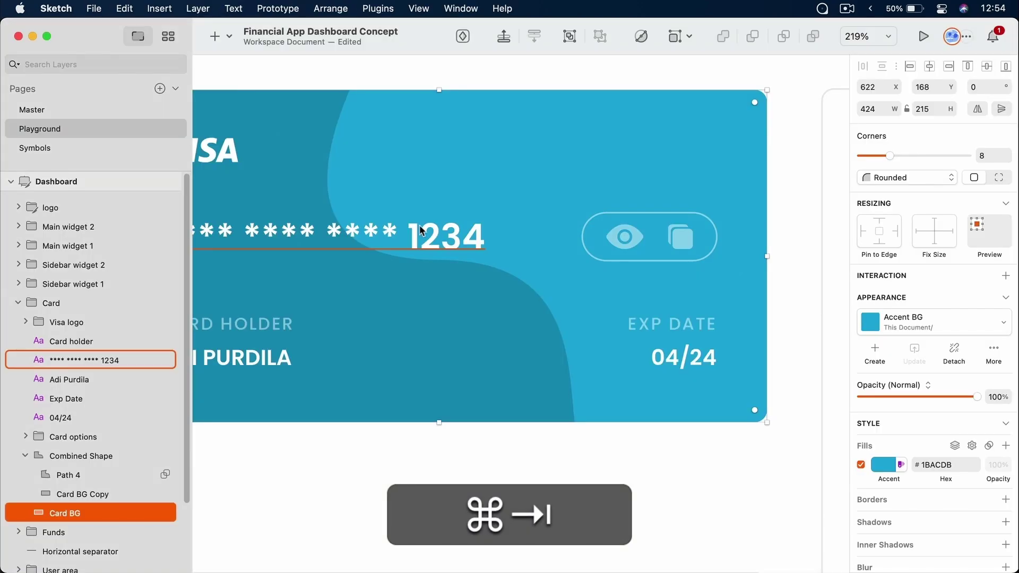
left_click(798, 201)
key("super+s")
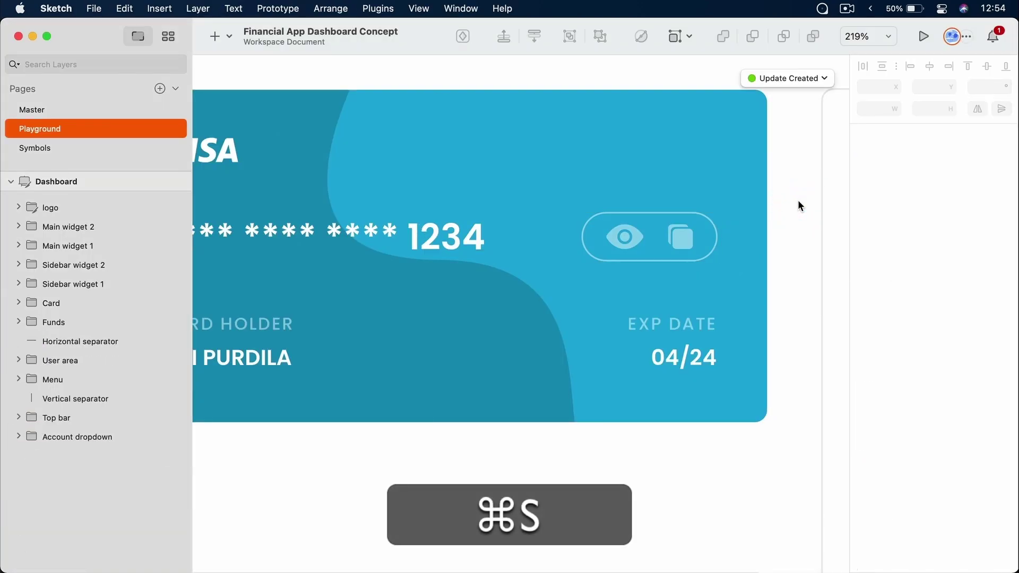